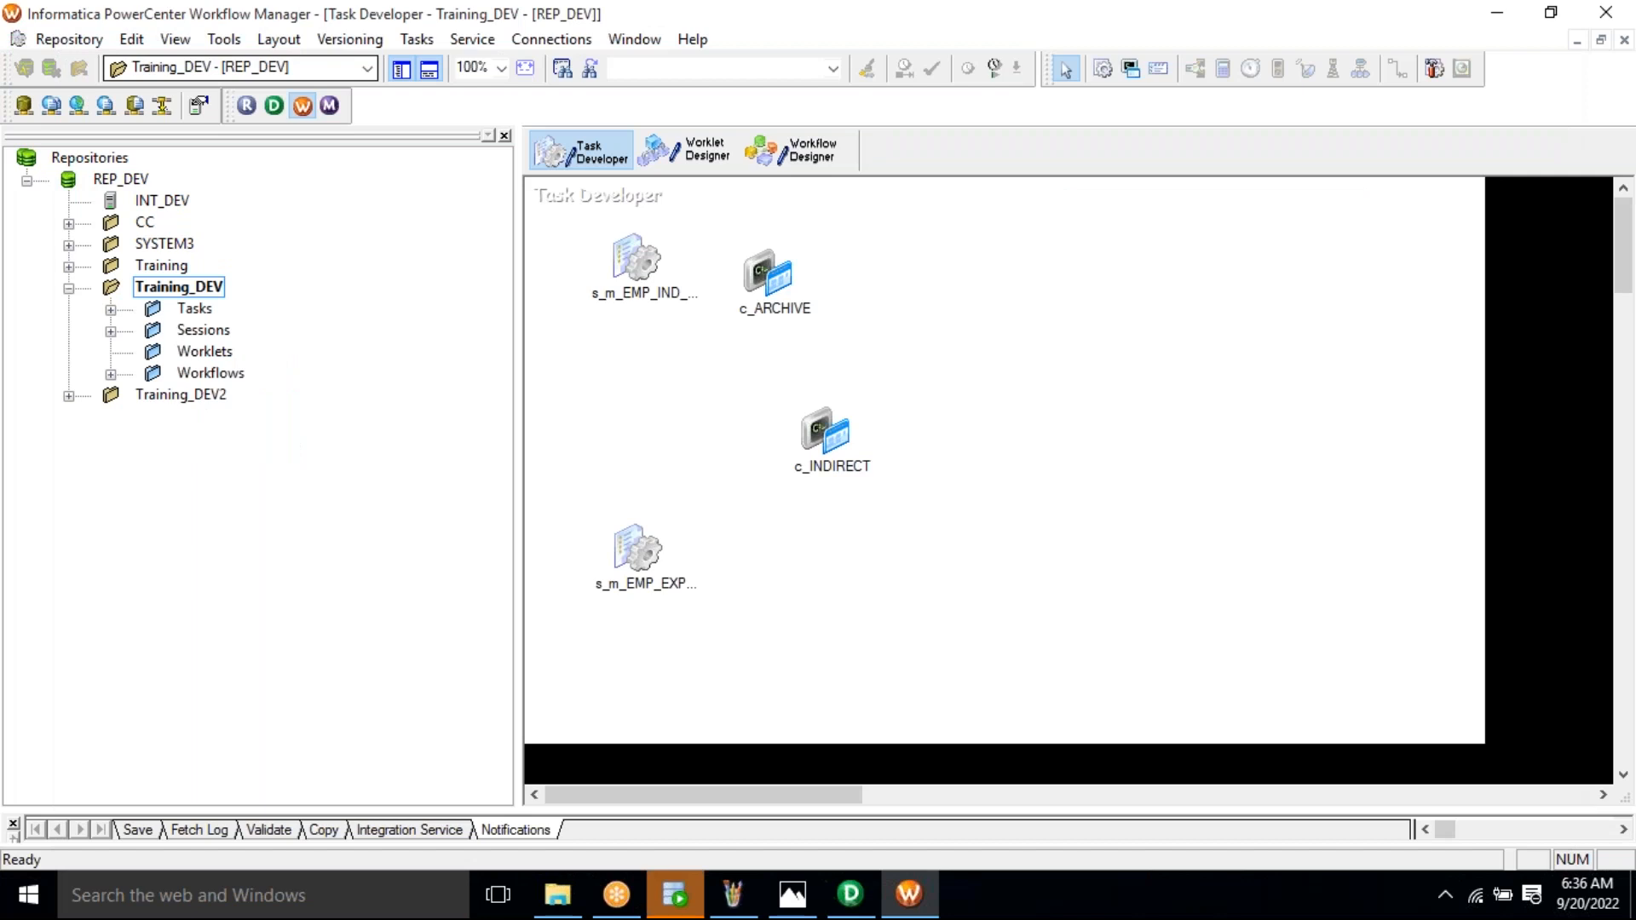
right_click(971, 361)
key("Return")
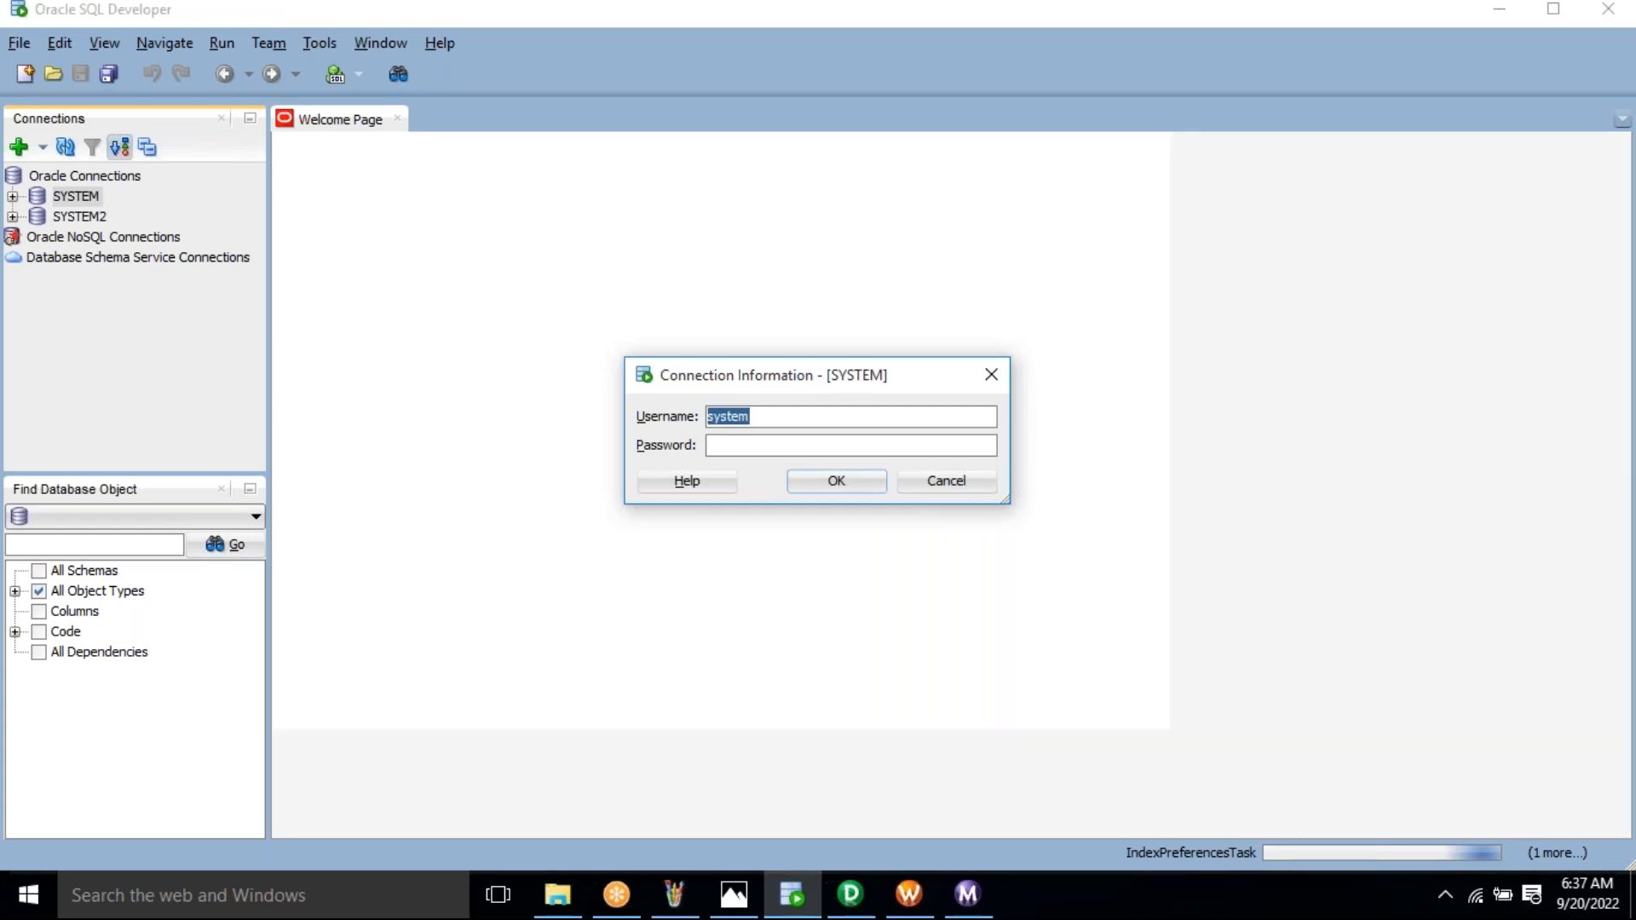
key("Escape")
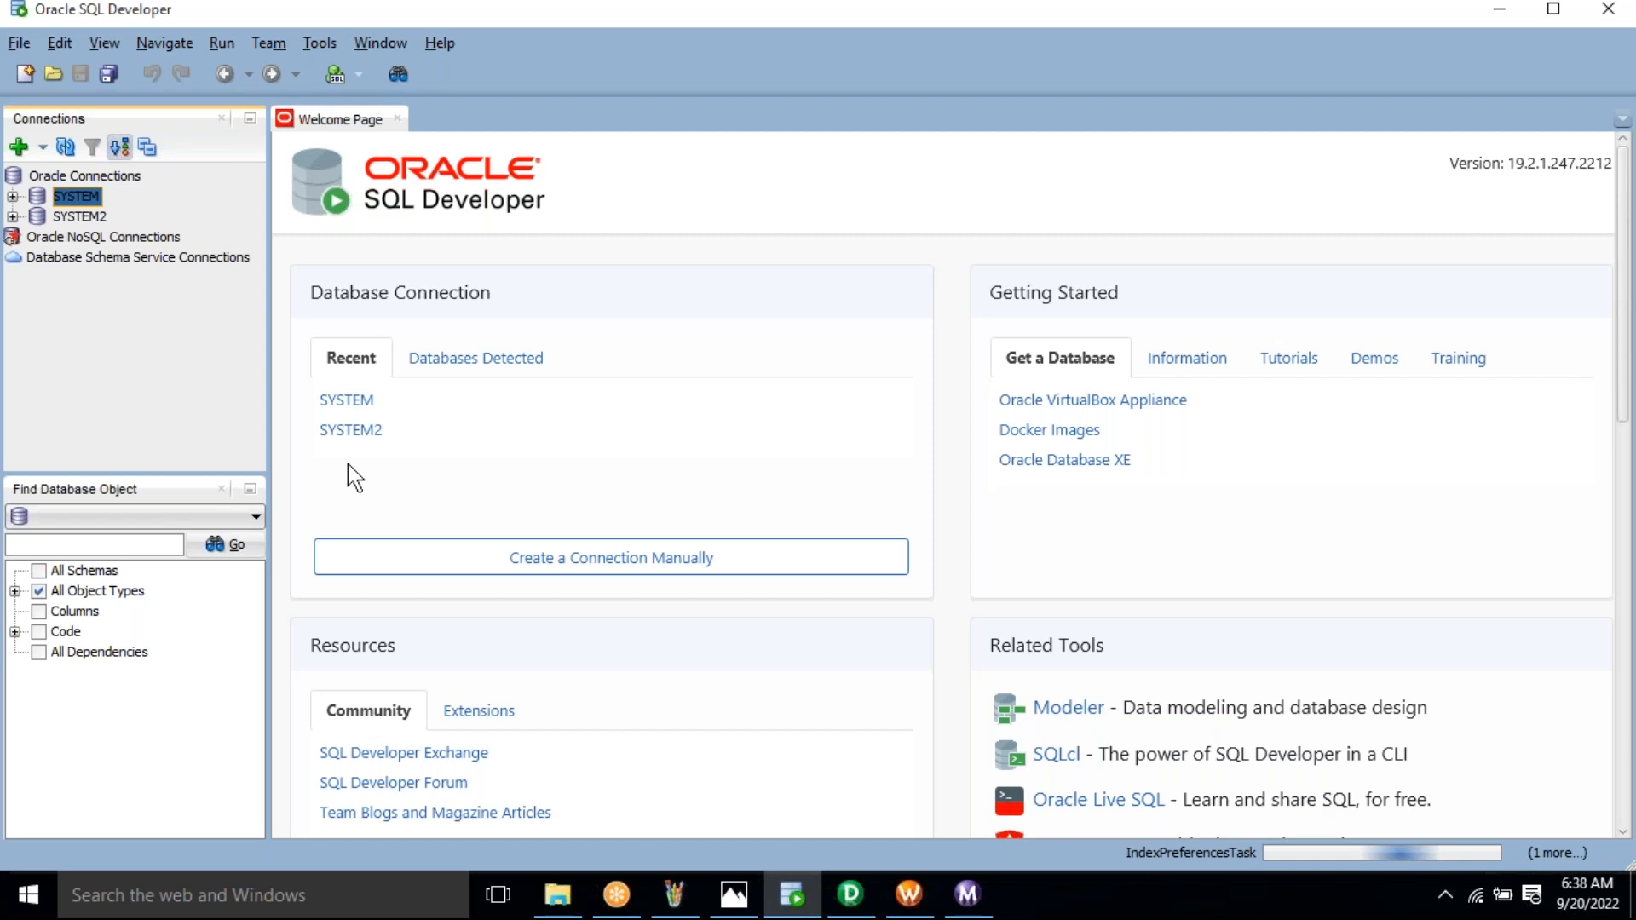
Switch to Oracle SQL Developer and run the query SELECT * FROM EMP_S; on the SYSTEM connection
left_click(791, 905)
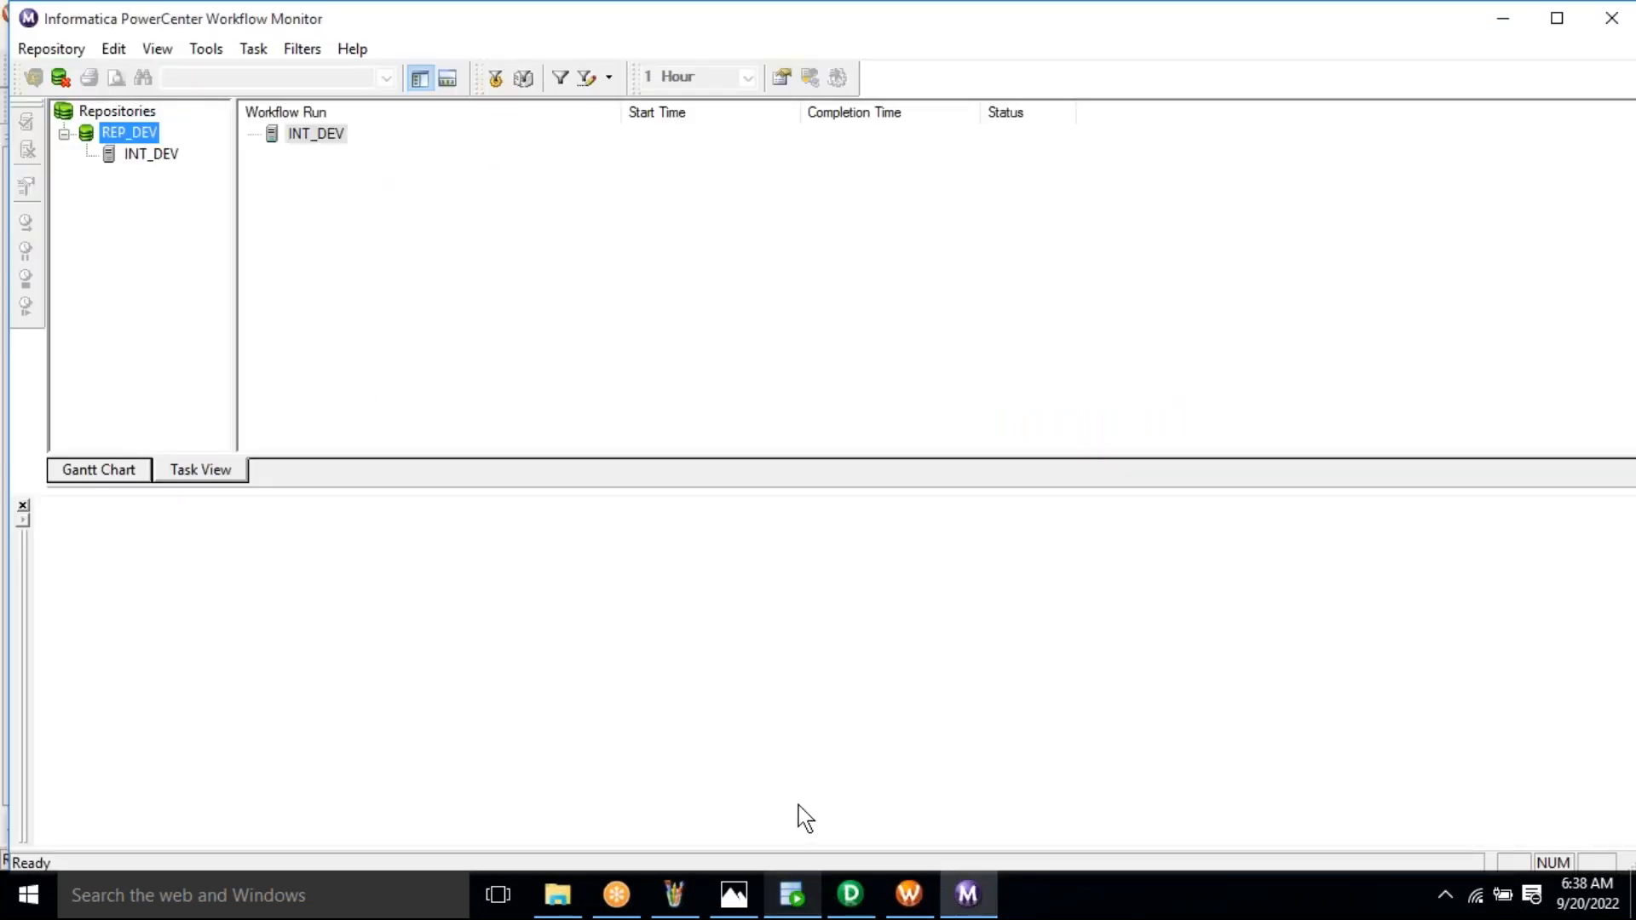
left_click(806, 909)
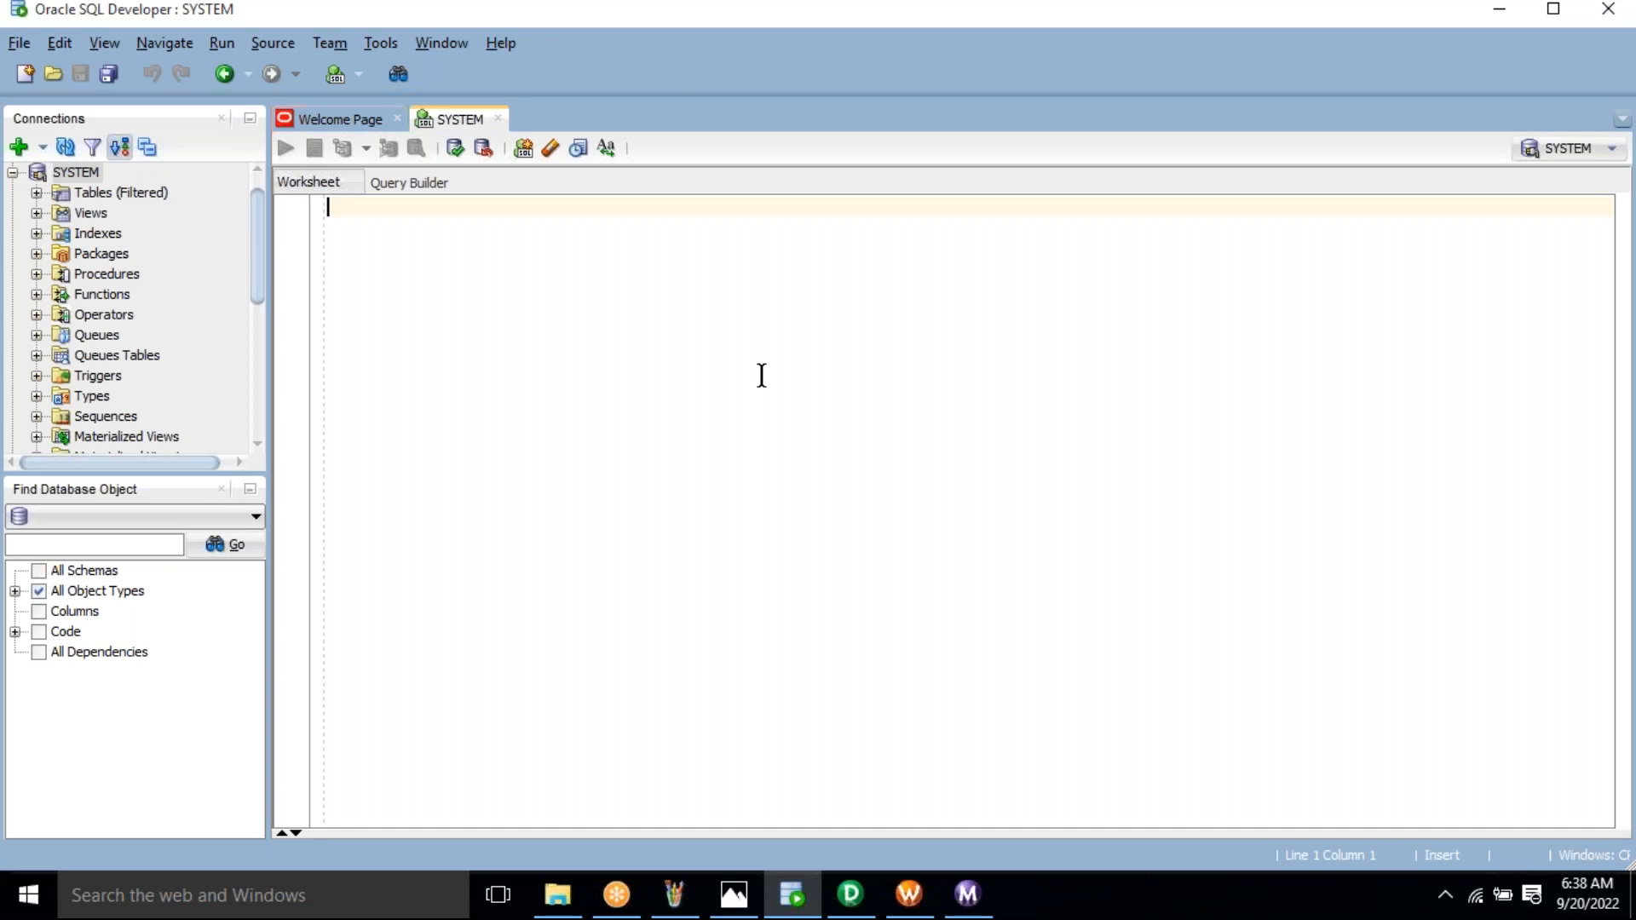
type("SELEC")
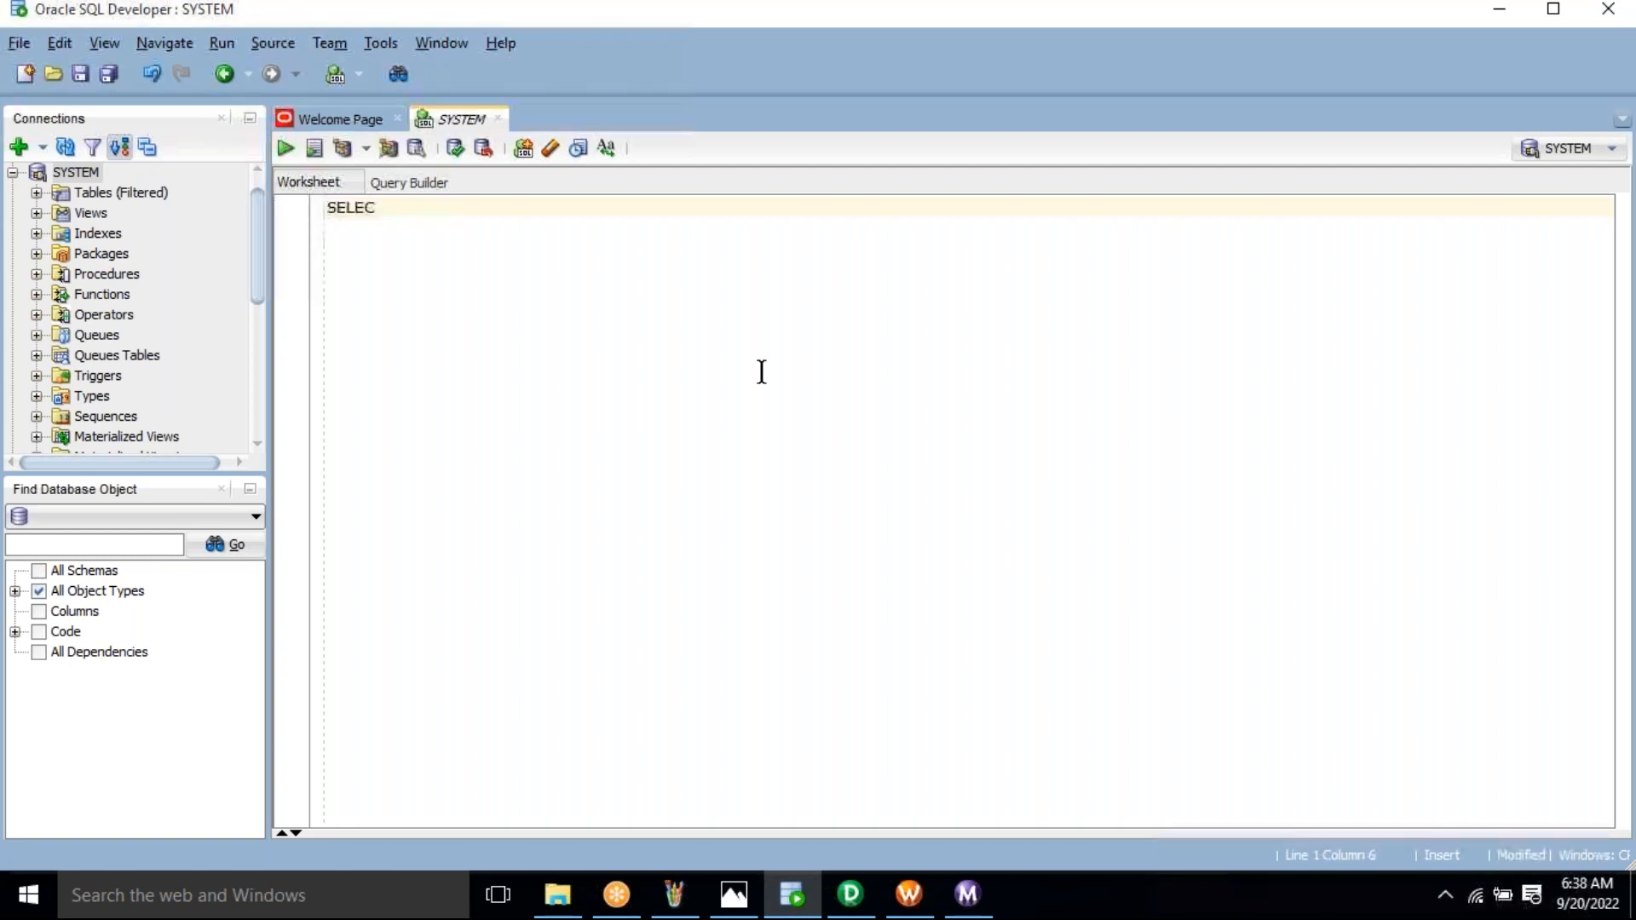
type("T * FROM E")
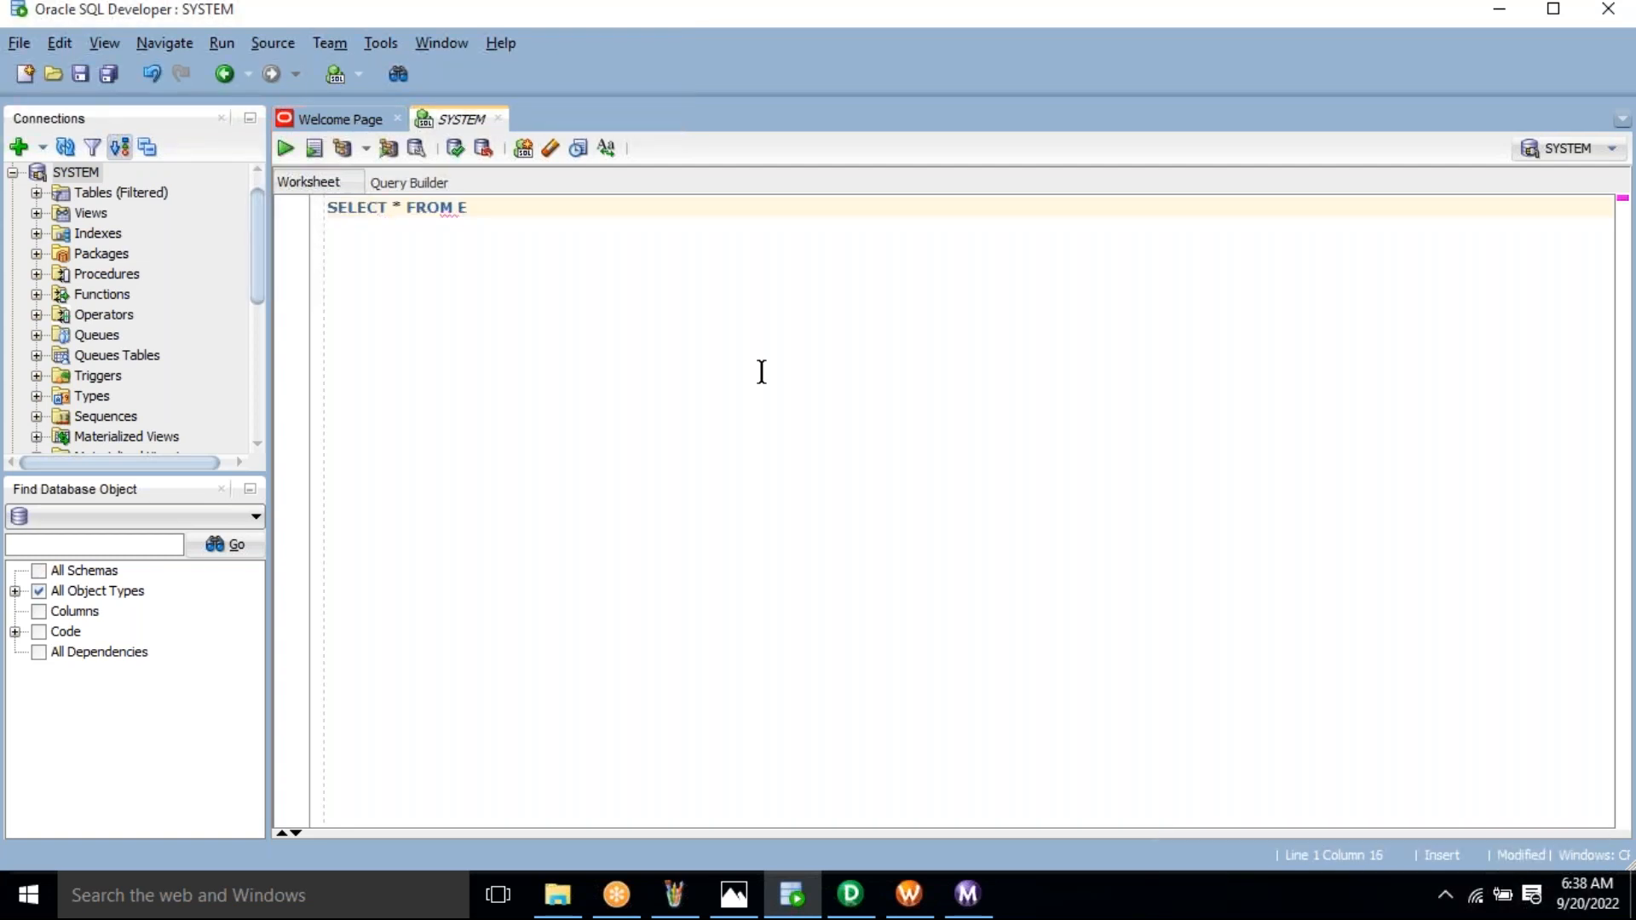
type("MP_S;")
key("ctrl+Return")
key("ctrl+a")
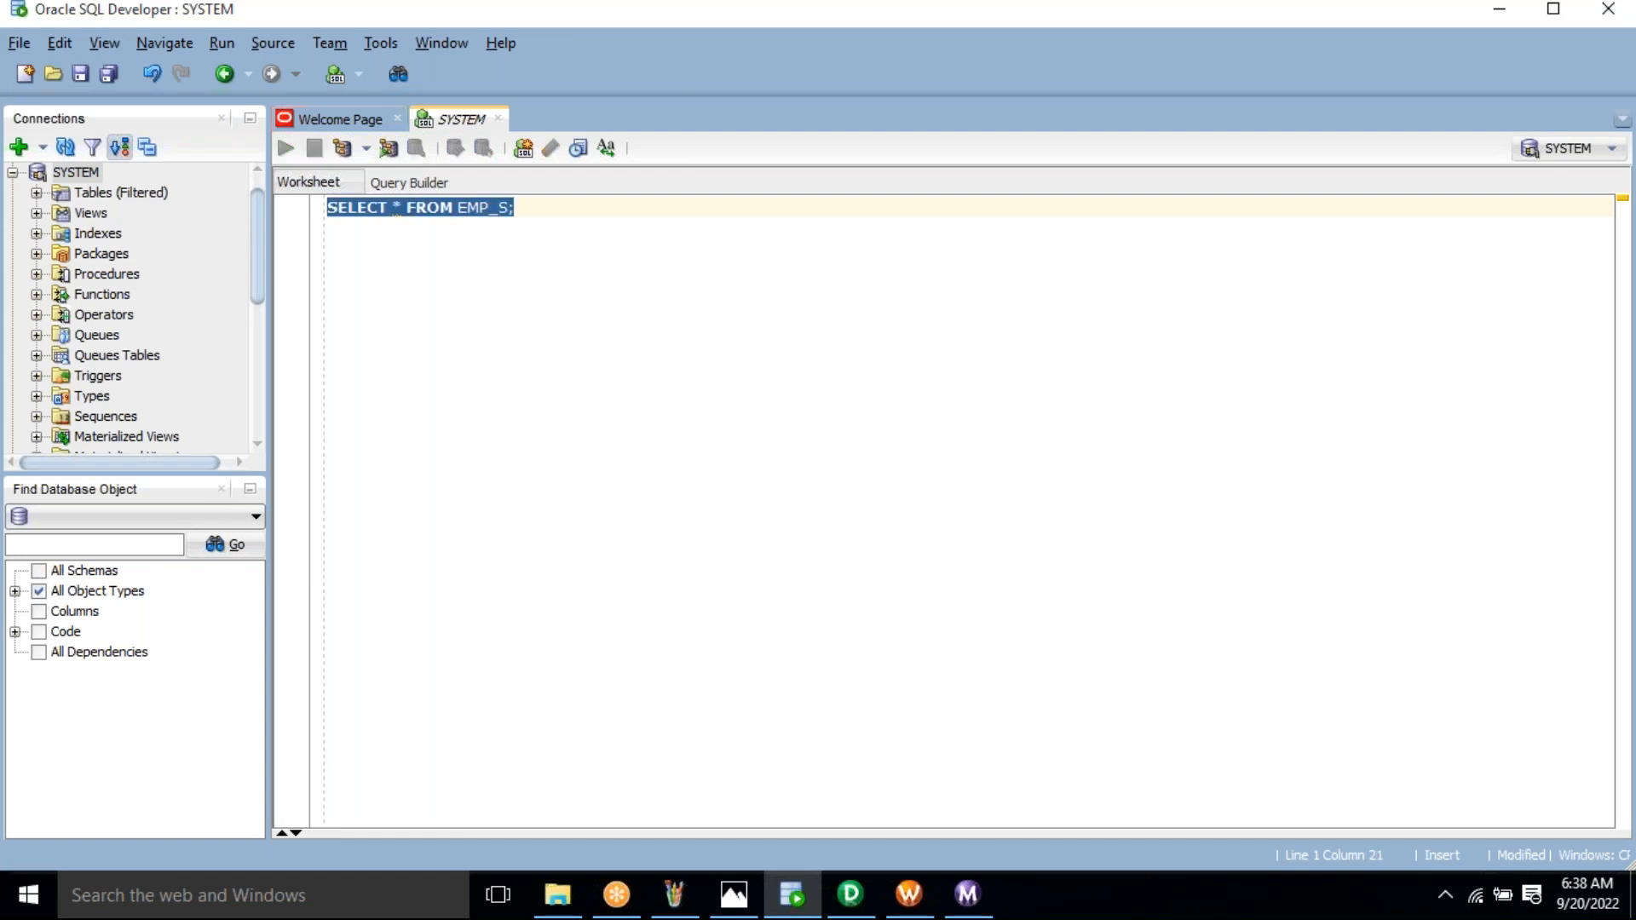
key("ctrl+Return")
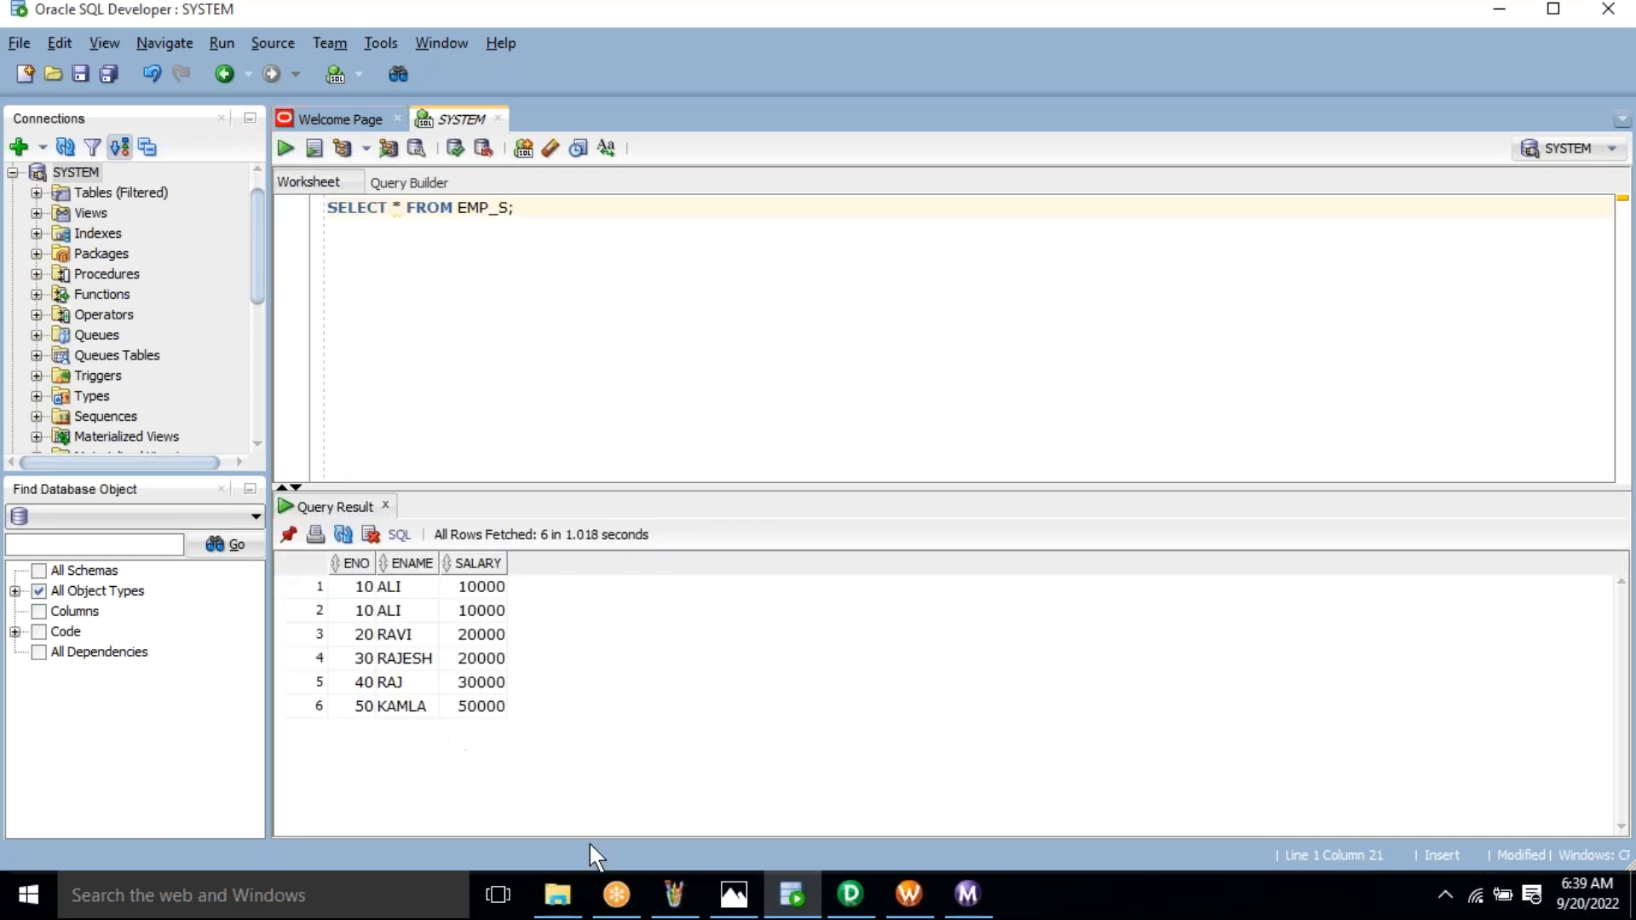
Switch to File Explorer, open the Tgt_Files folder inside Training, and check it against the EMP_S query result
left_click(560, 895)
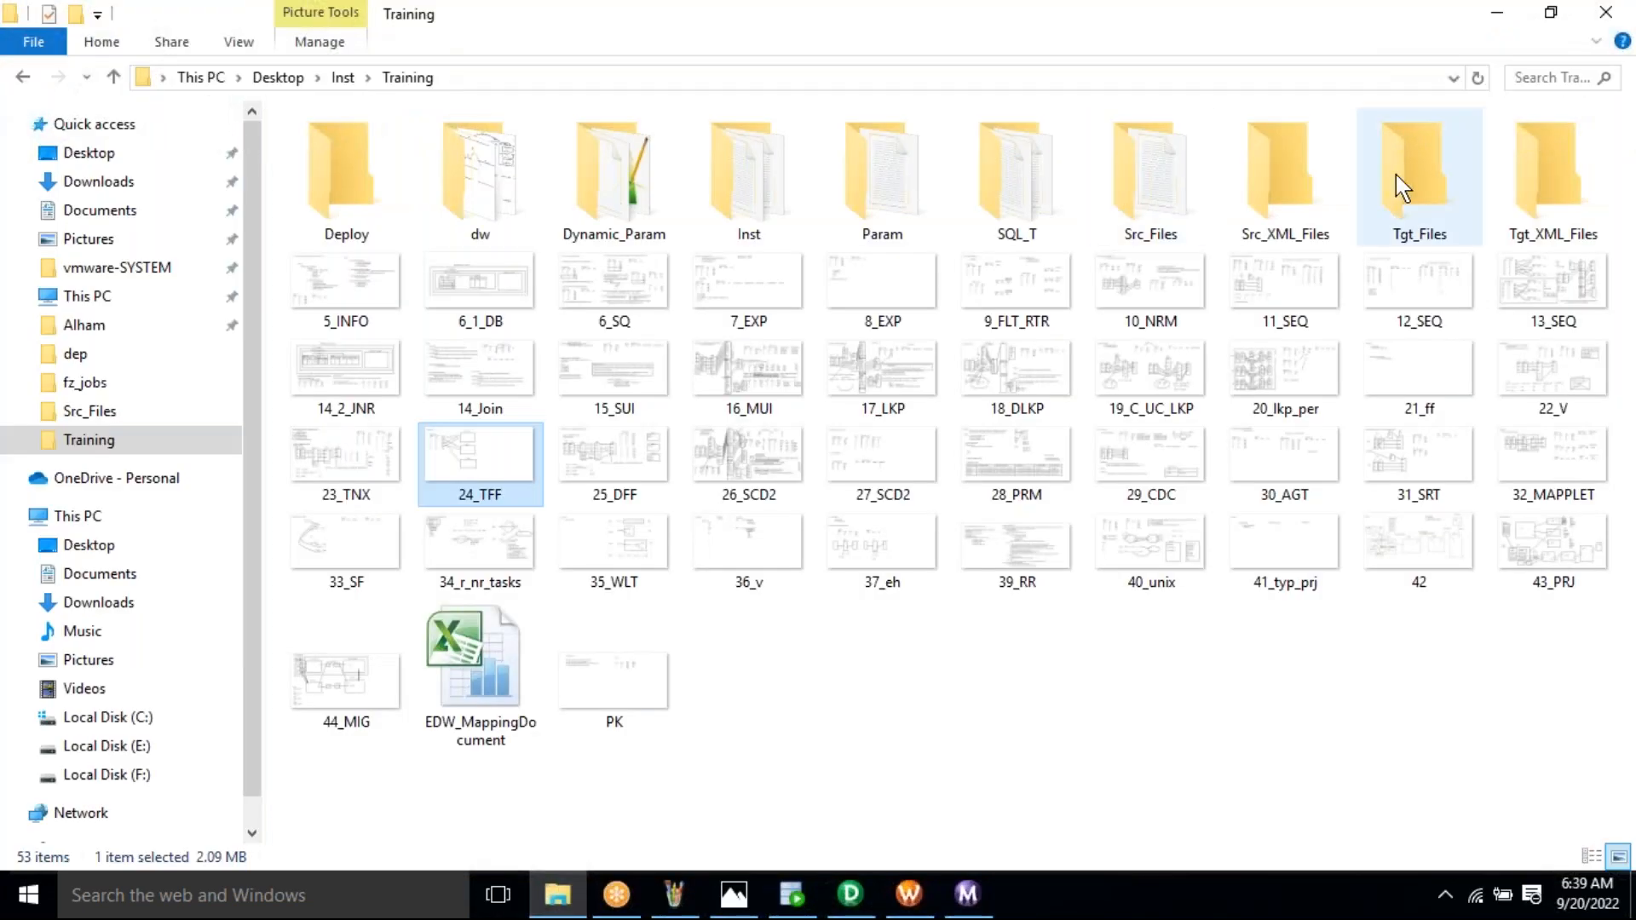
double_click(1398, 186)
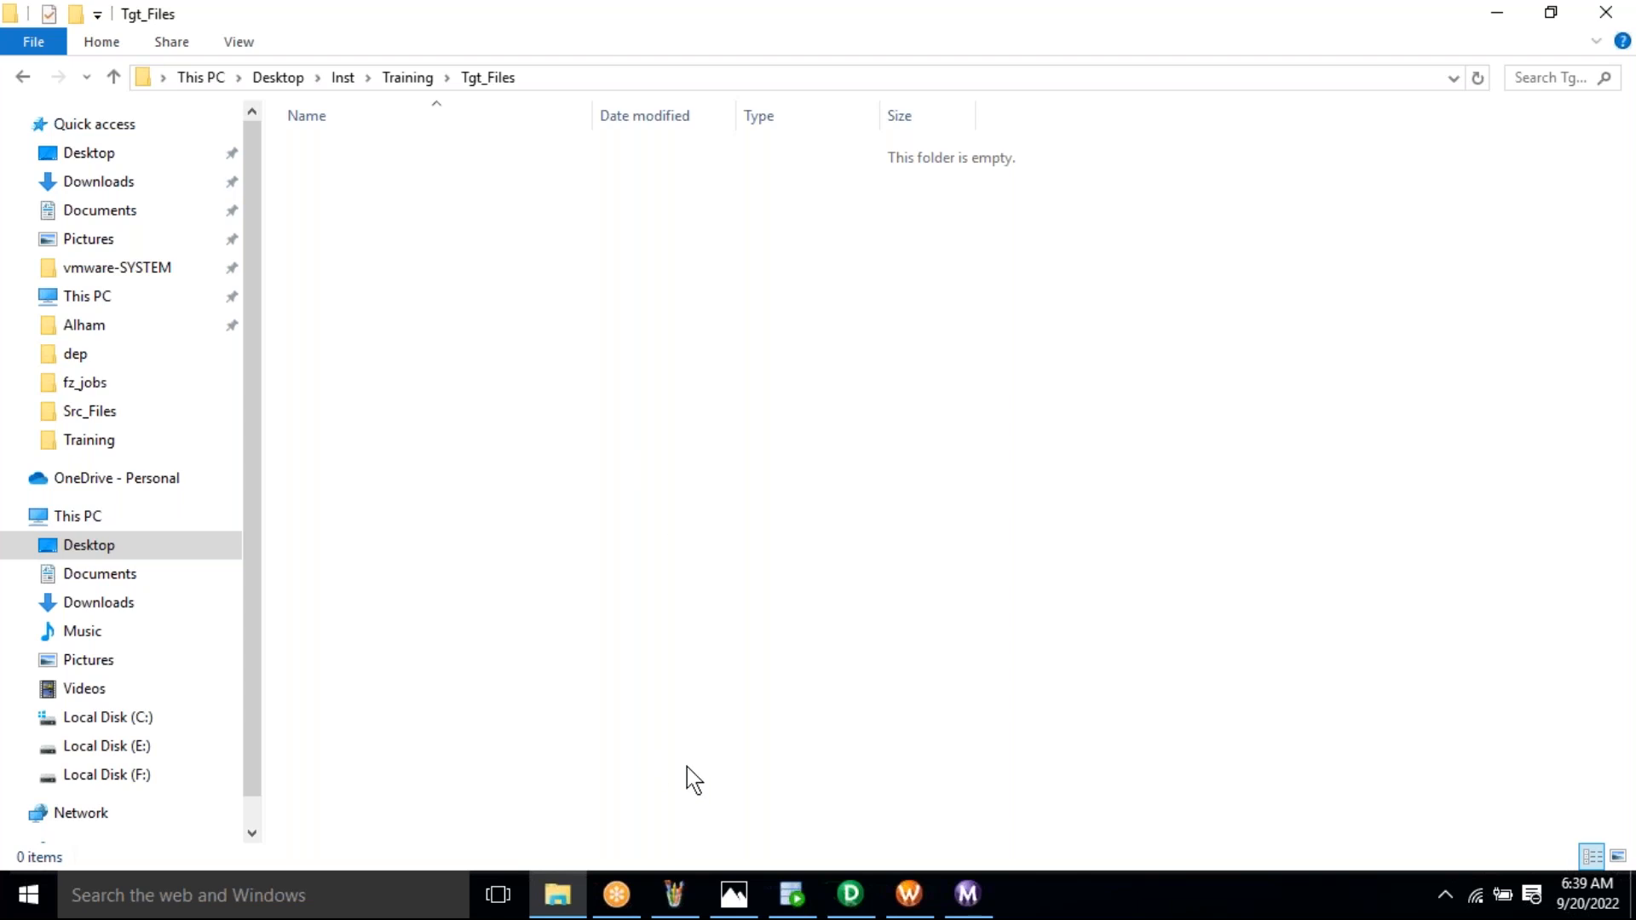
left_click(793, 895)
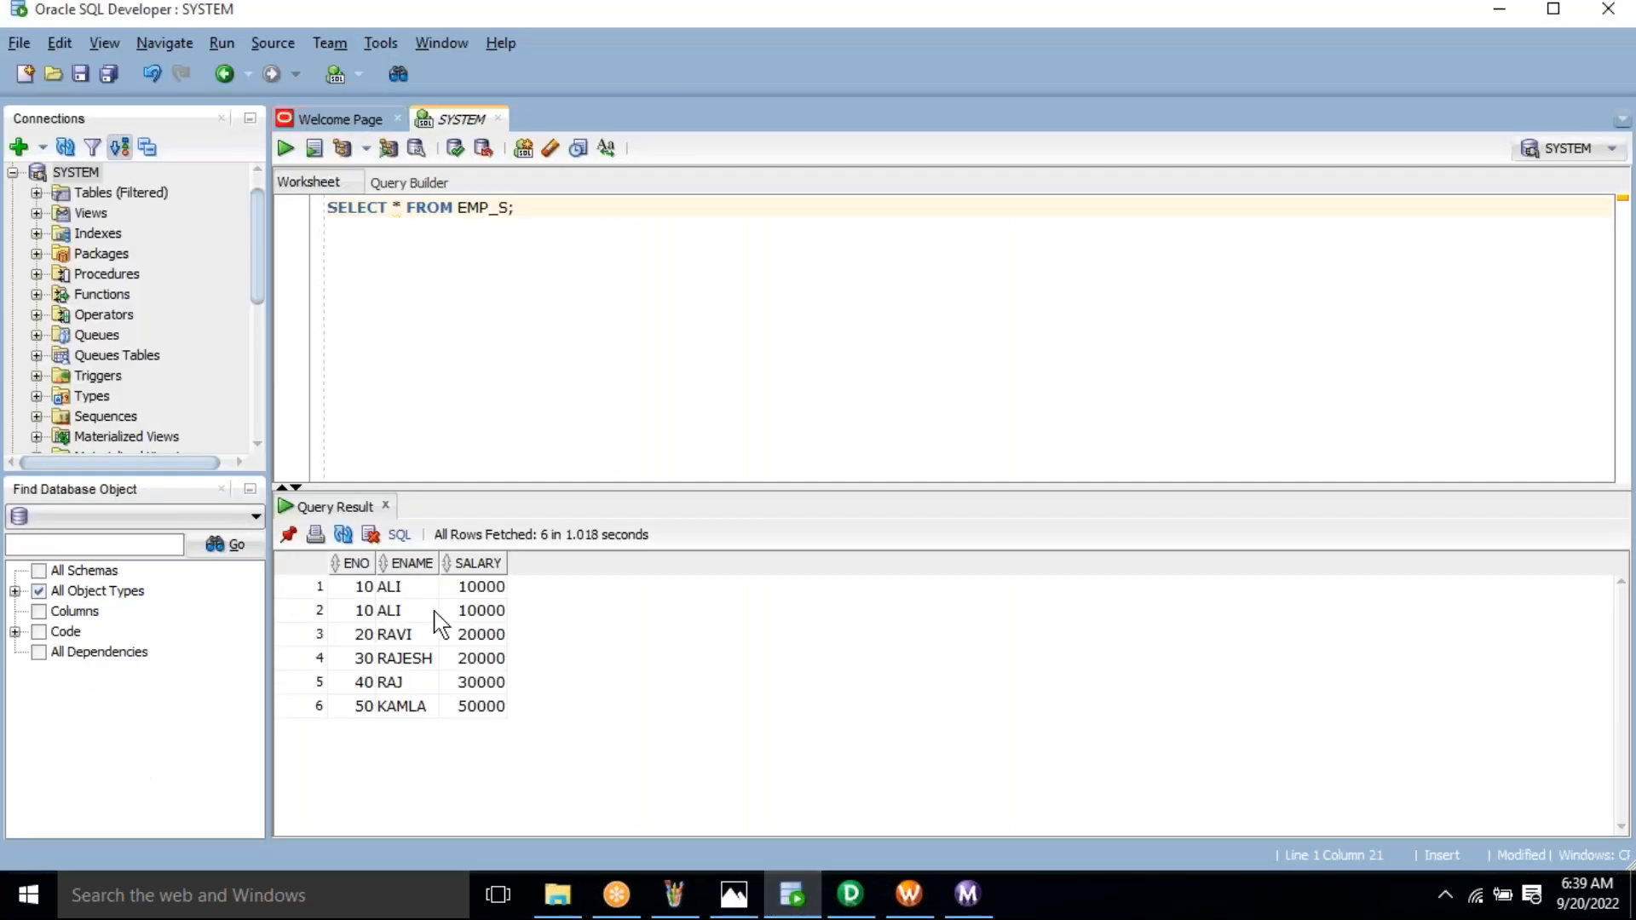
key("alt+Tab")
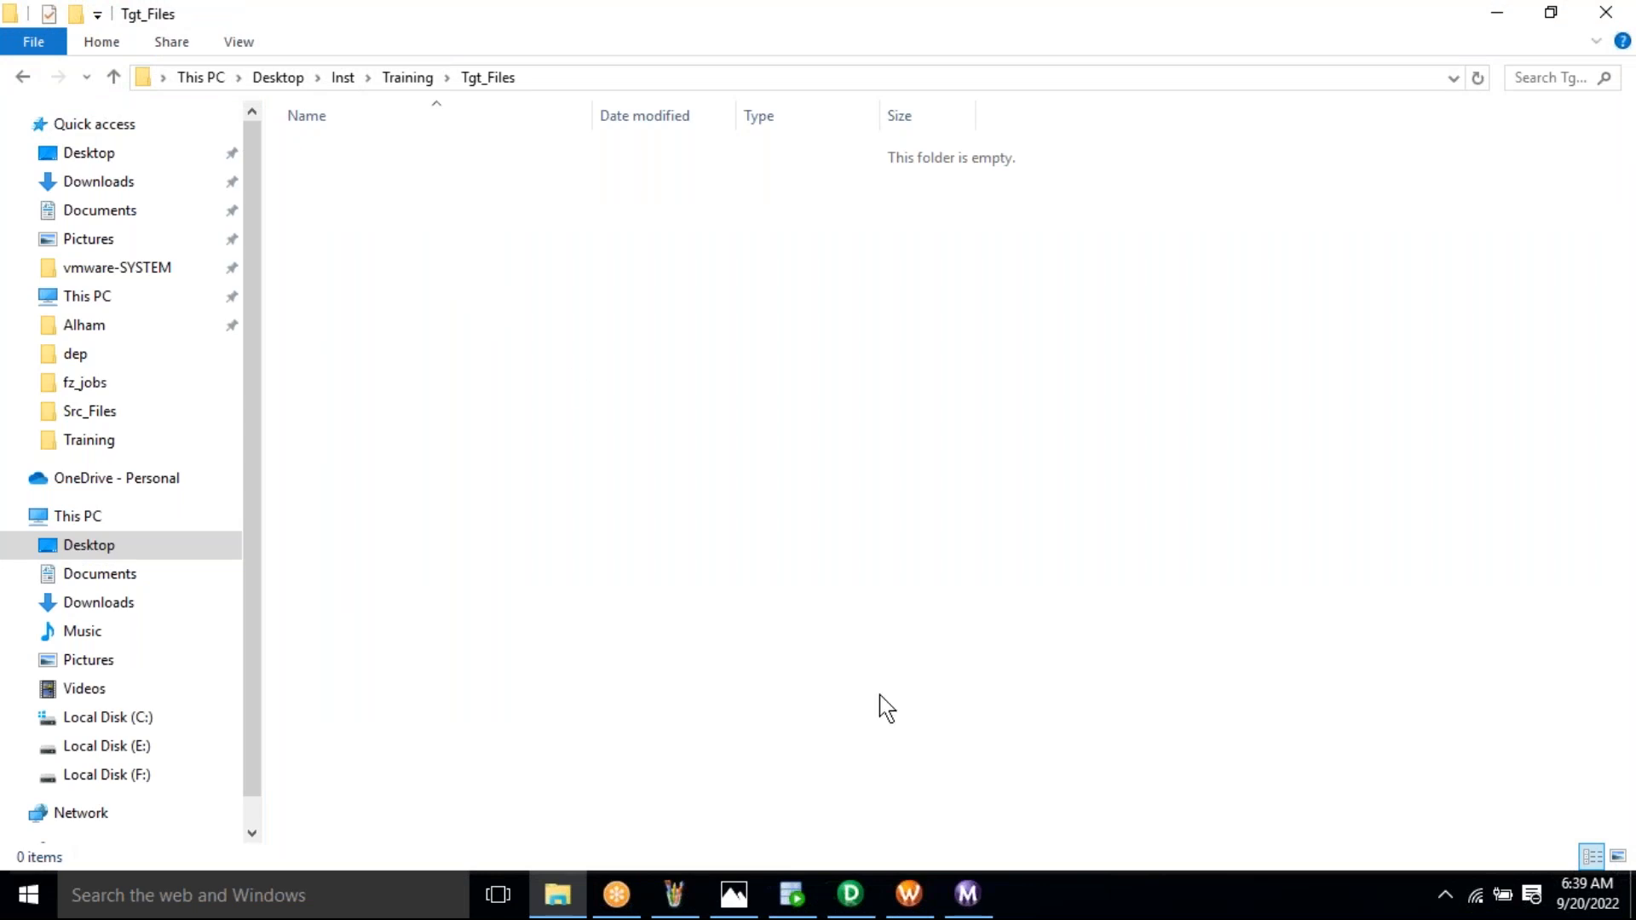
Switch to PowerCenter Designer and clear all objects from the Source Analyzer workspace
left_click(845, 909)
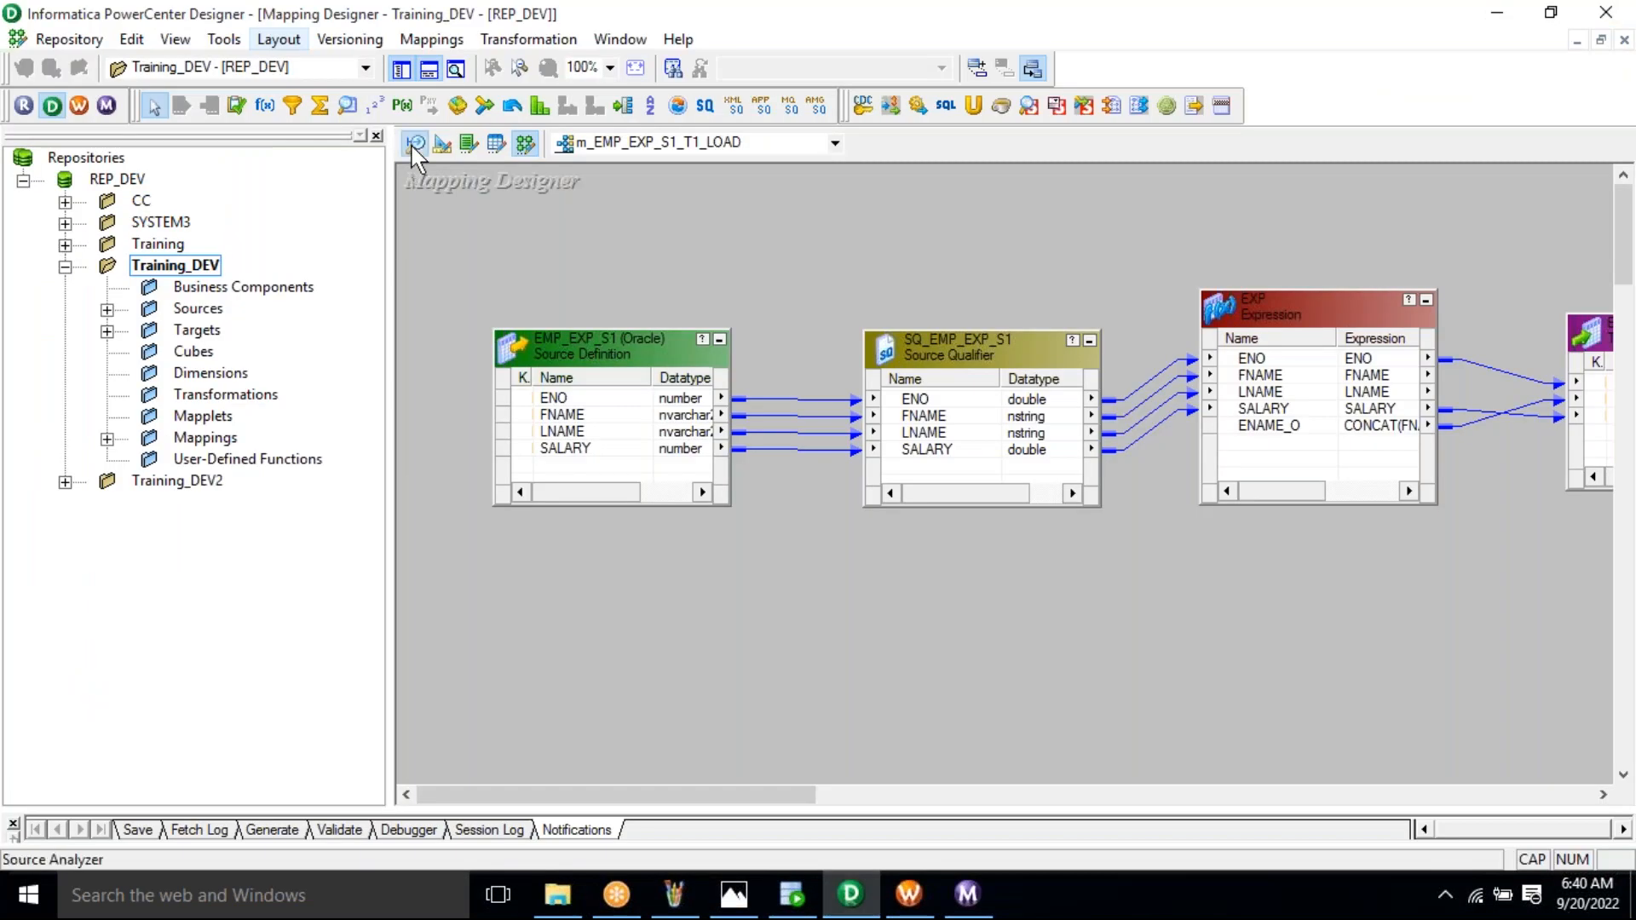
left_click(415, 145)
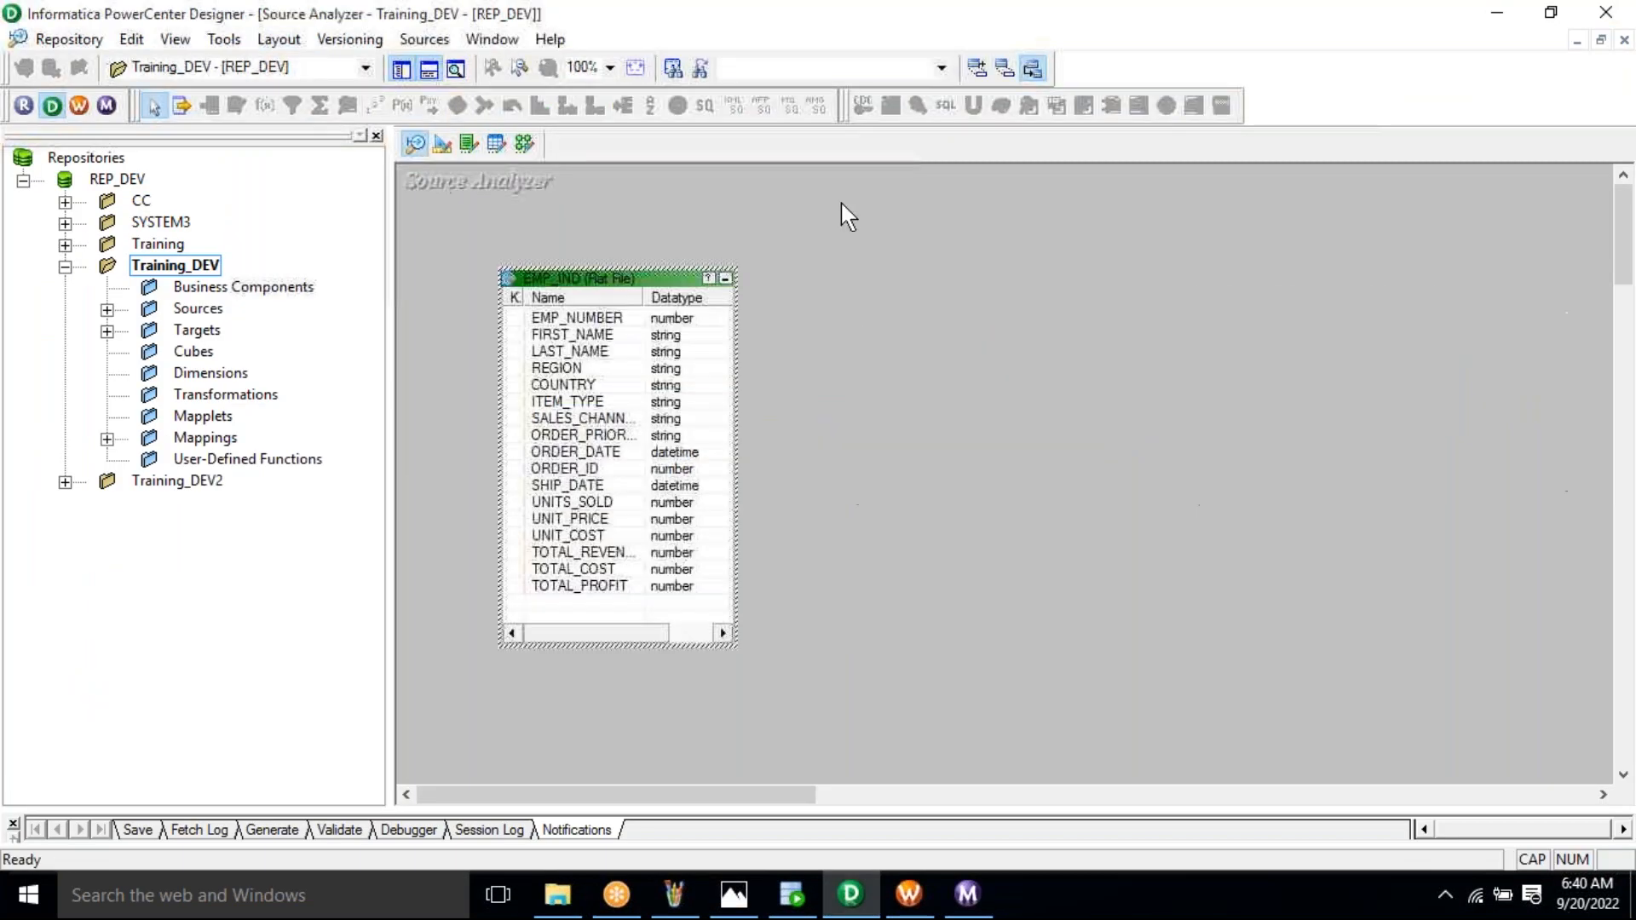
right_click(841, 203)
left_click(932, 242)
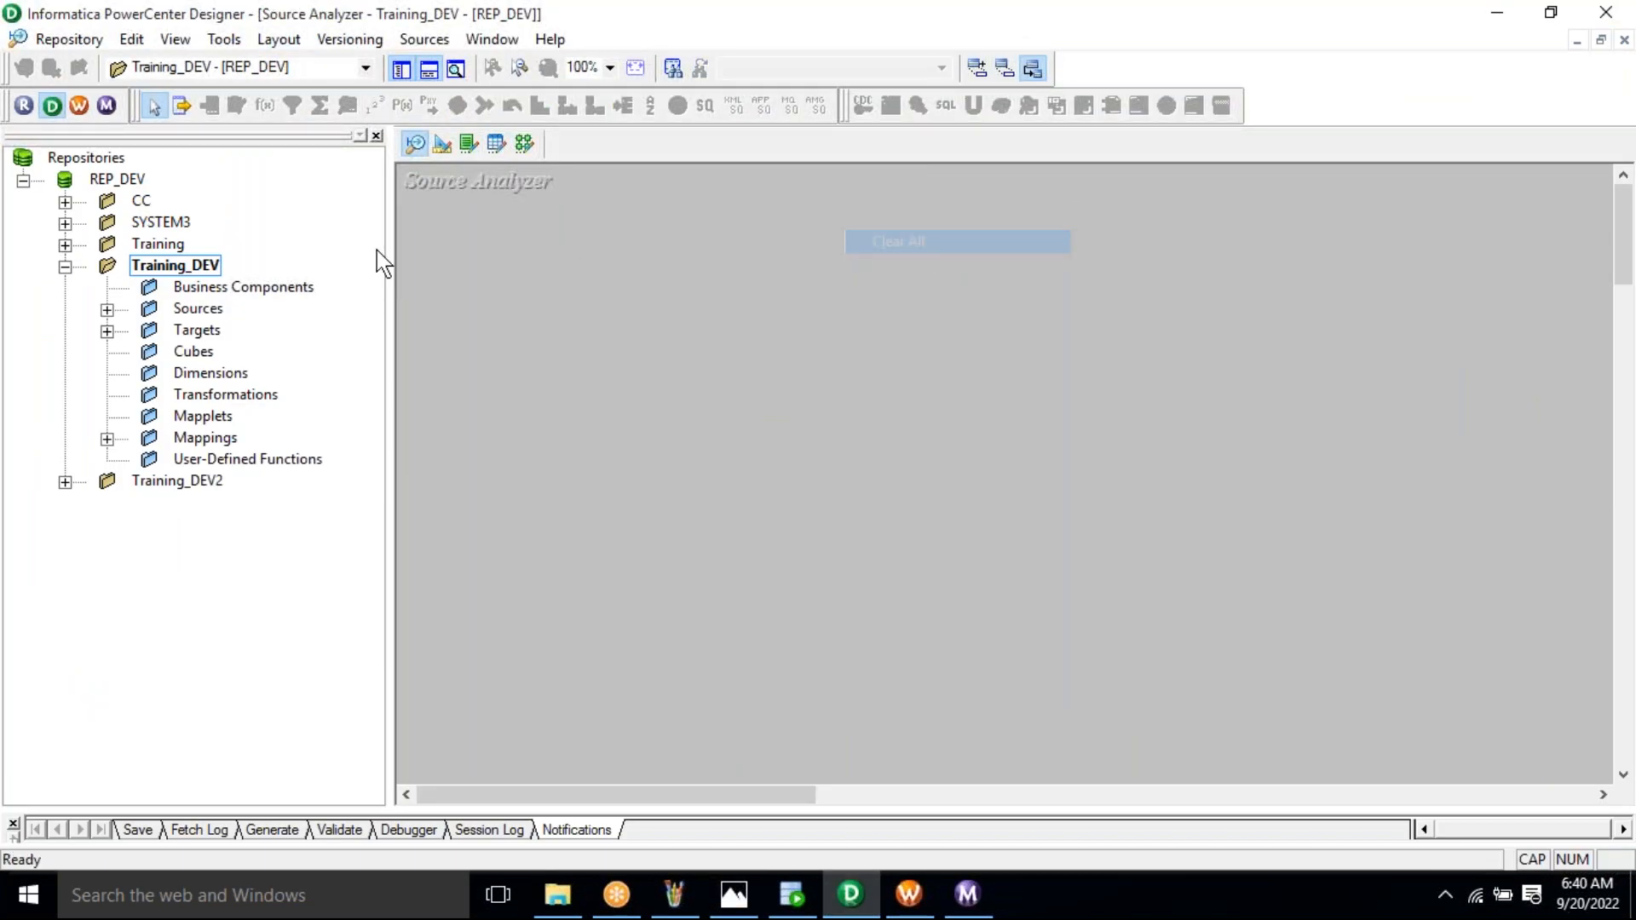
Start a database source import filtered to EMP_S and connect to the Training_DEV data source with the account password
left_click(430, 42)
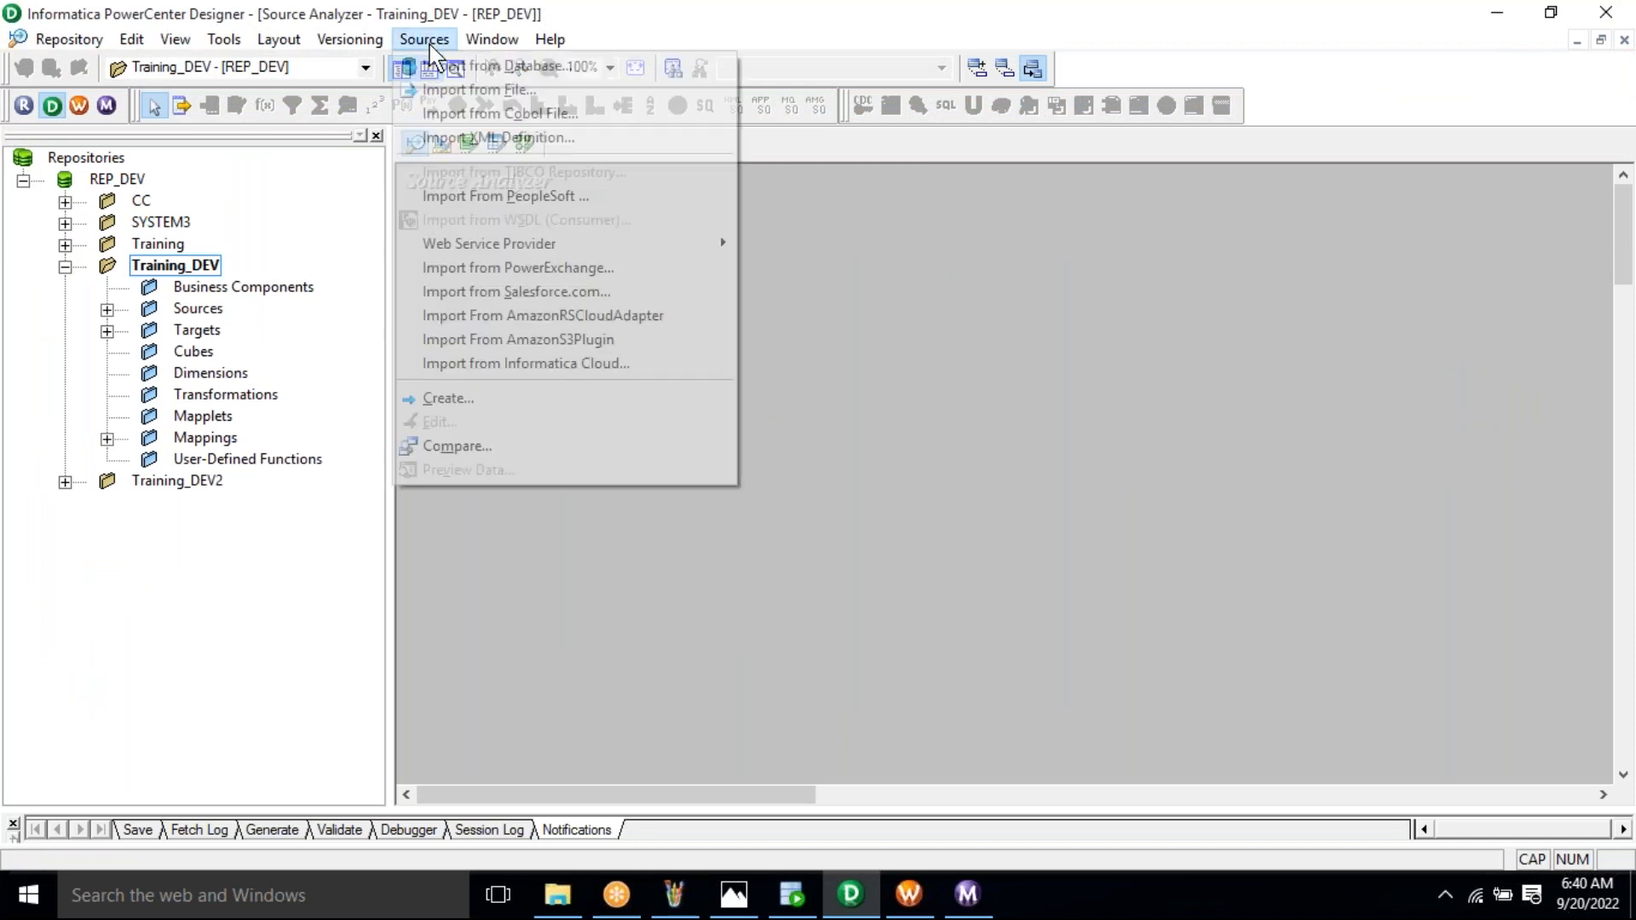
left_click(482, 68)
type("EMP_S")
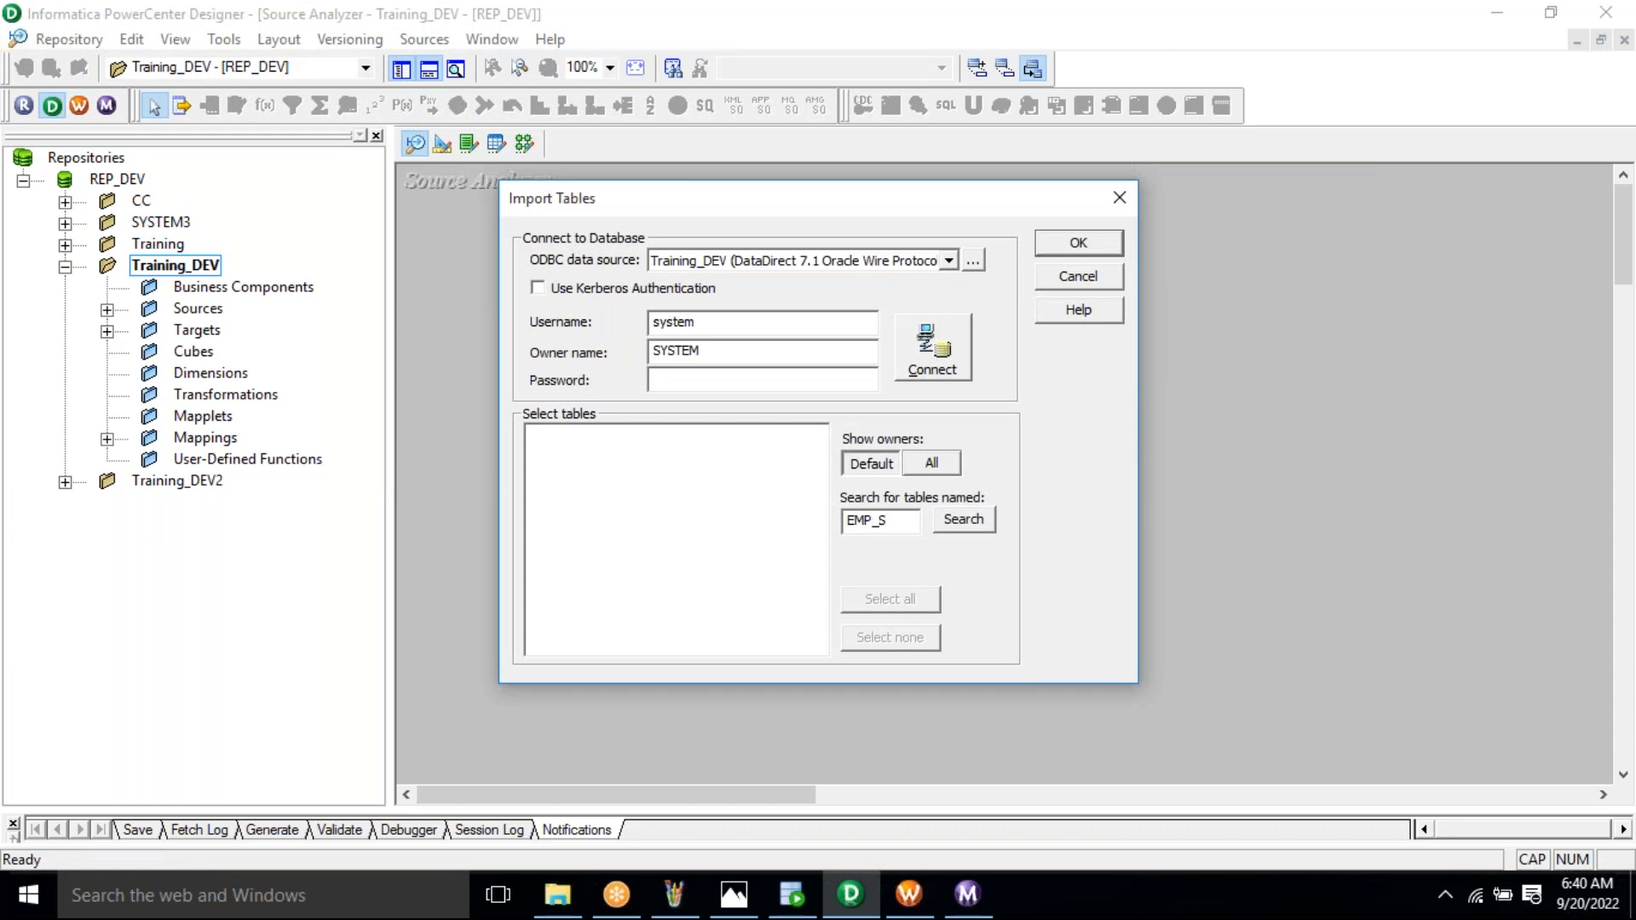
double_click(677, 324)
key("Tab")
key("Tab")
type("******")
left_click(914, 375)
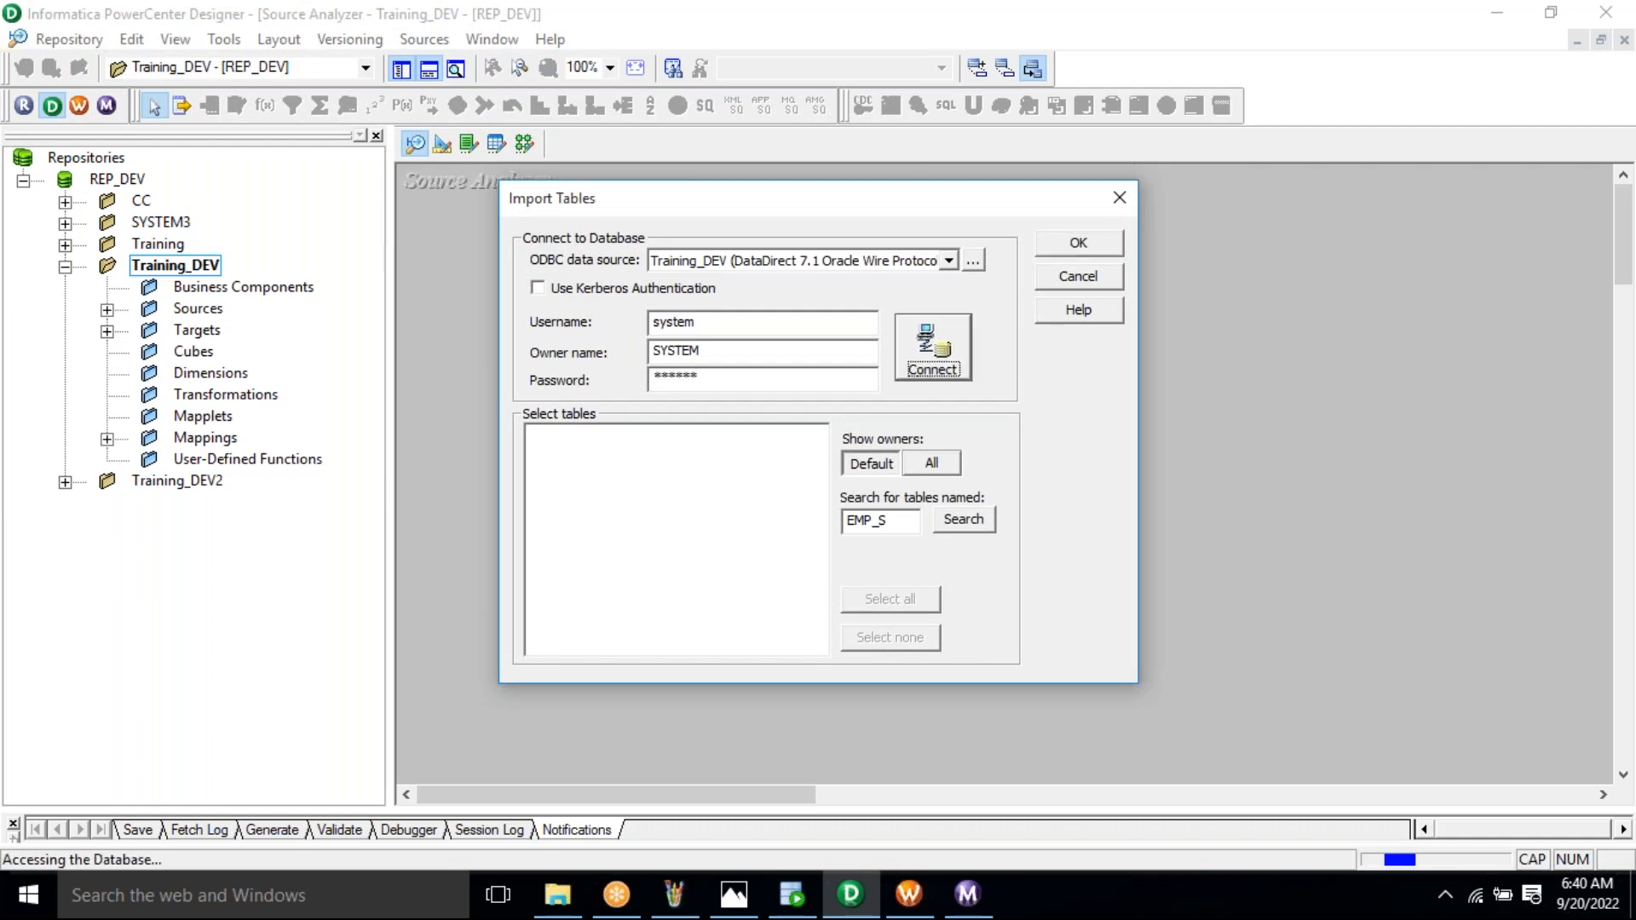
Import the EMP_S table from the SYSTEM tables as a source, replacing the existing definition
left_click(534, 435)
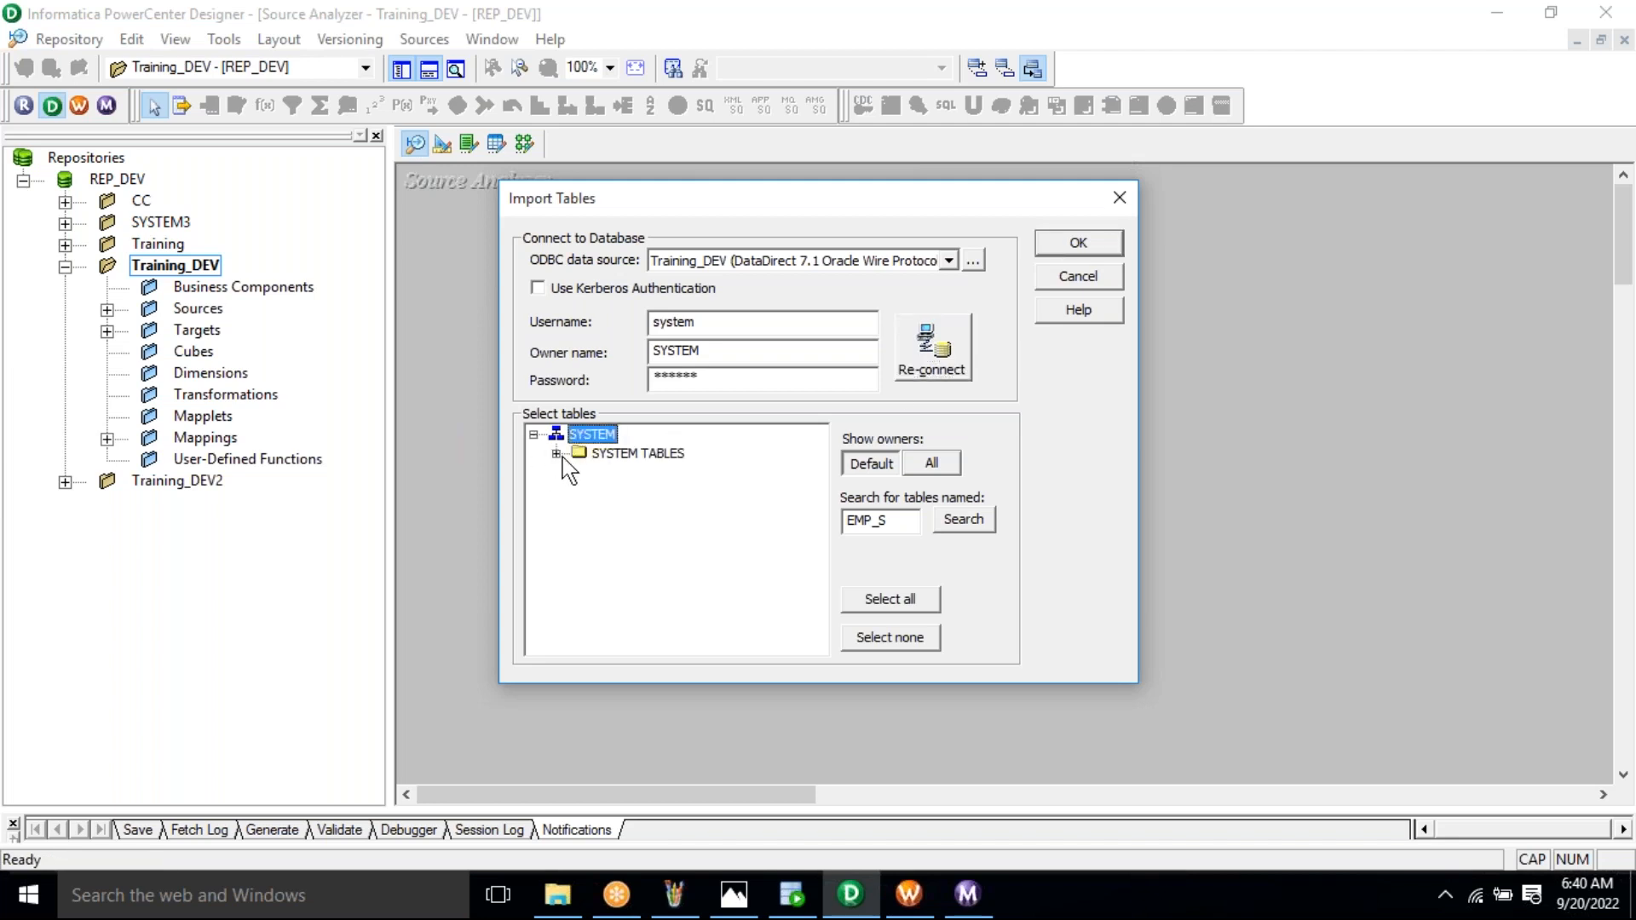
left_click(559, 454)
left_click(633, 454)
left_click(1061, 246)
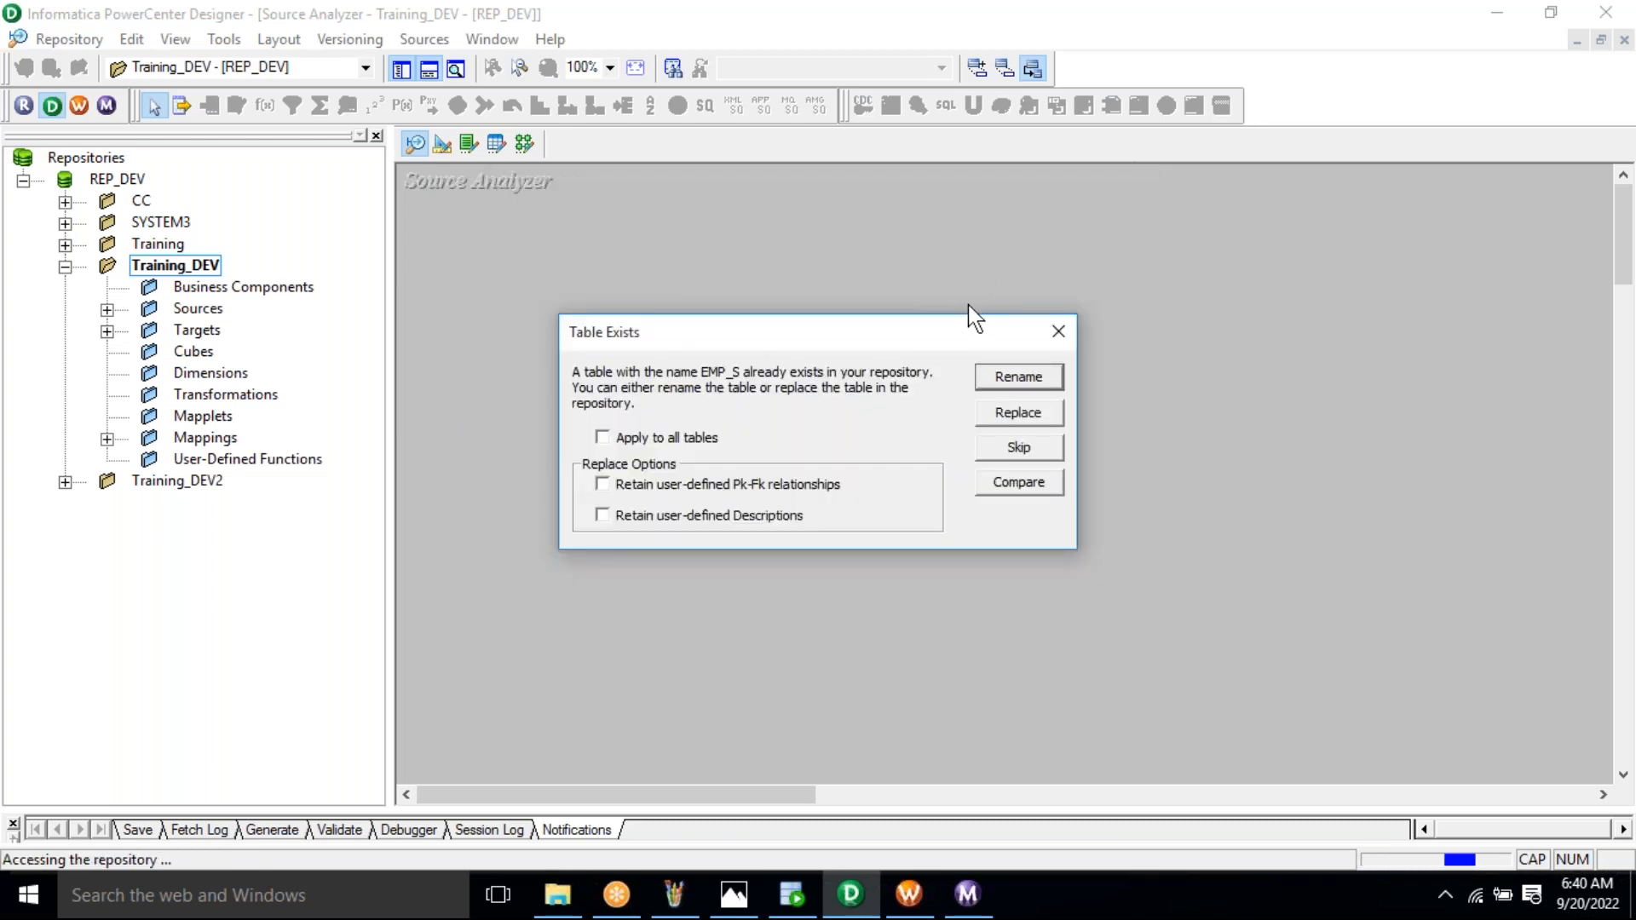
left_click(1036, 414)
Open the Target Designer and clear all objects from its workspace
left_click(441, 145)
right_click(801, 225)
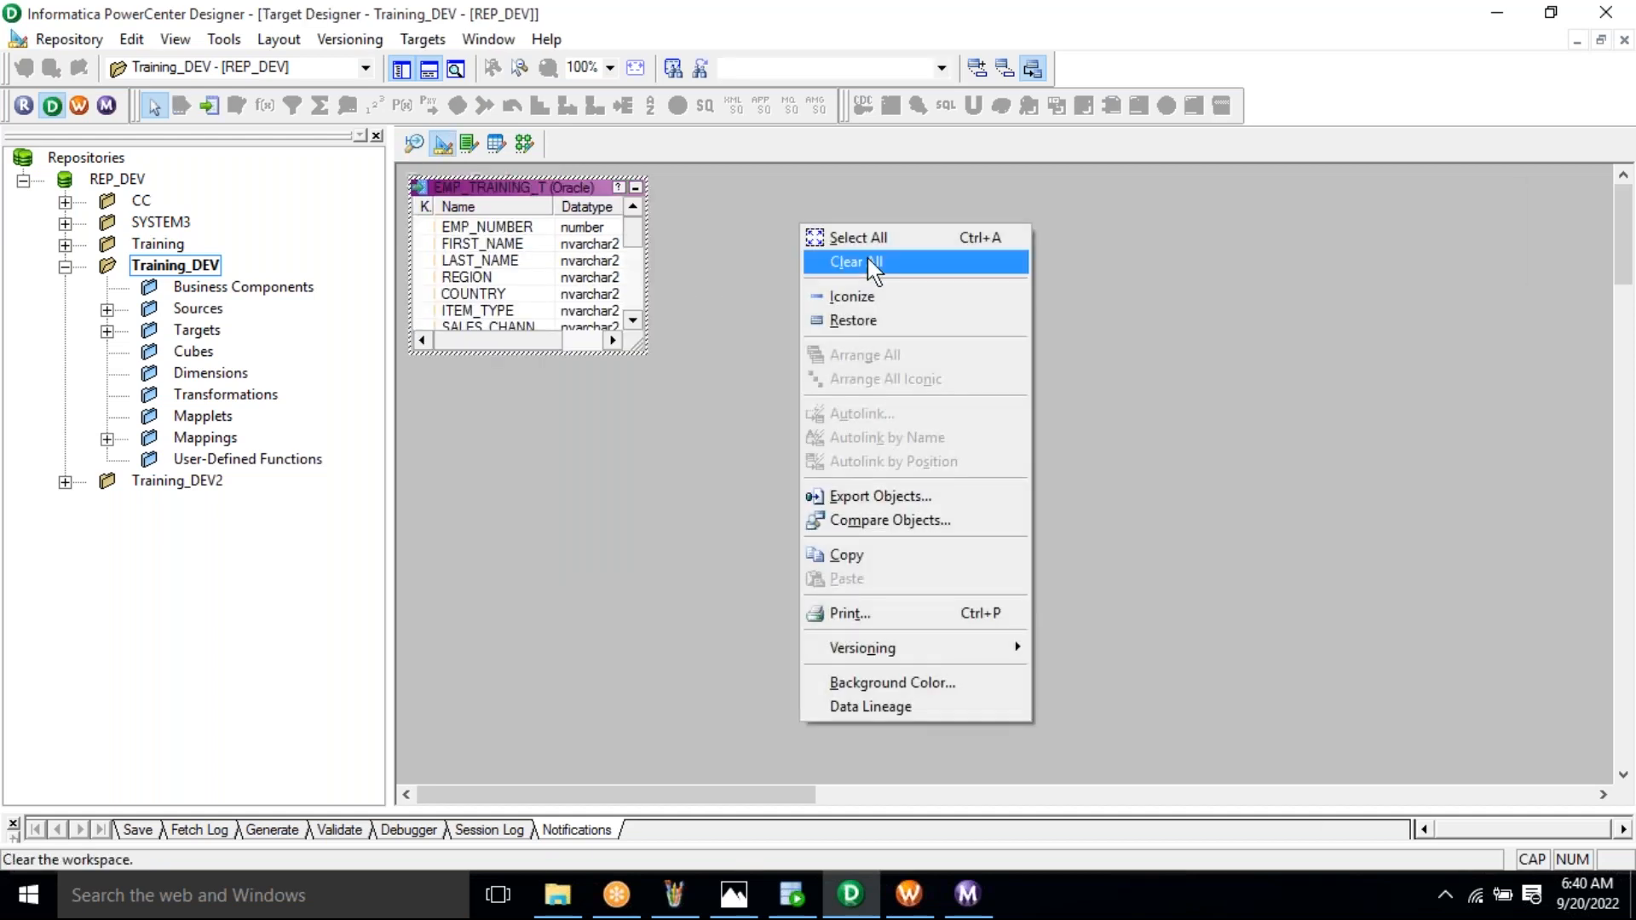
left_click(868, 260)
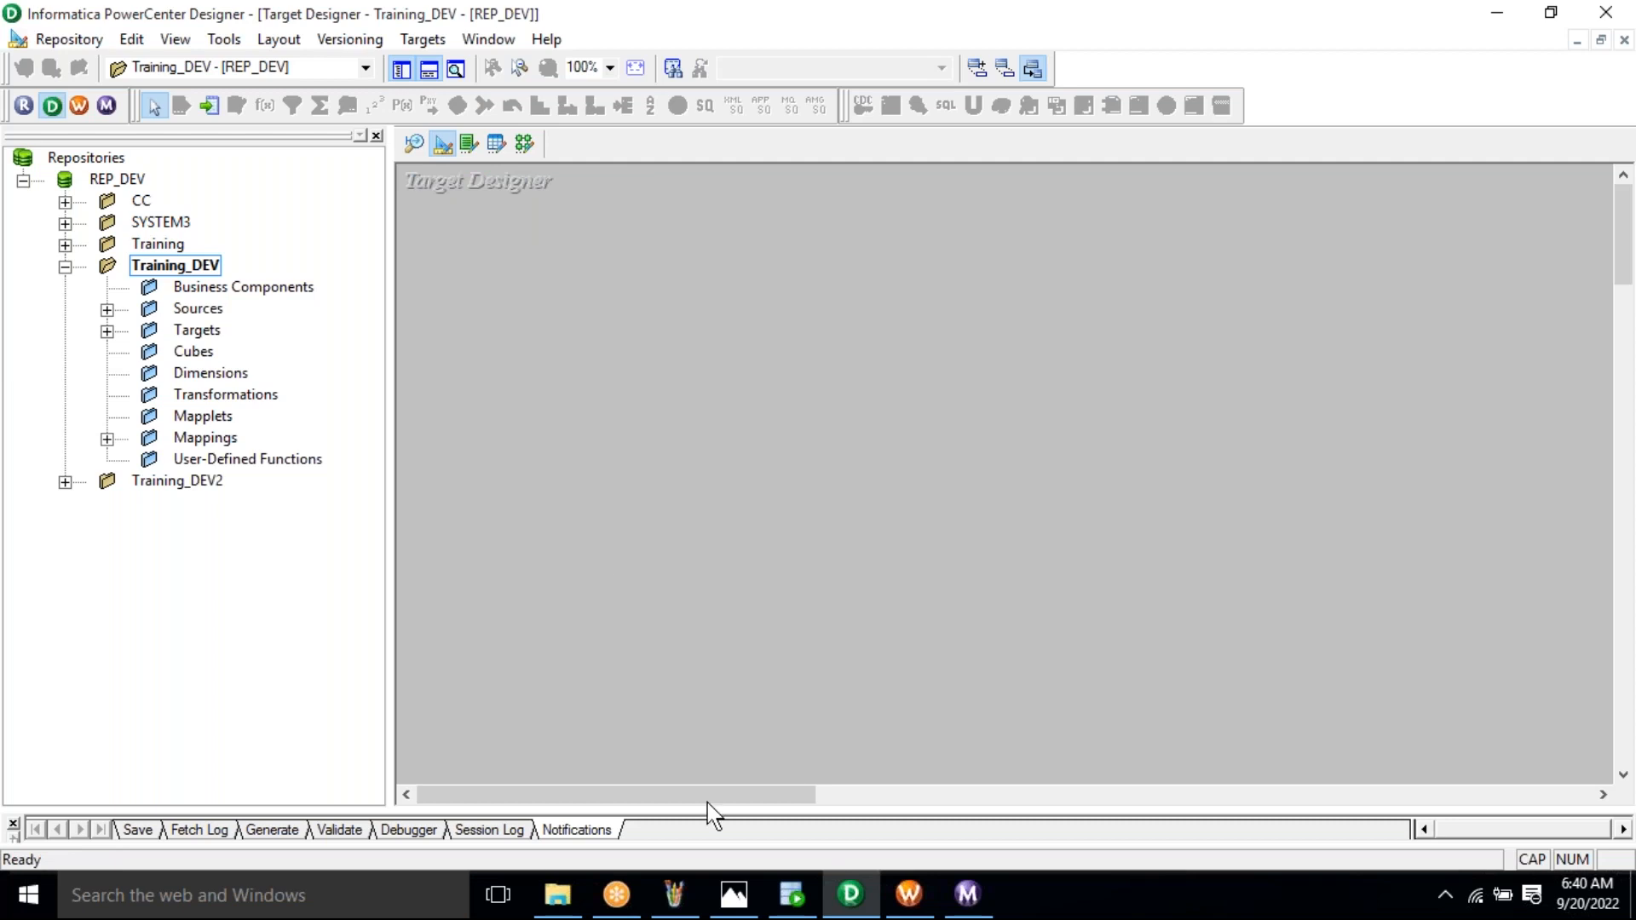
Check the Tgt_Files folder in File Explorer for an existing target file, and return to PowerCenter Designer
left_click(557, 894)
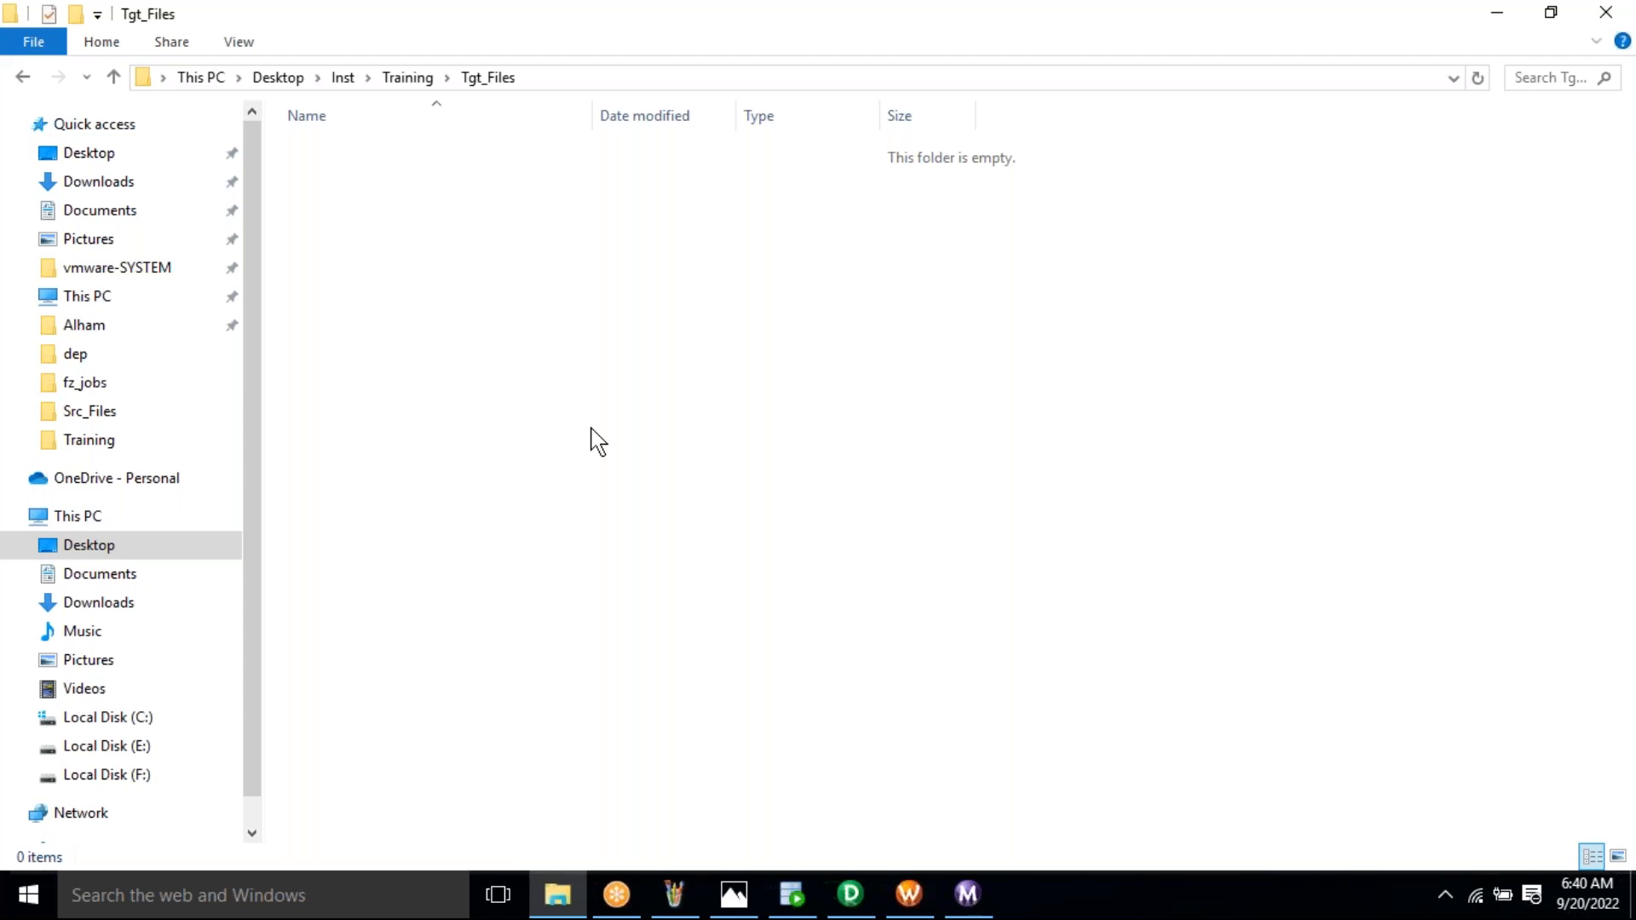
key("alt+Tab")
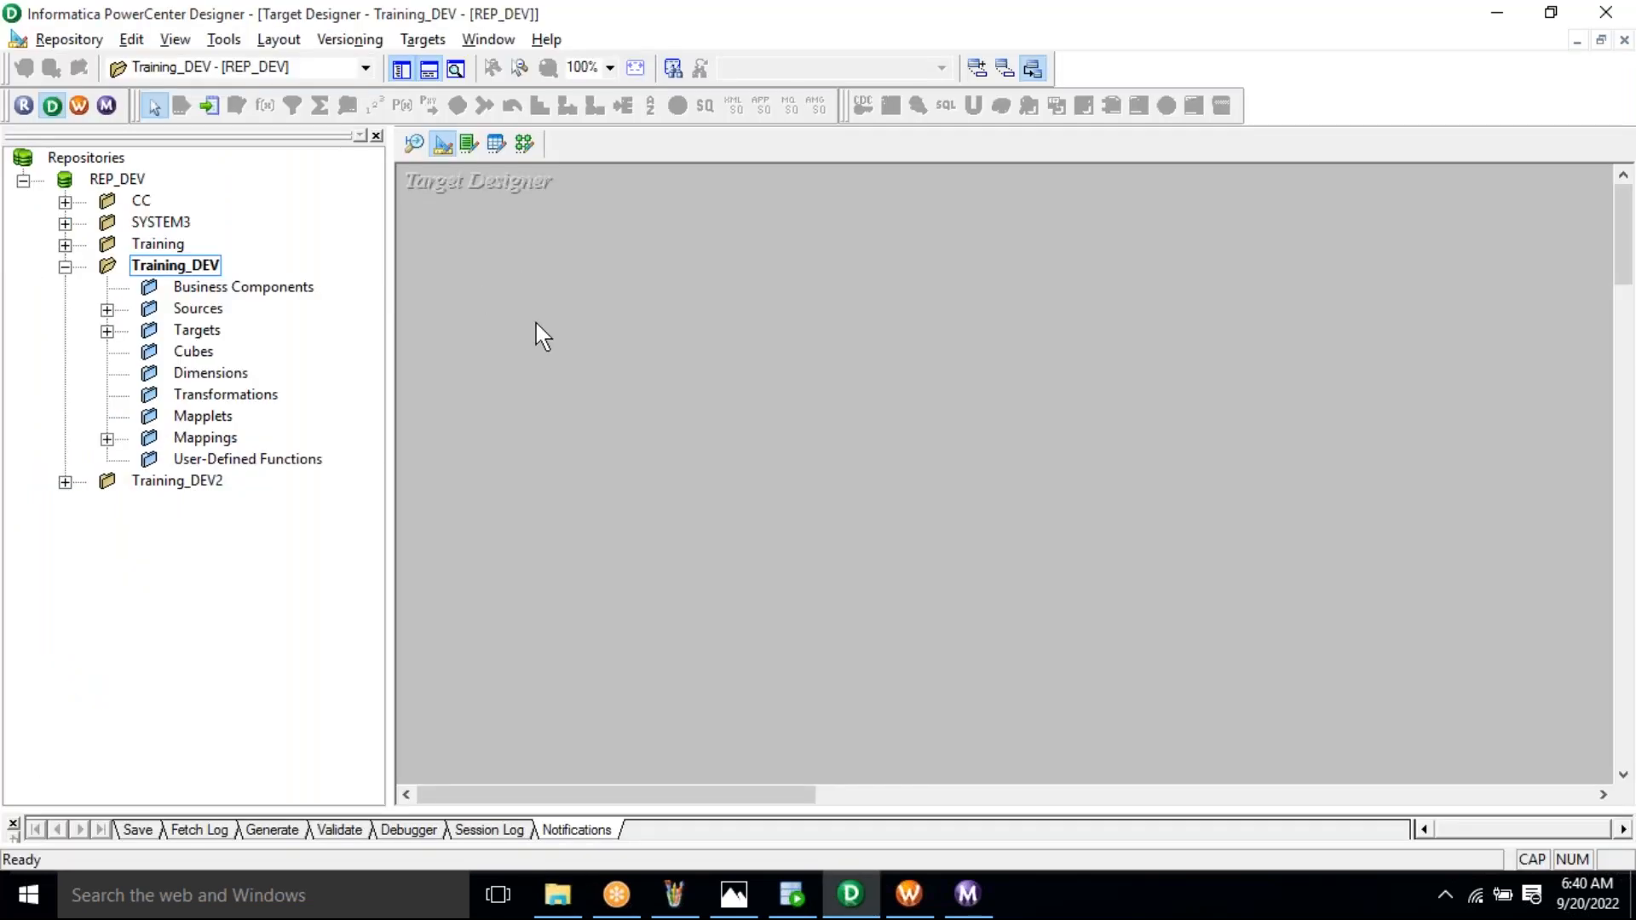
key("alt+Tab")
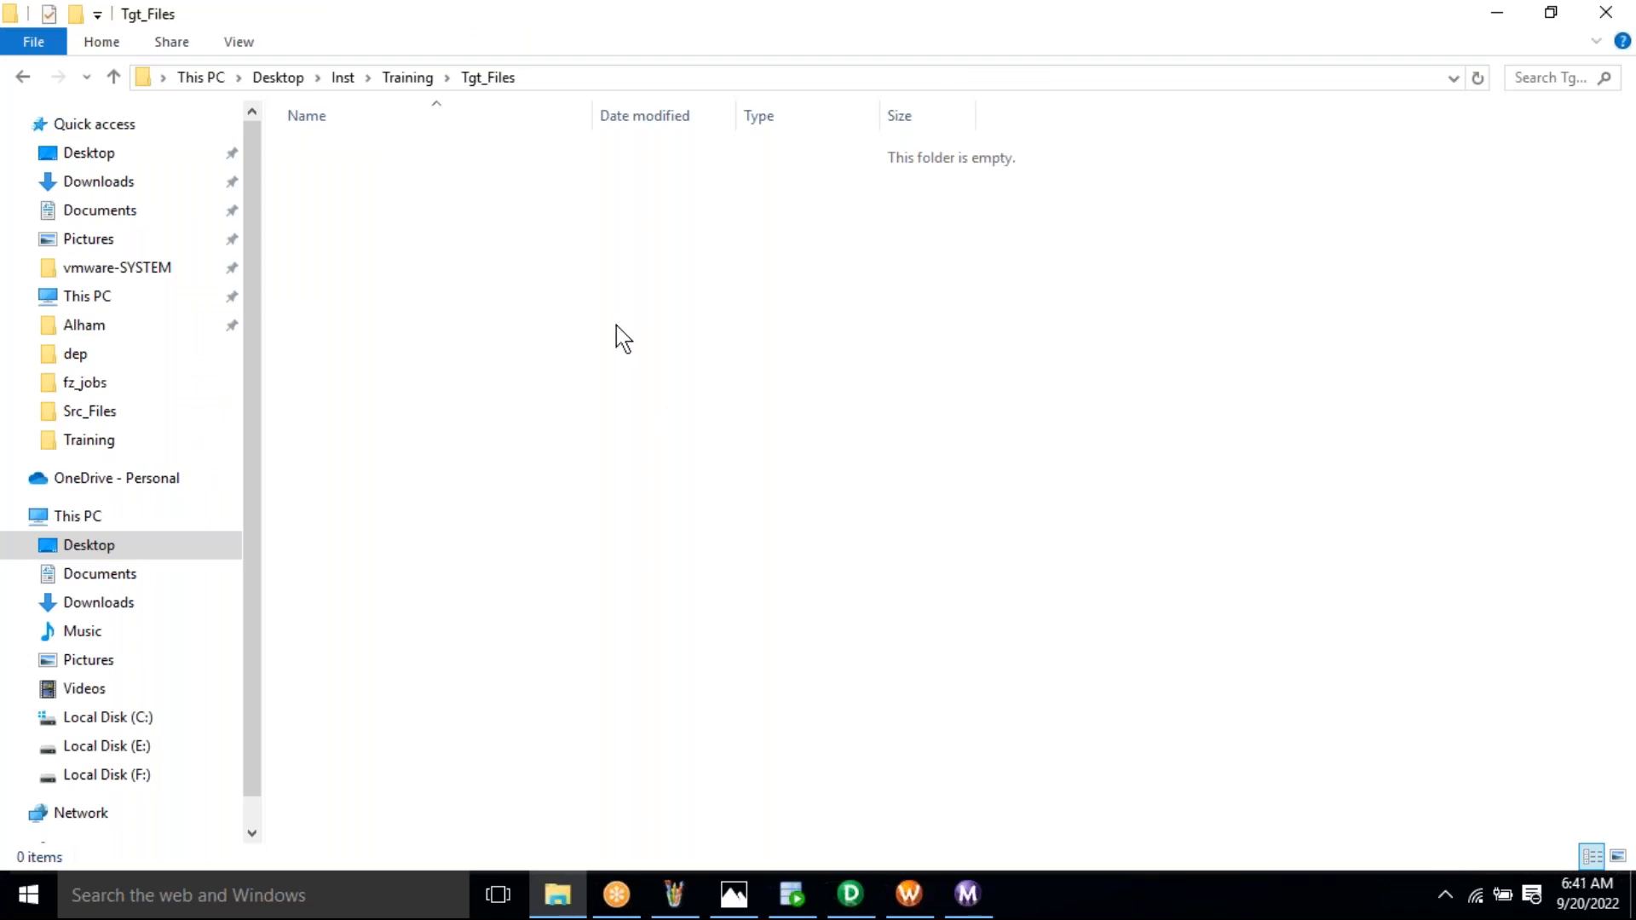
key("alt+Tab")
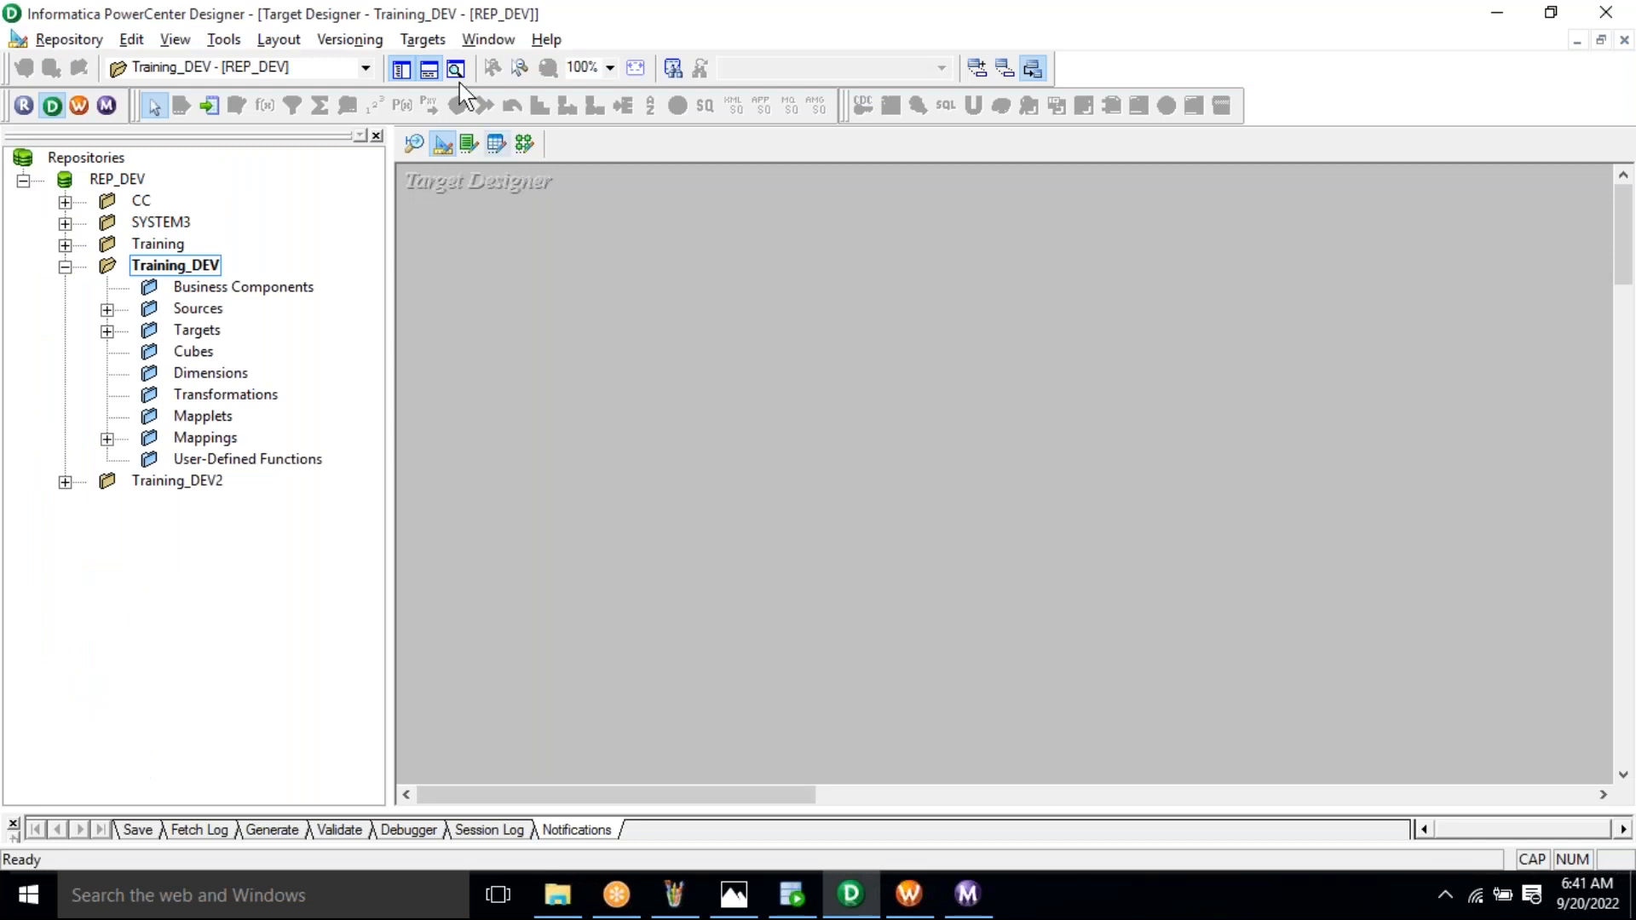
Create a new target table named EMP_TGT_FILE with the database type Flat File
left_click(425, 40)
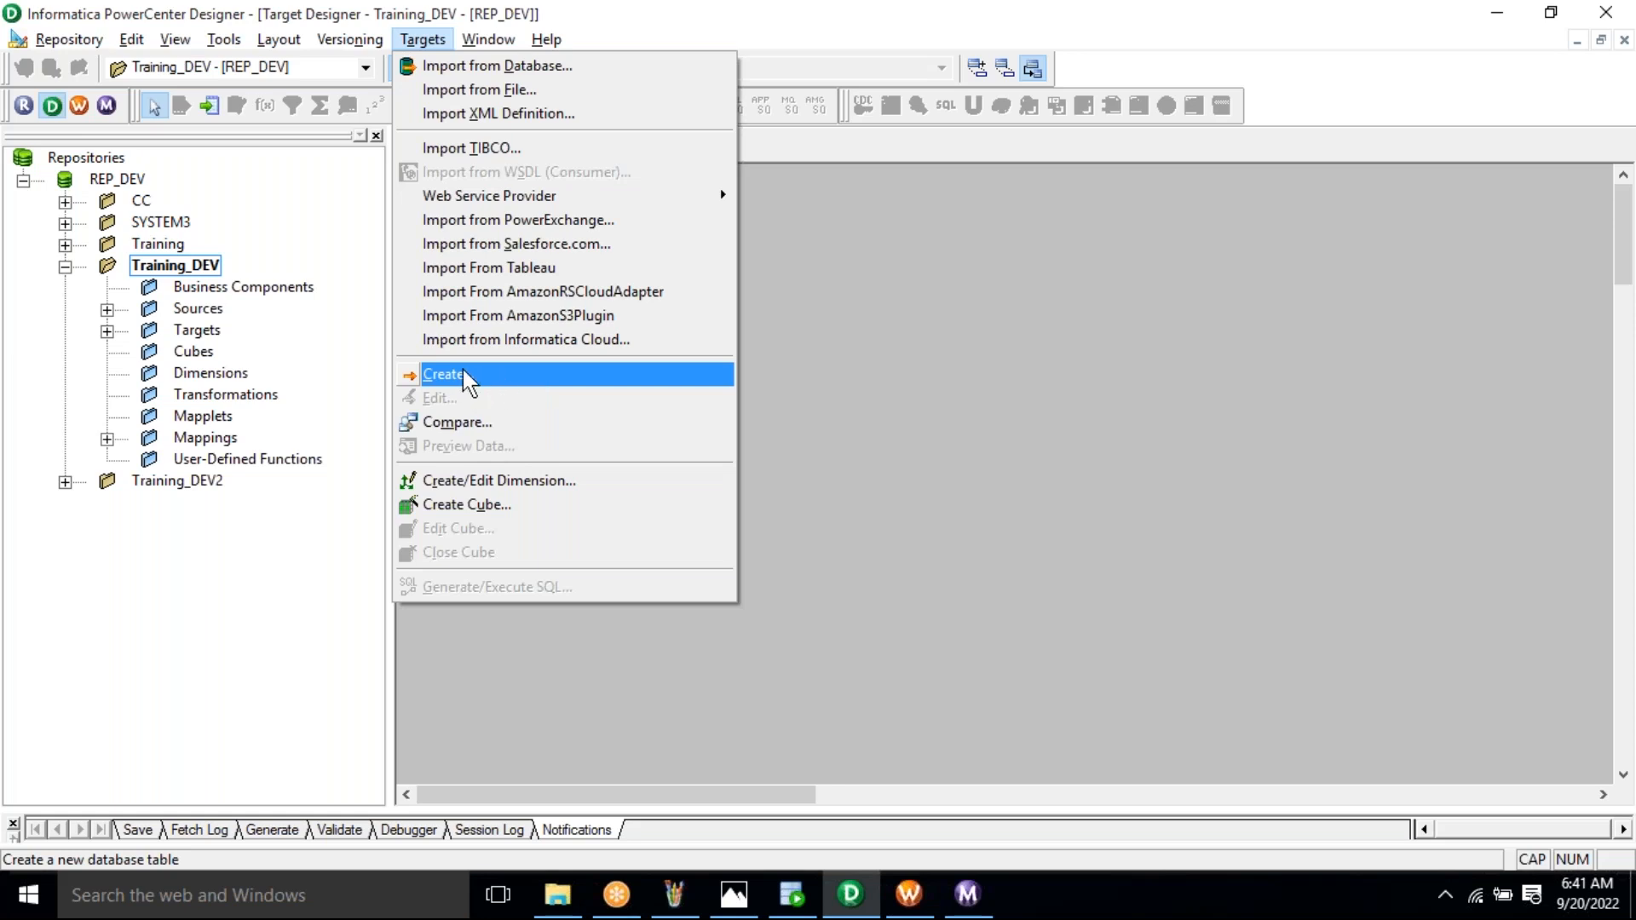
left_click(511, 368)
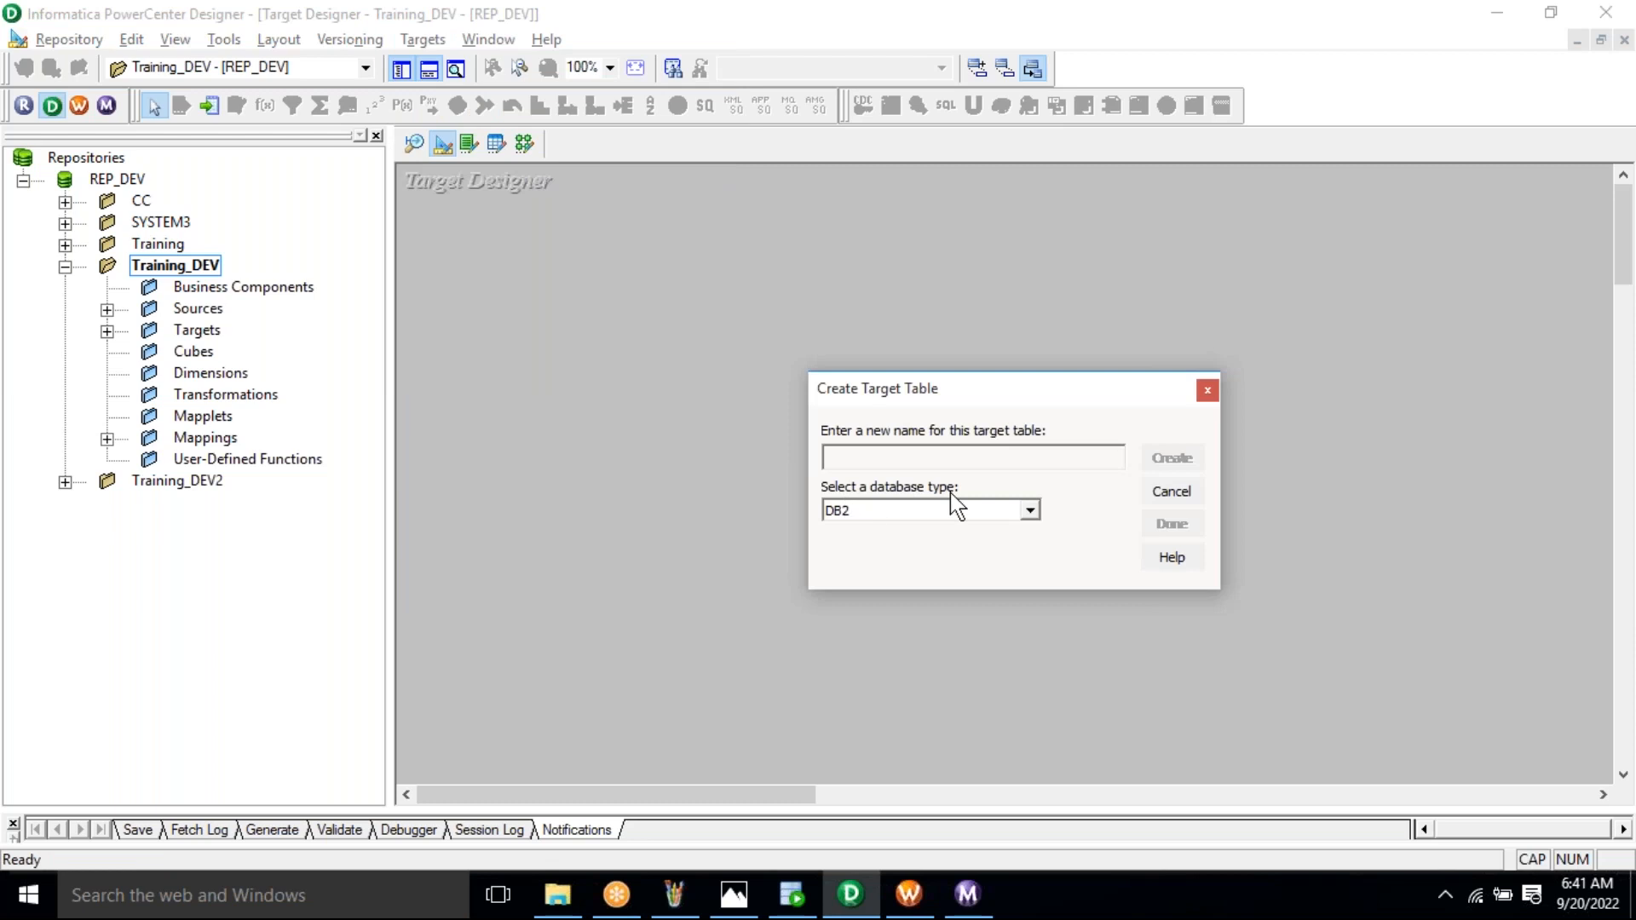
left_click(1031, 511)
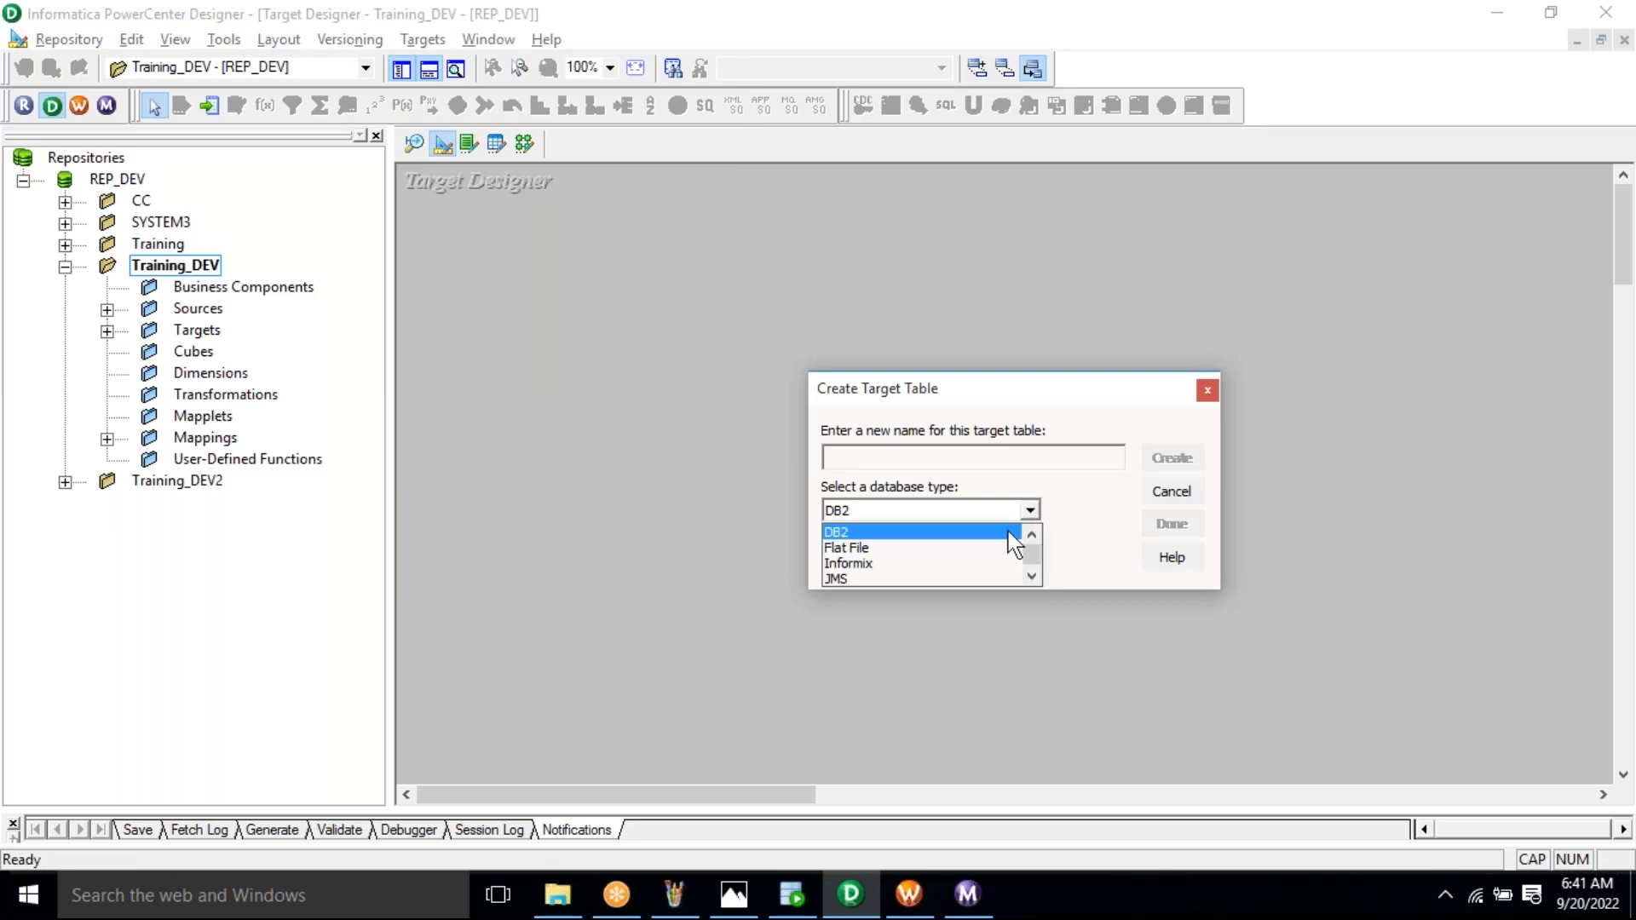
left_click(966, 550)
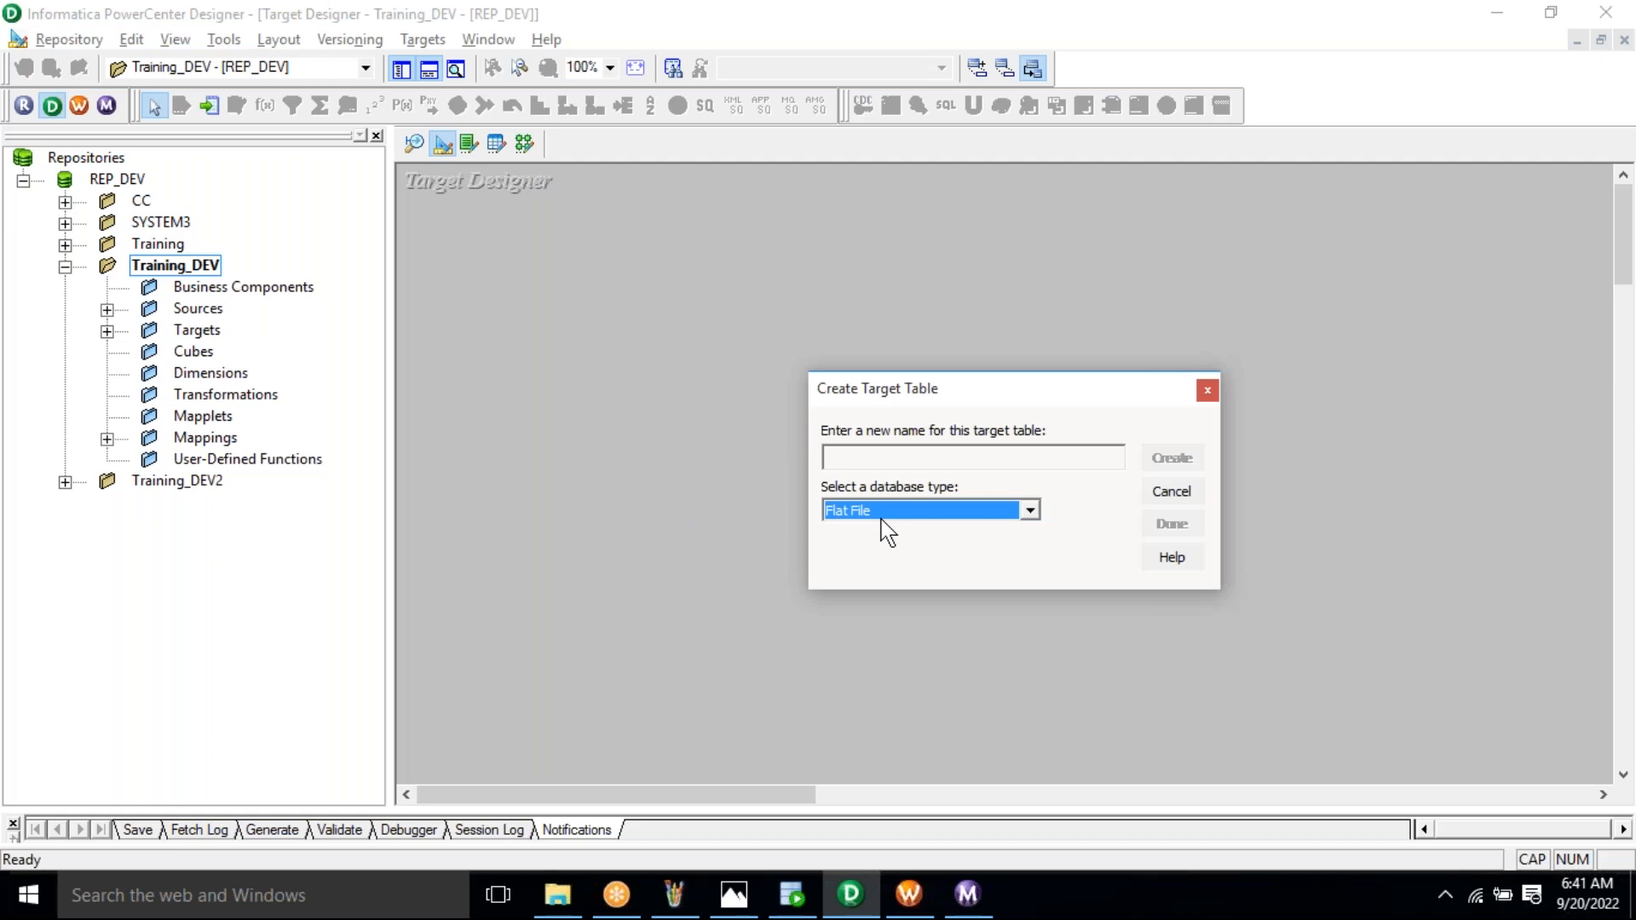
left_click(864, 462)
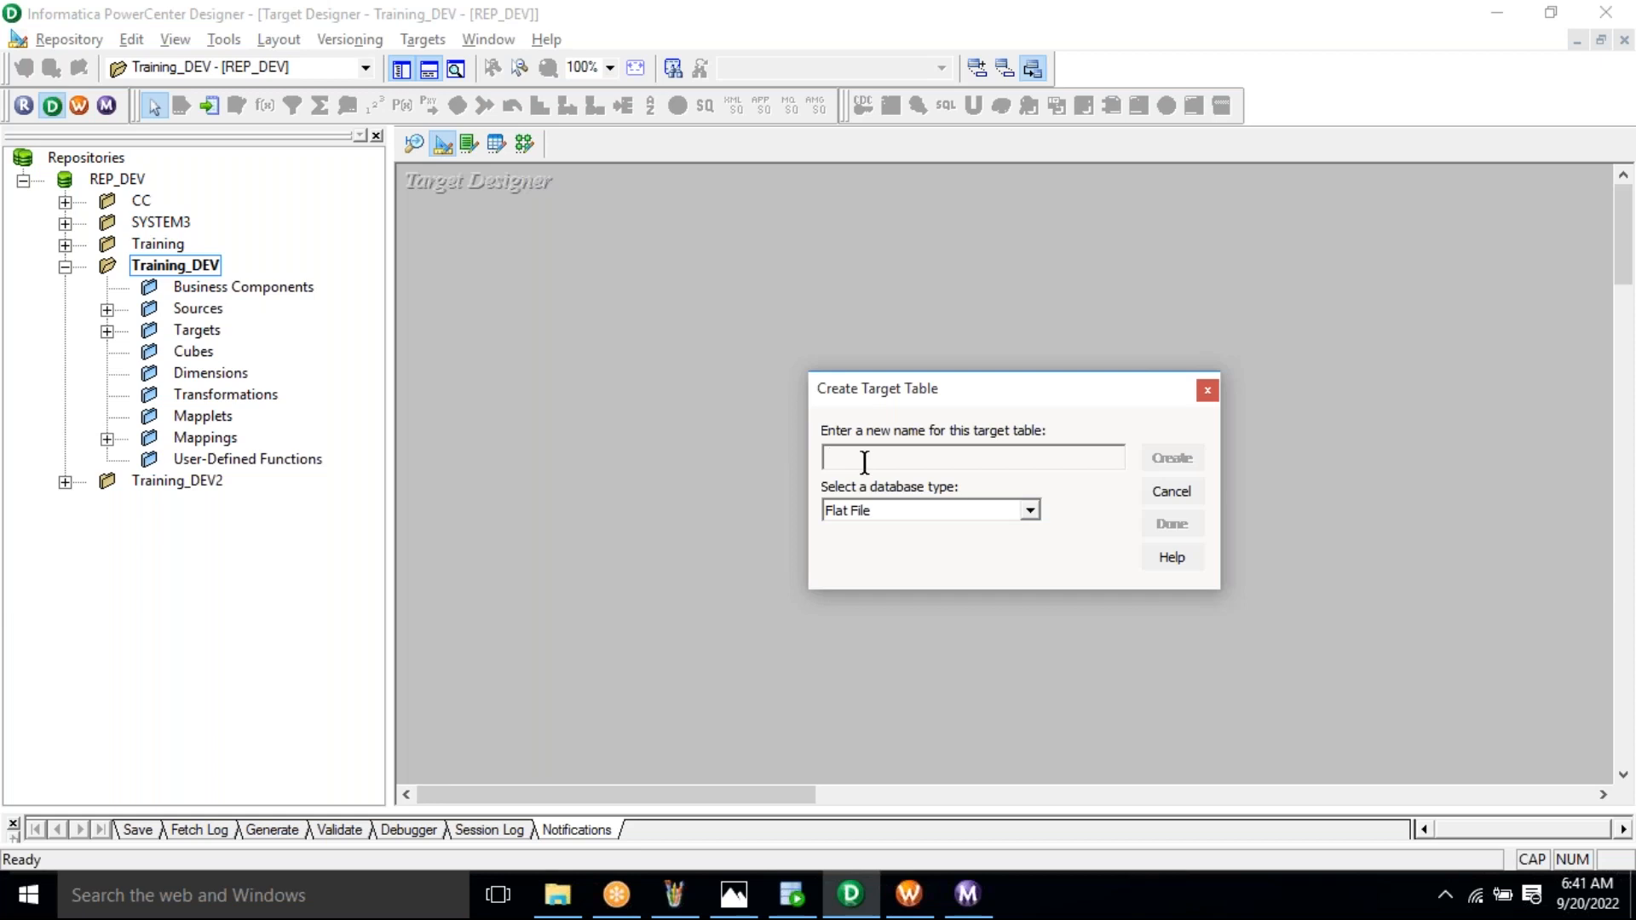
type("EMP_TGT_FILE")
double_click(873, 460)
left_click(1173, 460)
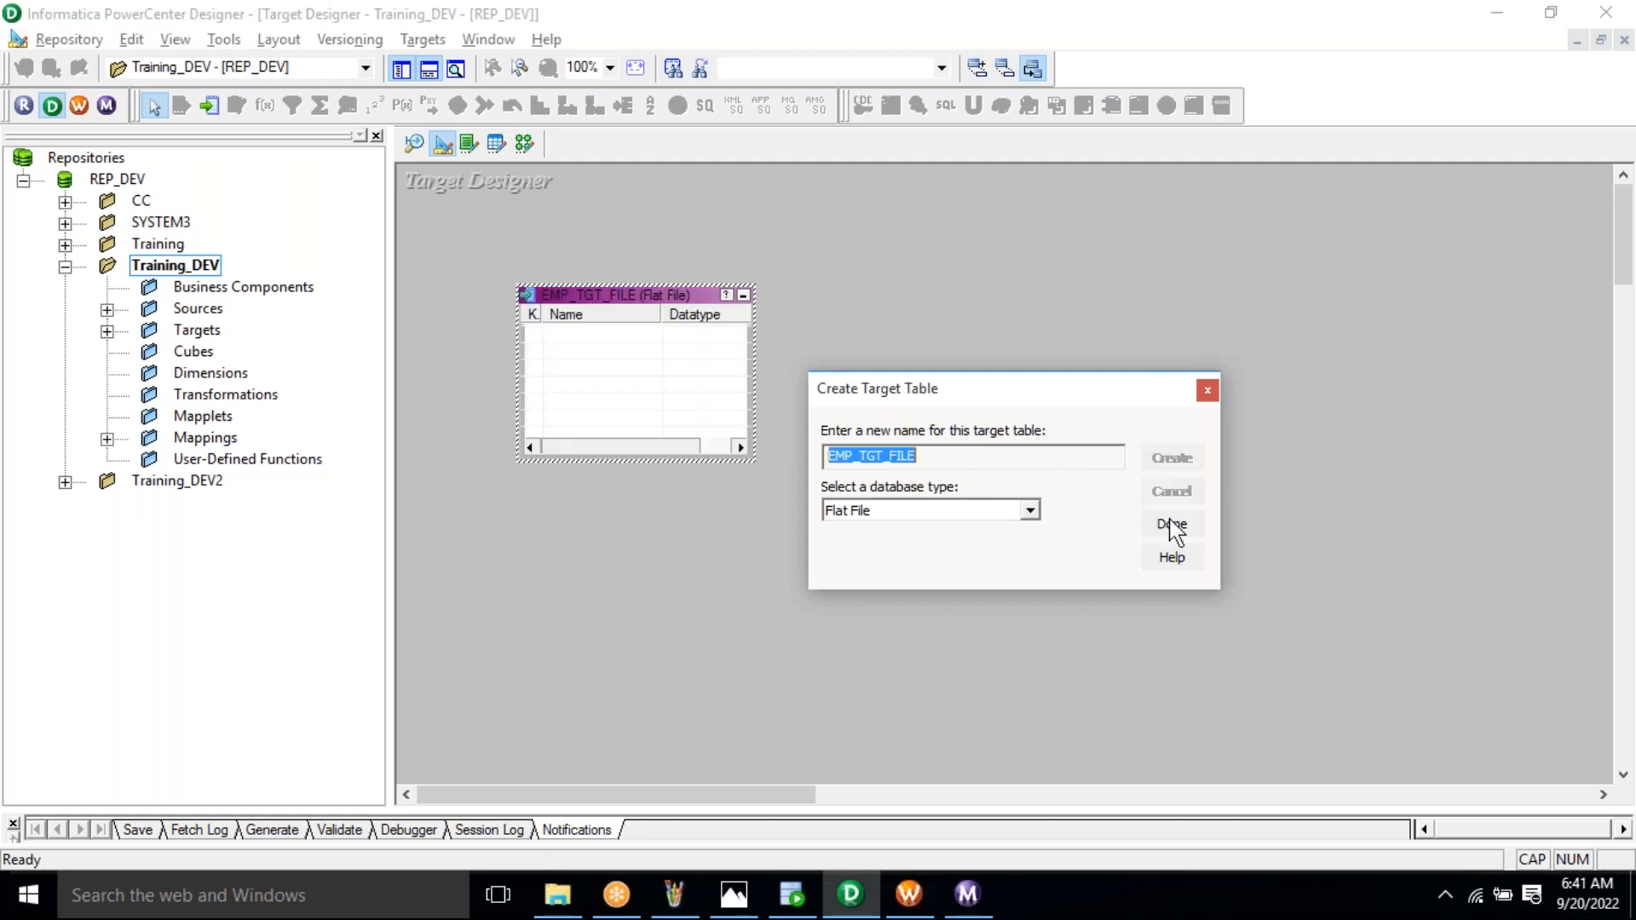
left_click(1172, 524)
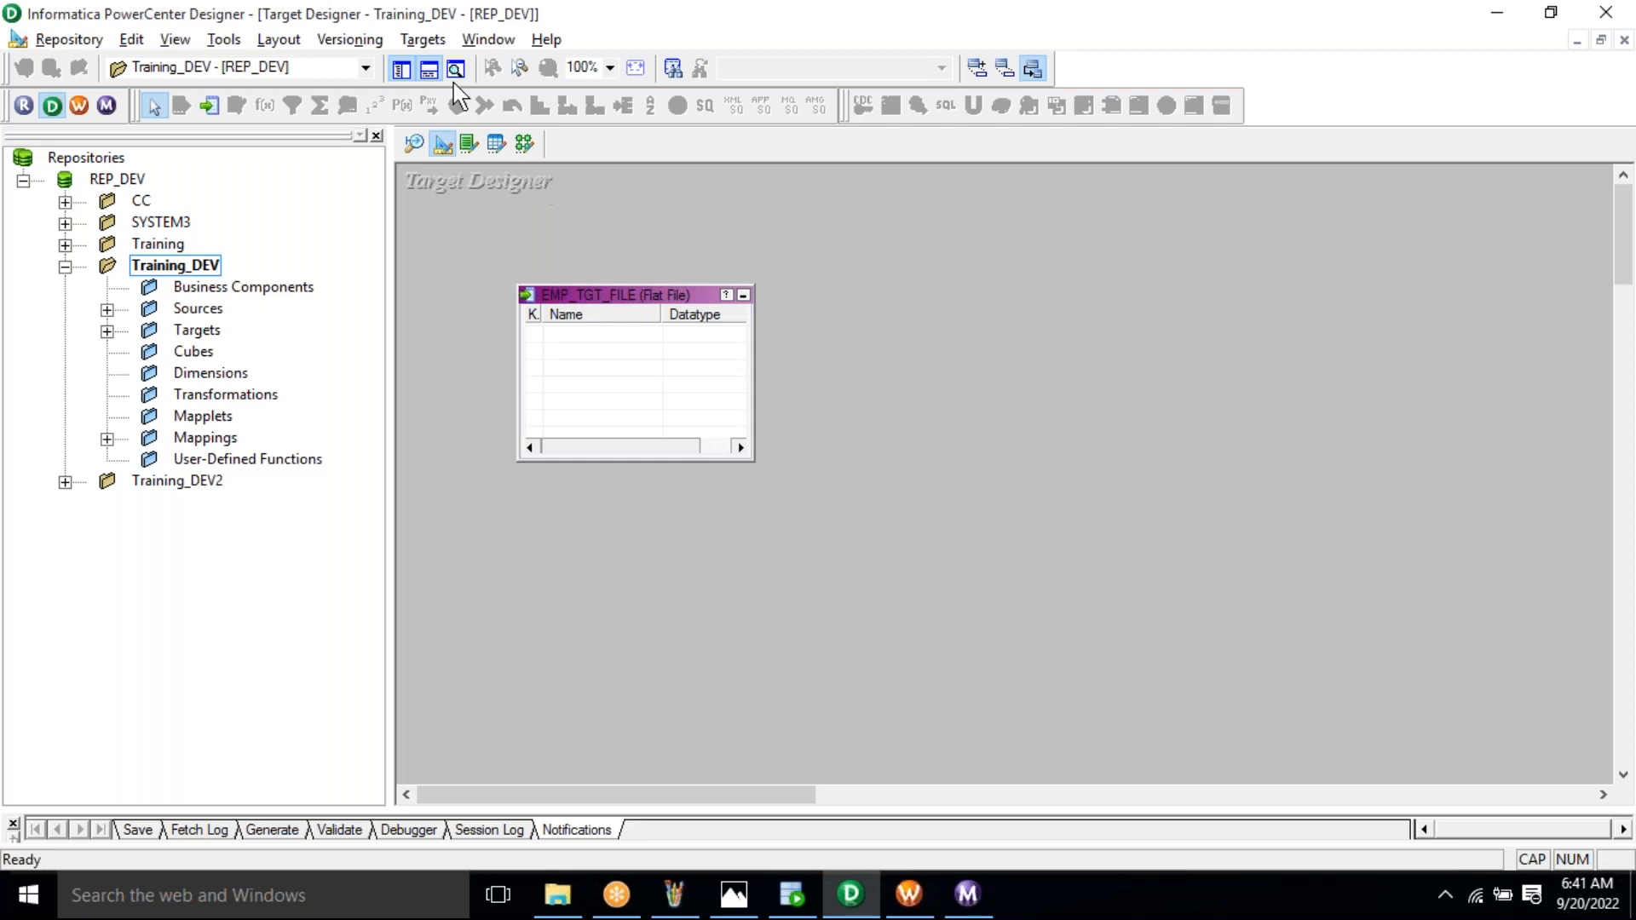
left_click(423, 43)
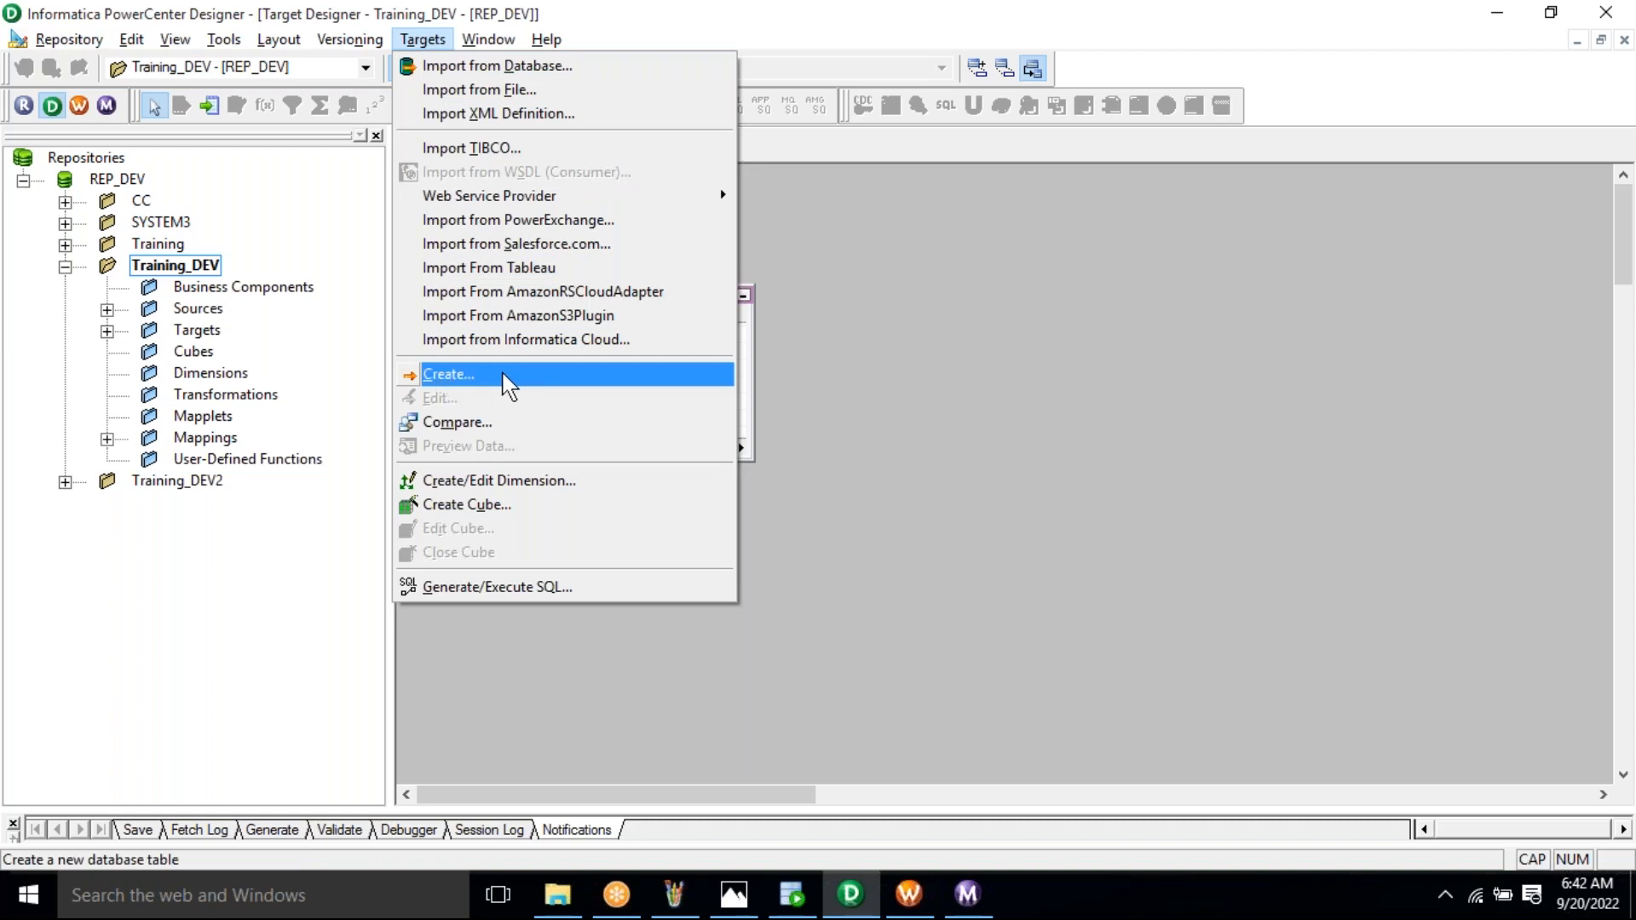
left_click(878, 395)
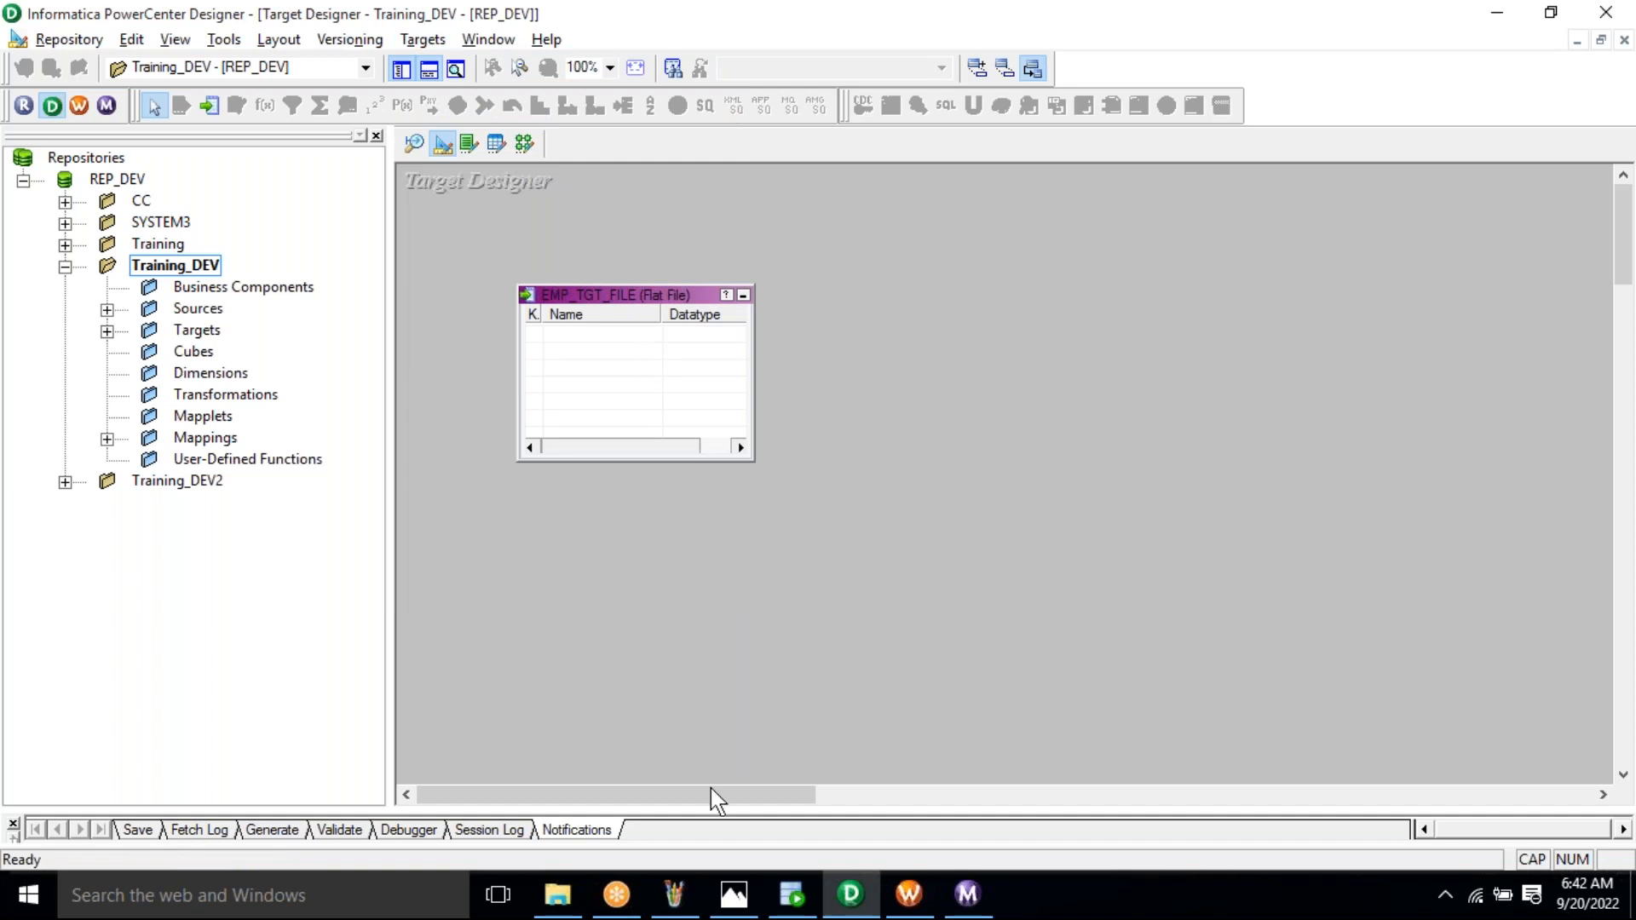
Check the EMP_S columns in Oracle SQL Developer, then return to PowerCenter Designer and add three new columns to the EMP_TGT_FILE target
left_click(792, 899)
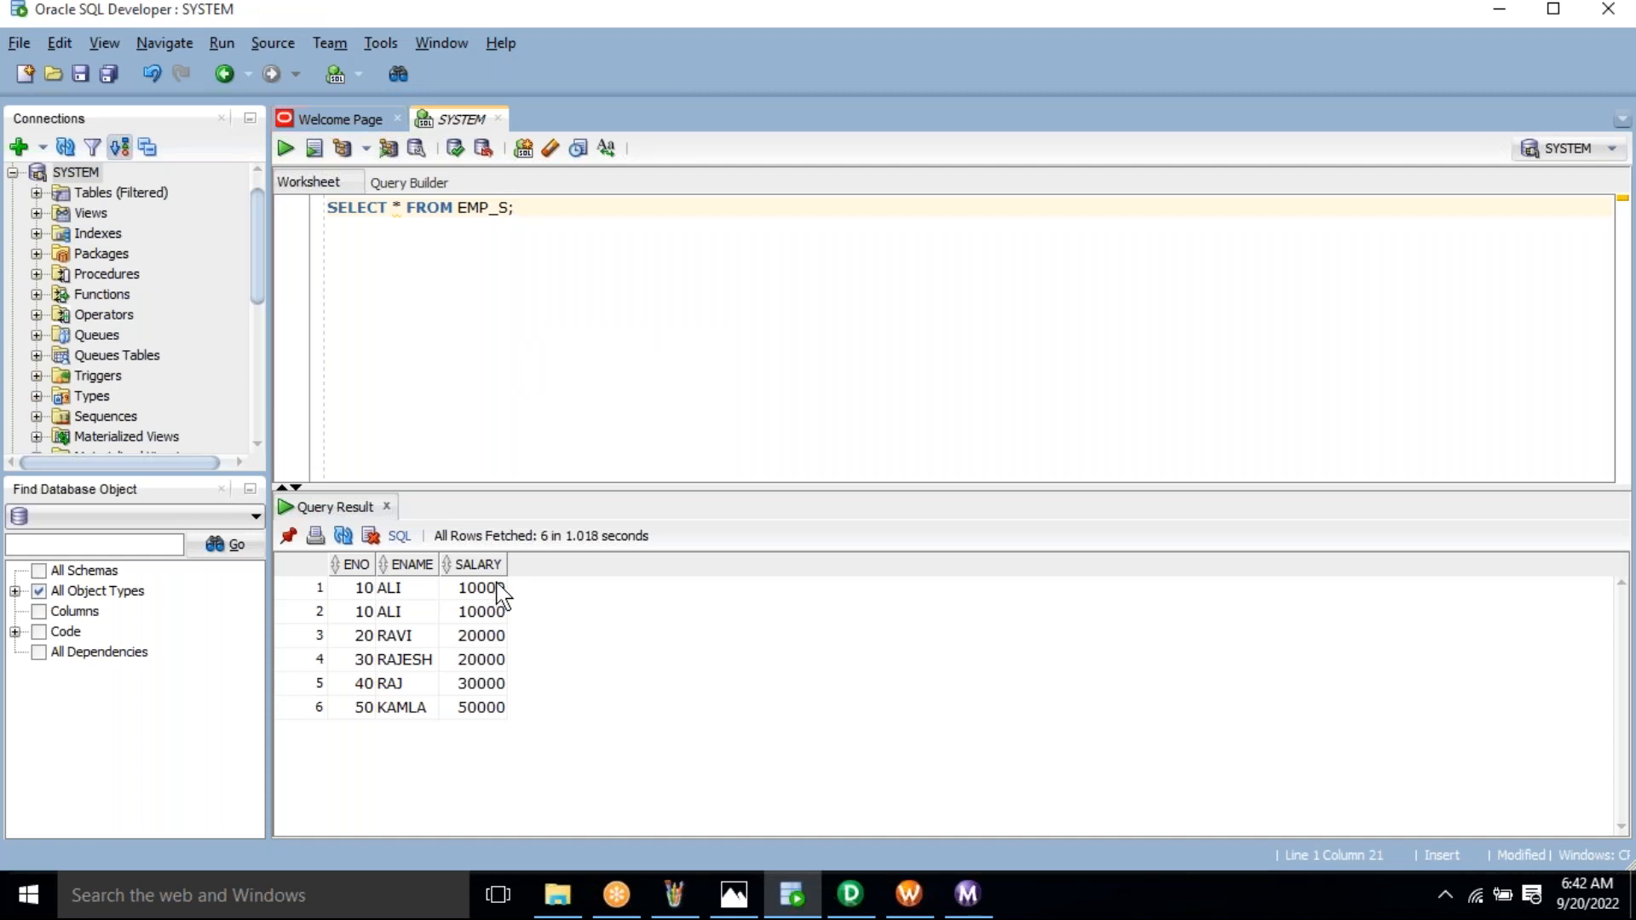
key("alt+Tab")
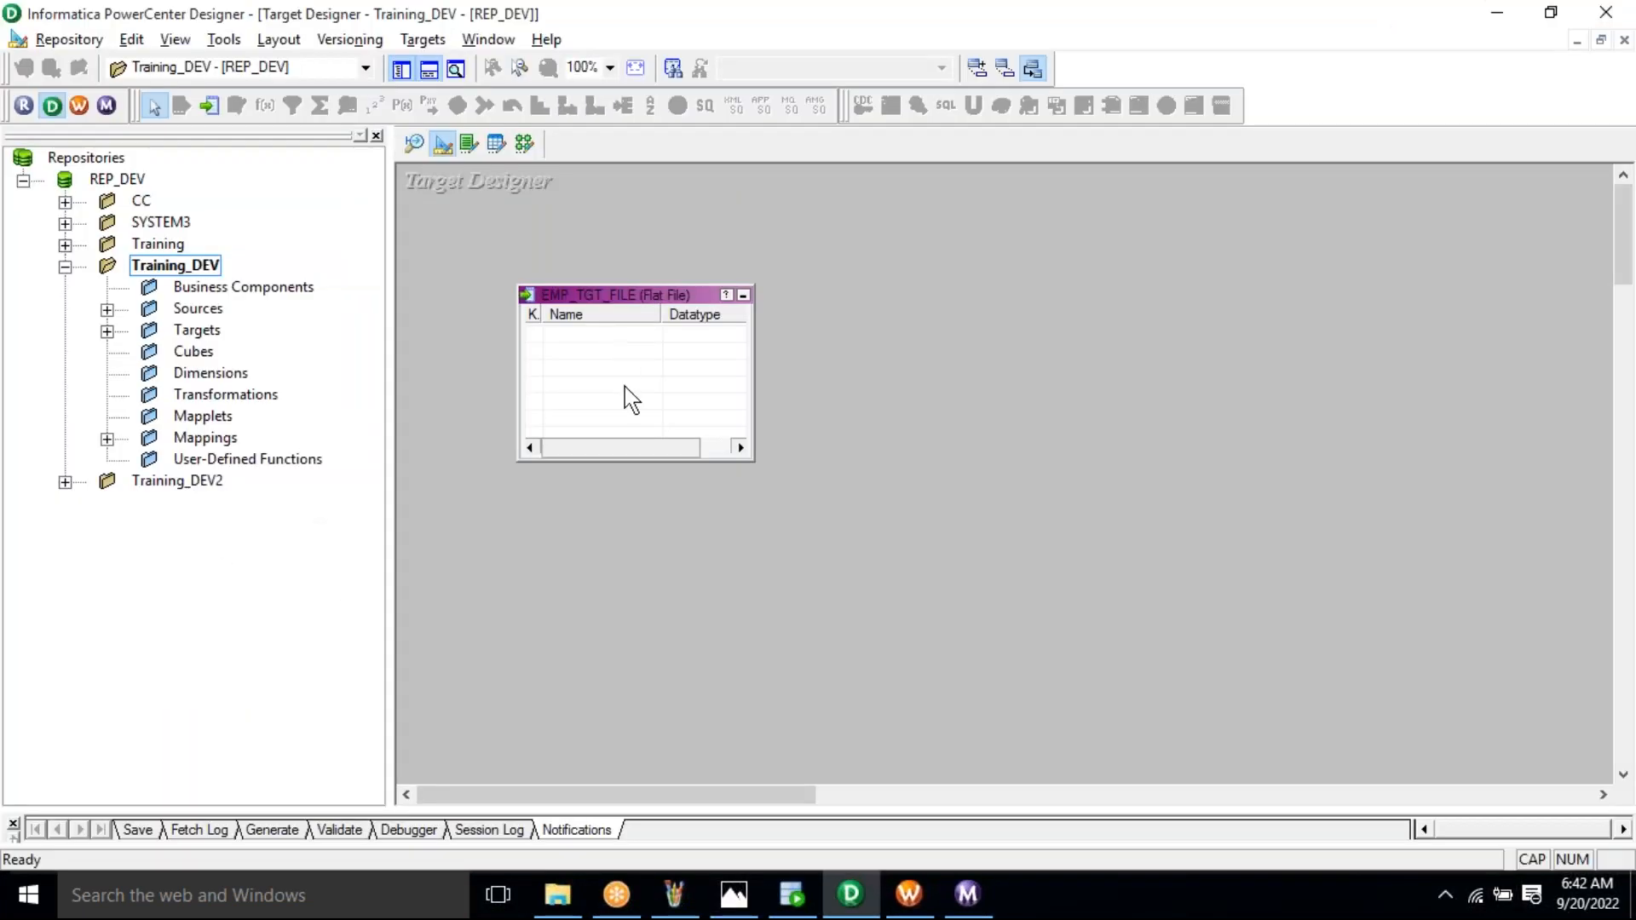
left_click(617, 302)
double_click(617, 302)
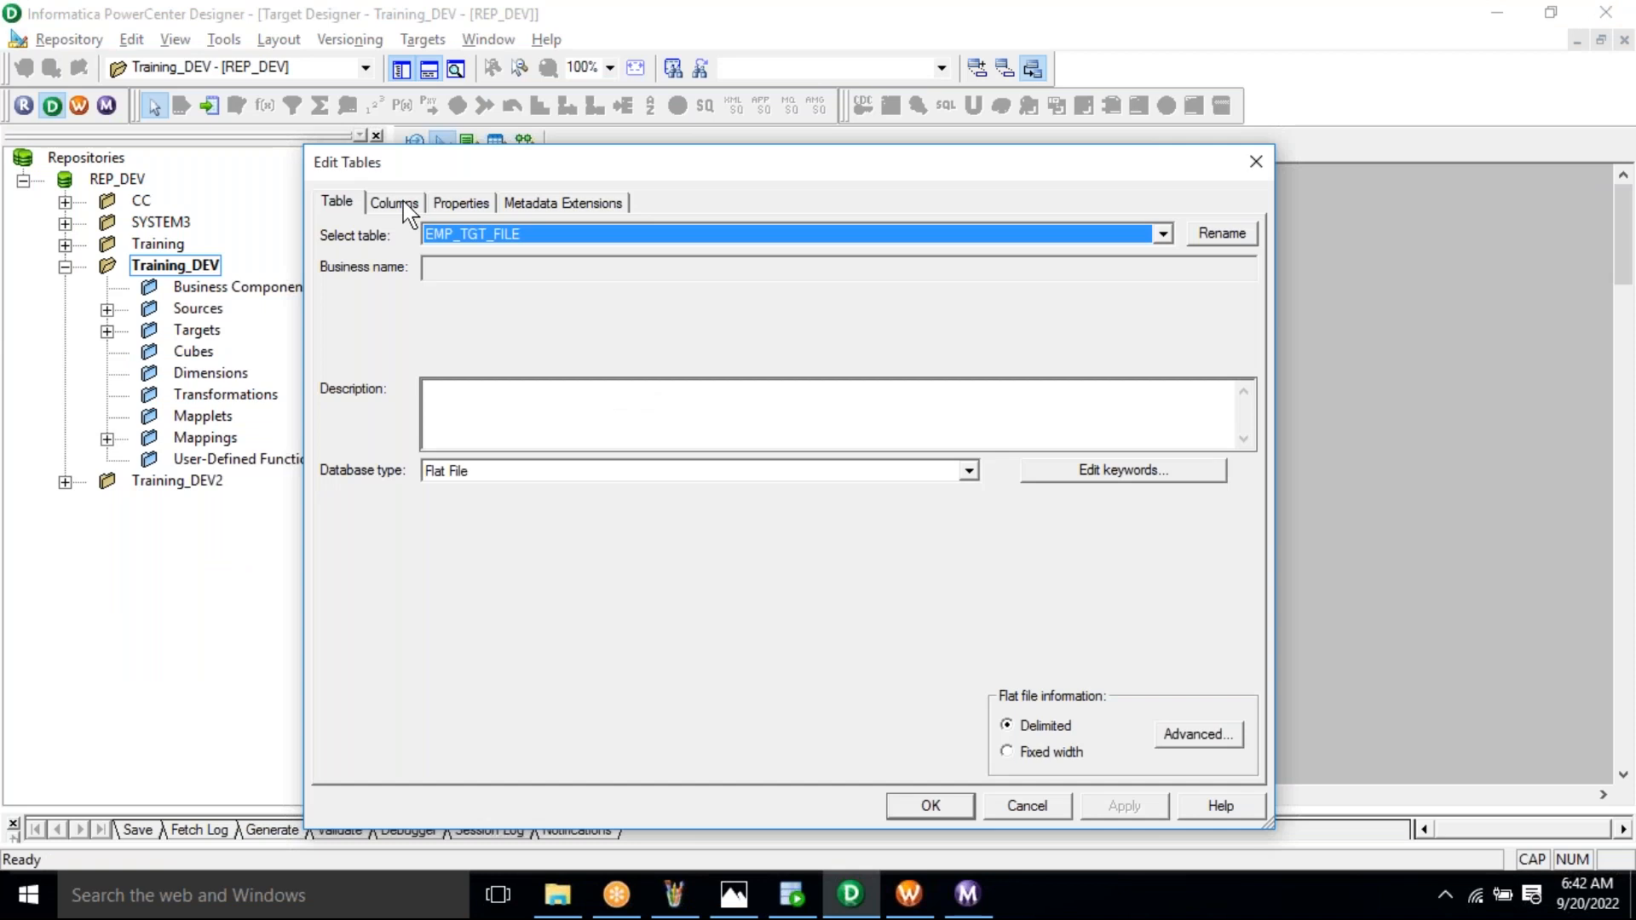
left_click(393, 203)
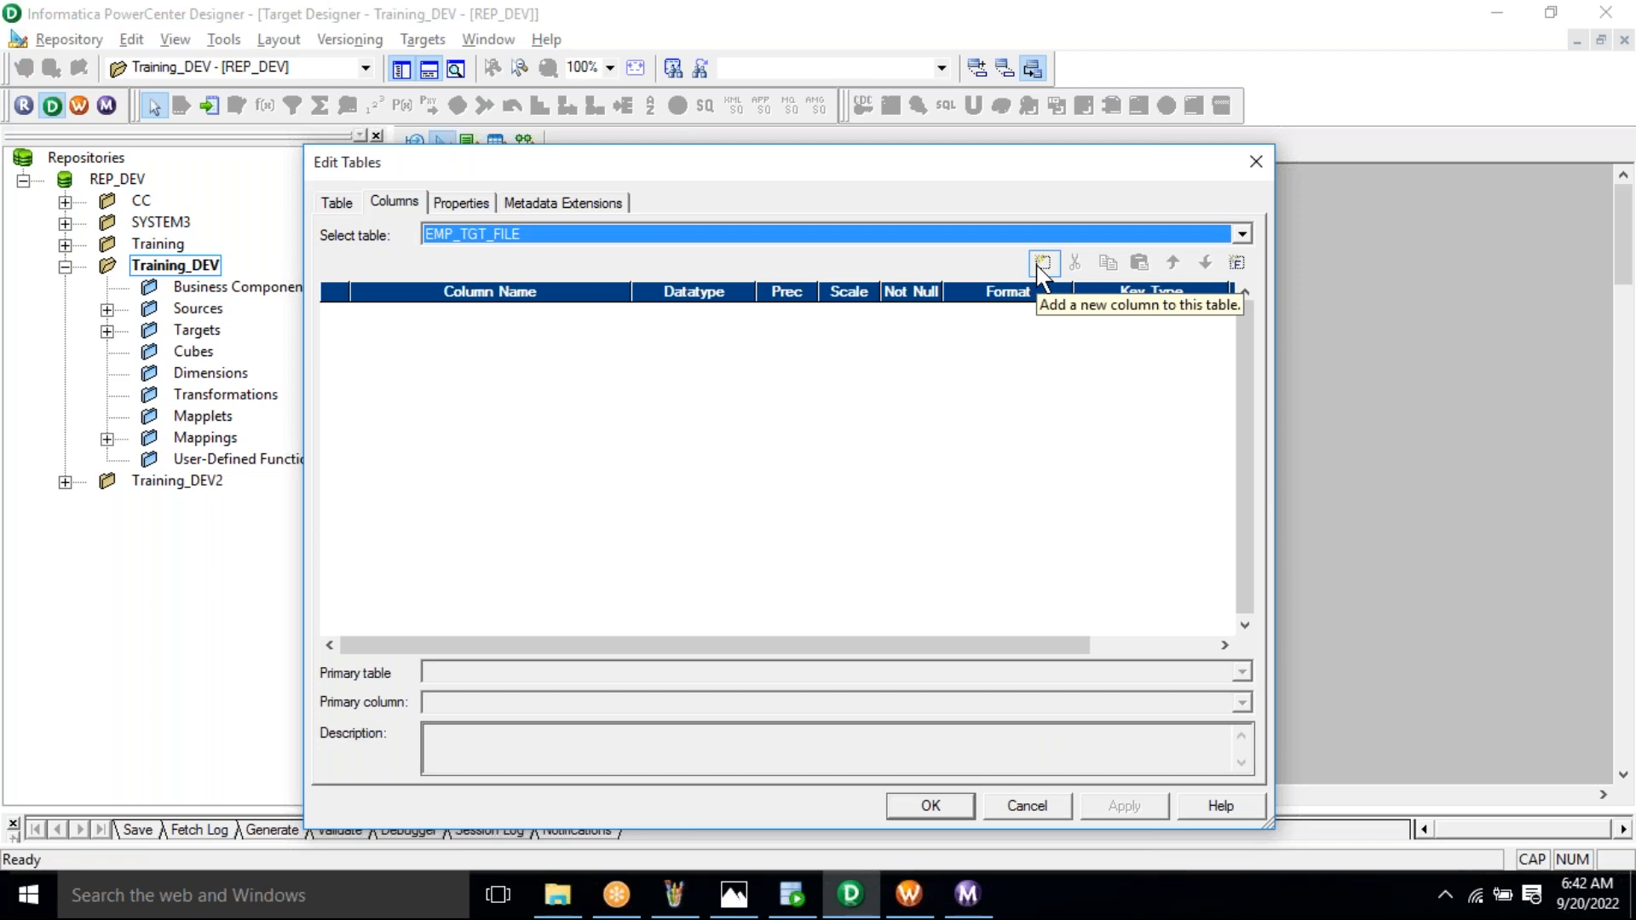
left_click(1041, 264)
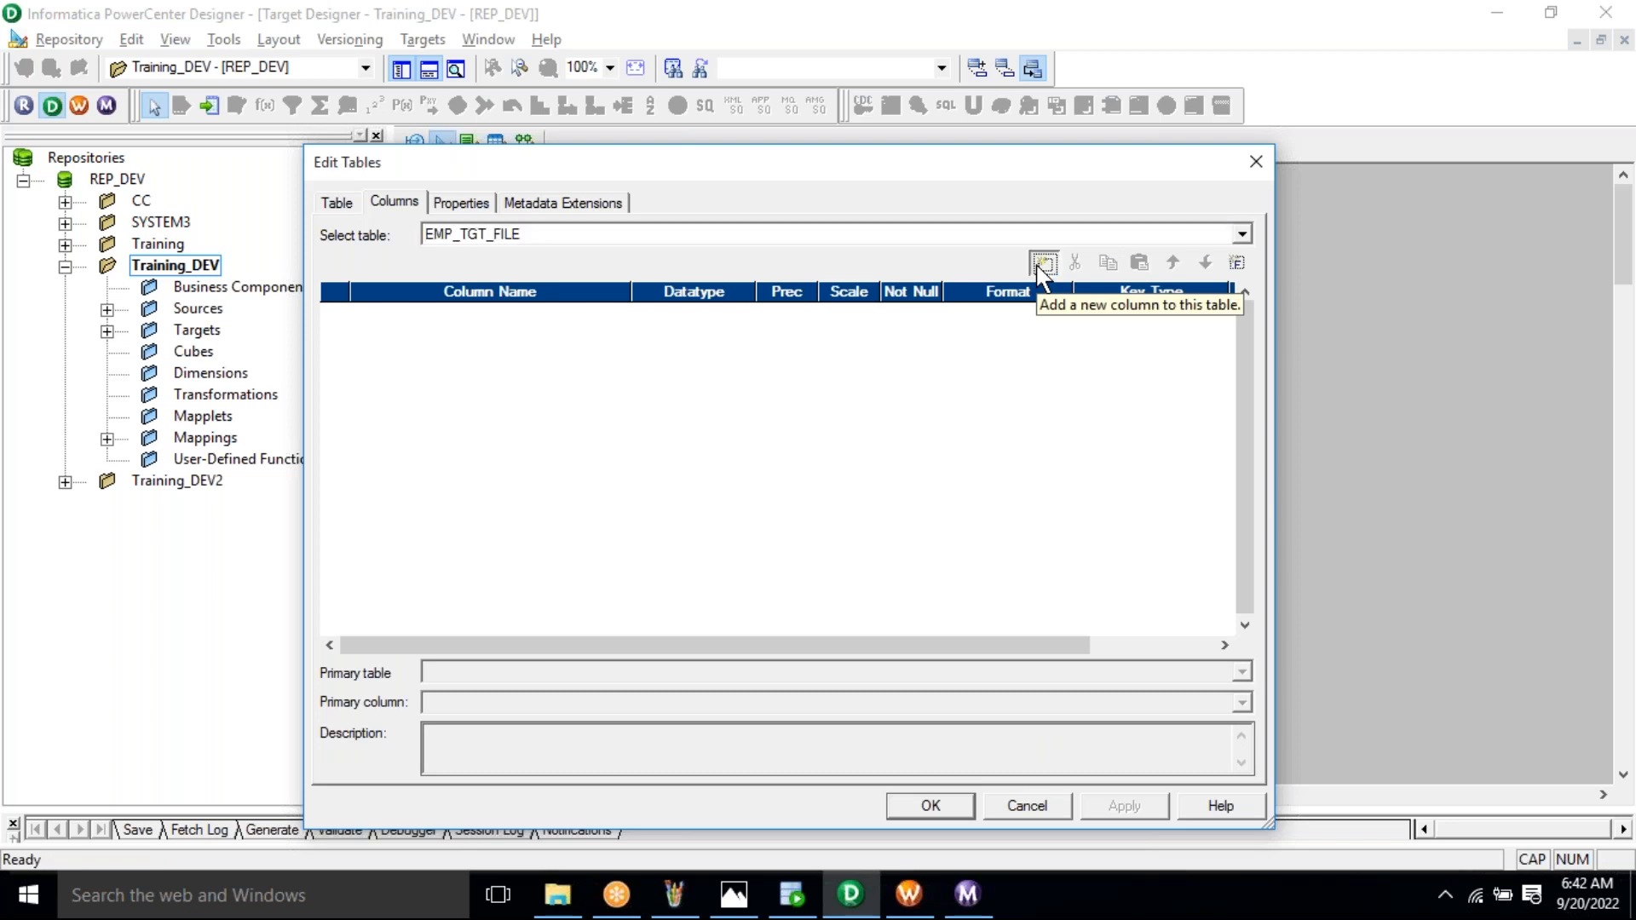
left_click(1041, 264)
left_click(1041, 264)
Name the three new EMP_TGT_FILE columns ENO, ENAME and SALARY, in that order
left_click(536, 315)
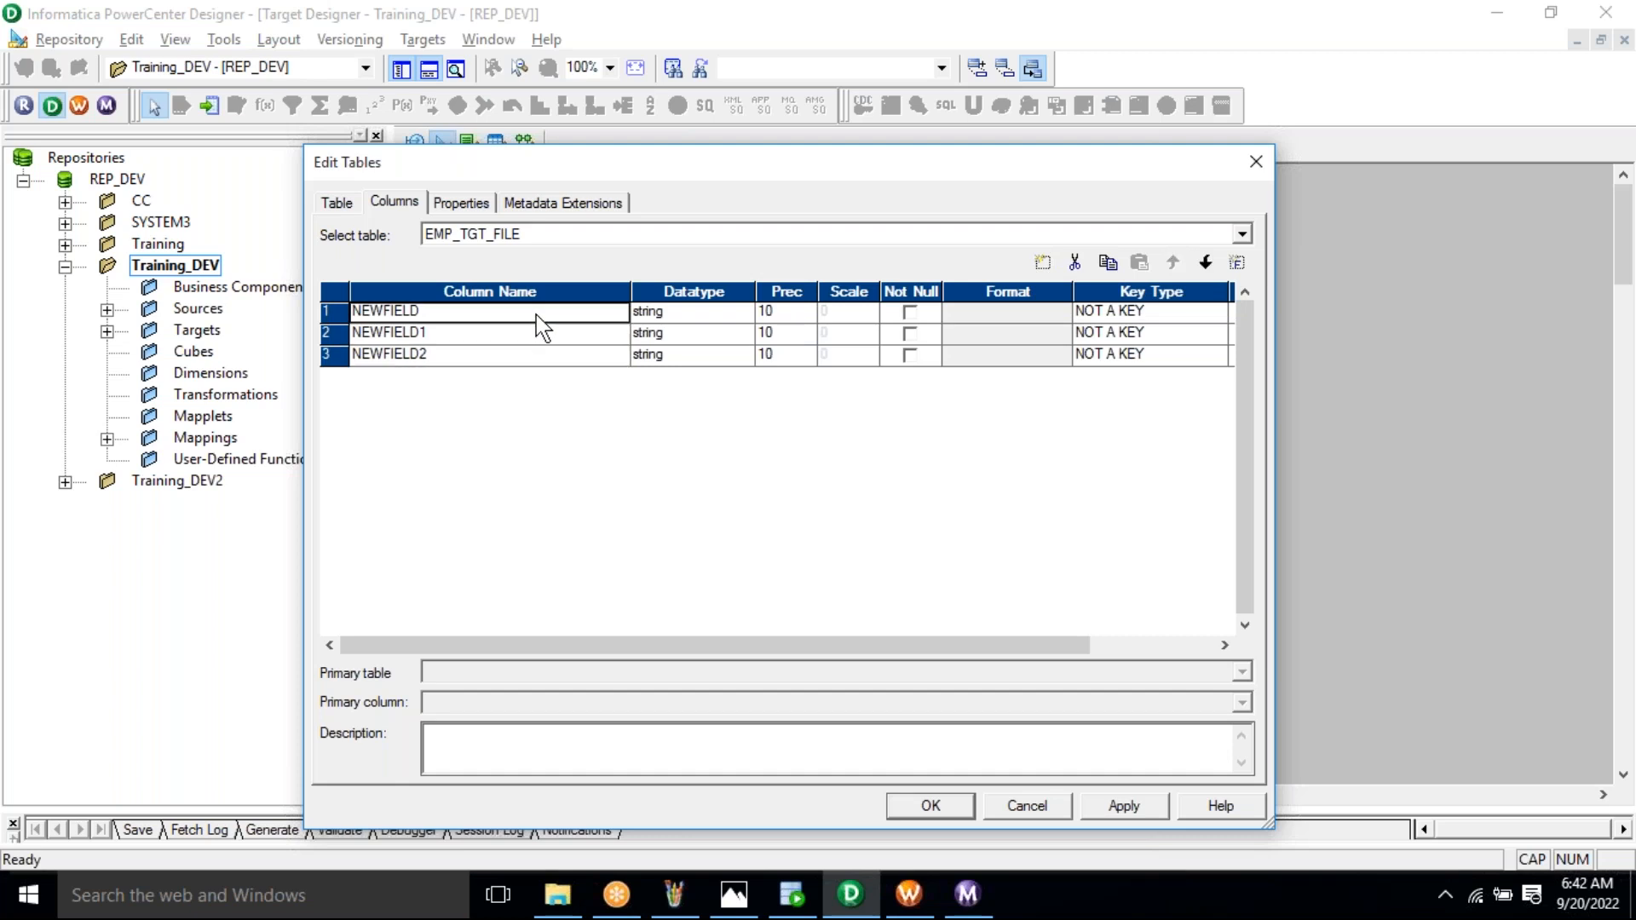
type("ENO")
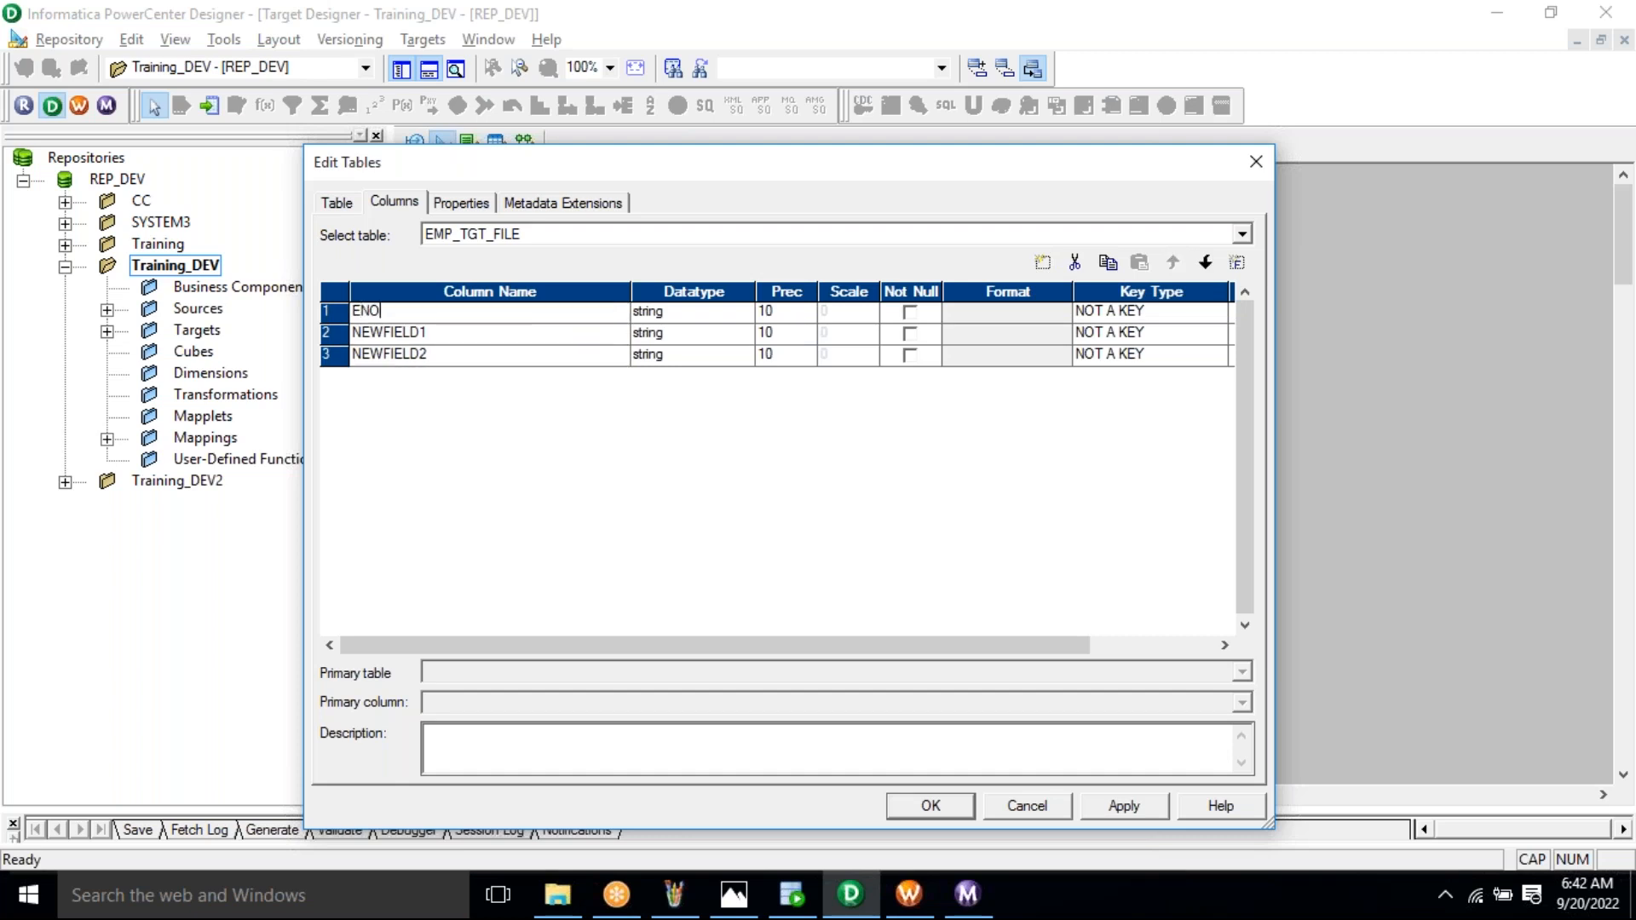
left_click(511, 337)
type("ENAME")
left_click(489, 359)
type("SALARY")
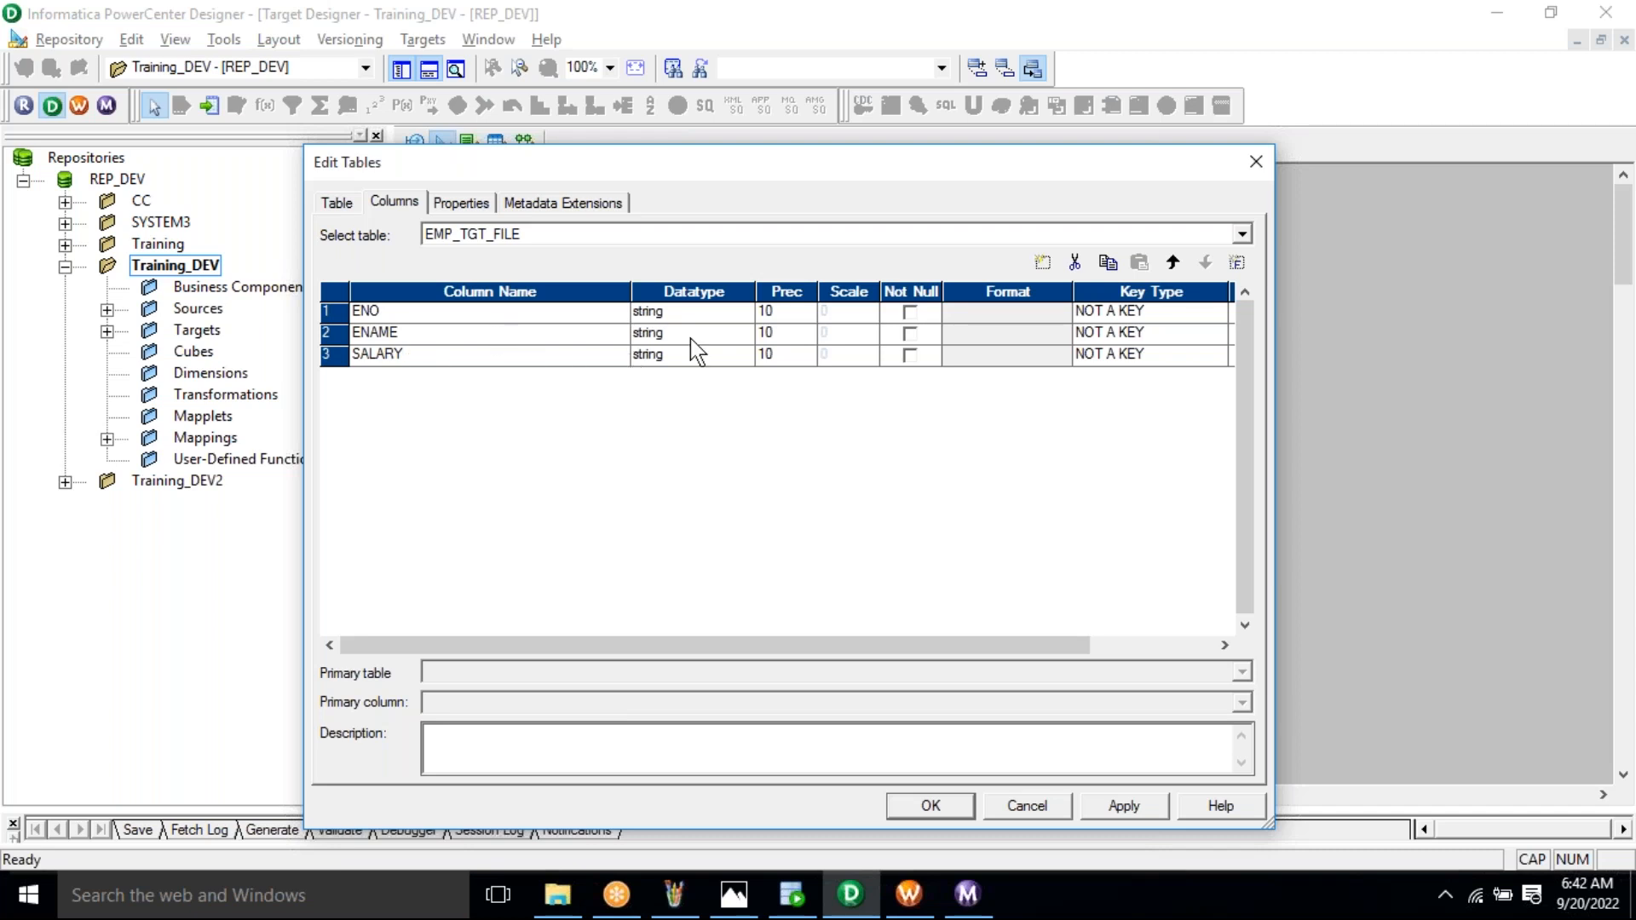
Set the datatype of the ENO and SALARY columns to double and apply the table changes
left_click(710, 316)
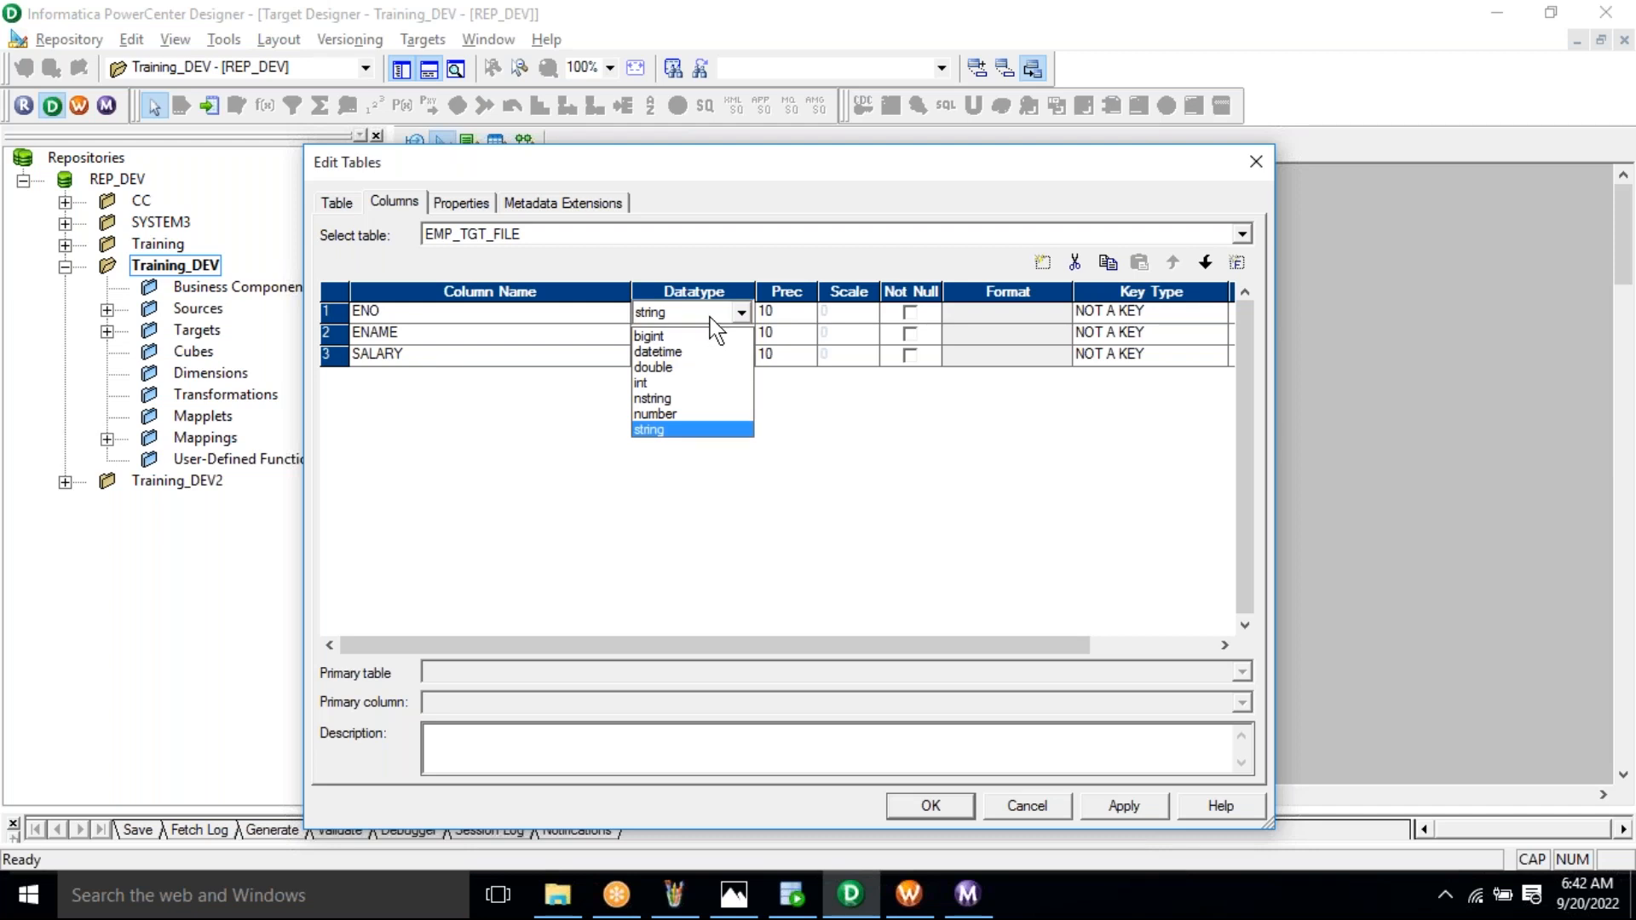
left_click(704, 368)
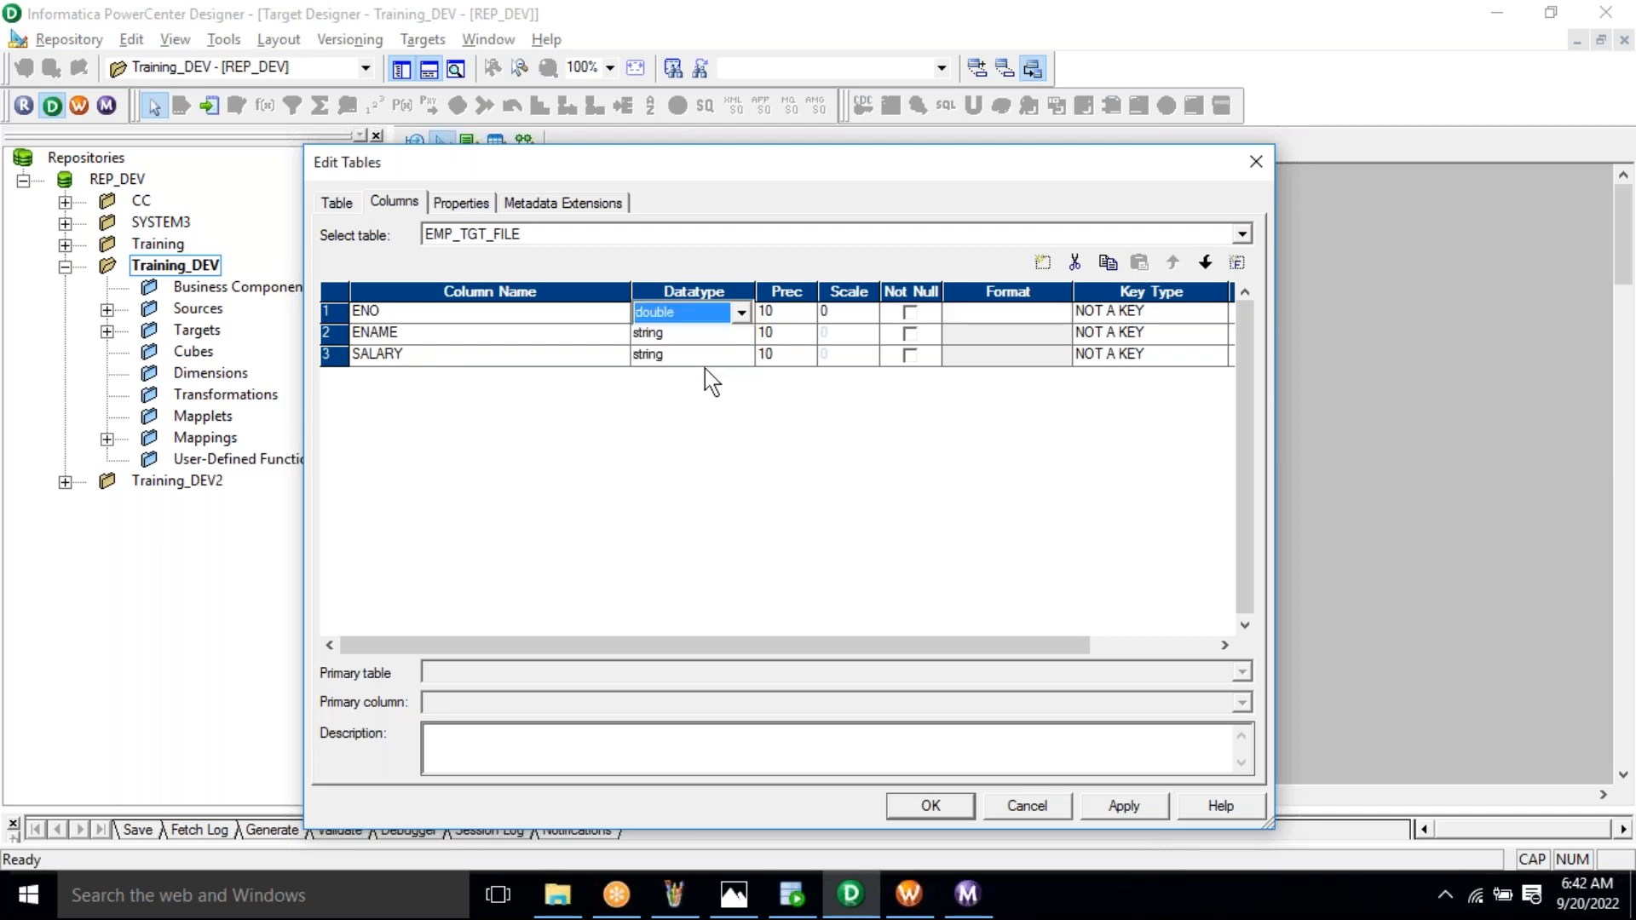
left_click(594, 333)
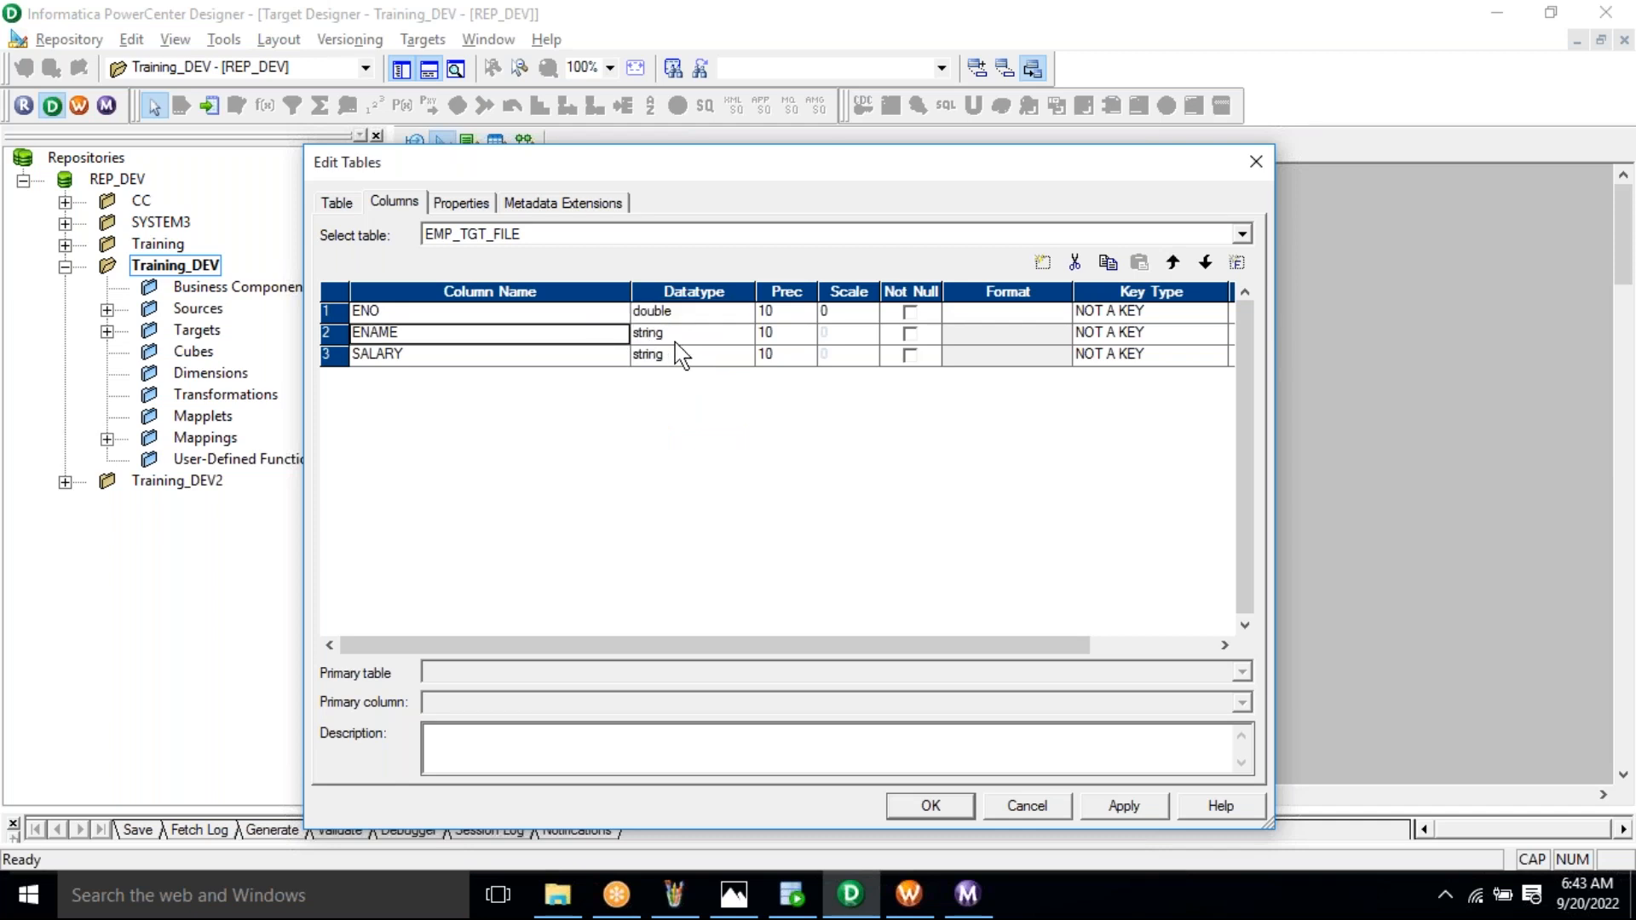
left_click(571, 359)
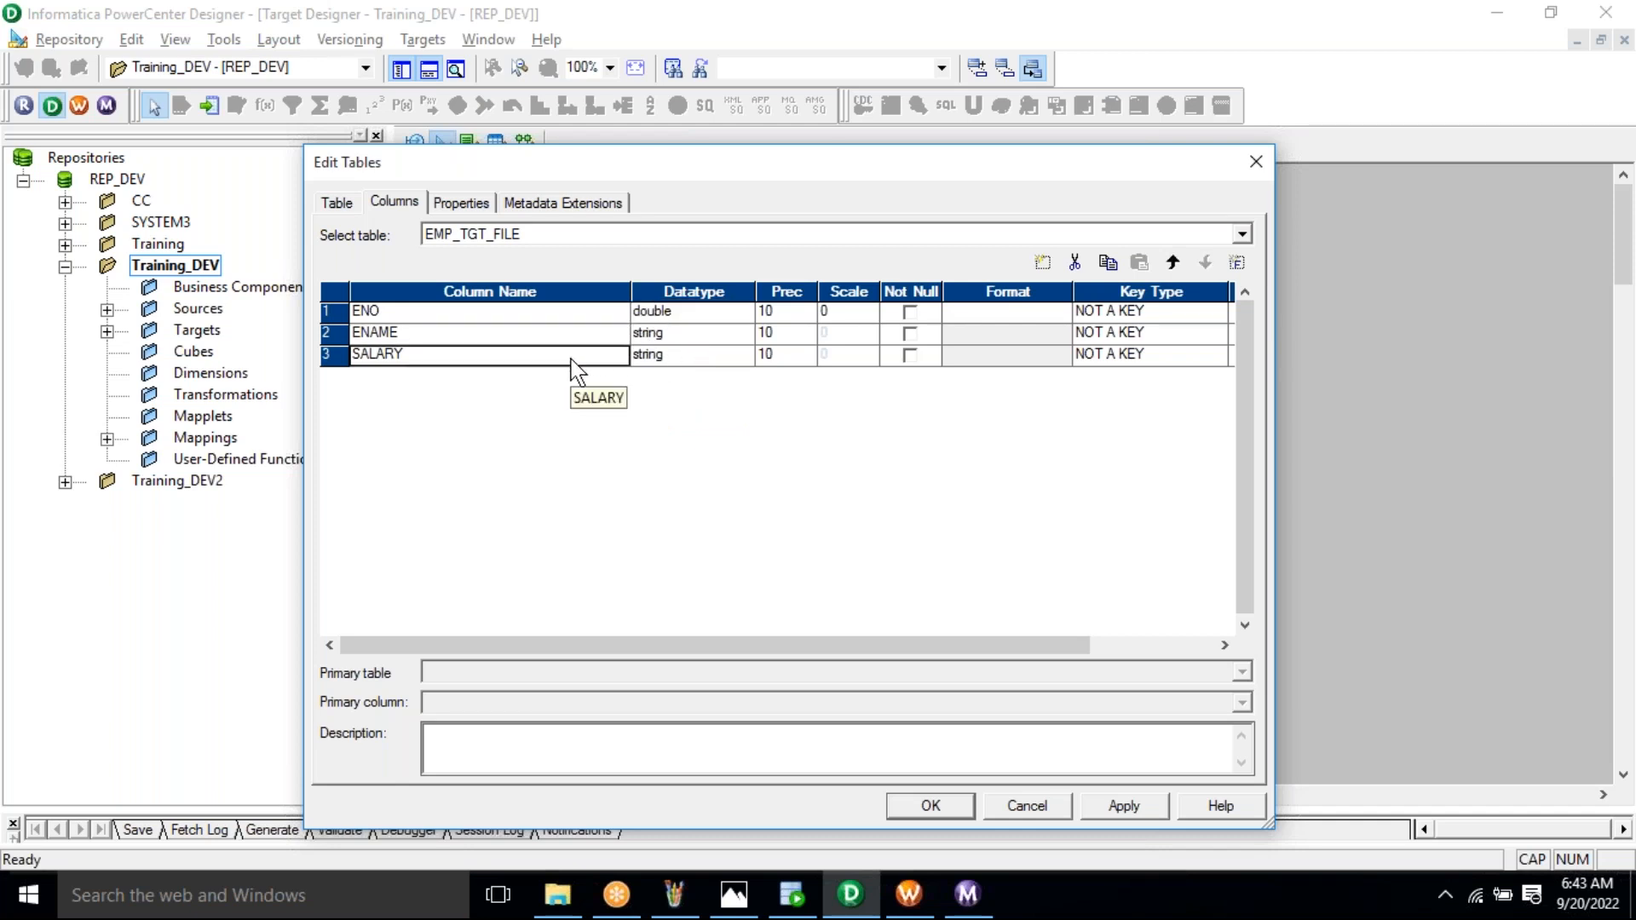
left_click(692, 372)
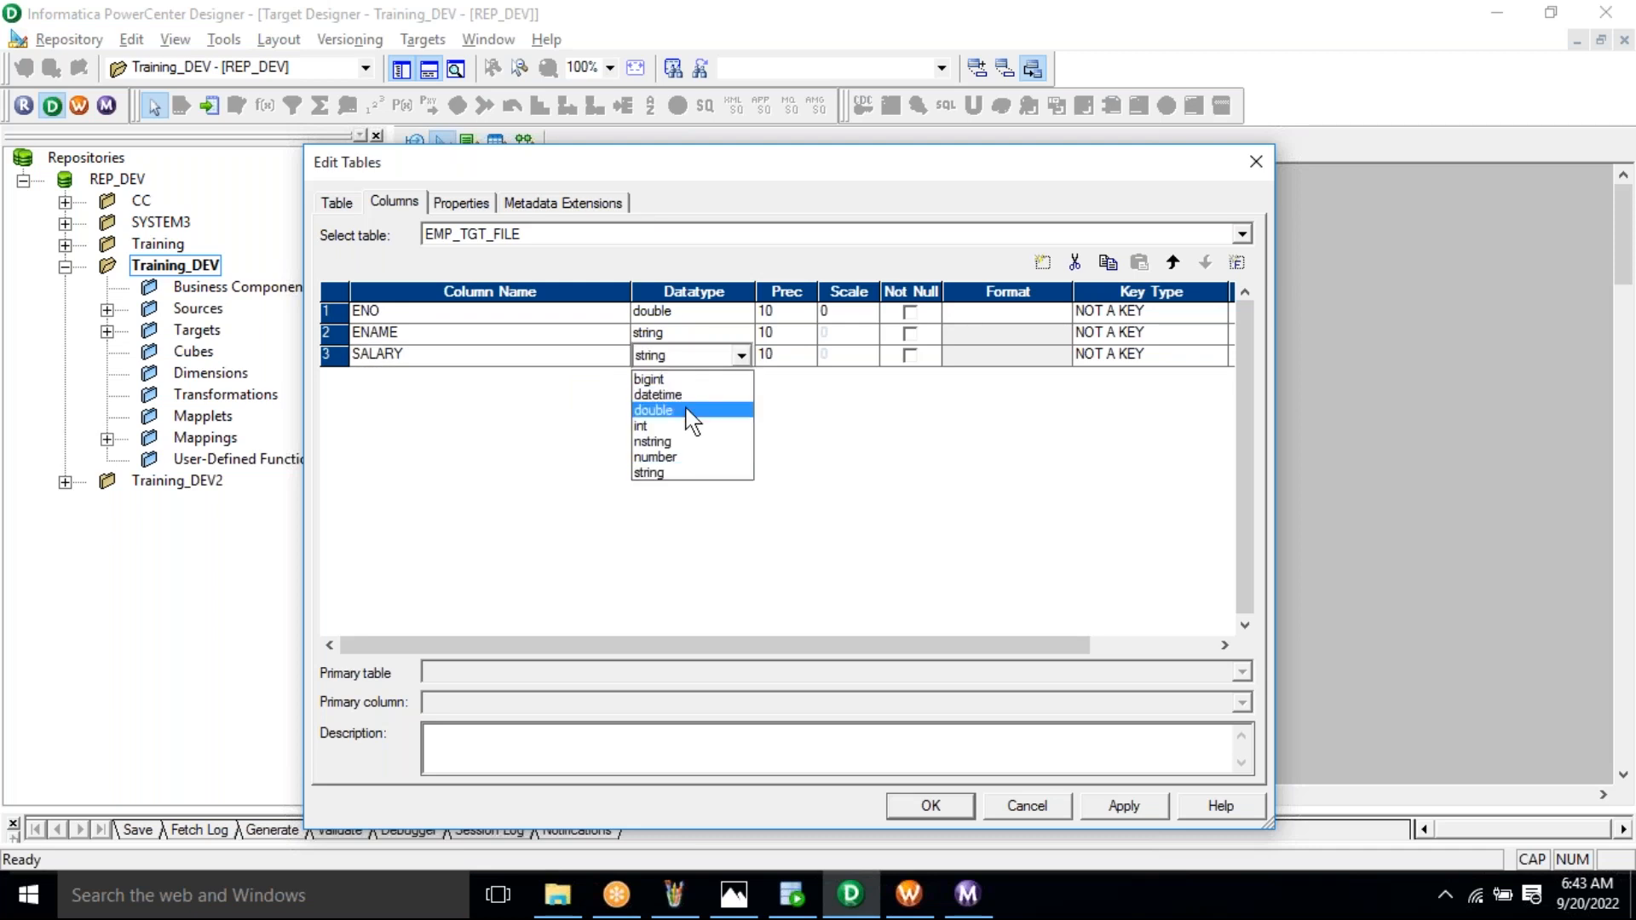
left_click(685, 409)
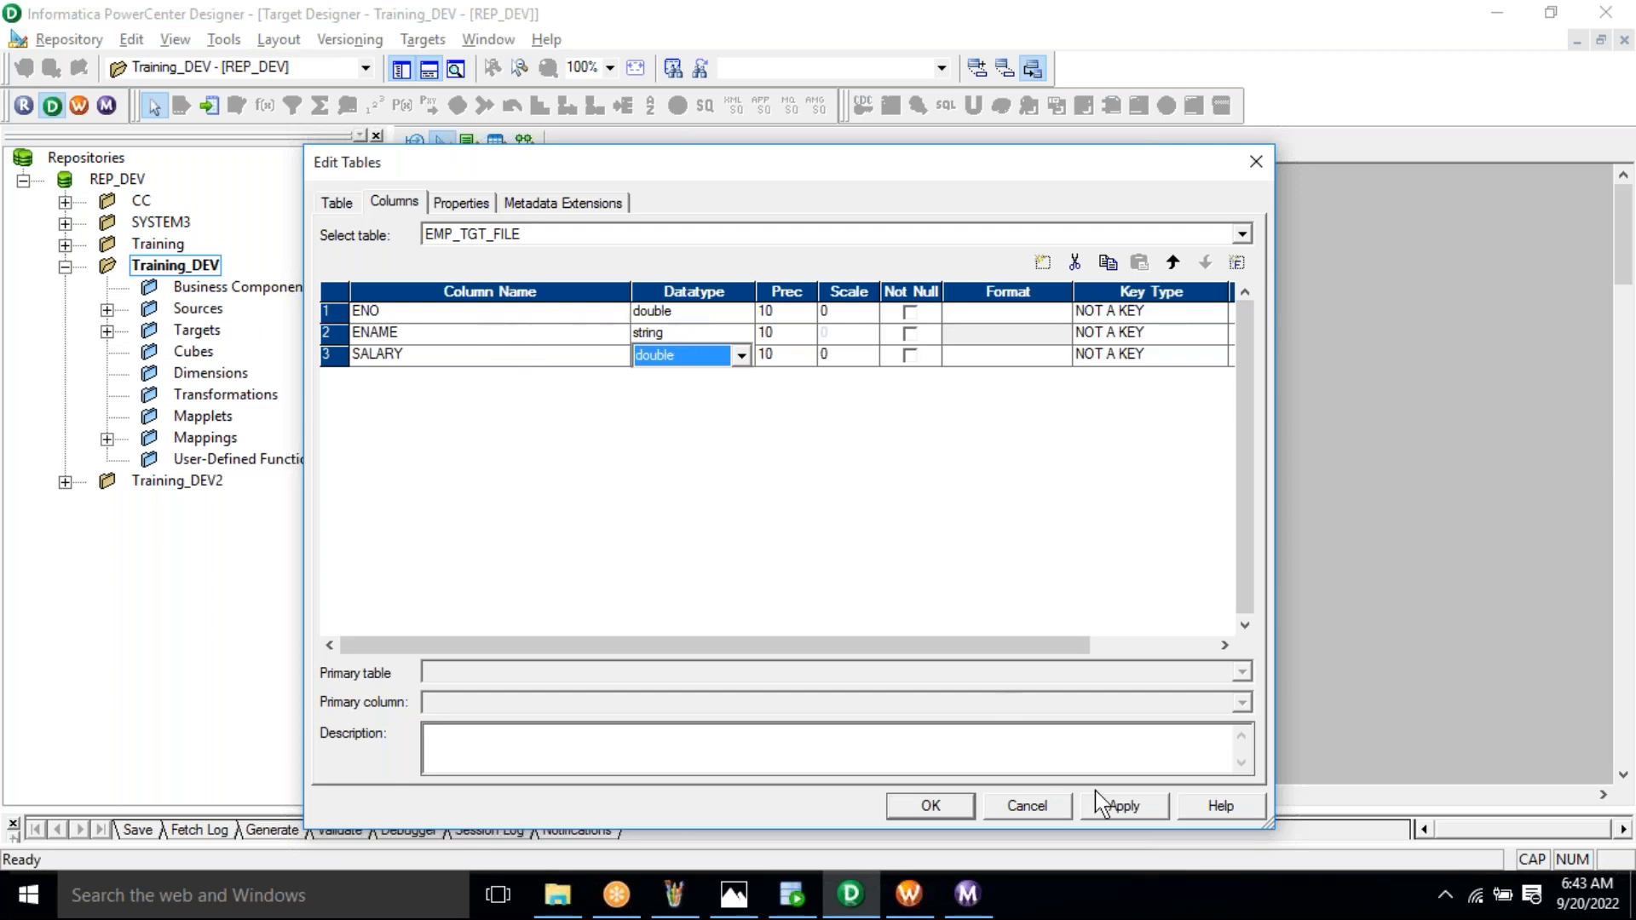
left_click(1122, 806)
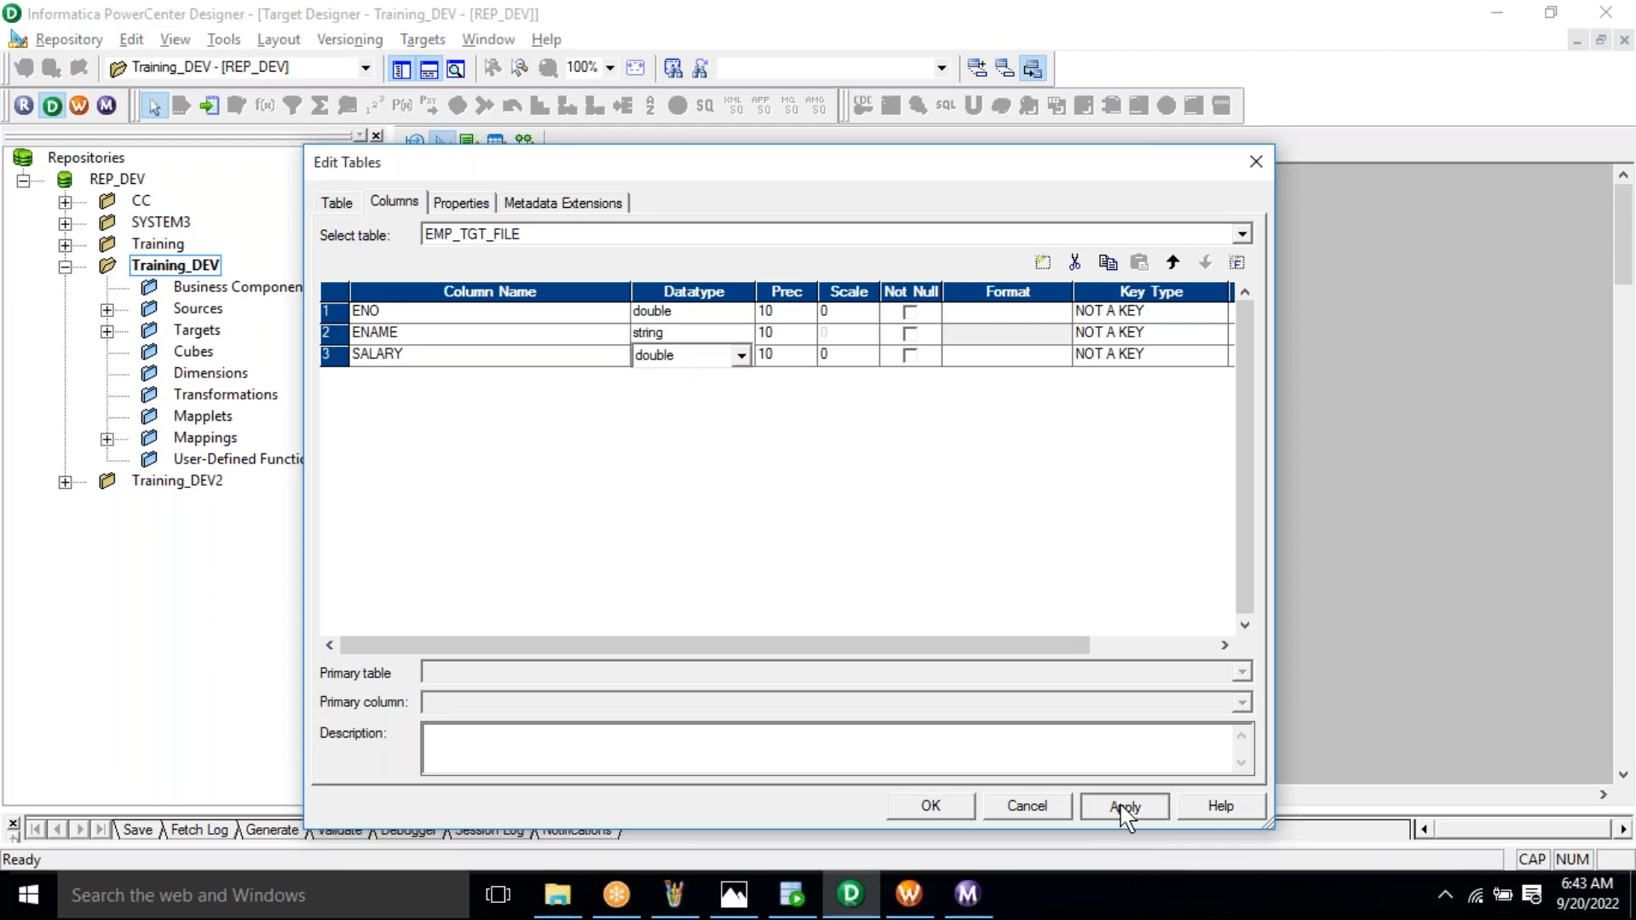
left_click(941, 801)
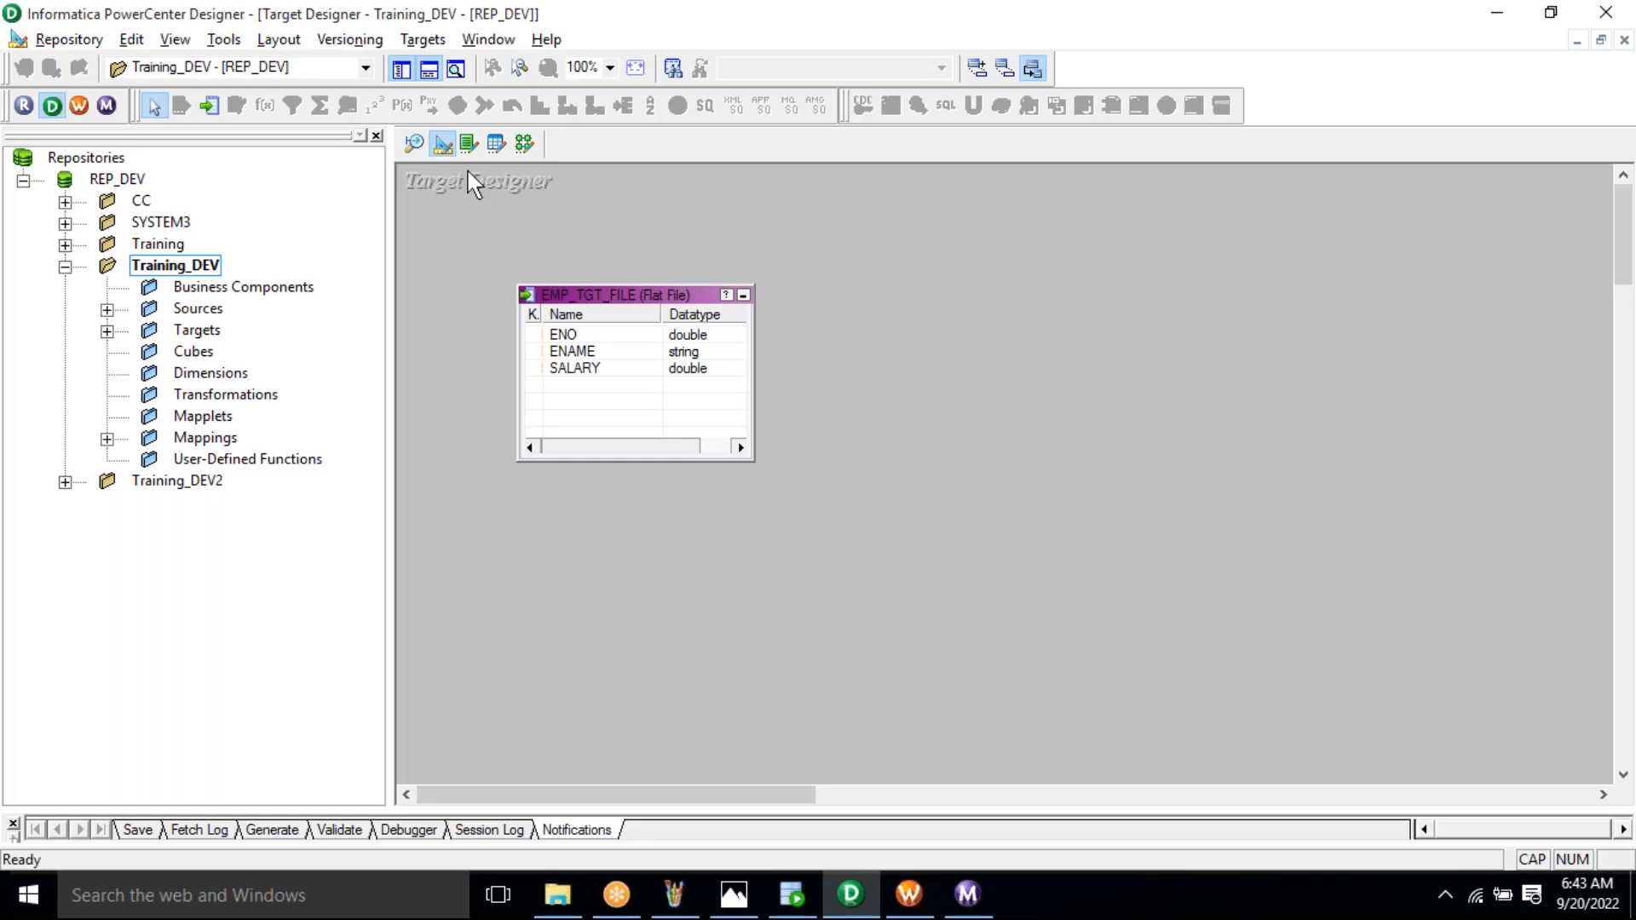
Create a new mapping named m_EMP_TABLE_FILE_LOAD in the Mapping Designer
left_click(525, 144)
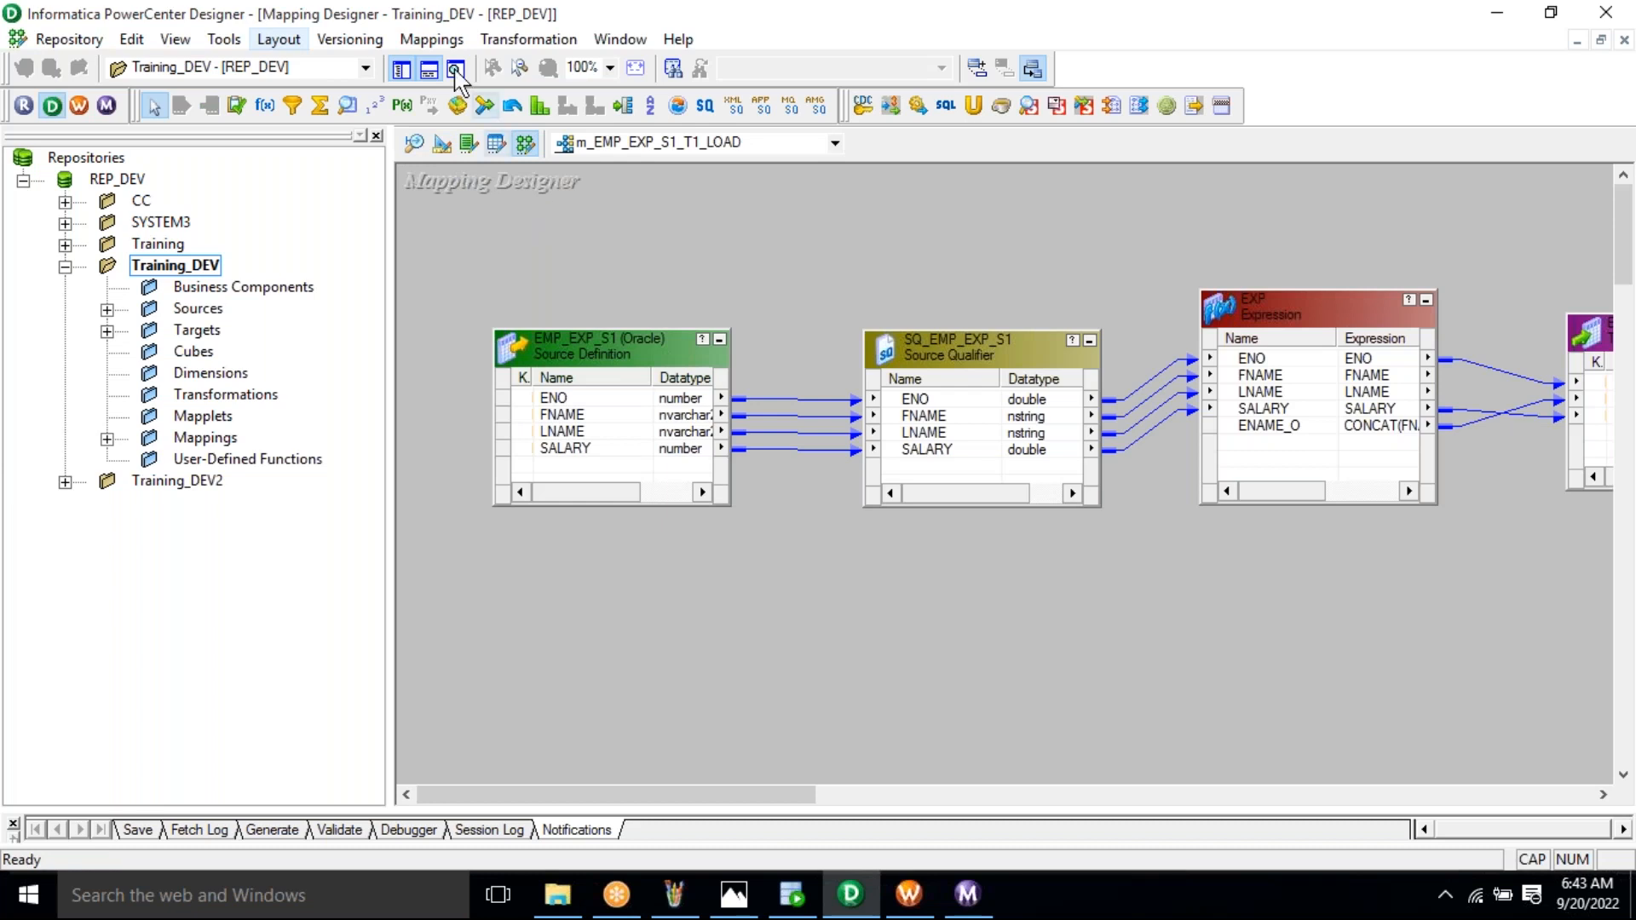
left_click(432, 43)
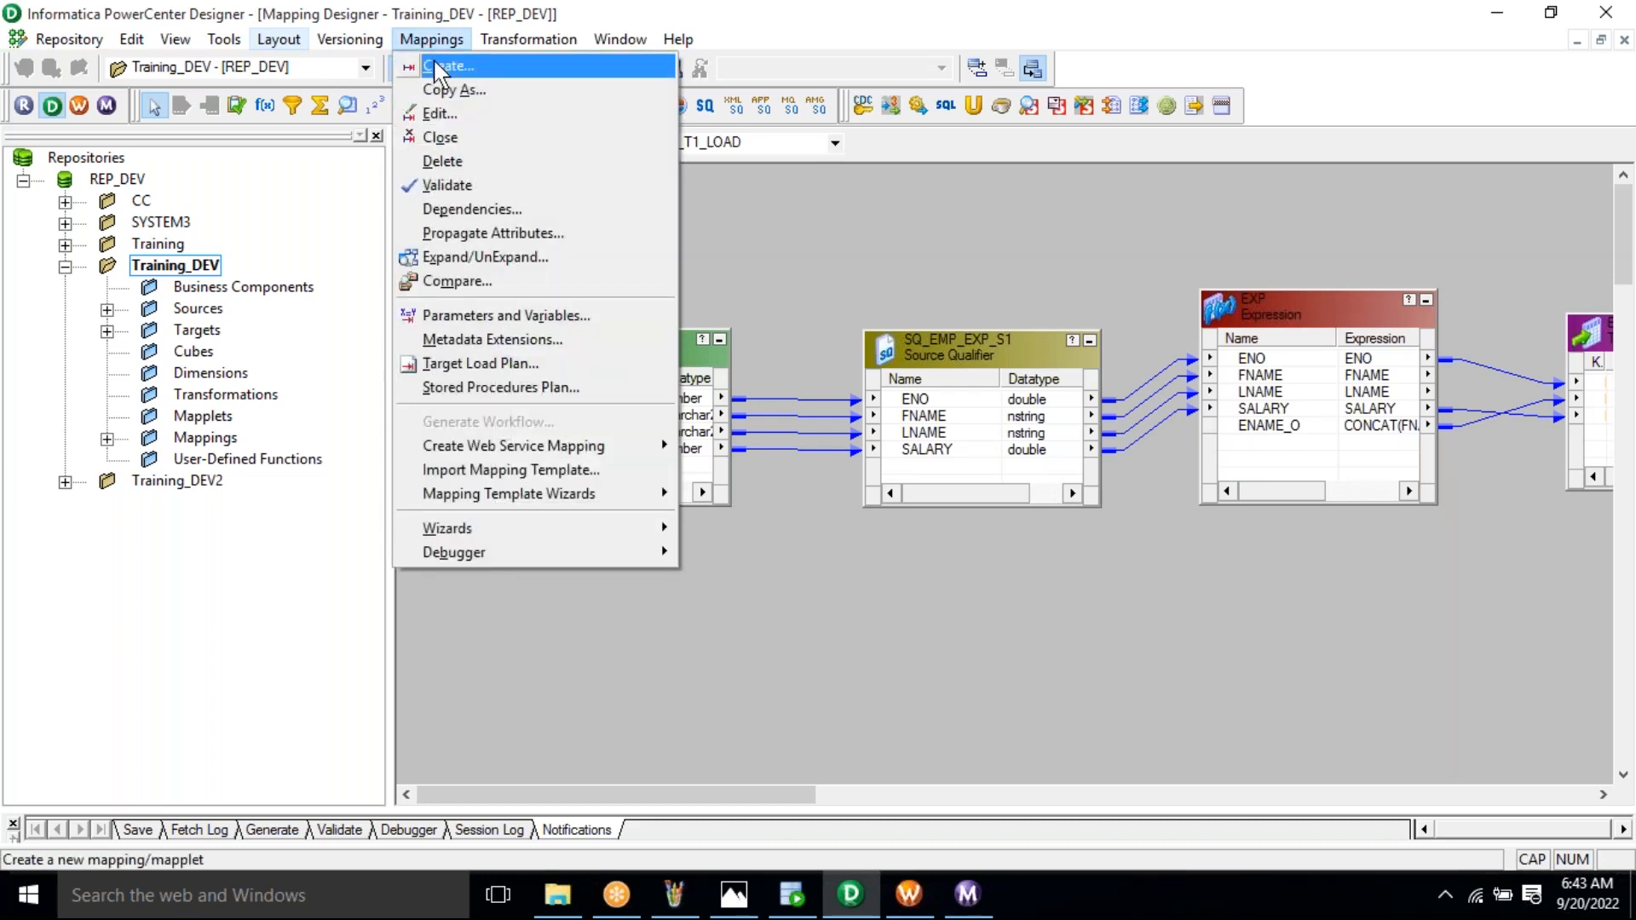
left_click(438, 65)
type("m_EMP_")
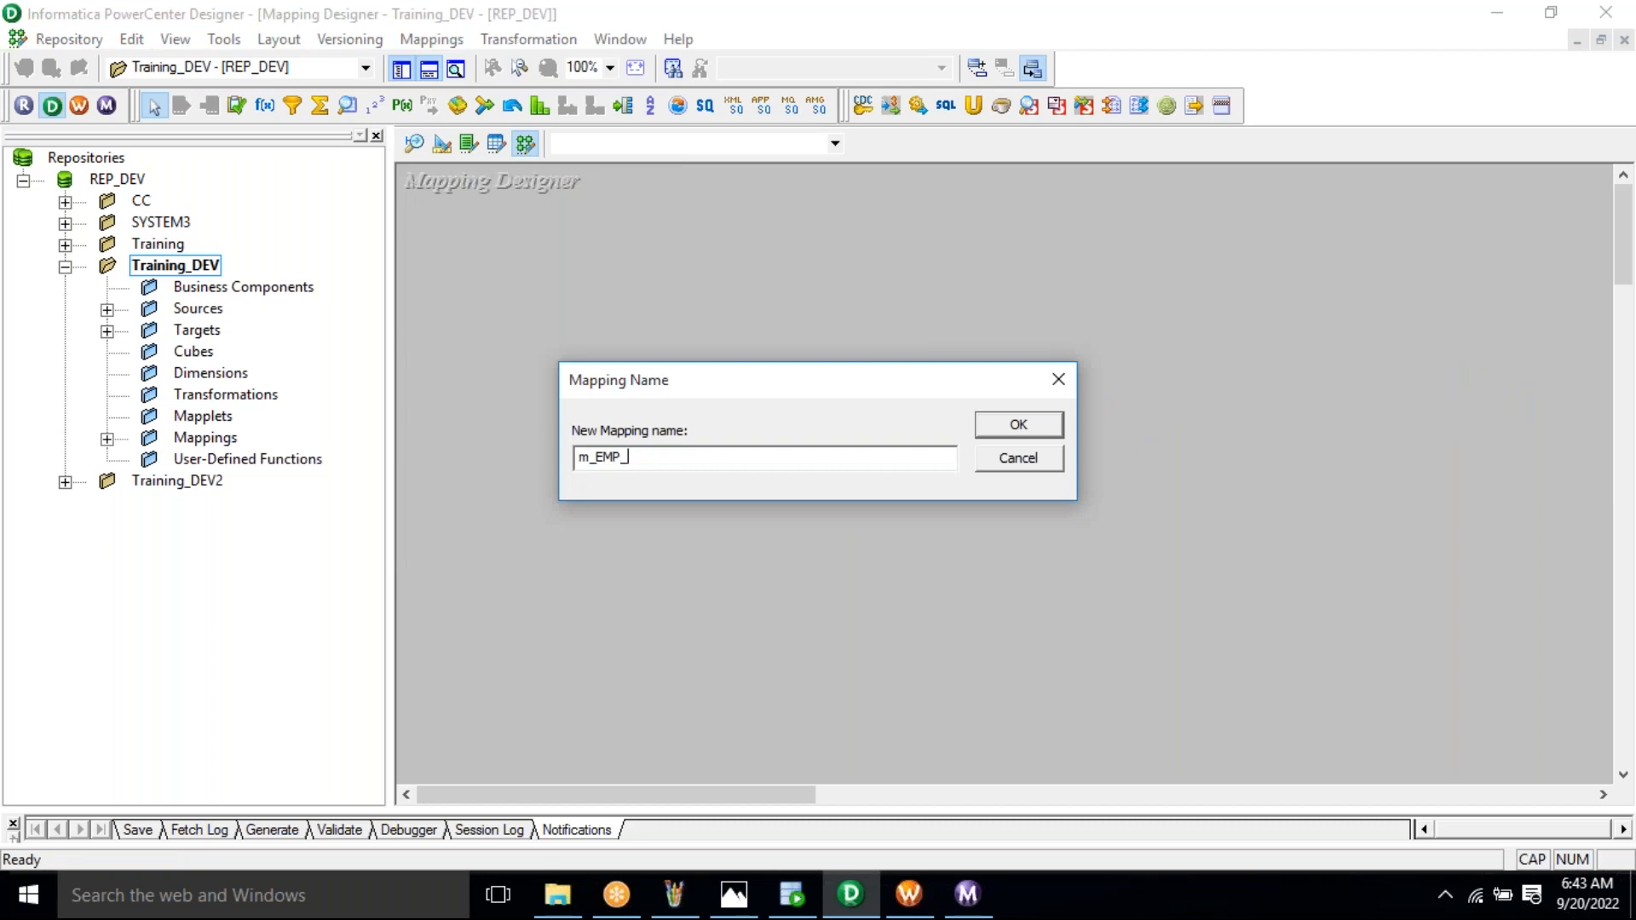
type("TABLE_FILE_LOAD")
double_click(696, 461)
left_click(1018, 426)
Add the EMP_S source from Training_DEV to the mapping and place its source qualifier beside the source definition
double_click(213, 311)
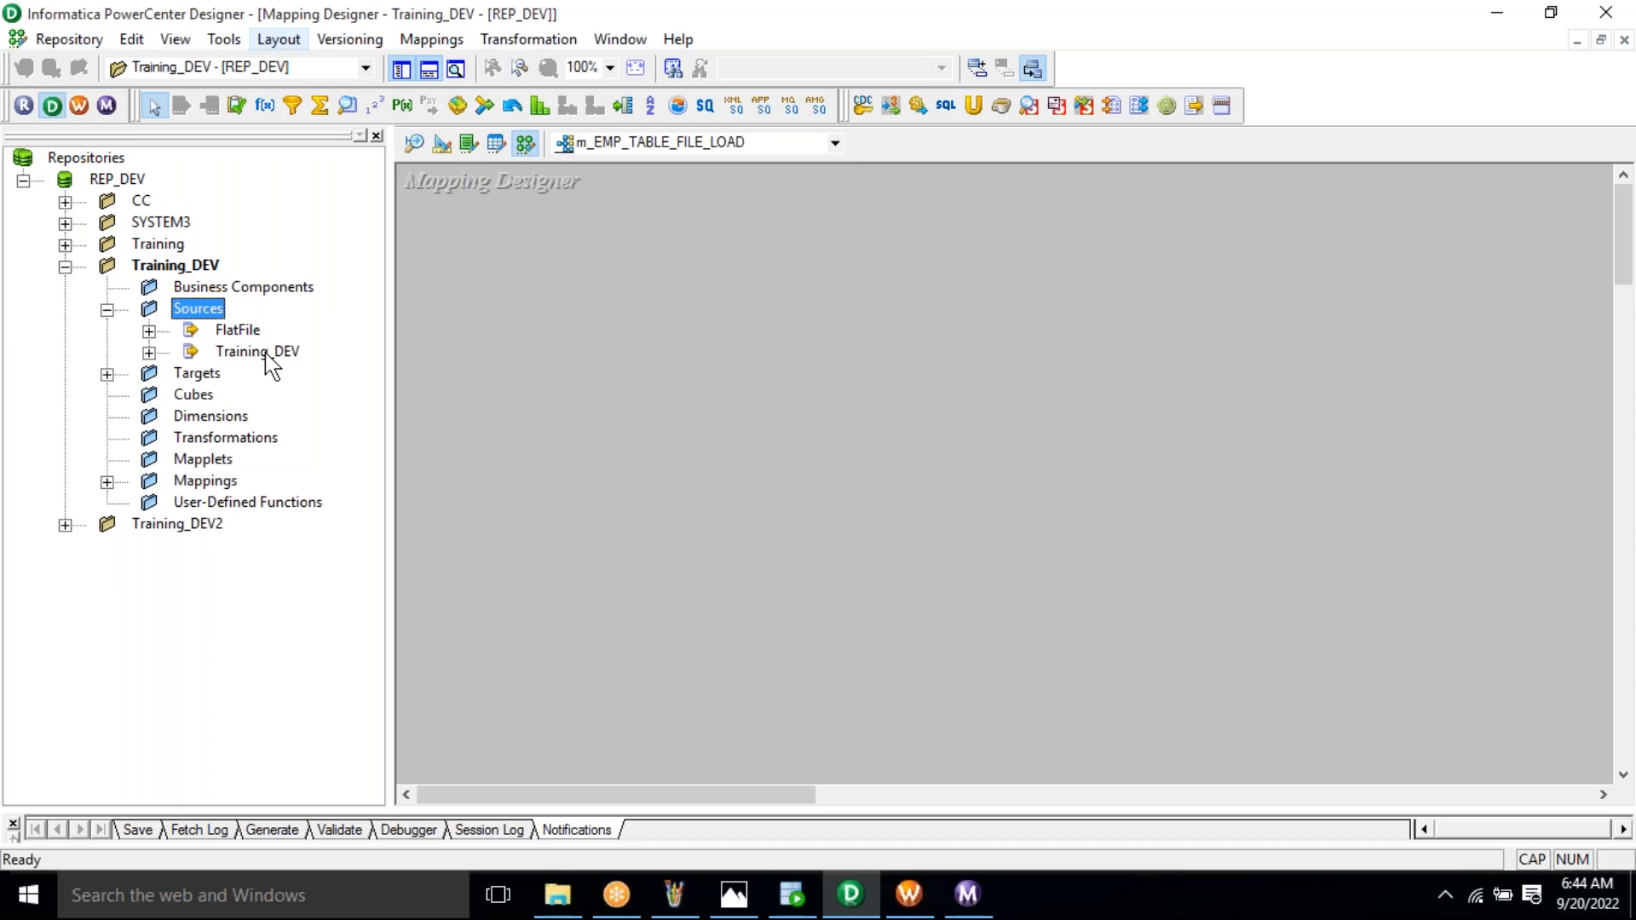
double_click(256, 352)
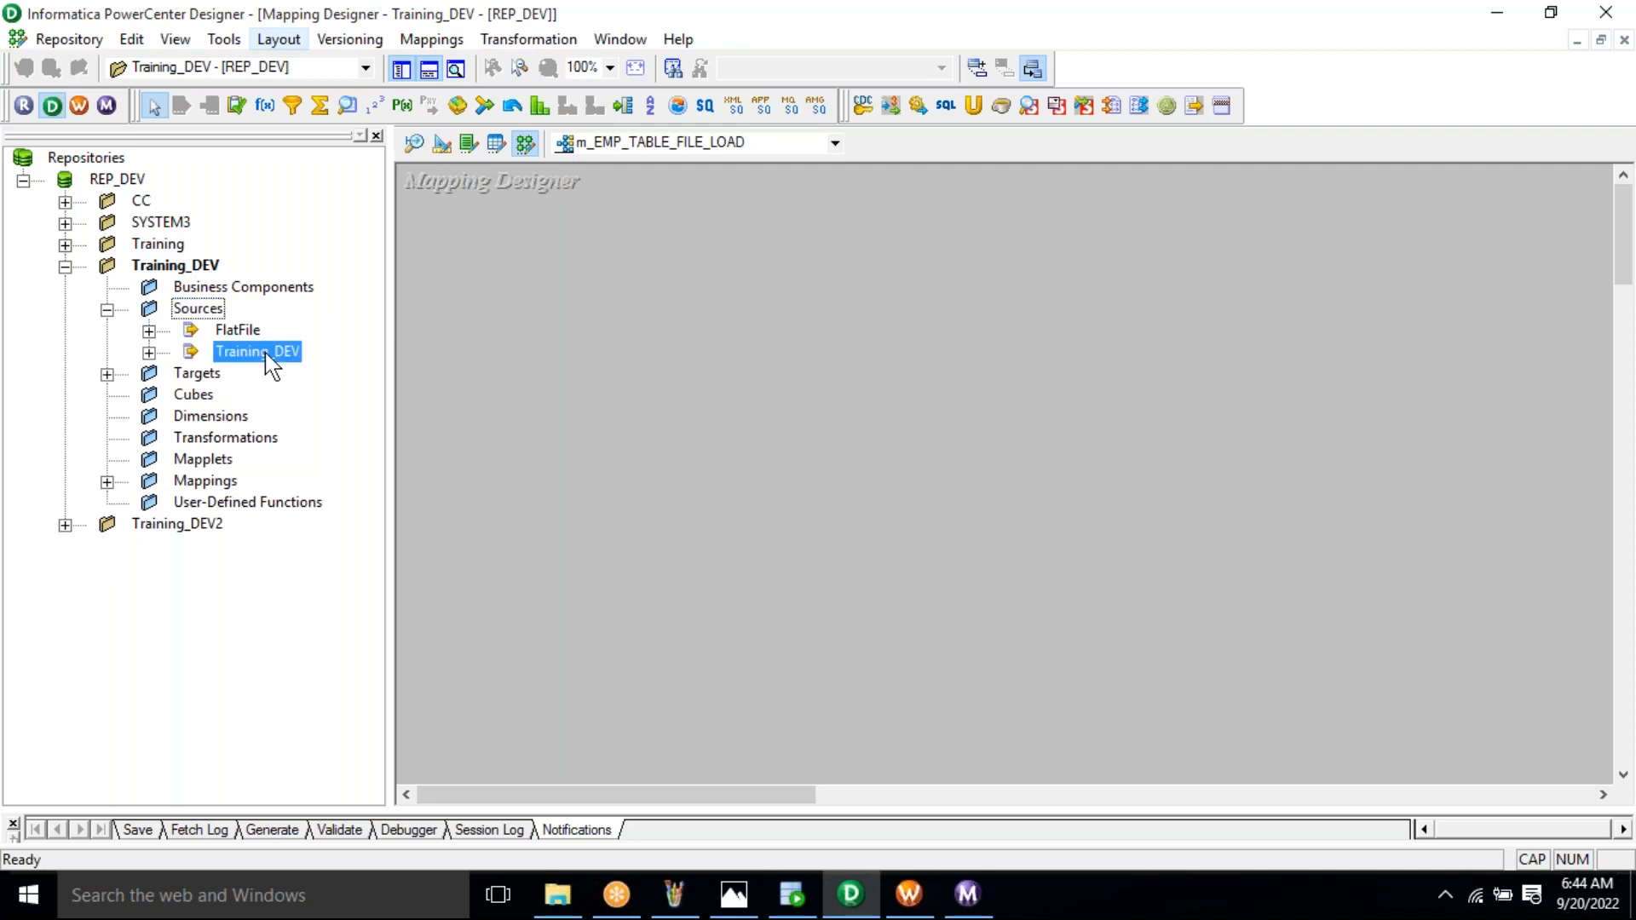
left_click(273, 590)
left_click_drag(273, 599, 478, 328)
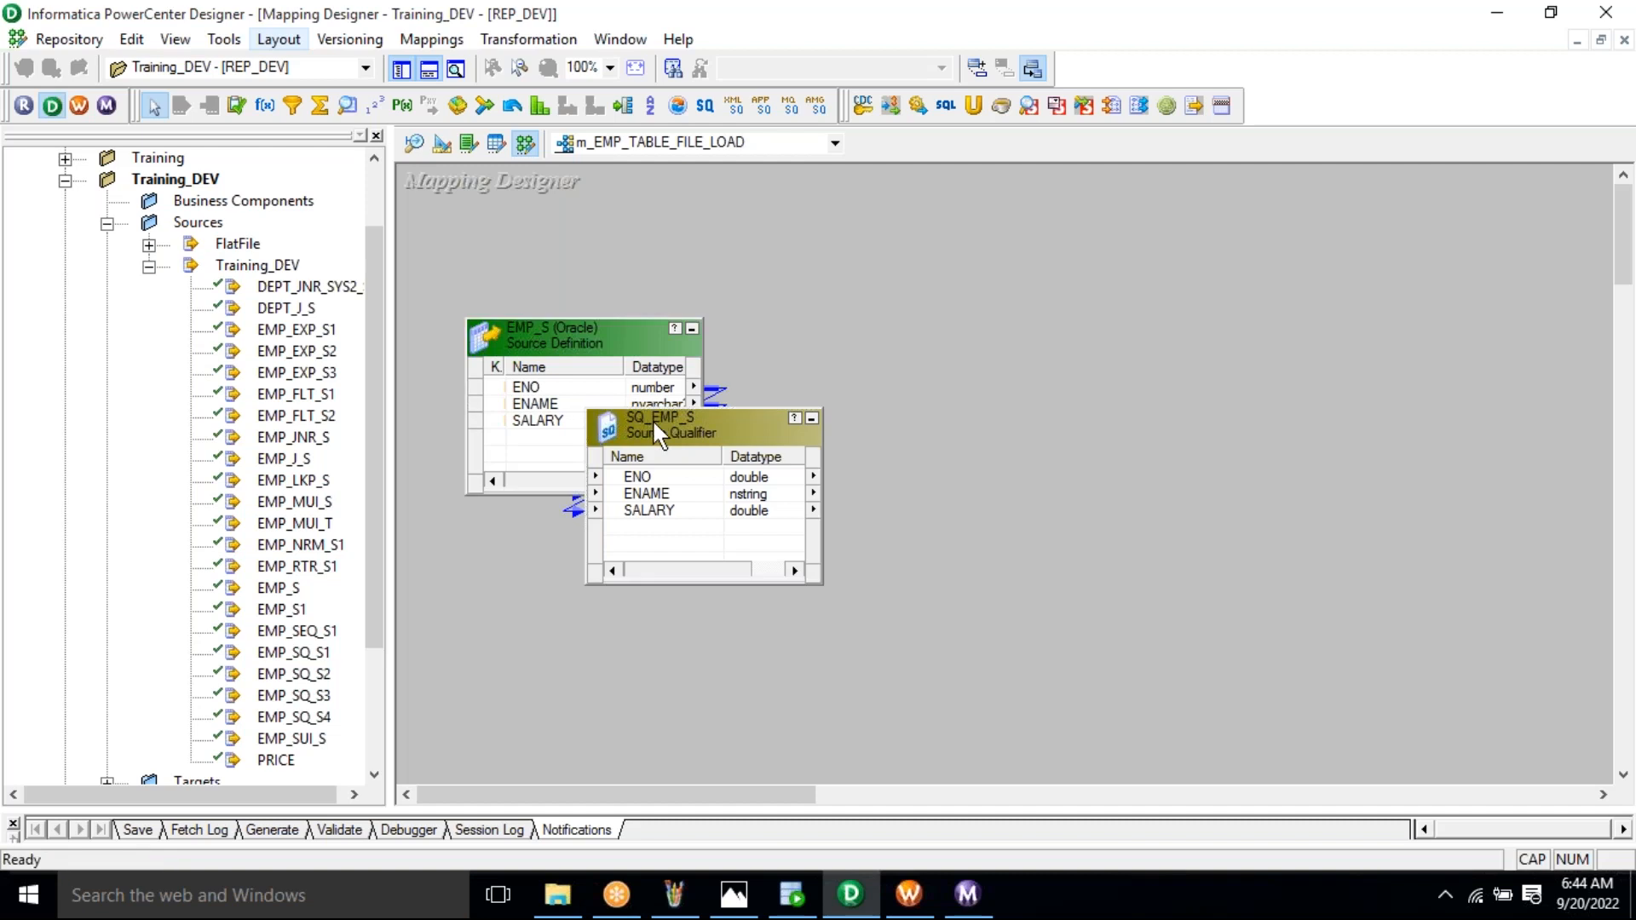
mouse_move(652, 423)
left_mouse_down()
mouse_move(825, 377)
mouse_move(829, 340)
left_mouse_up()
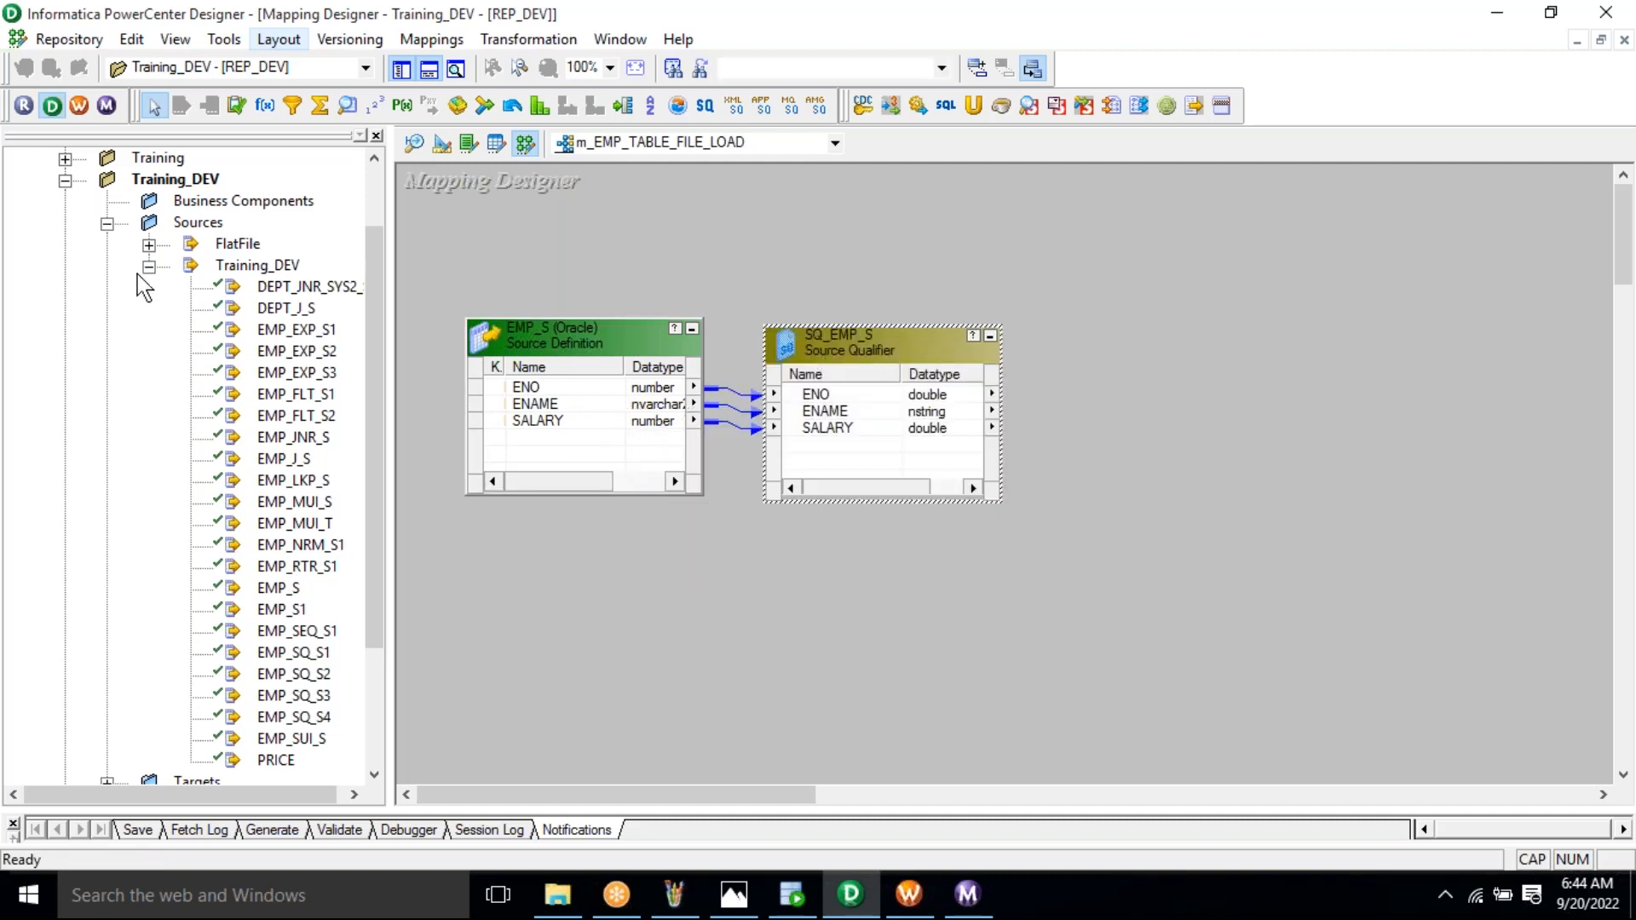
Add the EMP_TGT_FILE target to the mapping and place it beyond the SQ_EMP_S source qualifier
left_click(149, 266)
double_click(205, 376)
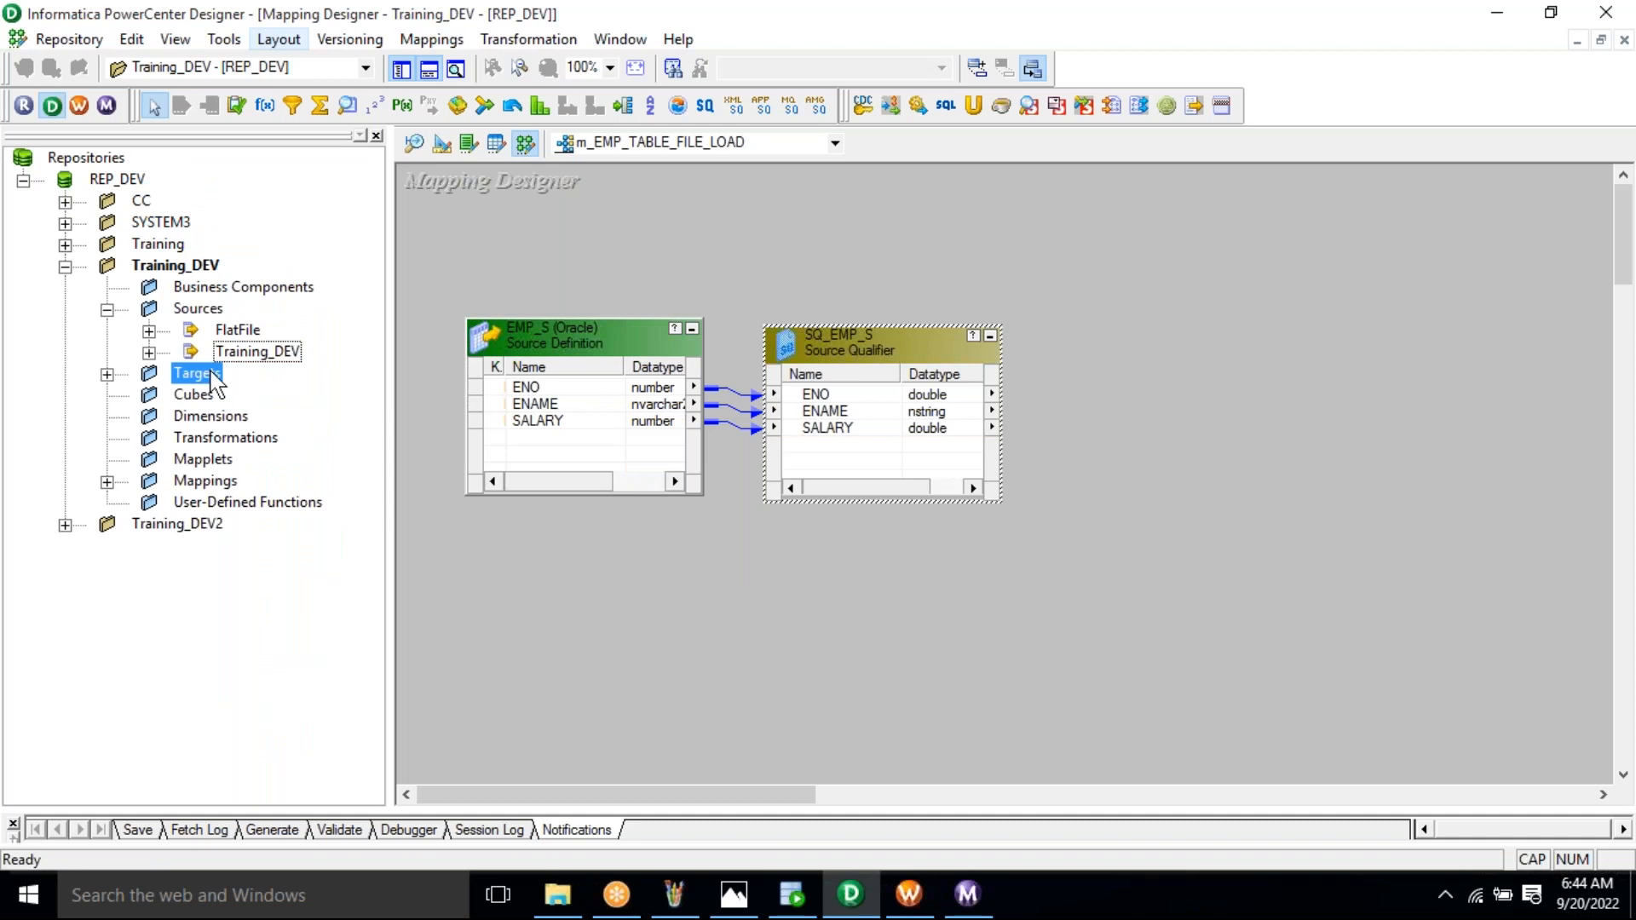
left_click(275, 723)
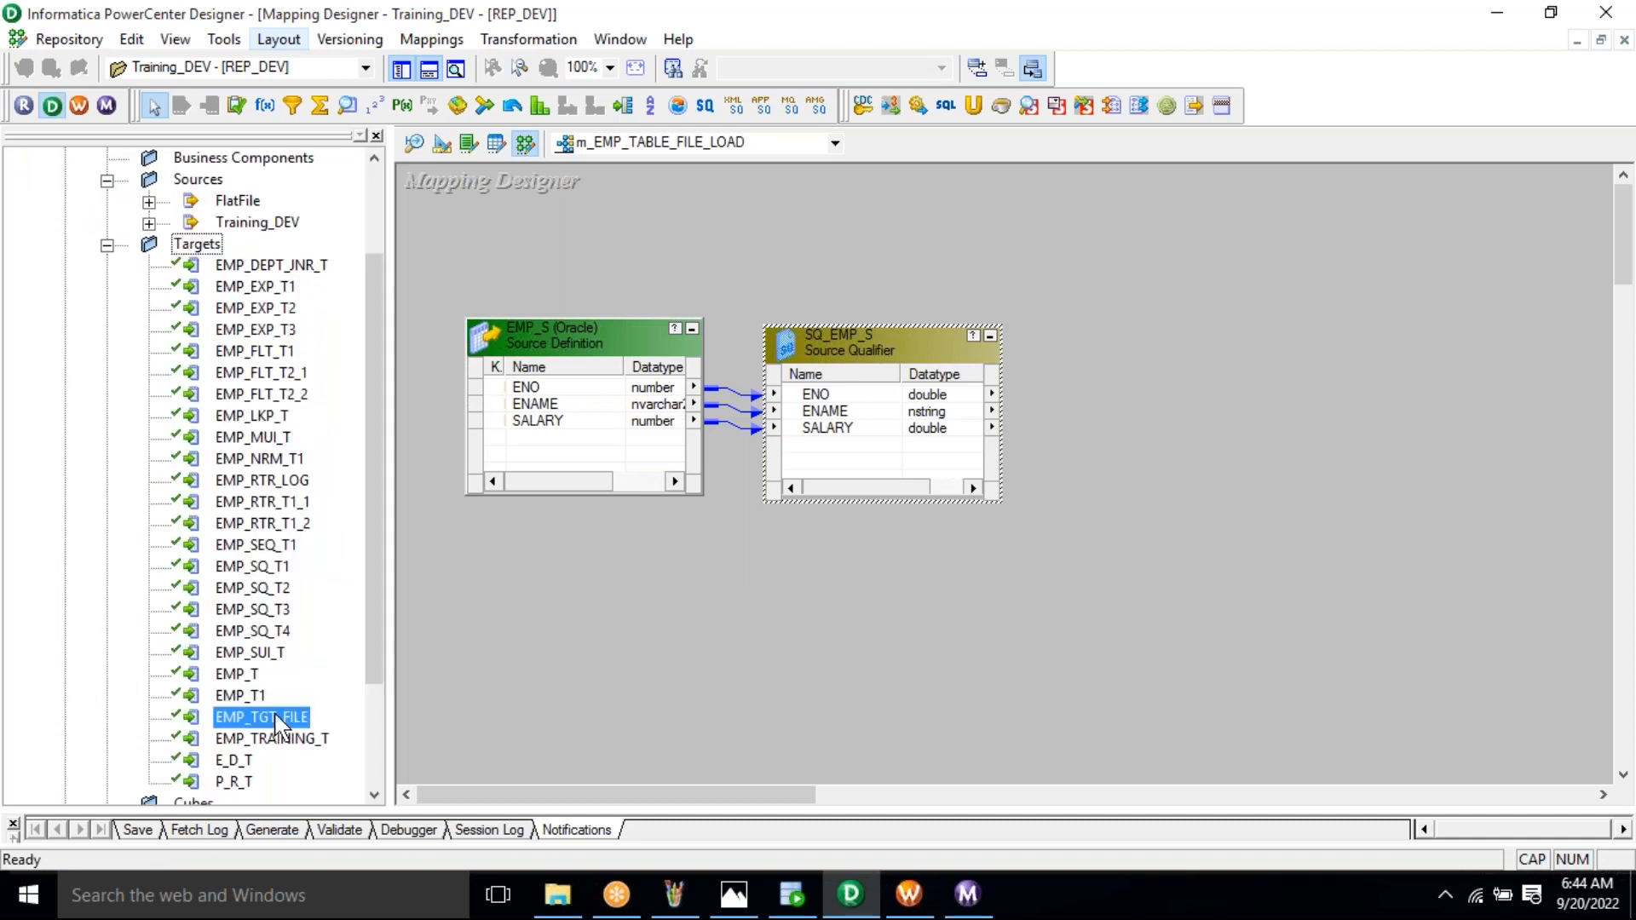
left_click_drag(292, 724, 991, 526)
left_click_drag(1201, 329, 1205, 314)
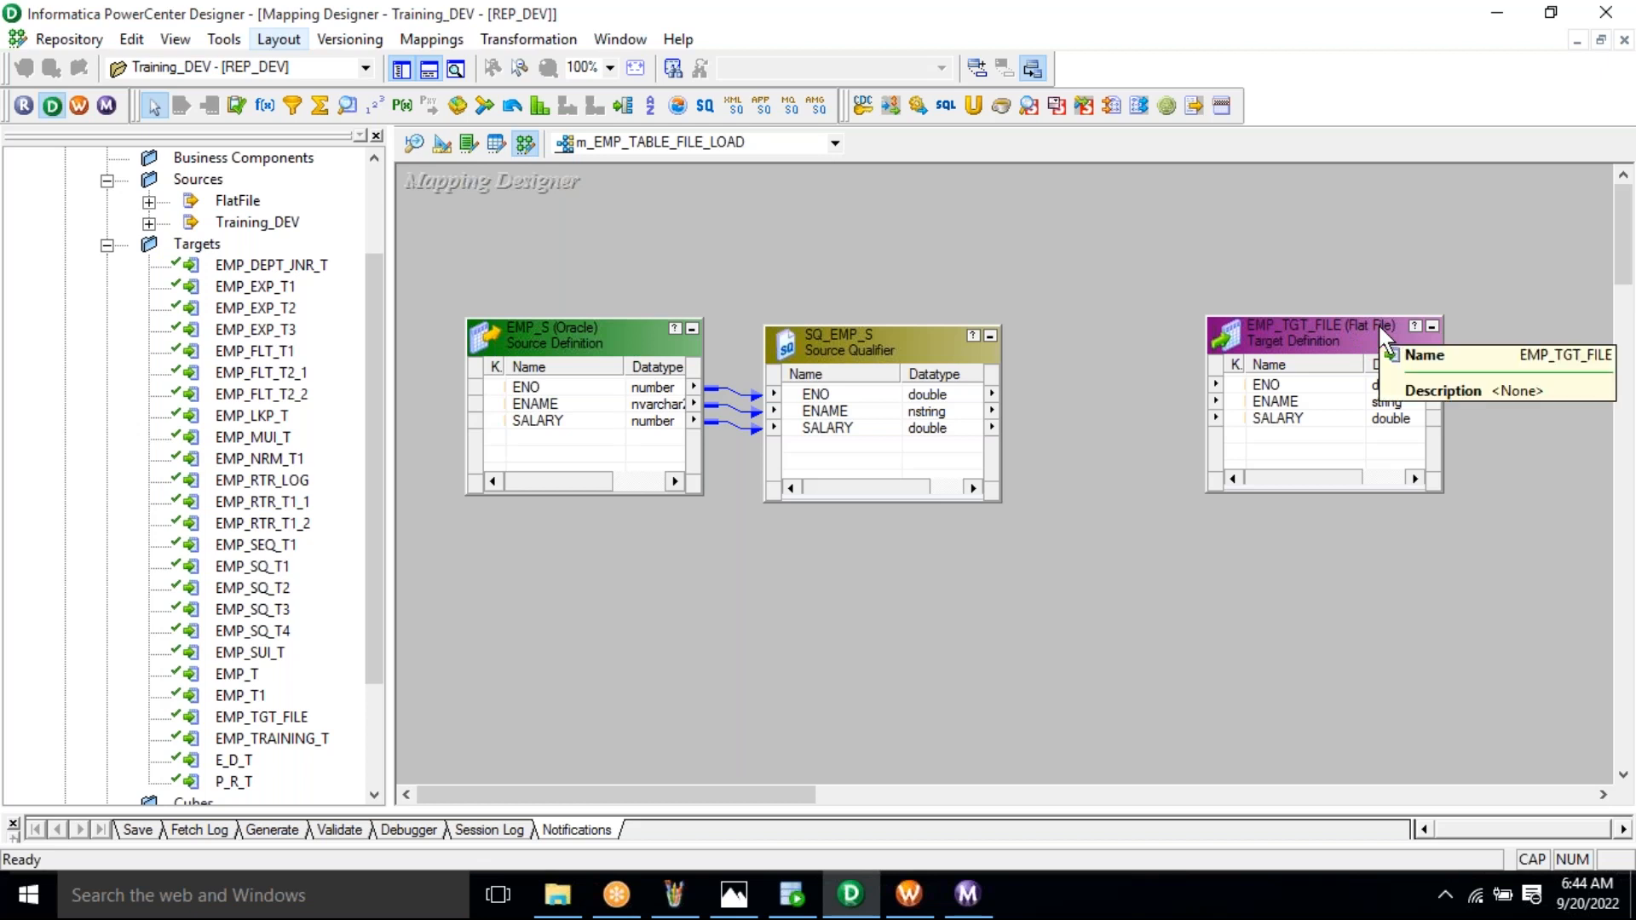
Link all SQ_EMP_S ports to the matching EMP_TGT_FILE columns and save the mapping to the repository
right_click(838, 397)
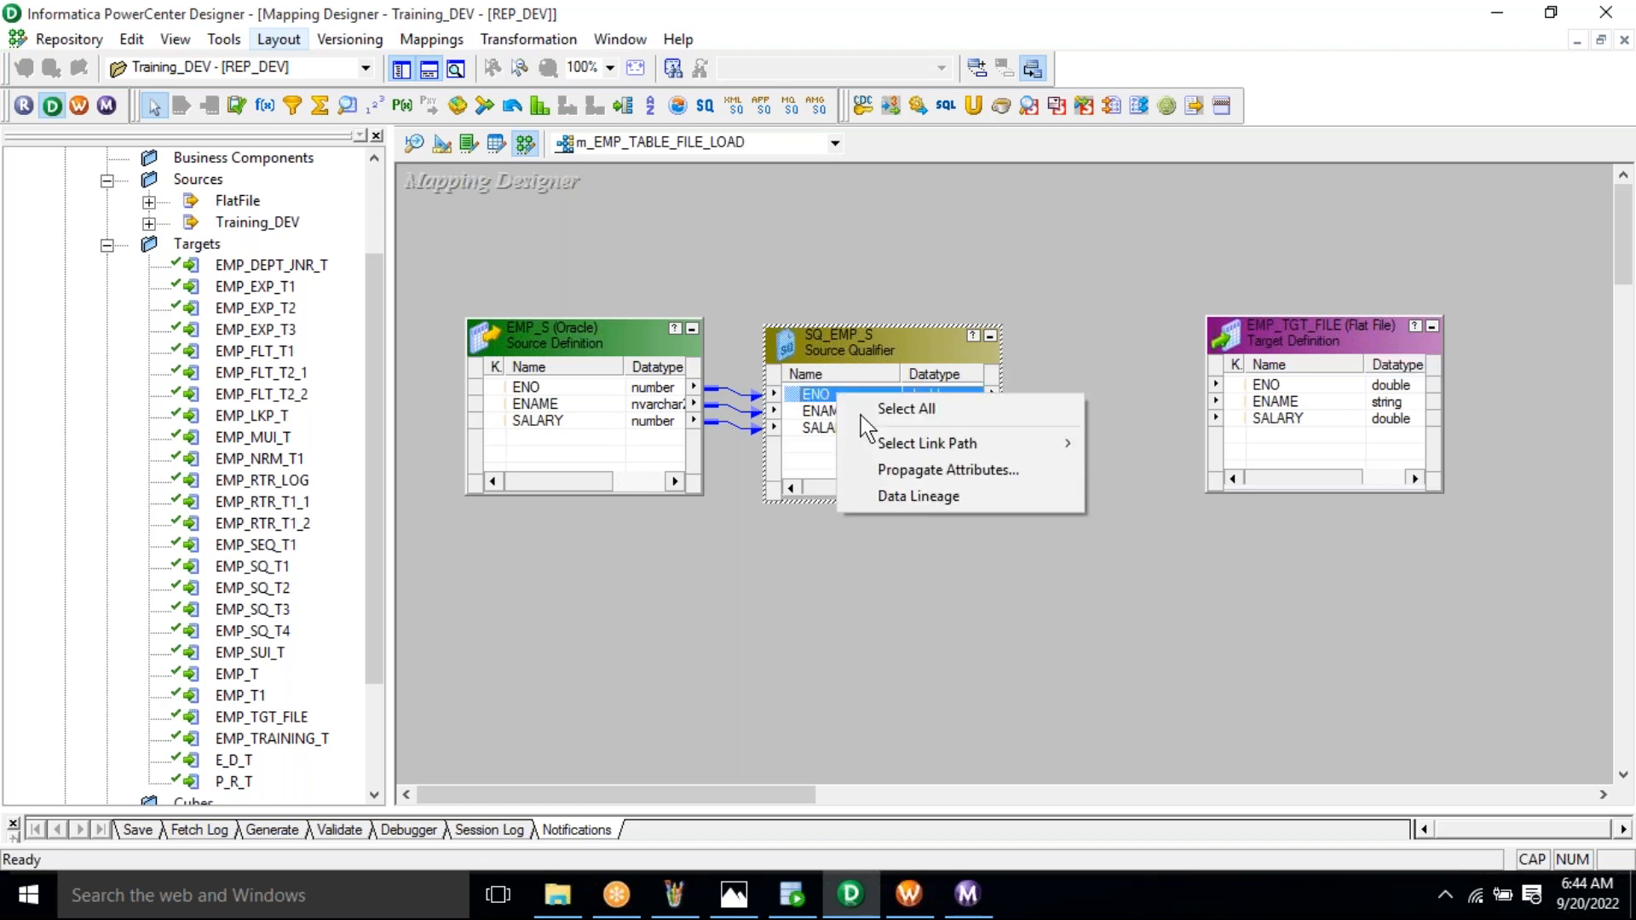
left_click(852, 406)
left_click_drag(825, 407, 1270, 388)
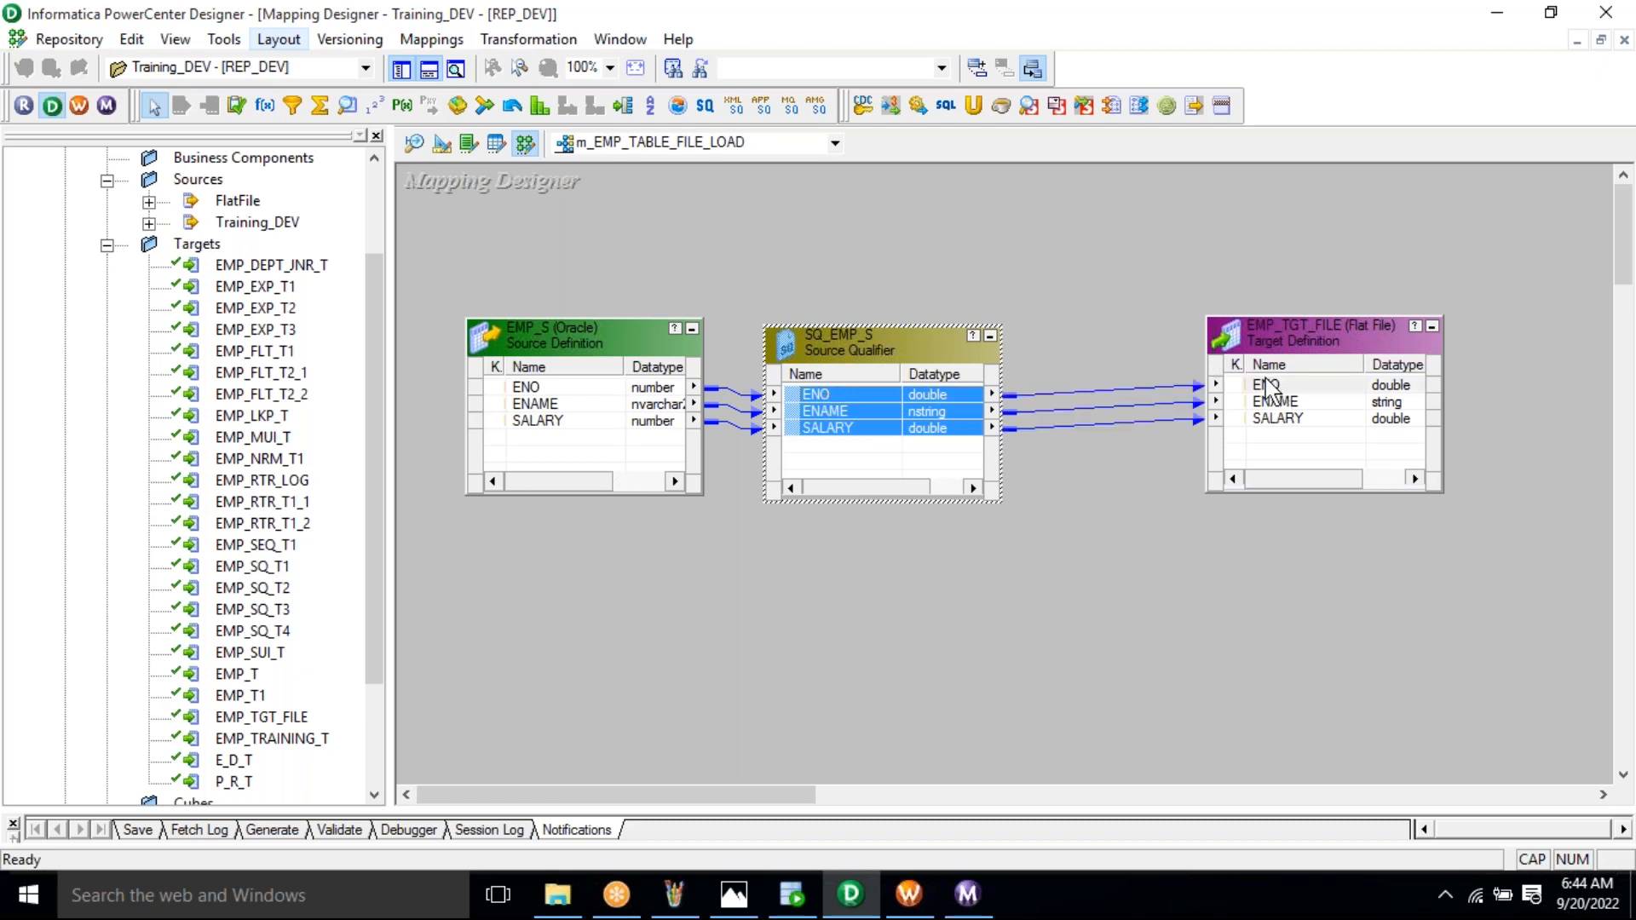
left_click(1075, 286)
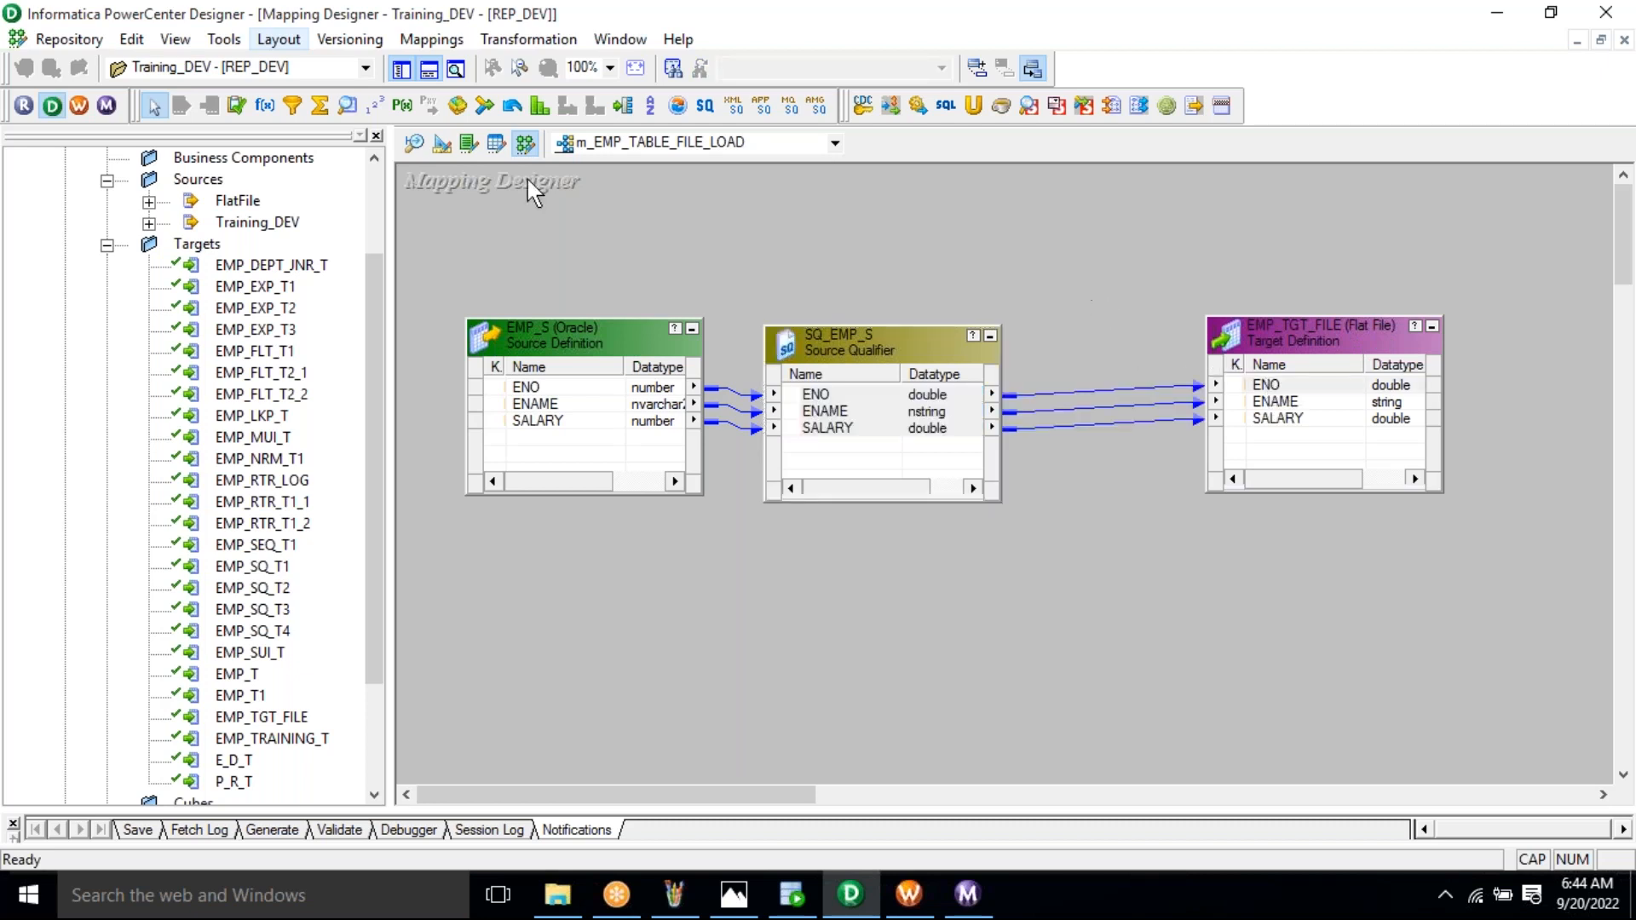
left_click(60, 41)
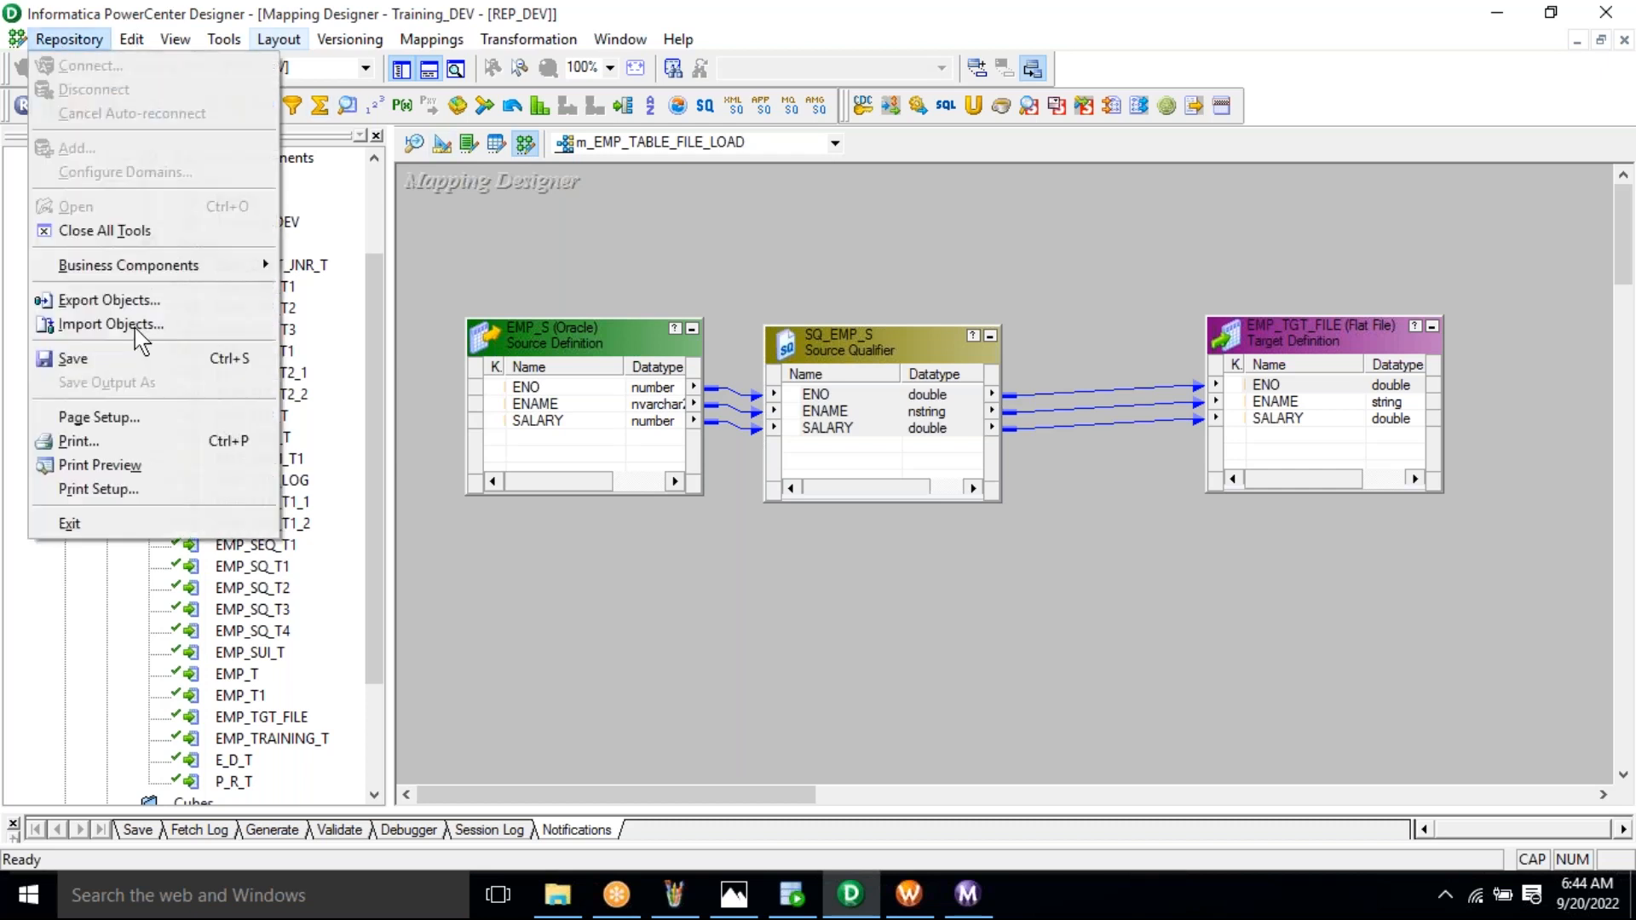
left_click(146, 359)
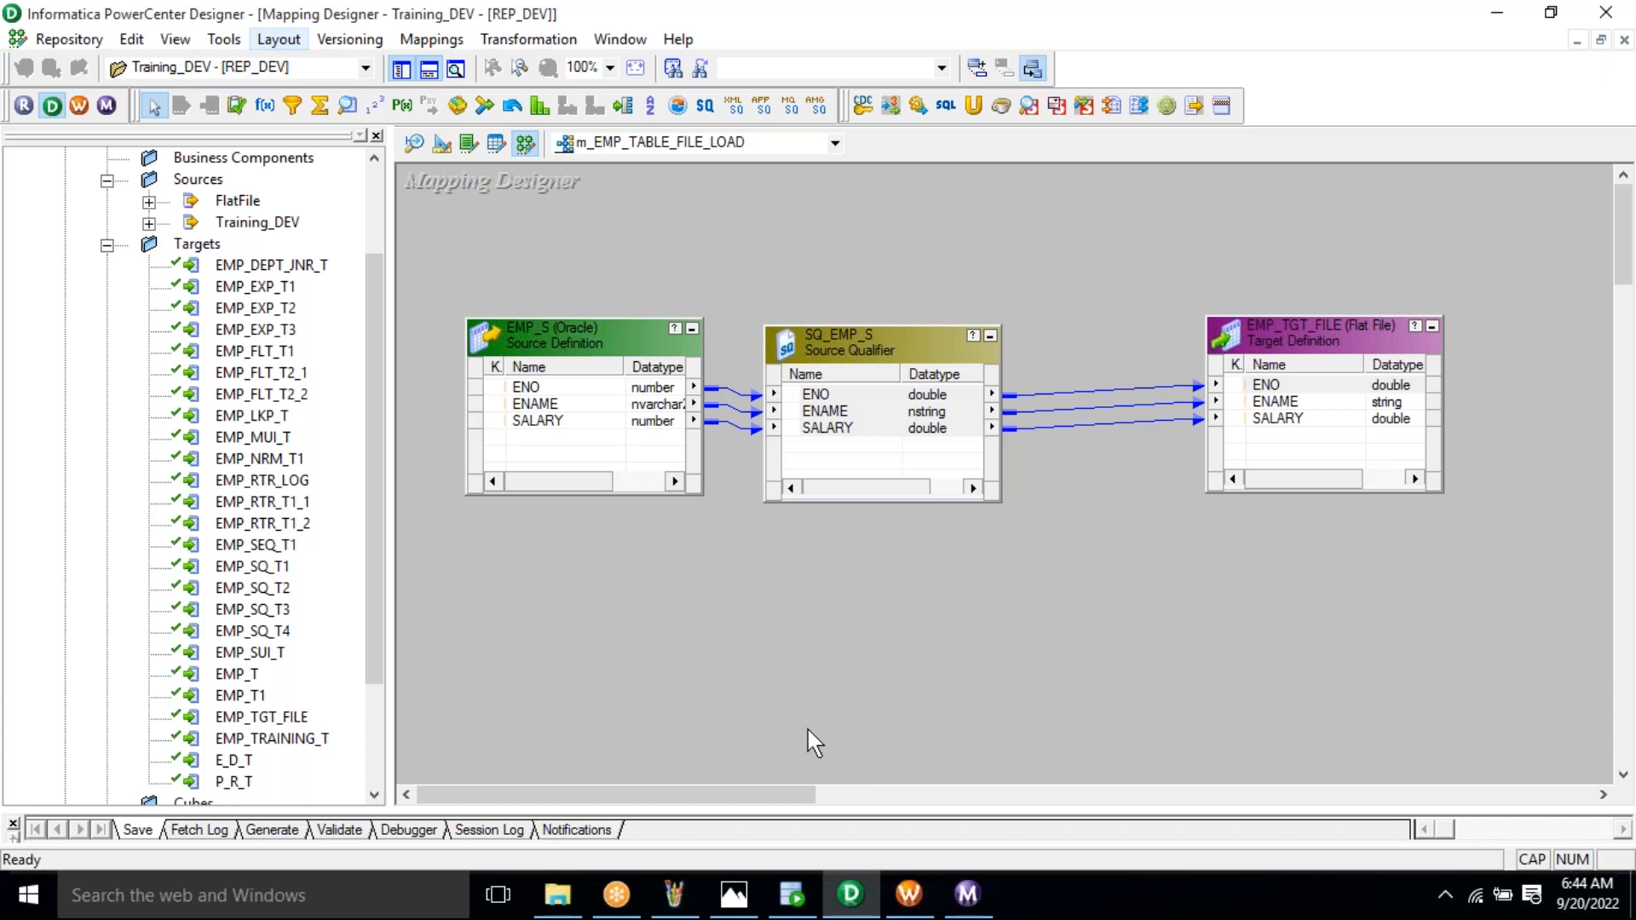
In Workflow Manager's Task Developer, create a session task named s_m_EMP_TABLE_FILE_LOAD
left_click(909, 894)
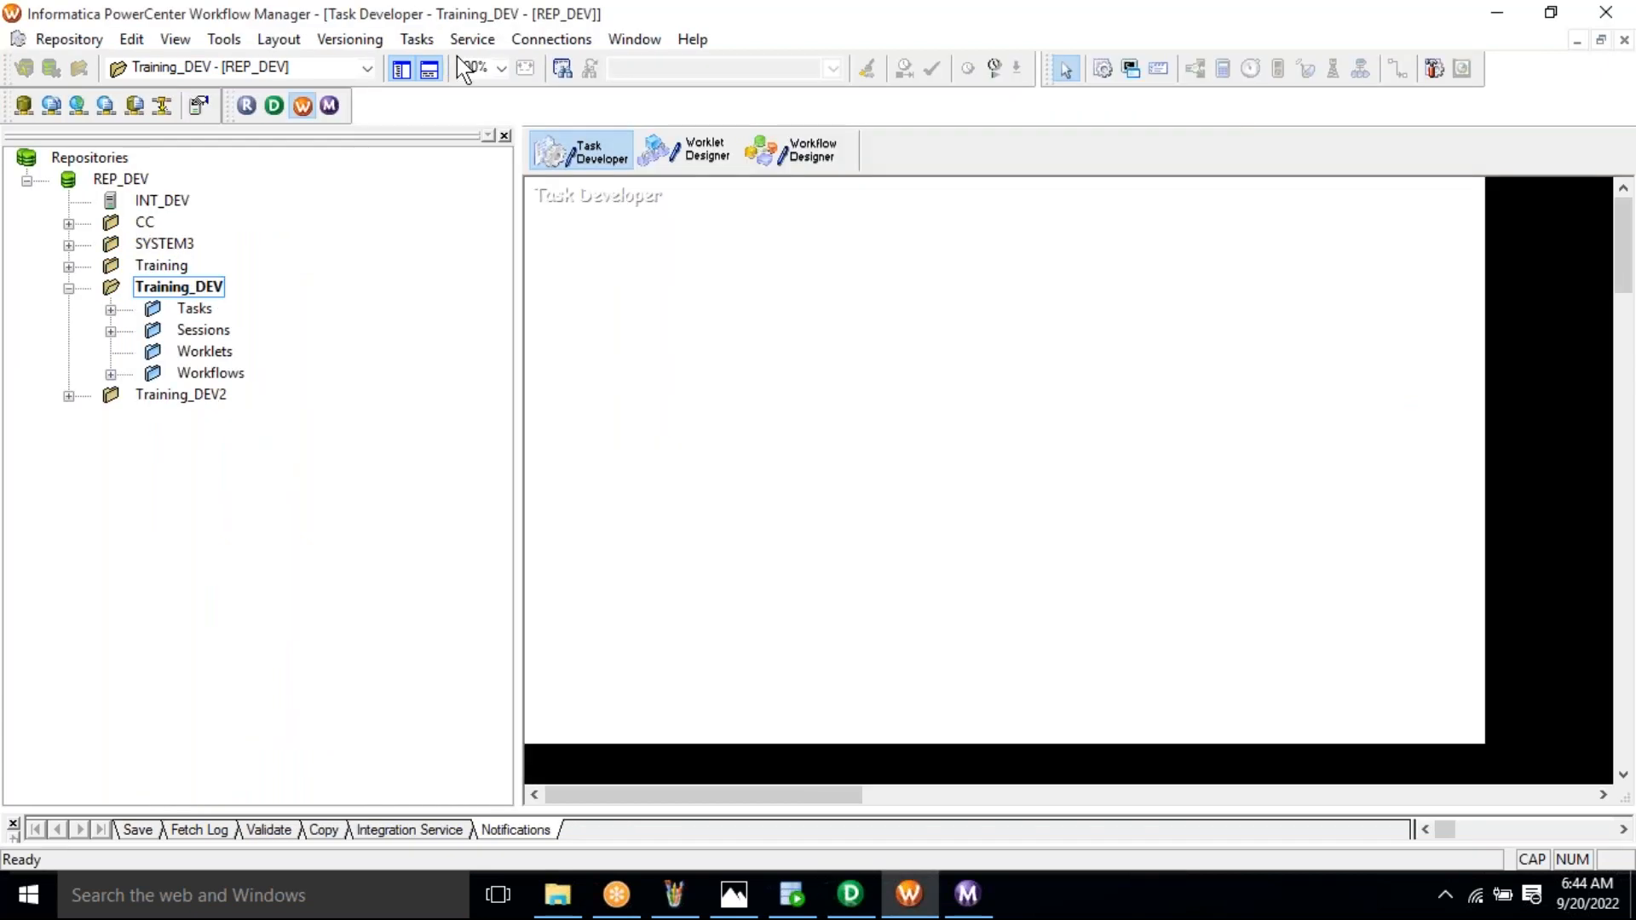
left_click(417, 39)
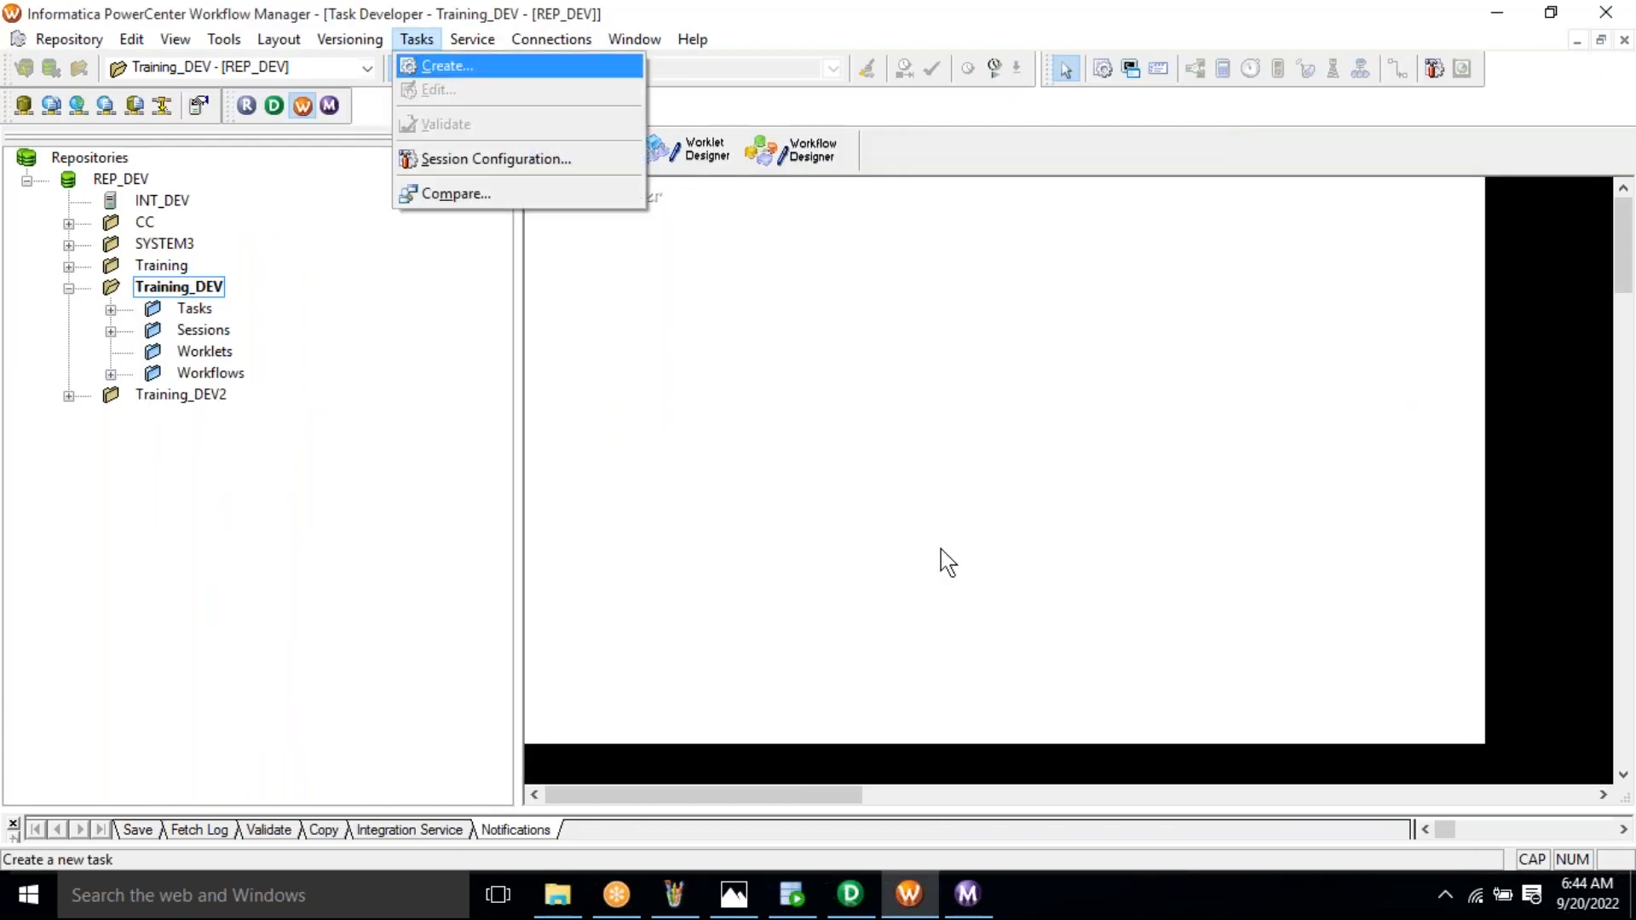
key("Return")
key("Caps_Lock")
type("s_m_EMP_TABLE_FILE_LOAD")
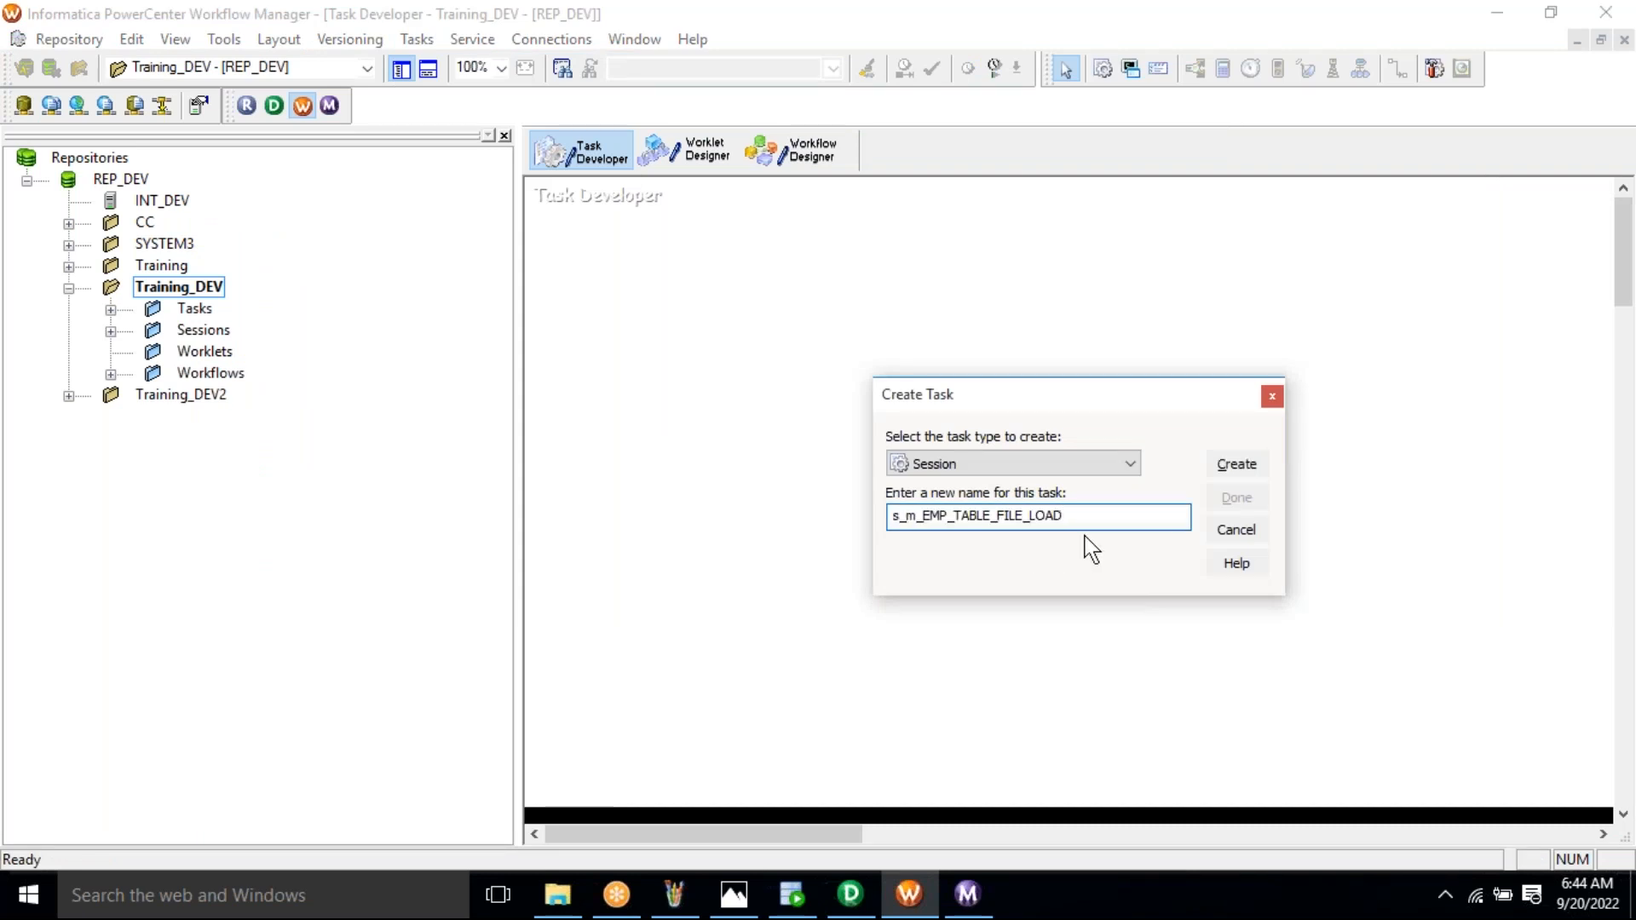
left_click(1251, 472)
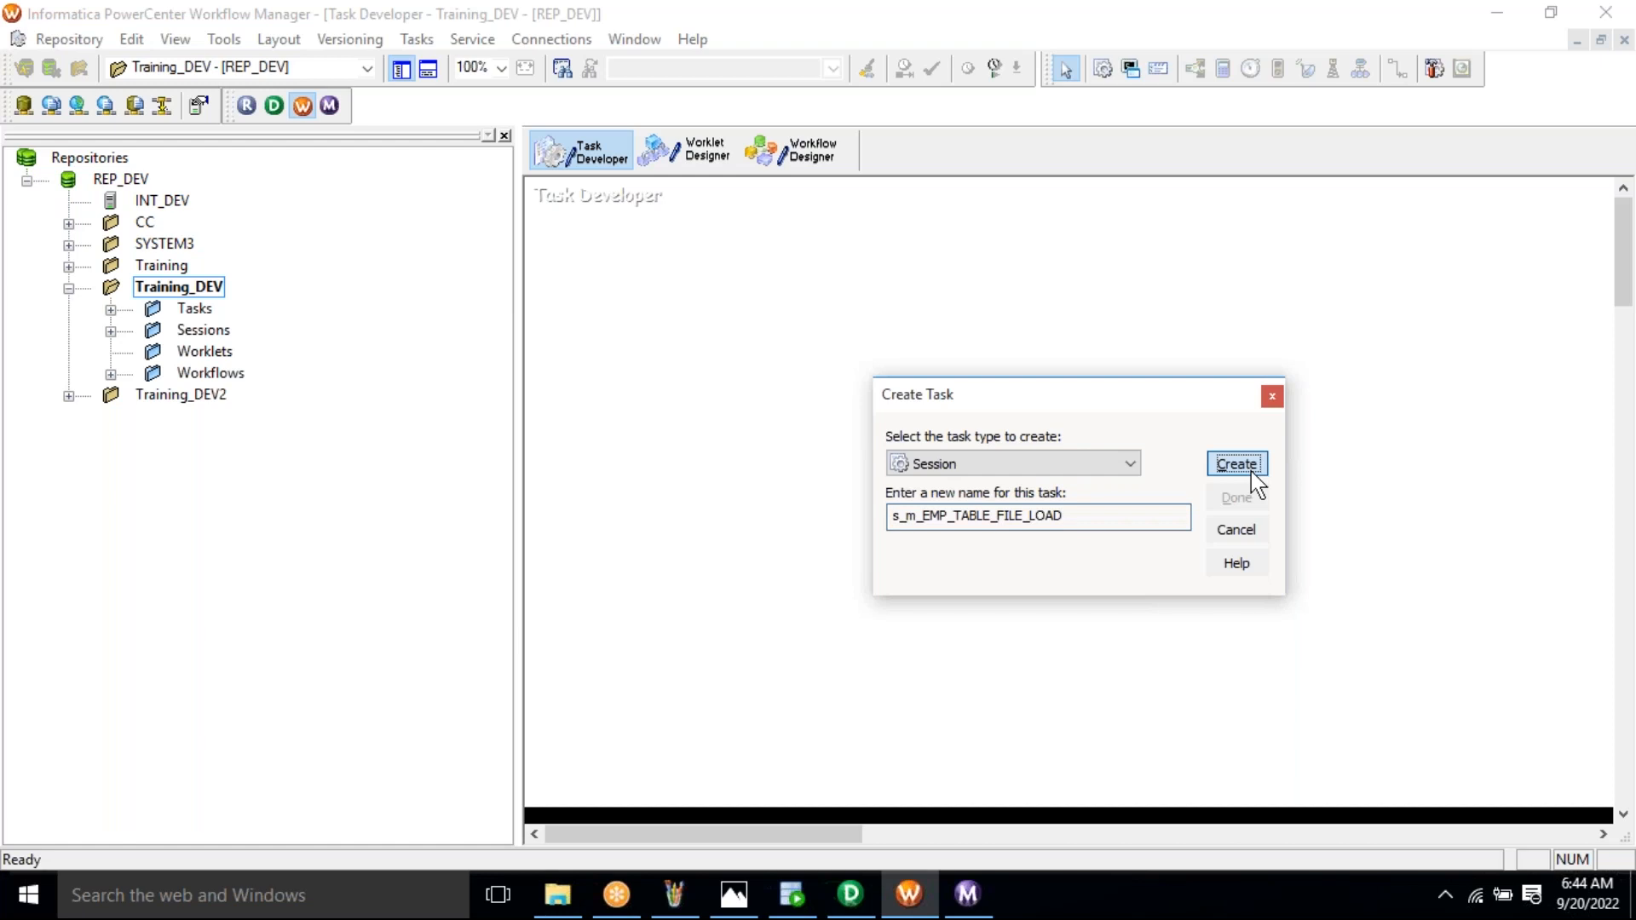
Associate the mapping m_EMP_TABLE_FILE_LOAD with the new session and finish creating the task
left_click_drag(1224, 427, 1232, 535)
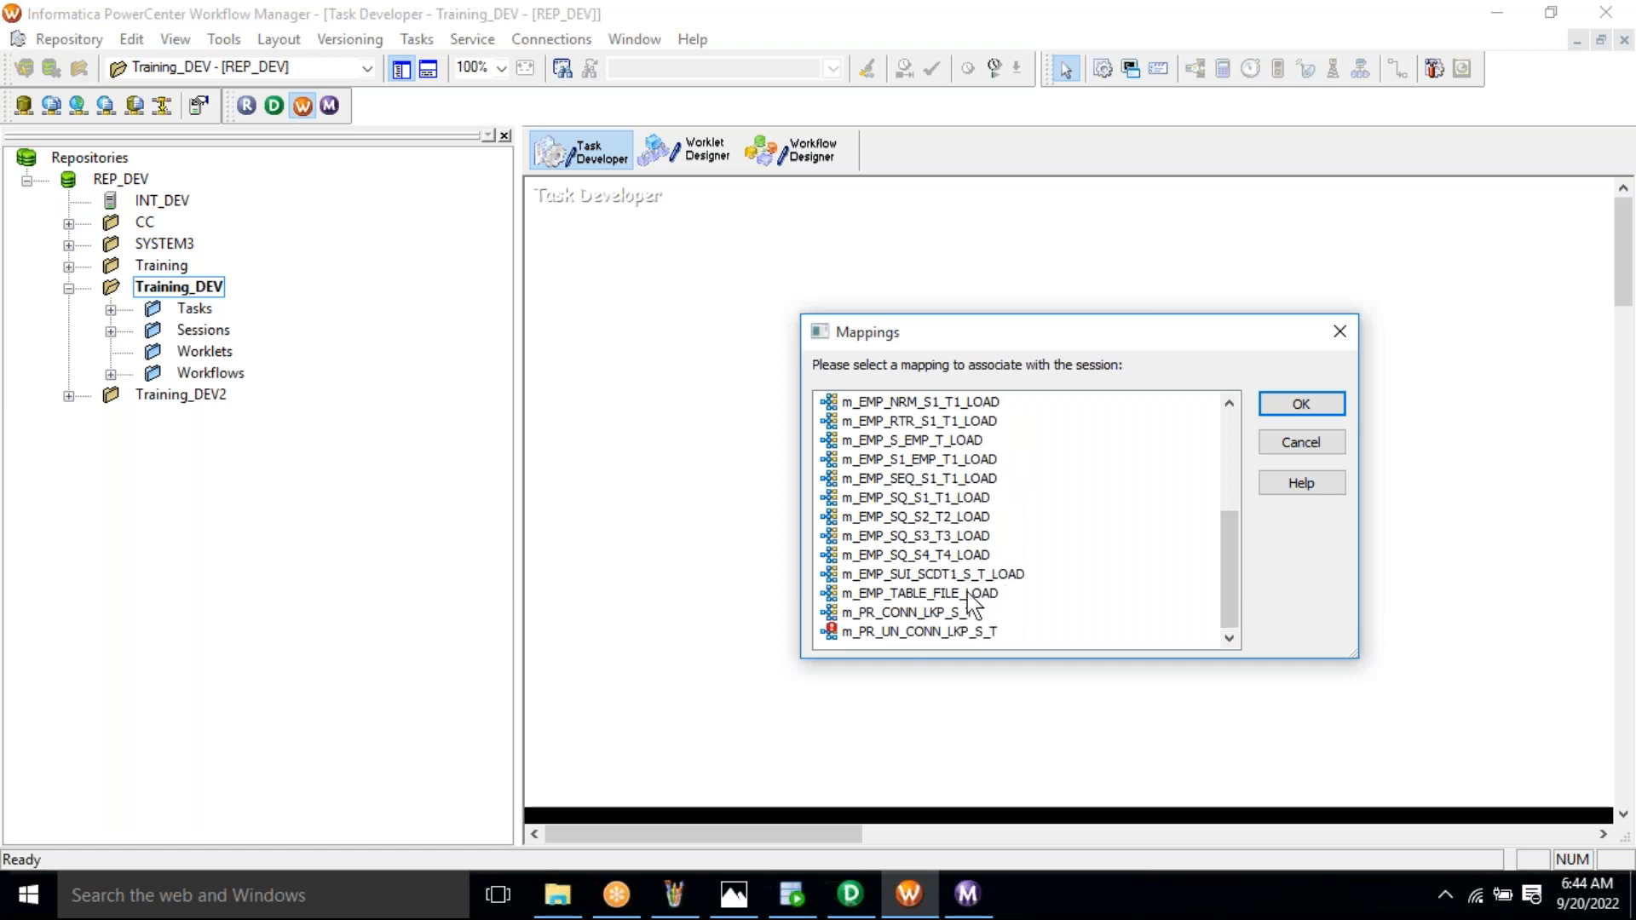
left_click(968, 594)
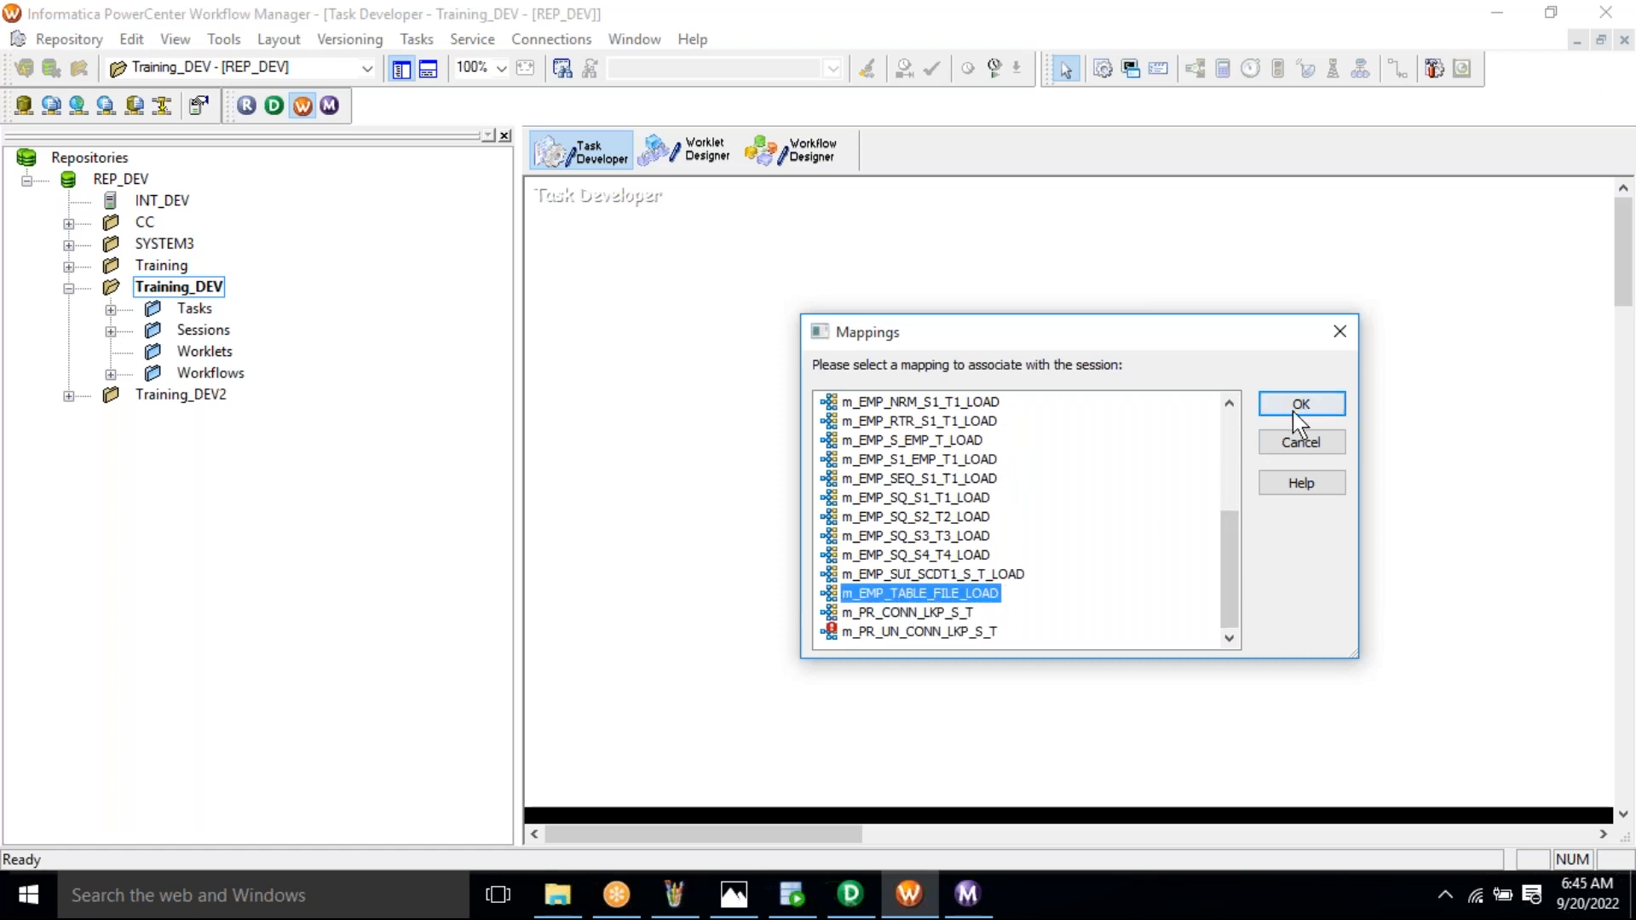
key("Return")
key("Return")
key("Return")
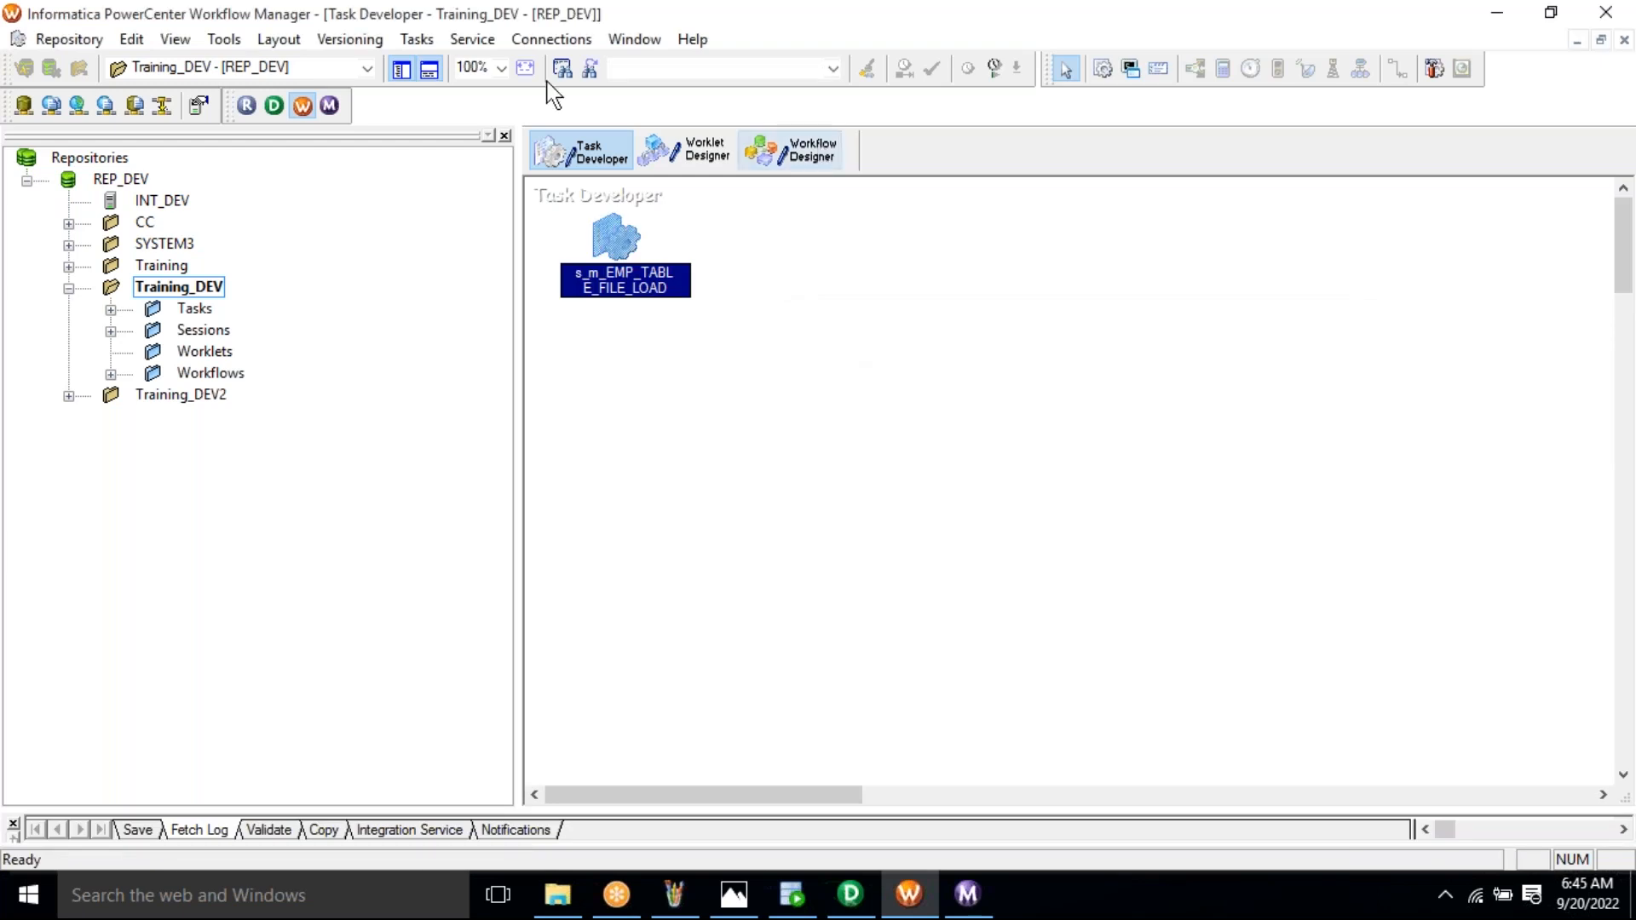
Create a new workflow named wf_m_EMP_TABLE_FILE_LOAD in the Workflow Designer
left_click(430, 40)
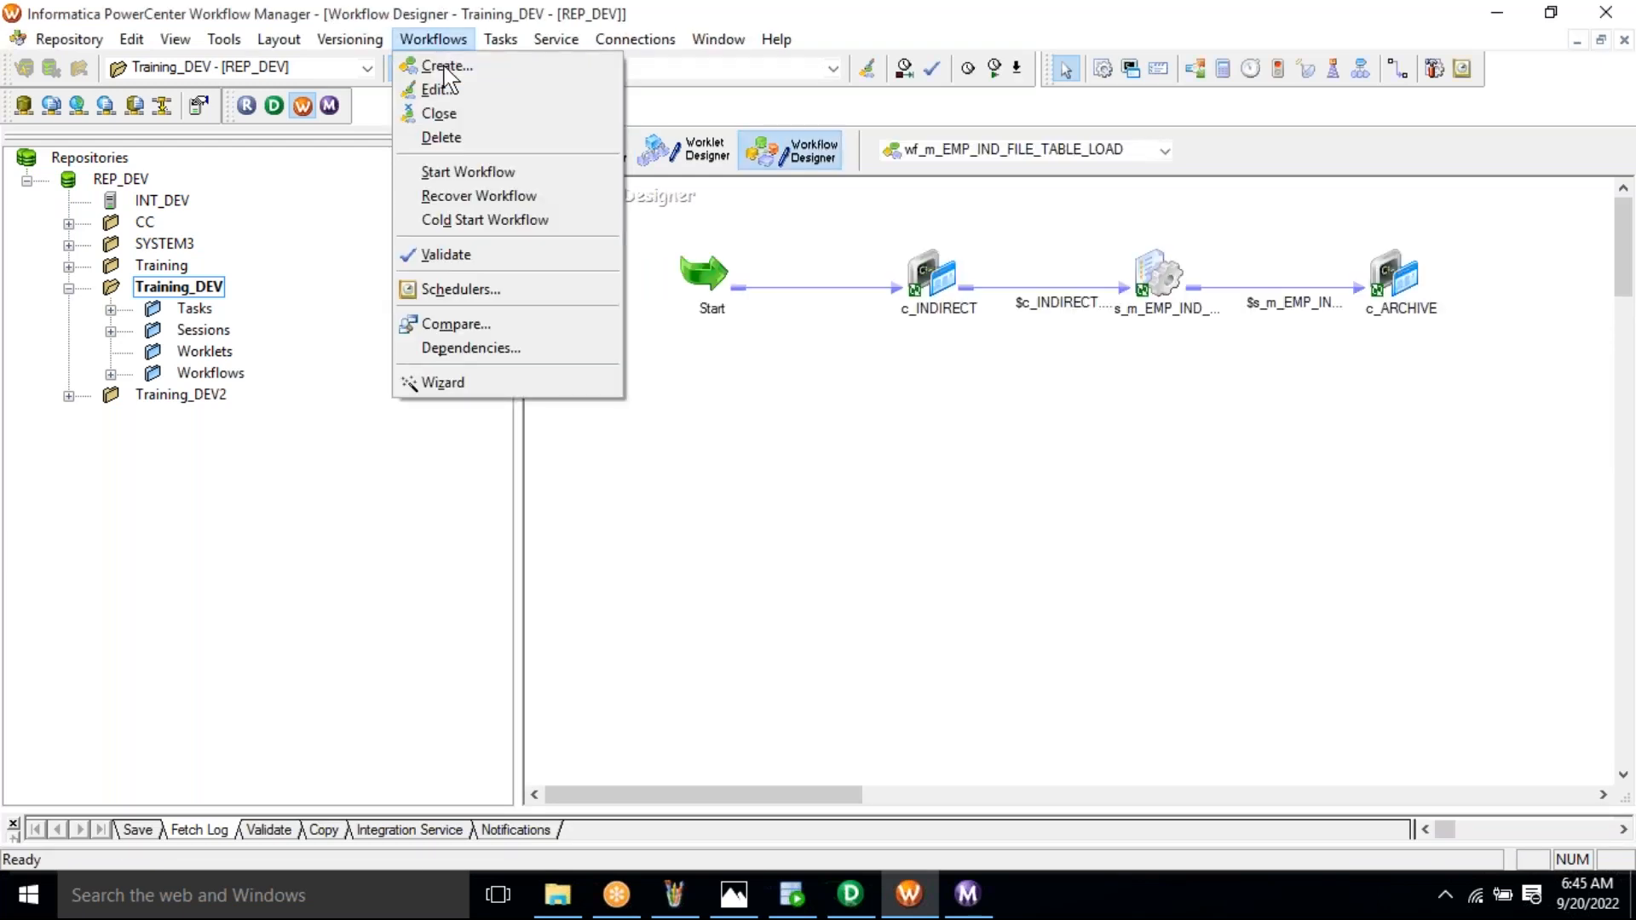
left_click(447, 67)
type("wf_m_EMP_TABLE_FILE_LOAD")
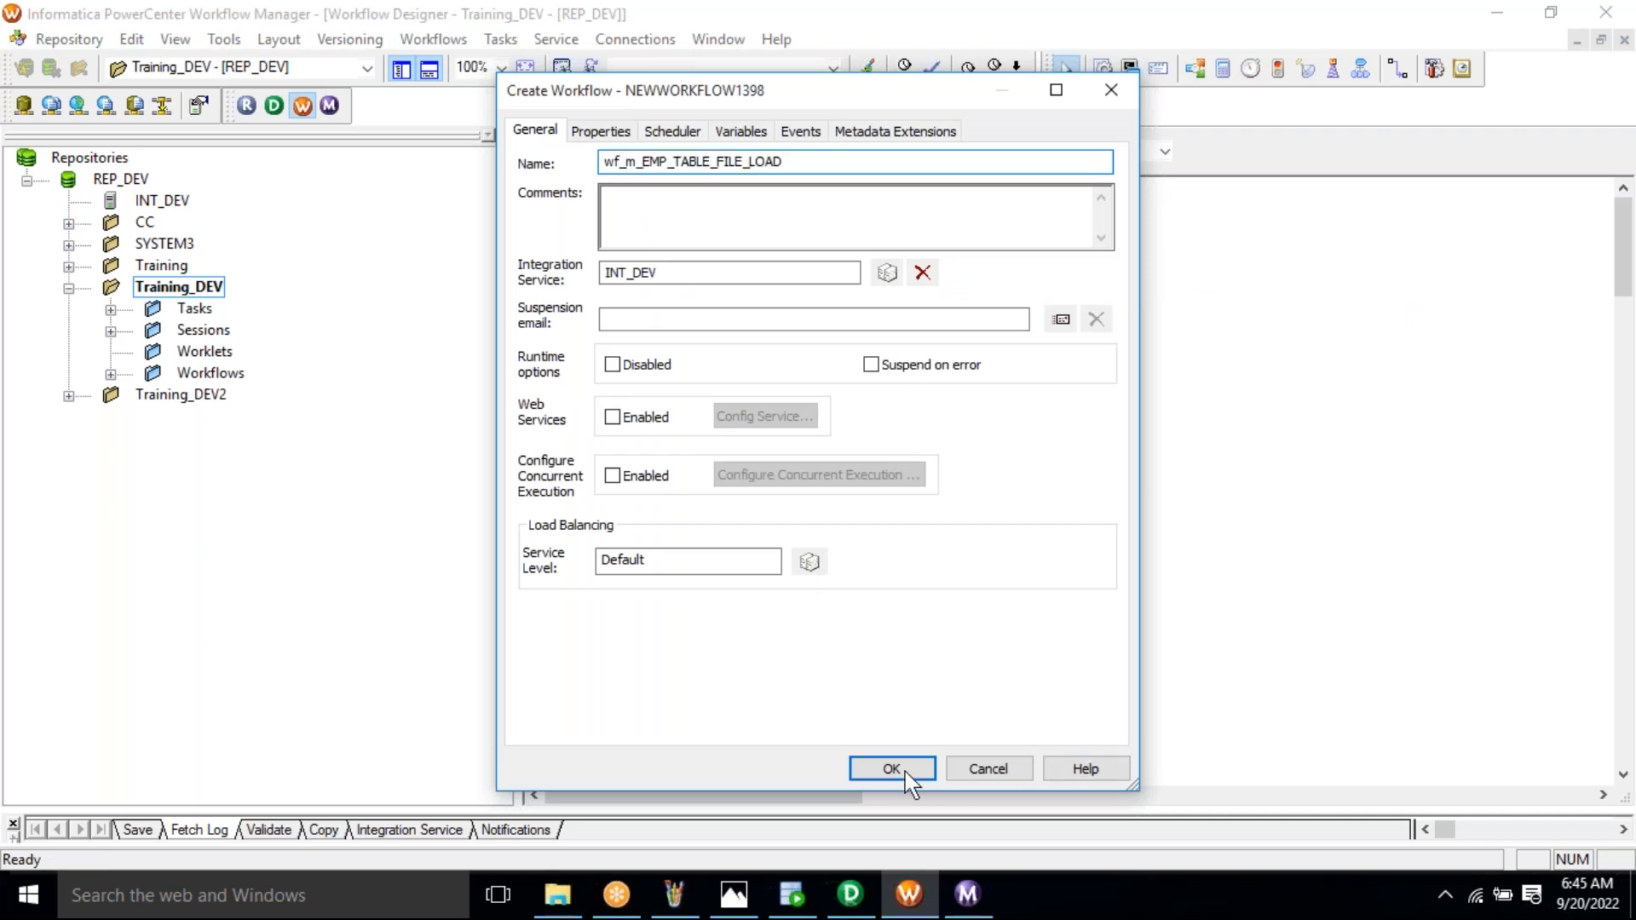
left_click(882, 768)
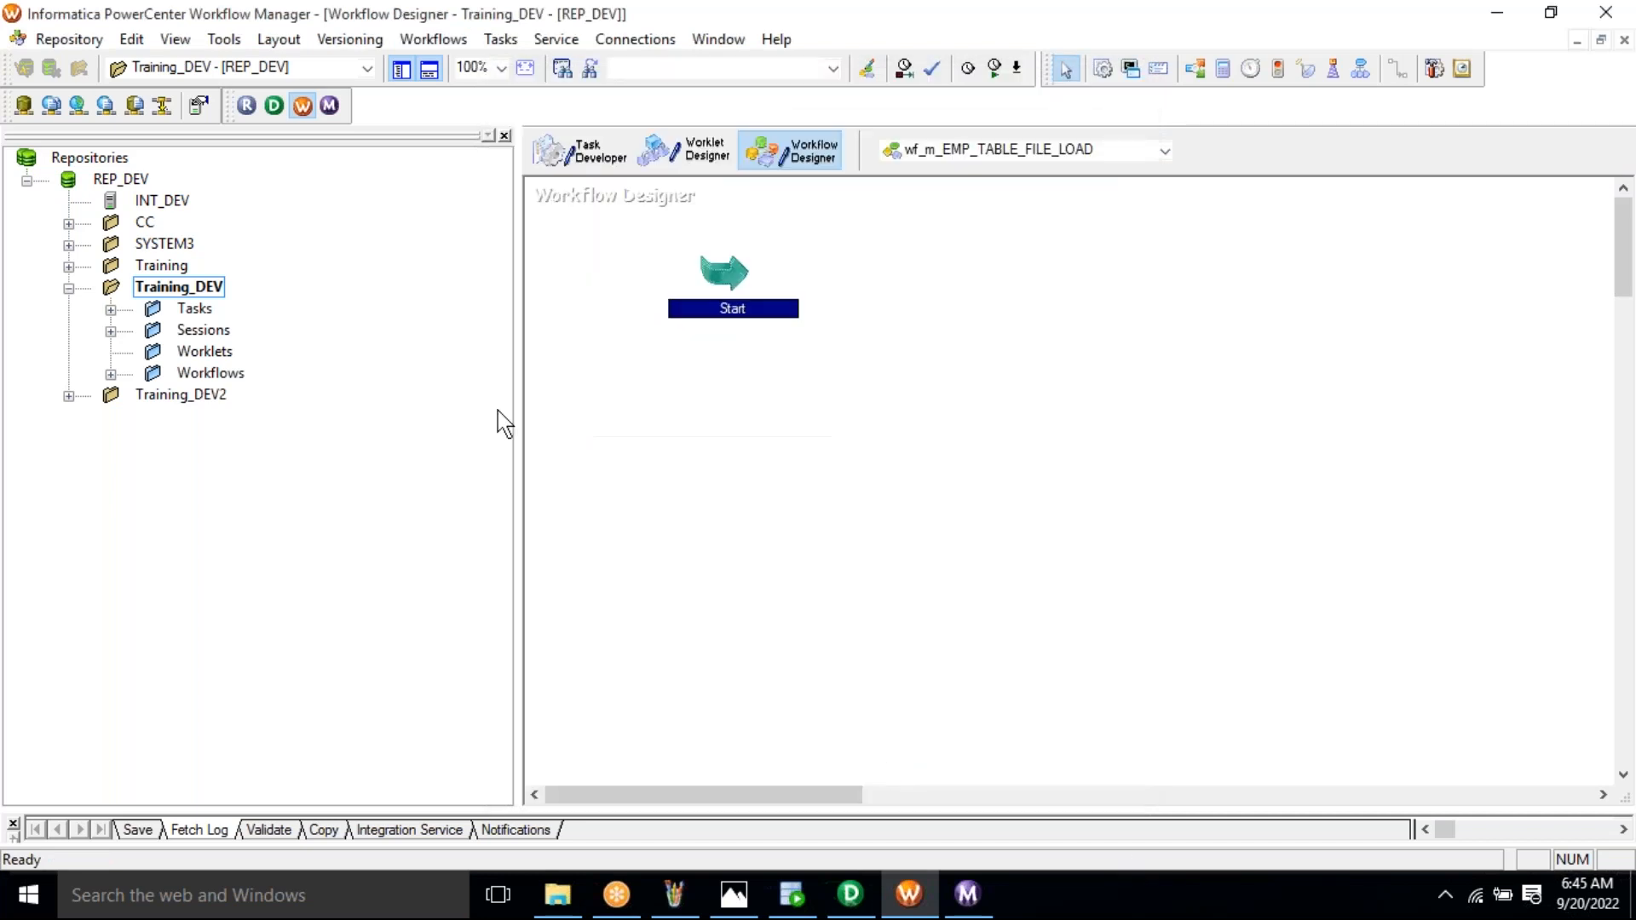
Add the s_m_EMP_TABLE_FILE_LOAD session from the Training_DEV sessions to the workflow, below and beyond the Start task
double_click(199, 329)
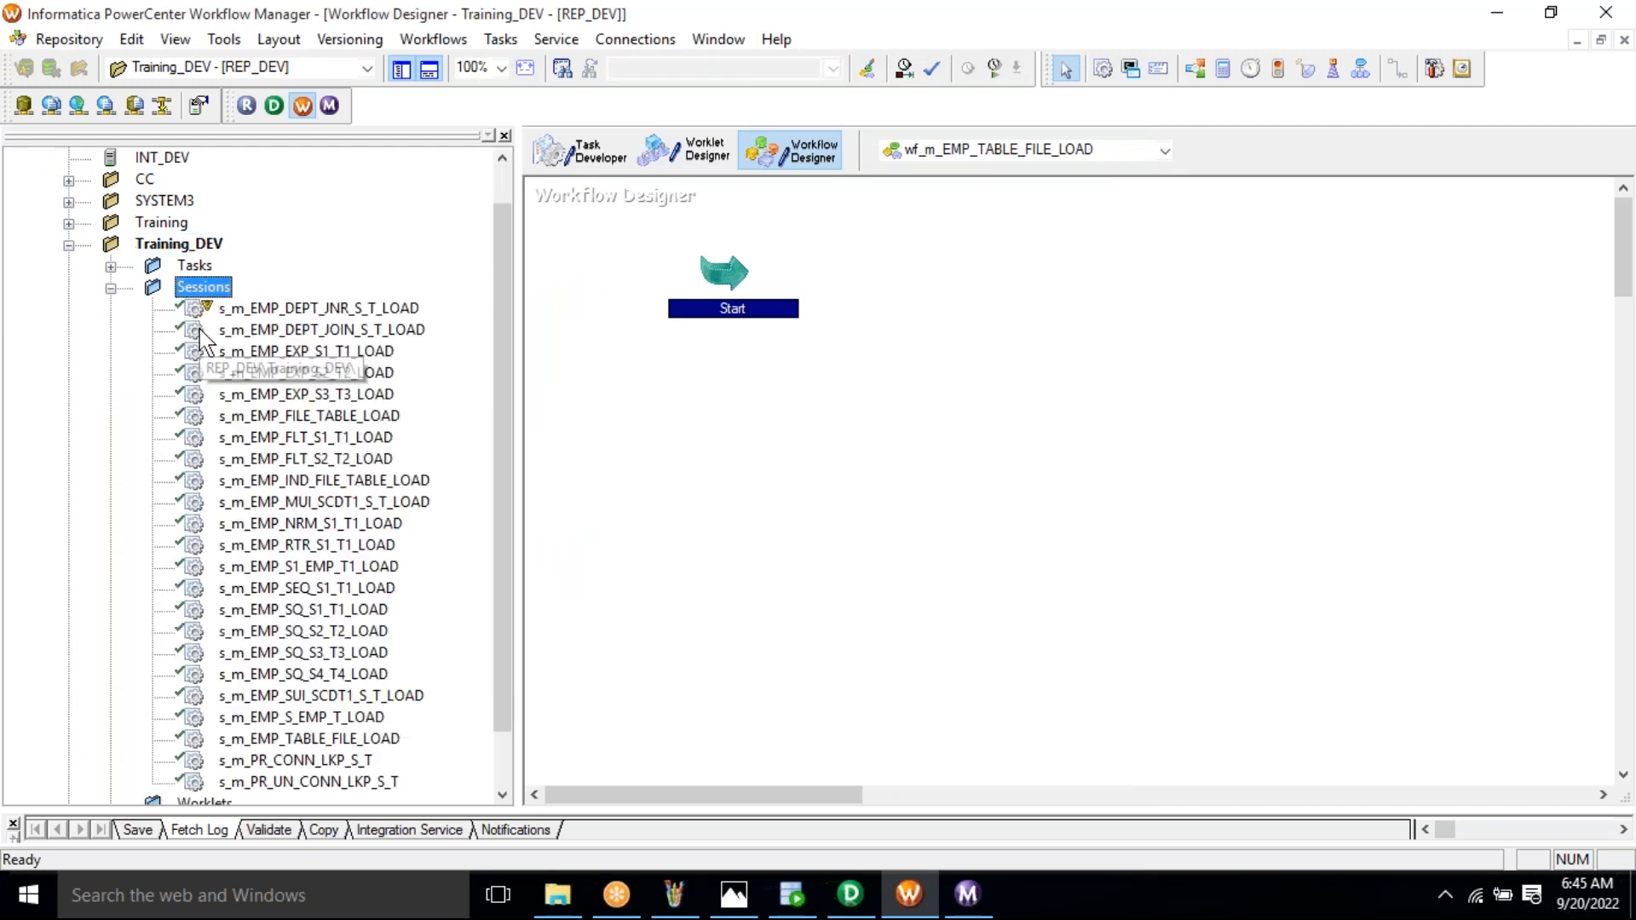
left_click_drag(509, 692, 512, 750)
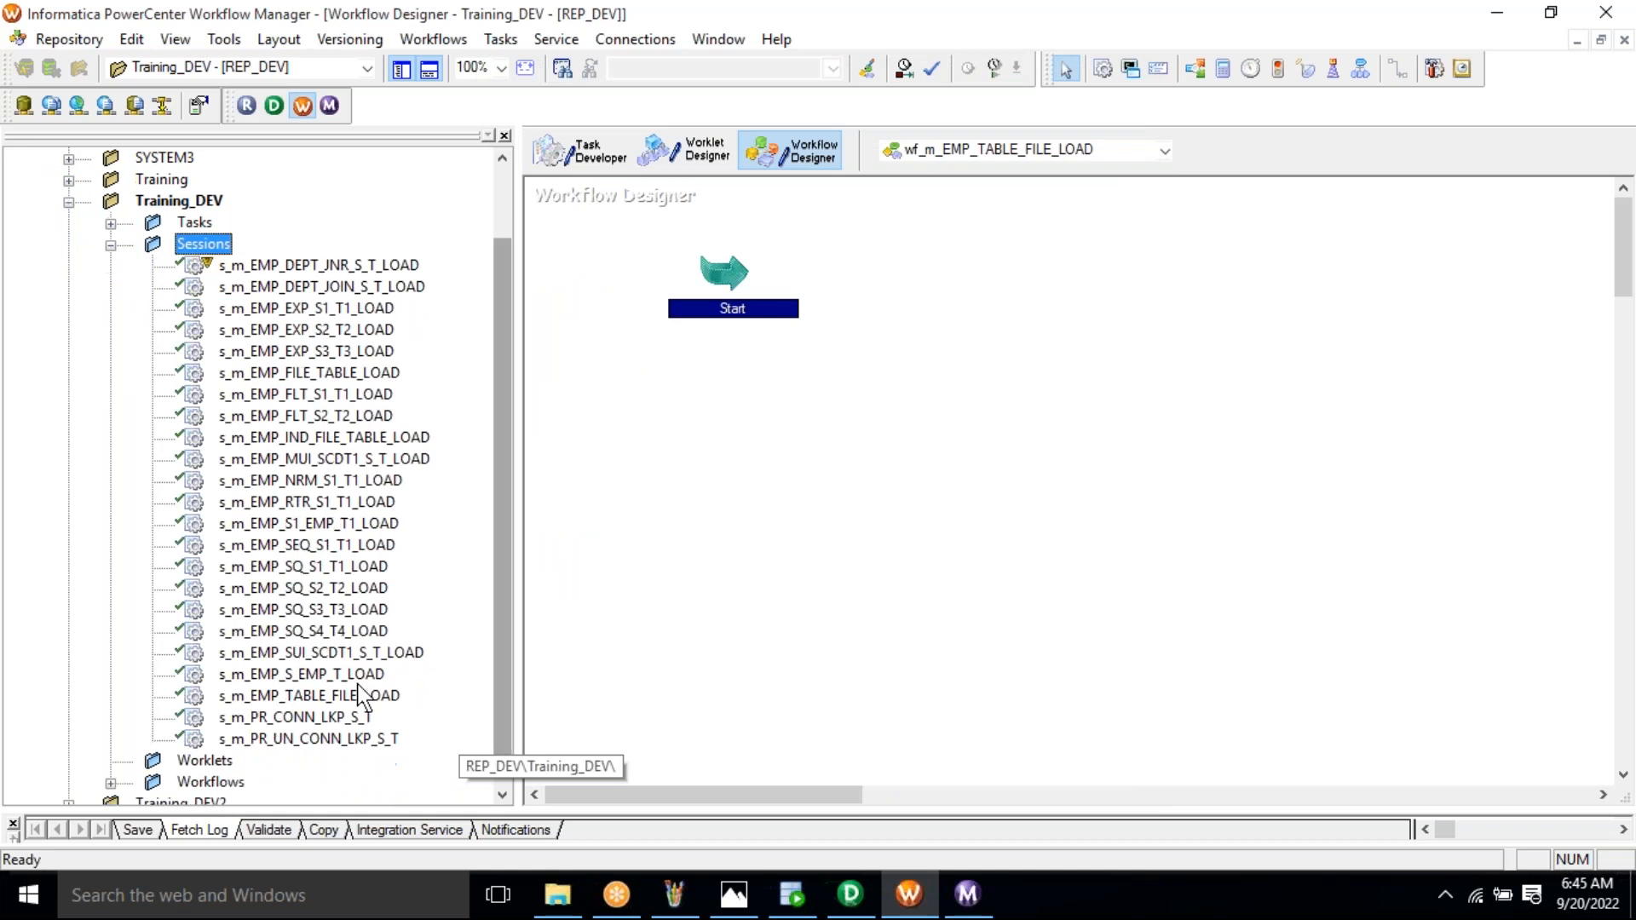
left_click(308, 699)
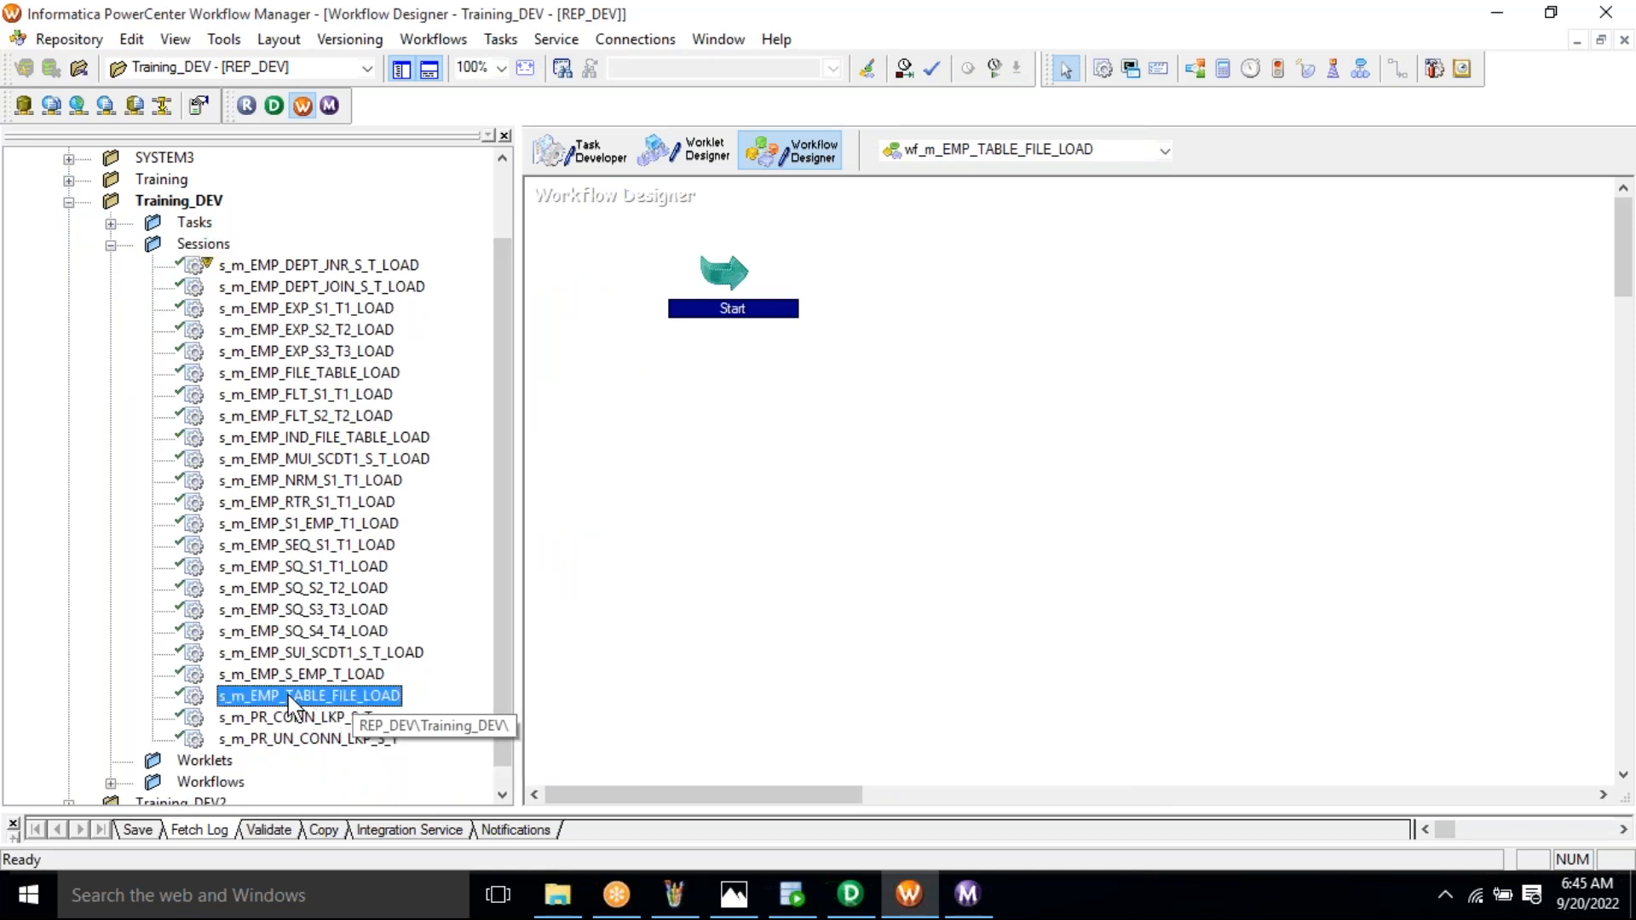
left_click_drag(306, 702, 1031, 434)
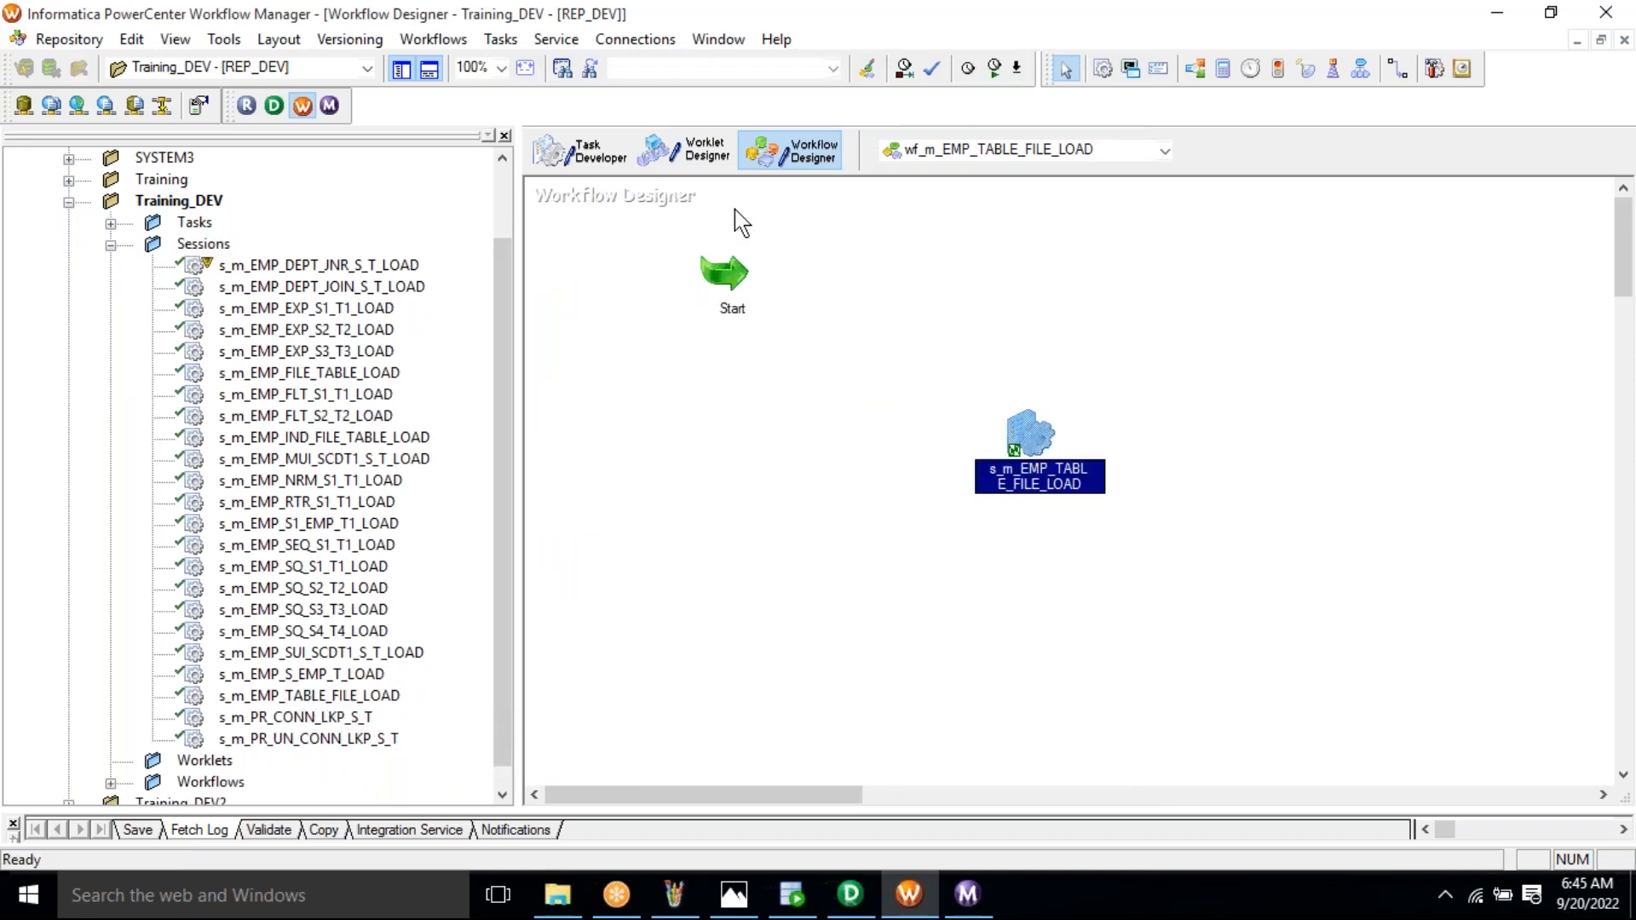
Link the workflow's Start task to the s_m_EMP_TABLE_FILE_LOAD session
left_click(500, 39)
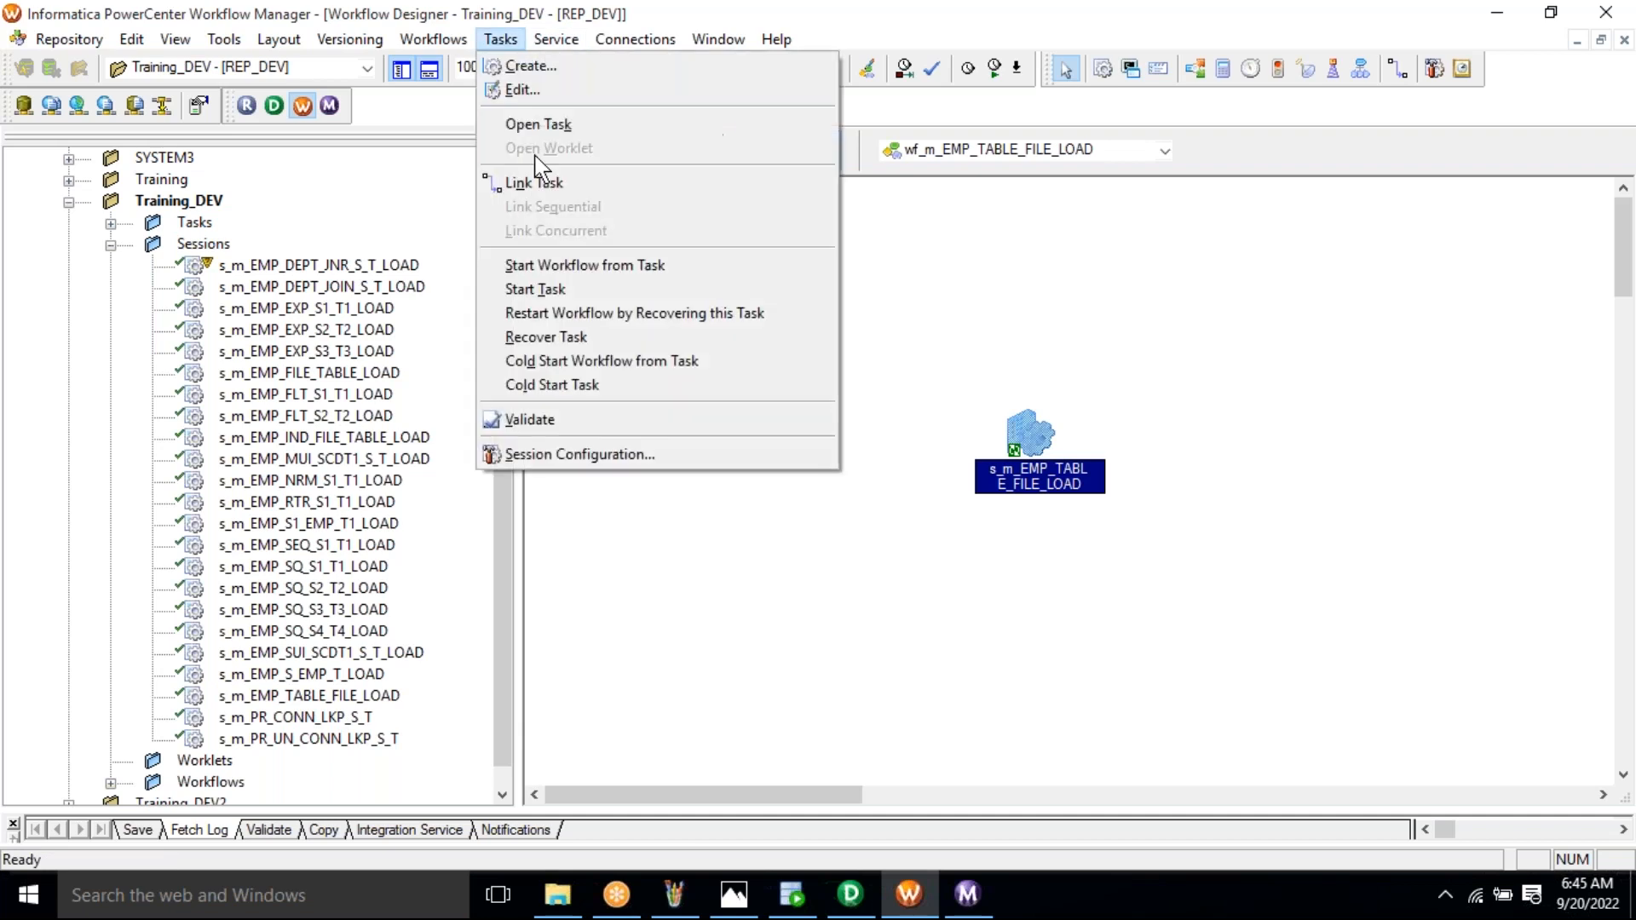
left_click(511, 182)
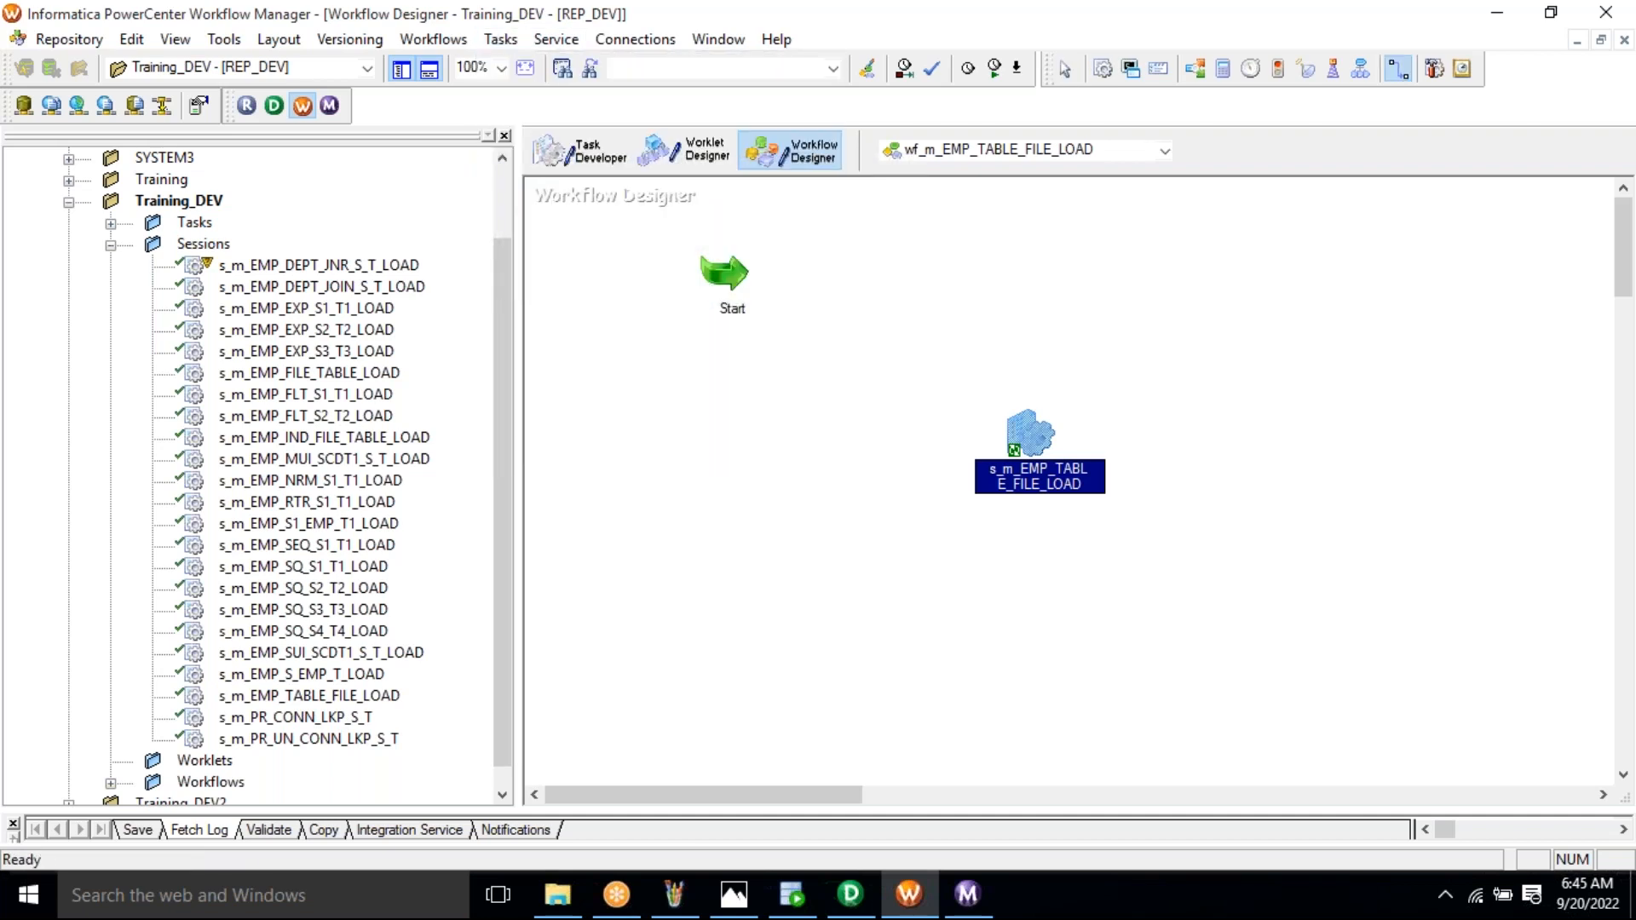
left_click_drag(725, 274, 1010, 426)
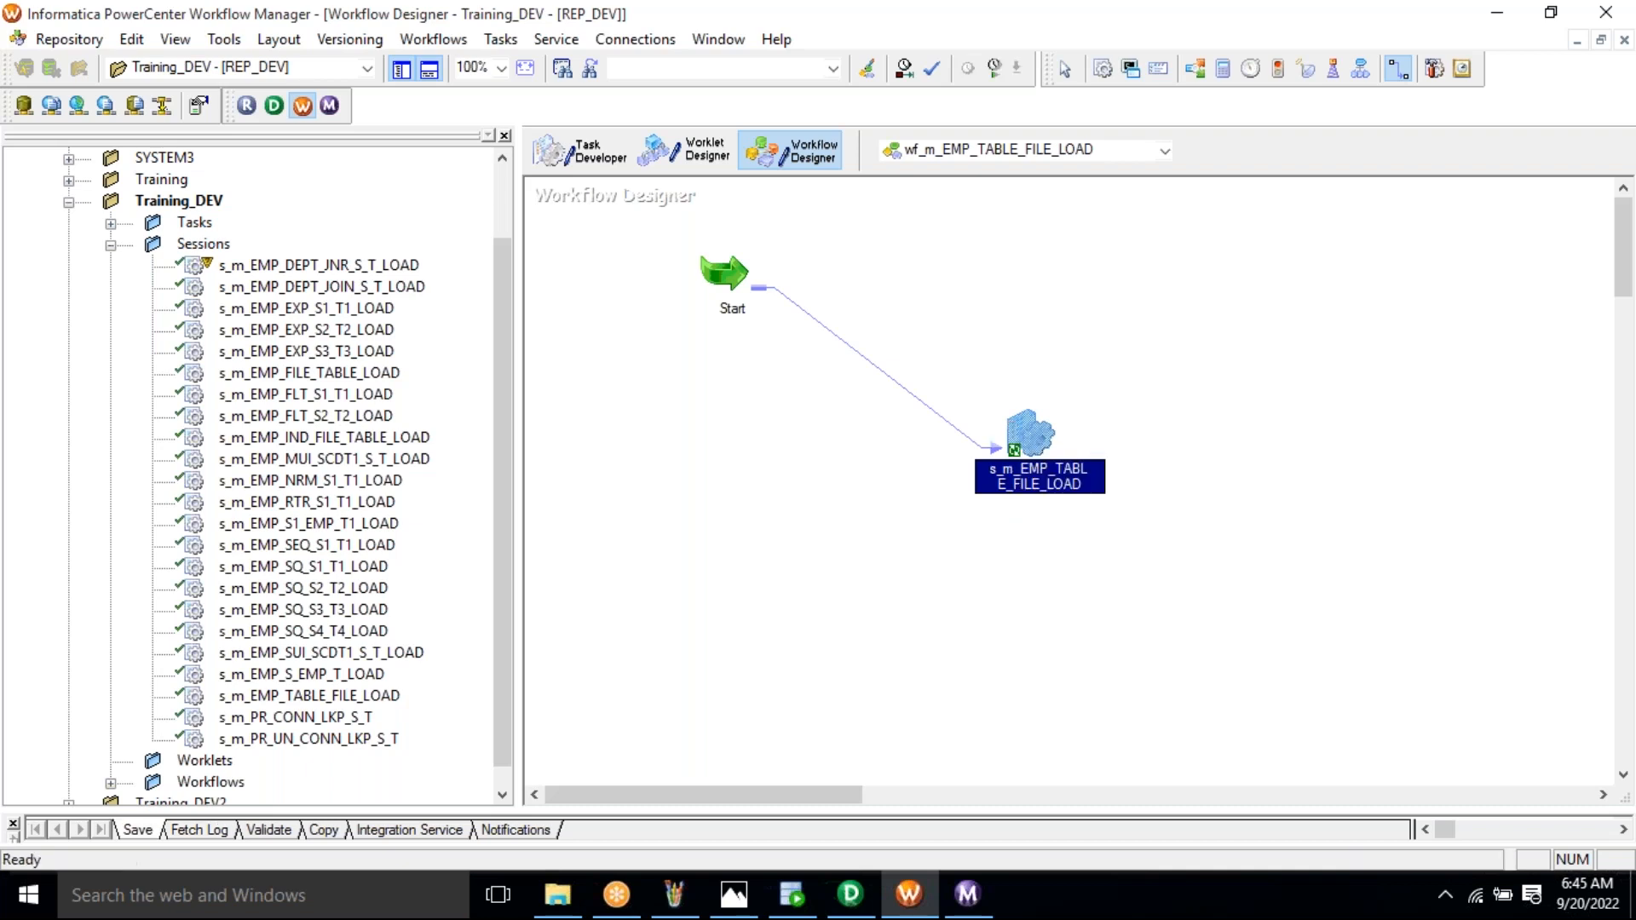
Open the reusable session s_m_EMP_TABLE_FILE_LOAD for editing in Task Developer and display the file writer properties of its EMP_TGT_FILE target
left_click(580, 144)
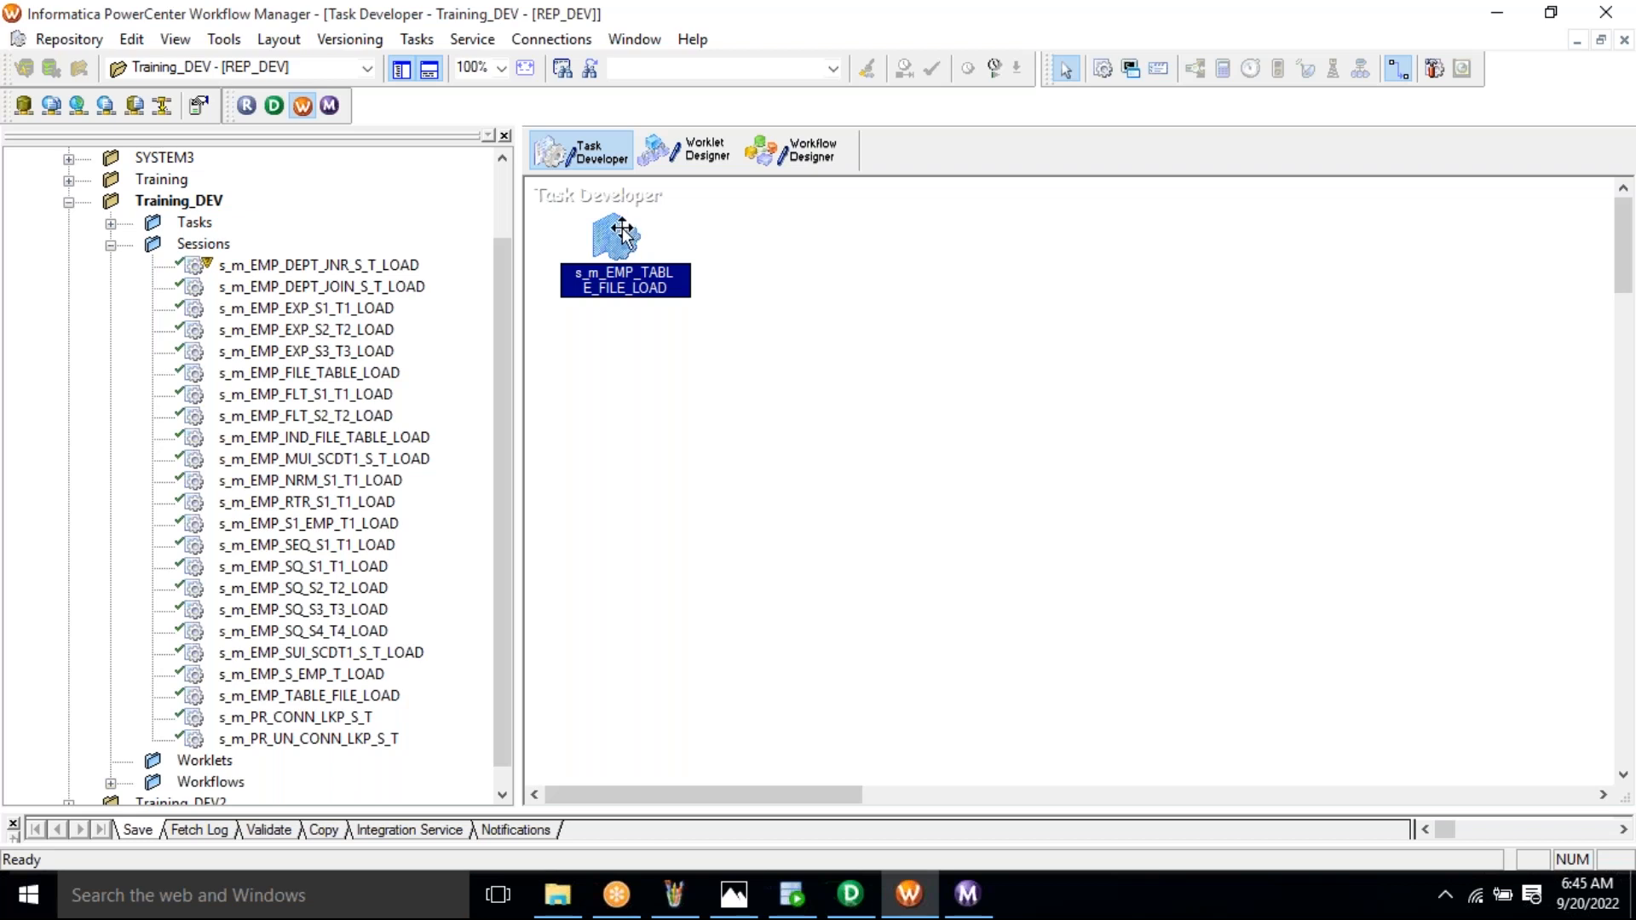
right_click(619, 241)
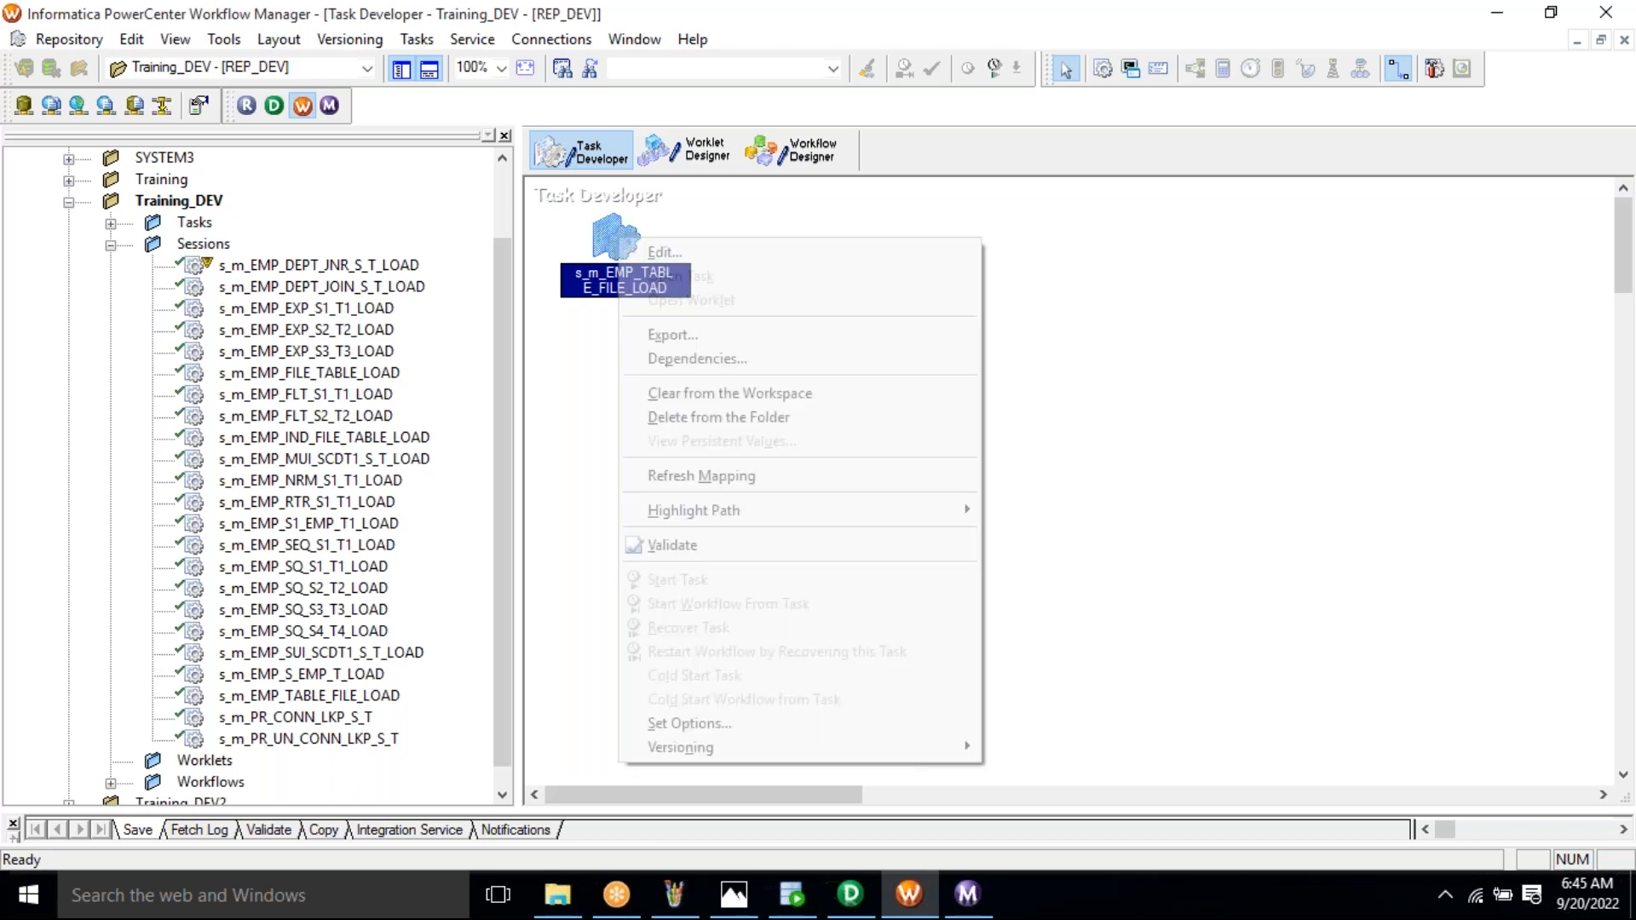
left_click(664, 252)
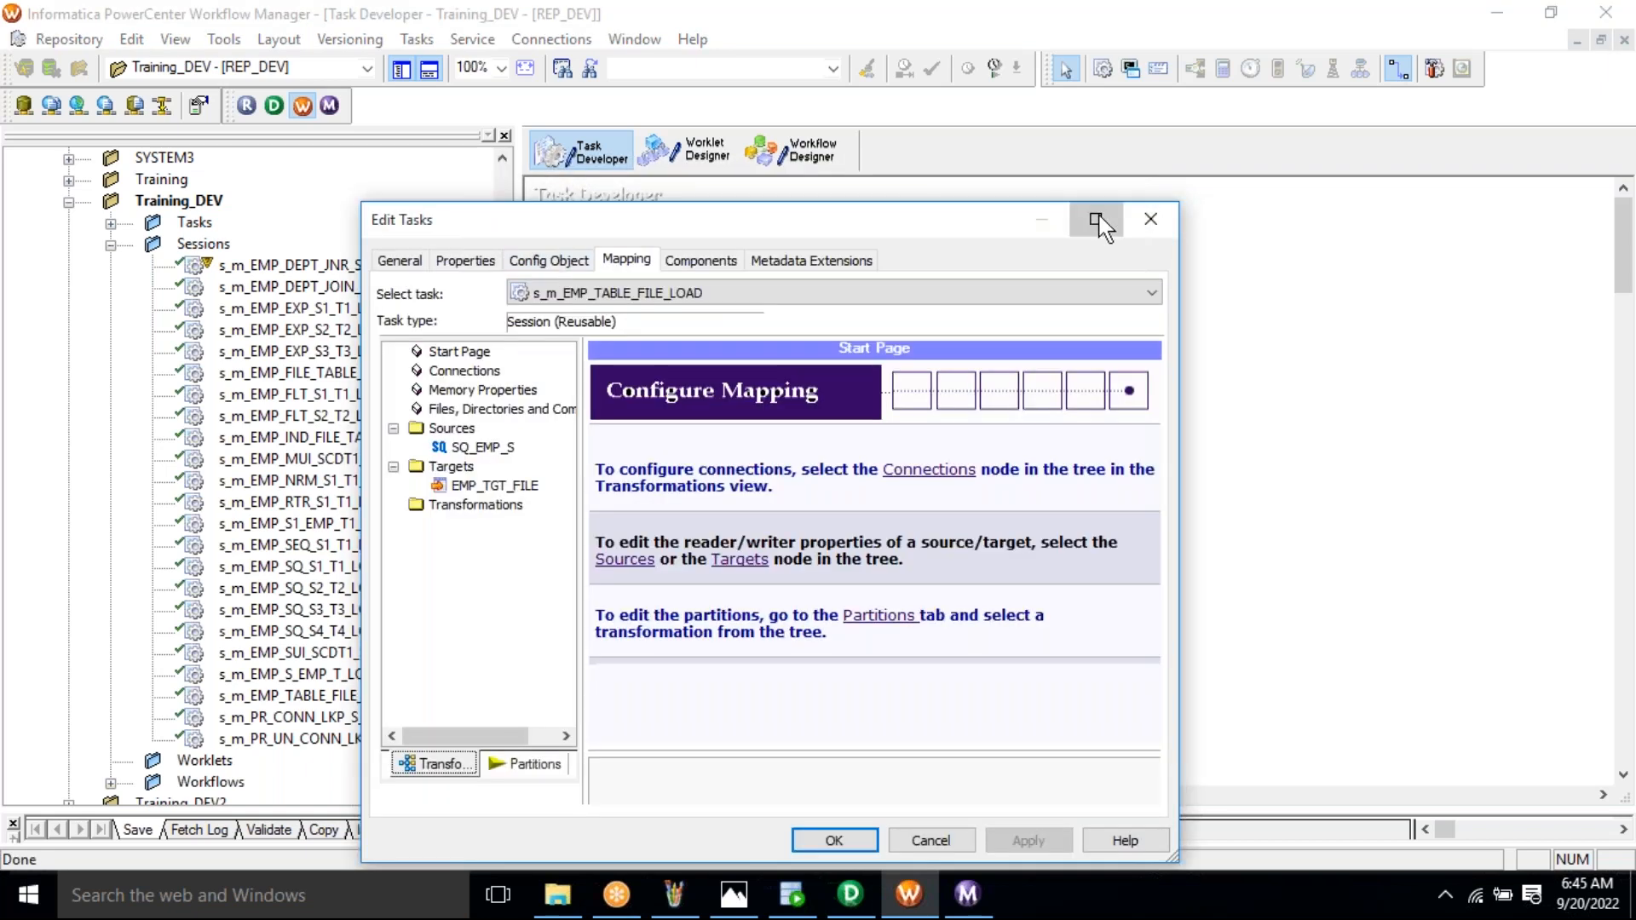
left_click(1096, 222)
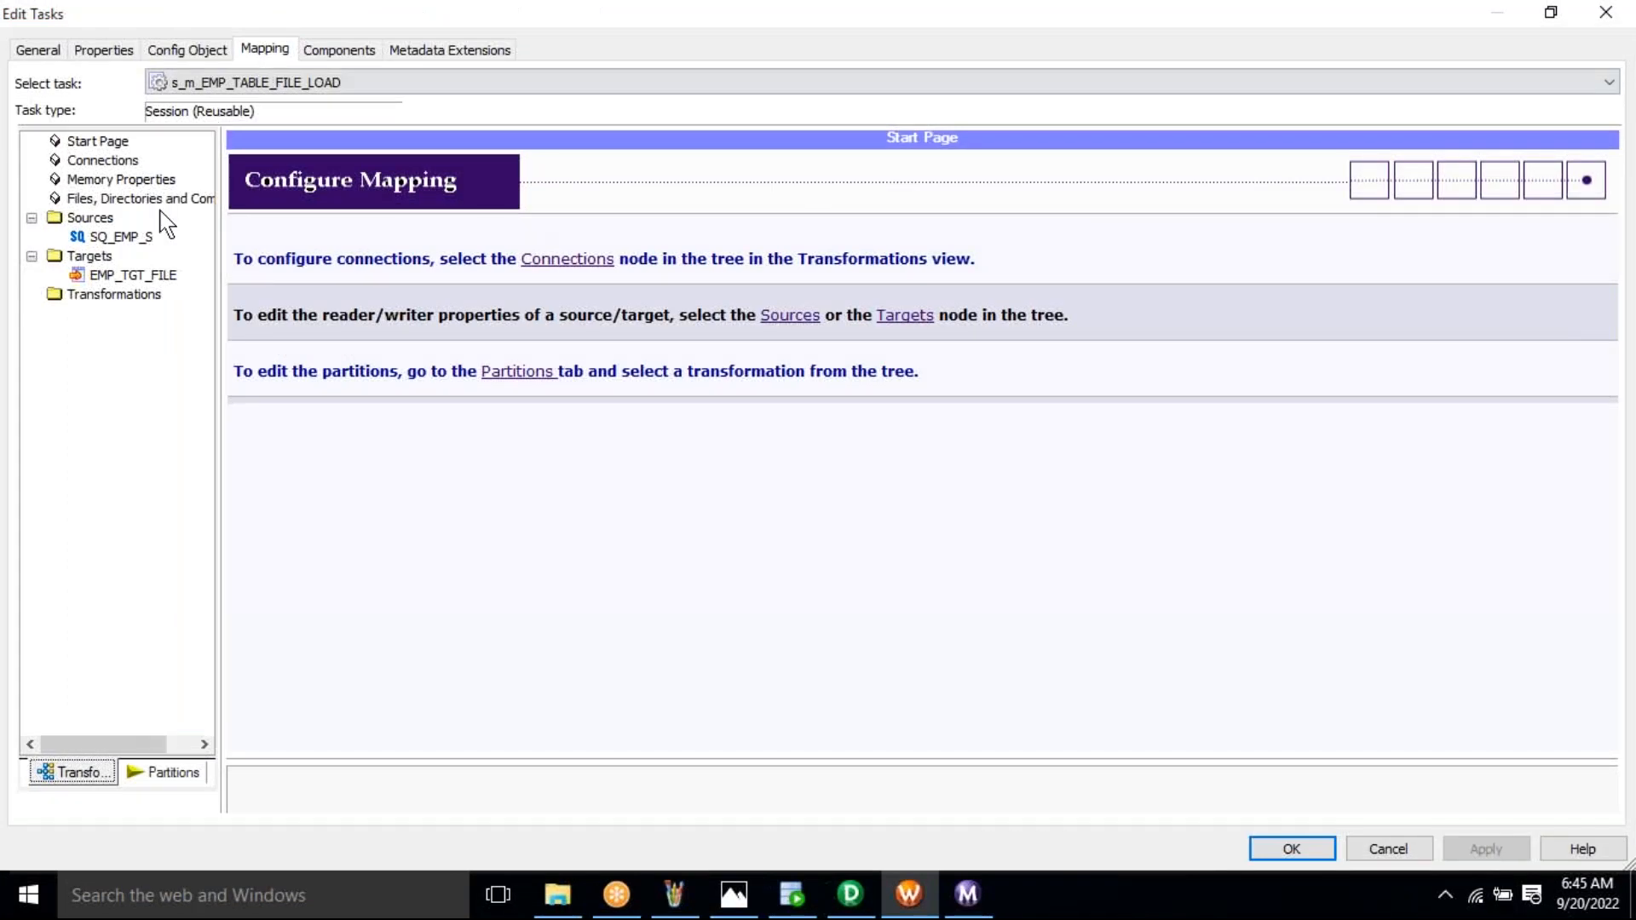
left_click(132, 275)
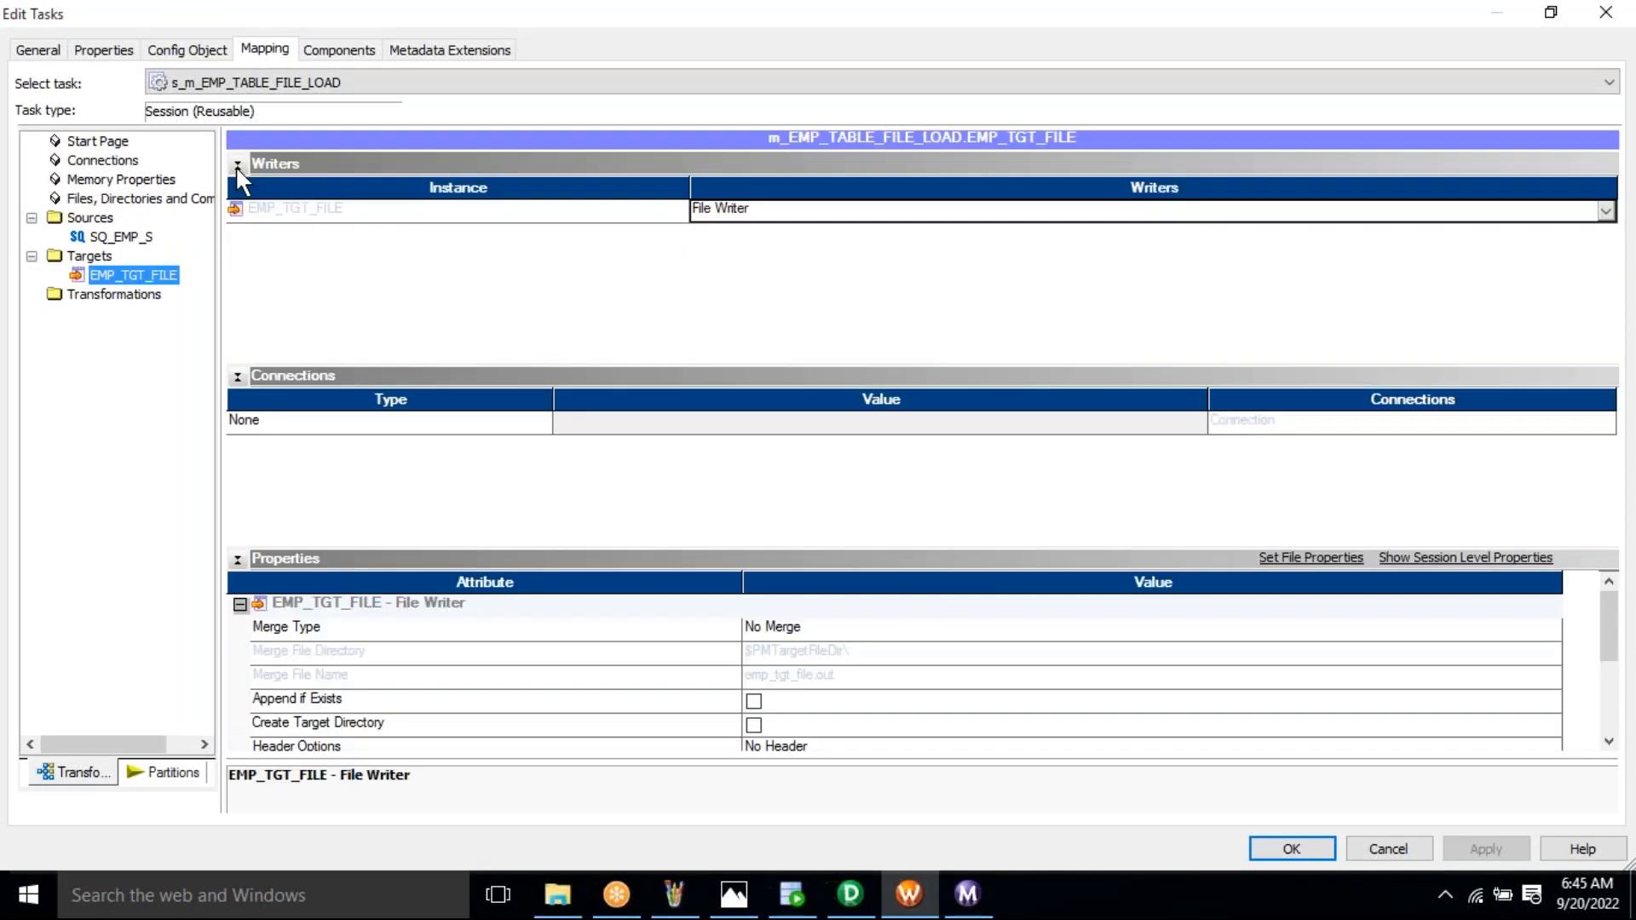
left_click(236, 164)
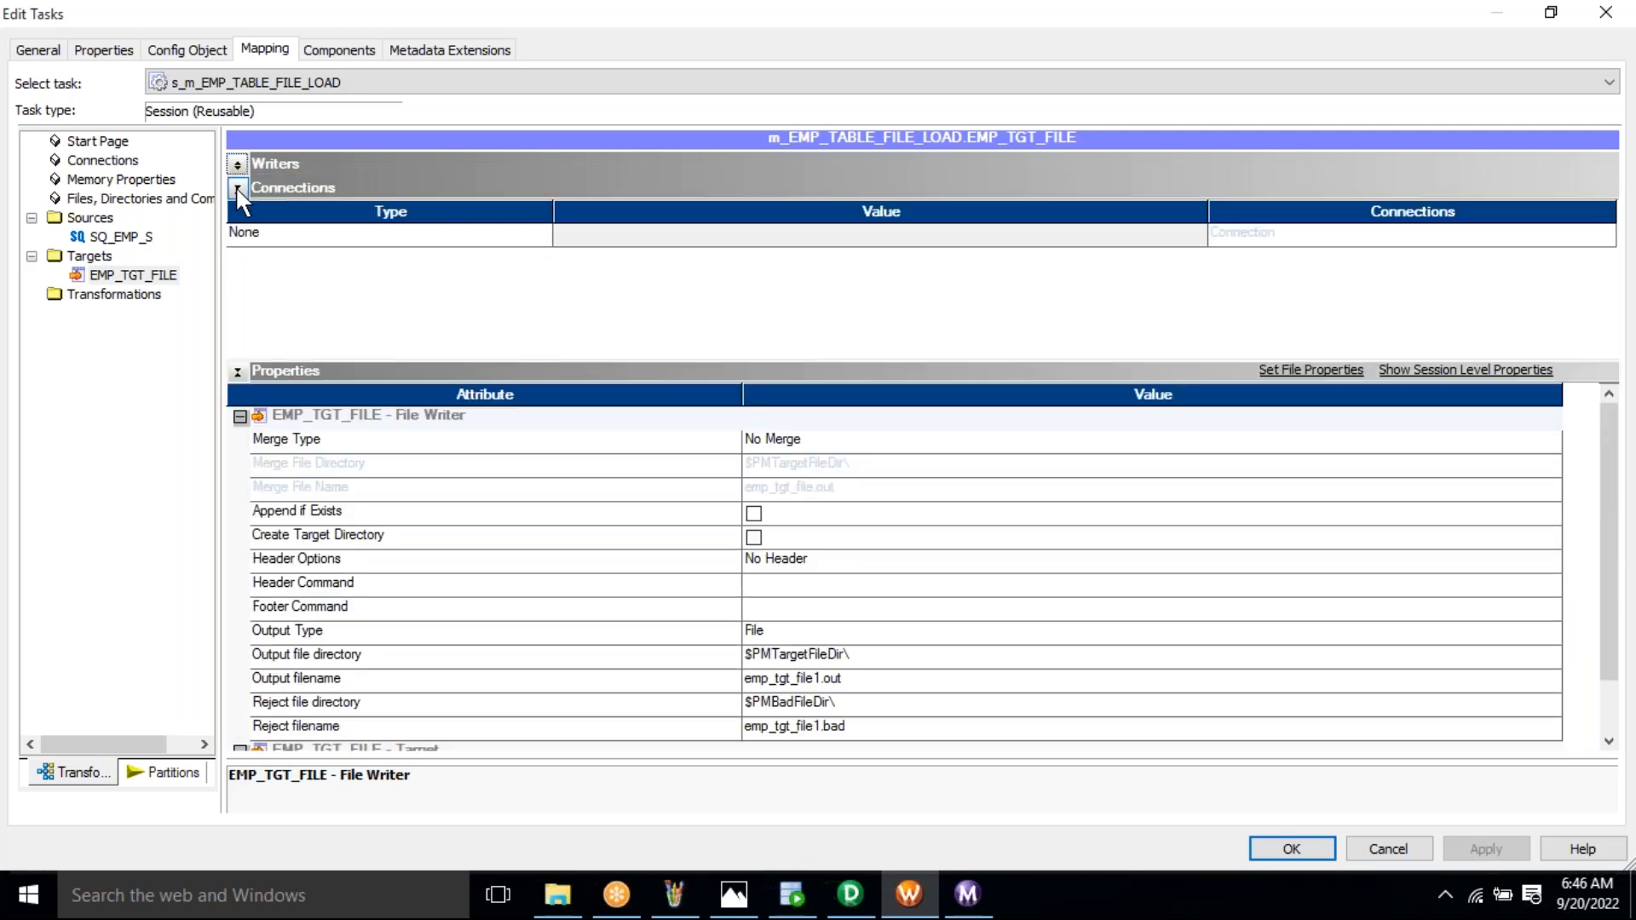
left_click(236, 188)
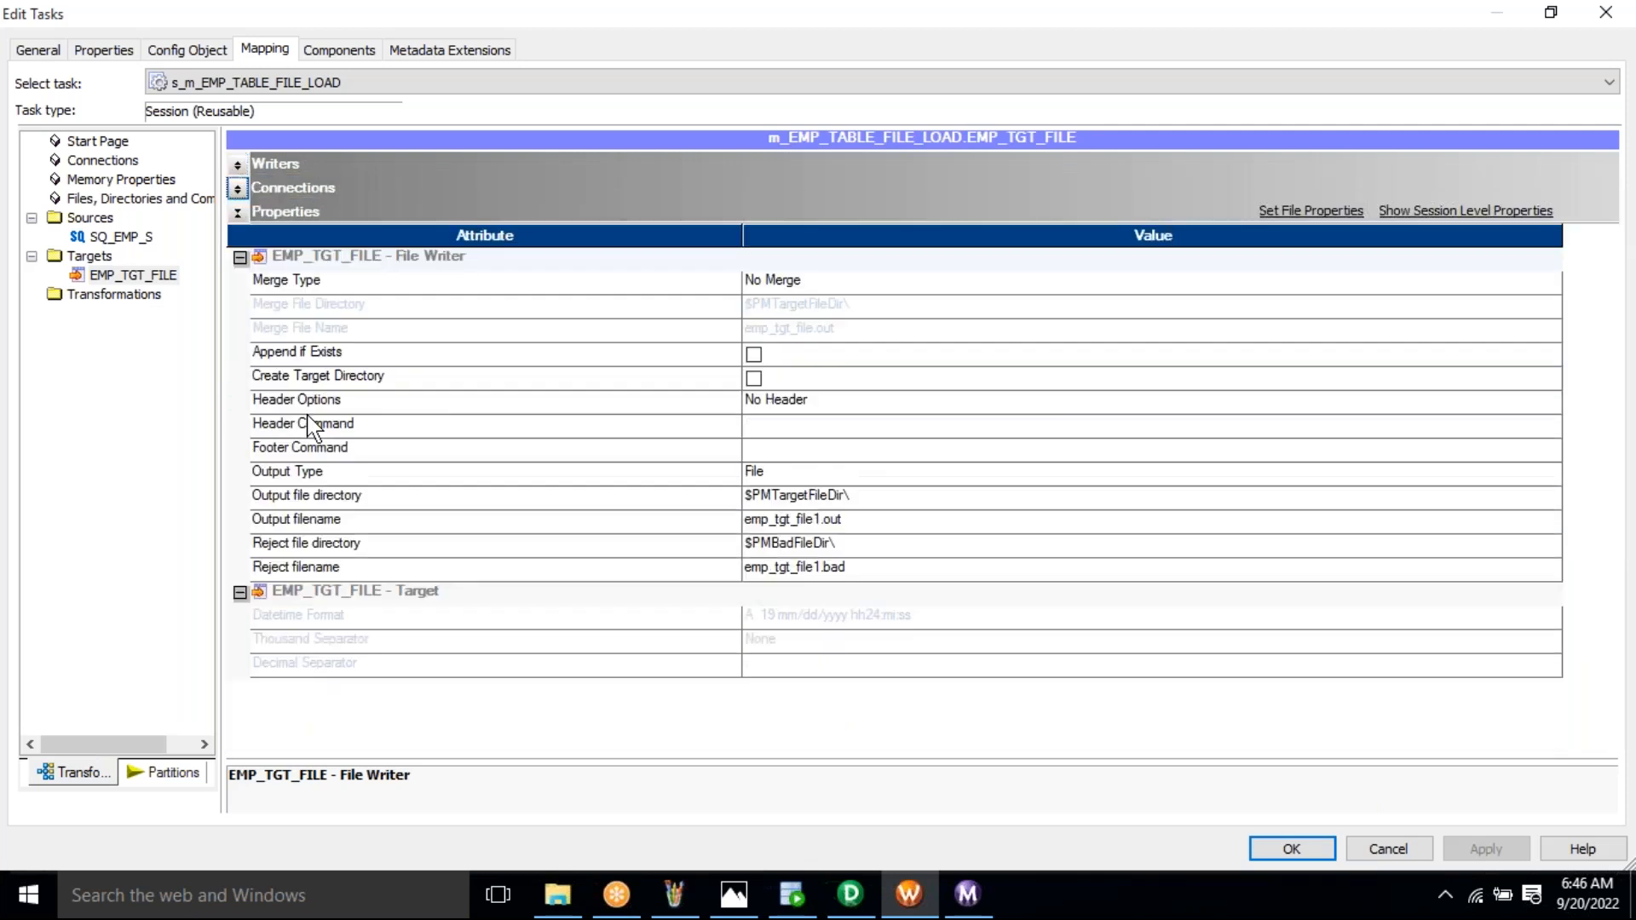
left_click(398, 501)
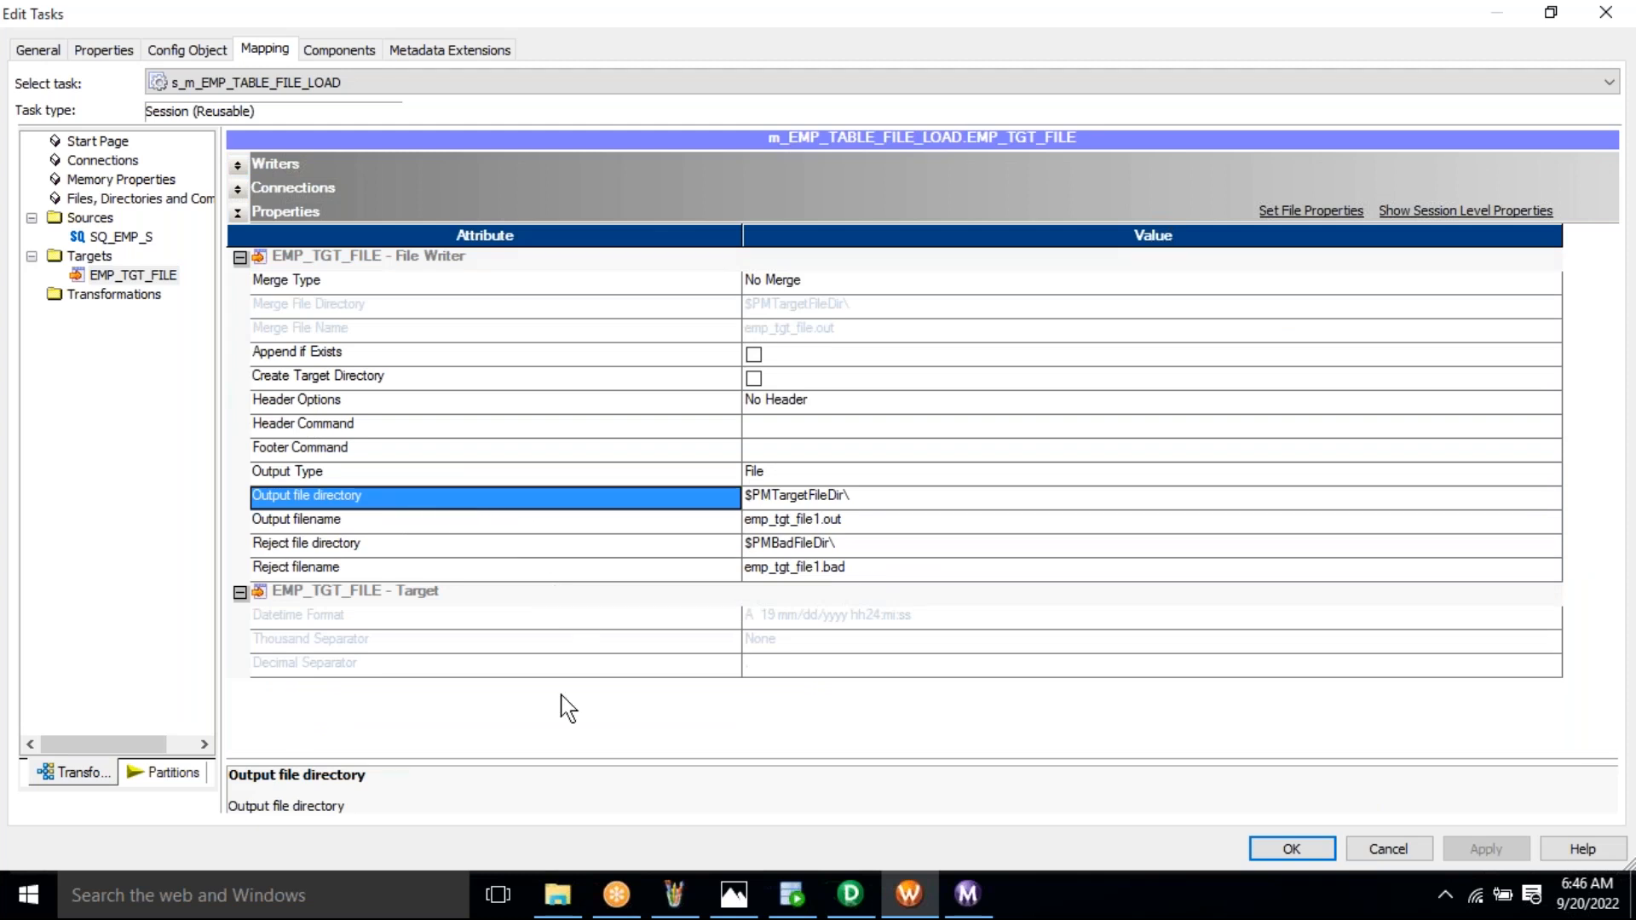
Switch to File Explorer and copy the full path of the Tgt_Files folder
left_click(566, 914)
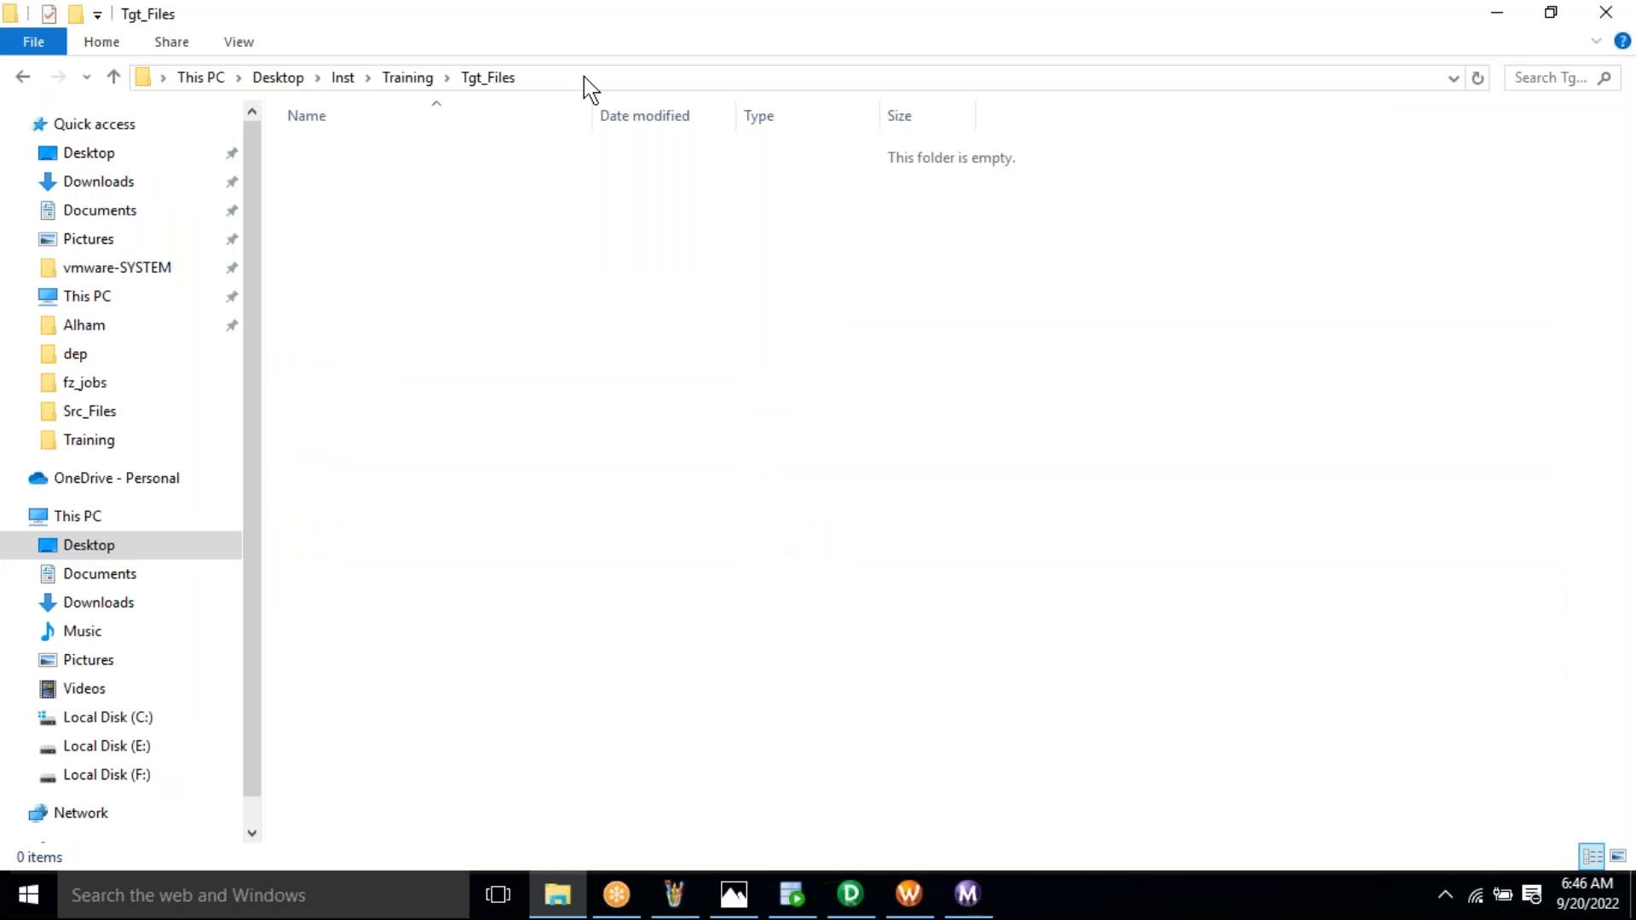
left_click(584, 79)
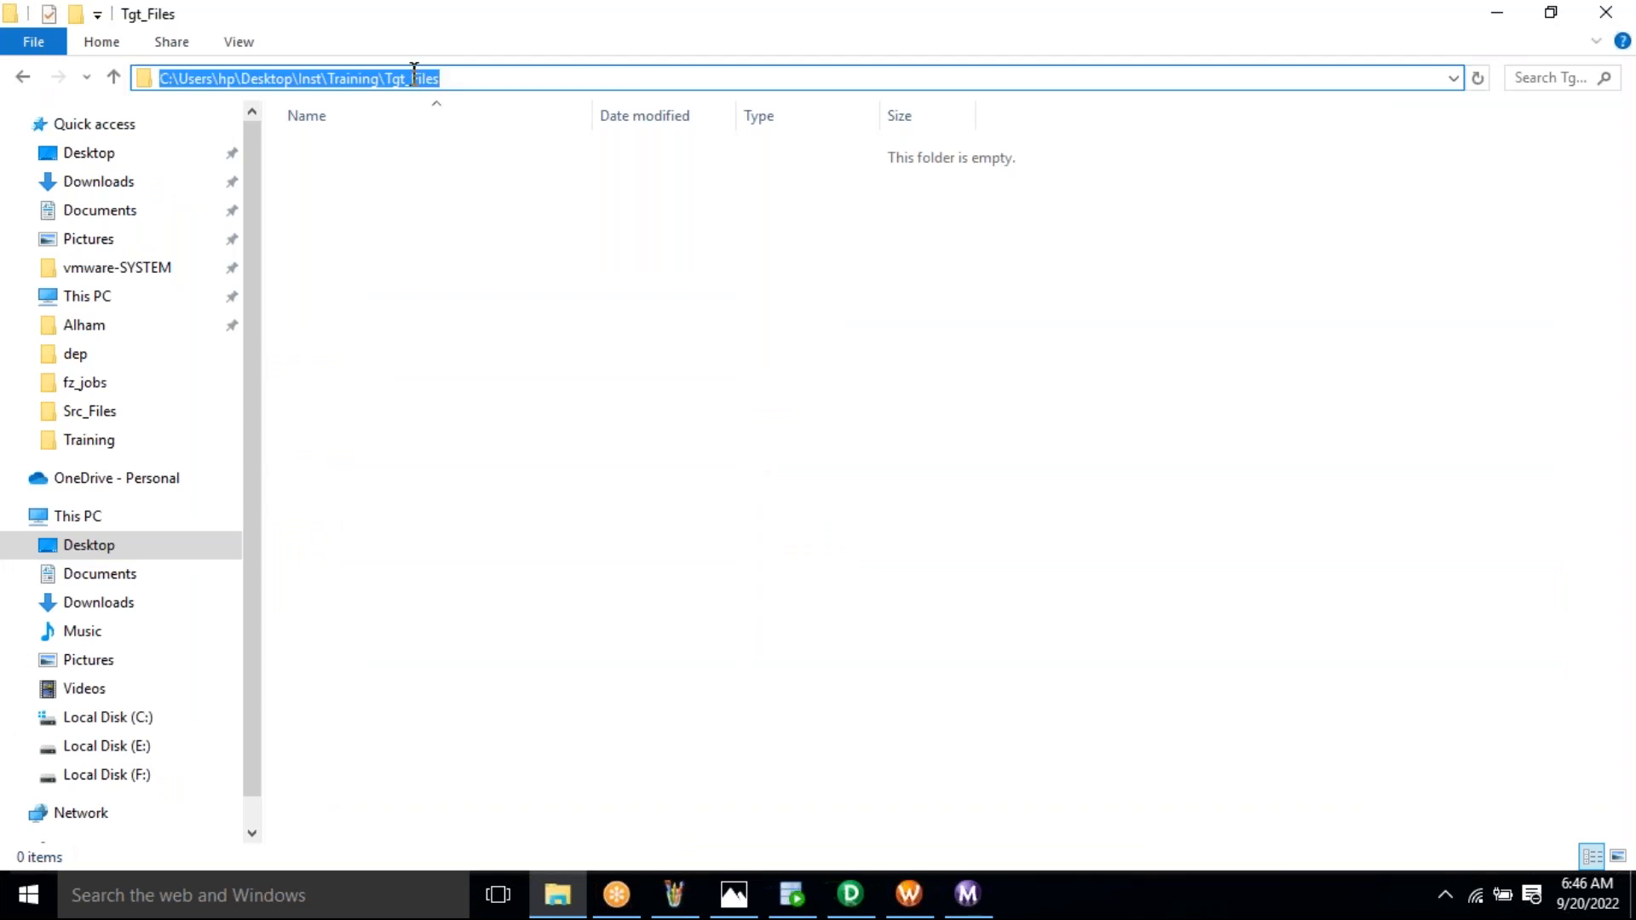
right_click(495, 75)
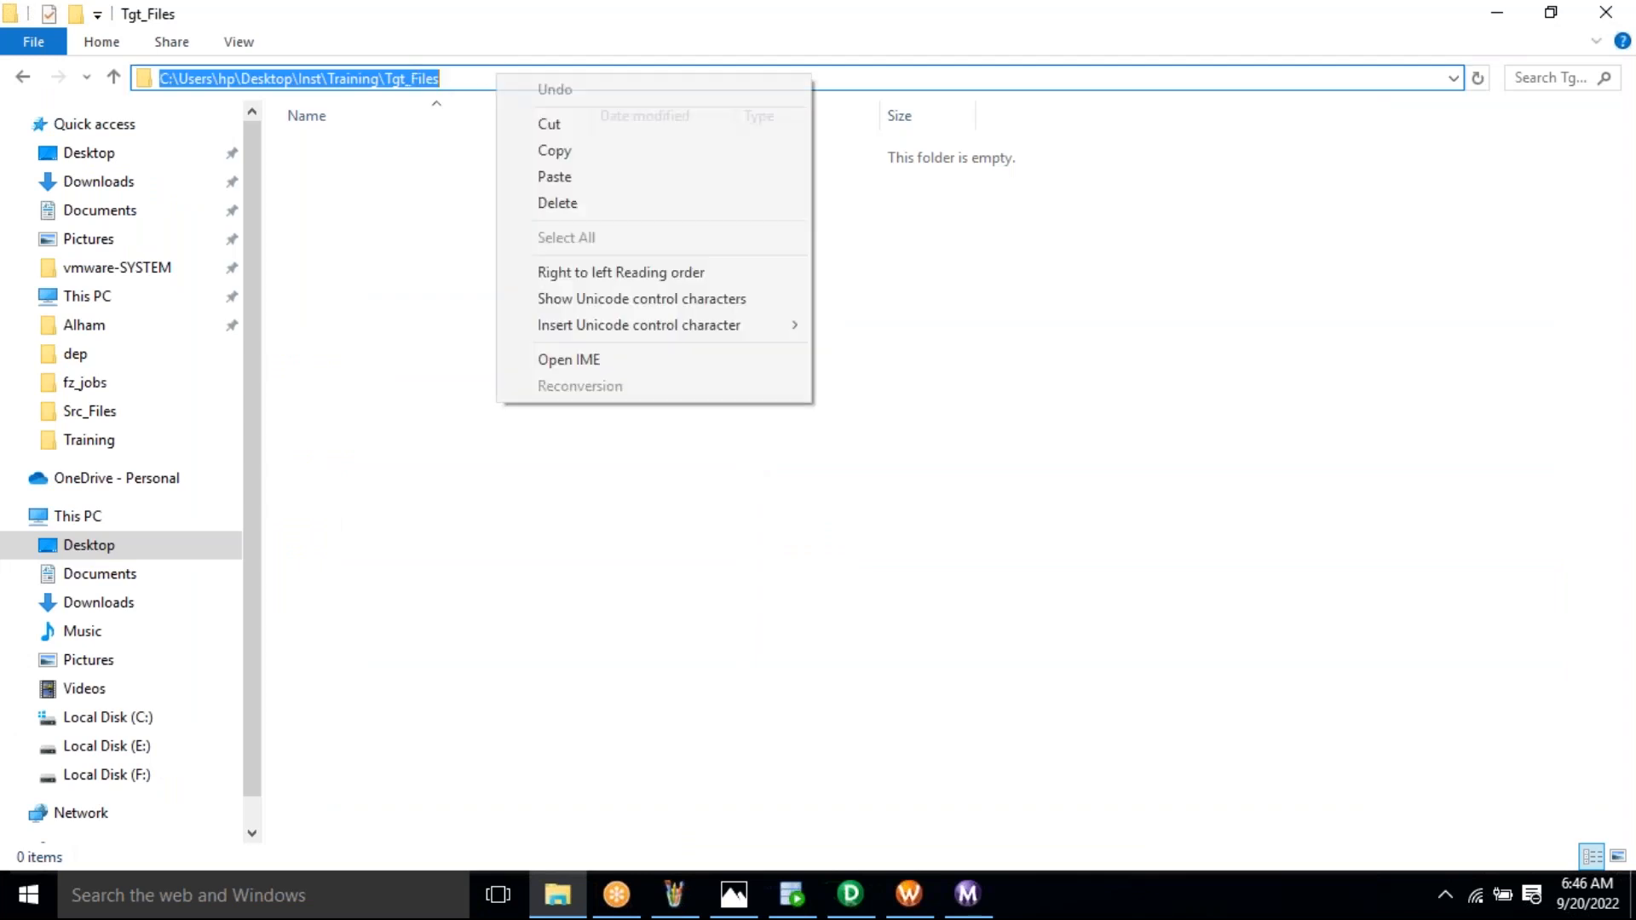
left_click(601, 152)
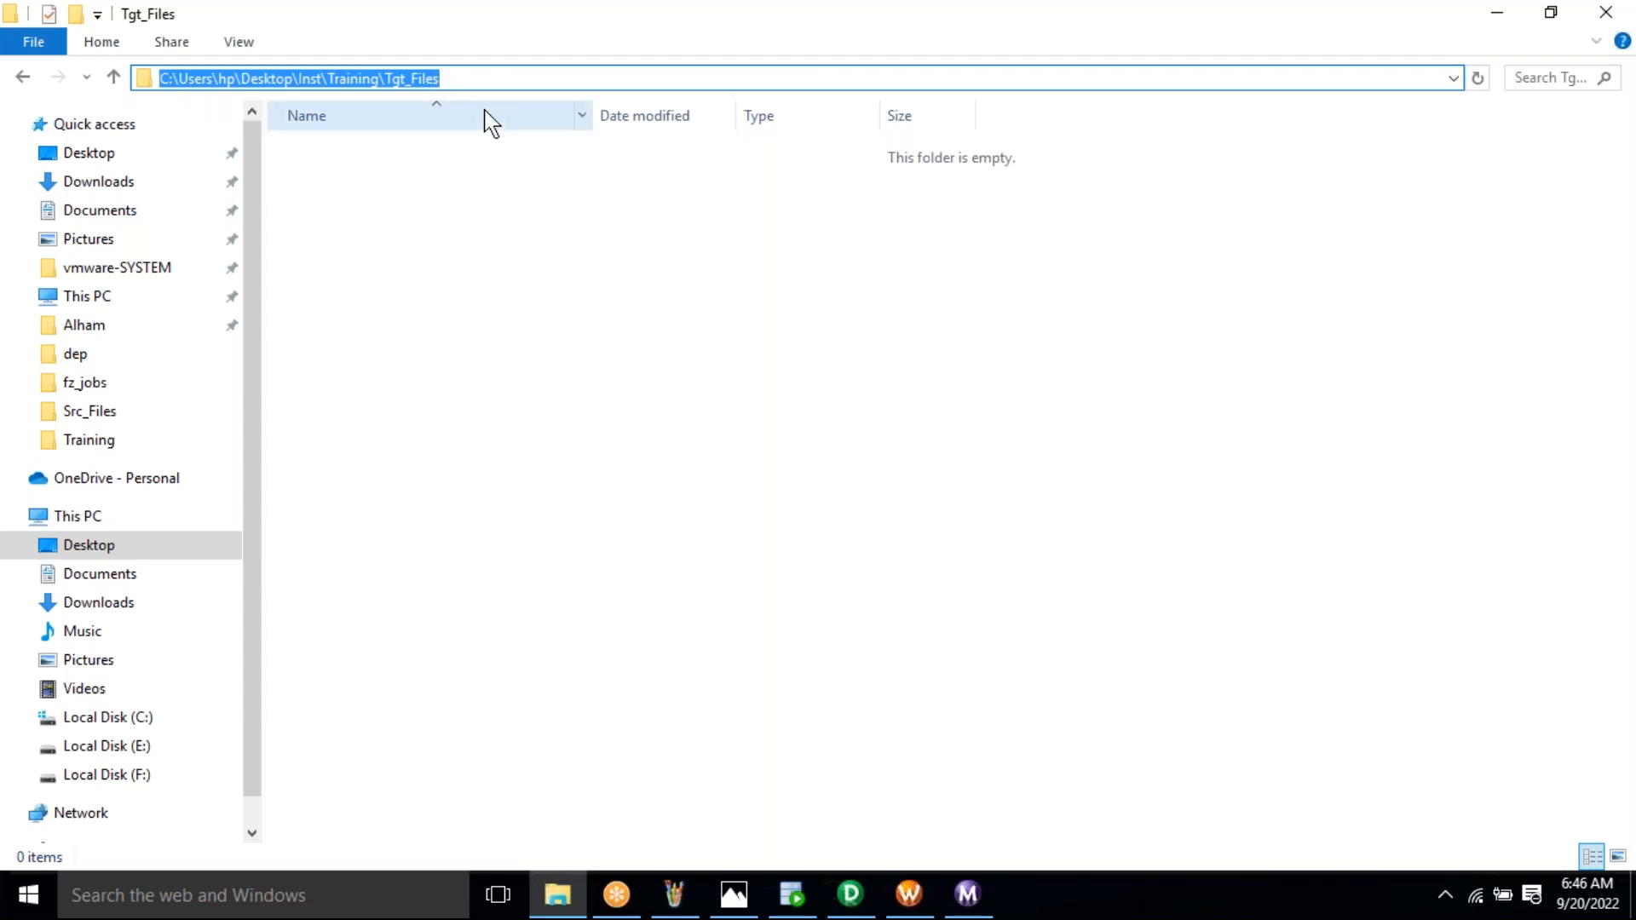
right_click(458, 79)
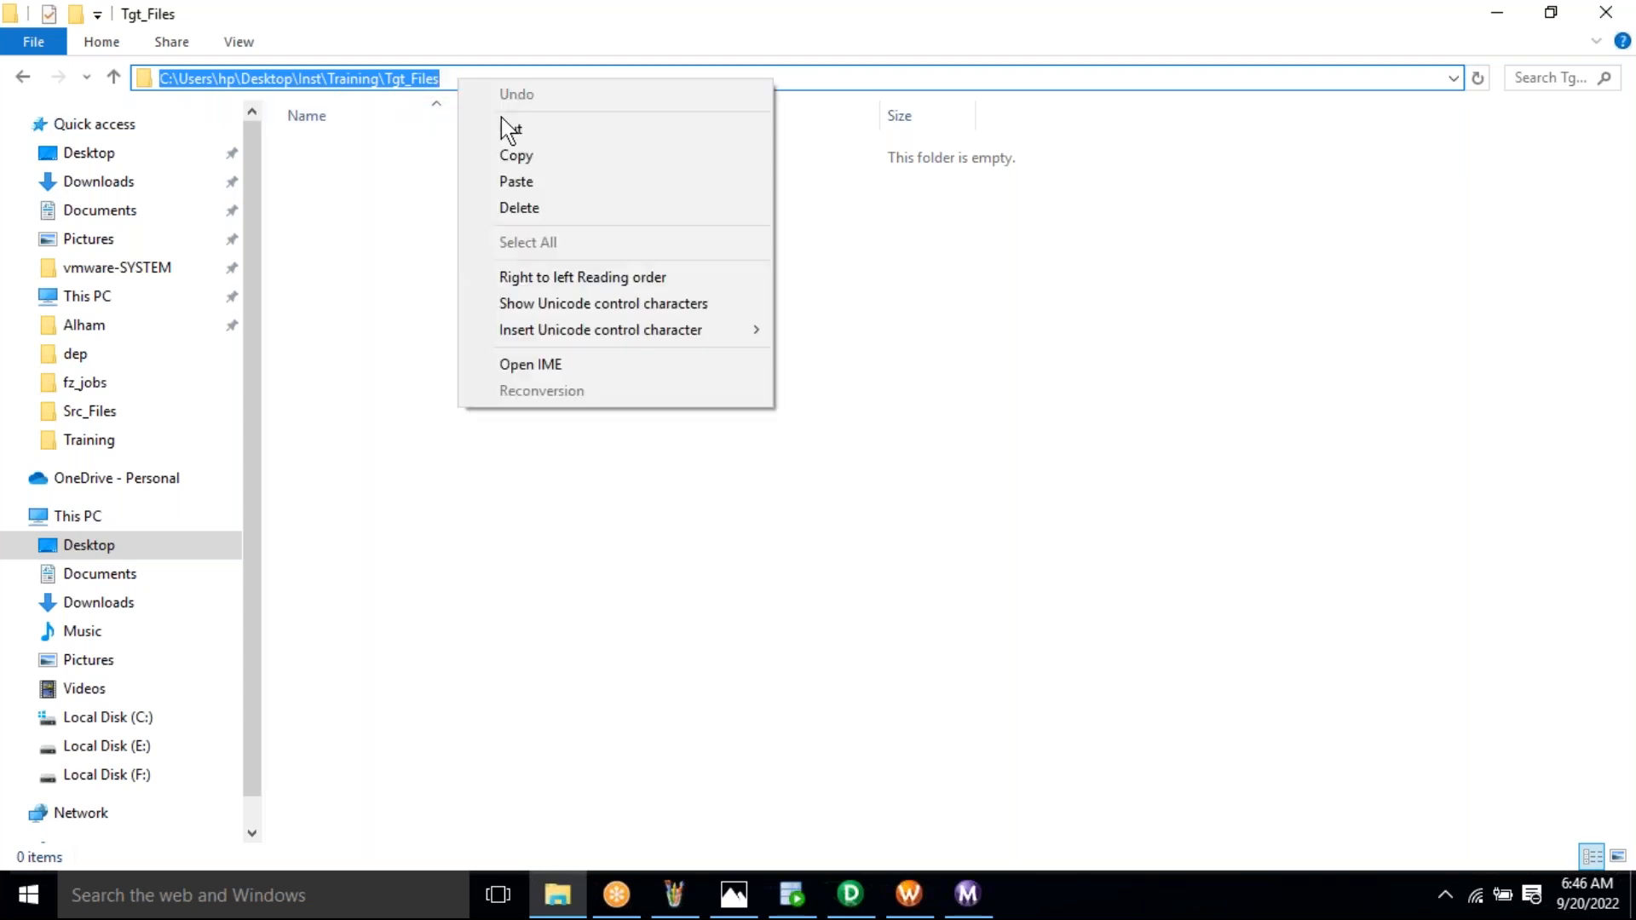
left_click(554, 157)
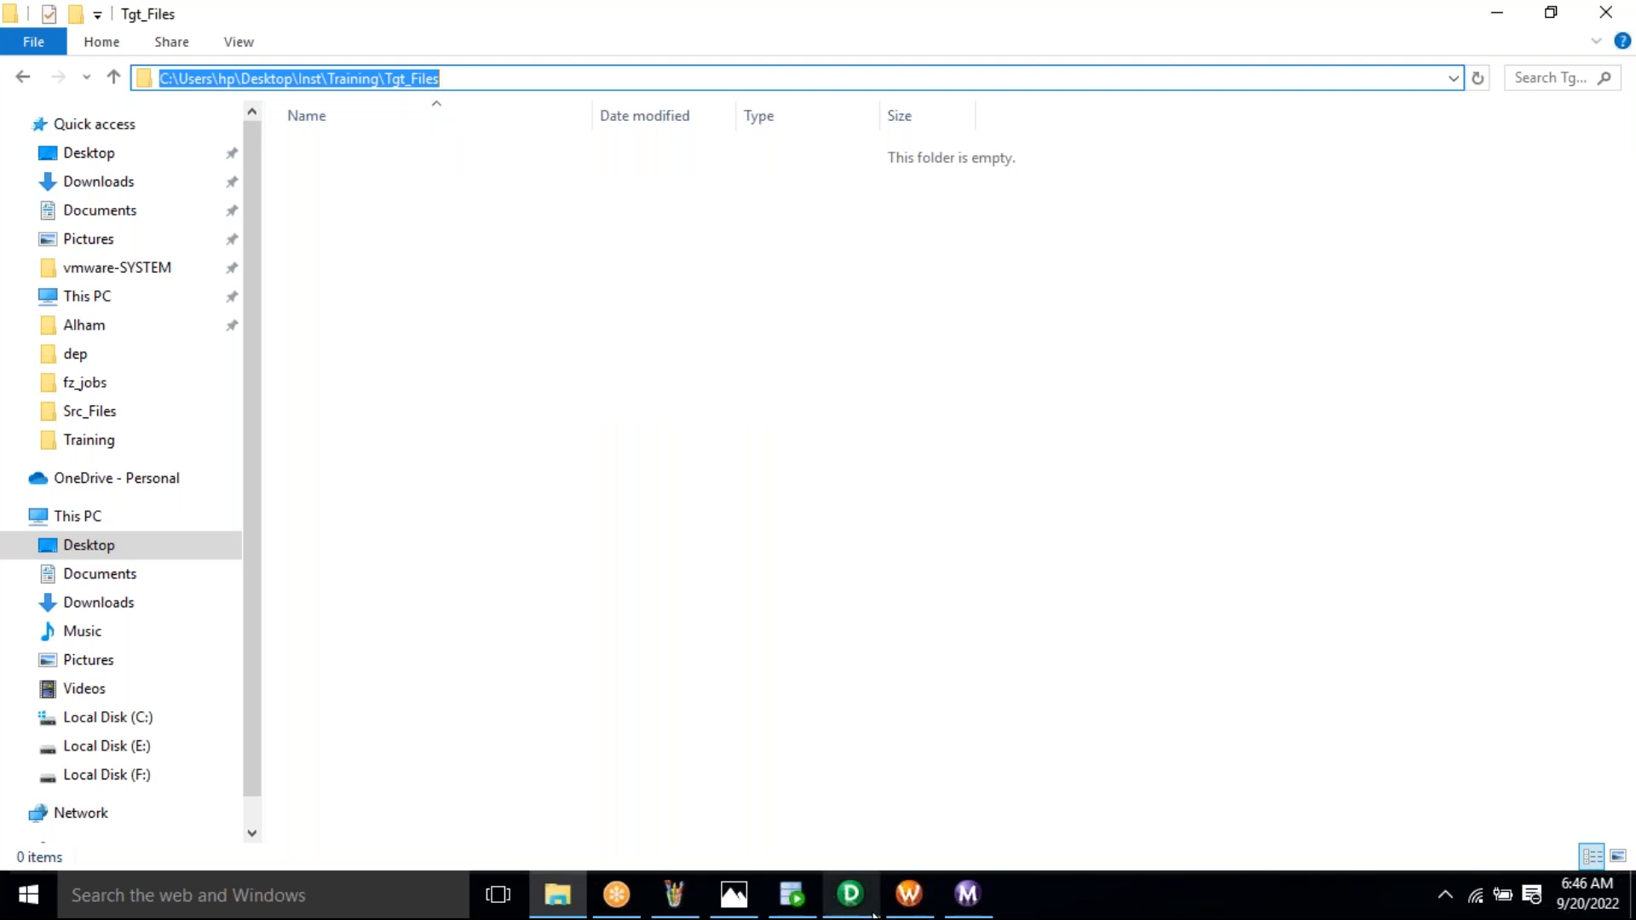
Back in Workflow Manager, set the EMP_TGT_FILE output file directory to C:\Users\hp\Desktop\Inst\Training\Tgt_Files
left_click(907, 903)
left_click(893, 503)
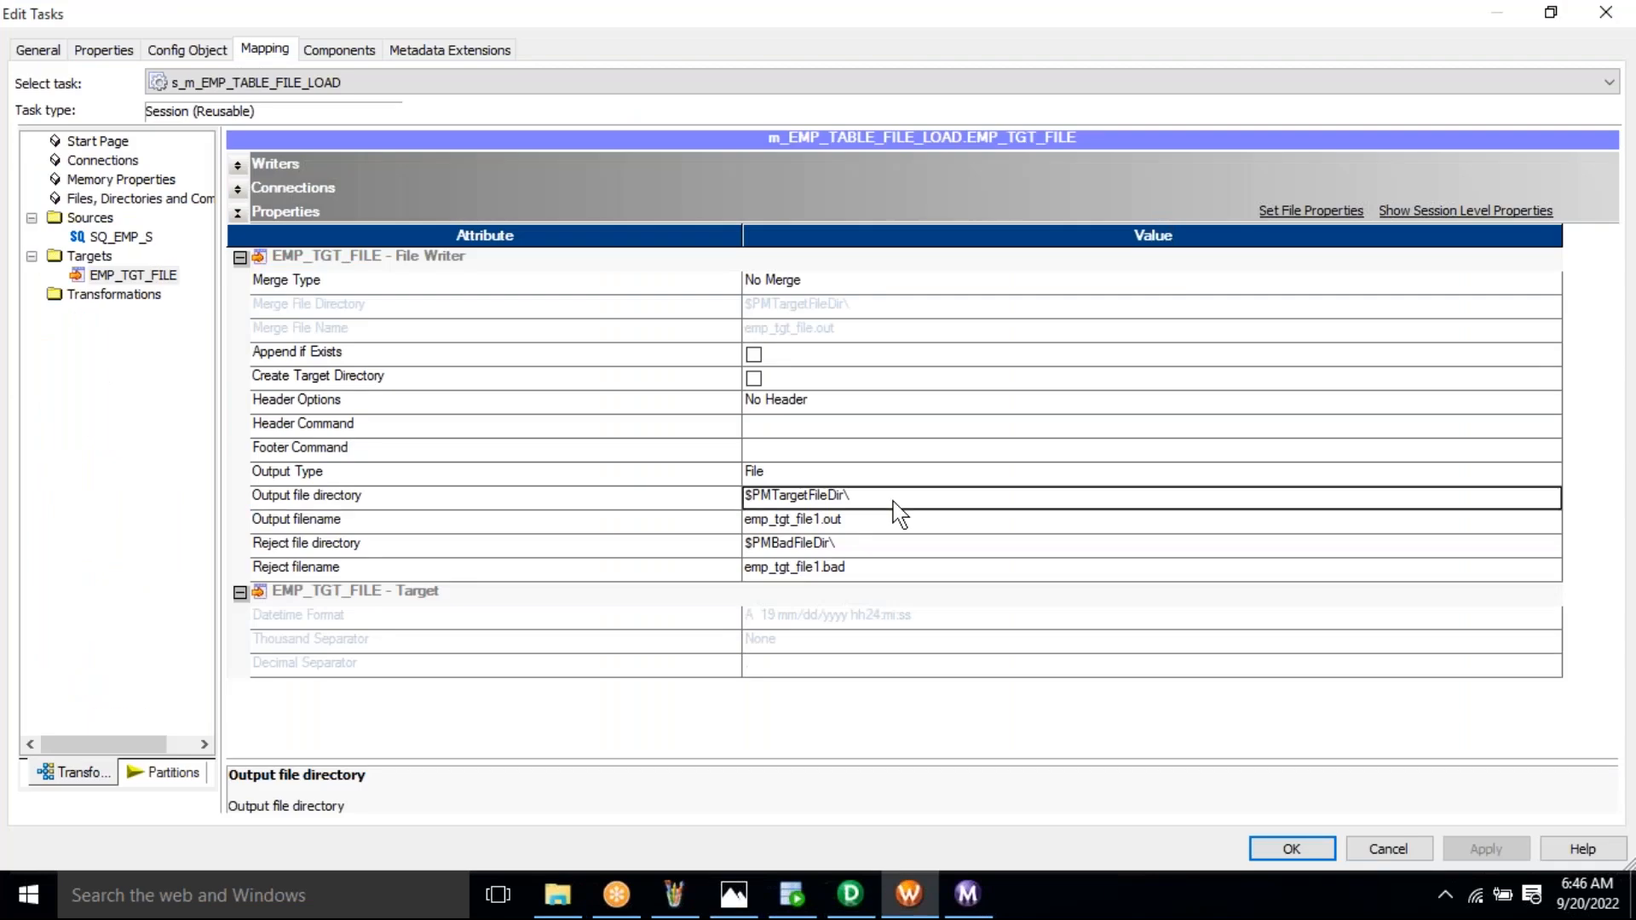
key("BackSpace")
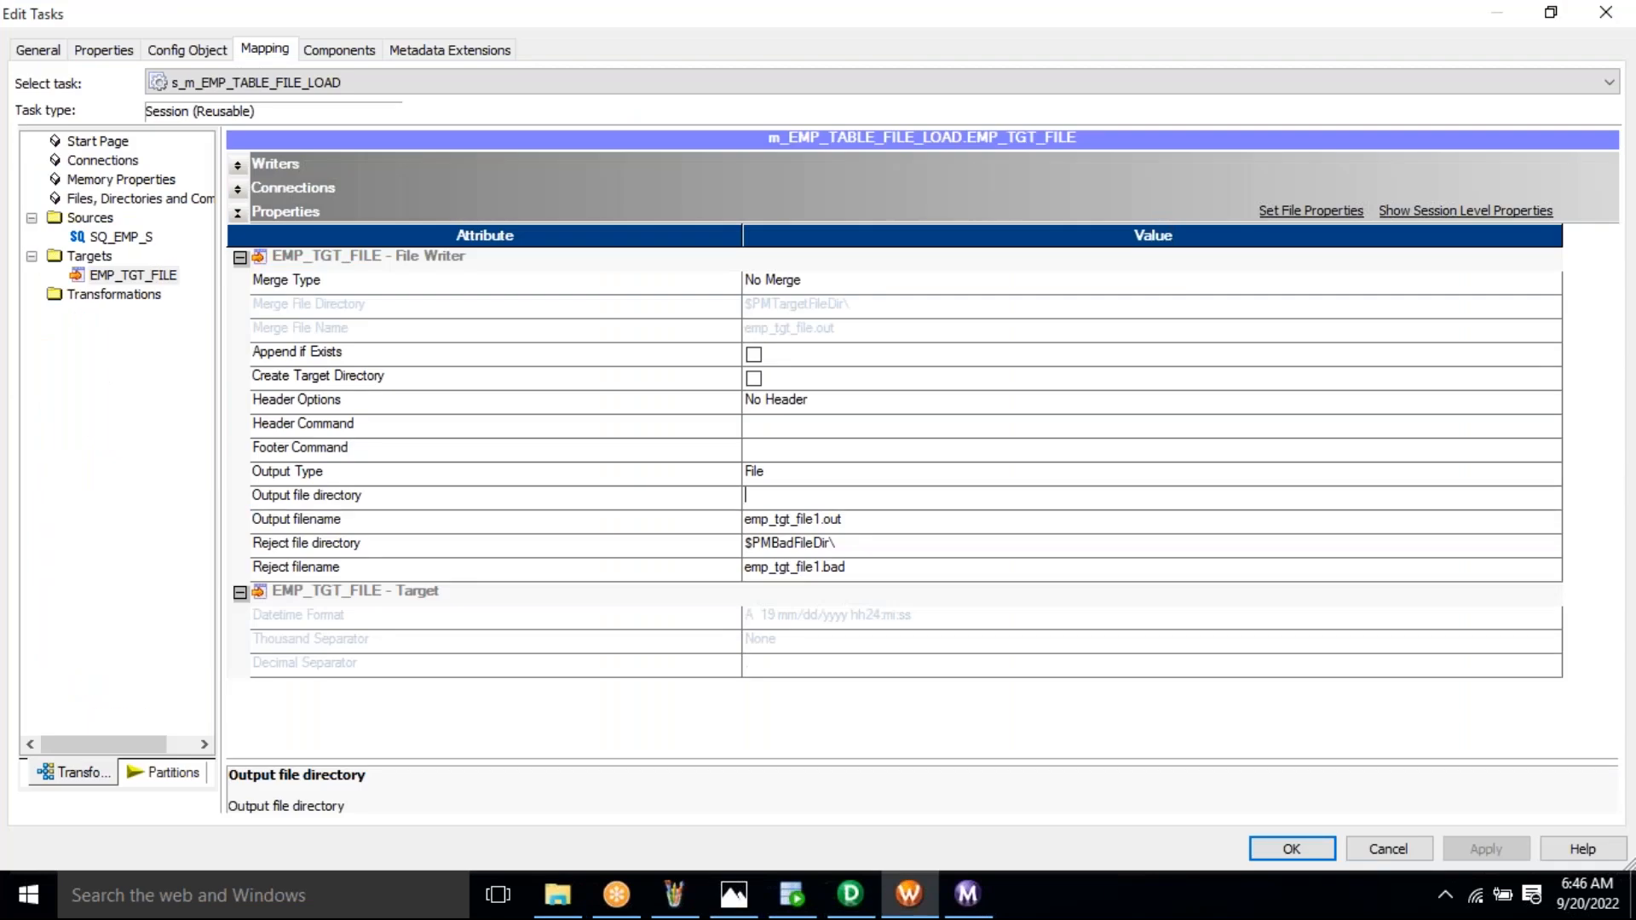
key("ctrl+v")
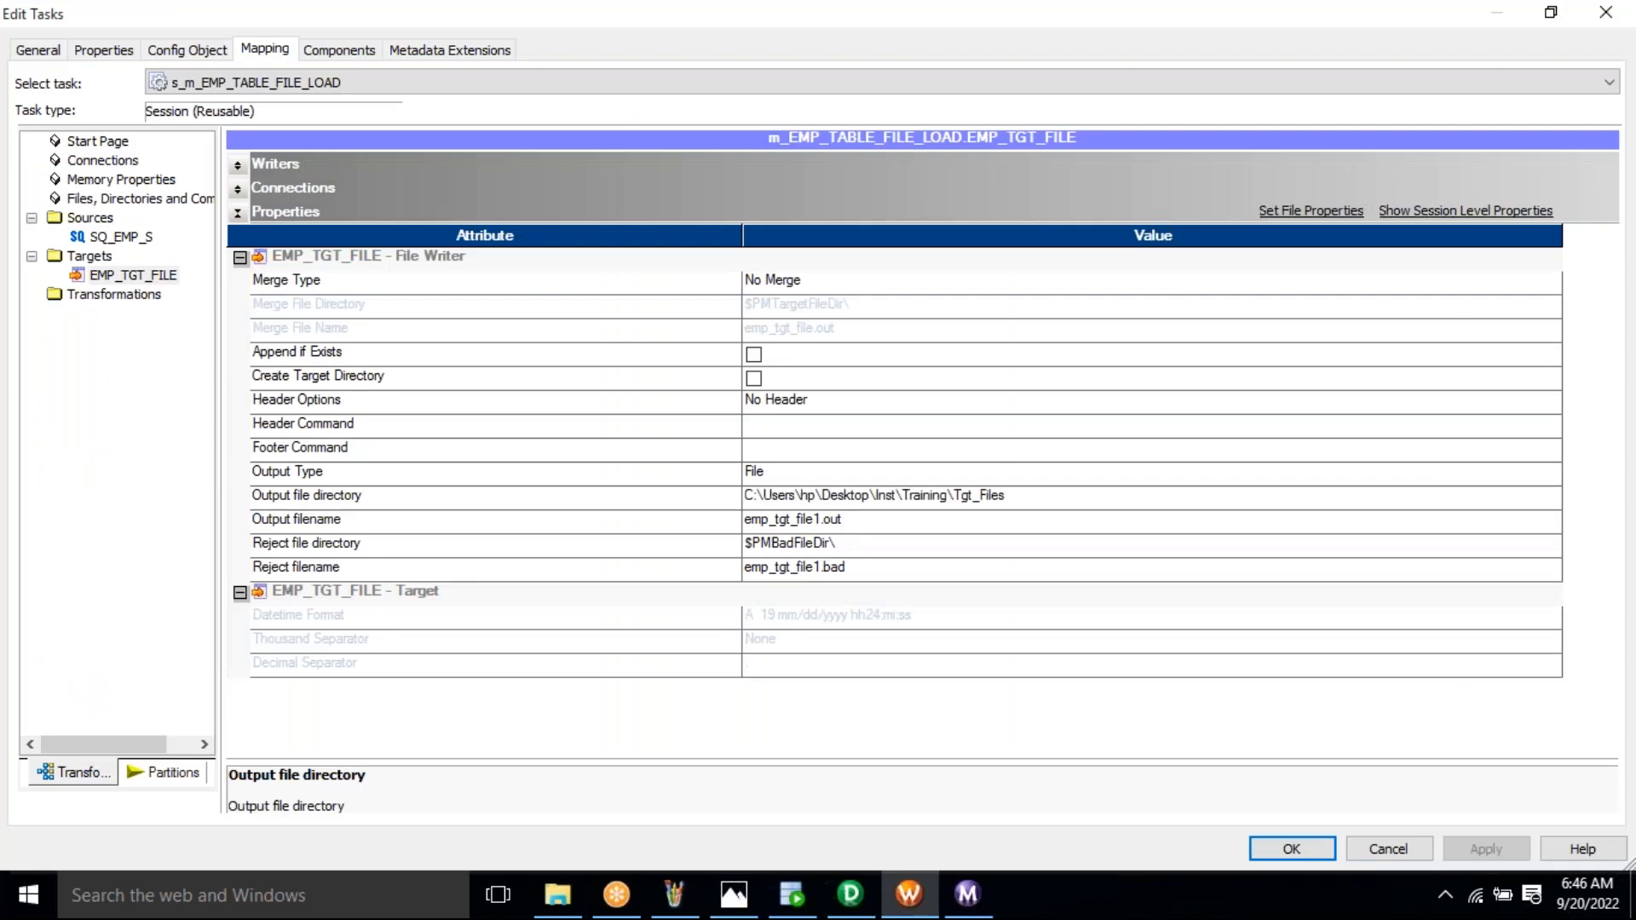
left_click(713, 505)
left_click(1029, 501)
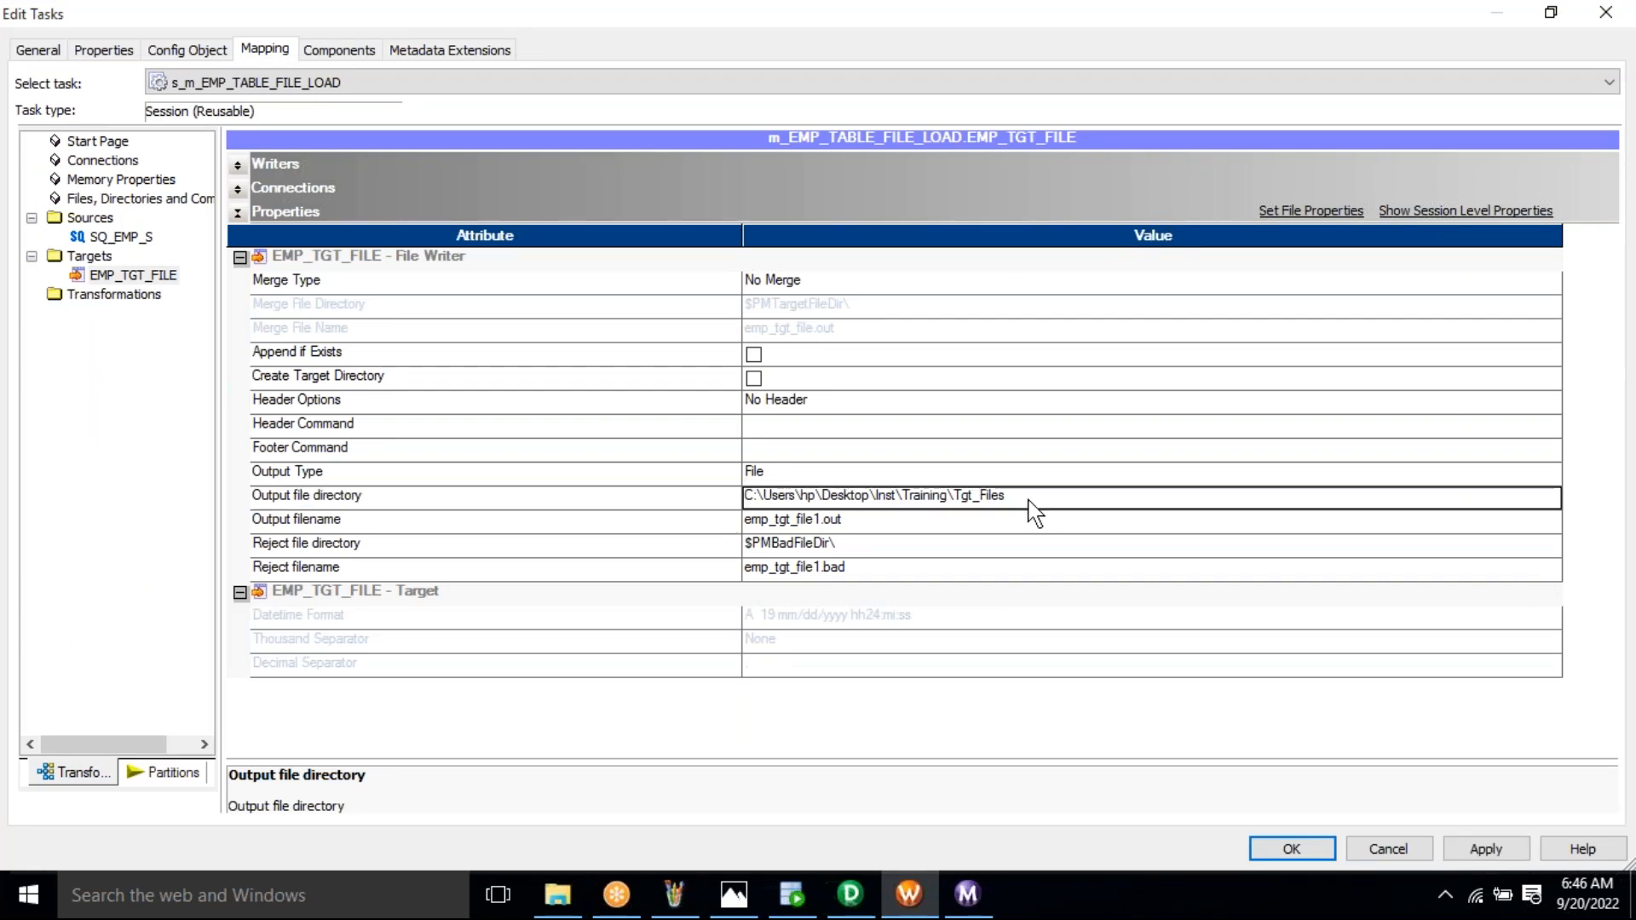
Set the EMP_TGT_FILE target's output filename to EMP_TGT_FILE.txt and apply the session changes
left_click(519, 522)
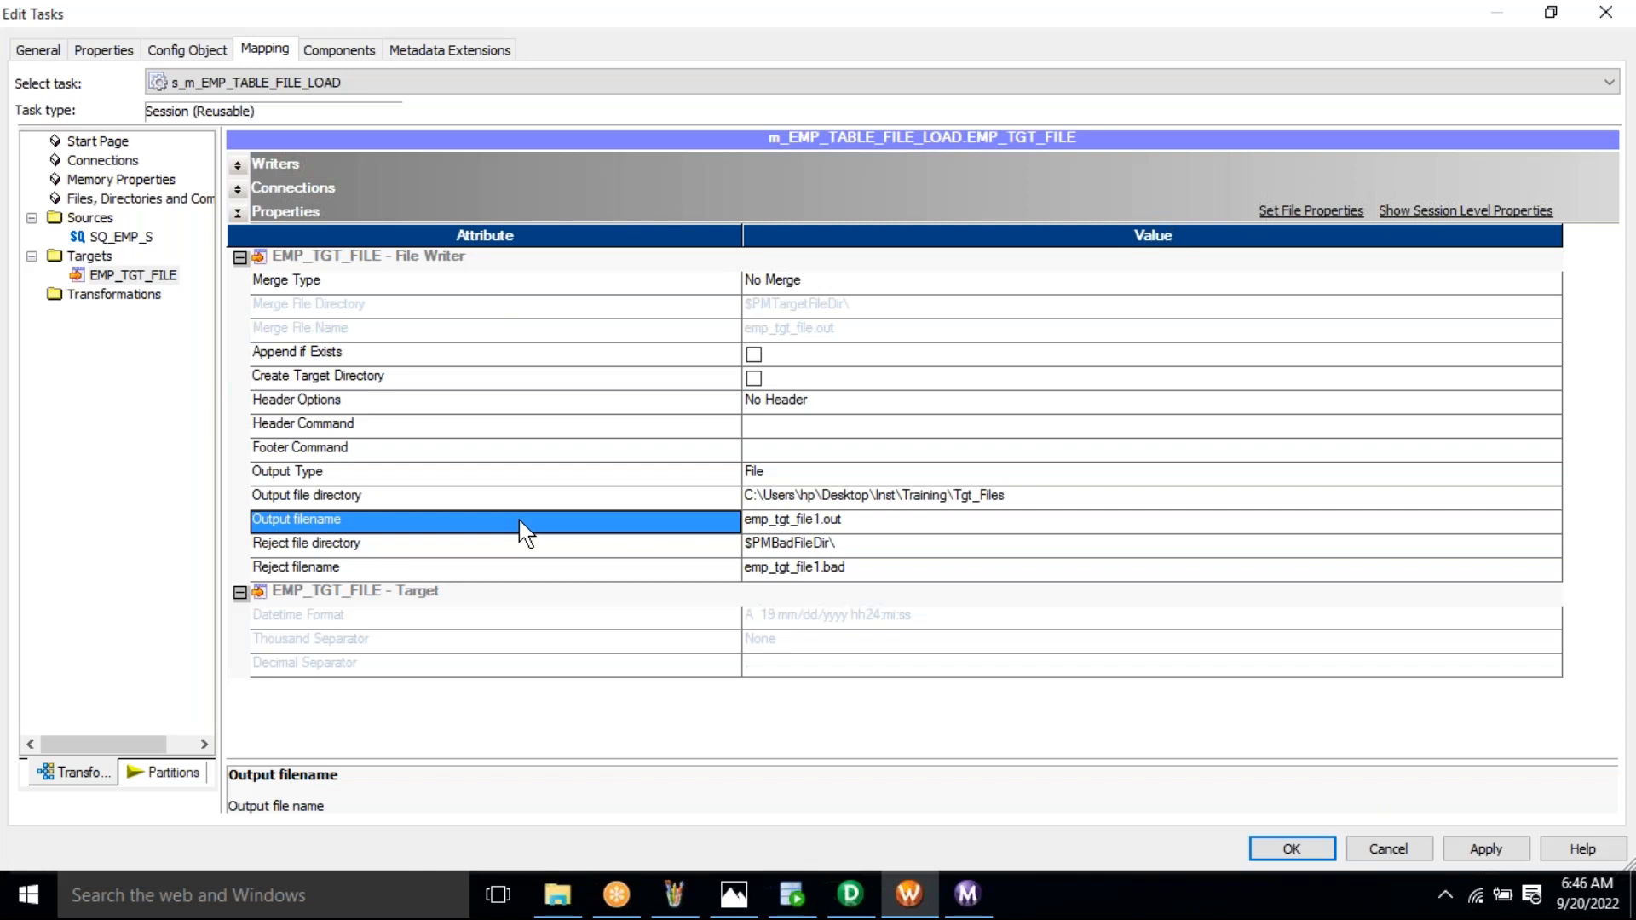
left_click(870, 525)
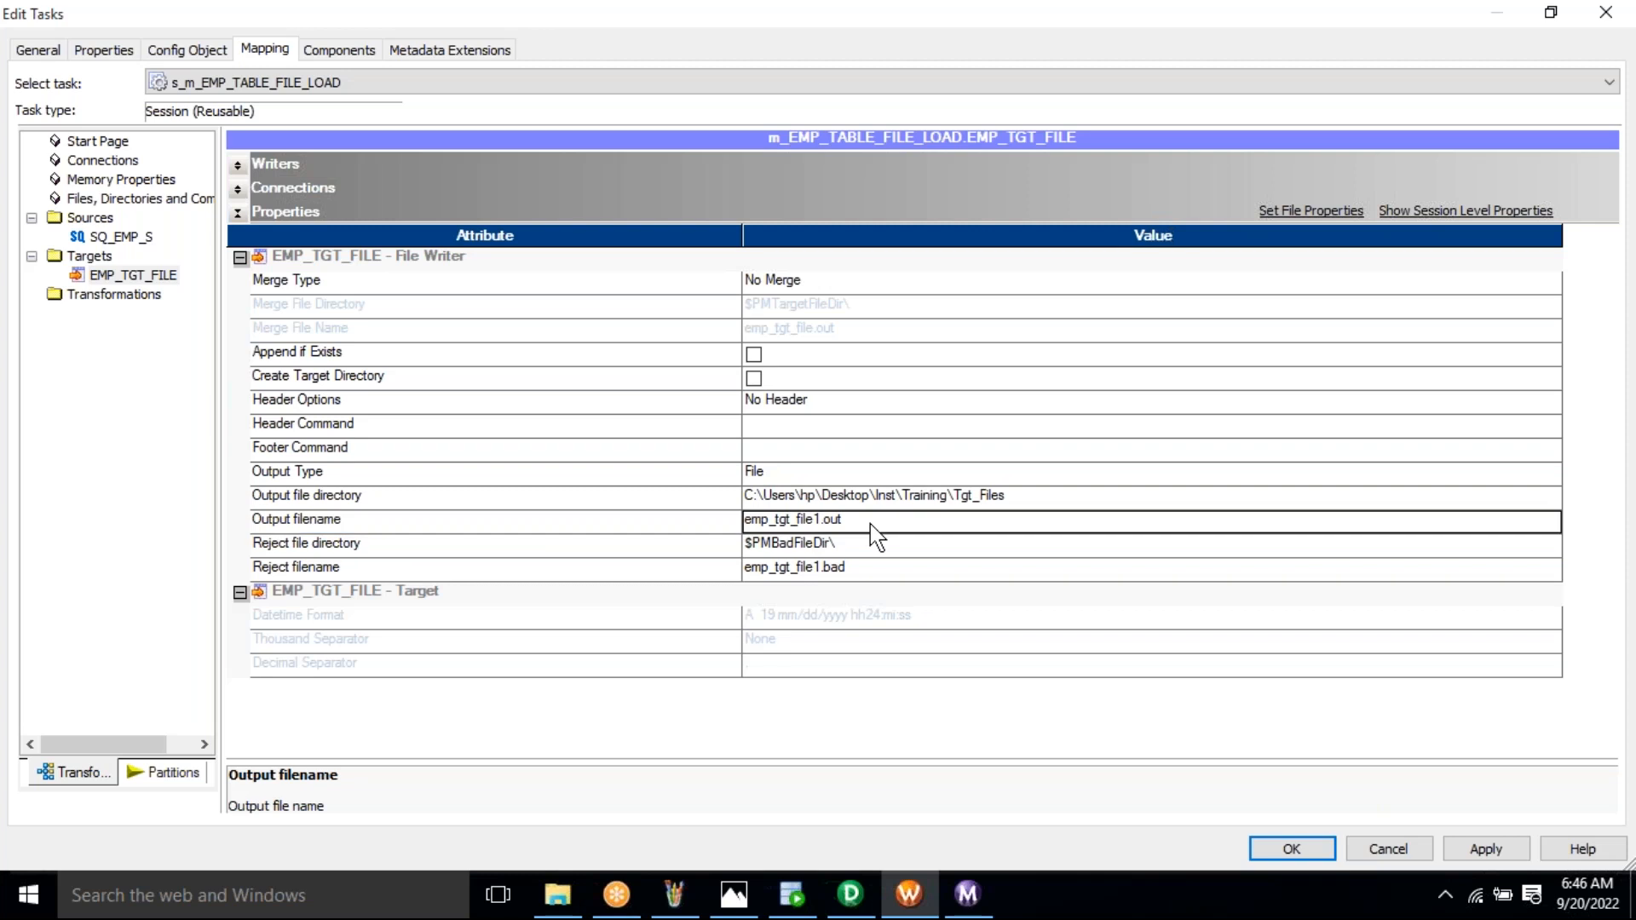
key("ctrl+a")
key("BackSpace")
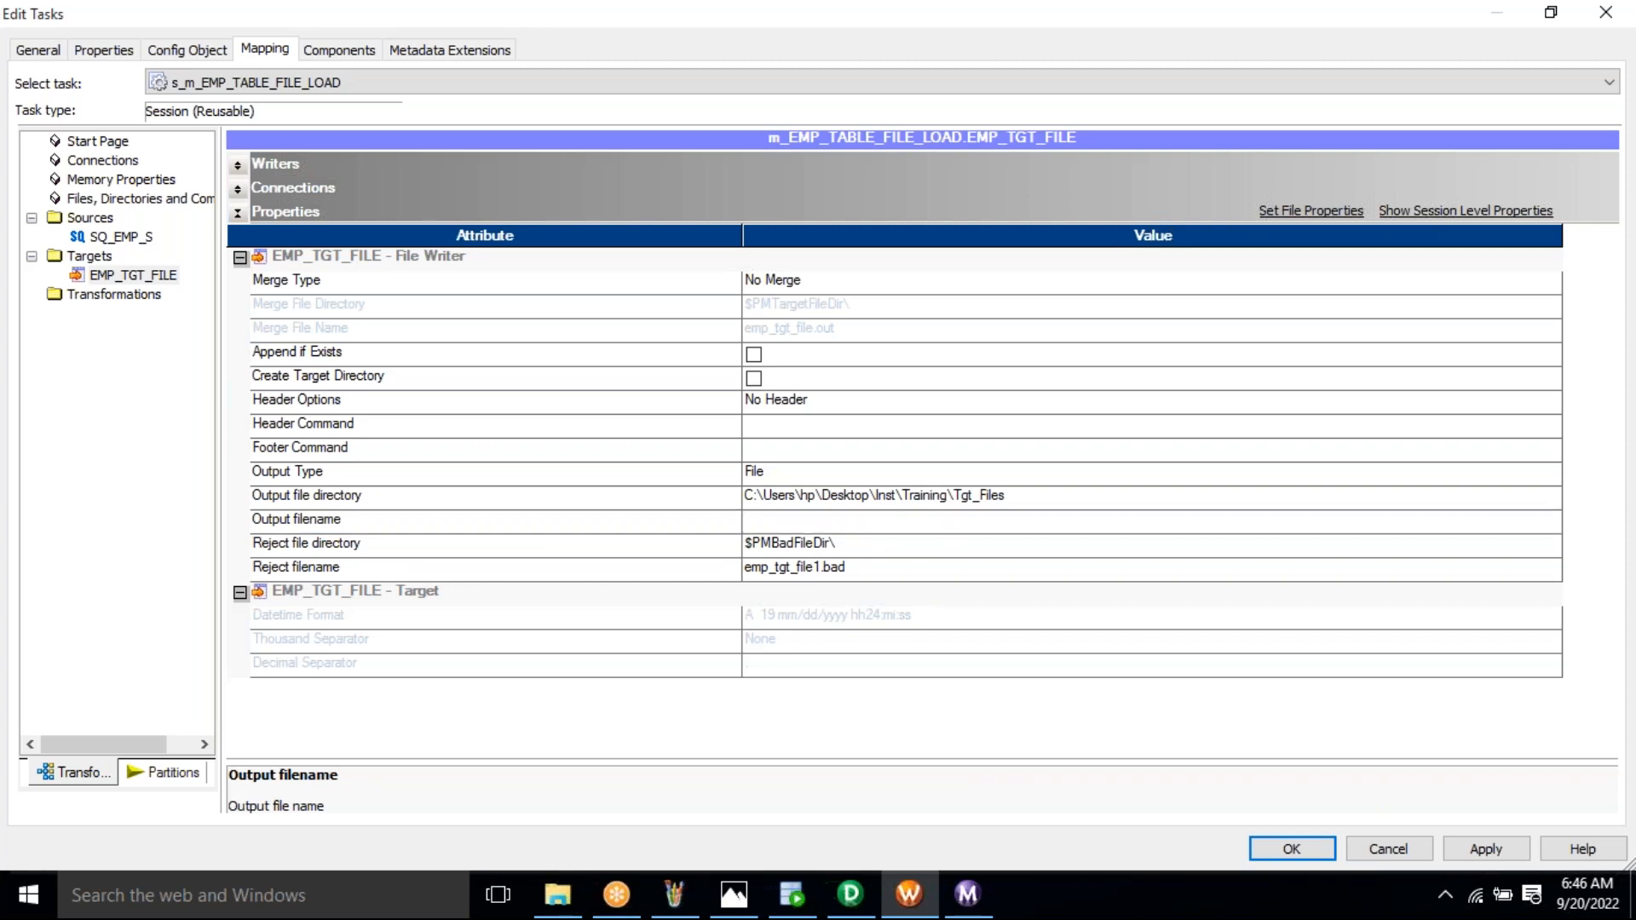
type("EMP_TGT_FILE.txt")
left_click_drag(842, 519, 893, 521)
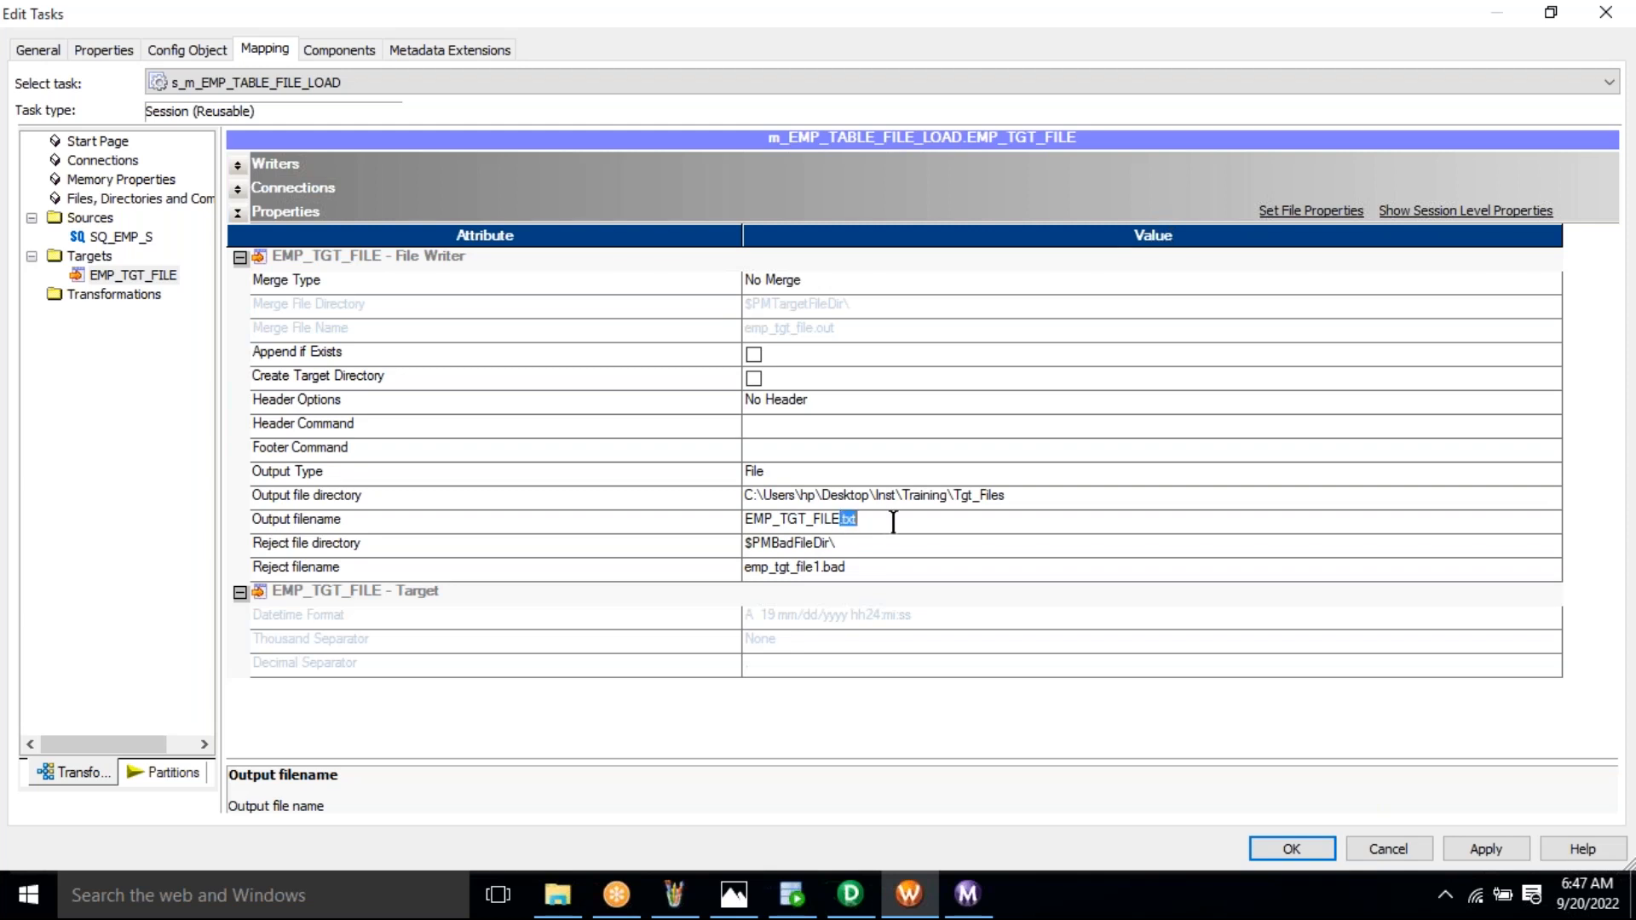
left_click(893, 522)
left_click(1485, 850)
left_click(701, 501)
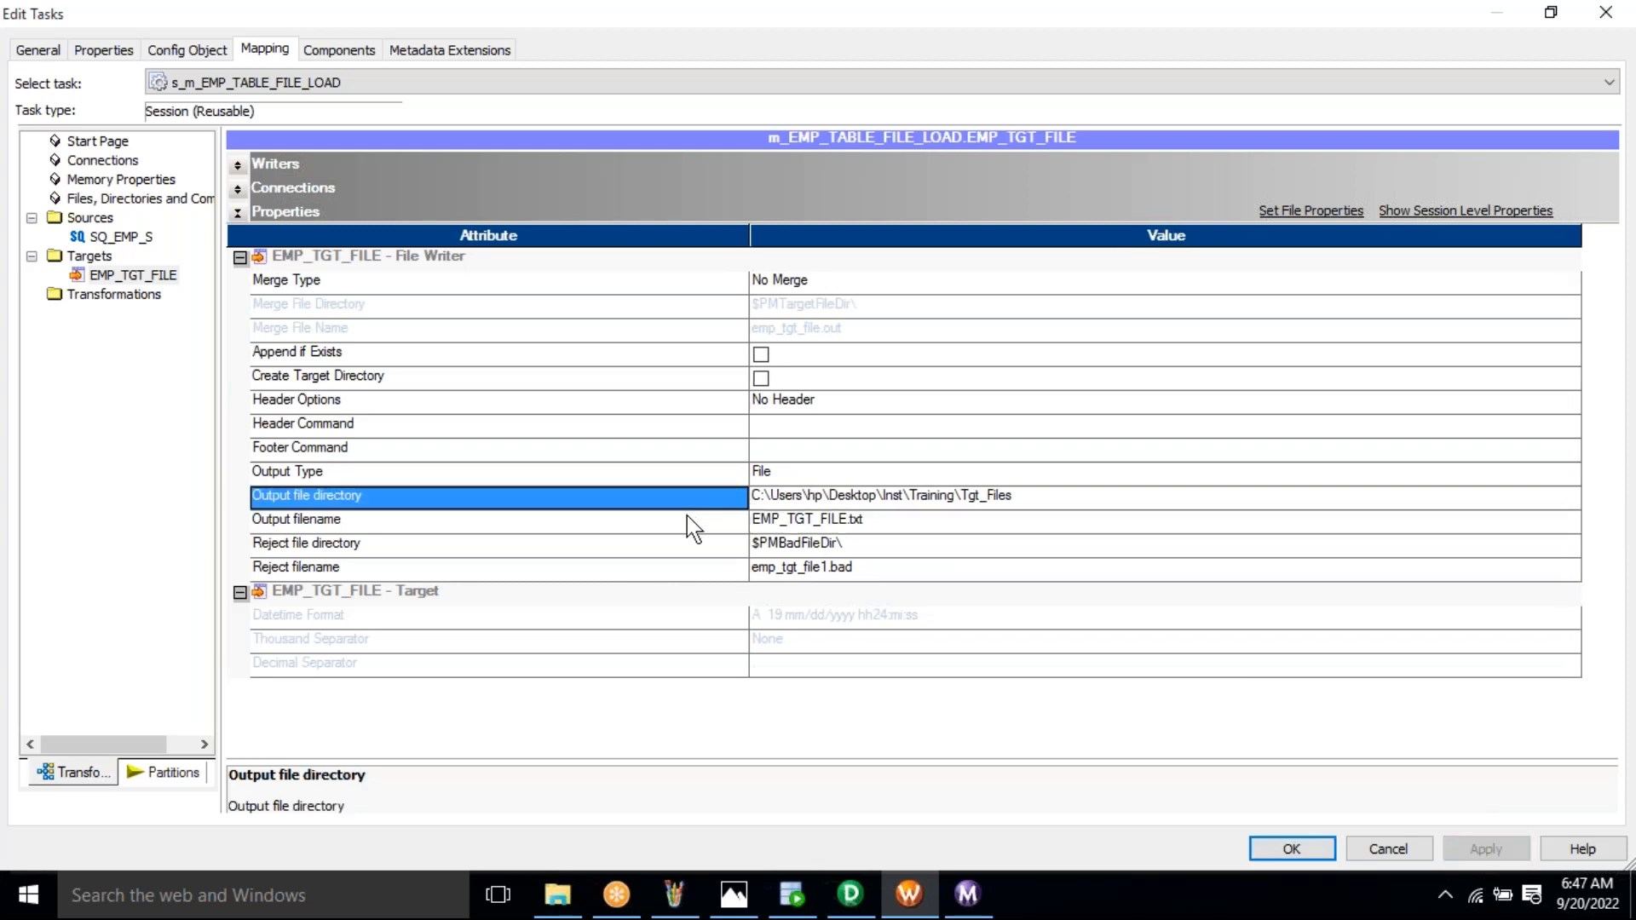
left_click(691, 521)
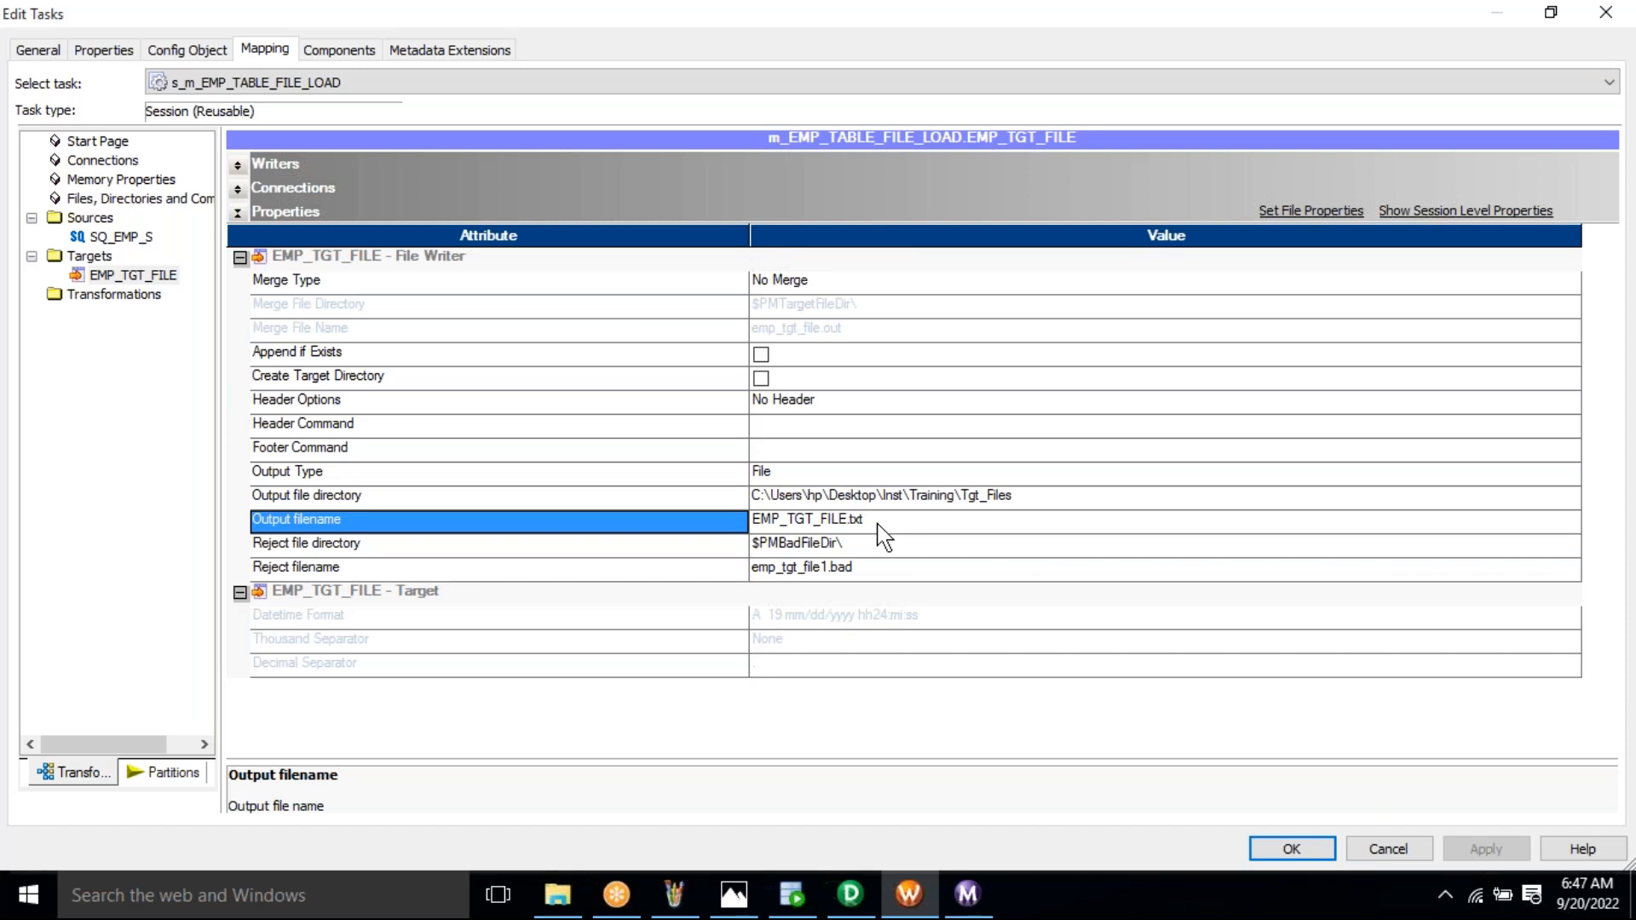
left_click(1292, 849)
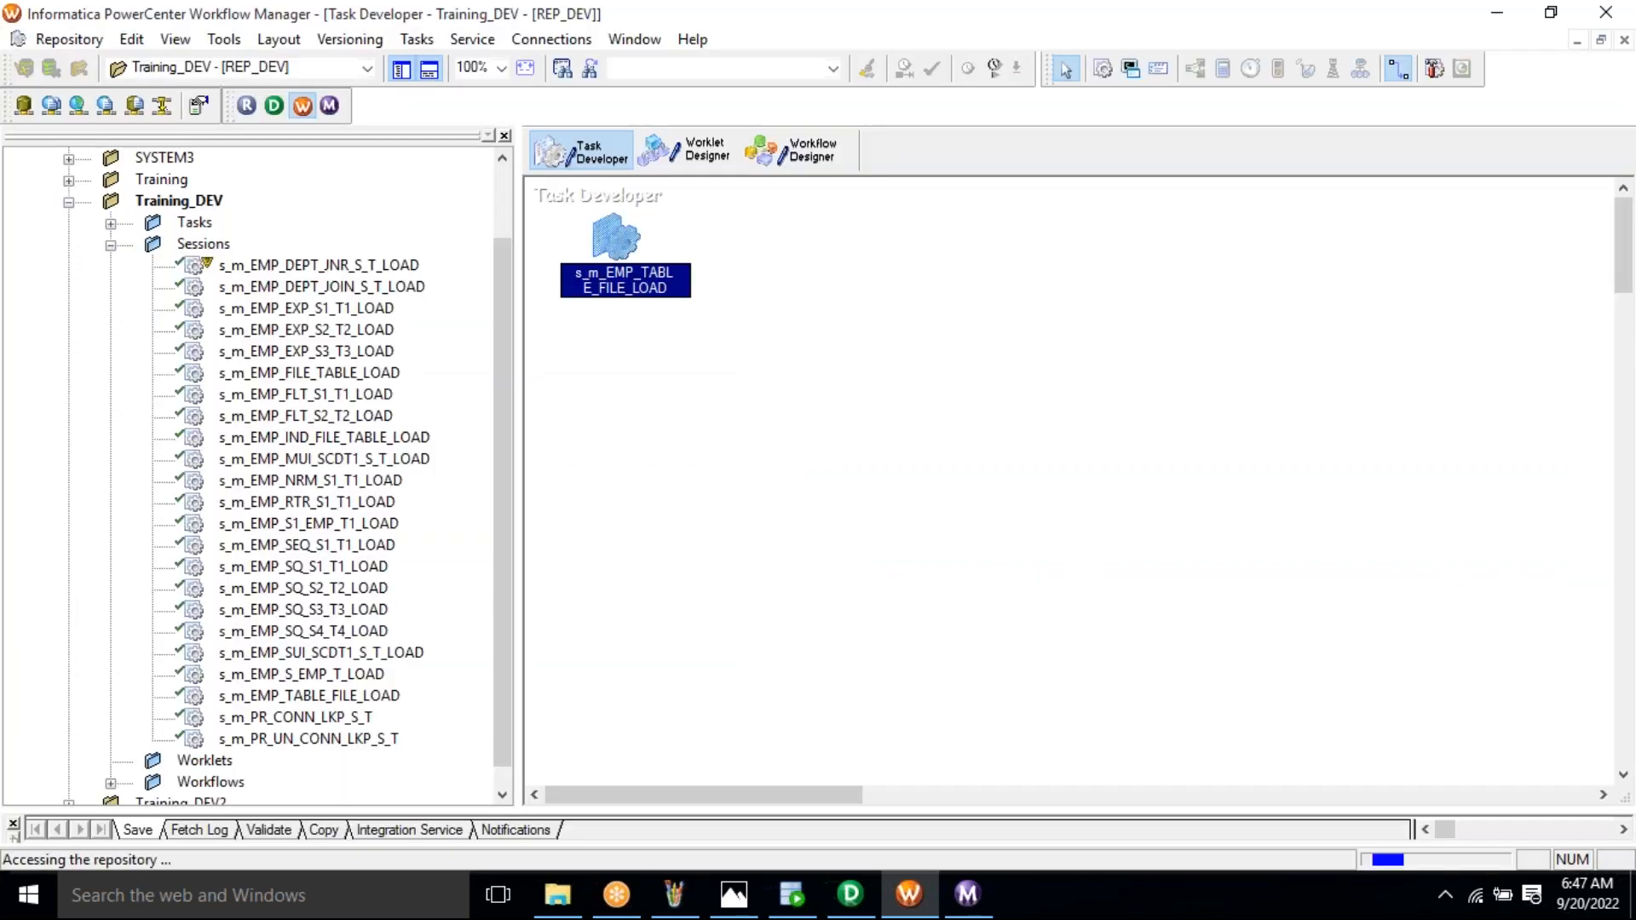
Start the workflow wf_m_EMP_TABLE_FILE_LOAD from Workflow Designer
left_click(797, 160)
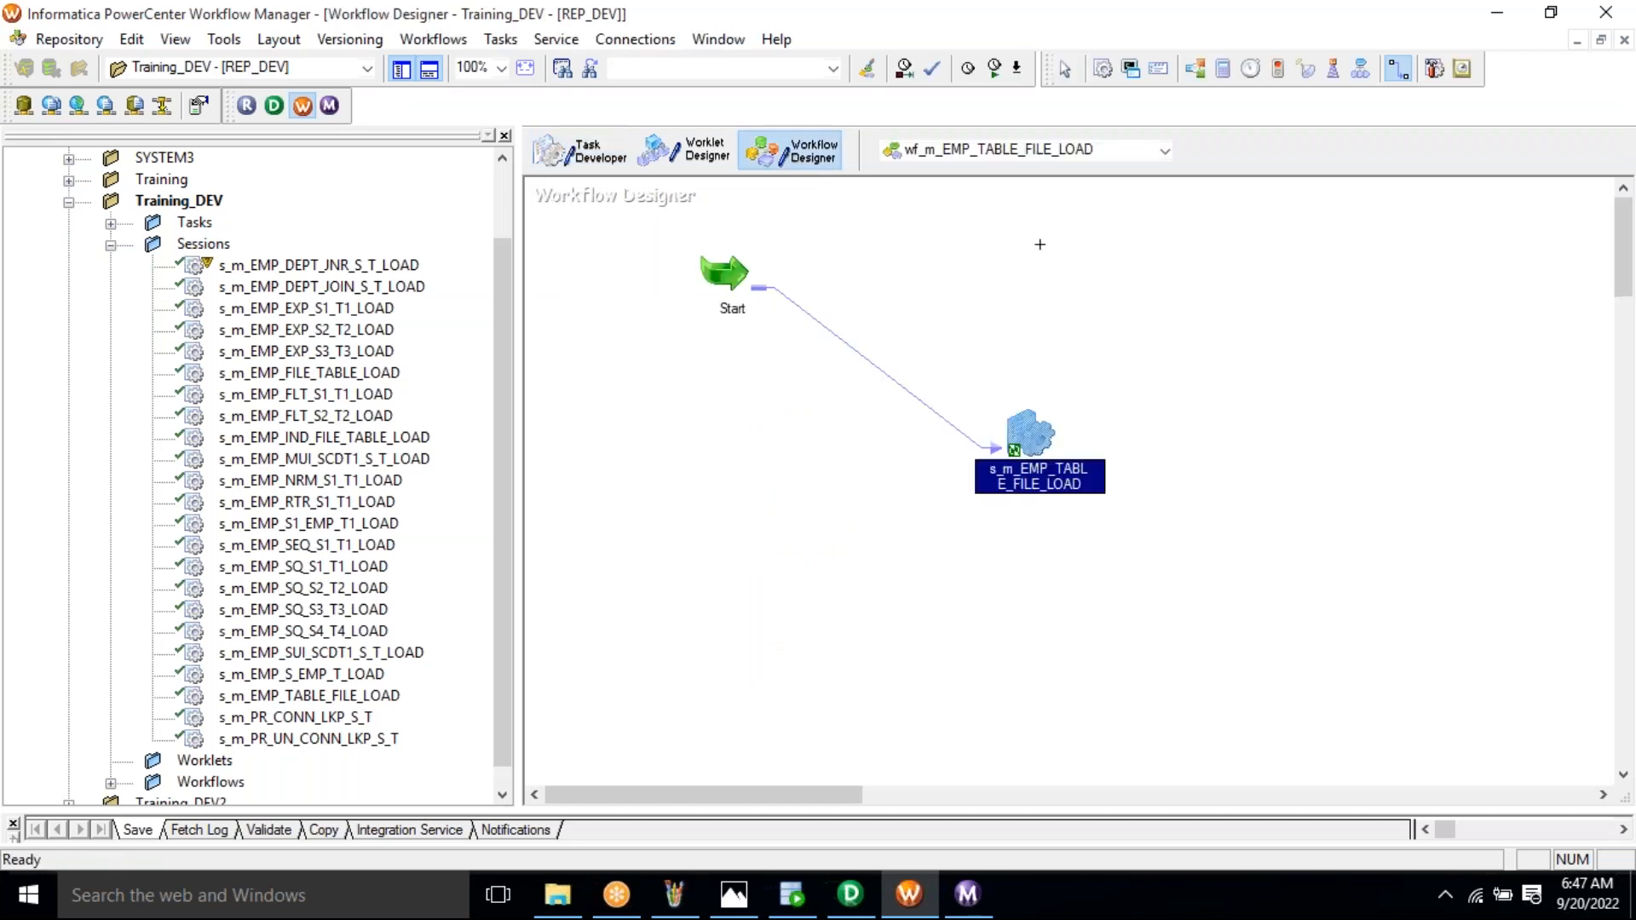
right_click(1034, 436)
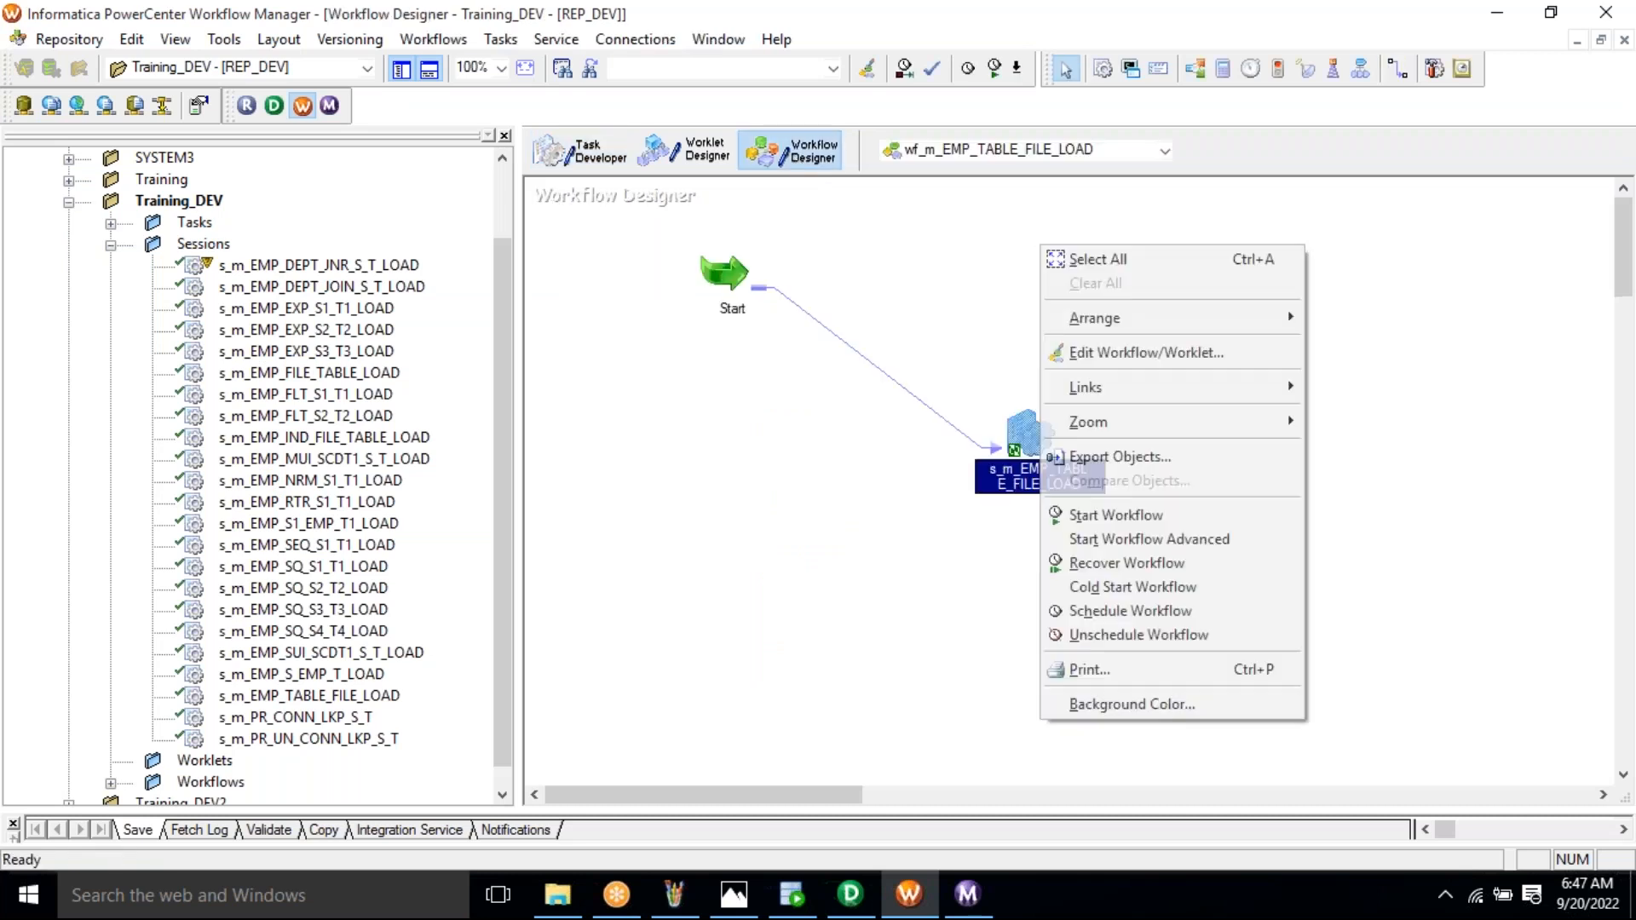
left_click(1164, 522)
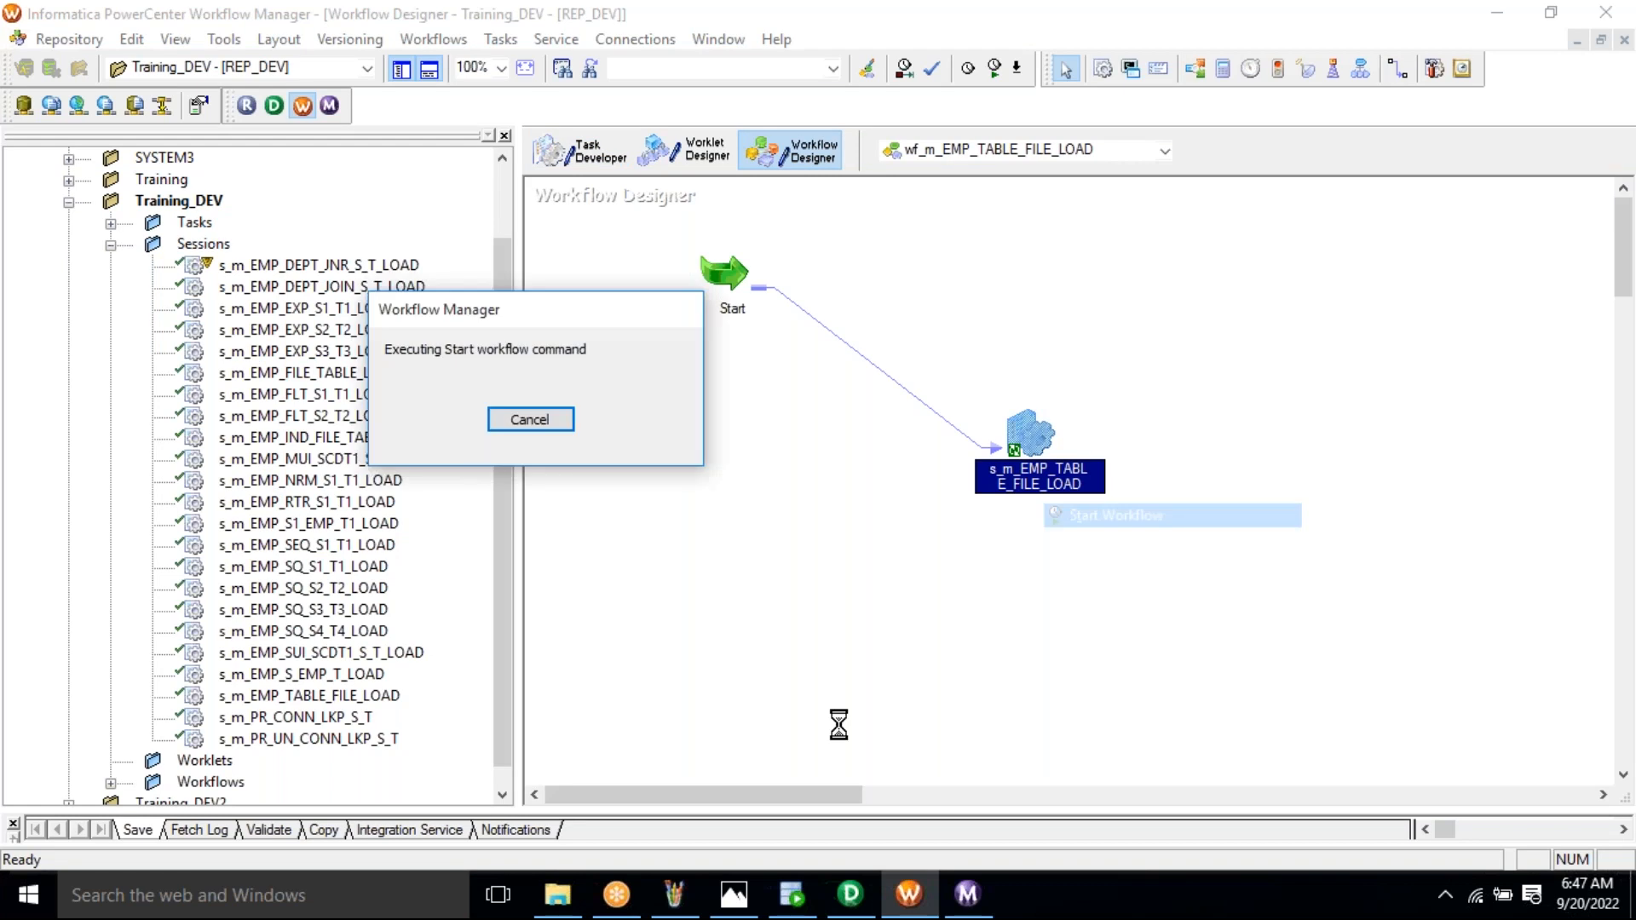
Check the run in Workflow Monitor and open the EMP_TGT_FILE text file from the Tgt_Files folder in File Explorer
left_click(557, 895)
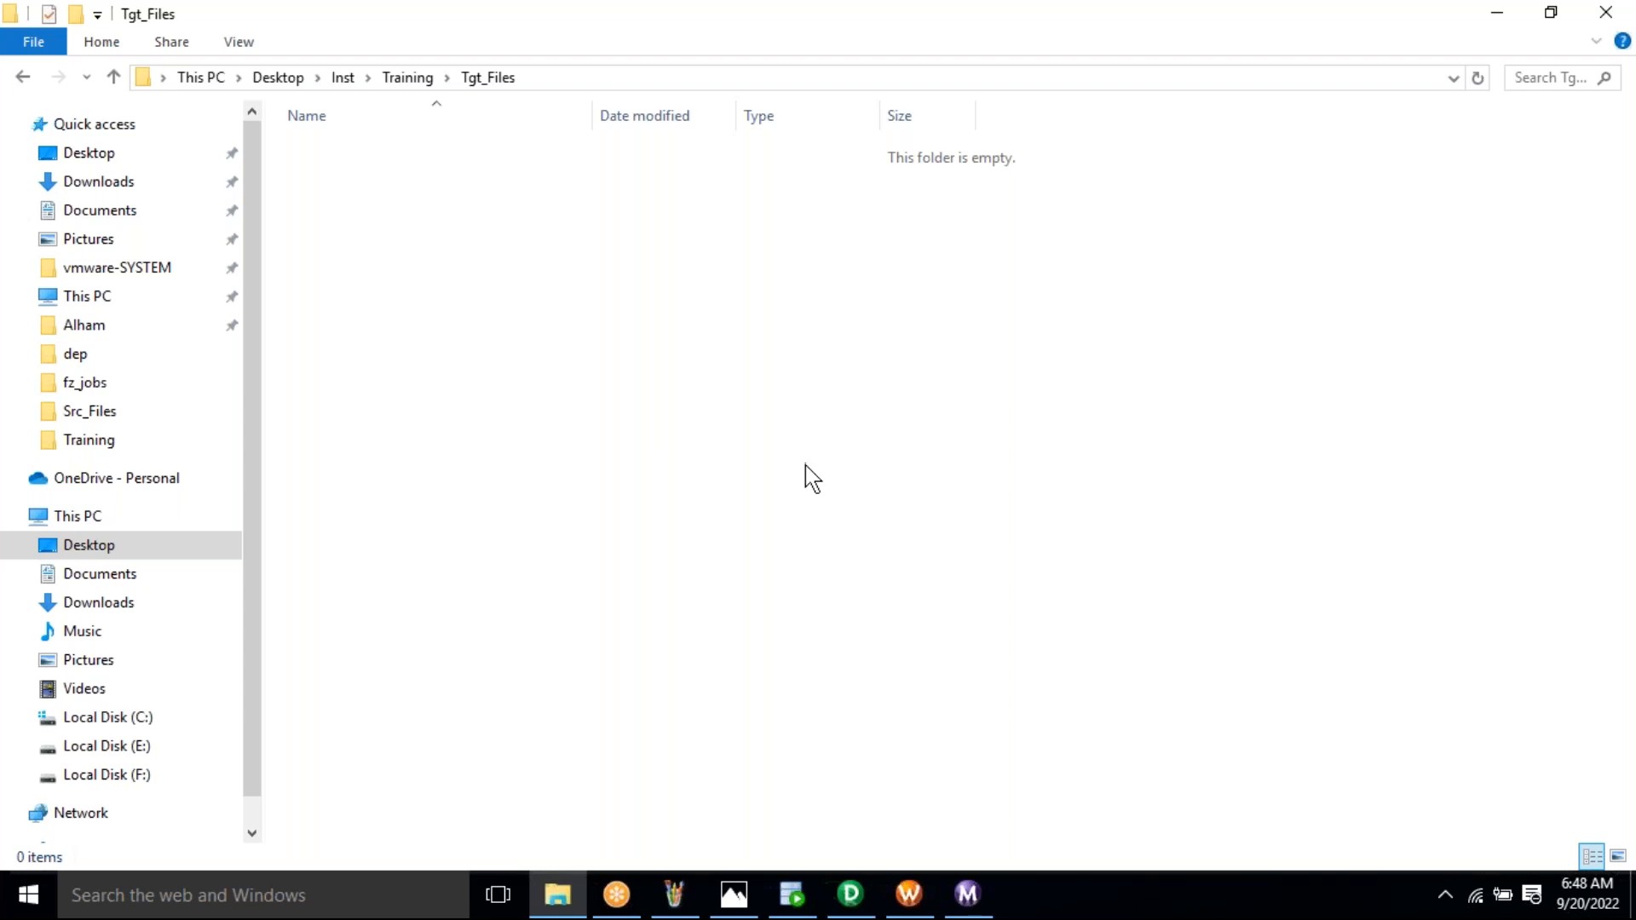
left_click(967, 895)
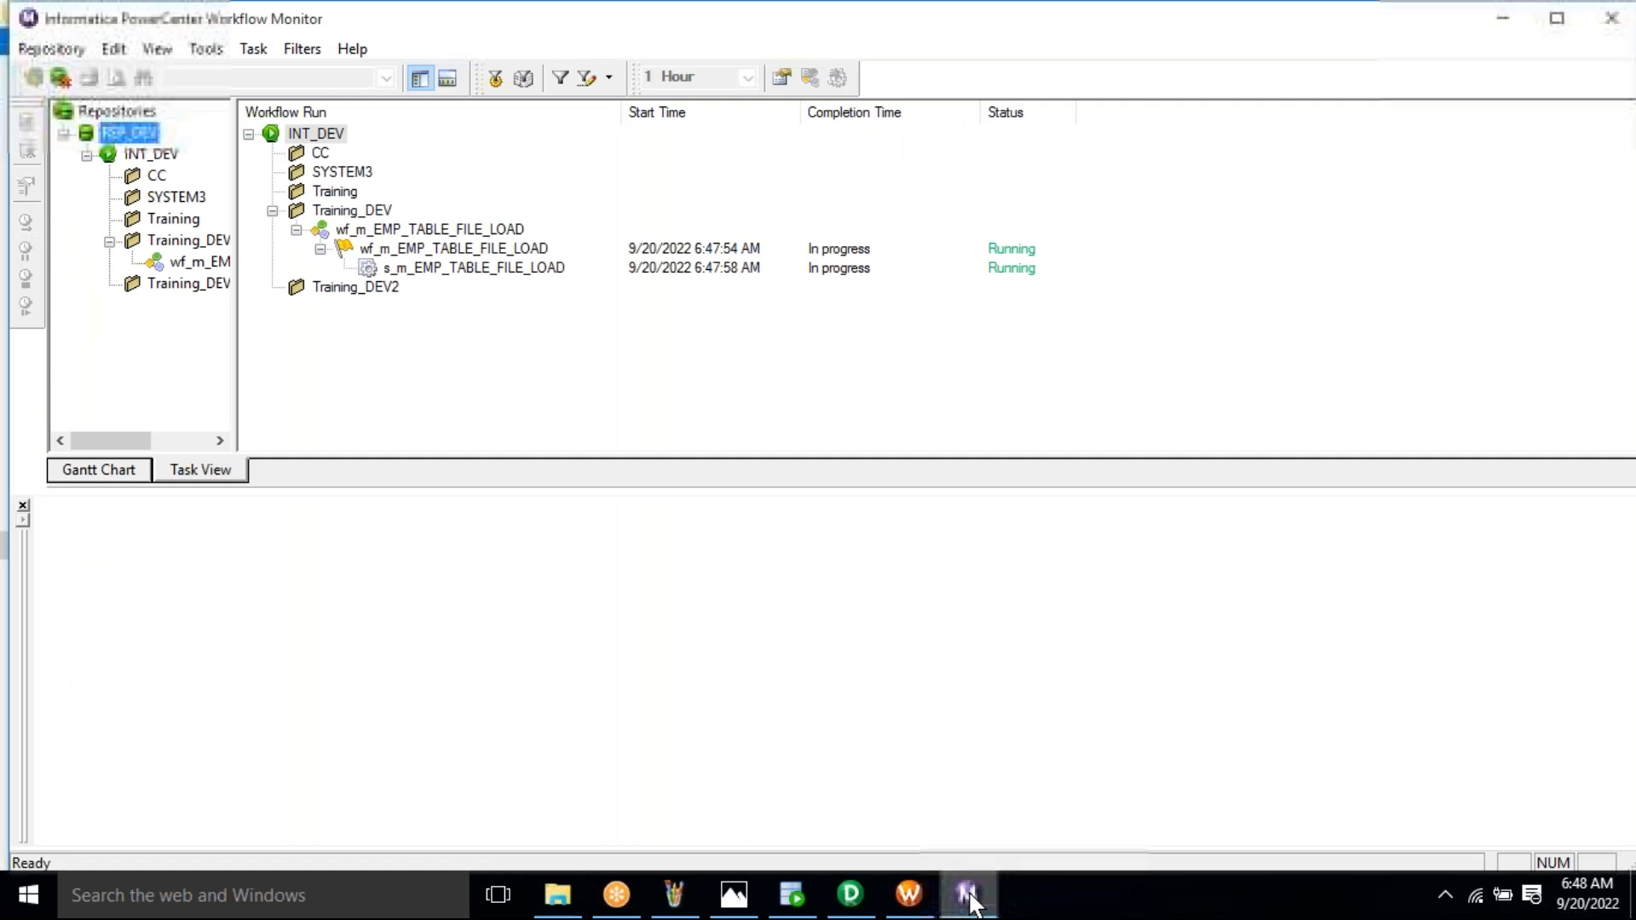
left_click(969, 895)
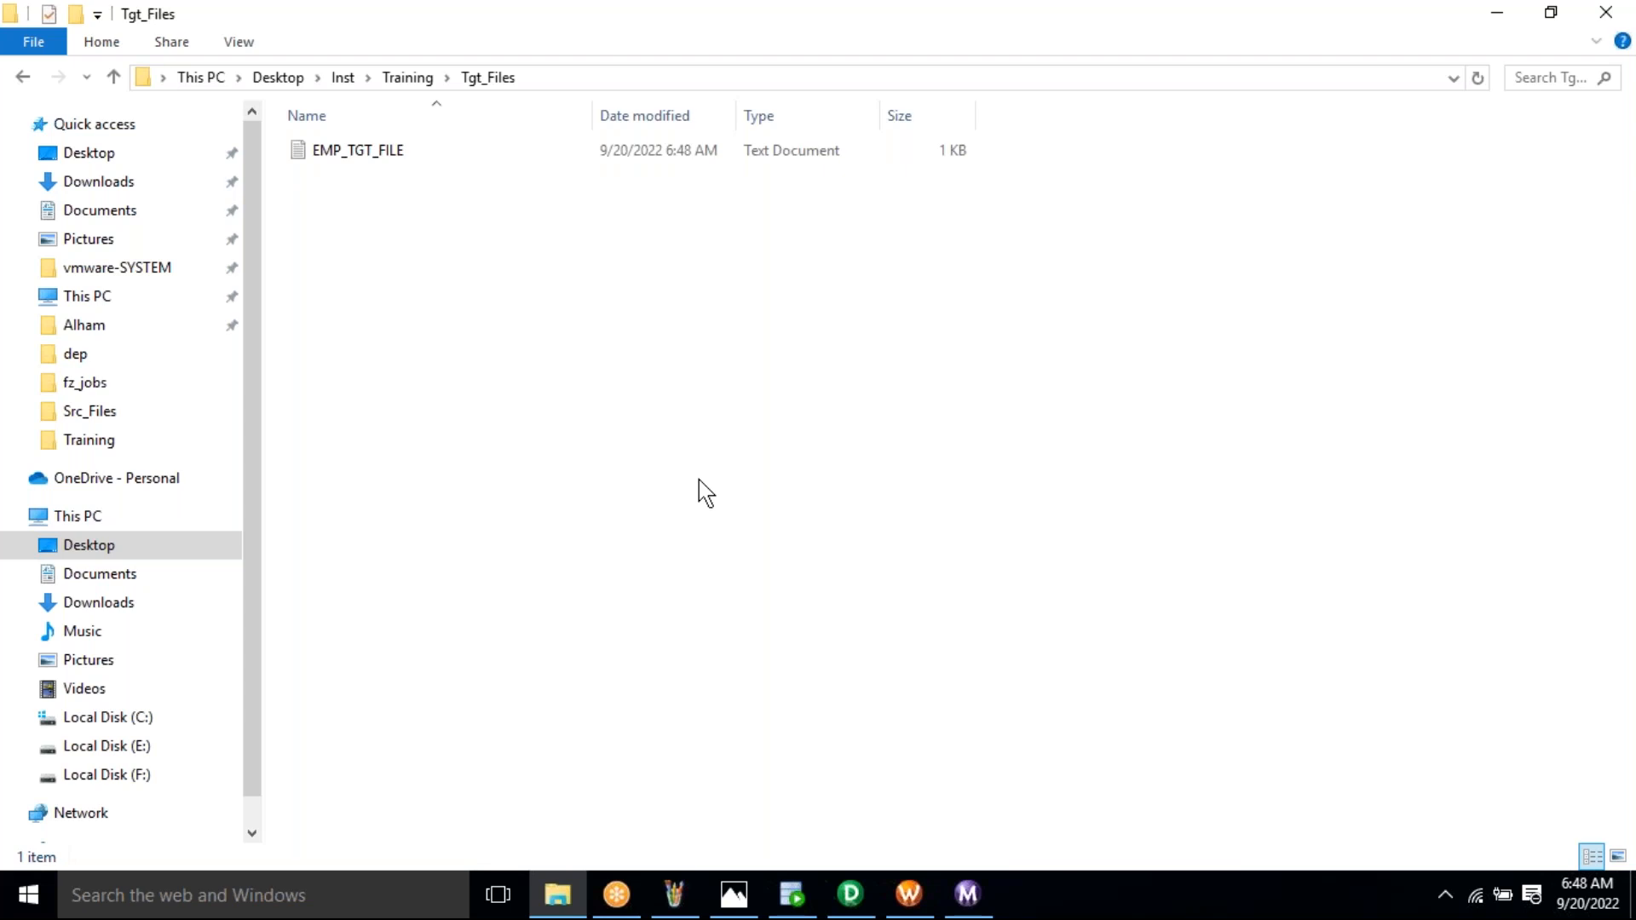
left_click(406, 148)
double_click(406, 148)
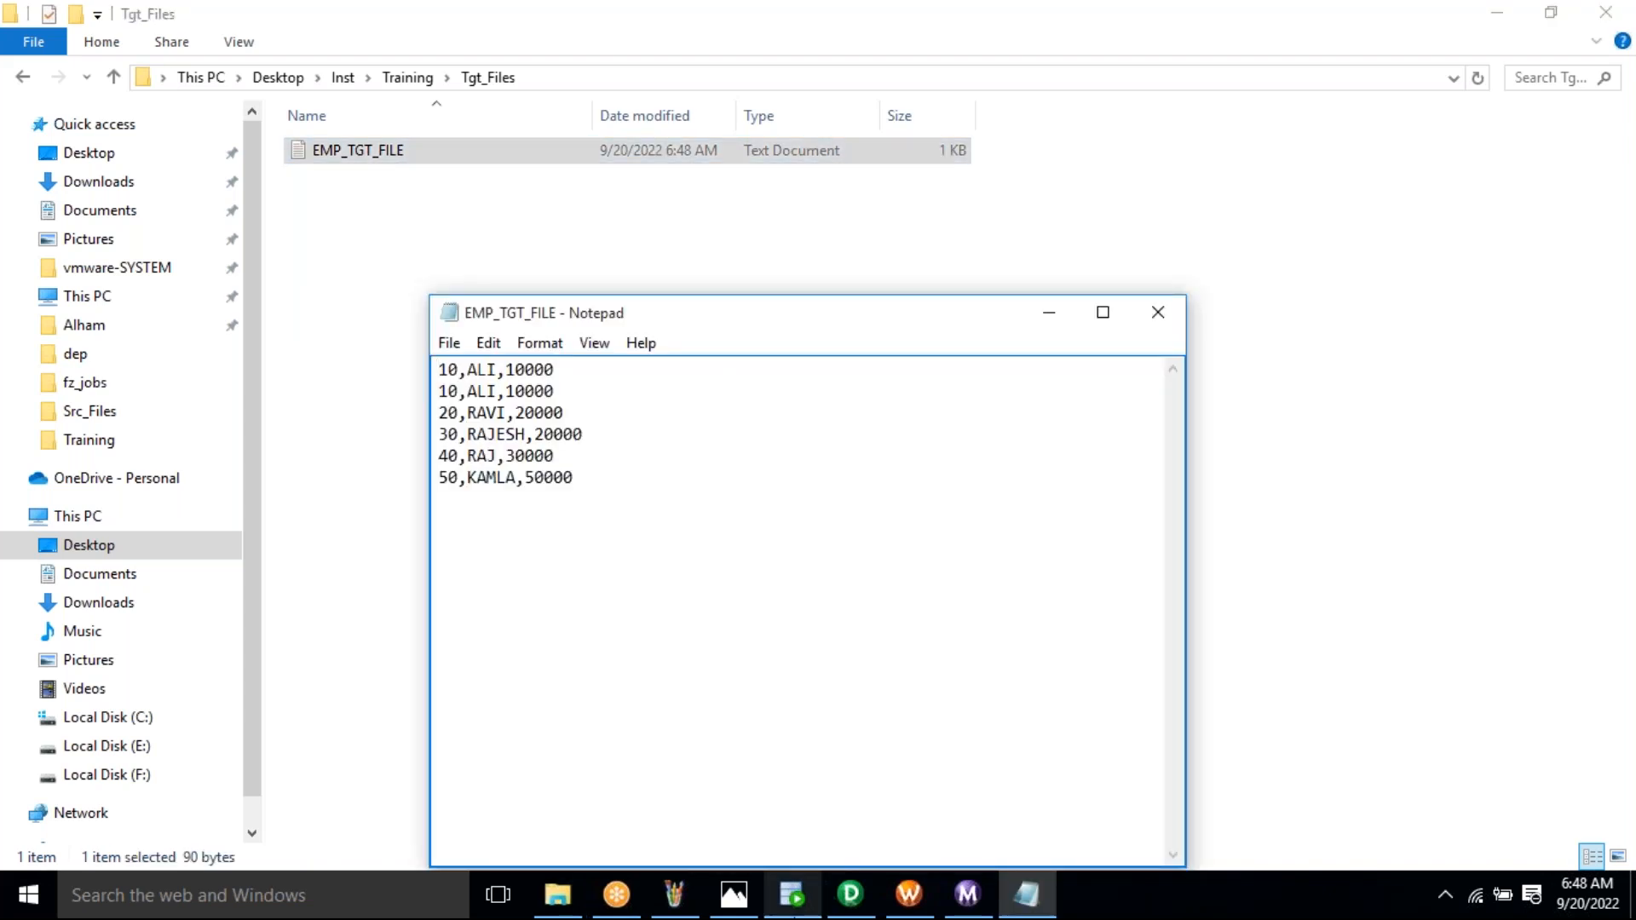
Compare the EMP_S query result in SQL Developer with the rows of EMP_TGT_FILE in Notepad, and close the file
left_click(795, 915)
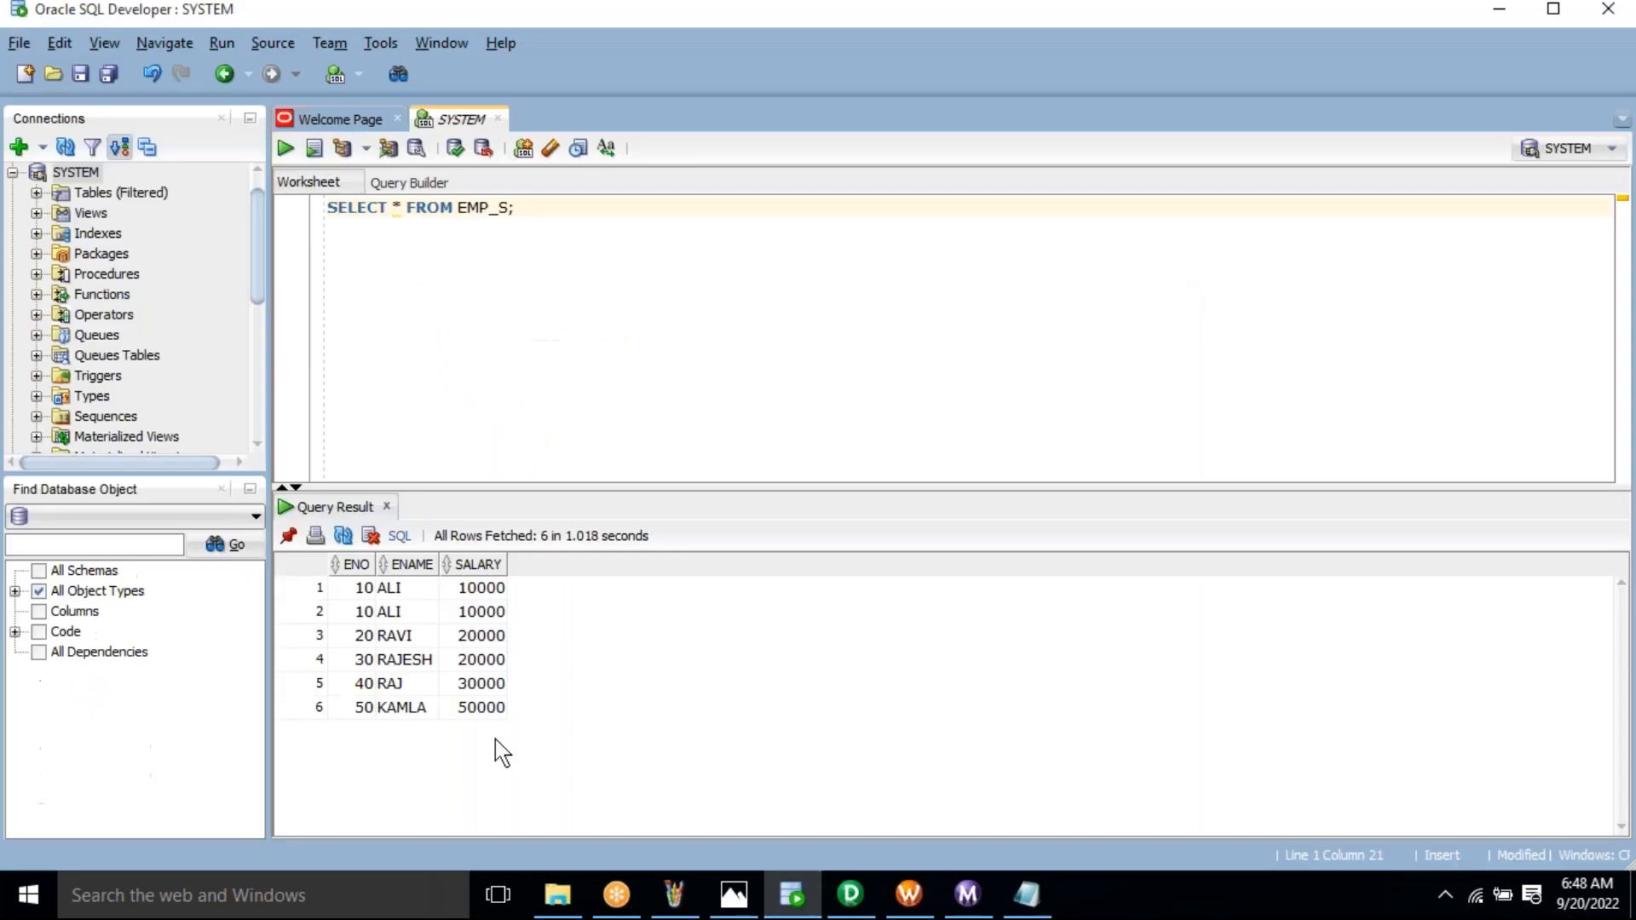
left_click_drag(494, 739, 493, 707)
left_click(1037, 911)
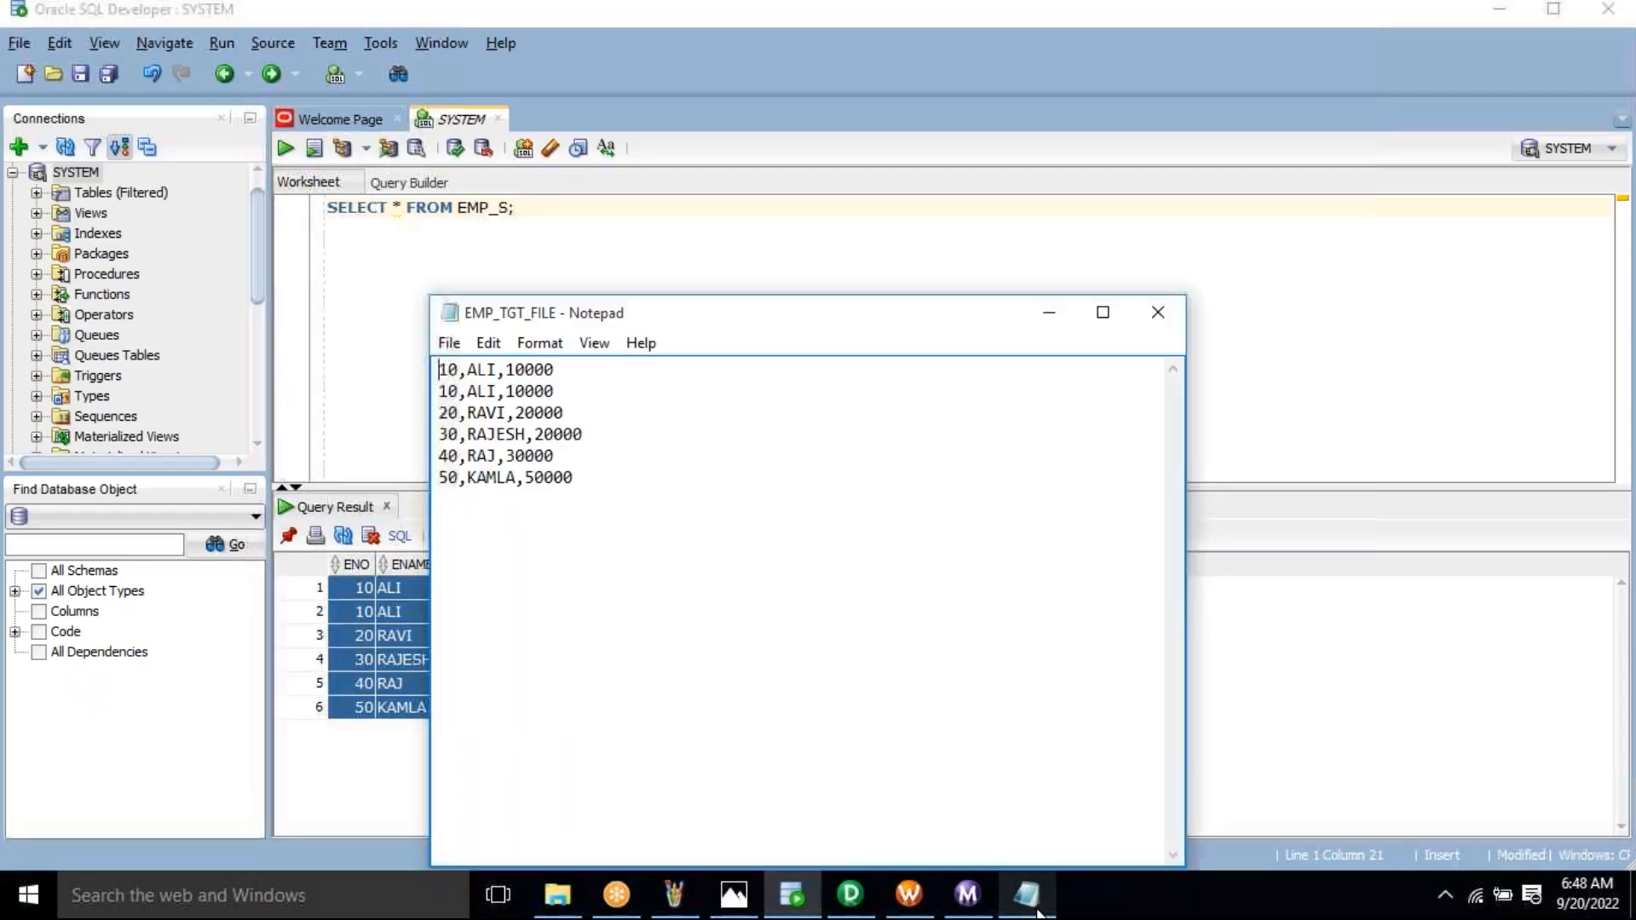
left_click_drag(615, 317, 754, 369)
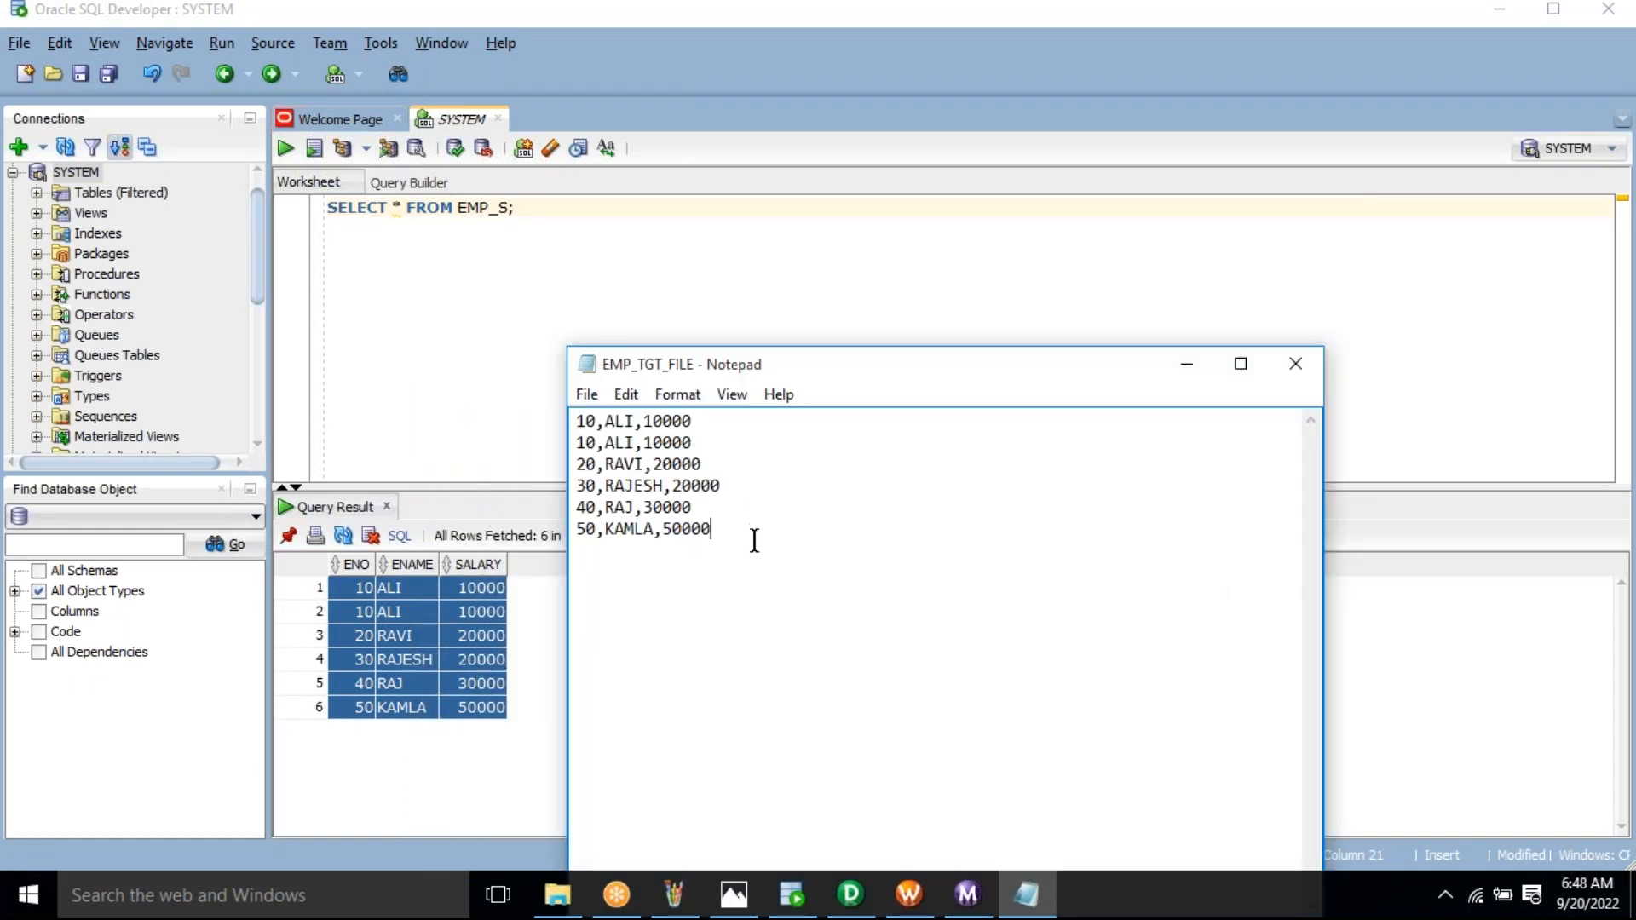
key("ctrl+a")
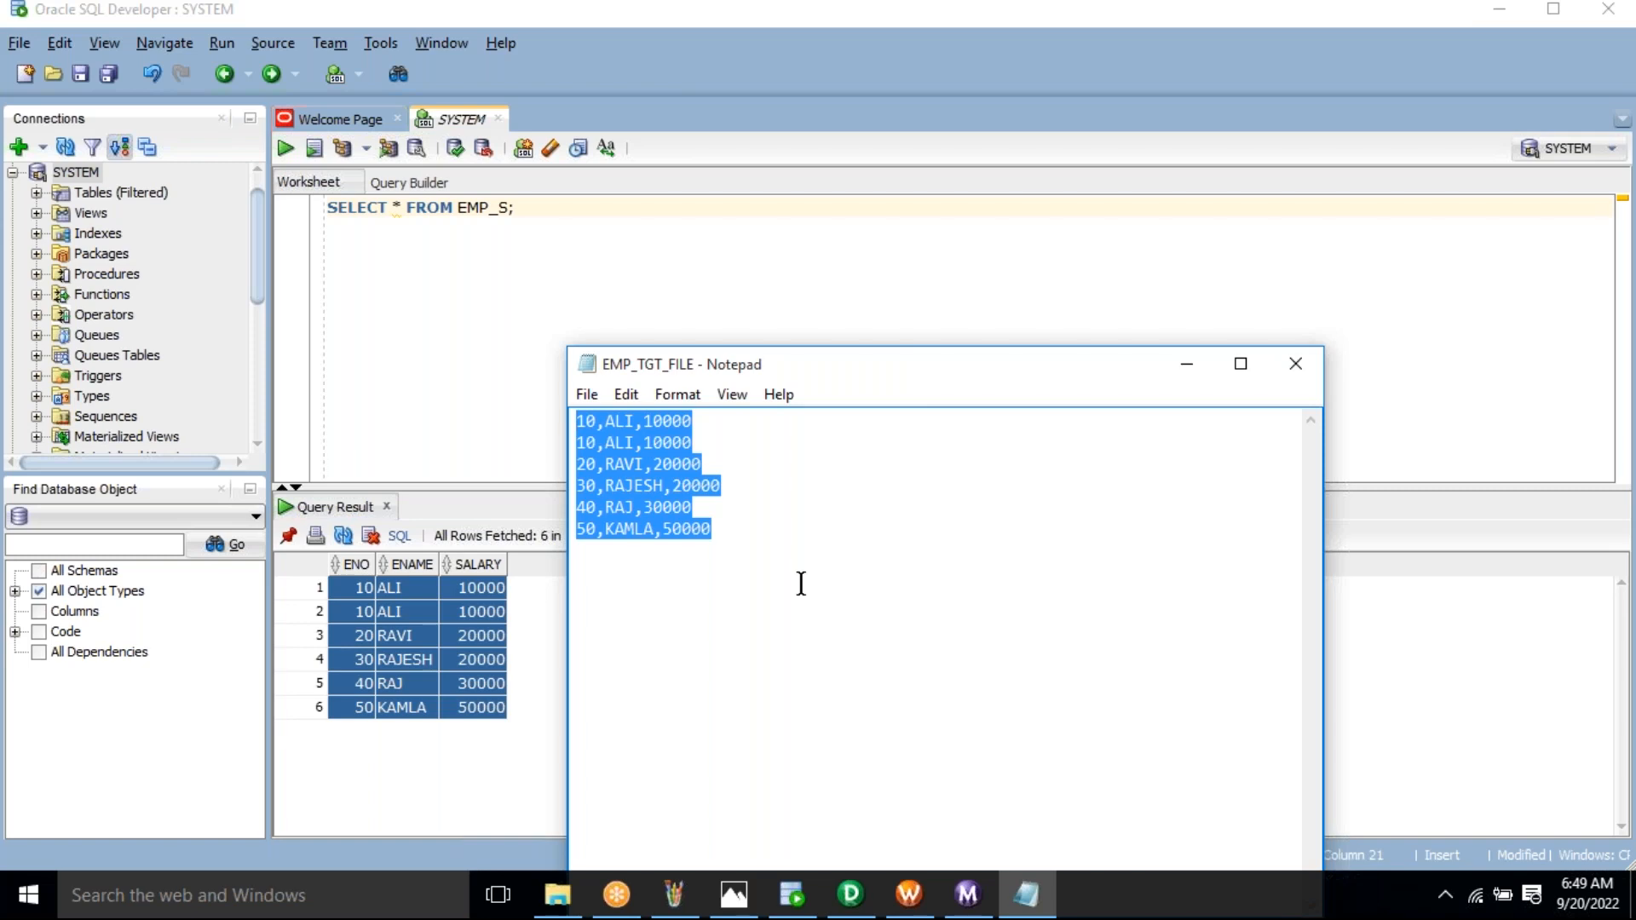
left_click(801, 584)
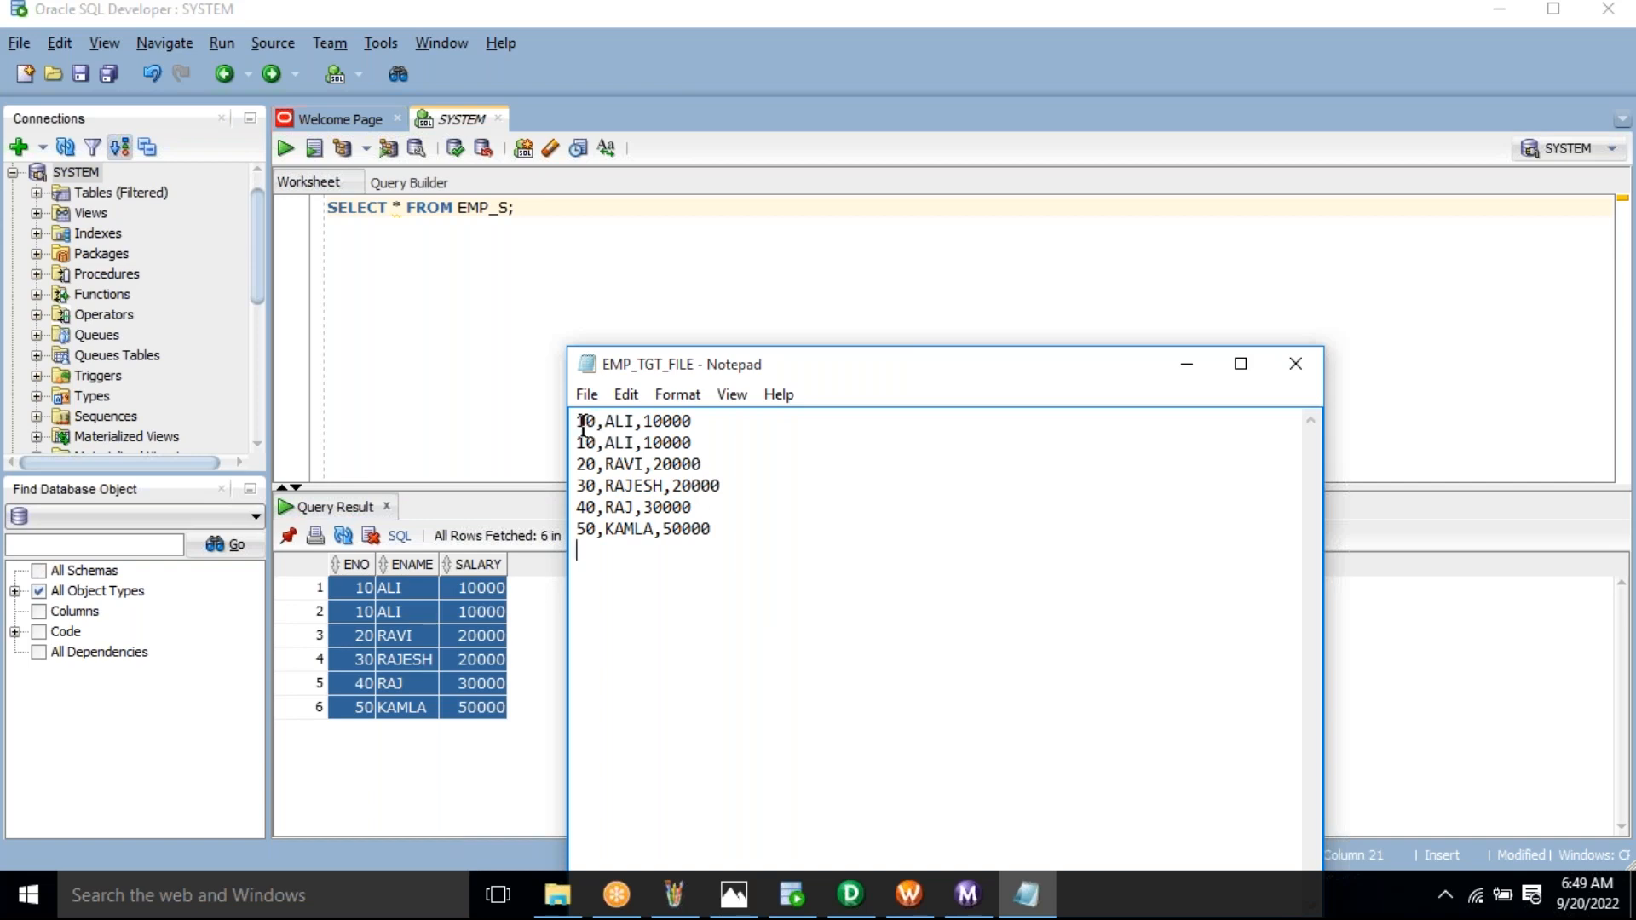
left_click_drag(577, 421, 749, 522)
left_click(743, 516)
left_click(1295, 364)
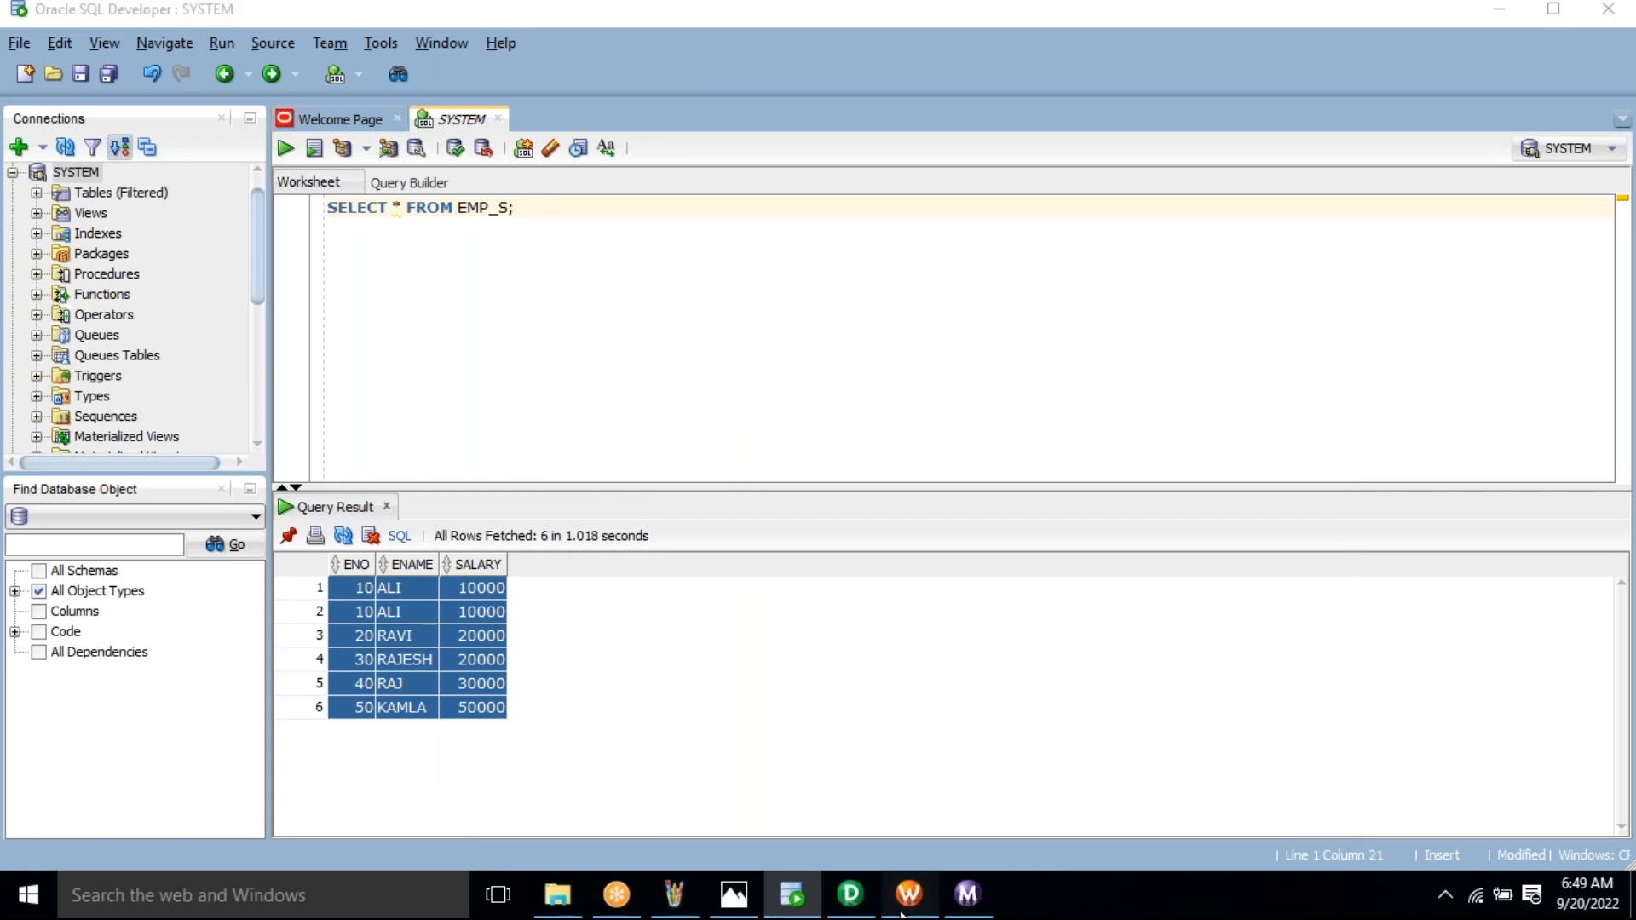
Switch to Workflow Manager and reopen session s_m_EMP_TABLE_FILE_LOAD in Task Developer, displaying the file writer properties of its EMP_TGT_FILE target
left_click(909, 895)
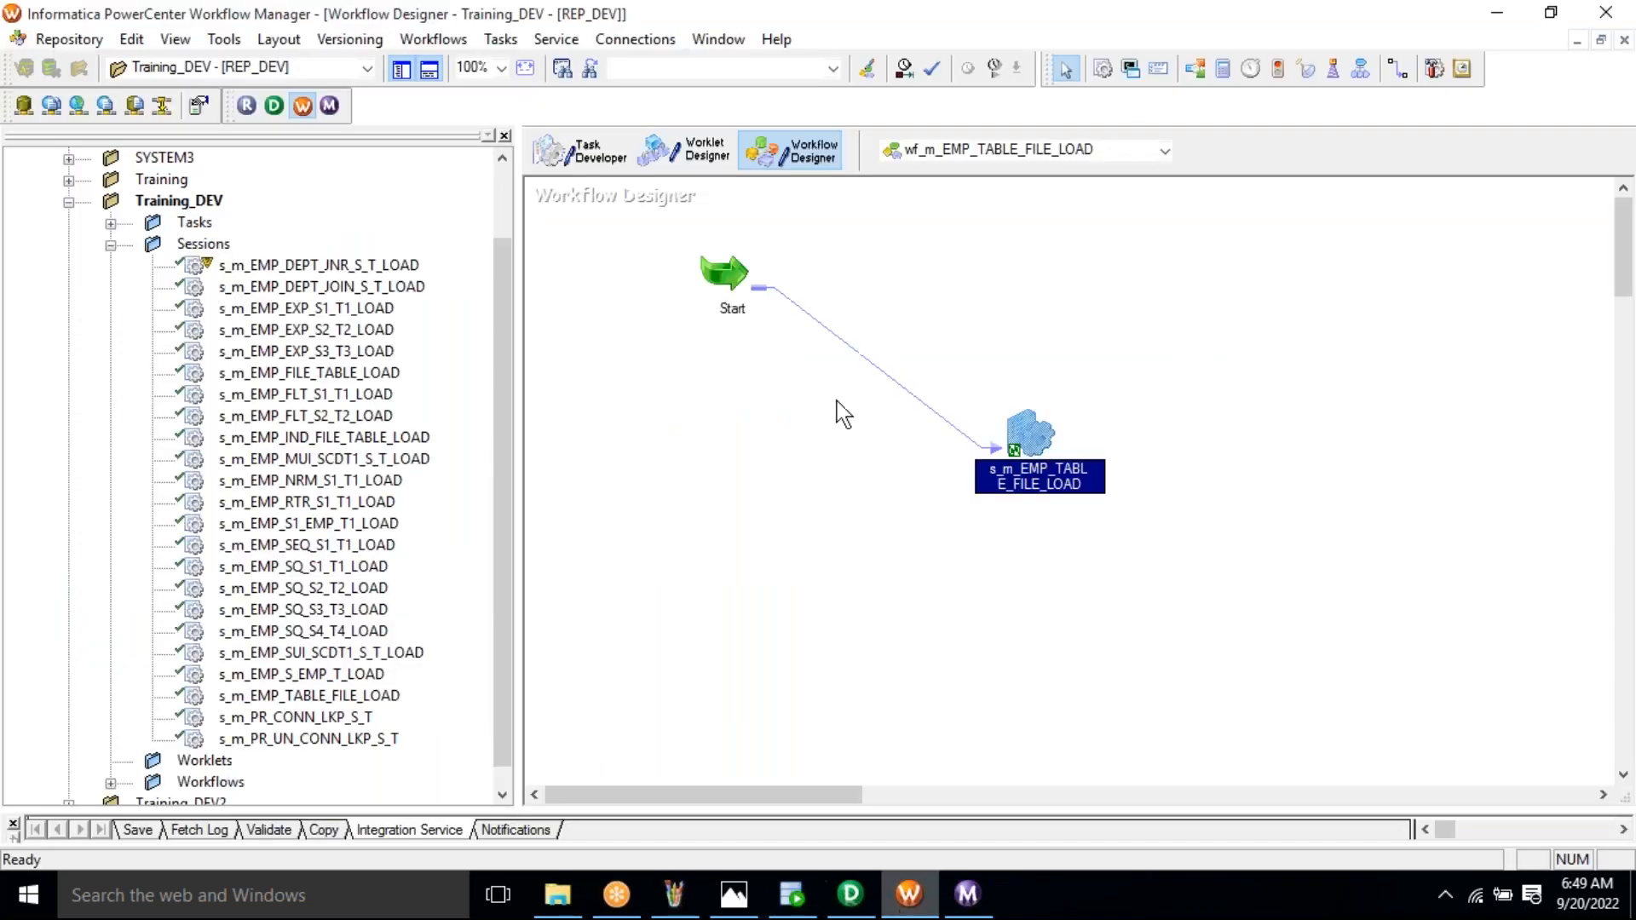
left_click(588, 153)
right_click(609, 236)
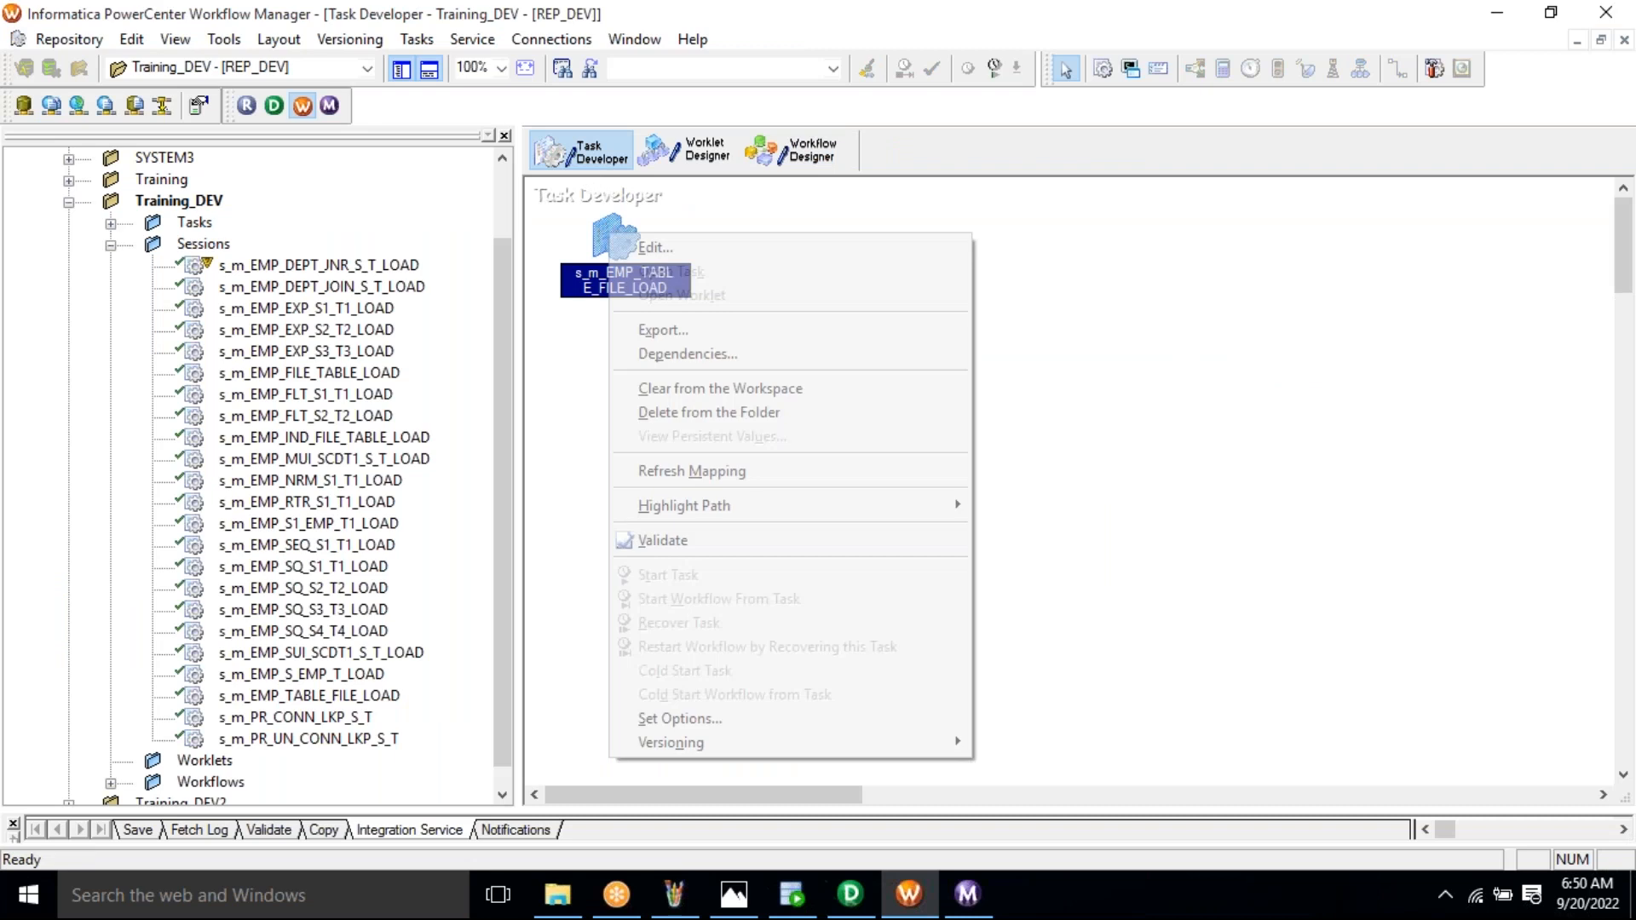
left_click(656, 247)
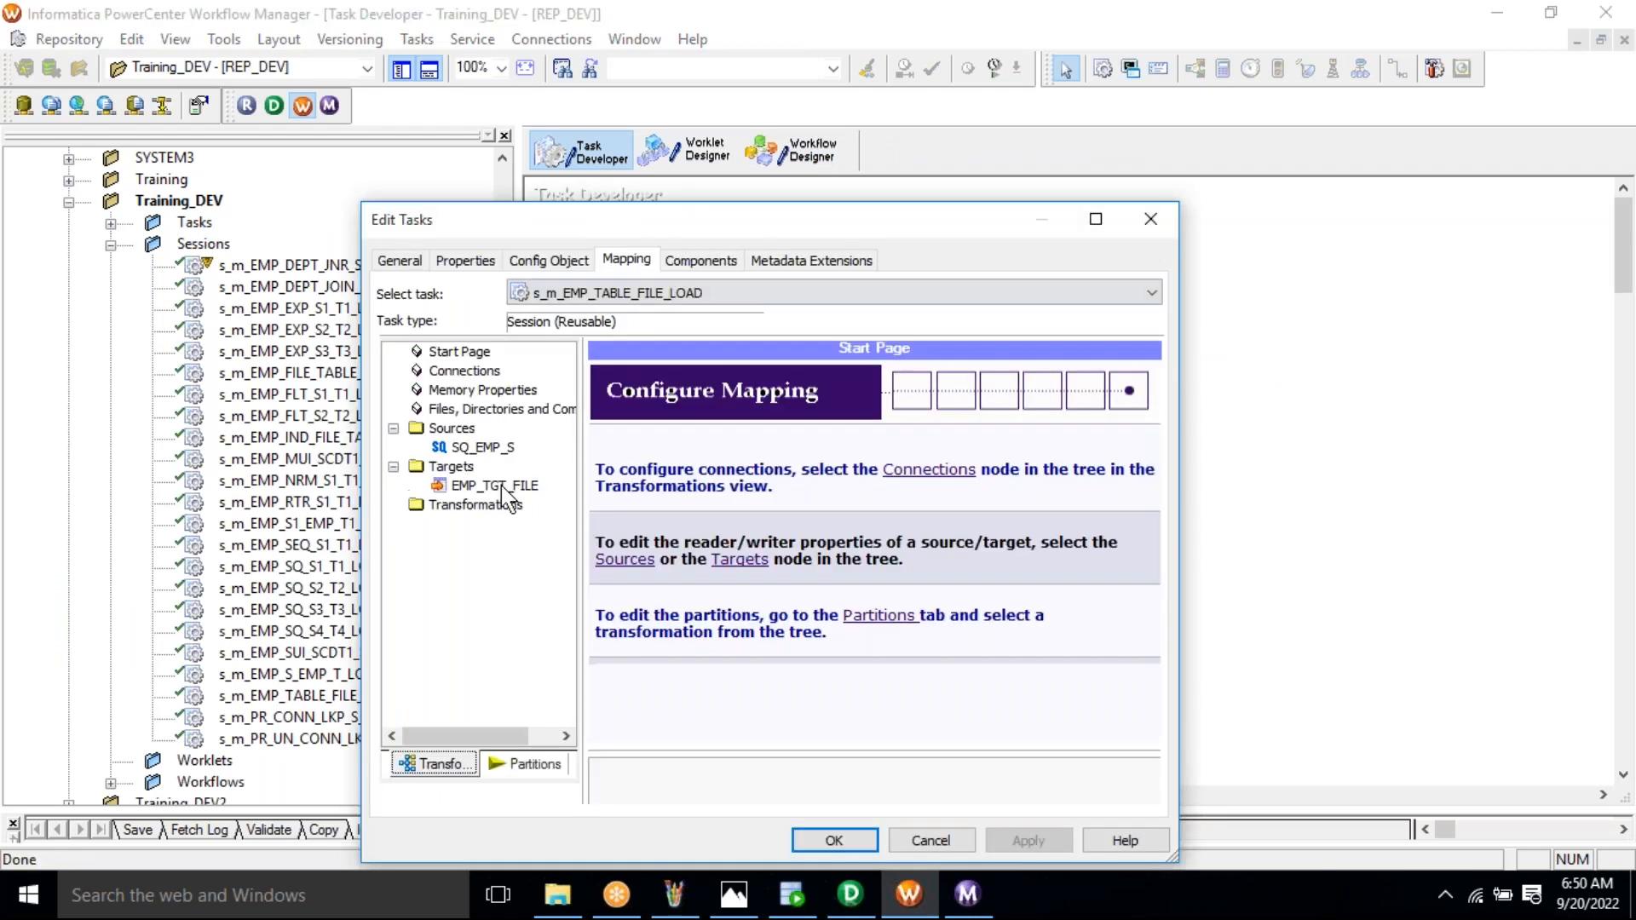
left_click(494, 485)
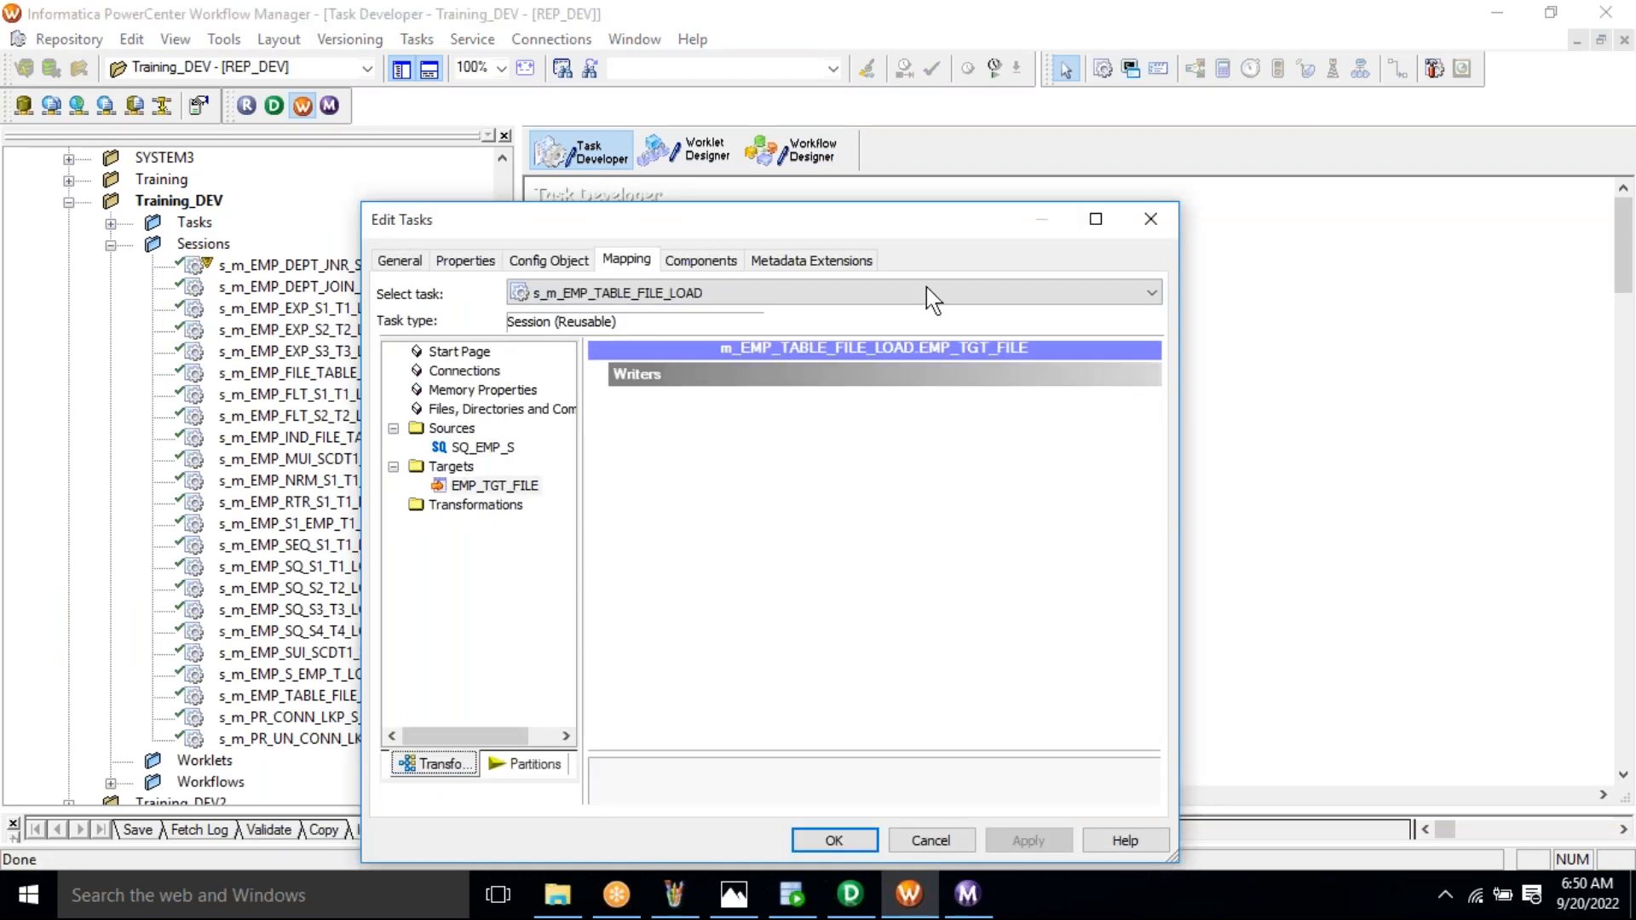
left_click(1096, 219)
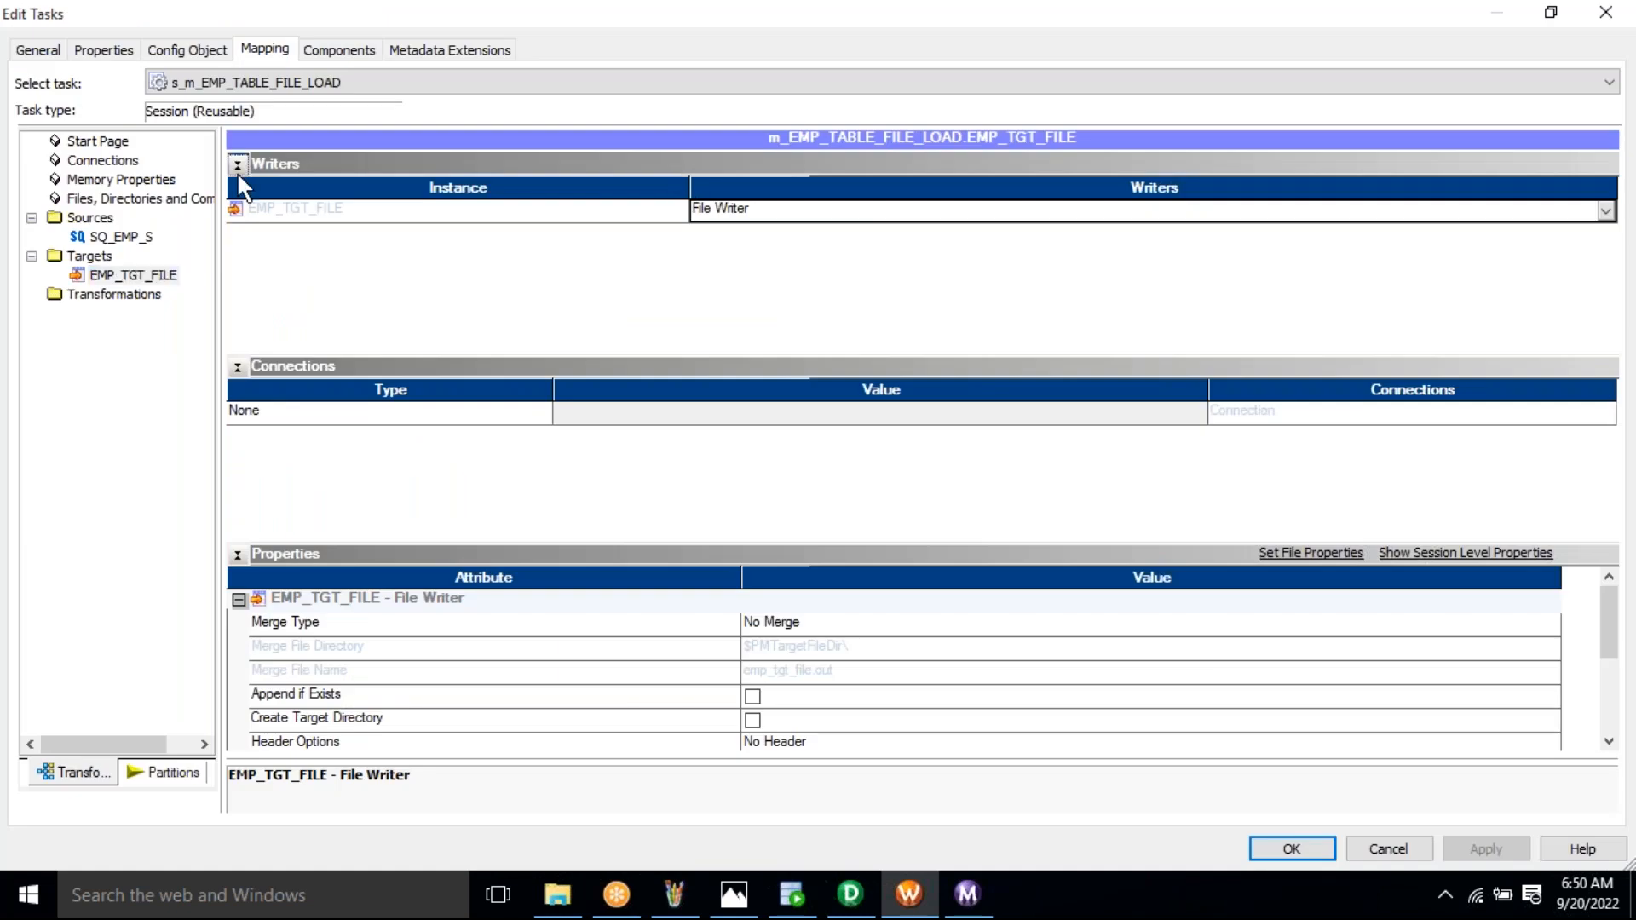
left_click(238, 167)
left_click(237, 187)
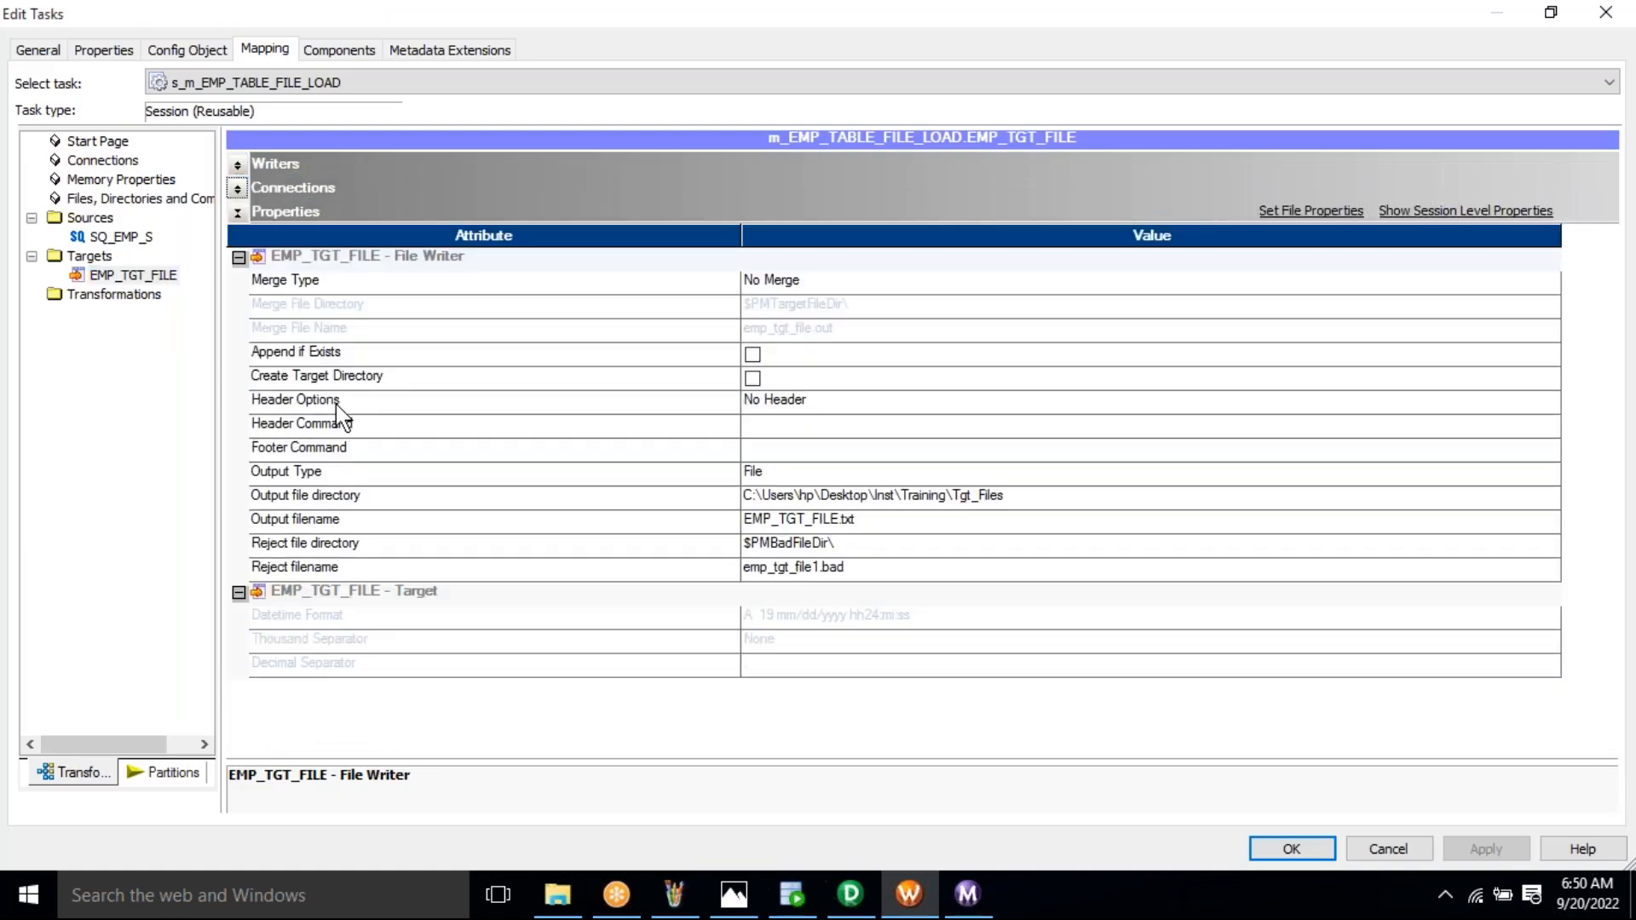
Set the EMP_TGT_FILE target's Header Options to Output Field Names, confirm the session edit and save the repository changes
left_click(336, 404)
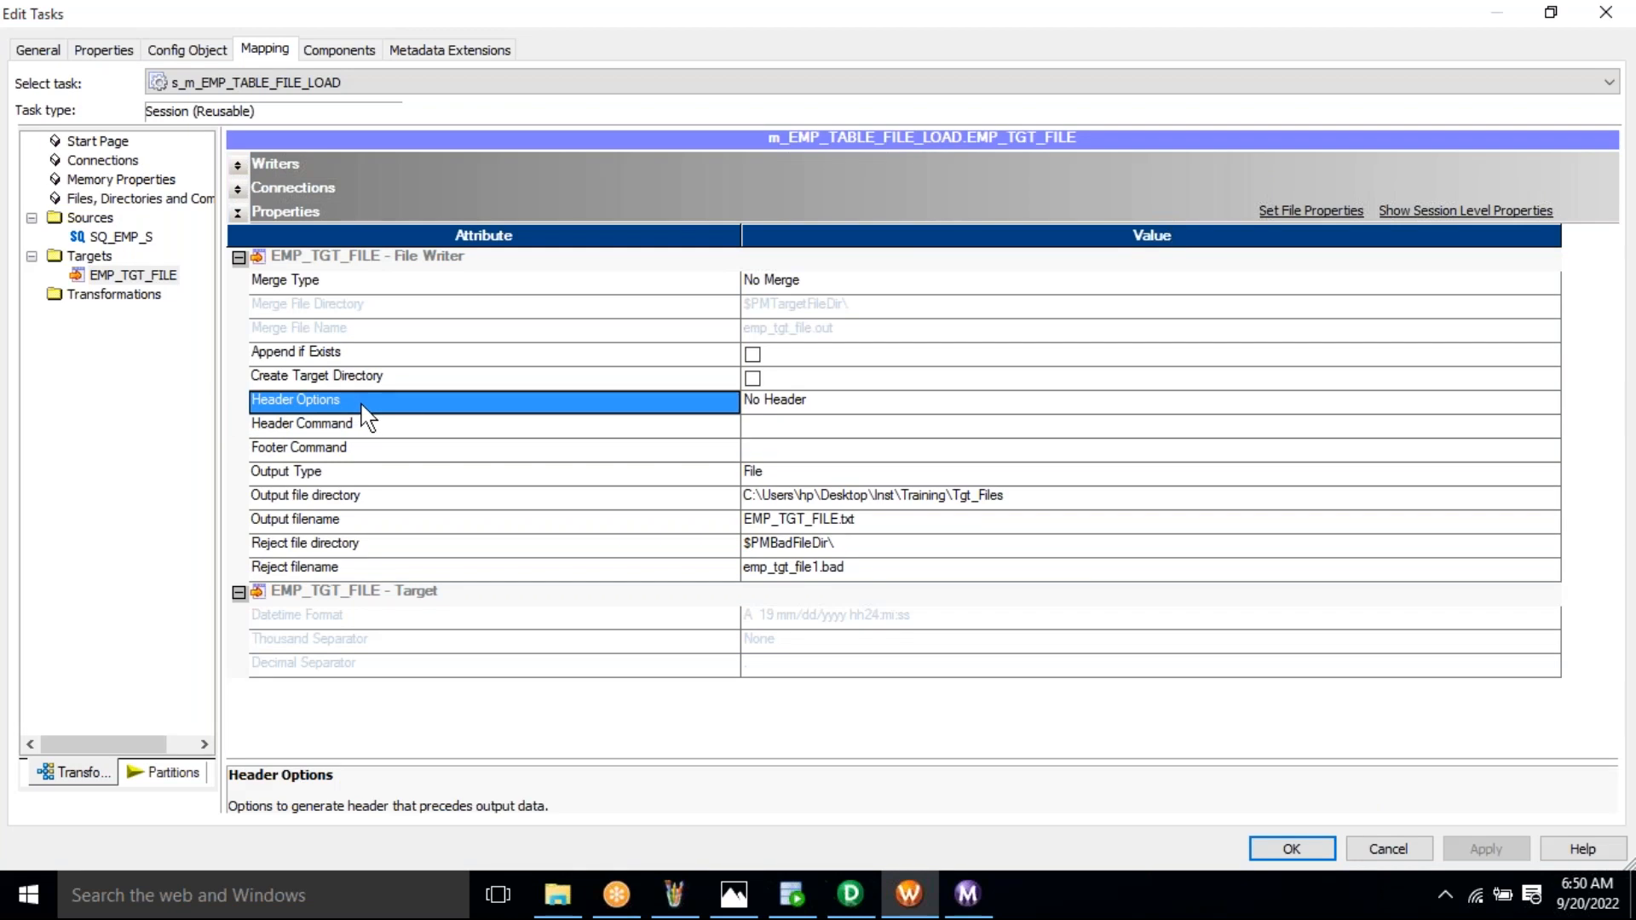
left_click(106, 273)
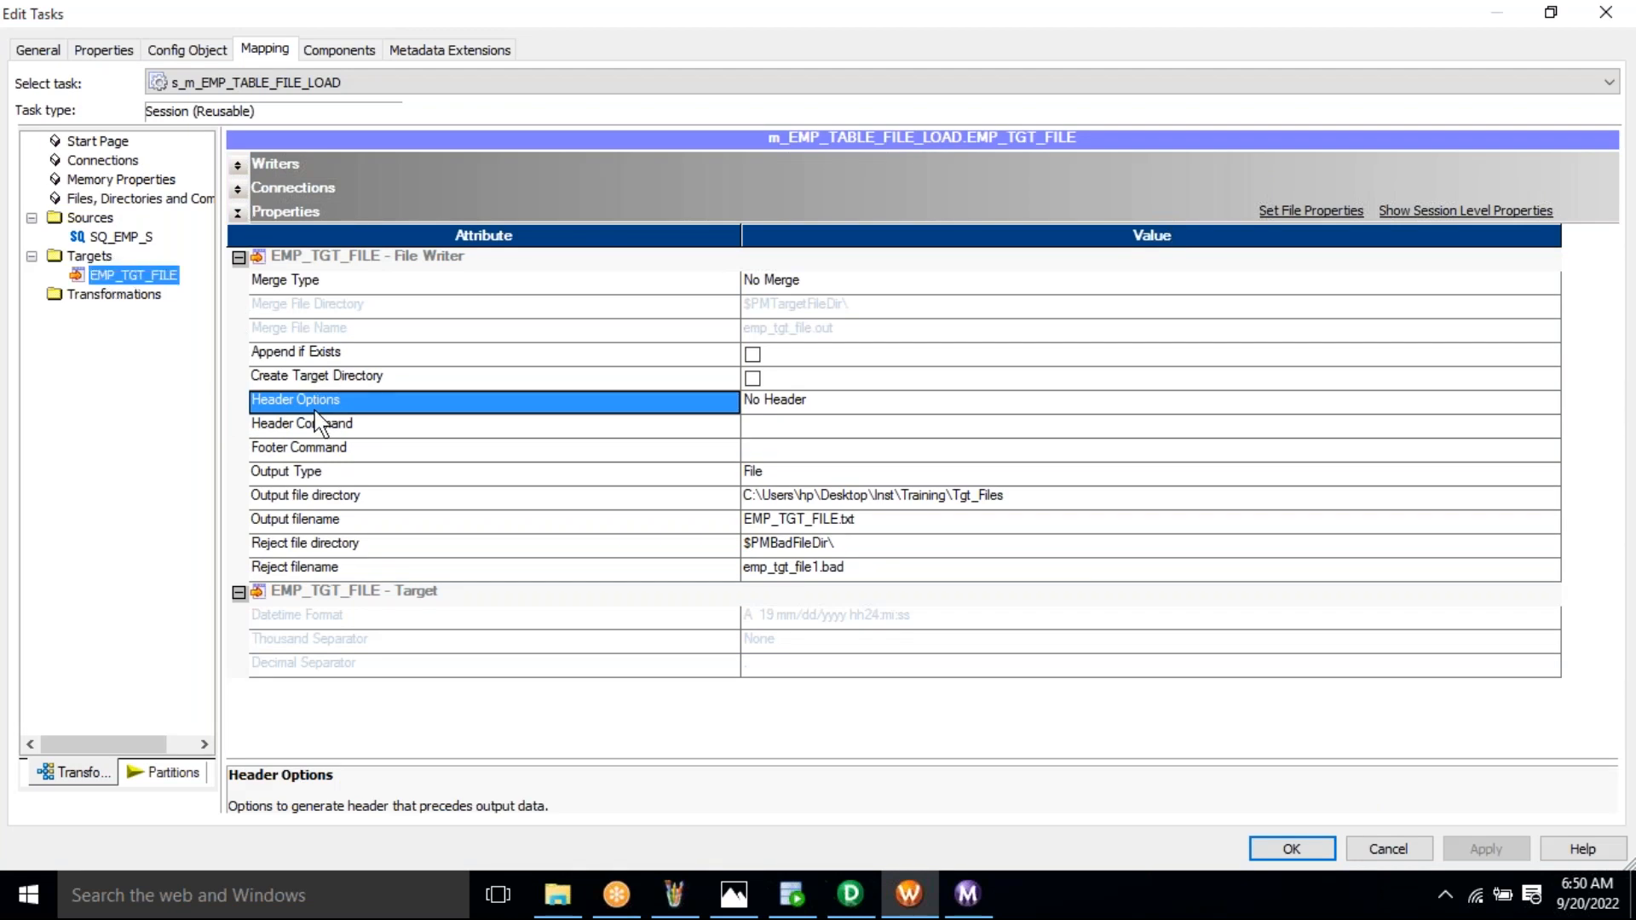
left_click(798, 404)
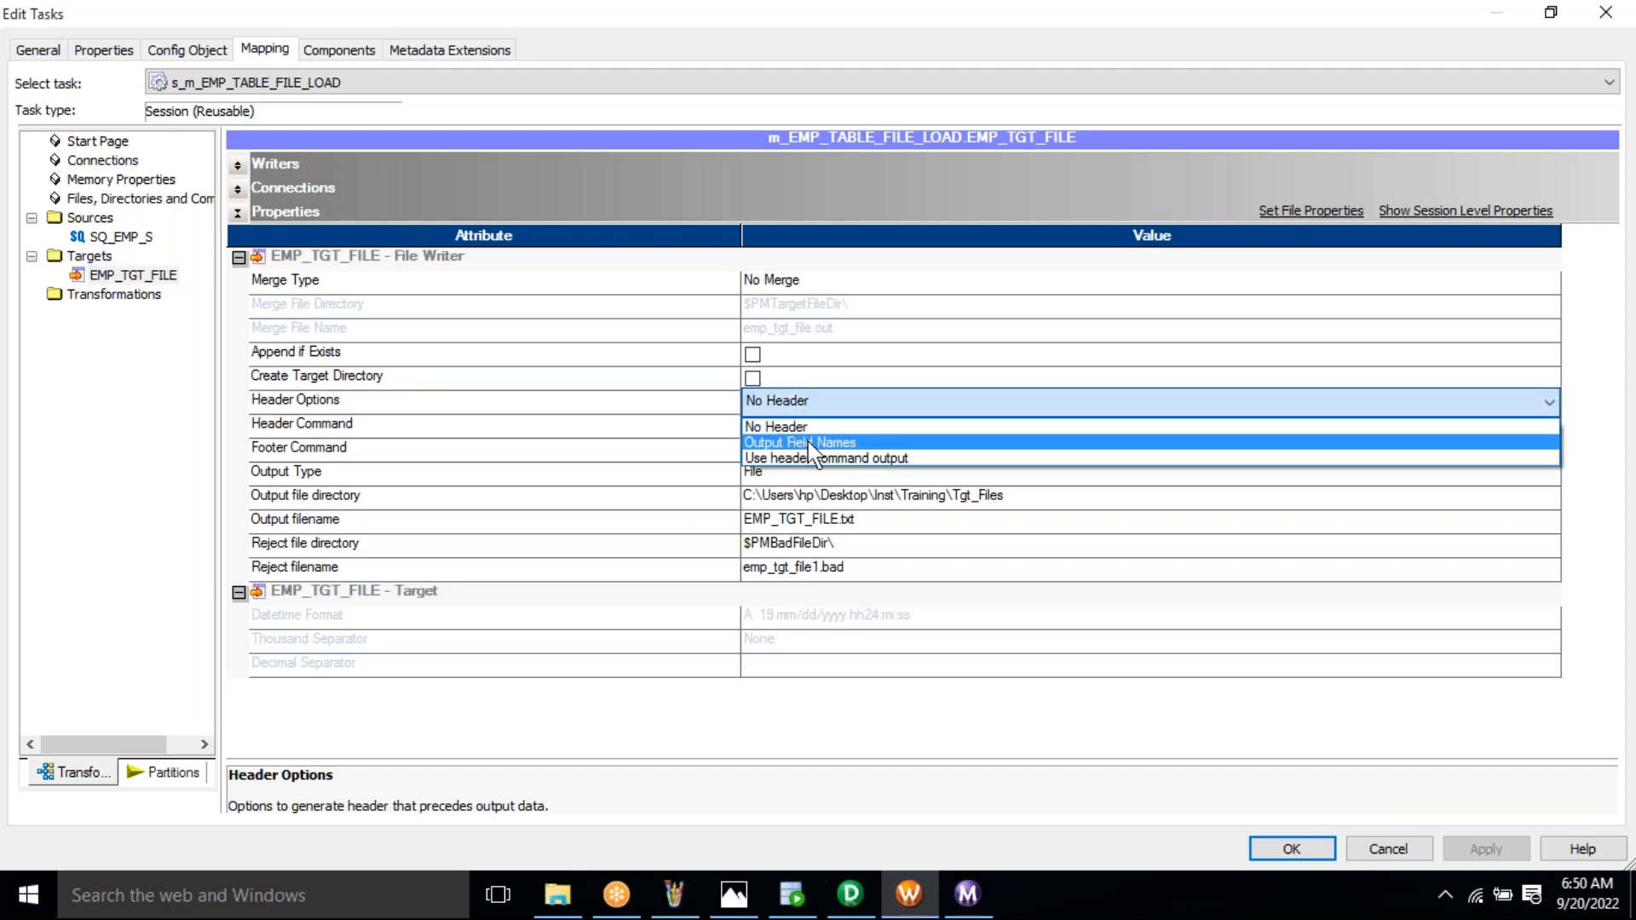
left_click(808, 442)
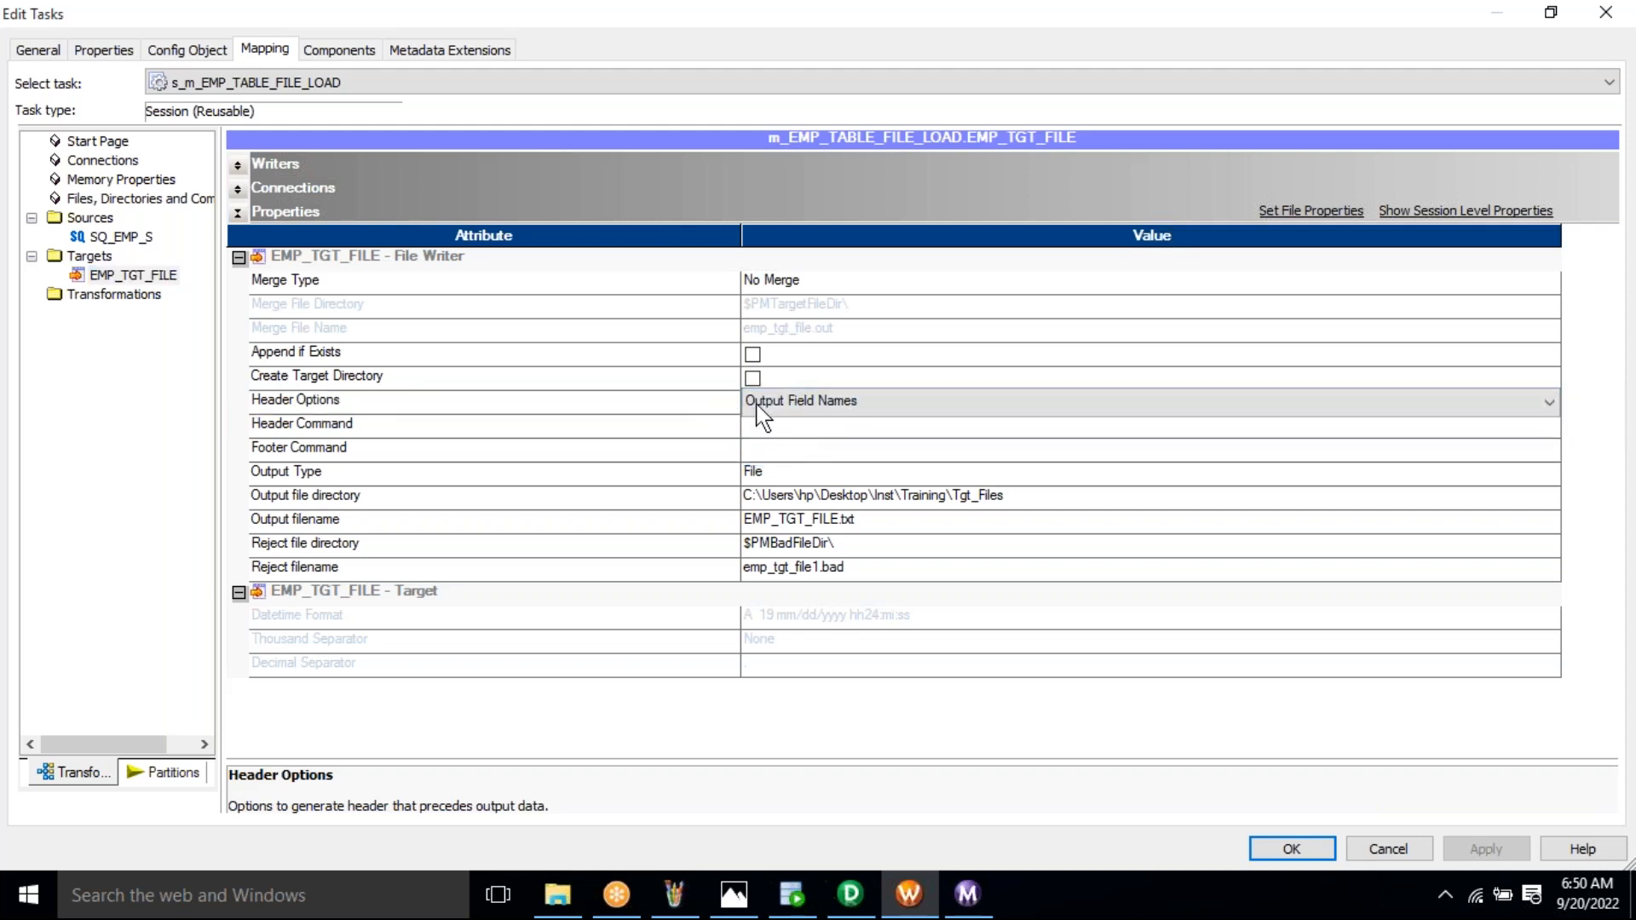
left_click(845, 403)
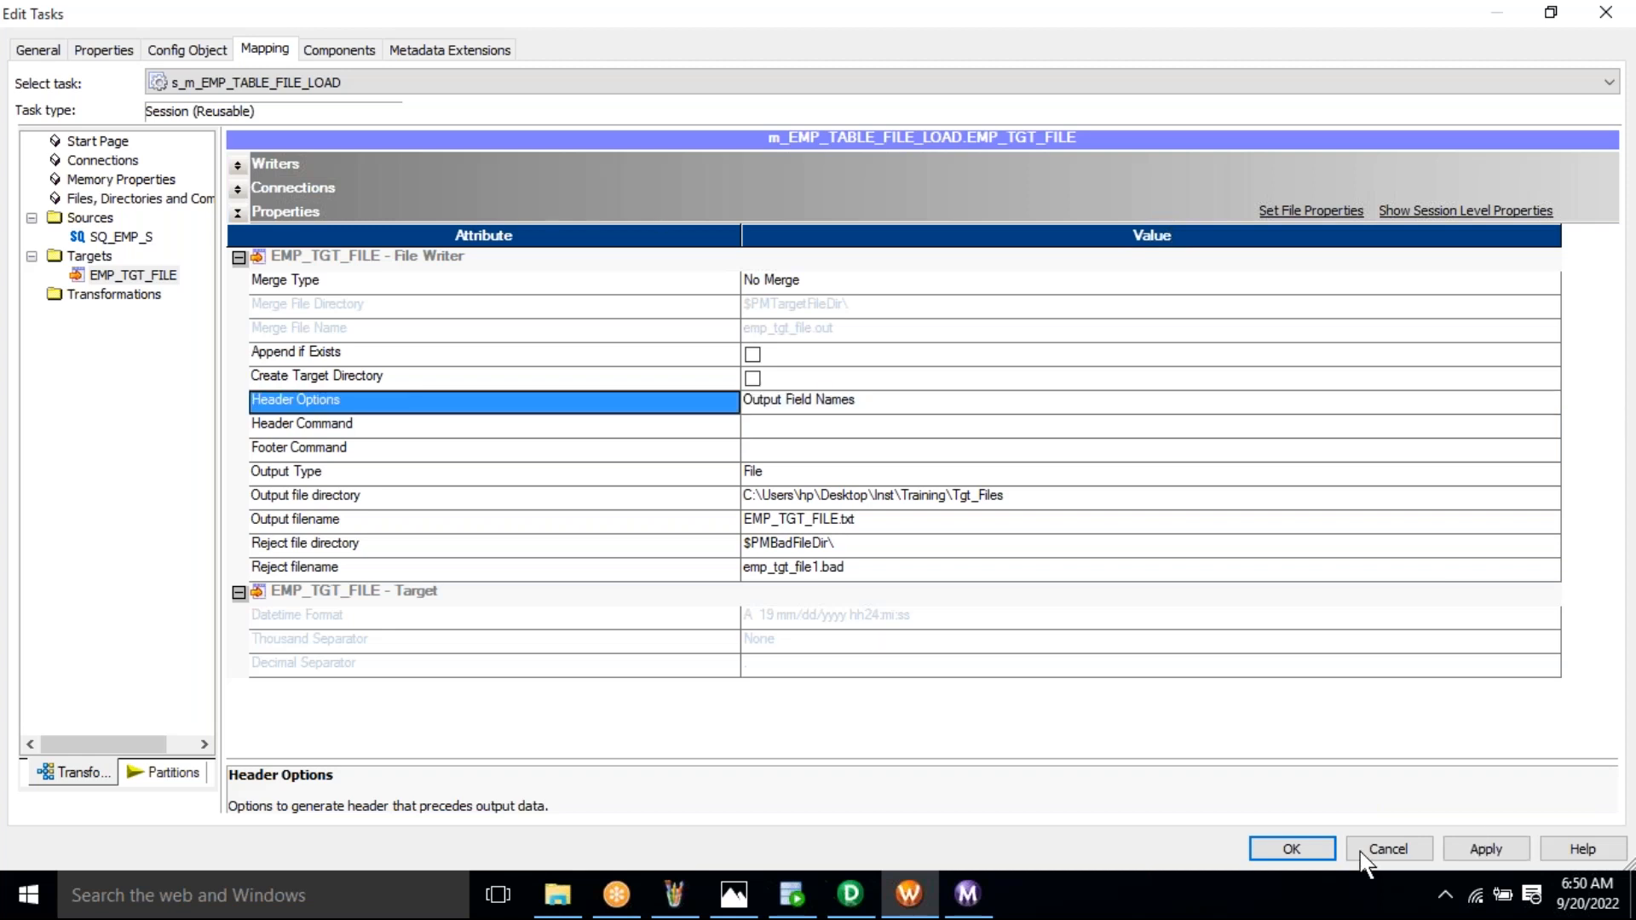
left_click(1292, 850)
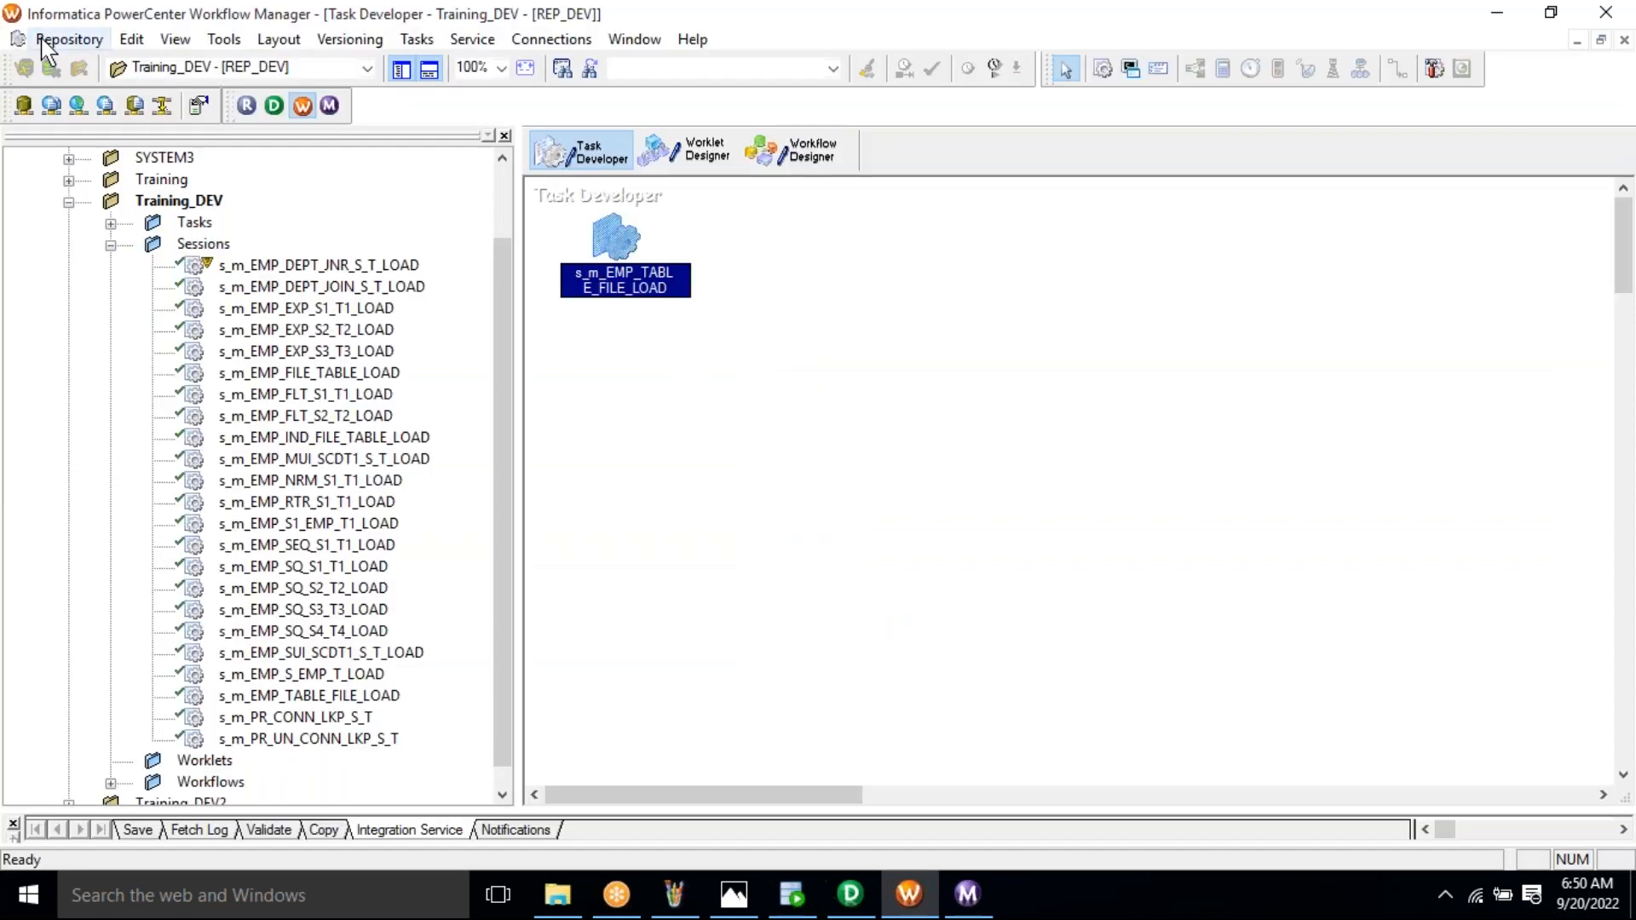
left_click(47, 42)
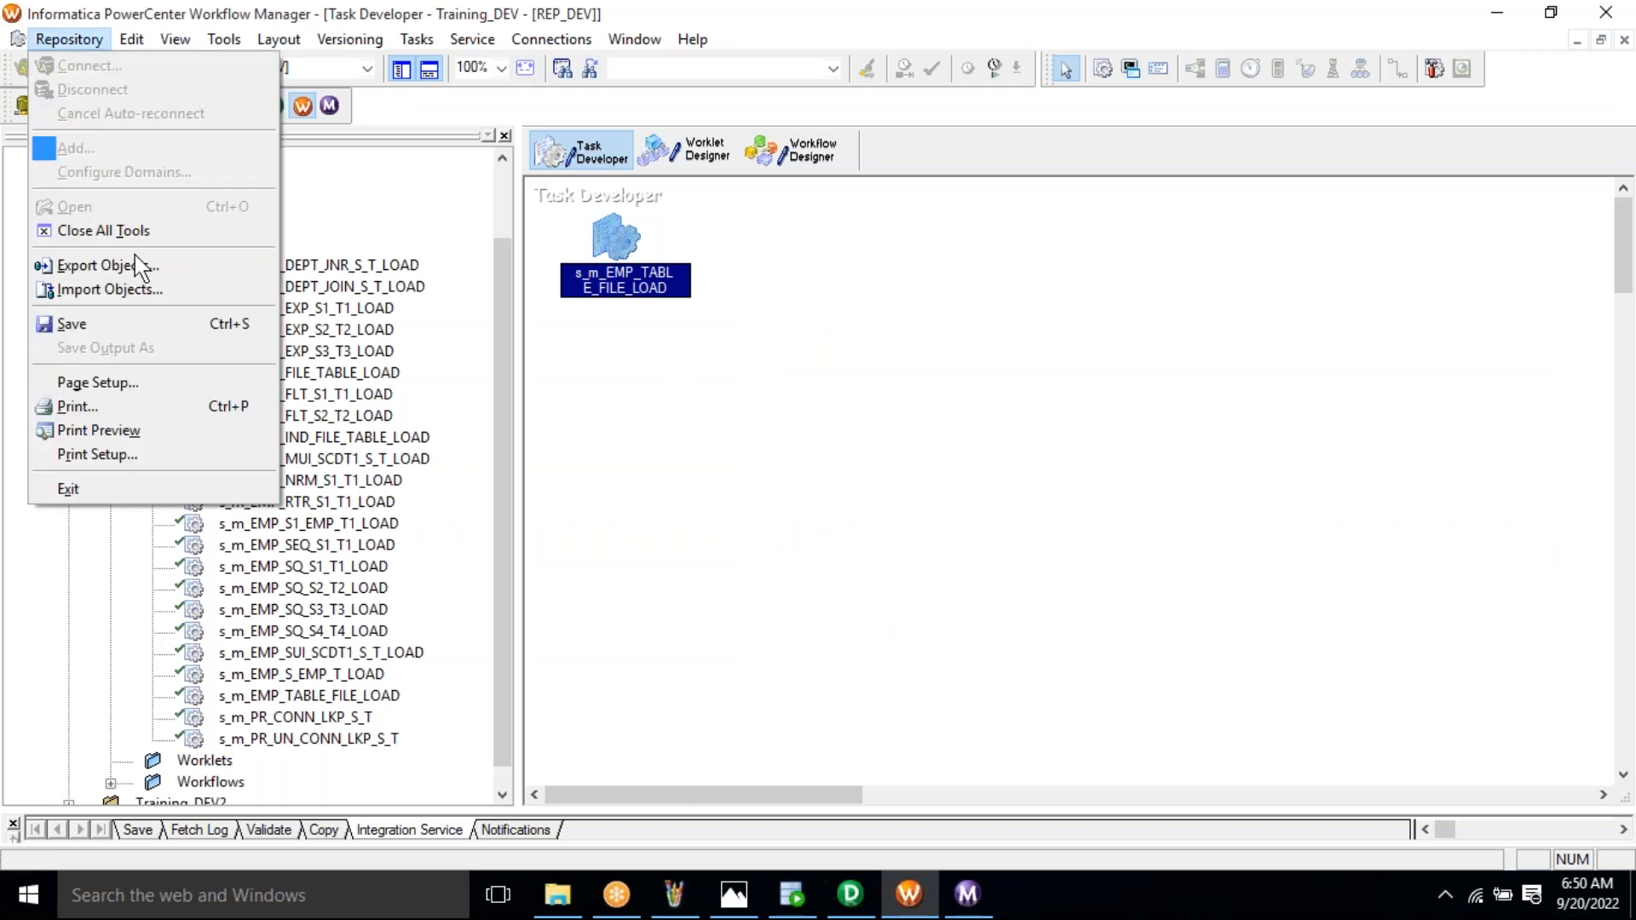
left_click(185, 335)
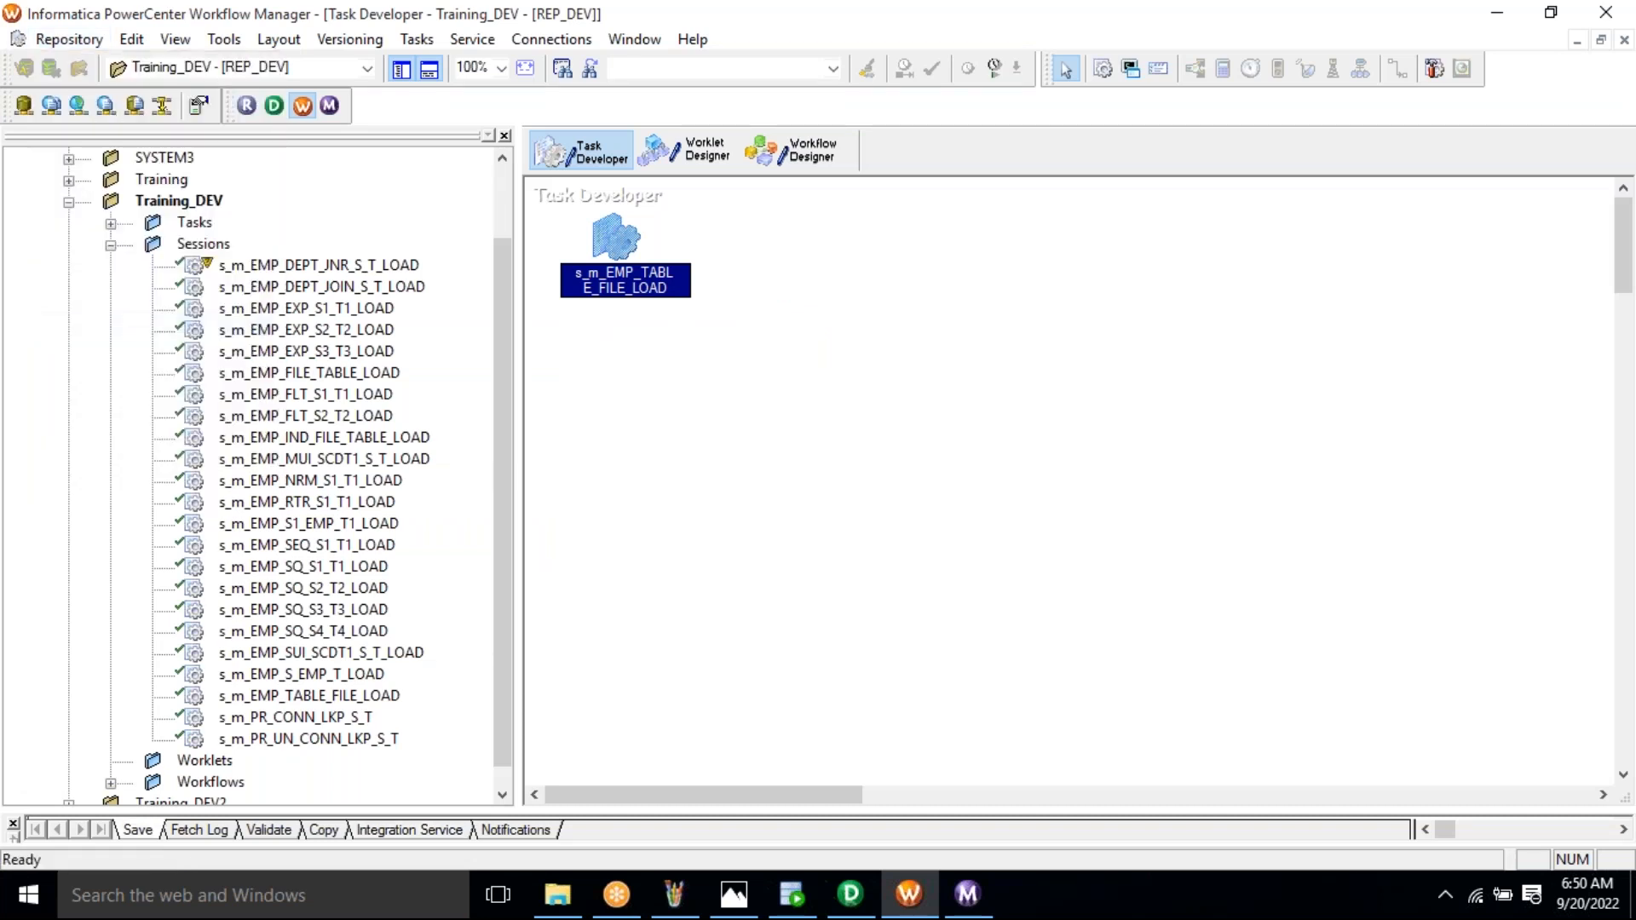
Open the Workflow Designer and start workflow wf_m_EMP_TABLE_FILE_LOAD
left_click(810, 162)
right_click(1101, 259)
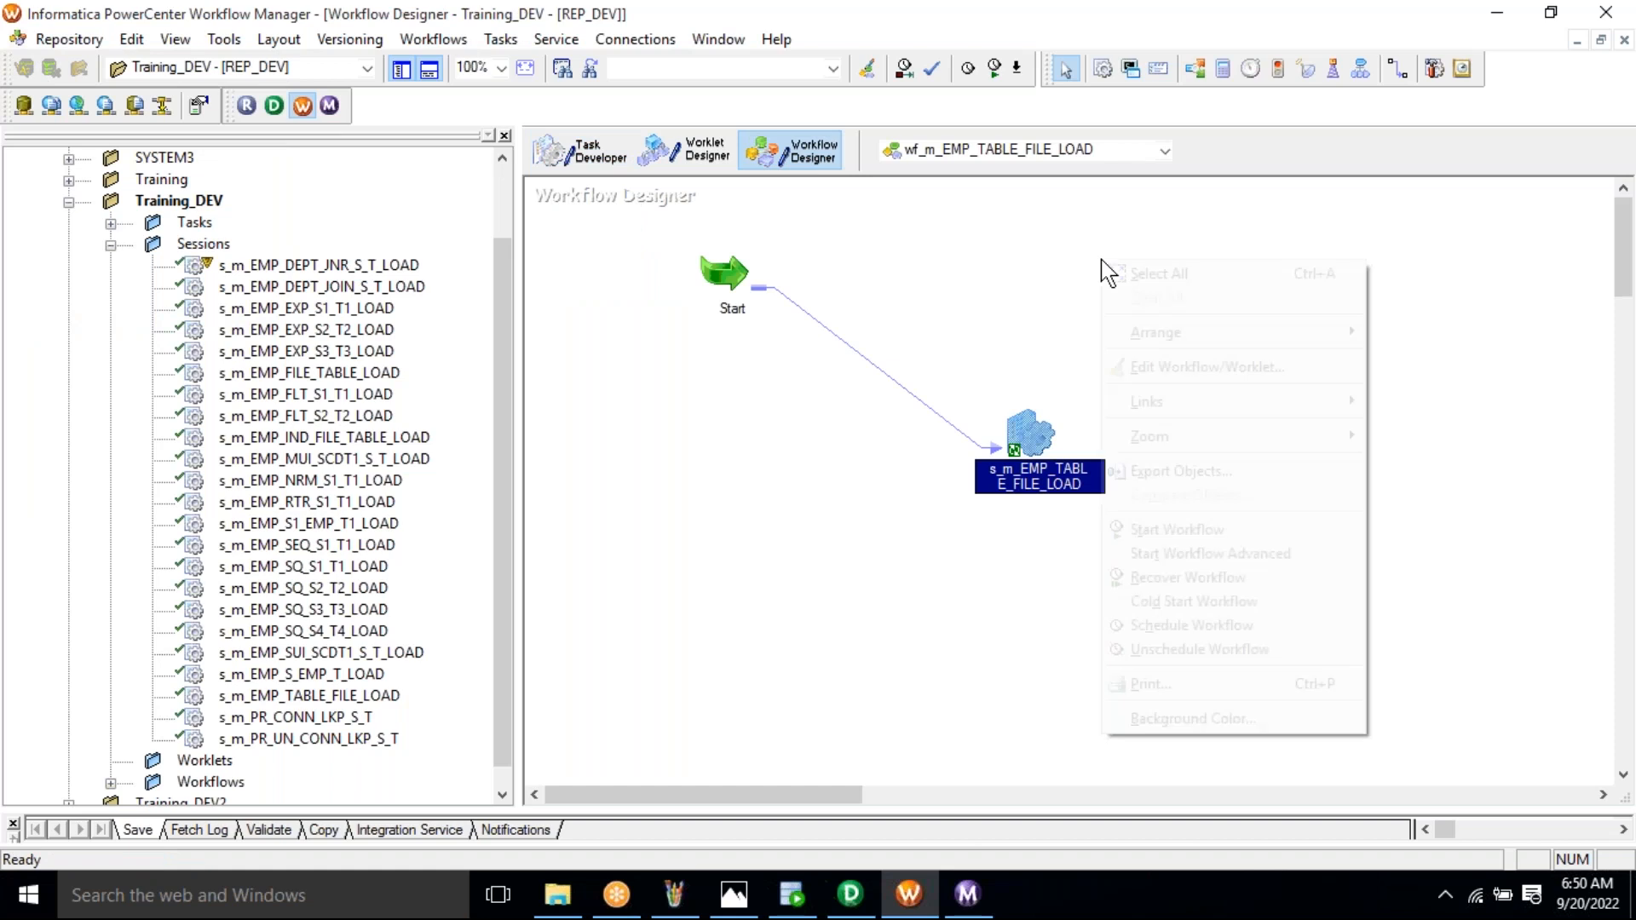
left_click(1194, 535)
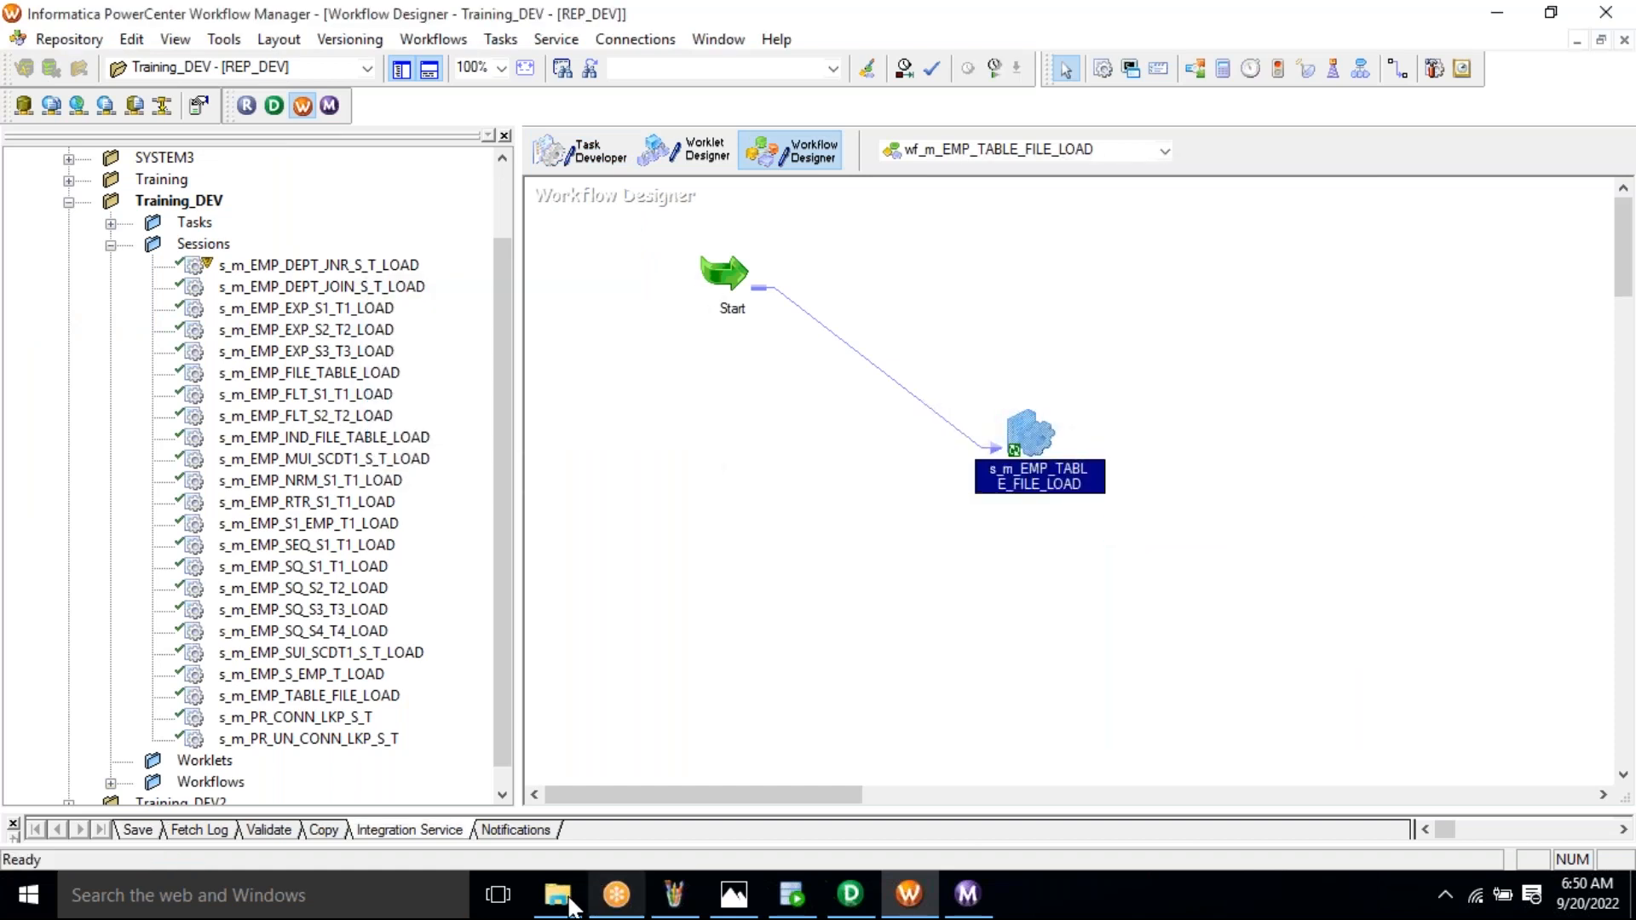
Switch to File Explorer, open EMP_TGT_FILE from the Tgt_Files folder, examine its header row of field names, and close the file
left_click(562, 900)
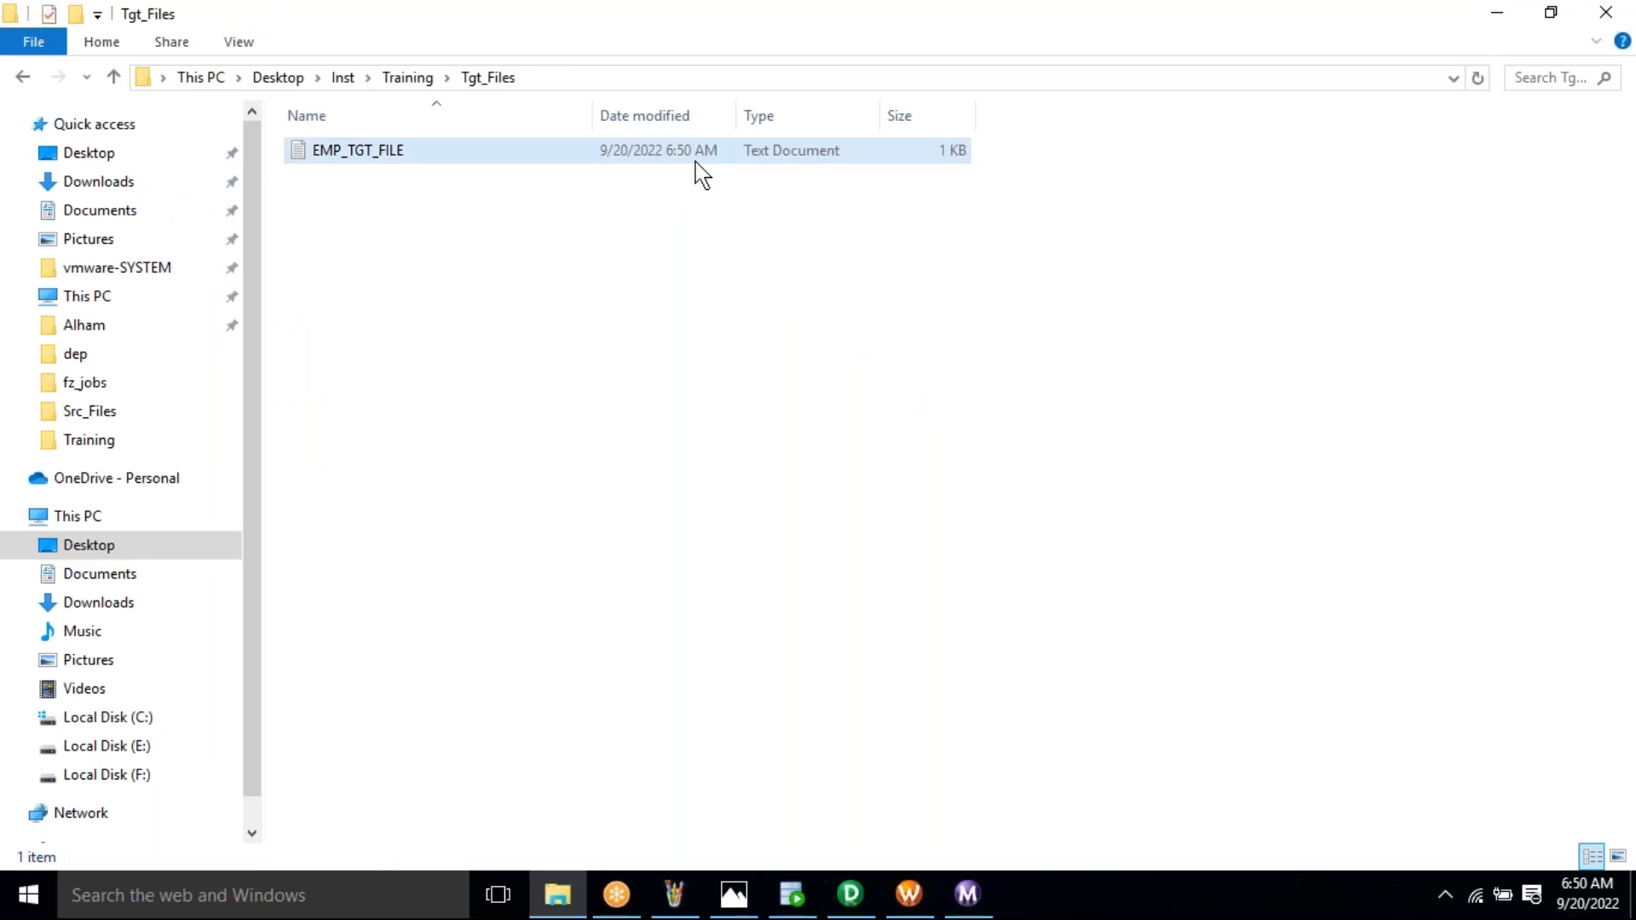
left_click(794, 207)
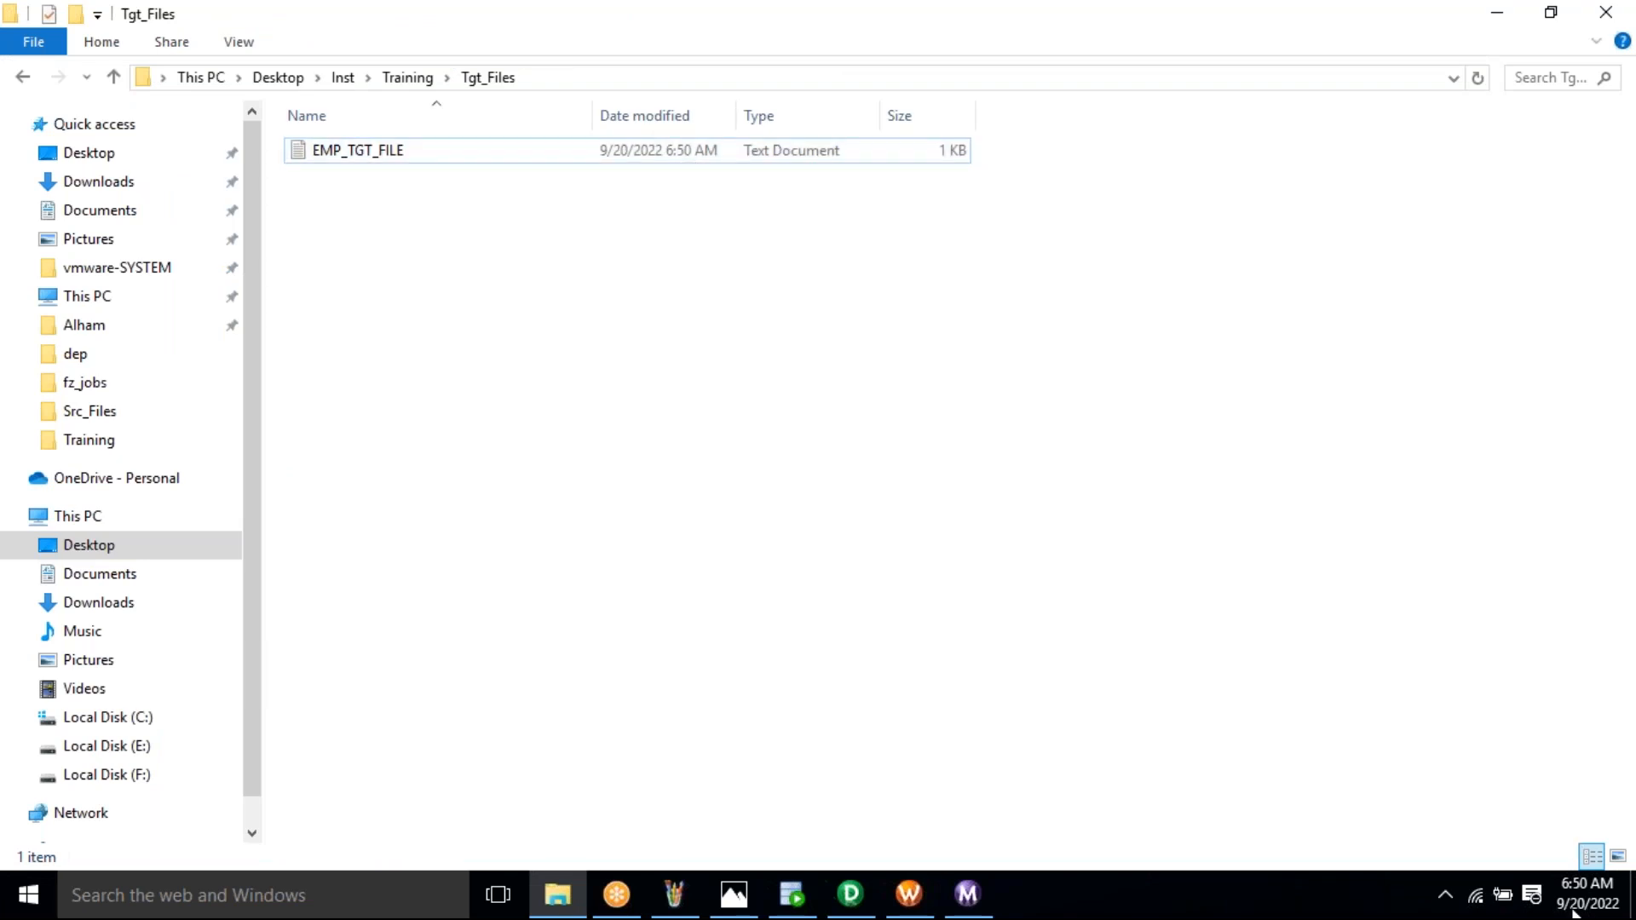
left_click(380, 152)
double_click(380, 152)
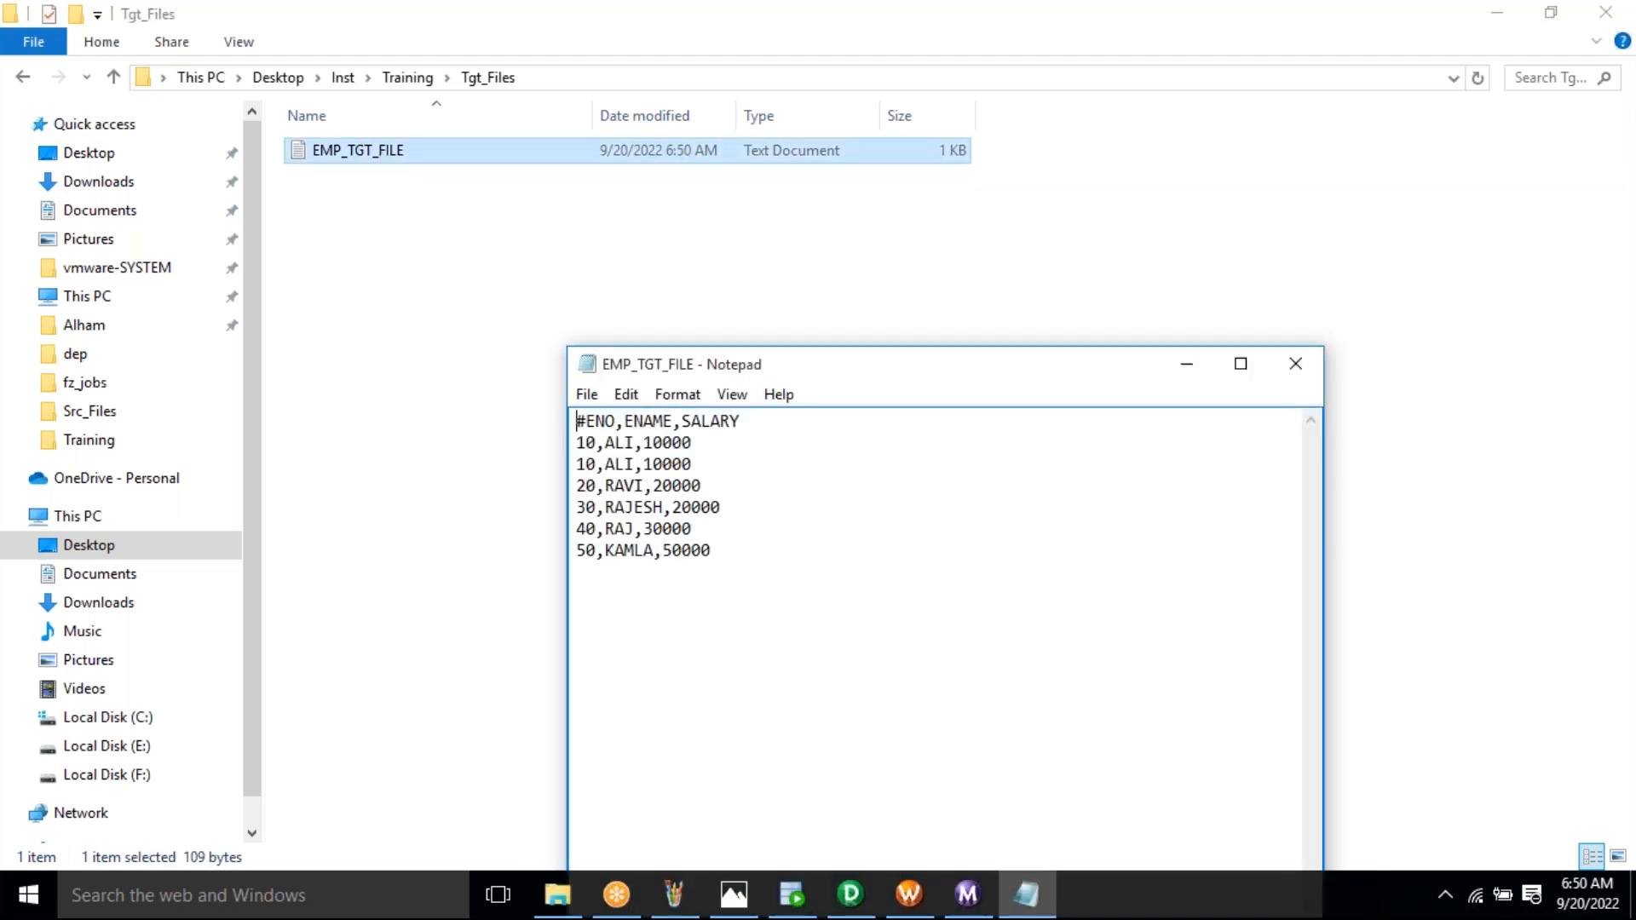
key("ctrl+a")
key("Right")
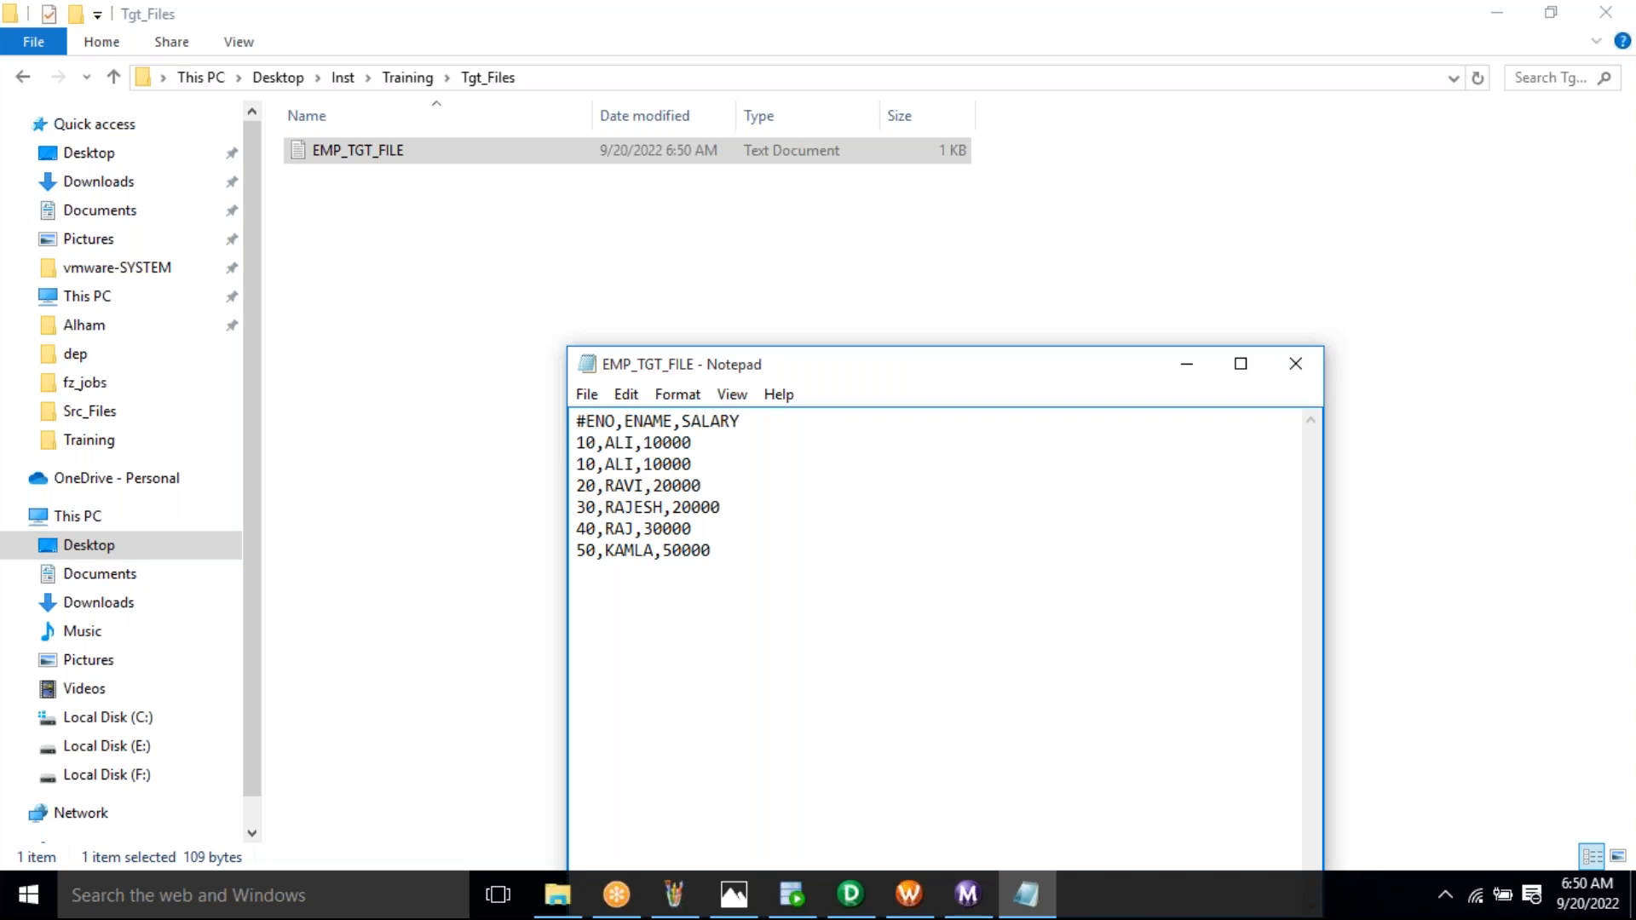
left_click(767, 424)
left_click_drag(588, 422, 543, 422)
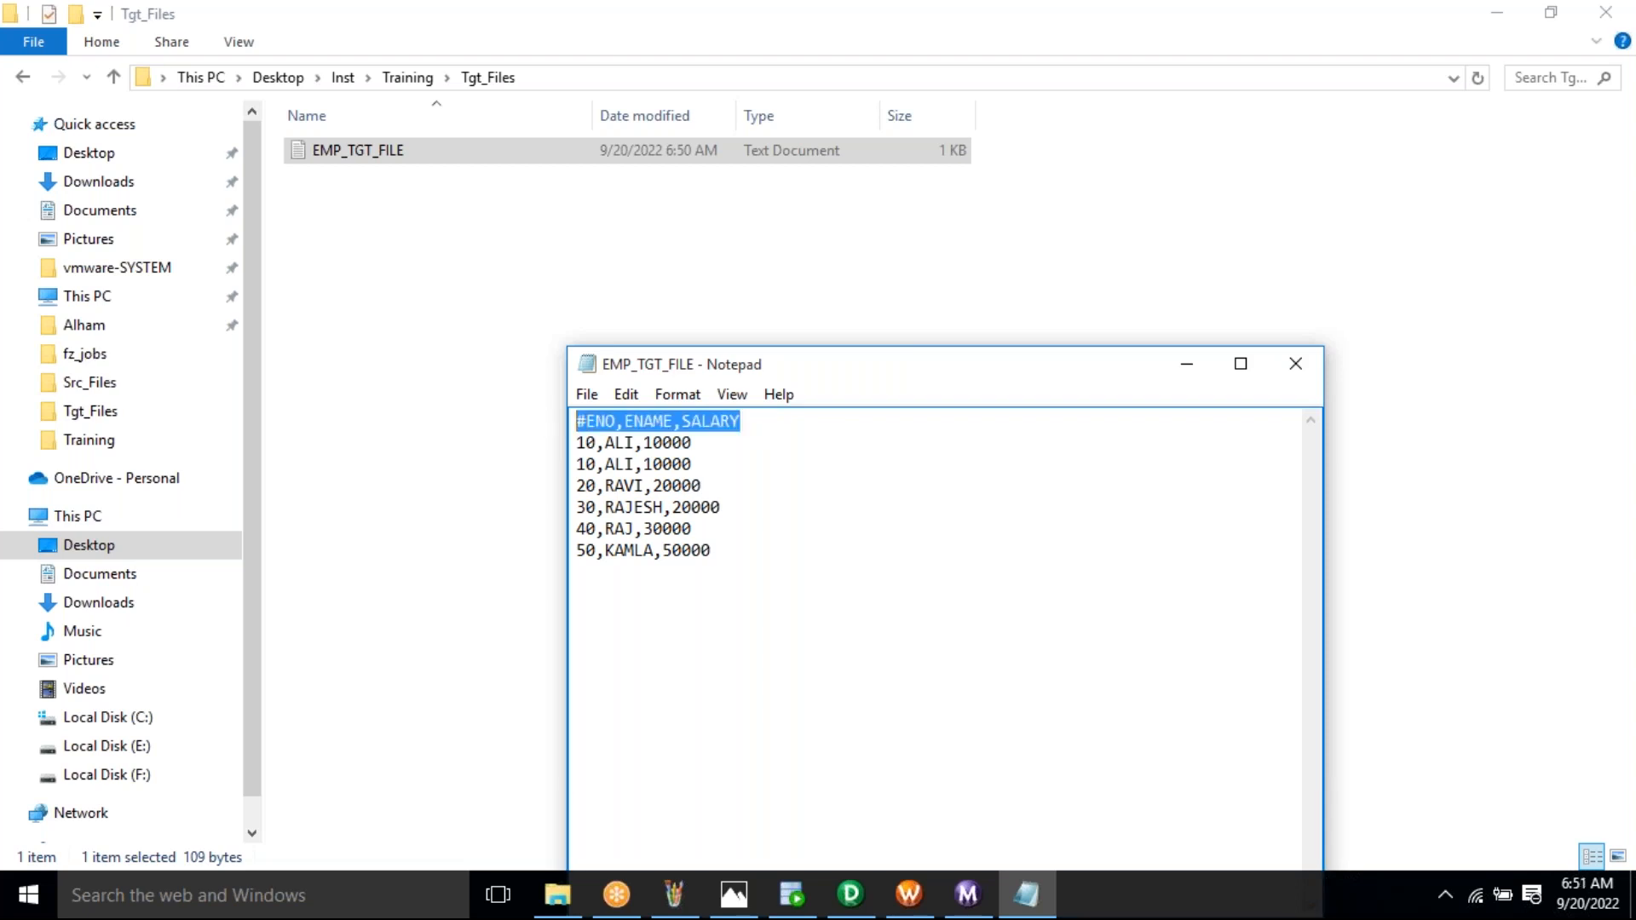
left_click(577, 571)
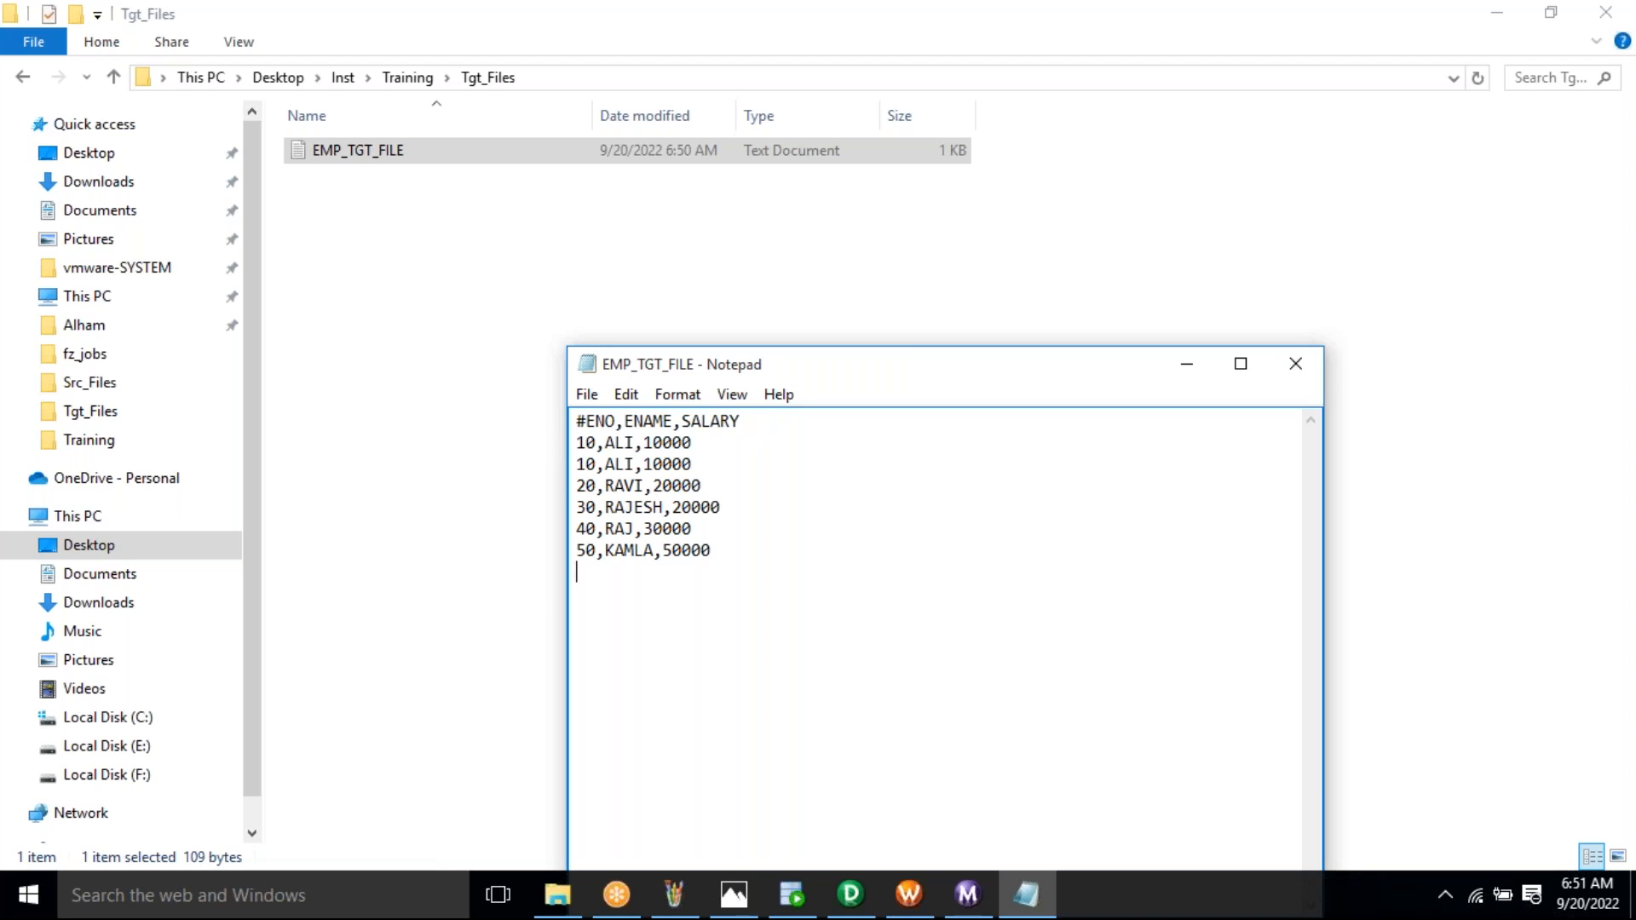
left_click_drag(743, 421, 586, 419)
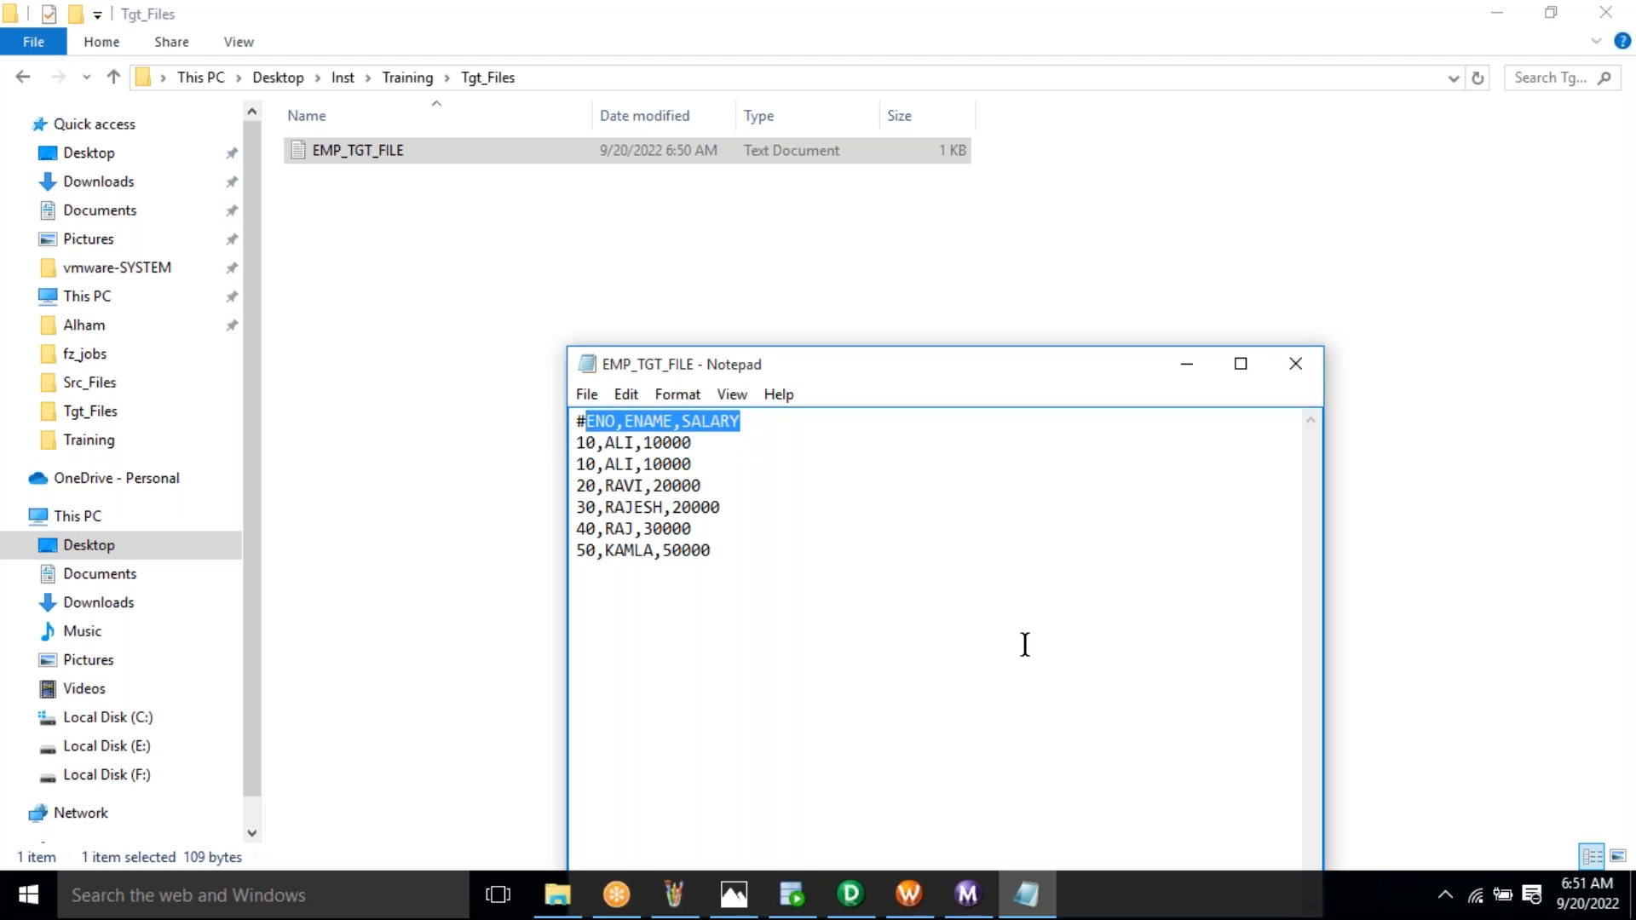
left_click(1026, 644)
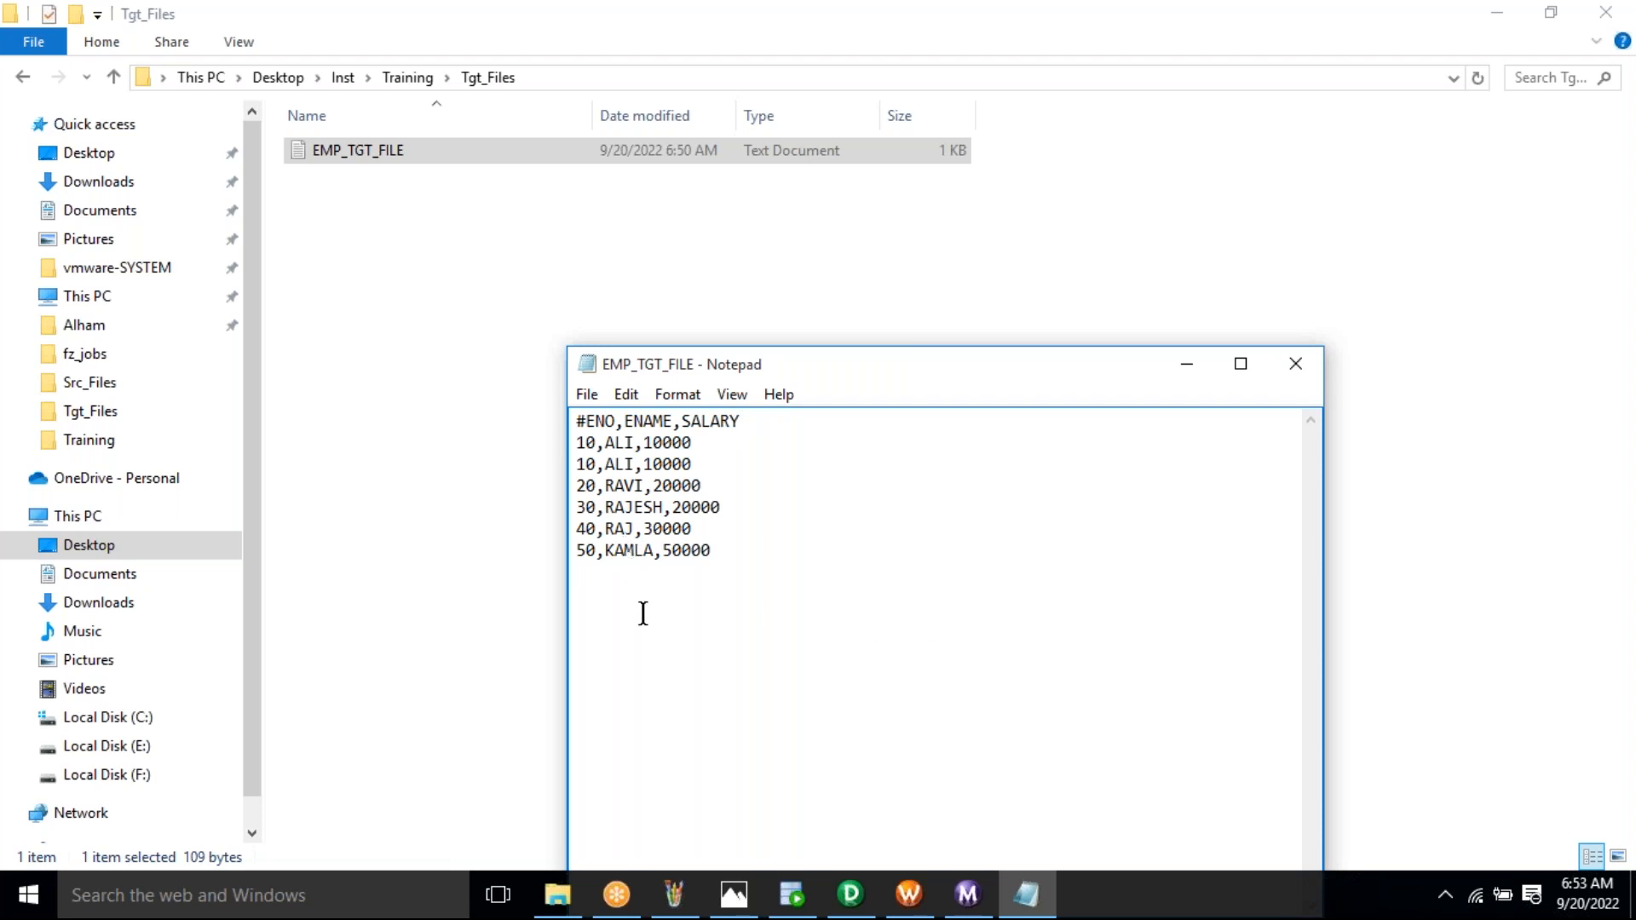
left_click(1306, 366)
Switch to Workflow Manager and reopen session s_m_EMP_TABLE_FILE_LOAD in Task Developer, showing only the properties section of its EMP_TGT_FILE target
left_click(909, 893)
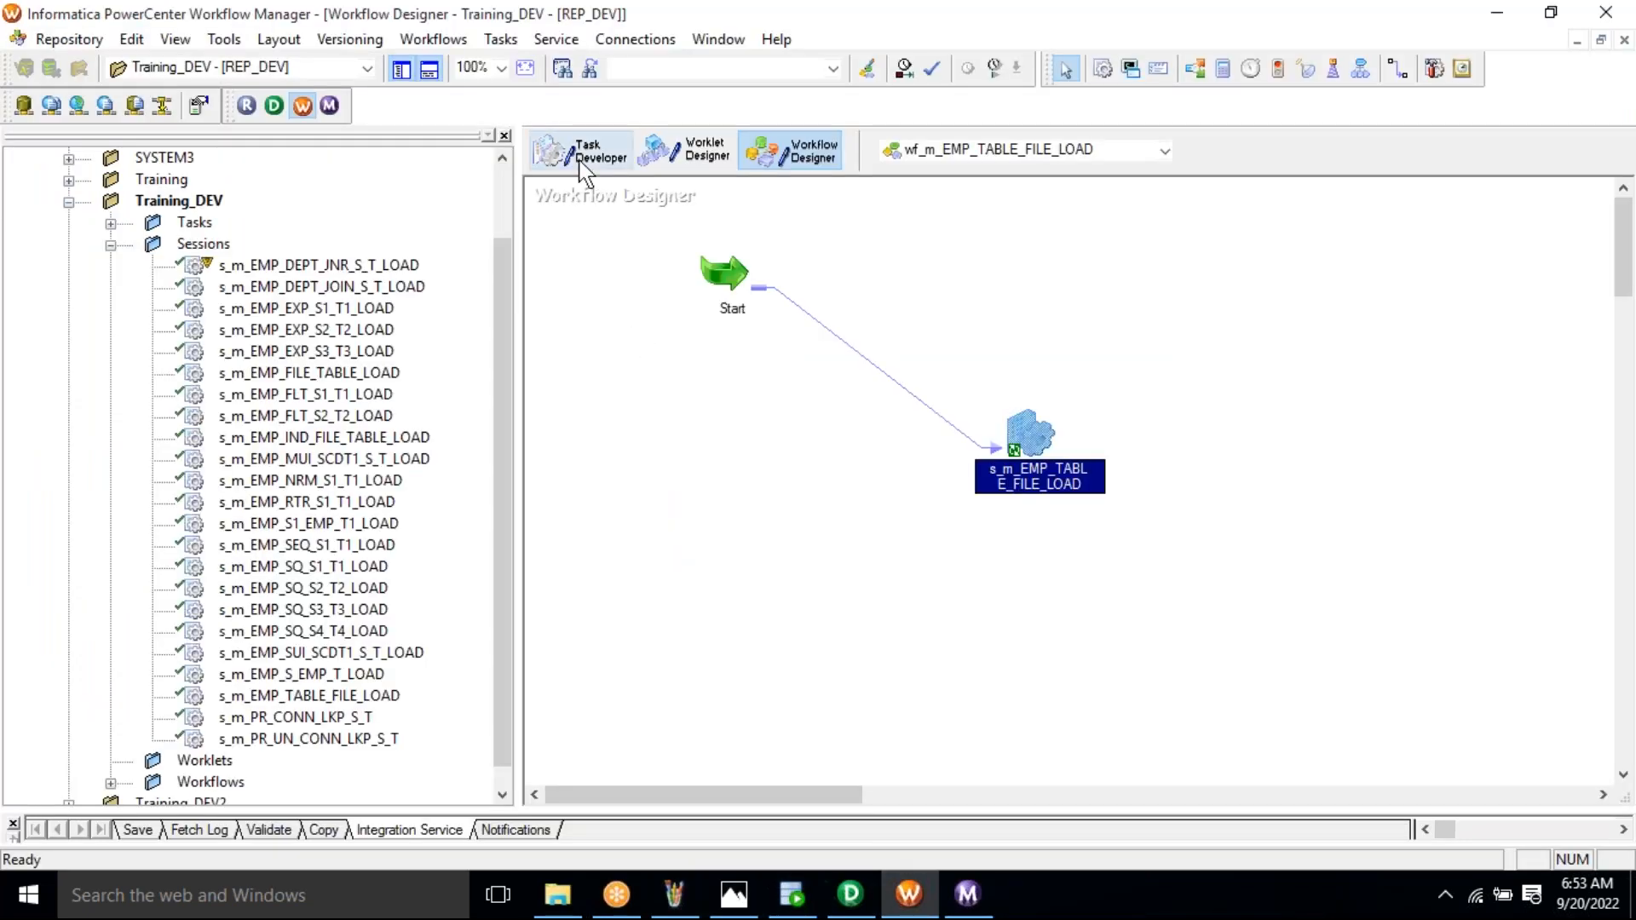
left_click(580, 152)
double_click(614, 243)
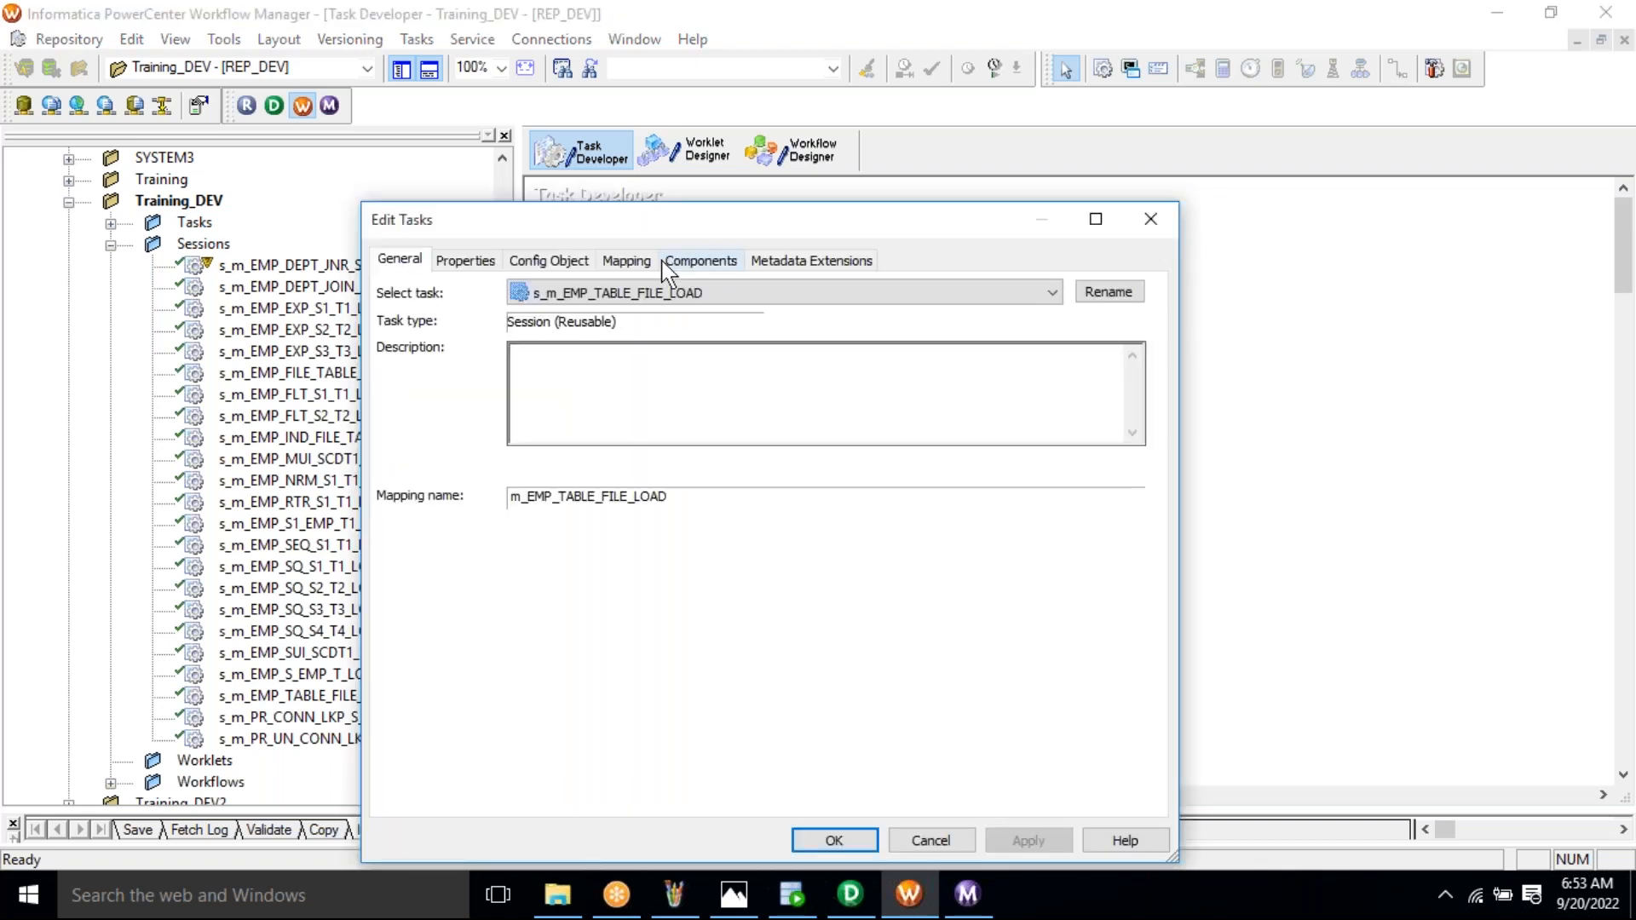
left_click(626, 259)
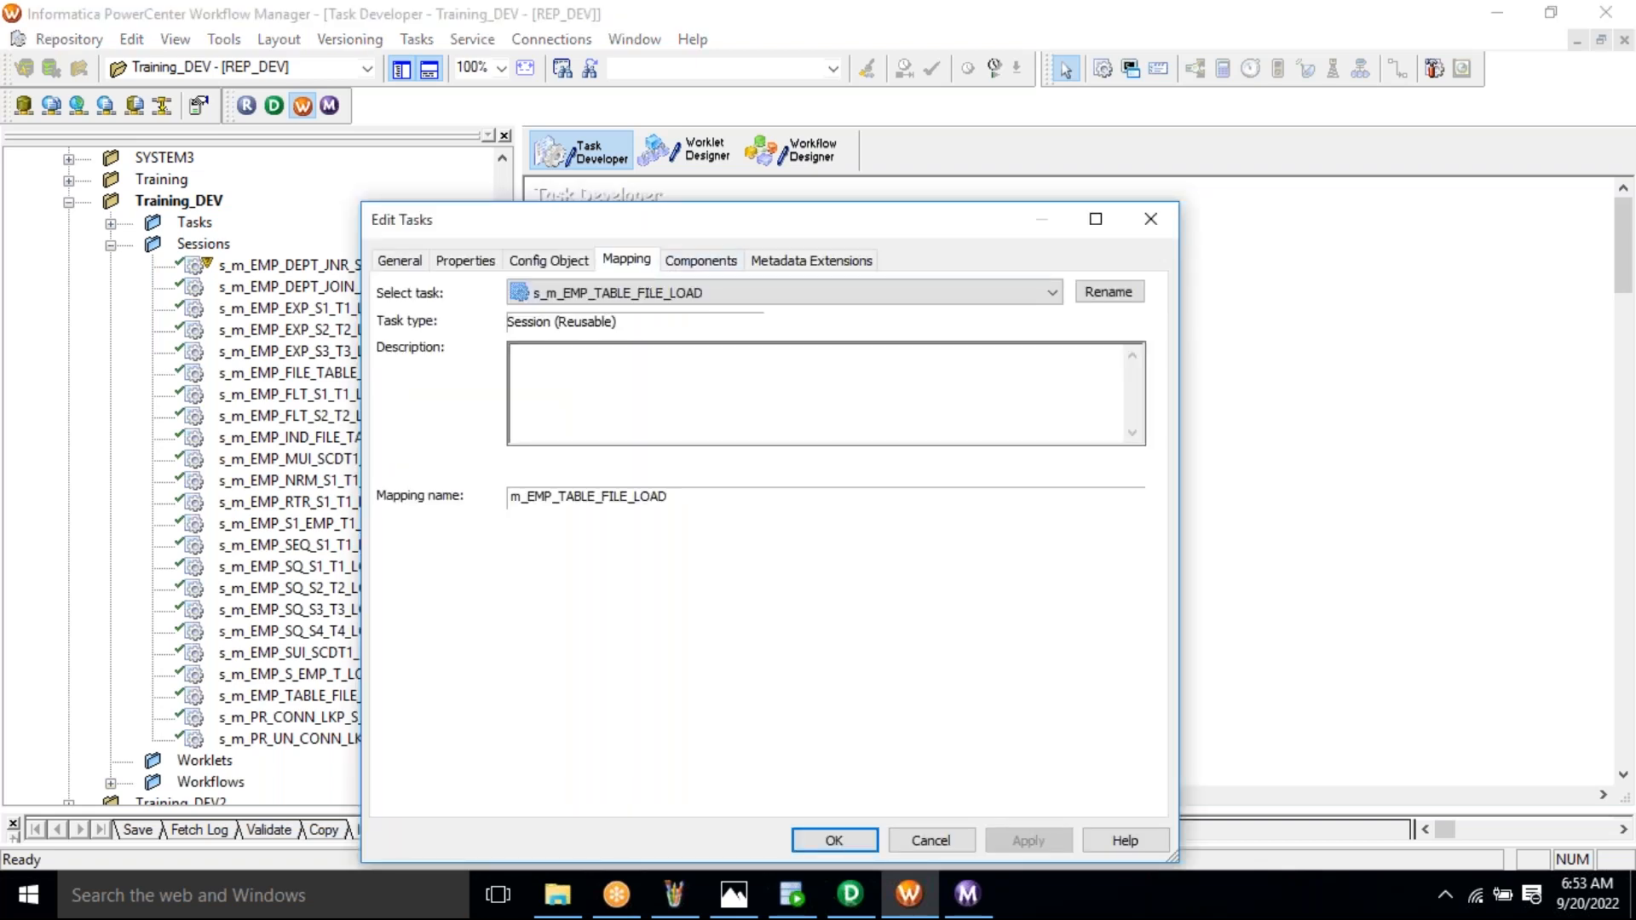
double_click(642, 223)
left_click(132, 275)
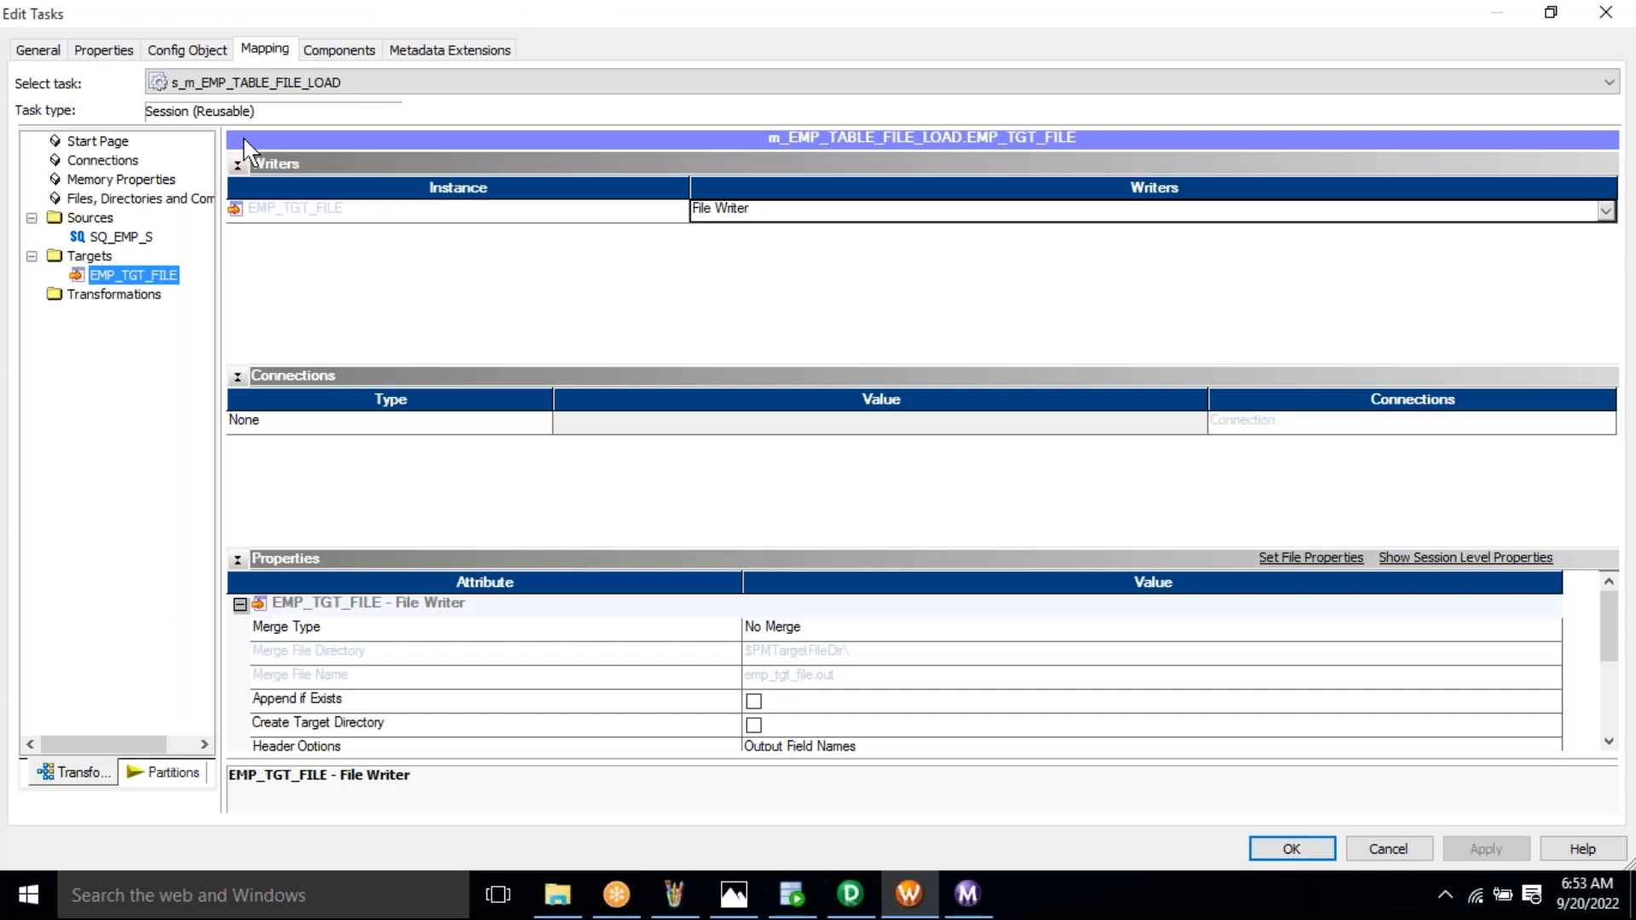
left_click(237, 164)
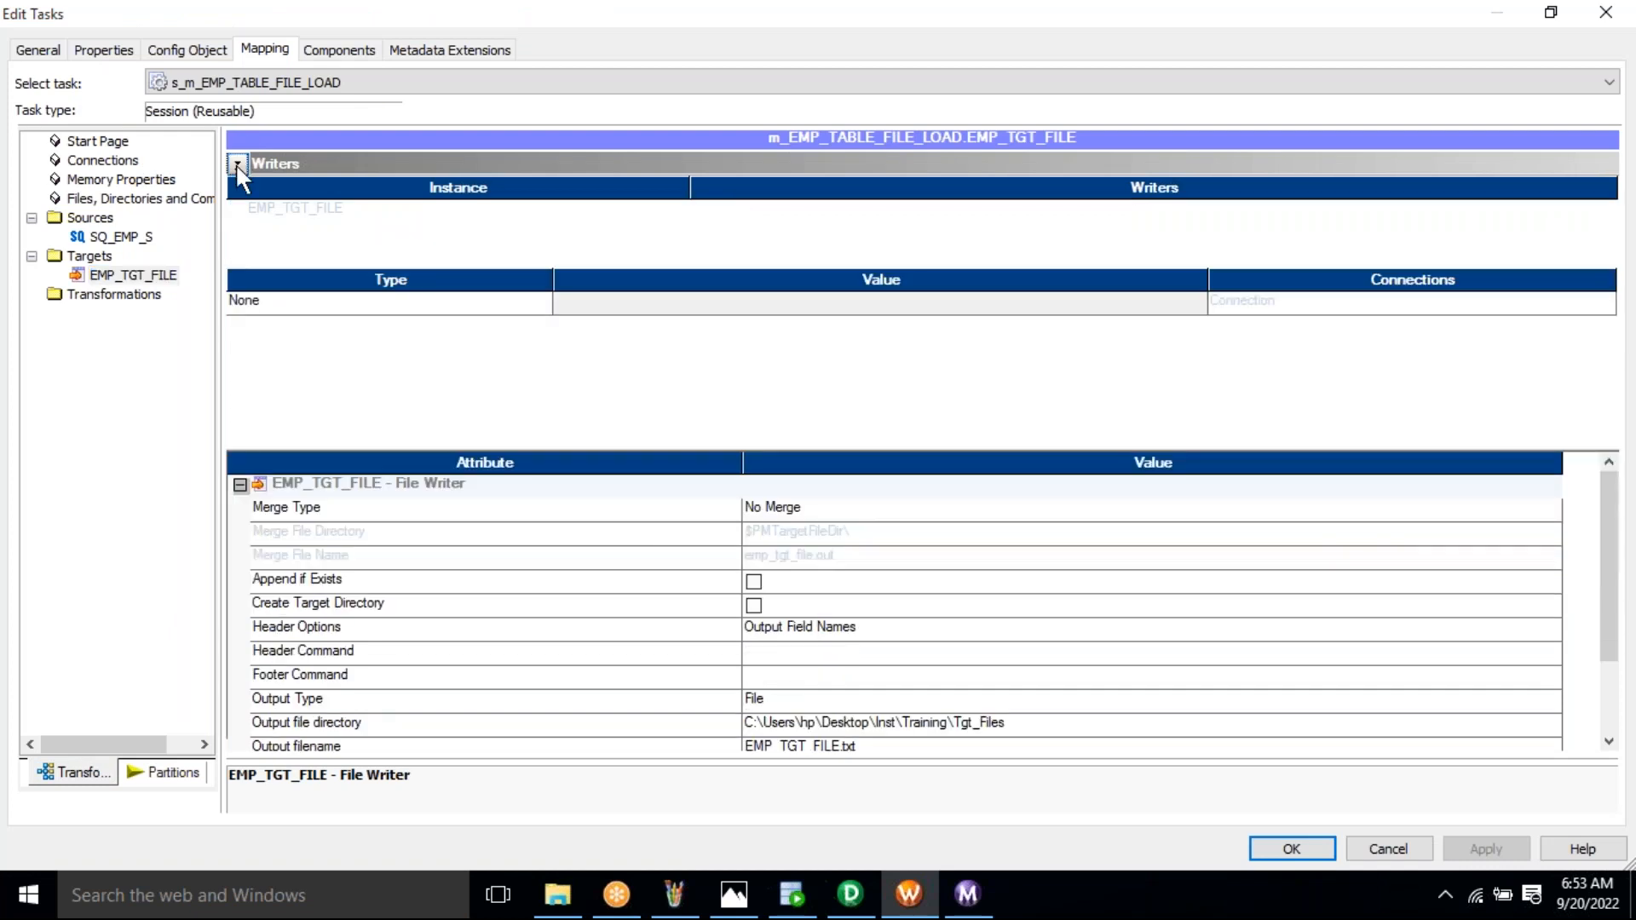
left_click(238, 187)
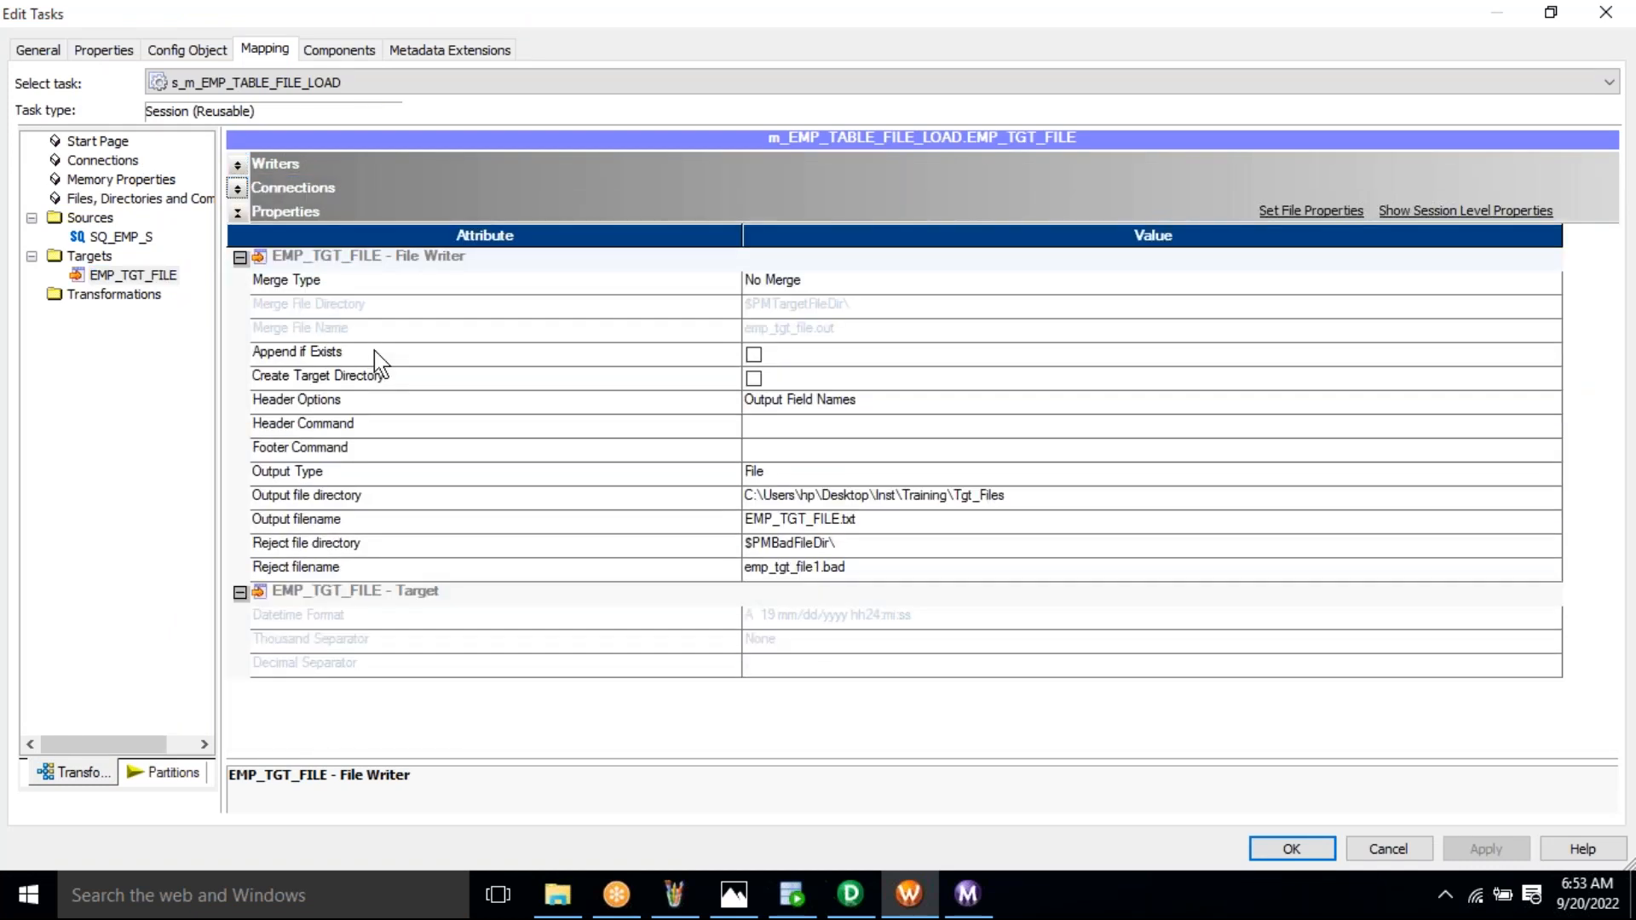
Enable Append if Exists for the EMP_TGT_FILE target, then apply and confirm the session edit
left_click(375, 350)
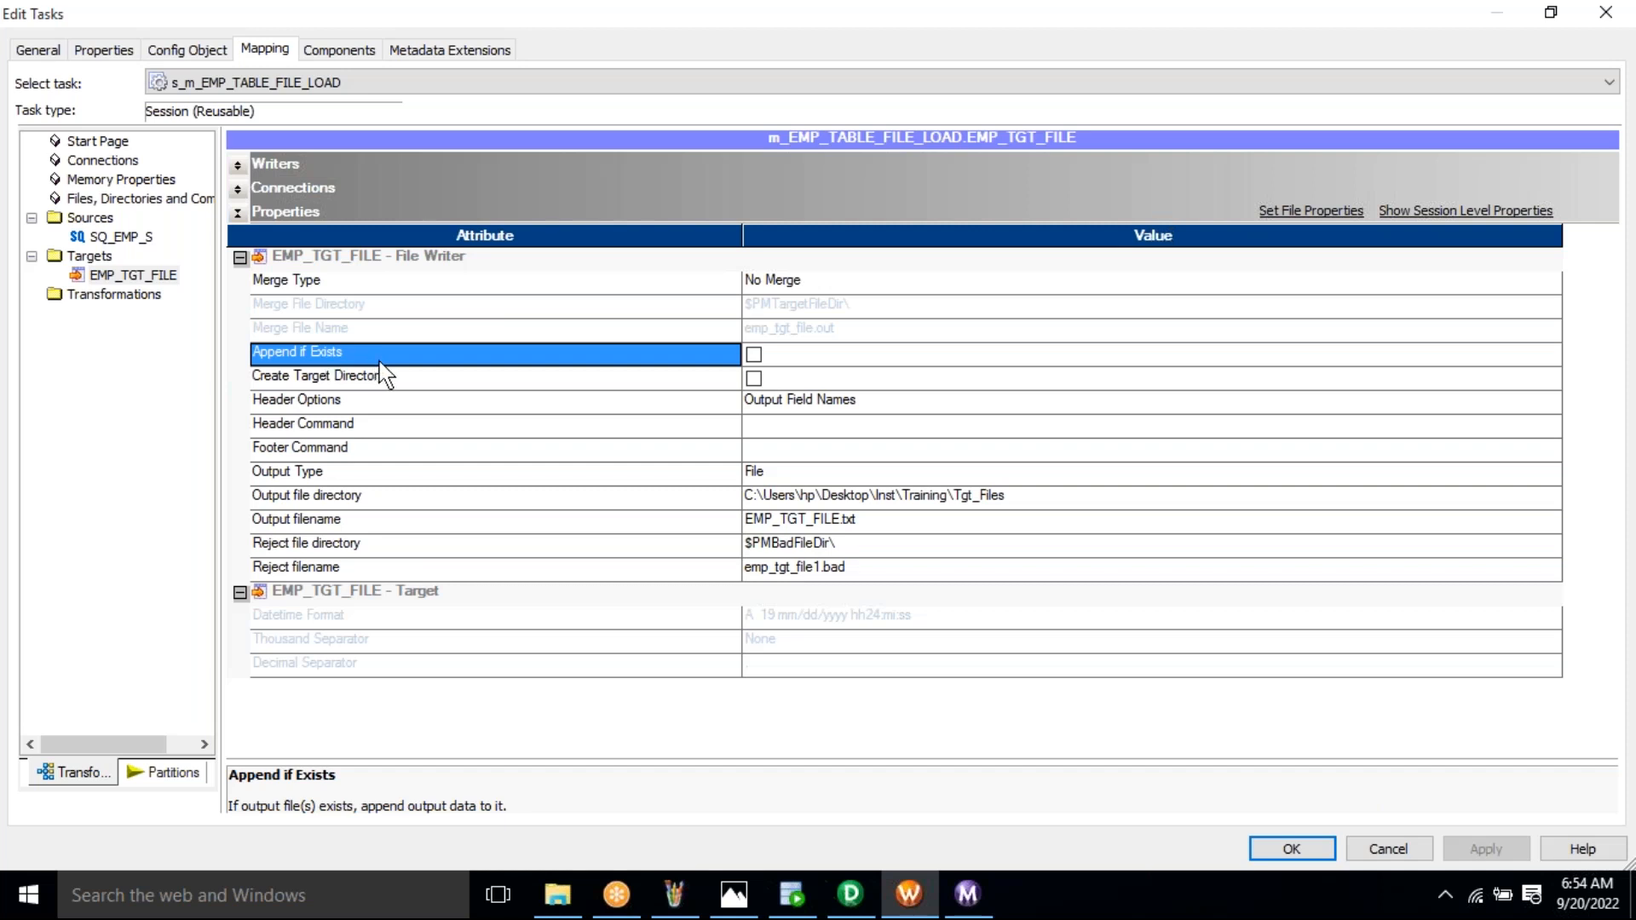
left_click(755, 356)
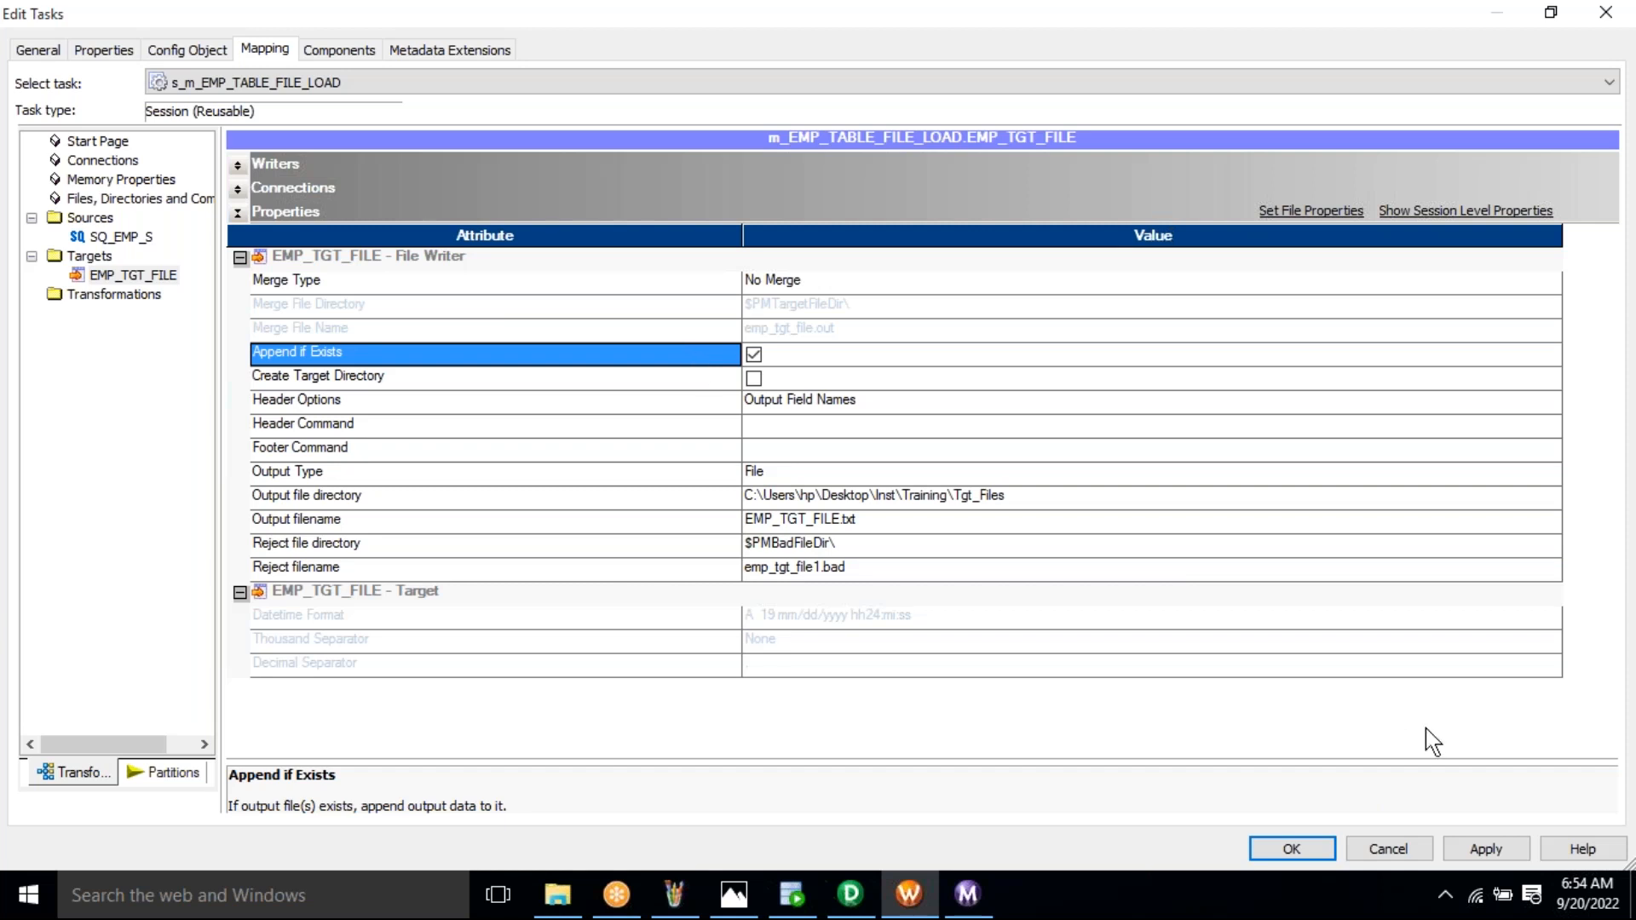
left_click(1487, 849)
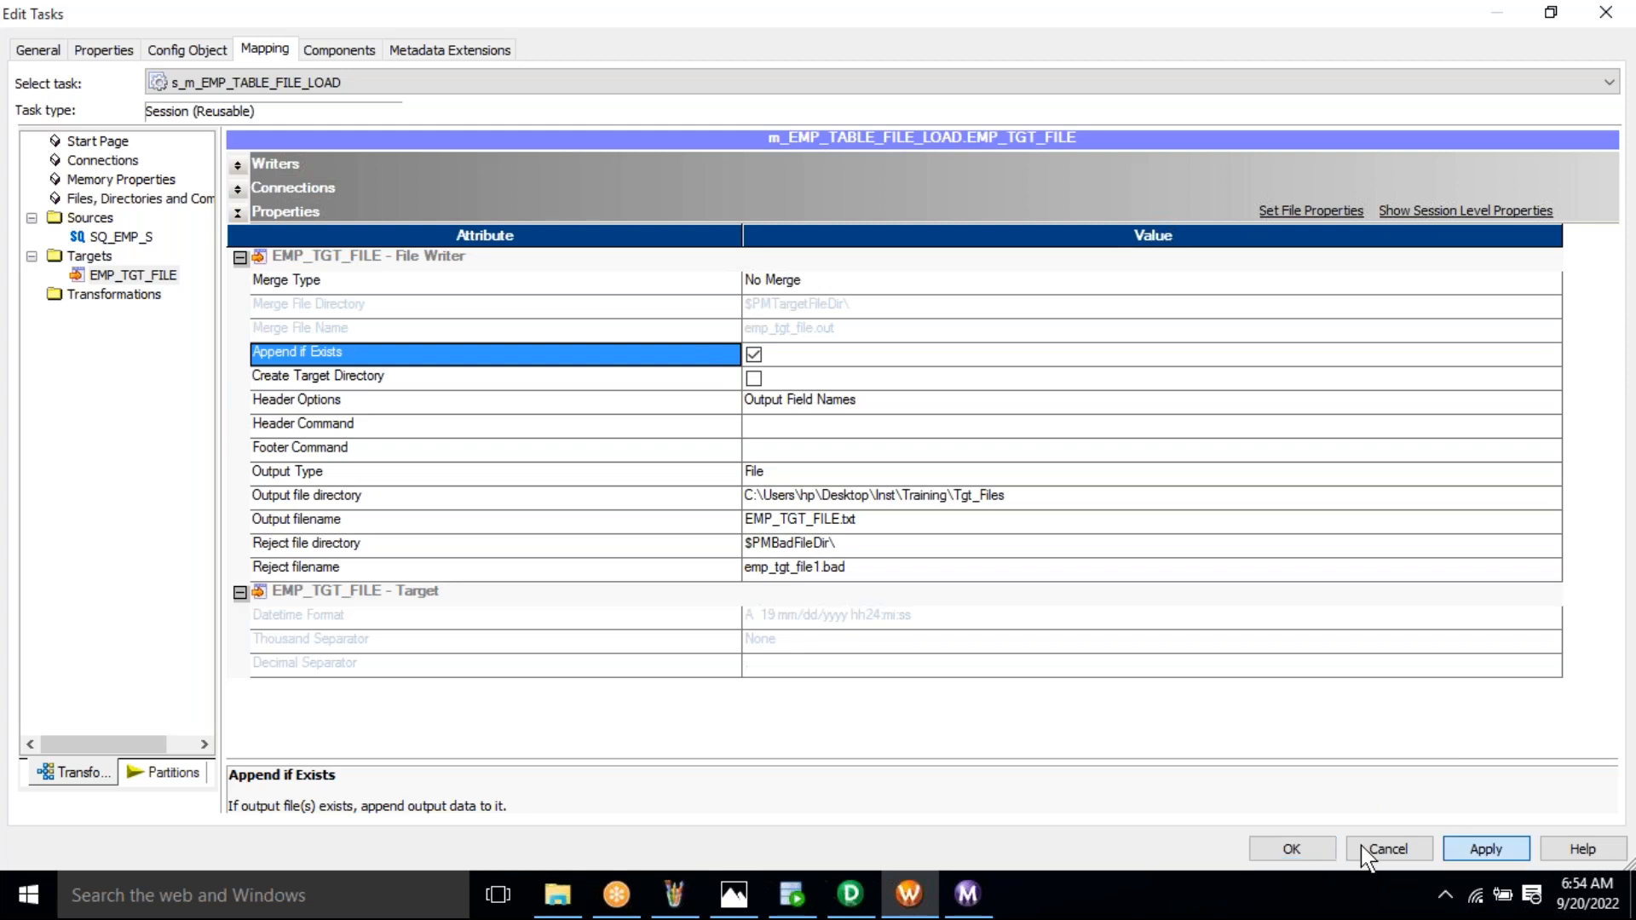
left_click(1299, 849)
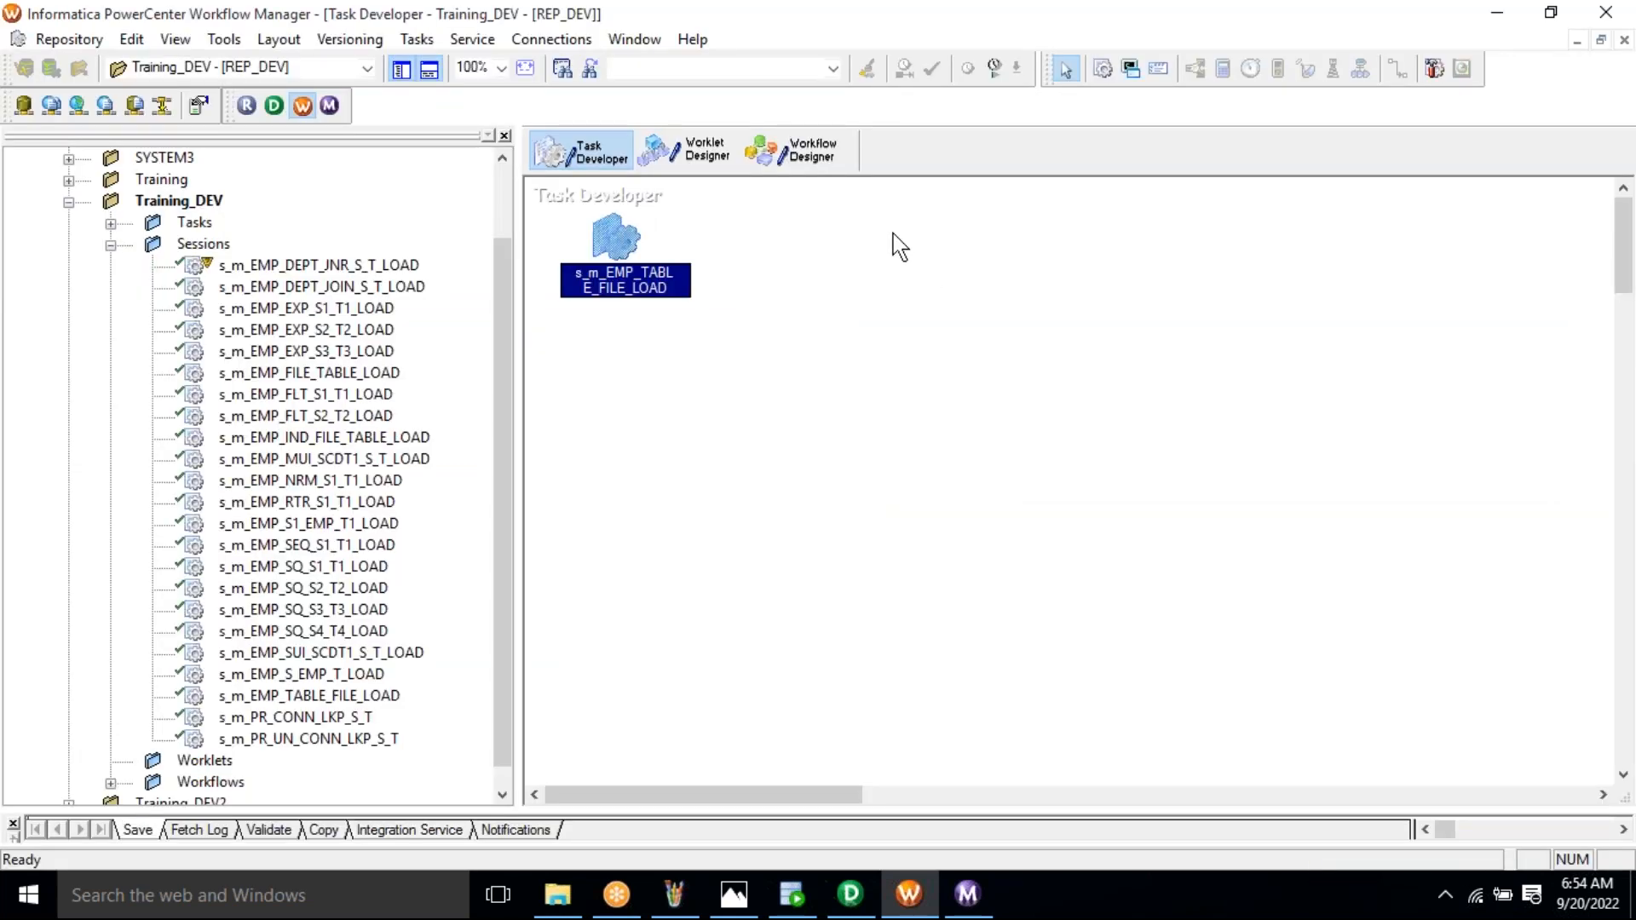
Return to the Workflow Designer and start workflow wf_m_EMP_TABLE_FILE_LOAD with the append setting
left_click(822, 166)
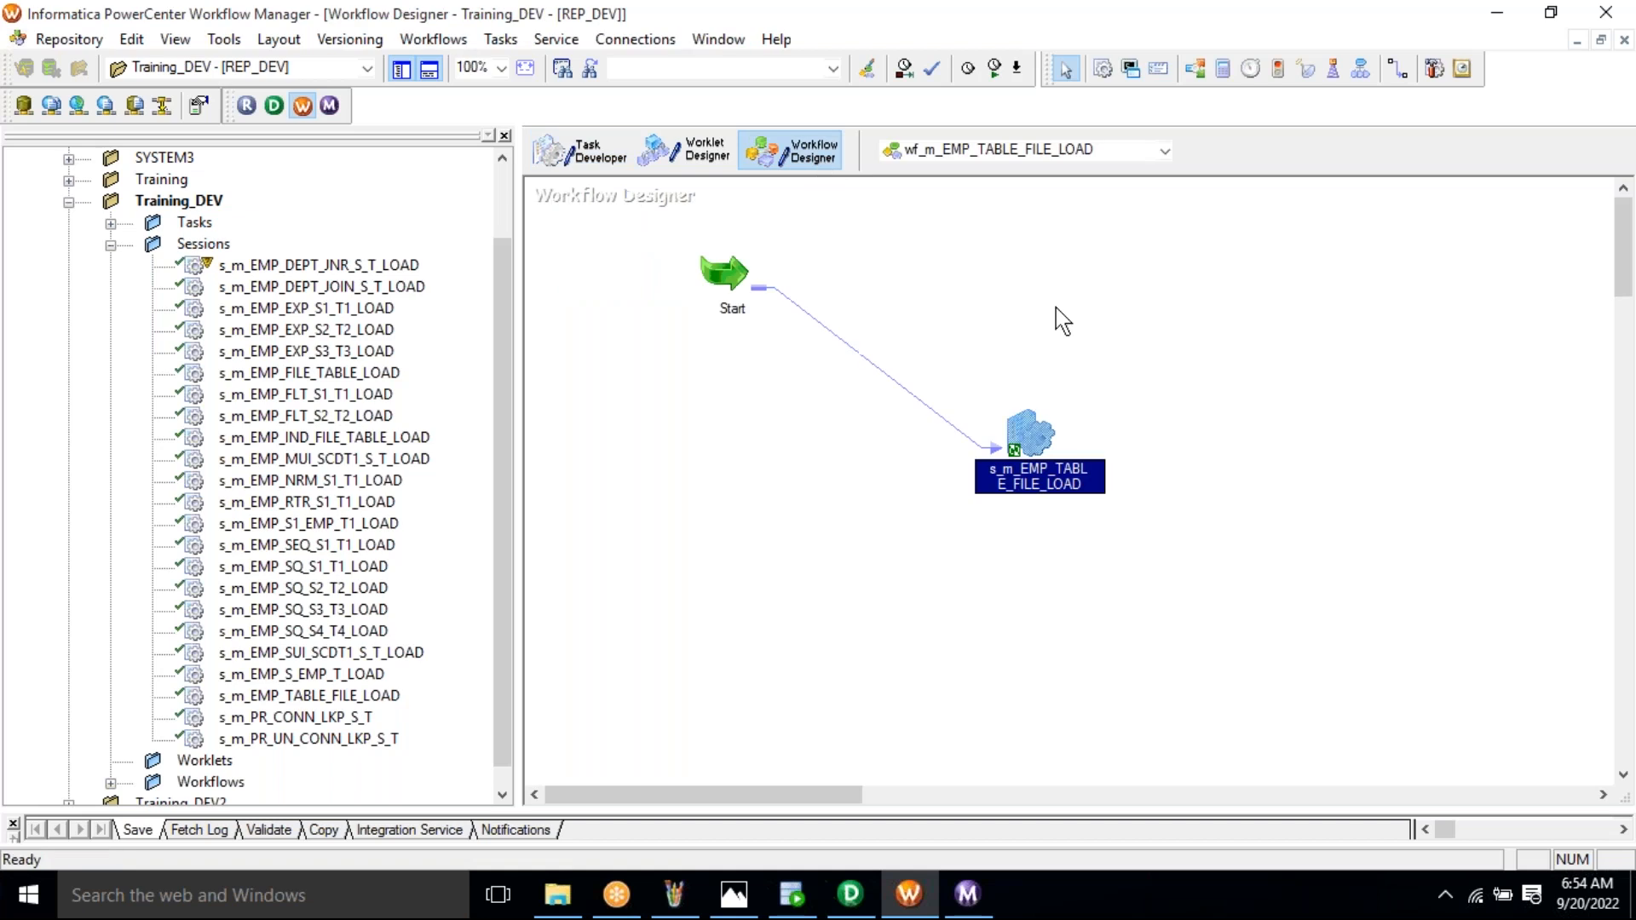
right_click(1056, 309)
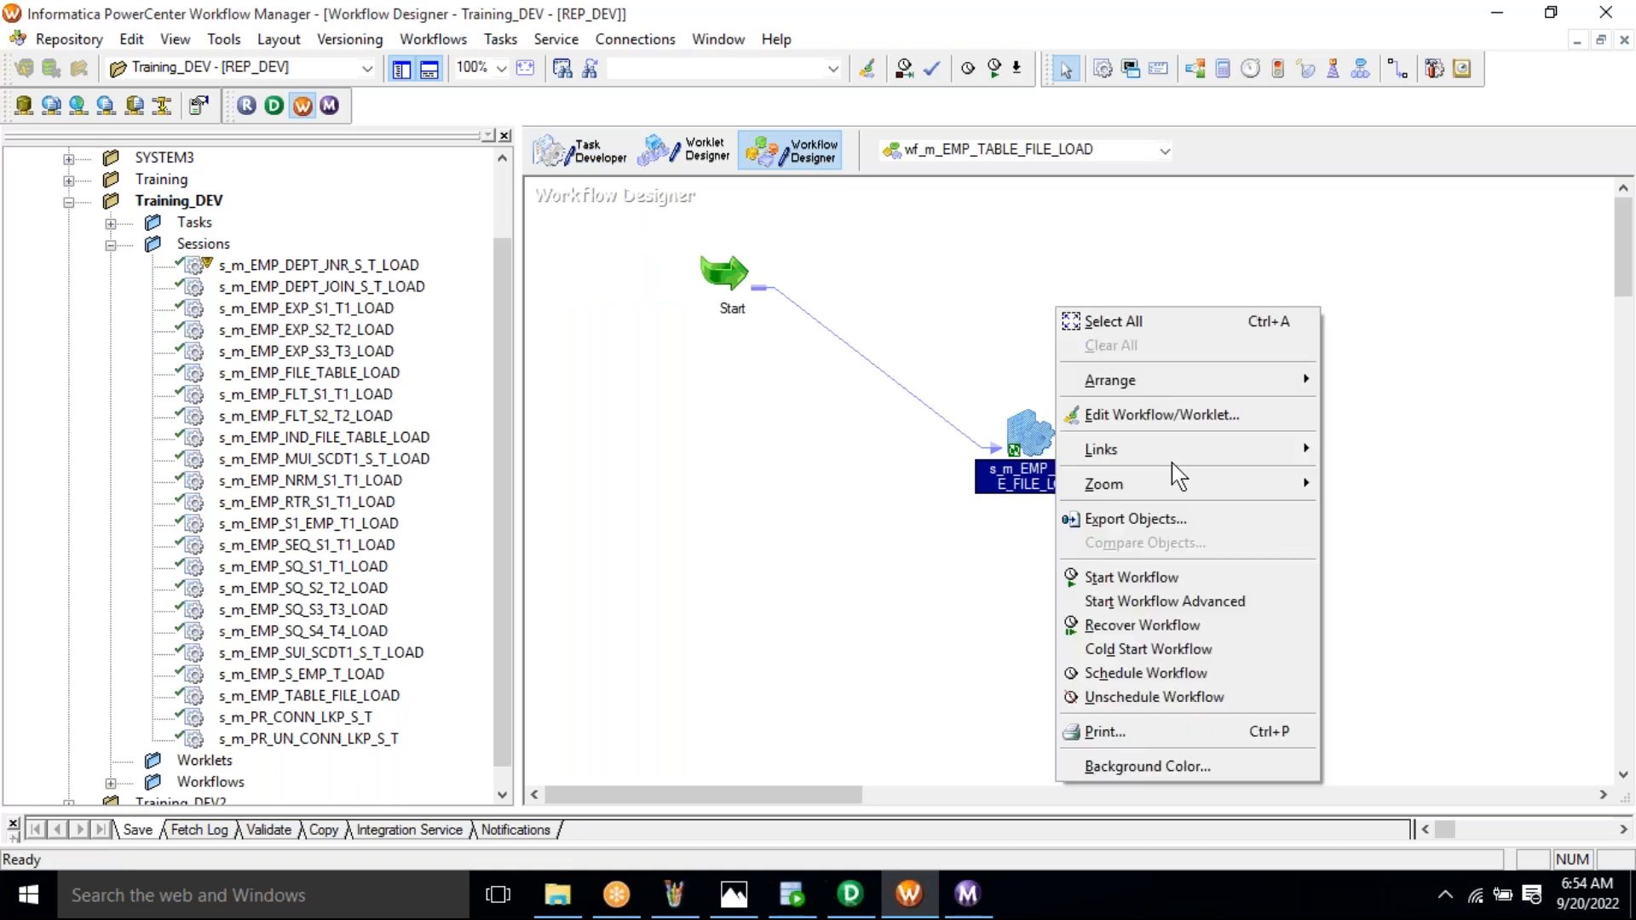
left_click(1210, 580)
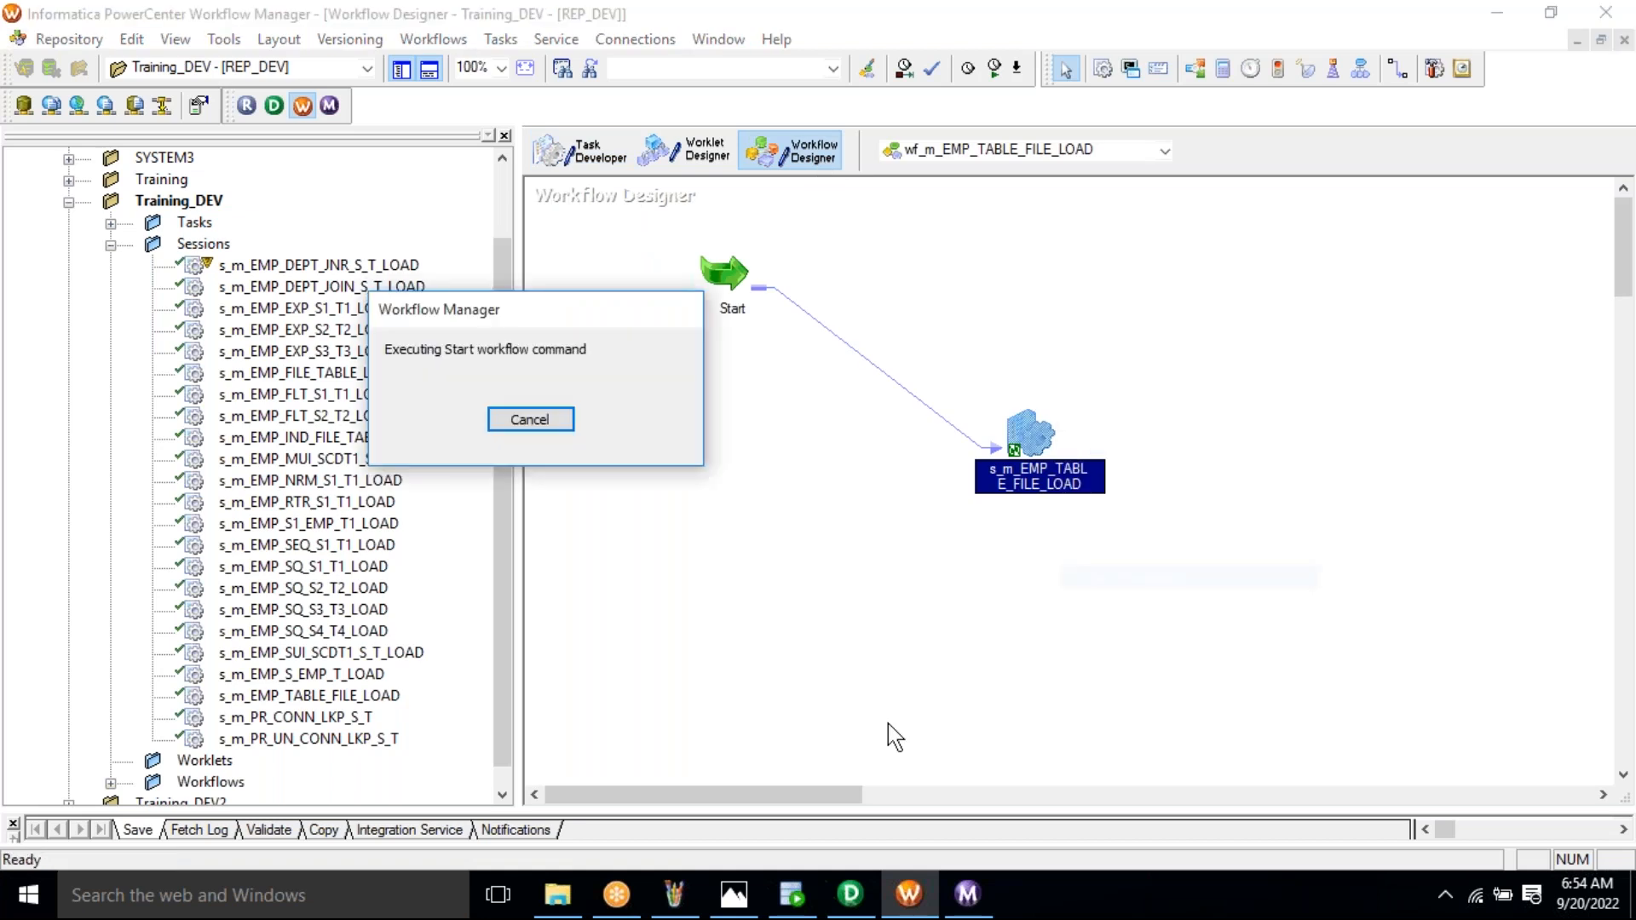
Open EMP_TGT_FILE from the Tgt_Files folder in File Explorer, check the last block of rows for appended data, and close the file
left_click(558, 895)
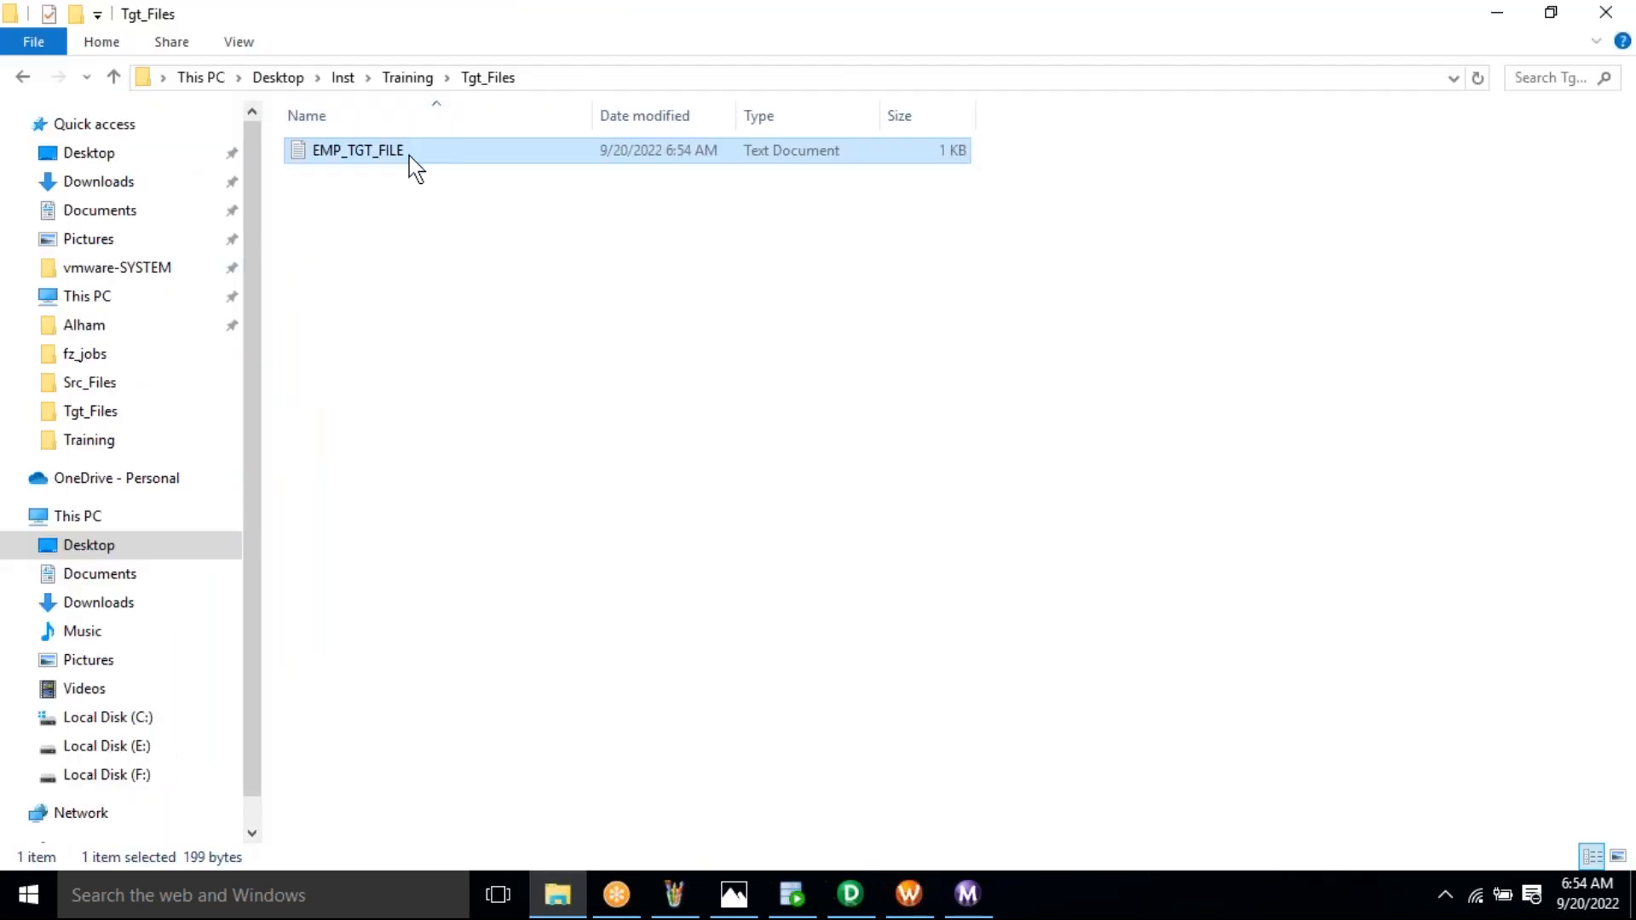
double_click(409, 155)
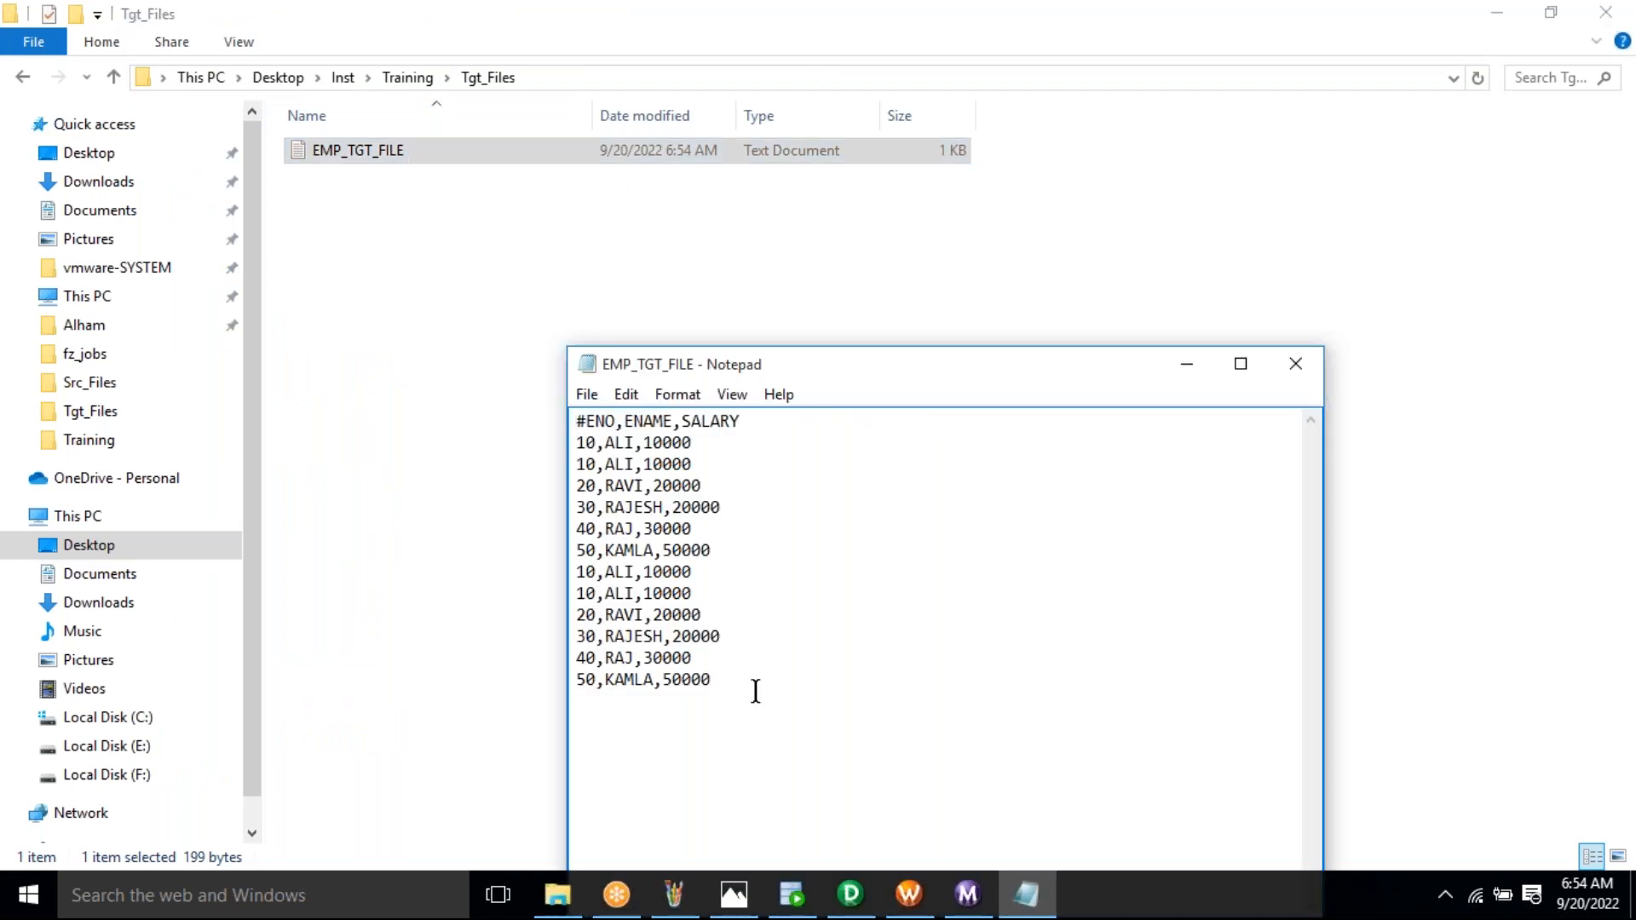
left_click_drag(712, 686, 574, 582)
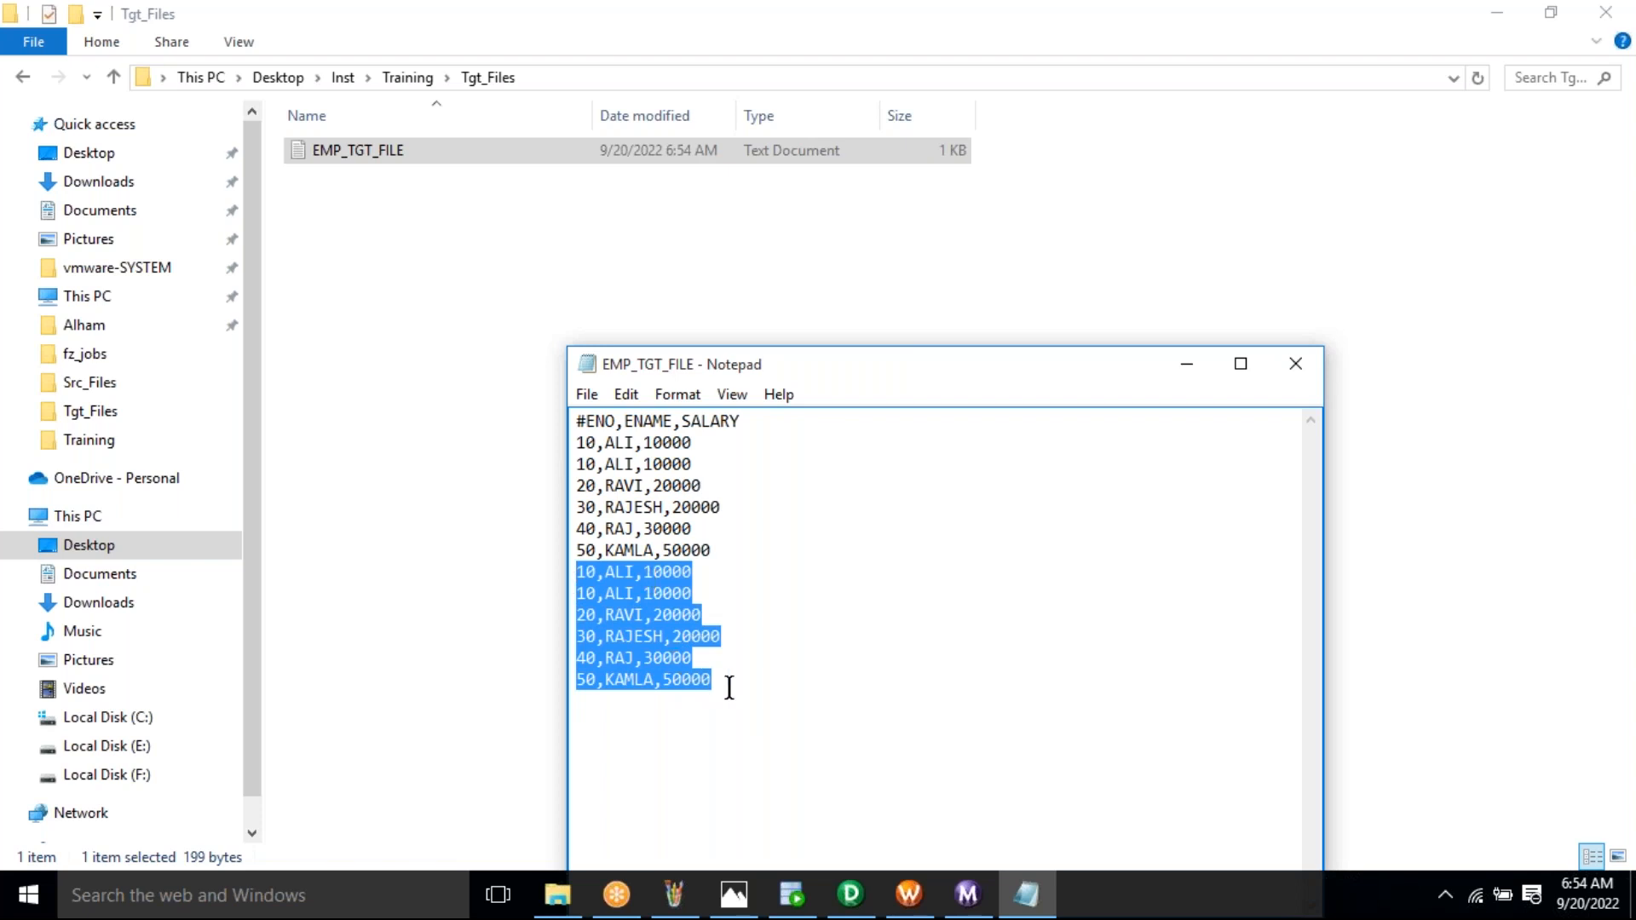
left_click_drag(762, 687, 570, 568)
left_click(1294, 364)
Switch back to Workflow Manager and start wf_m_EMP_TABLE_FILE_LOAD once more
mouse_move(905, 902)
left_click(901, 840)
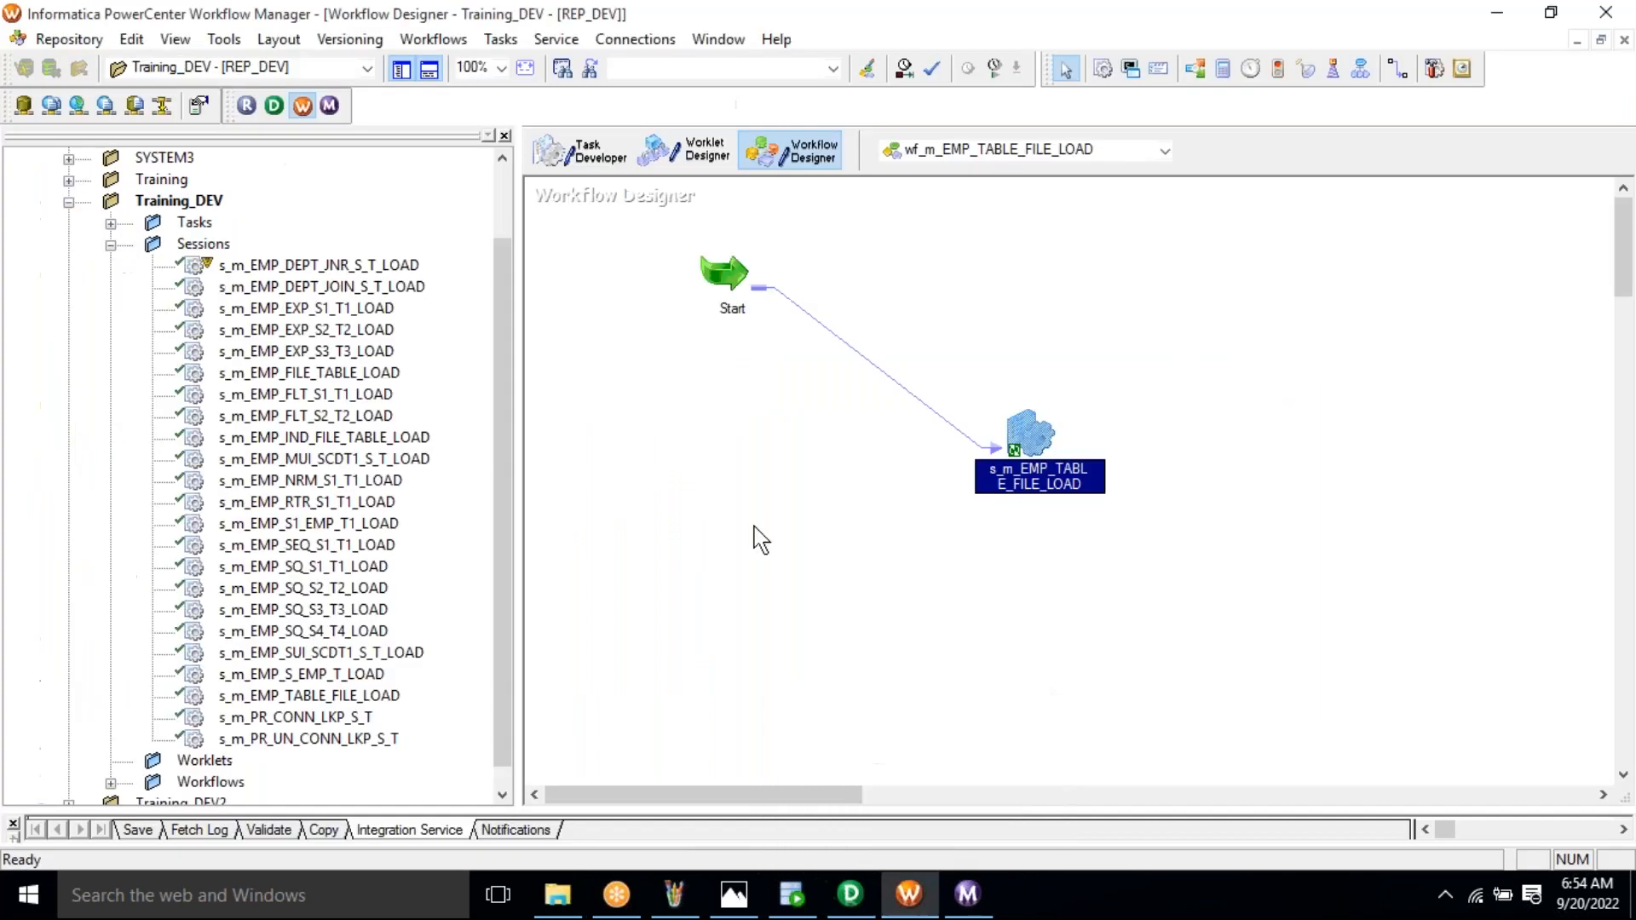
right_click(756, 541)
left_click(819, 326)
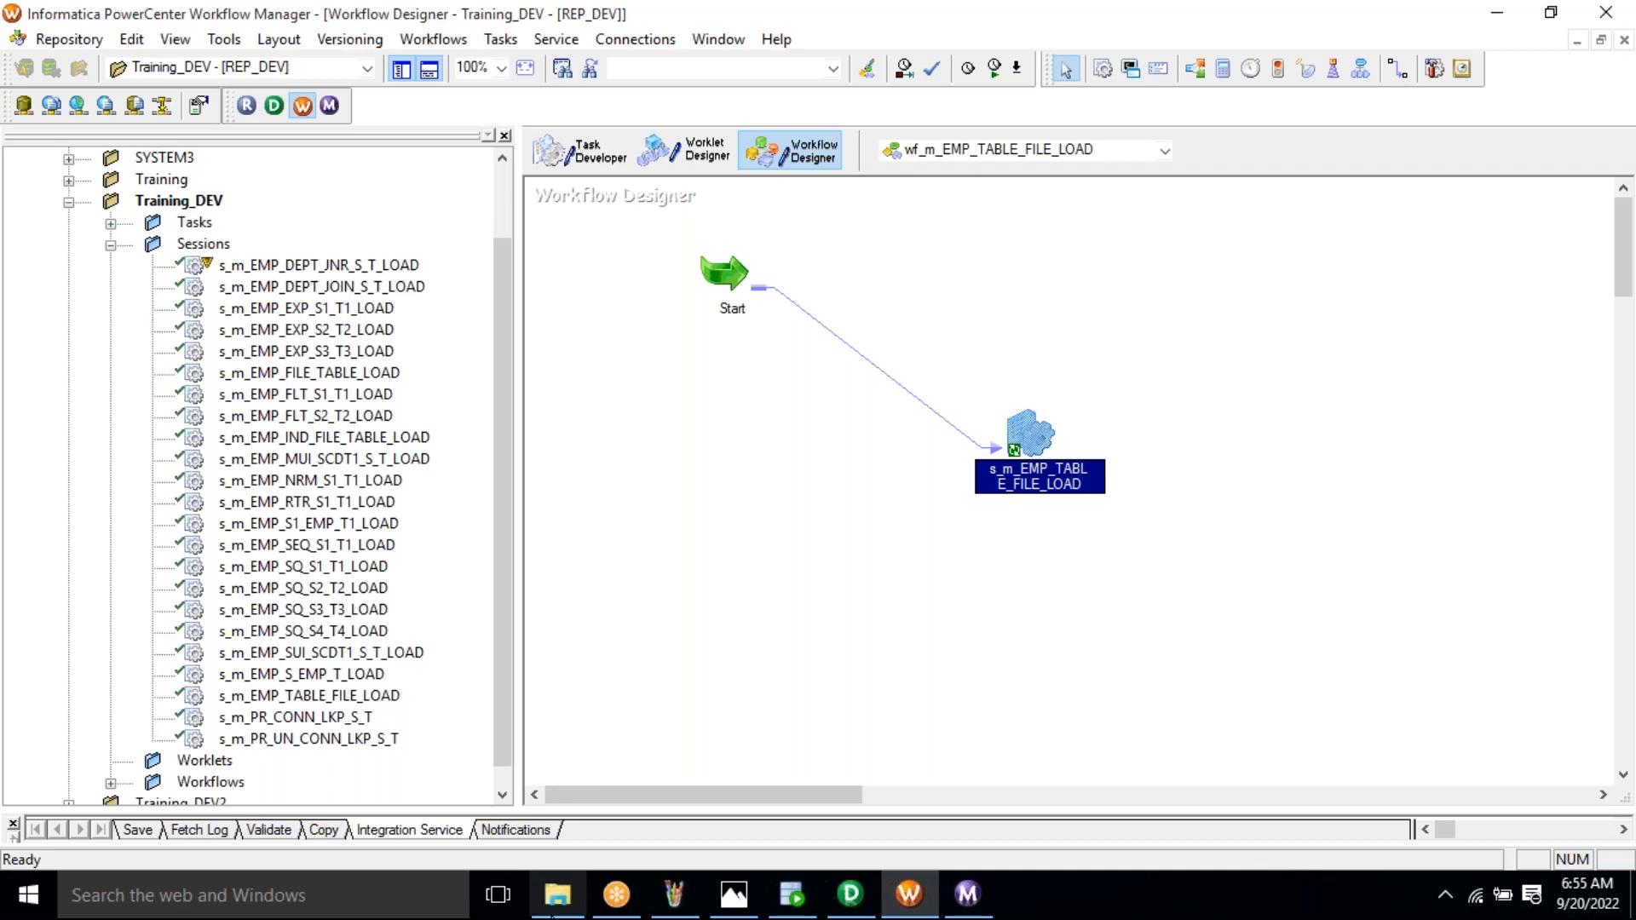
Switch to File Explorer, reopen EMP_TGT_FILE, examine the rows appended at the end by the latest run, and close the file
left_click(557, 895)
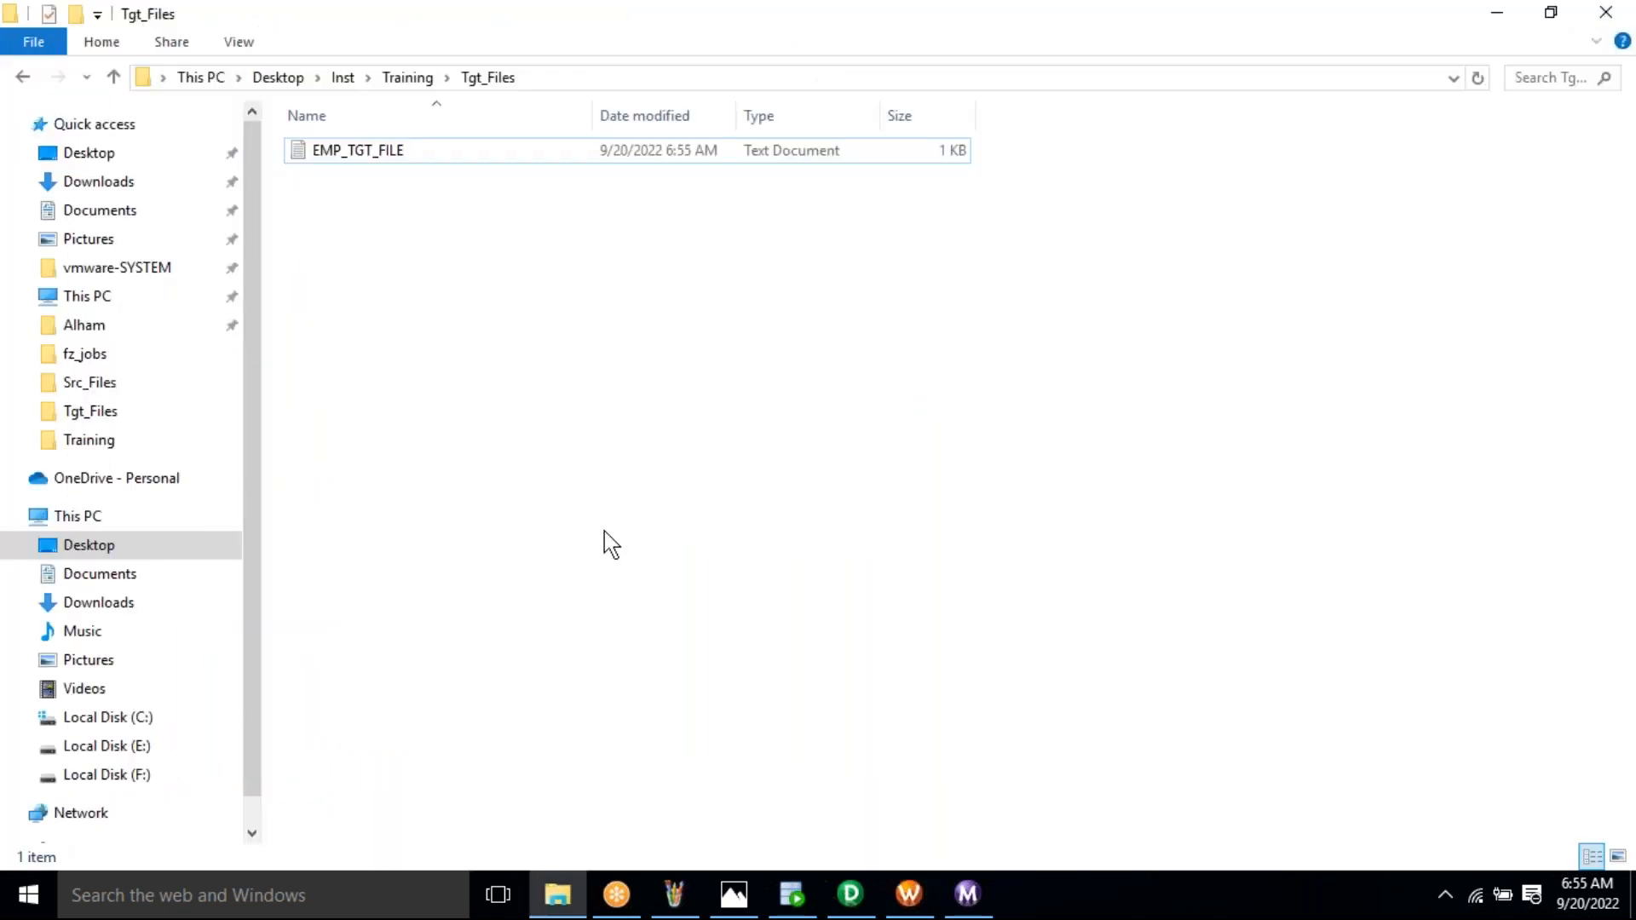
left_click(361, 151)
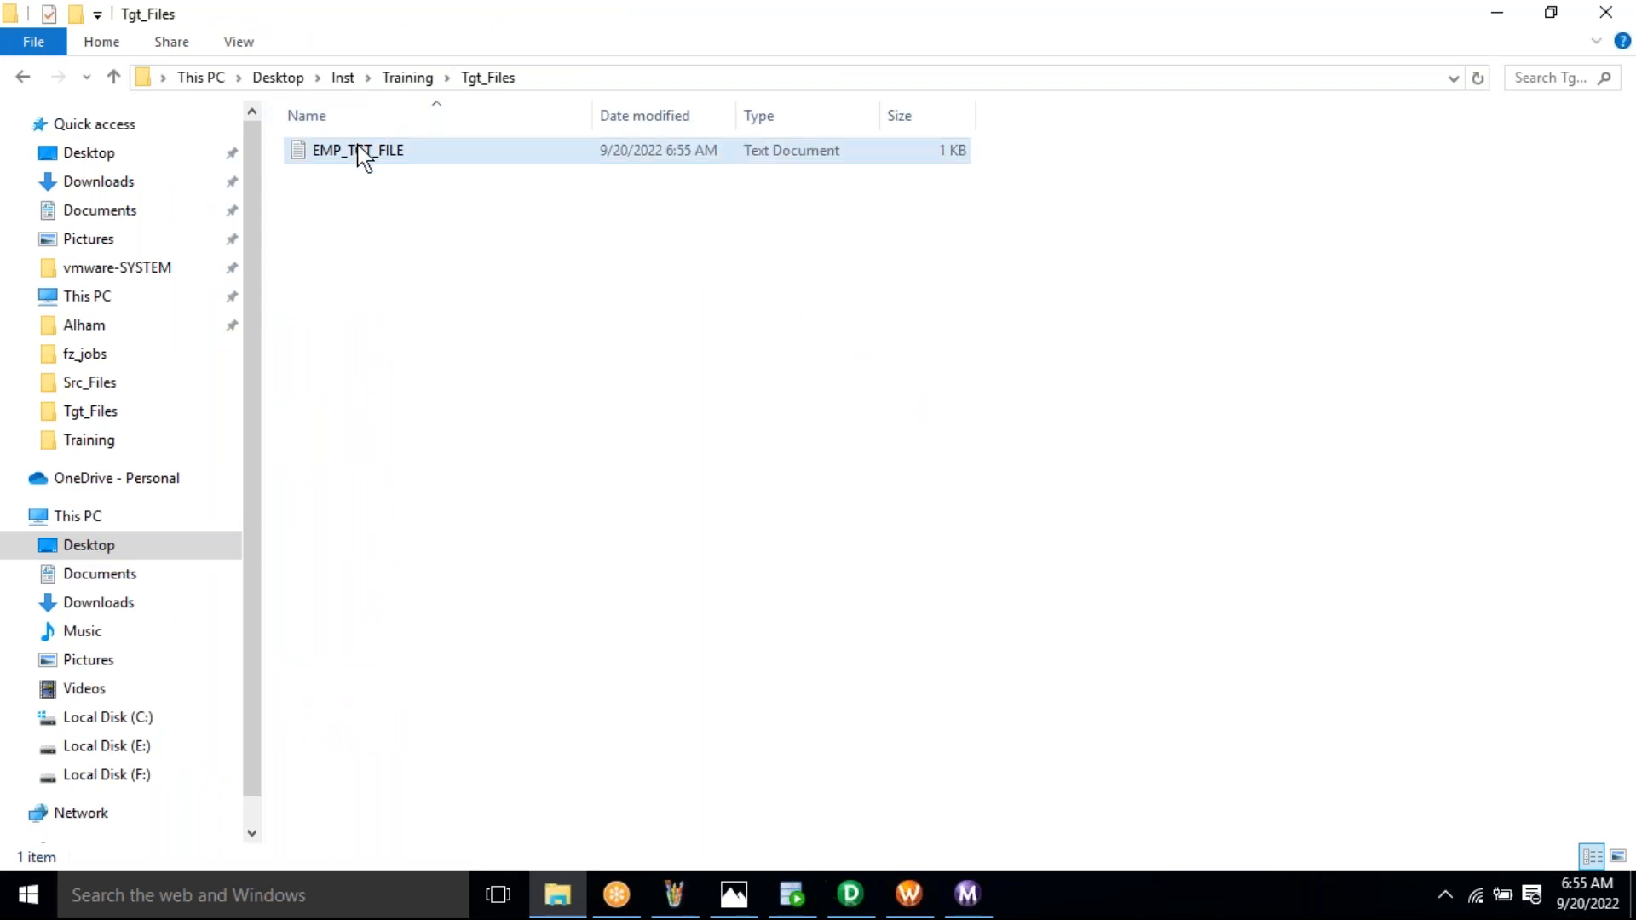
double_click(361, 152)
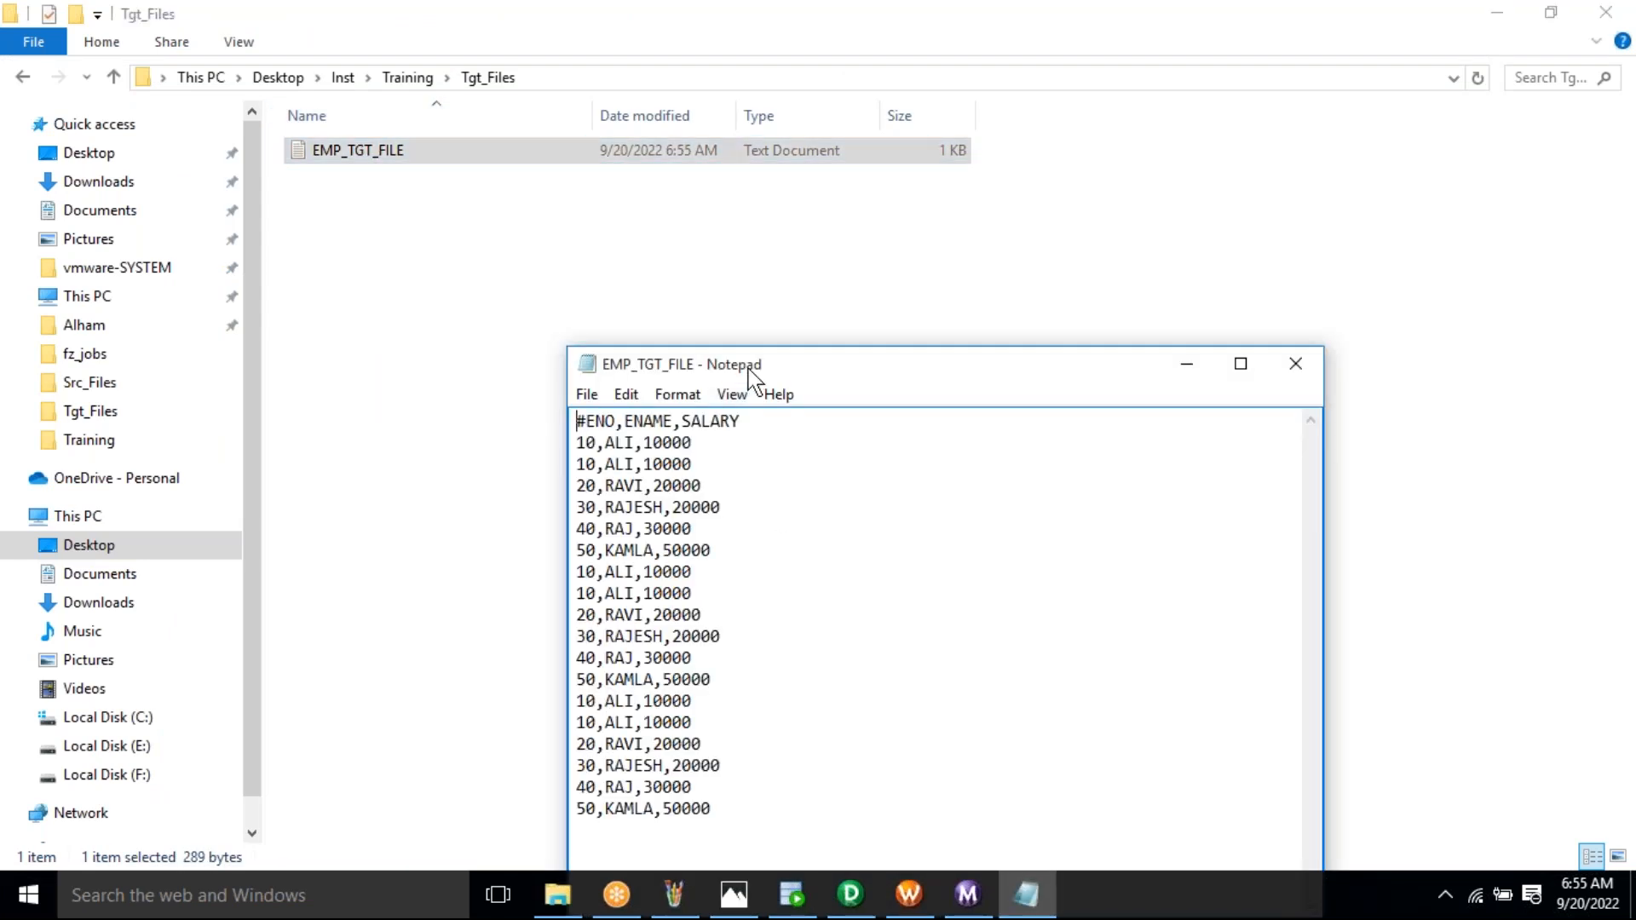
left_click_drag(750, 373, 722, 189)
left_click(730, 646)
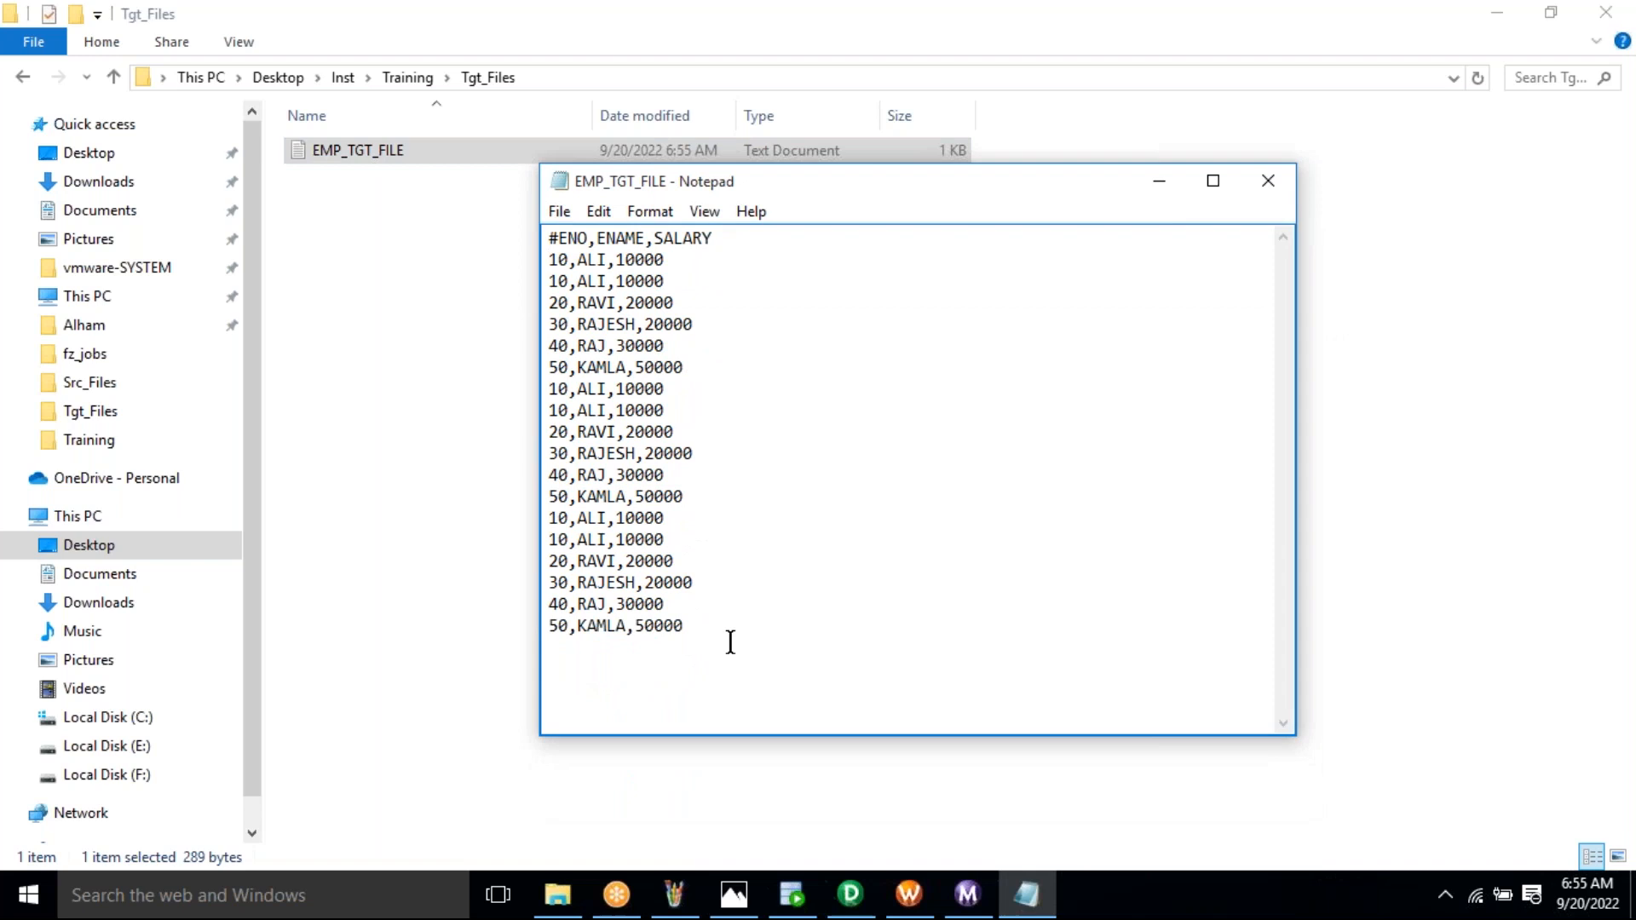
left_click_drag(684, 628, 550, 516)
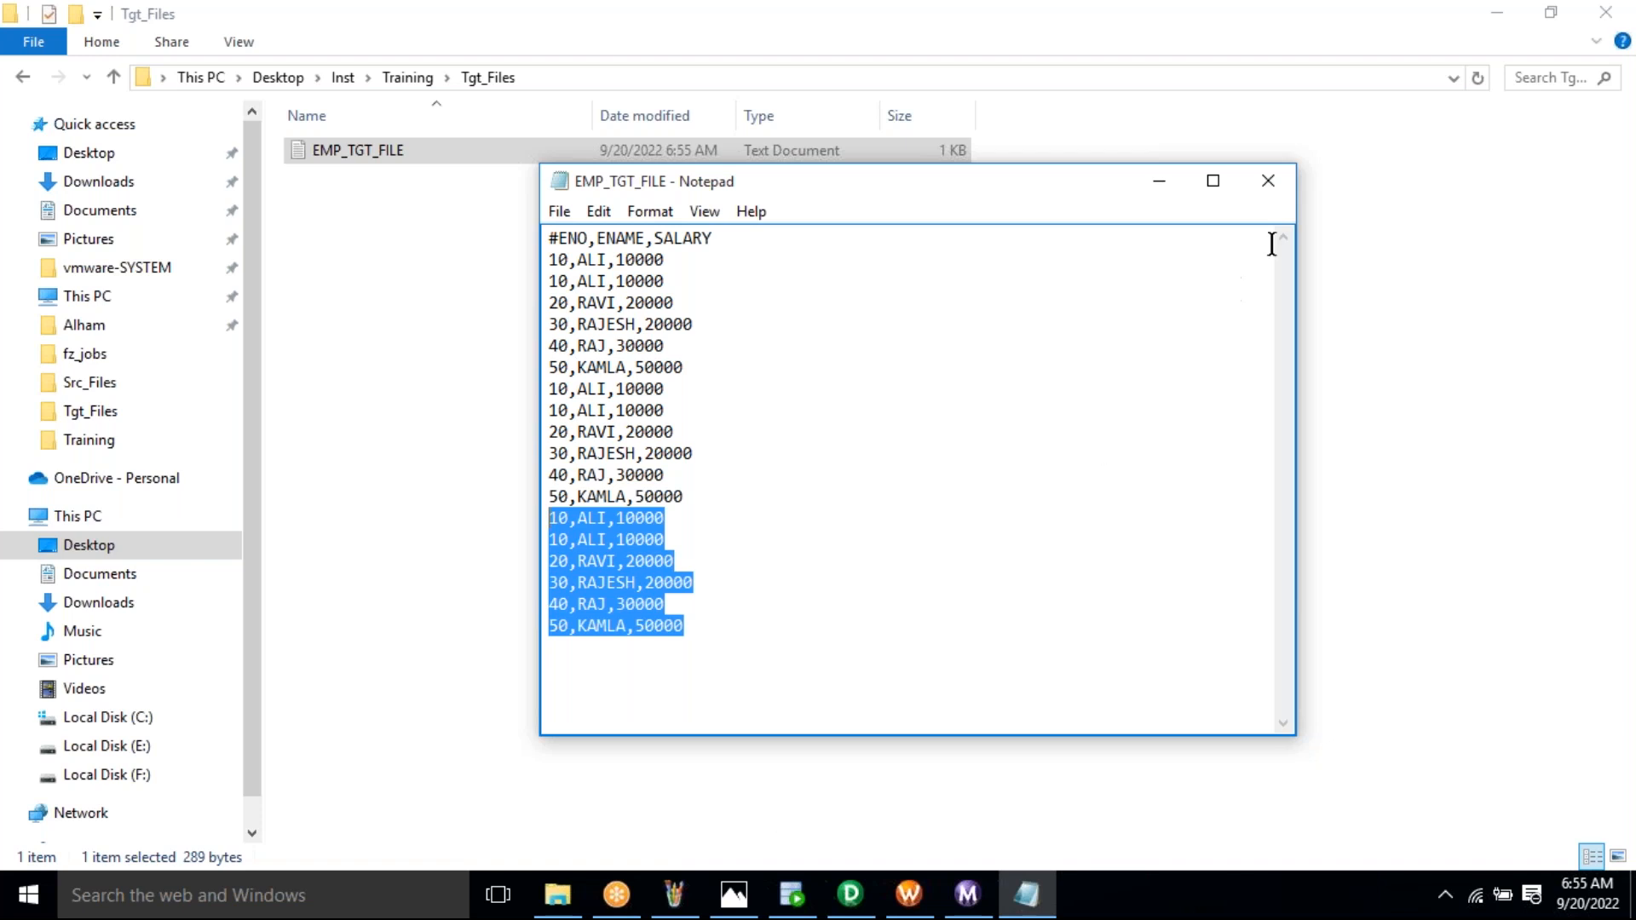
left_click(1278, 194)
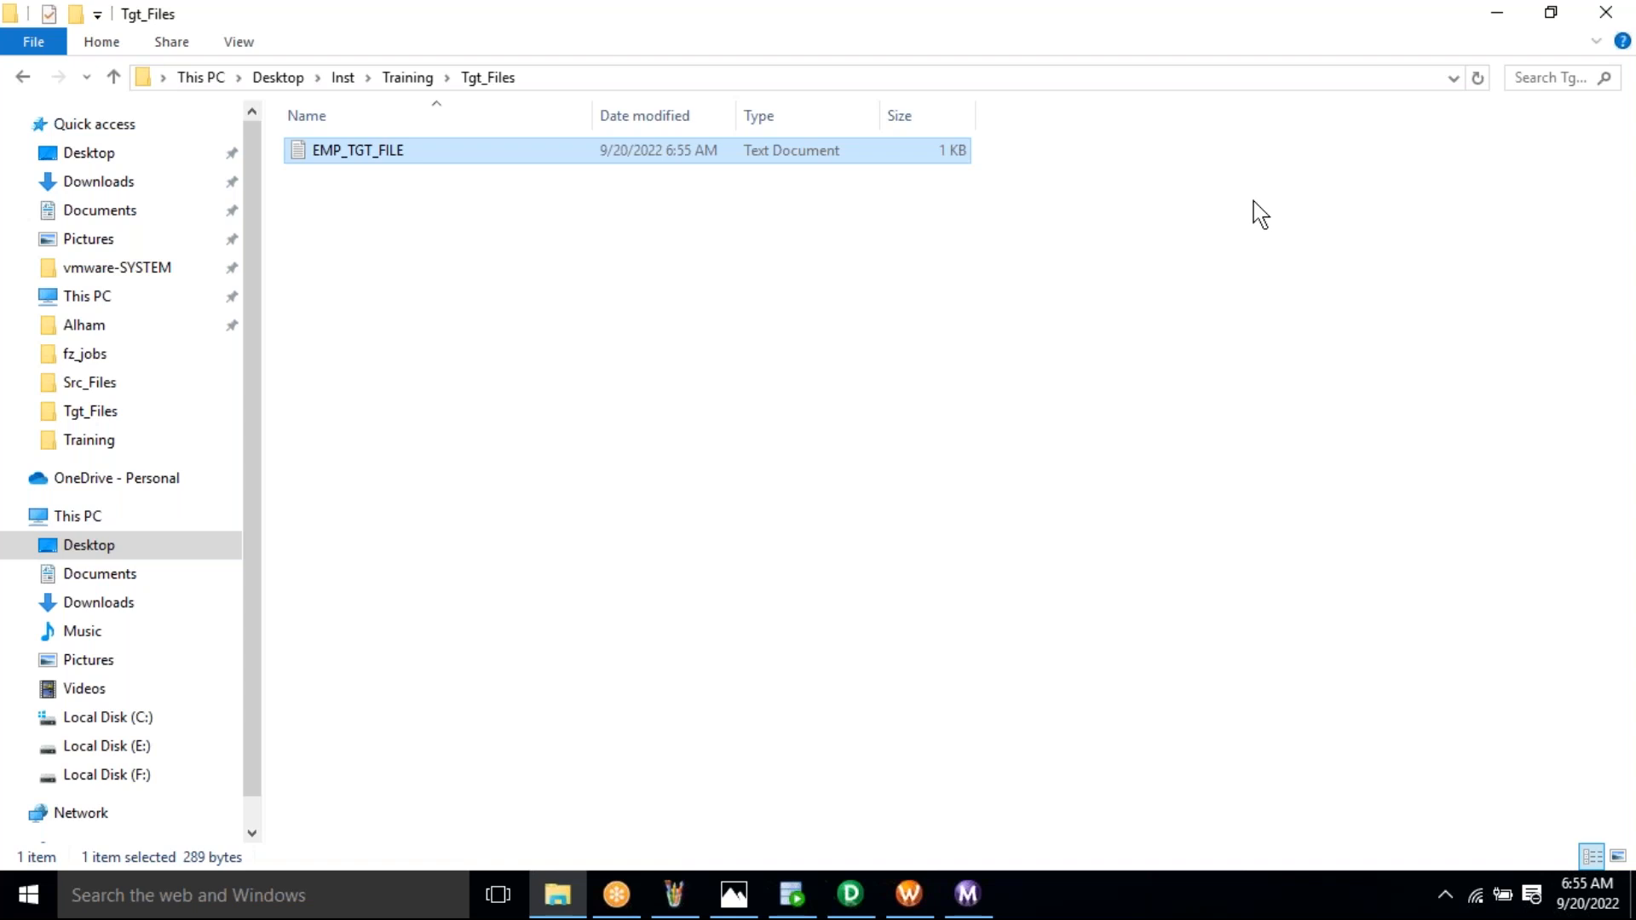
left_click(968, 312)
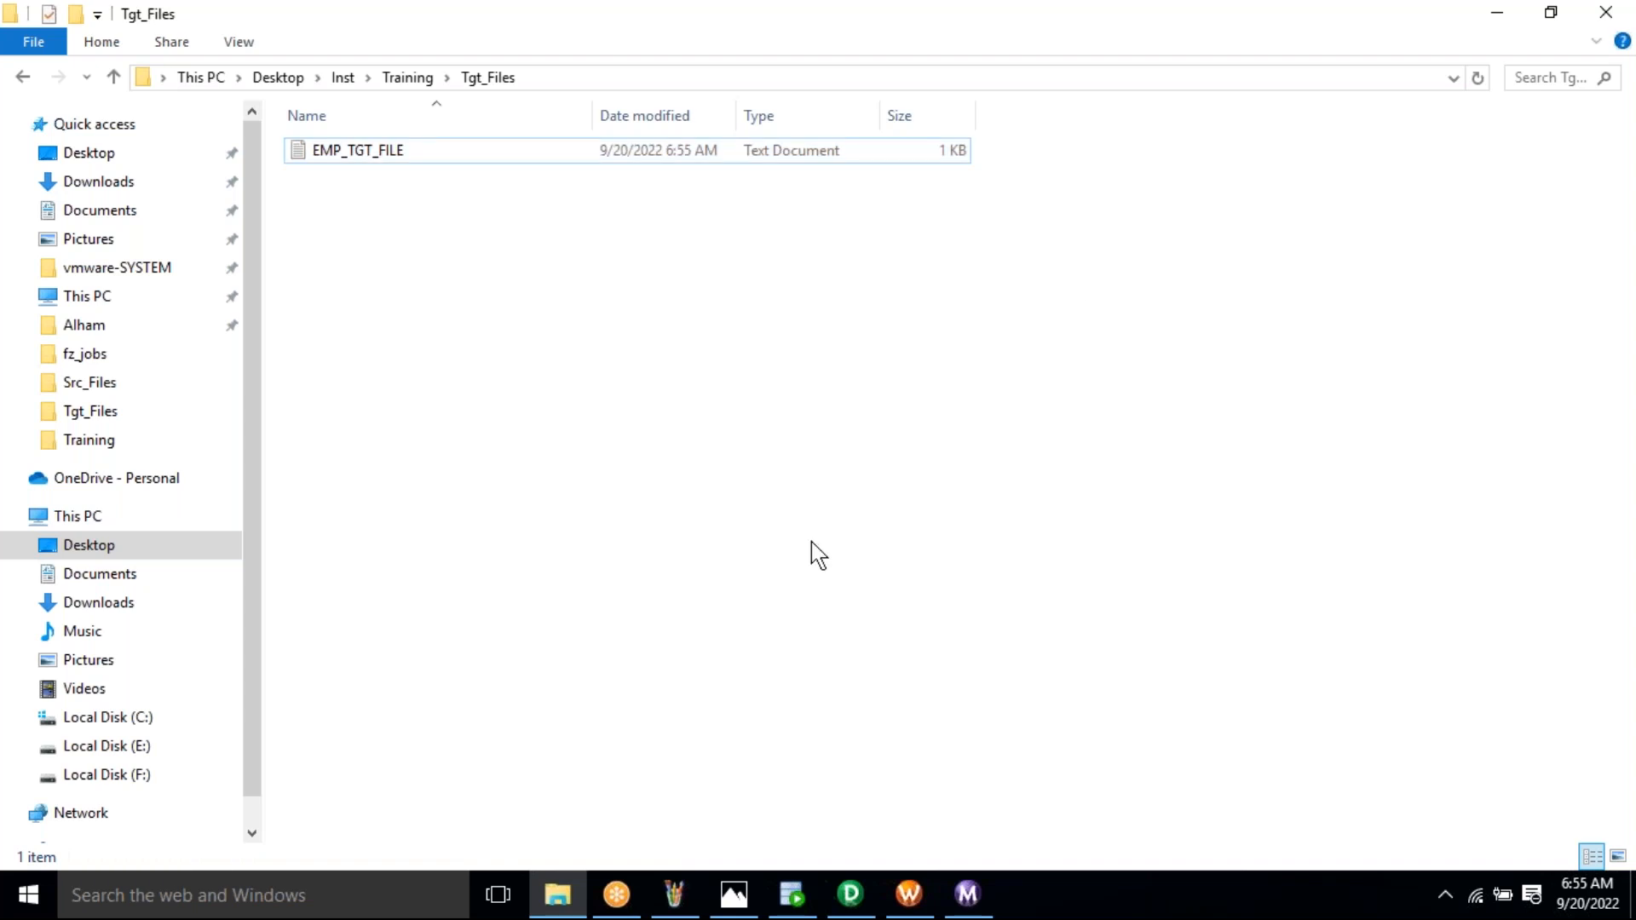
View the TABLE - FILE diagram in Photos, and delete EMP_TGT_FILE from the Tgt_Files folder in File Explorer
left_click(734, 896)
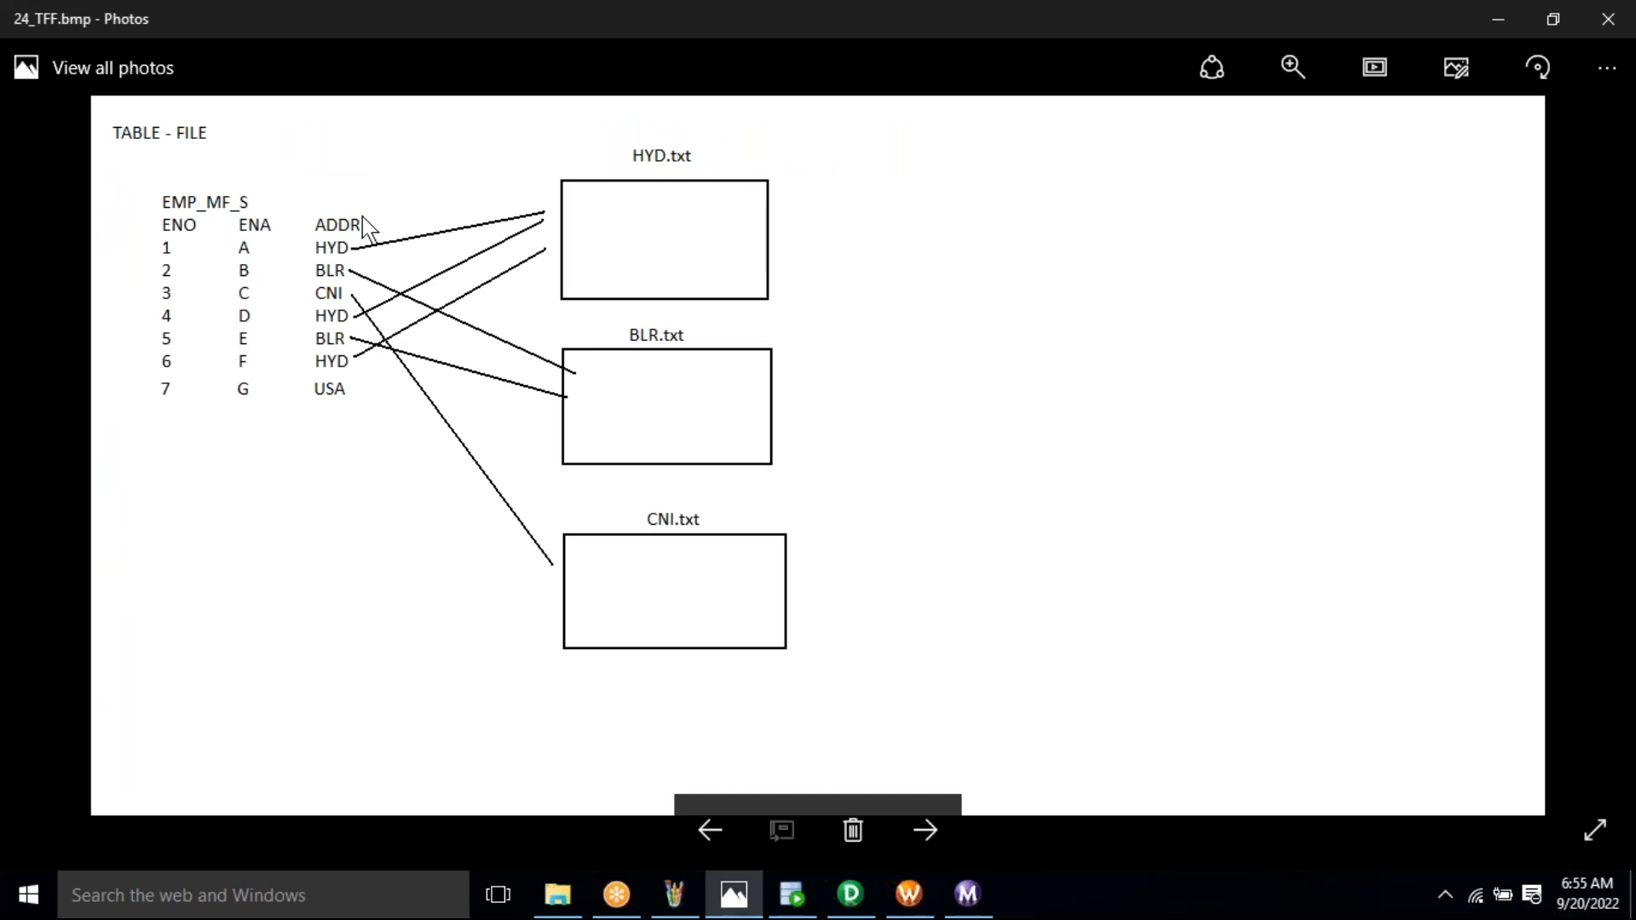
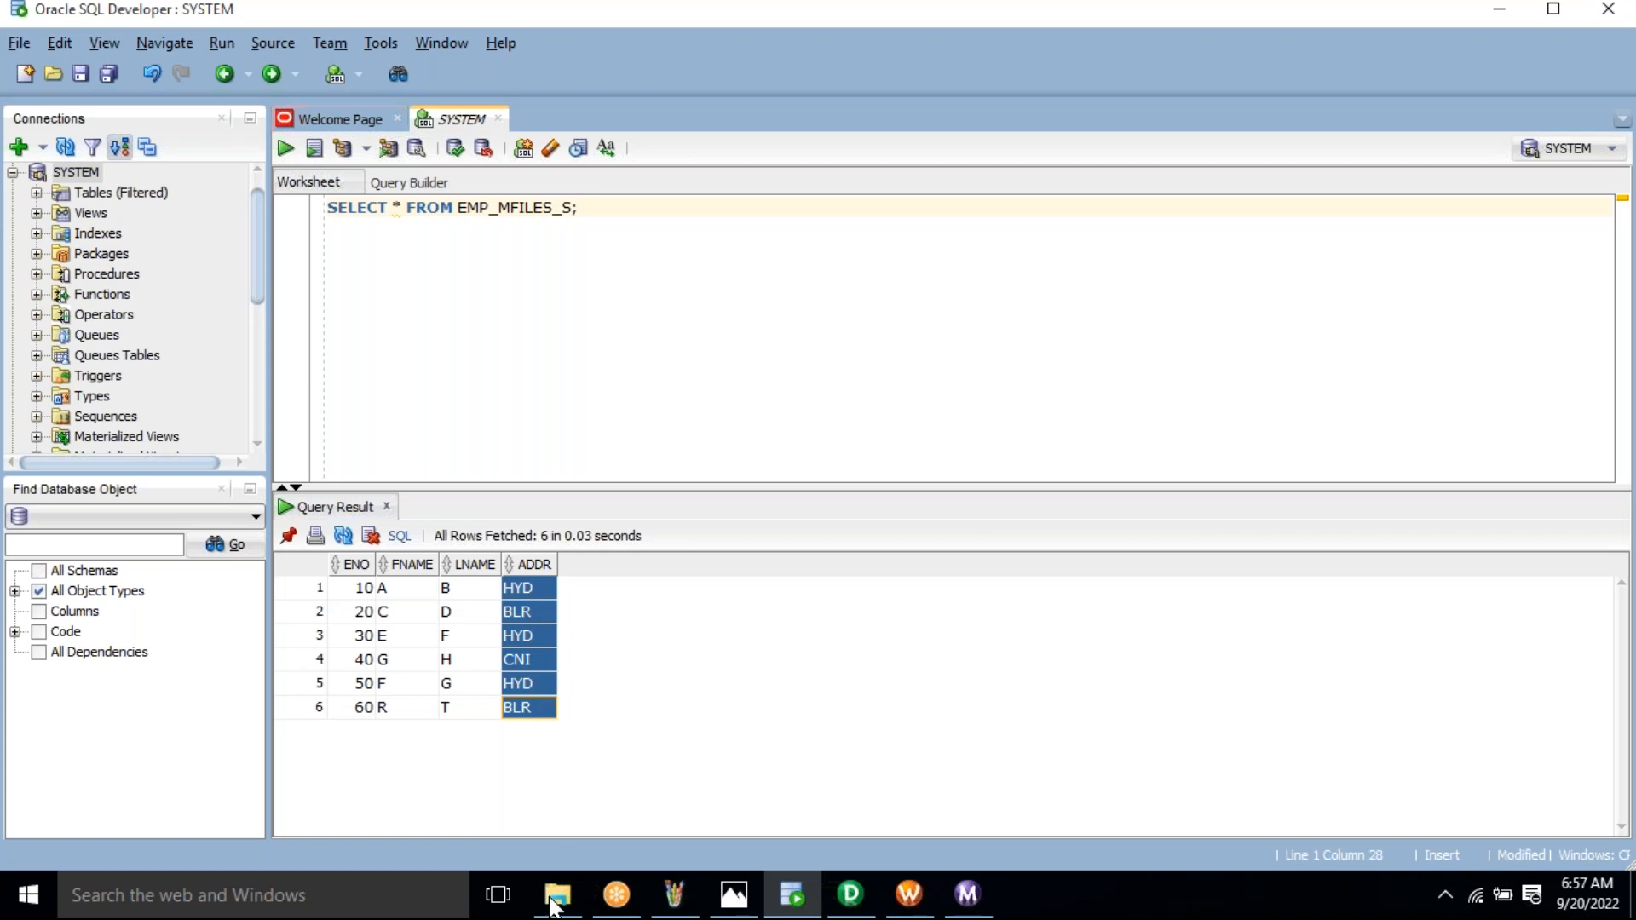
left_click(557, 894)
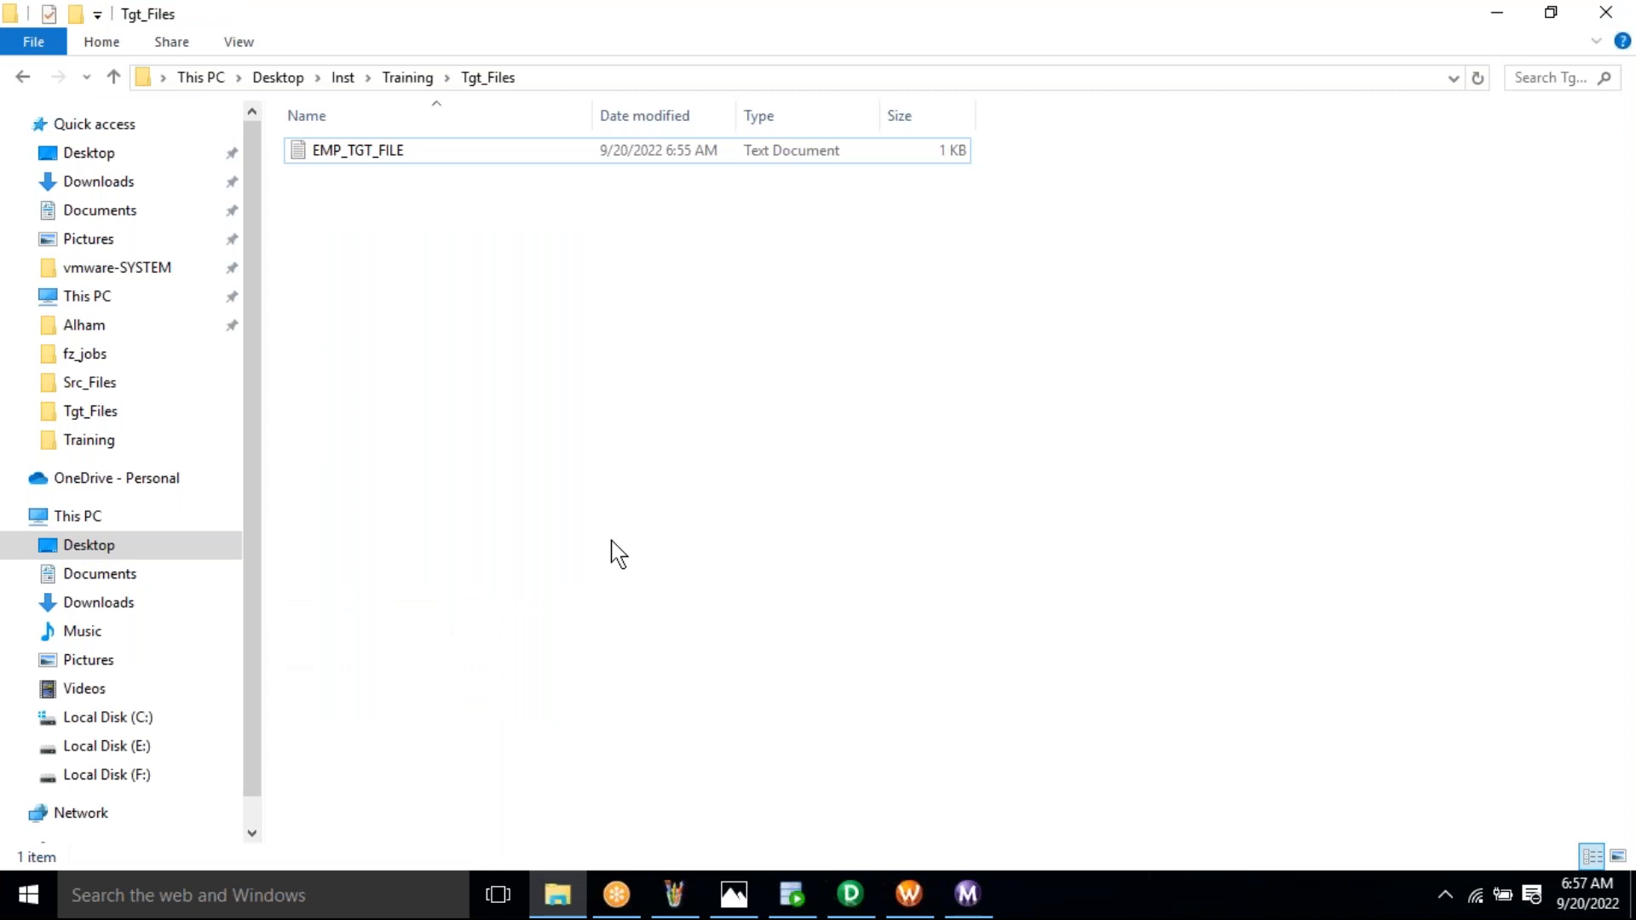
key("ctrl+a")
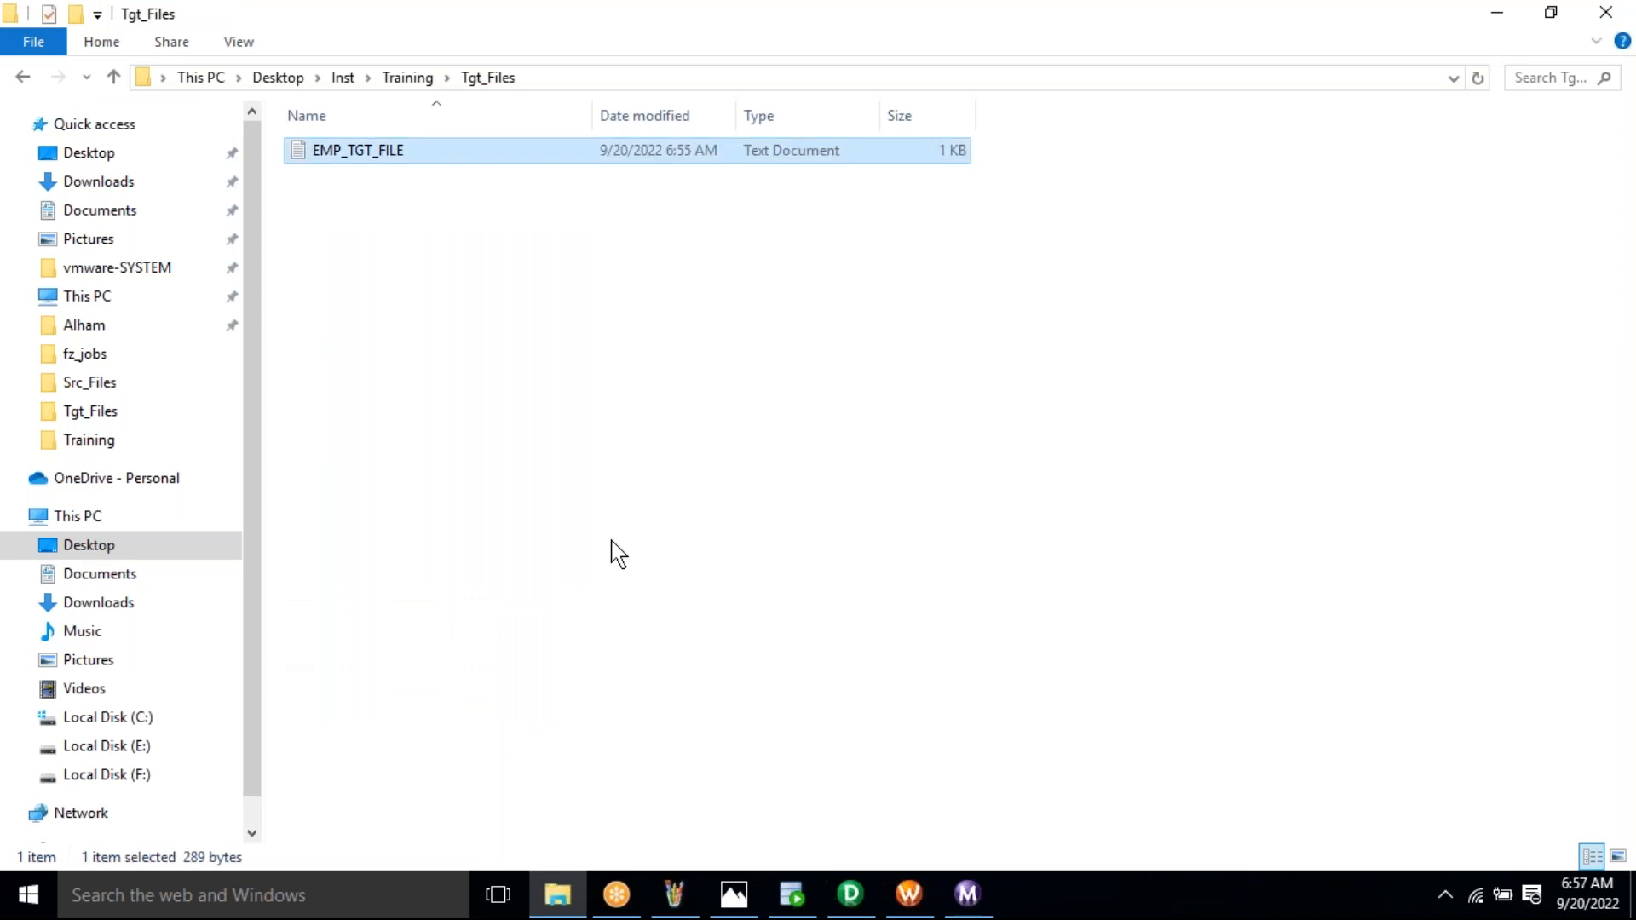
key("Delete")
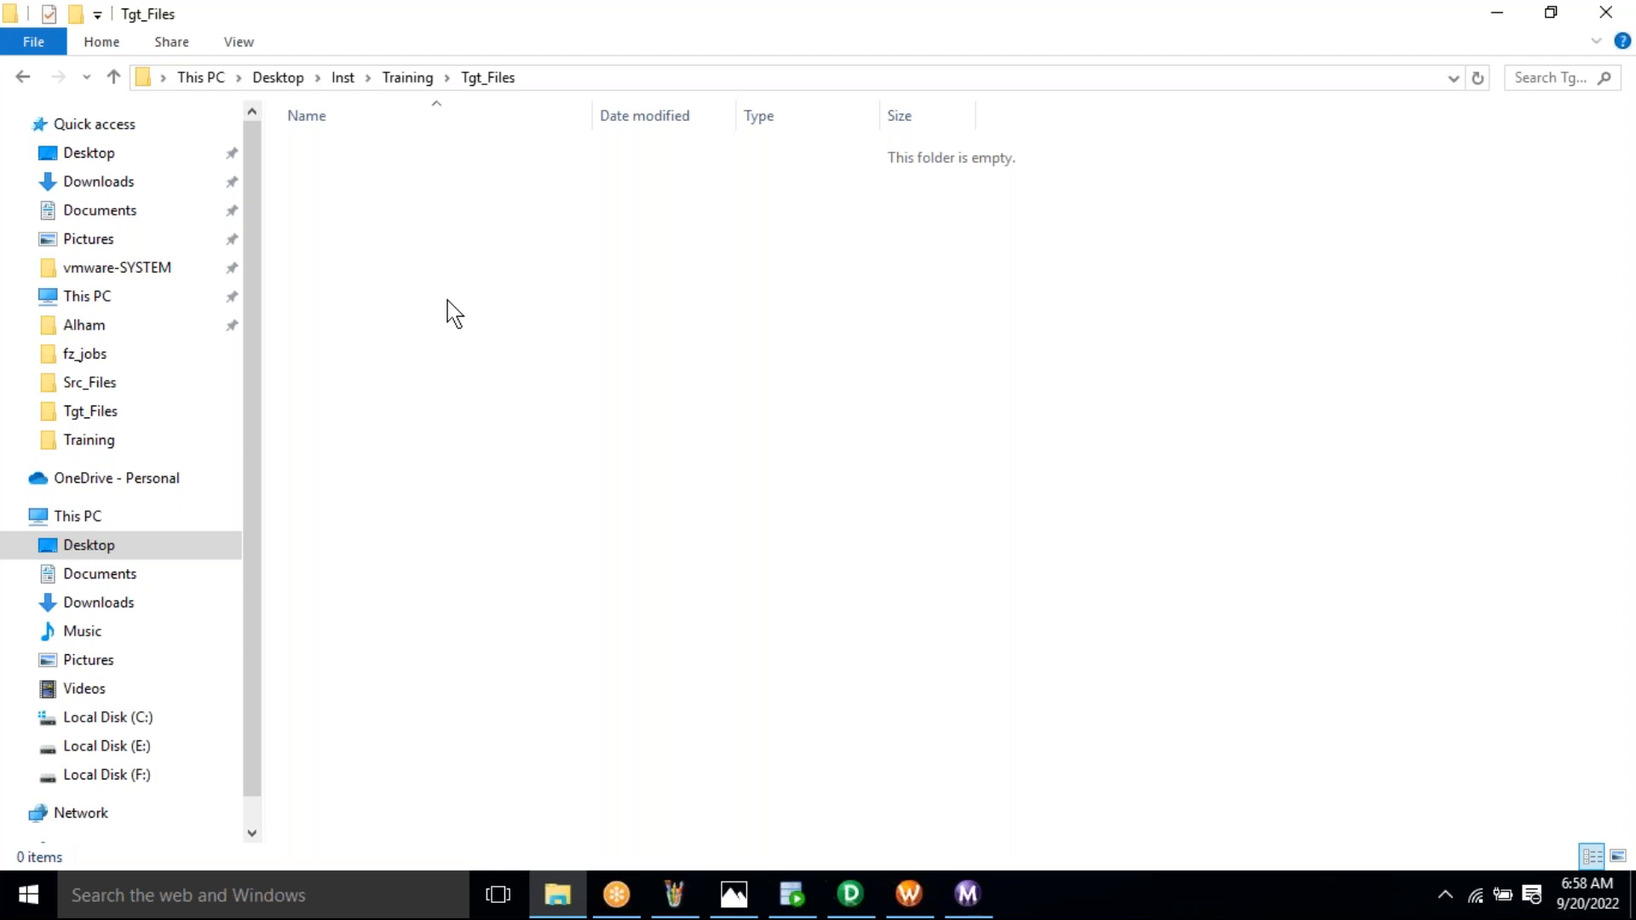
Switch to SQL Developer and examine the EMP_MFILES_S result rows by ADDR value, picking out the HYD and CNI records
key("alt+Tab")
left_click(522, 579)
left_click(522, 648, "ctrl")
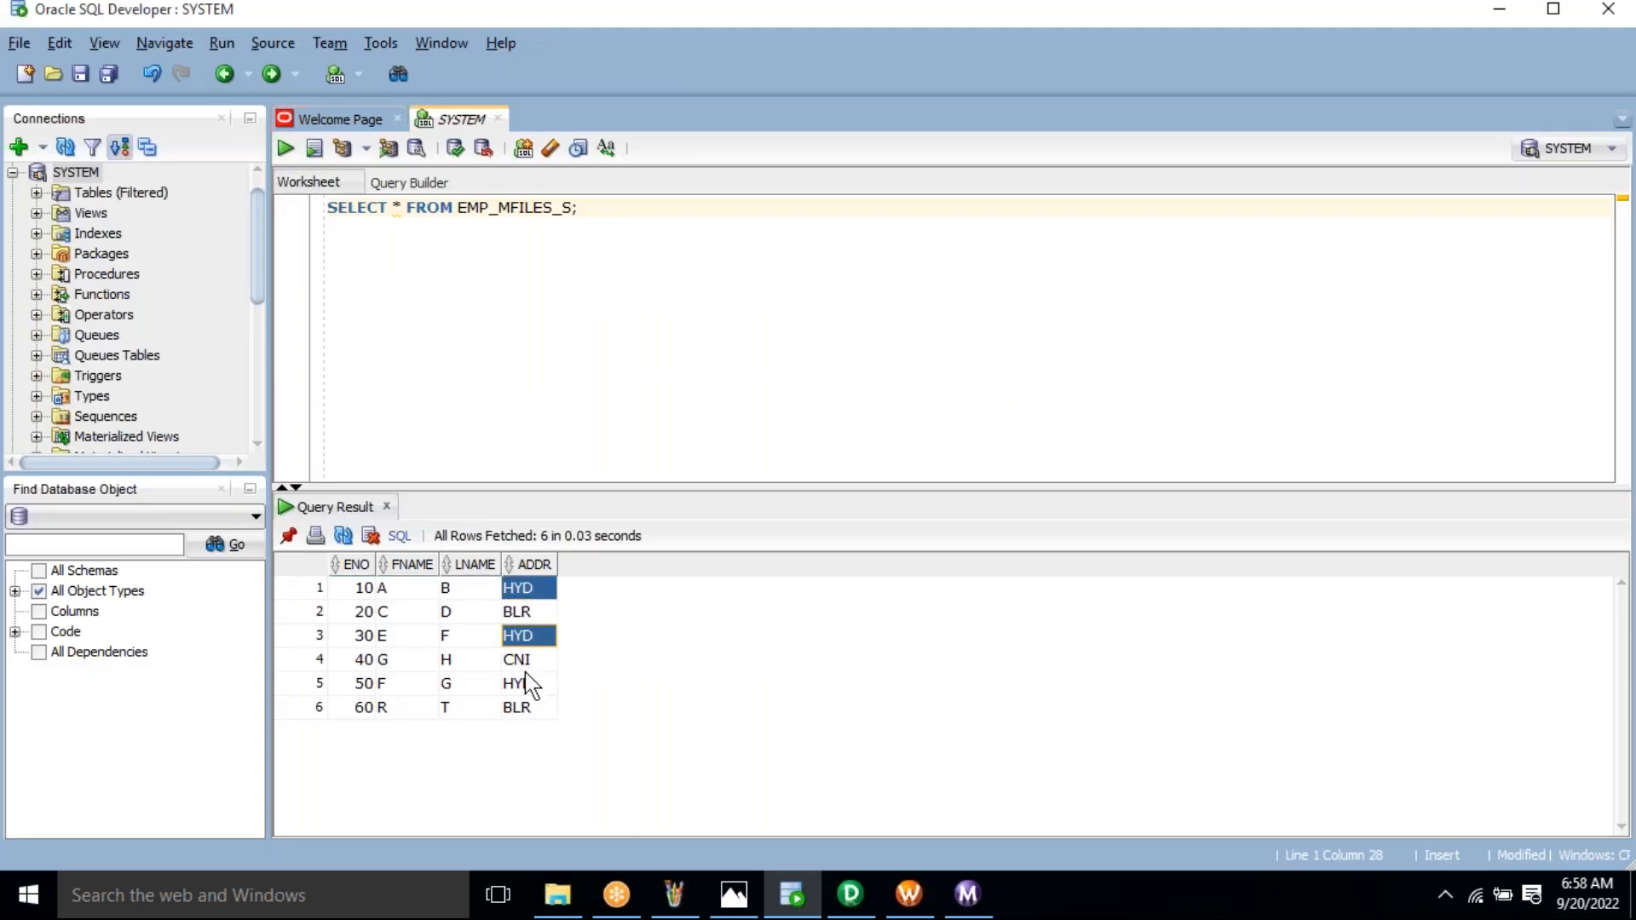
left_click(523, 685, "ctrl")
left_click(360, 588, "ctrl")
left_click(367, 636, "ctrl")
left_click(373, 682, "ctrl")
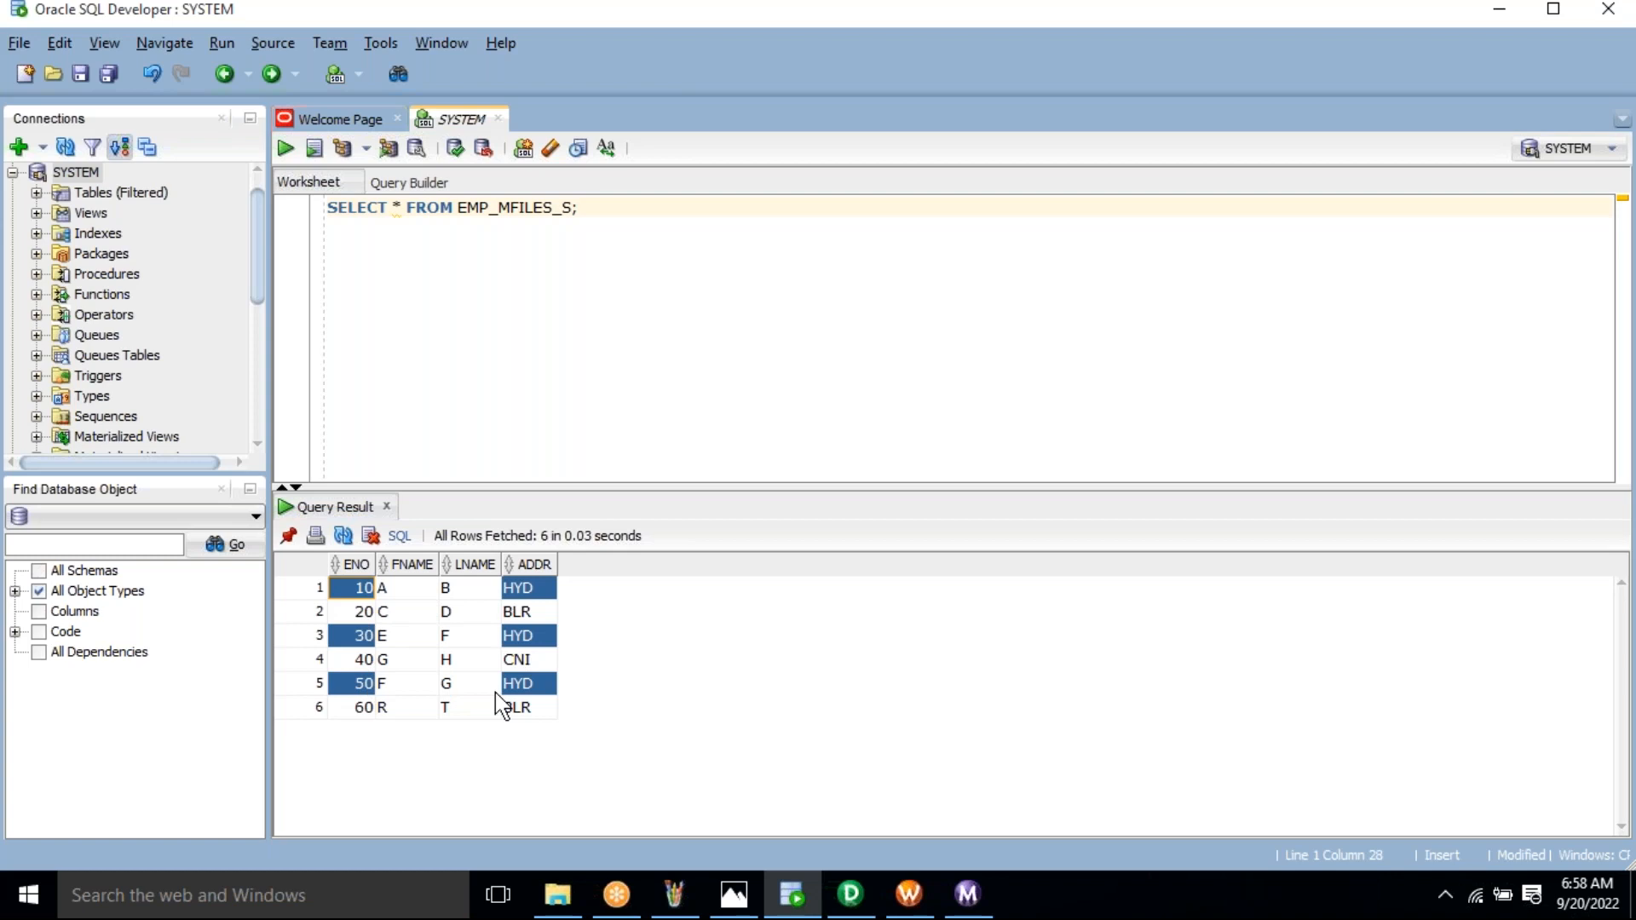
left_click(528, 663)
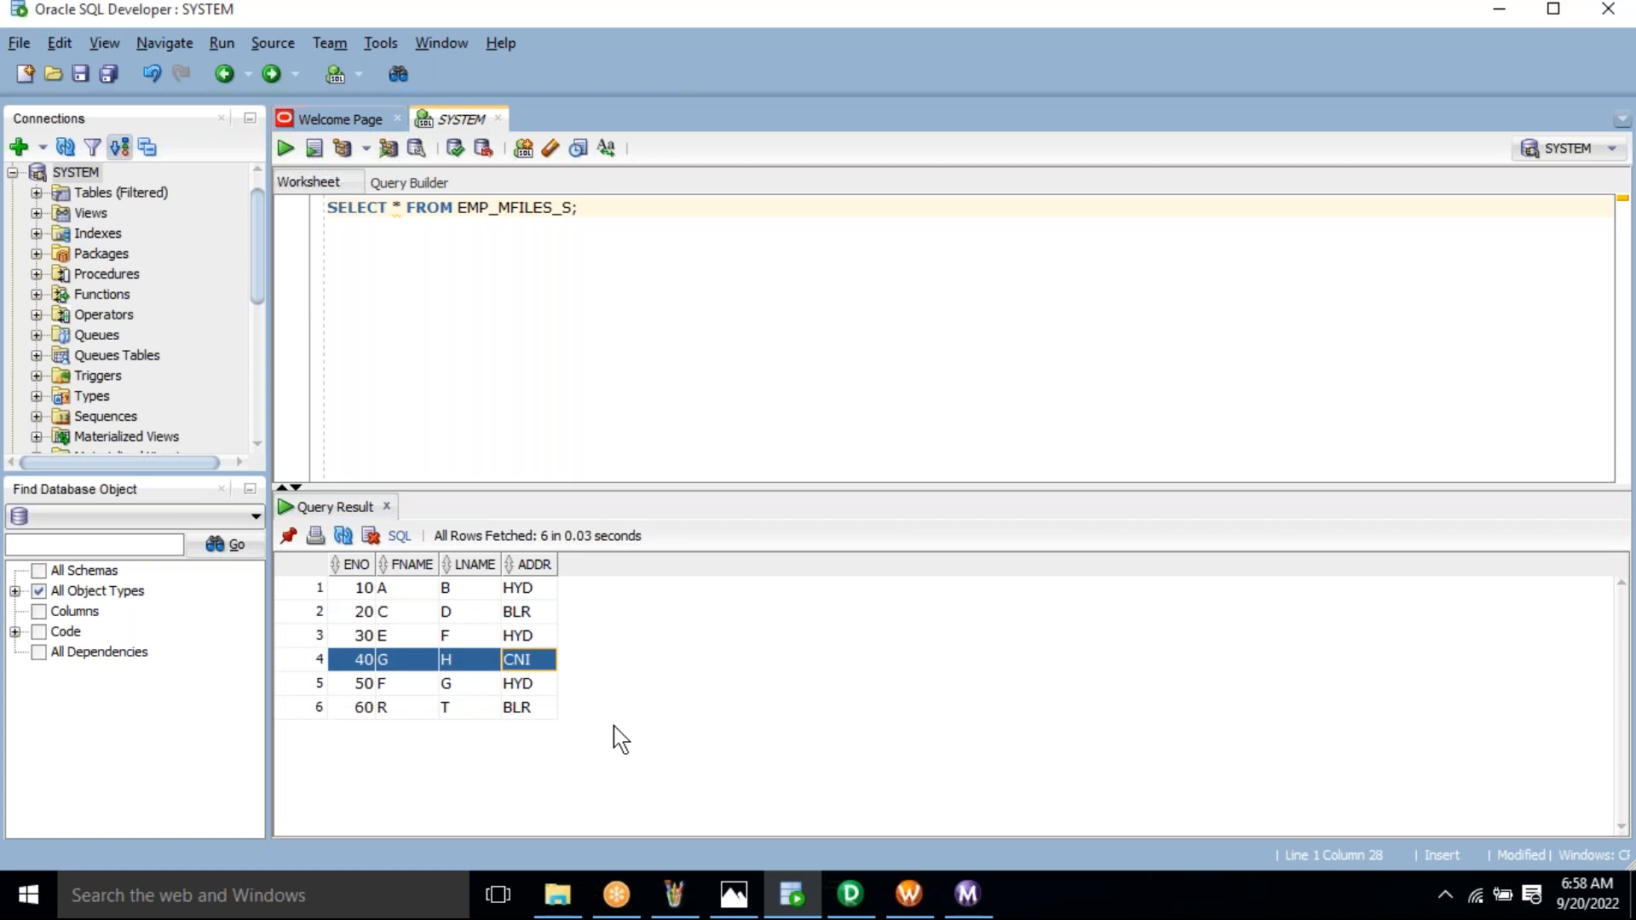
key("ctrl+a")
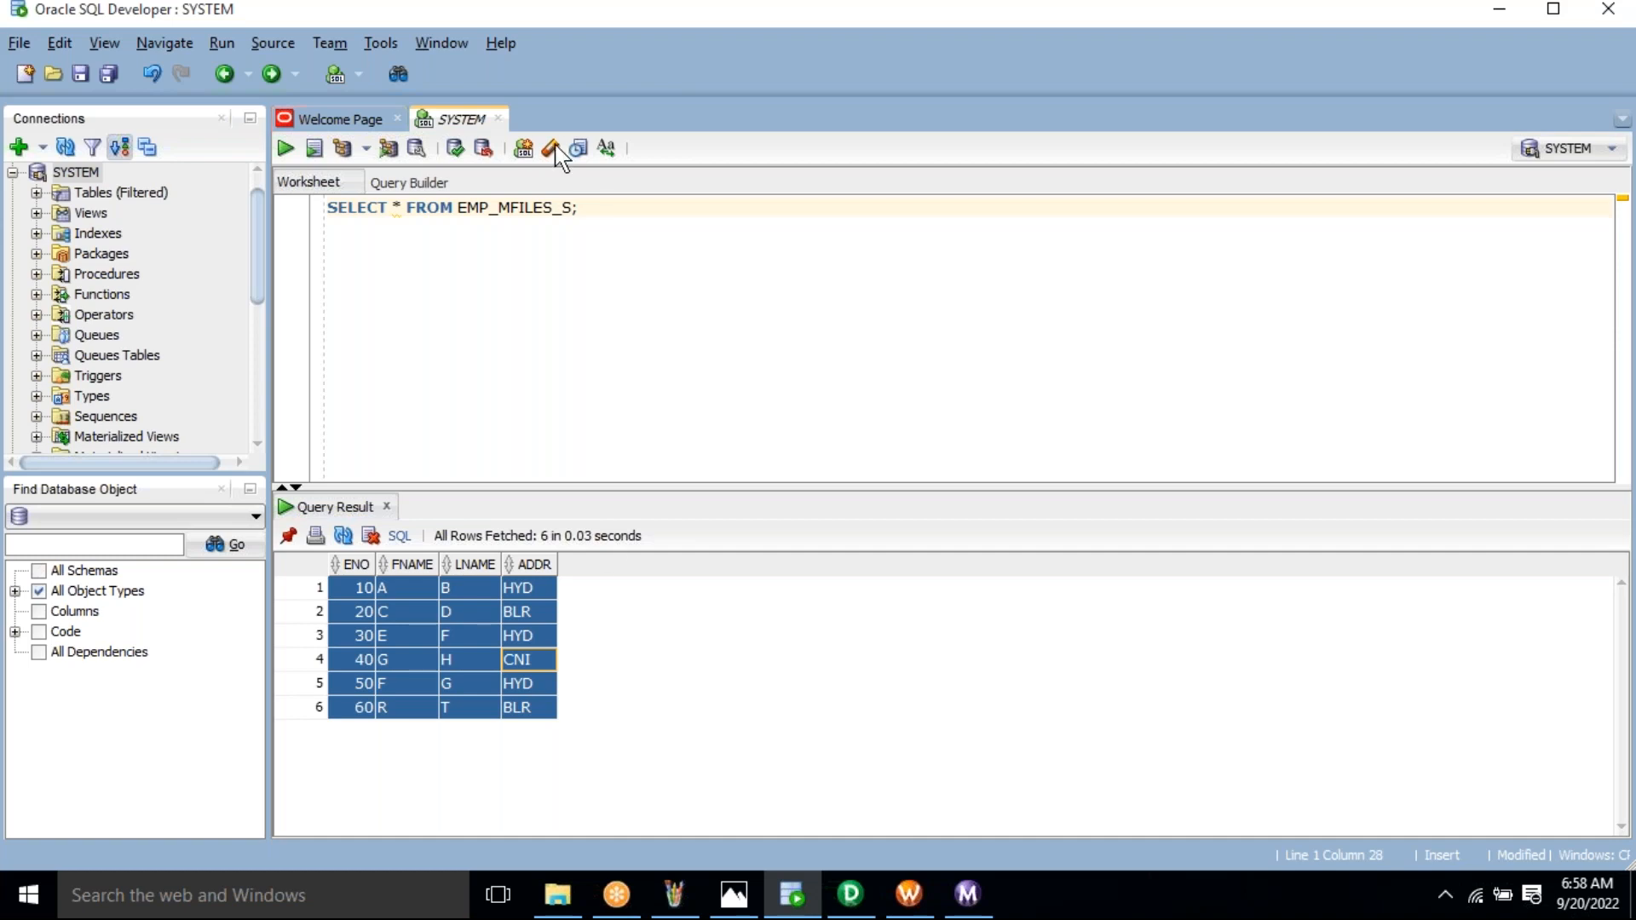
Copy the table name EMP_MFILES_S from the query and switch to PowerCenter Designer
left_click(511, 208)
double_click(511, 208)
key("ctrl+c")
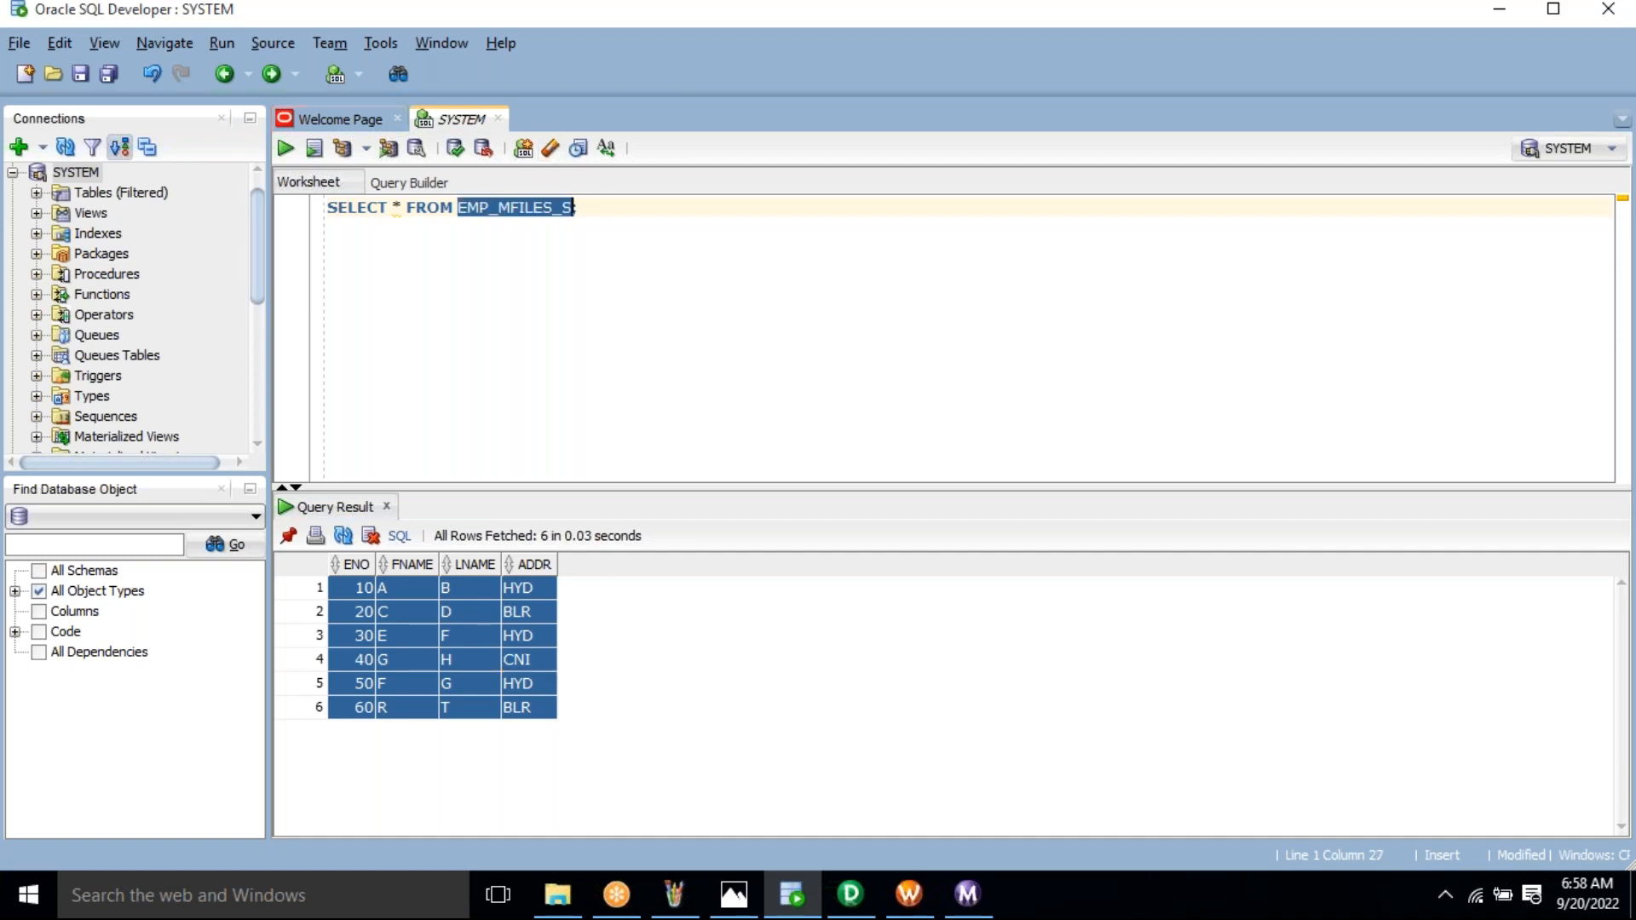
left_click(559, 893)
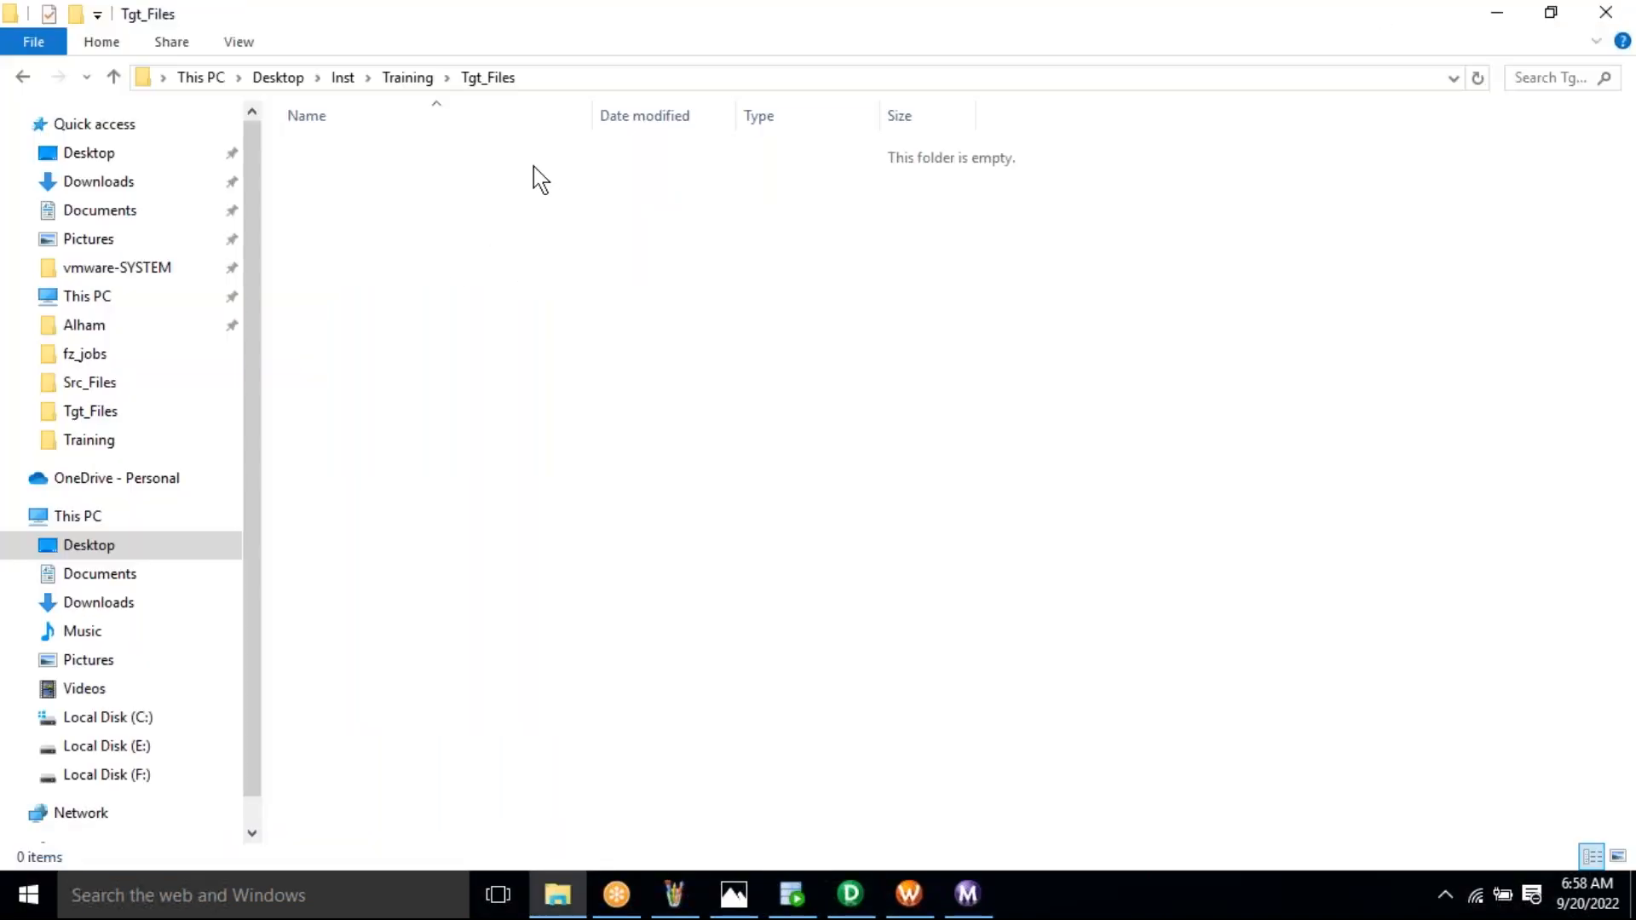
left_click(877, 889)
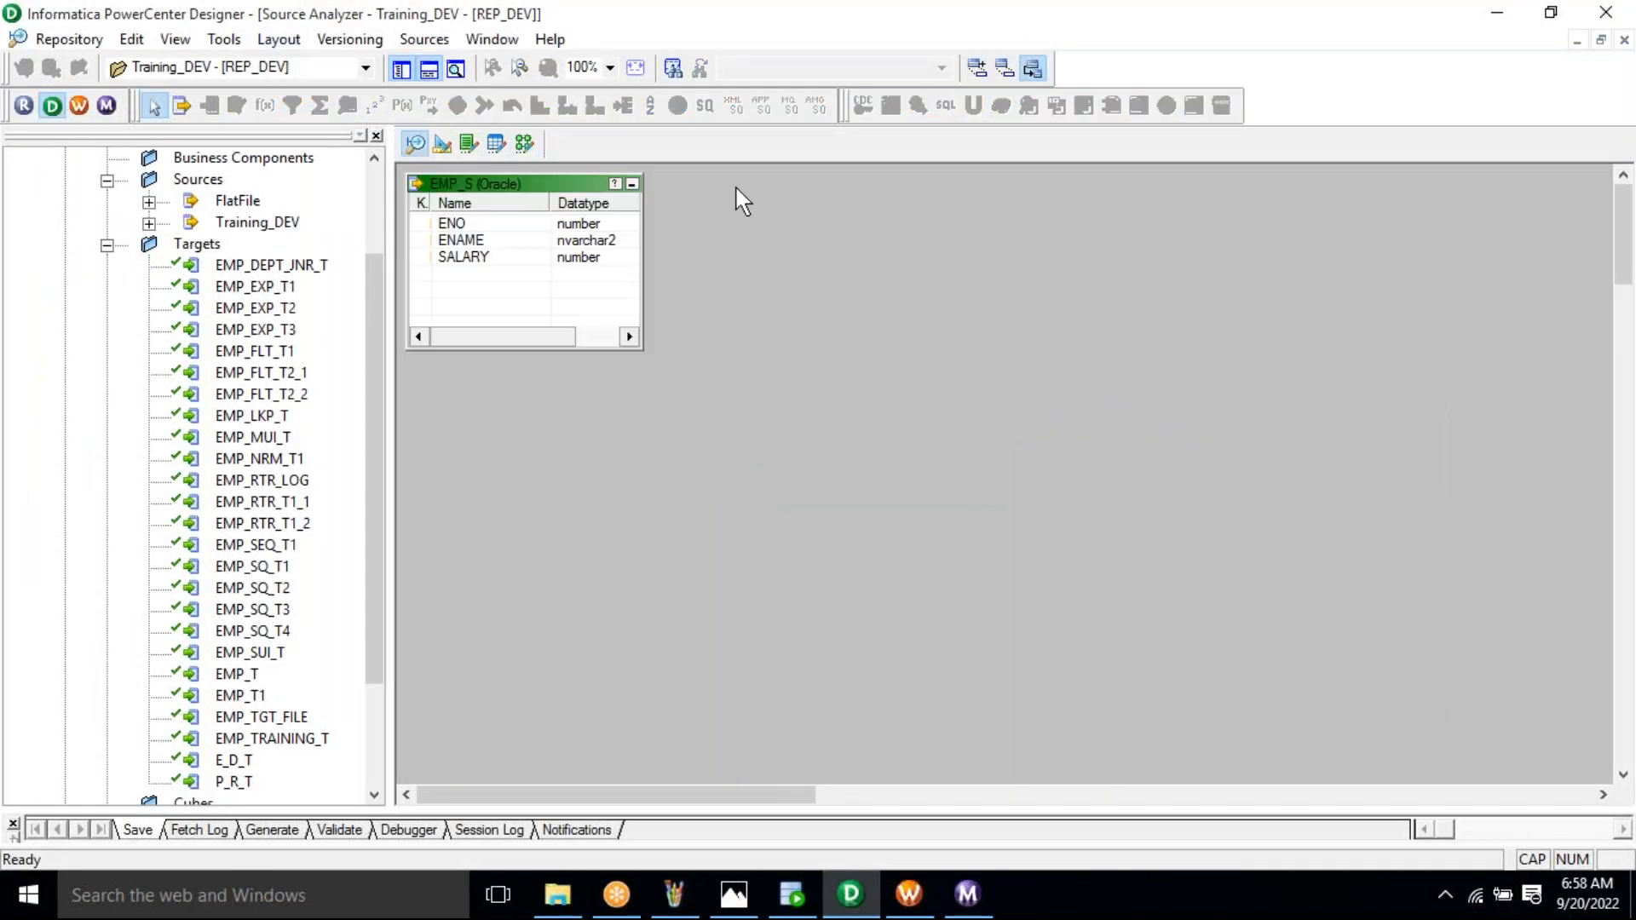
Clear the Source Analyzer workspace and import table EMP_MFILES_S from the Training_DEV ODBC data source
right_click(736, 189)
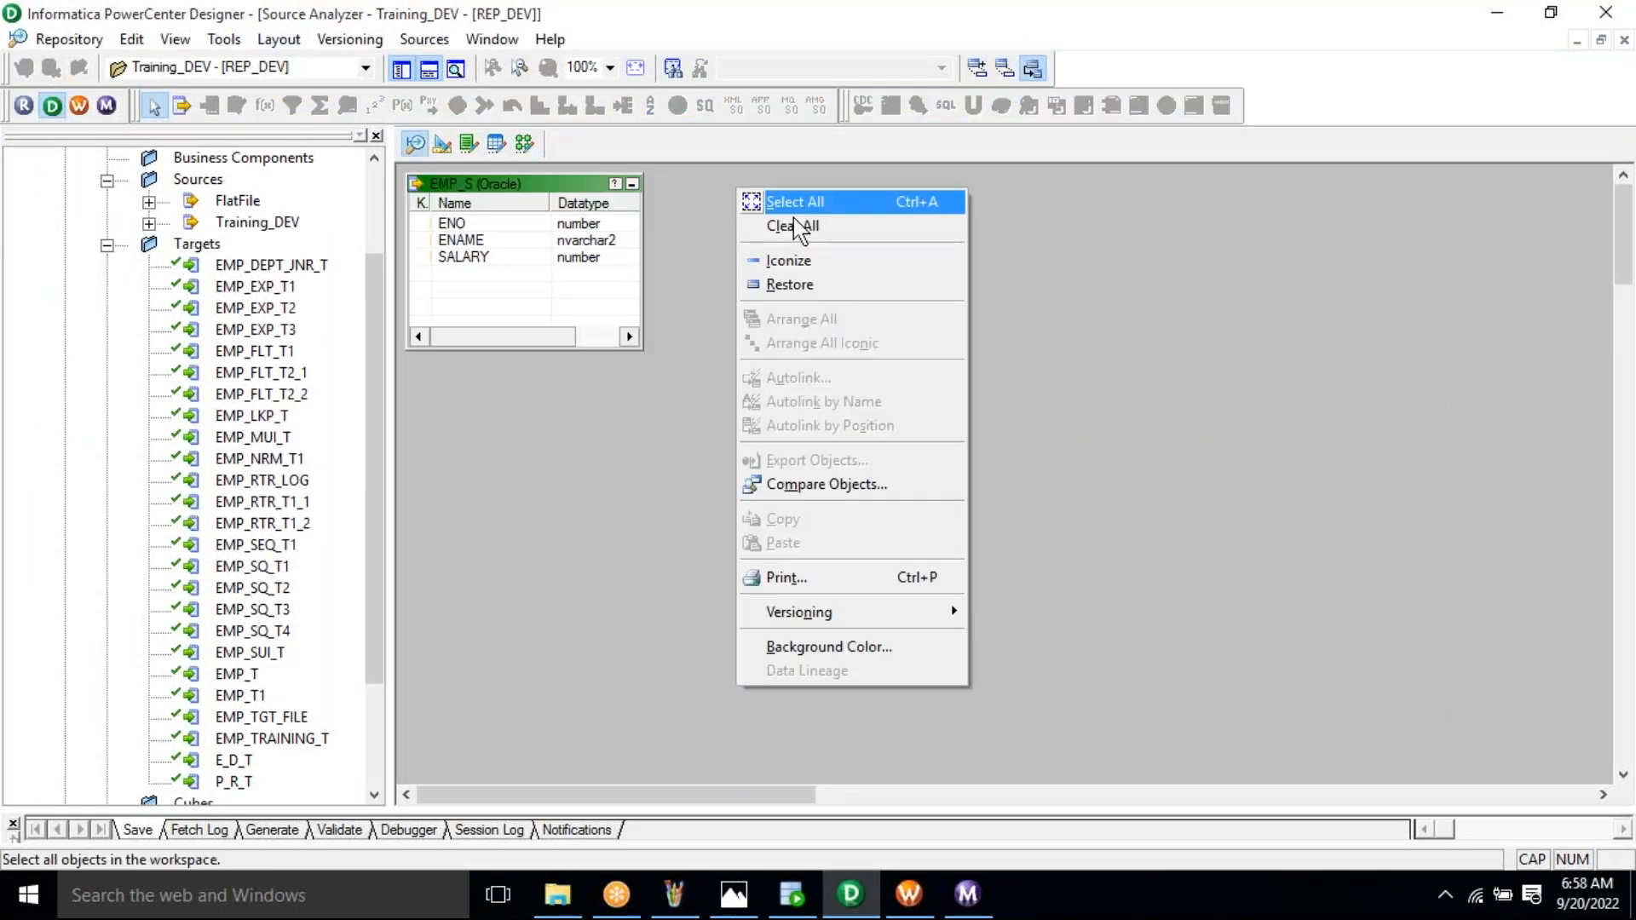
left_click(794, 227)
left_click(425, 41)
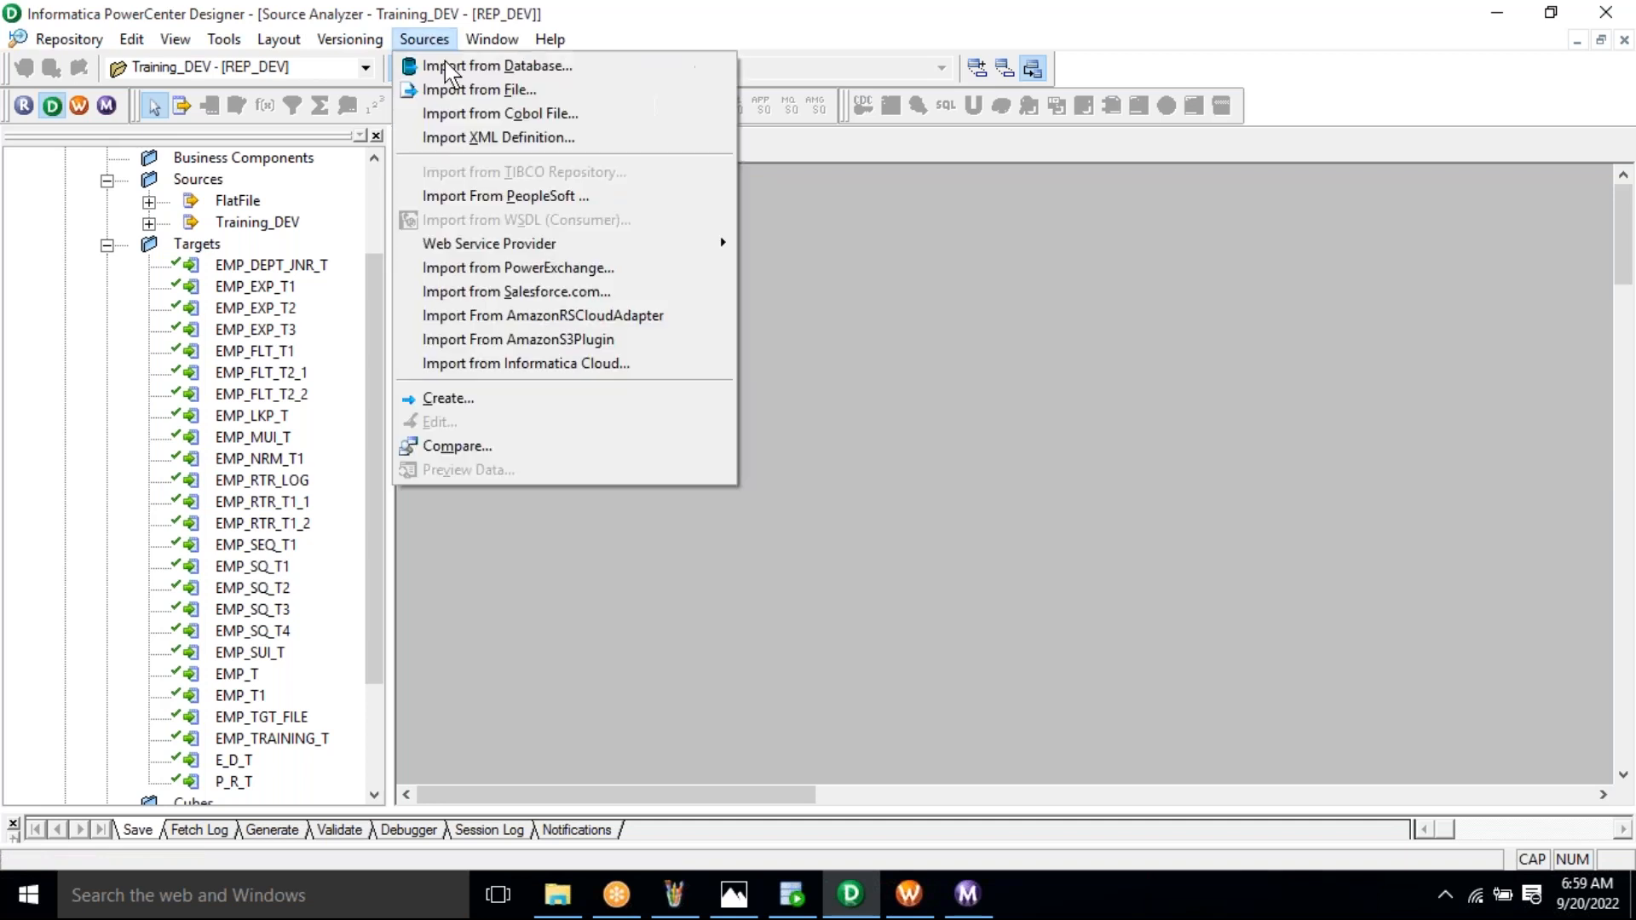
left_click(445, 64)
left_click(882, 522)
key("ctrl+v")
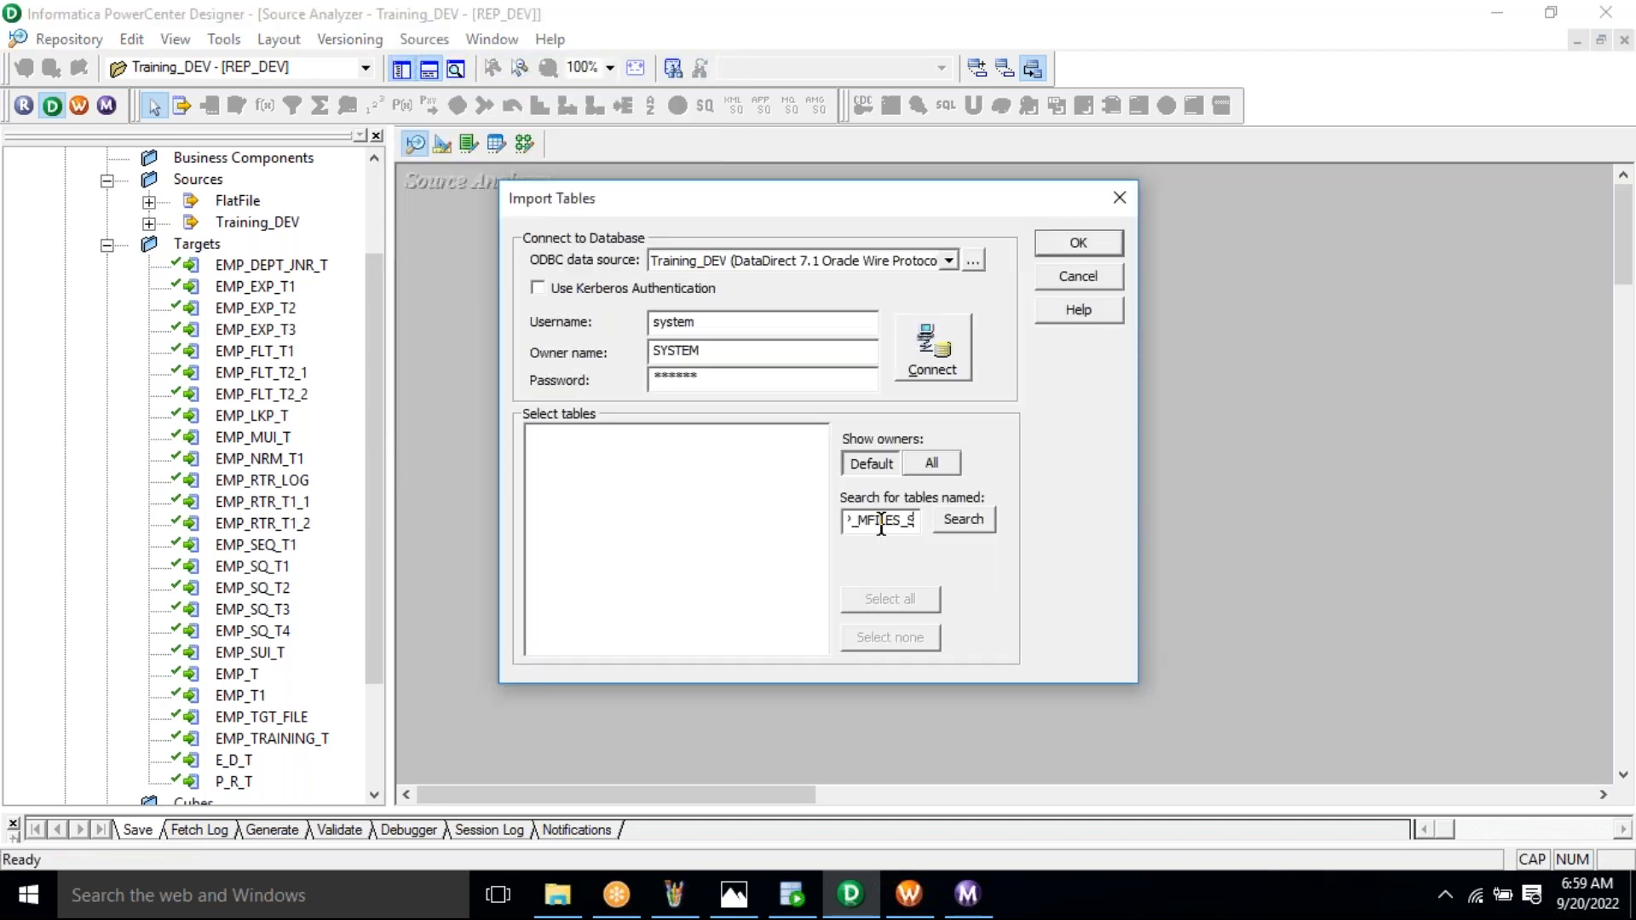
left_click(928, 384)
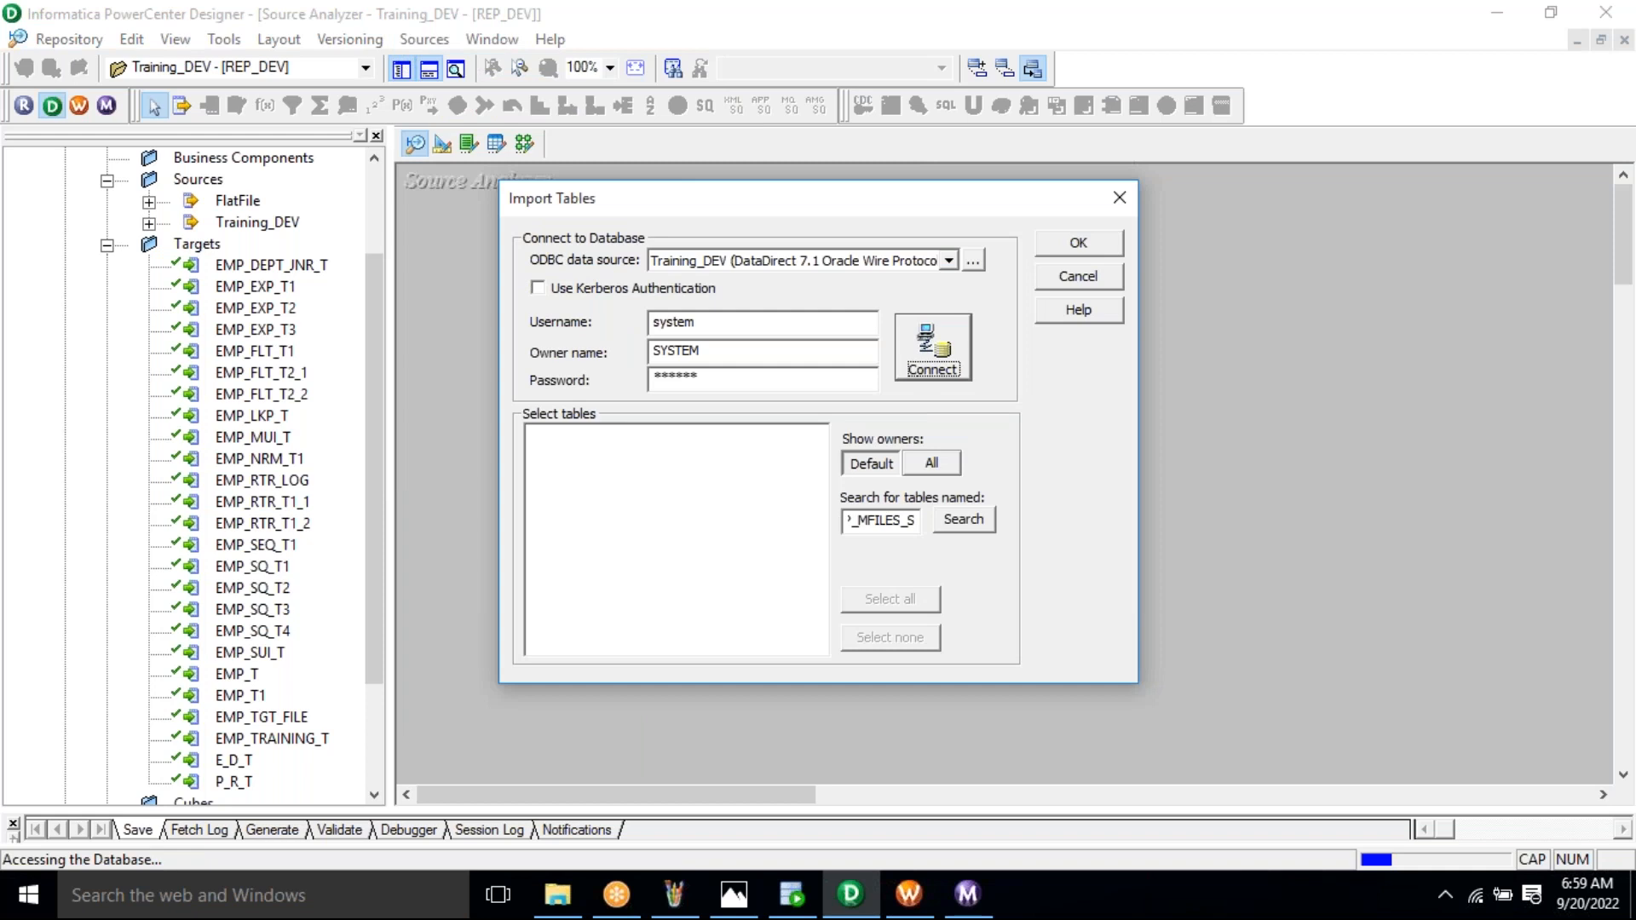
left_click(533, 435)
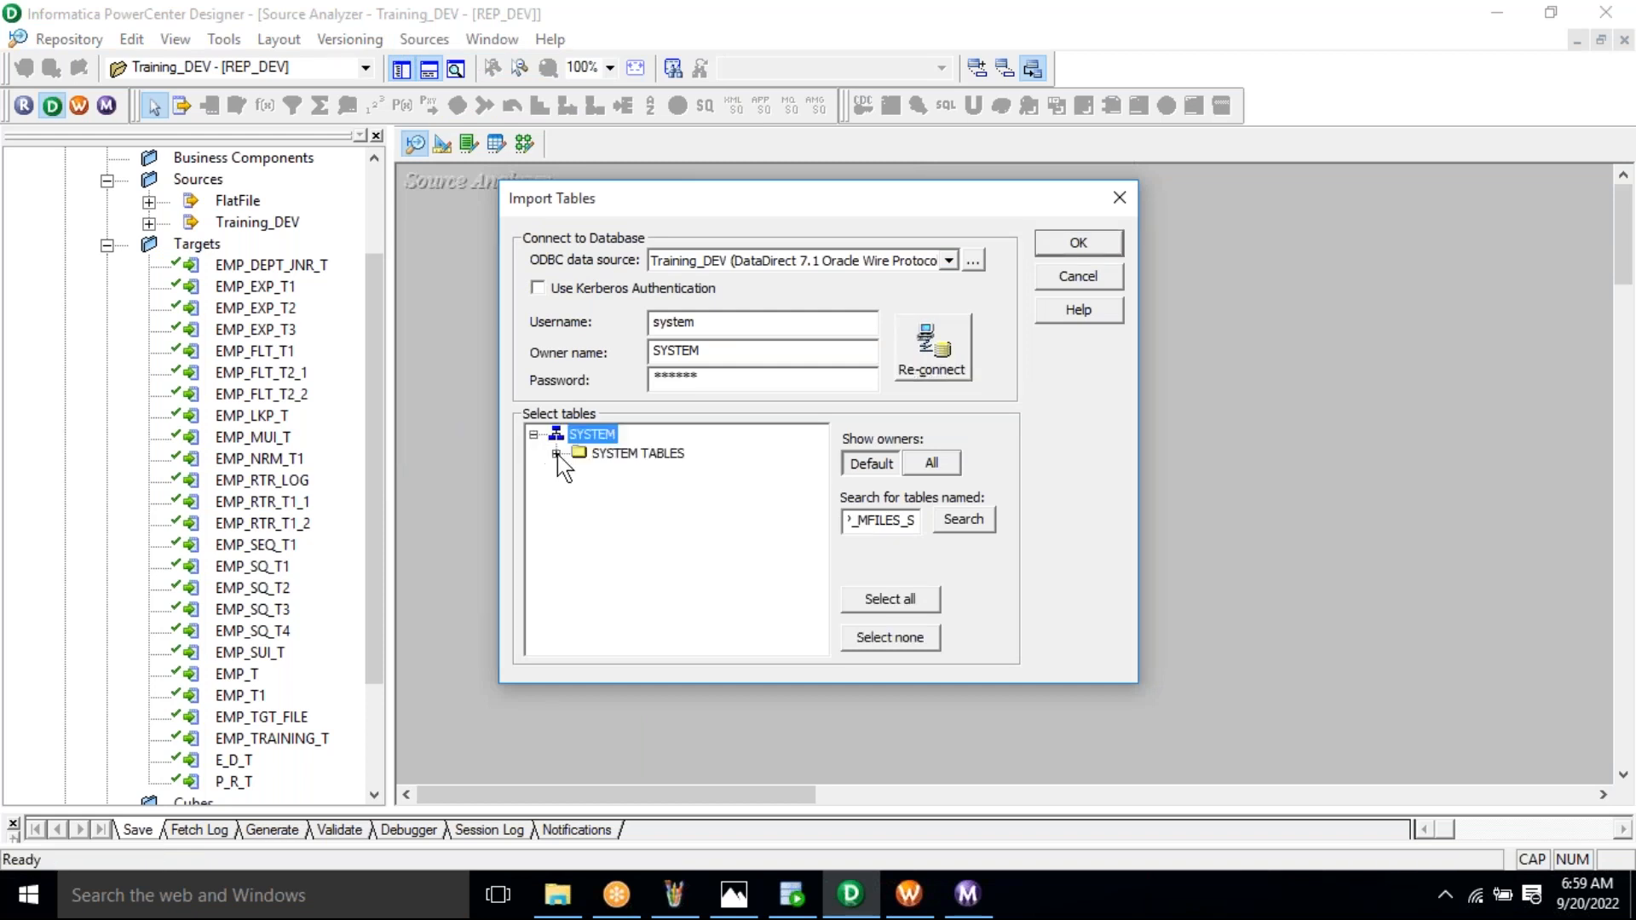
left_click(556, 454)
left_click(652, 473)
left_click(1067, 249)
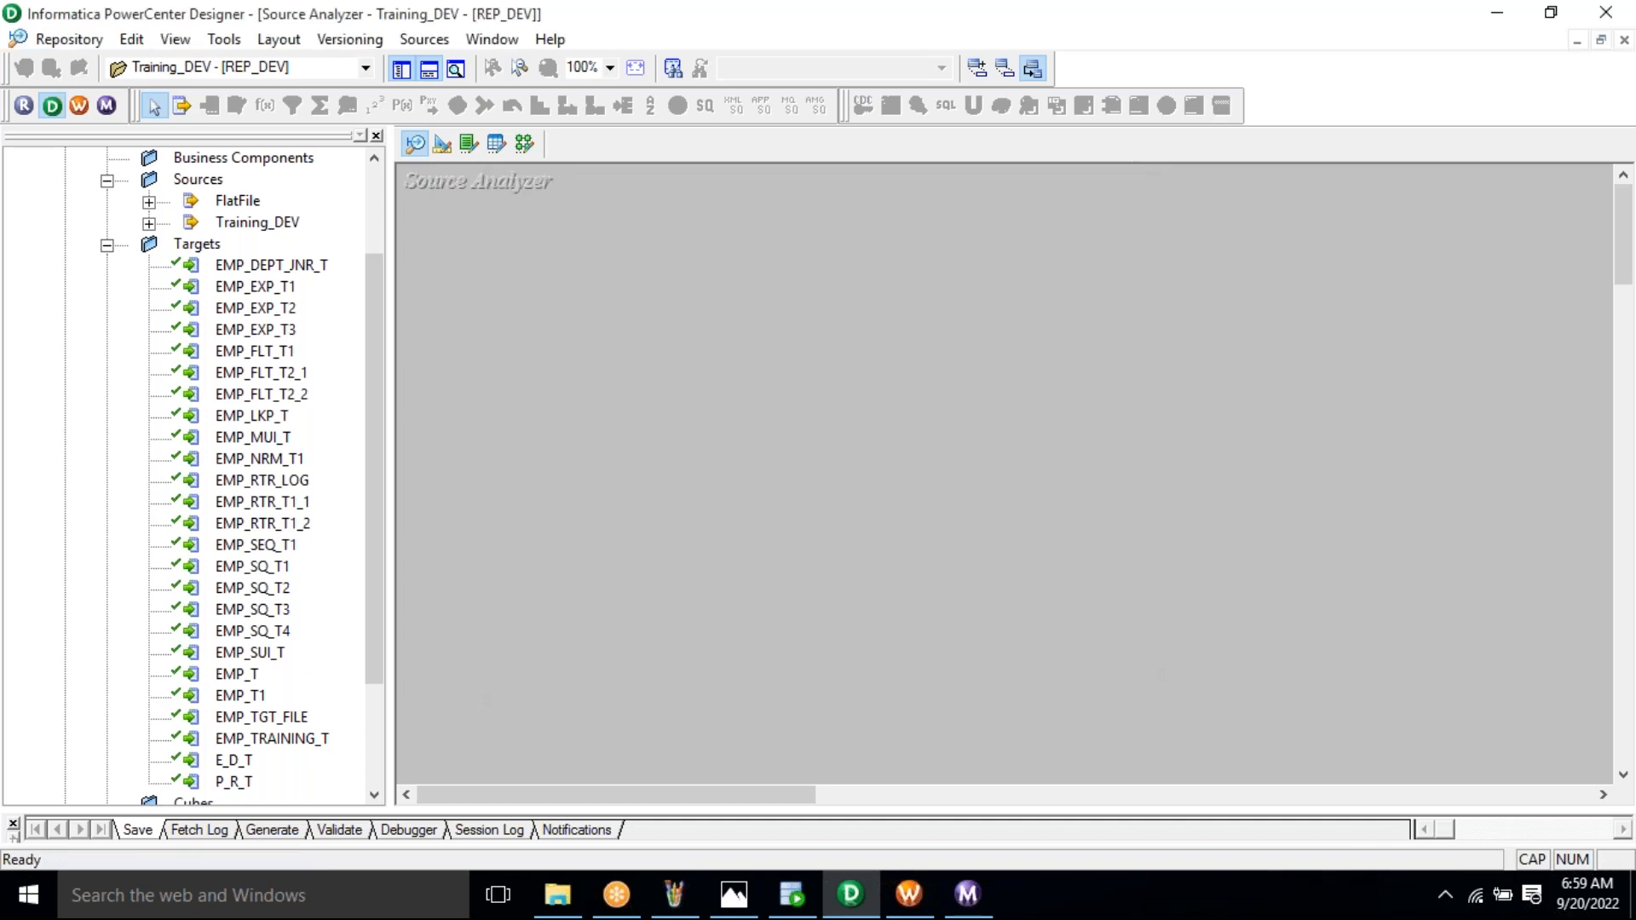
Open the Target Designer and clear all objects from its workspace
left_click(442, 145)
right_click(787, 216)
left_click(846, 248)
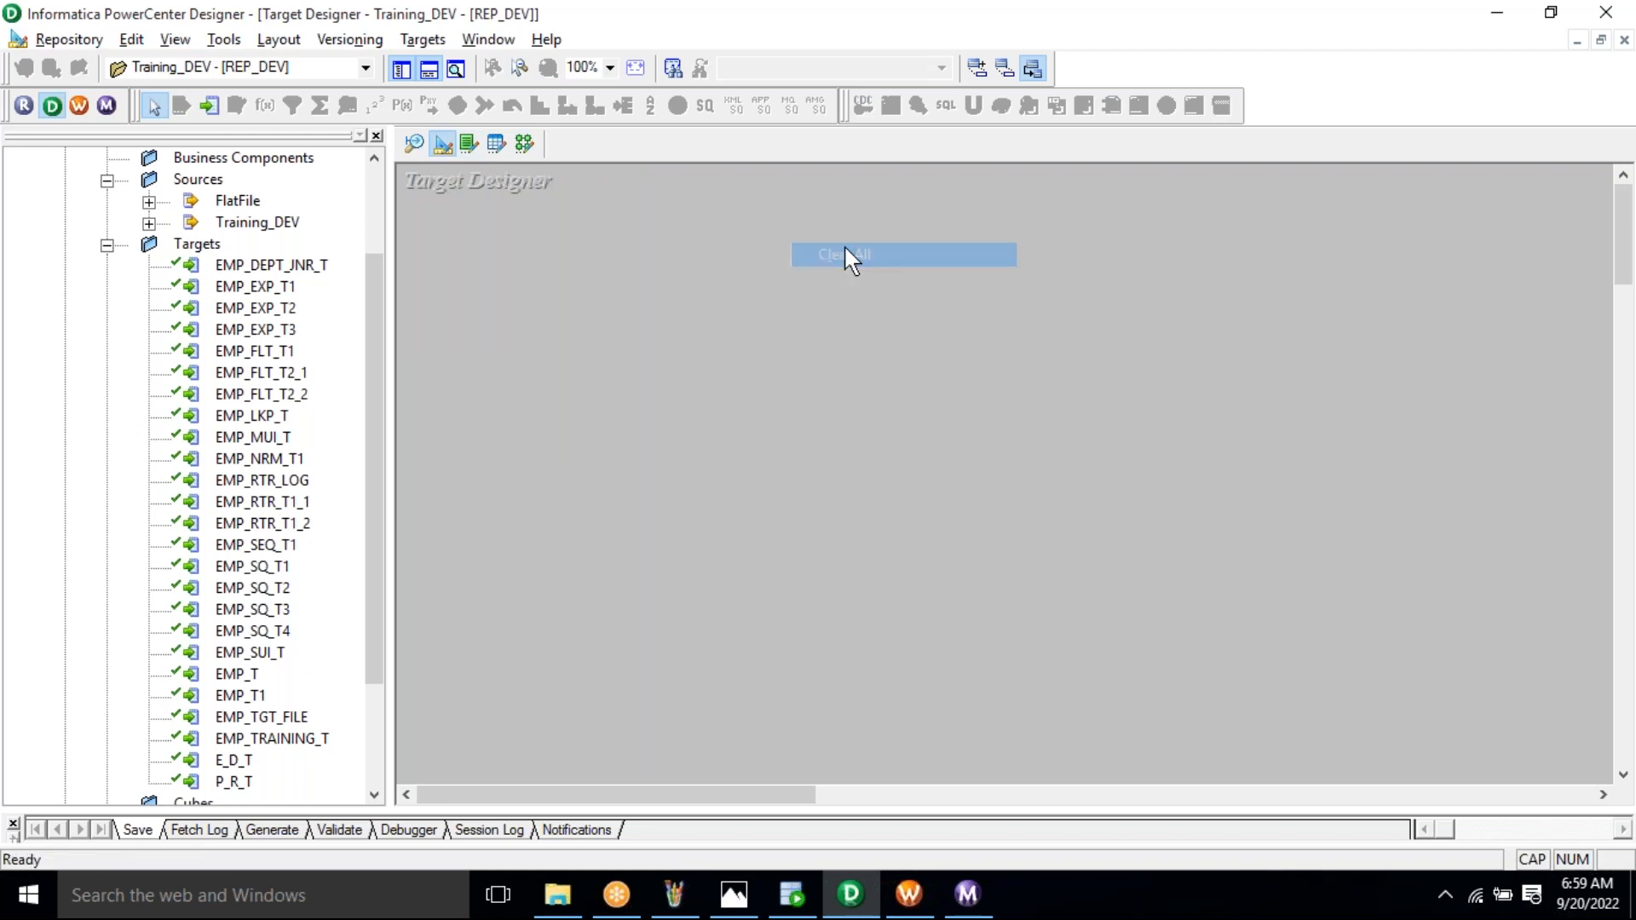
Check the EMP_MFILES_S query and its columns in SQL Developer, and return to the Target Designer
key("alt+Tab")
key("alt+Tab")
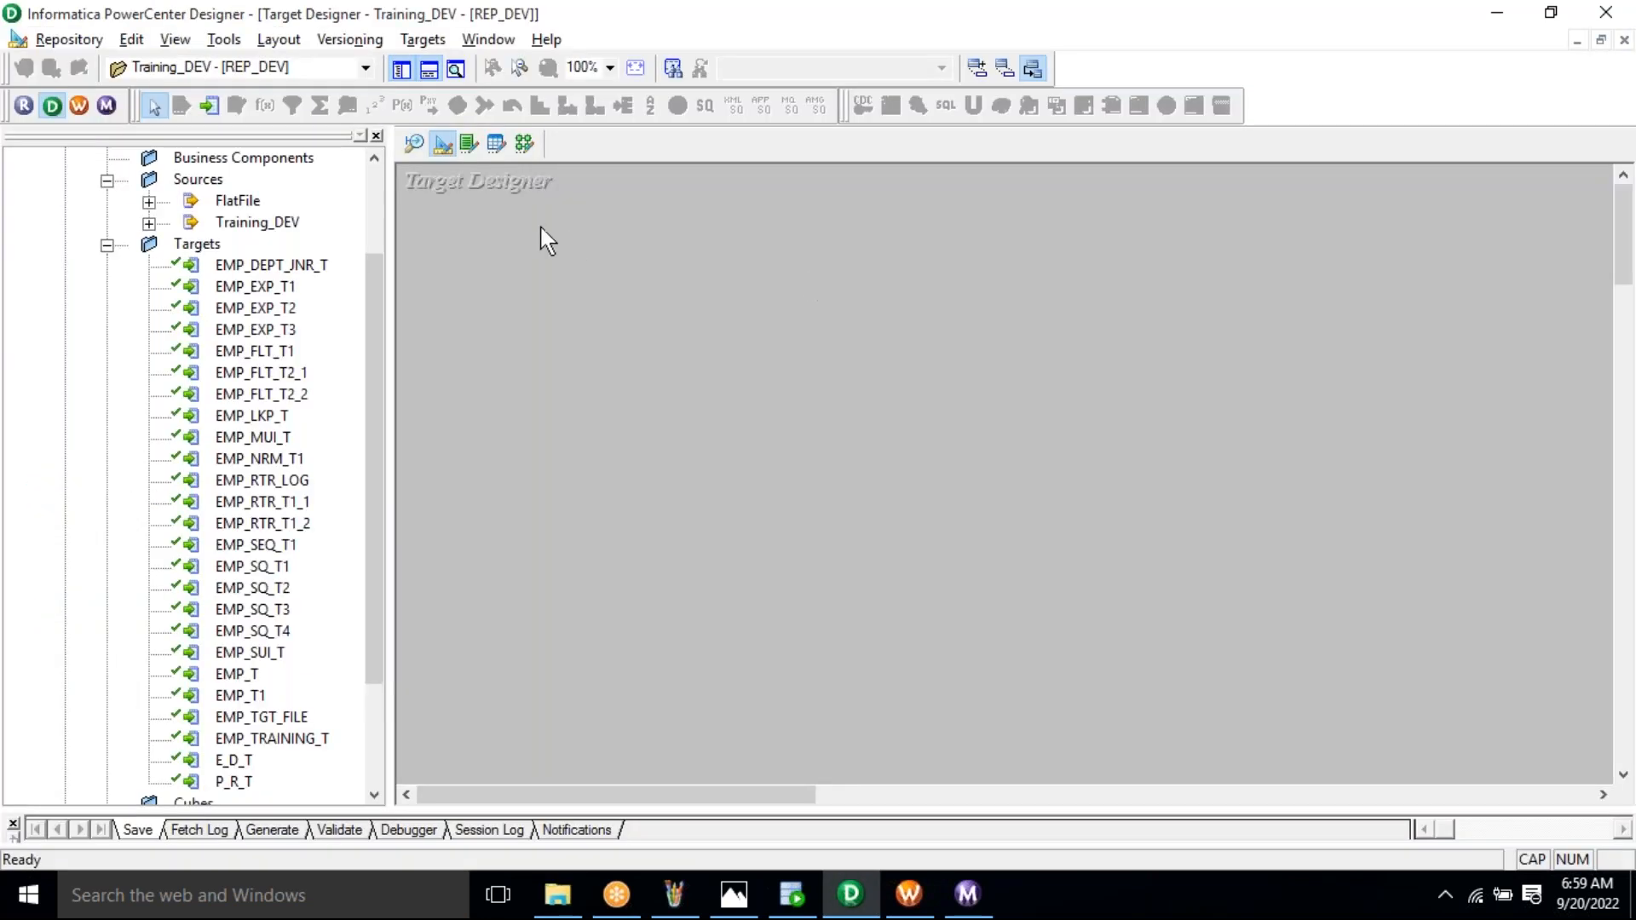
left_click(797, 905)
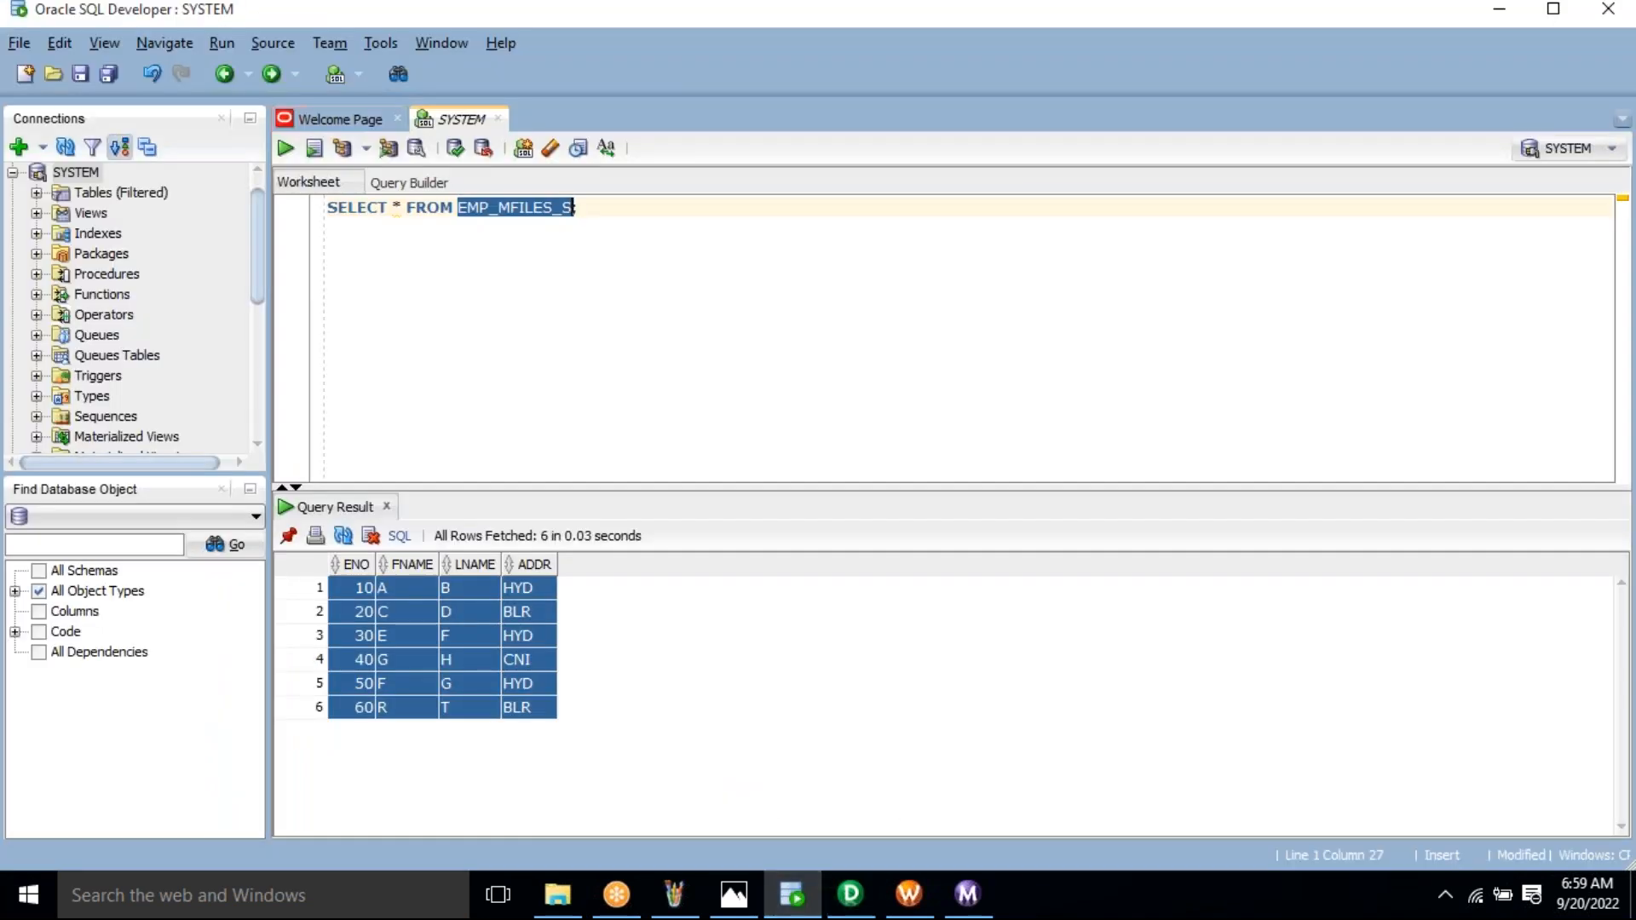
left_click(582, 208)
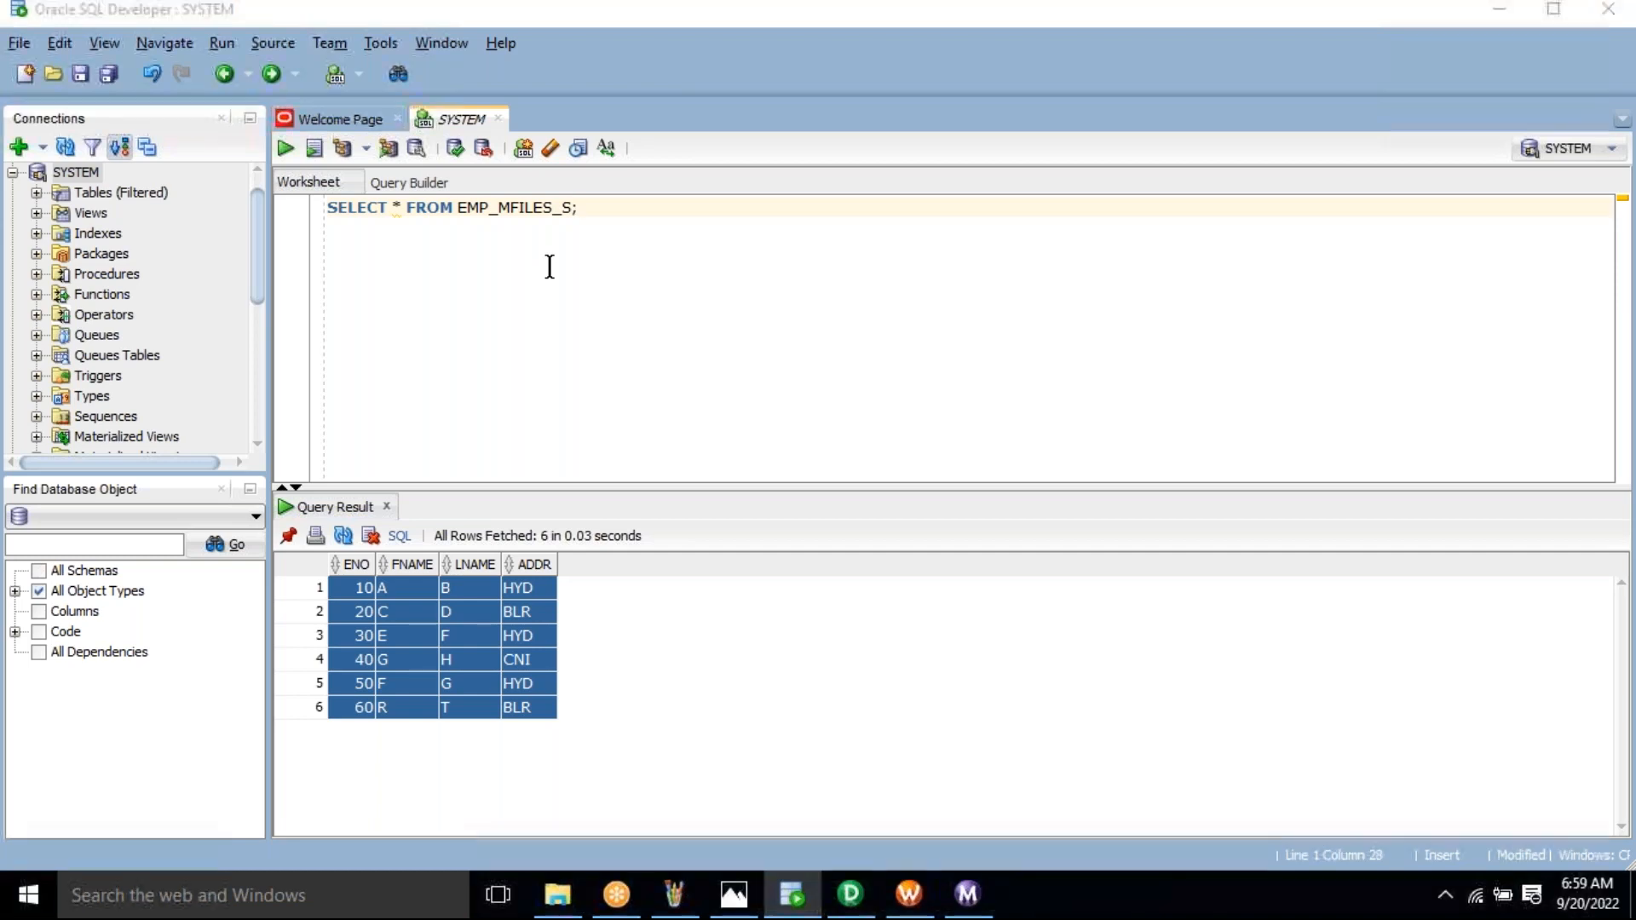
key("alt+Tab")
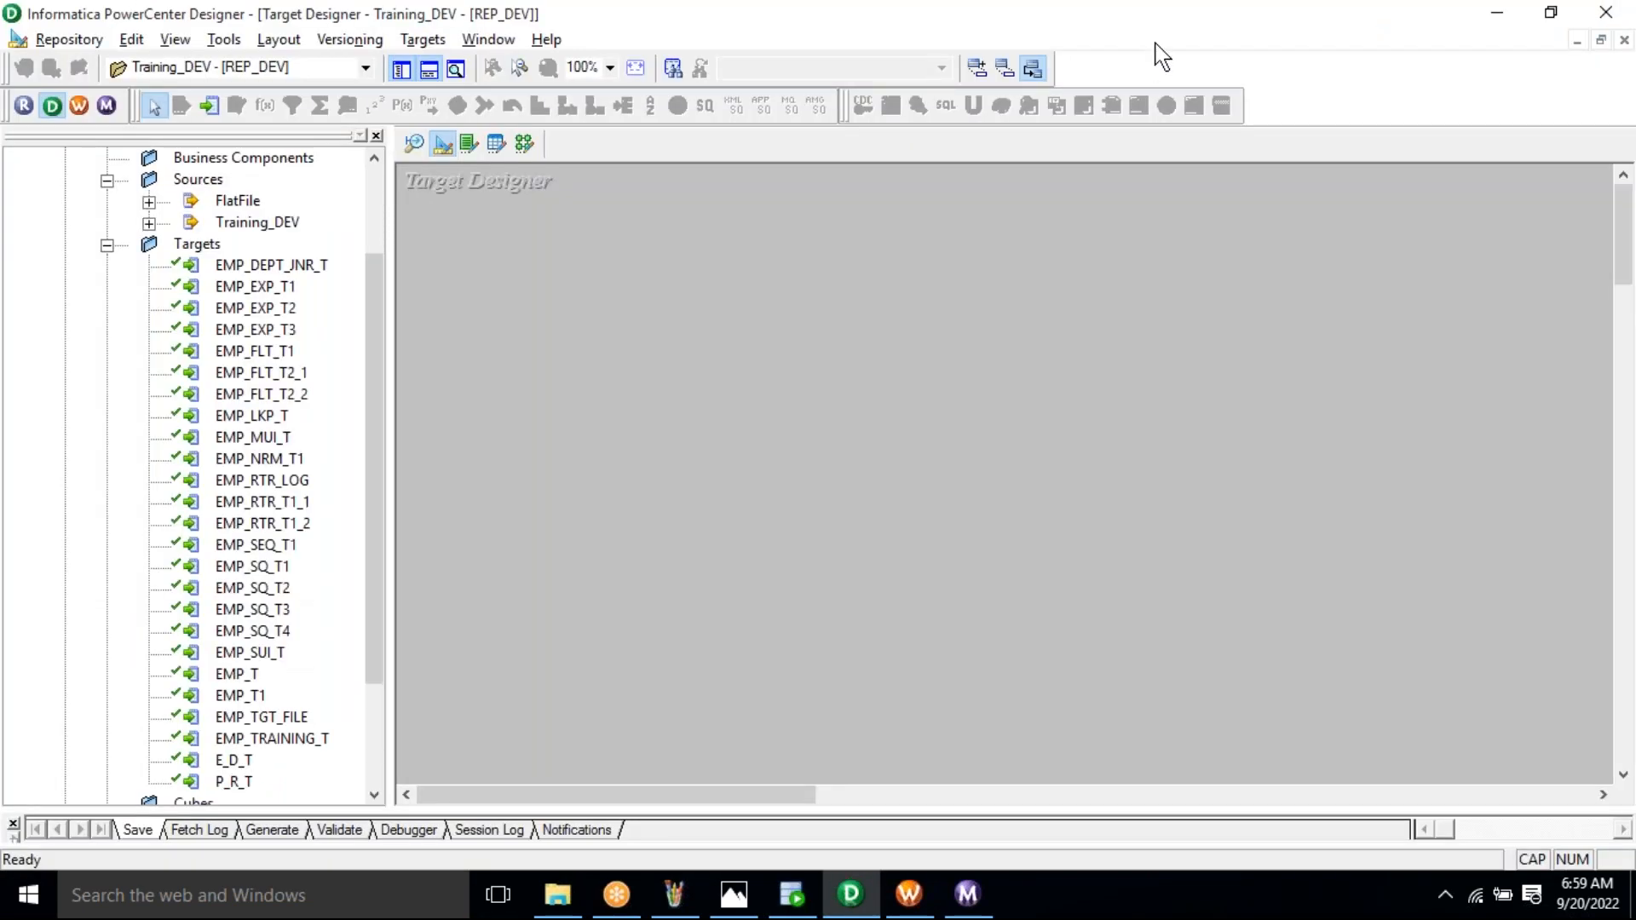
key("alt+Tab")
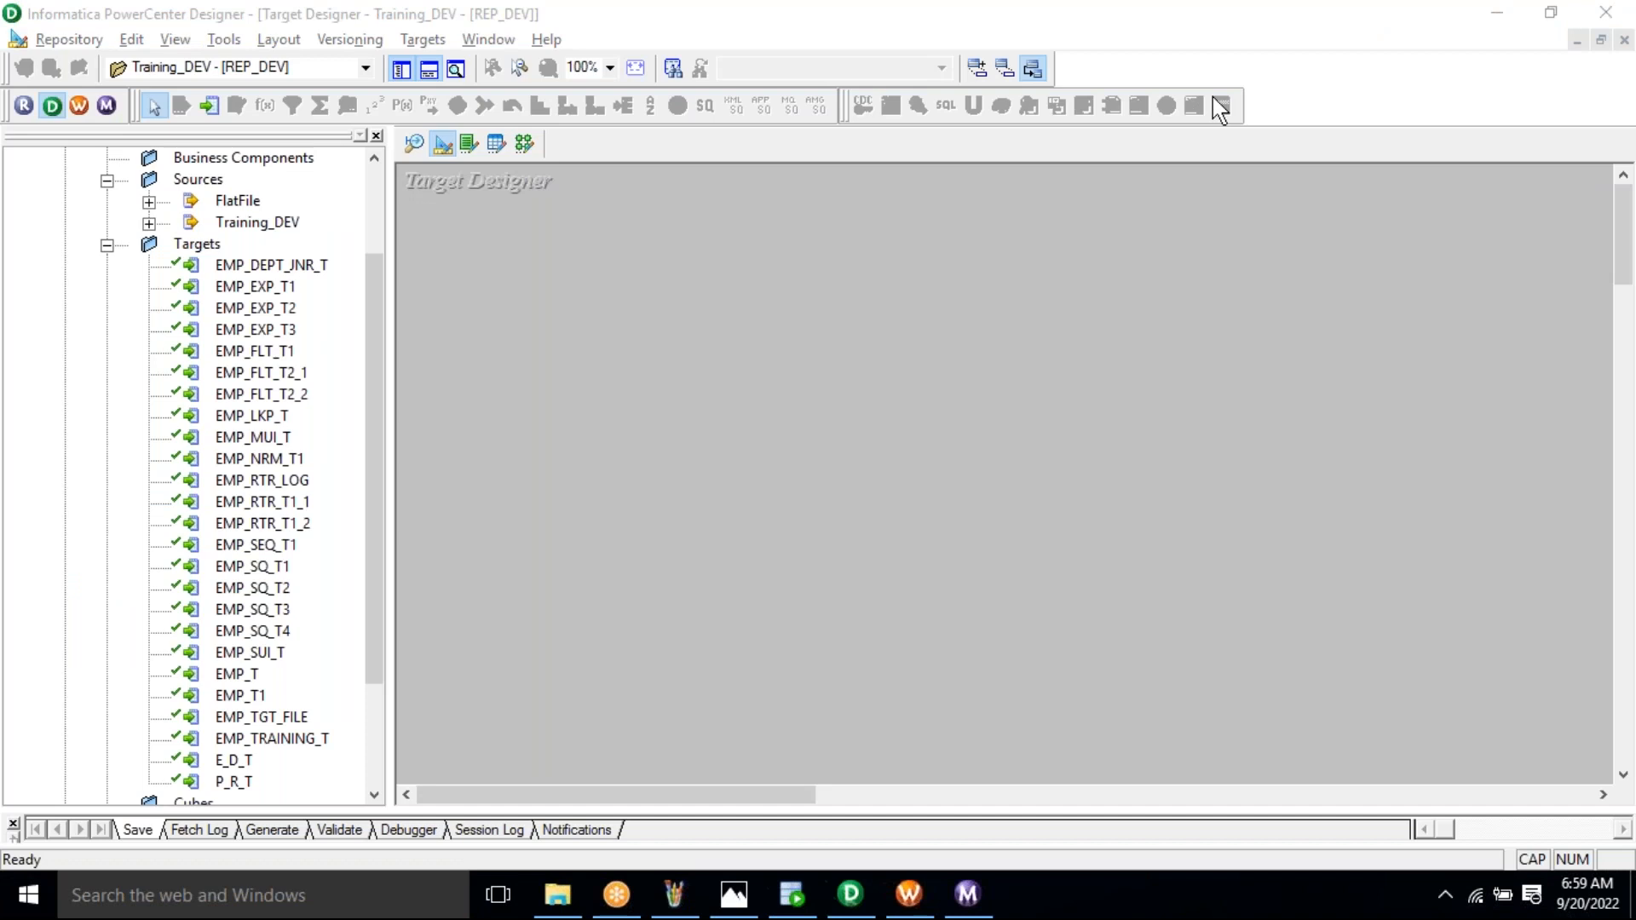
left_click(494, 290)
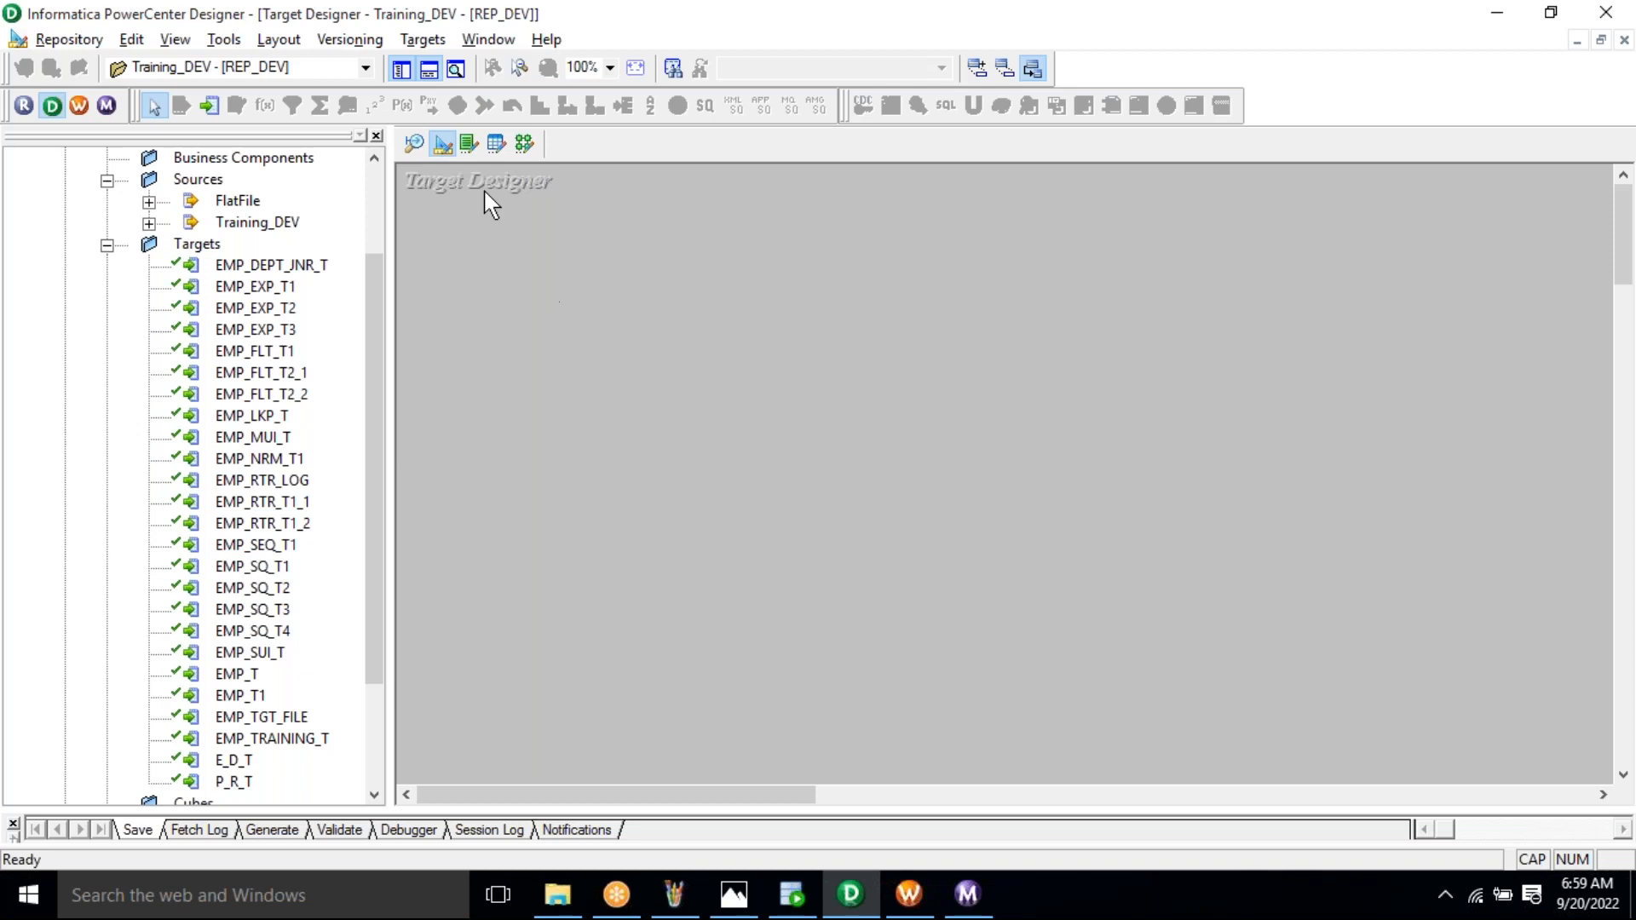
Create a new target definition named EMP_TGT_MFILES with the Flat File database type
left_click(410, 43)
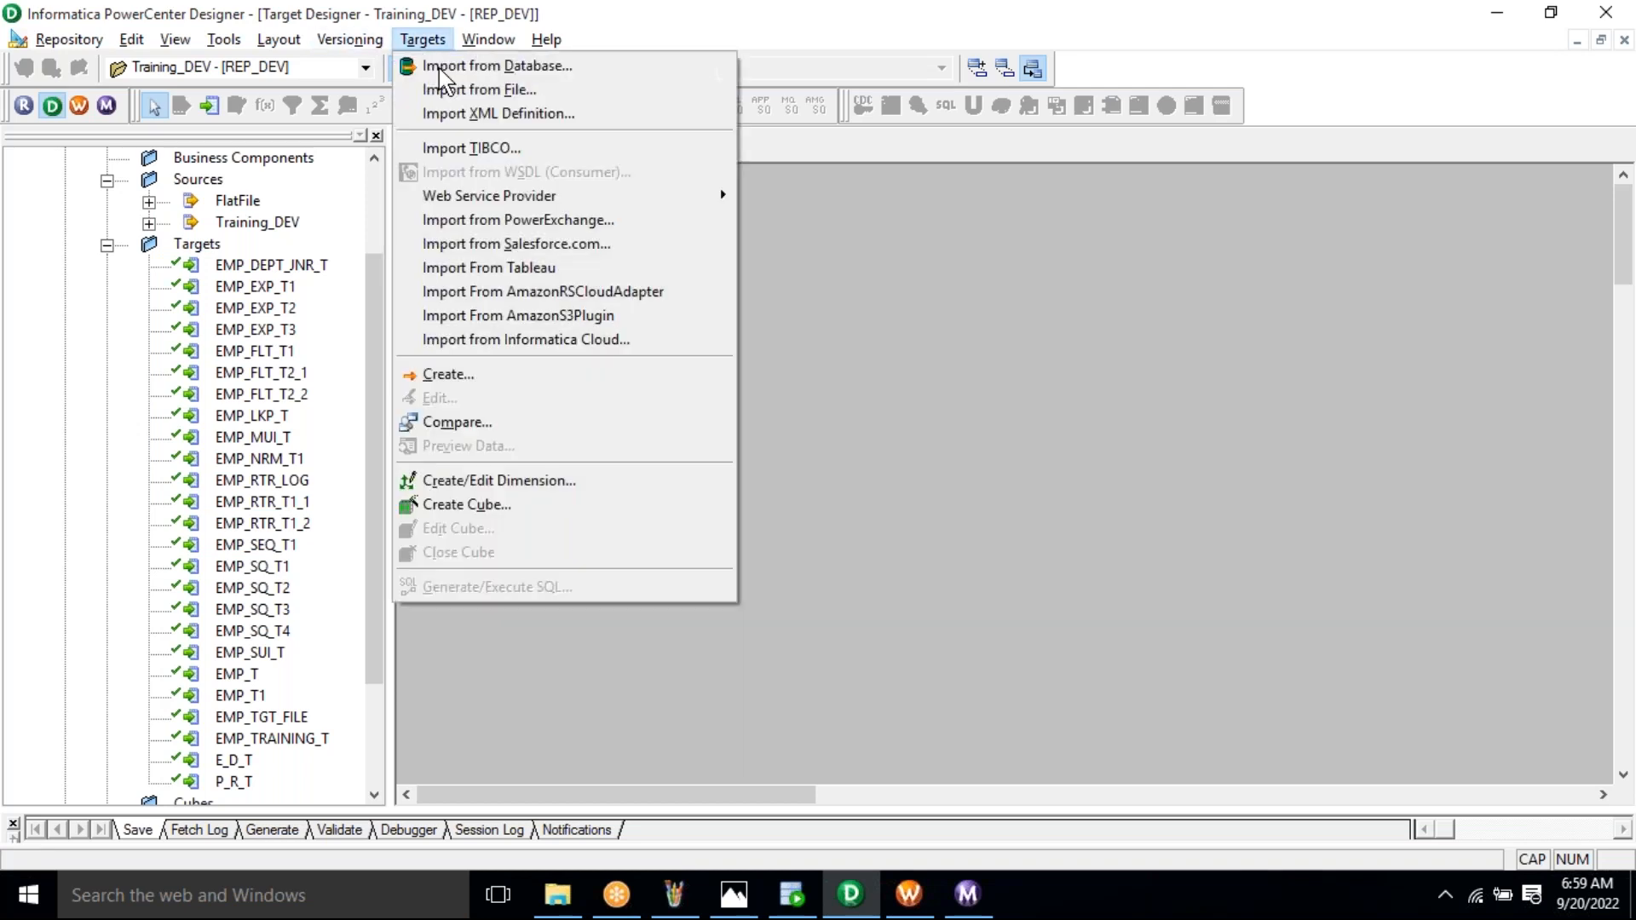
left_click(538, 383)
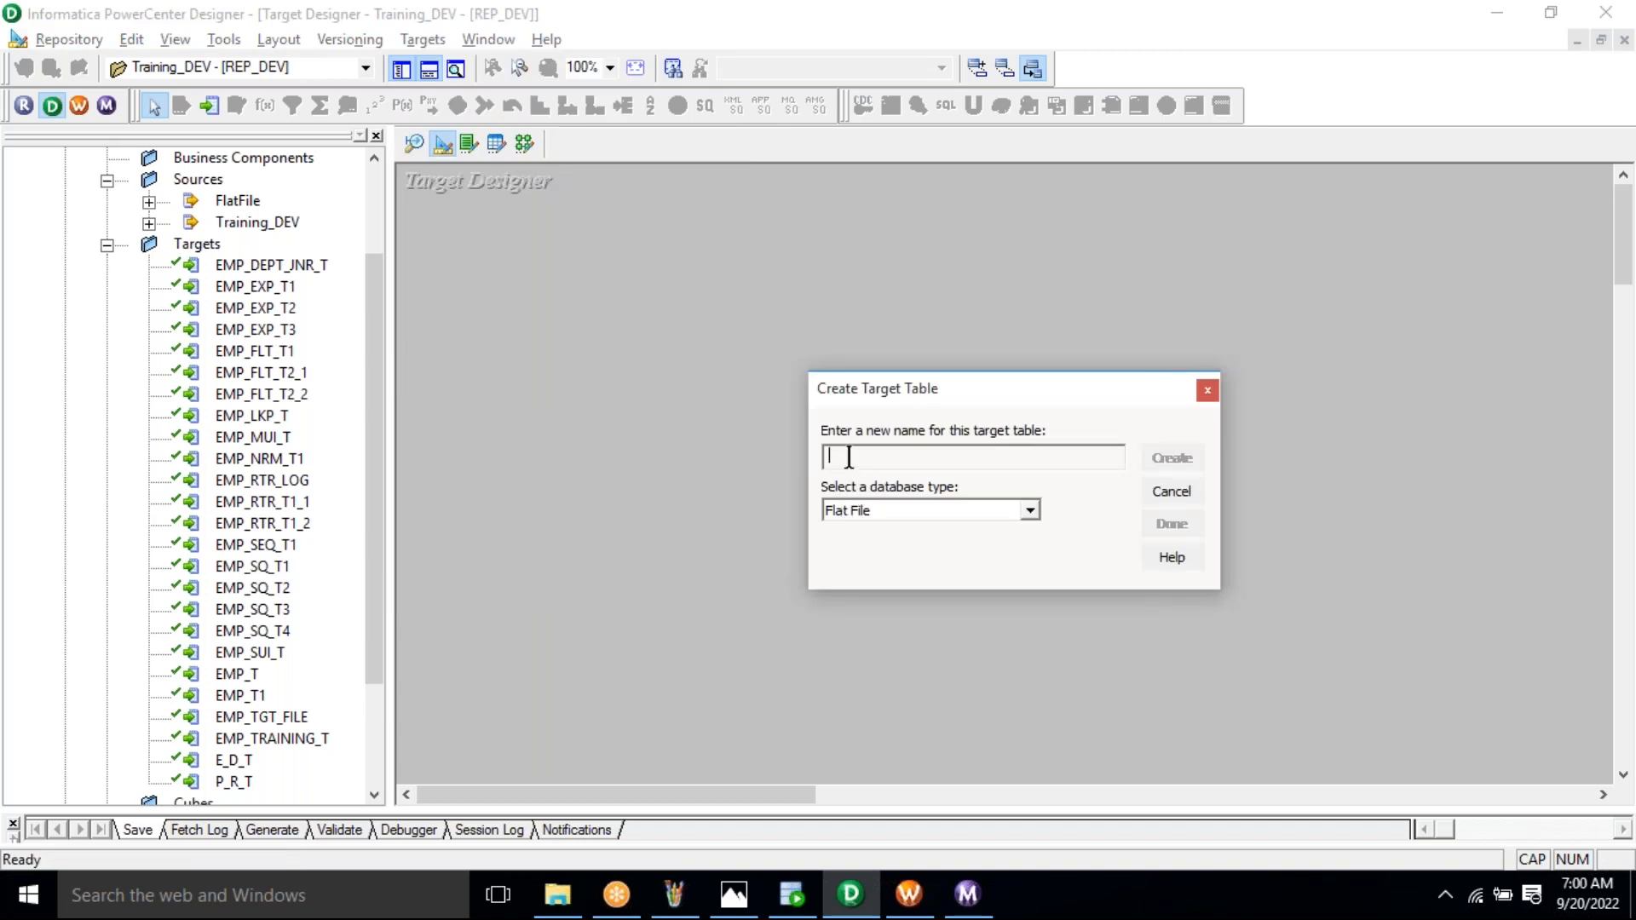
type("EMP_TGT_MFILES")
left_click(1174, 465)
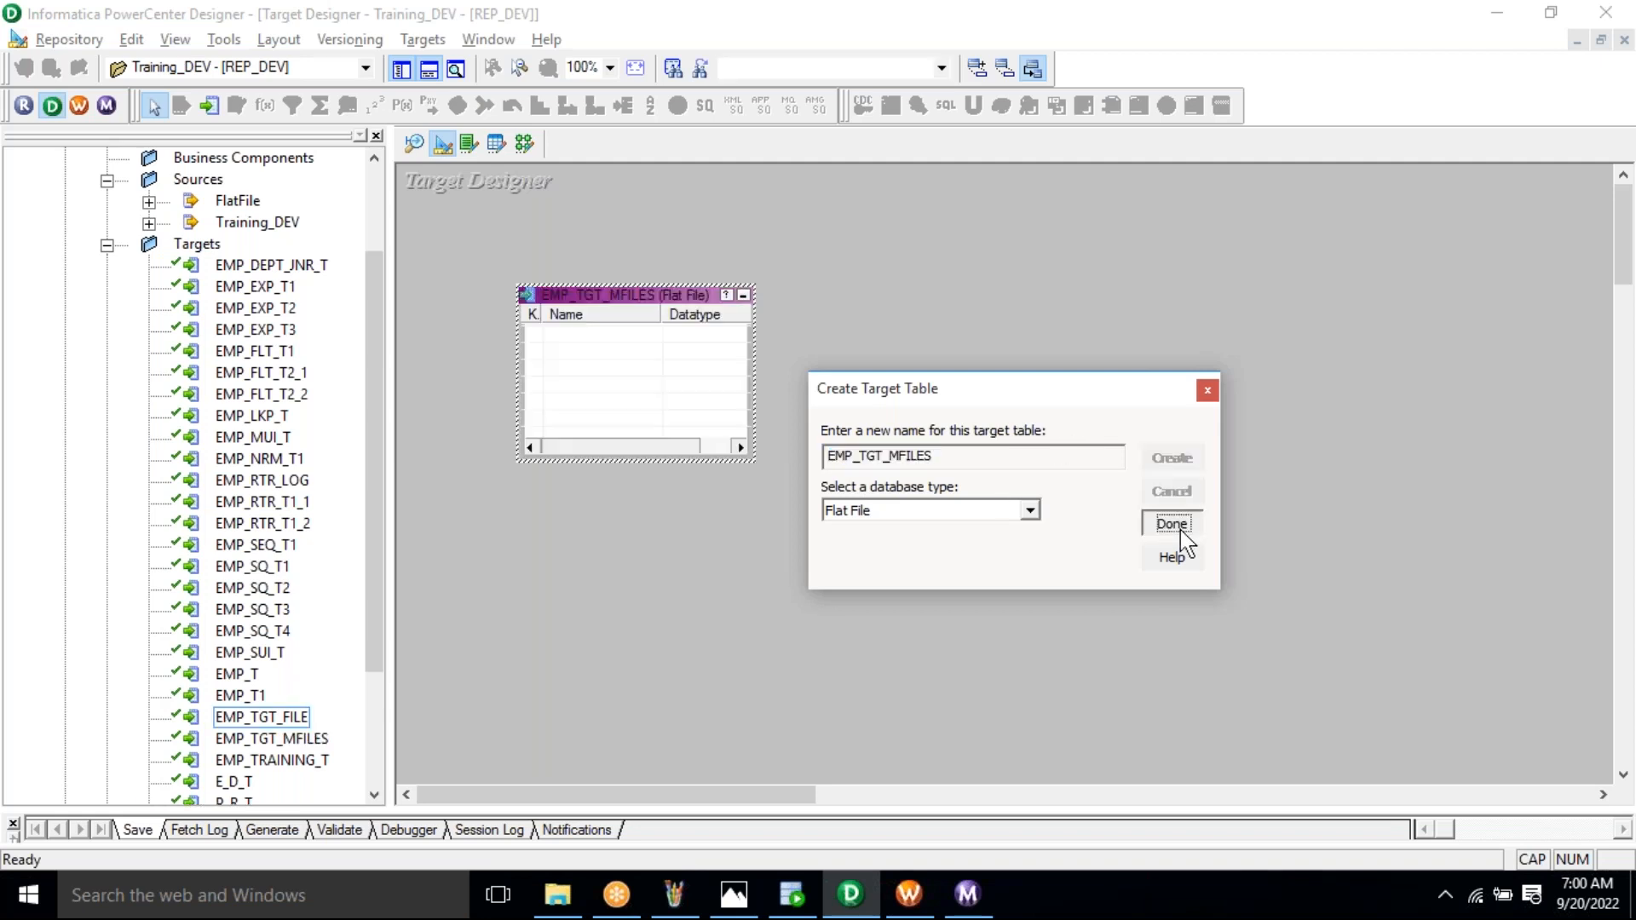
left_click(1179, 529)
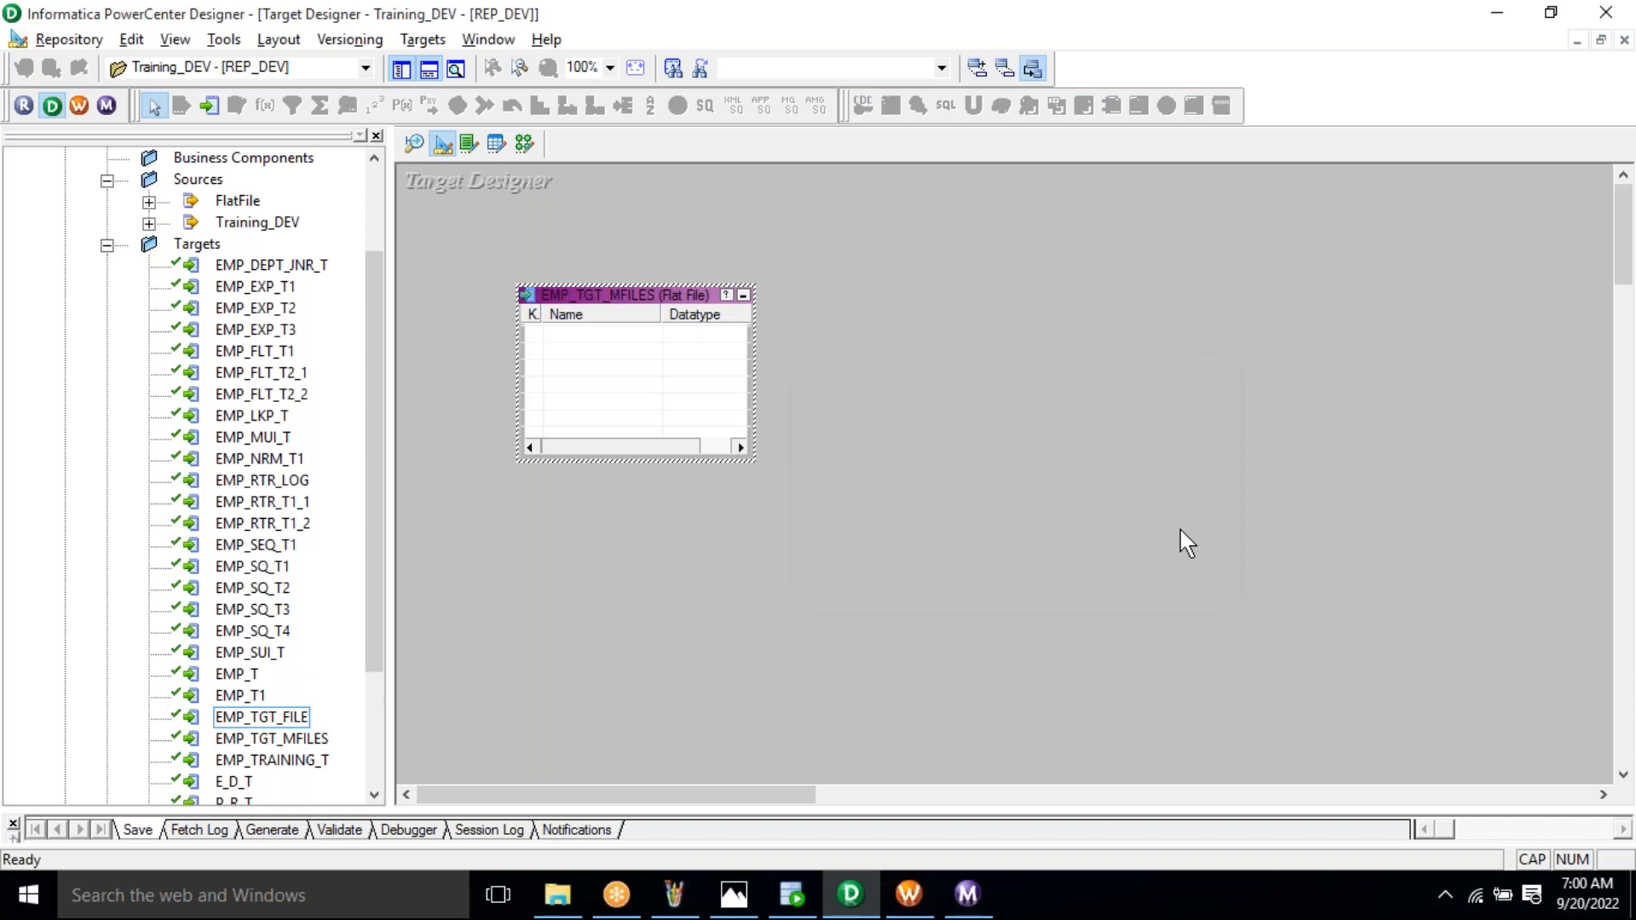
Open EMP_TGT_MFILES for editing, check the source columns in SQL Developer, and add four new columns to the target
double_click(596, 350)
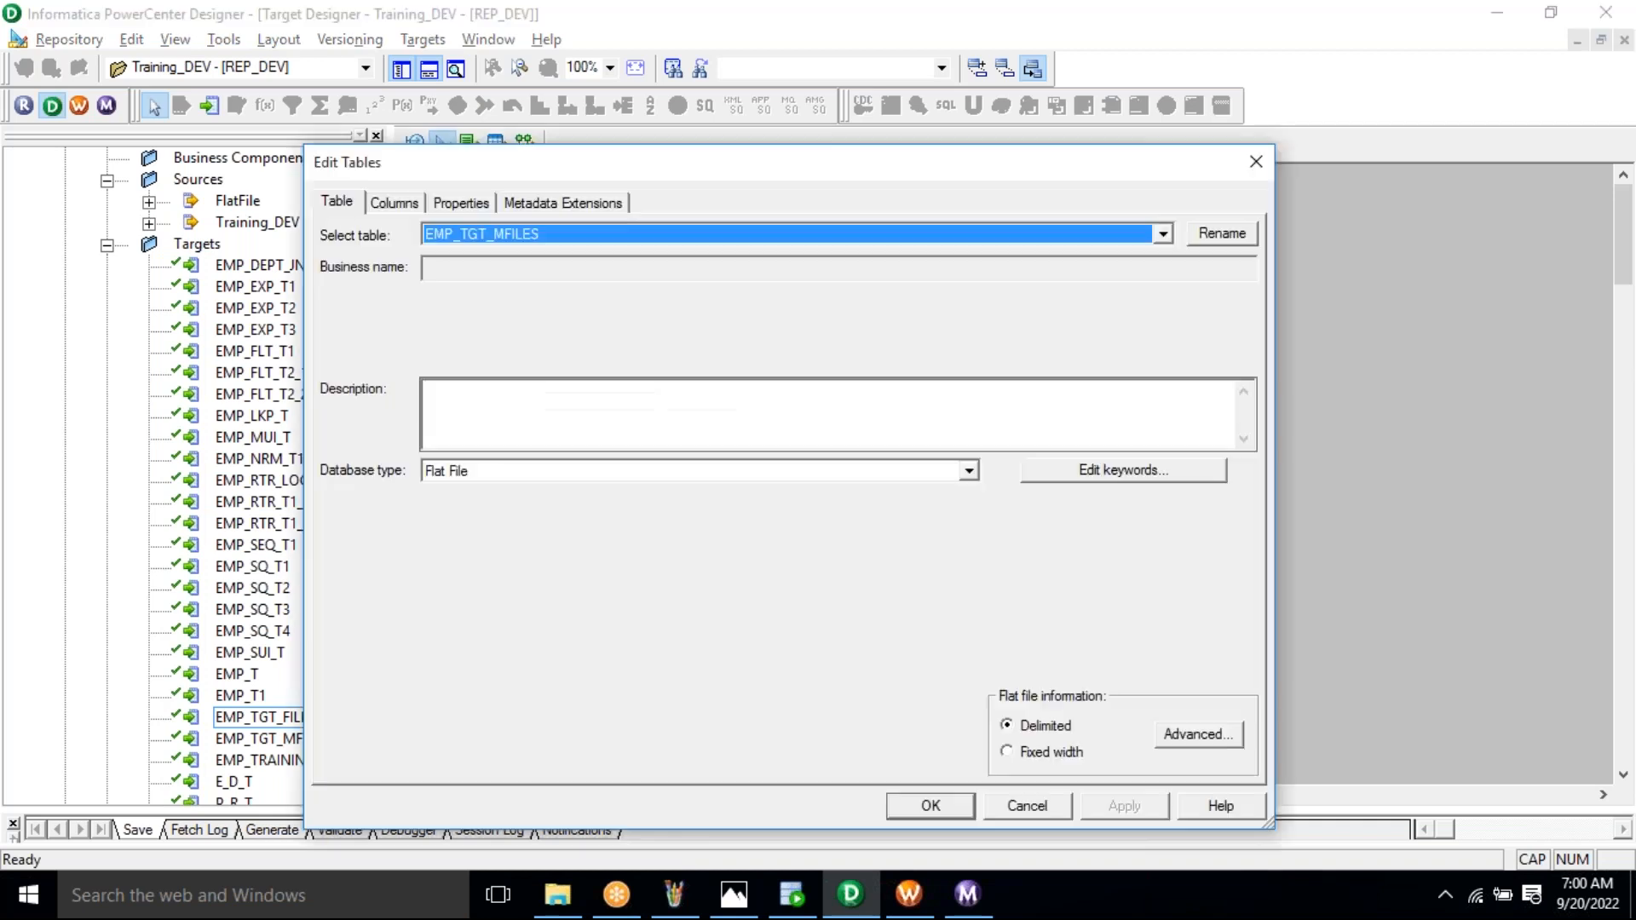
left_click(789, 899)
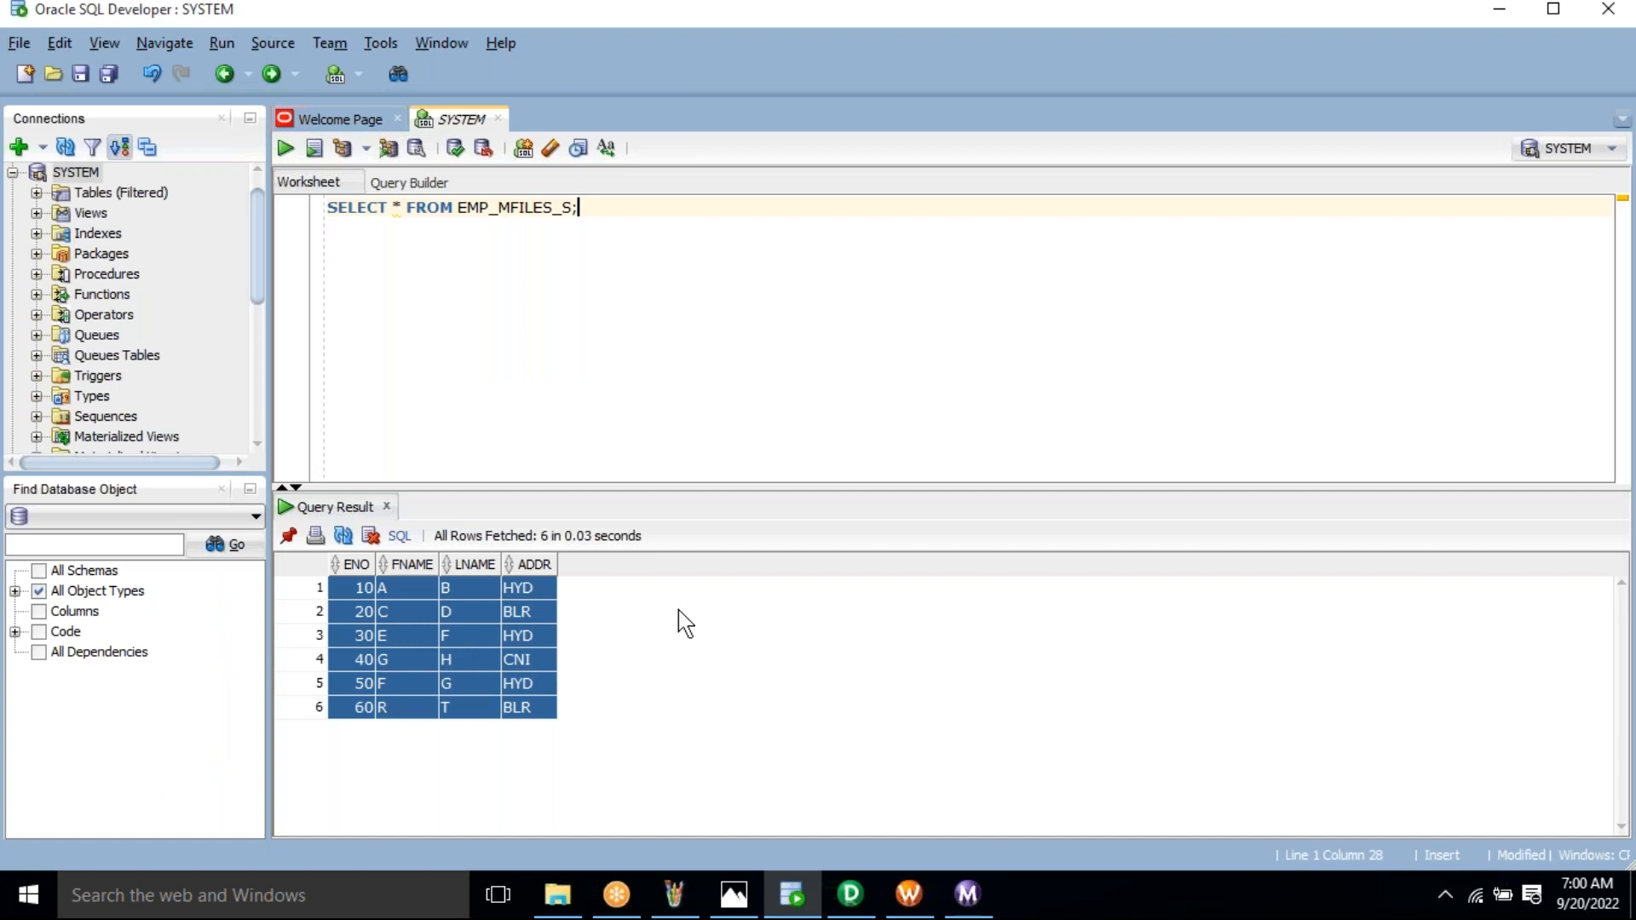
key("alt+Tab")
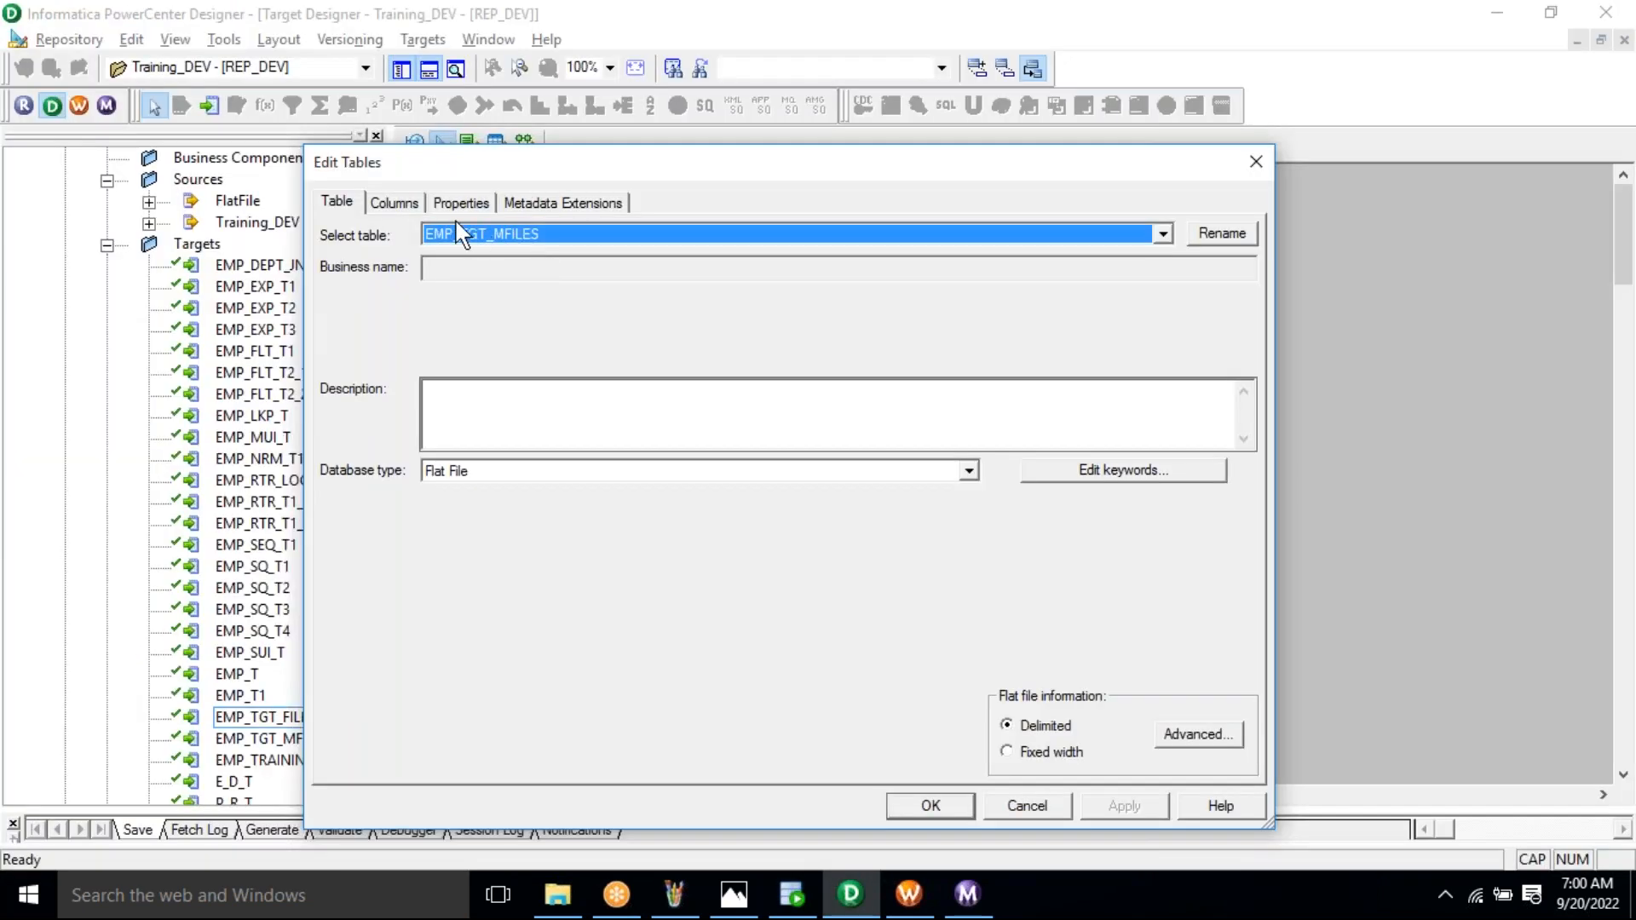
left_click(396, 203)
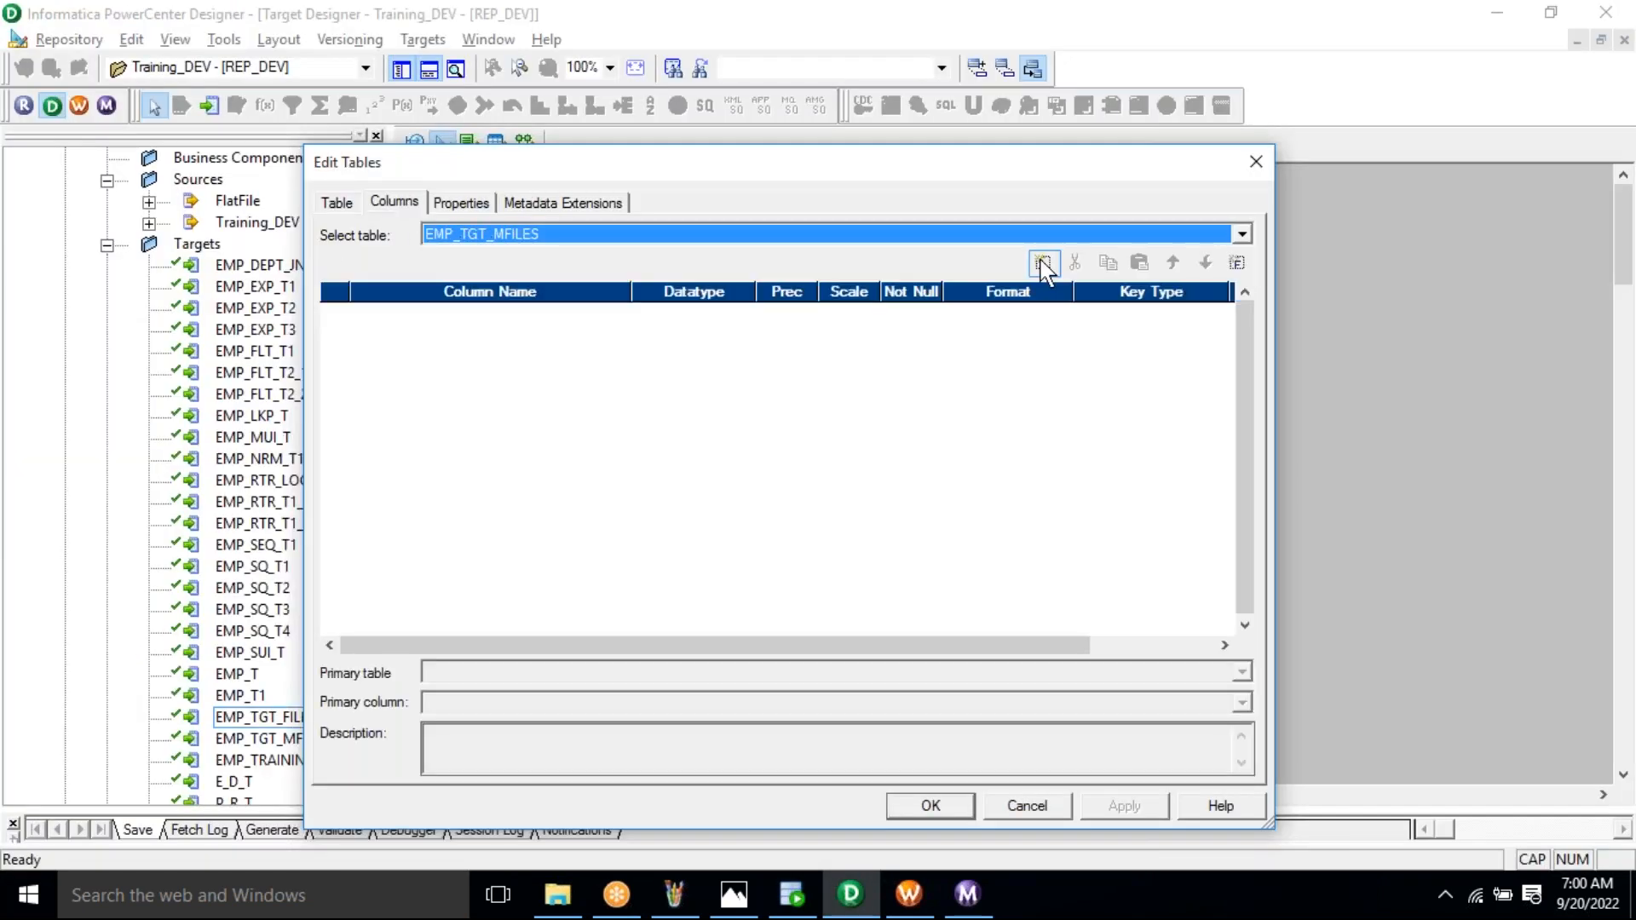
left_click(1043, 263)
left_click(1043, 263)
left_click(1043, 262)
left_click(1043, 263)
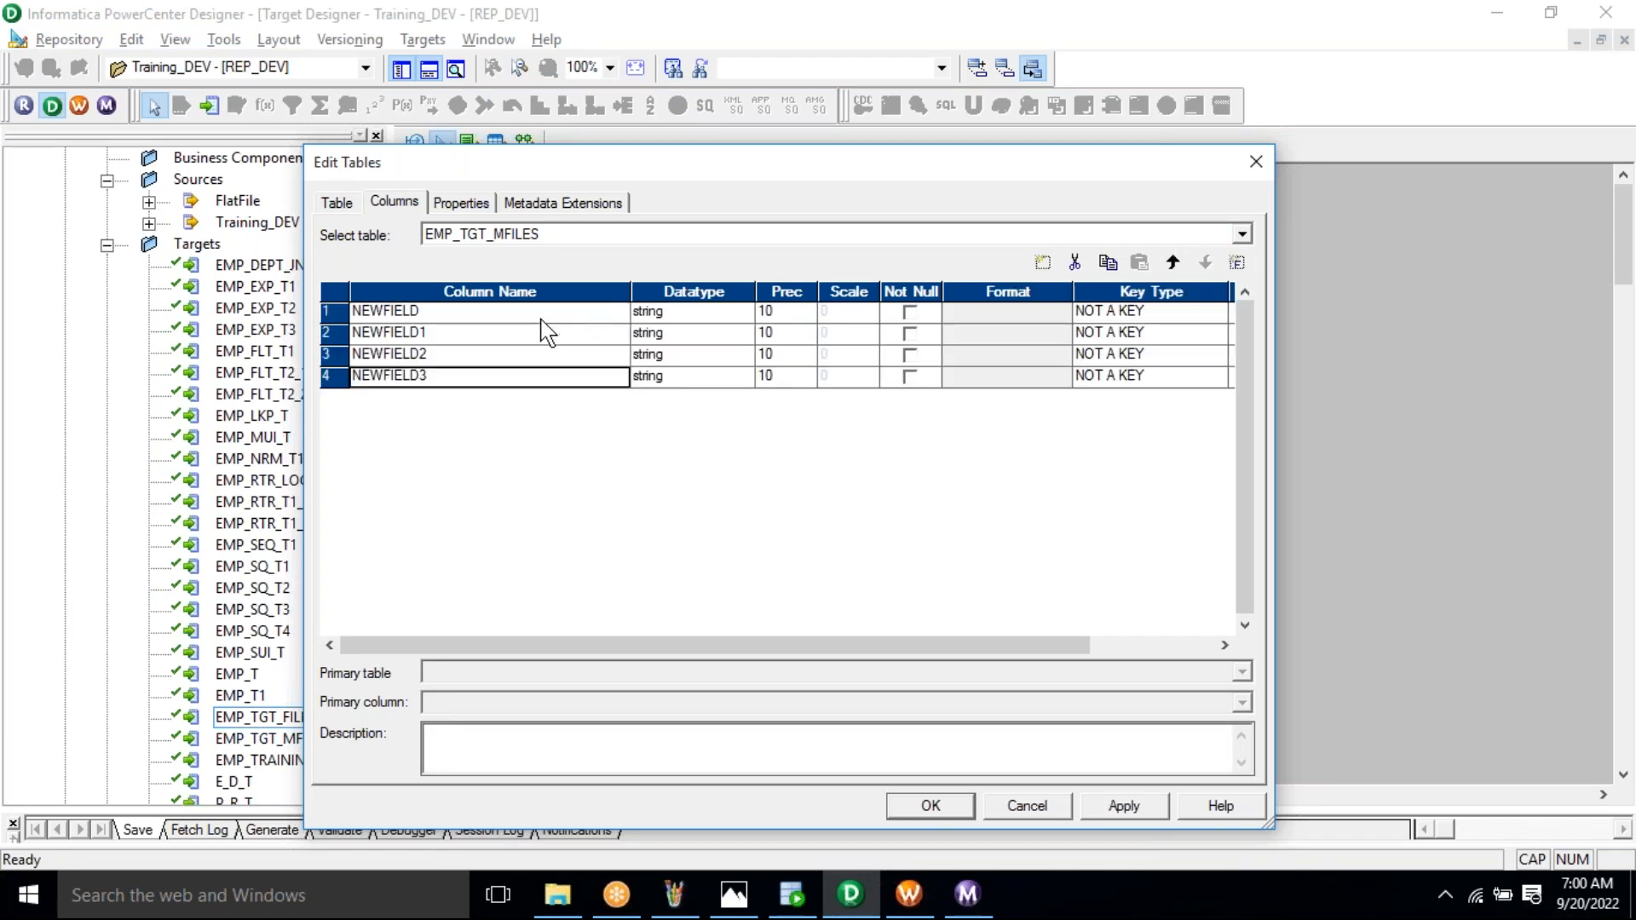
Rename the four new EMP_TGT_MFILES columns to ENO, FNAME, LNAME and ADDR, in that order
left_click(540, 321)
type("ENO")
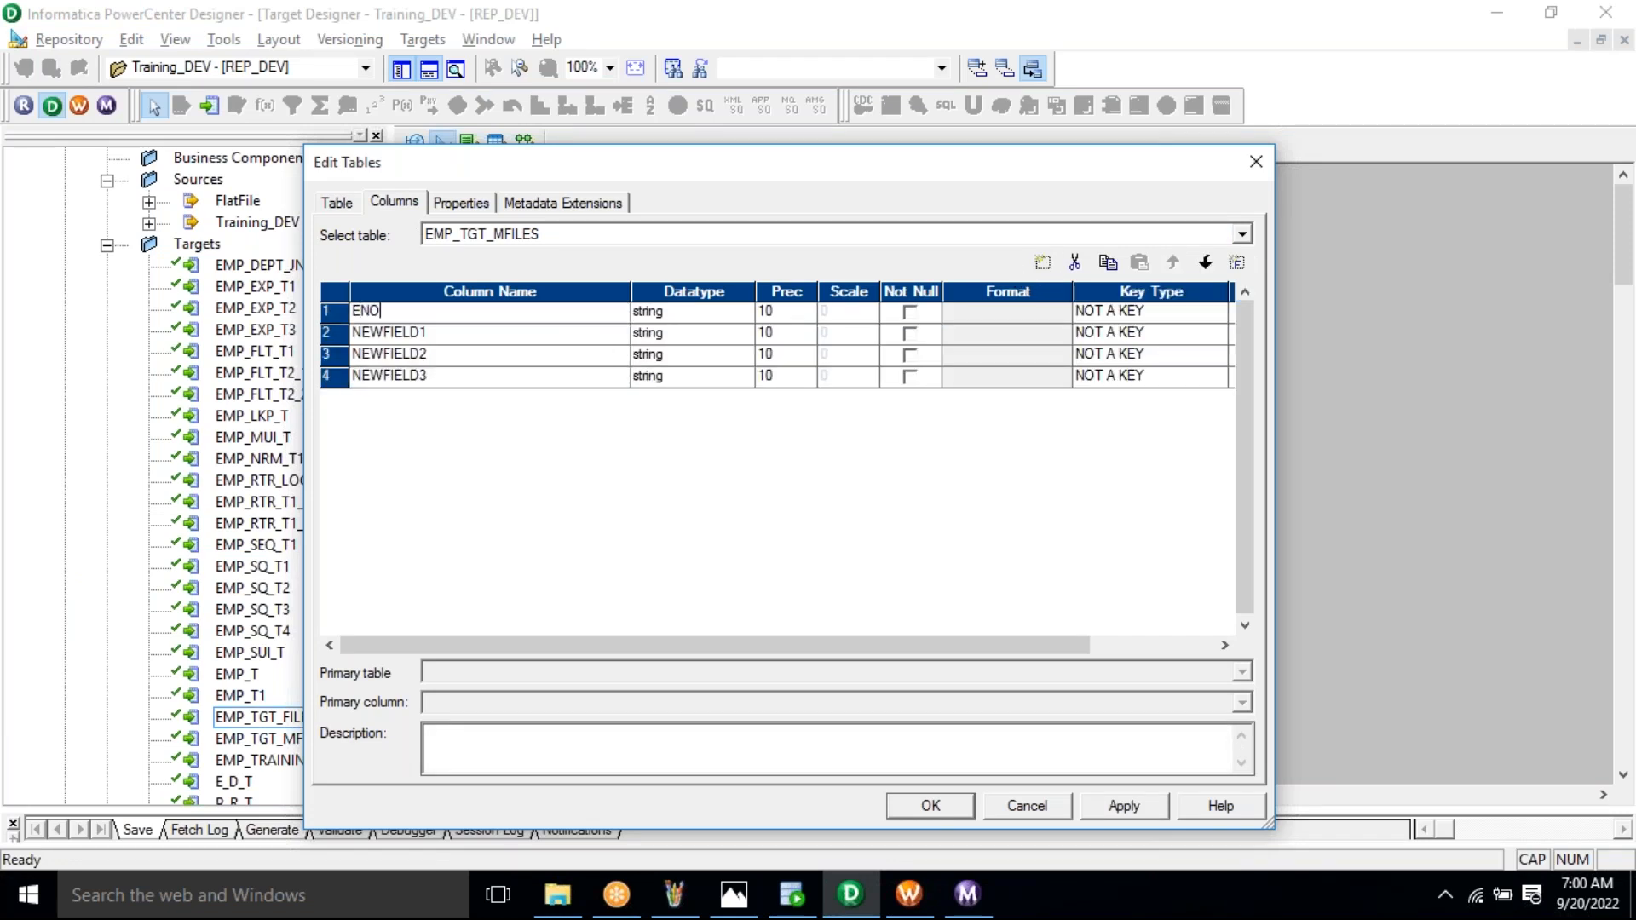
left_click(502, 335)
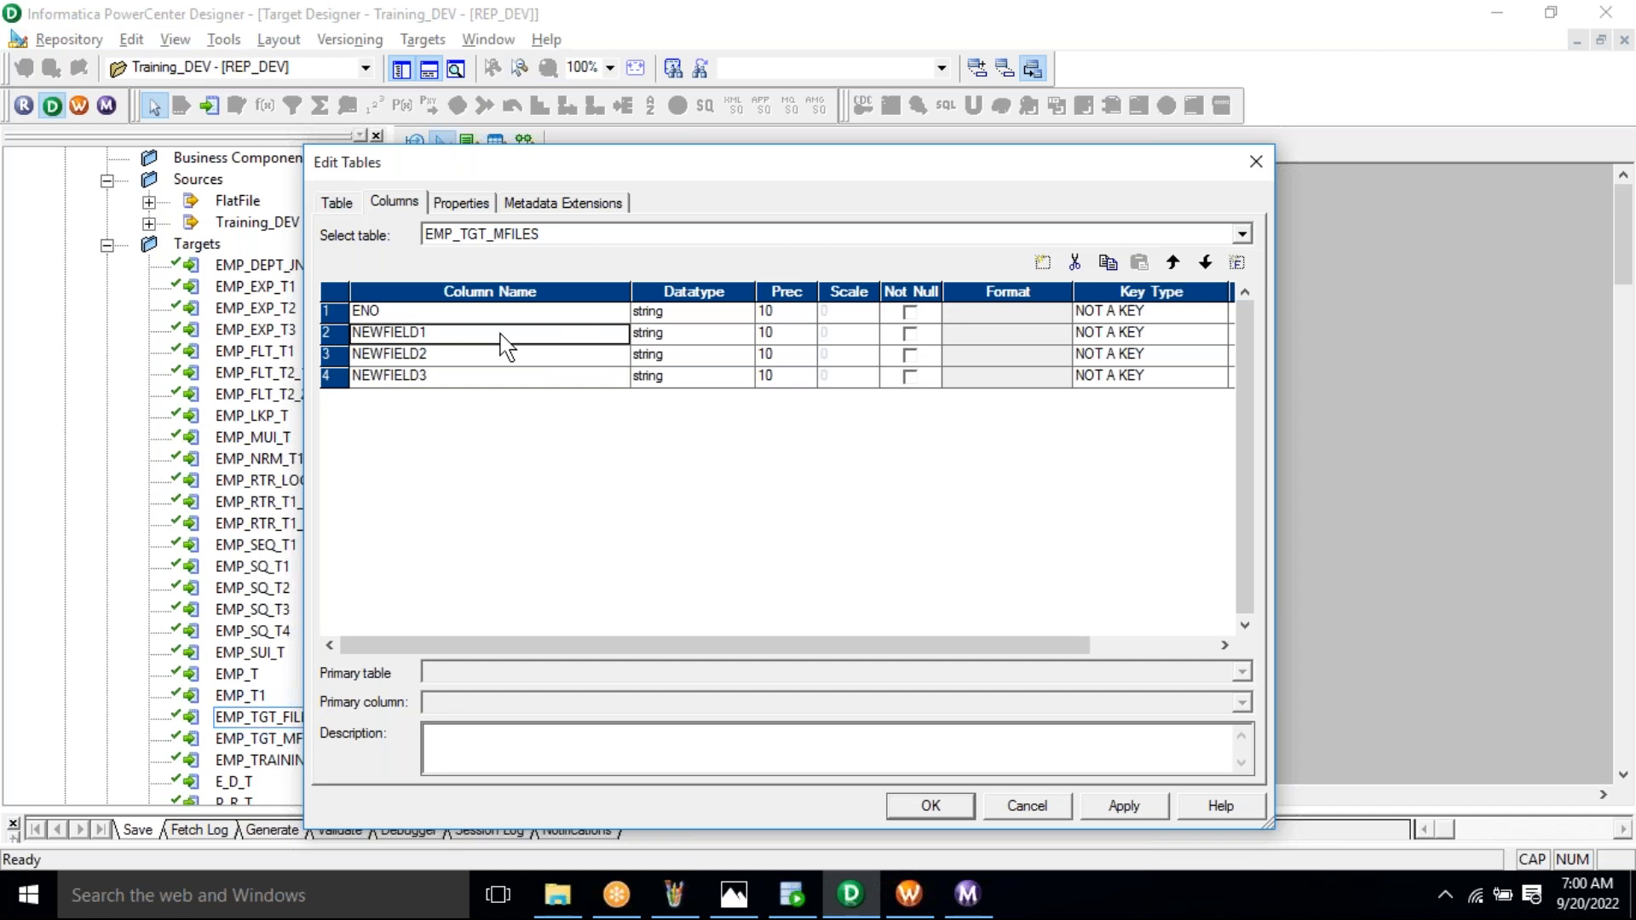
type("FNAME")
key("Down")
type("LNAME")
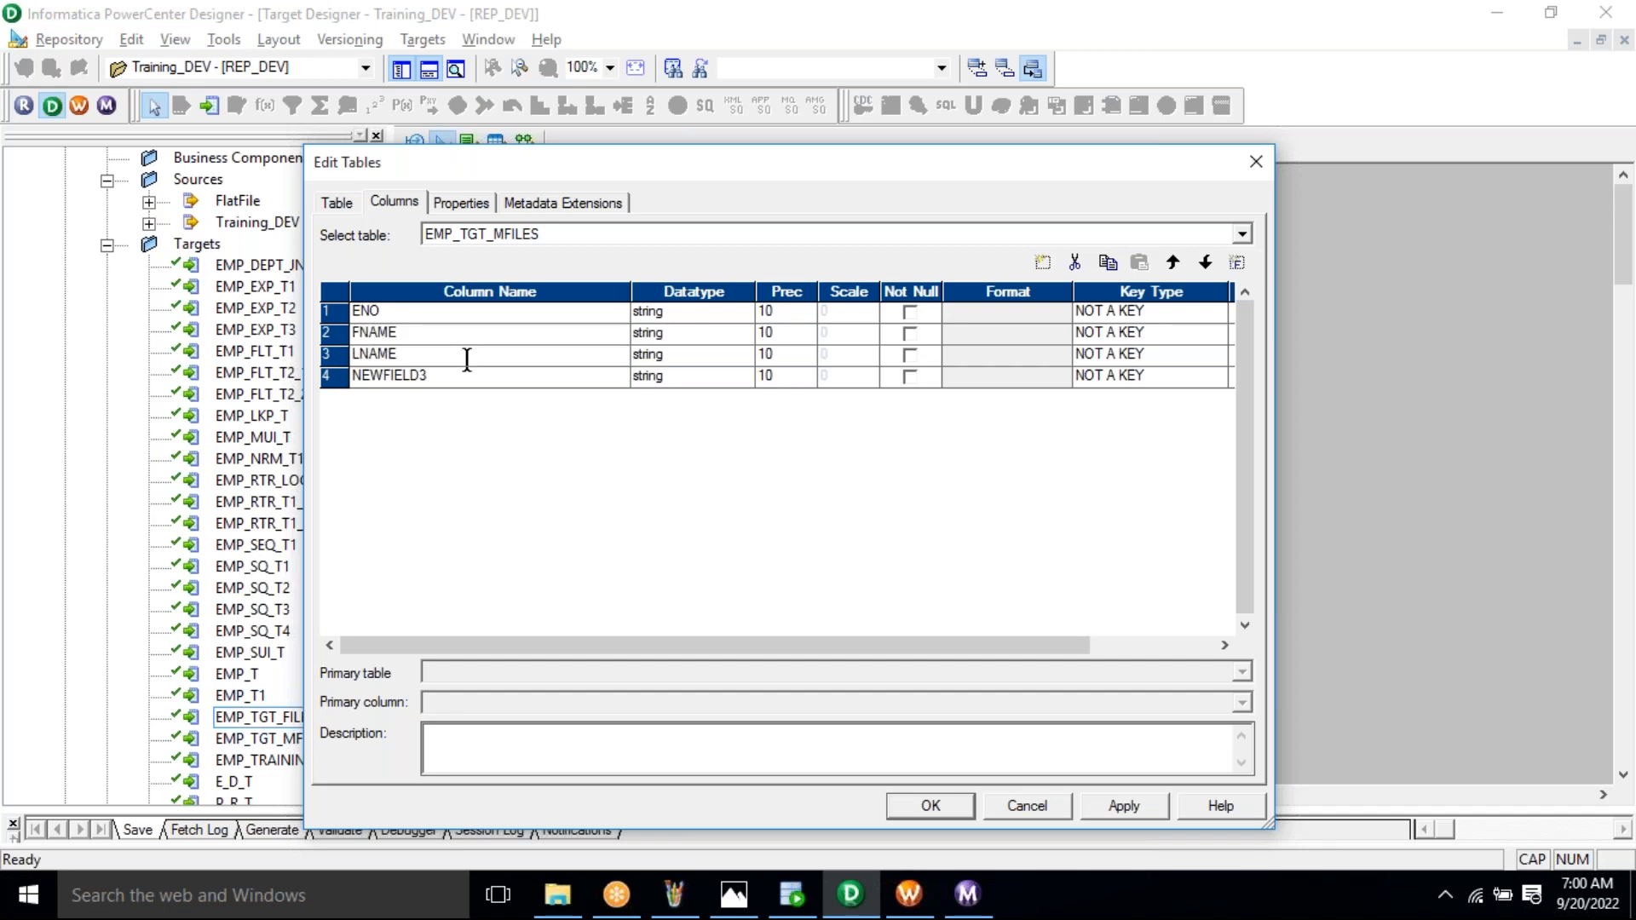
key("Down")
type("ADDR")
Set the ENO column's datatype to double, apply the EMP_TGT_MFILES column changes, and save the target definition
left_click(721, 311)
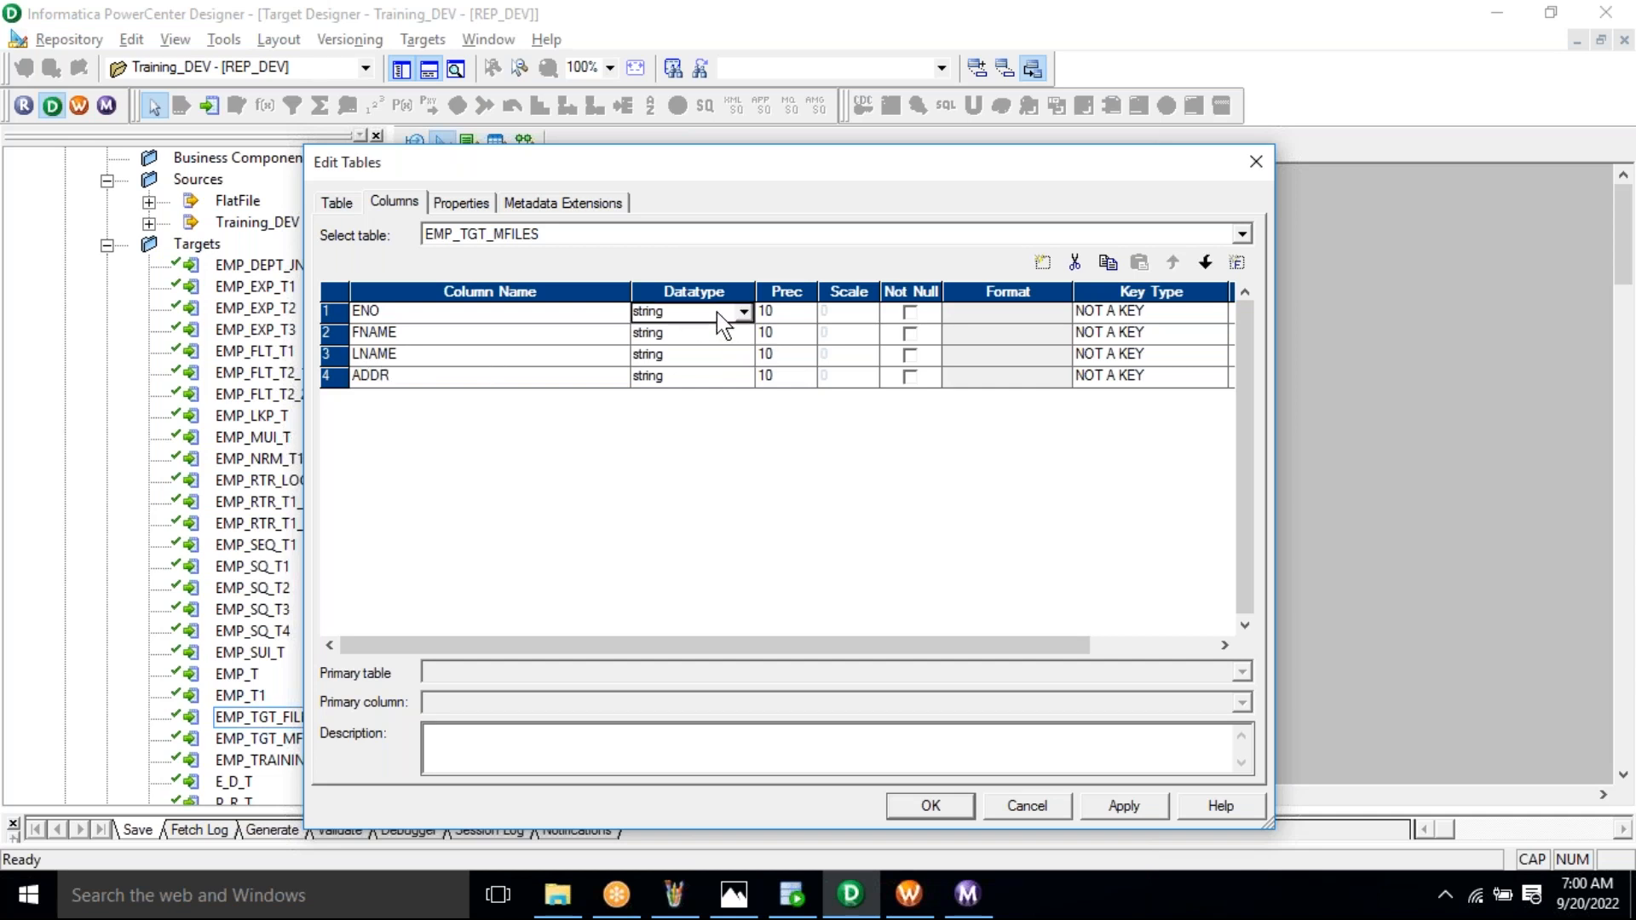
left_click(718, 312)
left_click(692, 369)
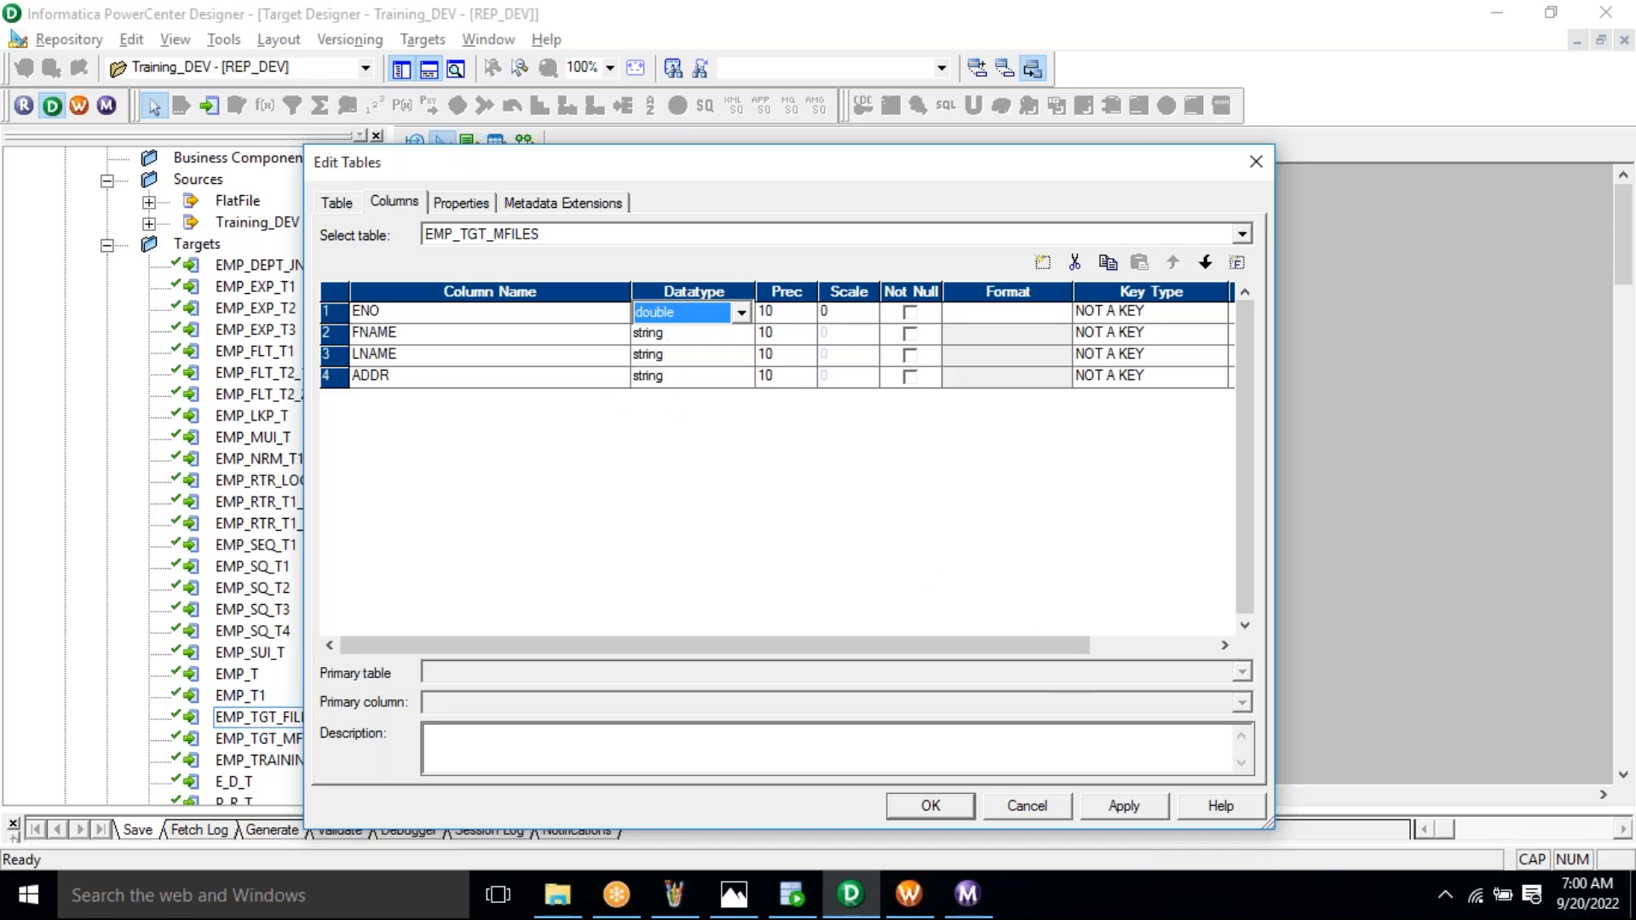
left_click(1124, 807)
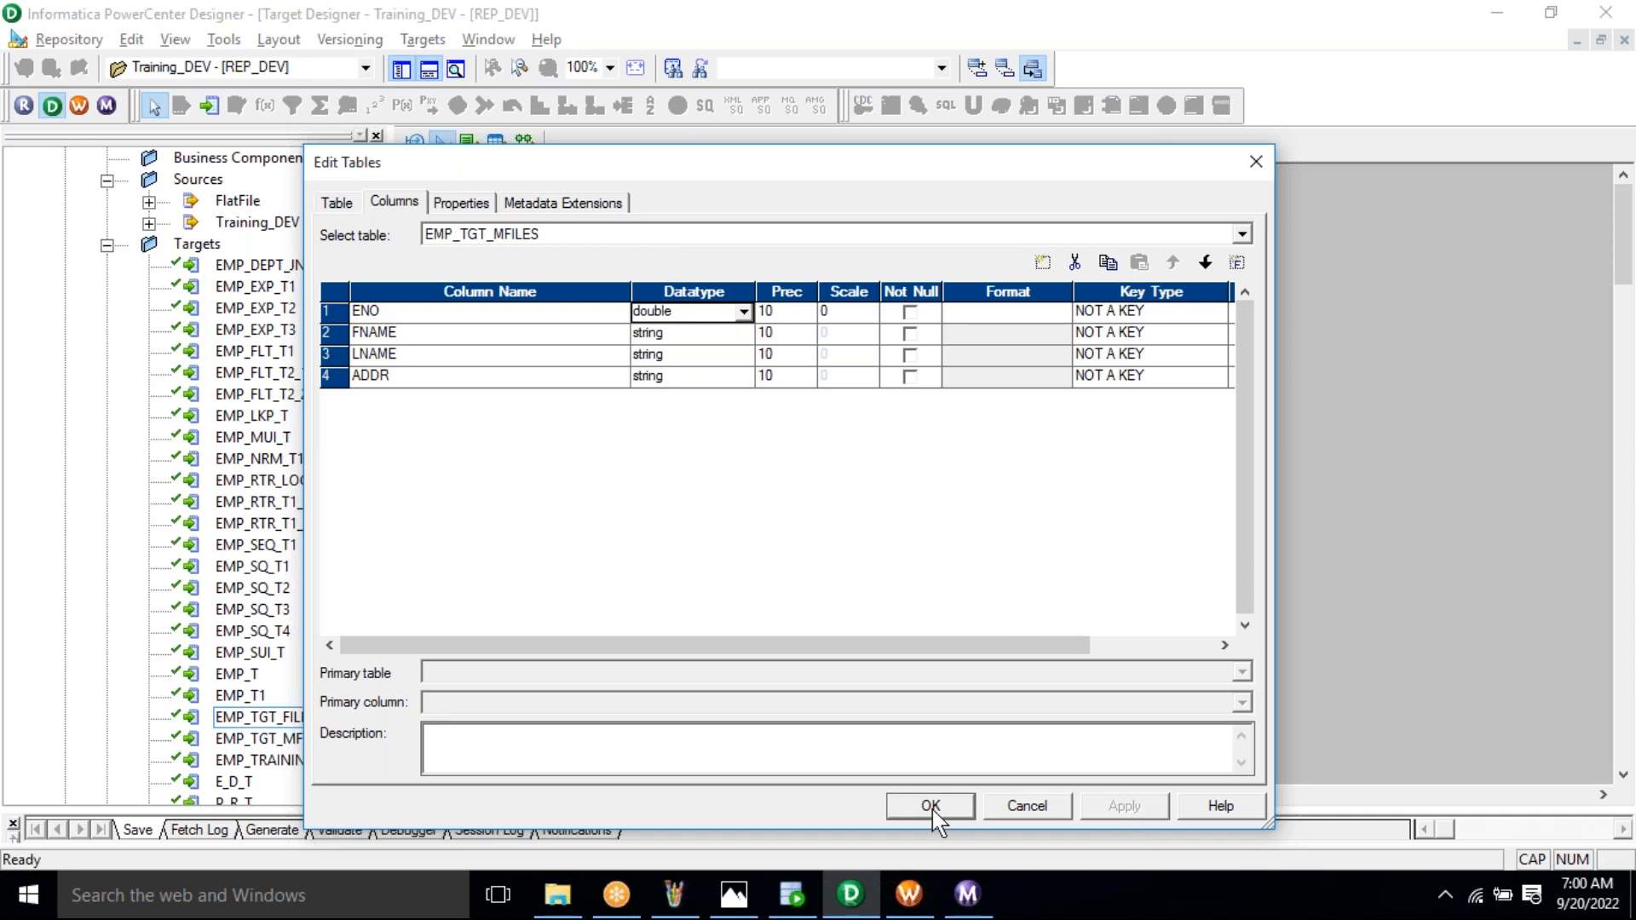
left_click(932, 808)
left_click(861, 674)
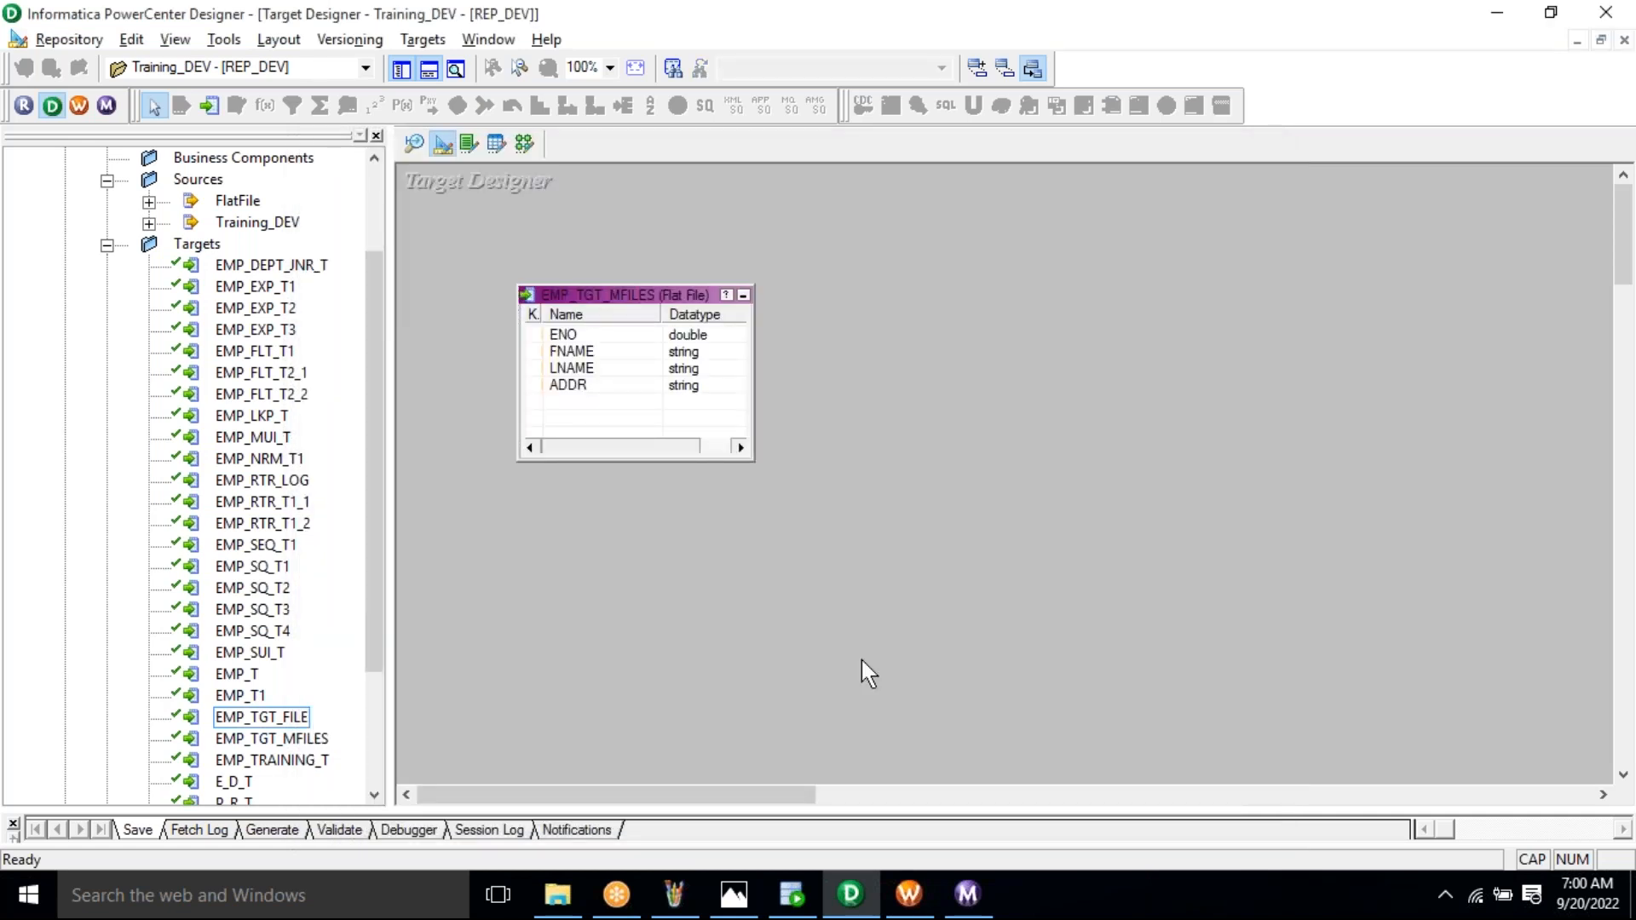
key("ctrl+s")
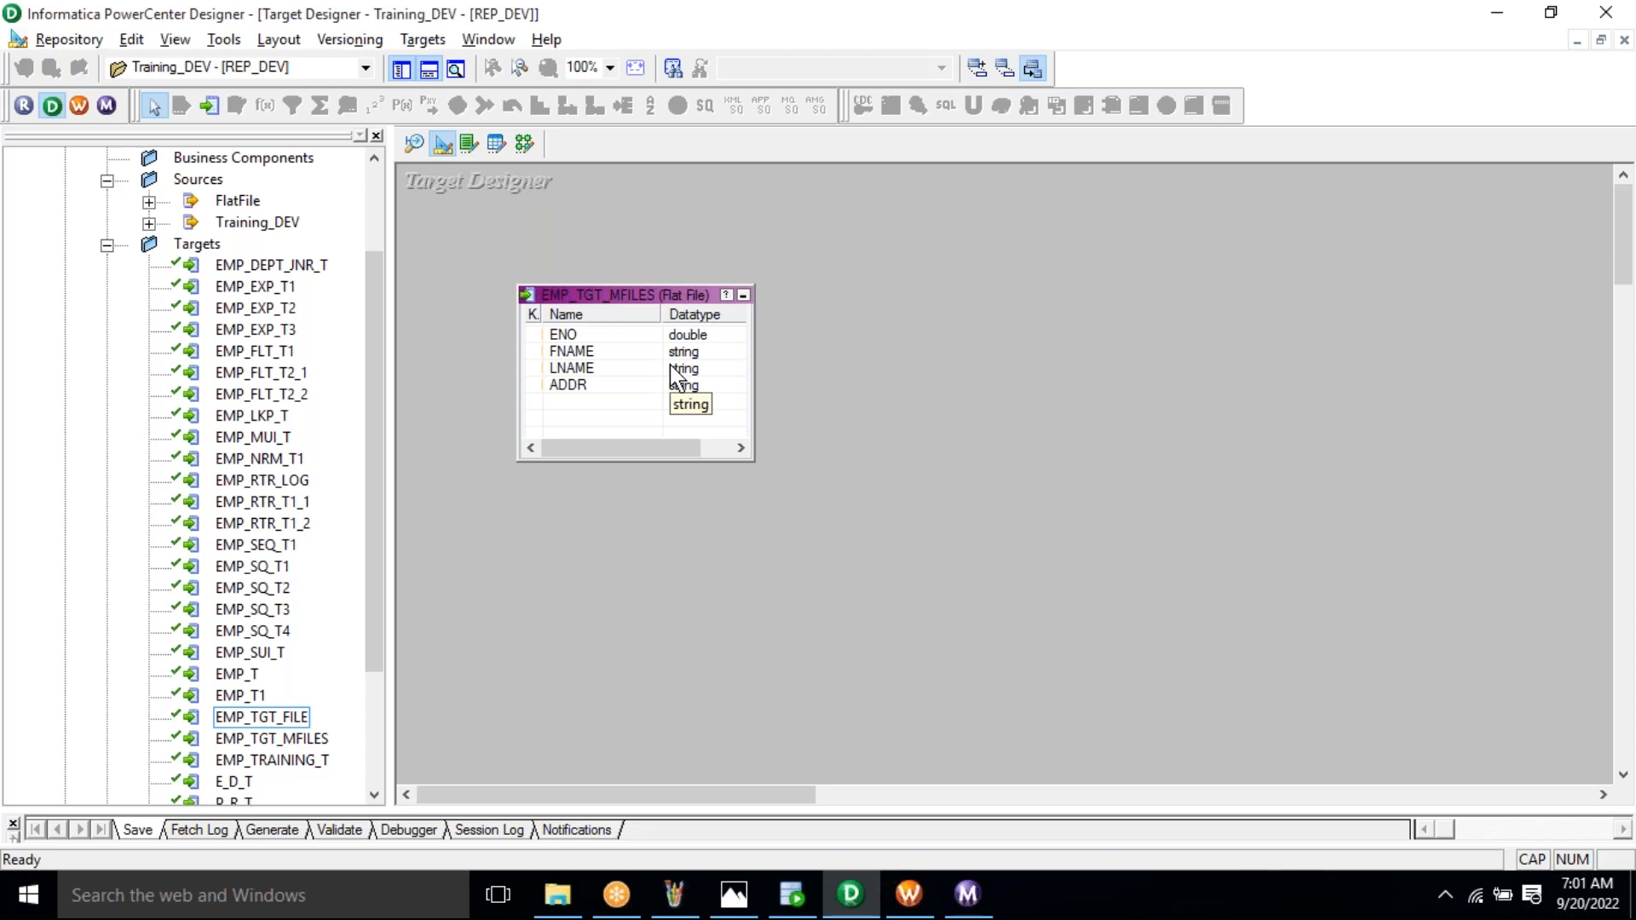
Open the Mapping Designer and create a new mapping named m_EMP_TABLE_MFILES_LOAD
left_click(524, 144)
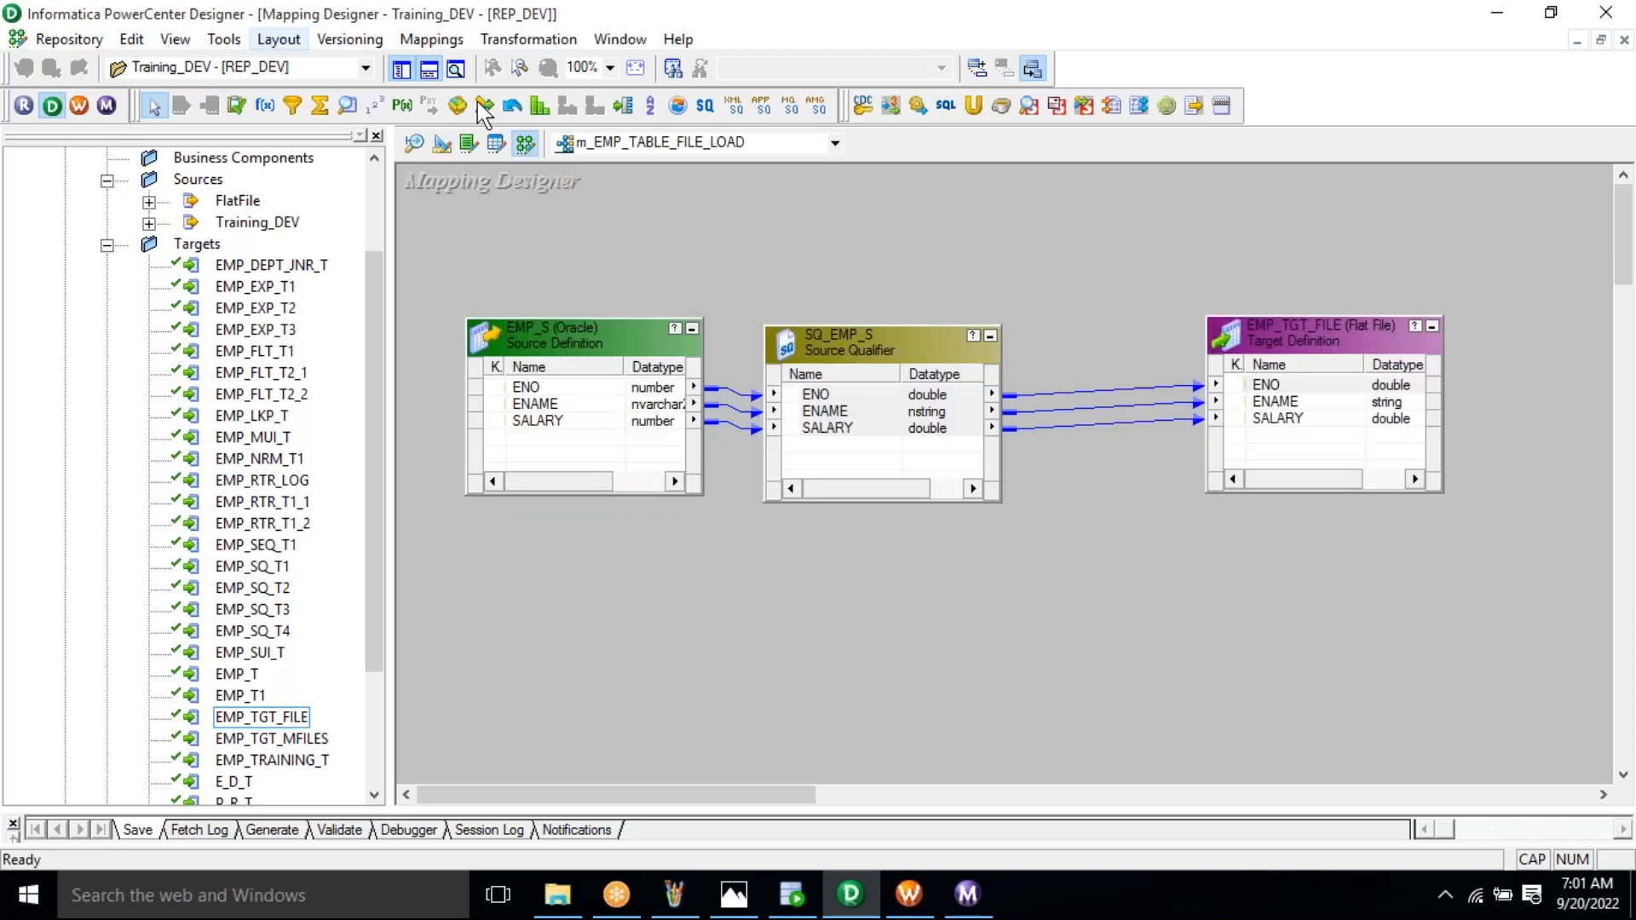
left_click(417, 43)
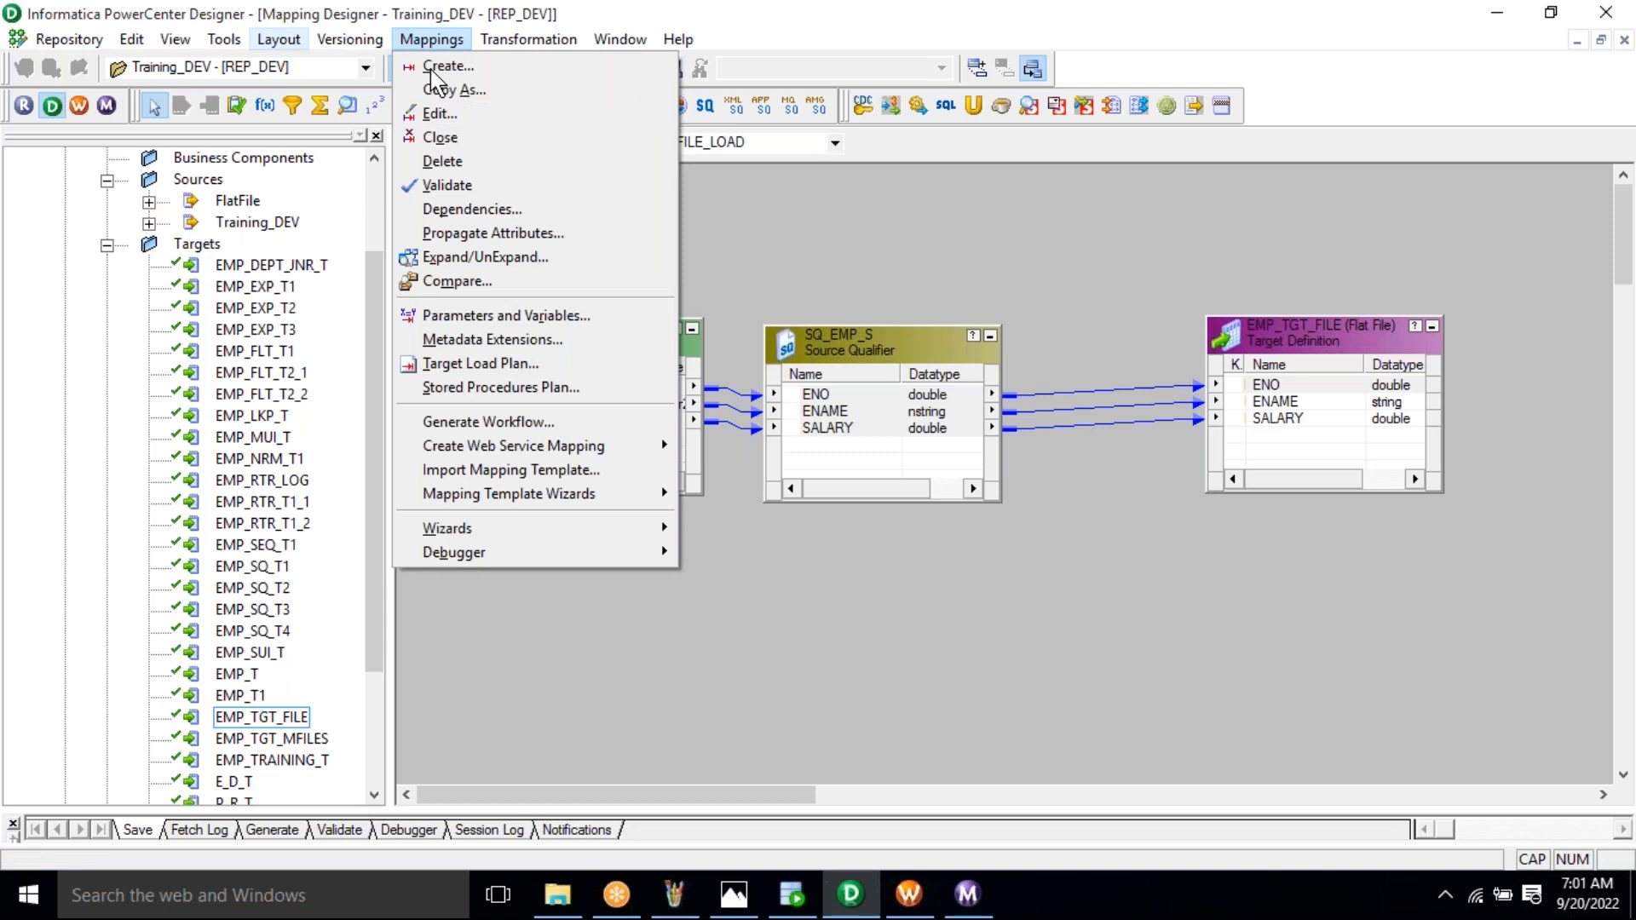
left_click(442, 67)
type("m_EMP_")
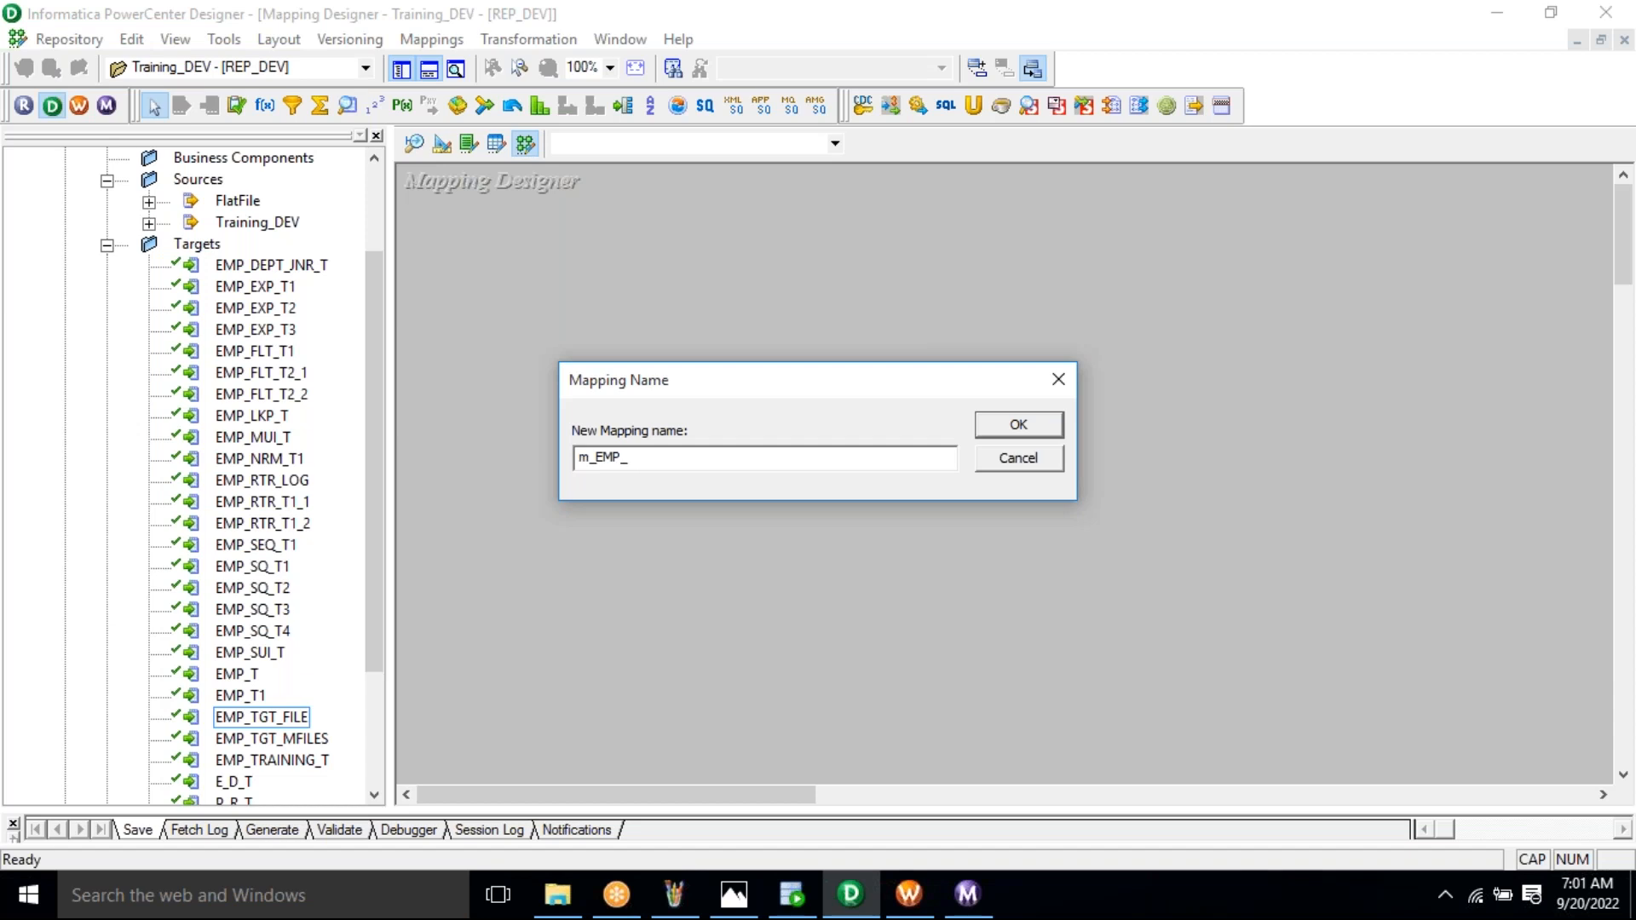
type("TABLE_MFILES_LOAD")
double_click(705, 458)
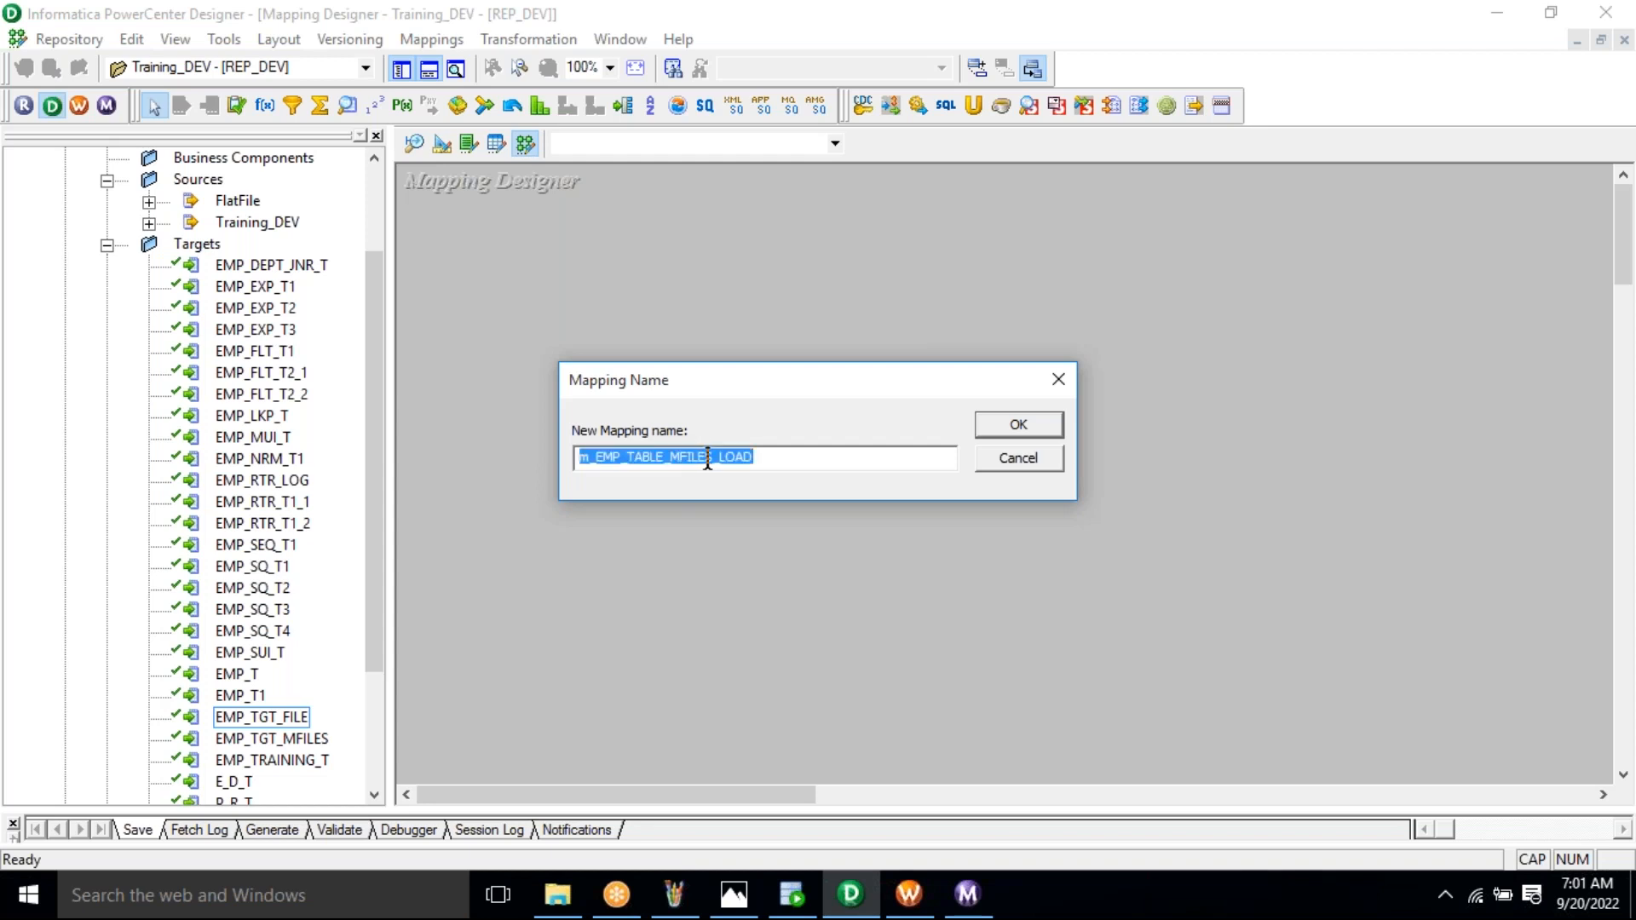
left_click(991, 430)
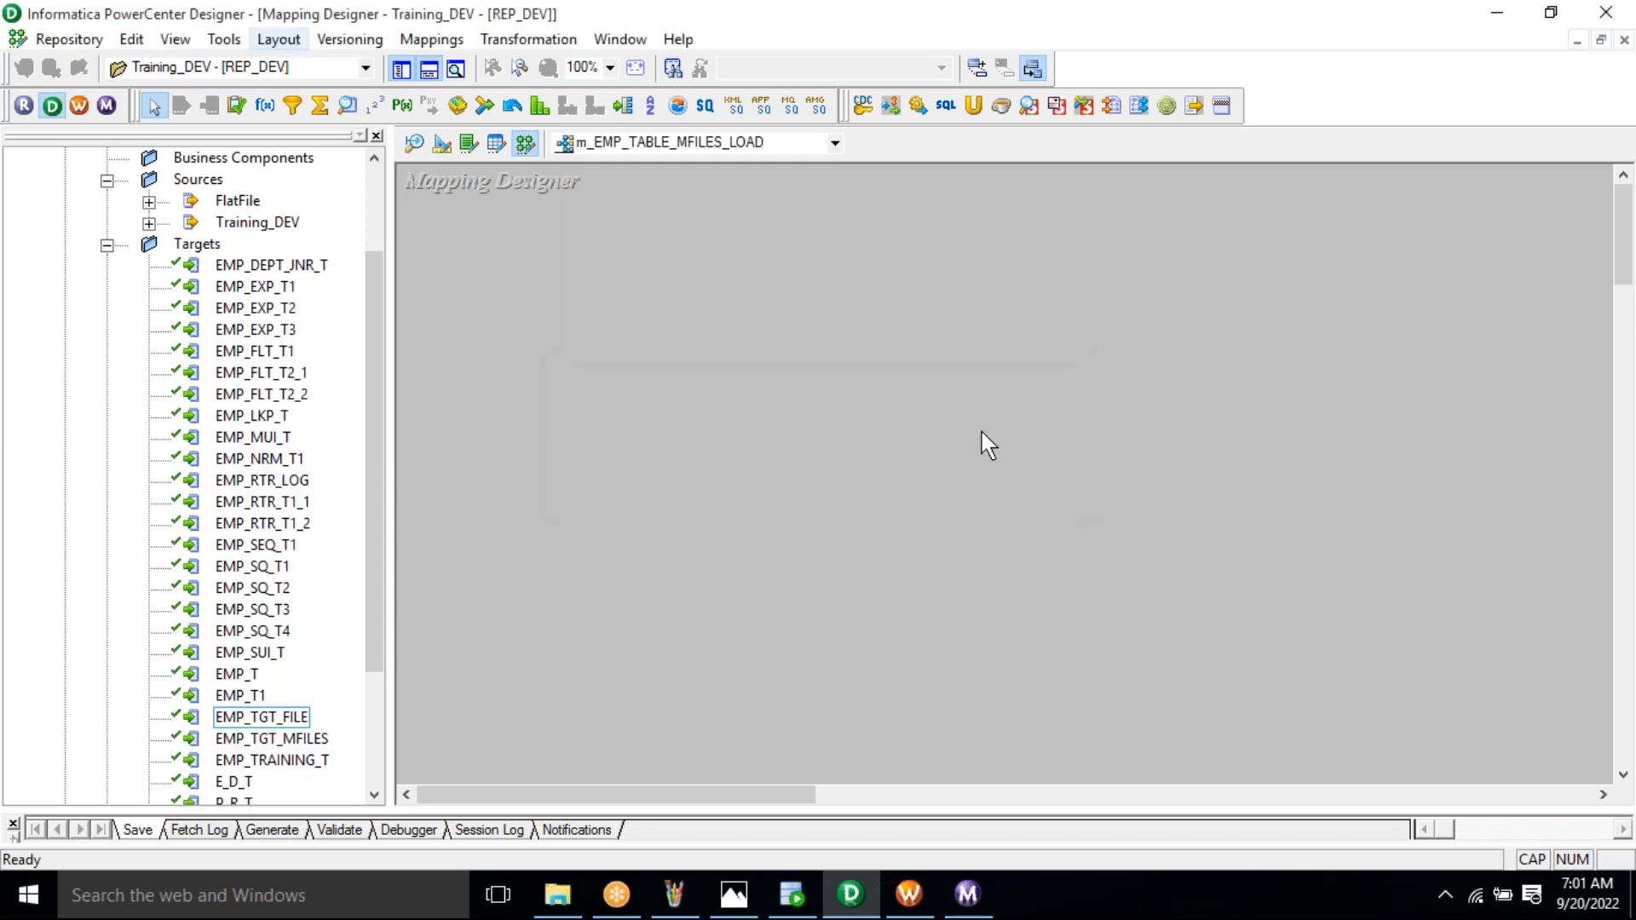
Add the EMP_MFILES_S Oracle source and the EMP_TGT_MFILES flat-file target to the mapping
double_click(294, 223)
left_click_drag(308, 460, 371, 651)
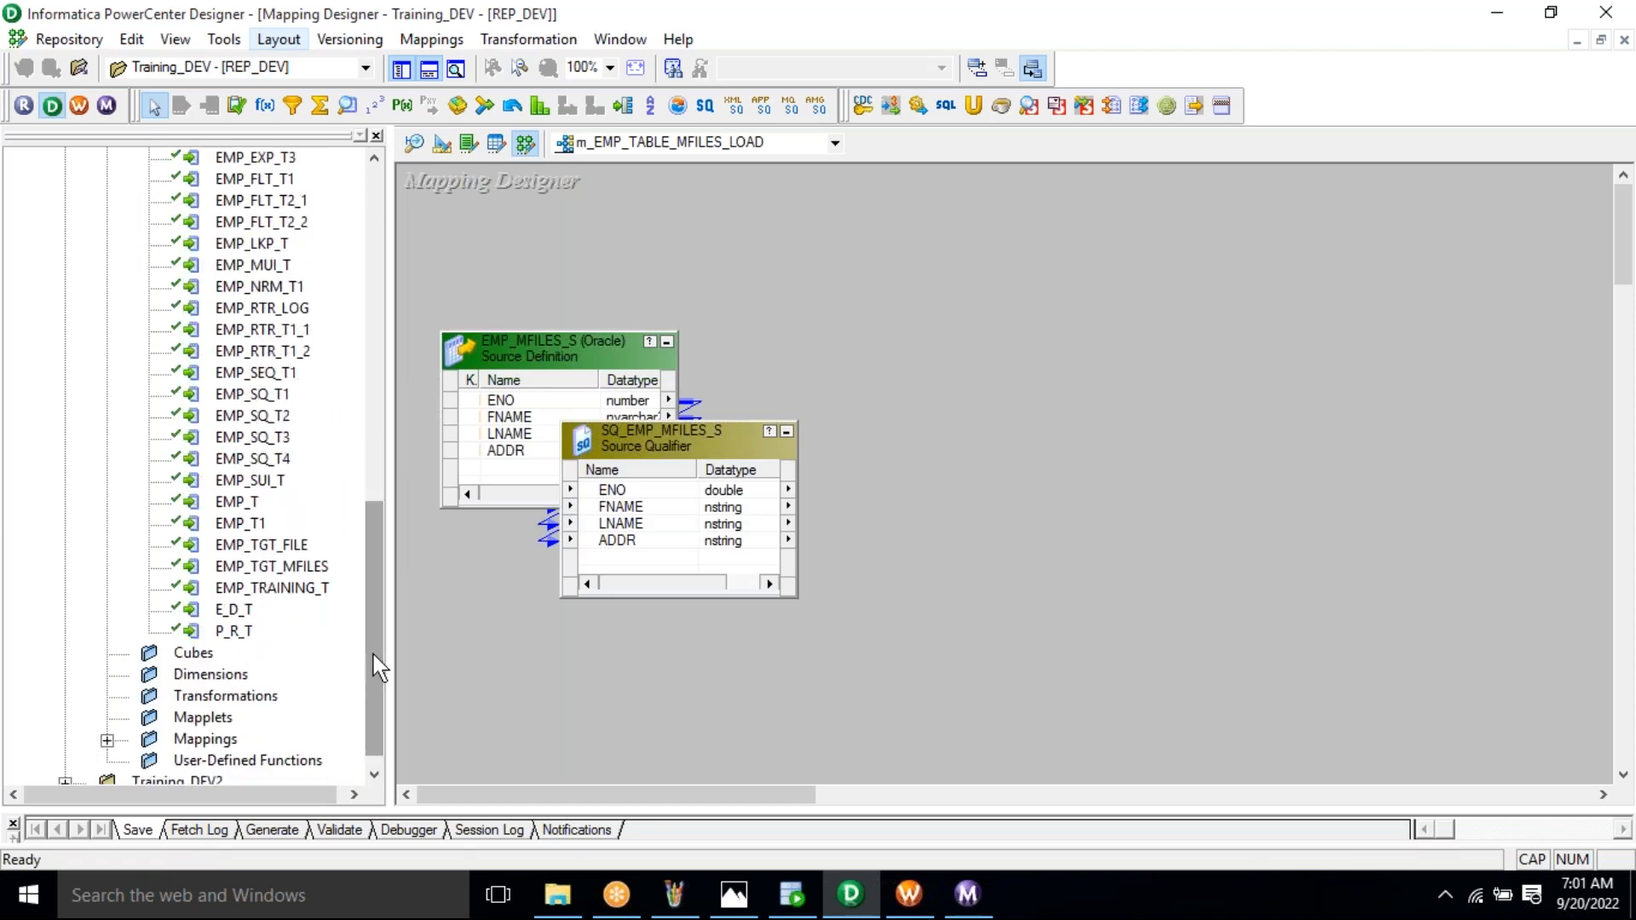
left_click(281, 567)
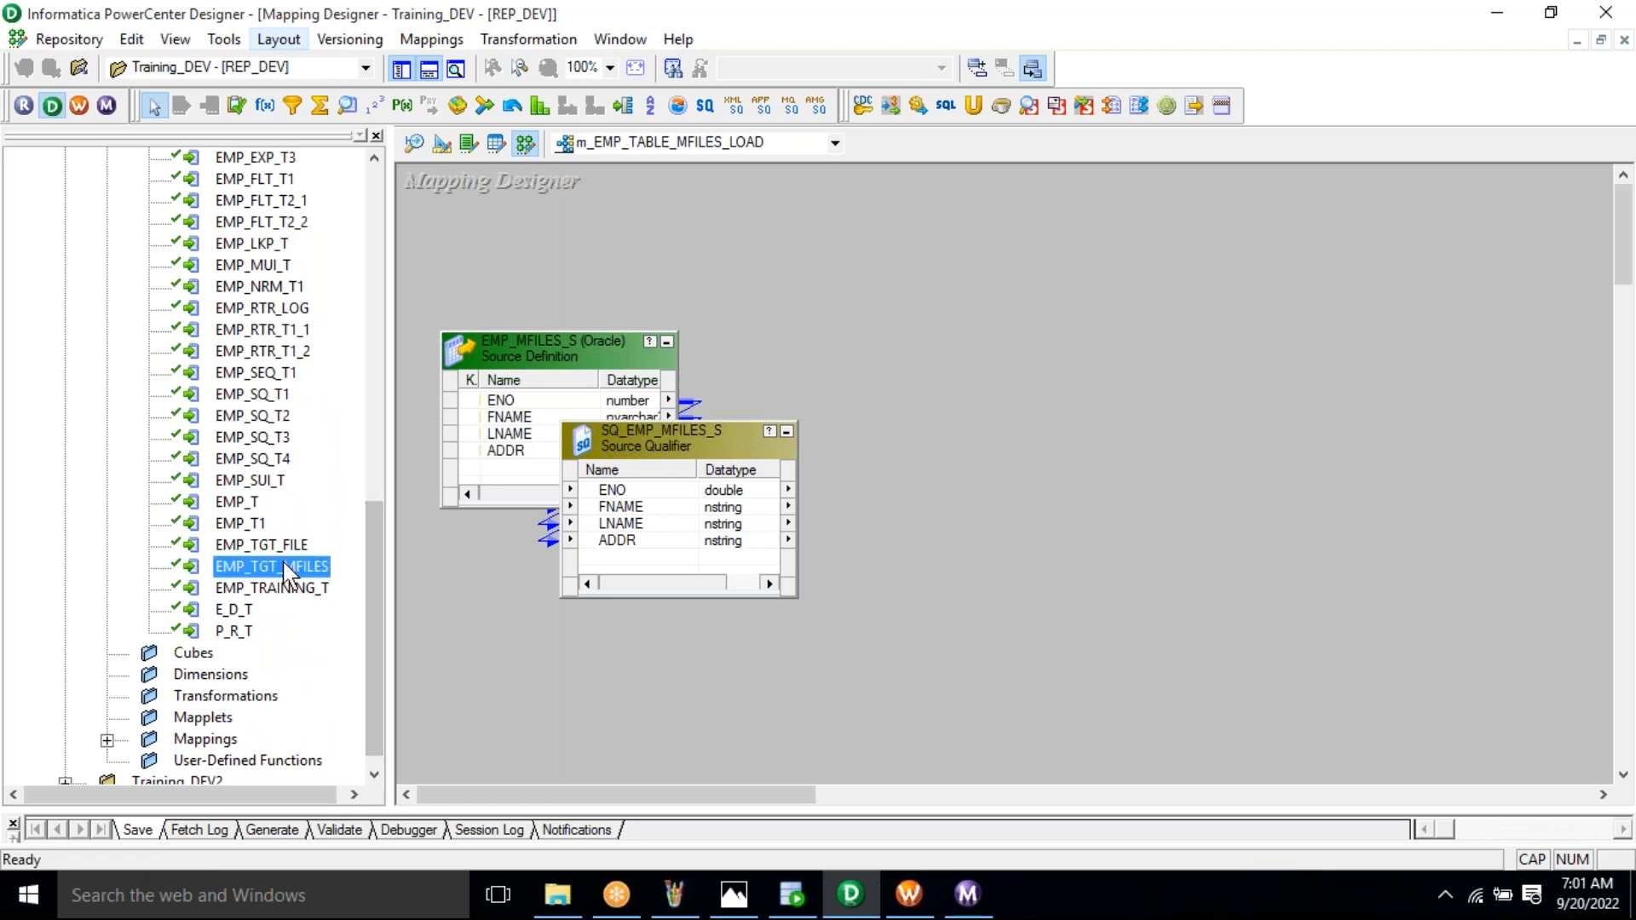
left_click_drag(282, 566, 1319, 249)
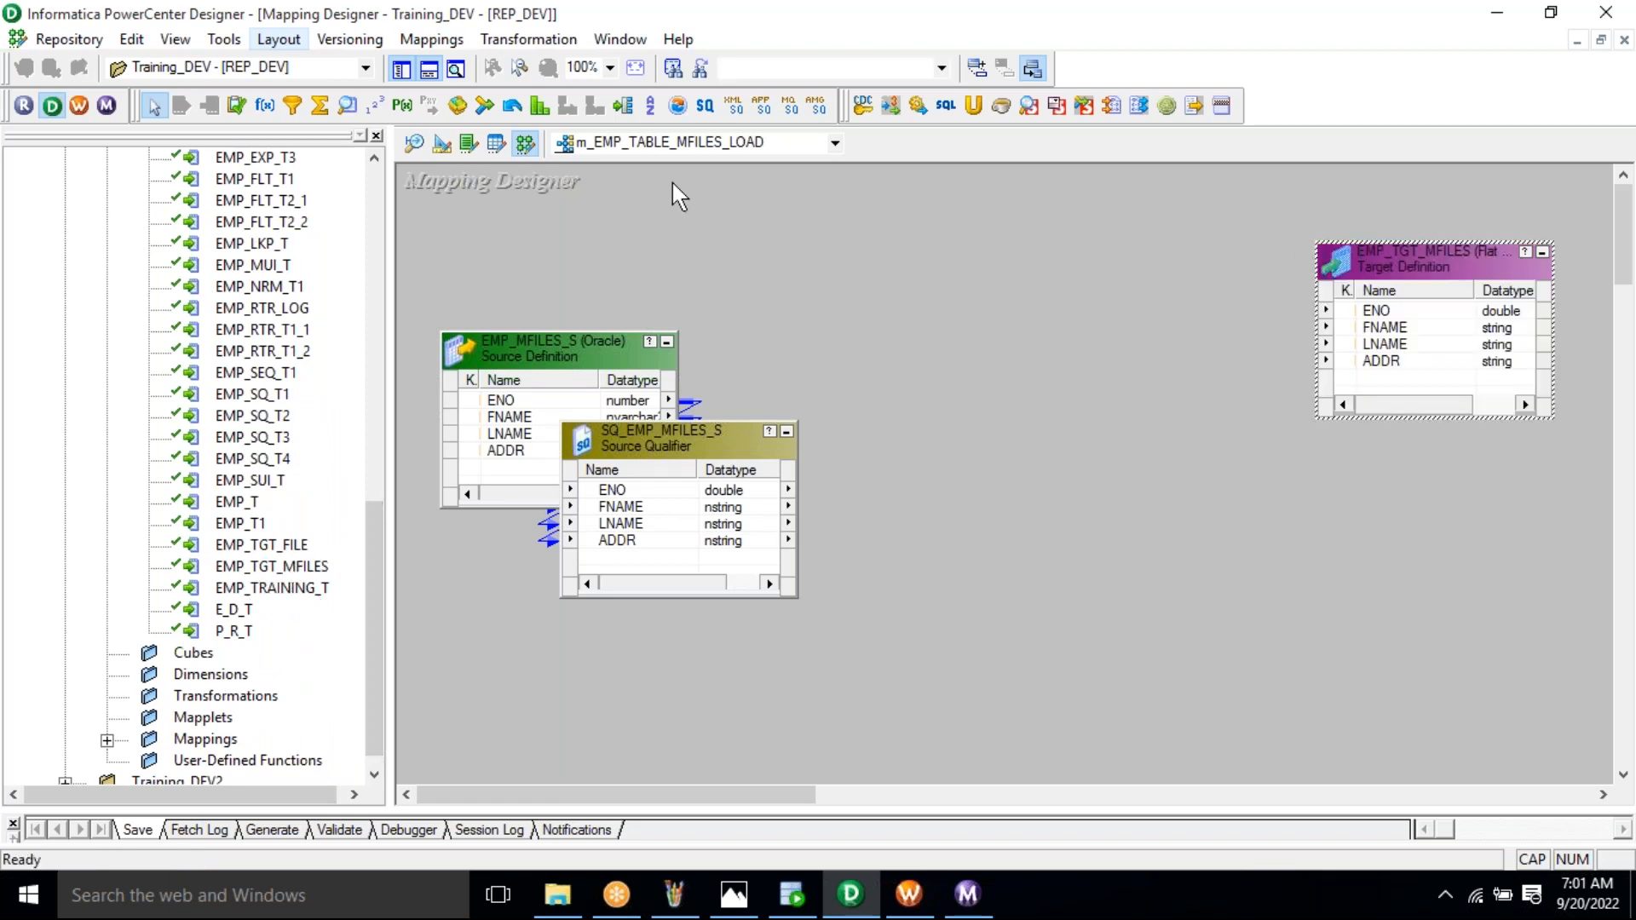
Hide the repository navigator and spread out the source, source qualifier and target so they no longer overlap
left_click(401, 70)
left_click_drag(982, 249, 1230, 217)
left_click(257, 443)
left_click_drag(256, 441, 417, 348)
left_click(167, 362)
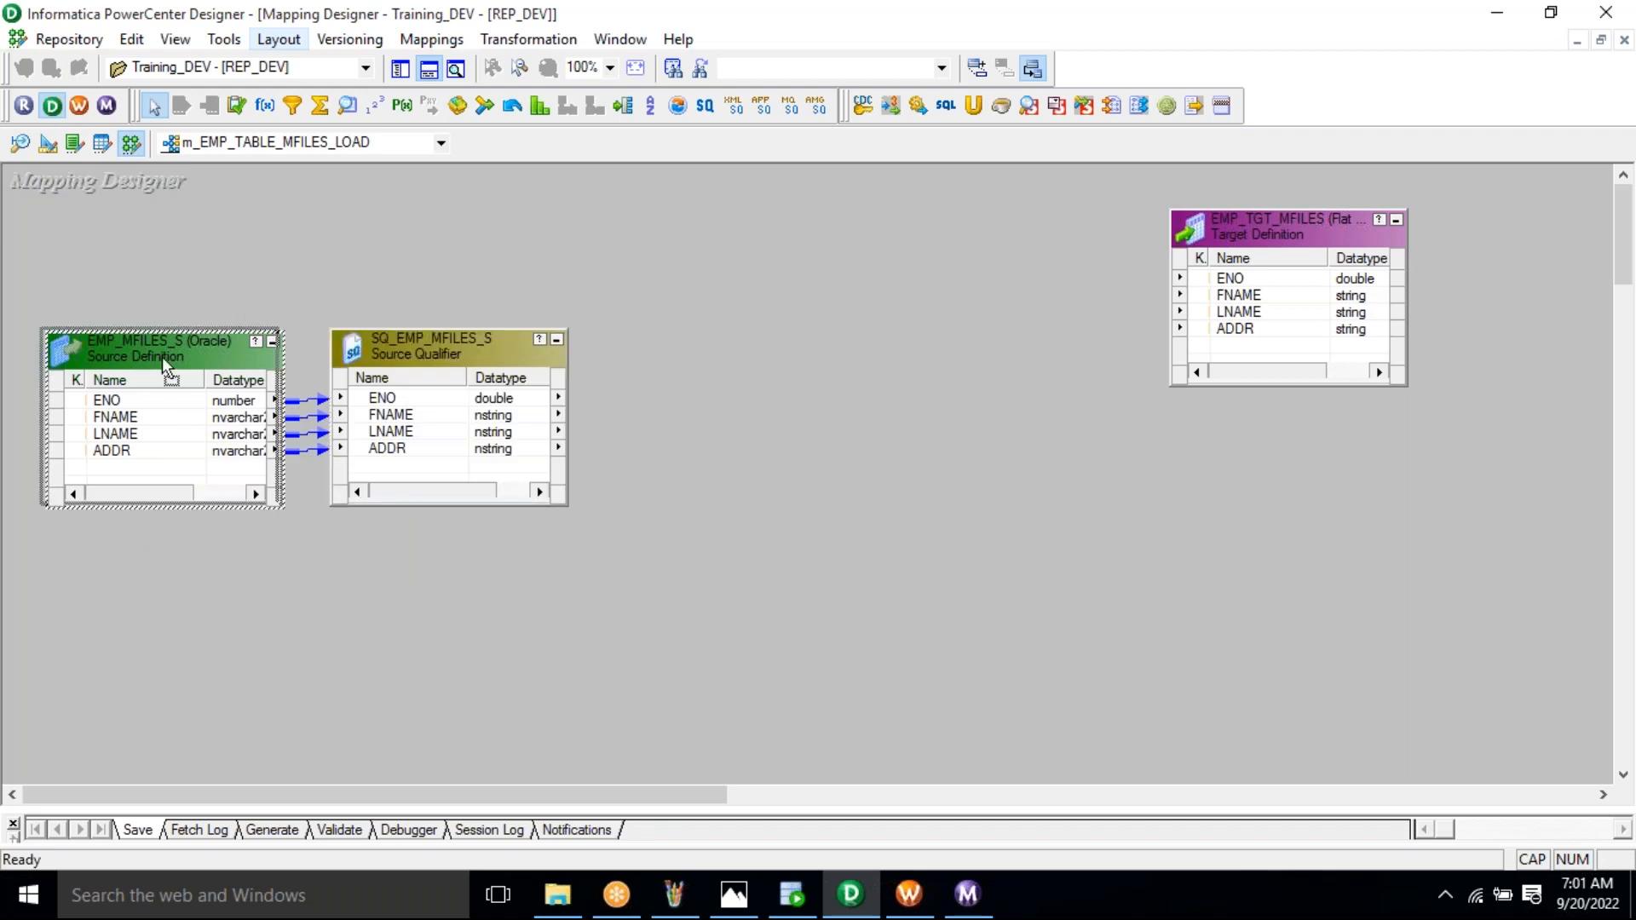
left_click_drag(167, 362, 137, 369)
left_click(420, 362)
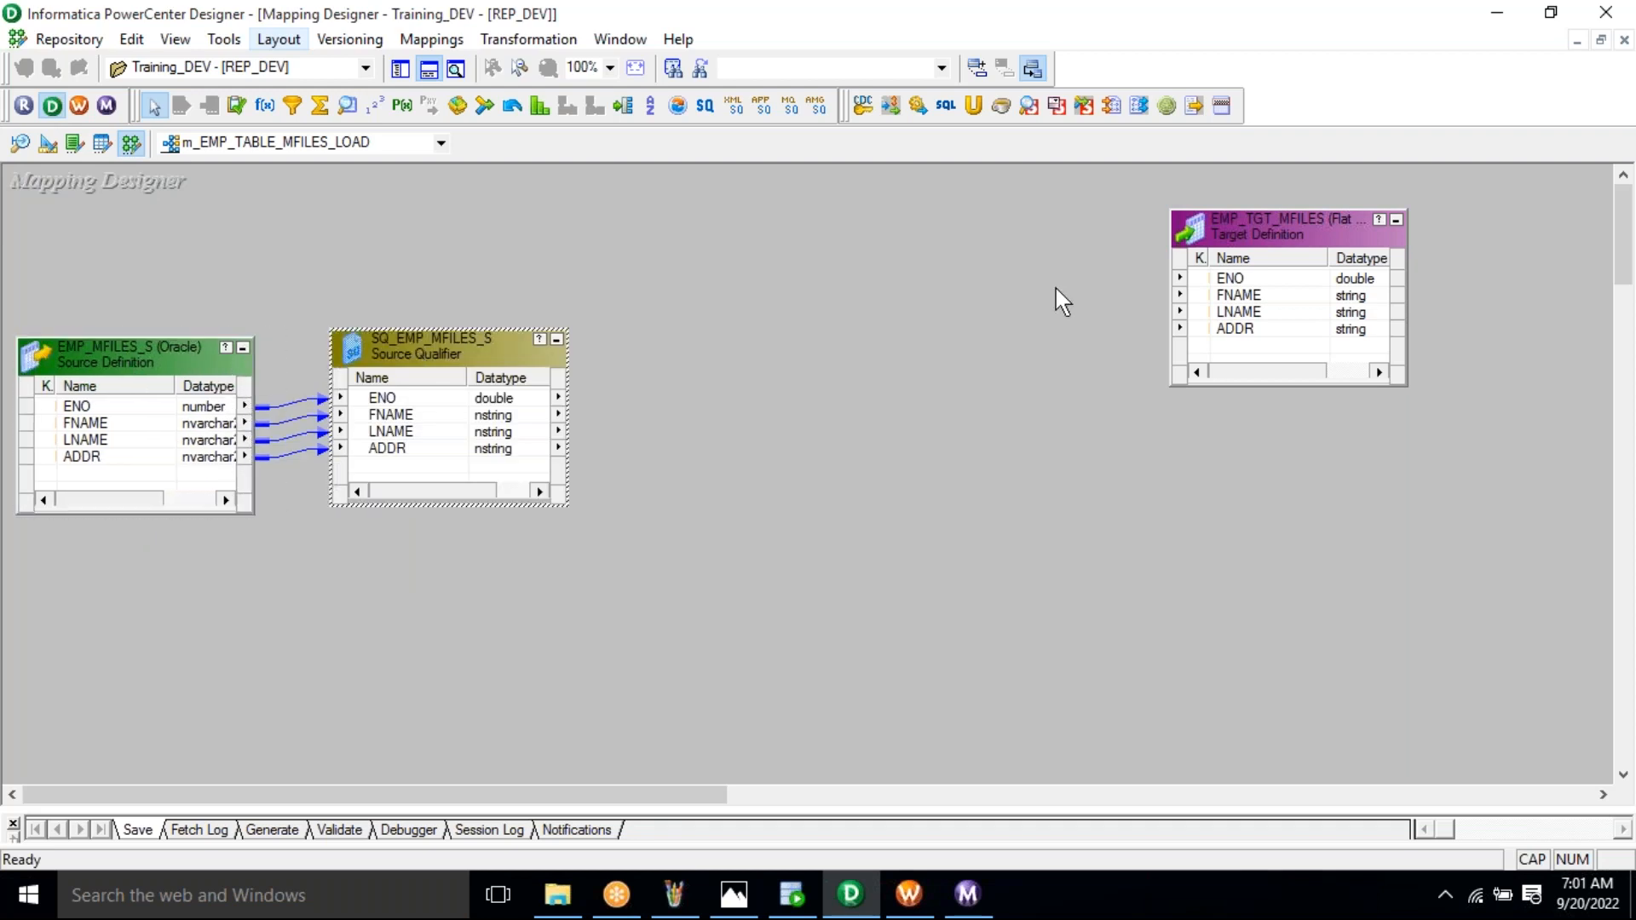
Copy the EMP_TGT_MFILES target and paste it twice into the mapping
right_click(1270, 224)
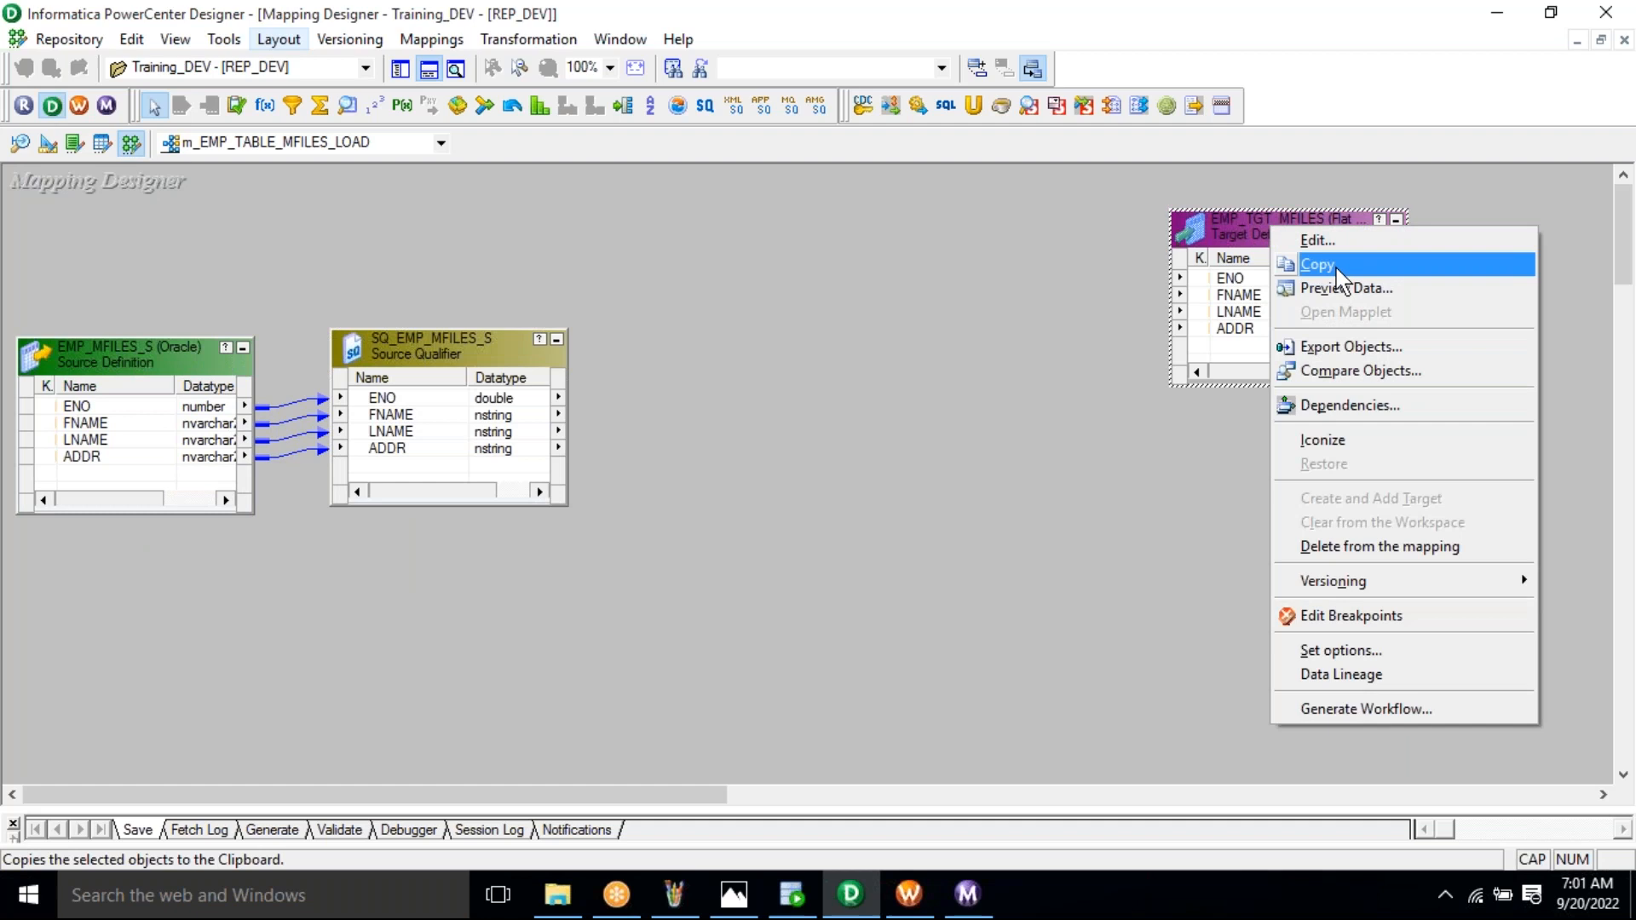
left_click(1312, 264)
right_click(1215, 389)
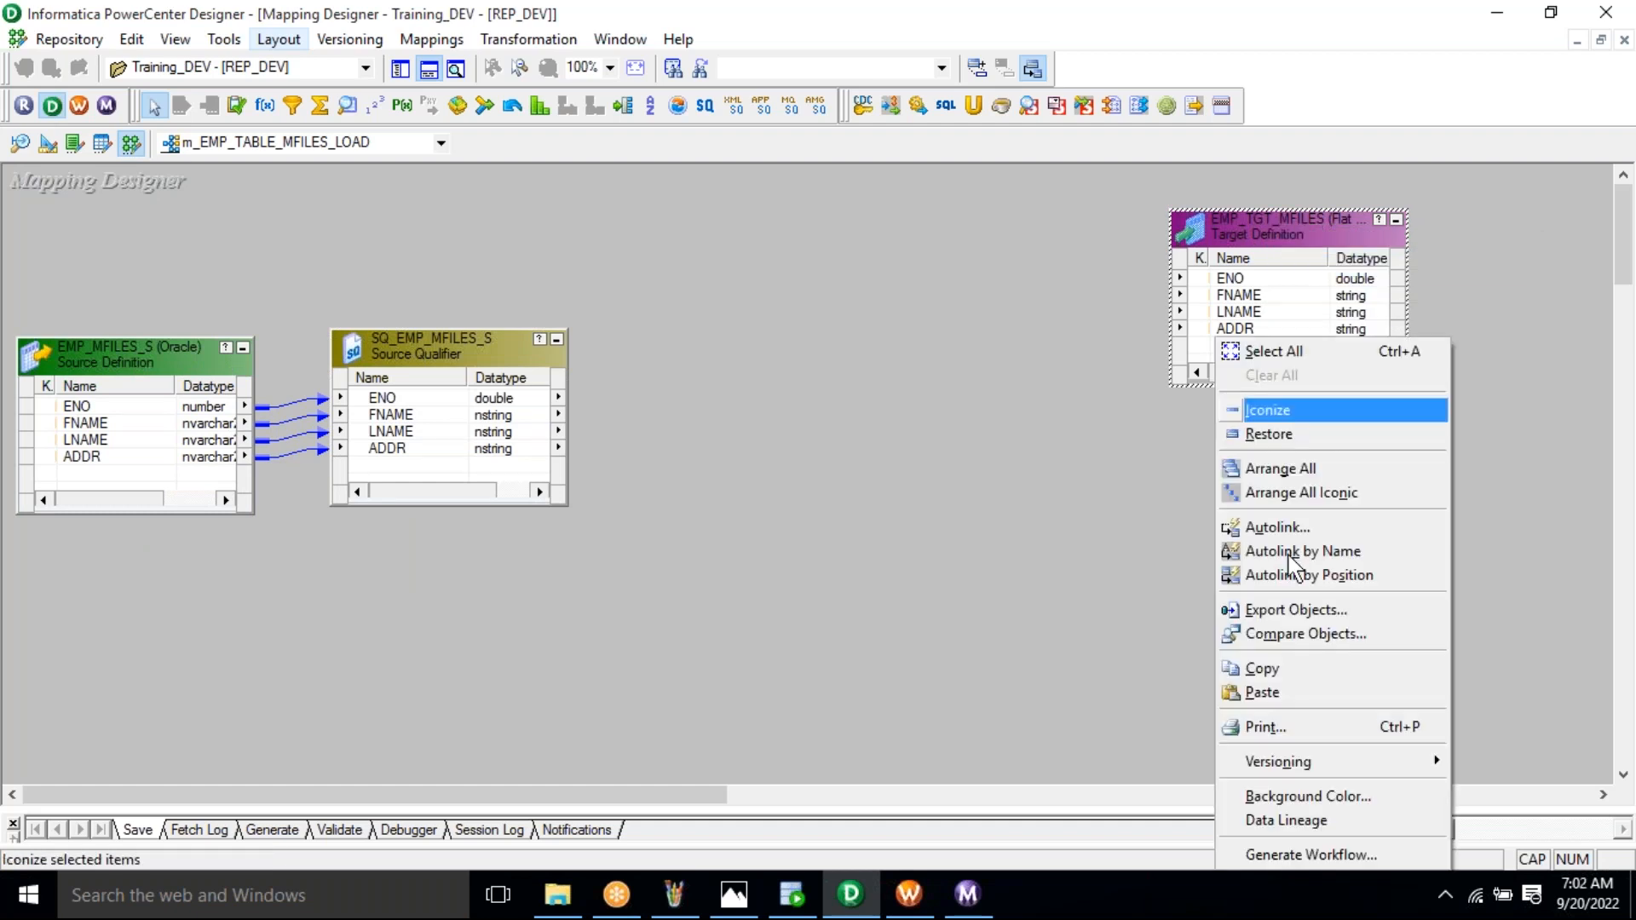
left_click(1272, 694)
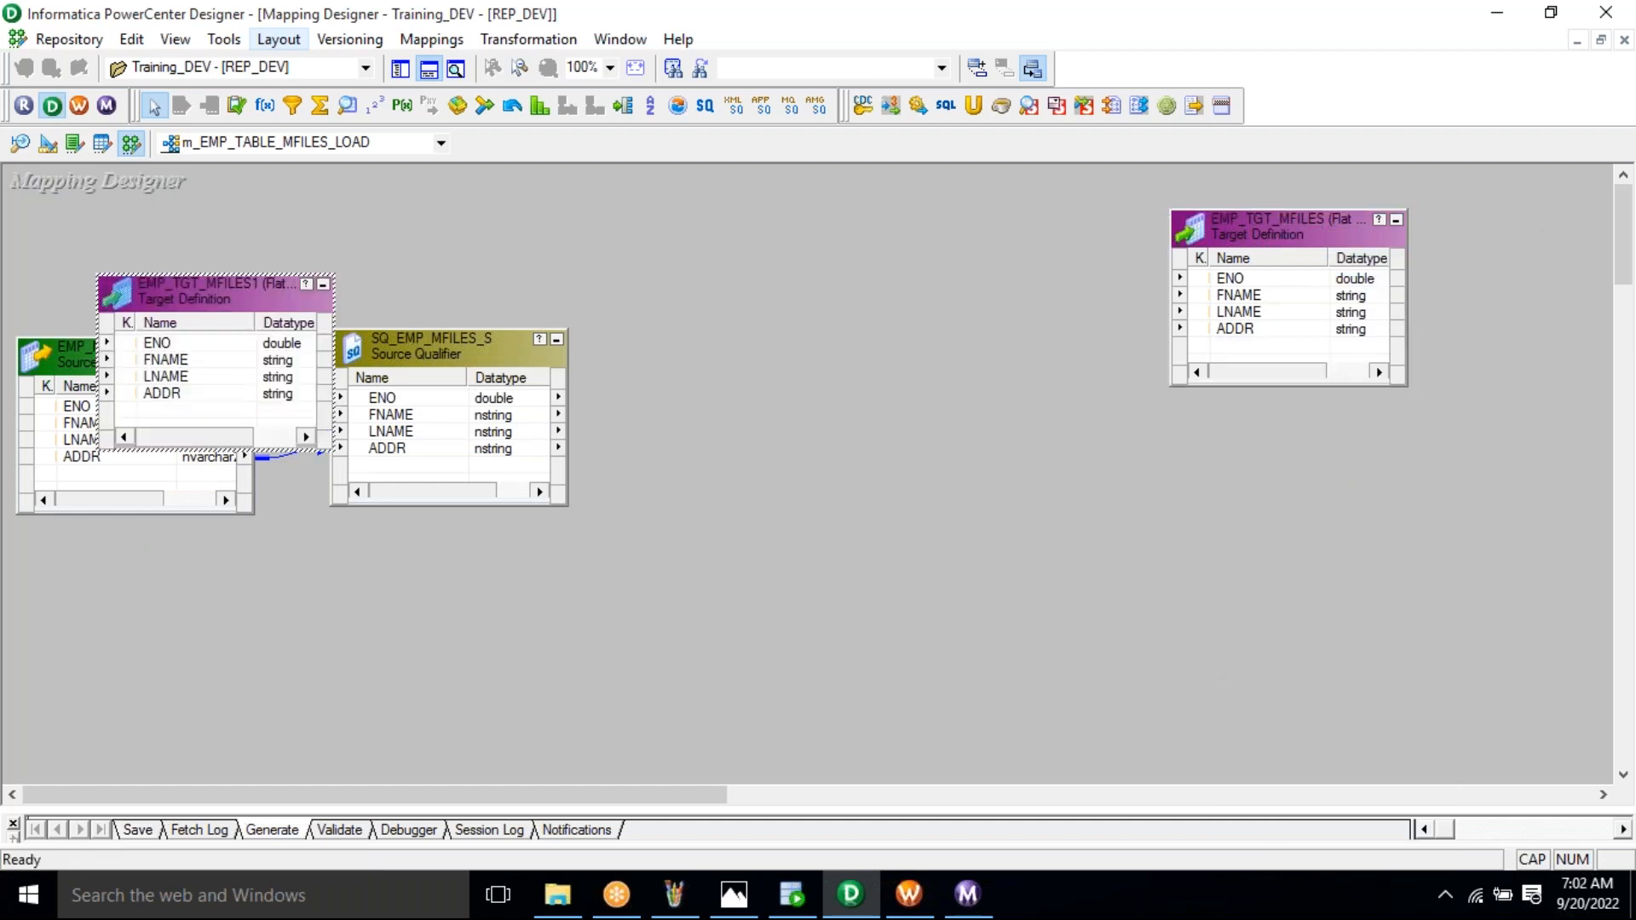
key("ctrl+v")
Stack the two pasted targets below EMP_TGT_MFILES, with EMP_TGT_MFILES1 in the middle and EMP_TGT_MFILES2 lowest, evenly spaced
left_click_drag(313, 295, 1295, 582)
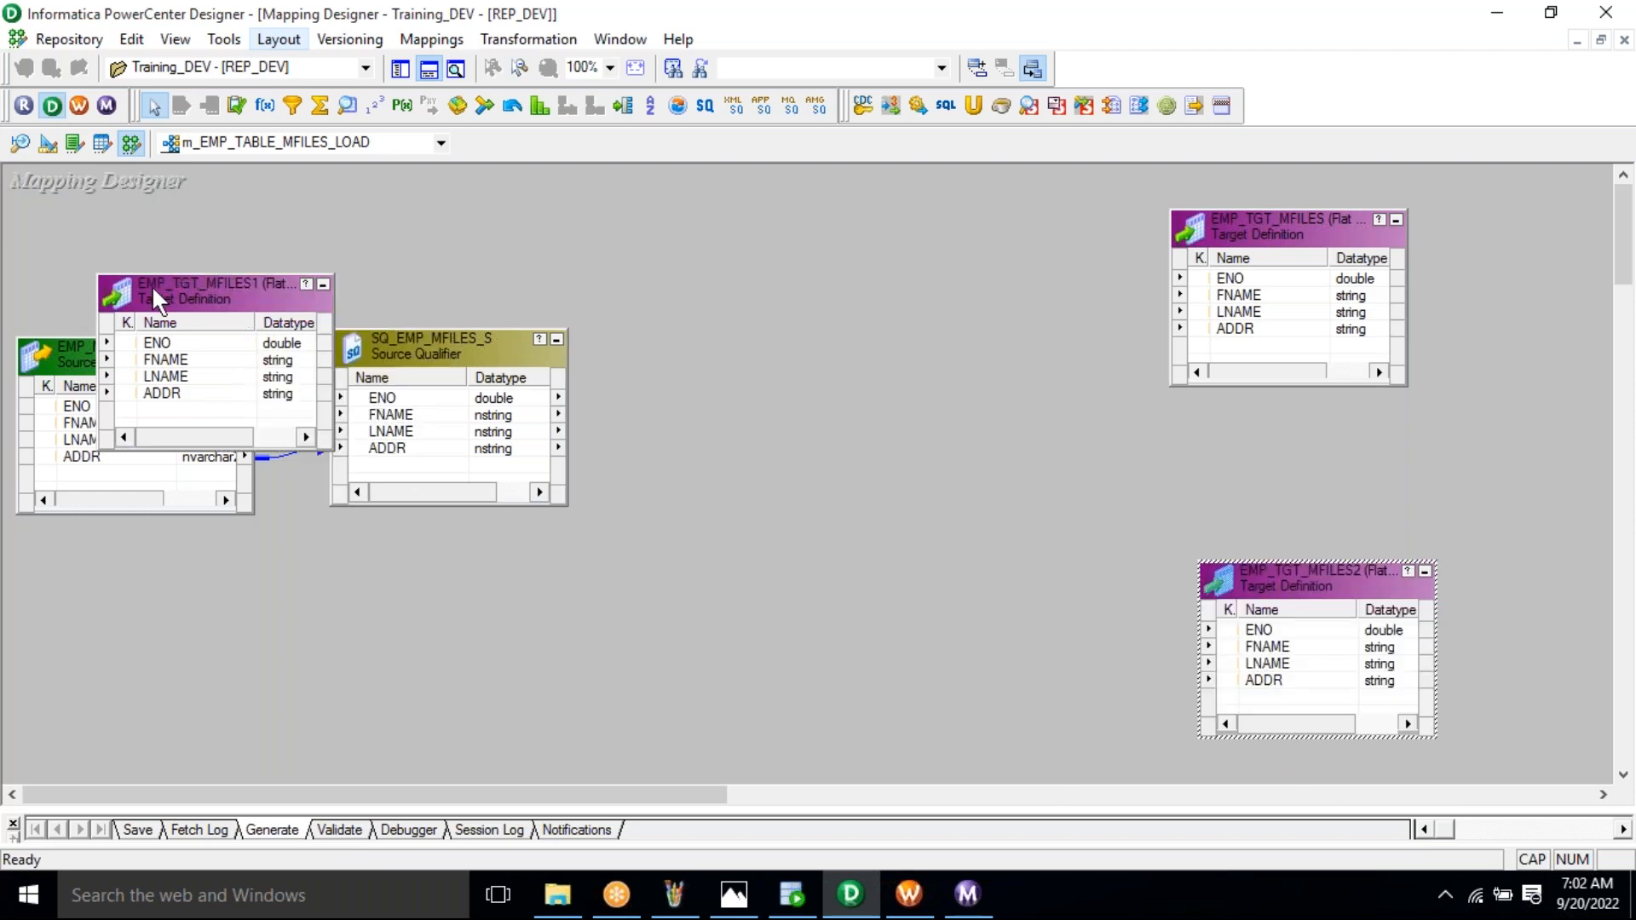
left_click_drag(156, 302, 1215, 414)
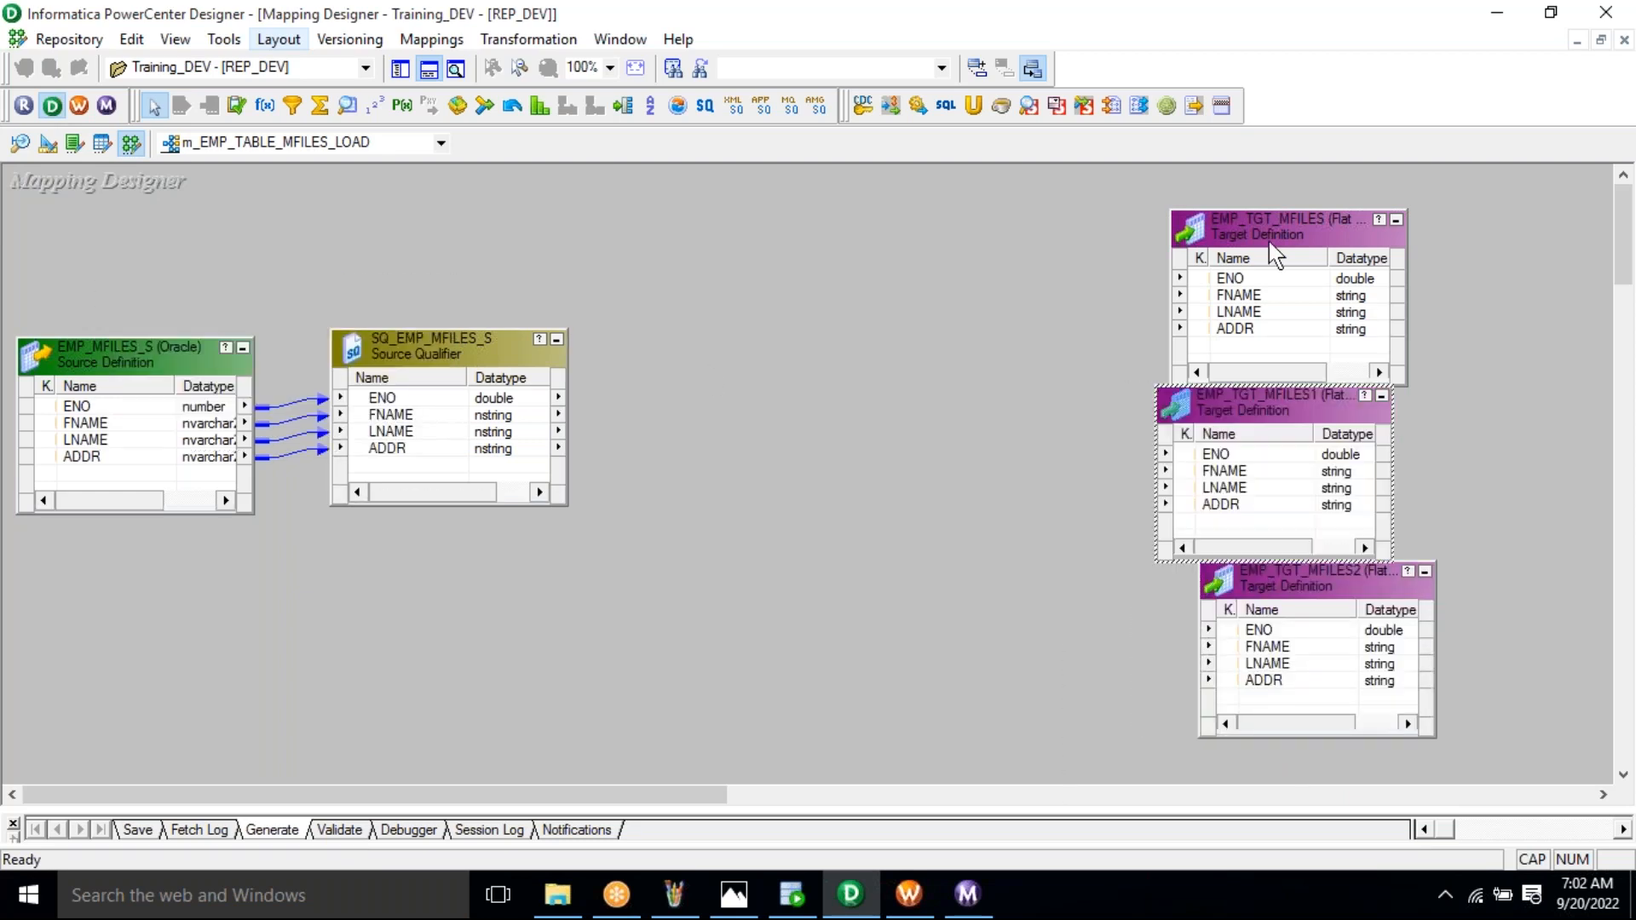
left_click_drag(1261, 218, 1262, 187)
left_click_drag(1208, 419, 1246, 407)
left_click_drag(1284, 576, 1280, 607)
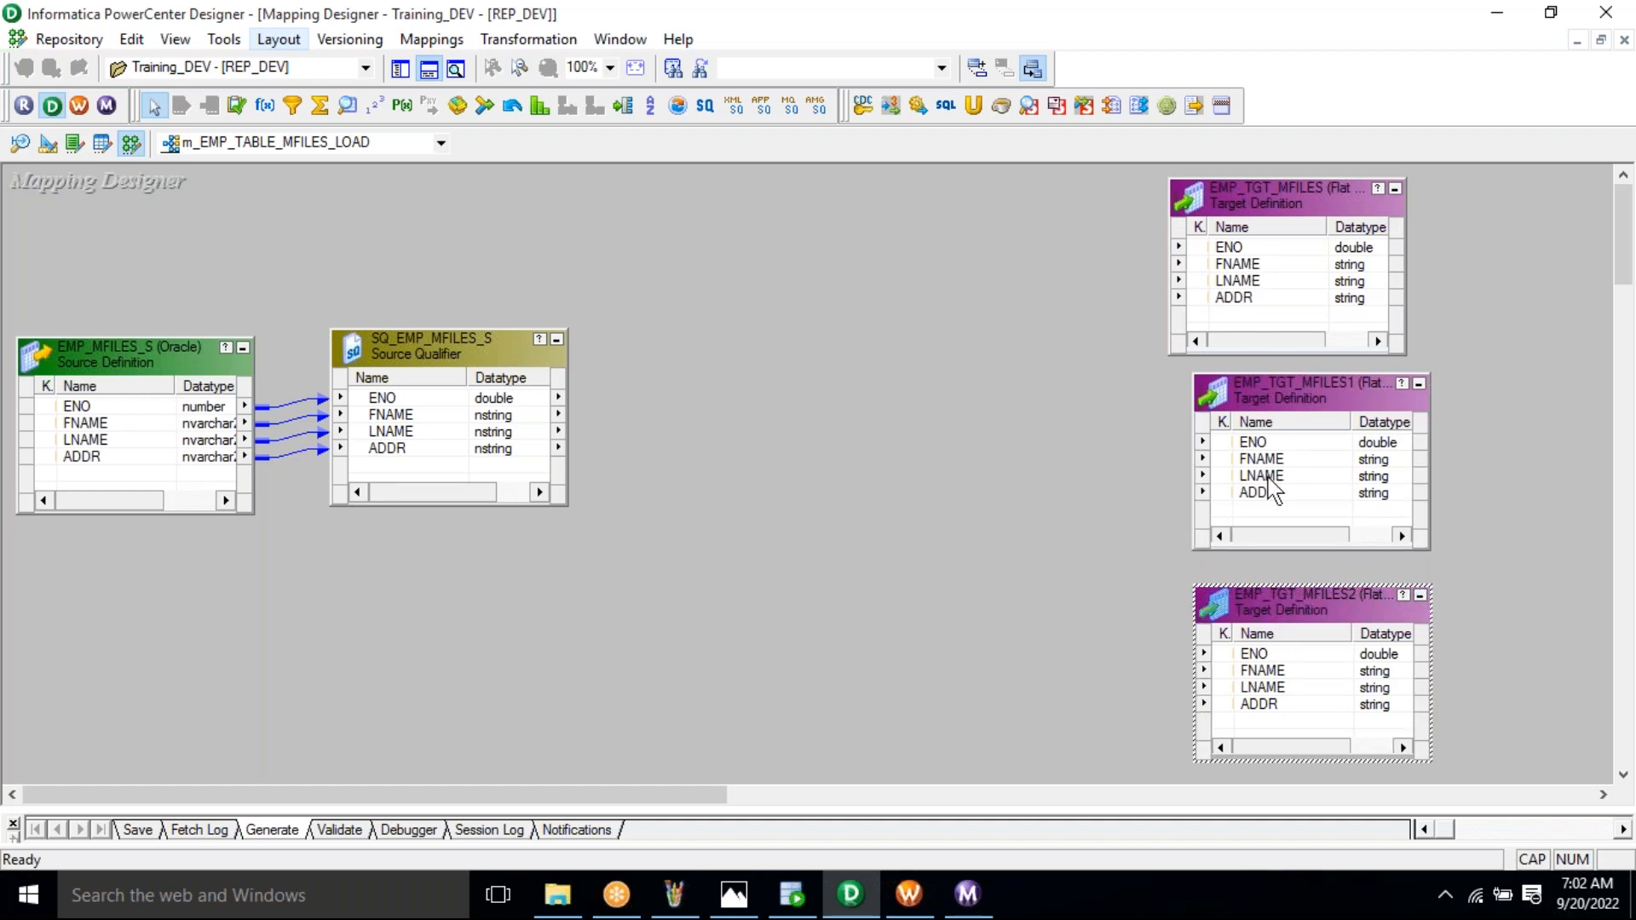
left_click(930, 413)
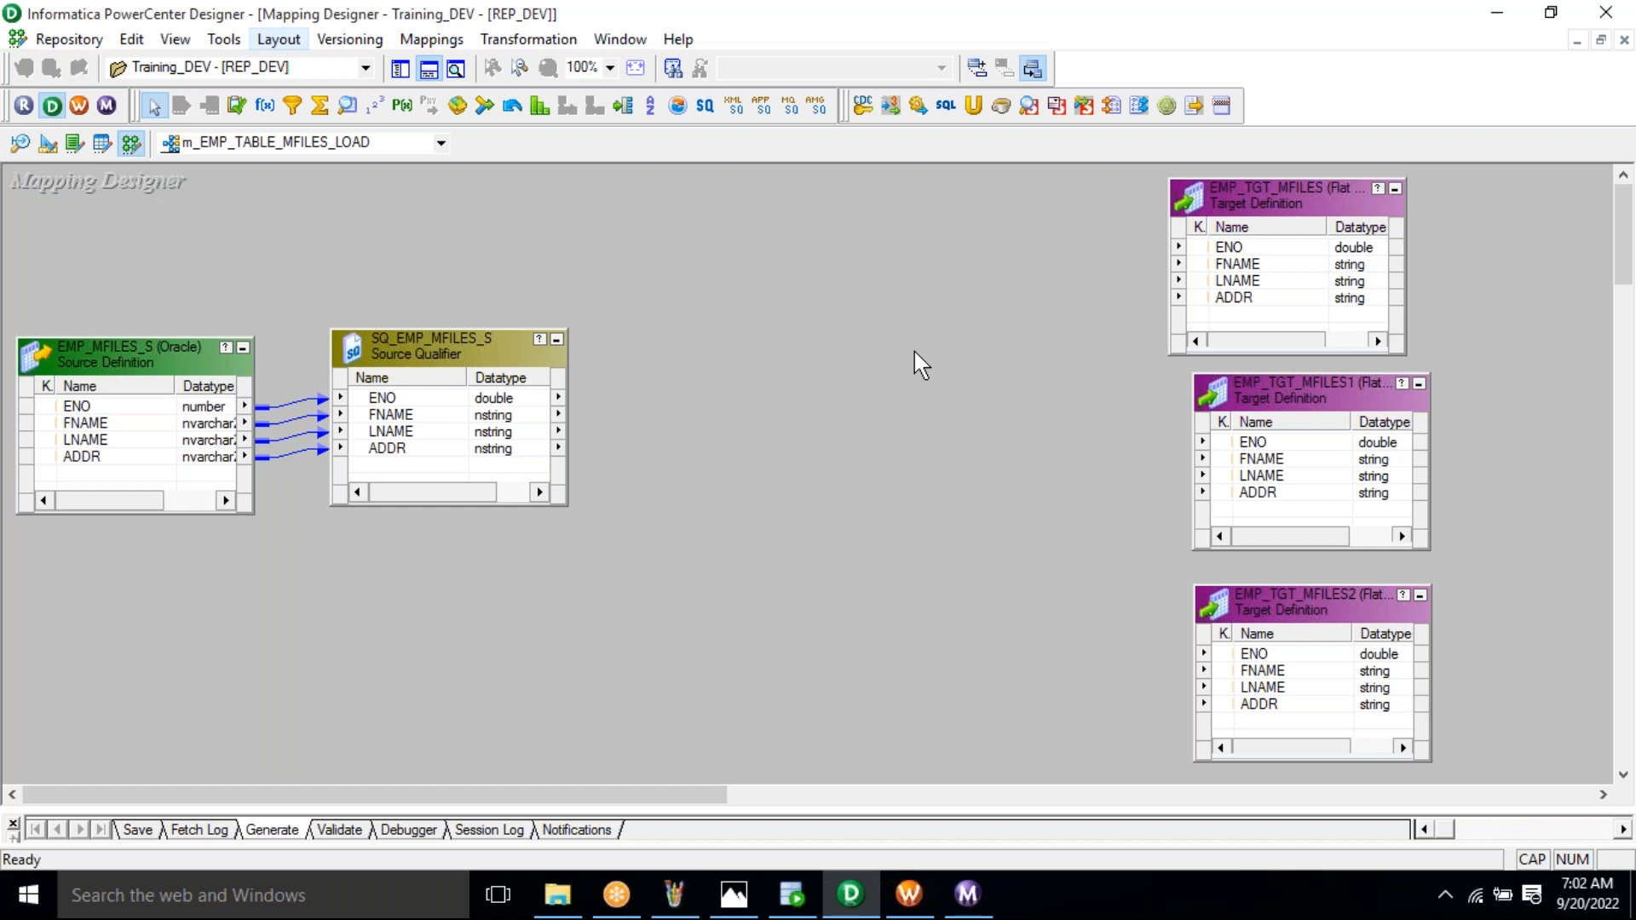
left_click(1300, 247)
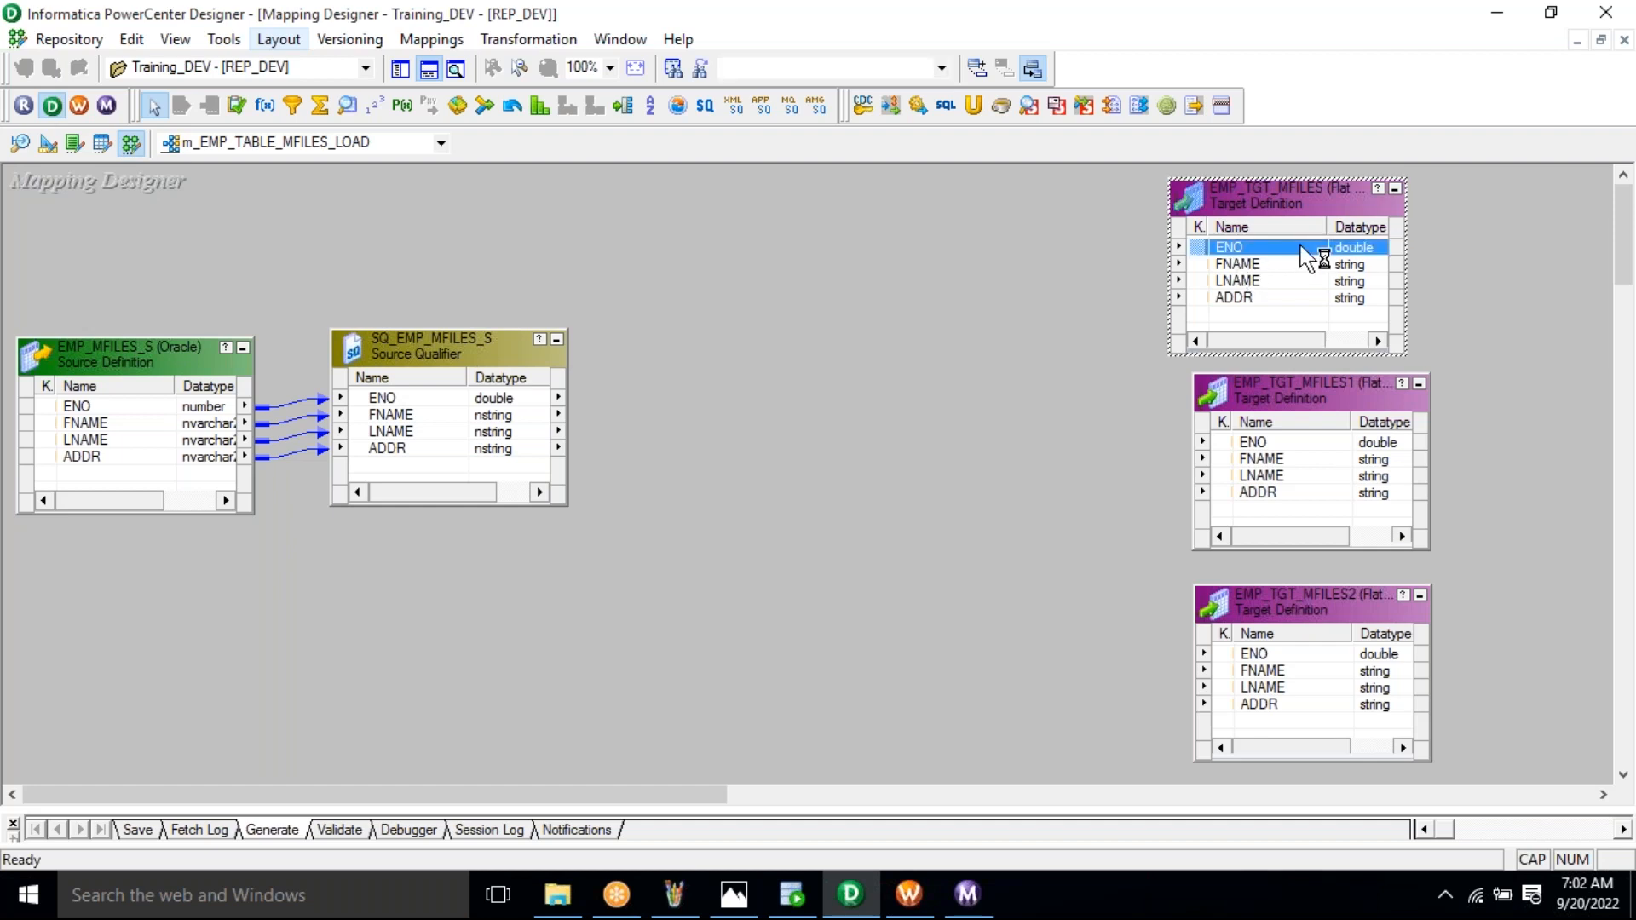
left_click(976, 448)
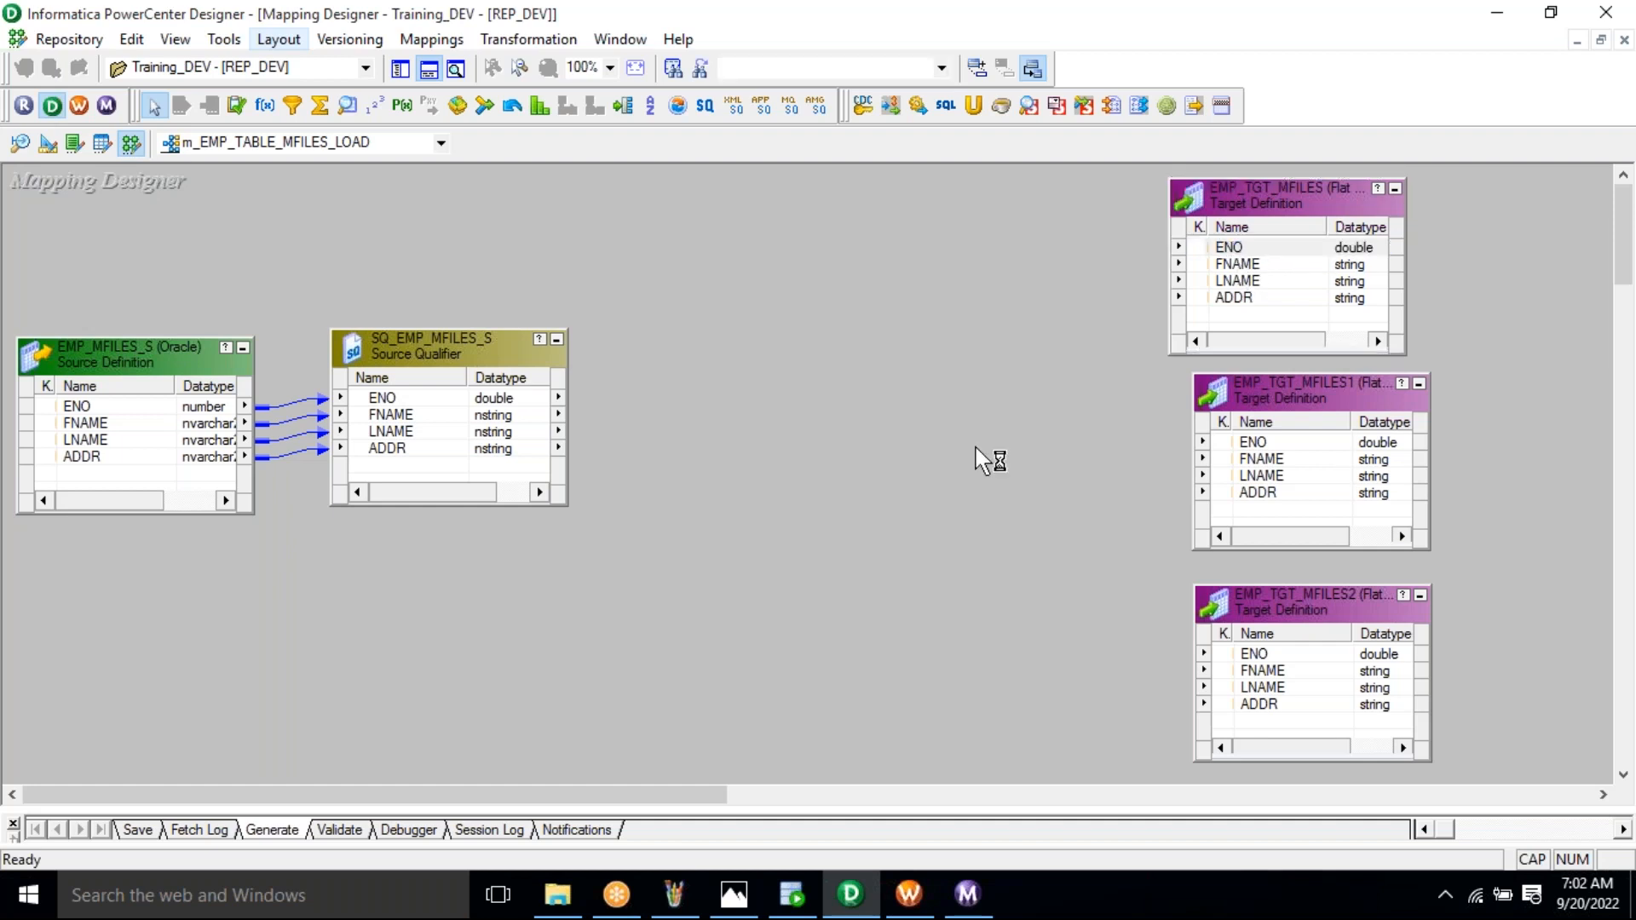
left_click(1270, 491)
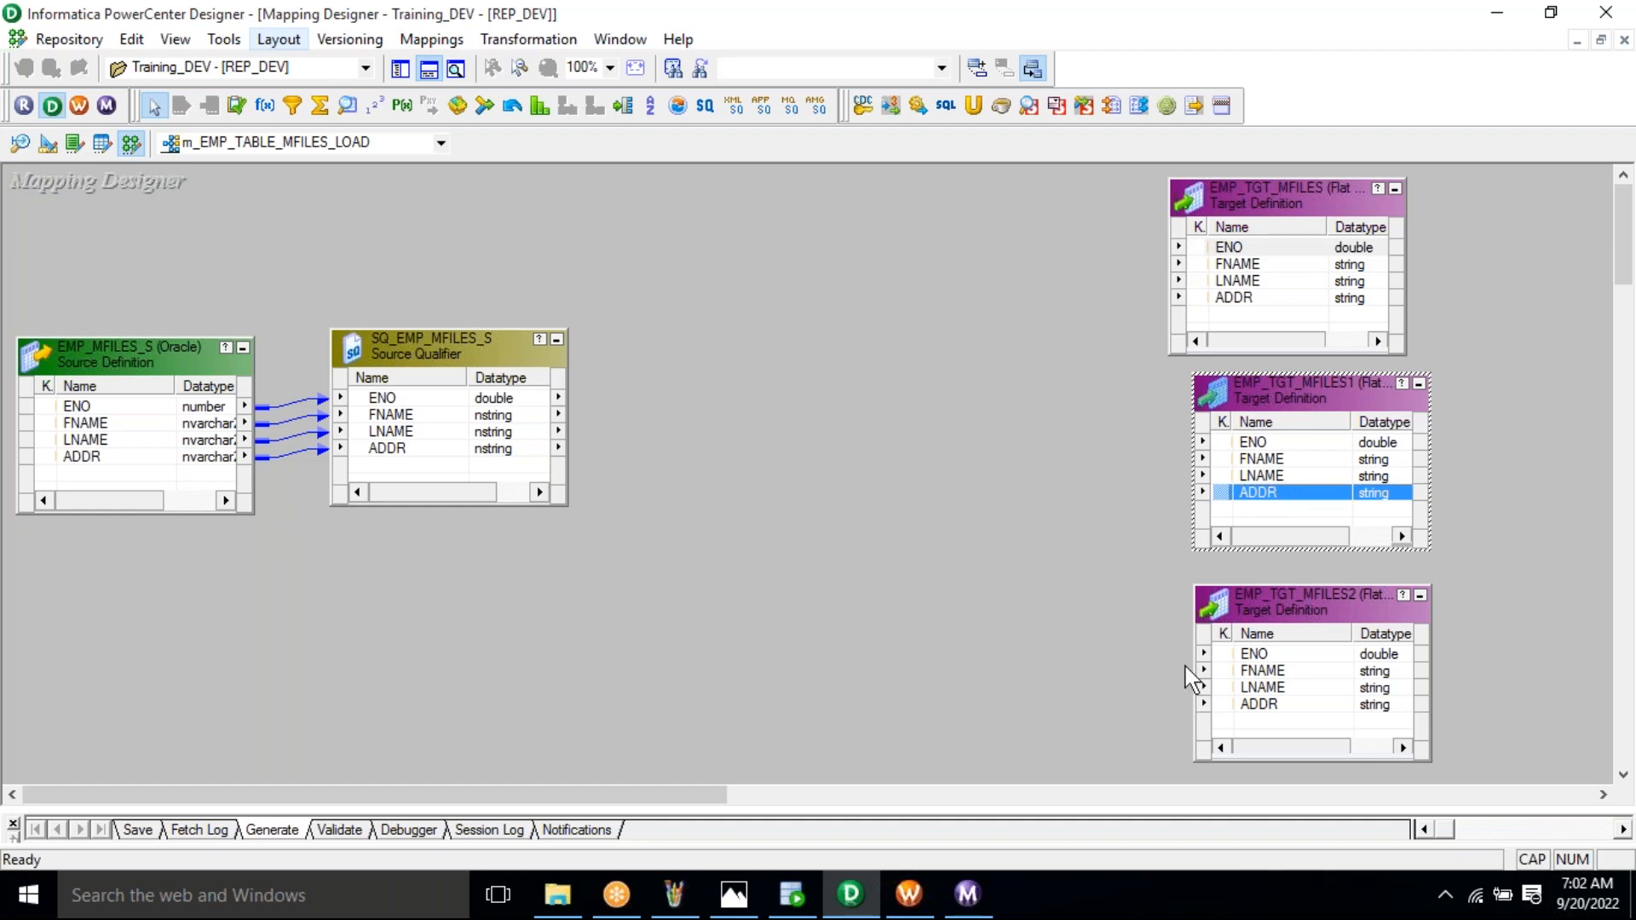
left_click(1279, 687)
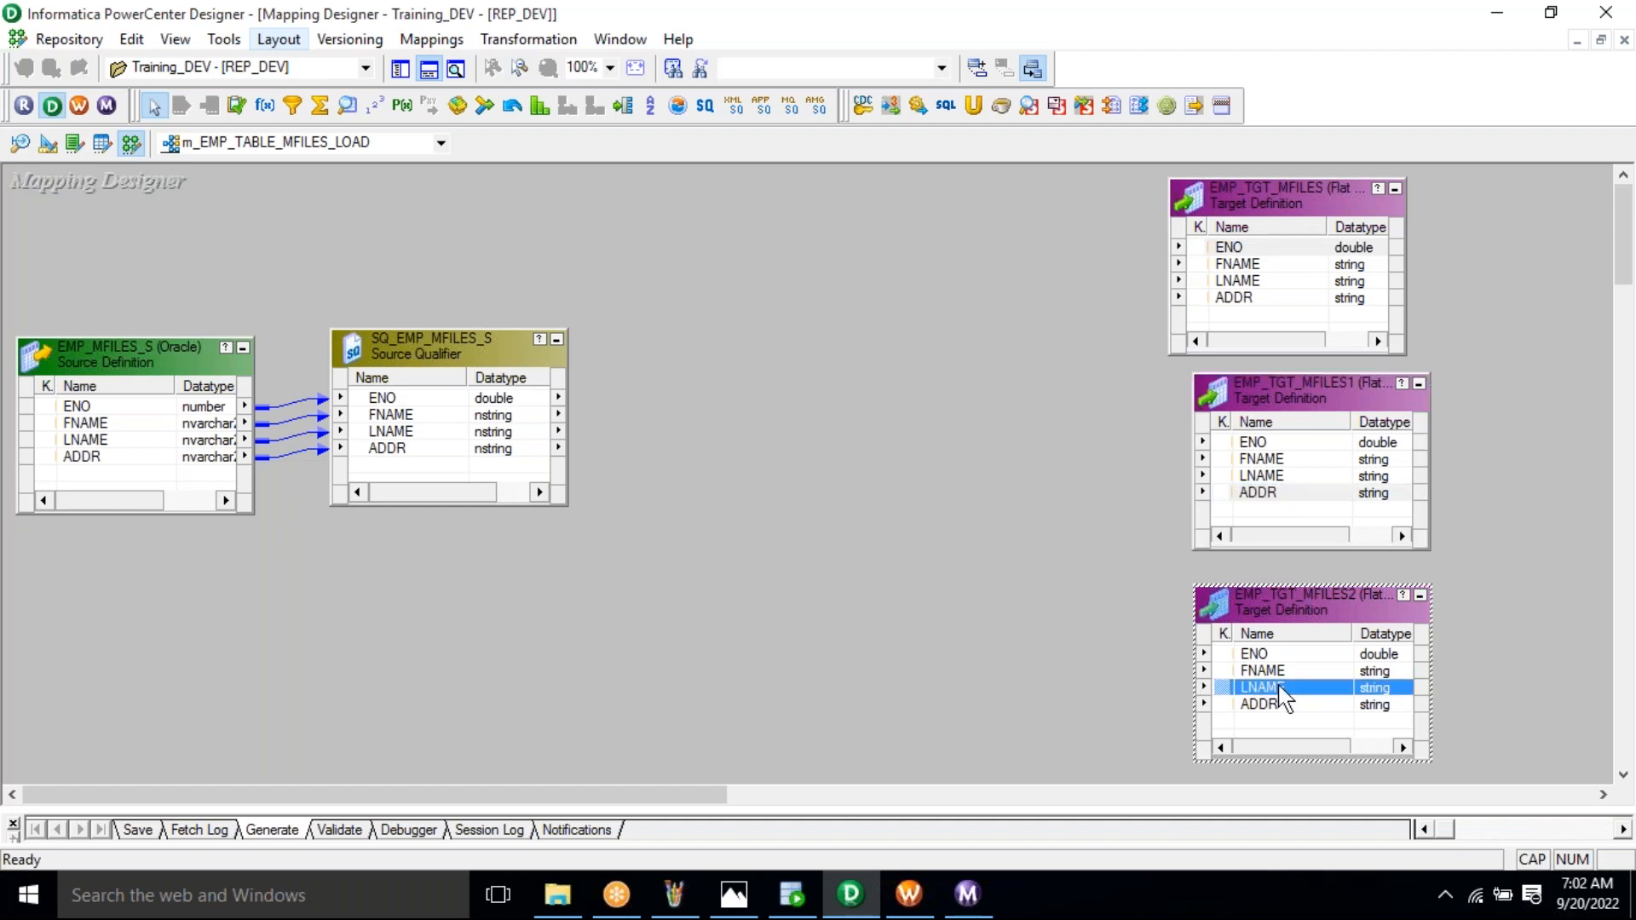
left_click(1014, 575)
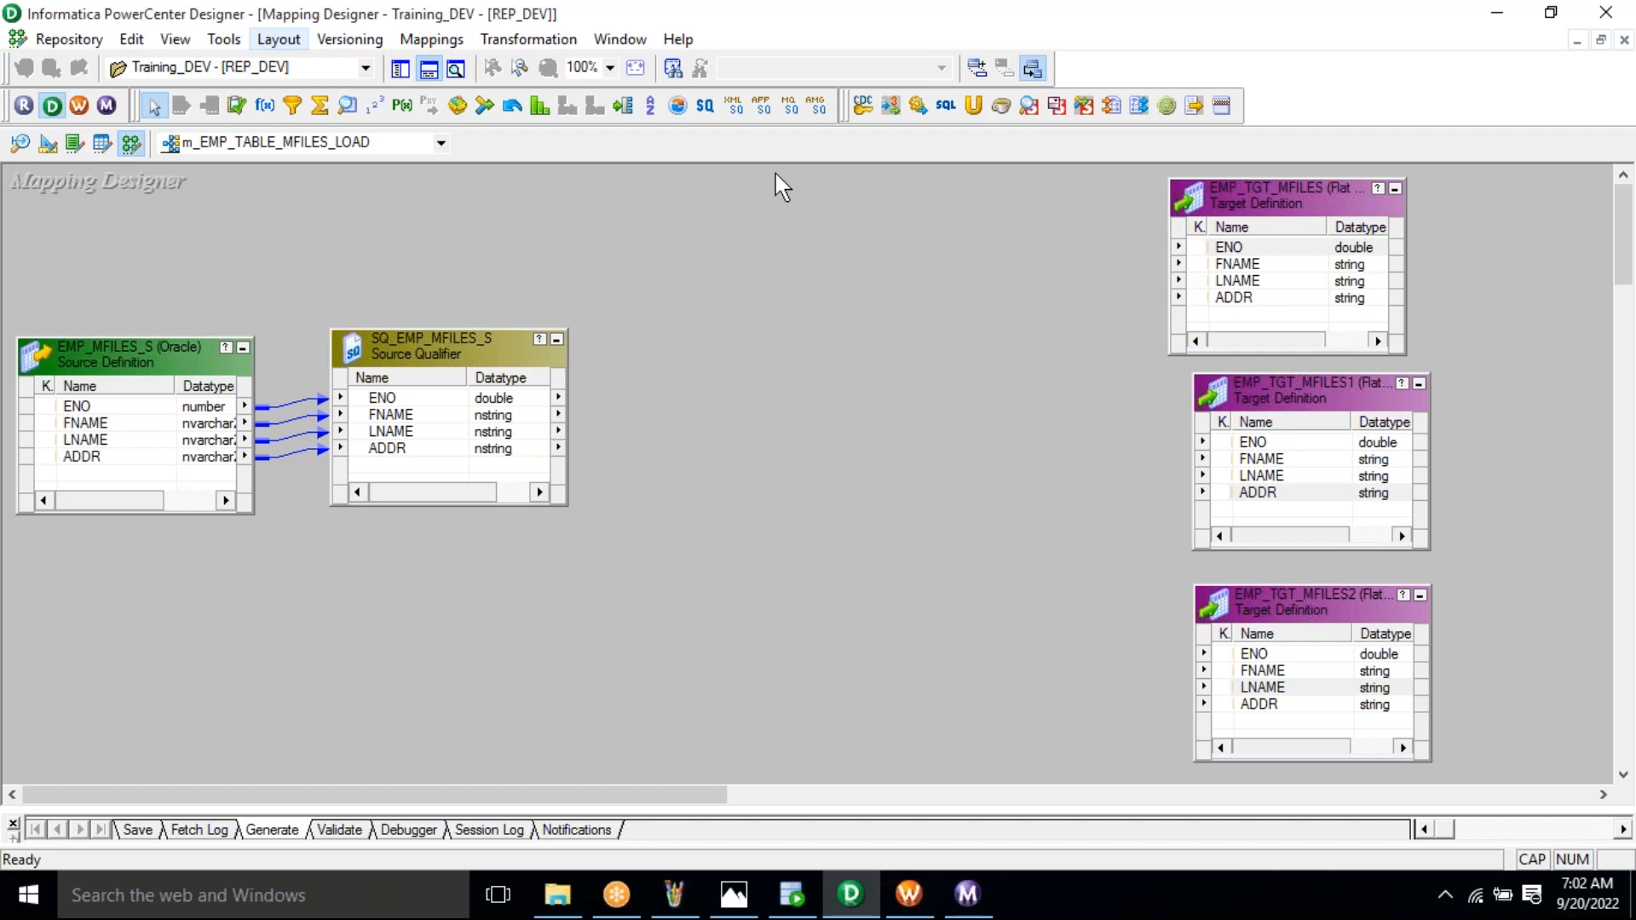
Create a Router transformation named RTR, place it between the source qualifier and the targets, and stretch it to span the targets' height
left_click(525, 41)
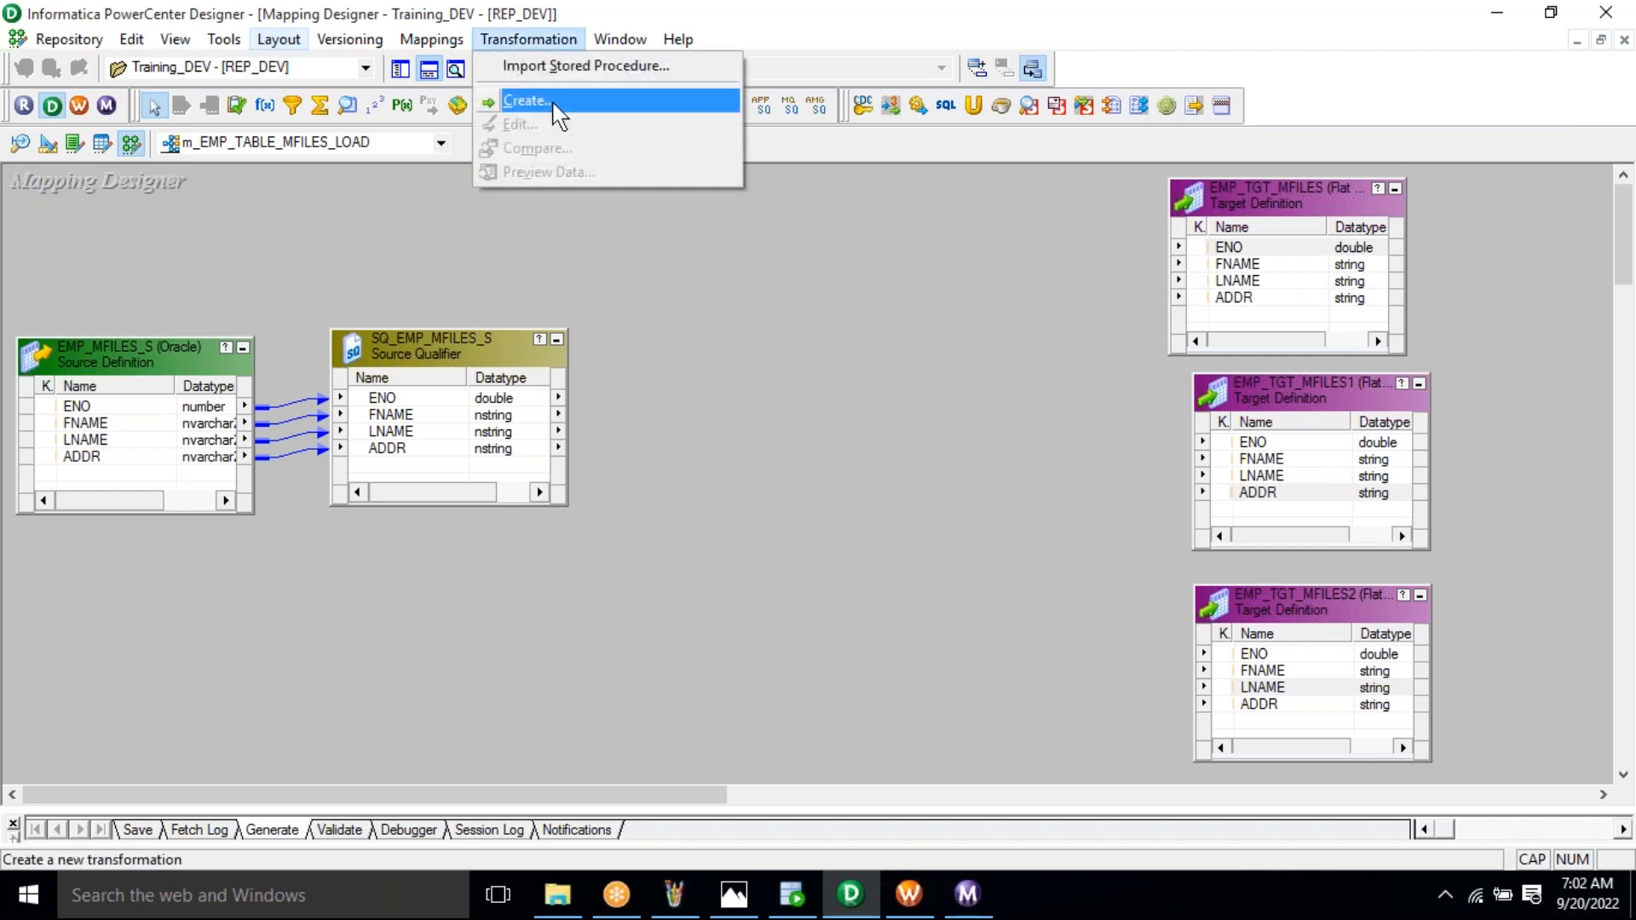
left_click(559, 116)
key("r")
key("Tab")
type("RTR")
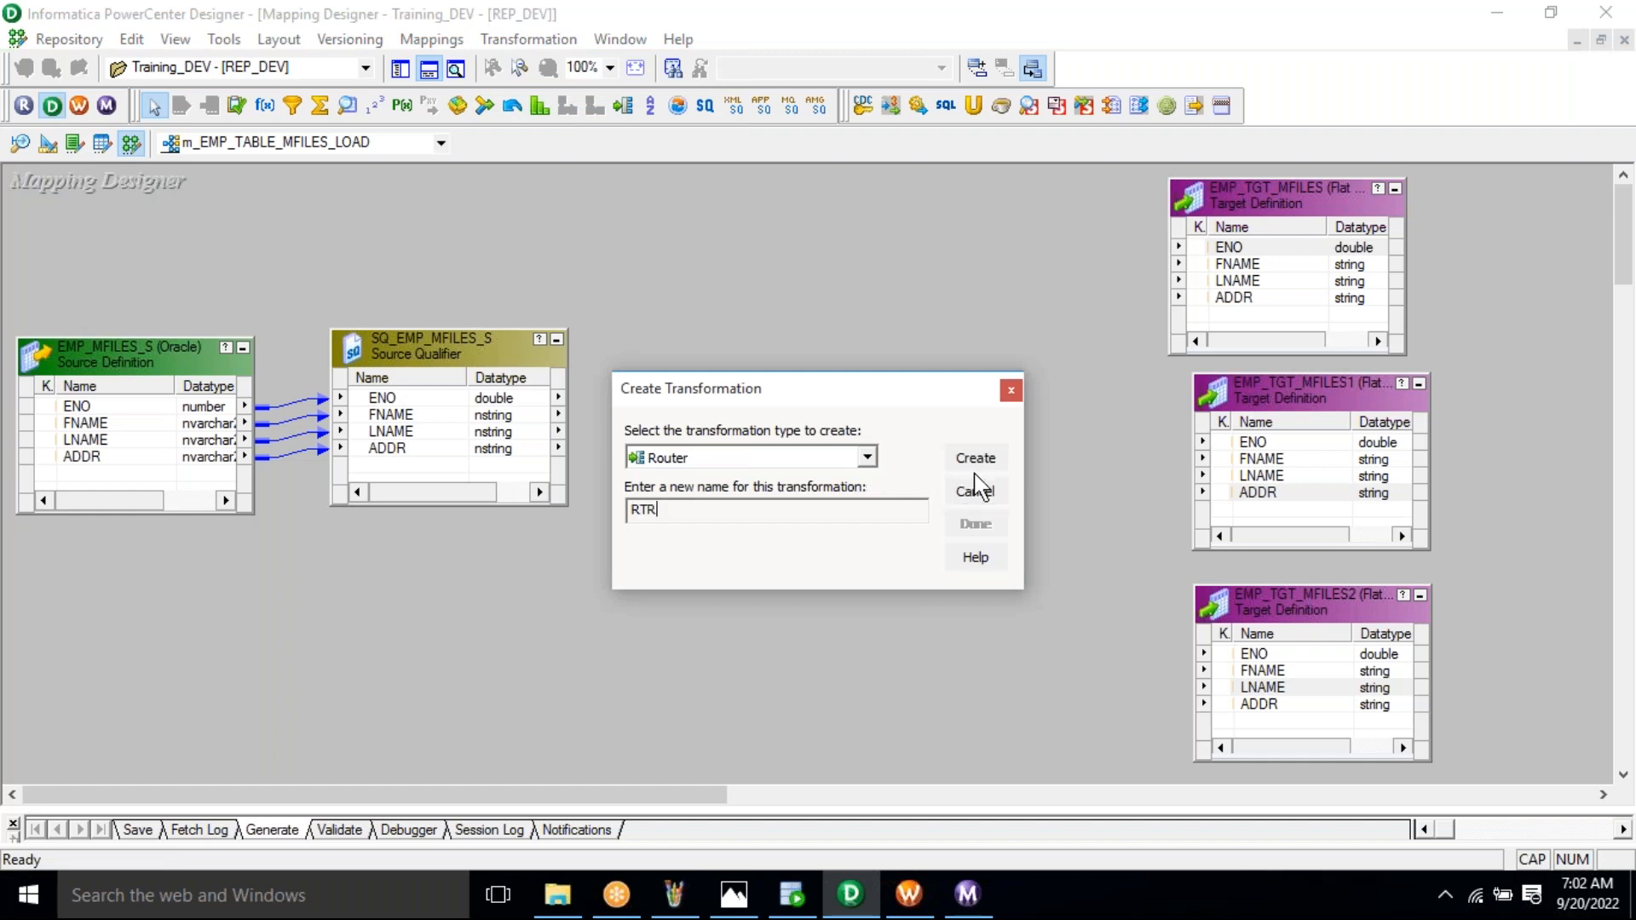
left_click(975, 458)
left_click(976, 523)
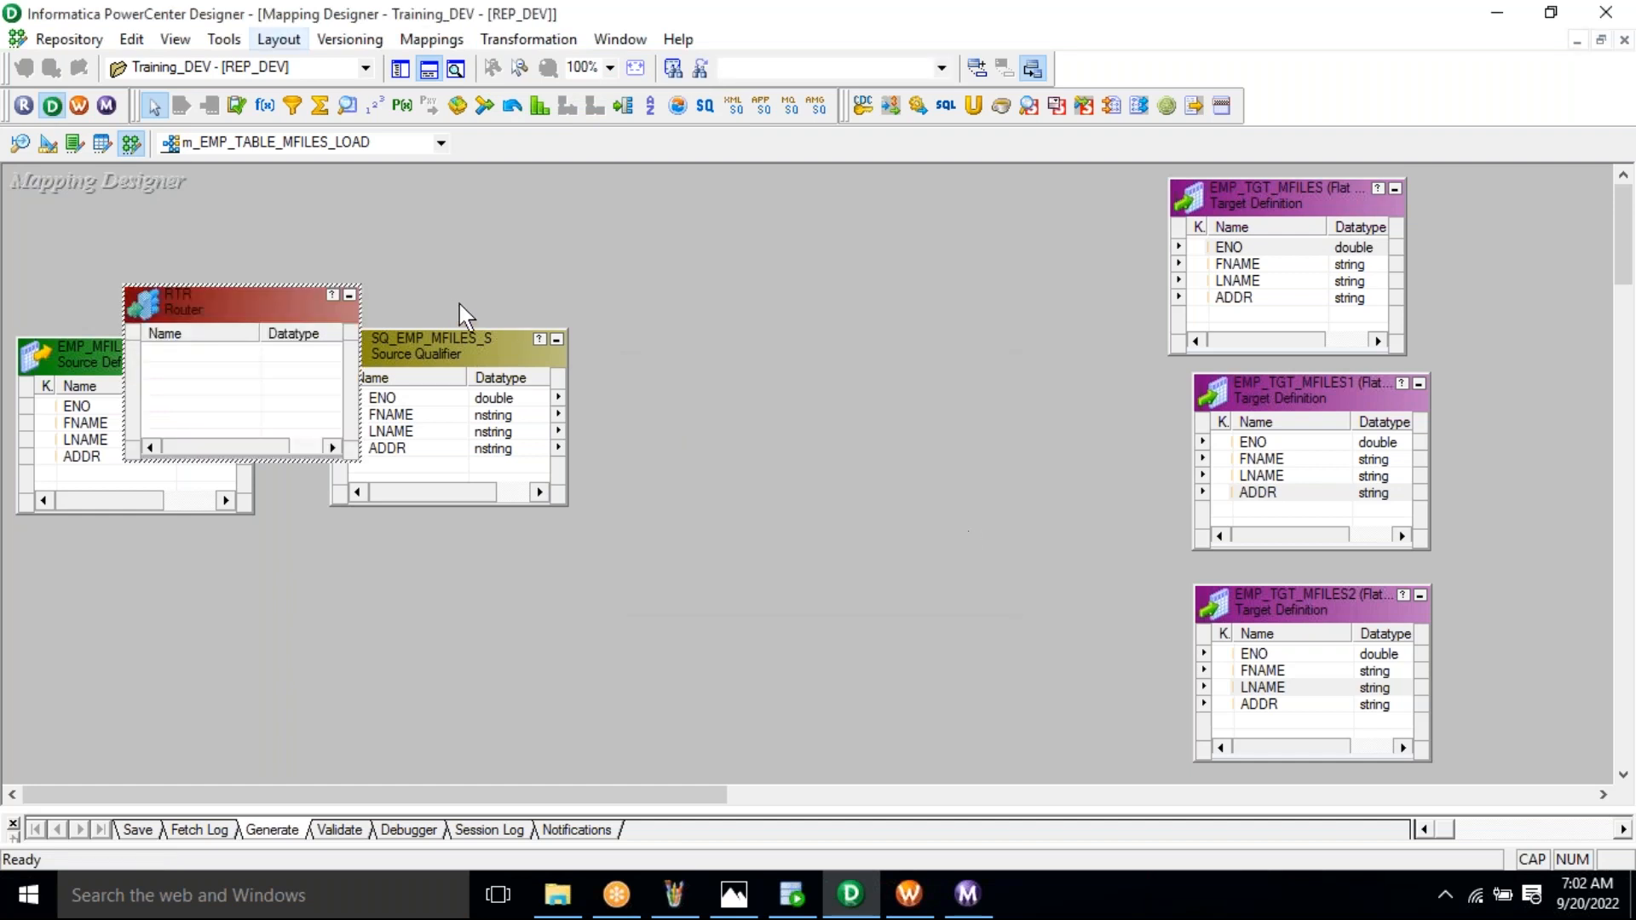
left_click_drag(223, 317, 823, 225)
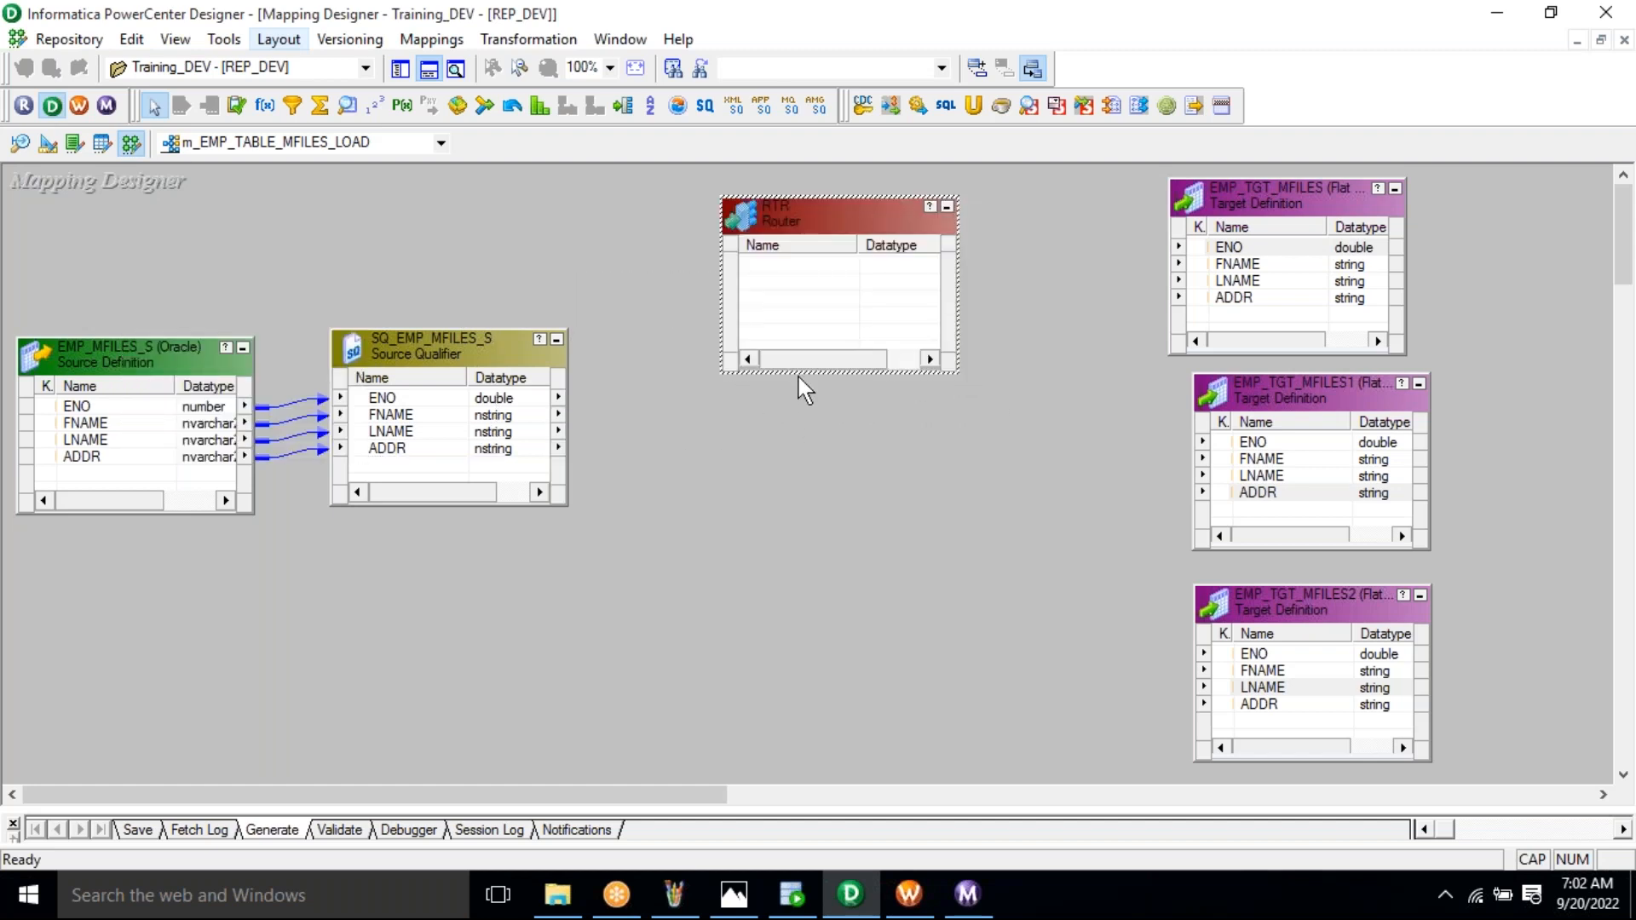
left_click_drag(802, 374, 844, 759)
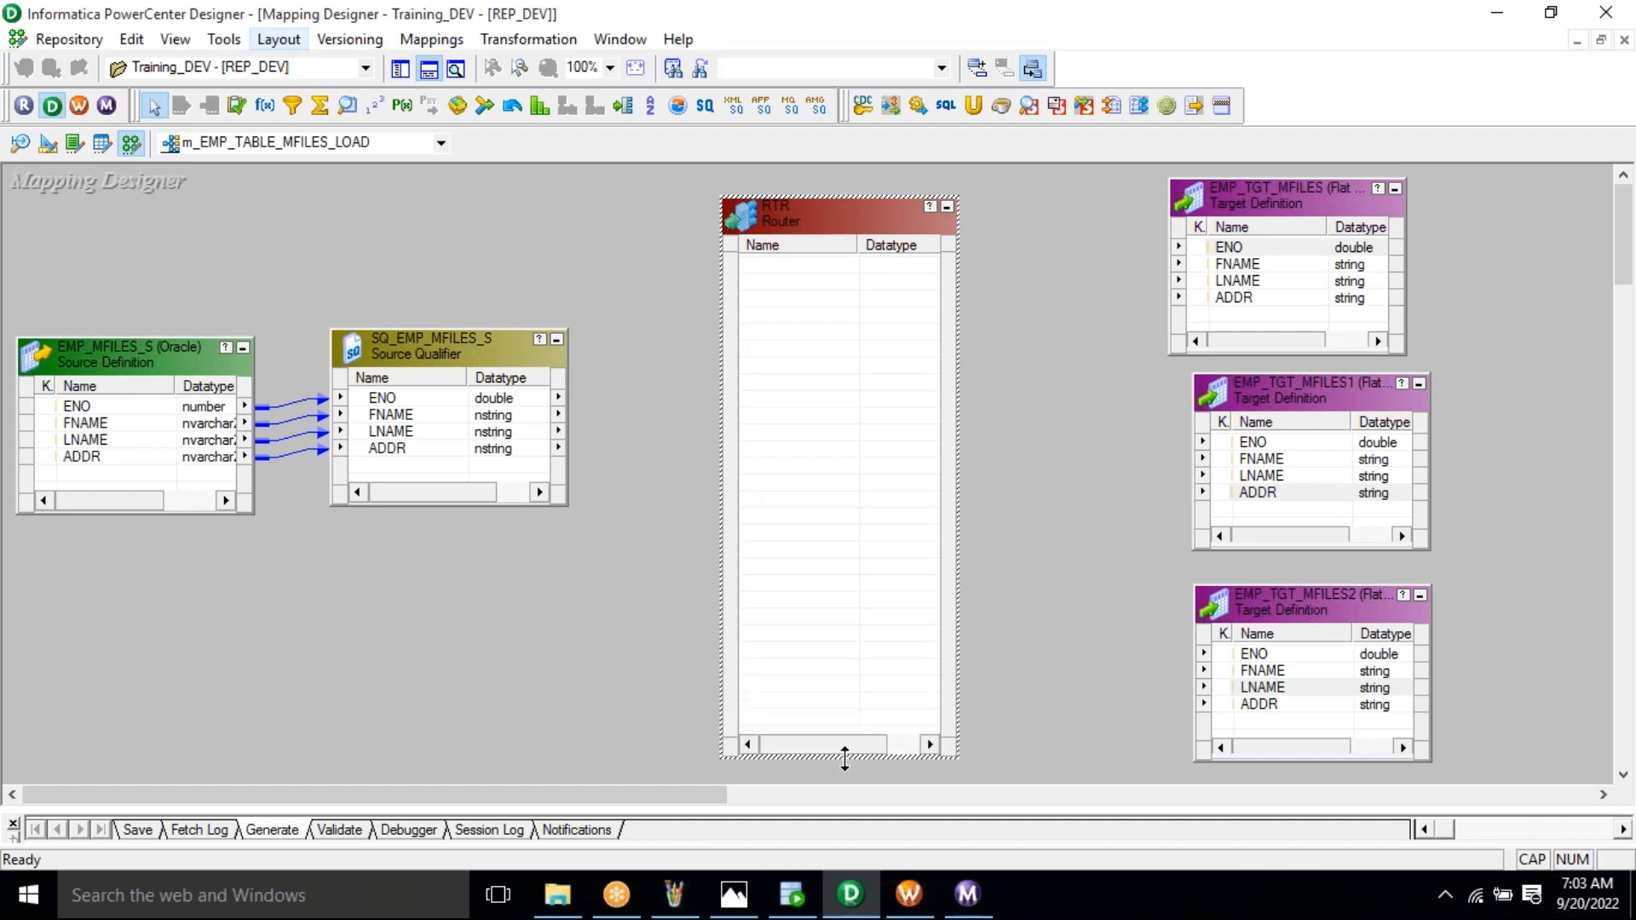
Link all four ports of SQ_EMP_MFILES_S into the RTR router as its input ports
right_click(422, 406)
left_click(480, 421)
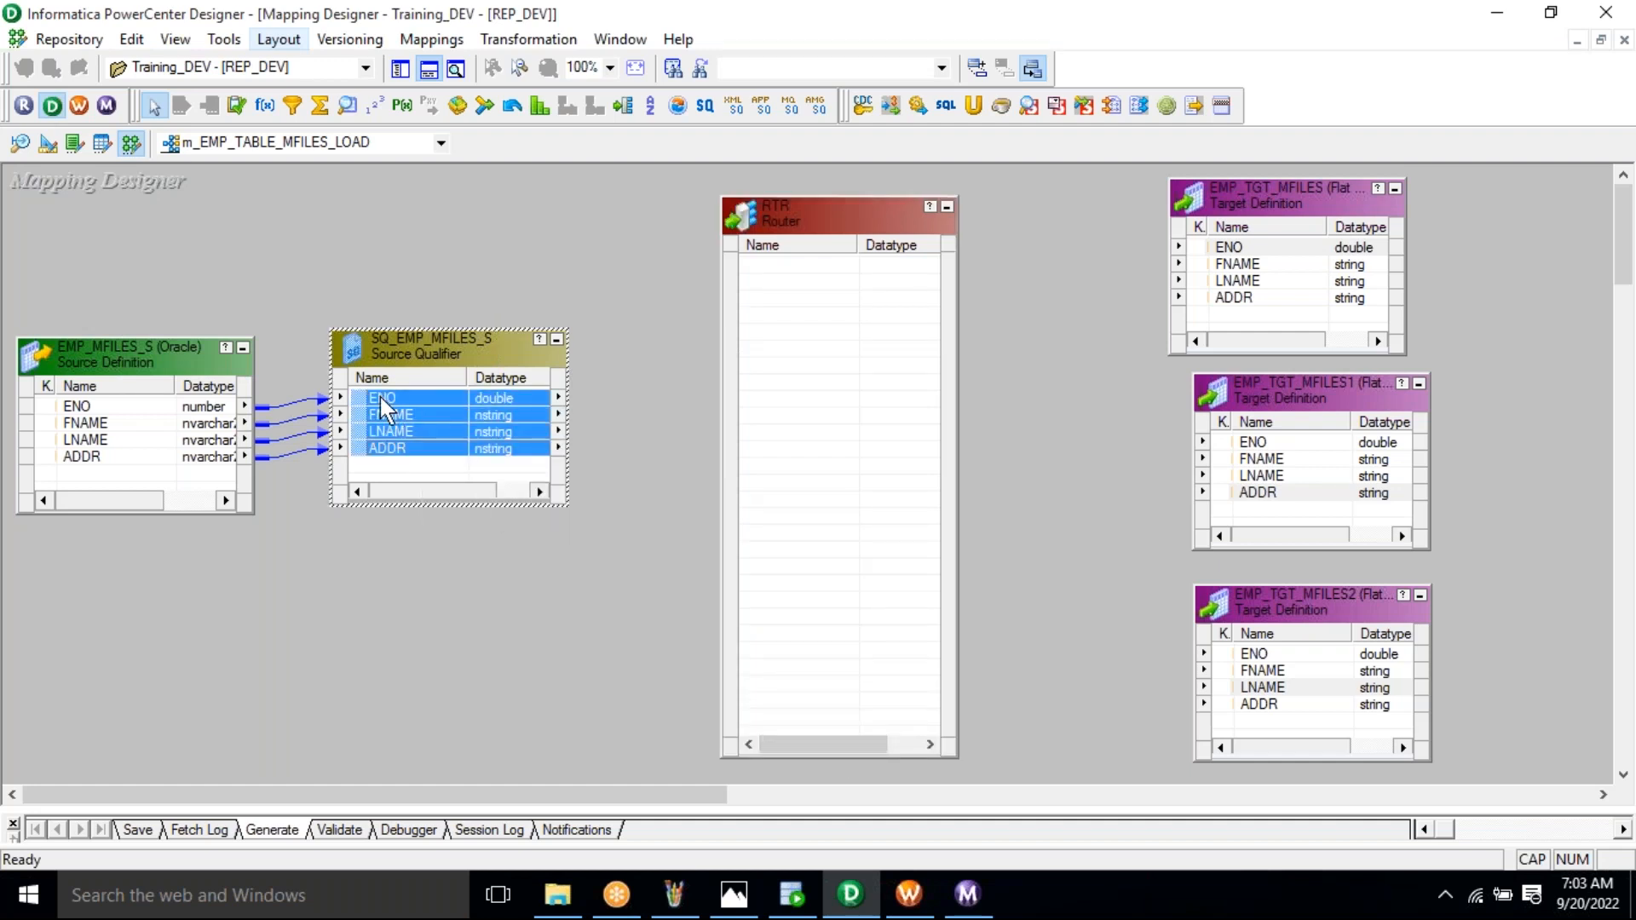
left_click_drag(375, 394, 789, 274)
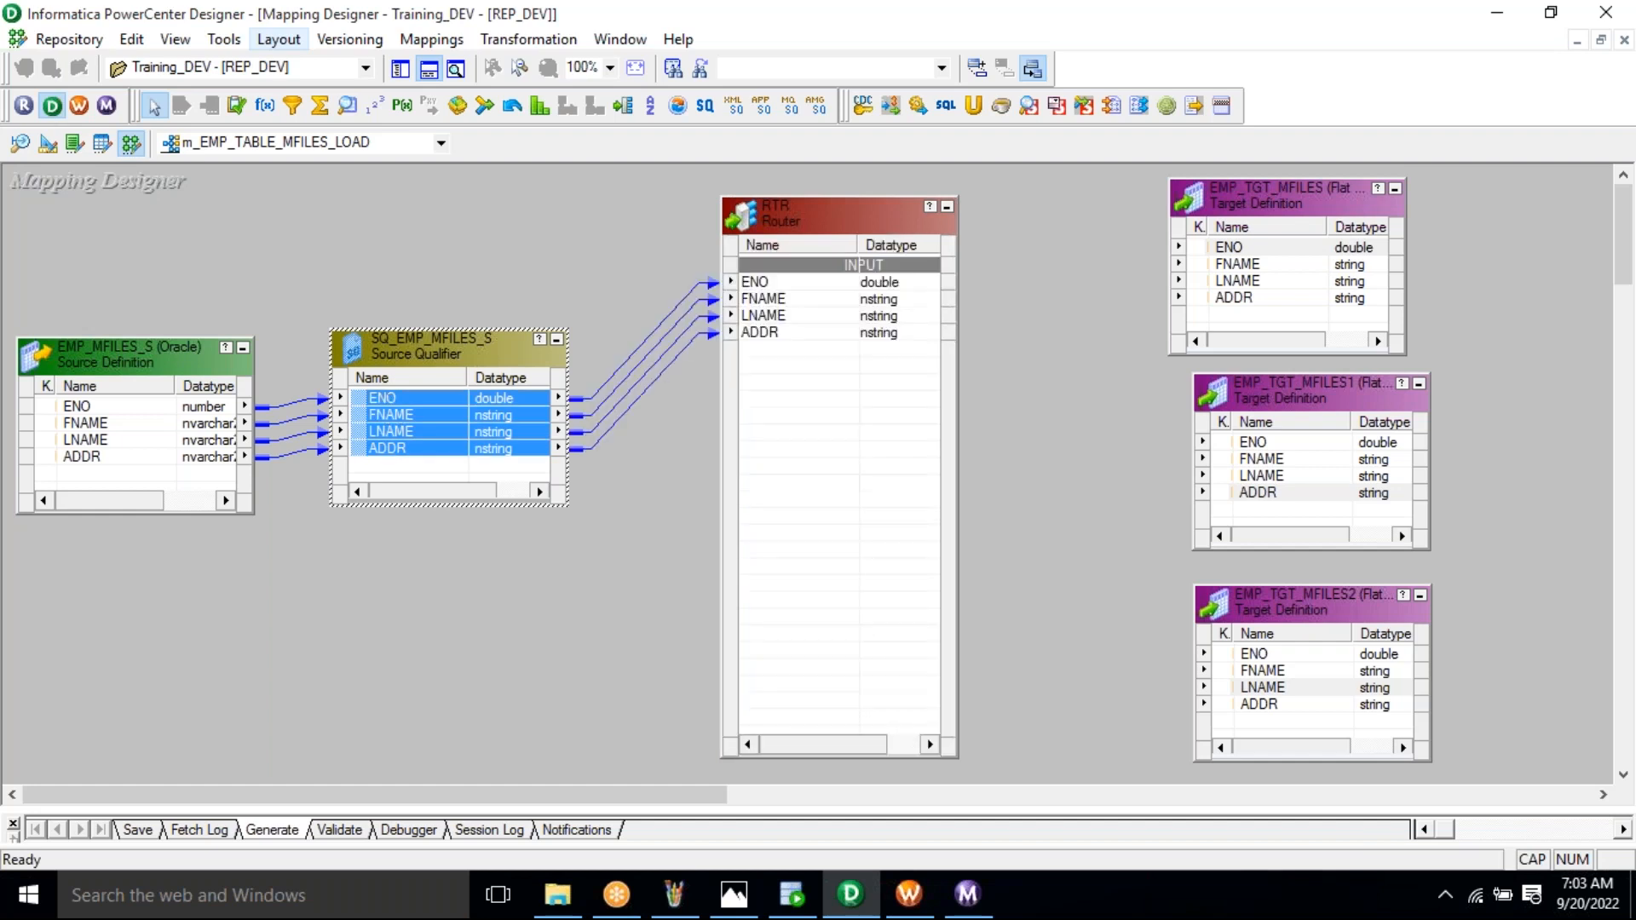
left_click(628, 286)
left_click(810, 320)
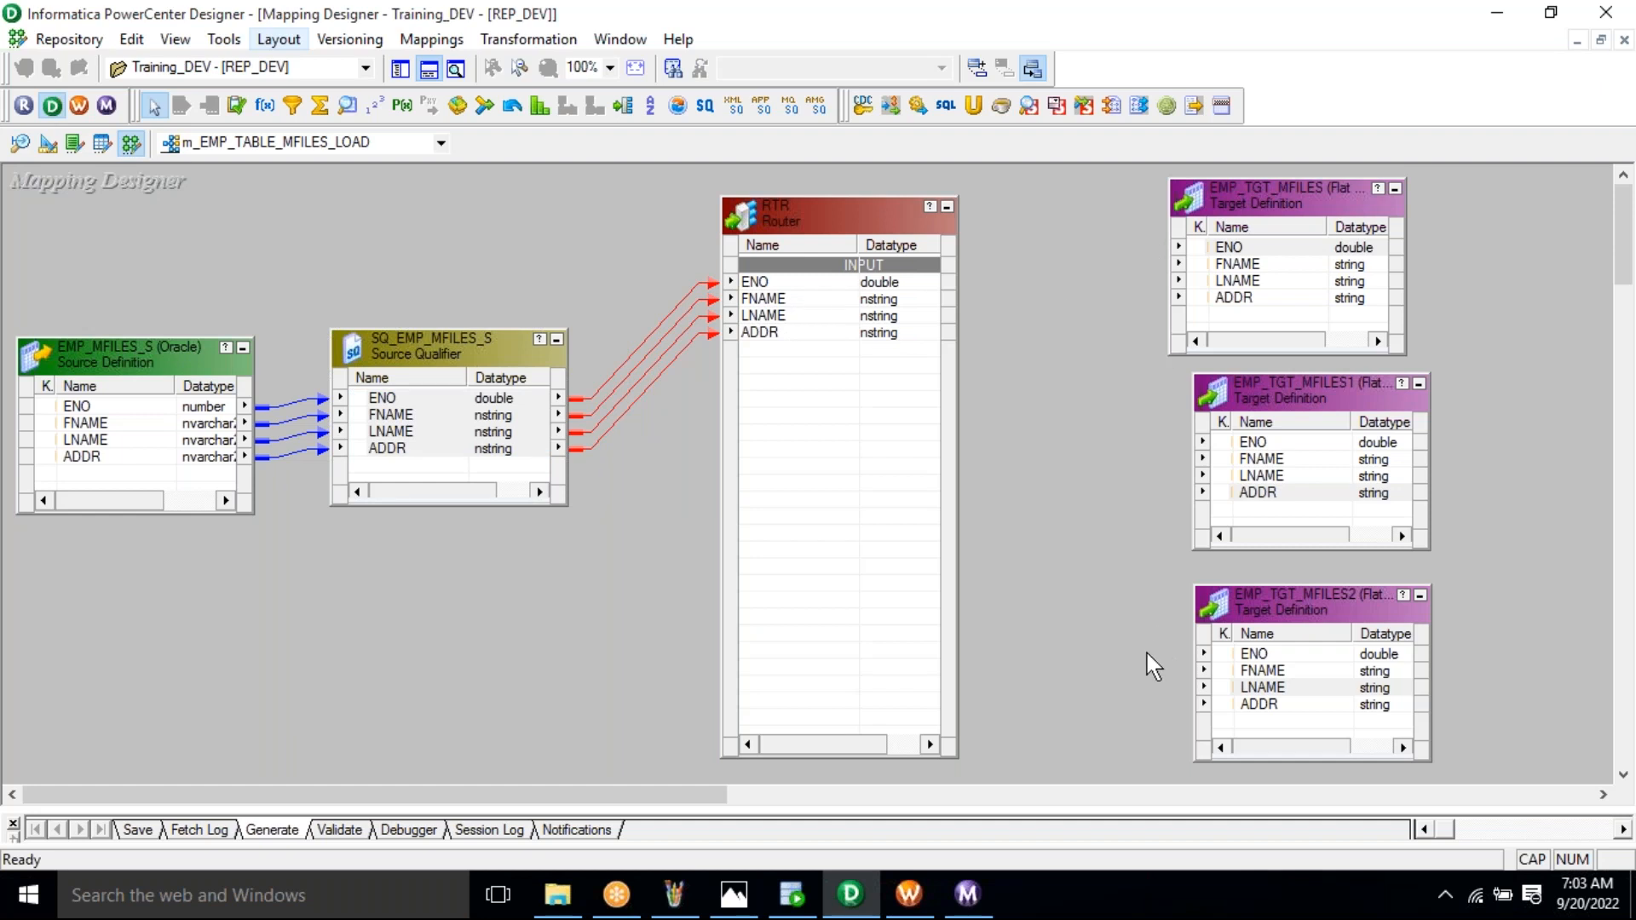
Add three groups to the RTR router and name them HYD, BLR and CNI
double_click(832, 229)
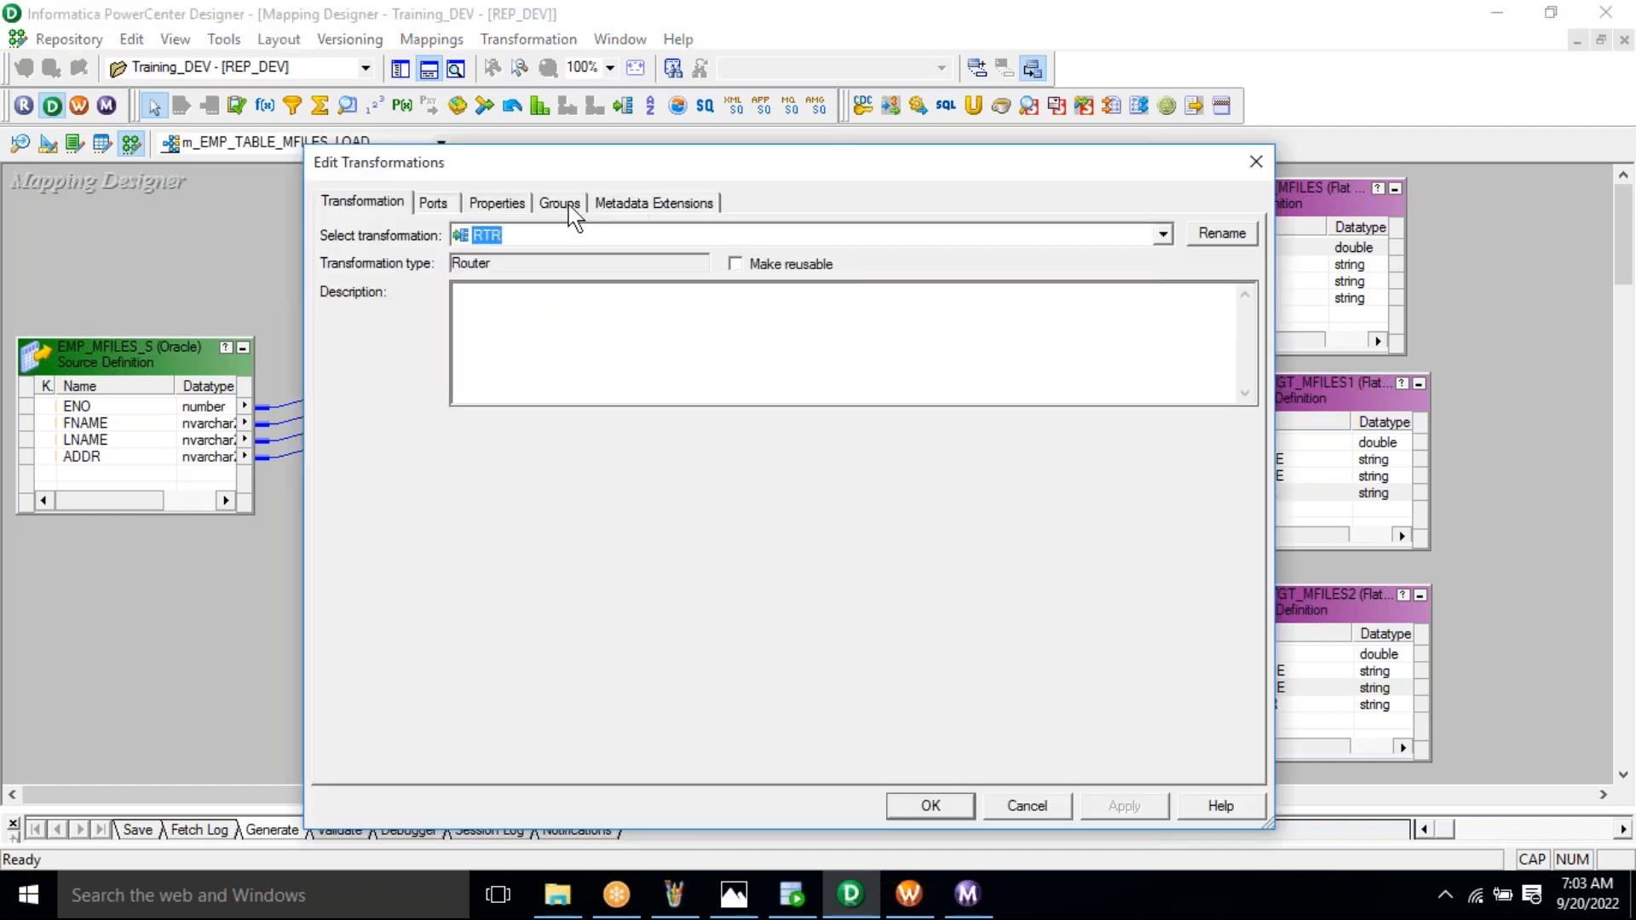
left_click(569, 208)
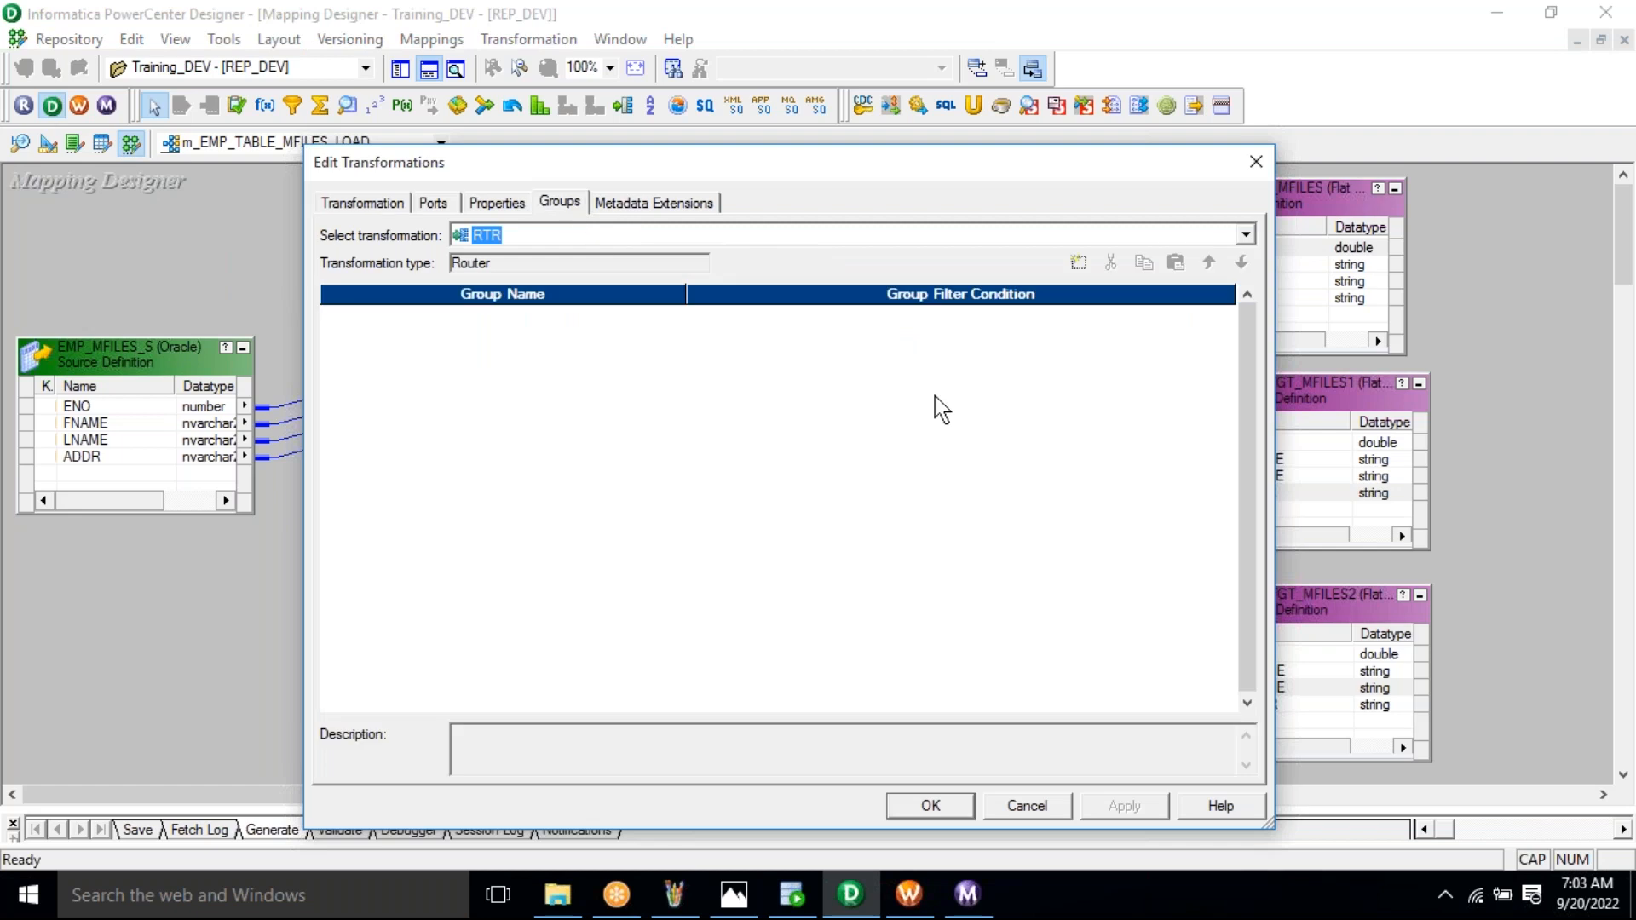
left_click(1080, 264)
left_click(1079, 263)
left_click(1080, 263)
left_click(611, 316)
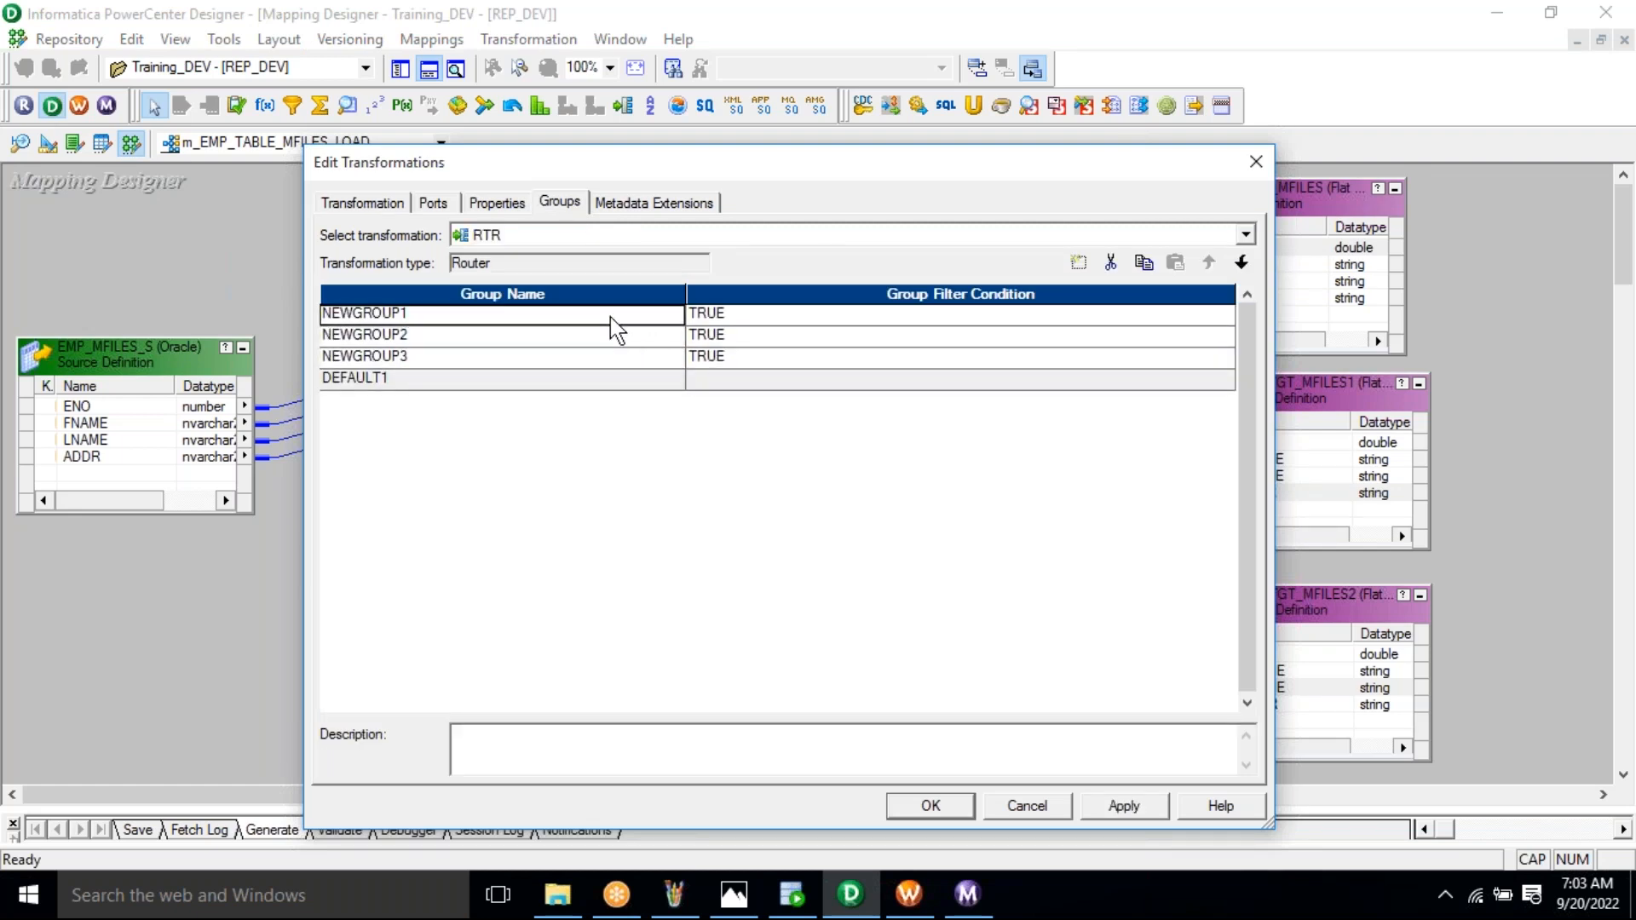
type("HYD")
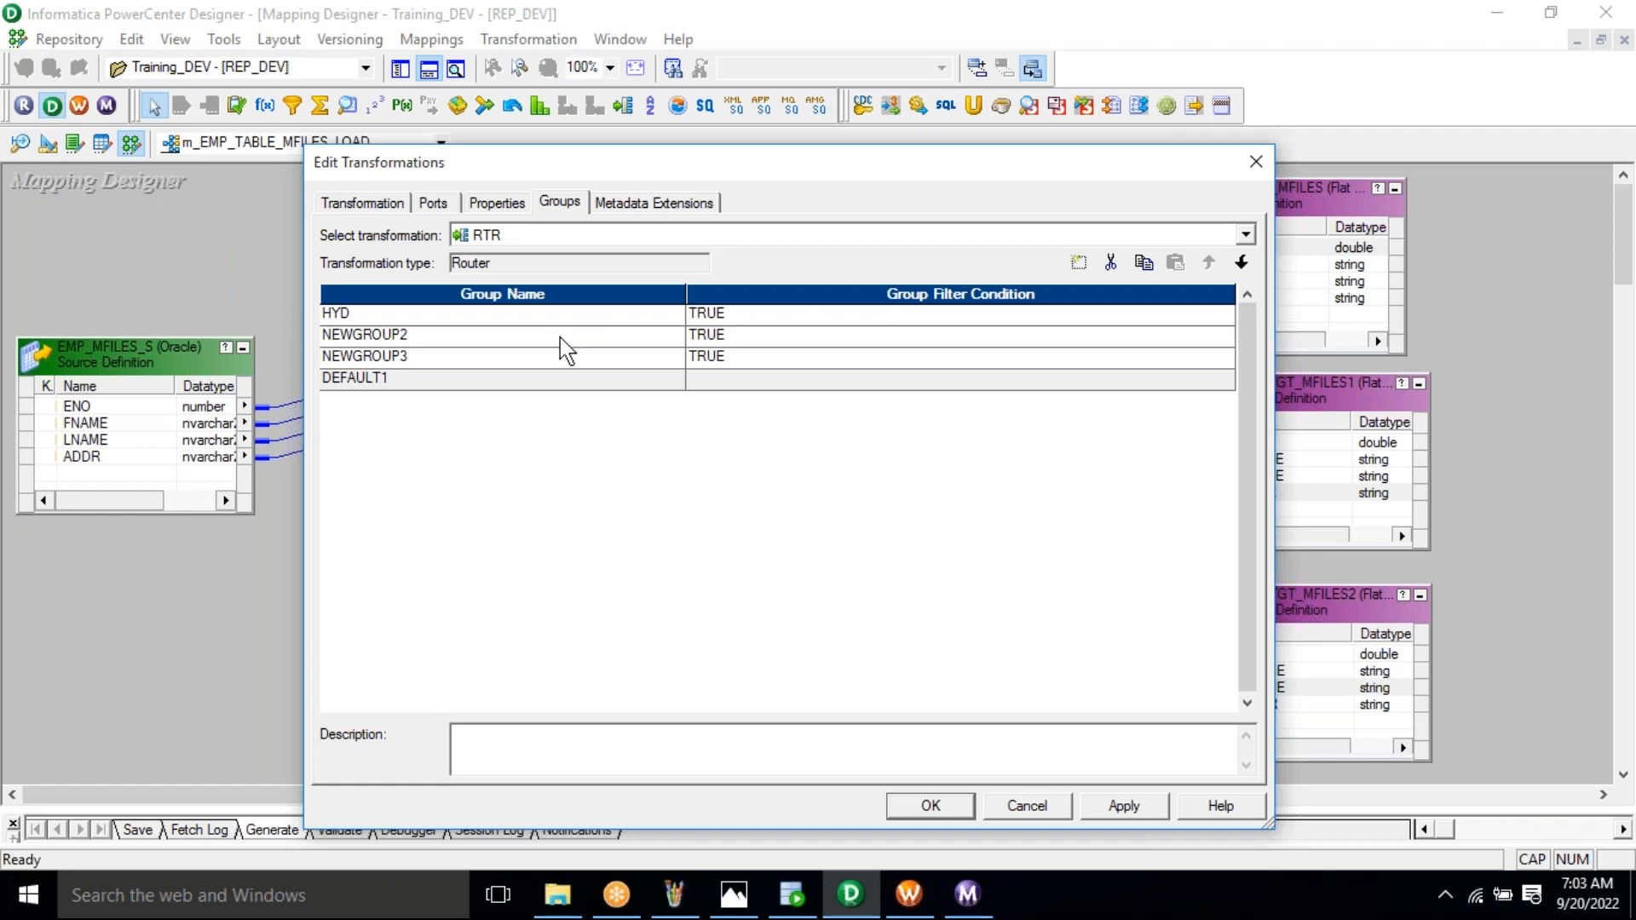
left_click(560, 337)
type("BLR")
key("Down")
type("CNI")
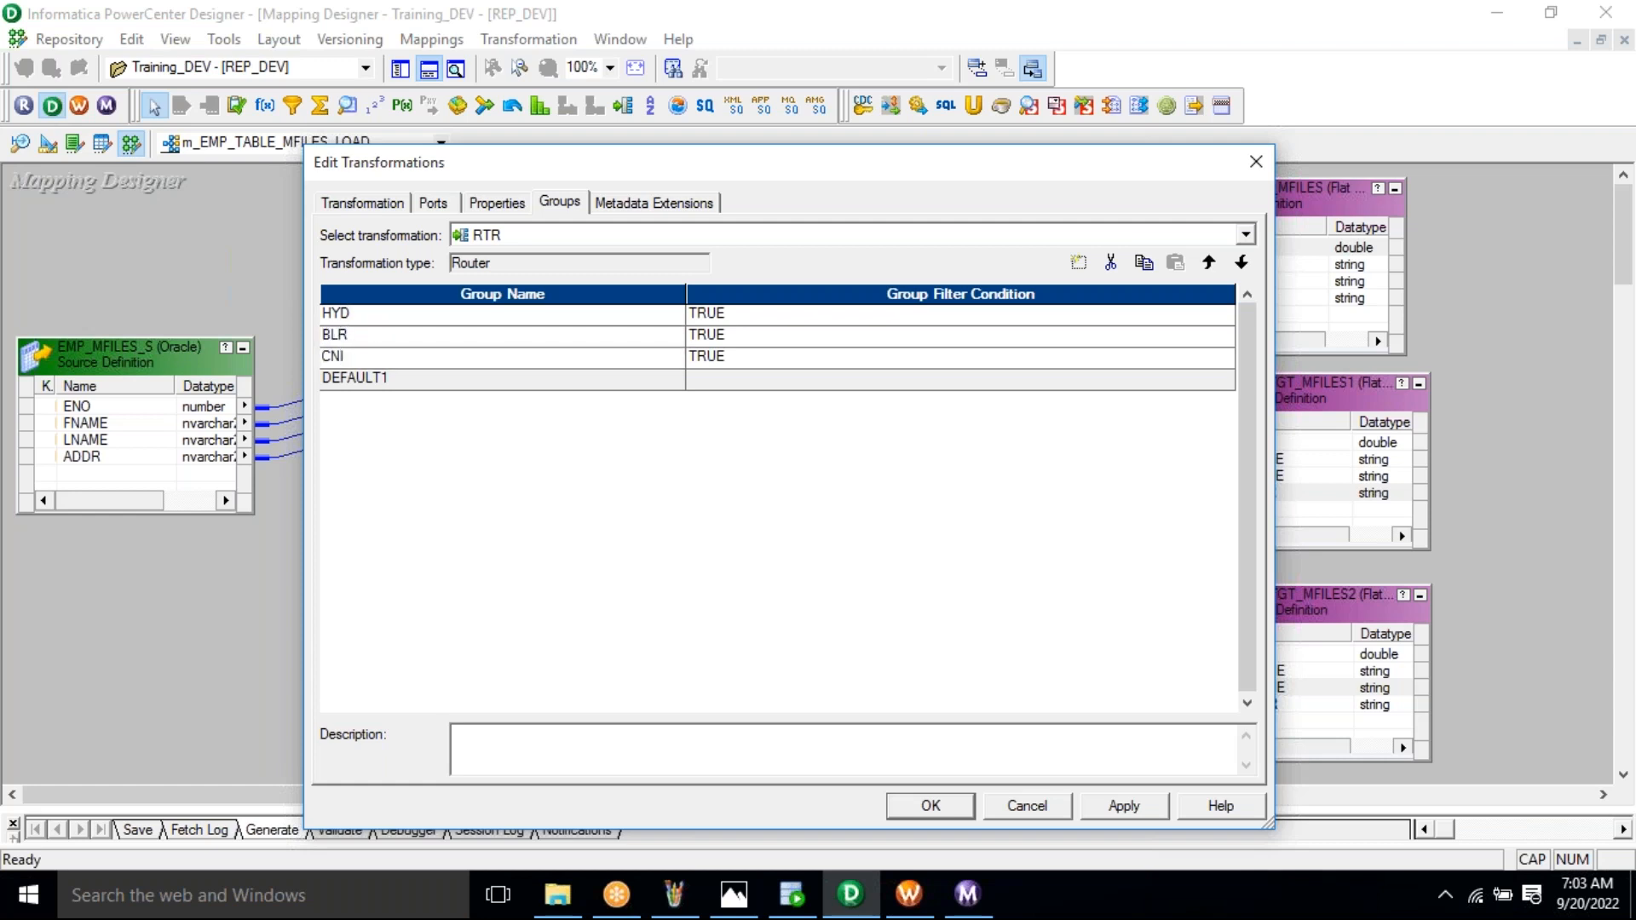
Set the HYD group's filter condition to ADDR='HYD' and validate the expression
left_click(829, 316)
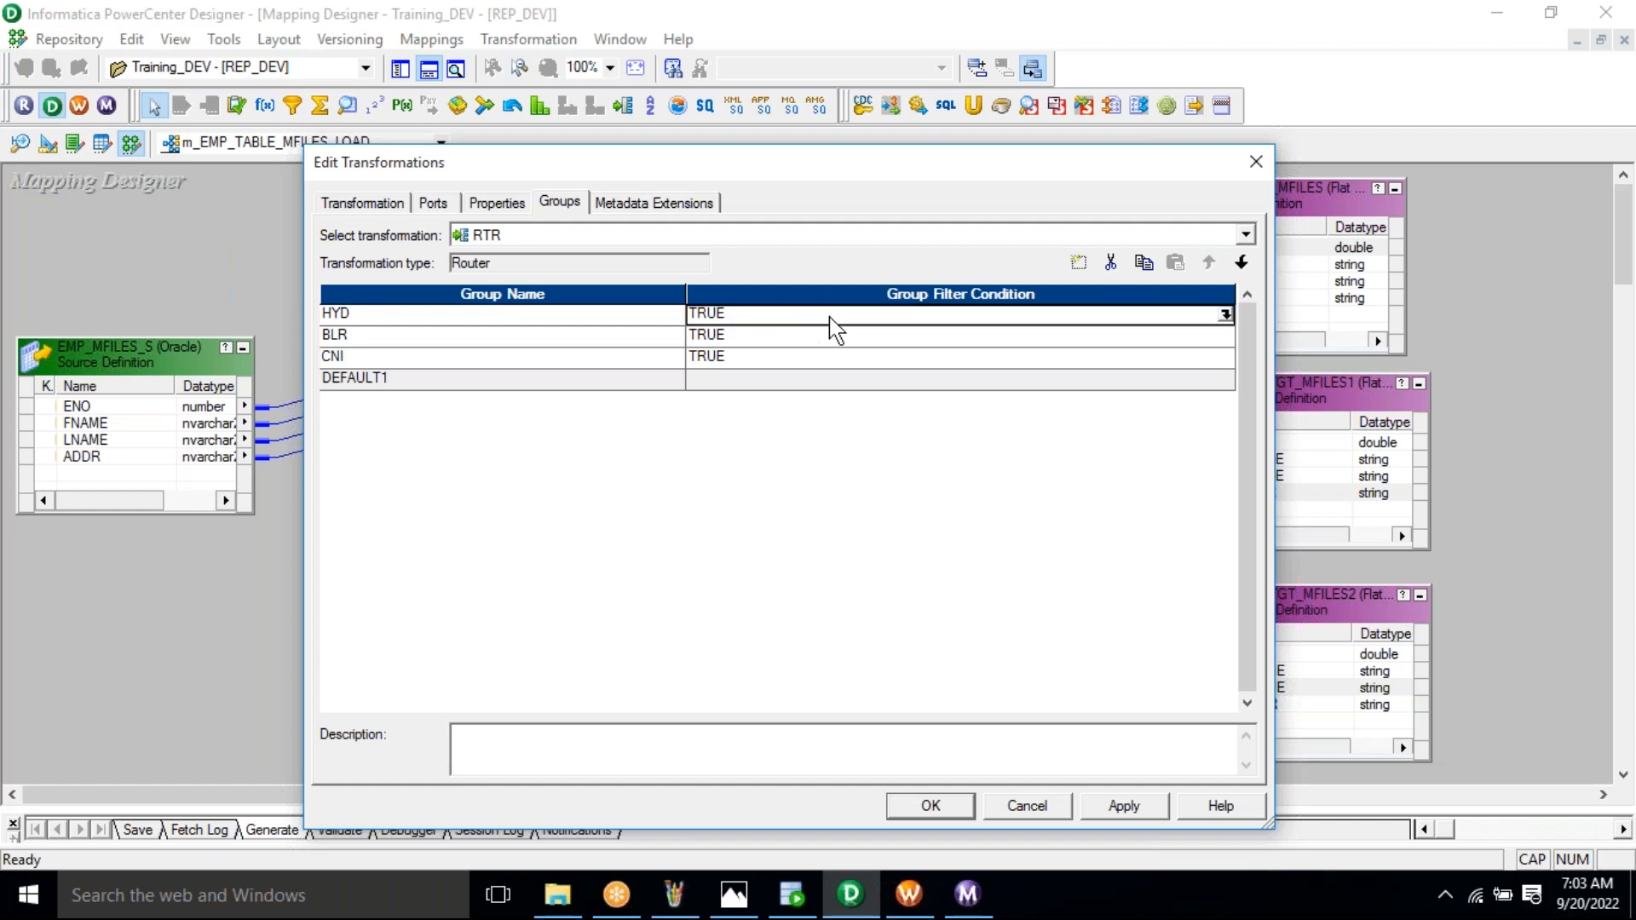
left_click(1225, 315)
key("ctrl+a")
key("Delete")
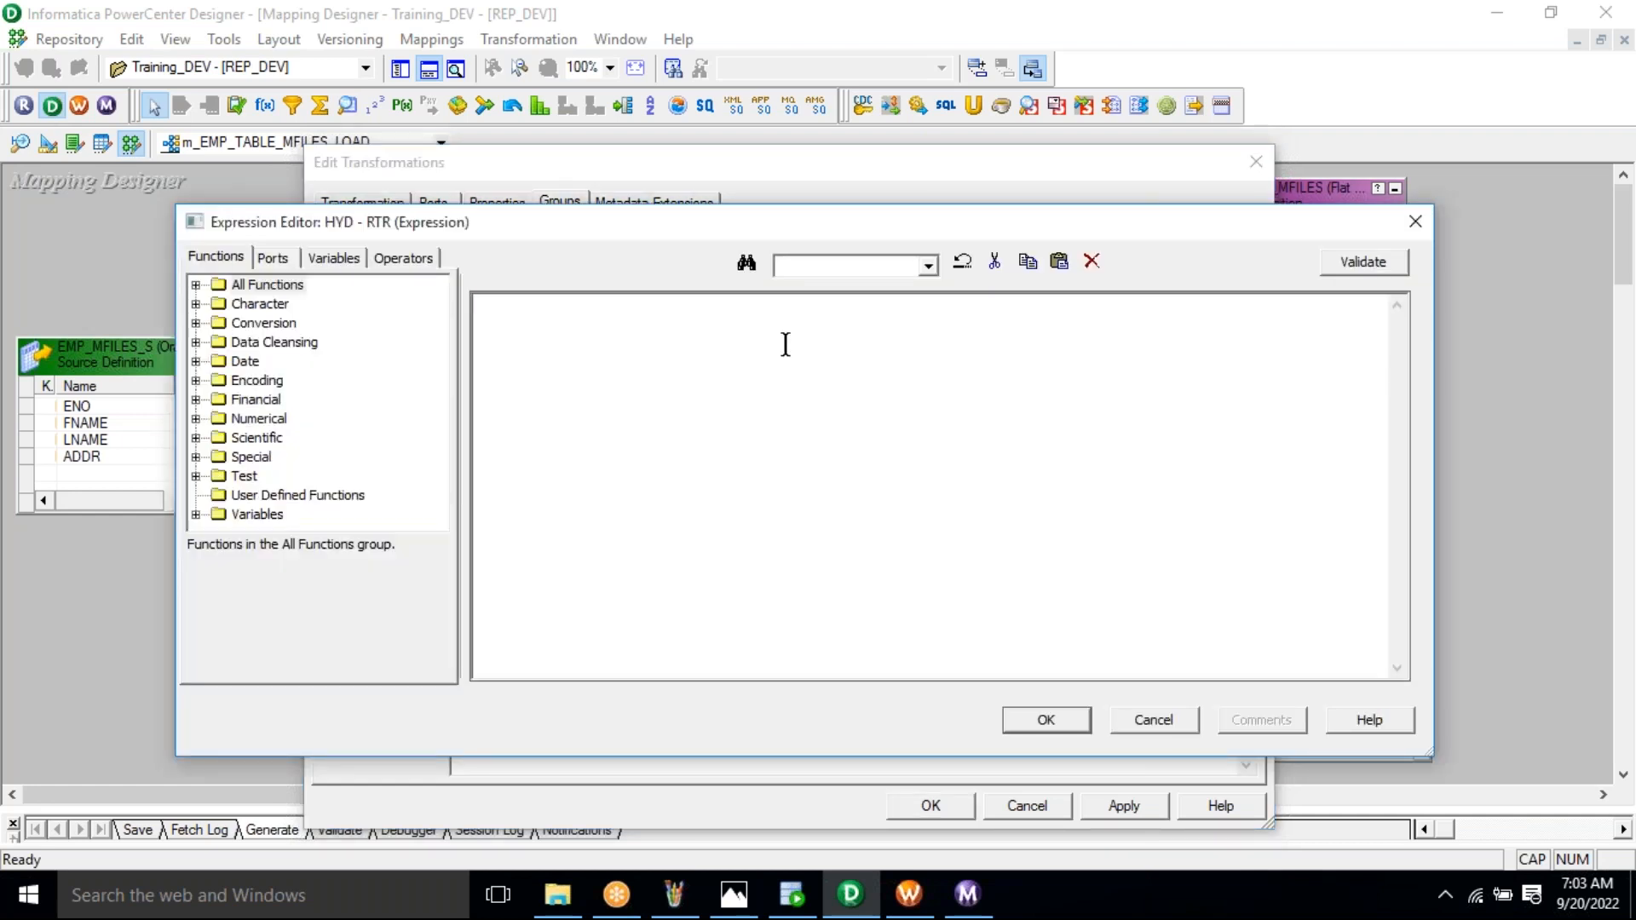
left_click(273, 257)
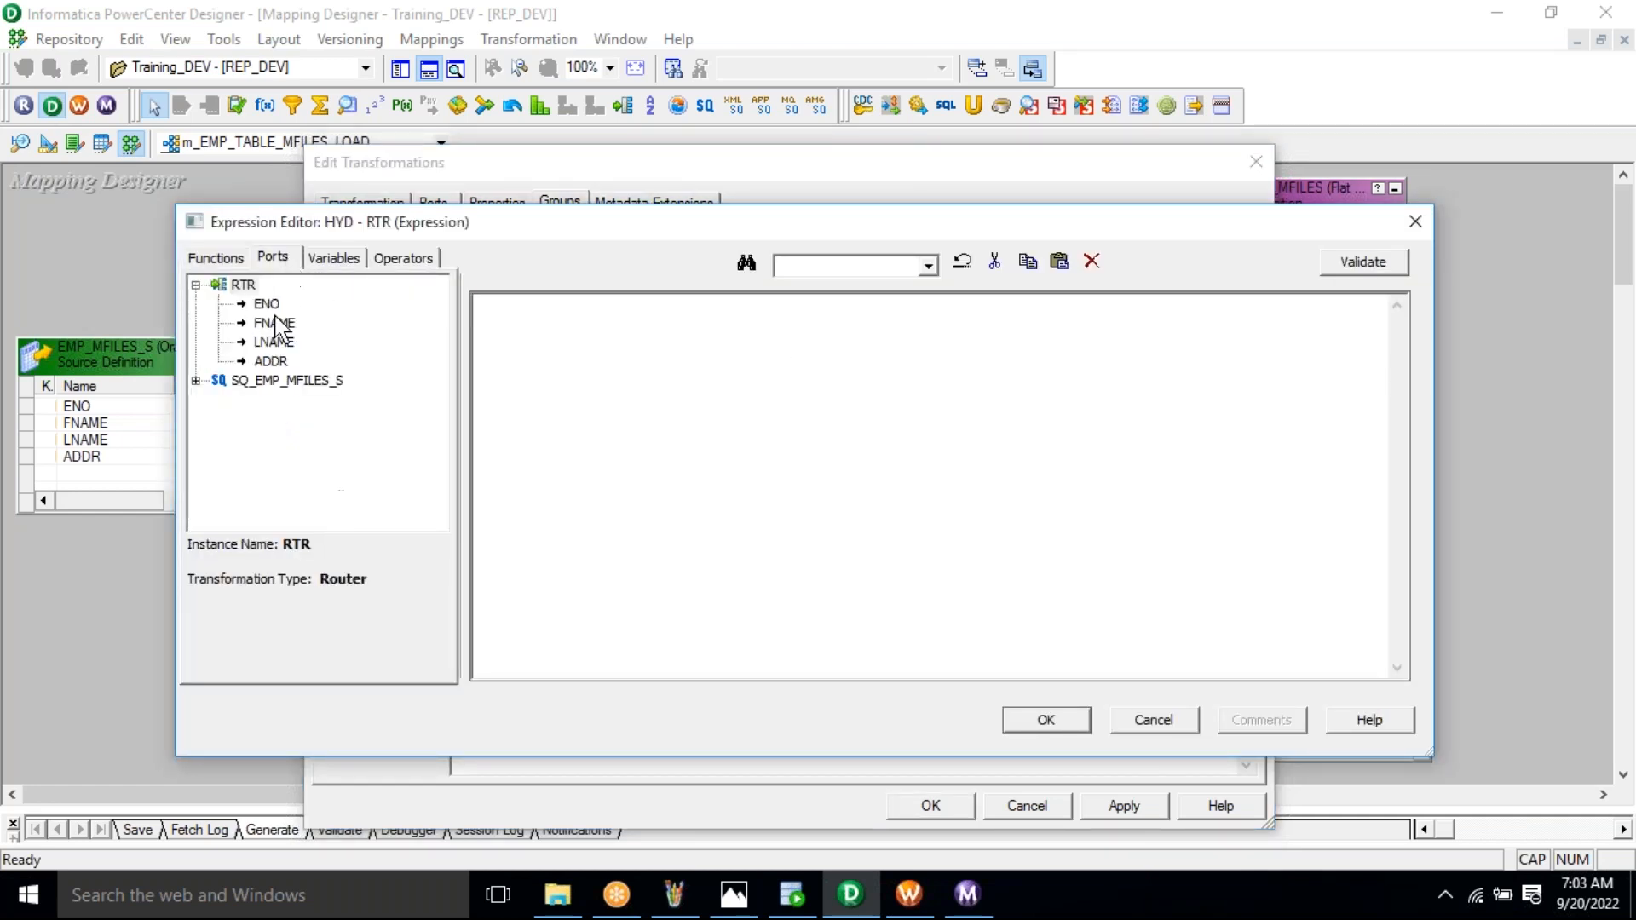
double_click(269, 361)
type("='")
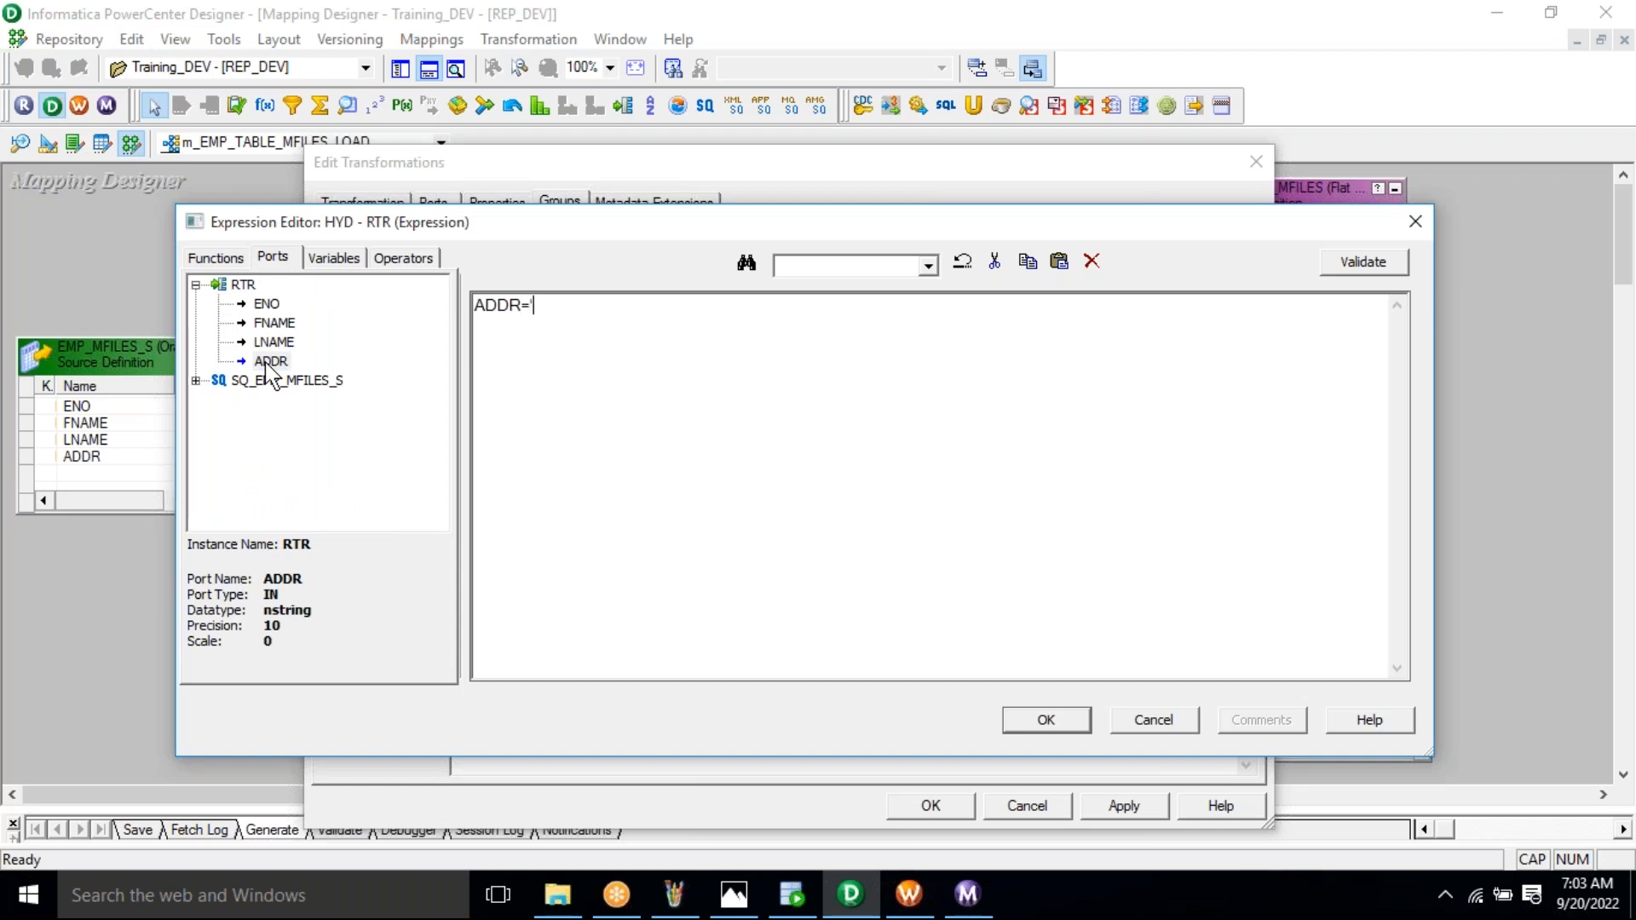
type("HYD'")
left_click(1344, 273)
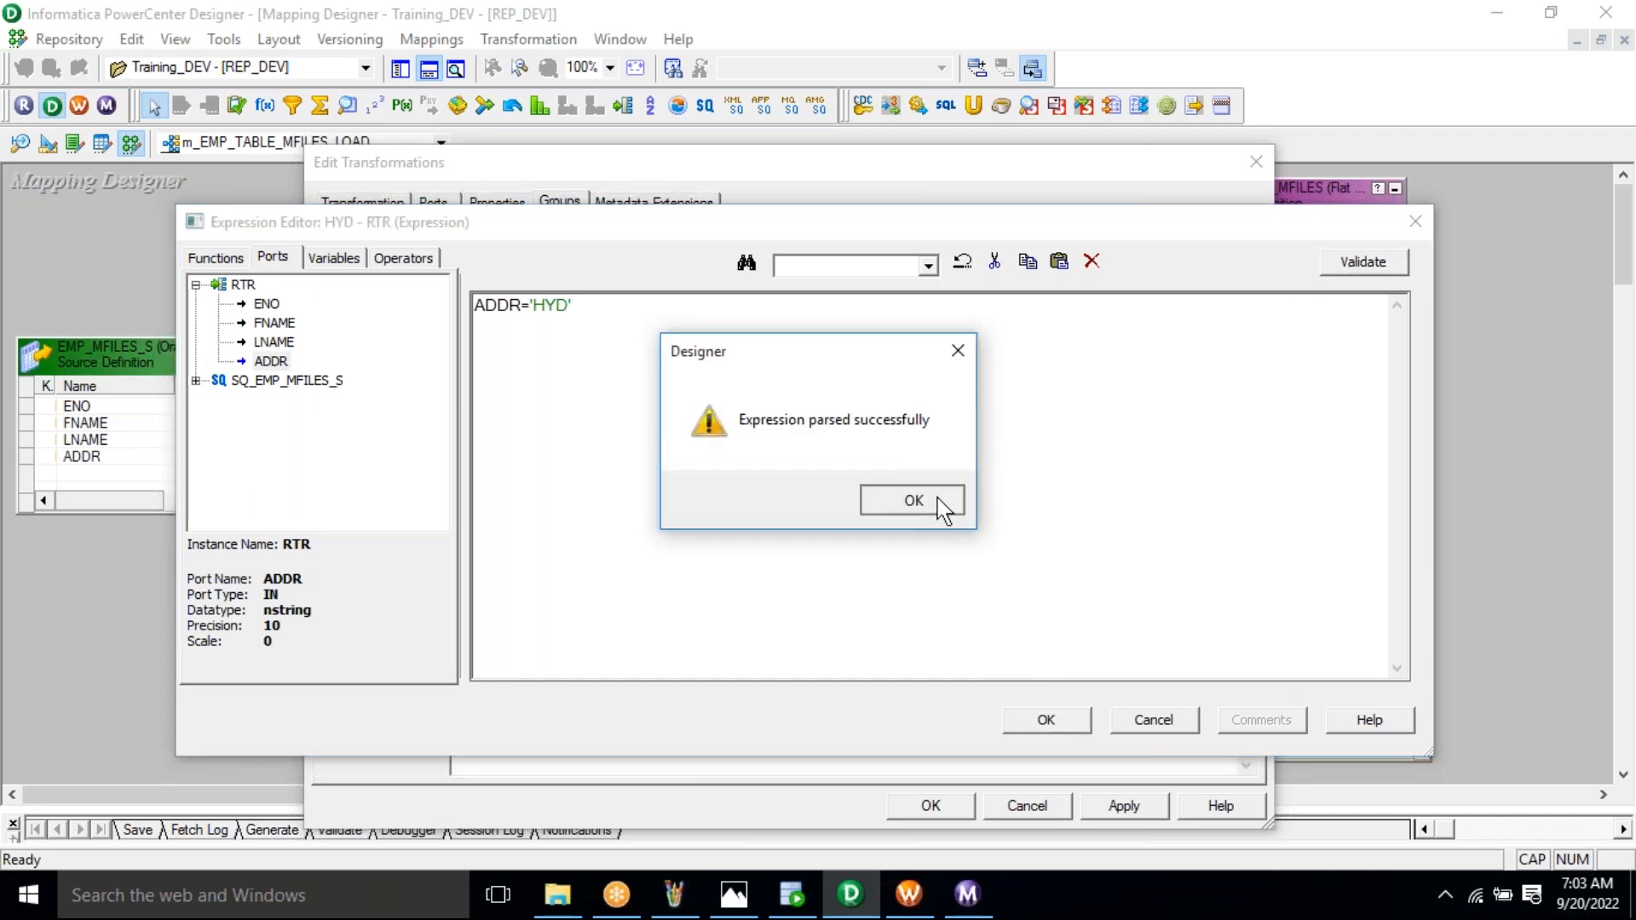
left_click(936, 500)
left_click(1045, 720)
Set the BLR group's filter condition to ADDR='BLR'
left_click(1210, 335)
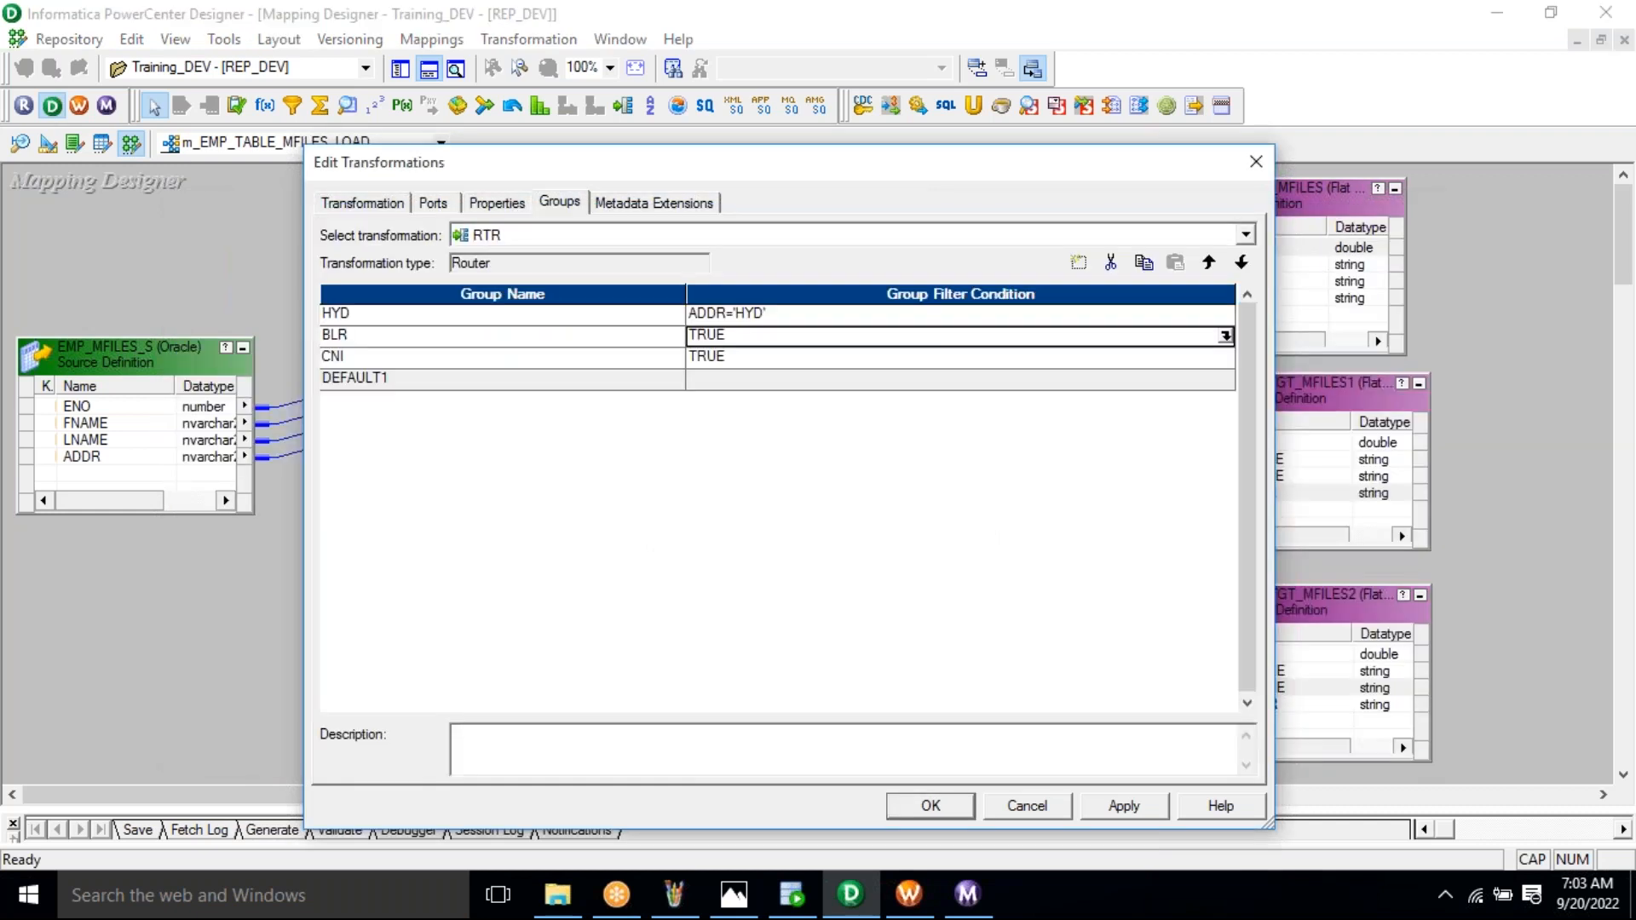
left_click(1225, 336)
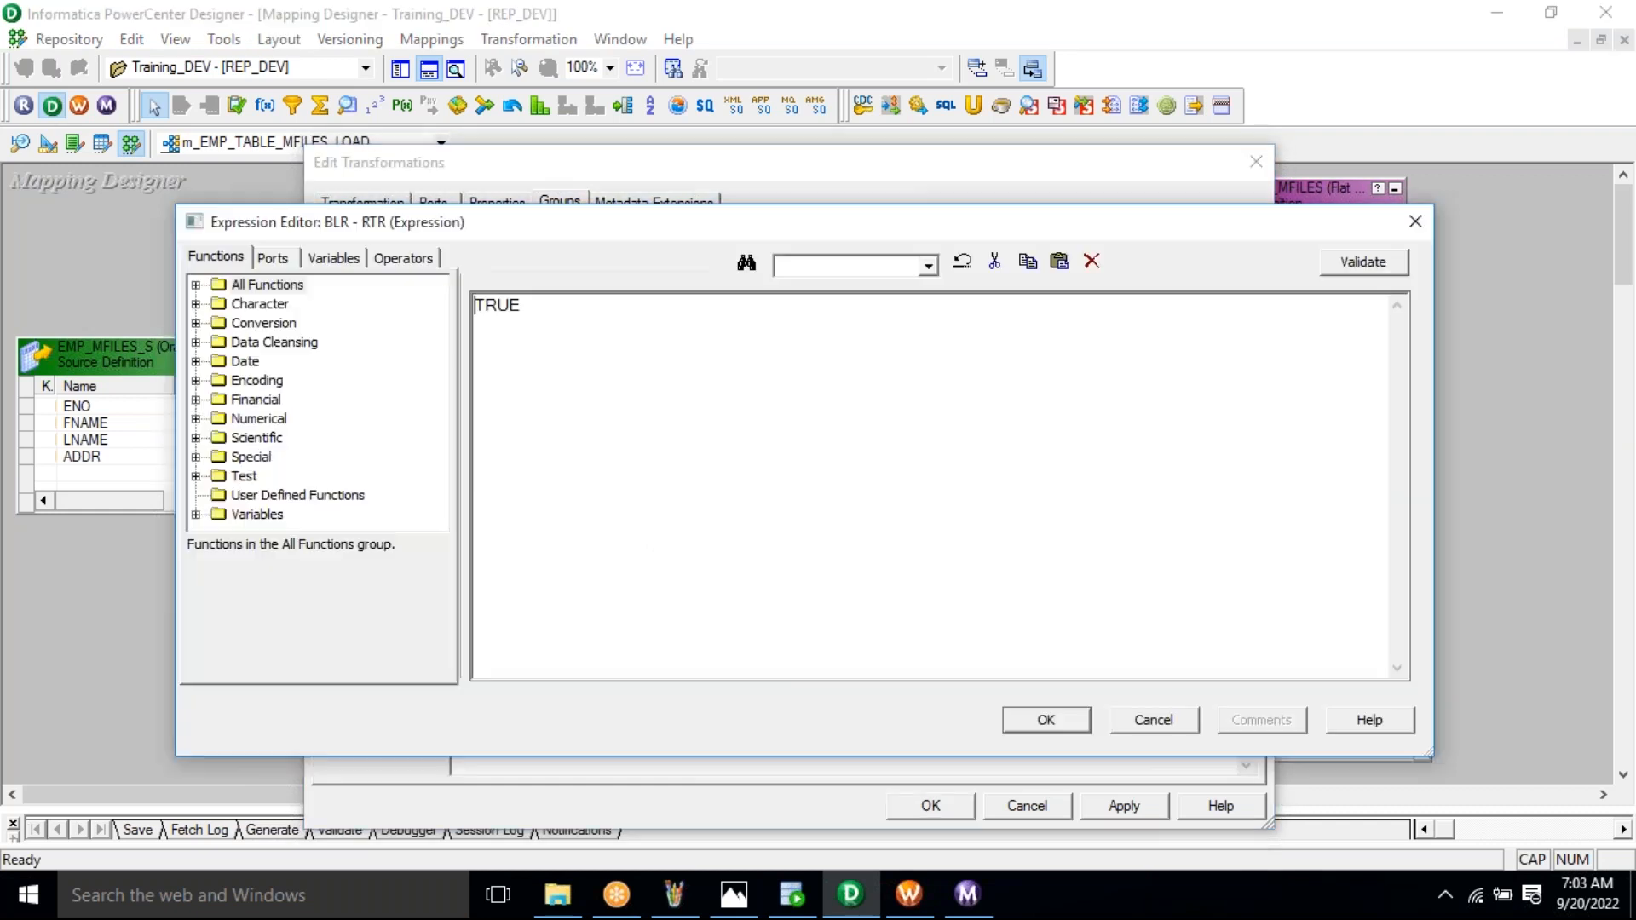
key("ctrl+a")
key("Delete")
left_click(285, 259)
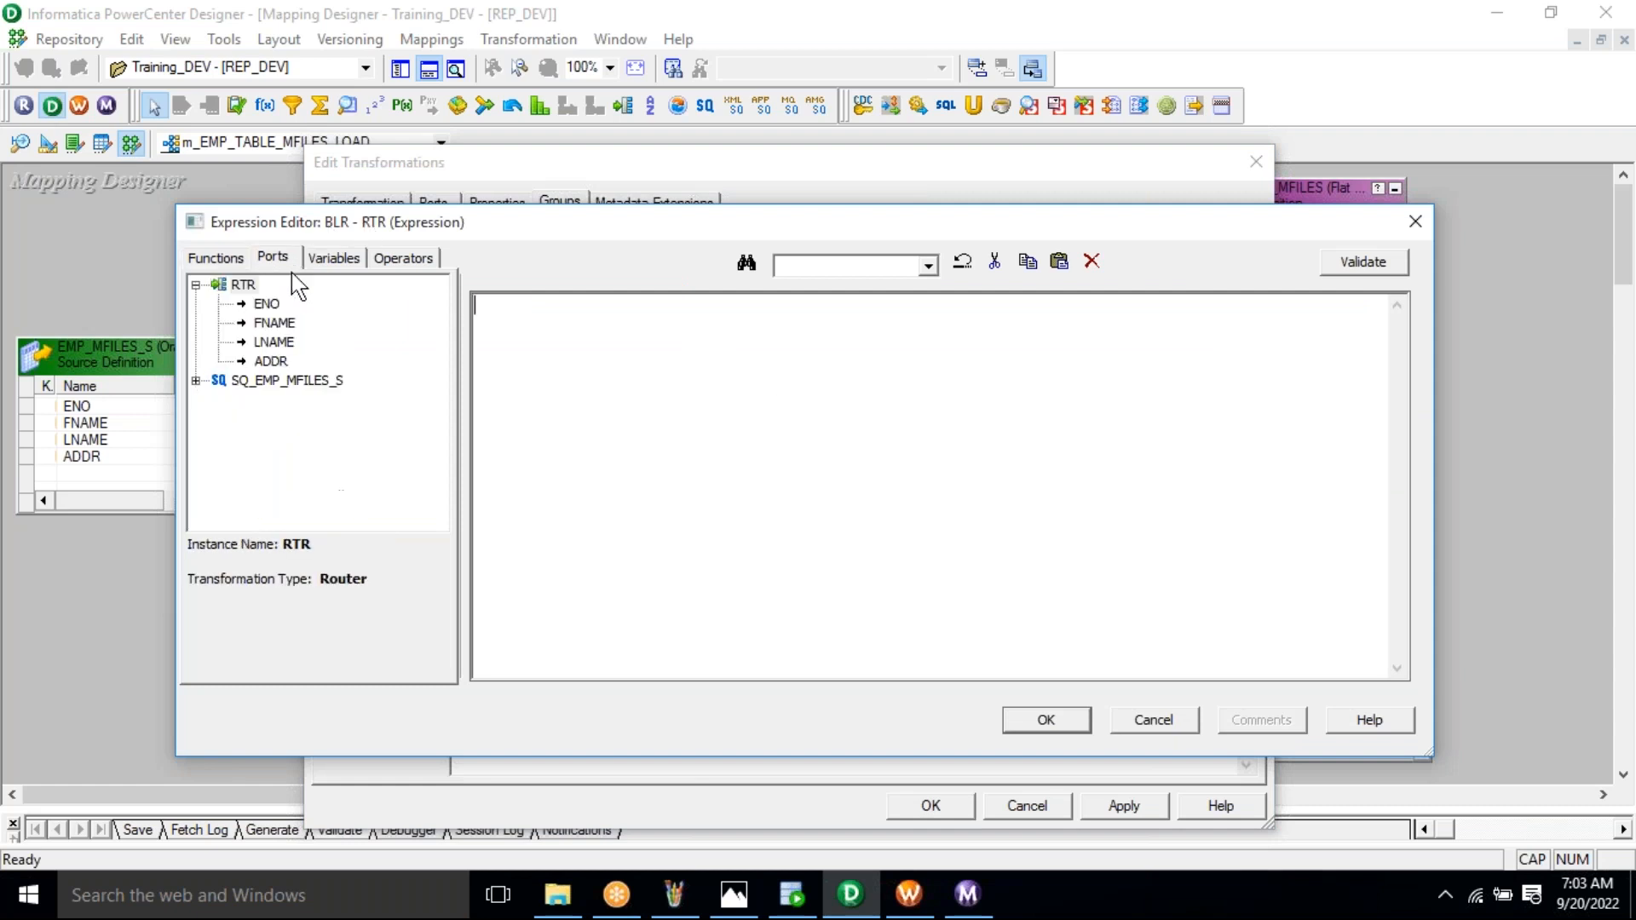
double_click(271, 361)
type("=")
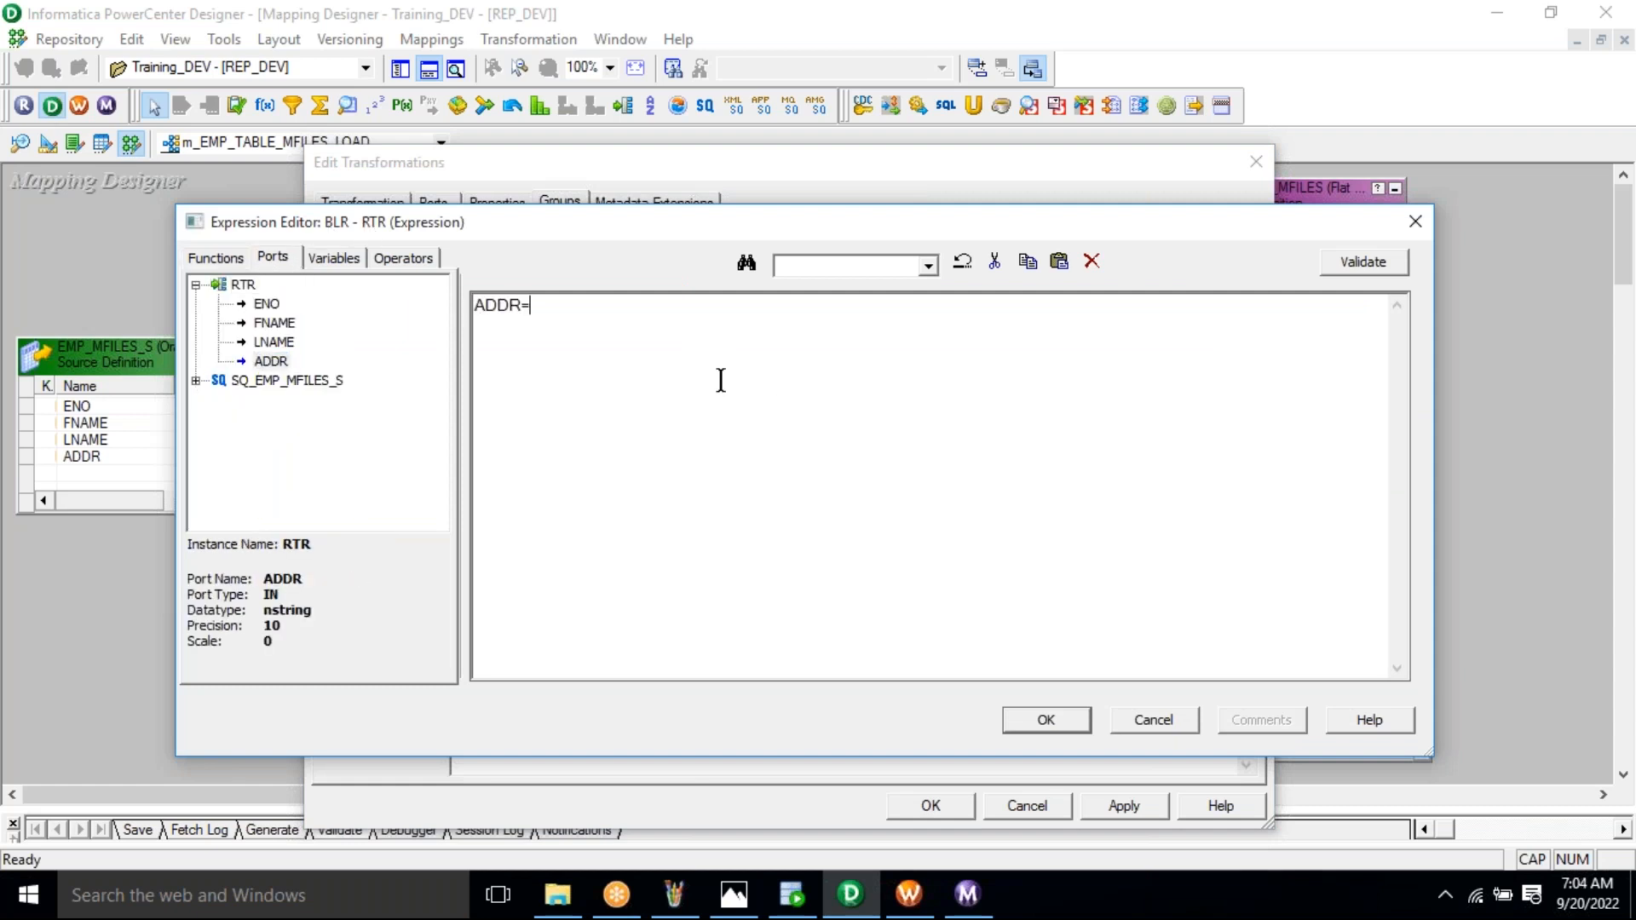
type("'BLR'")
left_click(1043, 720)
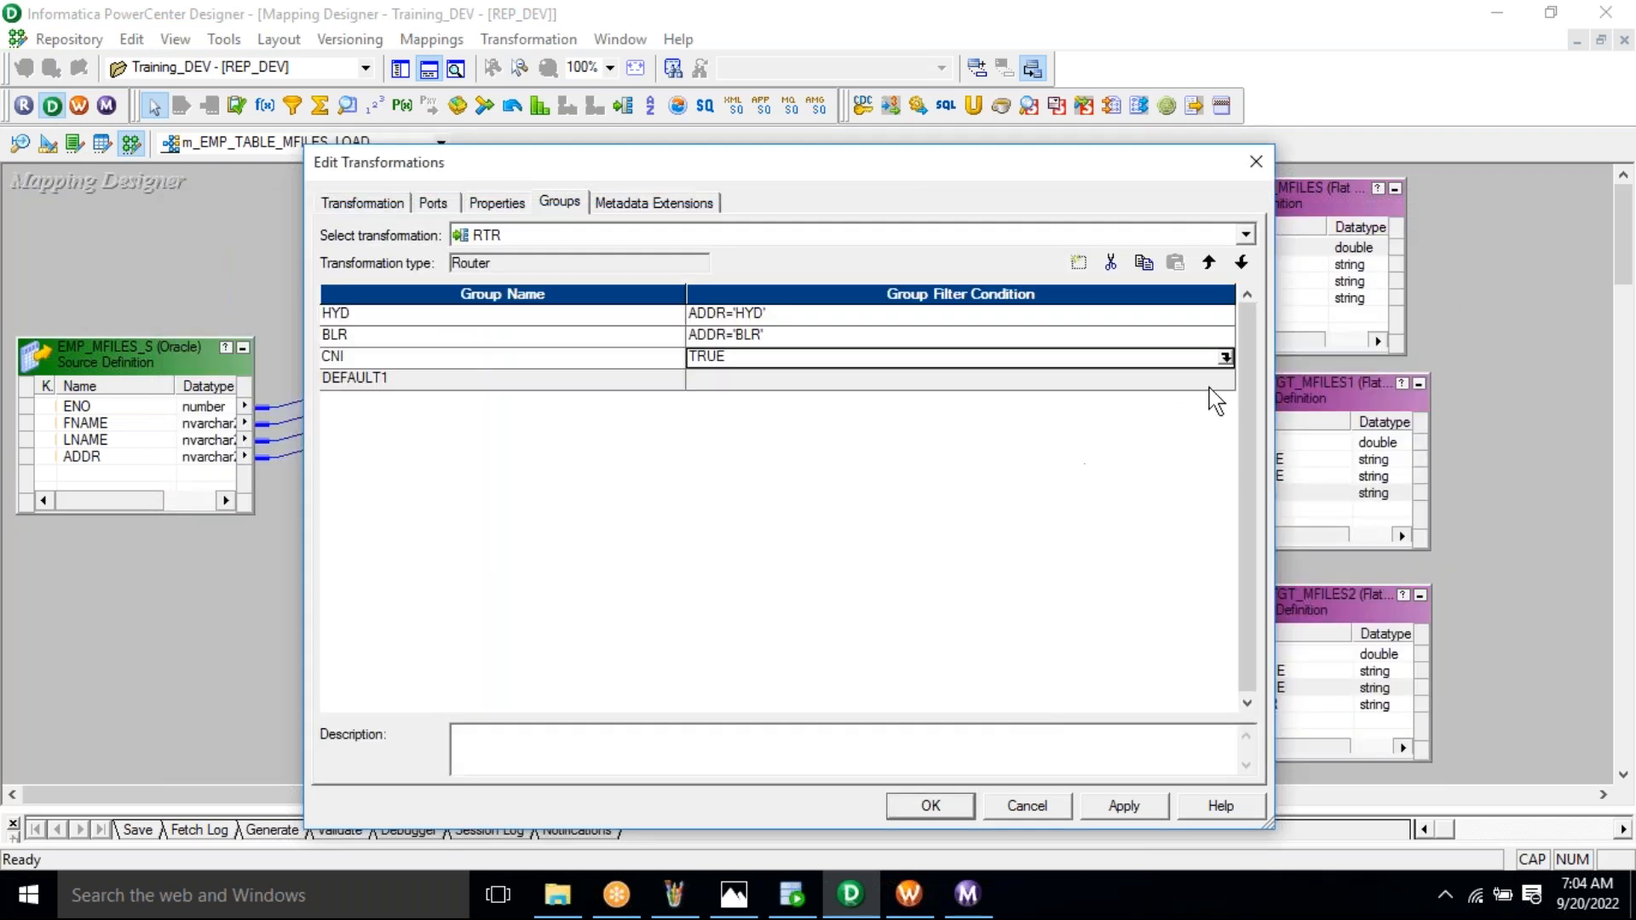
Set the CNI group's filter condition to ADDR='CNI', validate it, and apply the router's group settings
left_click(1225, 359)
key("ctrl+a")
key("Delete")
type("ADDR=")
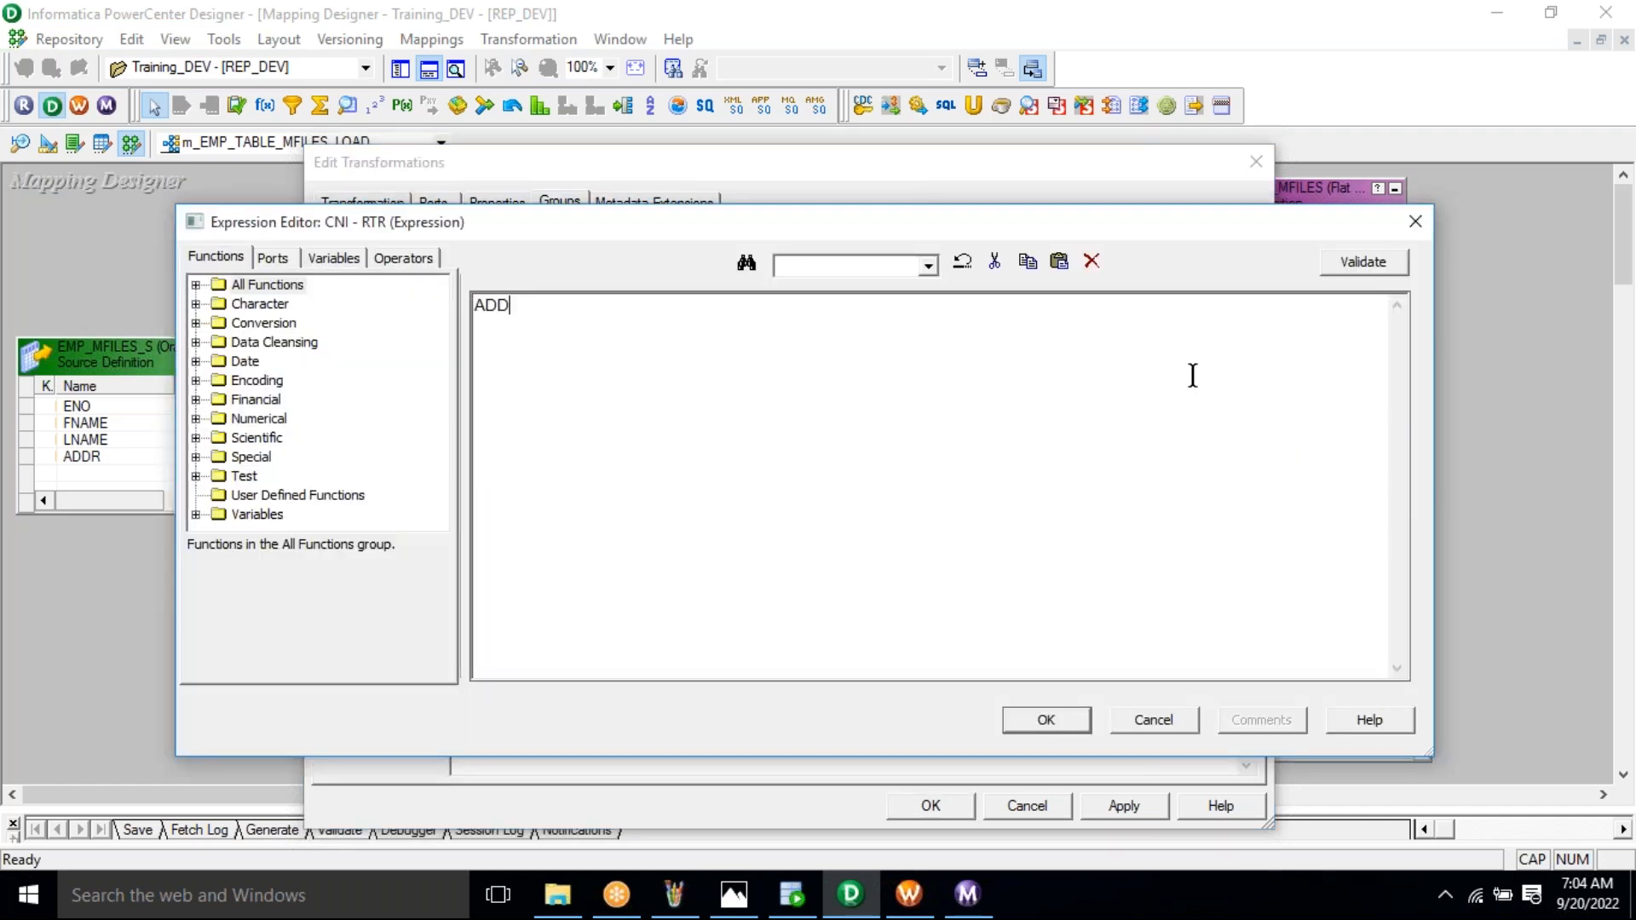
type("CNI'")
left_click(1359, 268)
left_click(885, 546)
left_click(1040, 722)
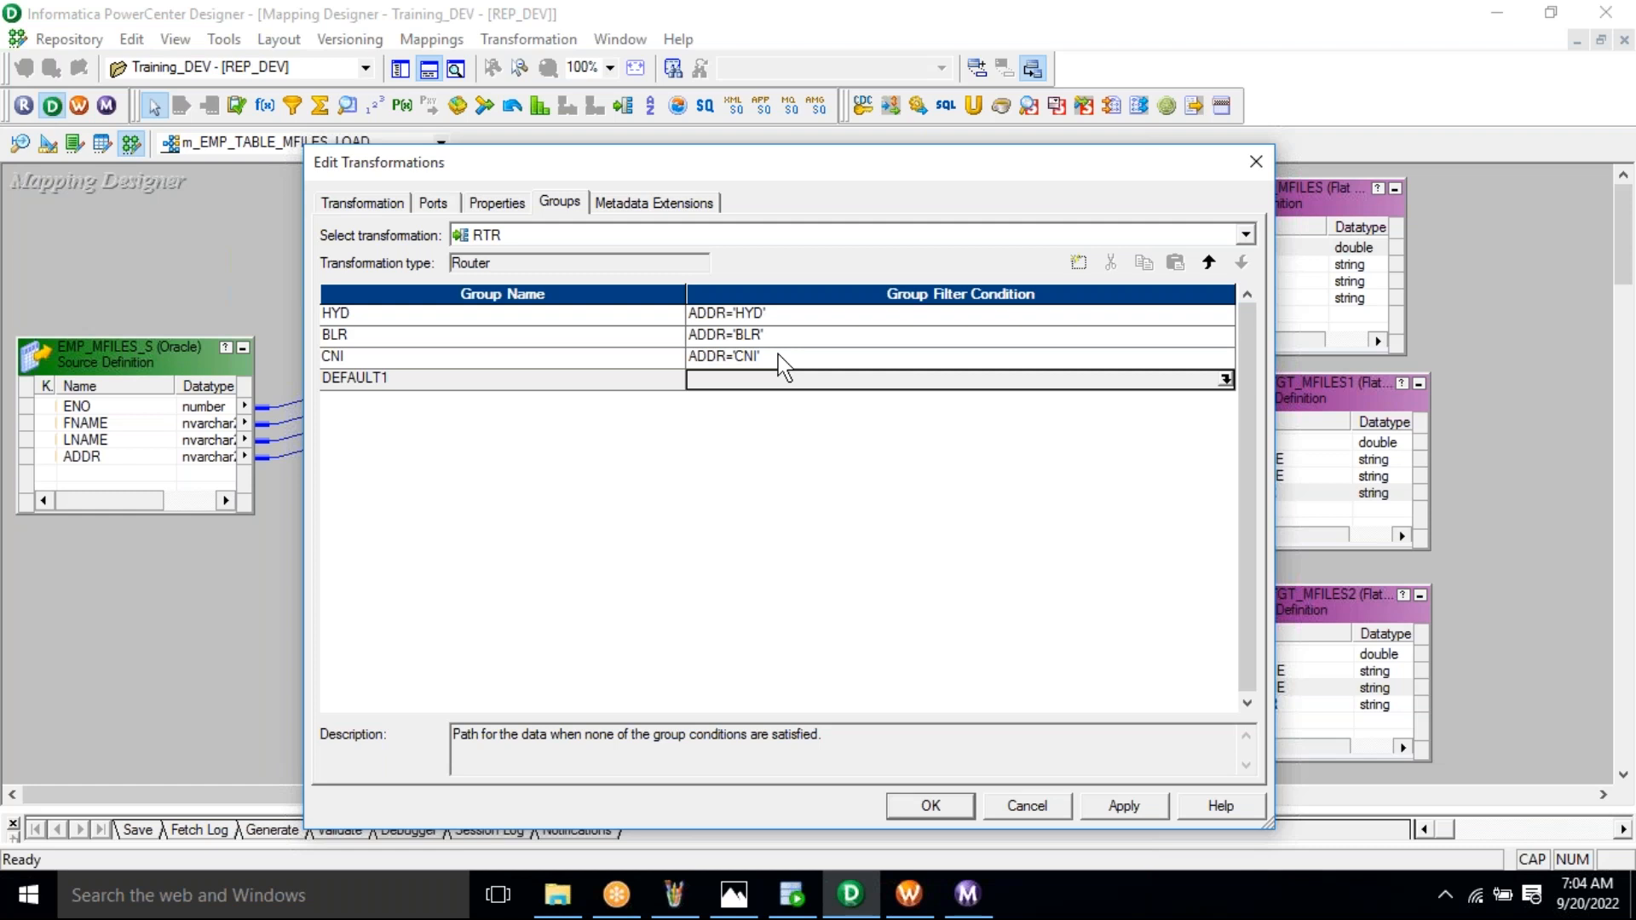
left_click(1118, 809)
left_click(948, 806)
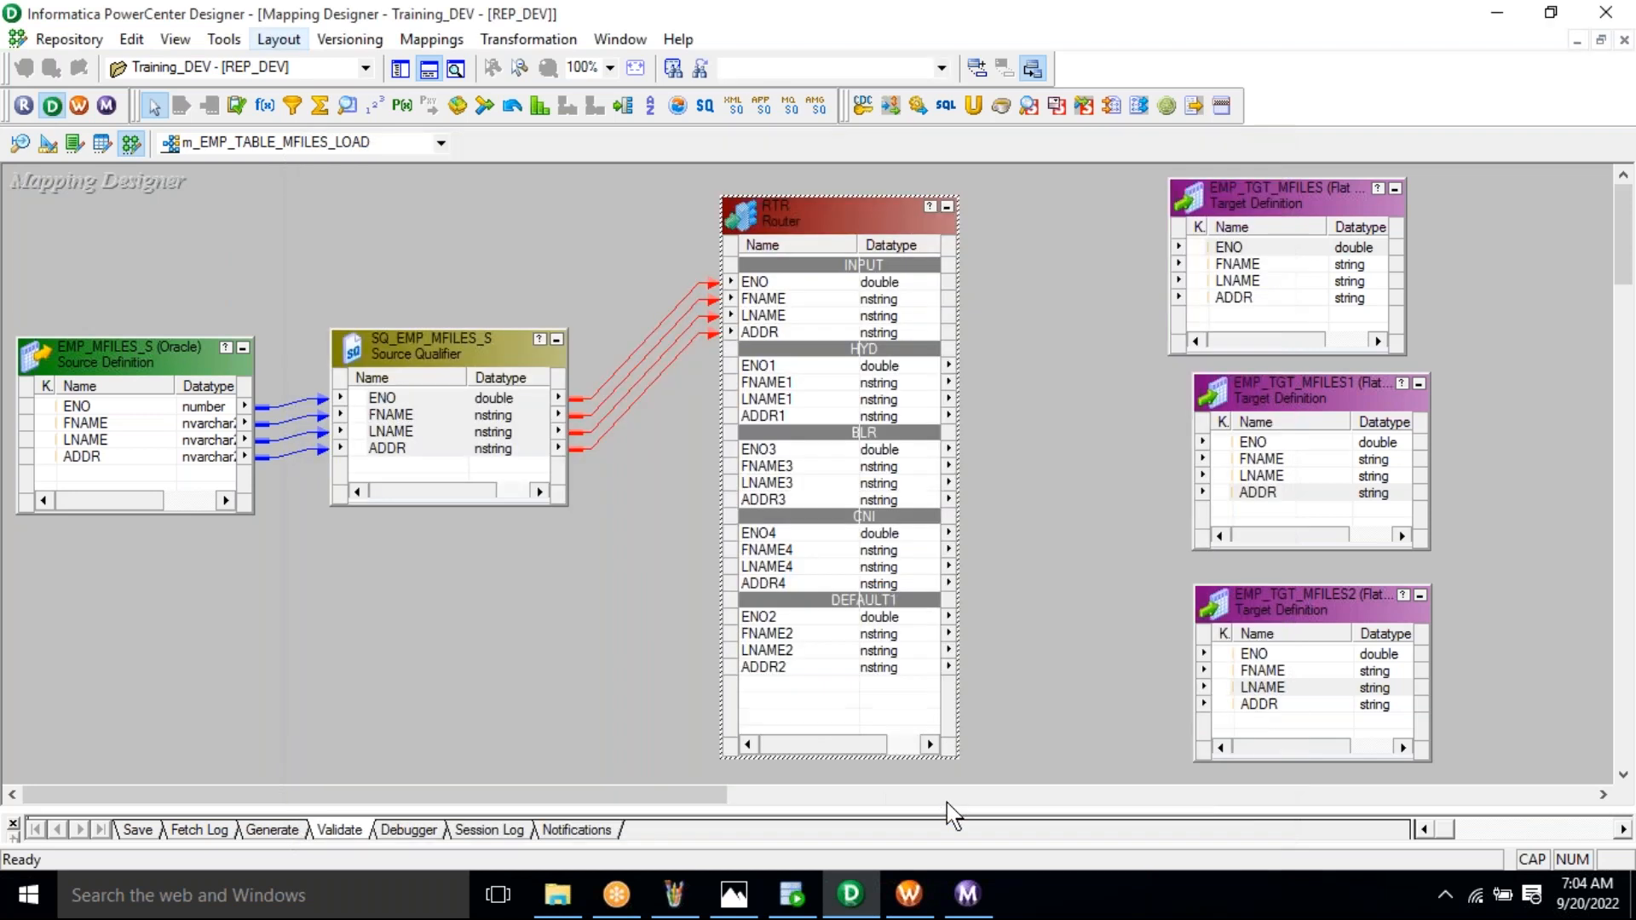
left_click(1009, 446)
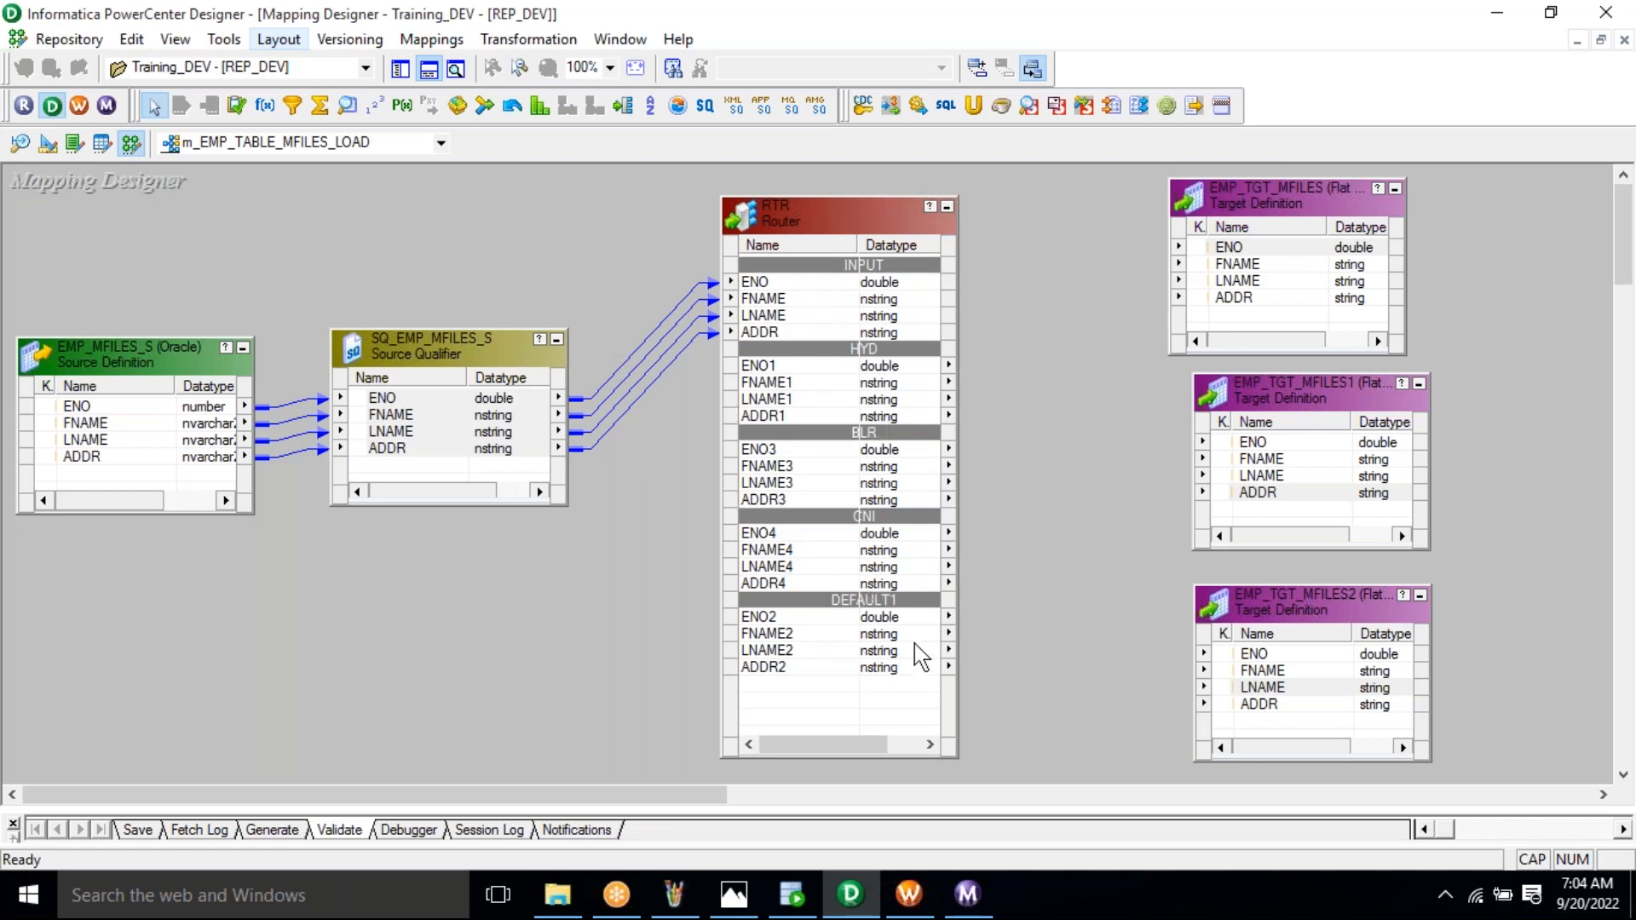
Link the router's HYD group ports ENO1, FNAME1, LNAME1 and ADDR1 to the matching columns of EMP_TGT_MFILES
left_click(811, 367)
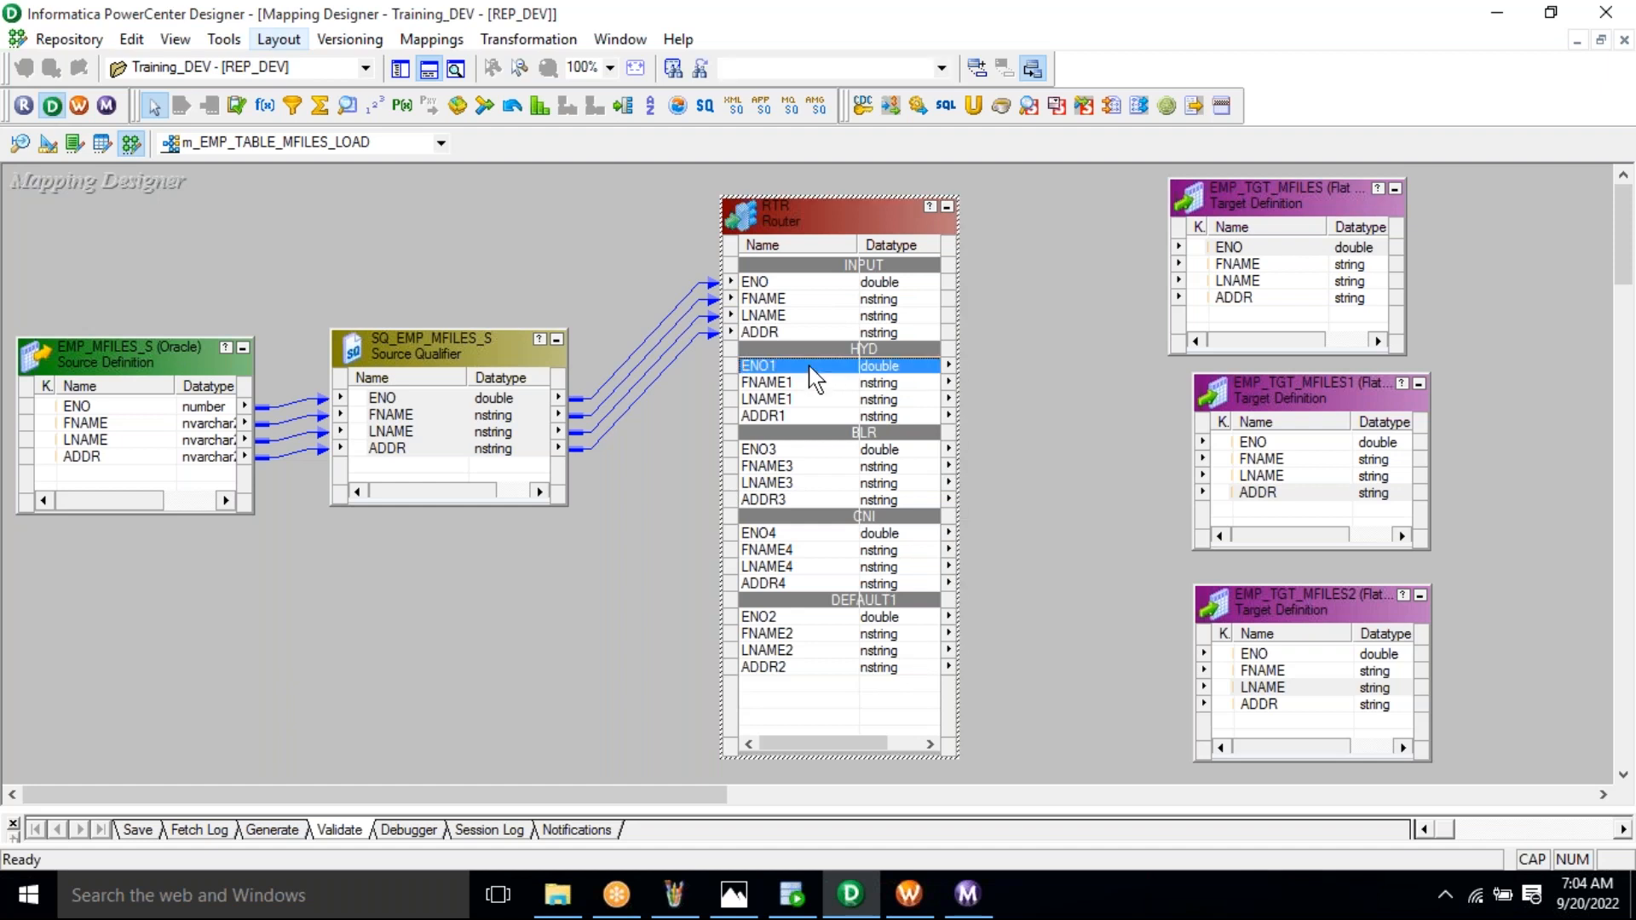
key("shift+Down")
key("shift+Down")
key("shift+Down")
key("shift+Down")
key("shift+Up")
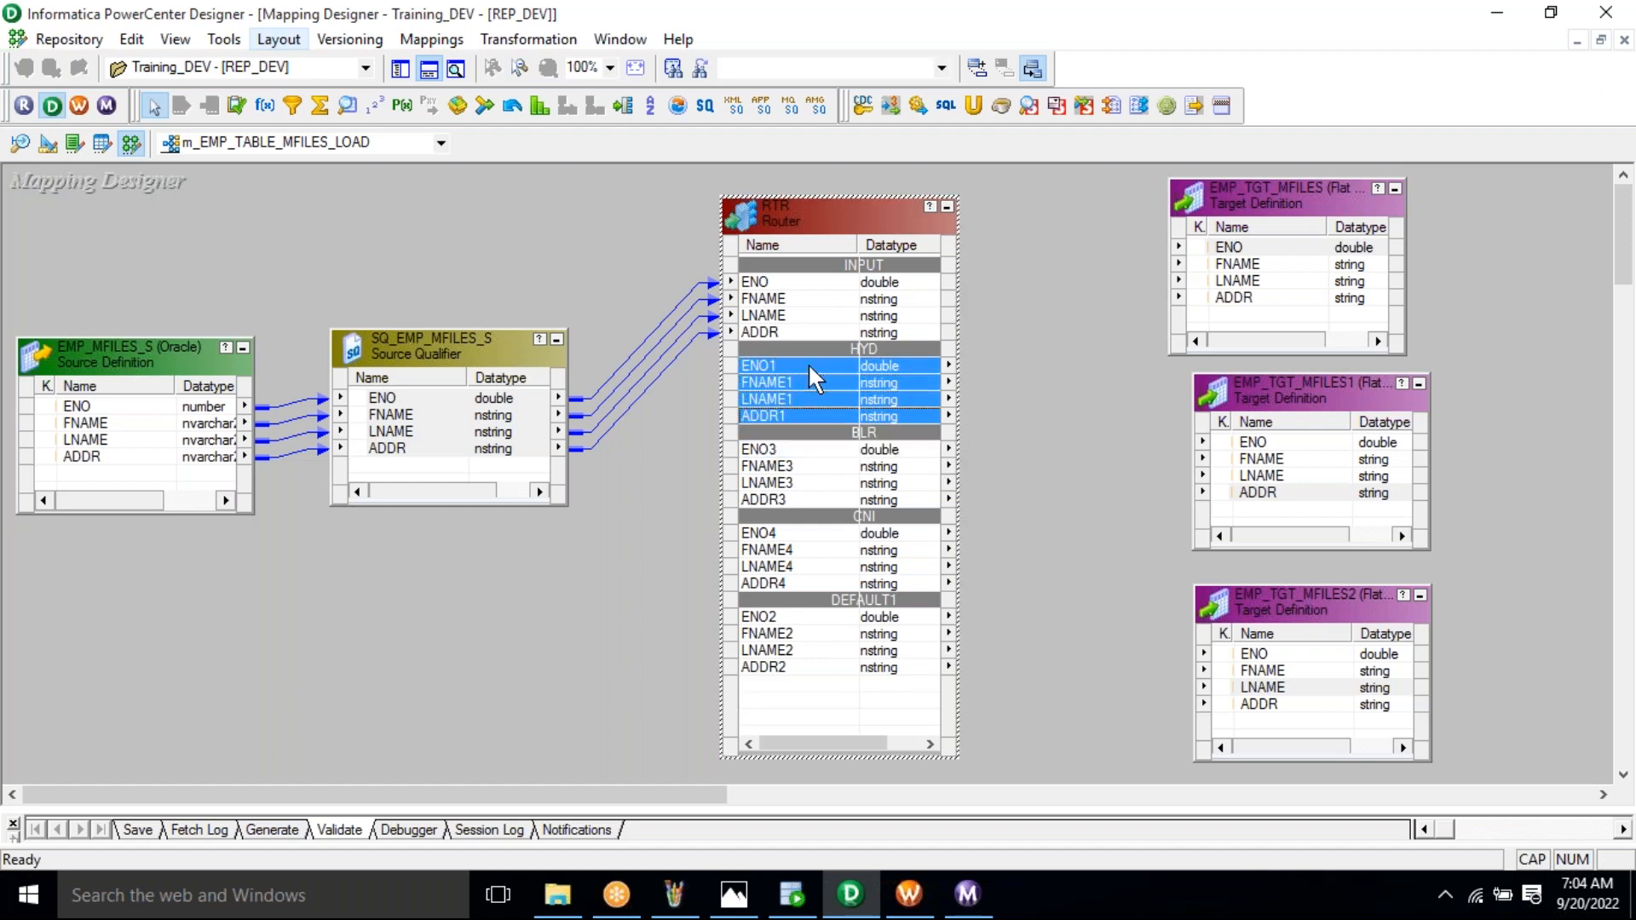
left_click_drag(763, 363, 1240, 248)
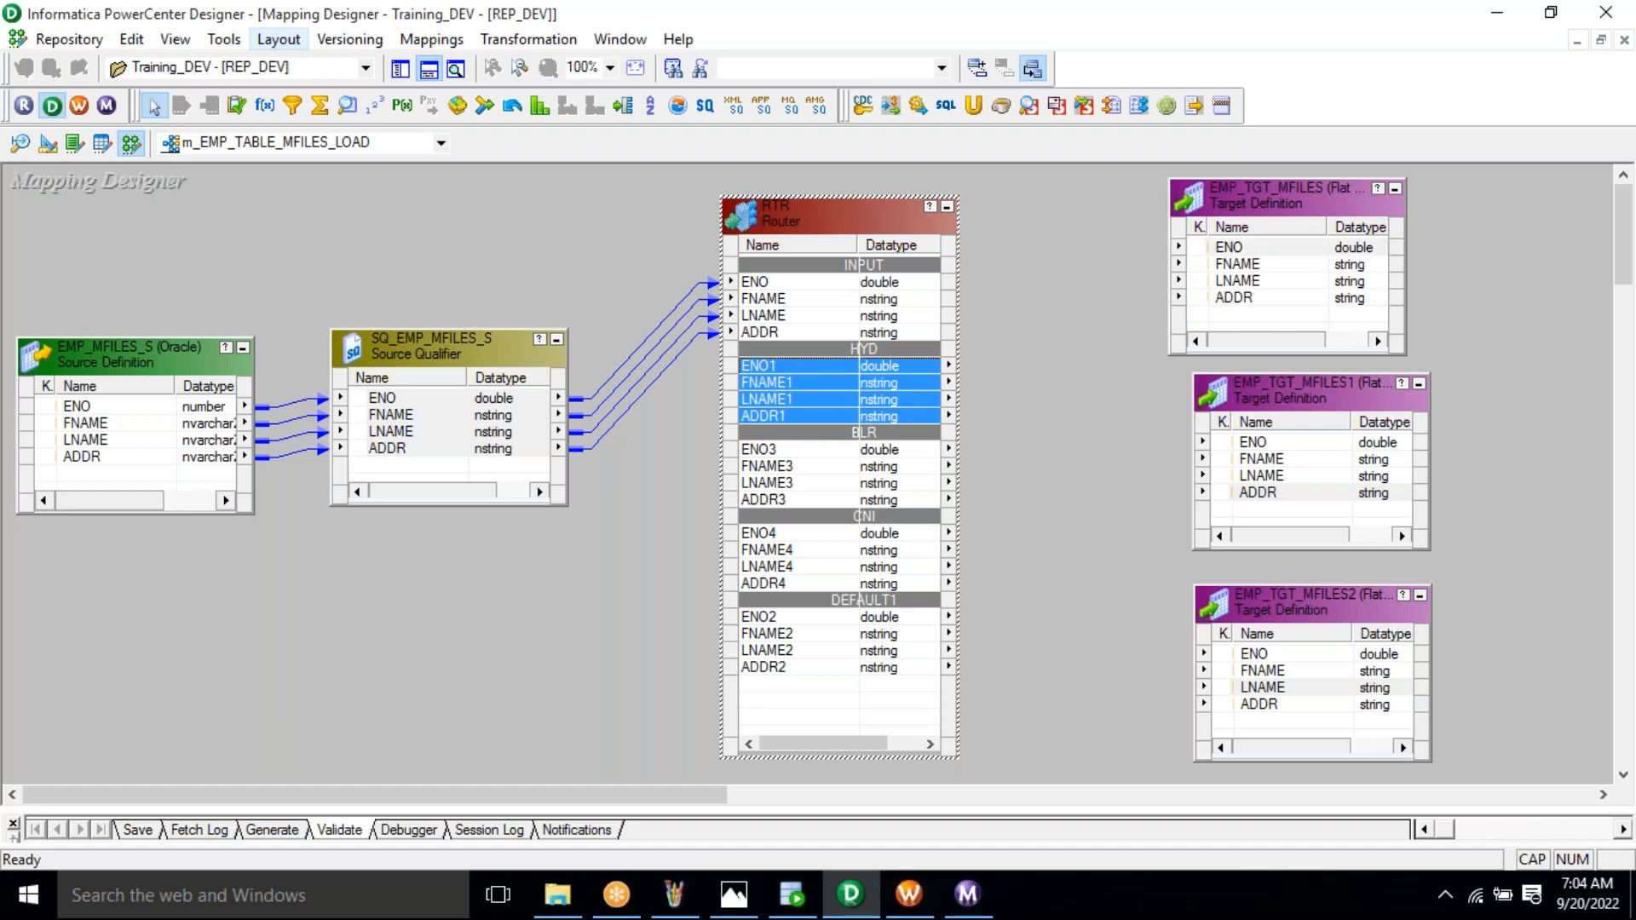
Link the router's BLR group ports ENO3, FNAME3, LNAME3 and ADDR3 to the matching columns of EMP_TGT_MFILES1
left_click(842, 450)
key("shift+Down")
key("shift+Down")
key("shift+Down")
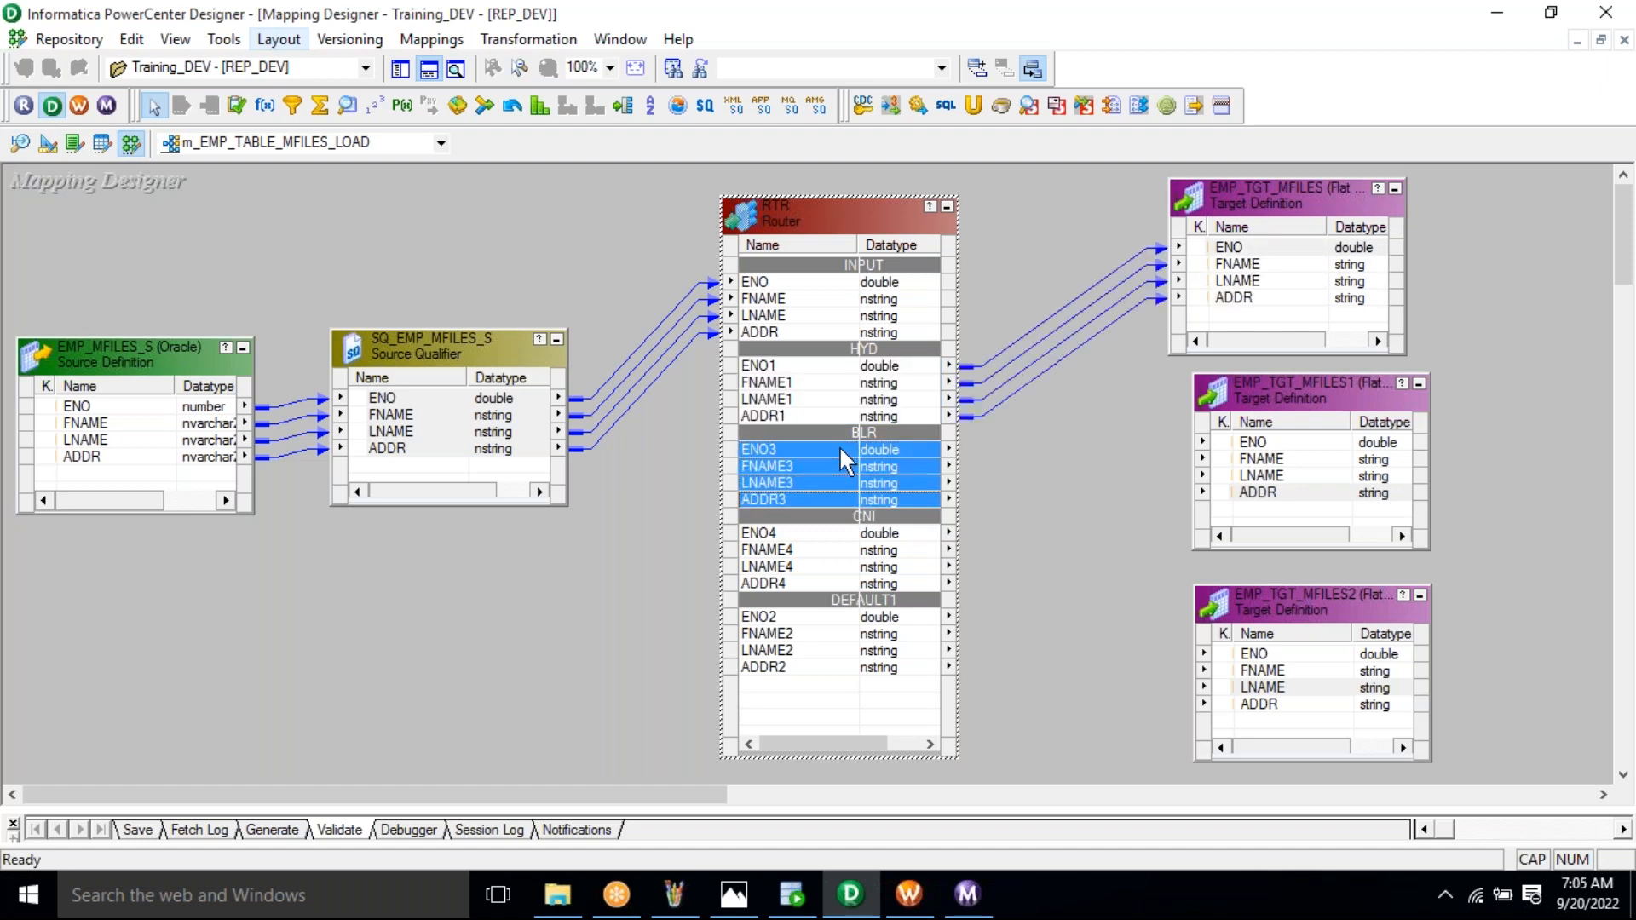
left_click_drag(758, 448, 1246, 450)
Link the router's CNI group ports ENO4 through ADDR4 to the matching columns of EMP_TGT_MFILES2 and save the mapping
left_click(818, 536)
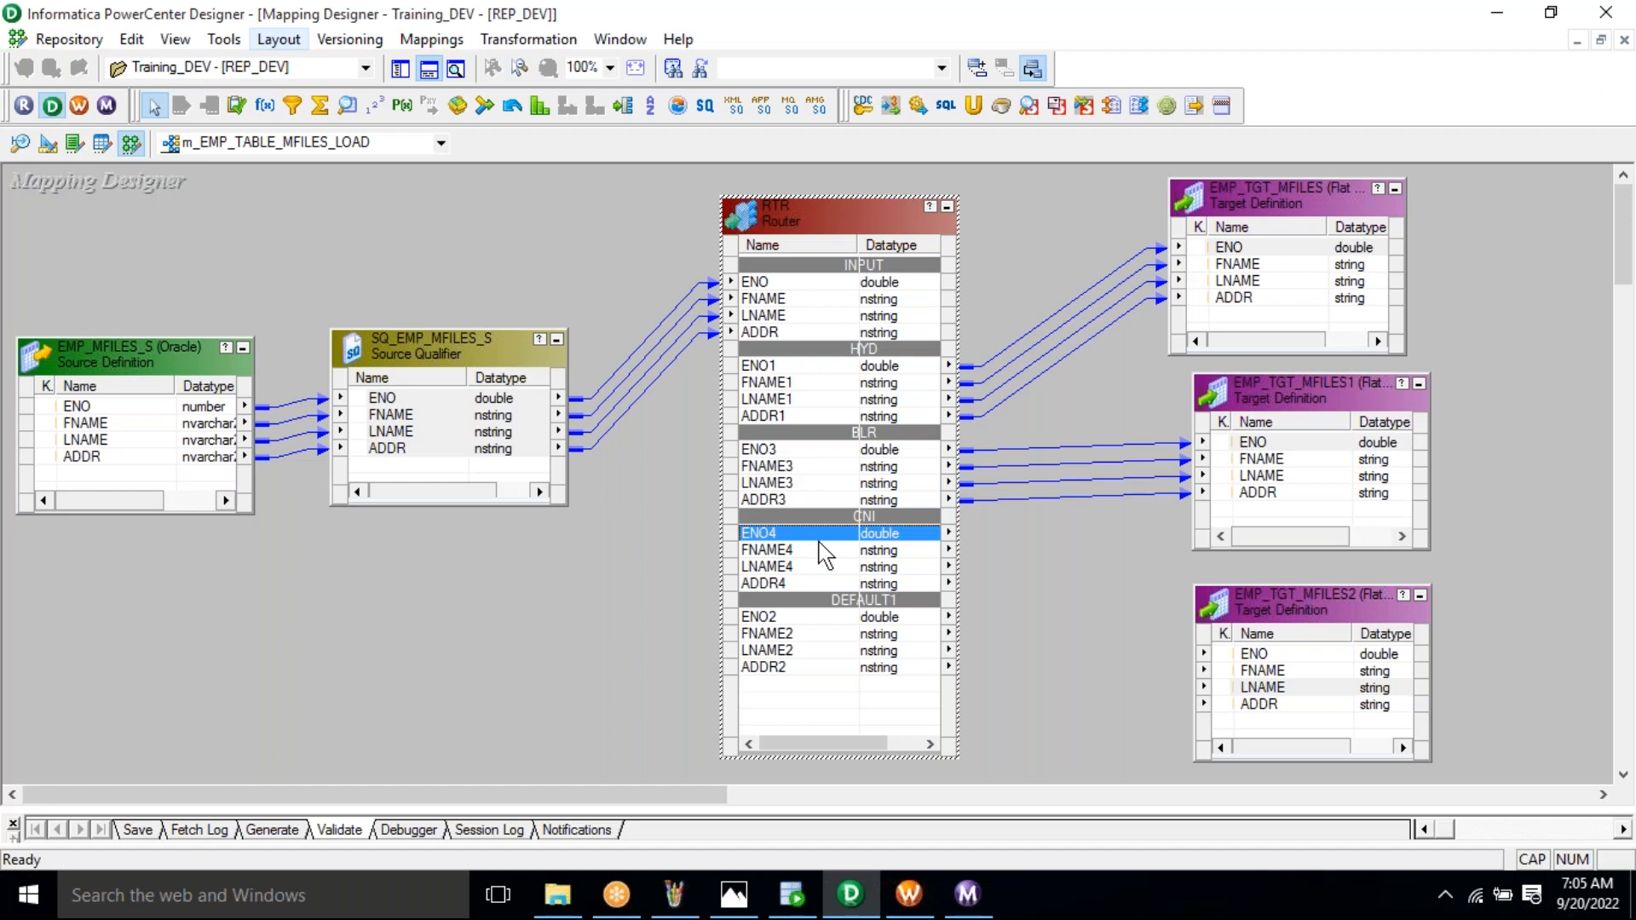
key("shift+Down")
key("shift+Down")
key("shift+Down")
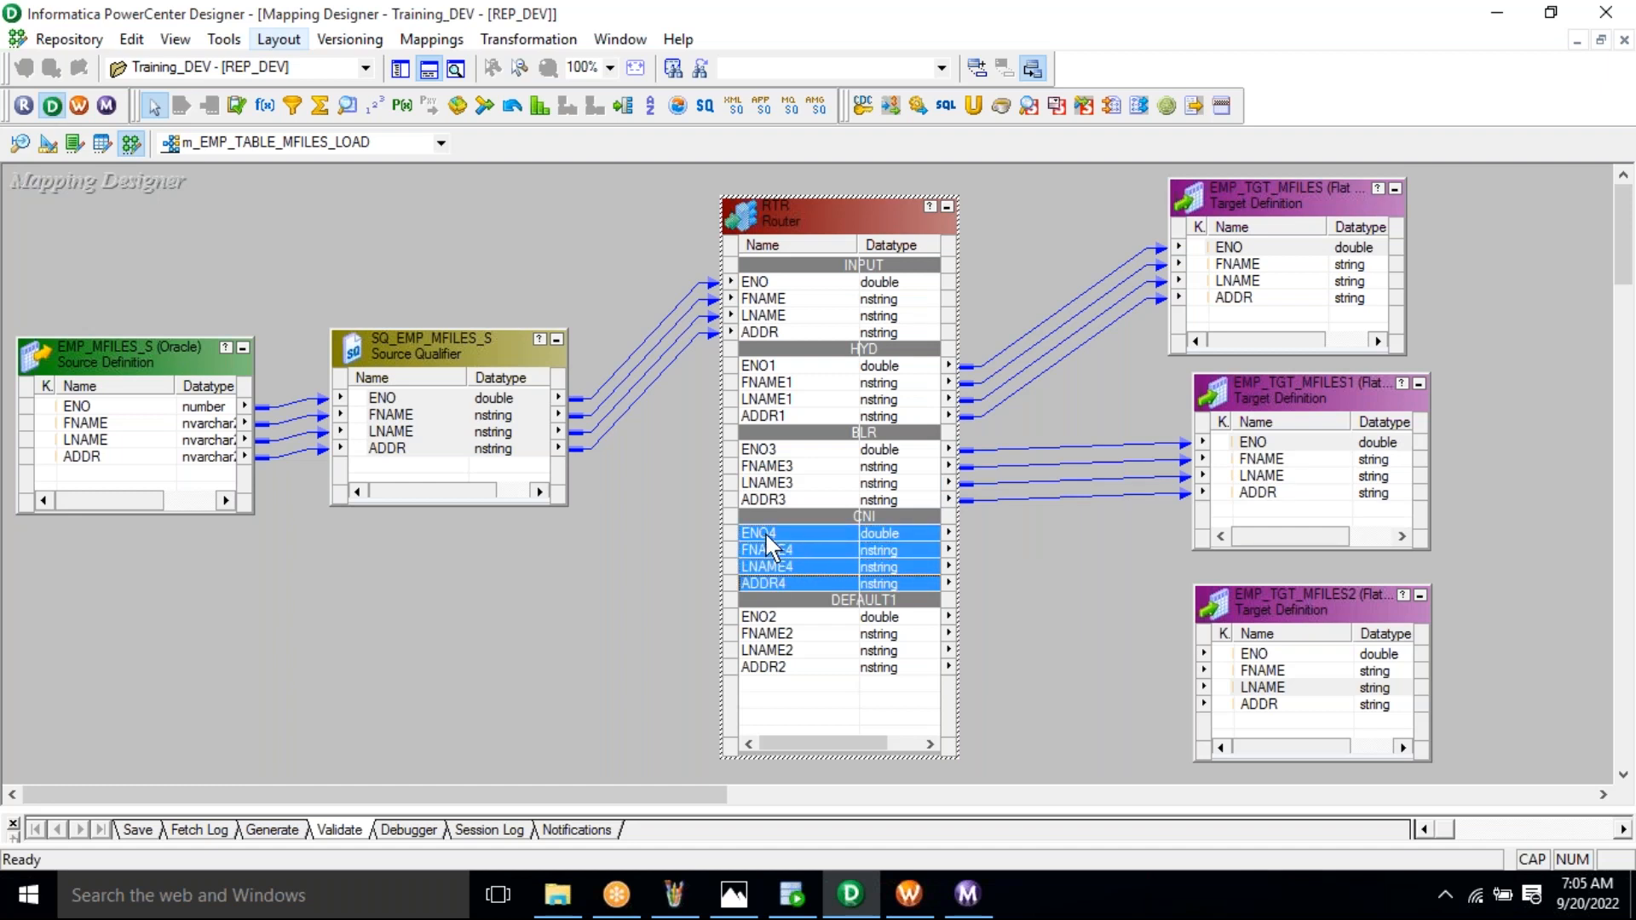
left_click_drag(765, 530, 1279, 660)
left_click(1127, 744)
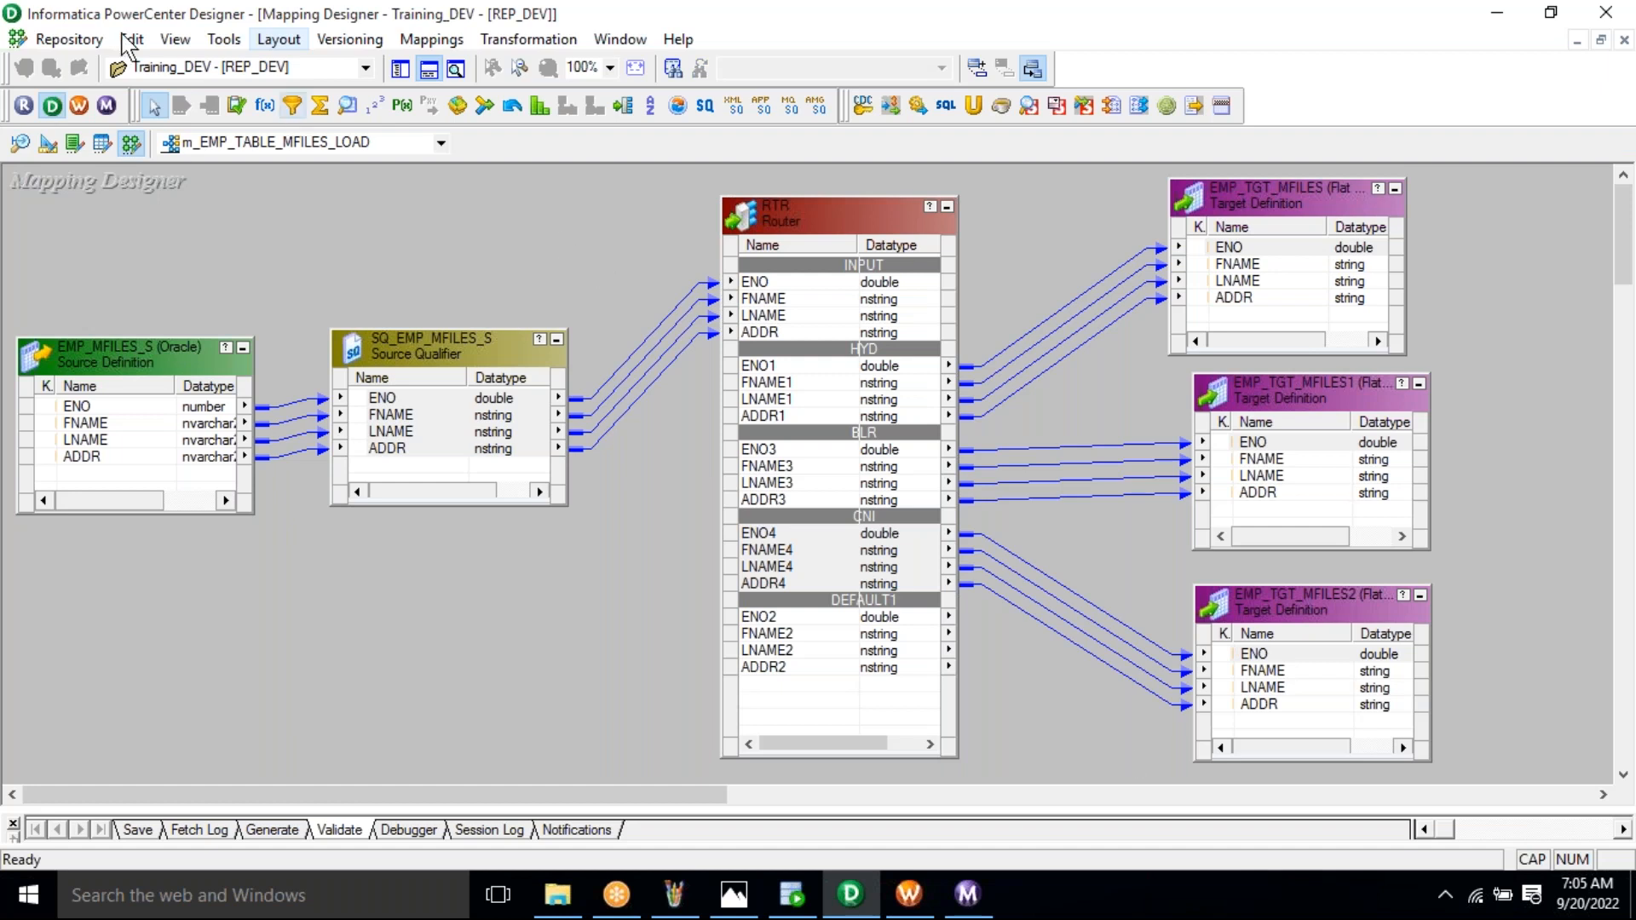
left_click(77, 43)
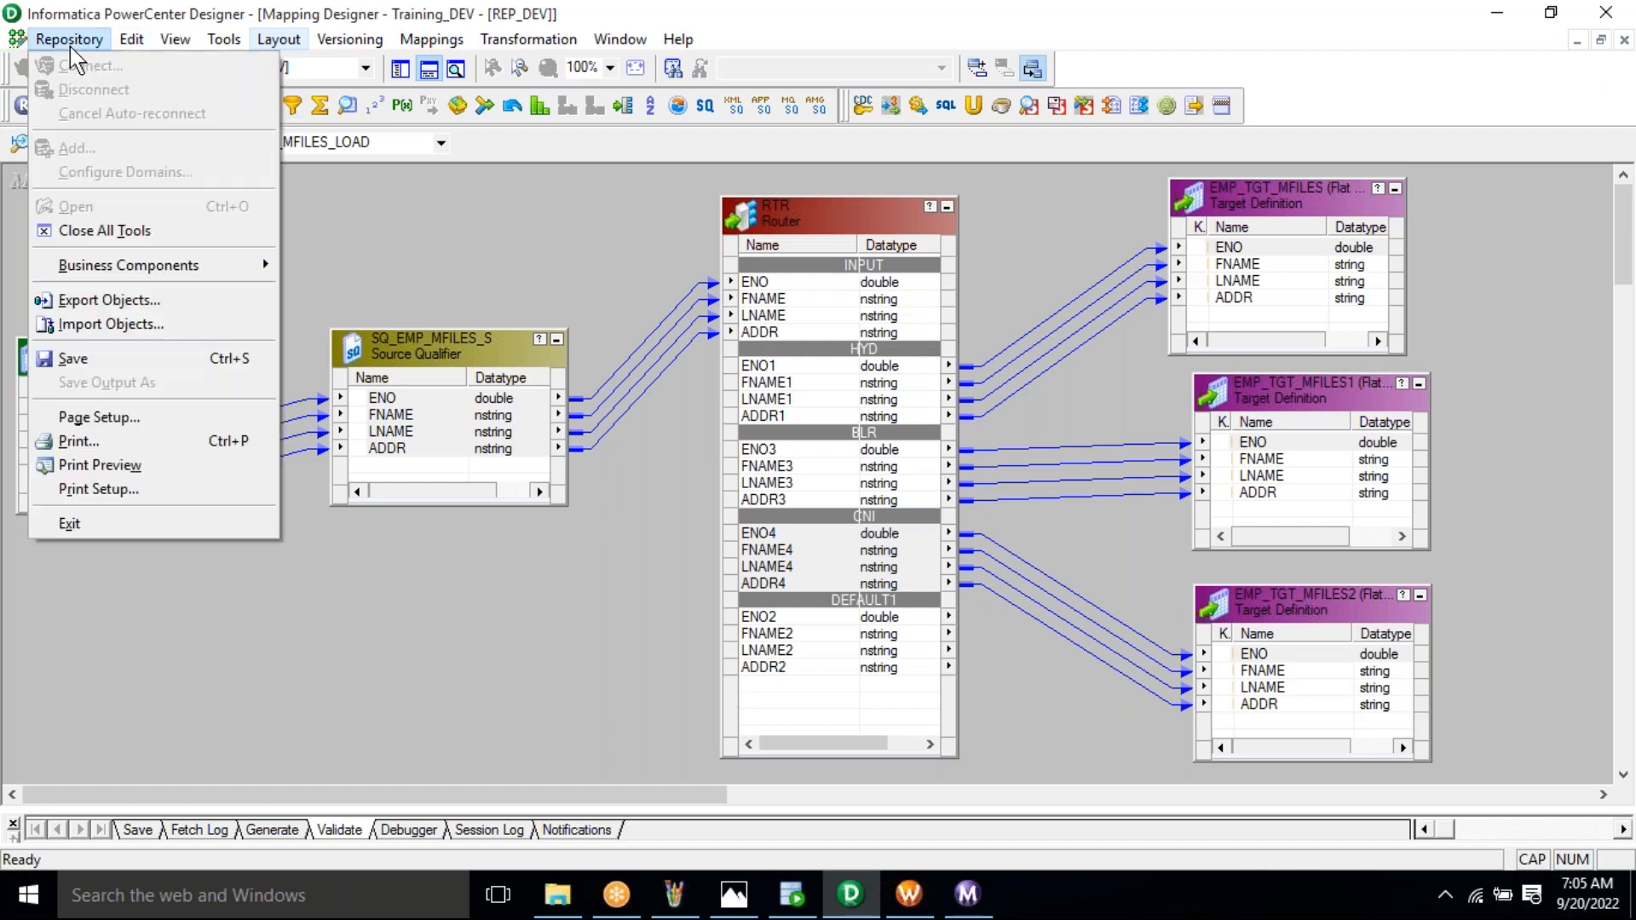
left_click(135, 356)
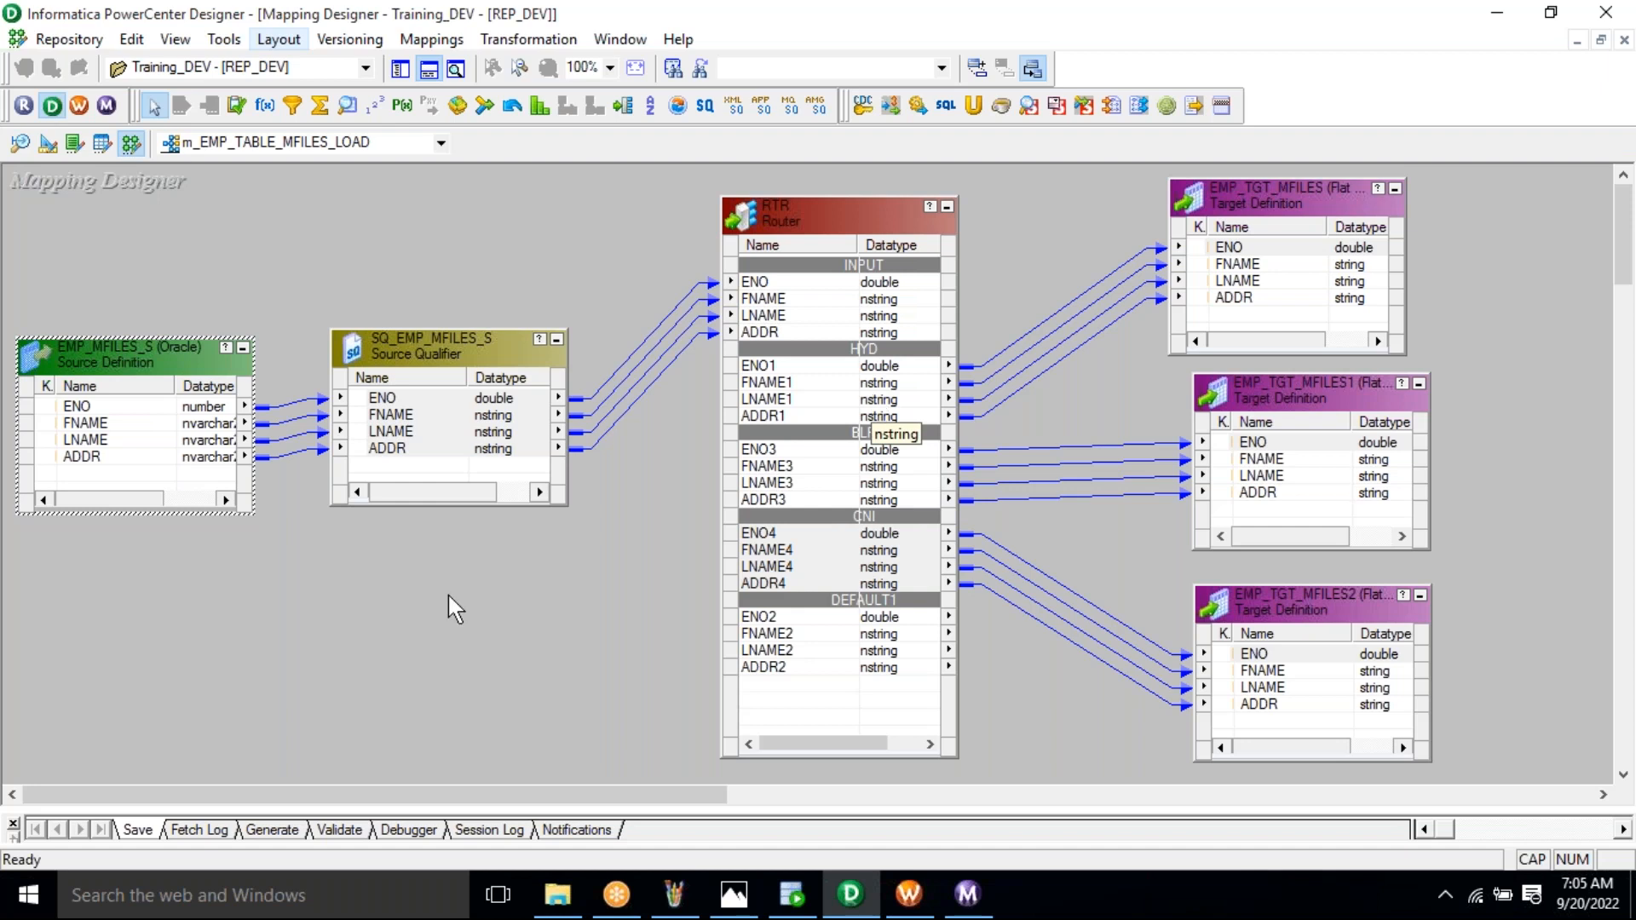
Check the first EMP_MFILES_S row and its ADDR in SQL Developer, and trace its path through the router's HYD group in PowerCenter Designer
key("alt+Tab")
left_click(385, 588)
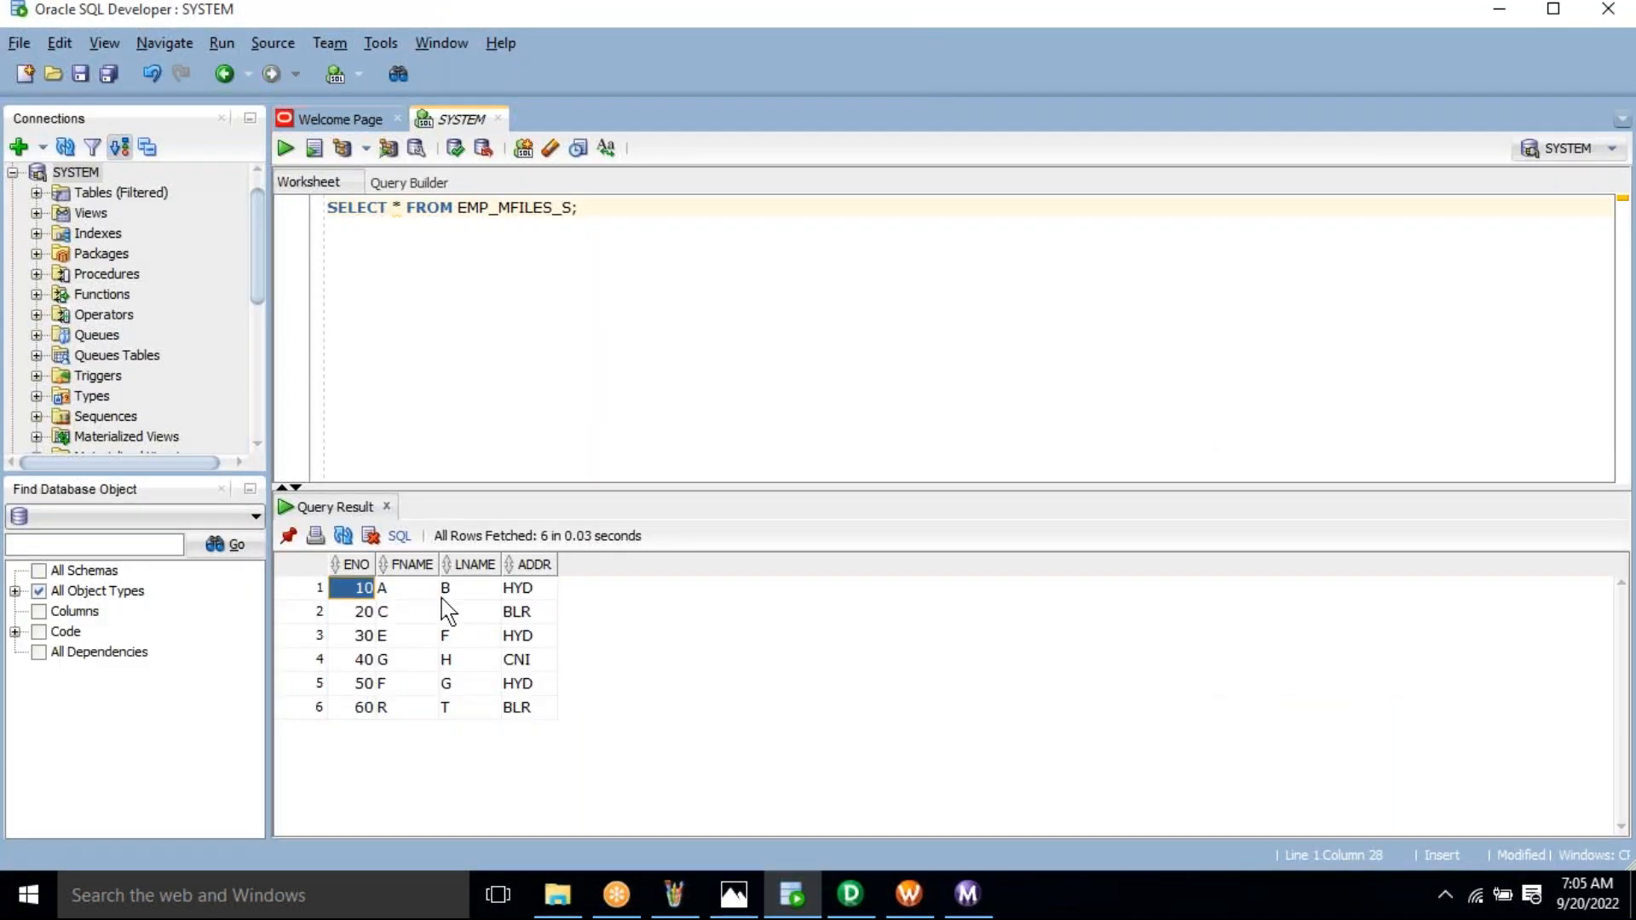
left_click(537, 588)
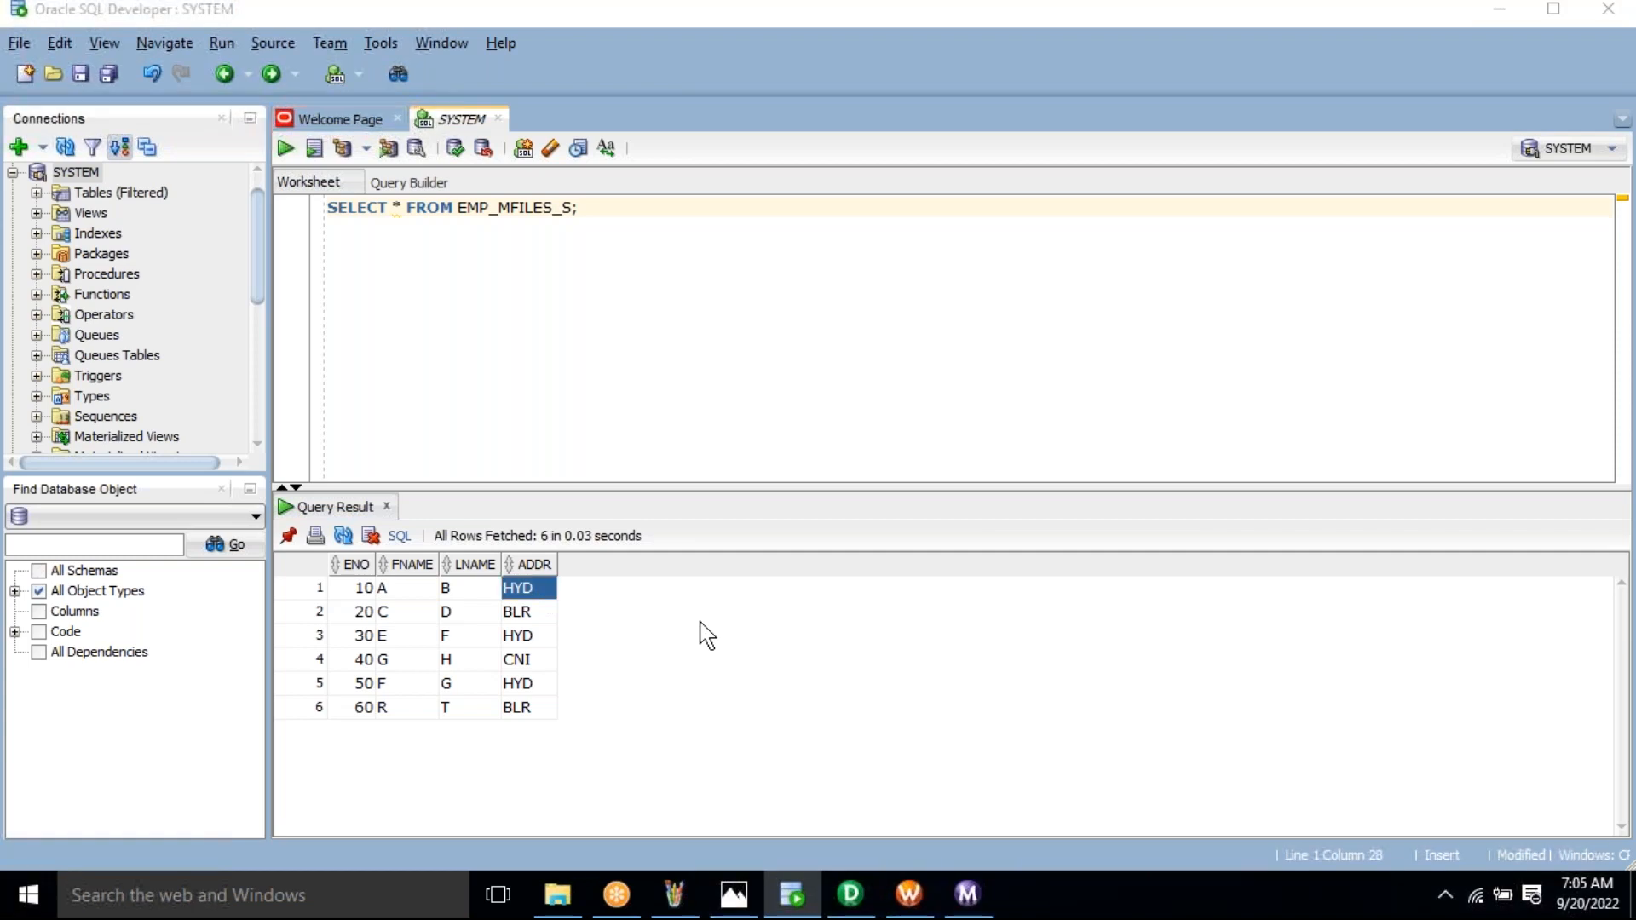
key("alt+Tab")
left_click(891, 384)
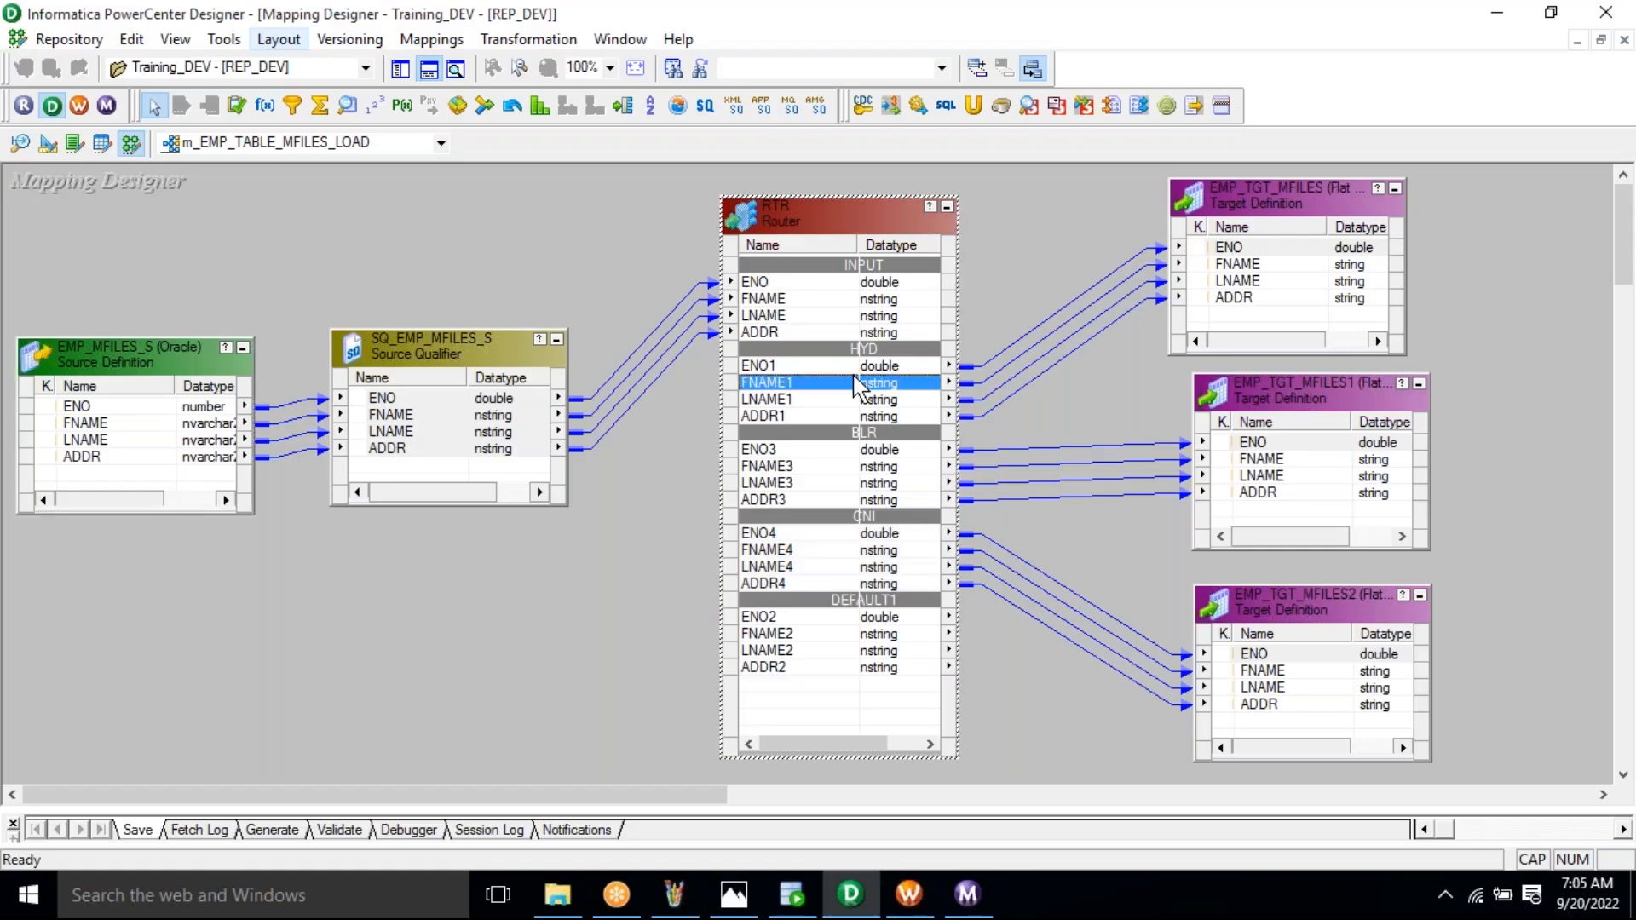
left_click(1029, 276)
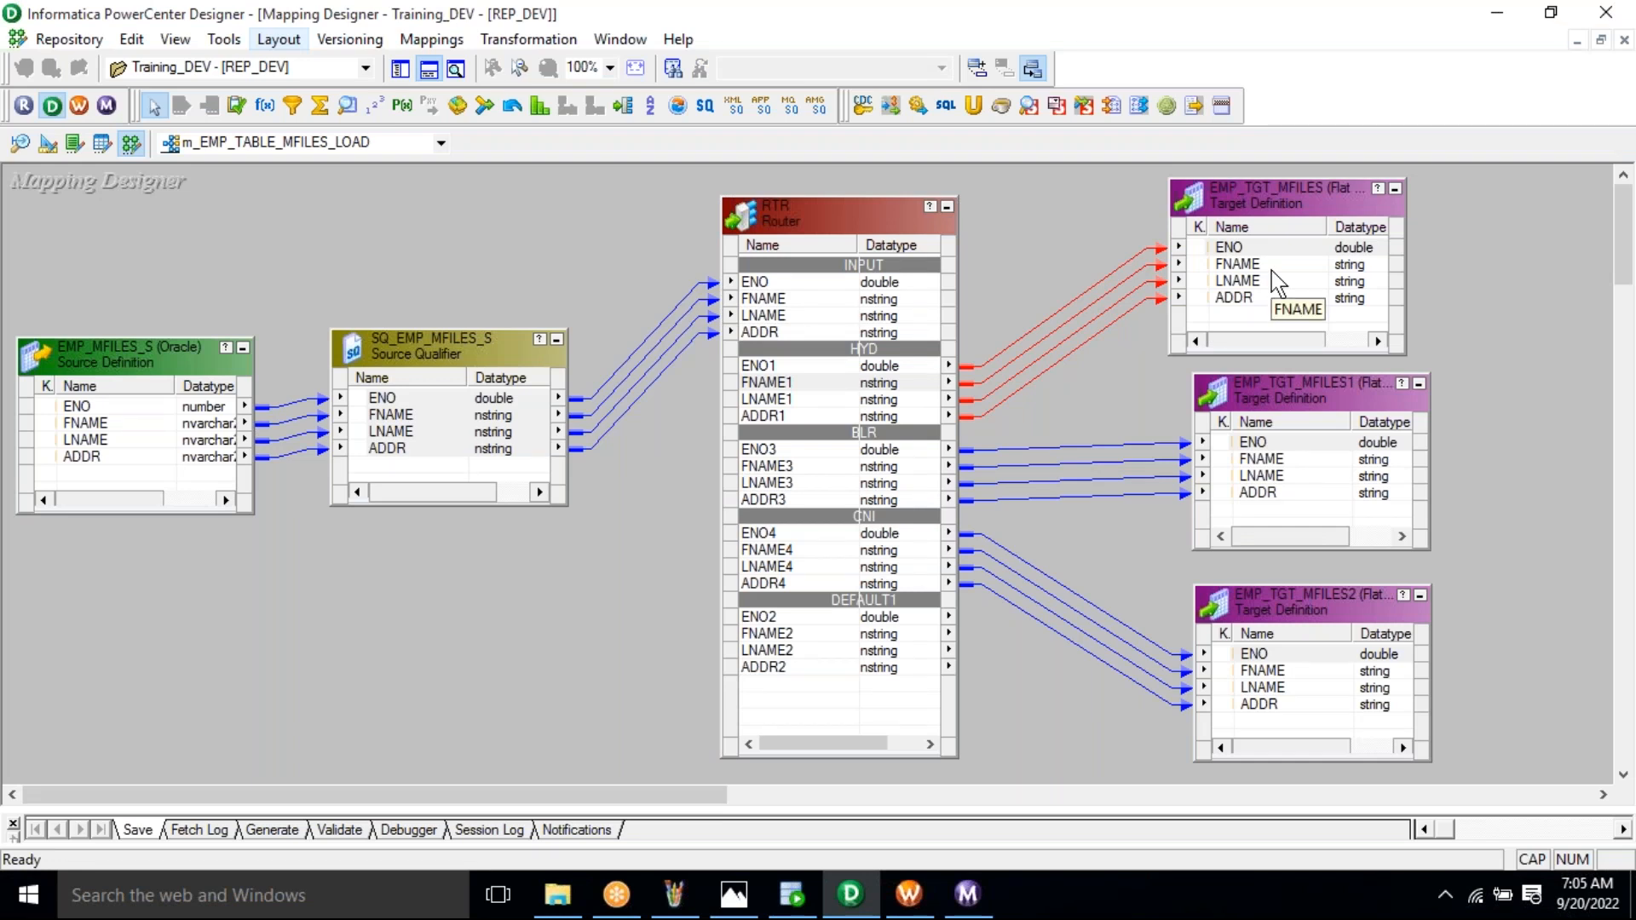
Trace the router's BLR group links to EMP_TGT_MFILES1 and its CNI group links to EMP_TGT_MFILES2
left_click(865, 455)
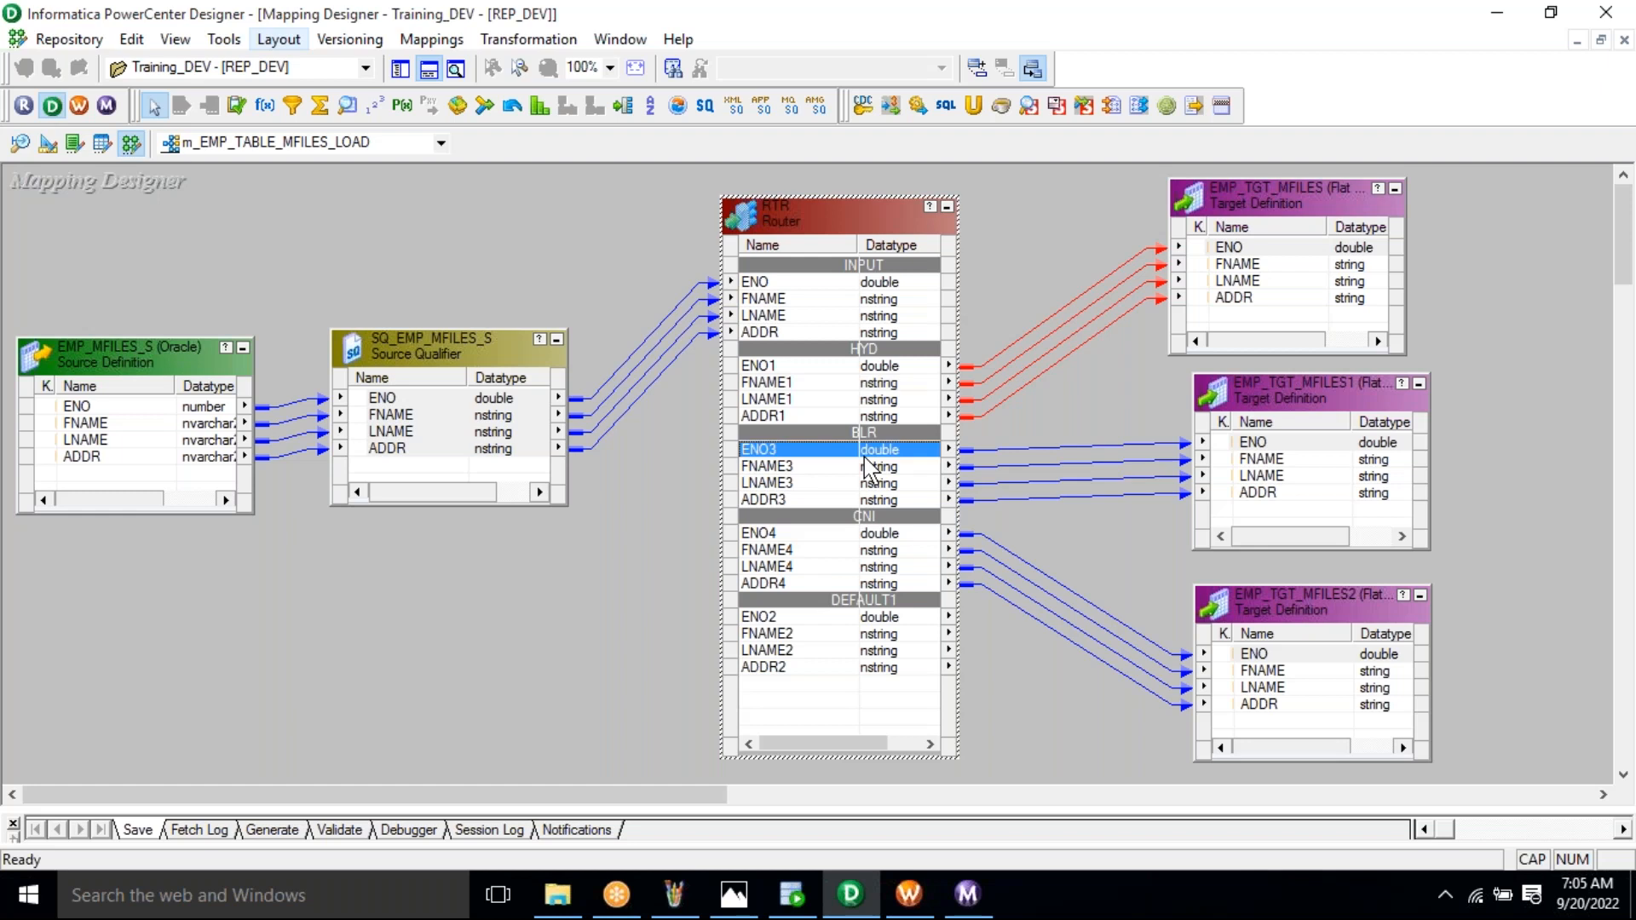
left_click(1108, 496)
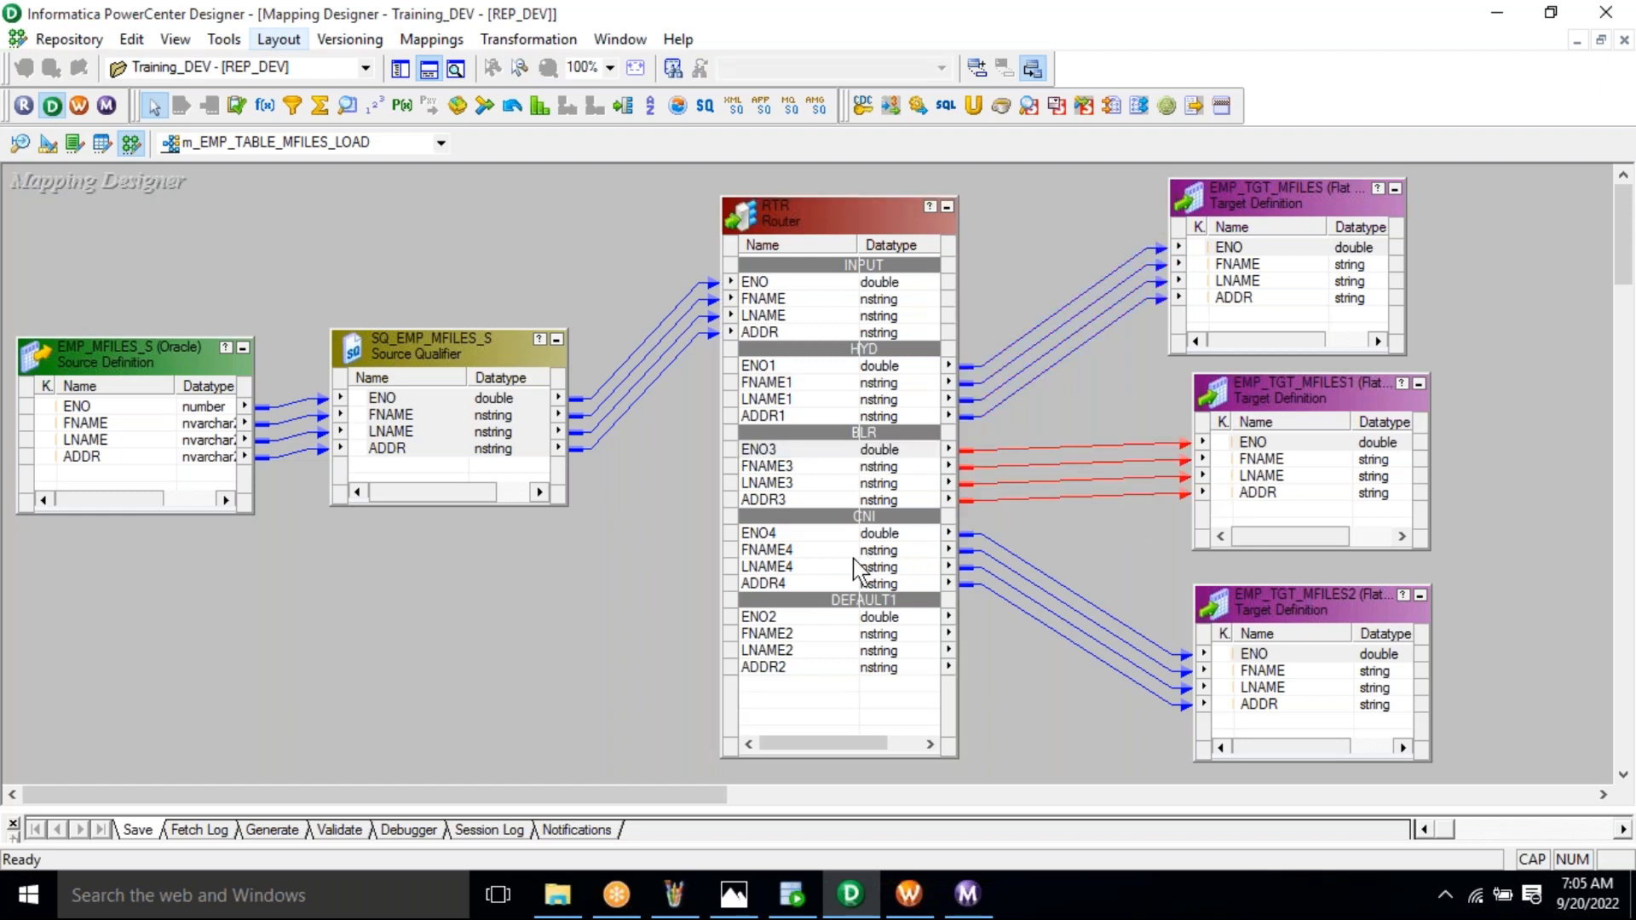
left_click_drag(1071, 551, 1054, 648)
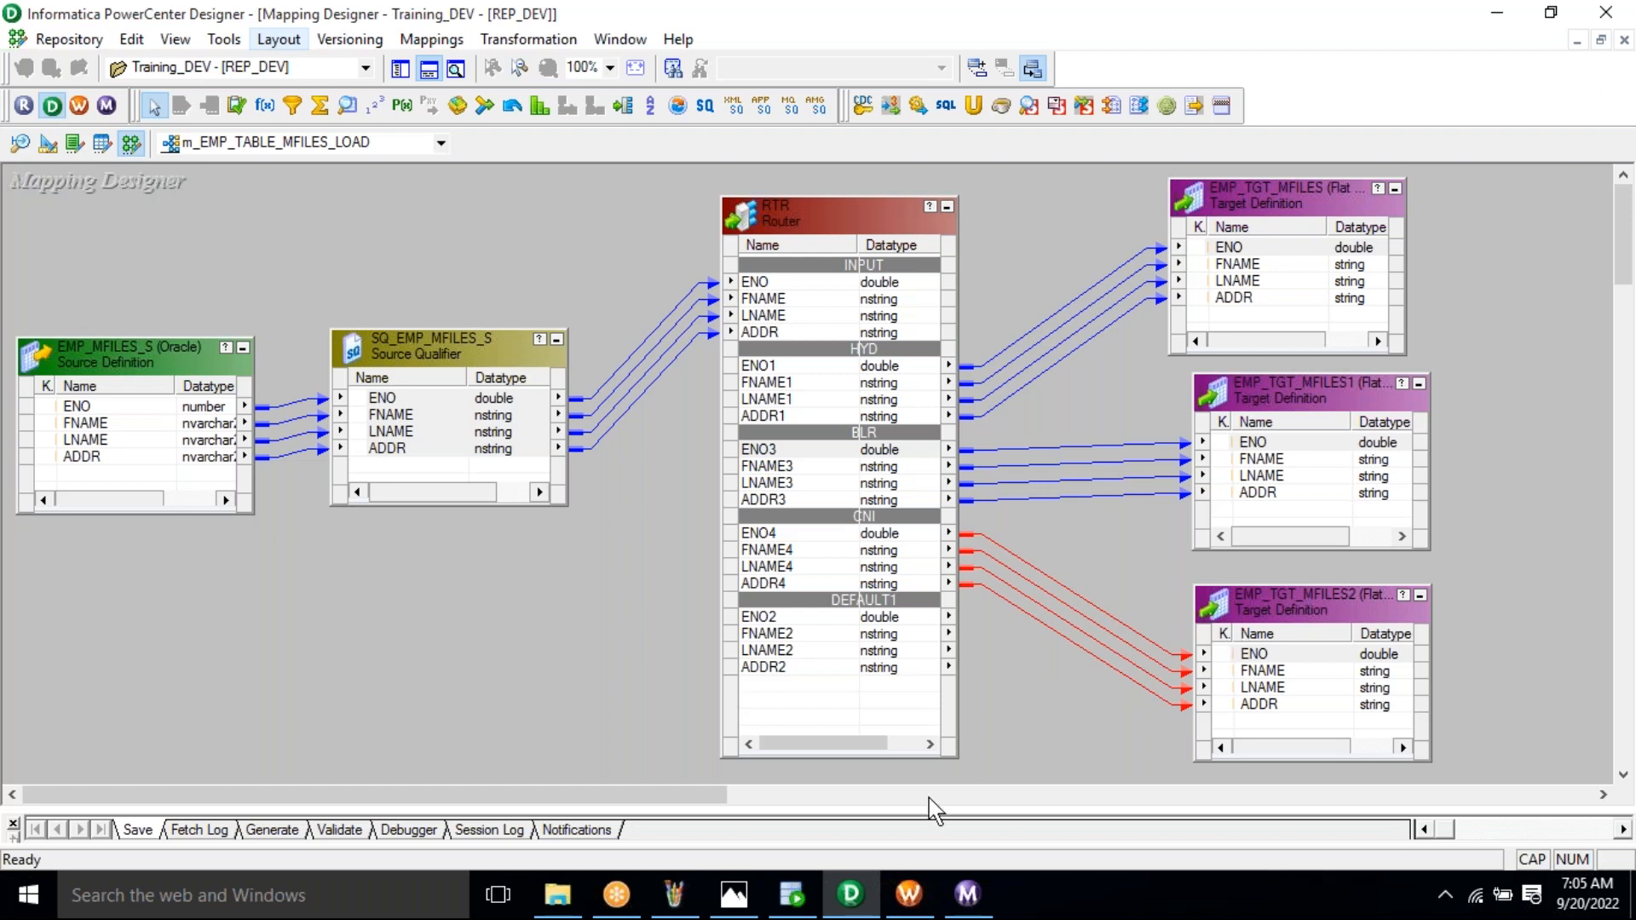
Switch to PowerCenter Workflow Manager and clear all objects from the Task Developer workspace
left_click(908, 895)
left_click(579, 151)
right_click(733, 215)
left_click(792, 253)
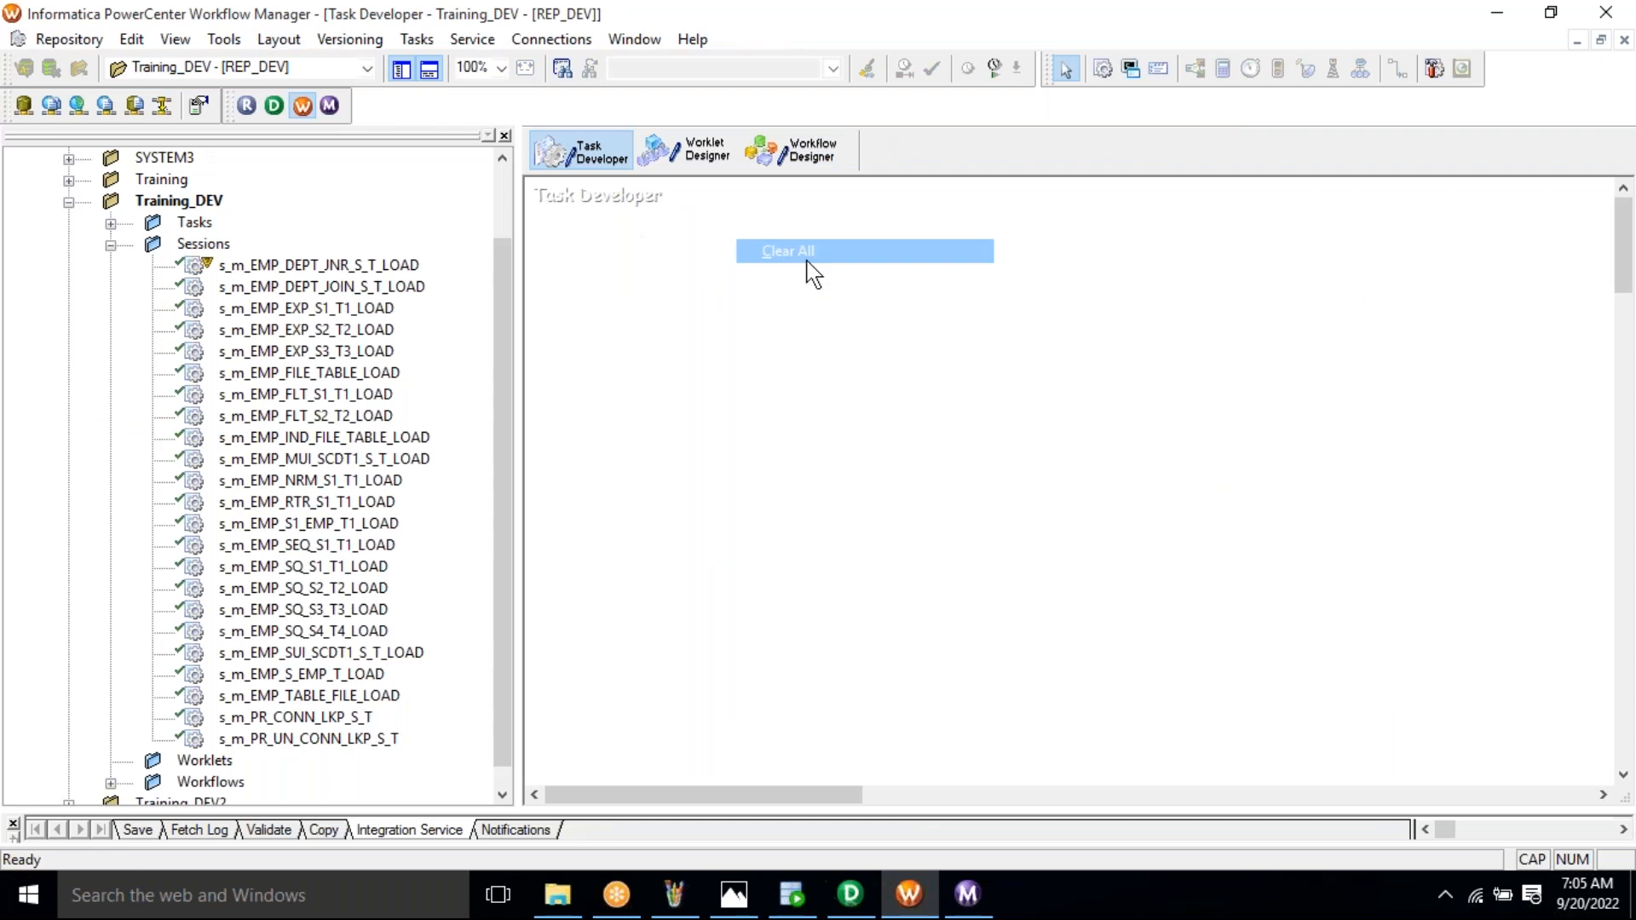
Create a session task named s_m_EMP_TABLE_MFILES_LOAD associated with the mapping m_EMP_TABLE_MFILES_LOAD
left_click(415, 39)
left_click(439, 68)
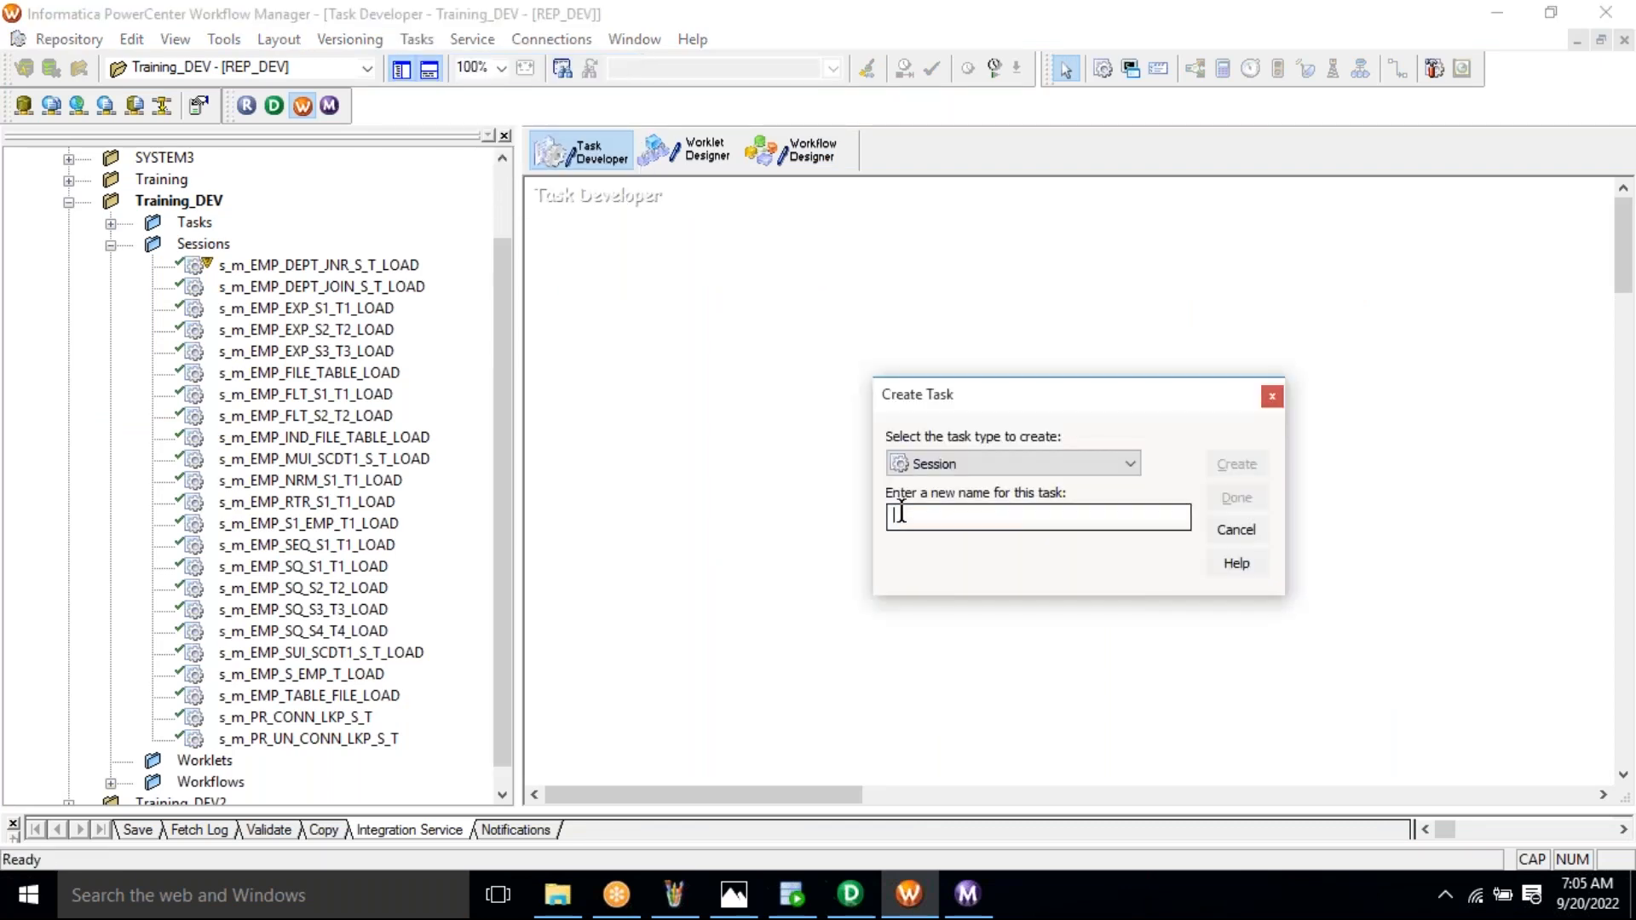
key("Caps_Lock")
type("s_m_EMP_TABLE_MFILES_LOAD")
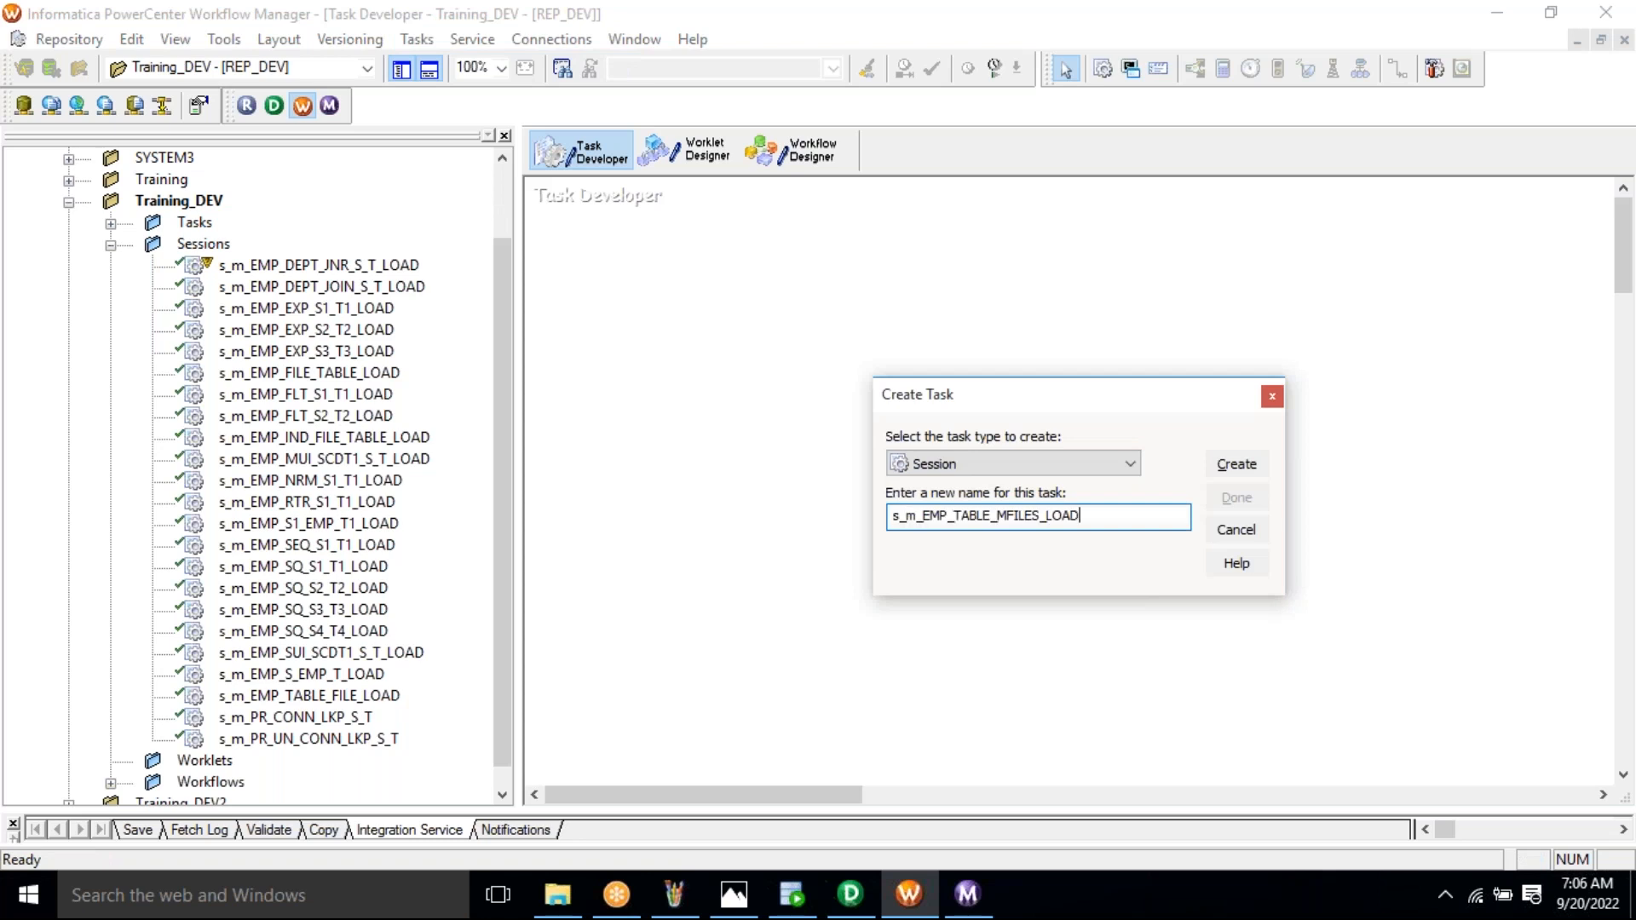
key("Return")
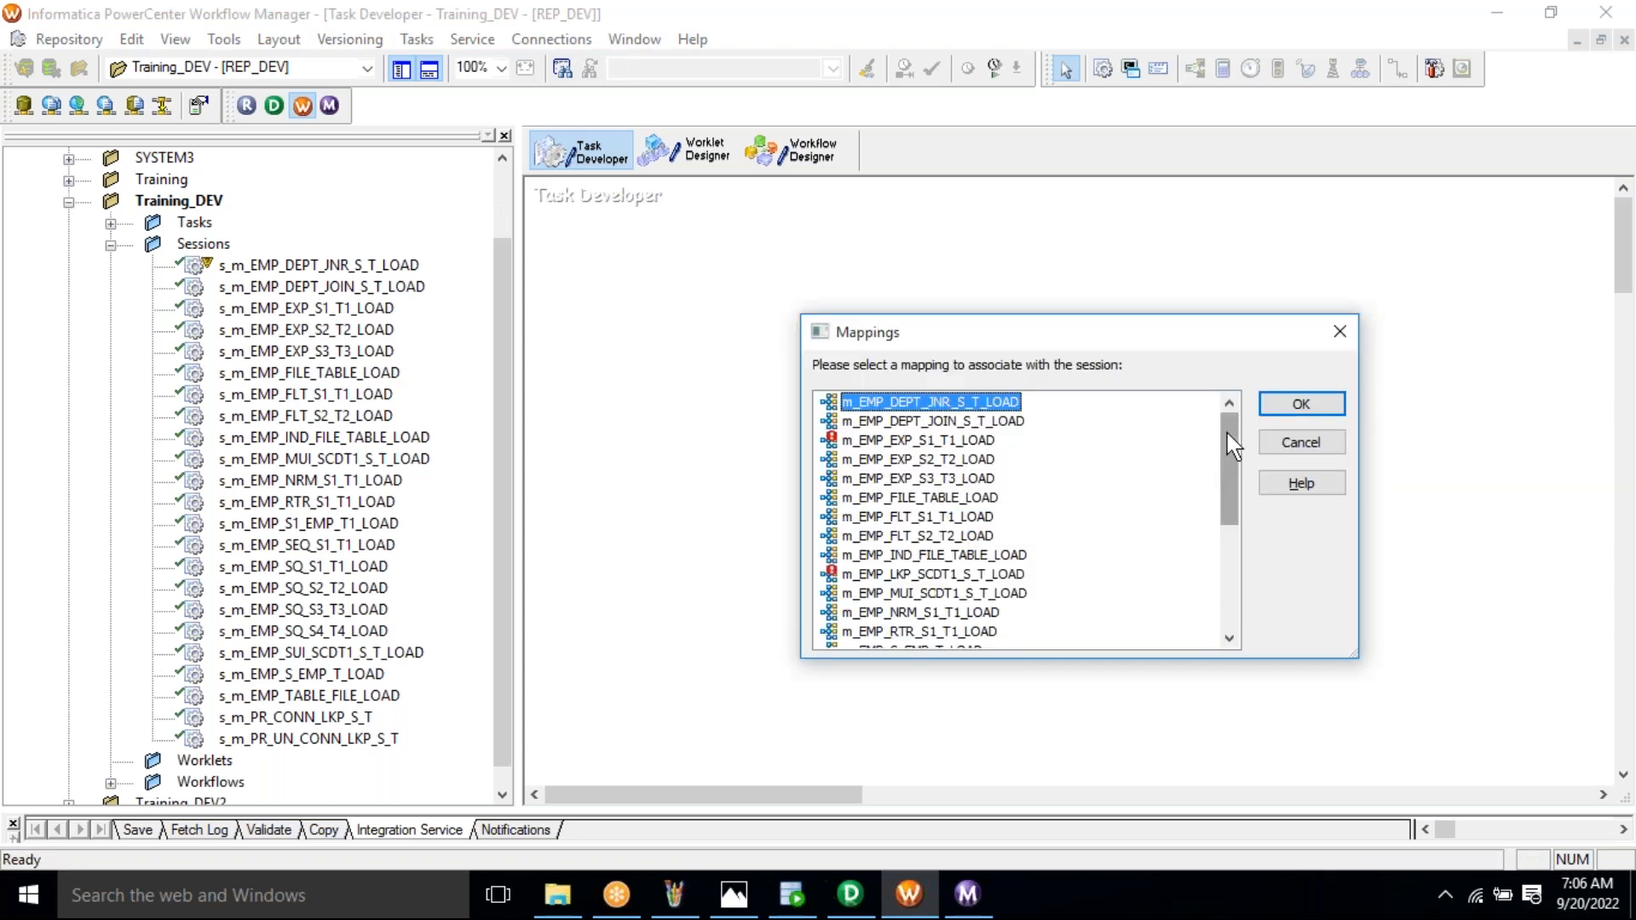
left_click_drag(1233, 457, 1198, 577)
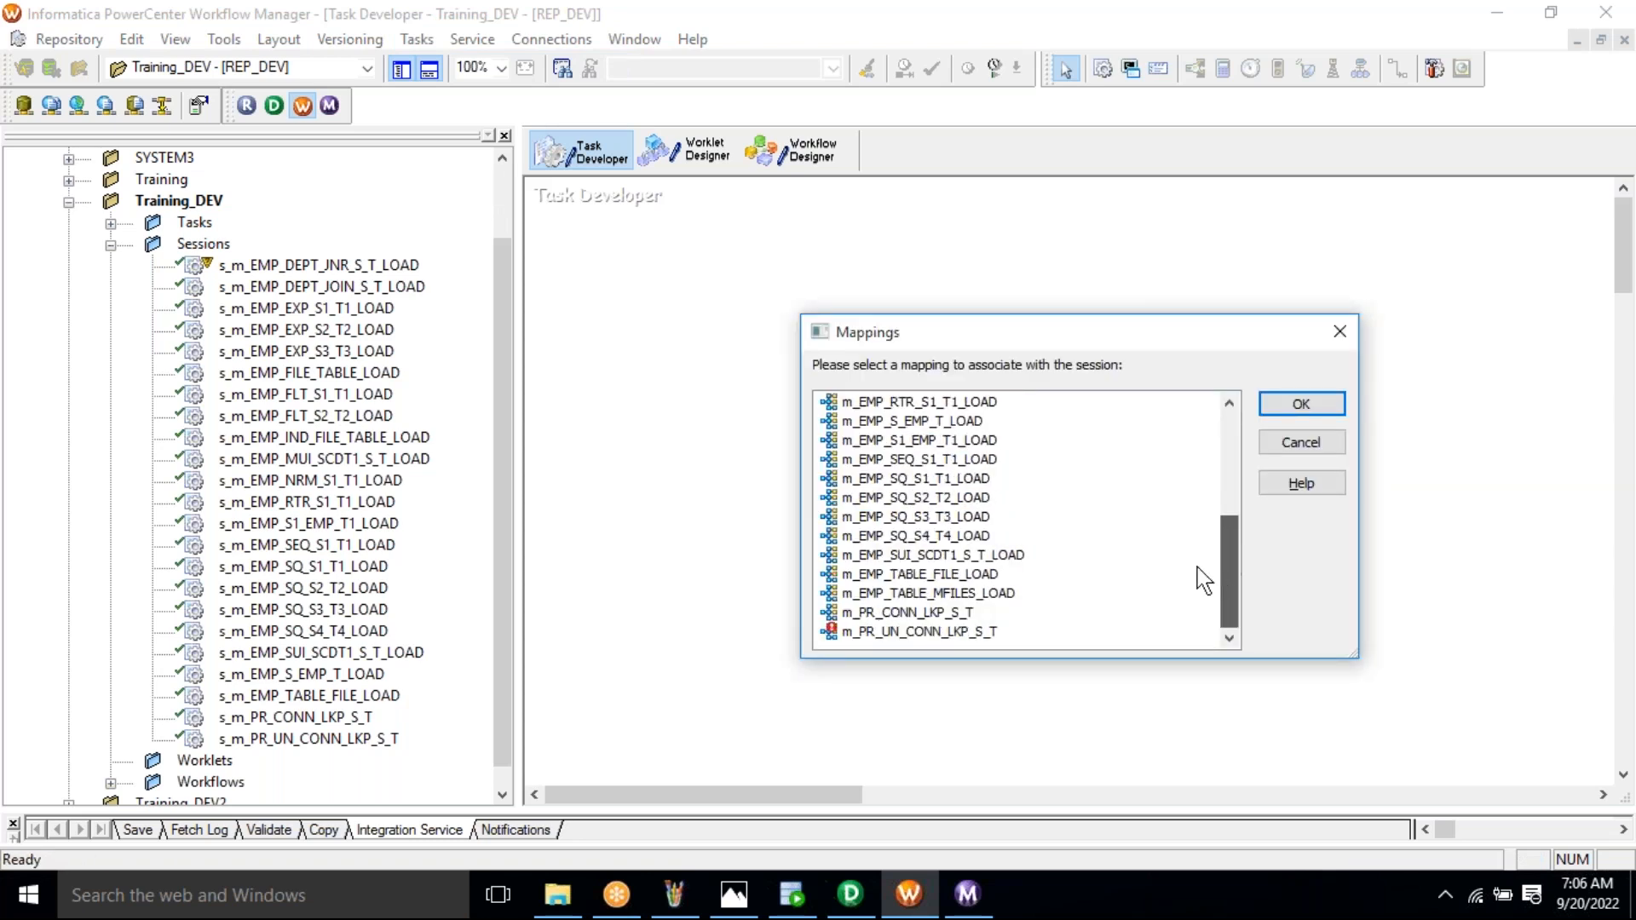
left_click(966, 594)
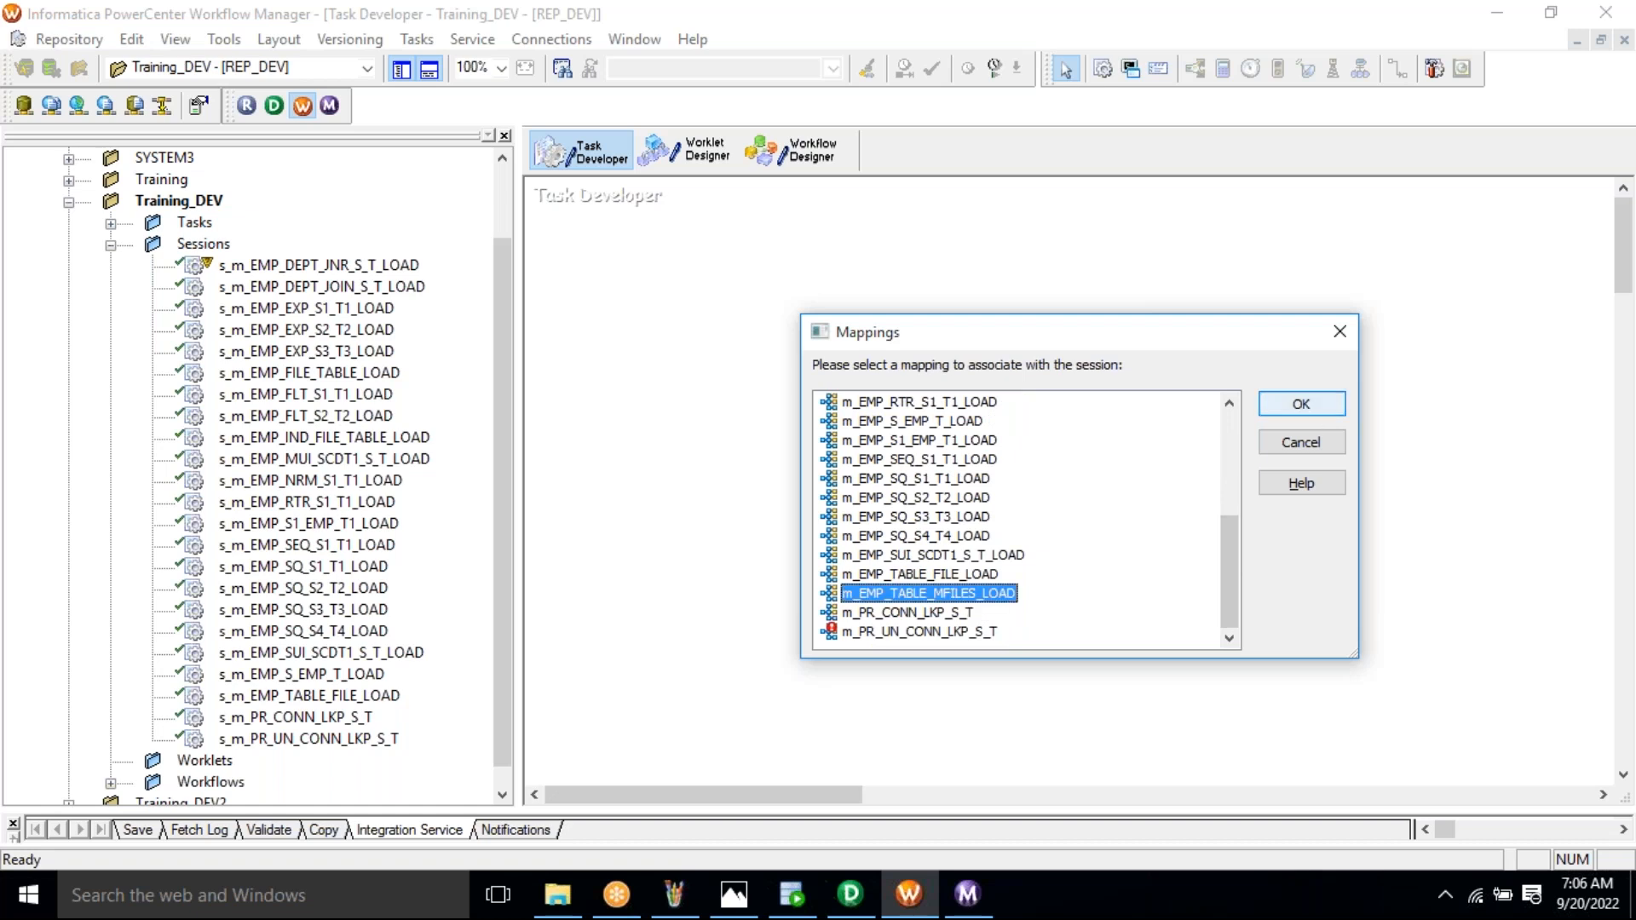
key("Return")
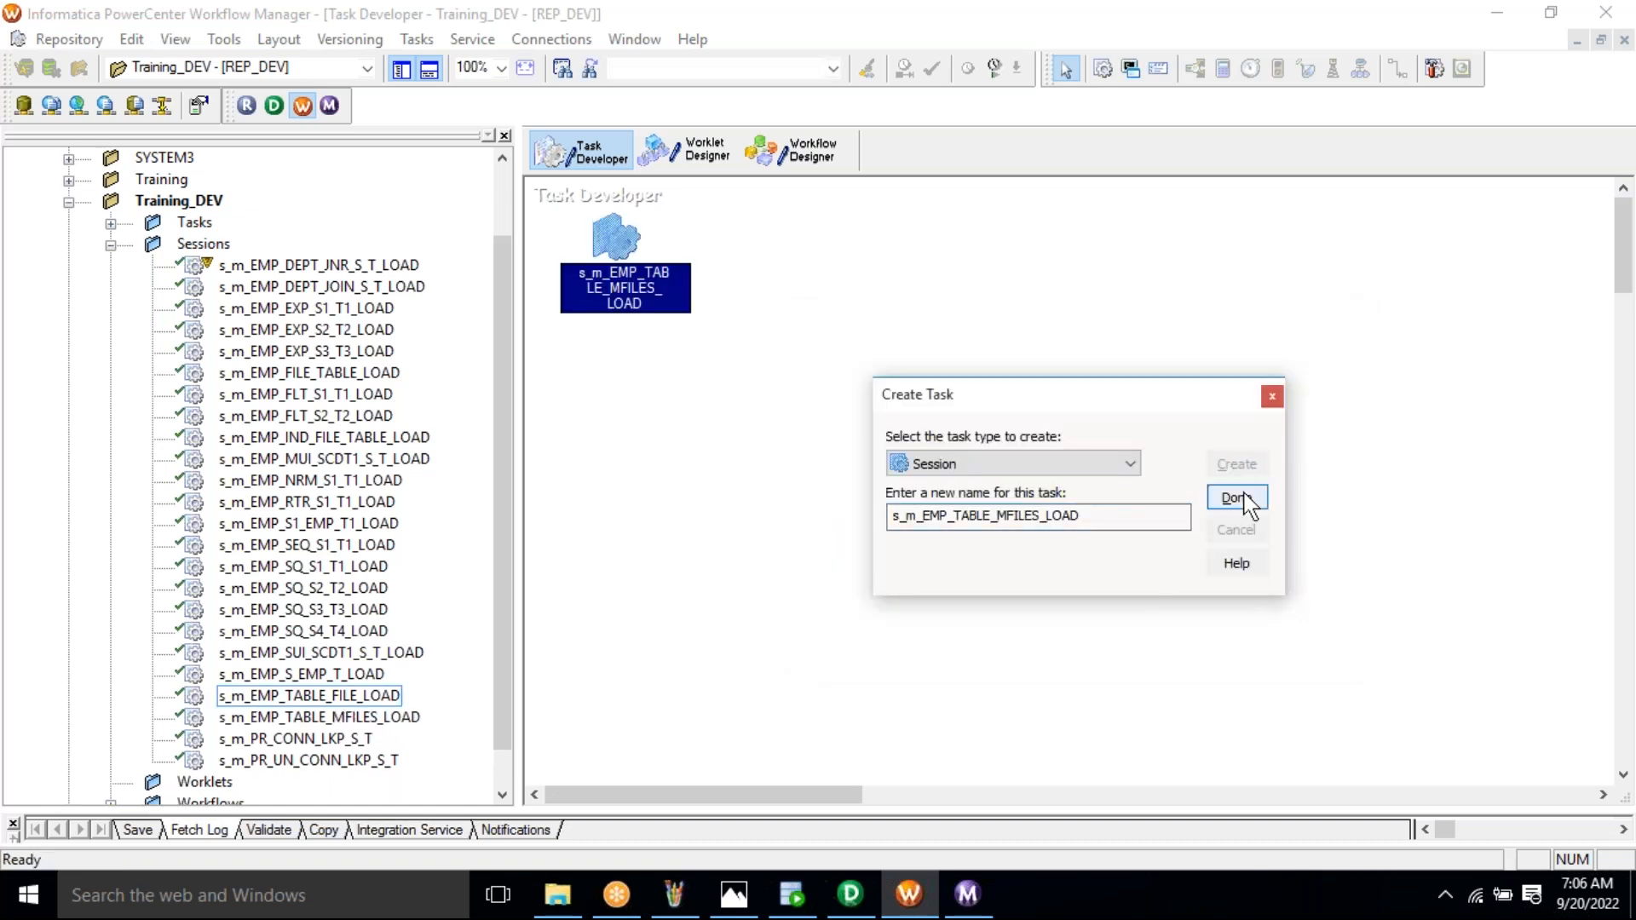
left_click(1234, 500)
Create a new workflow named wf_m_EMP_TABLE_MFILES_LOAD in the Workflow Designer
left_click(792, 151)
left_click(434, 39)
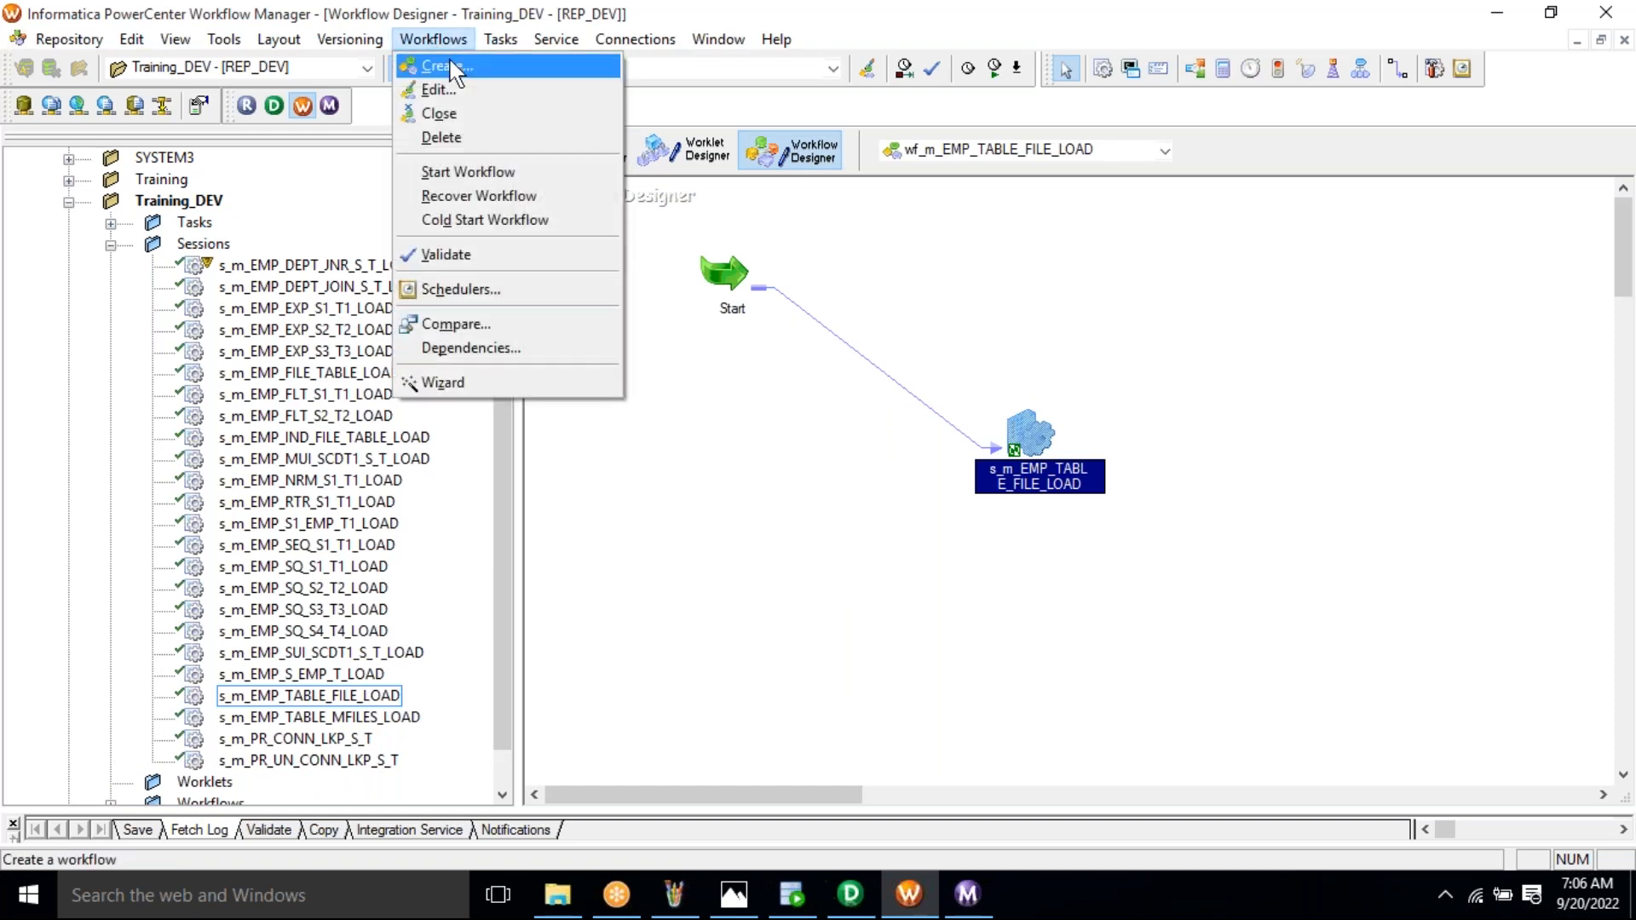
left_click(451, 64)
type("wf_")
type("m_EMP_TABLE_MFILES_LOAD")
key("Return")
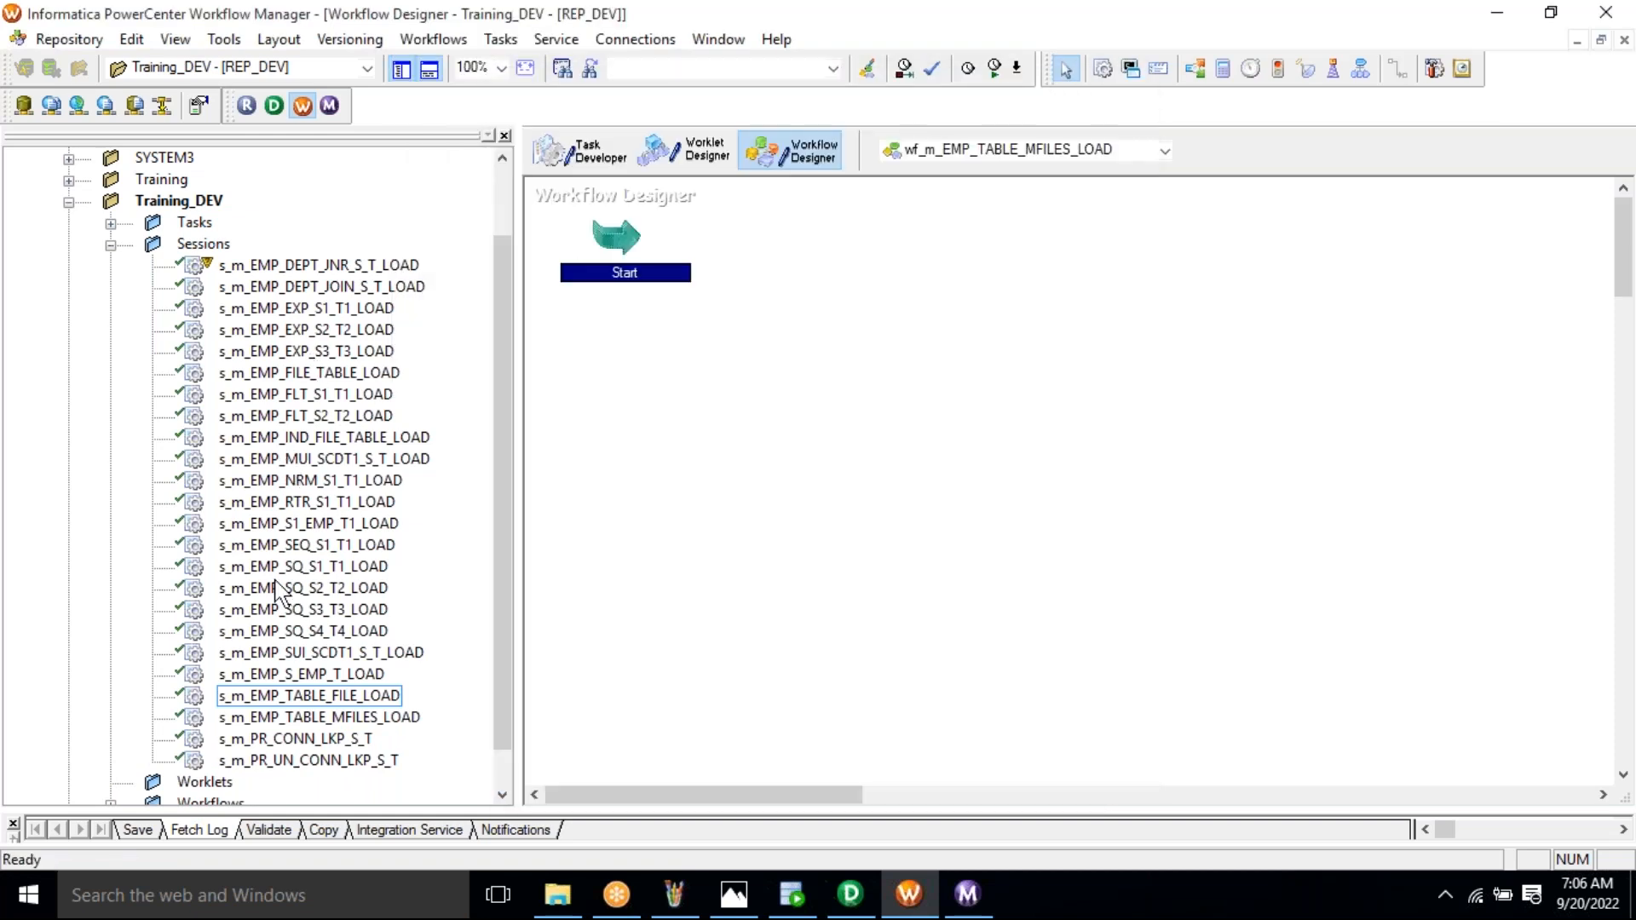
Add session s_m_EMP_TABLE_MFILES_LOAD to the workflow, link it from the Start task and save
left_click_drag(343, 716, 942, 400)
left_click(500, 39)
left_click(537, 184)
left_click(616, 237)
left_click_drag(761, 317, 915, 407)
key("ctrl+s")
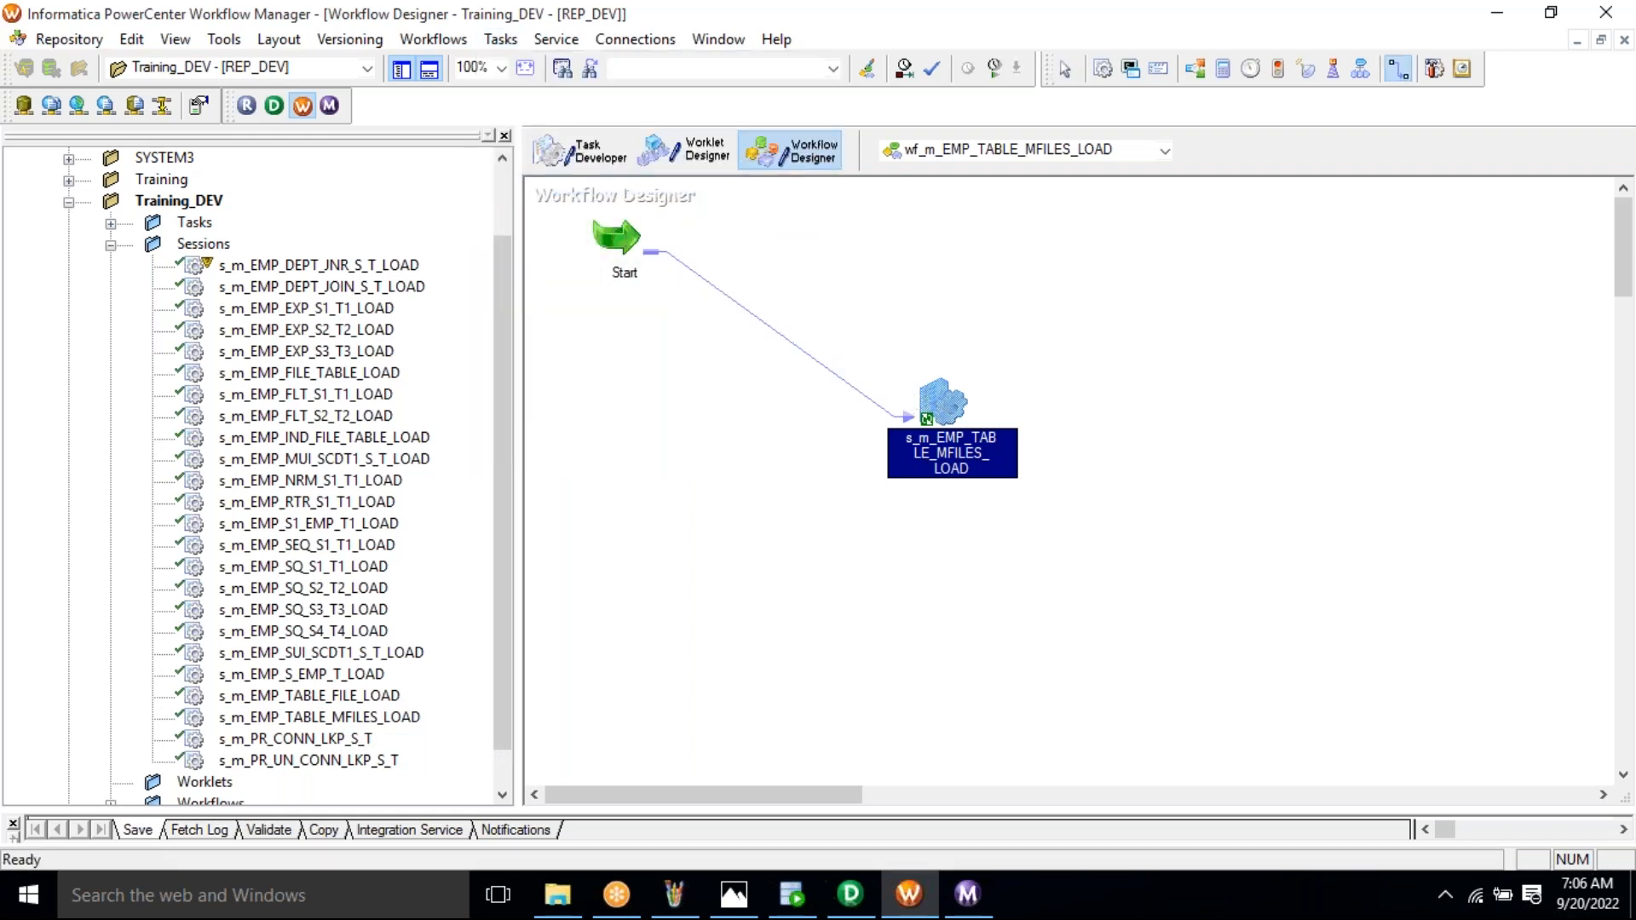
Open the reusable session s_m_EMP_TABLE_MFILES_LOAD for editing and show the mapping properties of target EMP_TGT_MFILES, collapsing its writers and connections
left_click(600, 167)
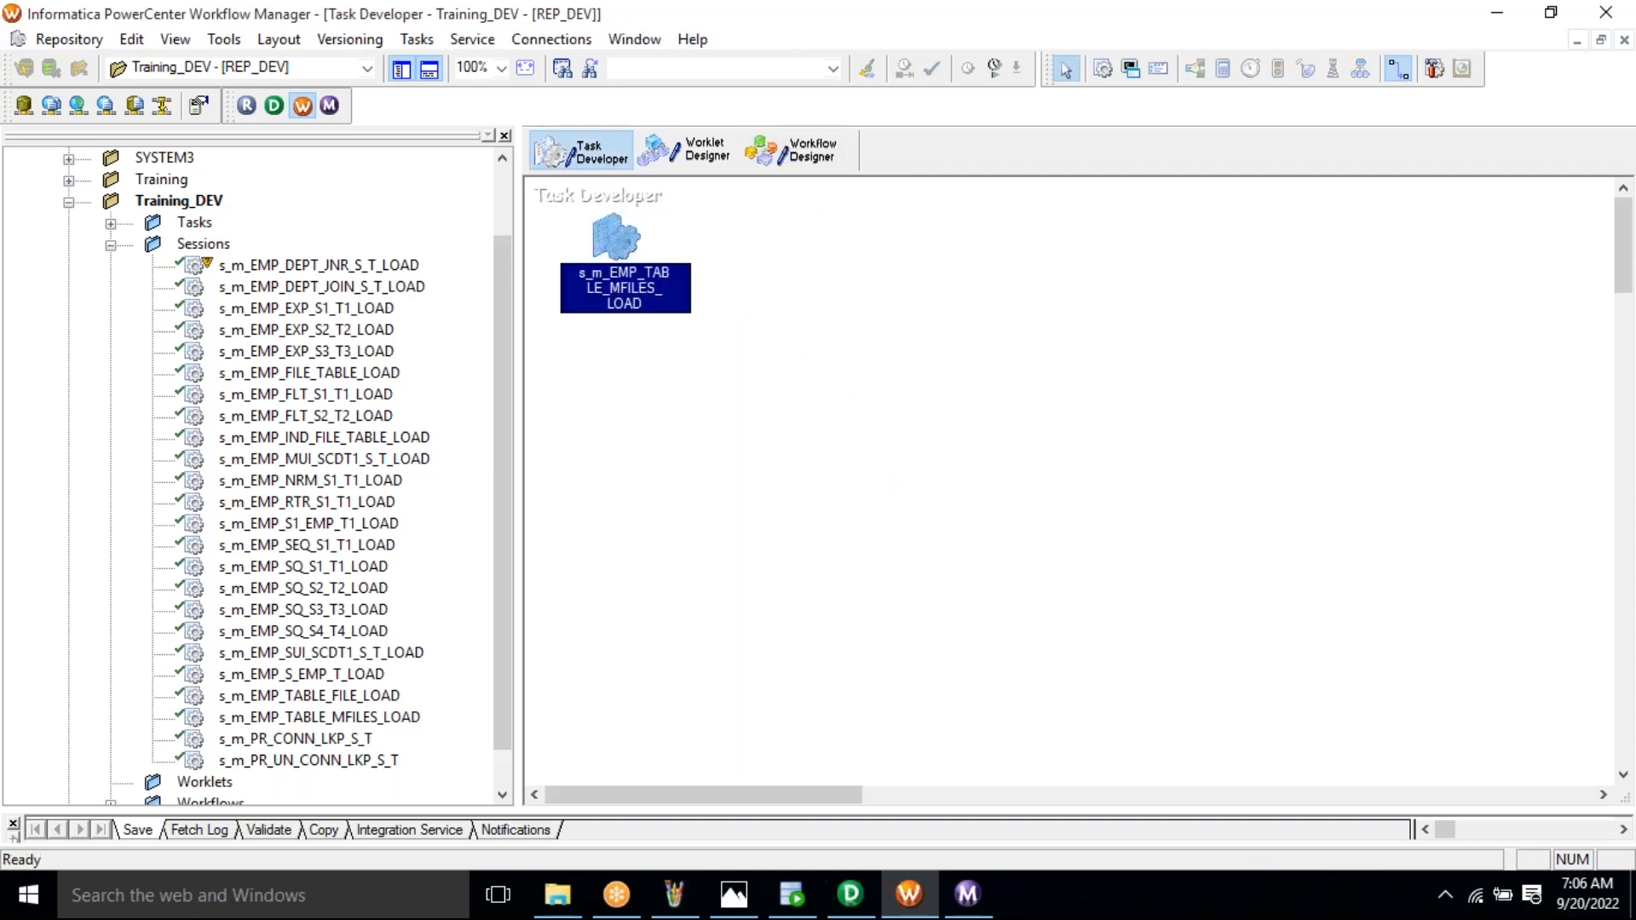
right_click(609, 236)
left_click(655, 271)
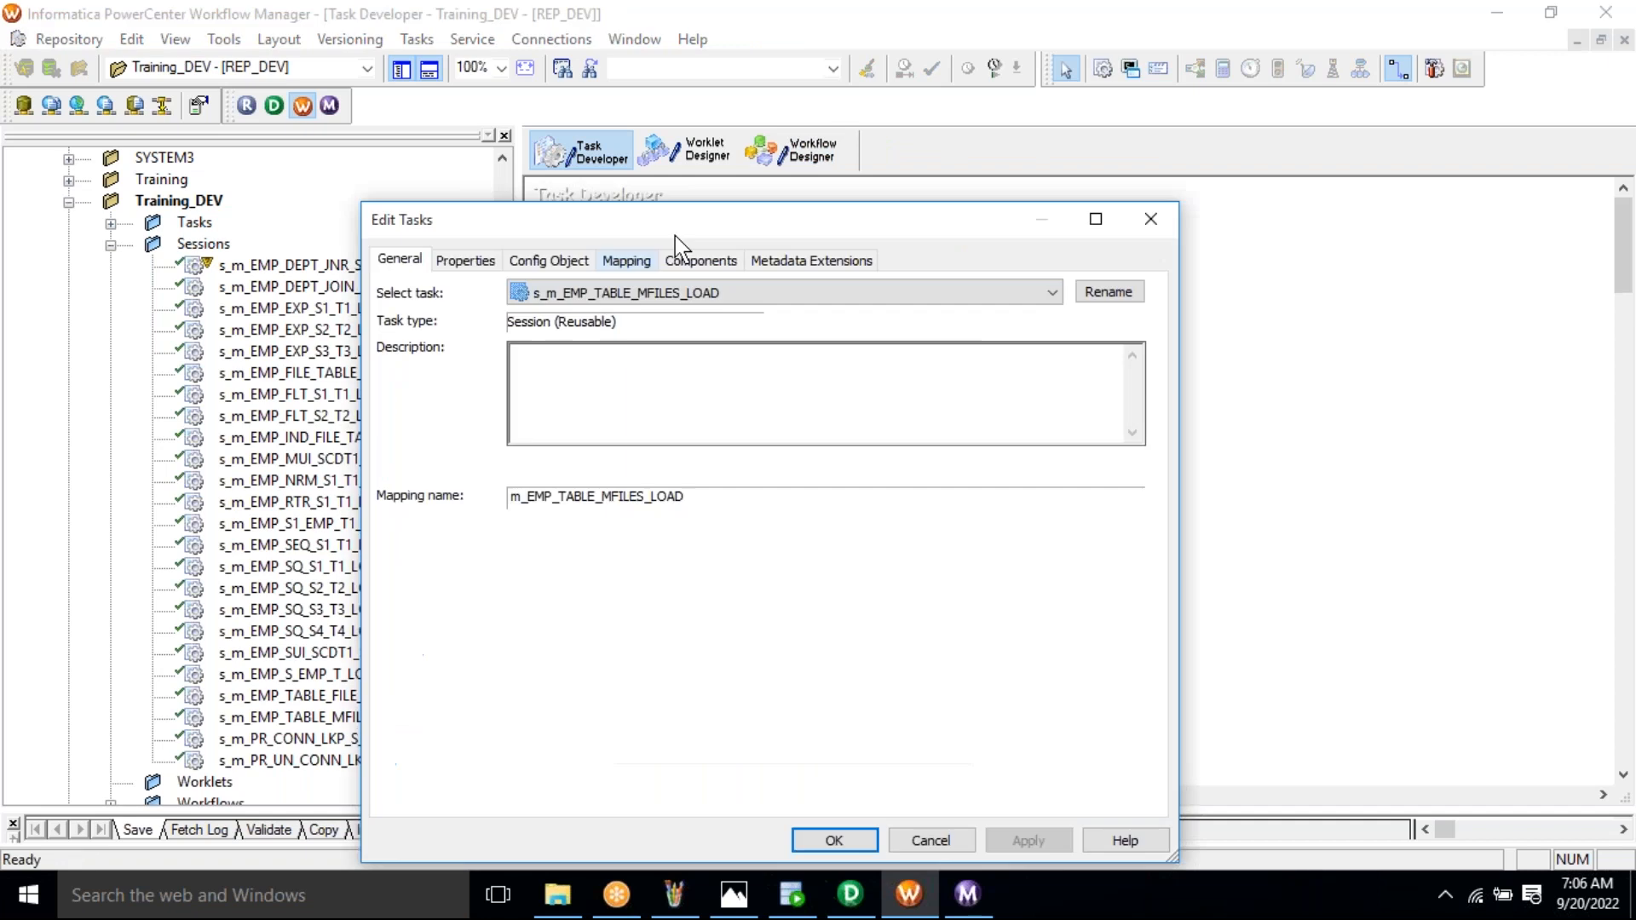
double_click(684, 223)
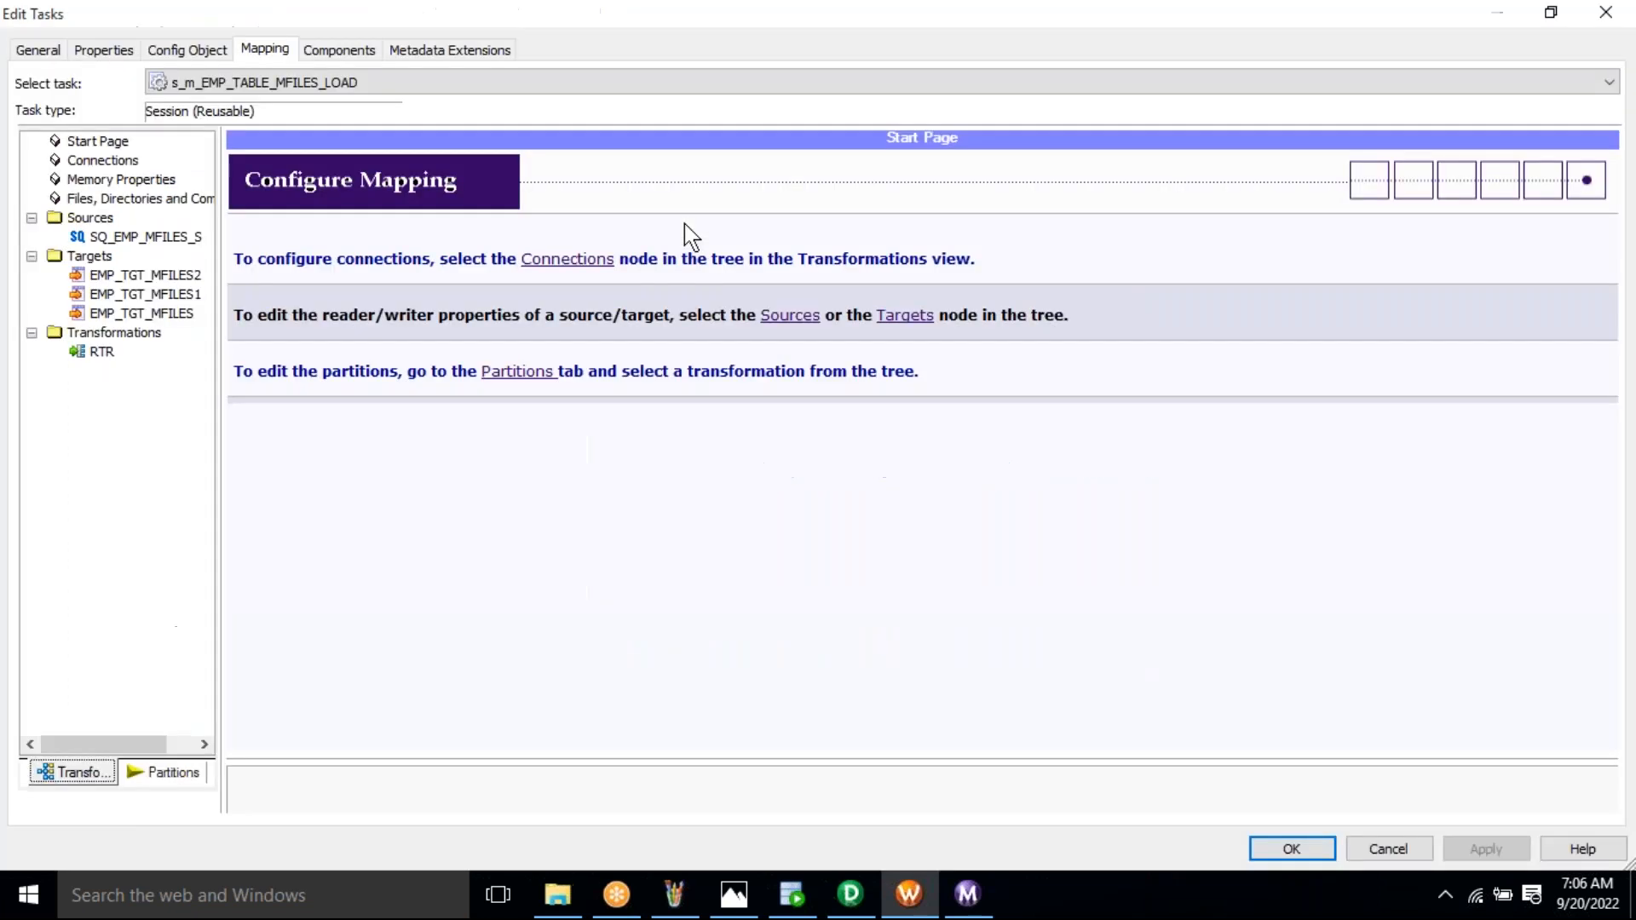
left_click(101, 259)
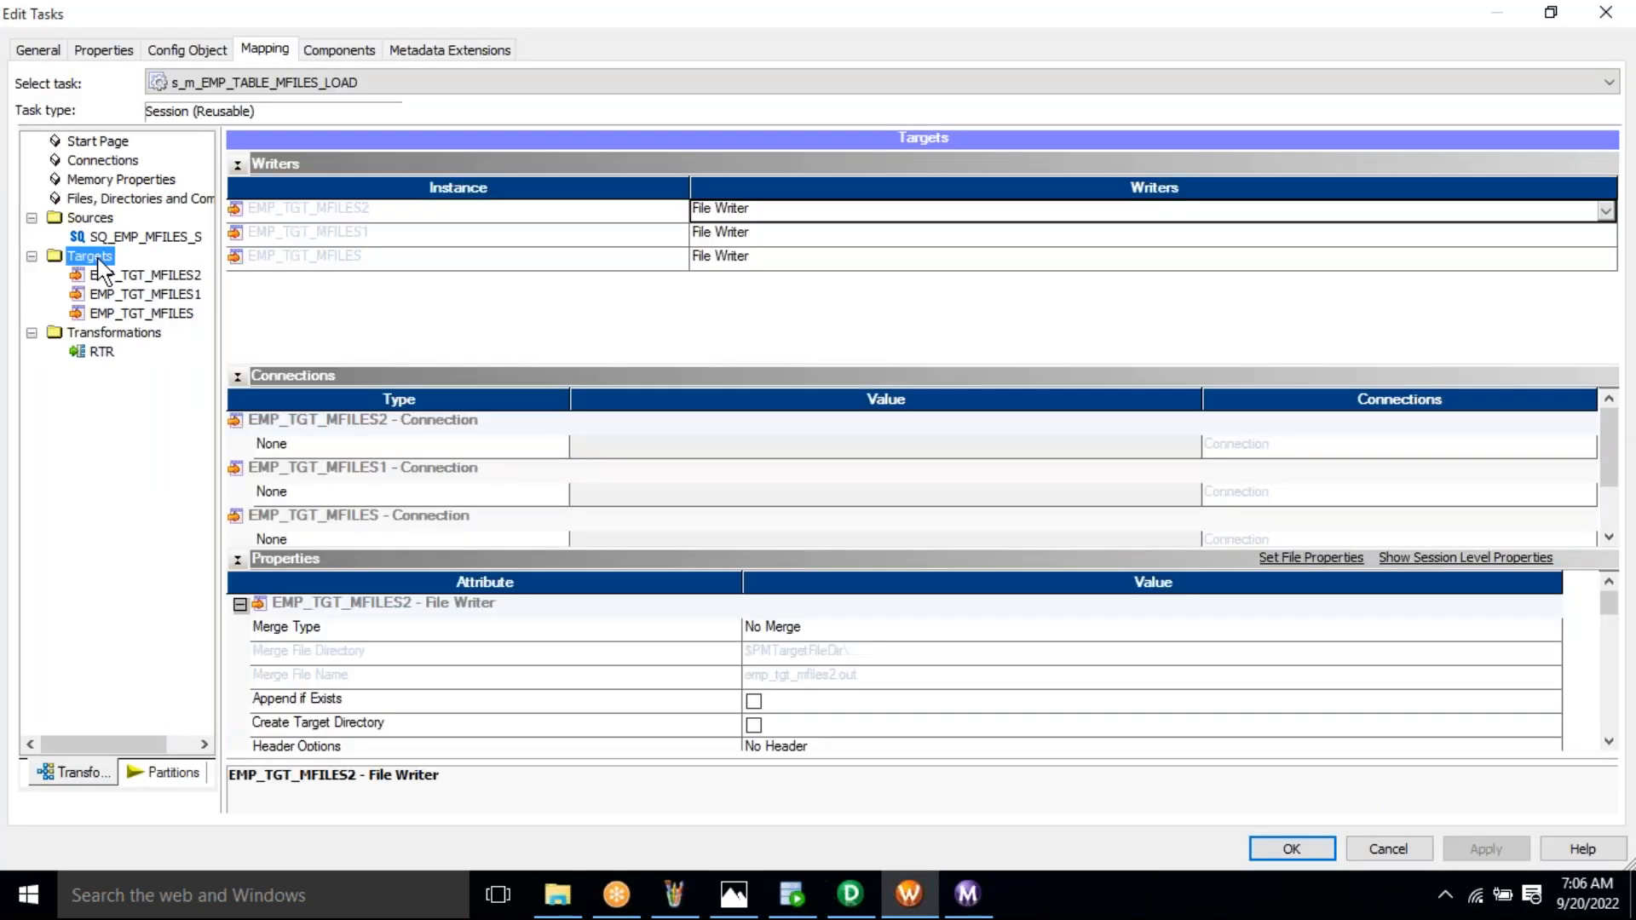
left_click(167, 314)
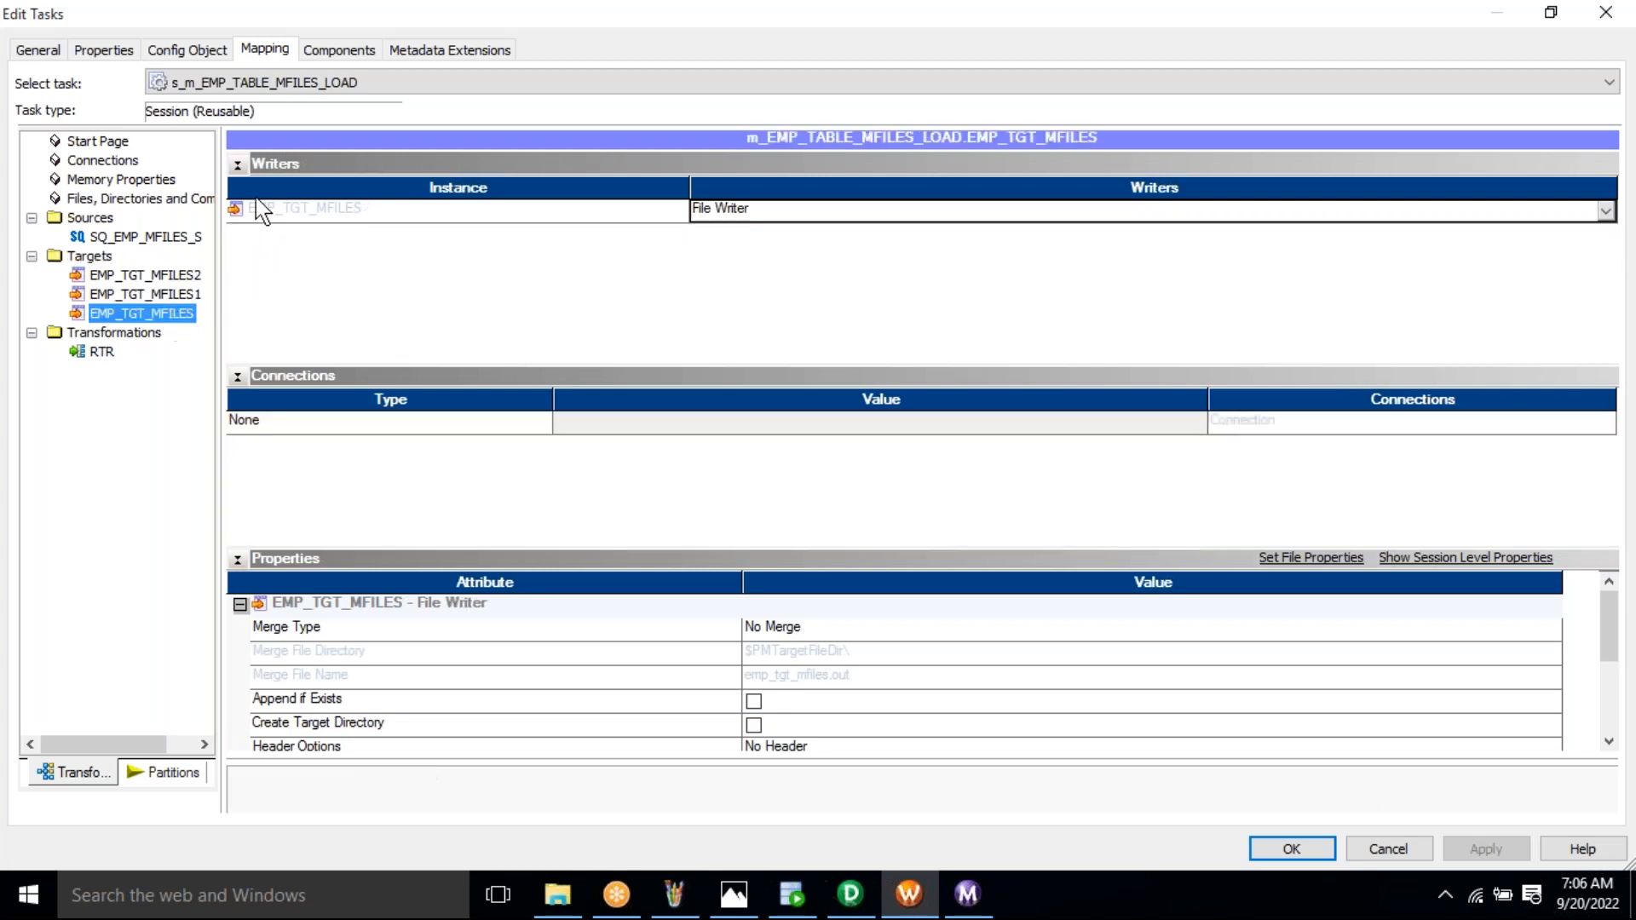
left_click(237, 167)
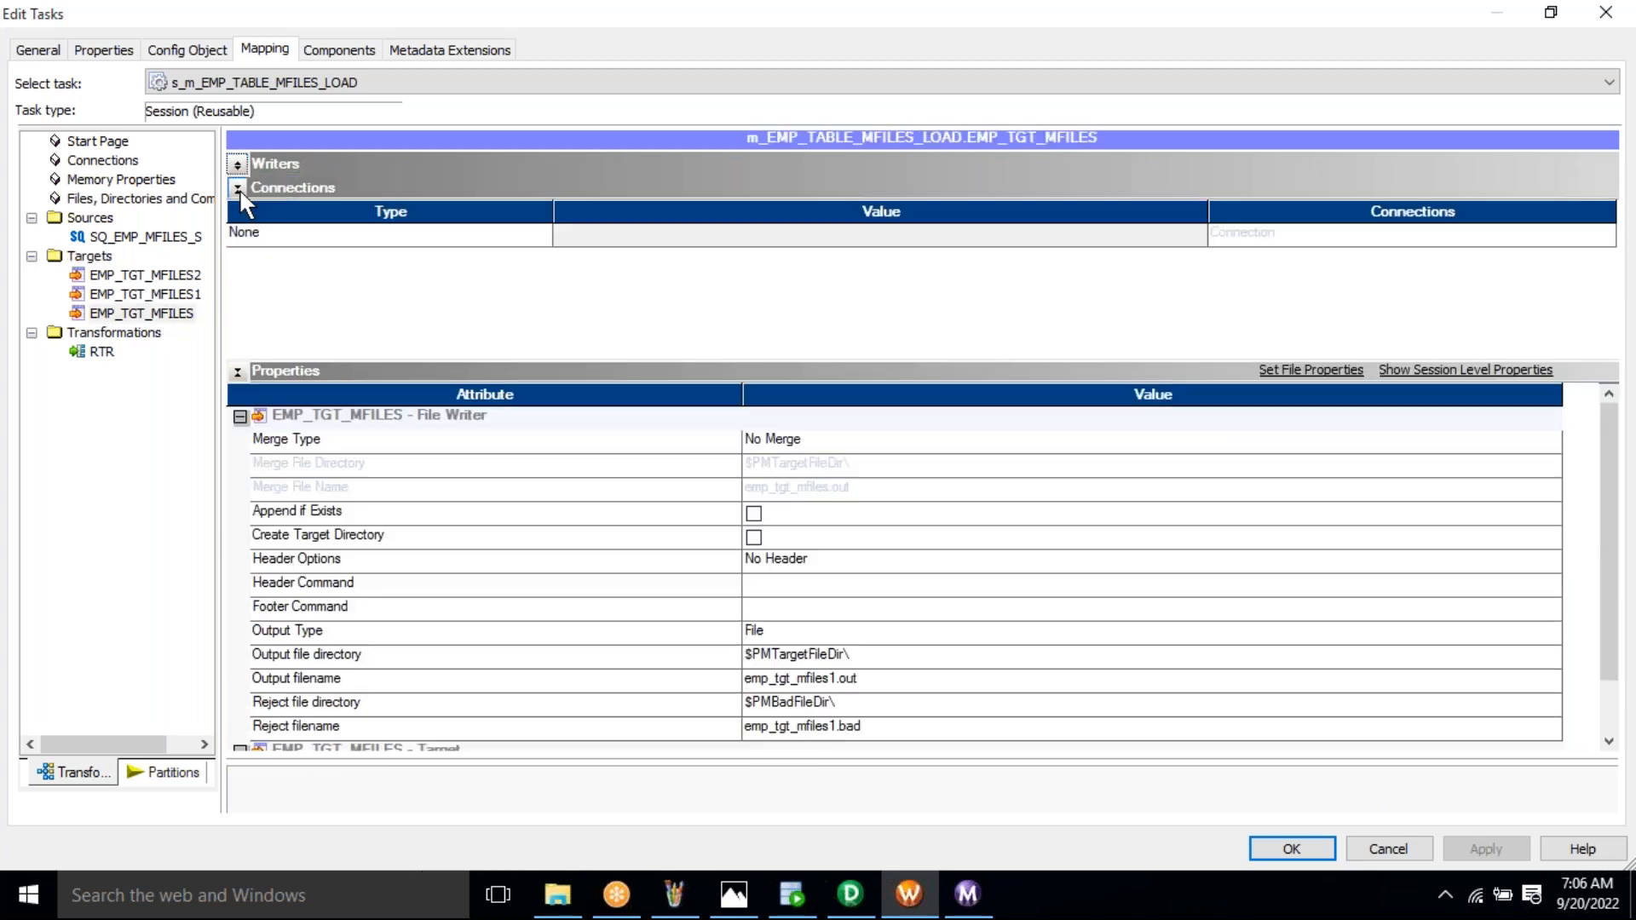
left_click(238, 188)
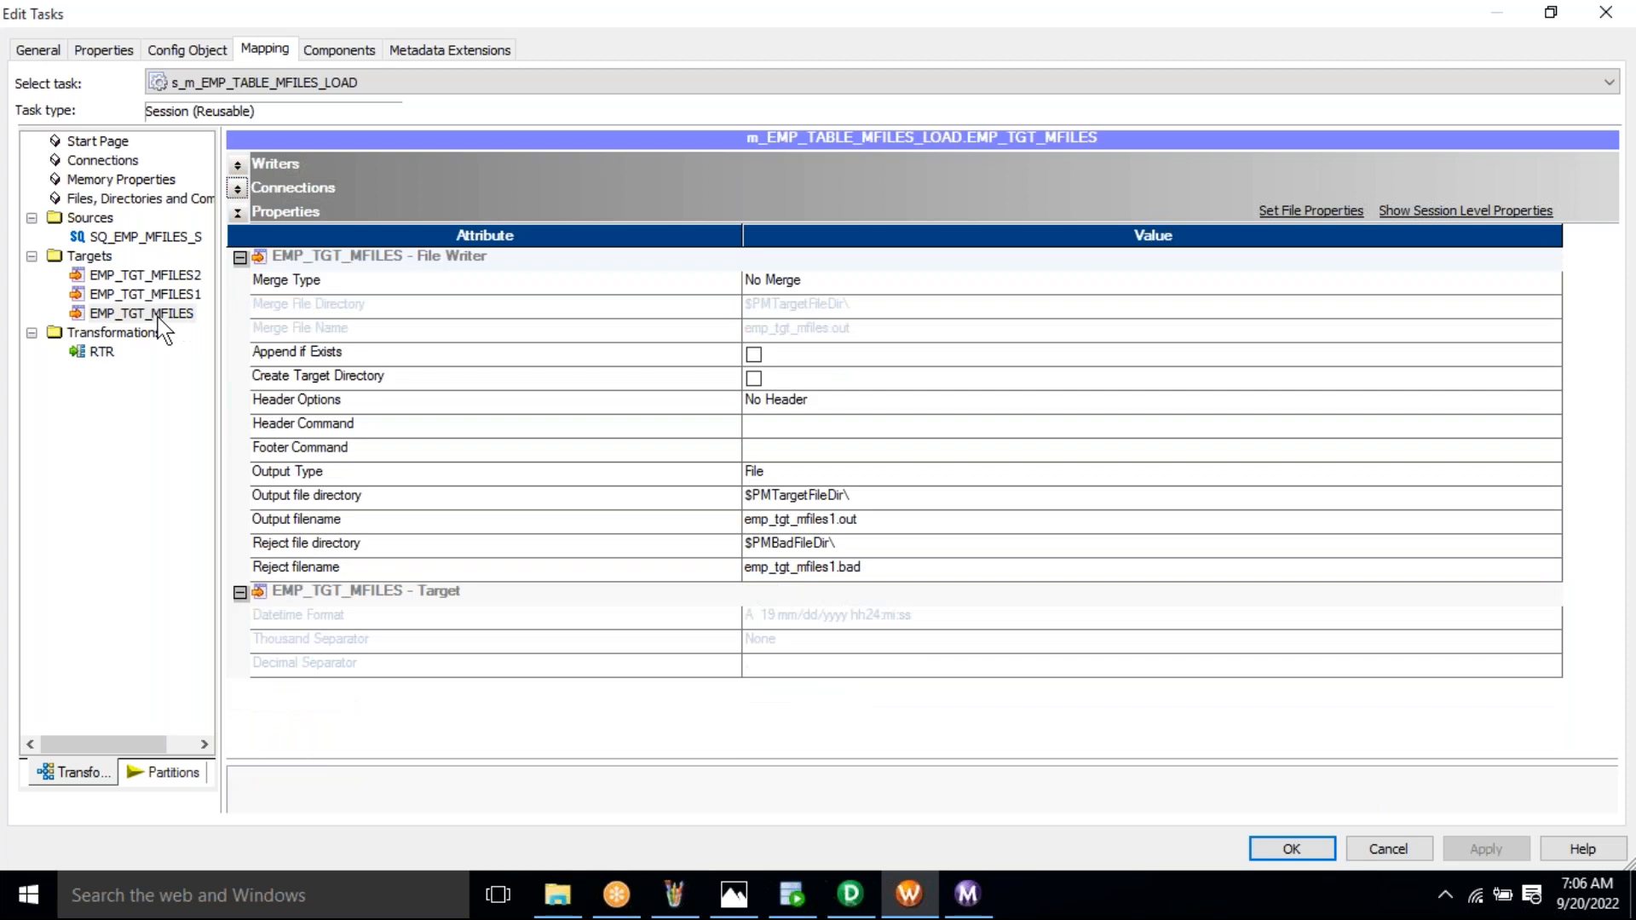
Copy the Tgt_Files folder path from File Explorer and set EMP_TGT_MFILES's output file directory to C:\Users\hp\Desktop\Inst\Training\Tgt_Files
left_click(561, 908)
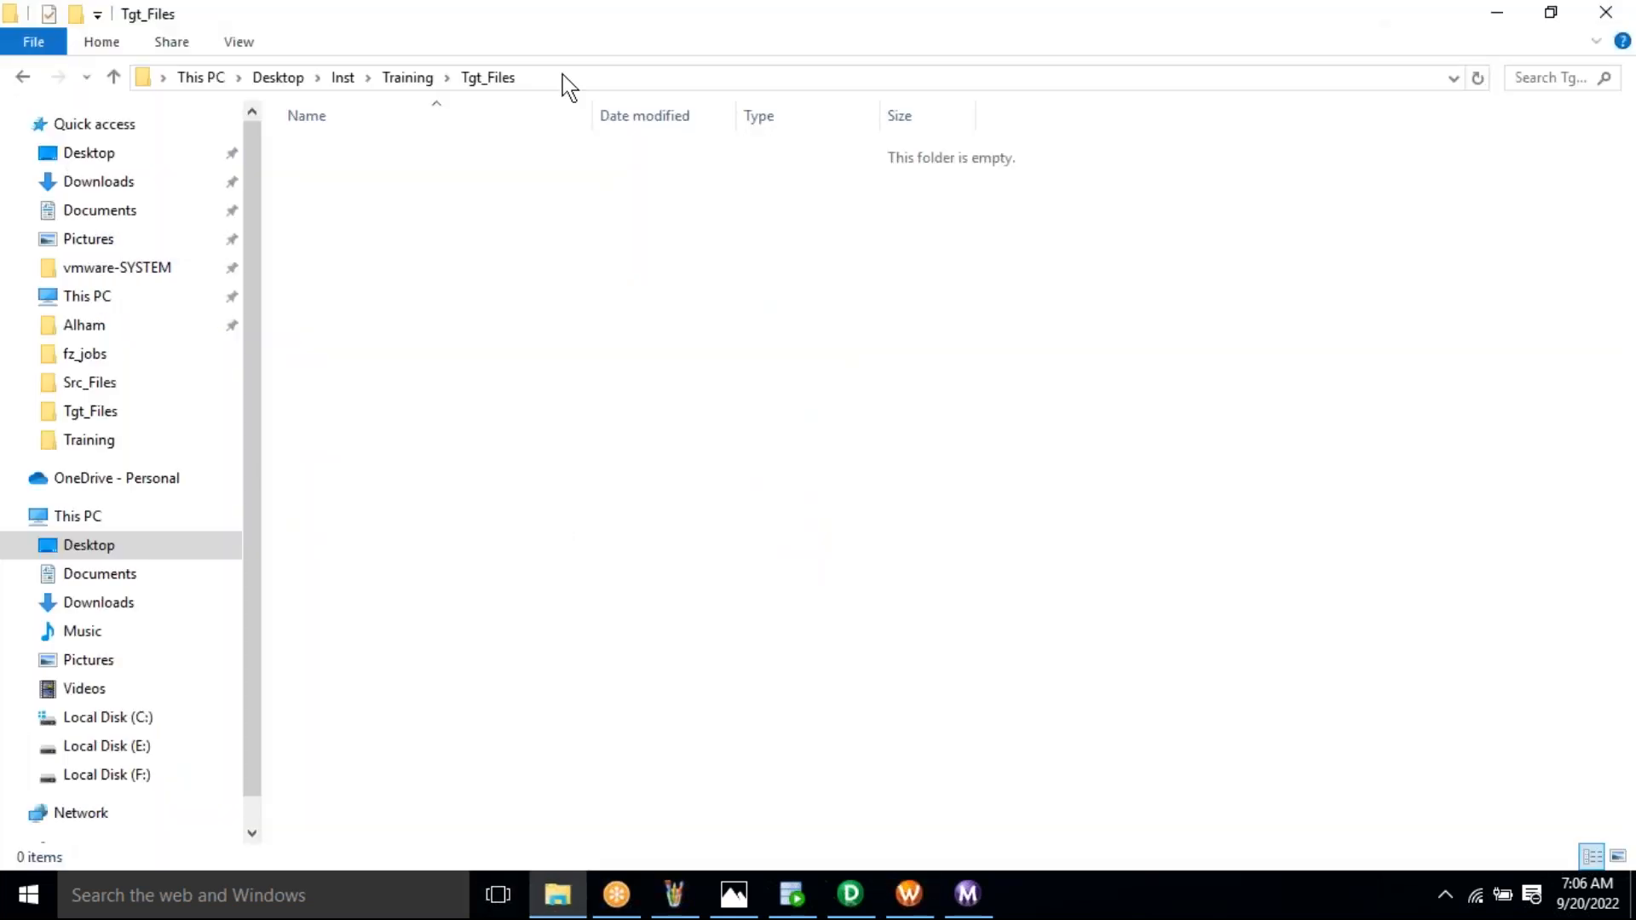
left_click(566, 81)
key("ctrl+c")
right_click(567, 81)
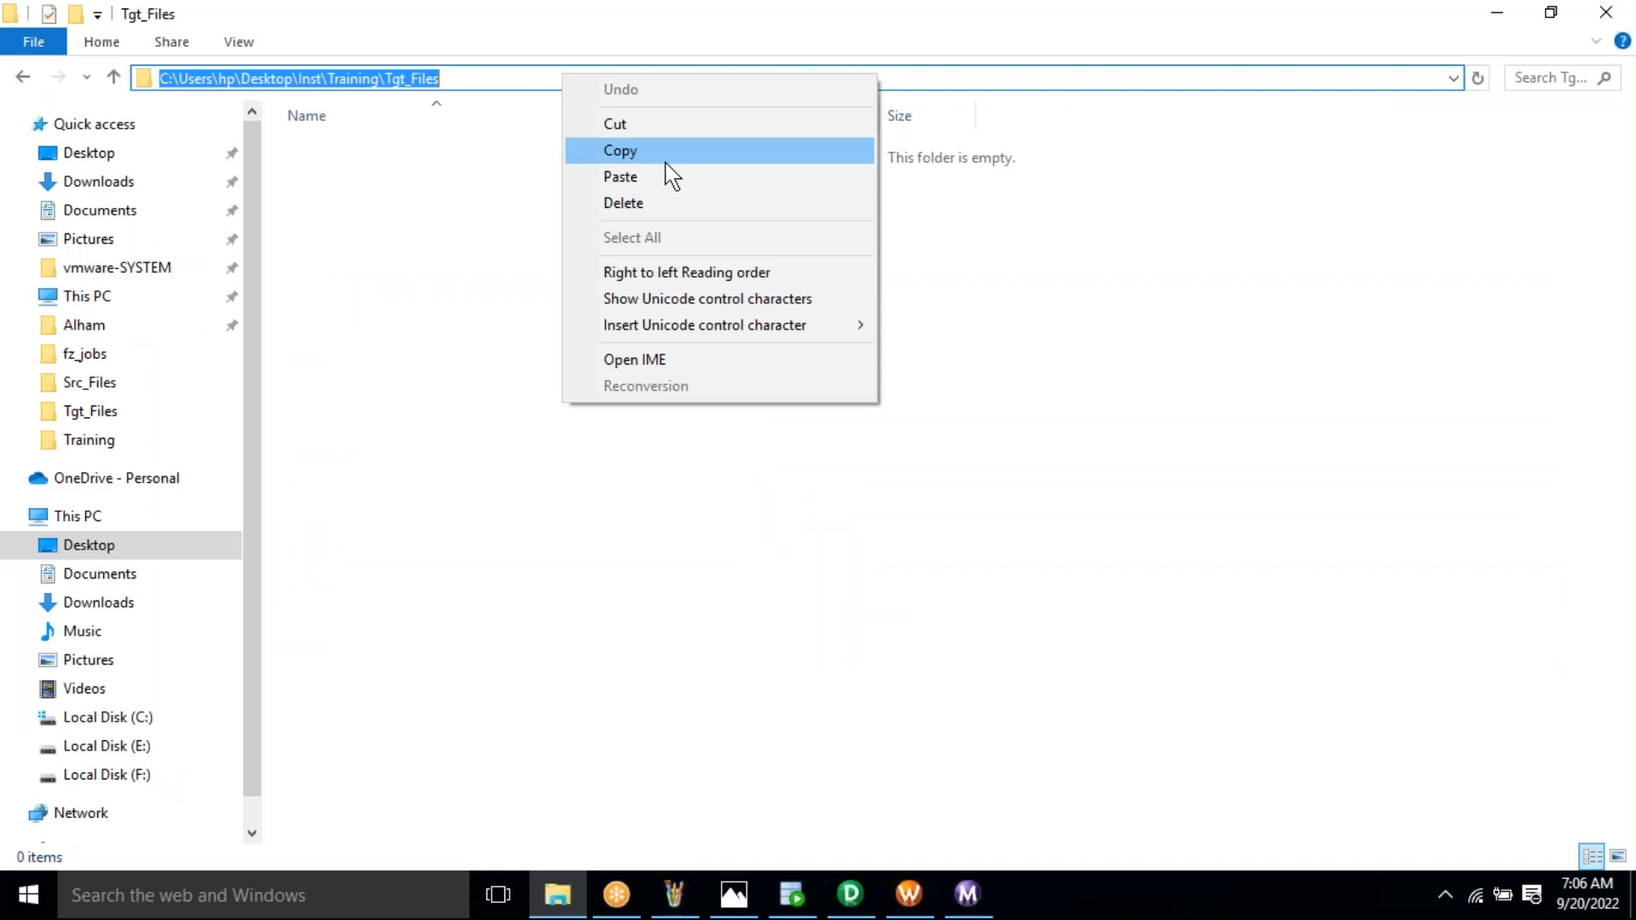
left_click(665, 158)
left_click(844, 707)
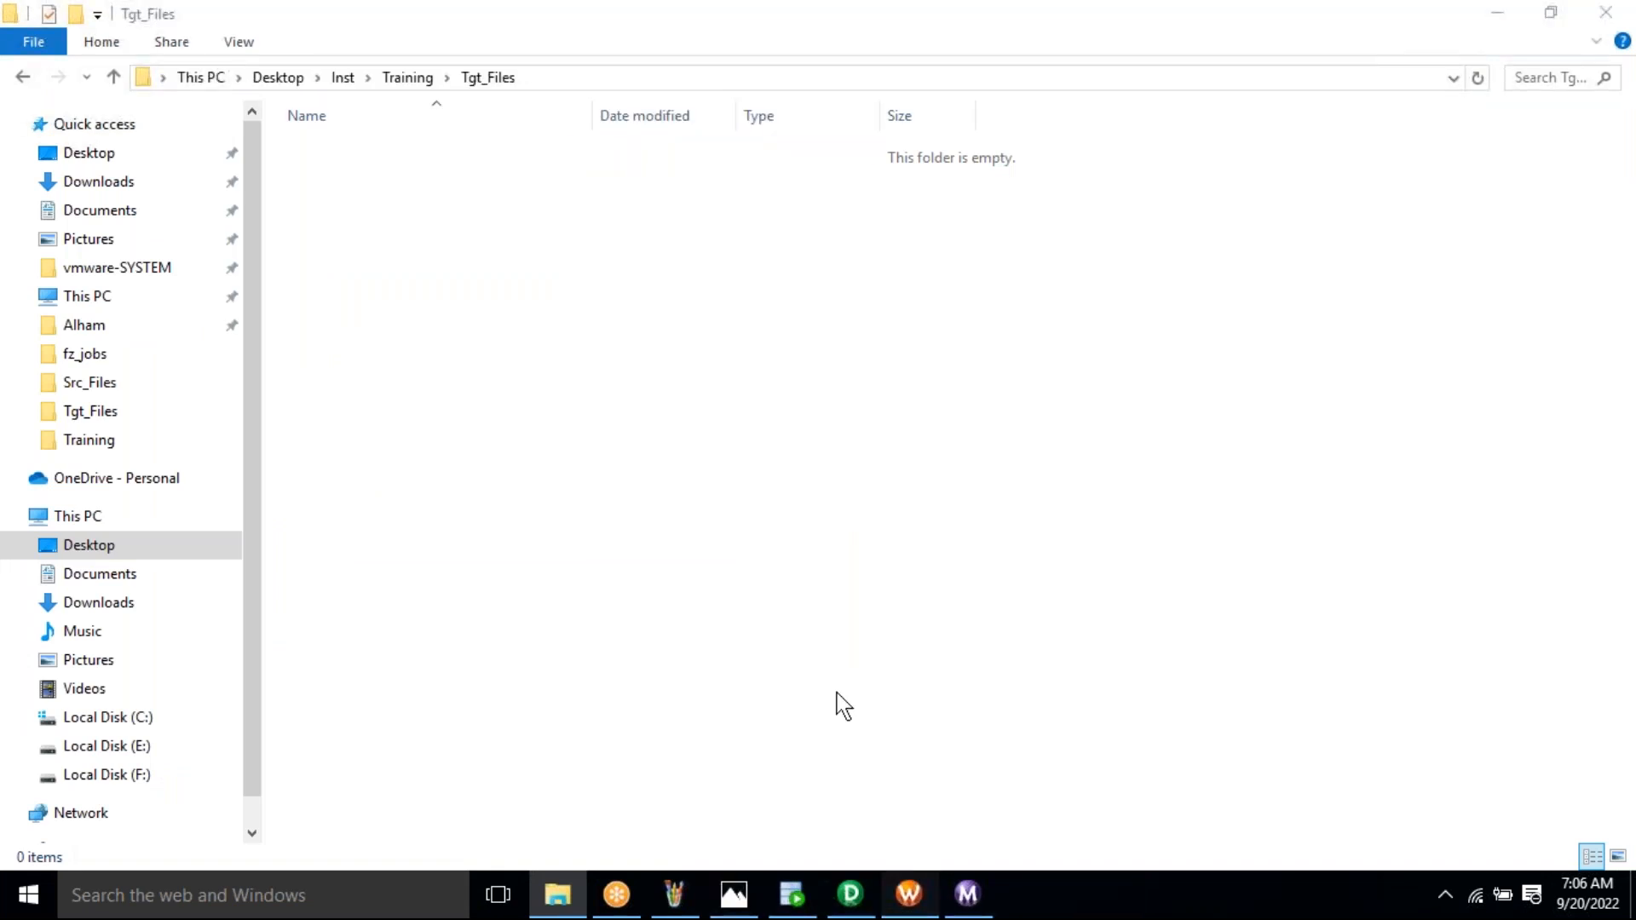
key("alt+Tab")
left_click(605, 506)
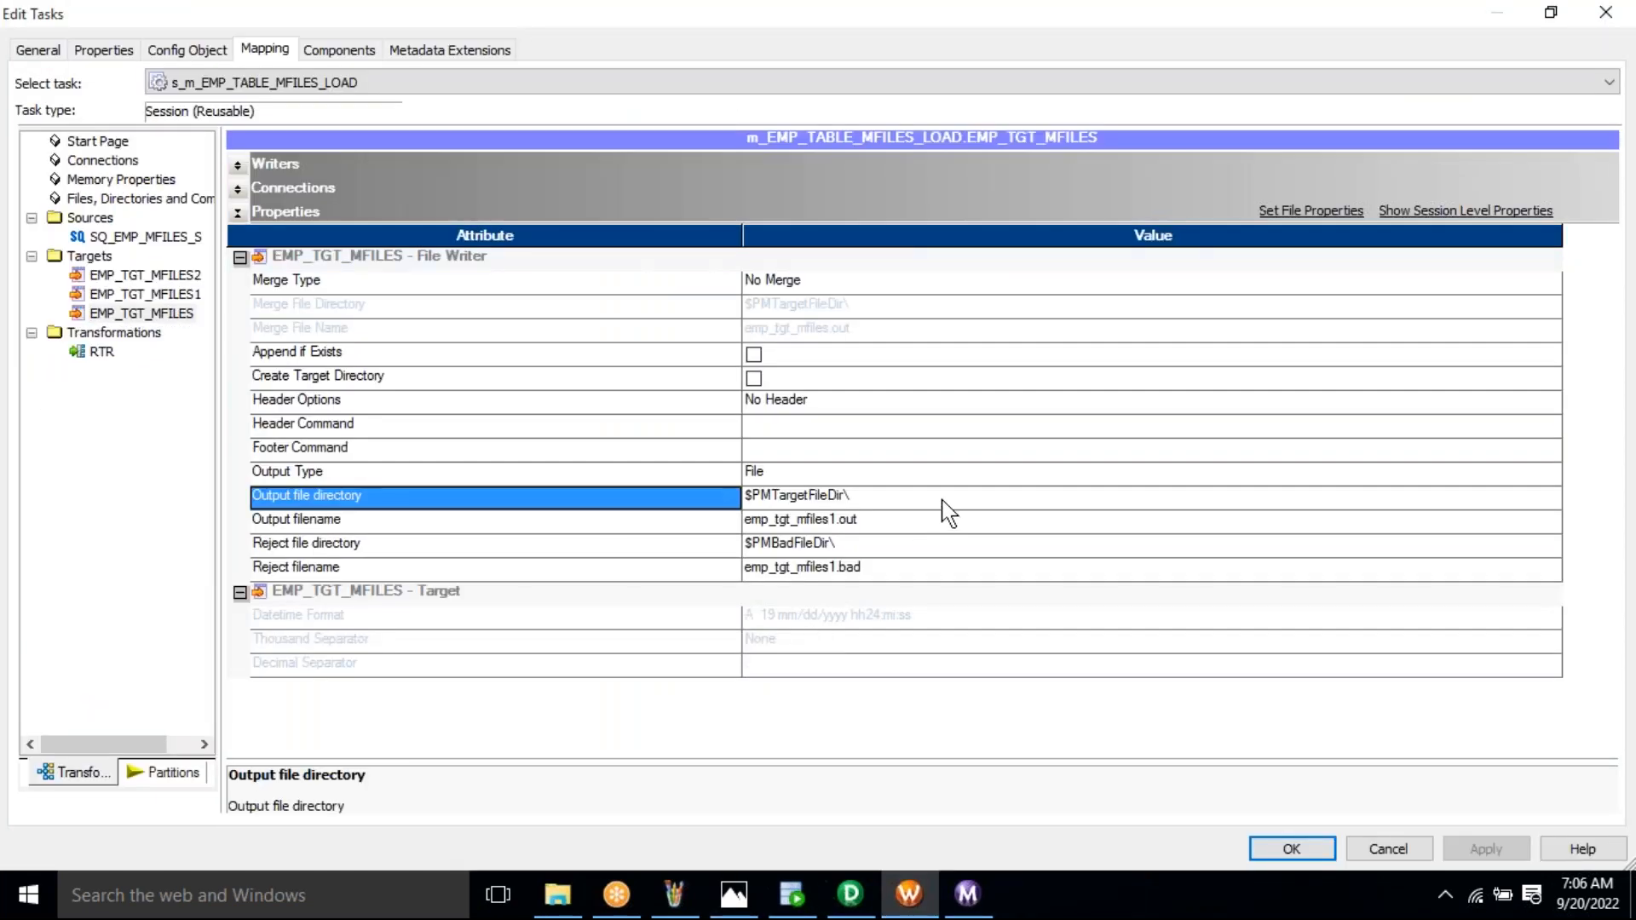
left_click(944, 503)
key("ctrl+v")
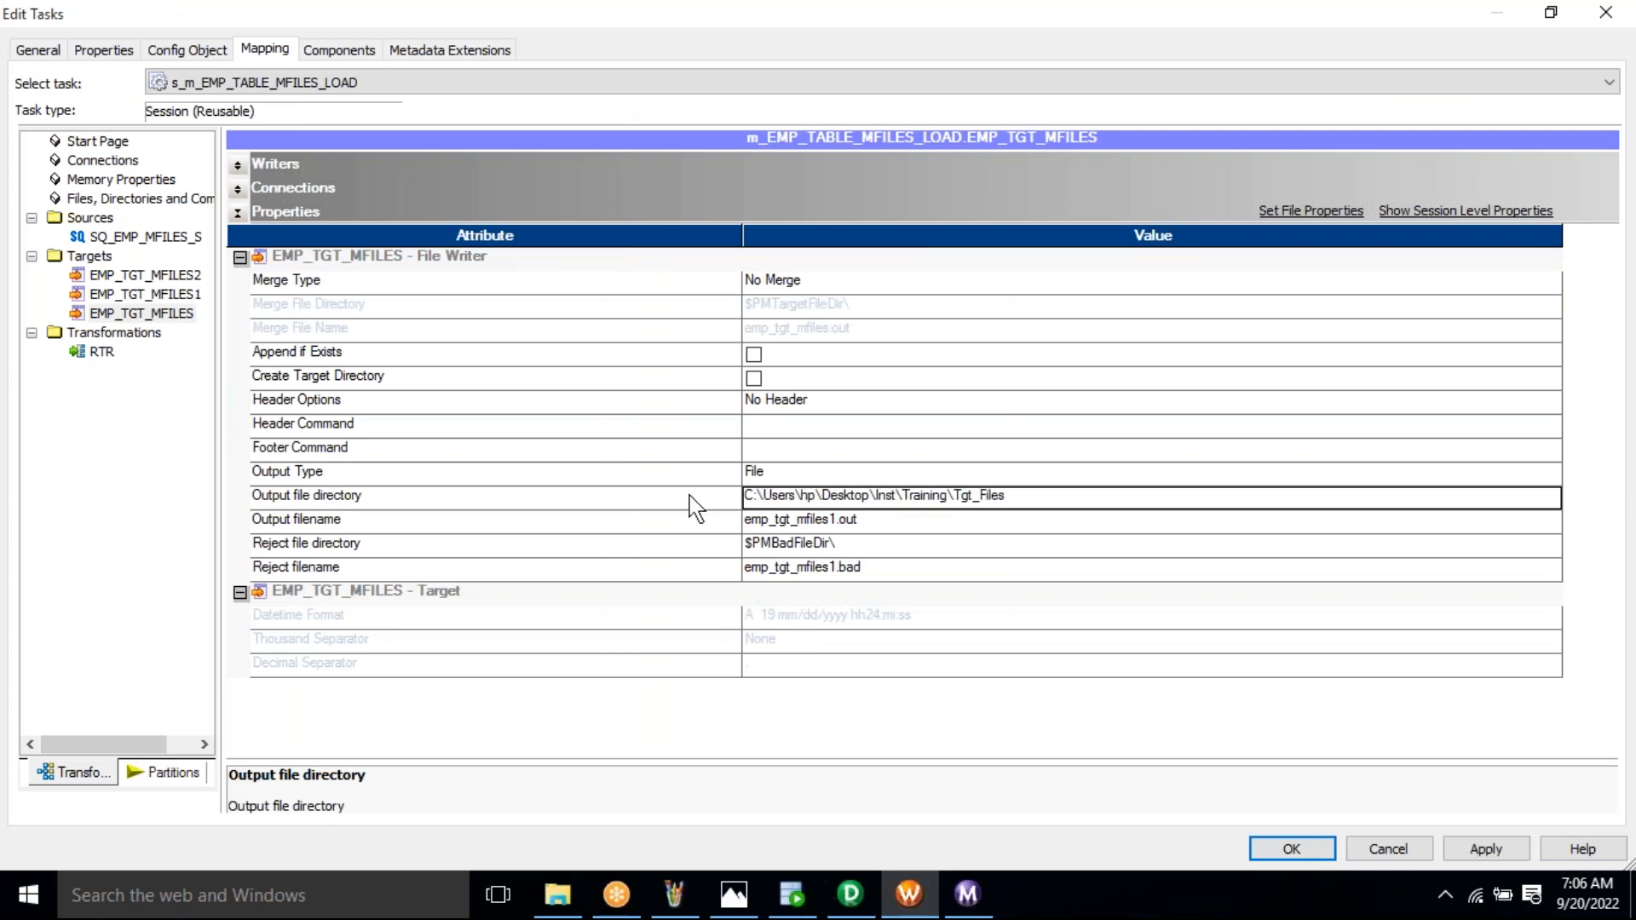
Set the output filename of target EMP_TGT_MFILES to EMP_HYD.txt
left_click(644, 524)
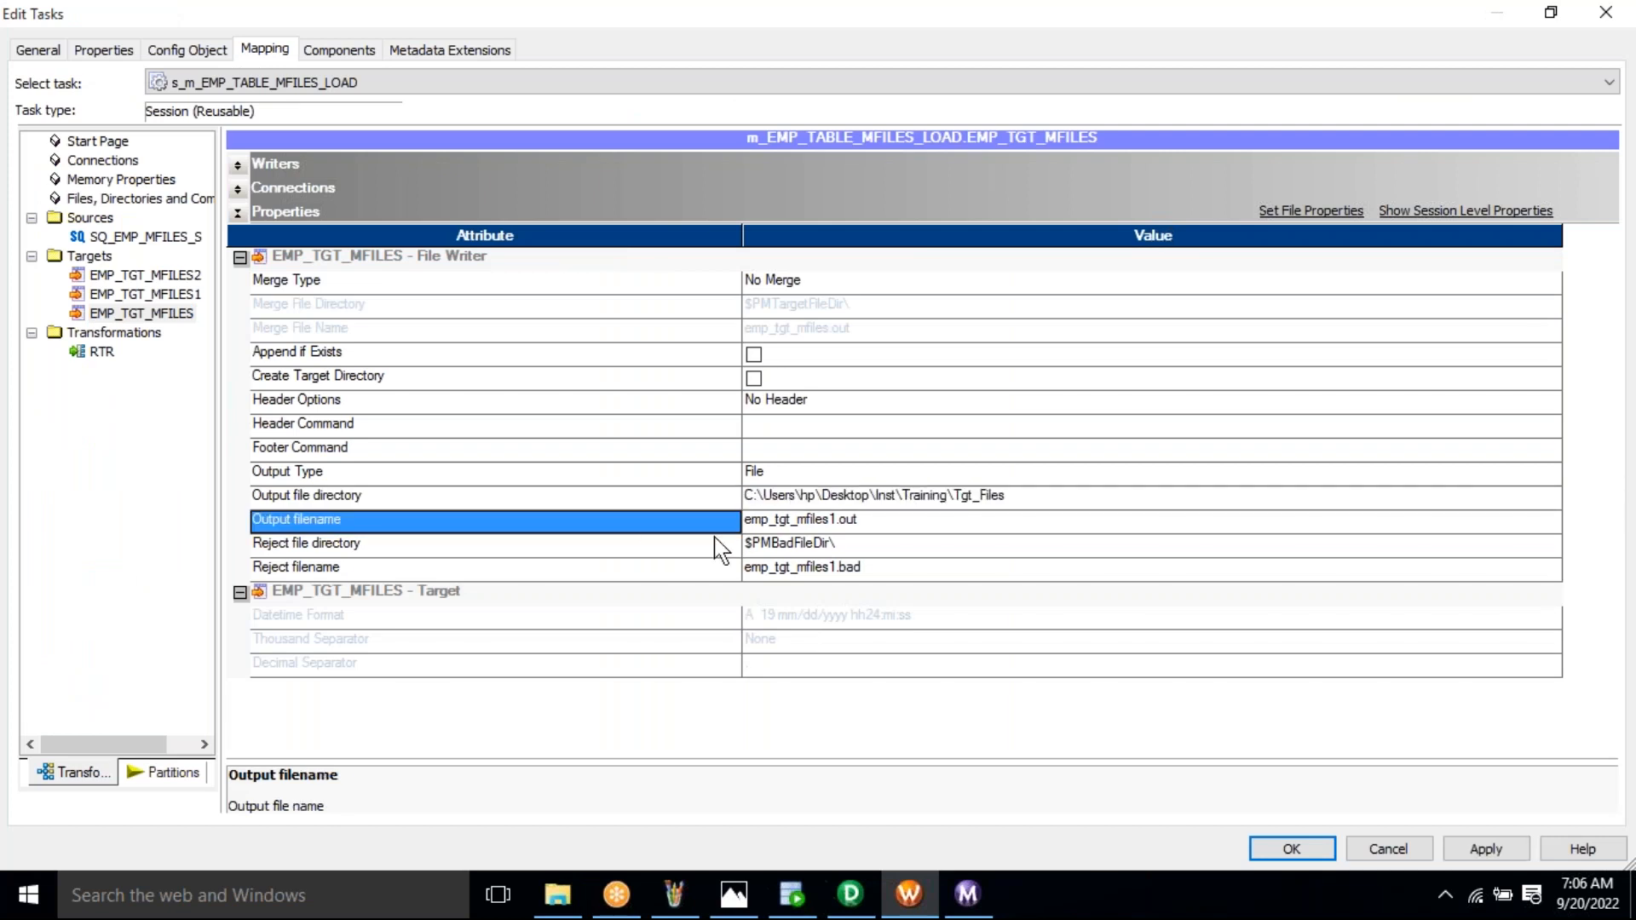
left_click(927, 530)
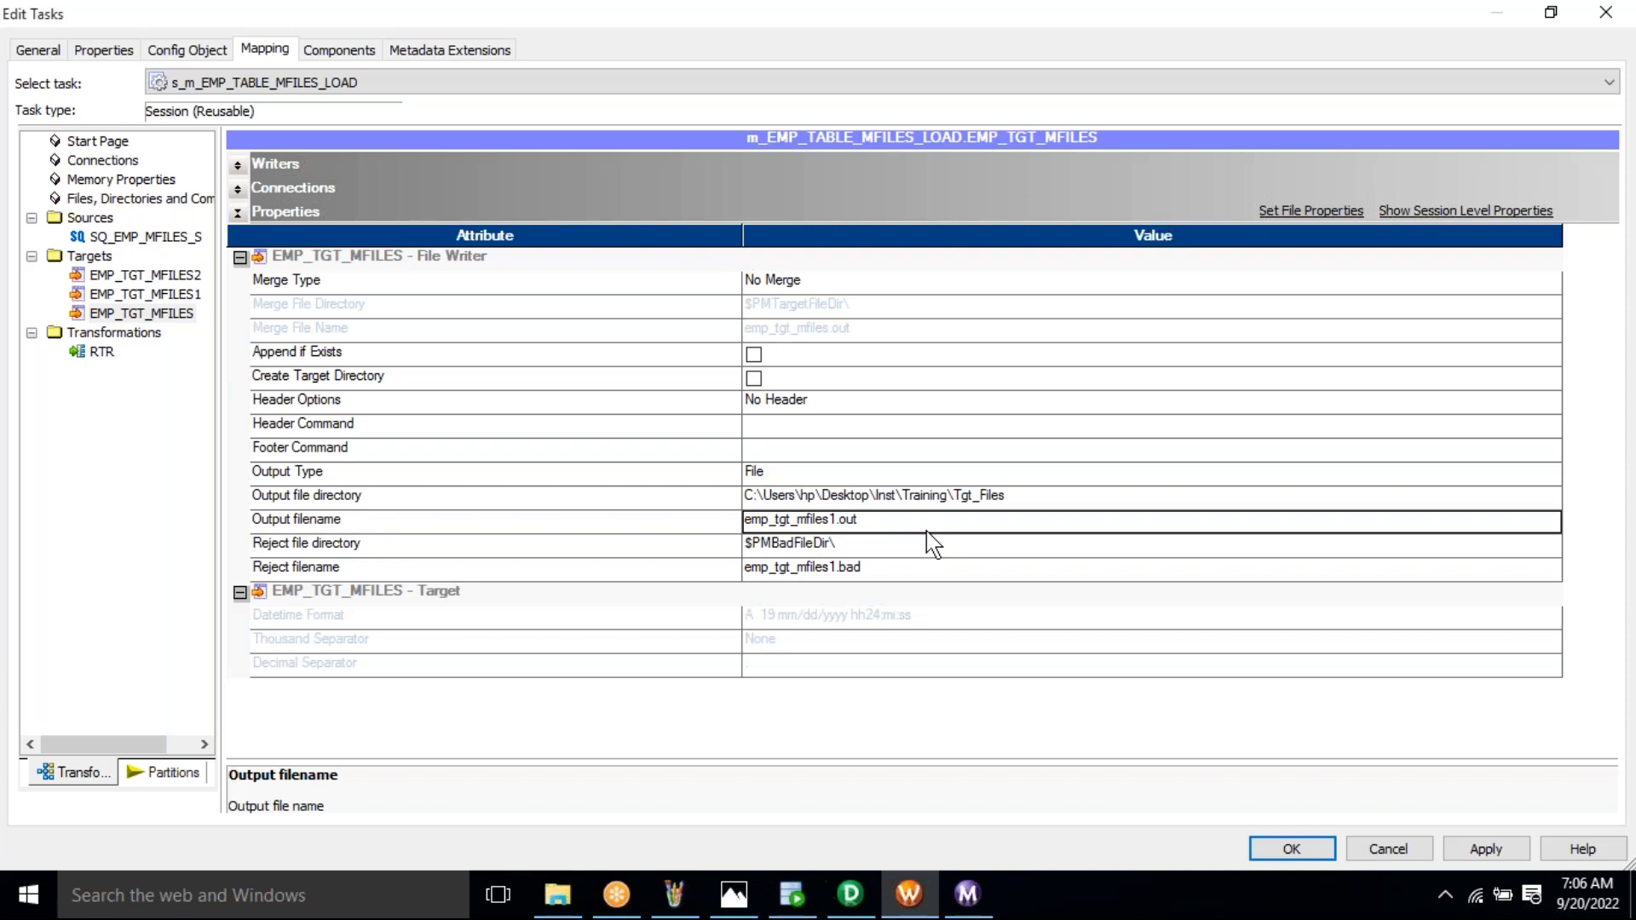
type("EMP_HYD.txt")
left_click(774, 503)
left_click(752, 529)
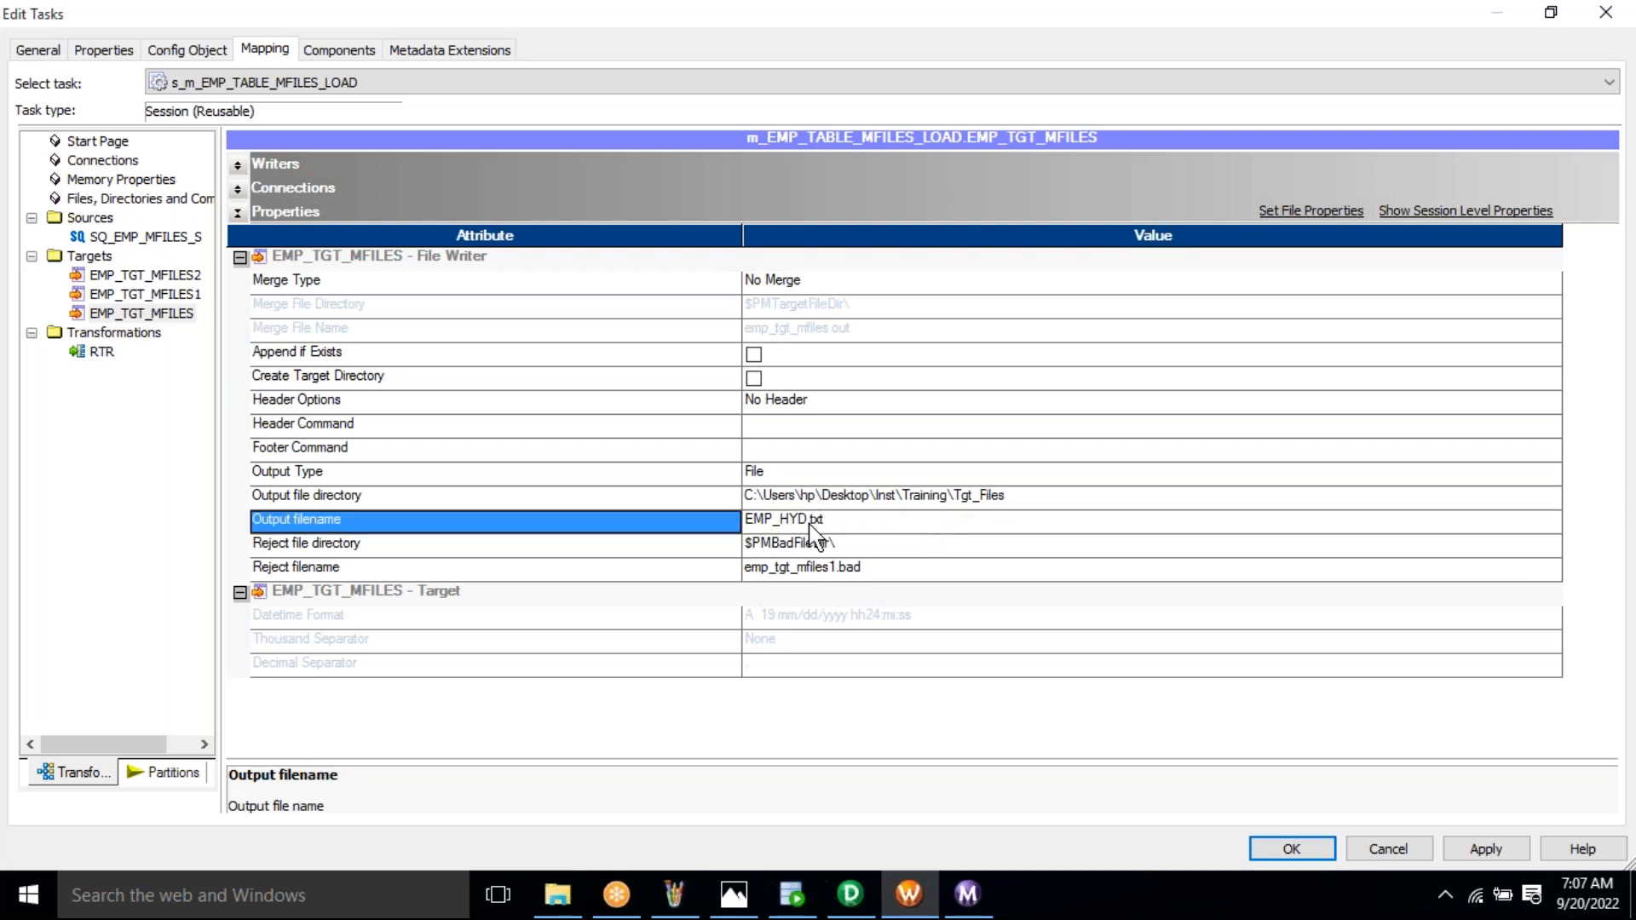
left_click(808, 521)
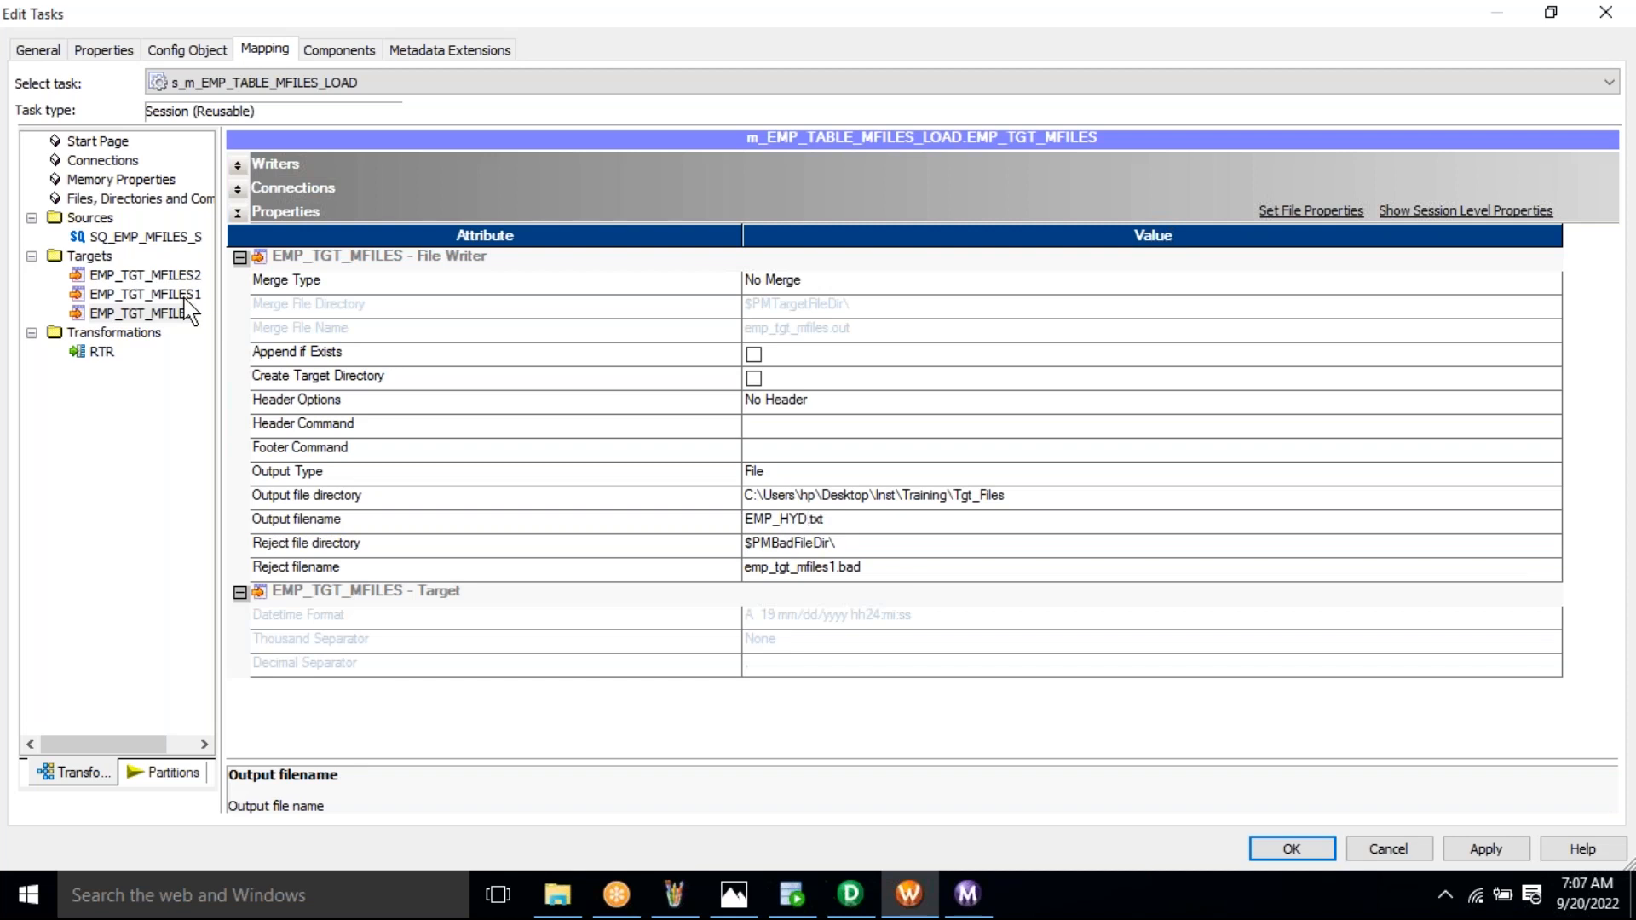
Set EMP_TGT_MFILES1's output file directory to C:\Users\hp\Desktop\Inst\Training\Tgt_Files and its output filename to EMP_BLR.txt
left_click(162, 294)
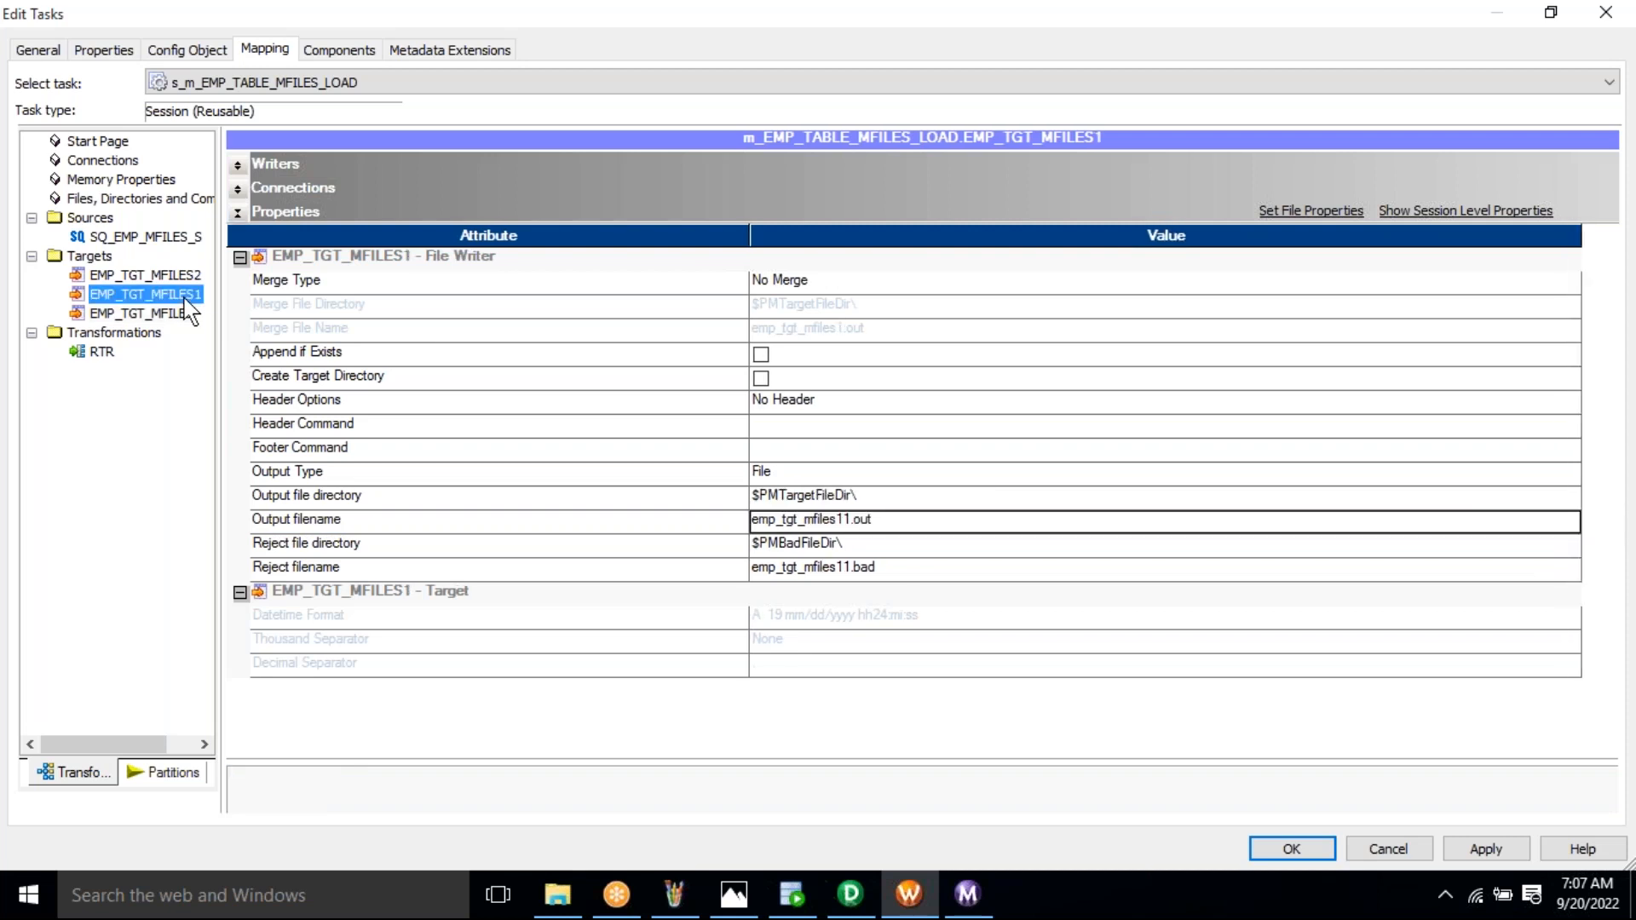
left_click(560, 502)
left_click(896, 500)
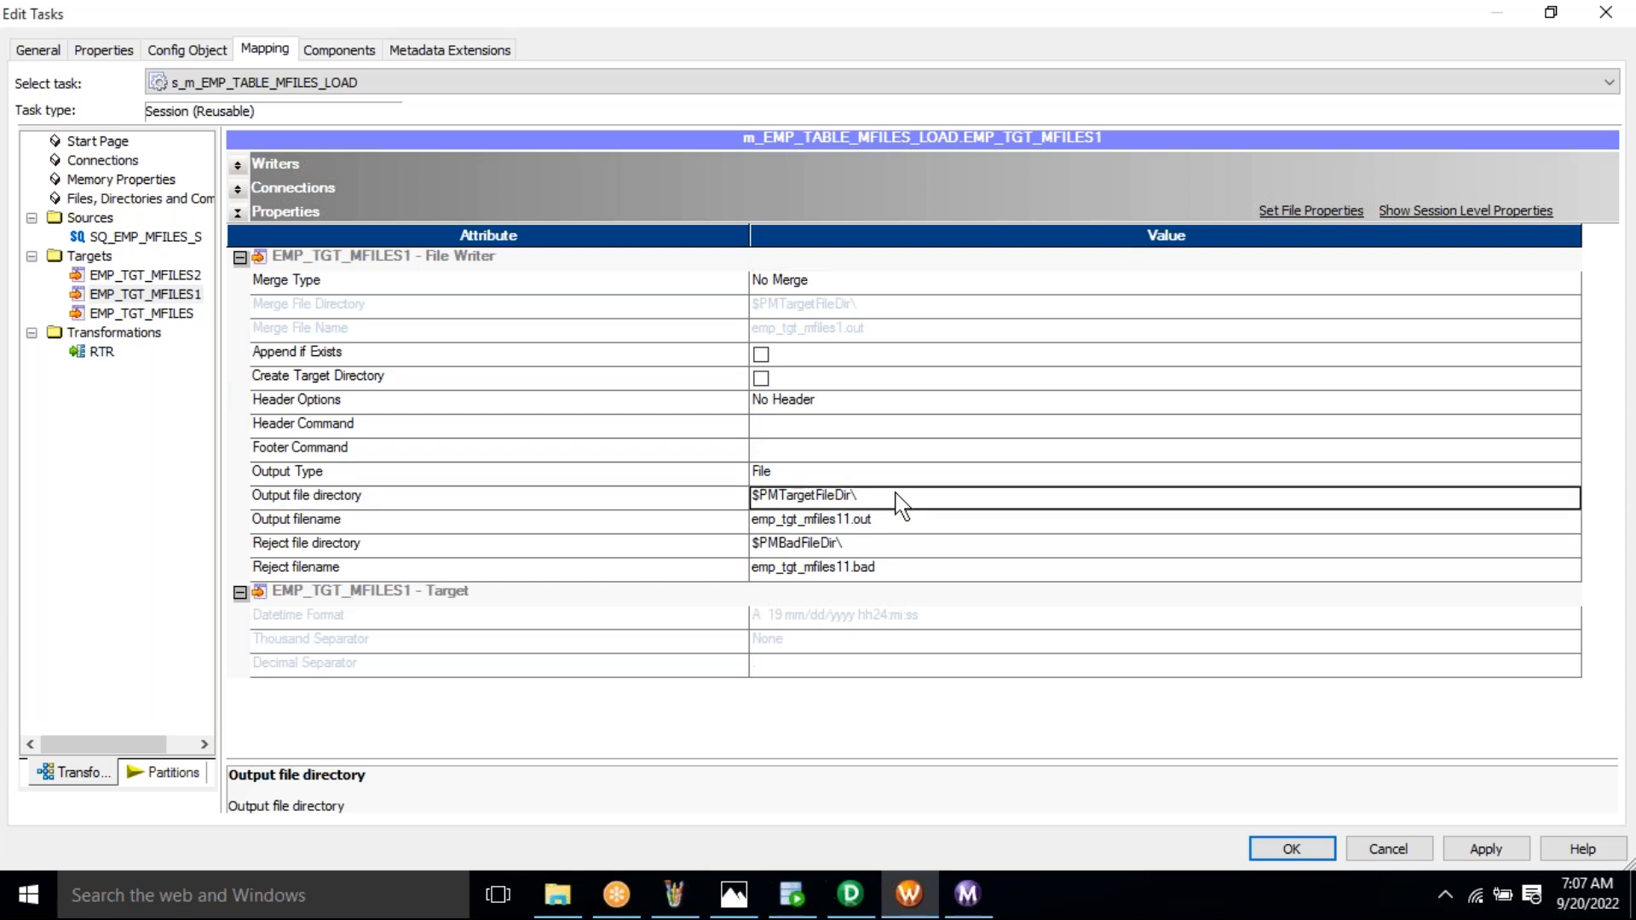
key("ctrl+v")
left_click(895, 521)
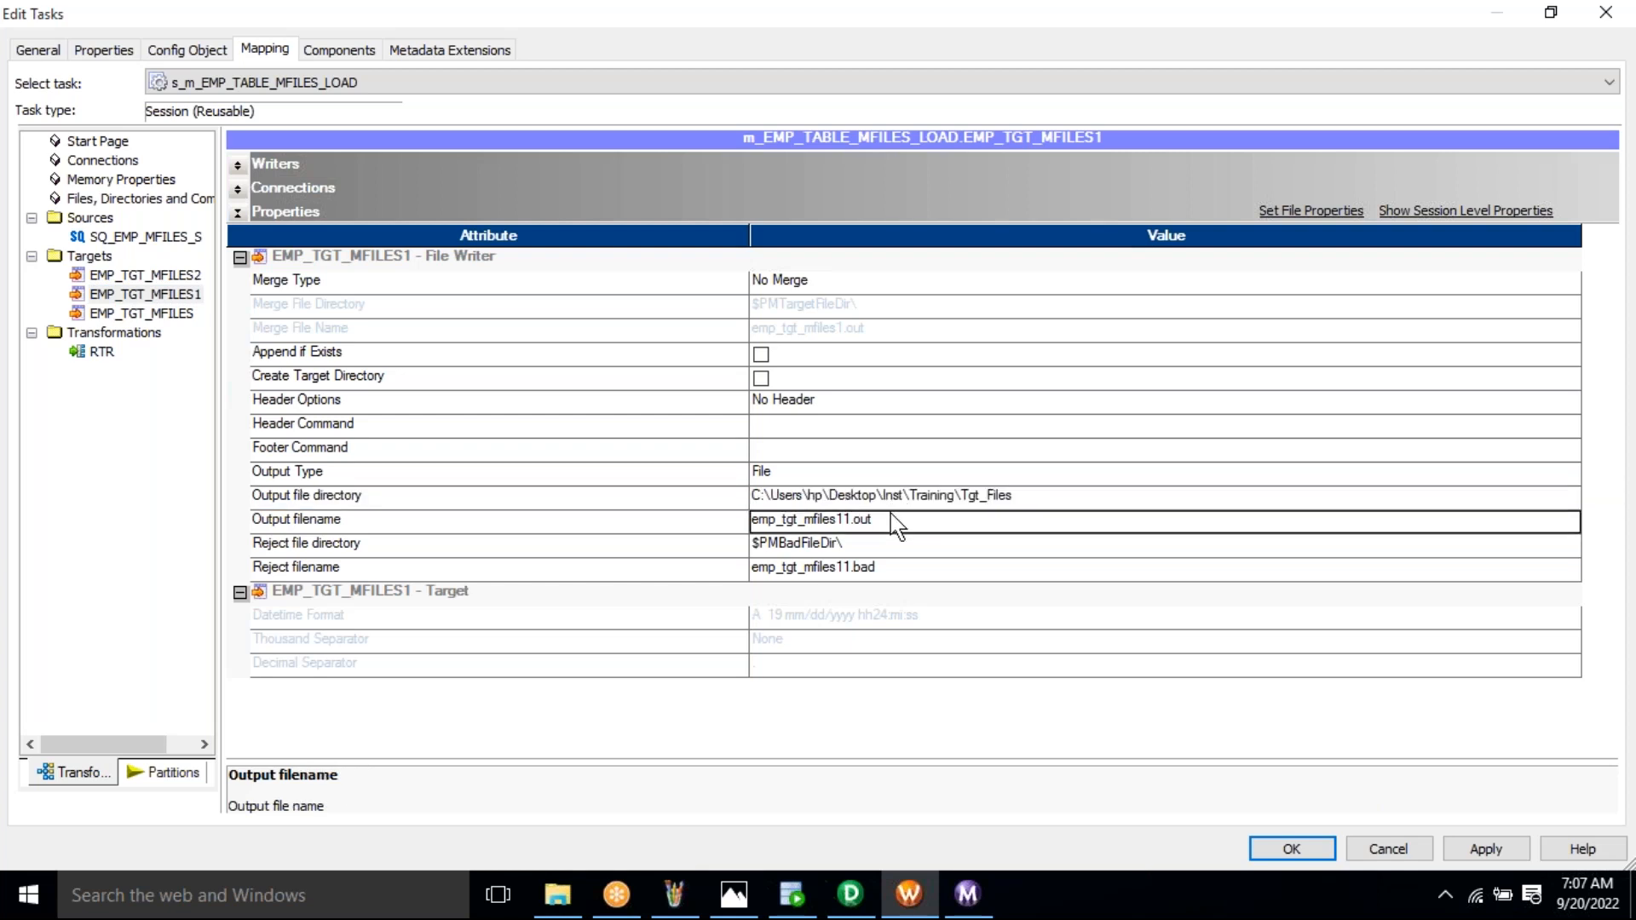
type("EMP")
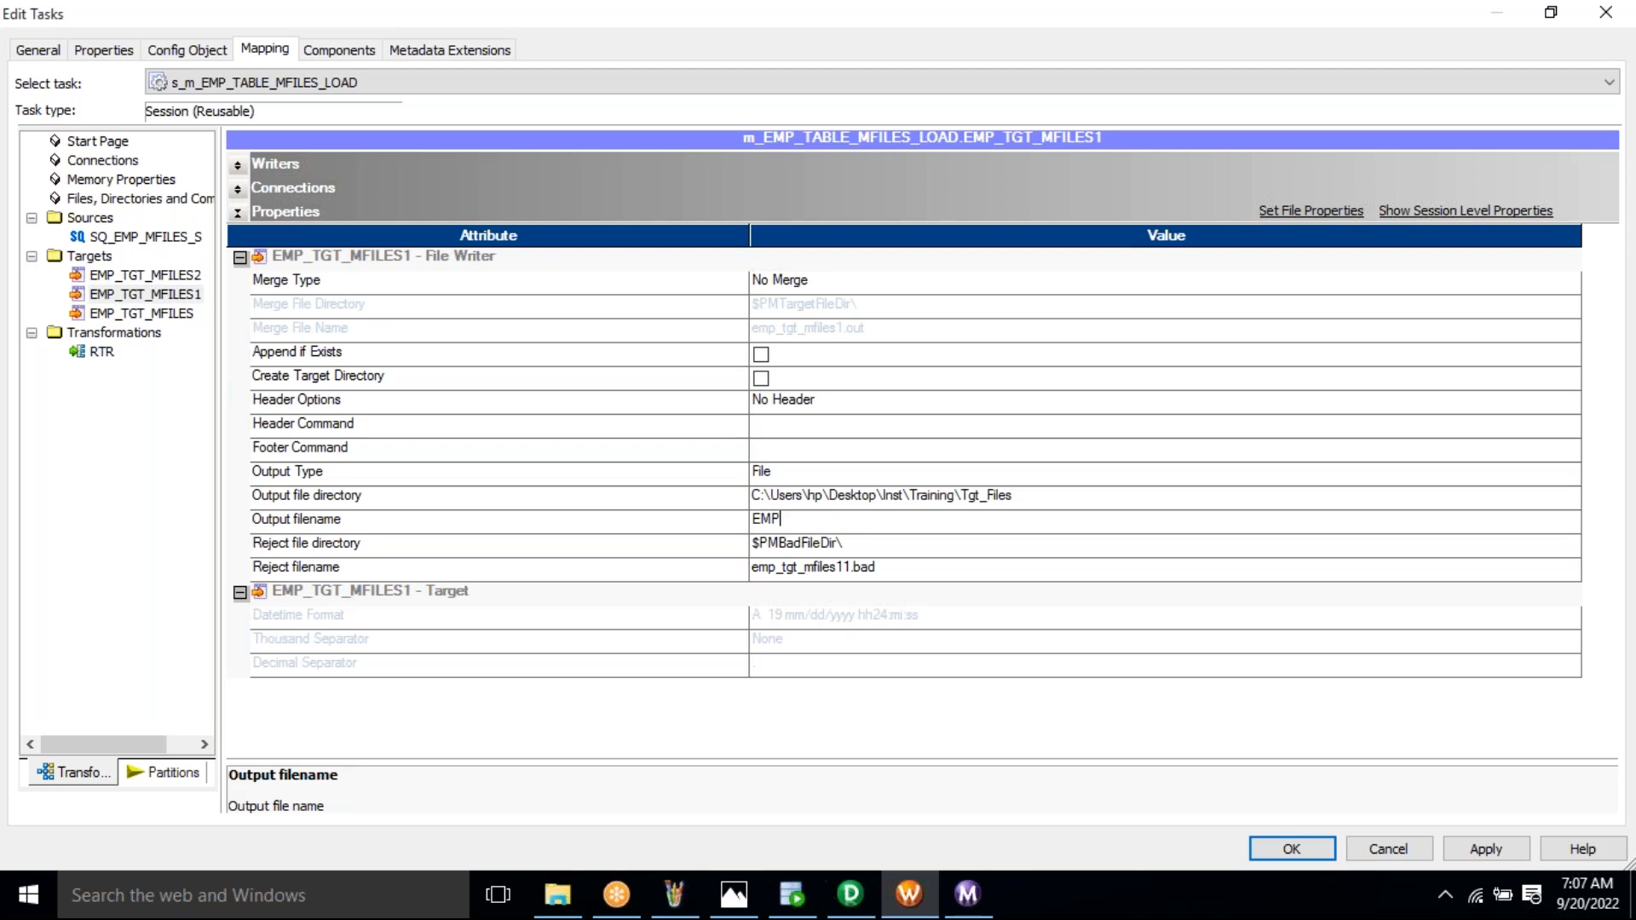
type("_BLR.txt")
left_click_drag(823, 520, 724, 520)
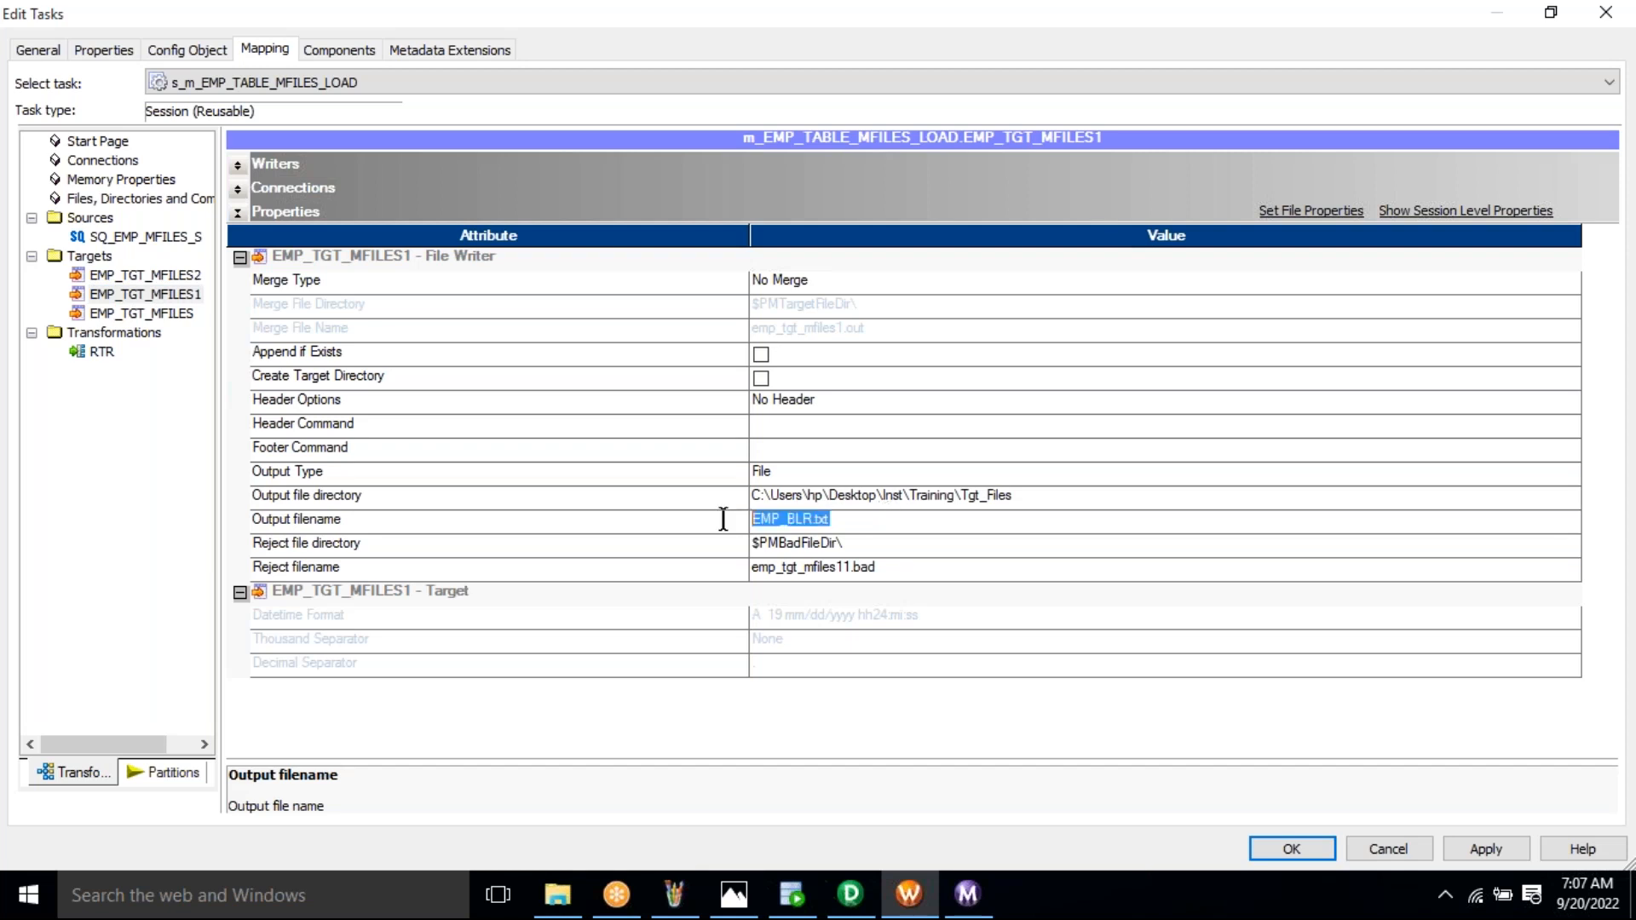
Set the output file directory of target EMP_TGT_MFILES2 to C:\Users\hp\Desktop\Inst\Training\Tgt_Files
left_click(183, 276)
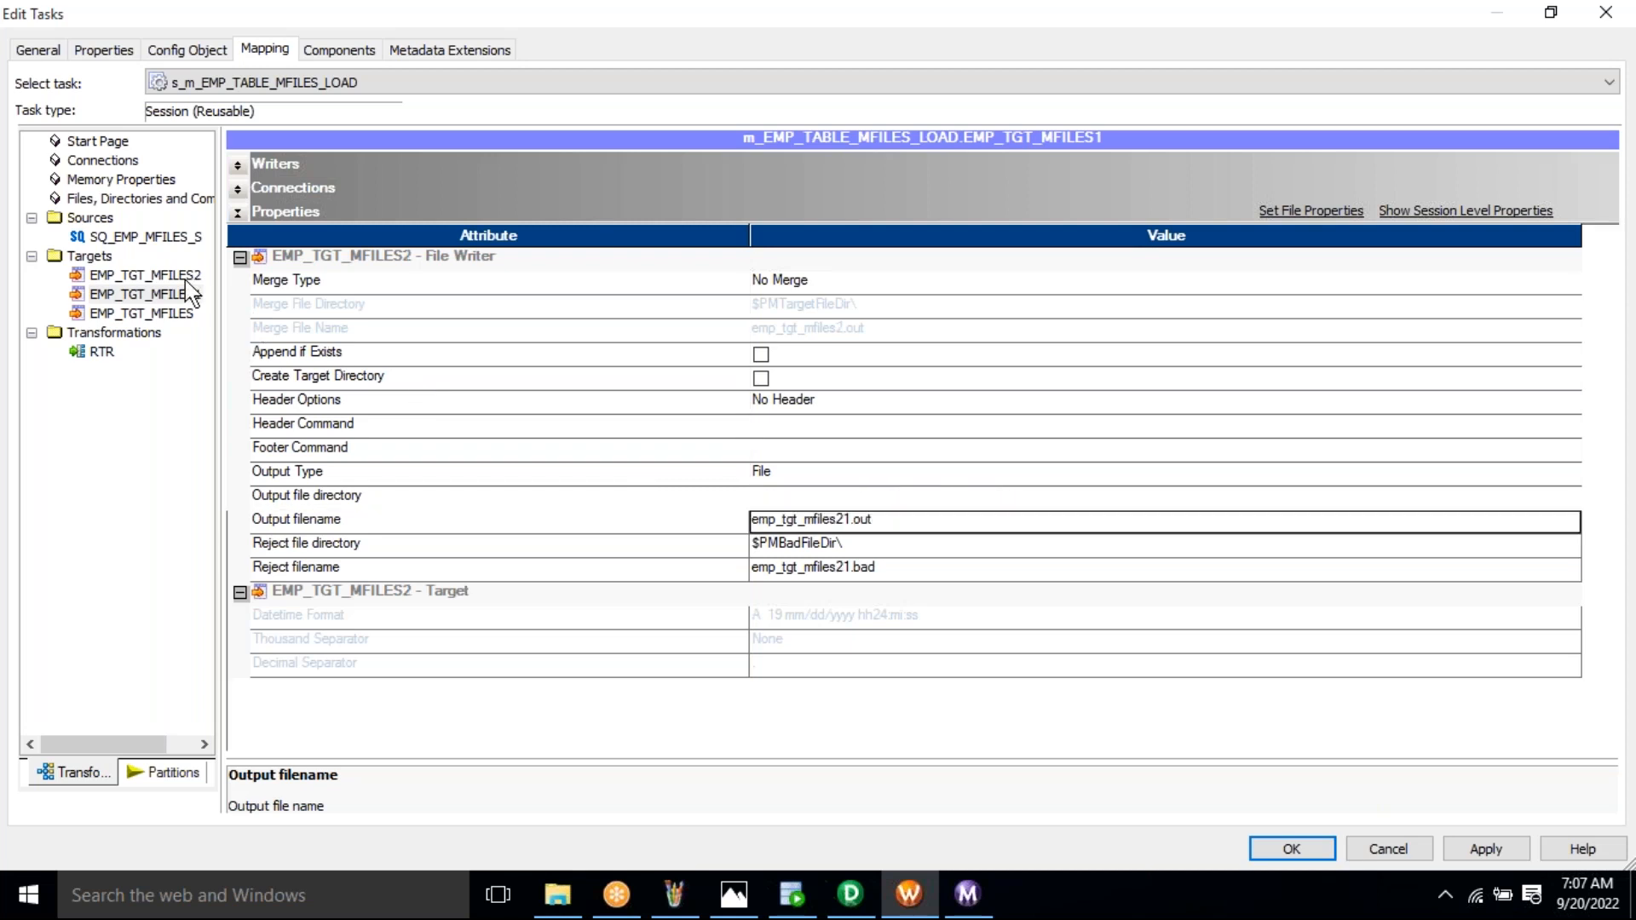
left_click(407, 503)
left_click(934, 495)
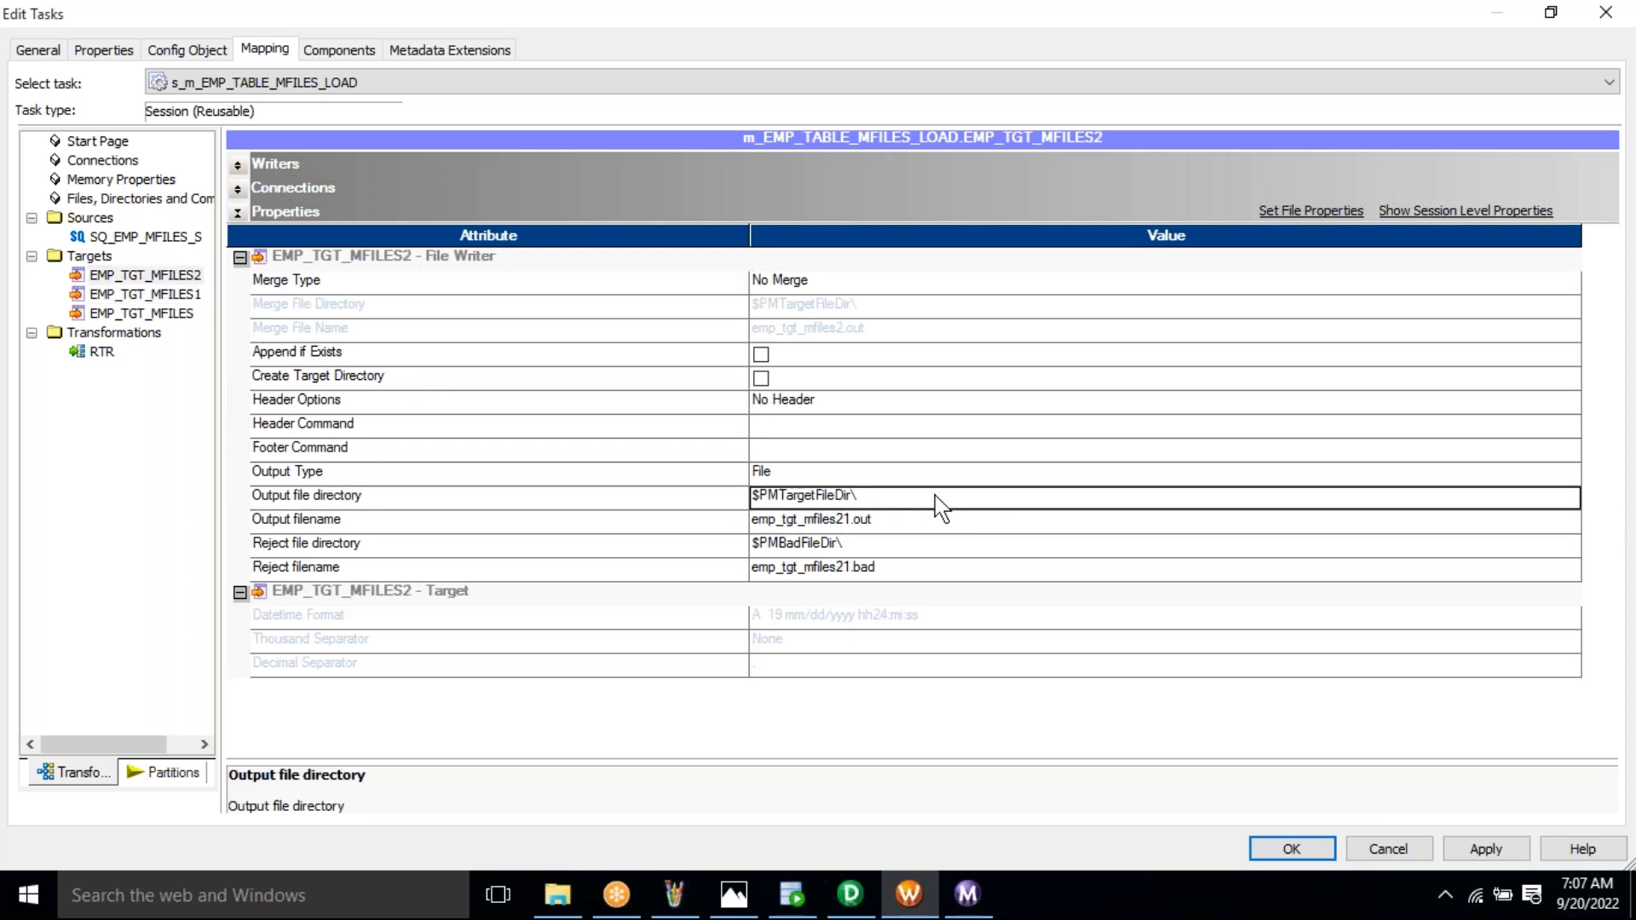
type("C:\\Users\\hp\\Desktop\\Inst\\Training\\Tgt_Files")
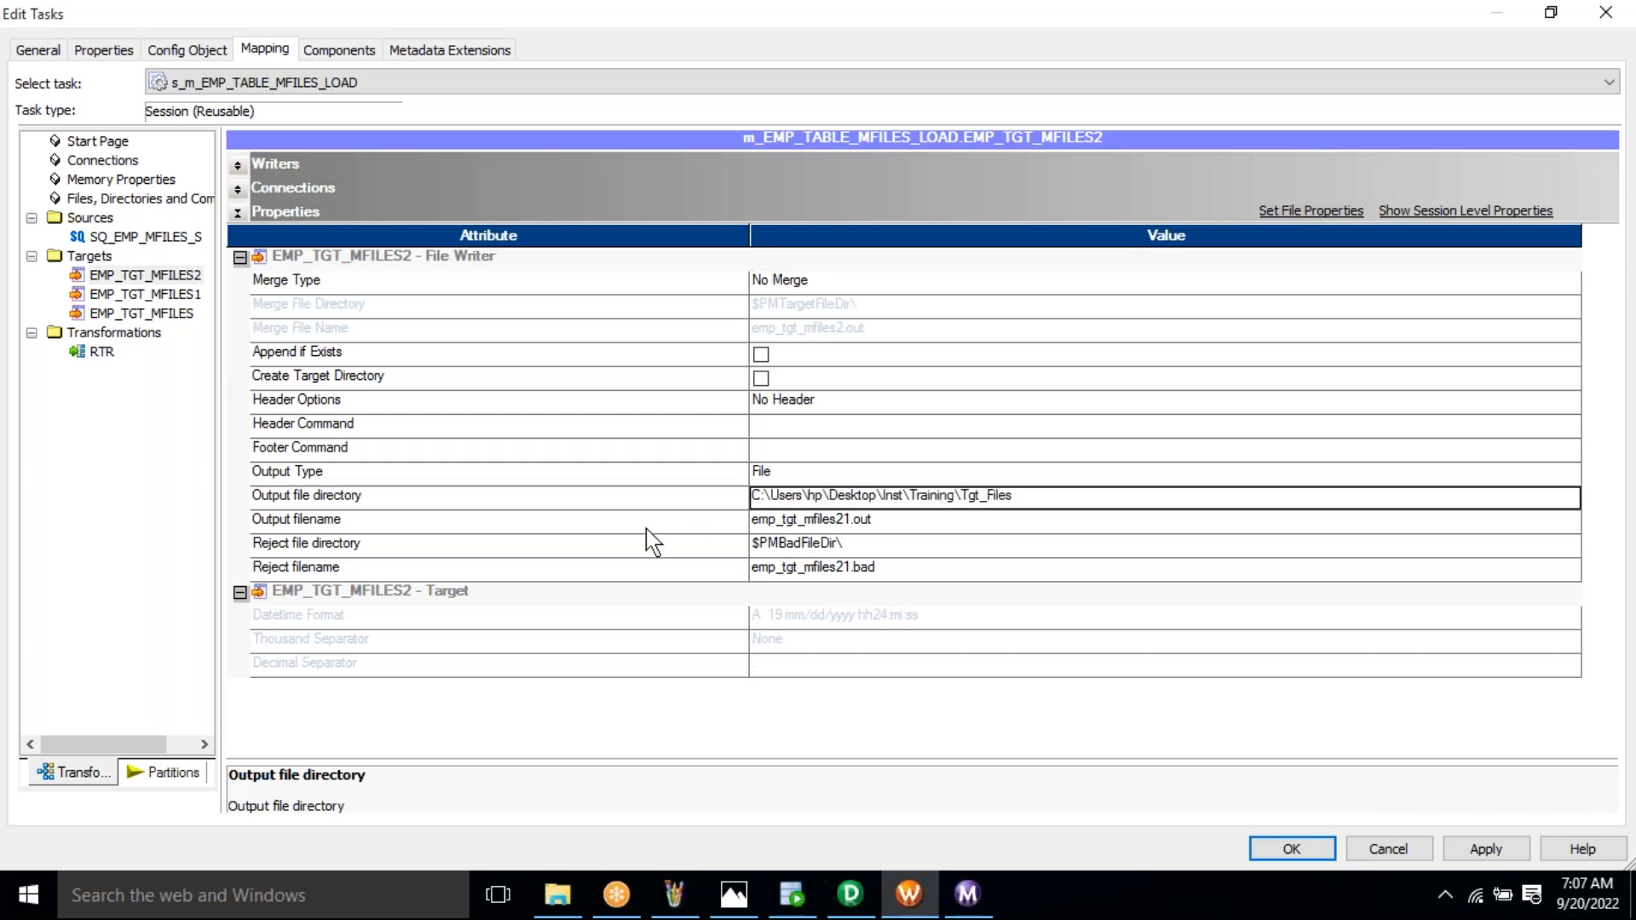
Set the output filename of target EMP_TGT_MFILES2 to EMP_CNI.txt
left_click(646, 529)
left_click(948, 523)
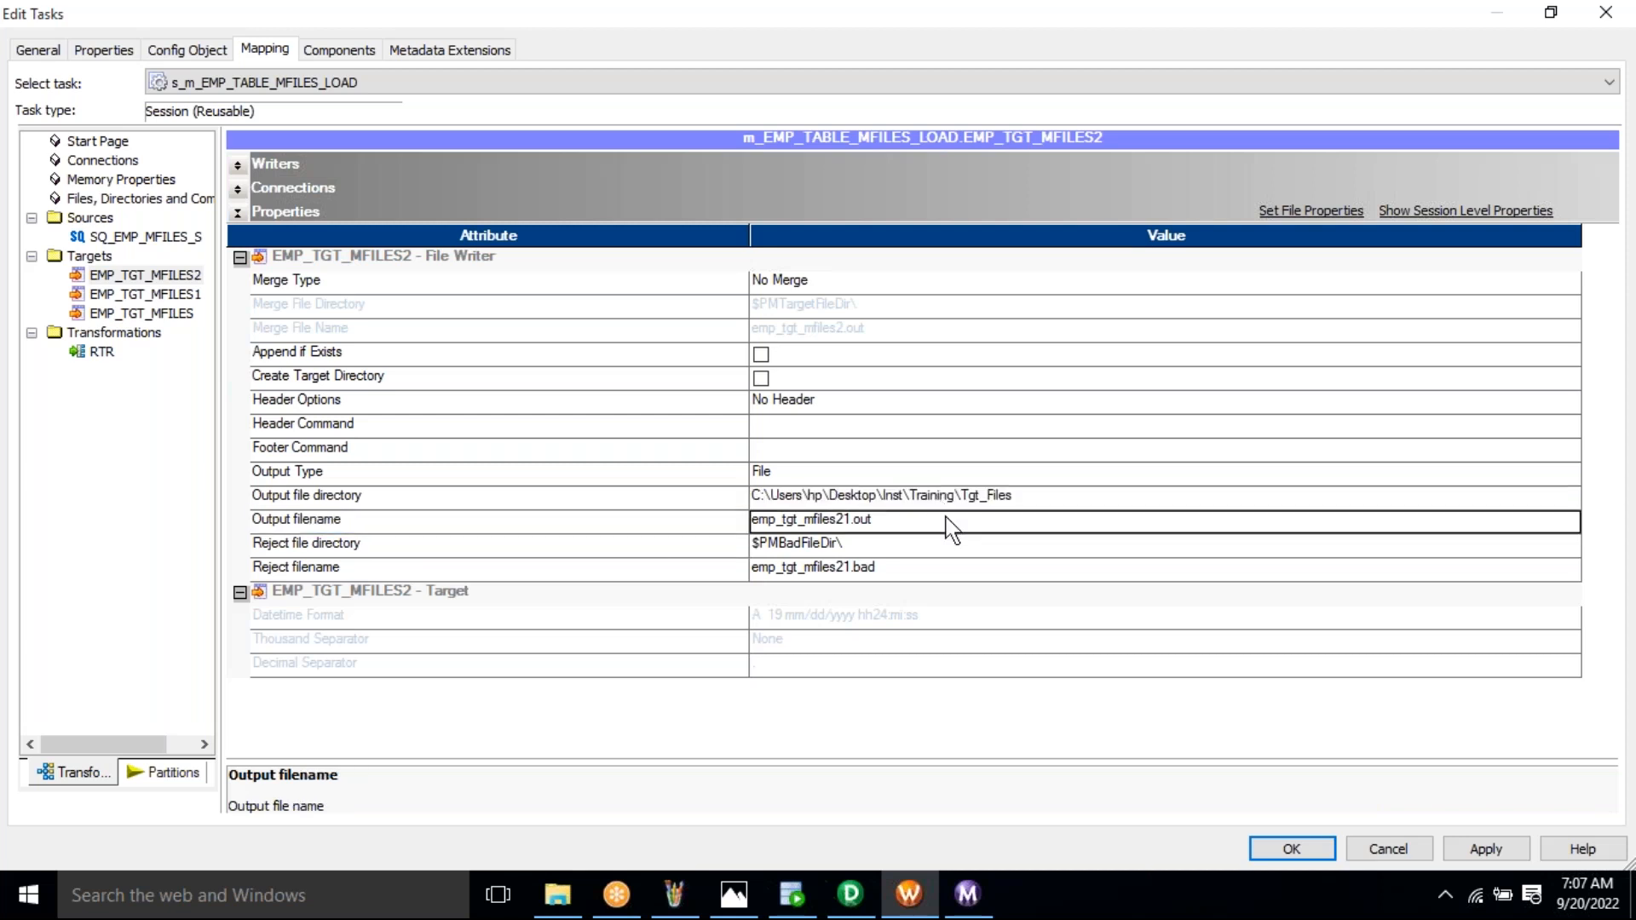
type("P")
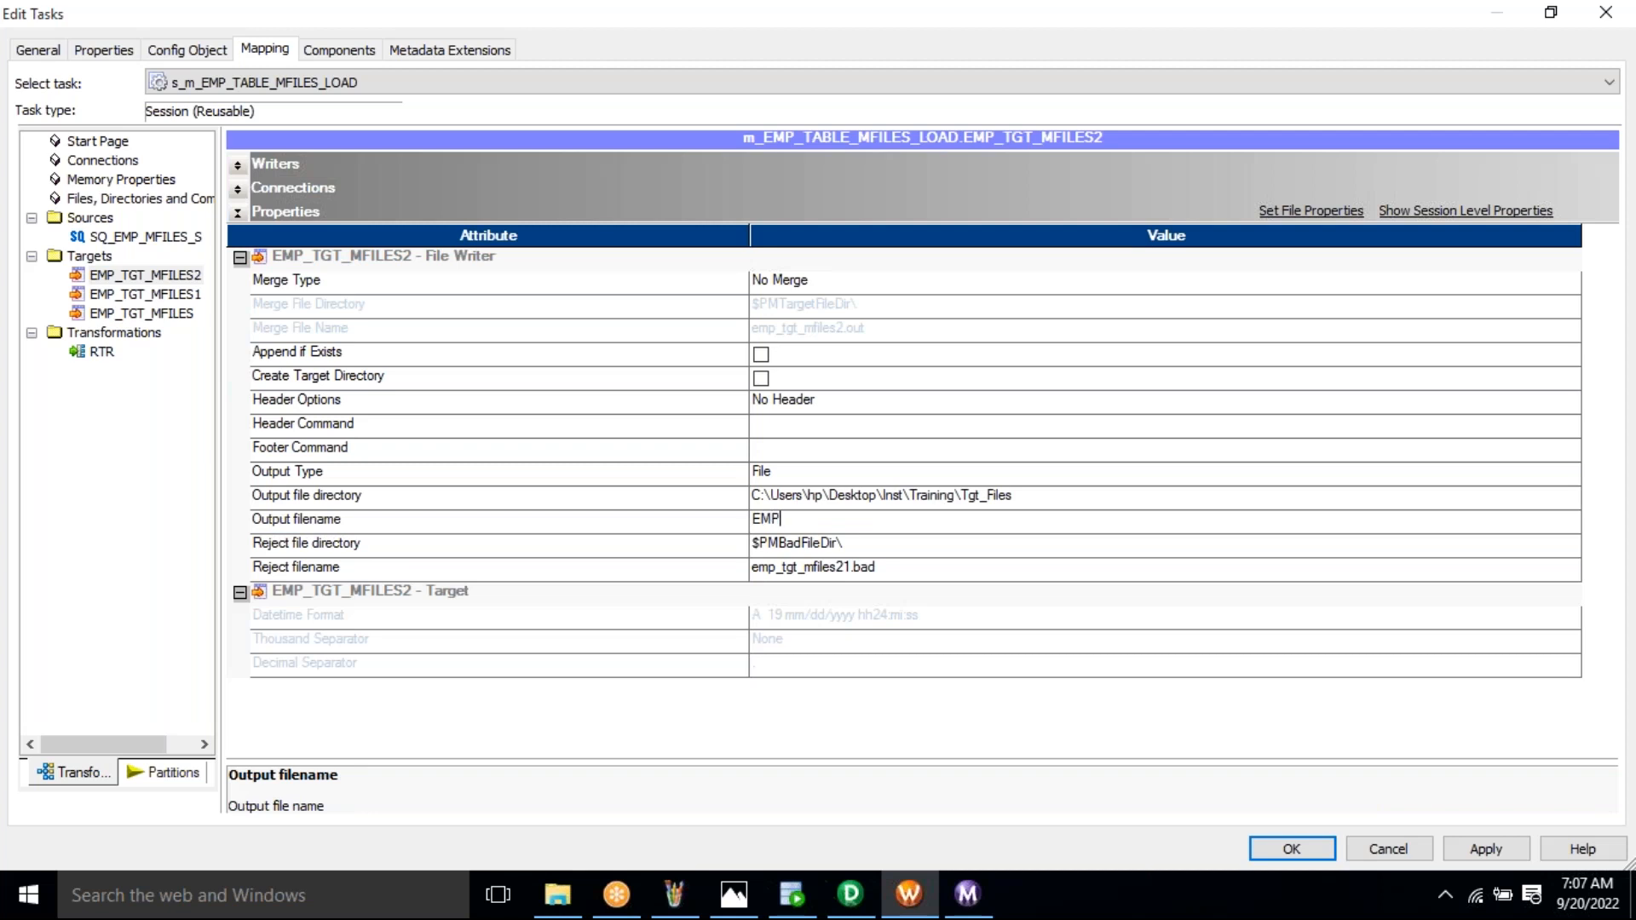
type("_CNI.txt")
left_click_drag(830, 516, 705, 504)
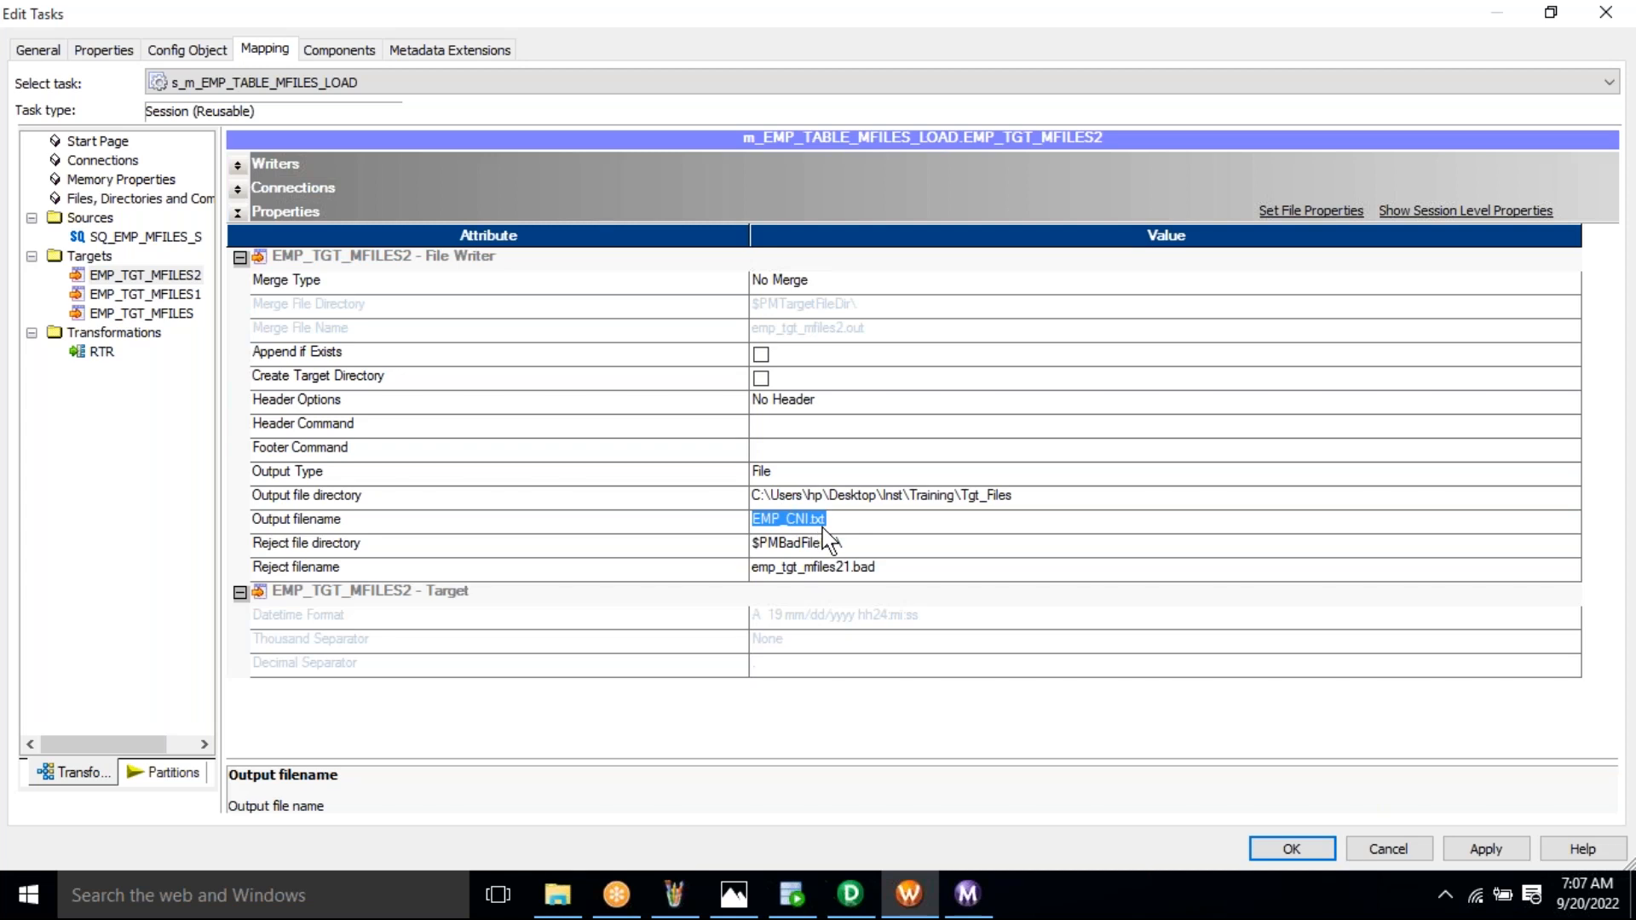
left_click(814, 497)
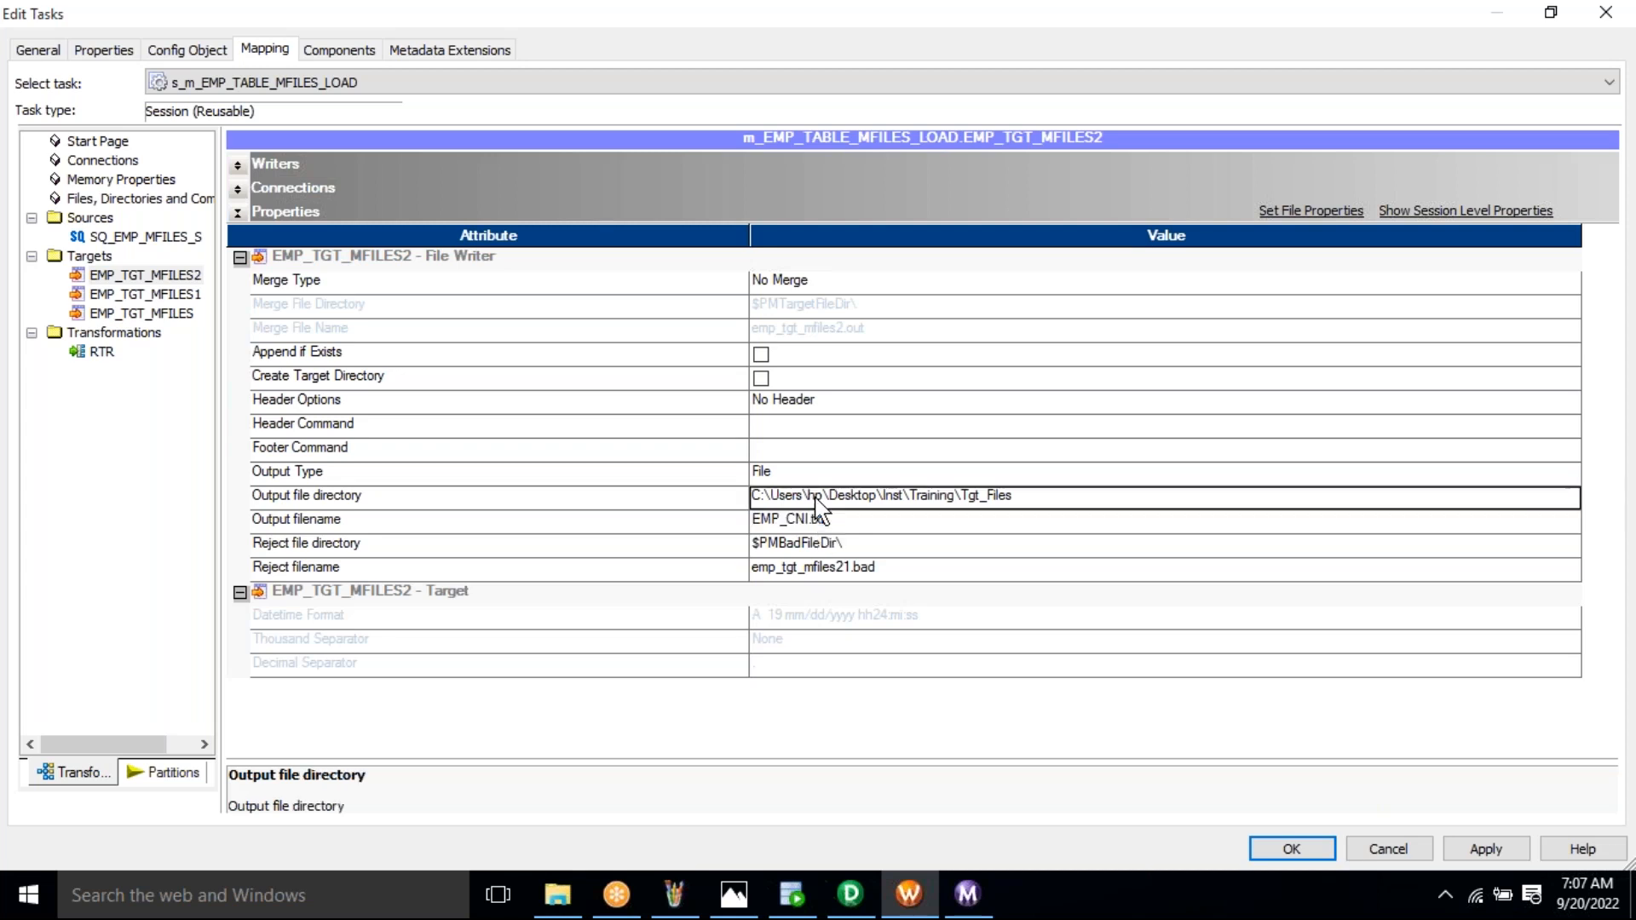
left_click(837, 526)
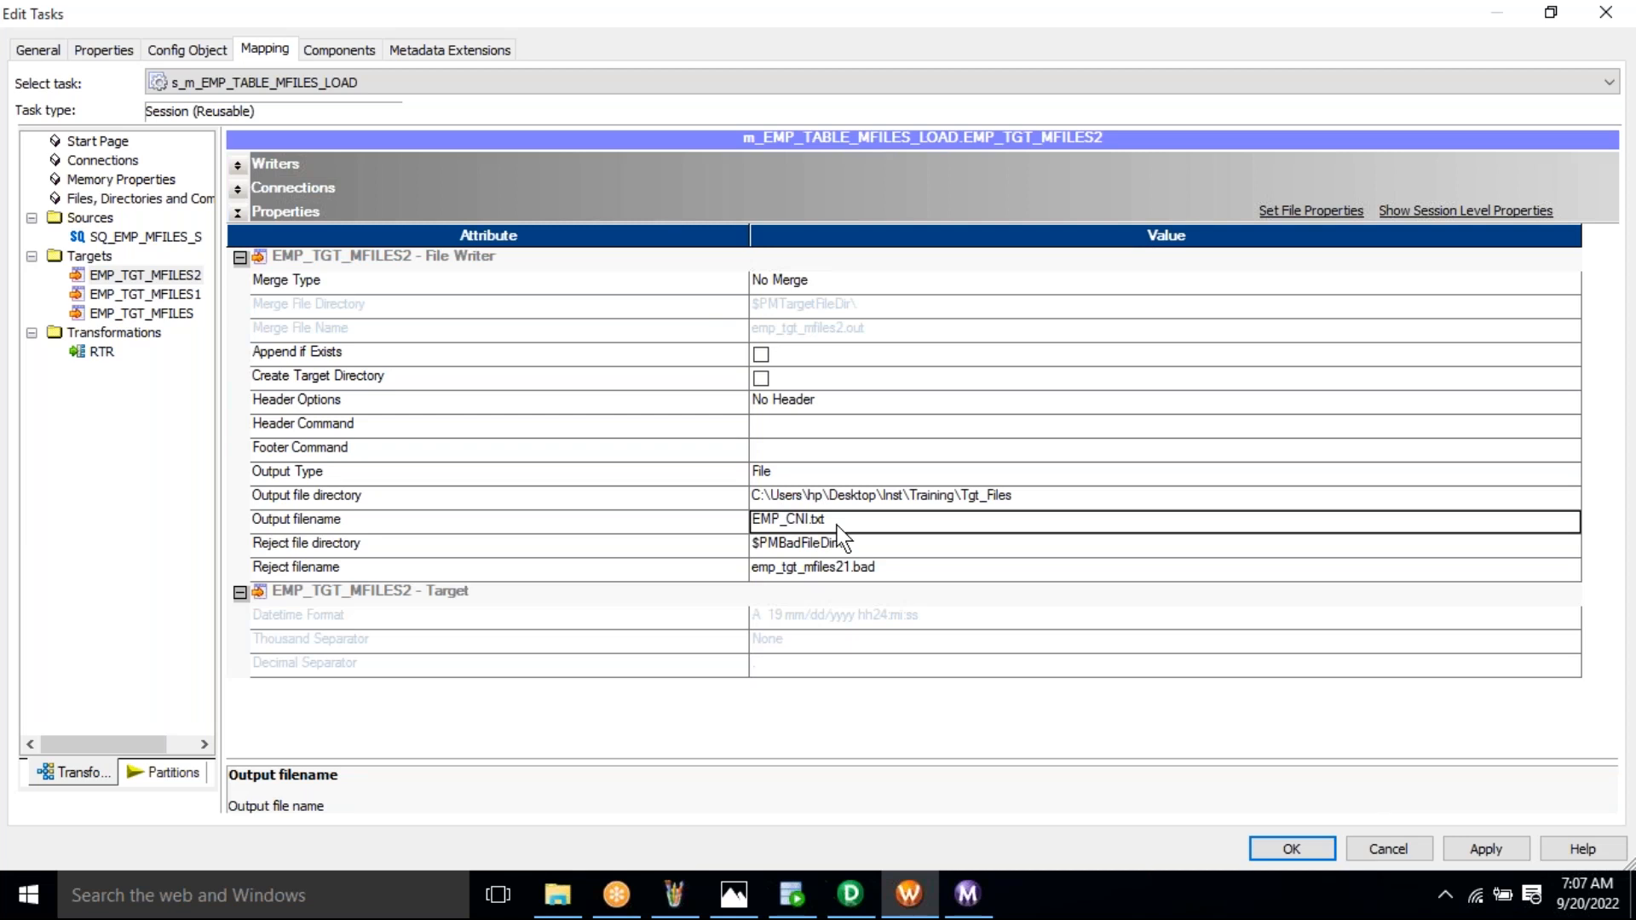
Review the output file directory and output filename of the EMP_TGT_MFILES, EMP_TGT_MFILES1 and EMP_TGT_MFILES2 targets
left_click(166, 314)
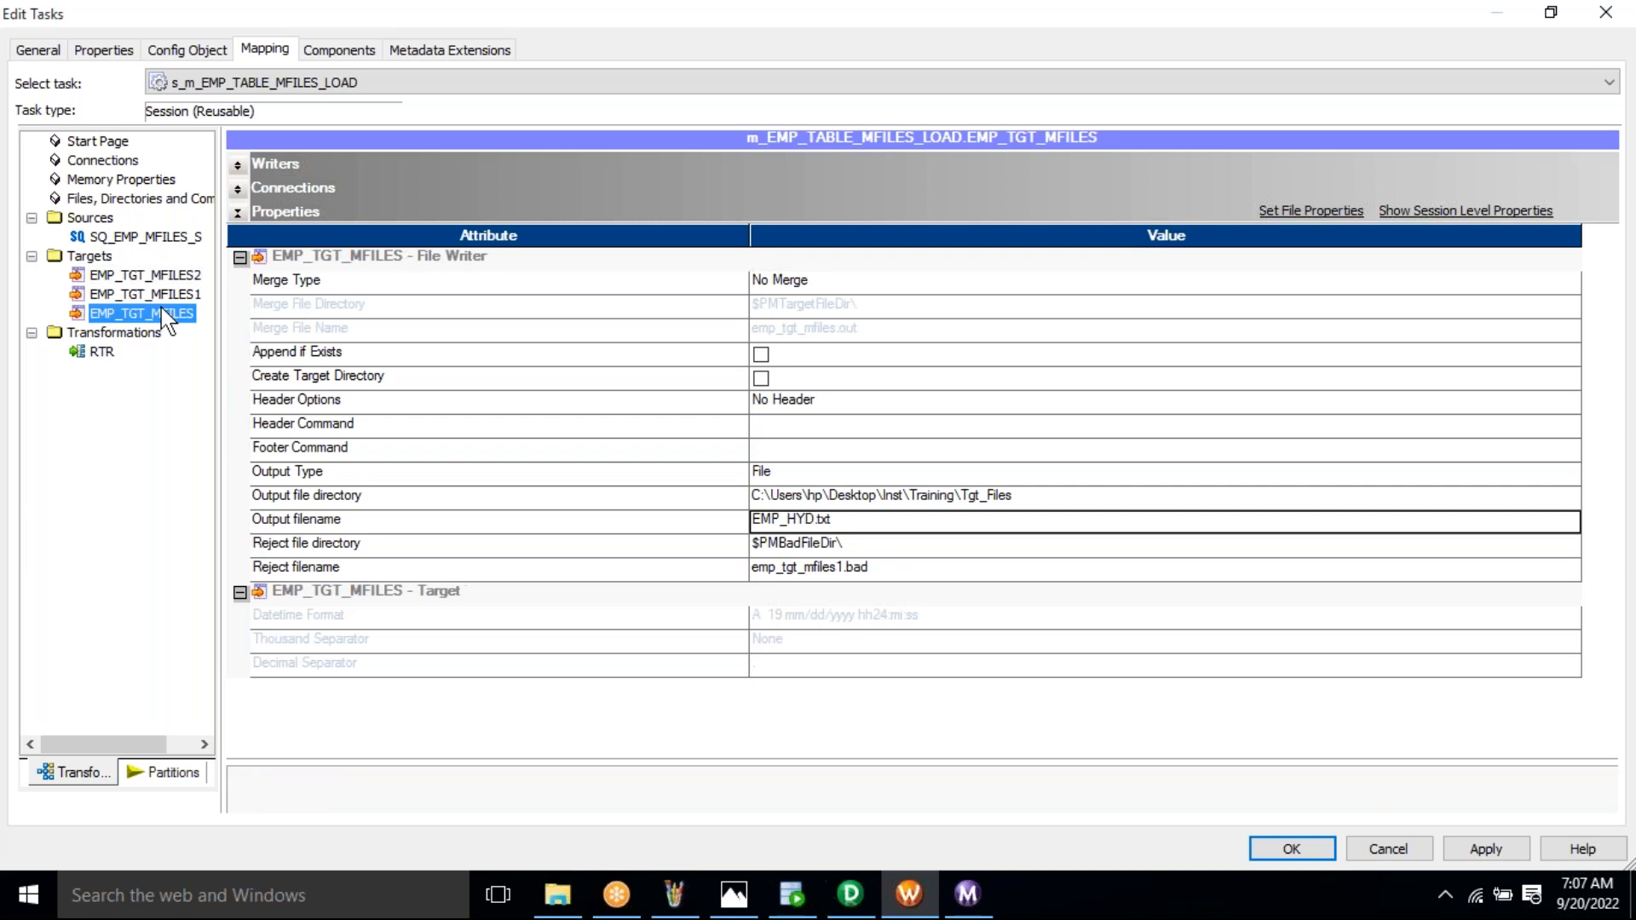
left_click(159, 296)
left_click(158, 277)
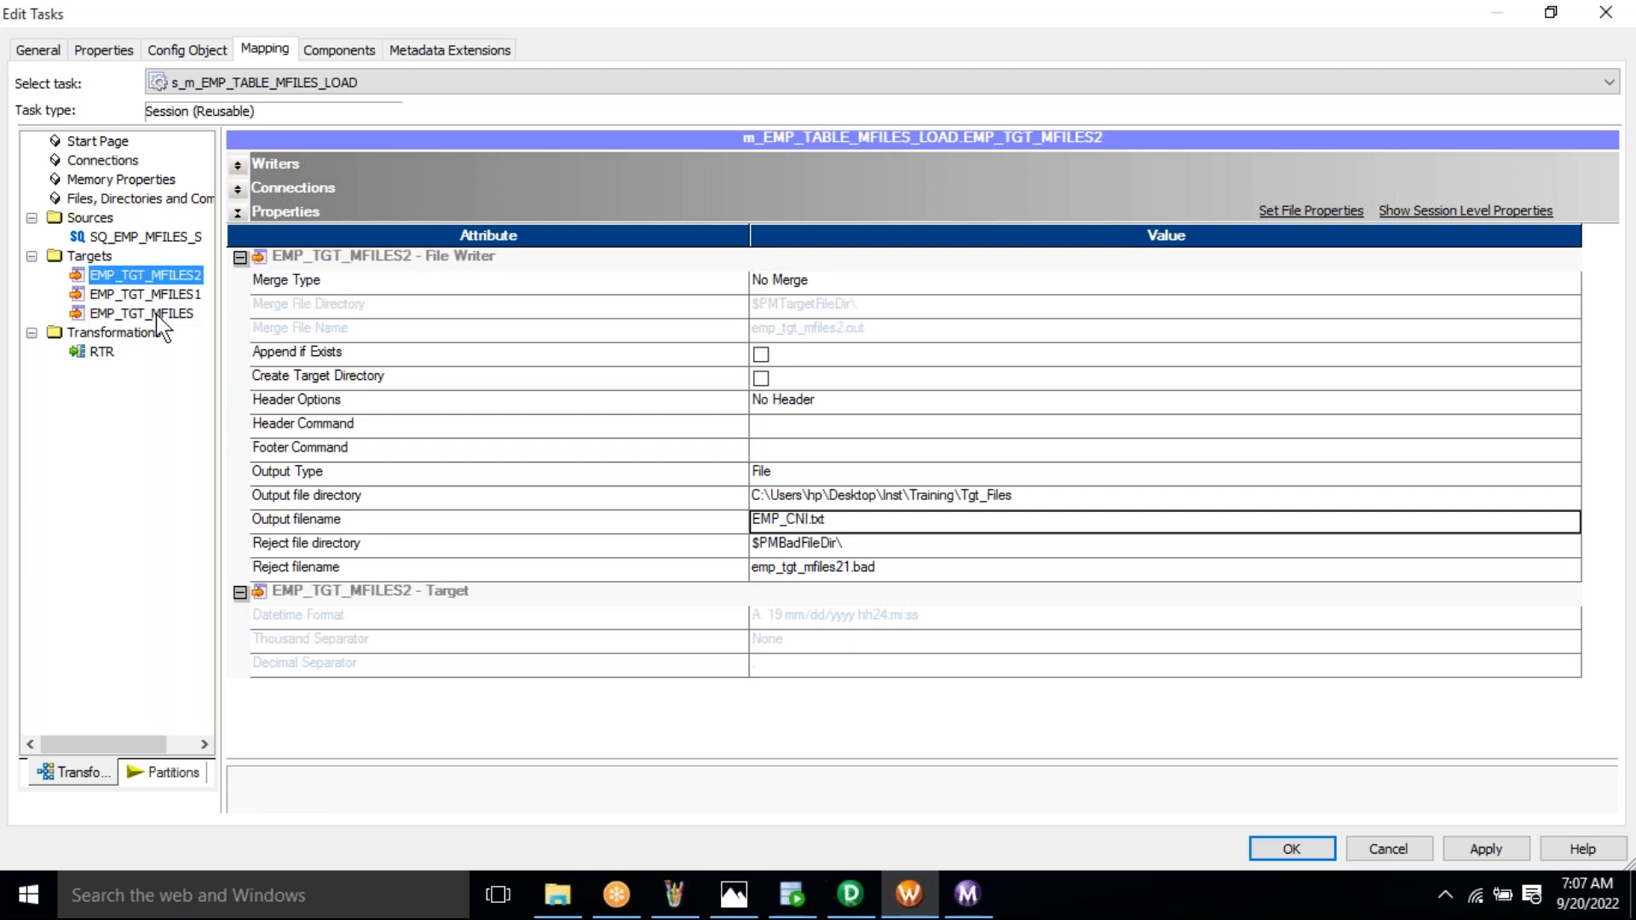
left_click(159, 314)
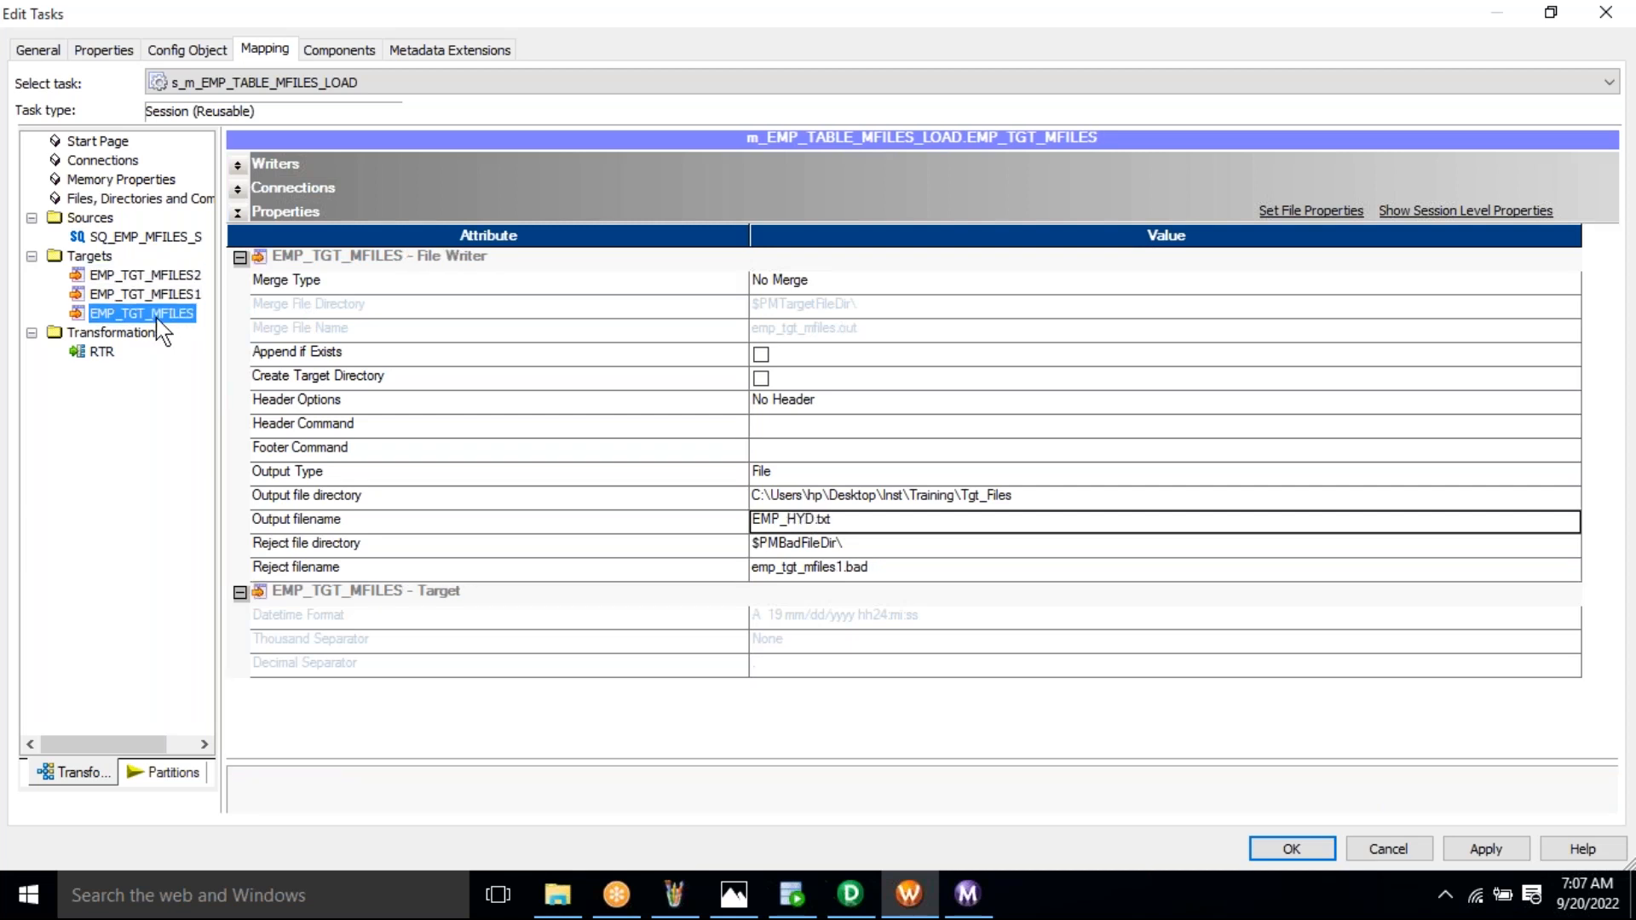
left_click(372, 498)
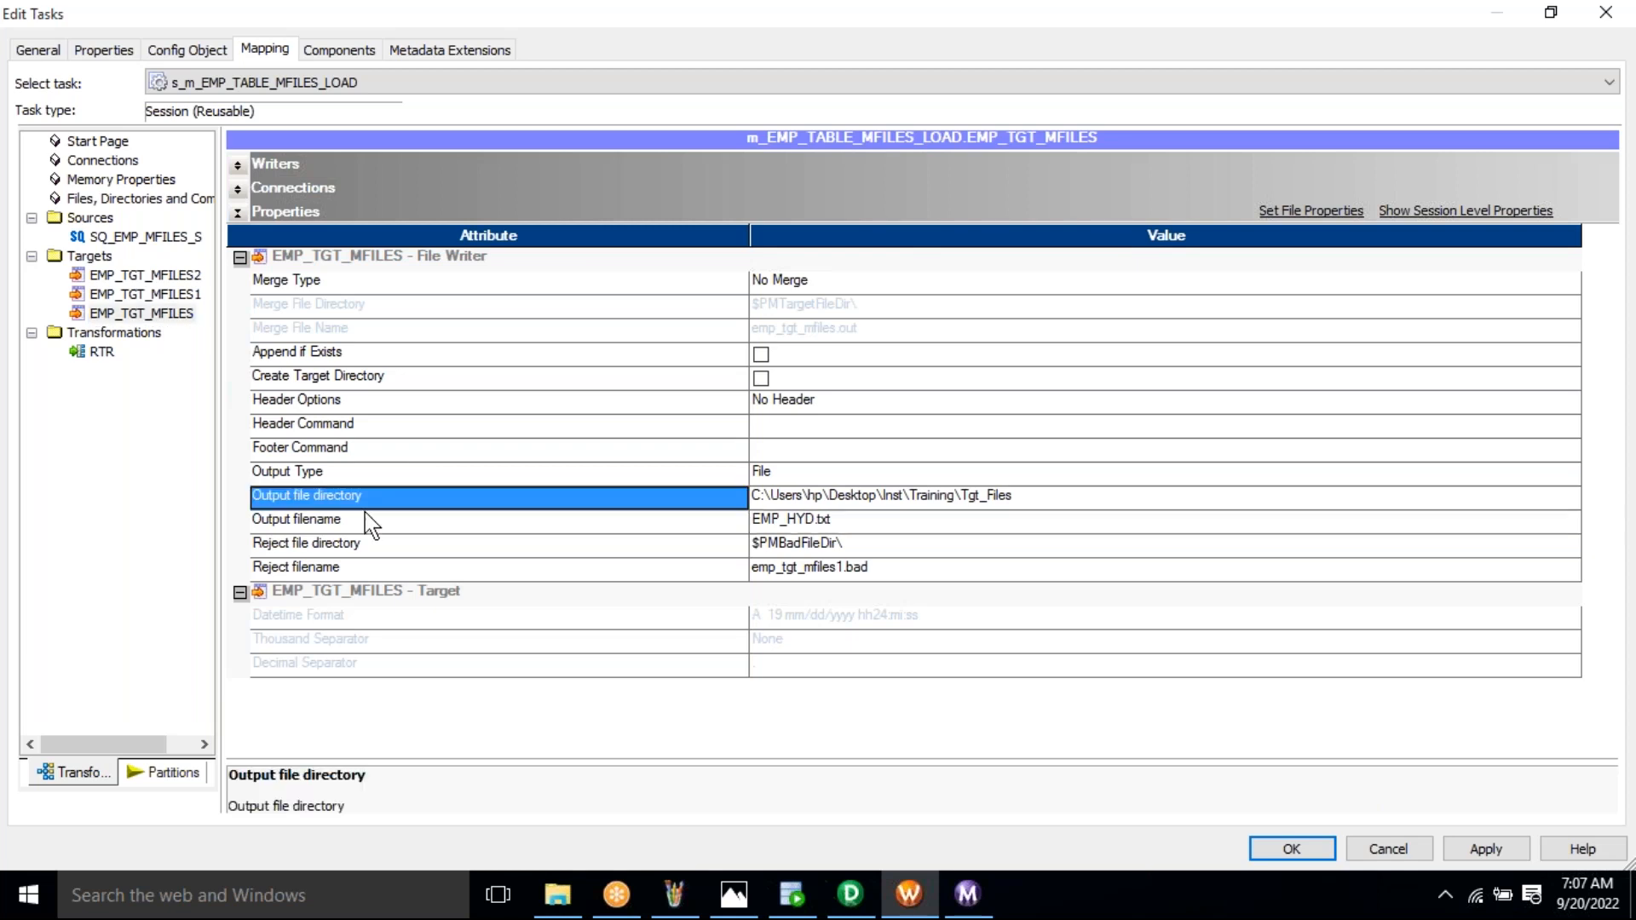
left_click(361, 520)
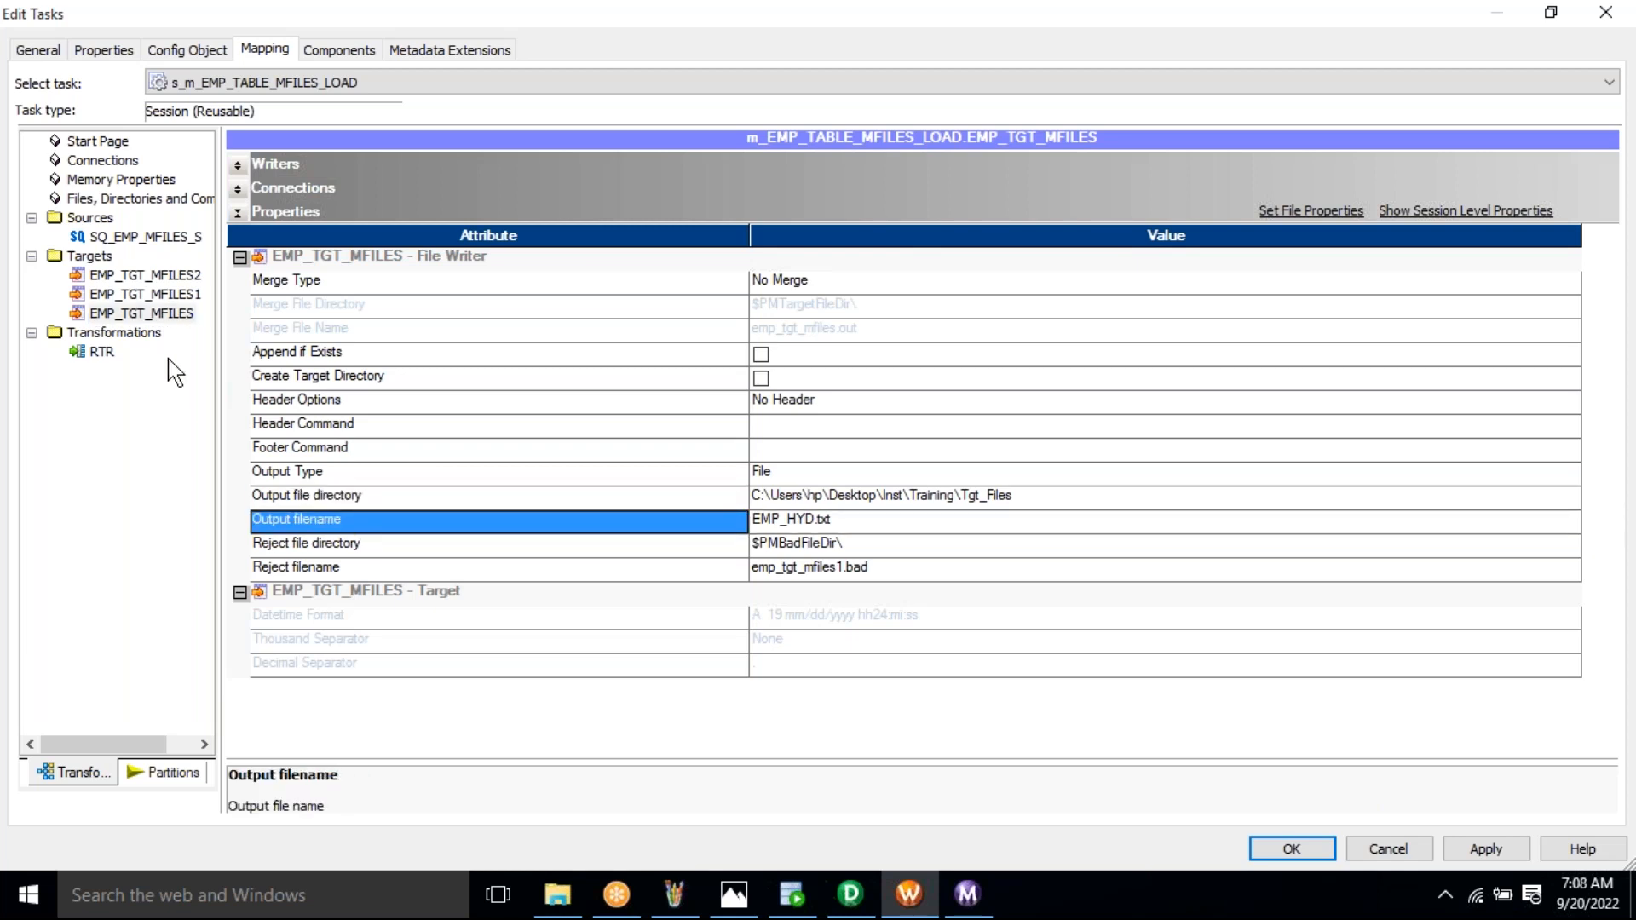
left_click(146, 276)
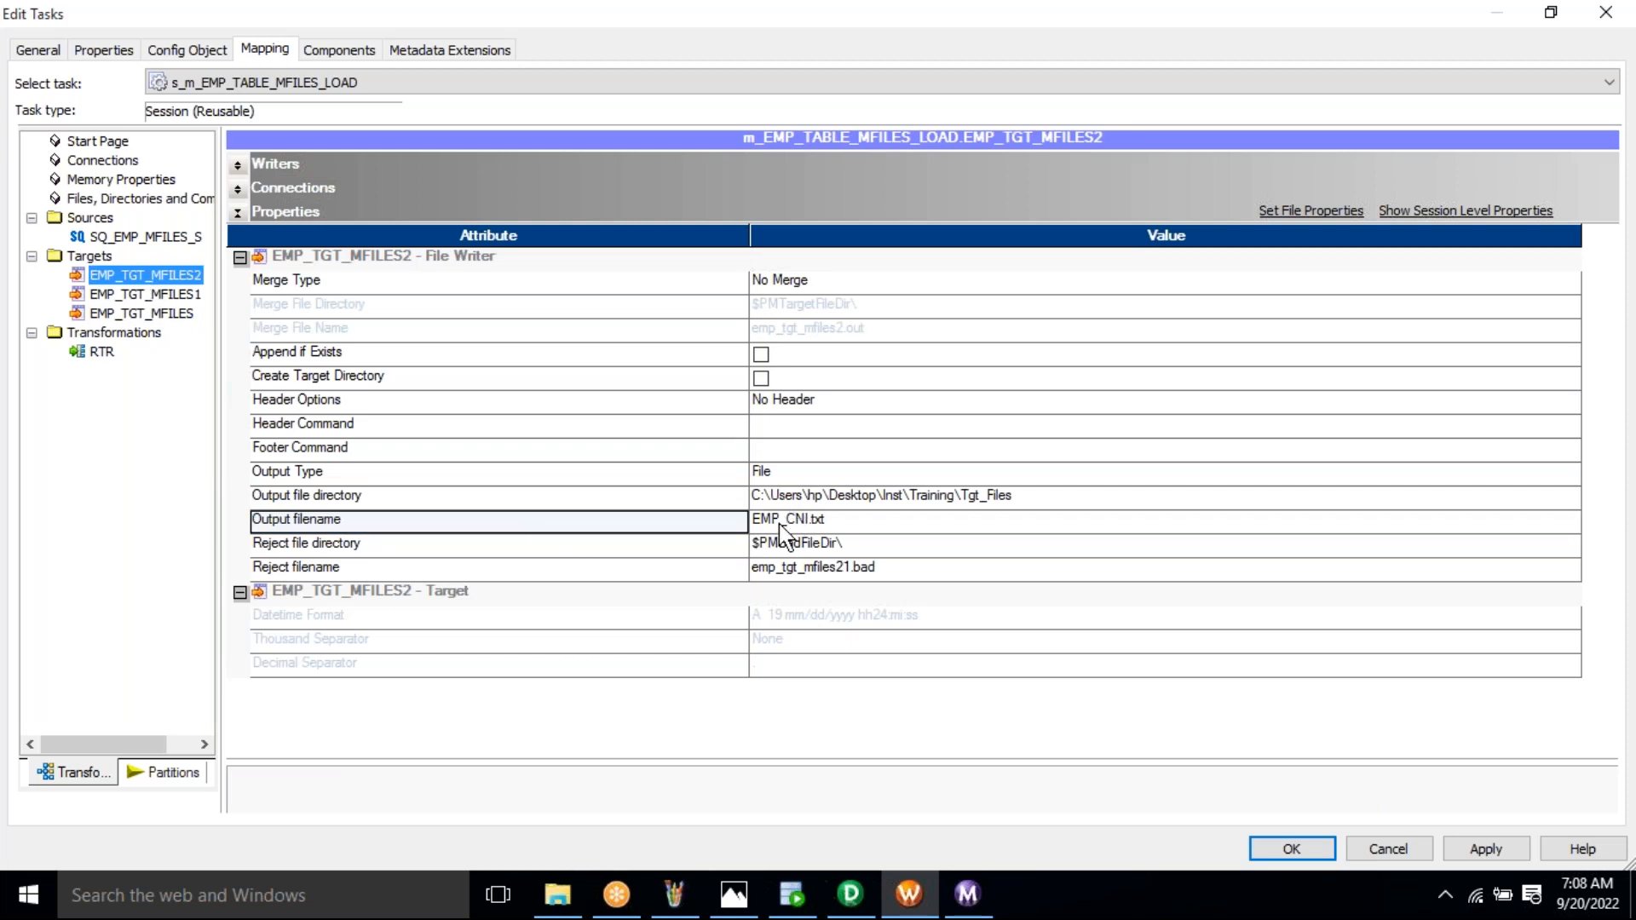
left_click(686, 503)
left_click(713, 522)
left_click(853, 528)
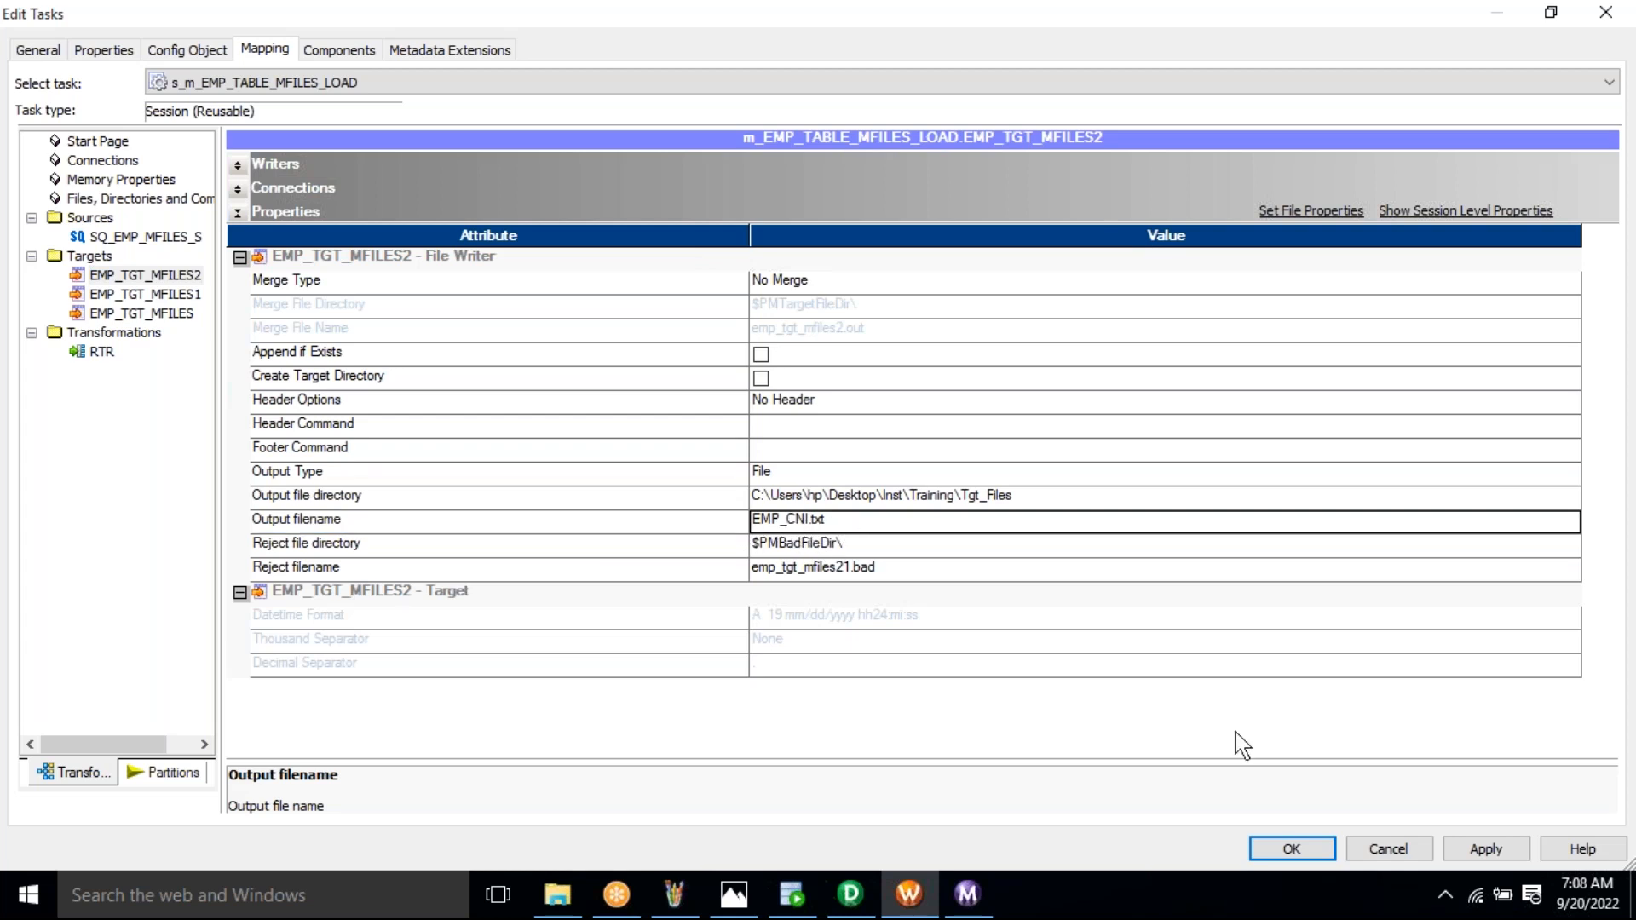
Apply the session's target file settings and start the workflow wf_m_EMP_TABLE_MFILES_LOAD in the Workflow Designer
left_click(1490, 852)
left_click(1303, 849)
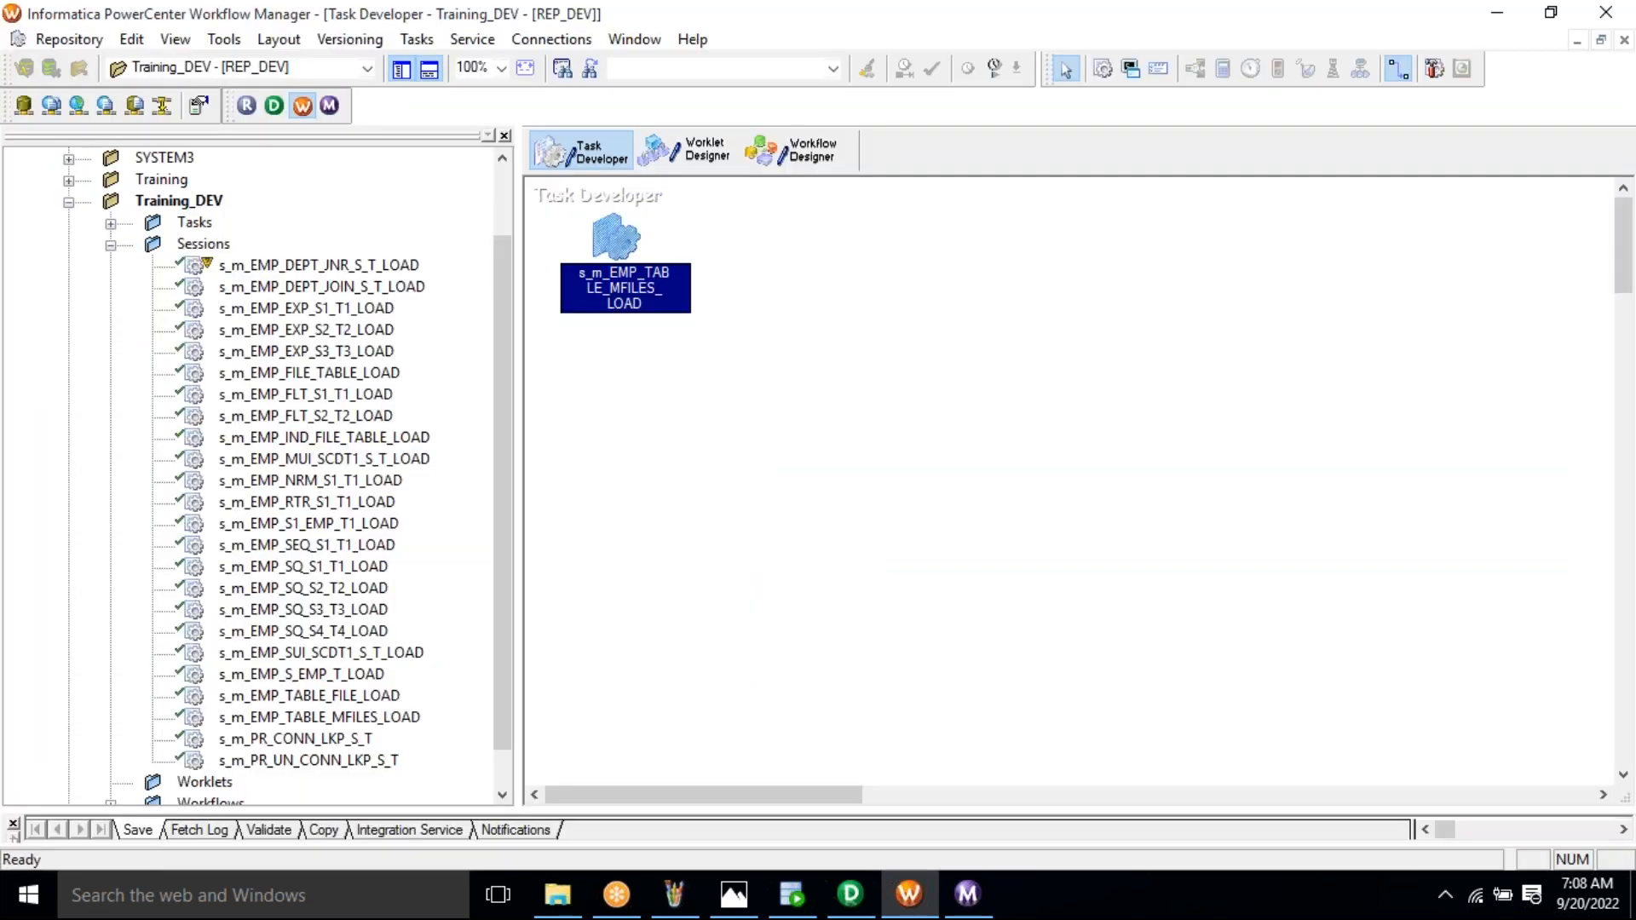
left_click(788, 165)
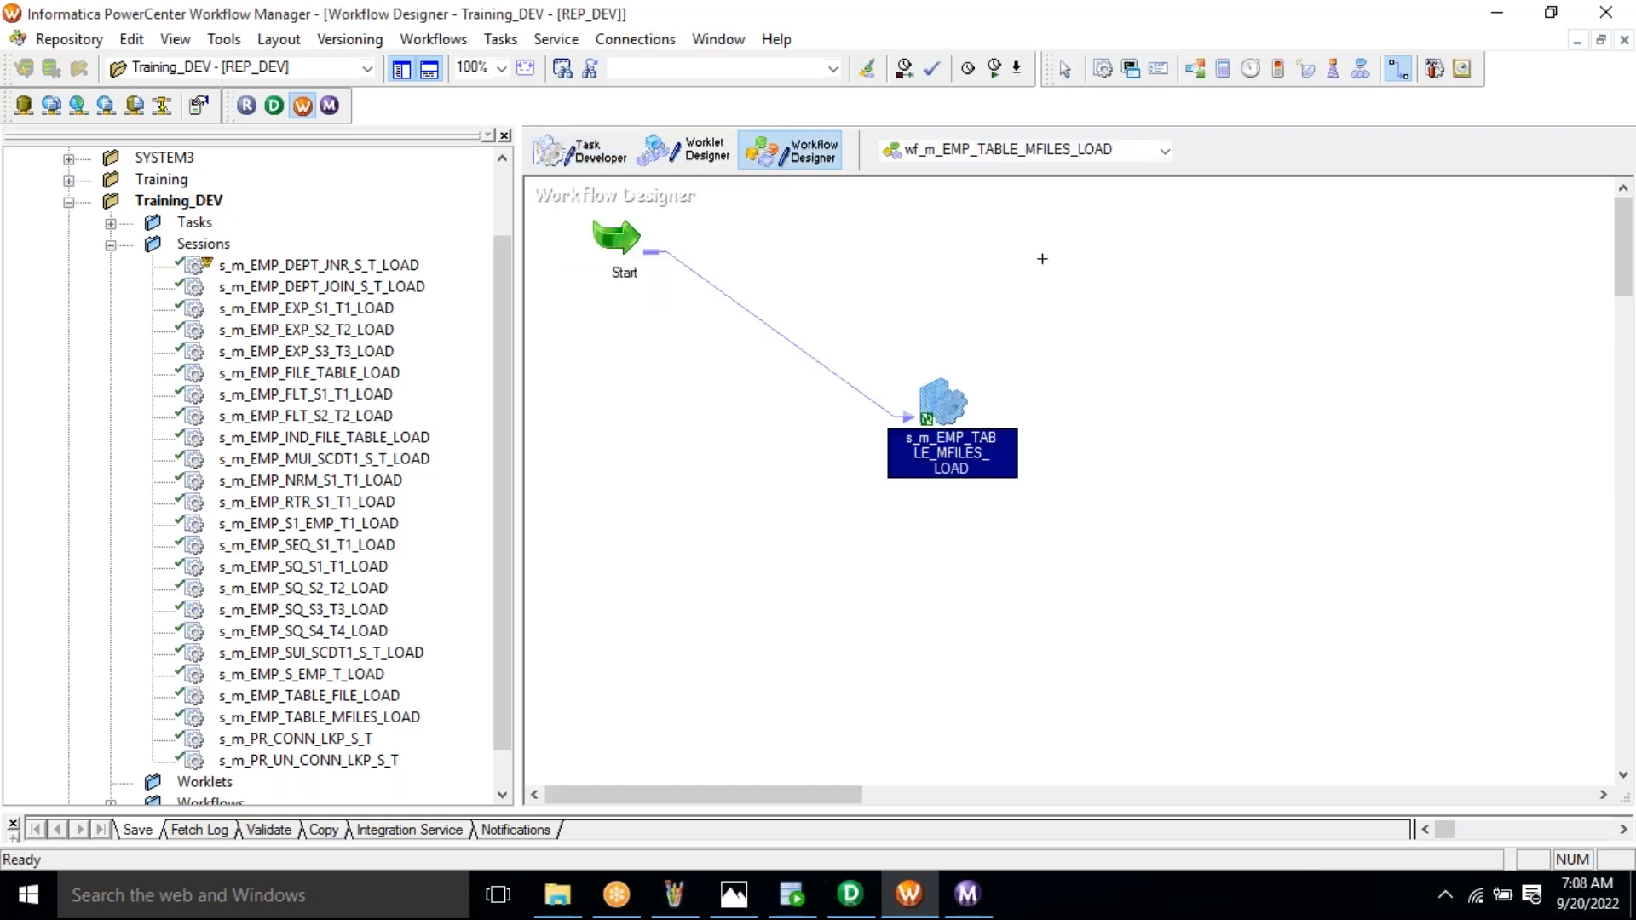
right_click(1045, 257)
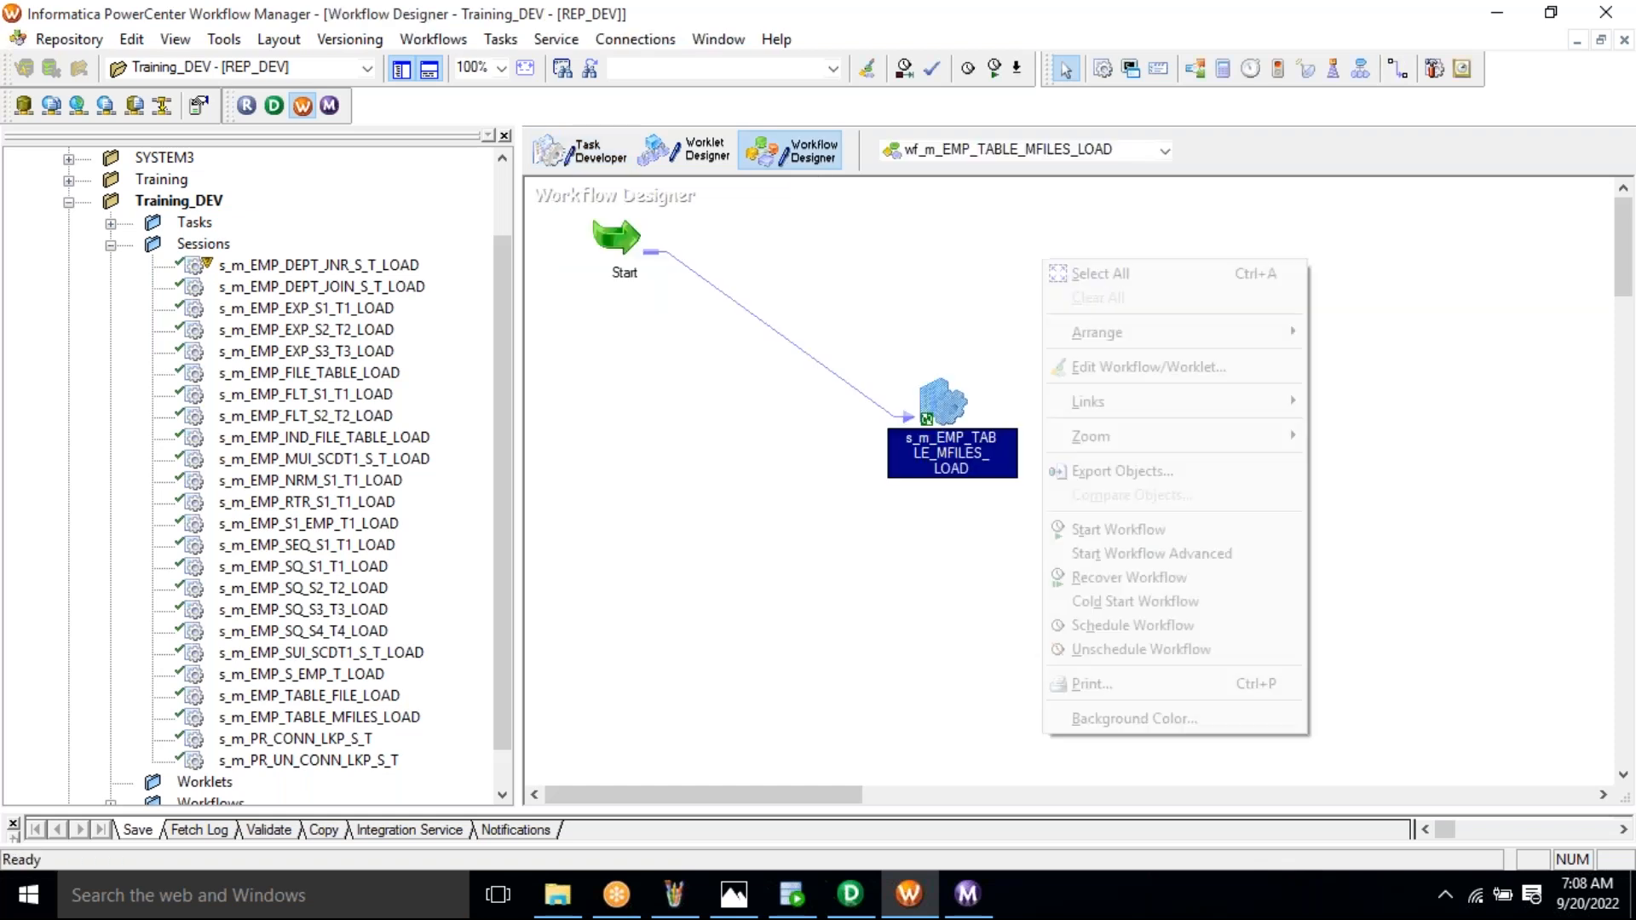
left_click(1150, 535)
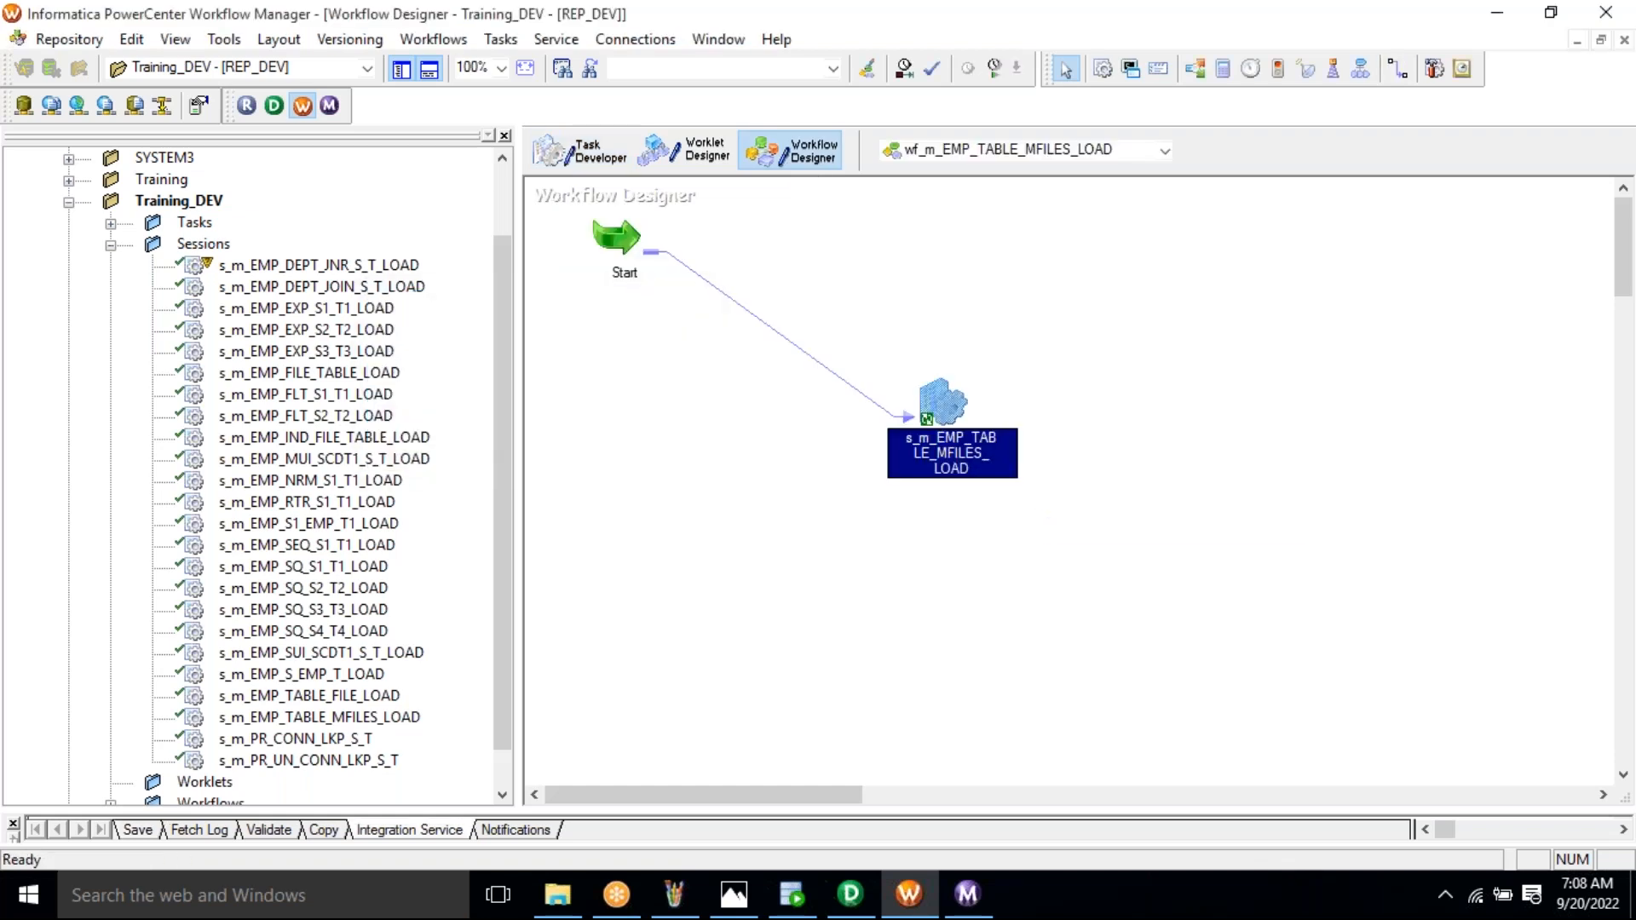
Switch to File Explorer and open the EMP_BLR text file from the Tgt_Files folder to read its records
left_click(557, 894)
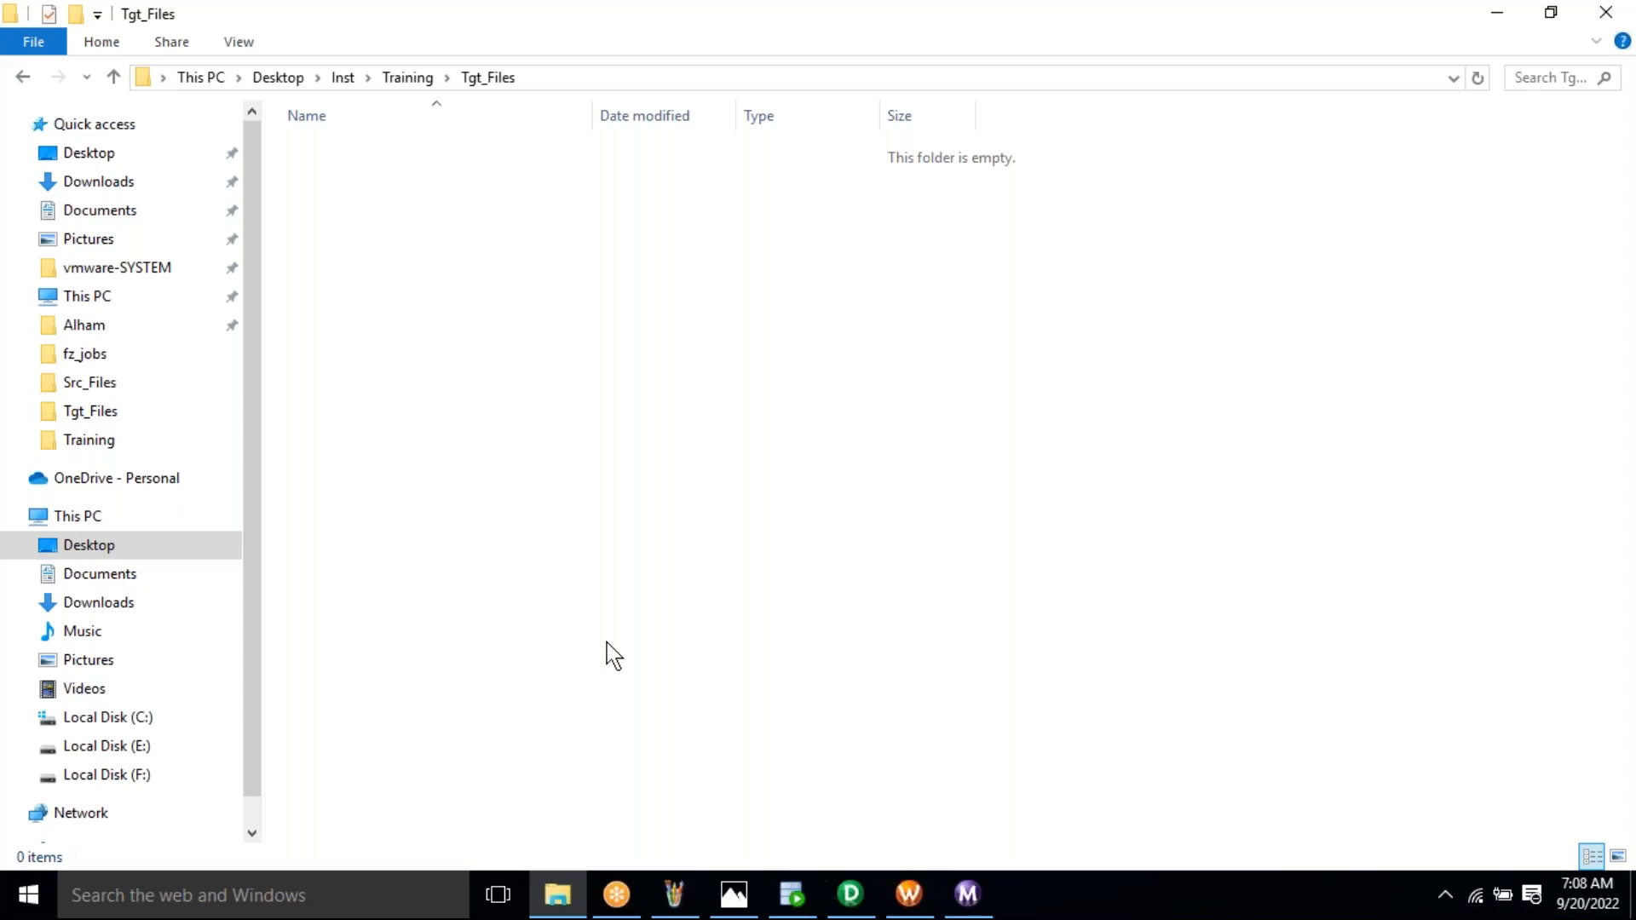
key("ctrl+a")
left_click(443, 331)
left_click(379, 155)
key("Return")
key("ctrl+a")
left_click(700, 292)
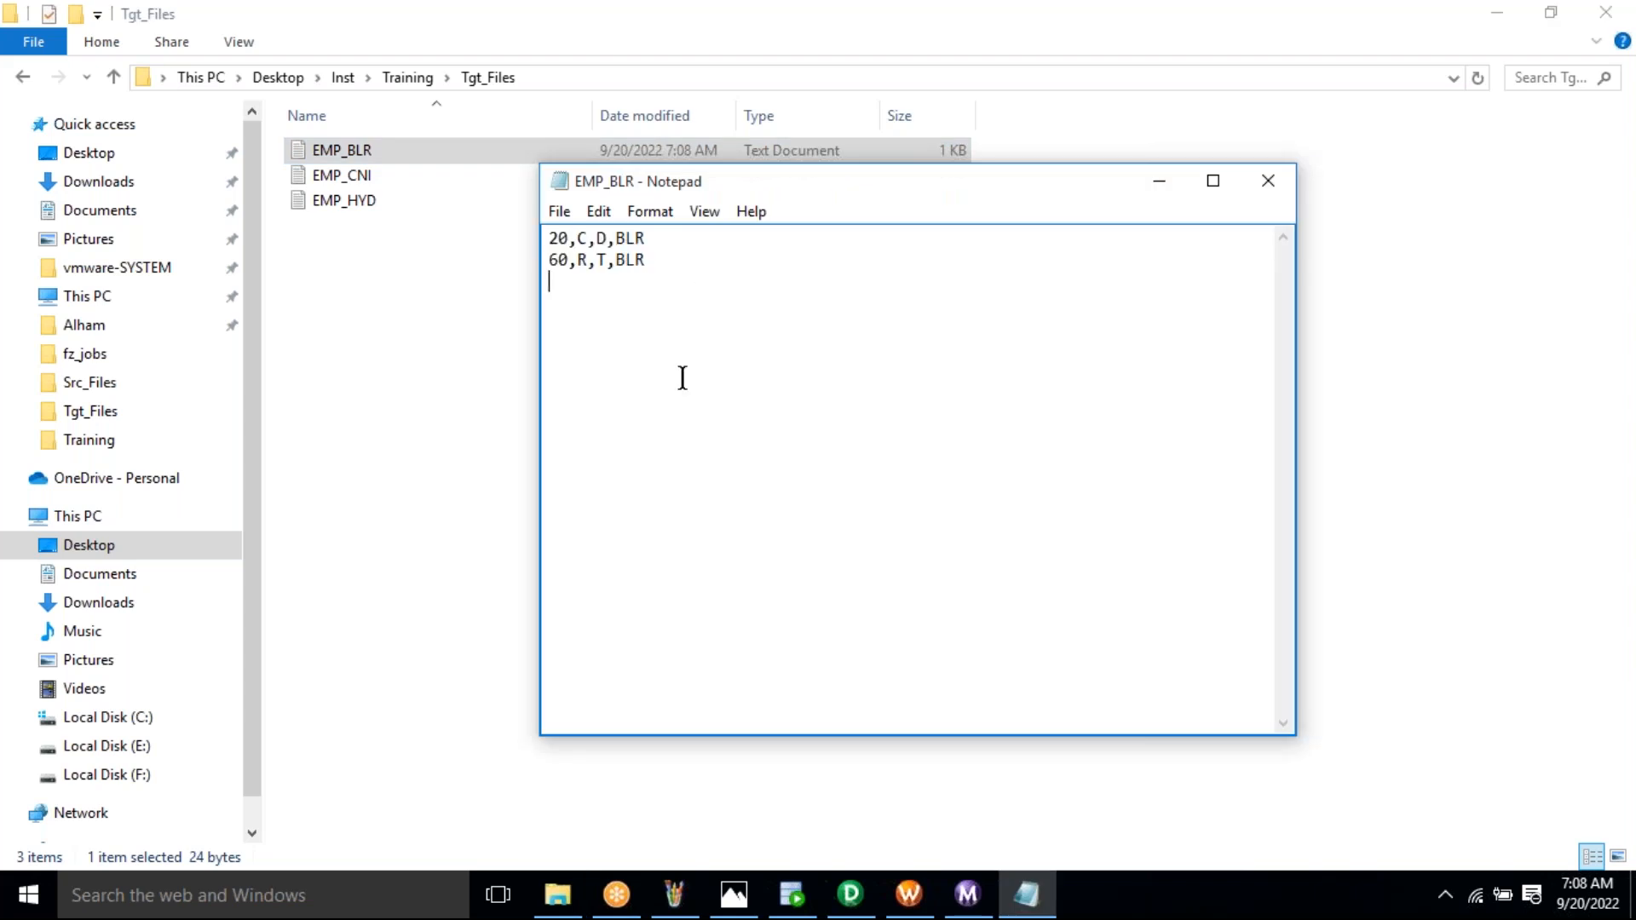
Compare the BLR rows of EMP_MFILES_S in SQL Developer with the EMP_BLR file and close the file
left_click(792, 900)
left_click(365, 612)
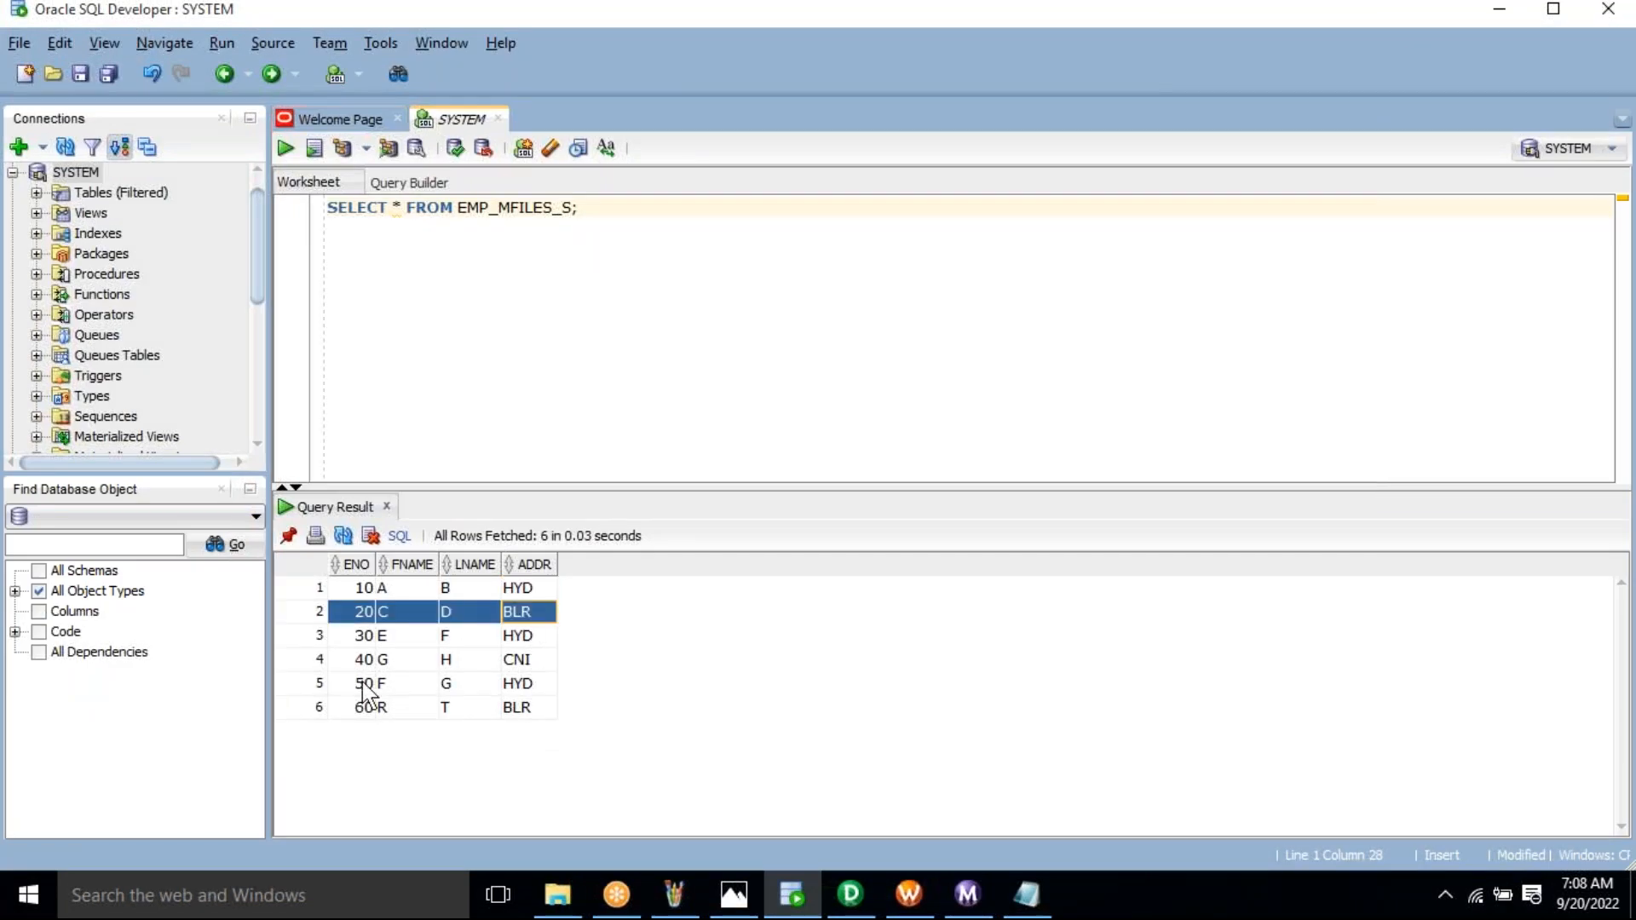
left_click(358, 707, "ctrl")
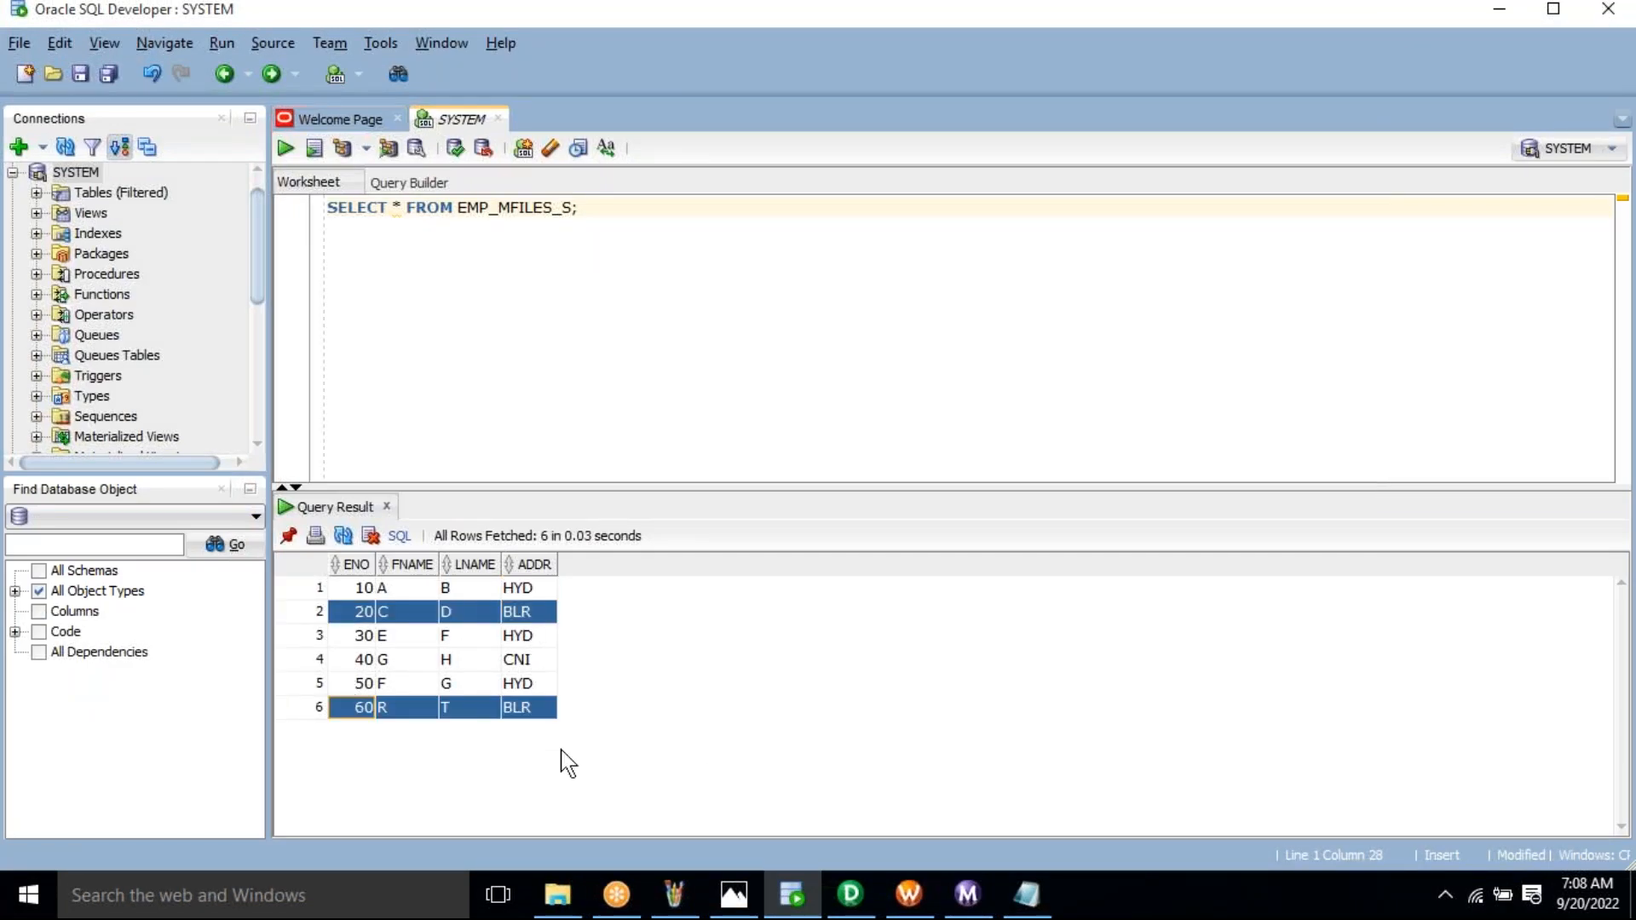
left_click(1043, 904)
left_click_drag(649, 188, 912, 429)
key("ctrl+a")
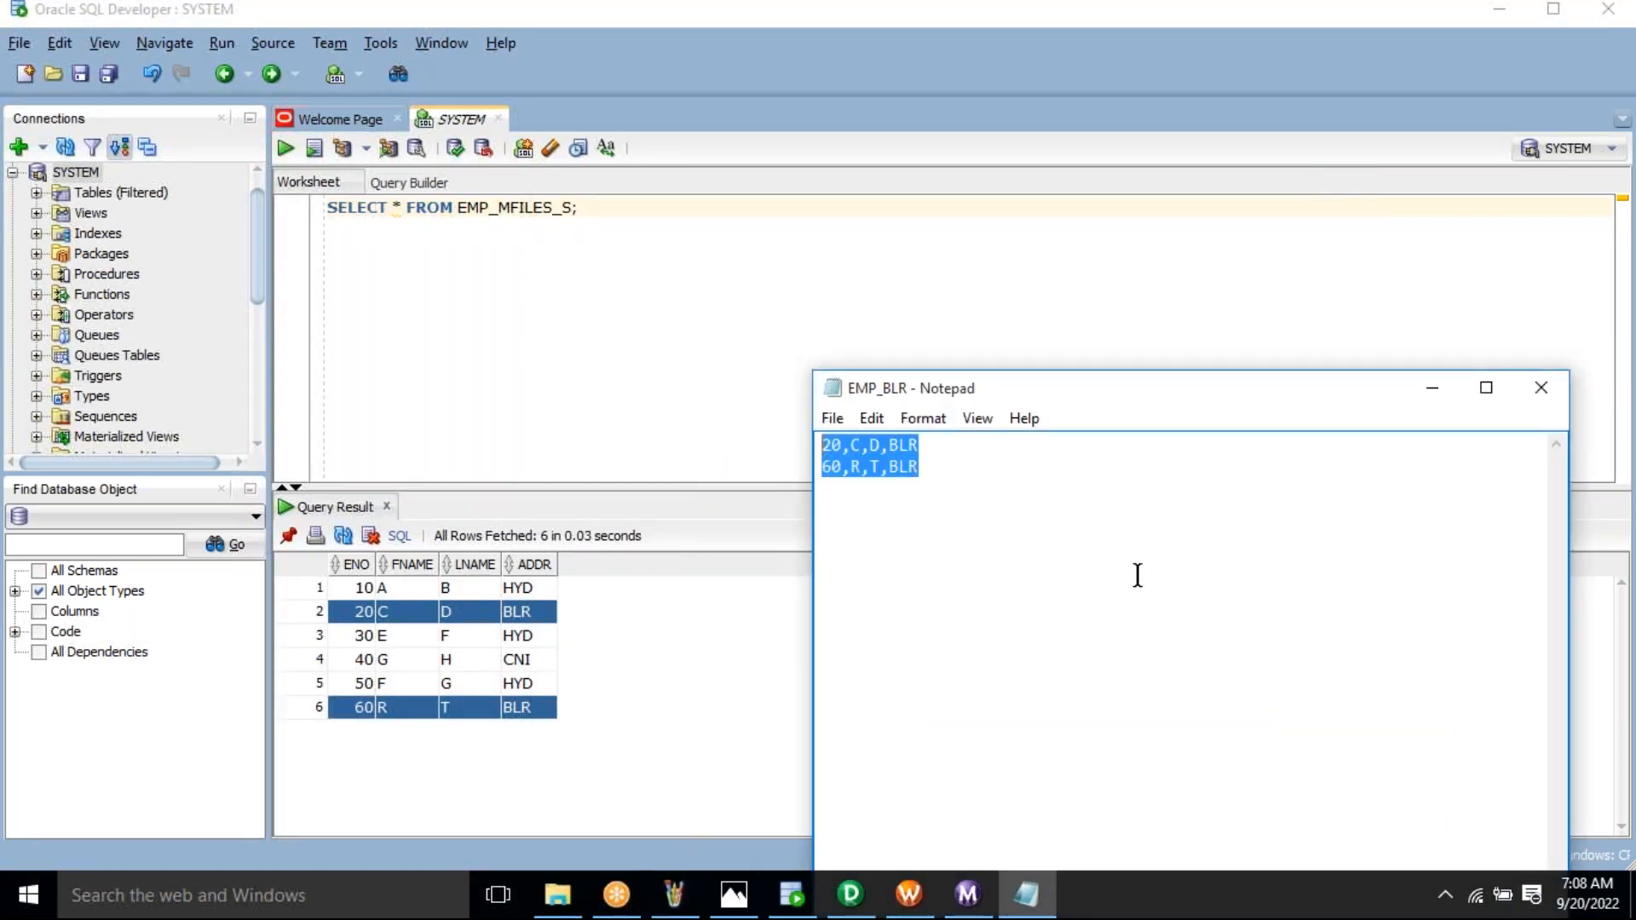
left_click(1138, 575)
key("alt+F4")
Open EMP_CNI from the Tgt_Files folder, compare it with the CNI row in SQL Developer and close it
left_click(557, 899)
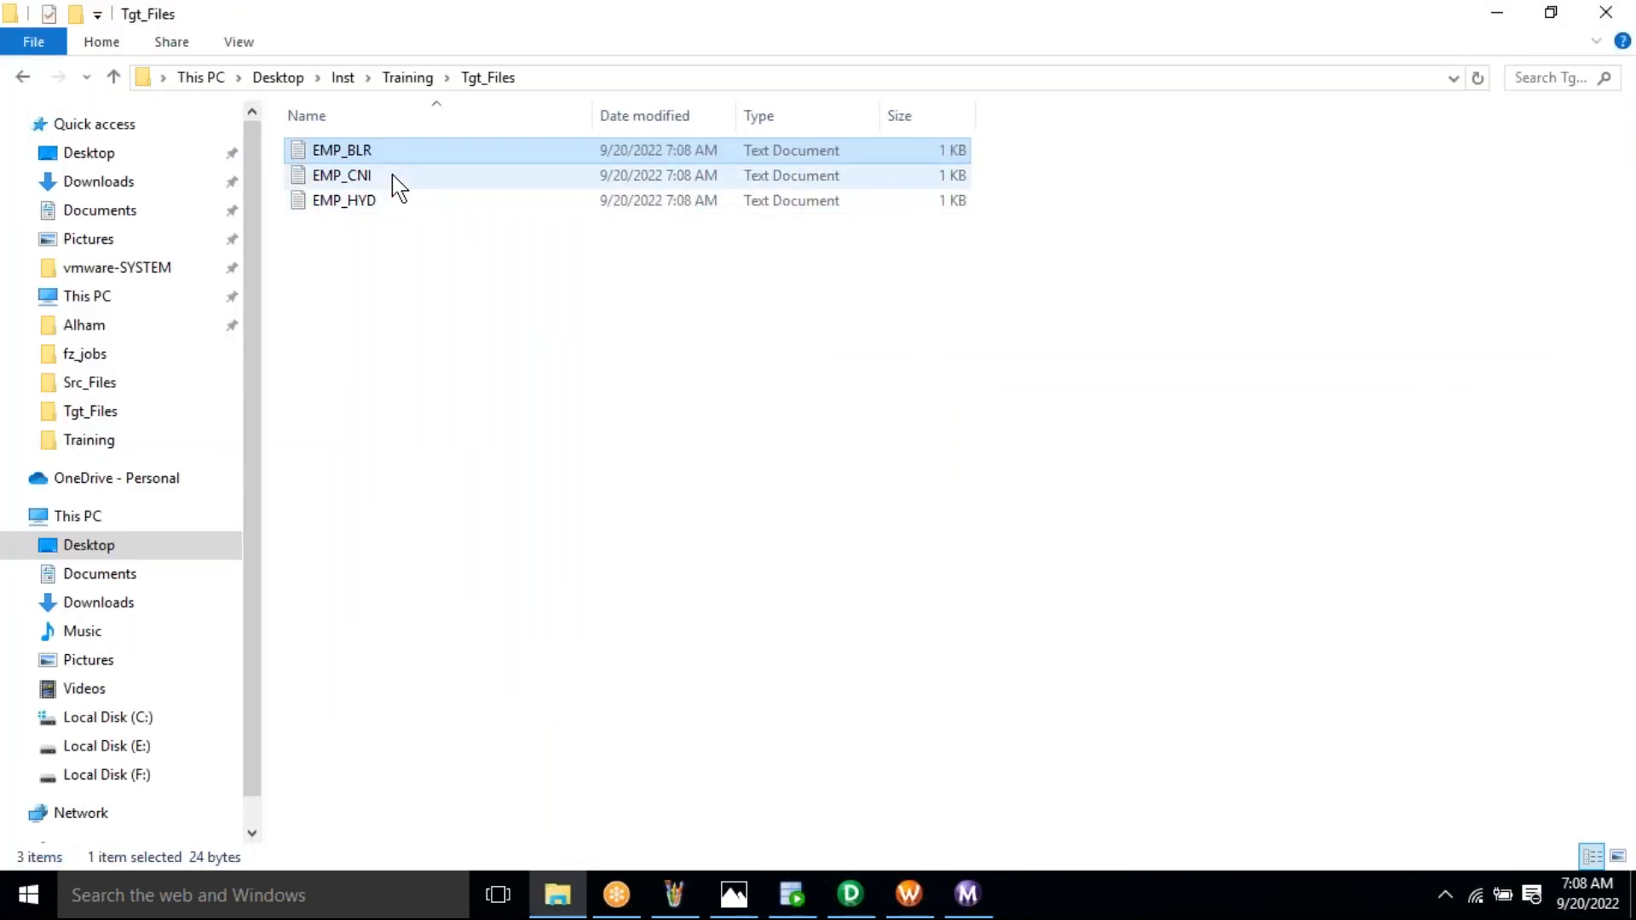
double_click(399, 176)
key("ctrl+a")
left_click(794, 902)
left_click_drag(368, 660, 531, 662)
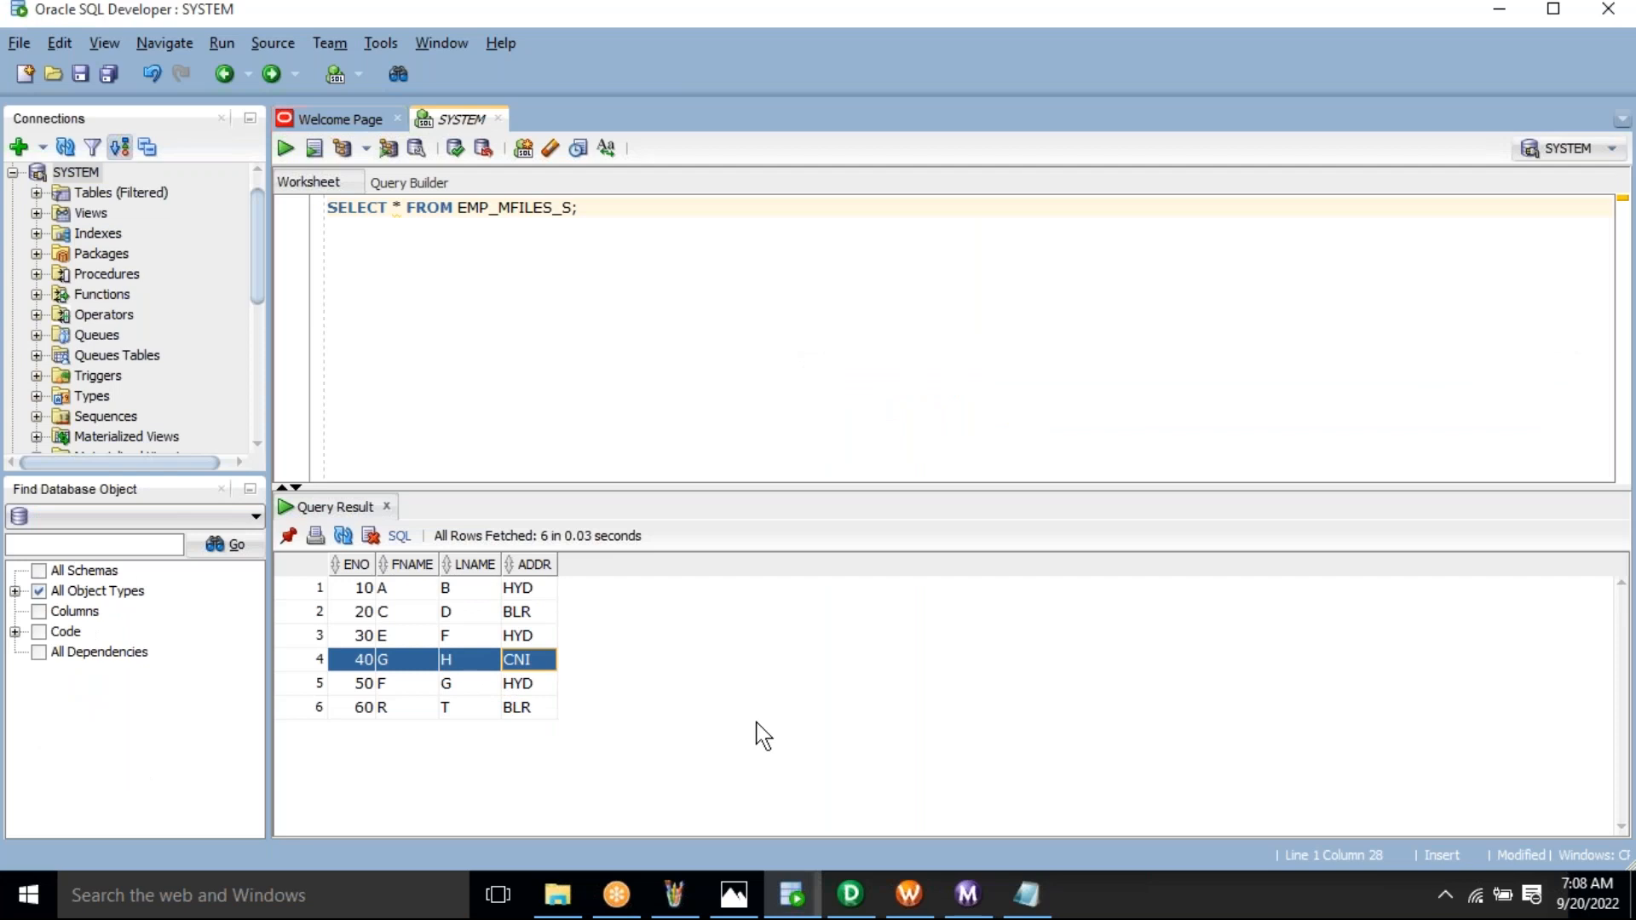
left_click(1031, 897)
type("40, G, H, CNI")
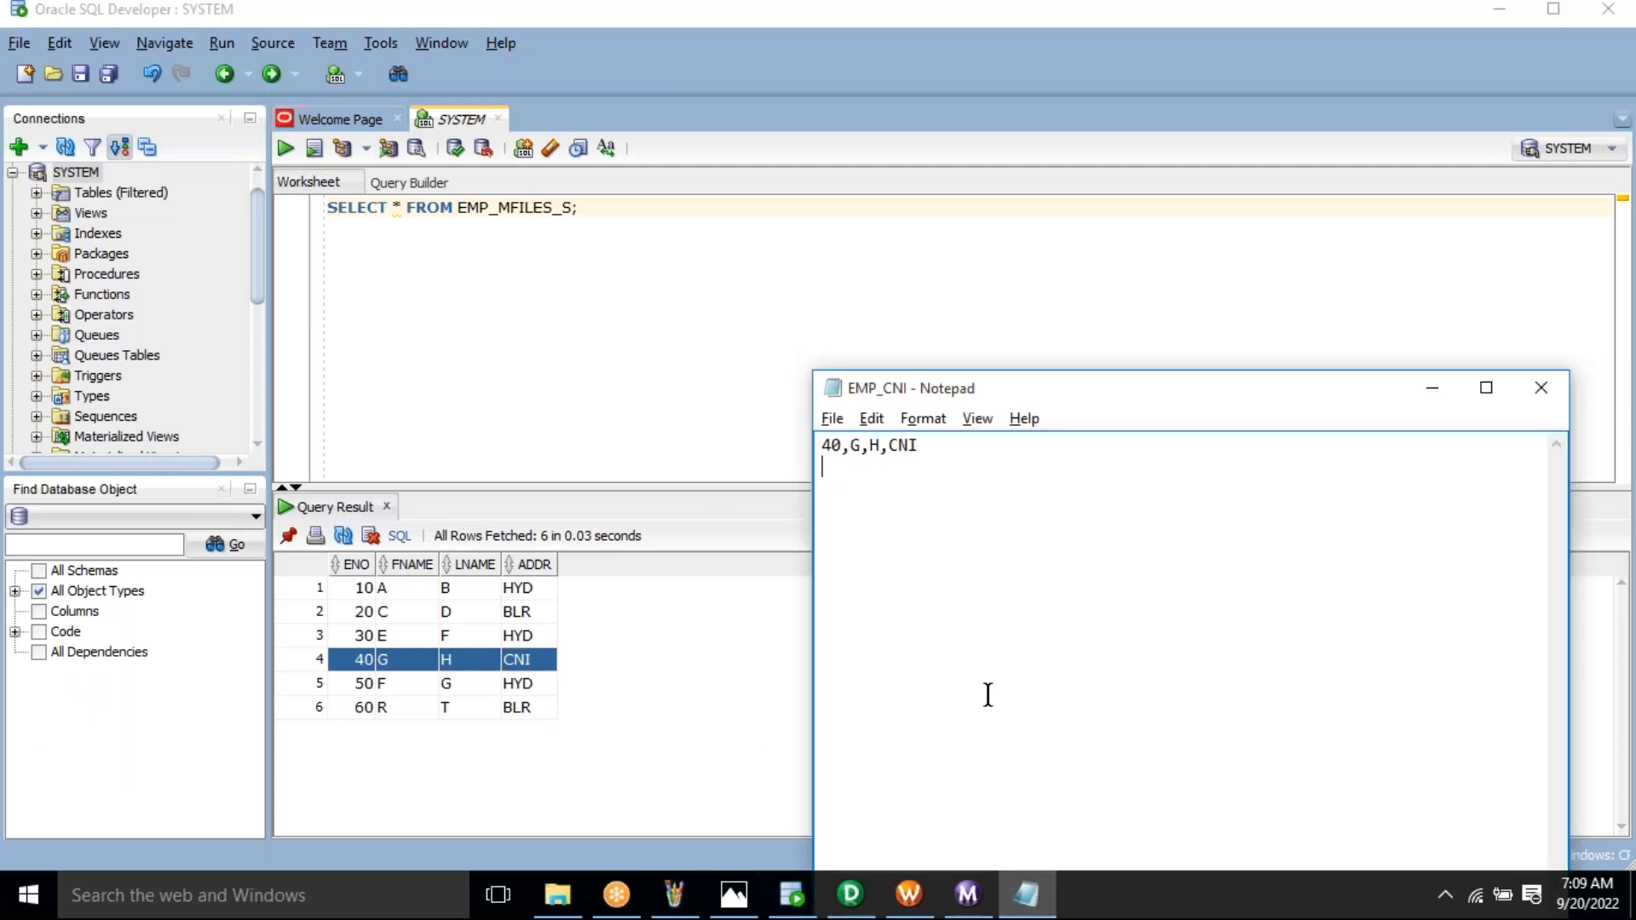
key("alt+Tab")
Open EMP_HYD from the Tgt_Files folder and show its records in front of the SQL Developer query result
left_click(557, 895)
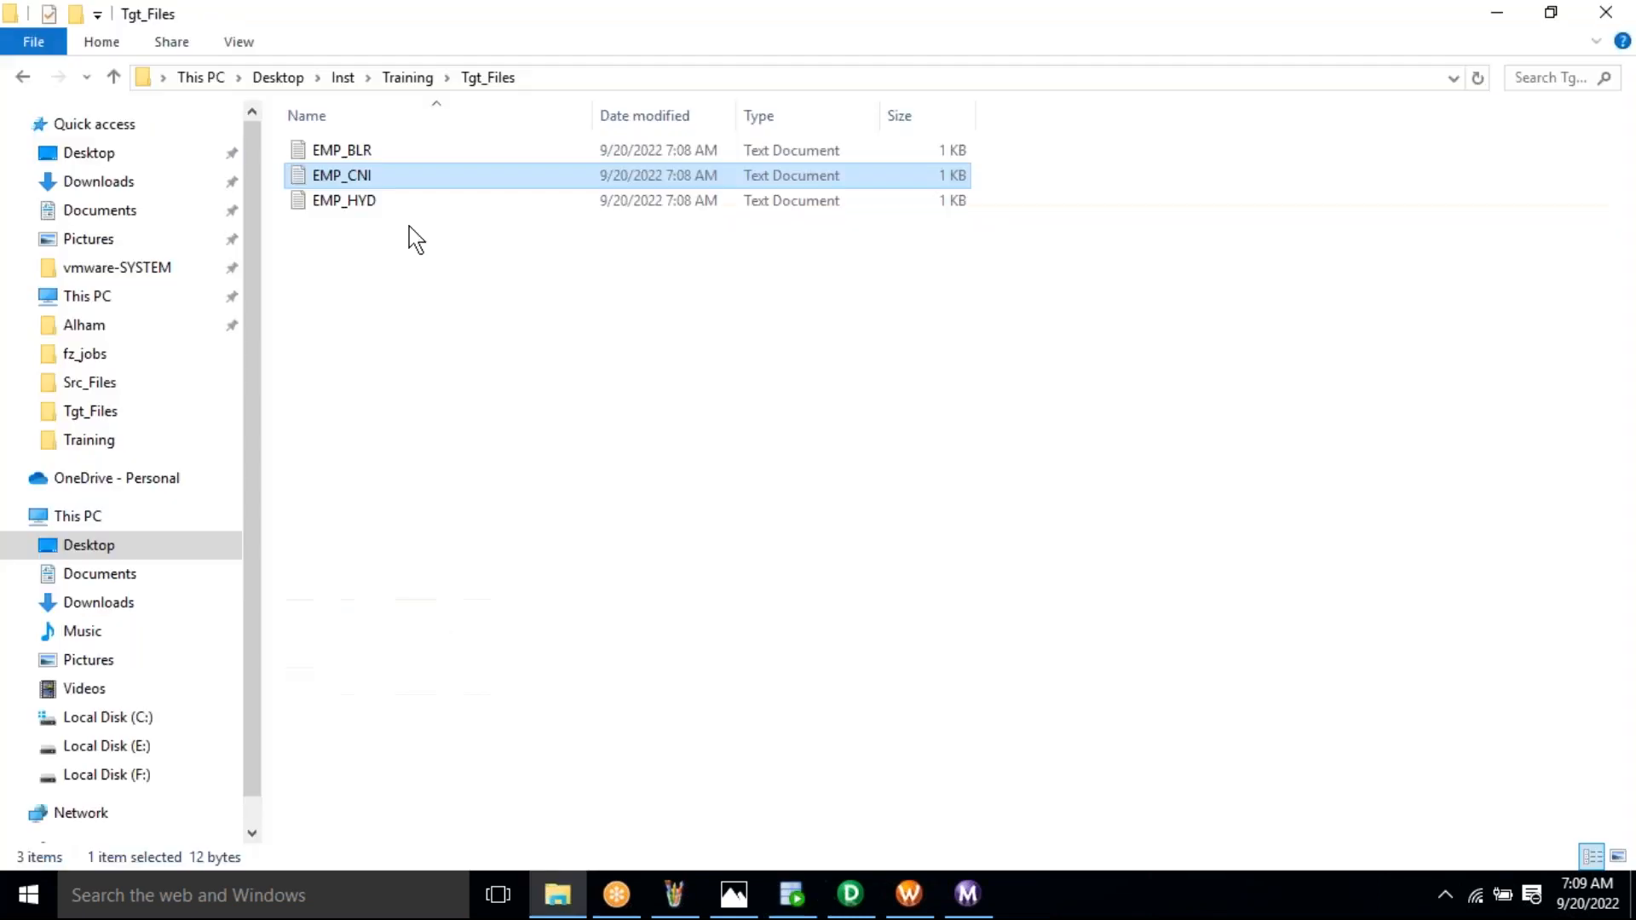
left_click(383, 205, "ctrl")
double_click(383, 204)
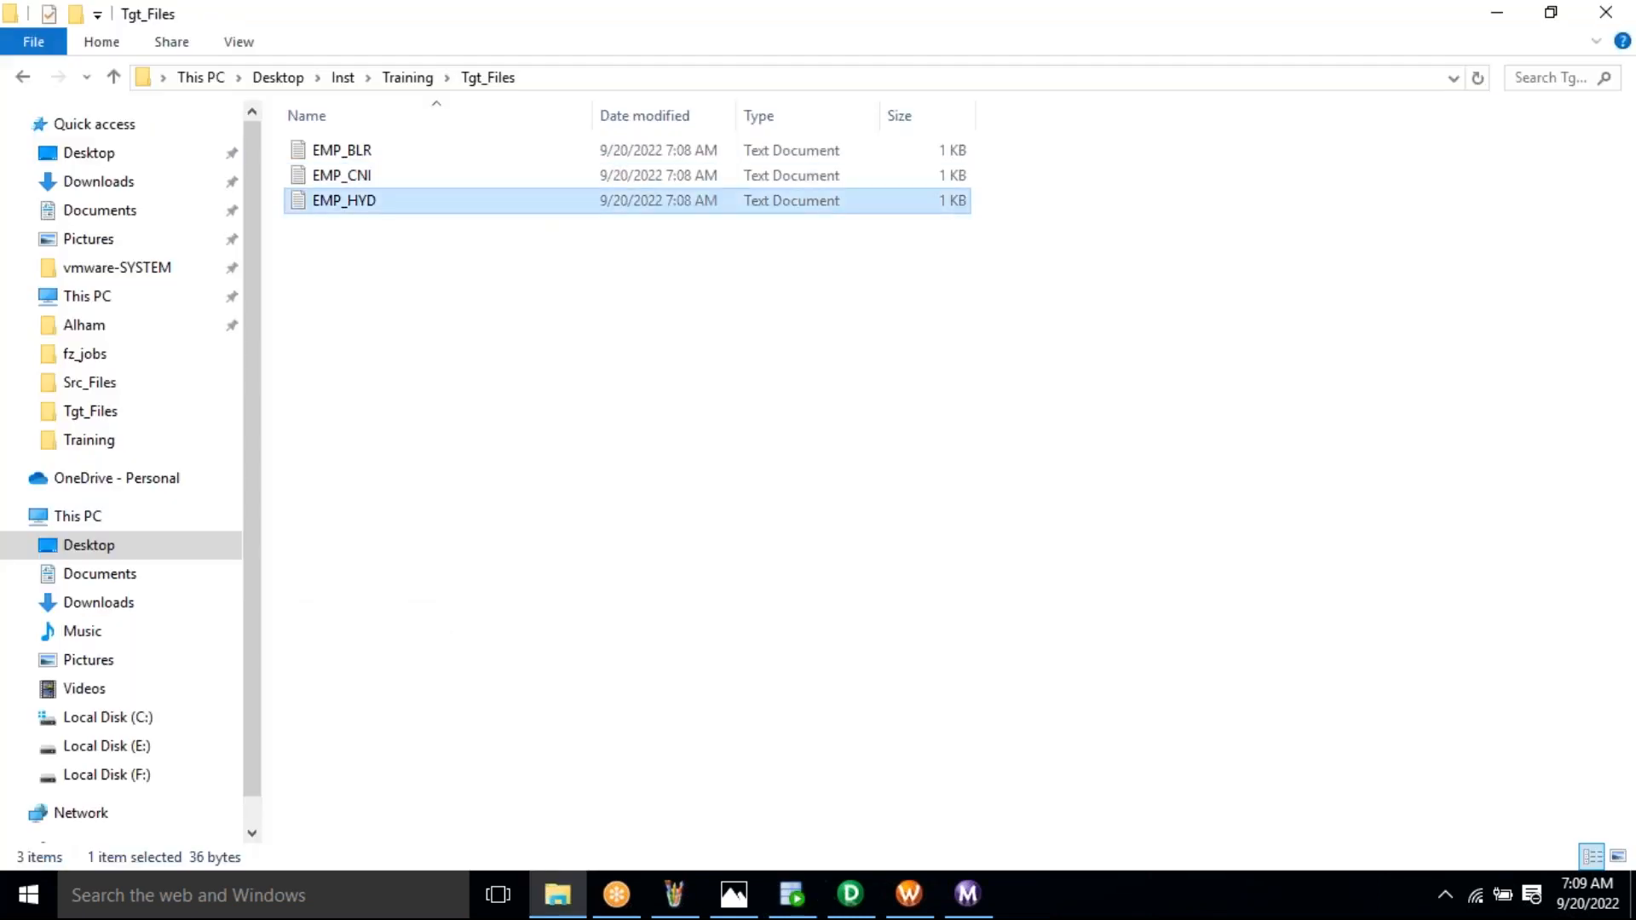
left_click(792, 895)
left_click(1026, 894)
key("ctrl+a")
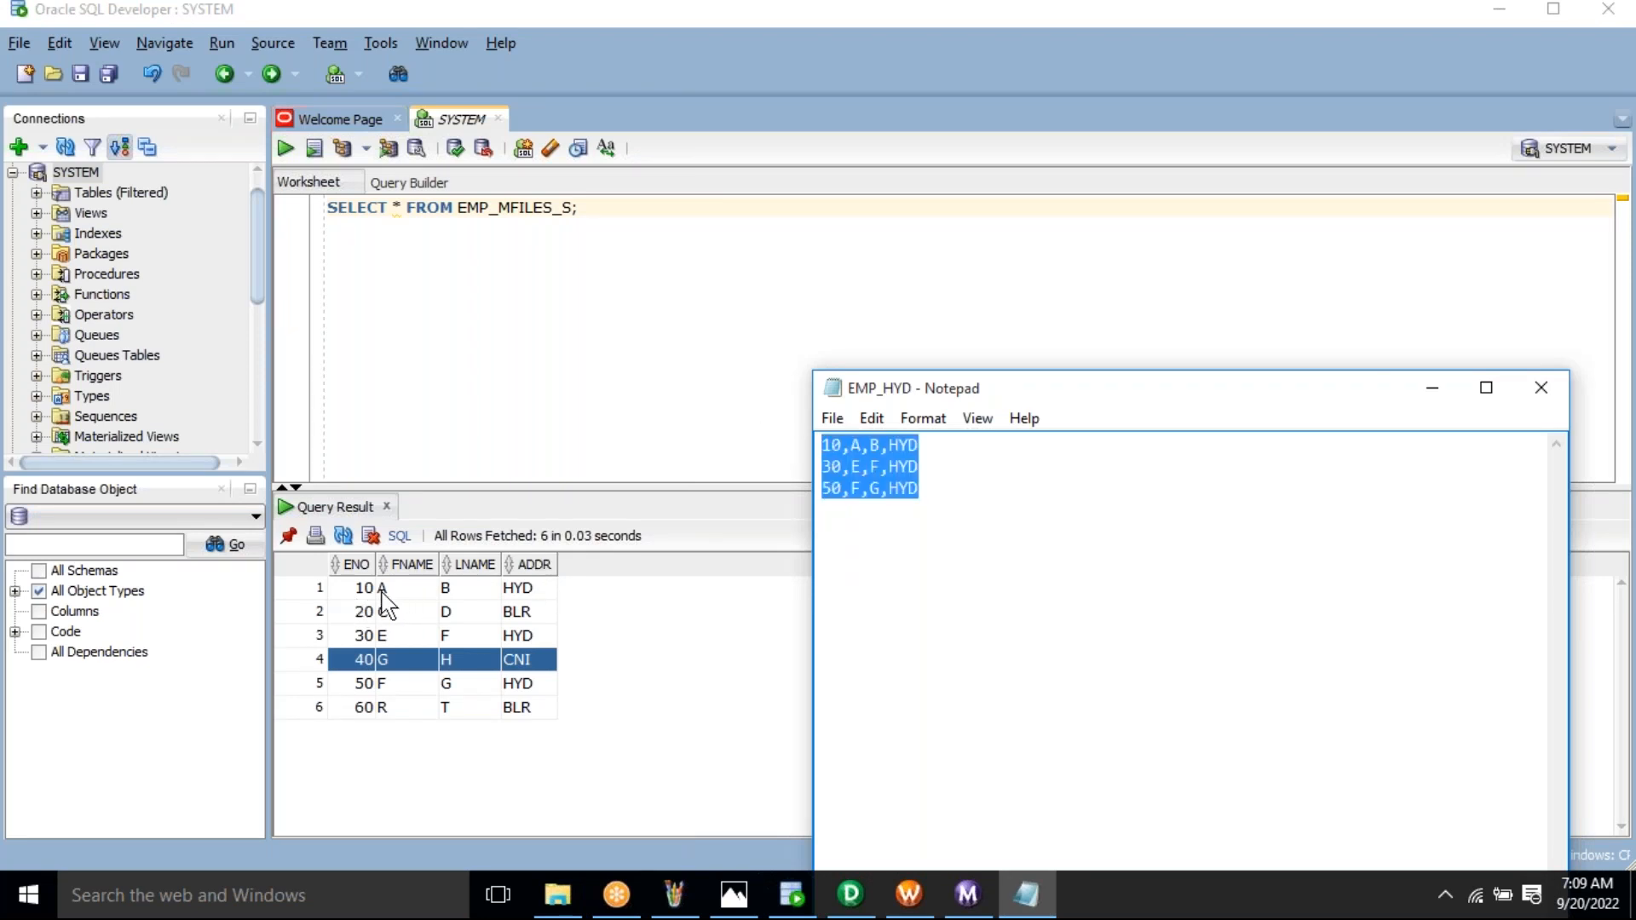
Select the three HYD rows in the query result, compare them with the EMP_HYD file and close the file
left_click(537, 589)
left_click(352, 645, "ctrl")
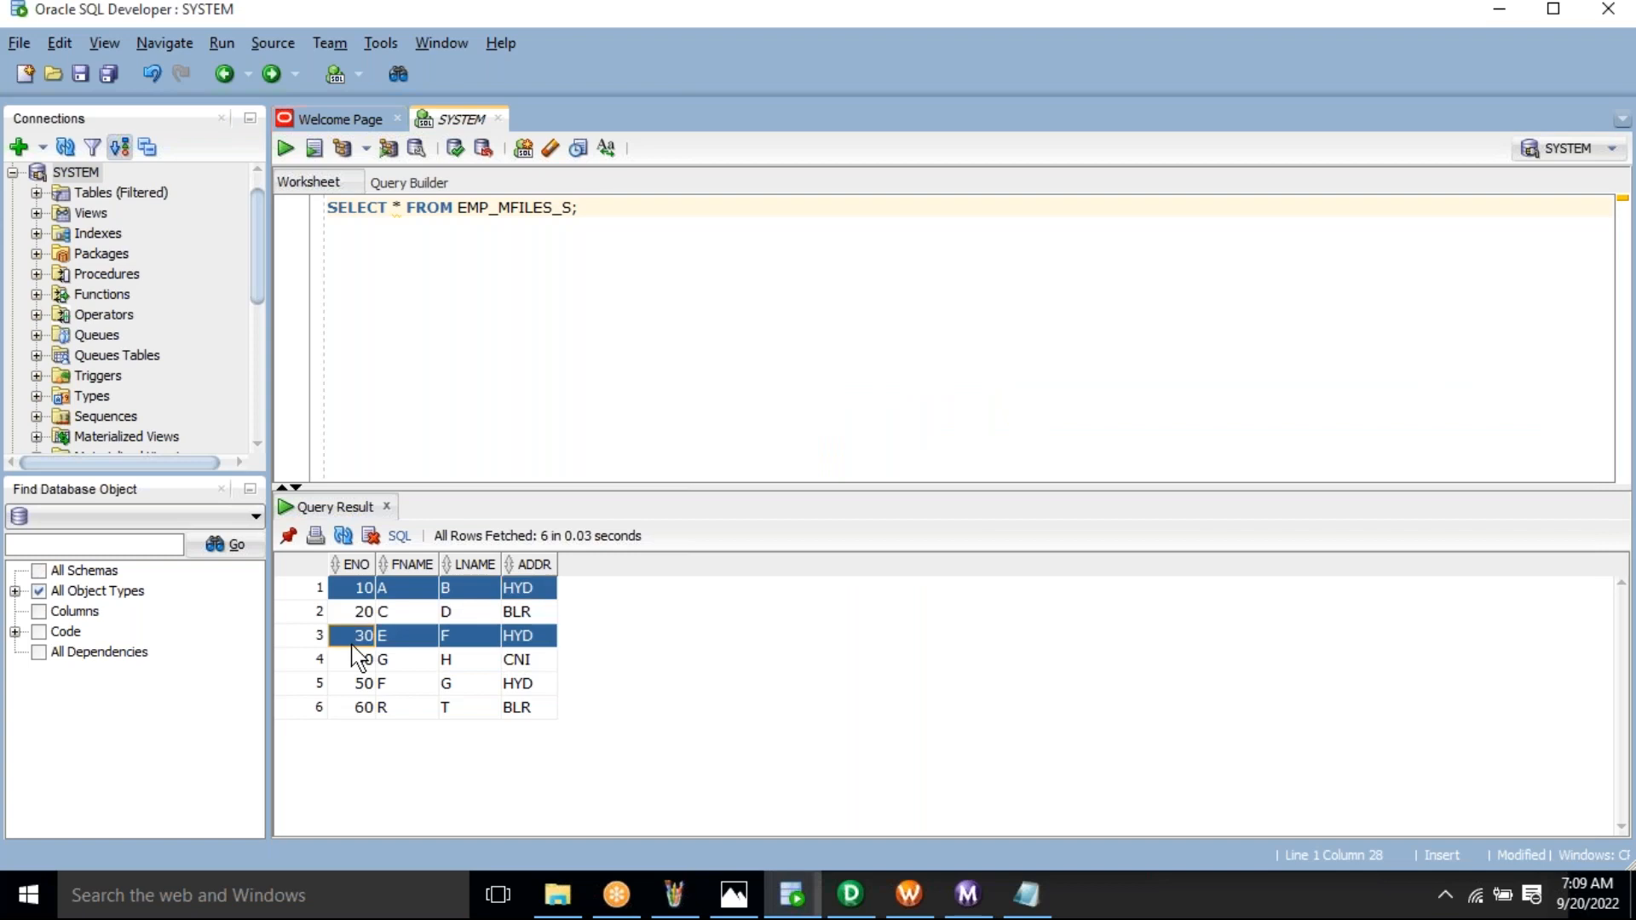
left_click(352, 692, "ctrl")
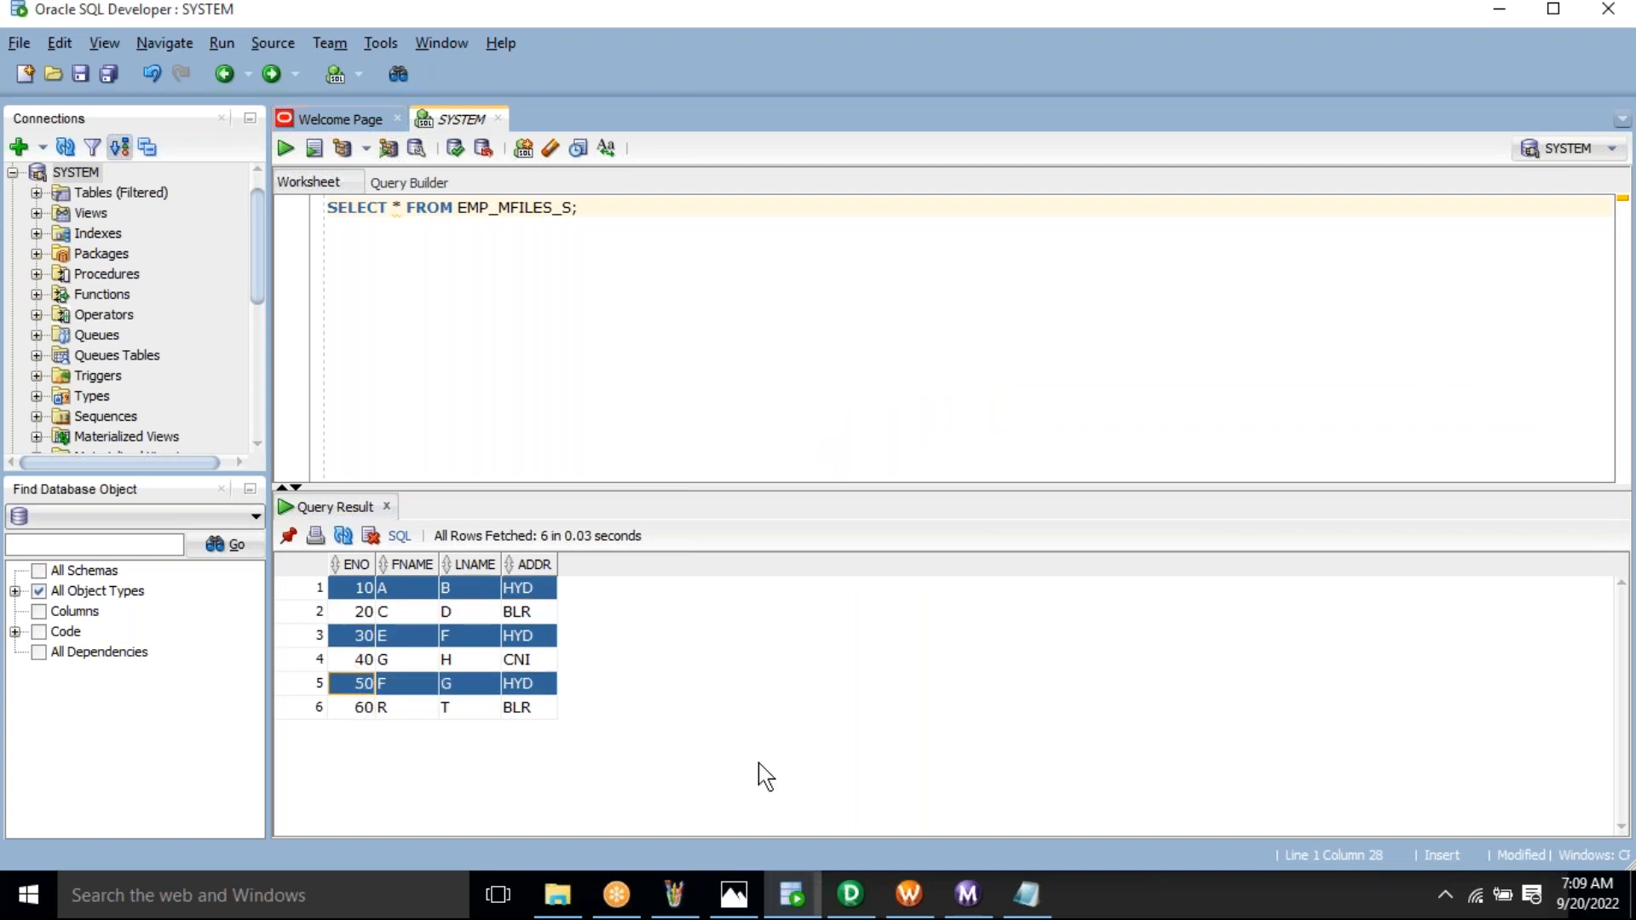
left_click(1035, 905)
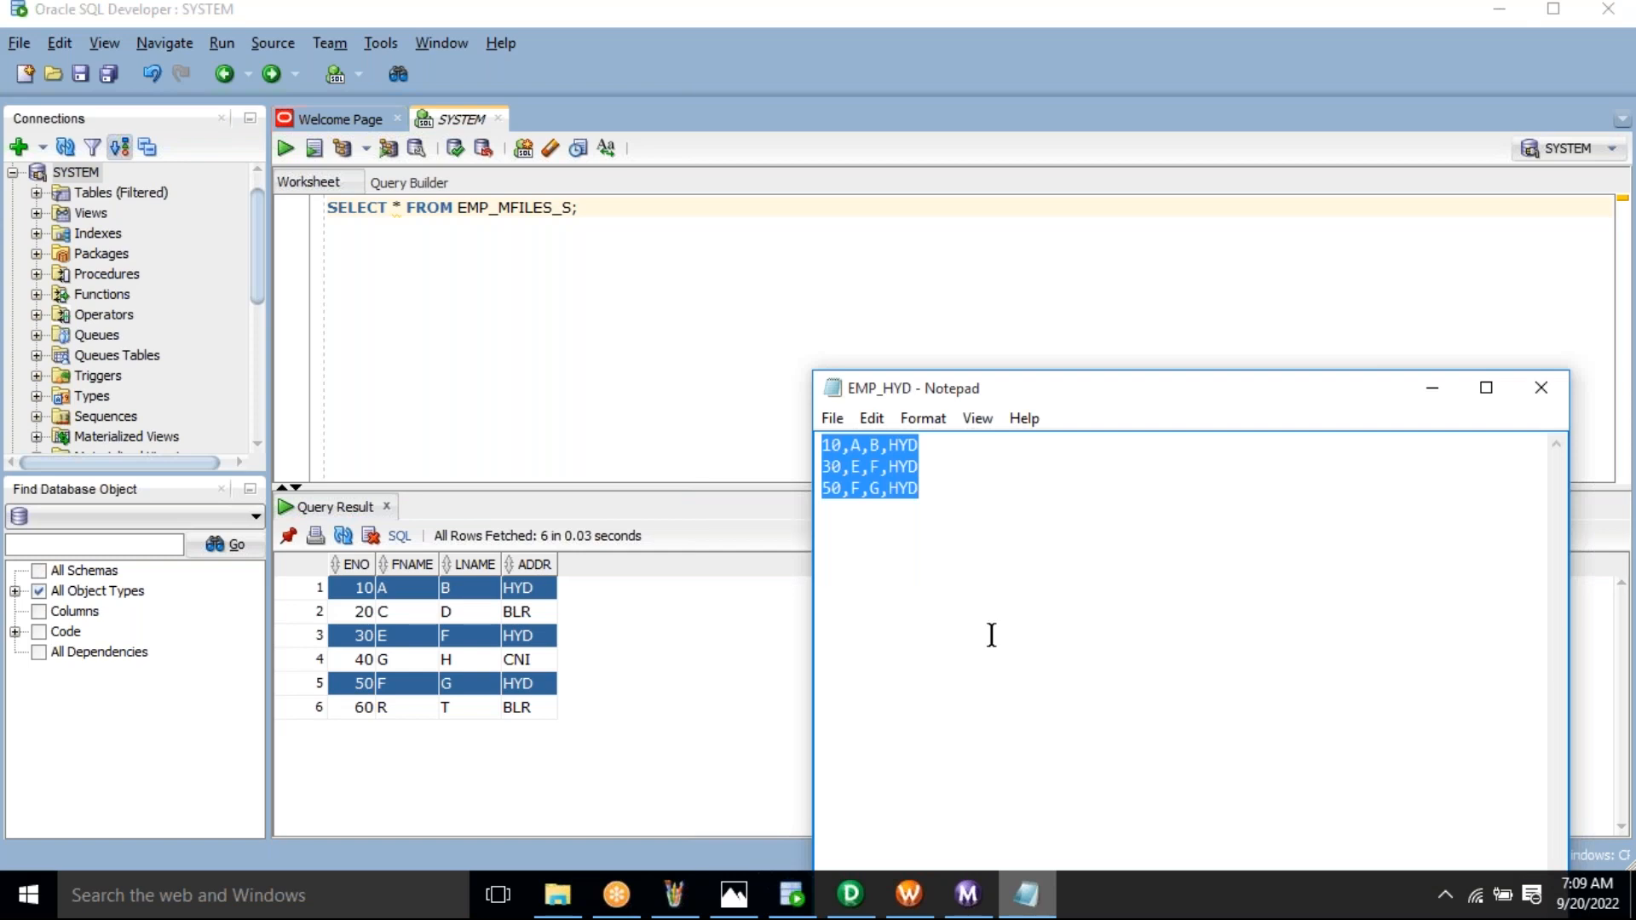
left_click(967, 538)
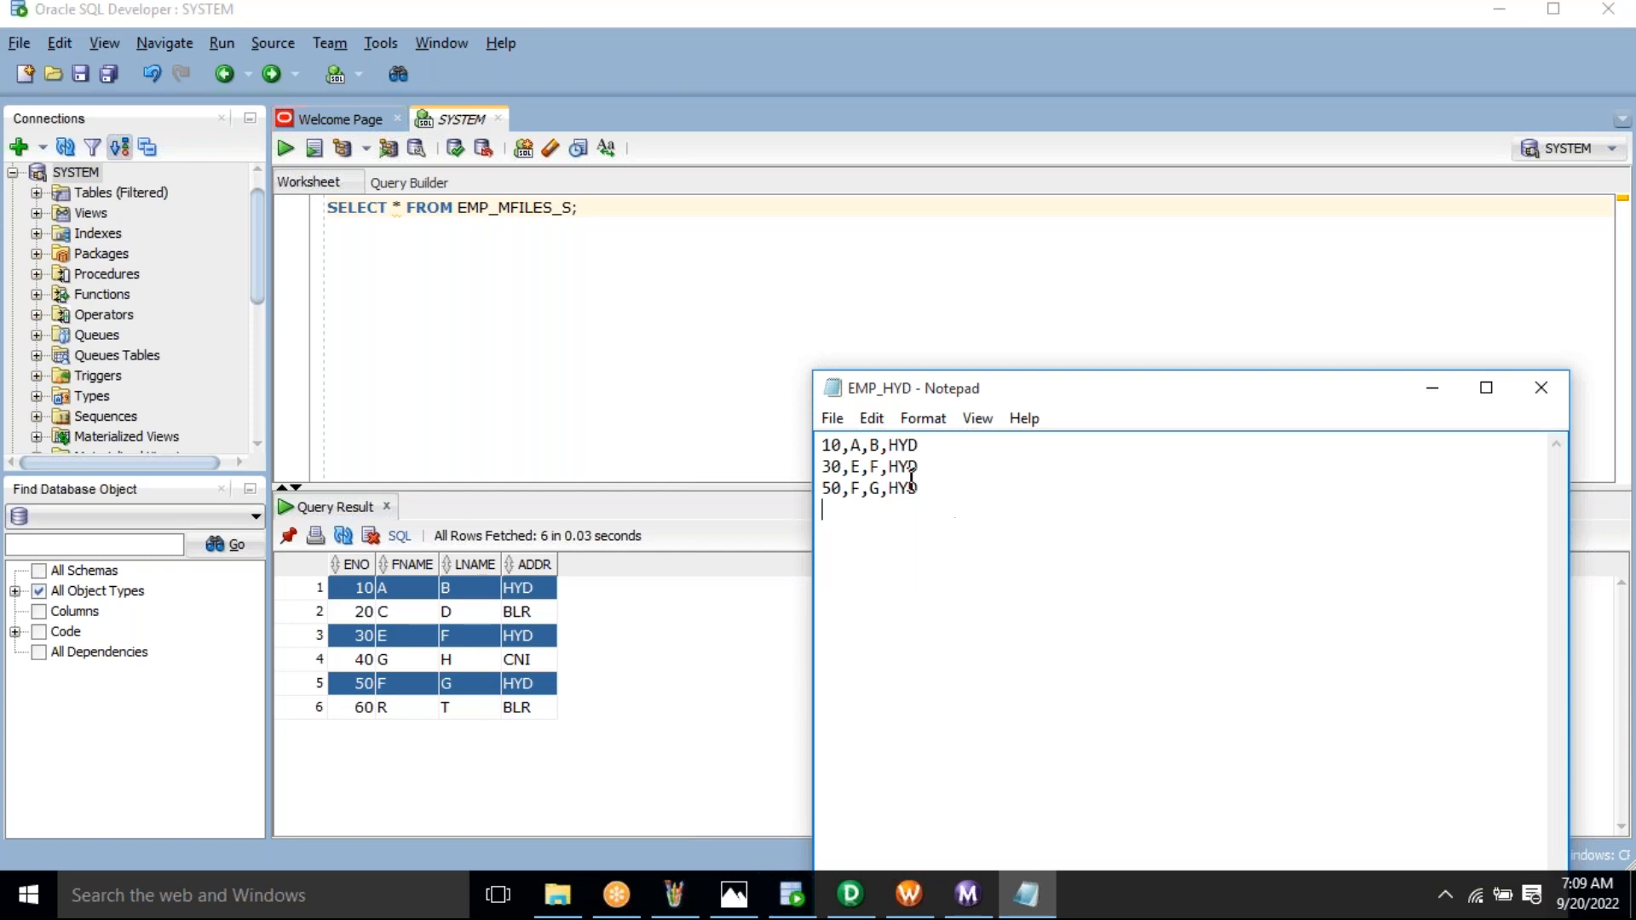
left_click_drag(916, 487, 803, 422)
left_click(920, 533)
key("alt+space")
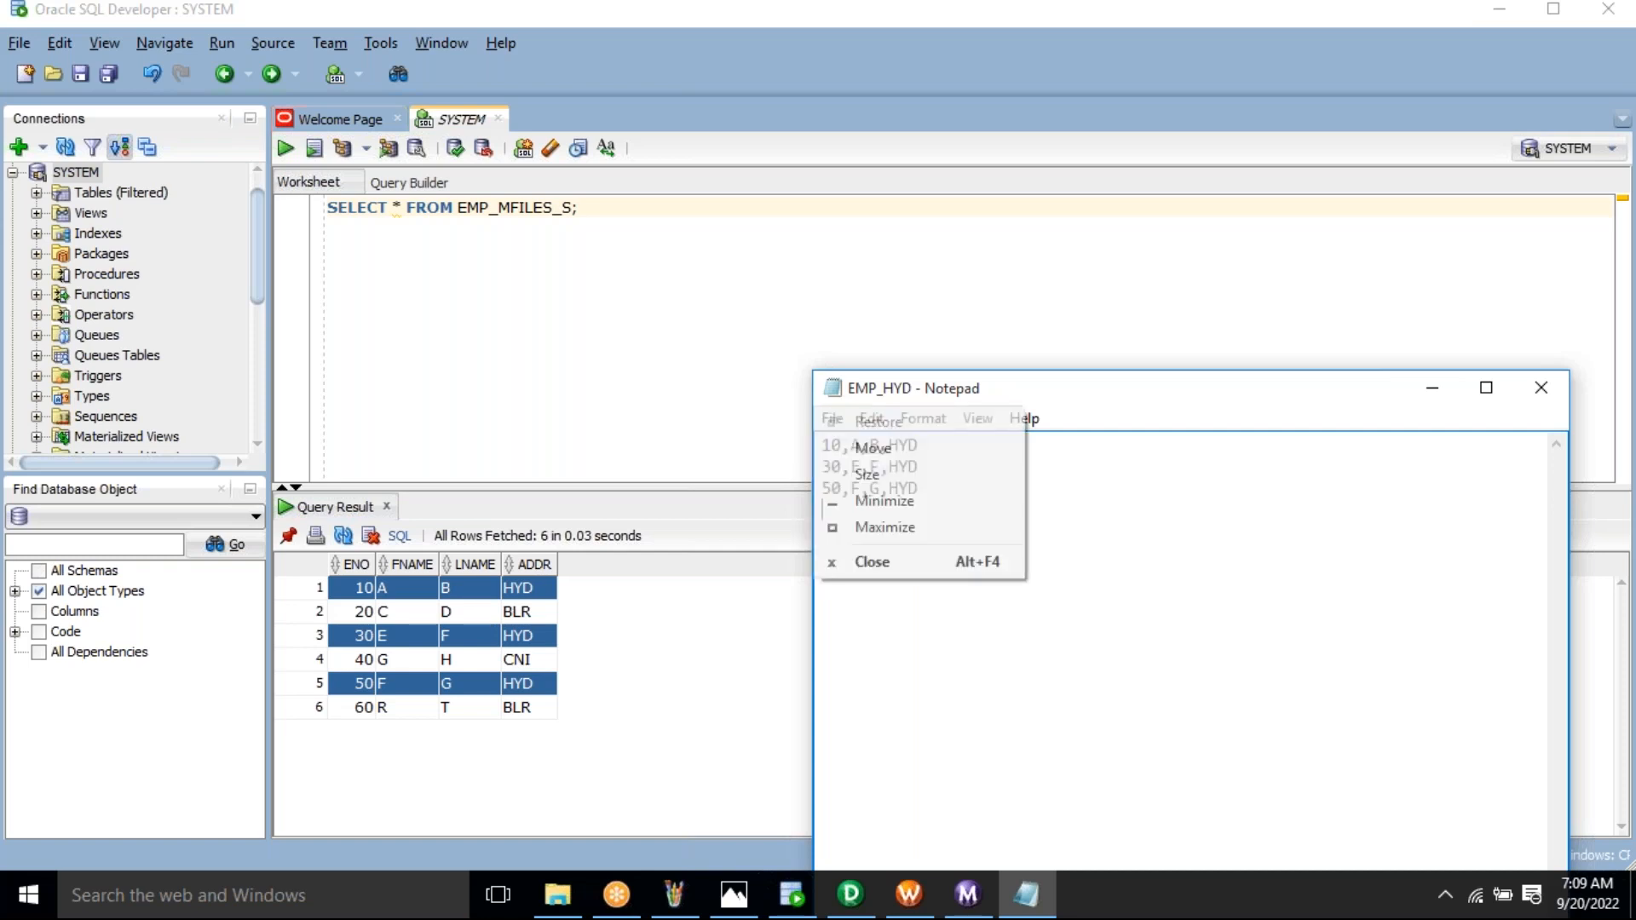
key("c")
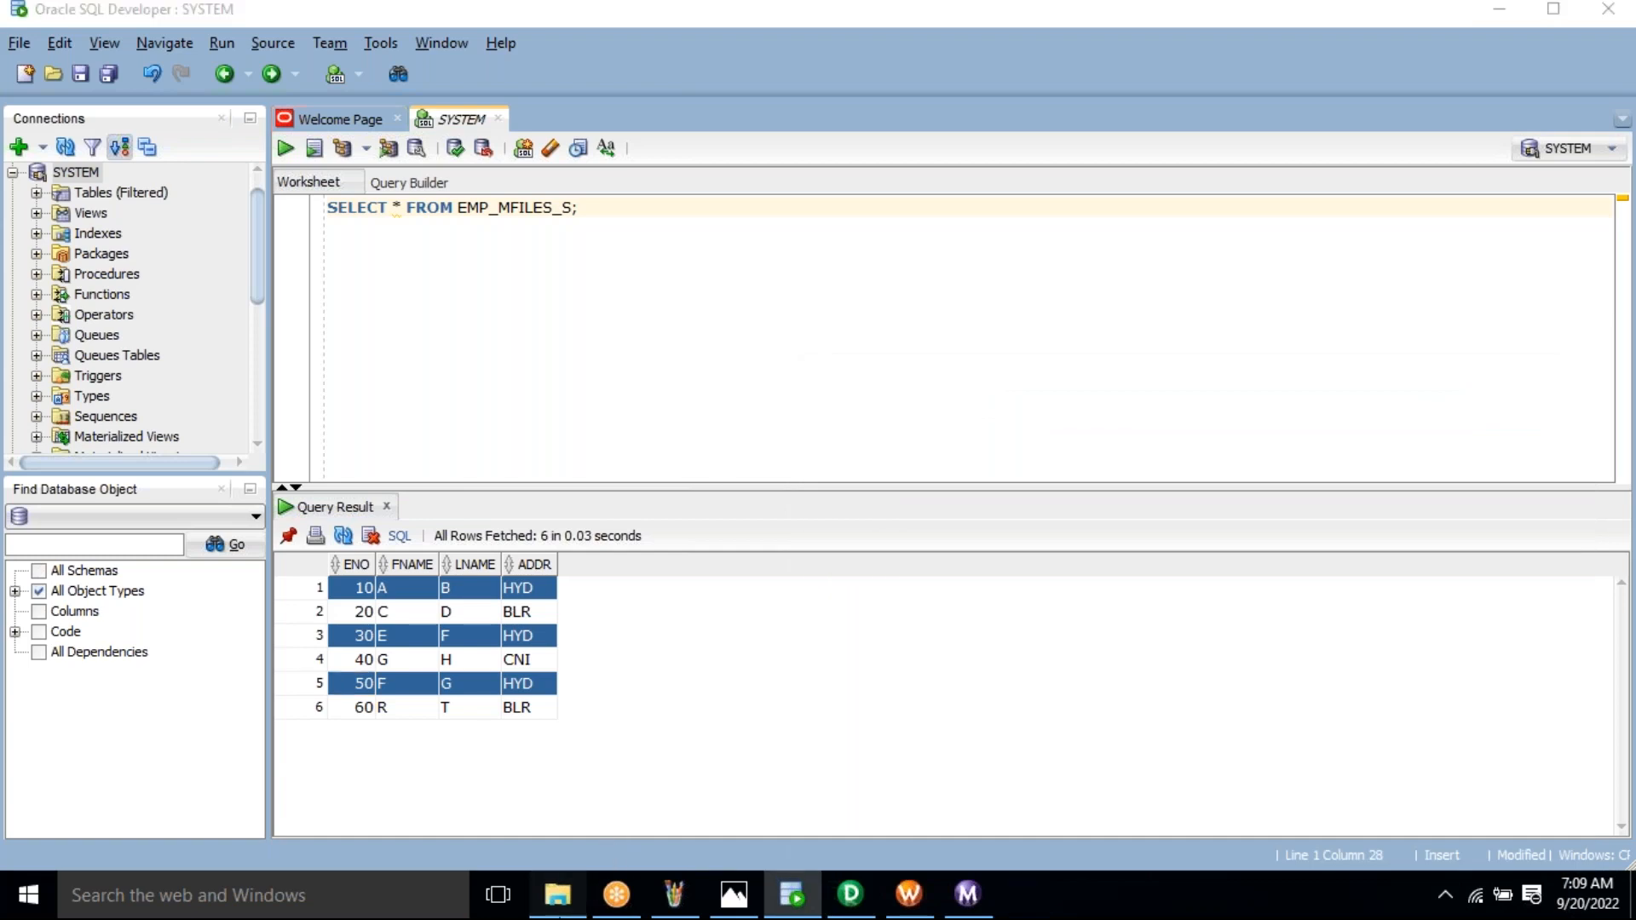
Return to the Tgt_Files folder and review the EMP_BLR, EMP_CNI and EMP_HYD target files together
key("alt+Tab")
left_click(558, 567)
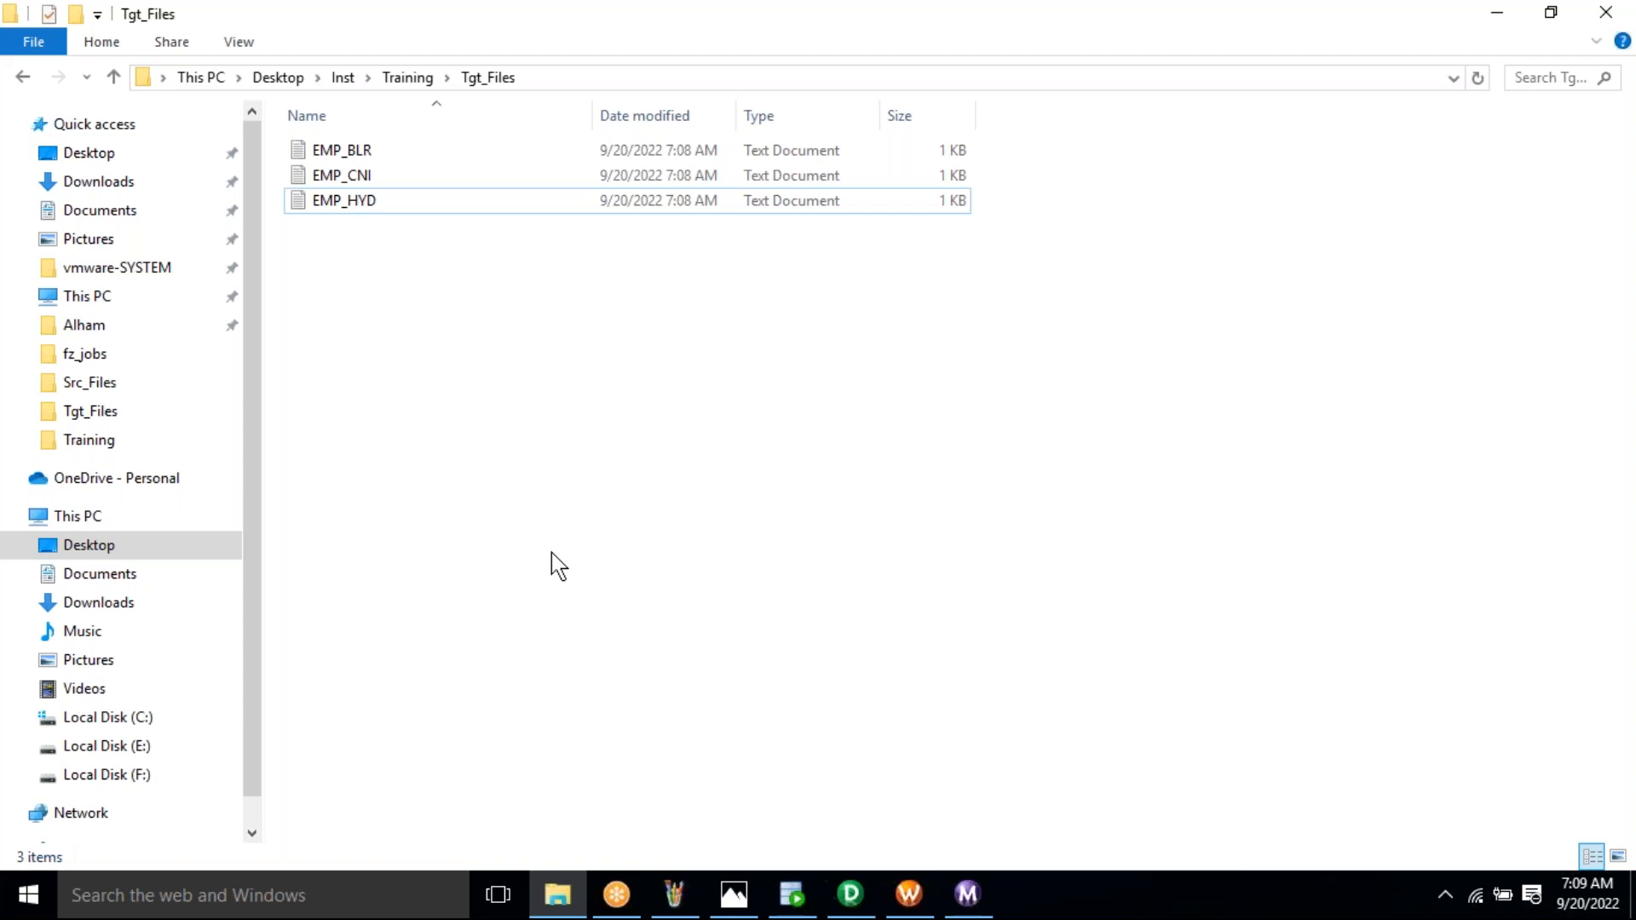
left_click_drag(542, 520, 390, 150)
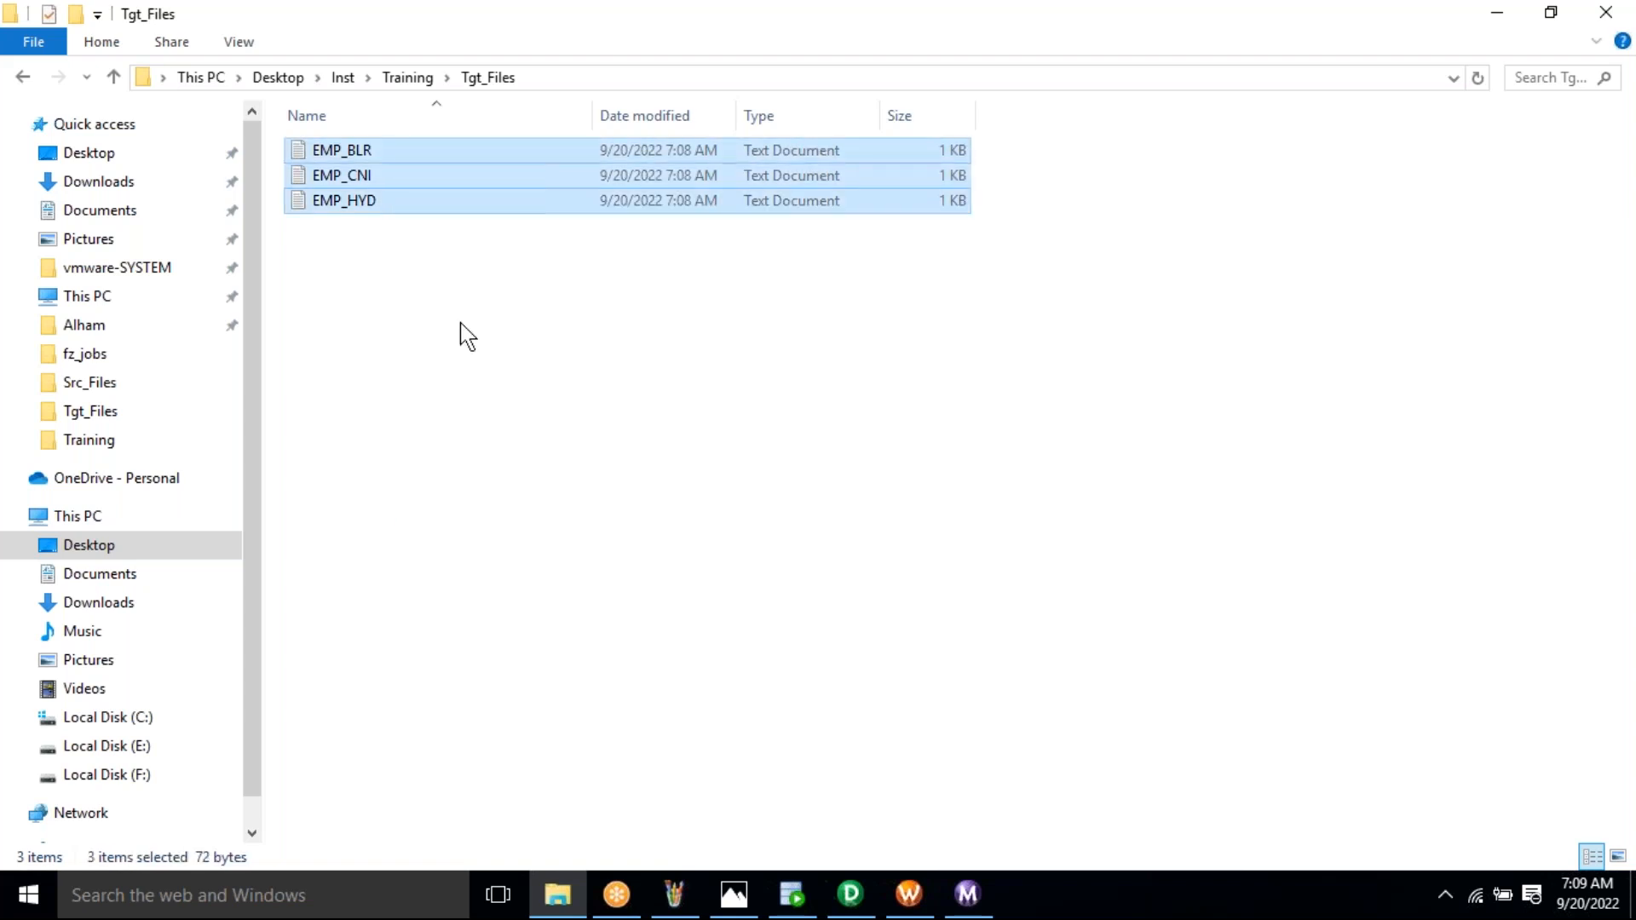
left_click(464, 336)
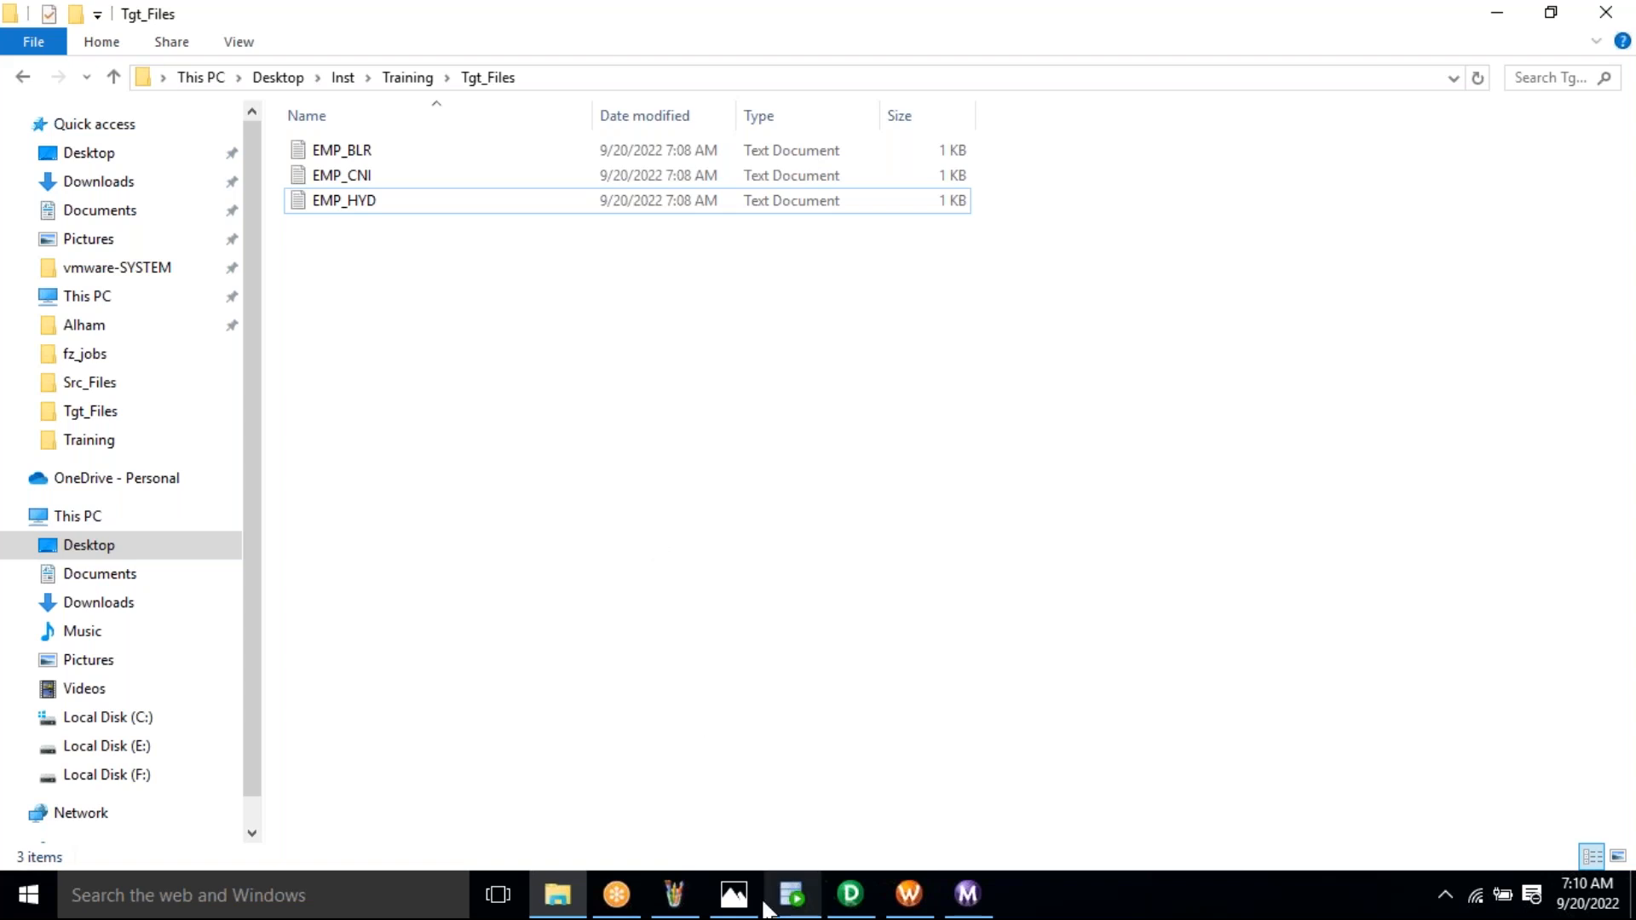
Check the ADDR column of EMP_MFILES_S in SQL Developer and view the related mapping and workflow in PowerCenter
left_click(792, 893)
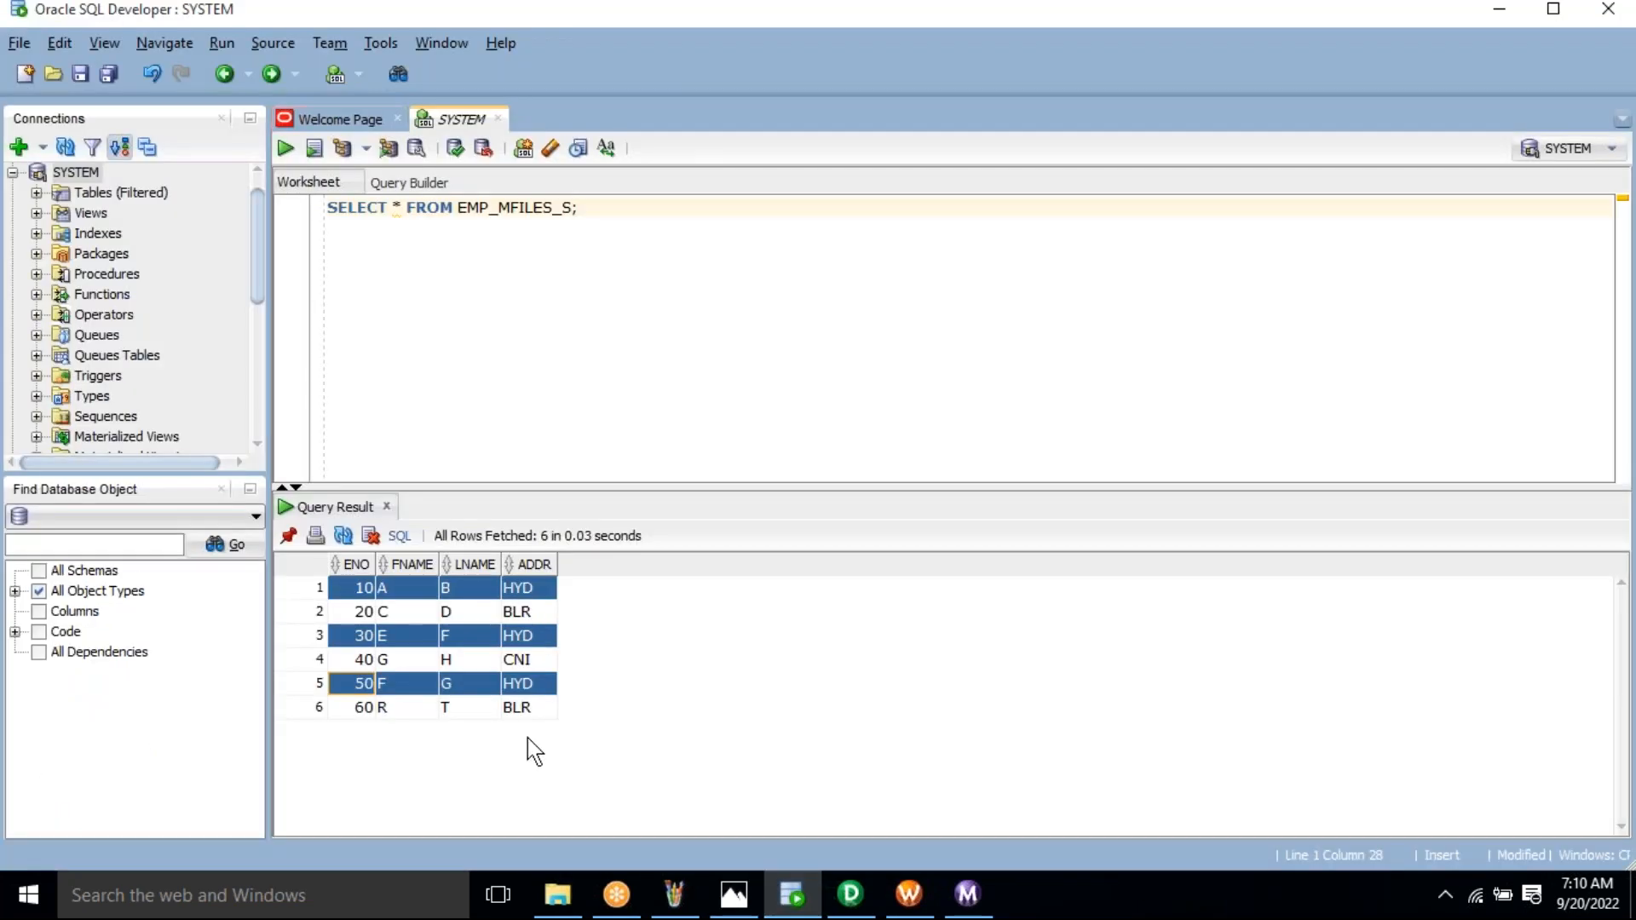
left_click(527, 610)
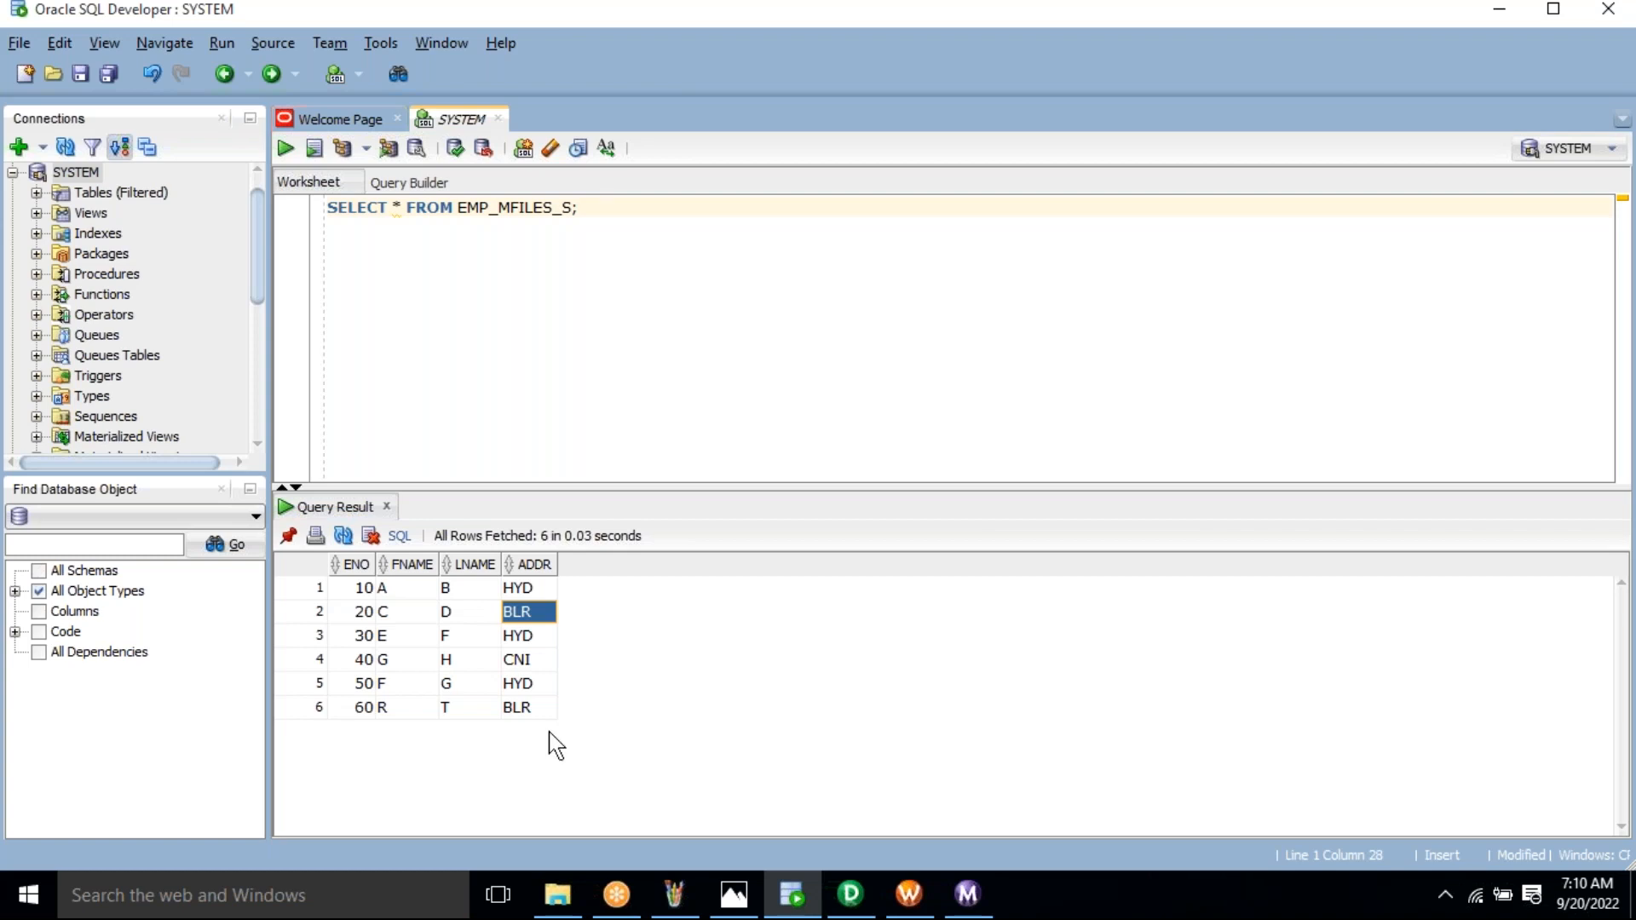
left_click(850, 894)
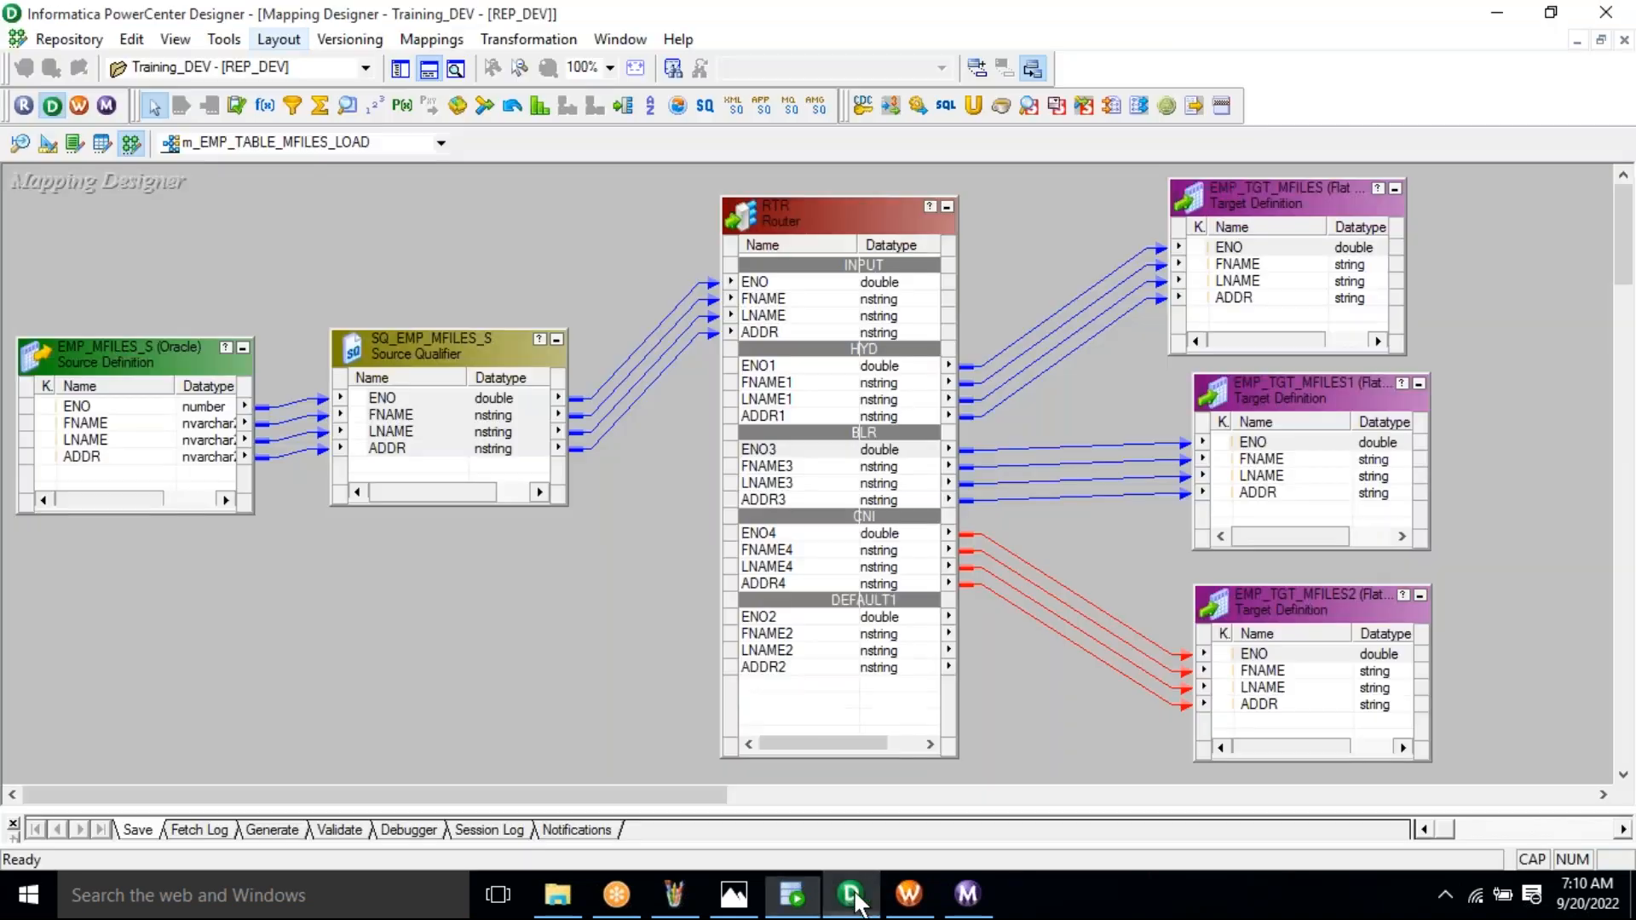
left_click(908, 897)
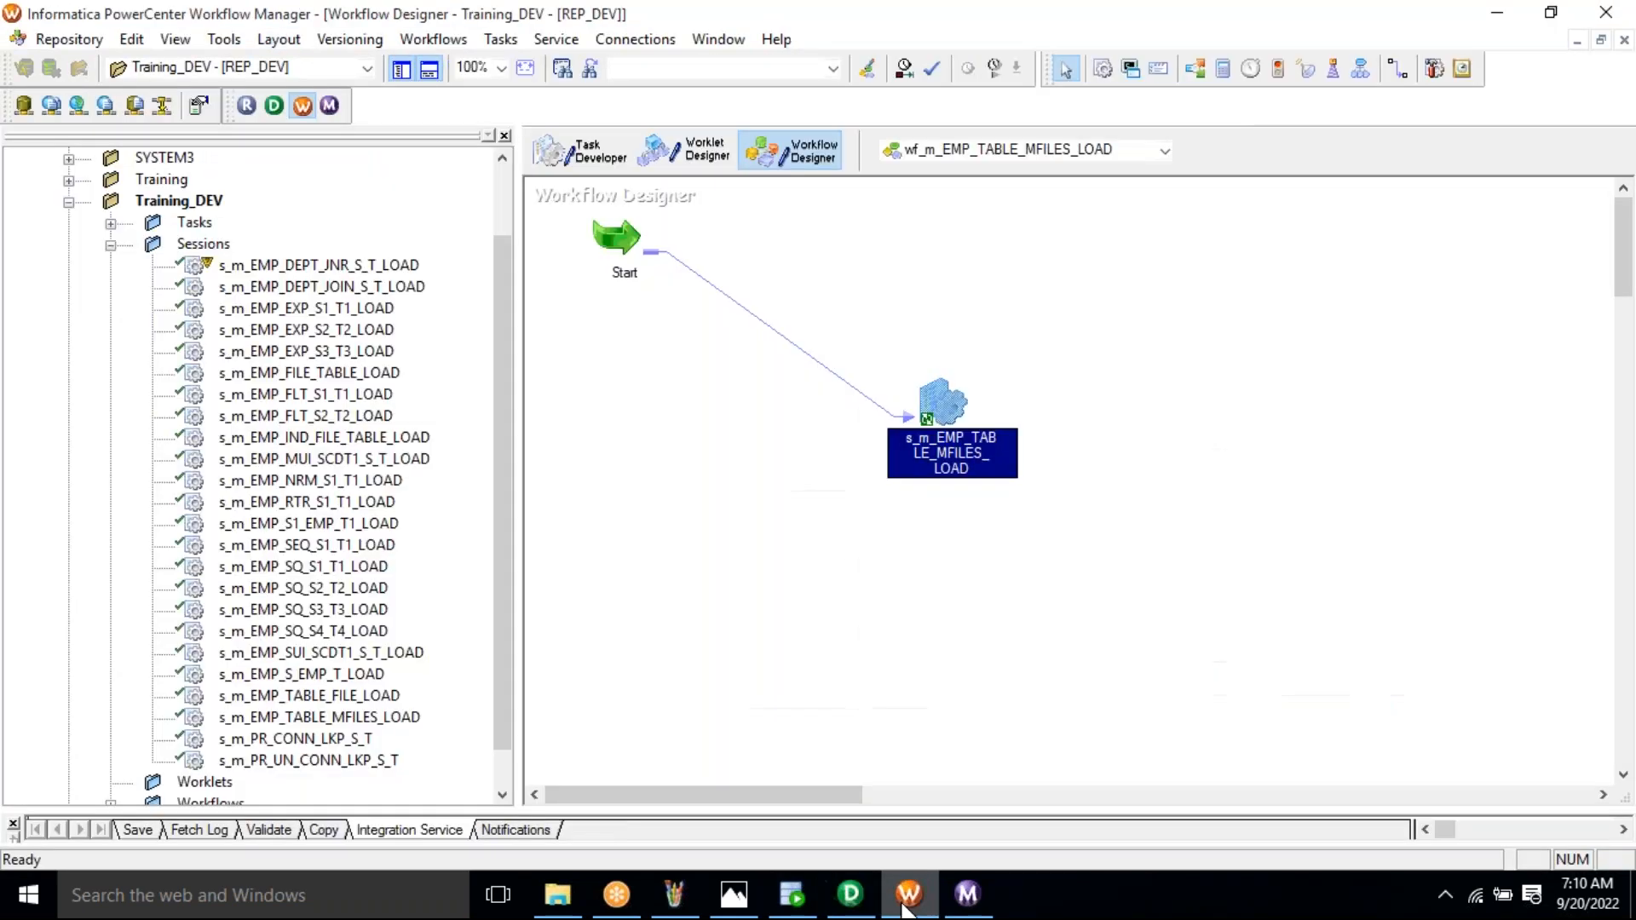
Compare the text files in Tgt_Files with the EMP_MFILES_S query result in SQL Developer, and switch to the mapping in PowerCenter Designer
right_click(720, 615)
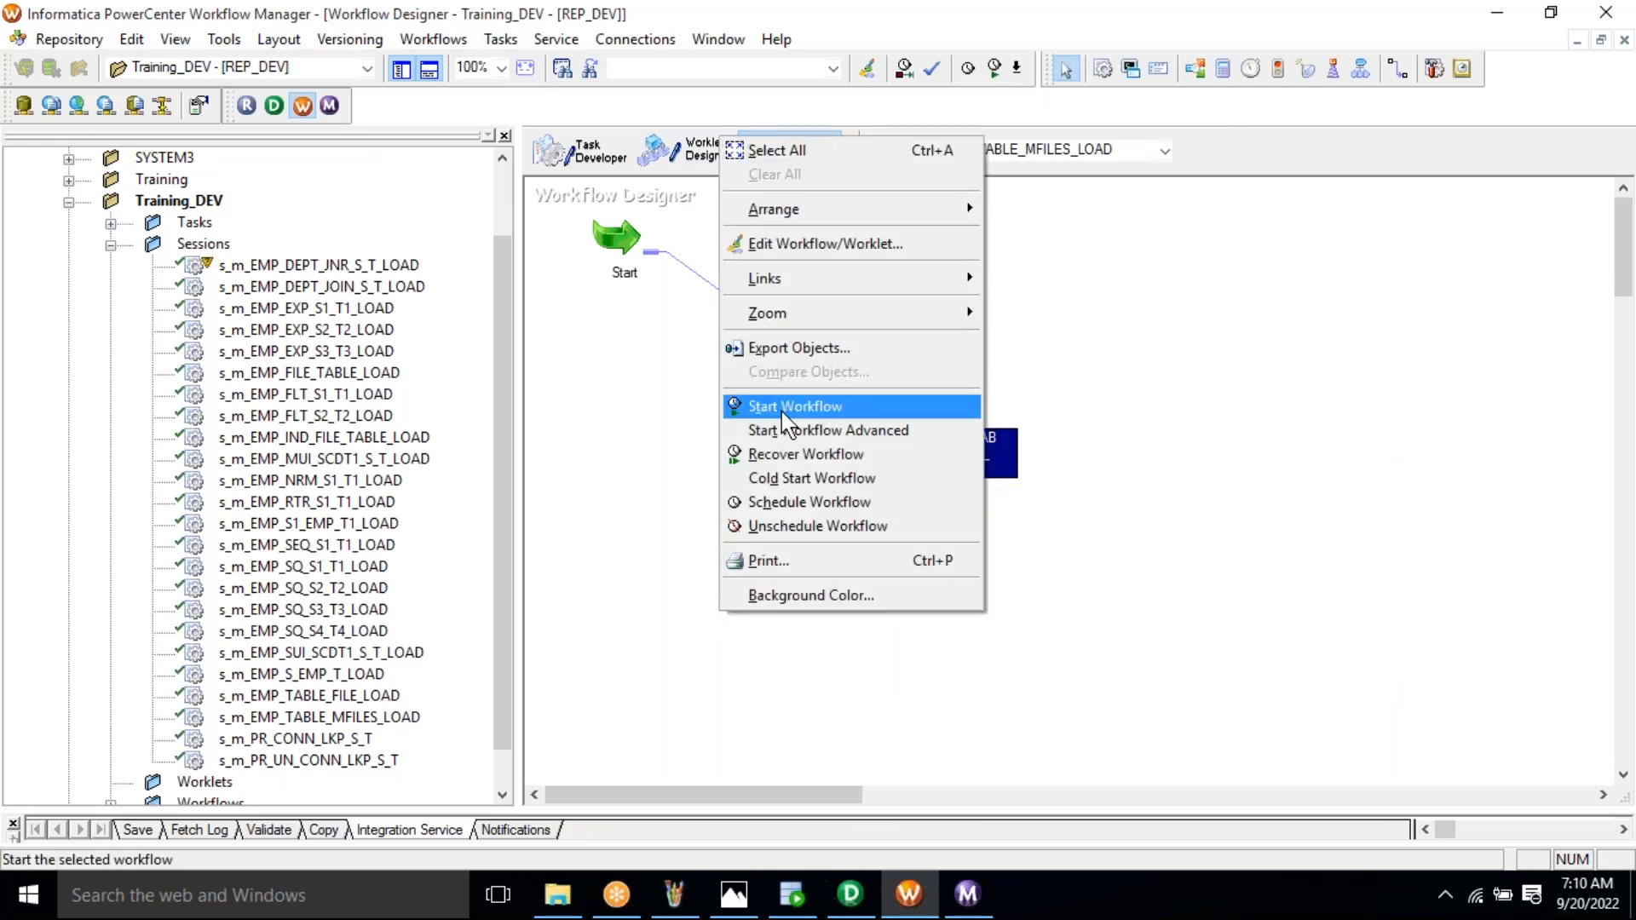
left_click(558, 895)
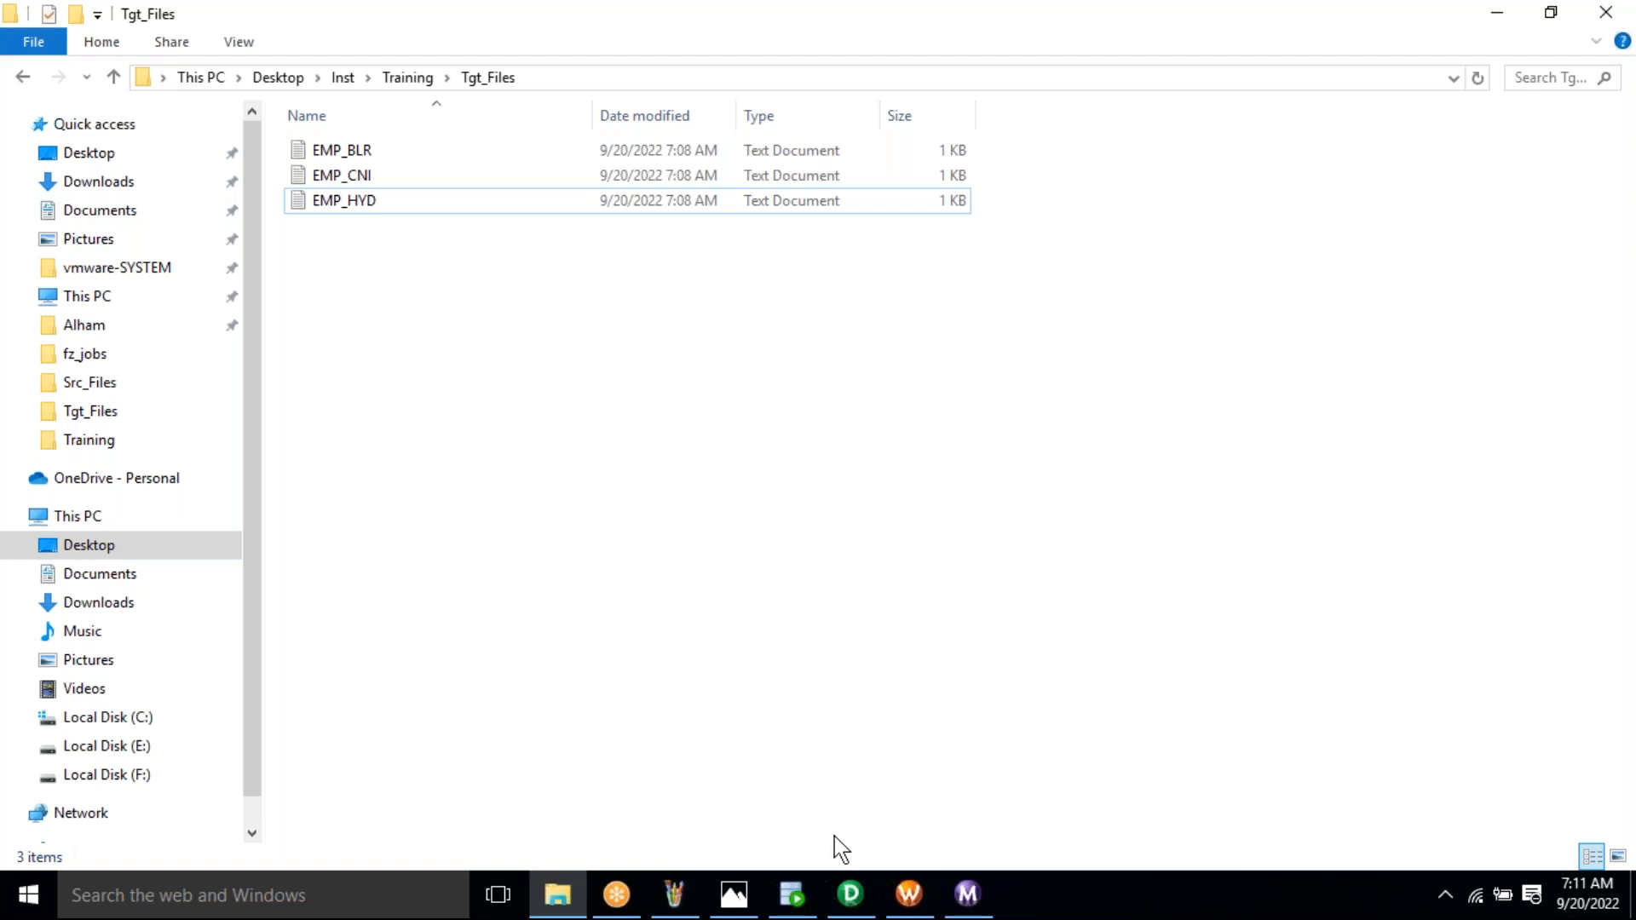
left_click(805, 905)
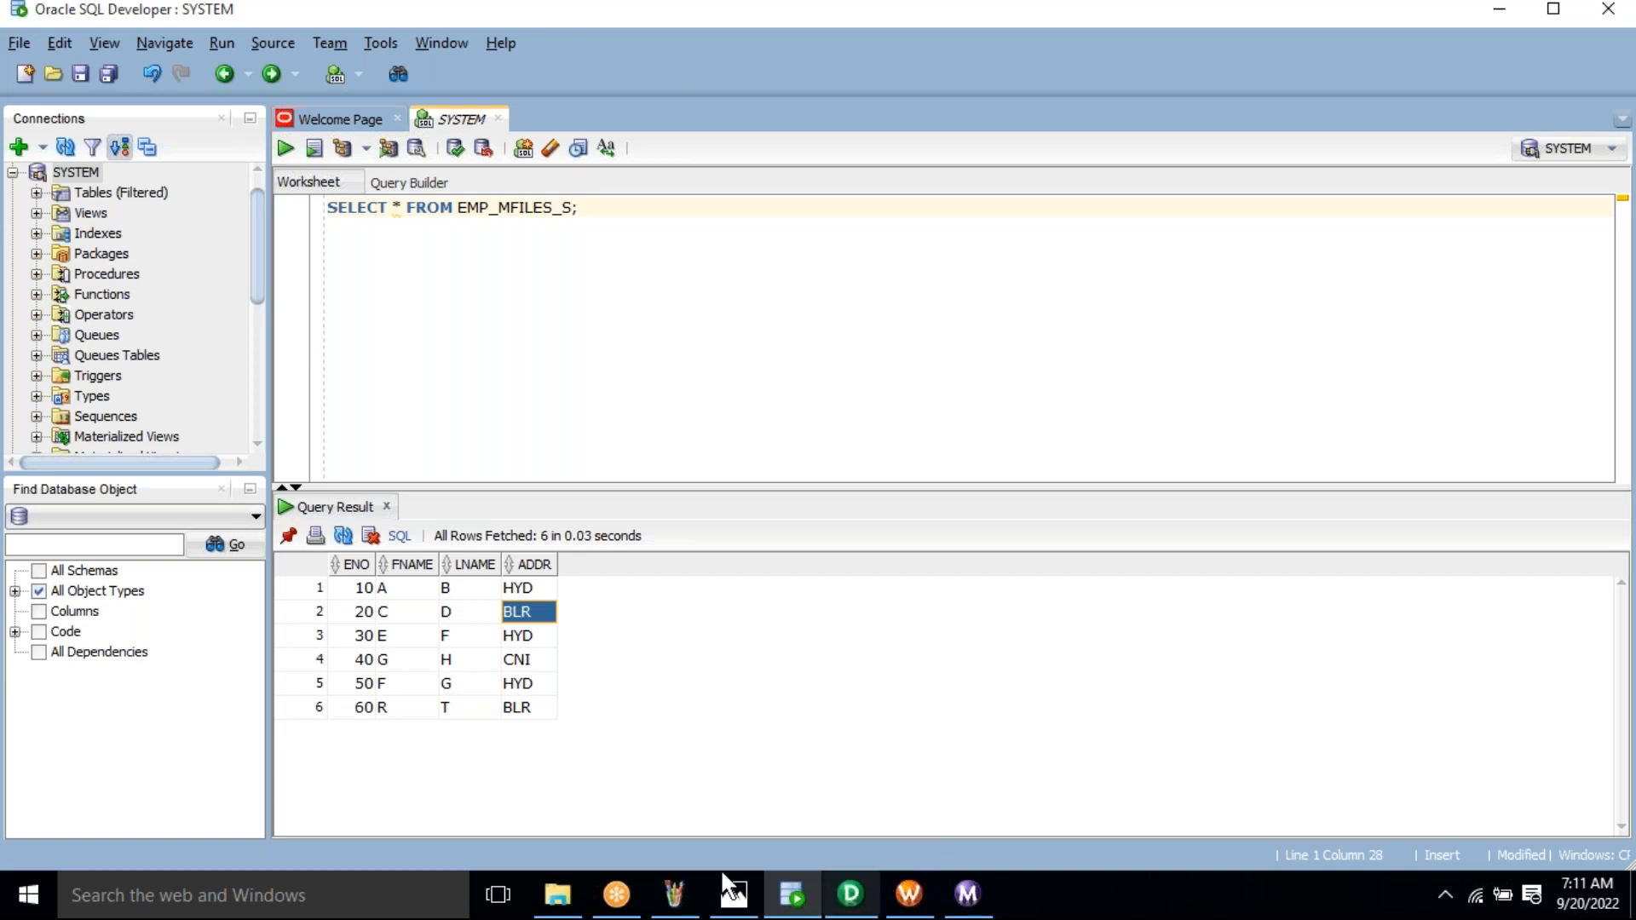
left_click(567, 907)
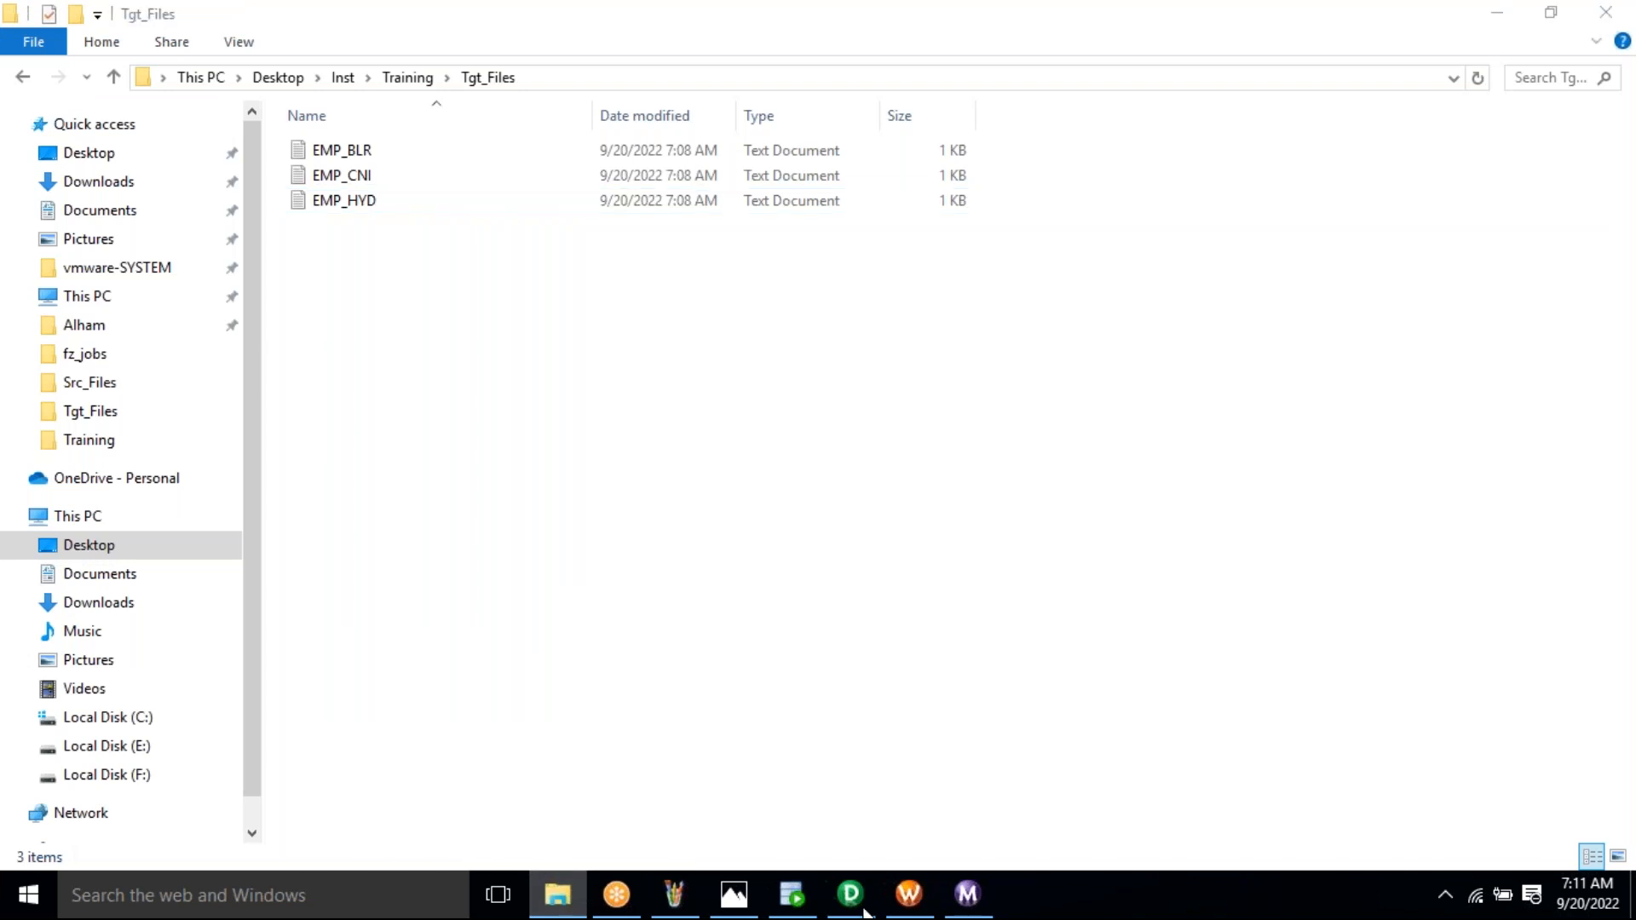
left_click(793, 905)
left_click(865, 910)
left_click(921, 905)
left_click(847, 912)
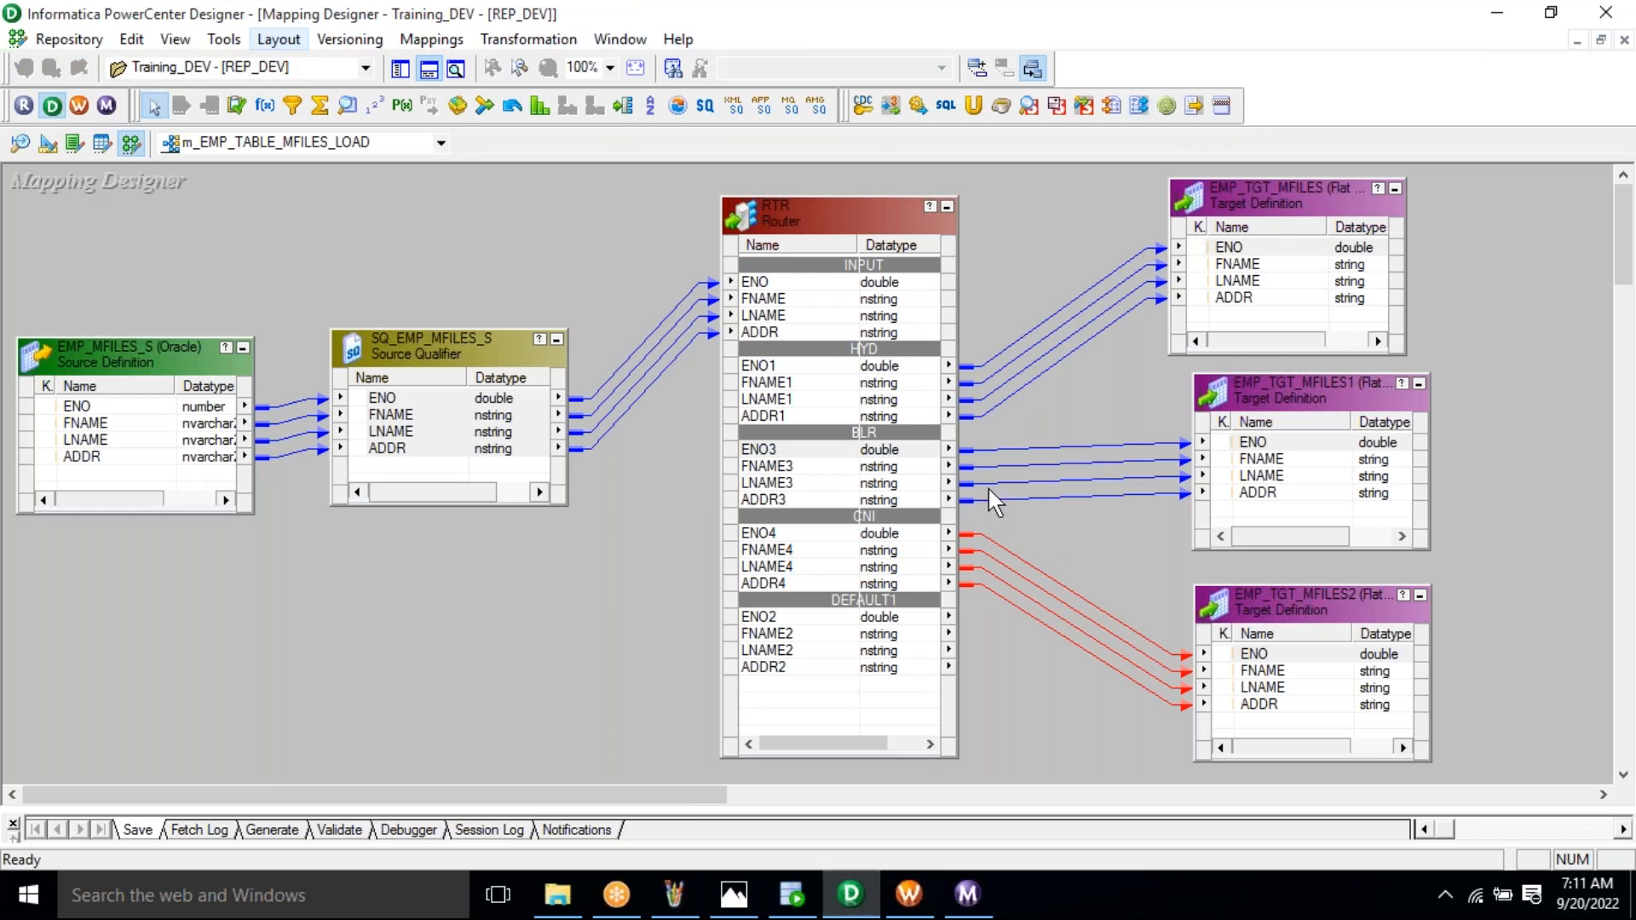
Examine the group filter conditions of the RTR router, close its properties without changes and look over the connected targets
left_click(998, 633)
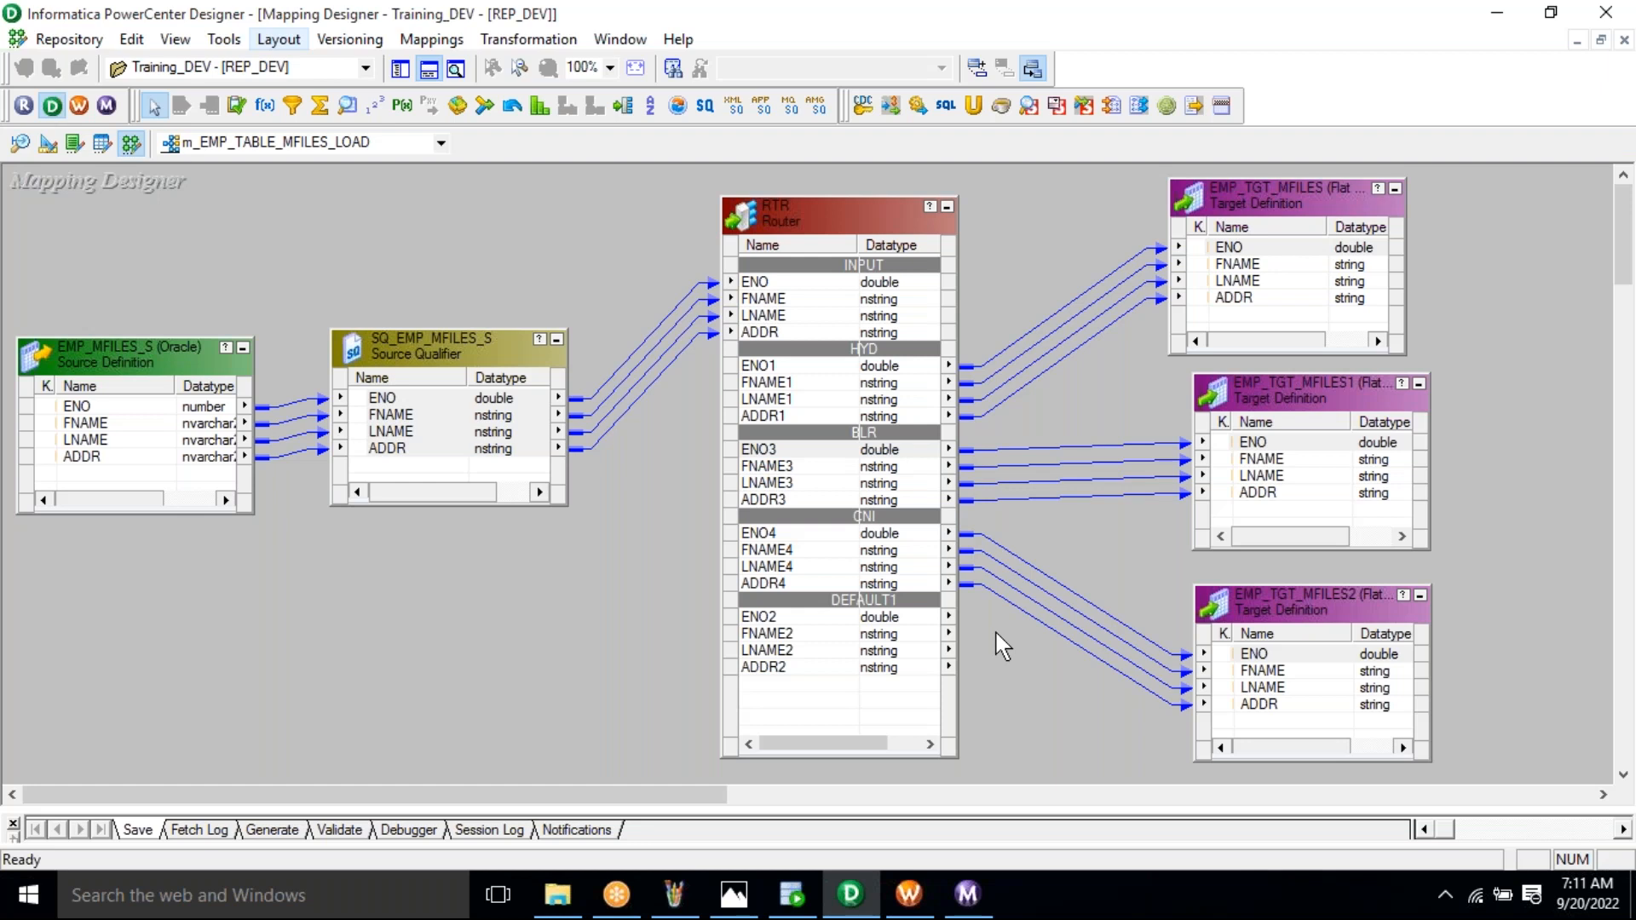
left_click(814, 226)
double_click(816, 230)
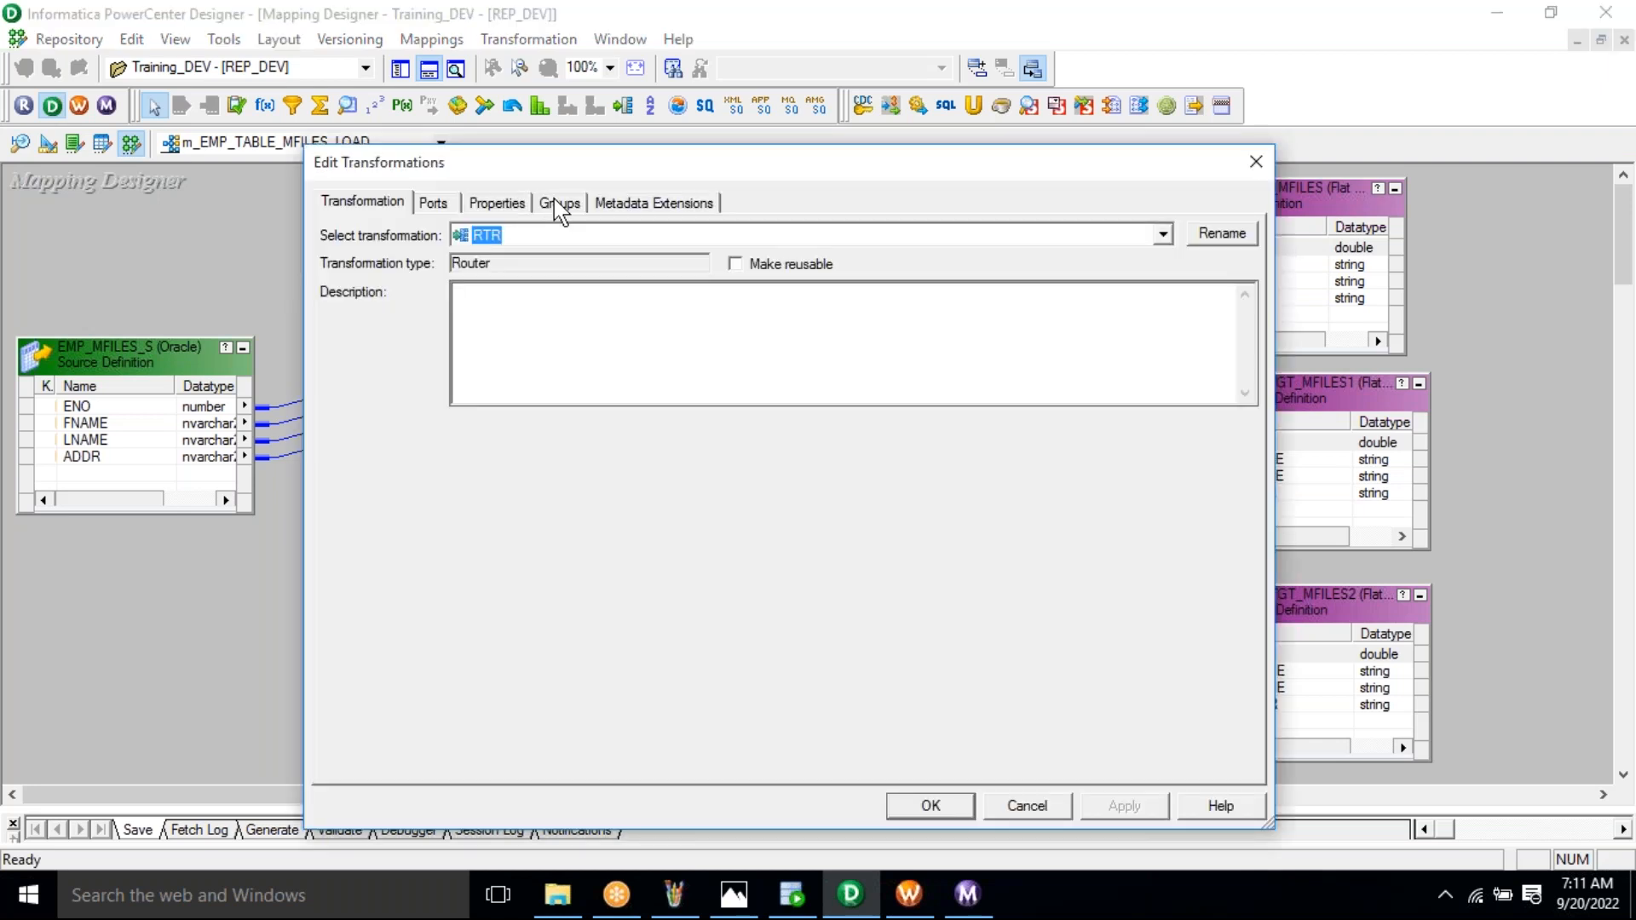
left_click(560, 205)
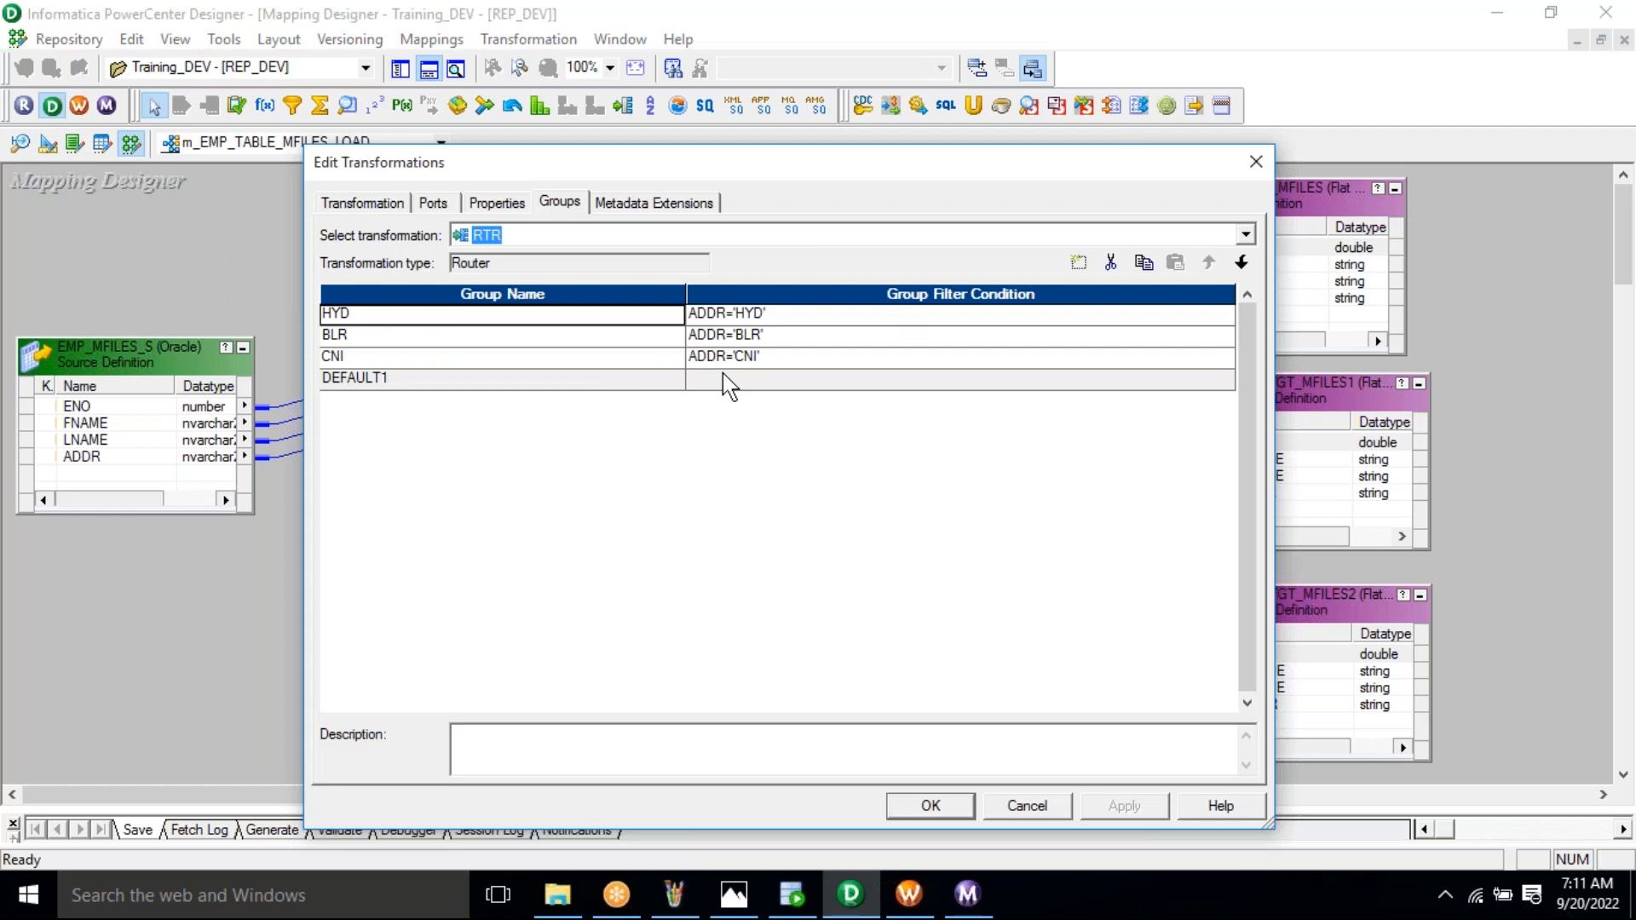
left_click(1045, 815)
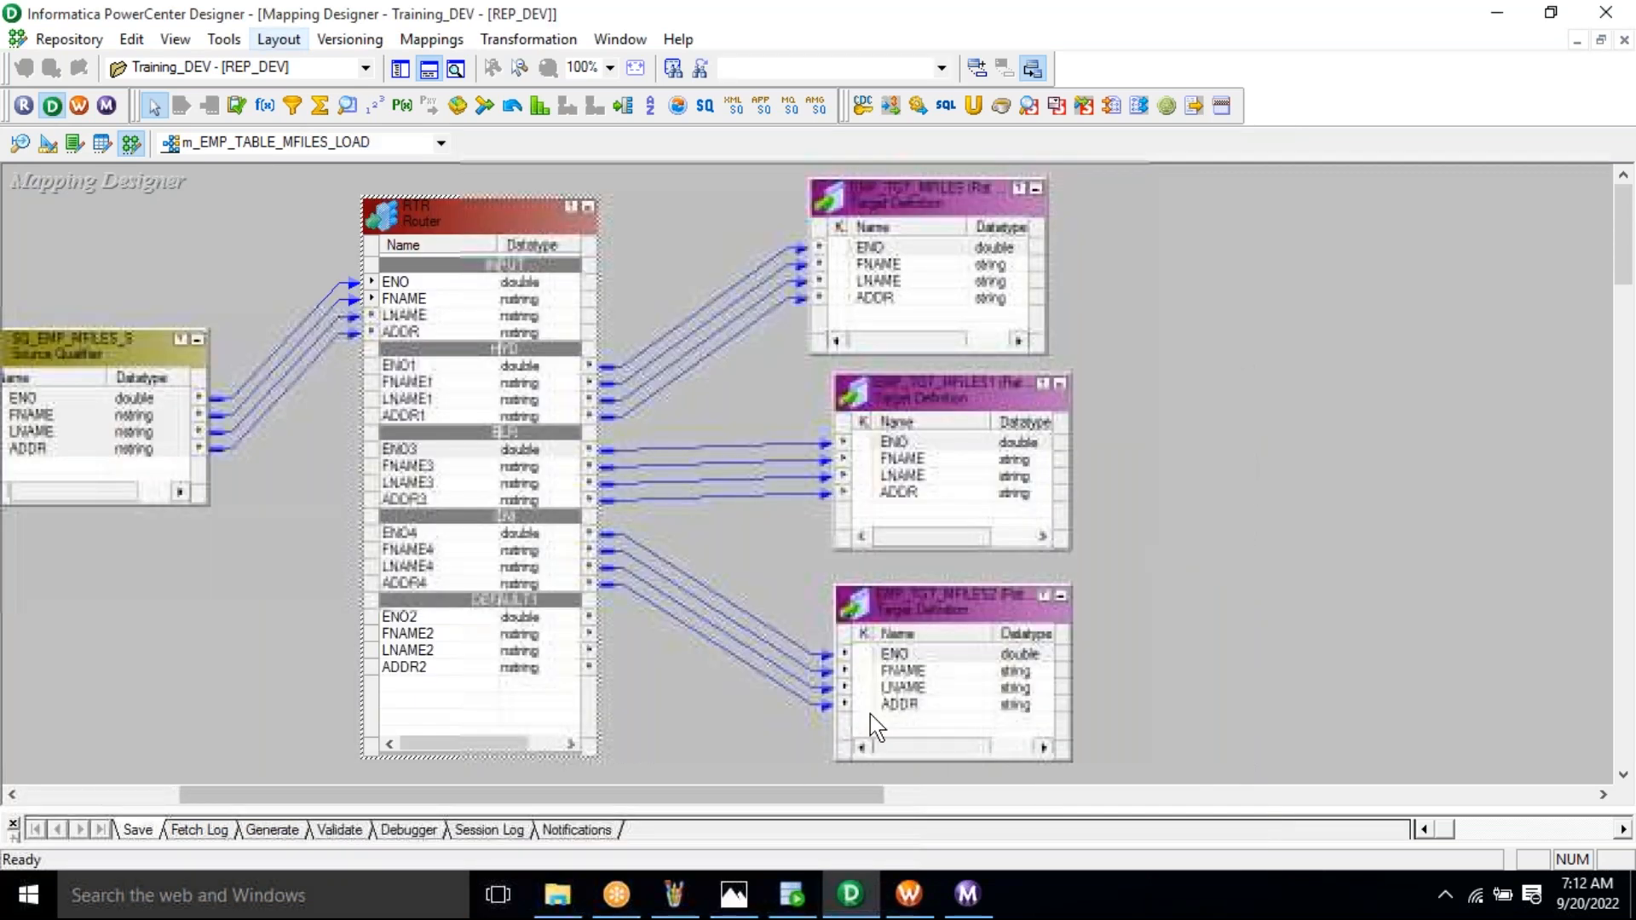
left_click_drag(591, 797, 436, 797)
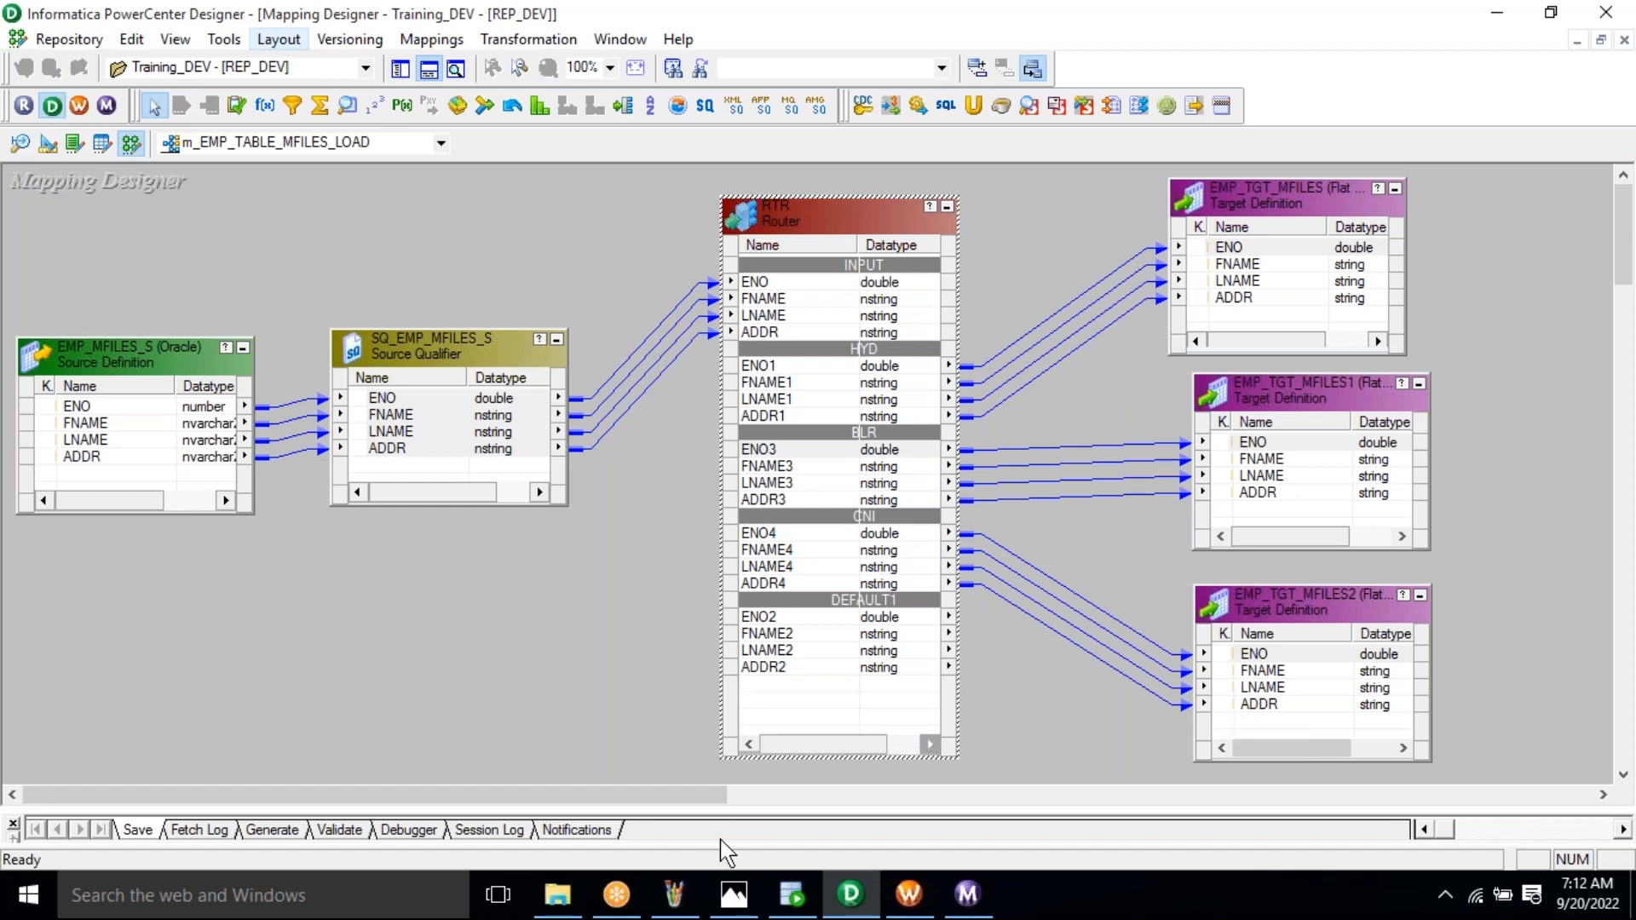
Open the s_m_EMP_TABLE_MFILES_LOAD session in Workflow Manager's Task Developer, review its mapping targets and close it without changes
left_click(910, 895)
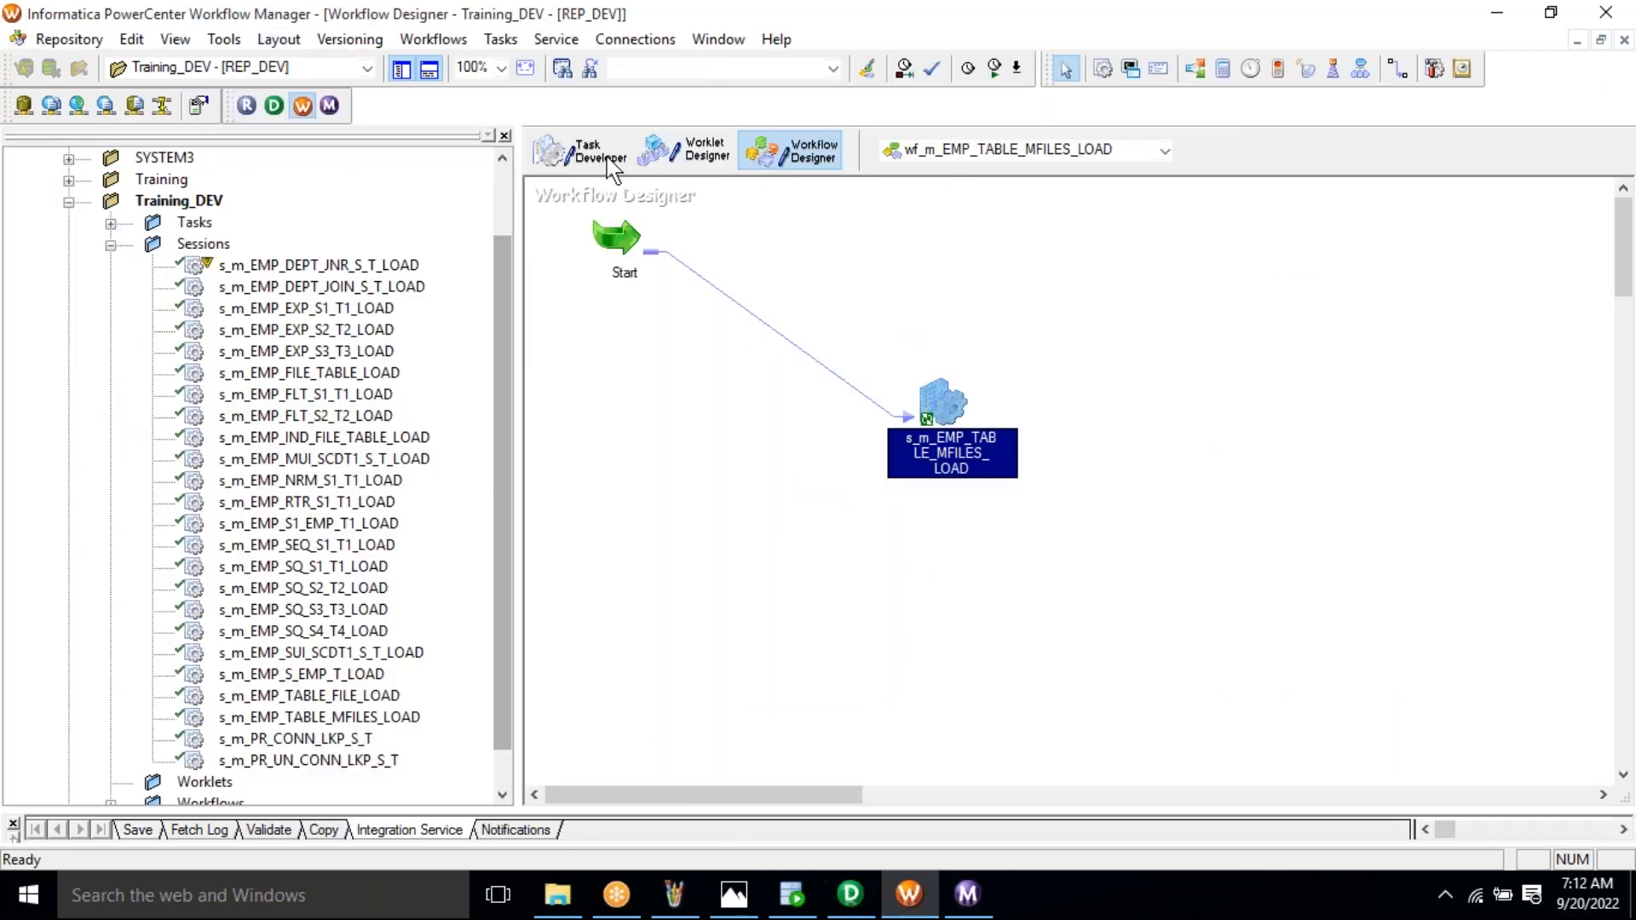
left_click(611, 165)
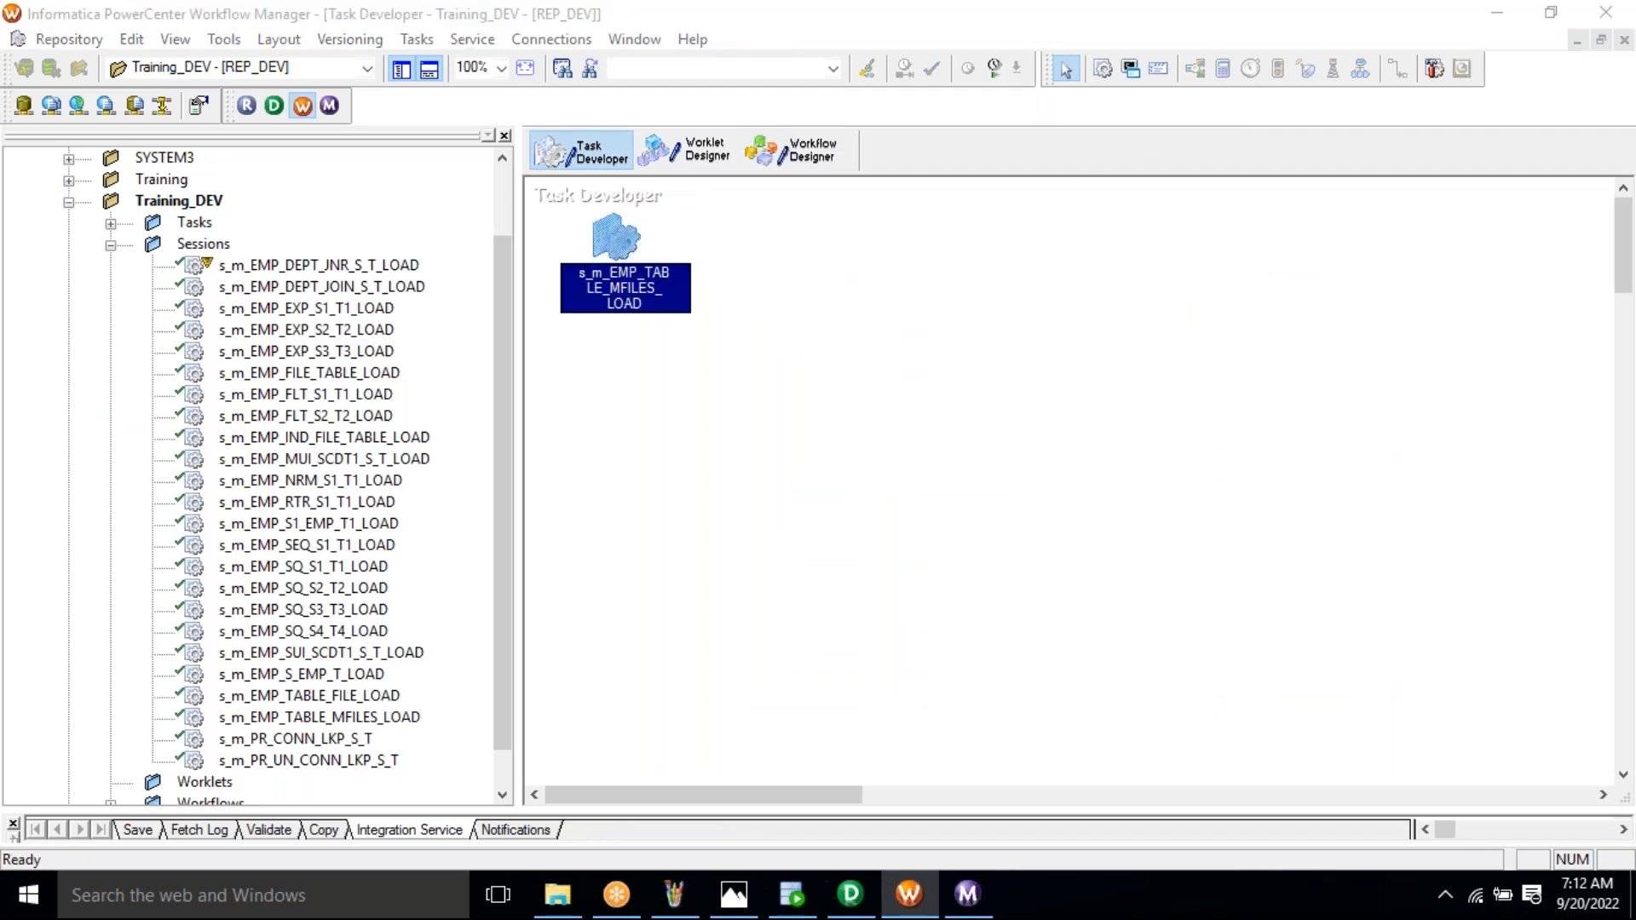
double_click(611, 271)
left_click(626, 260)
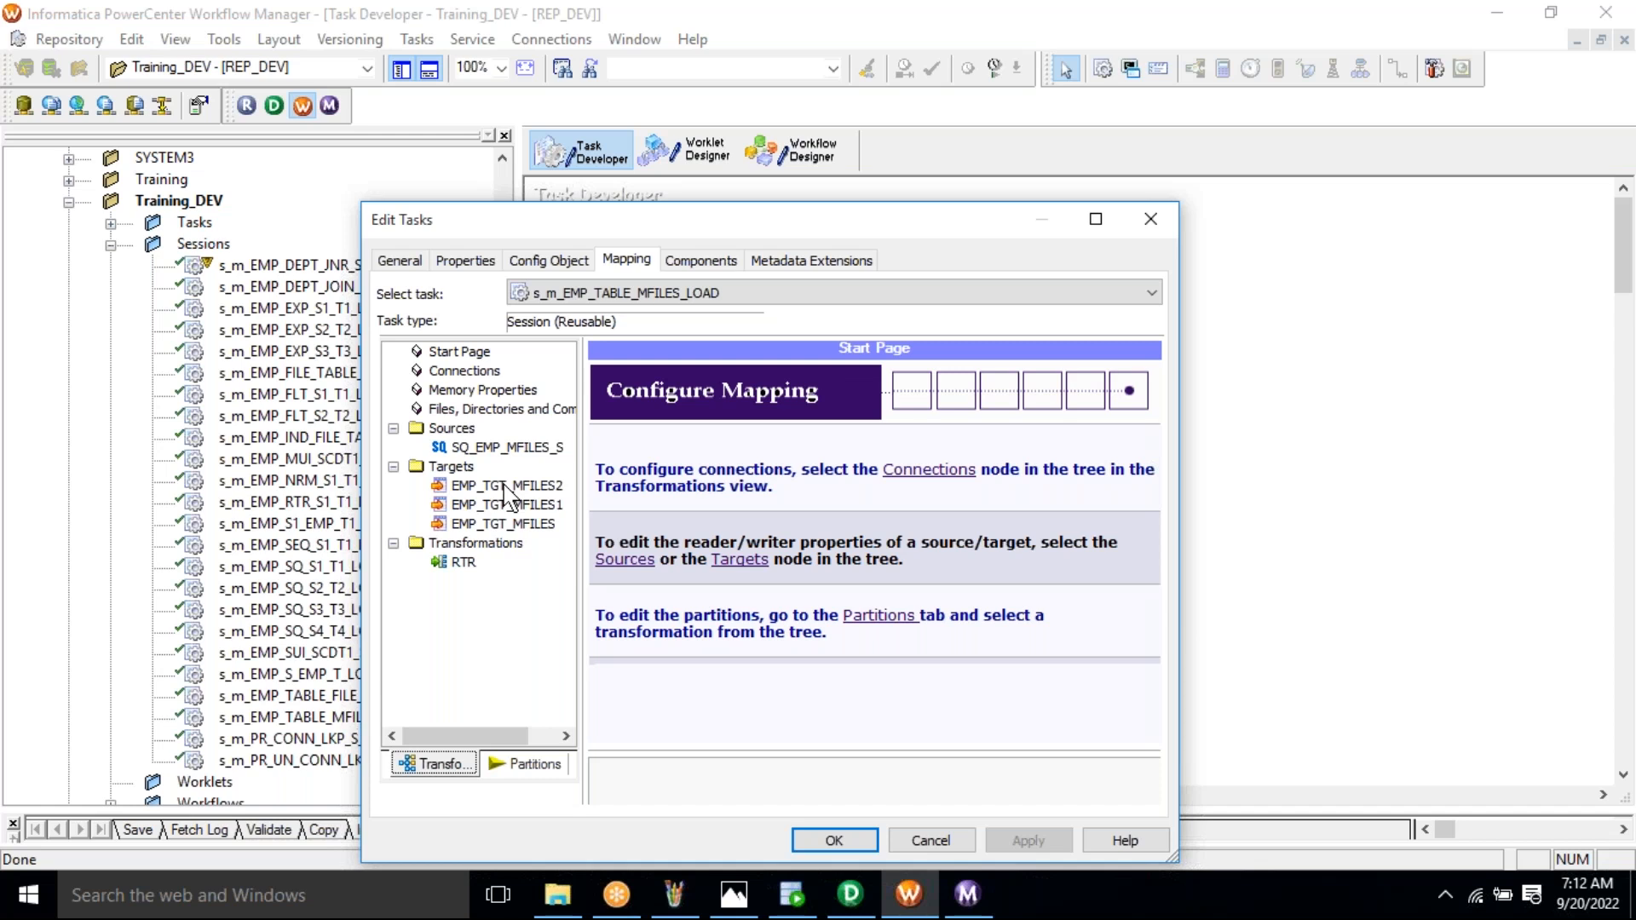
key("Escape")
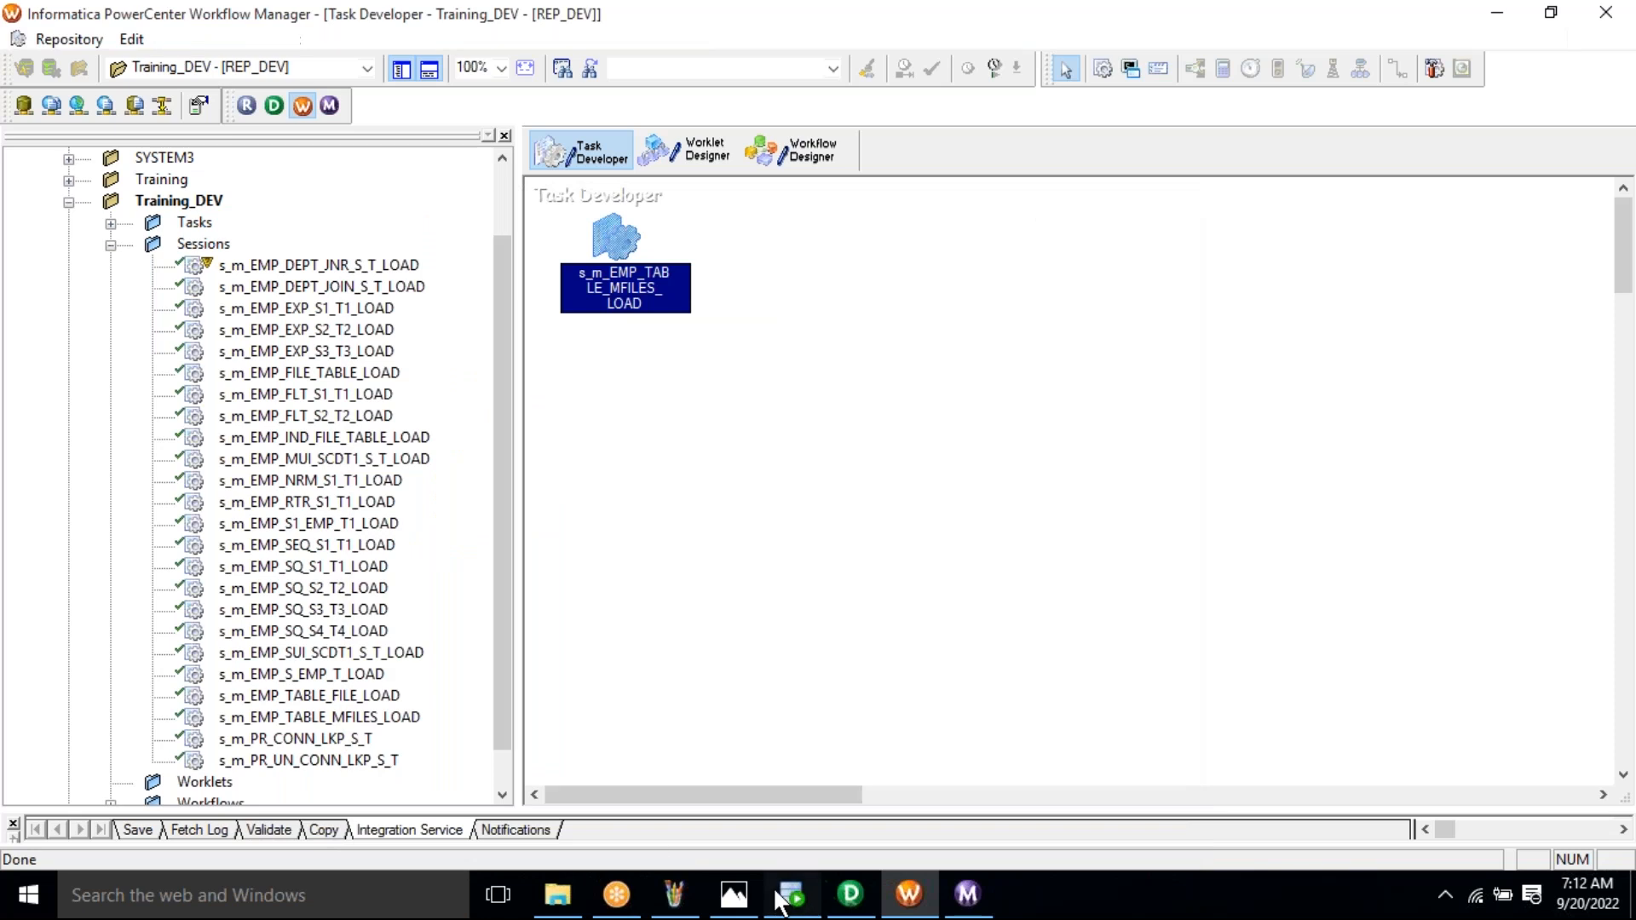
Review the EMP_MFILES_S rows in SQL Developer alongside the m_EMP_TABLE_MFILES_LOAD mapping and the generated files in Tgt_Files
left_click(792, 893)
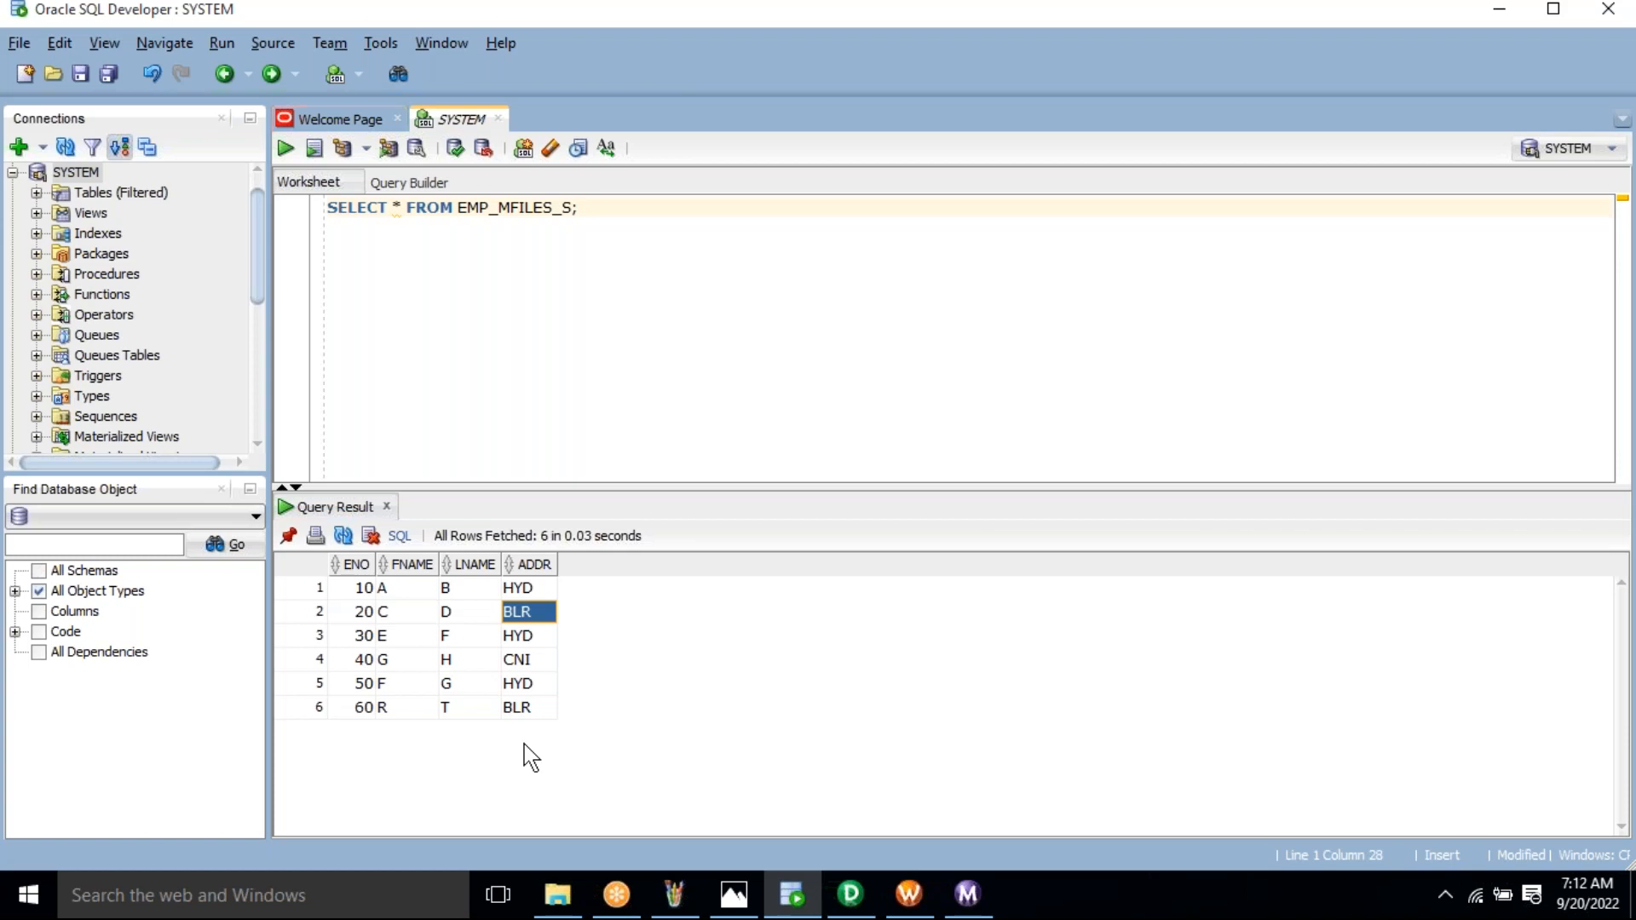
left_click(849, 894)
mouse_move(893, 896)
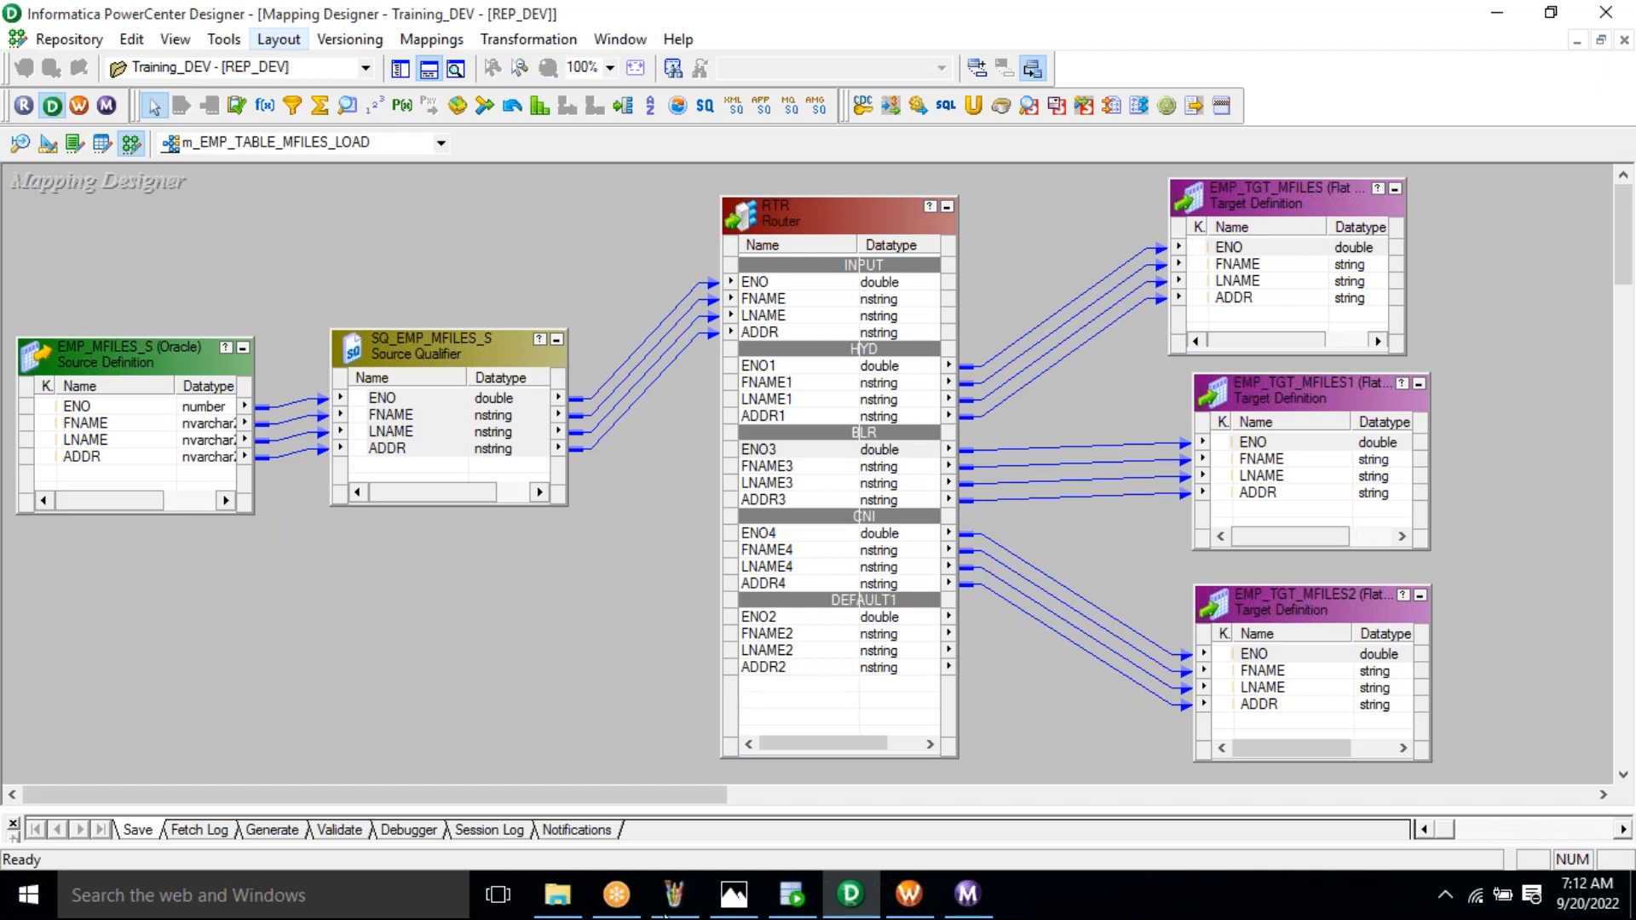
left_click(791, 908)
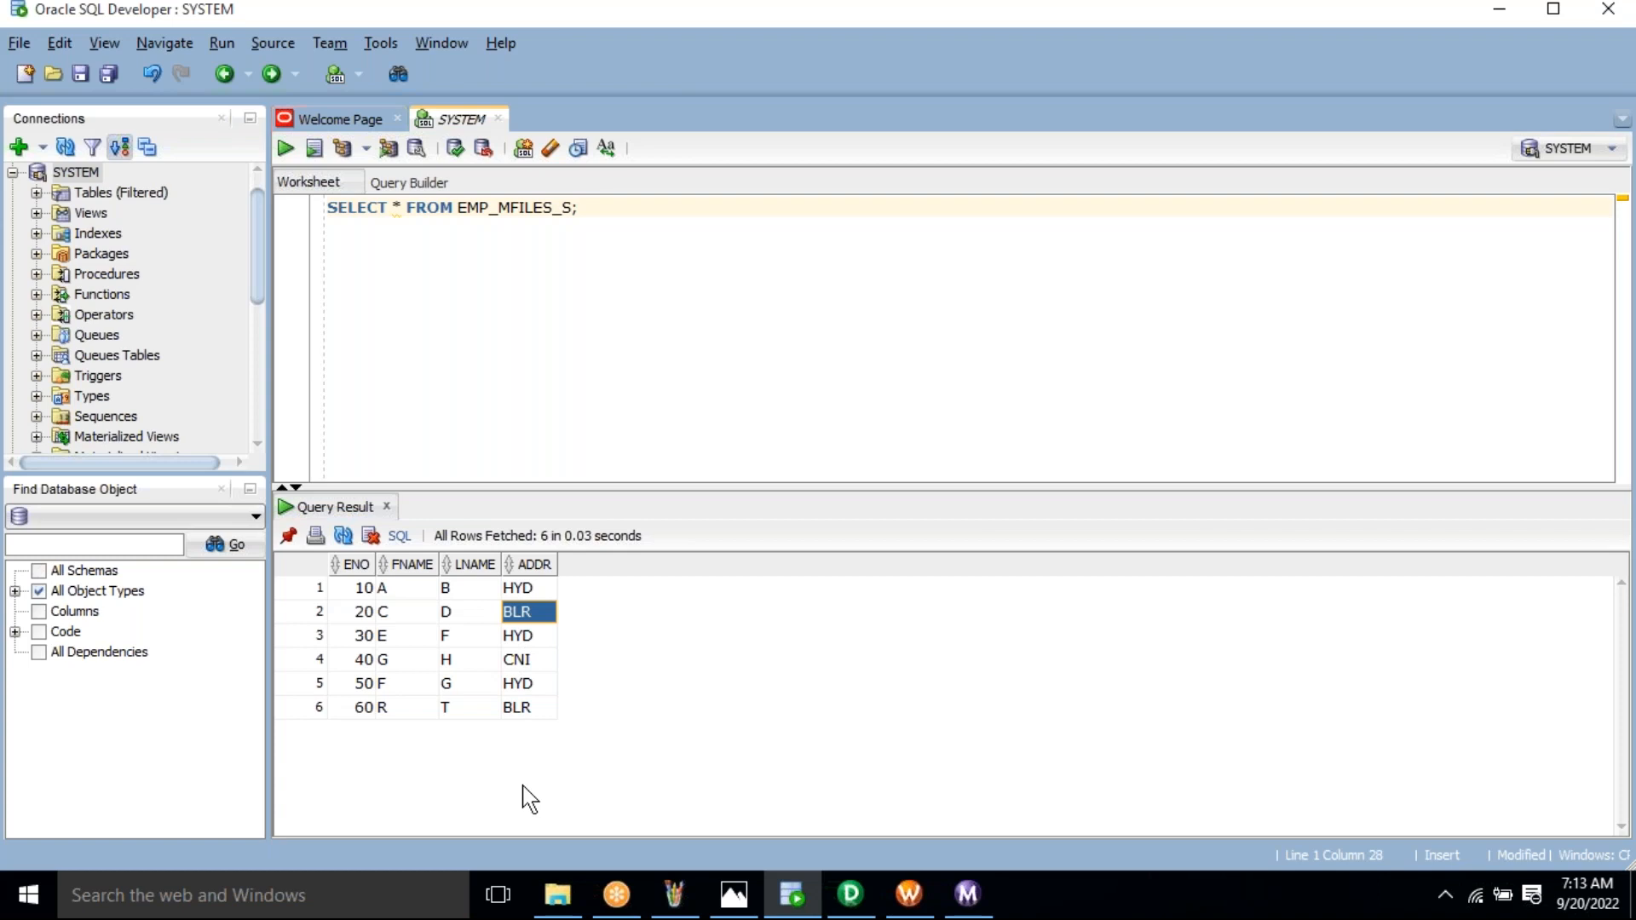
left_click(557, 895)
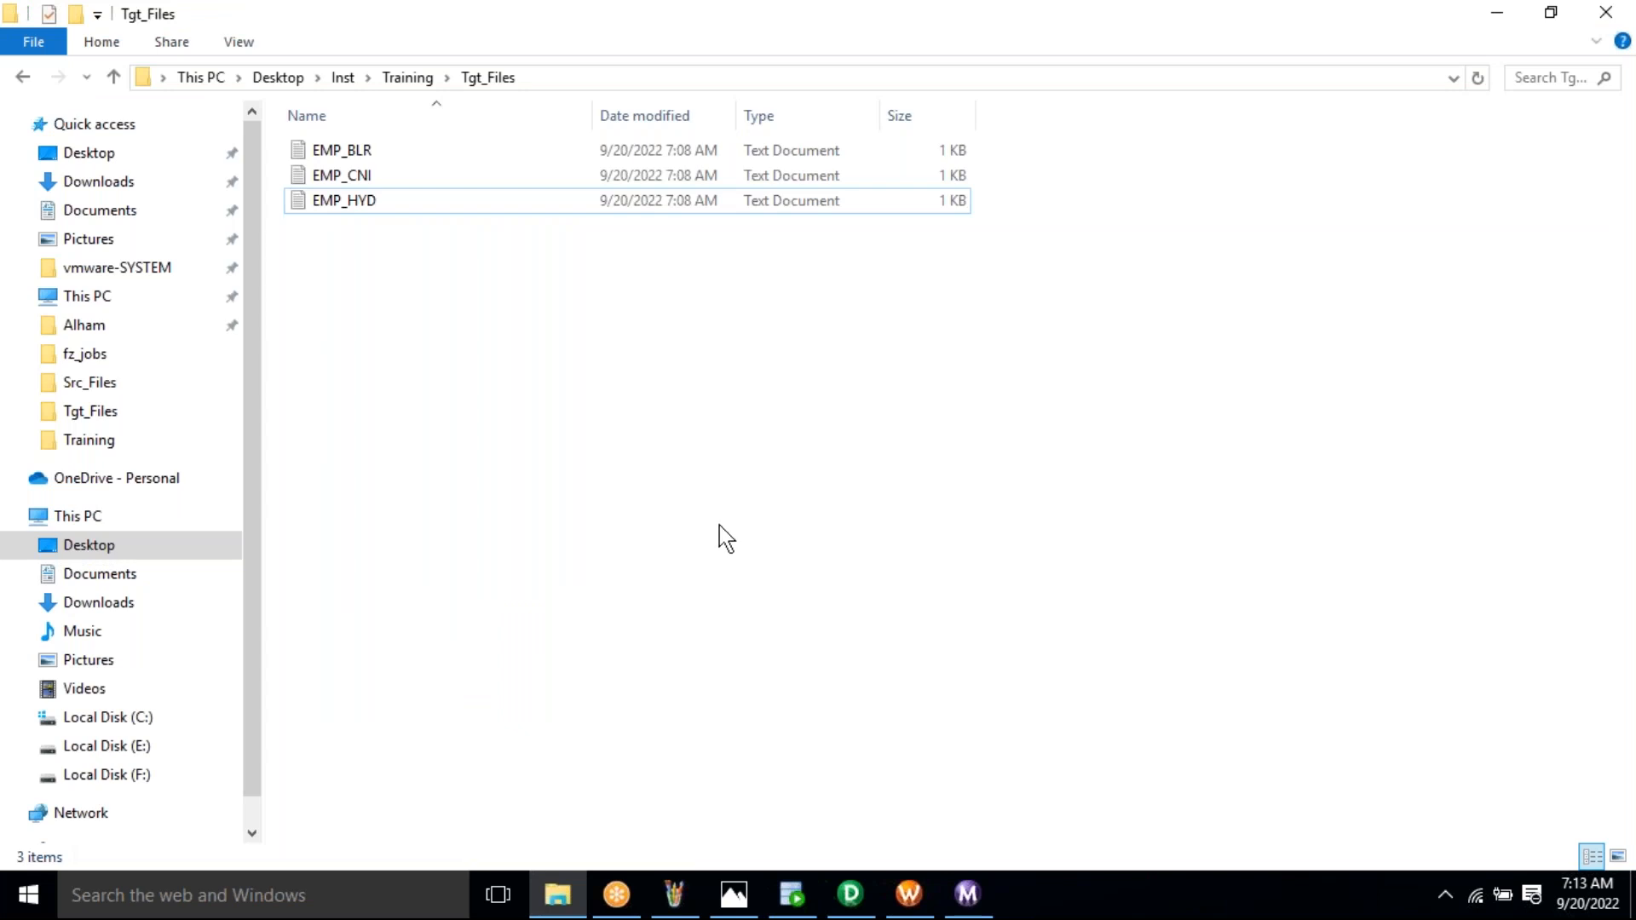
left_click(851, 894)
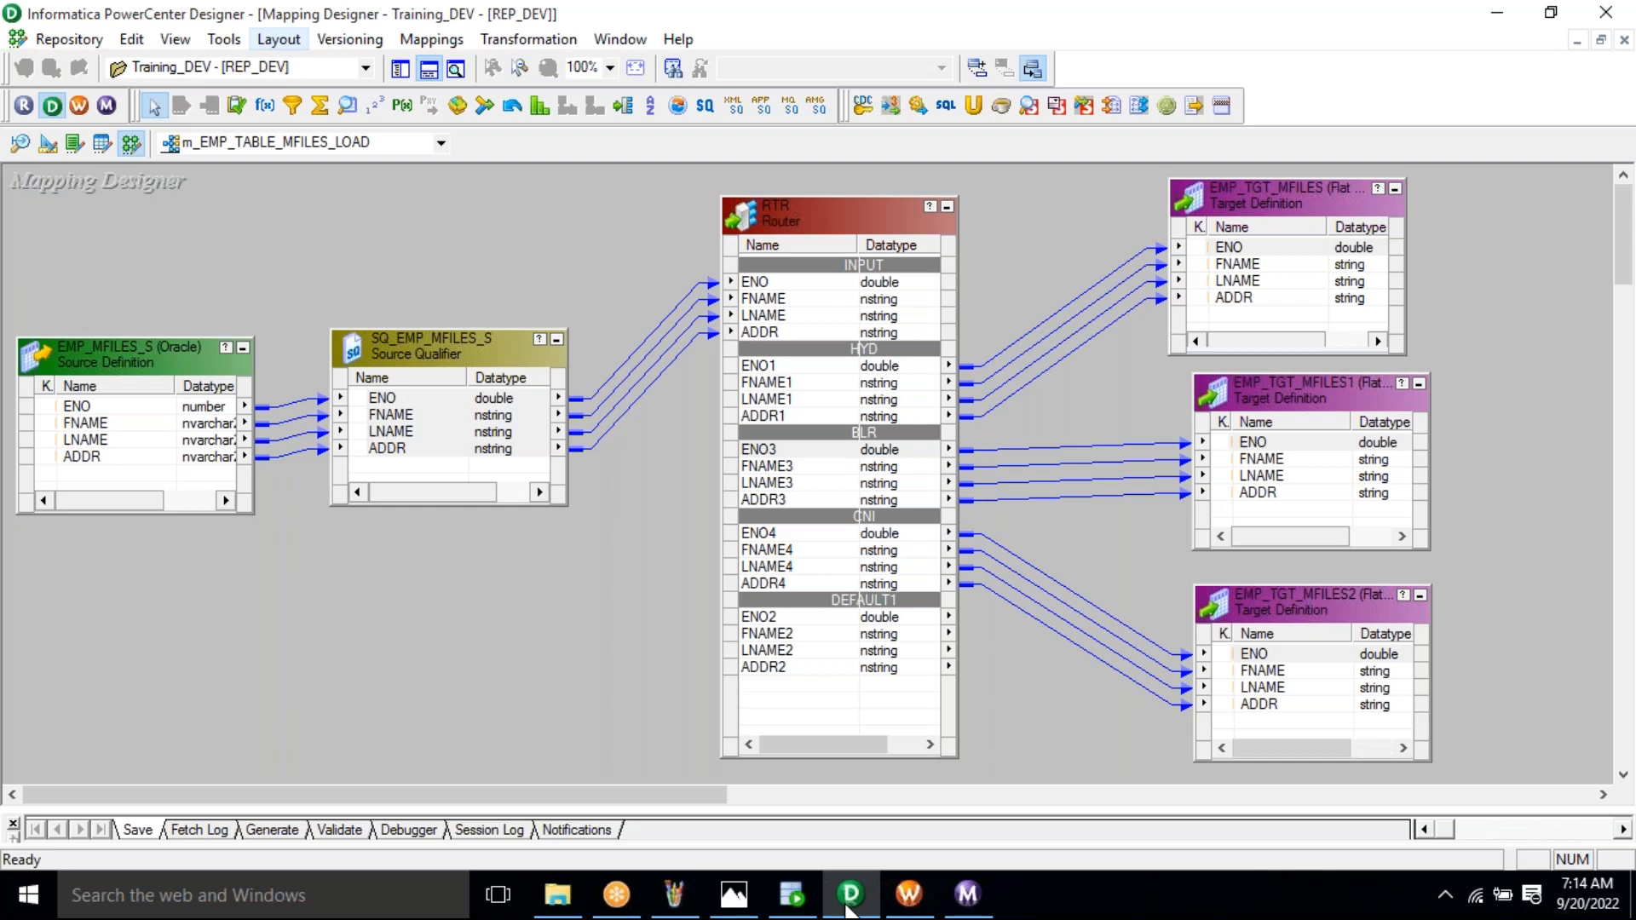
left_click(792, 893)
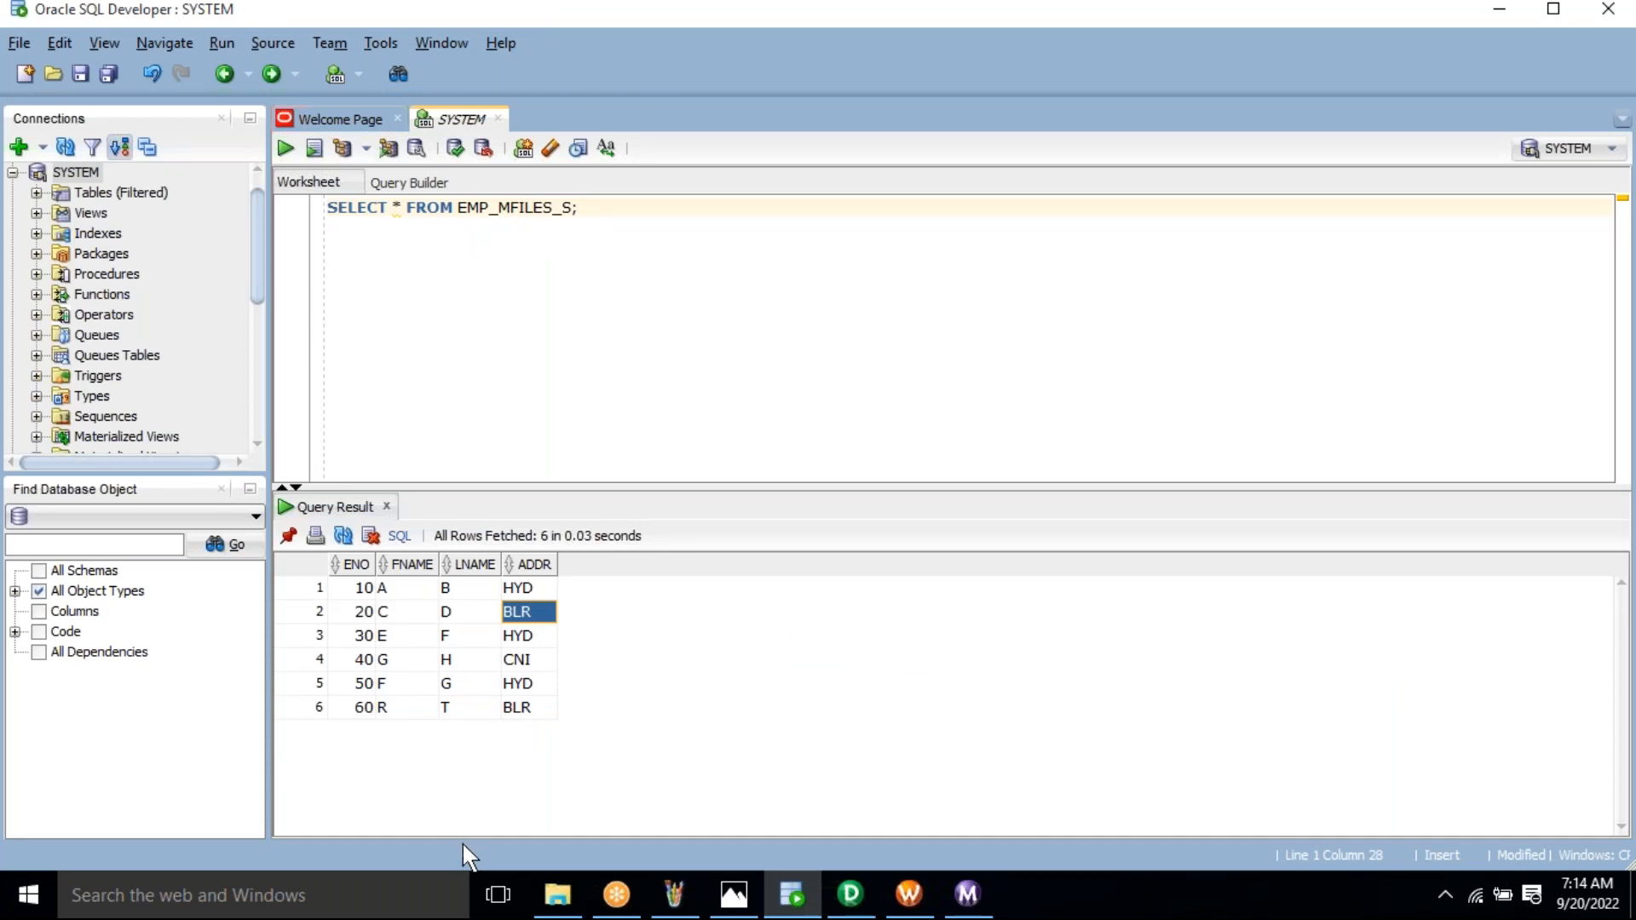
left_click(546, 902)
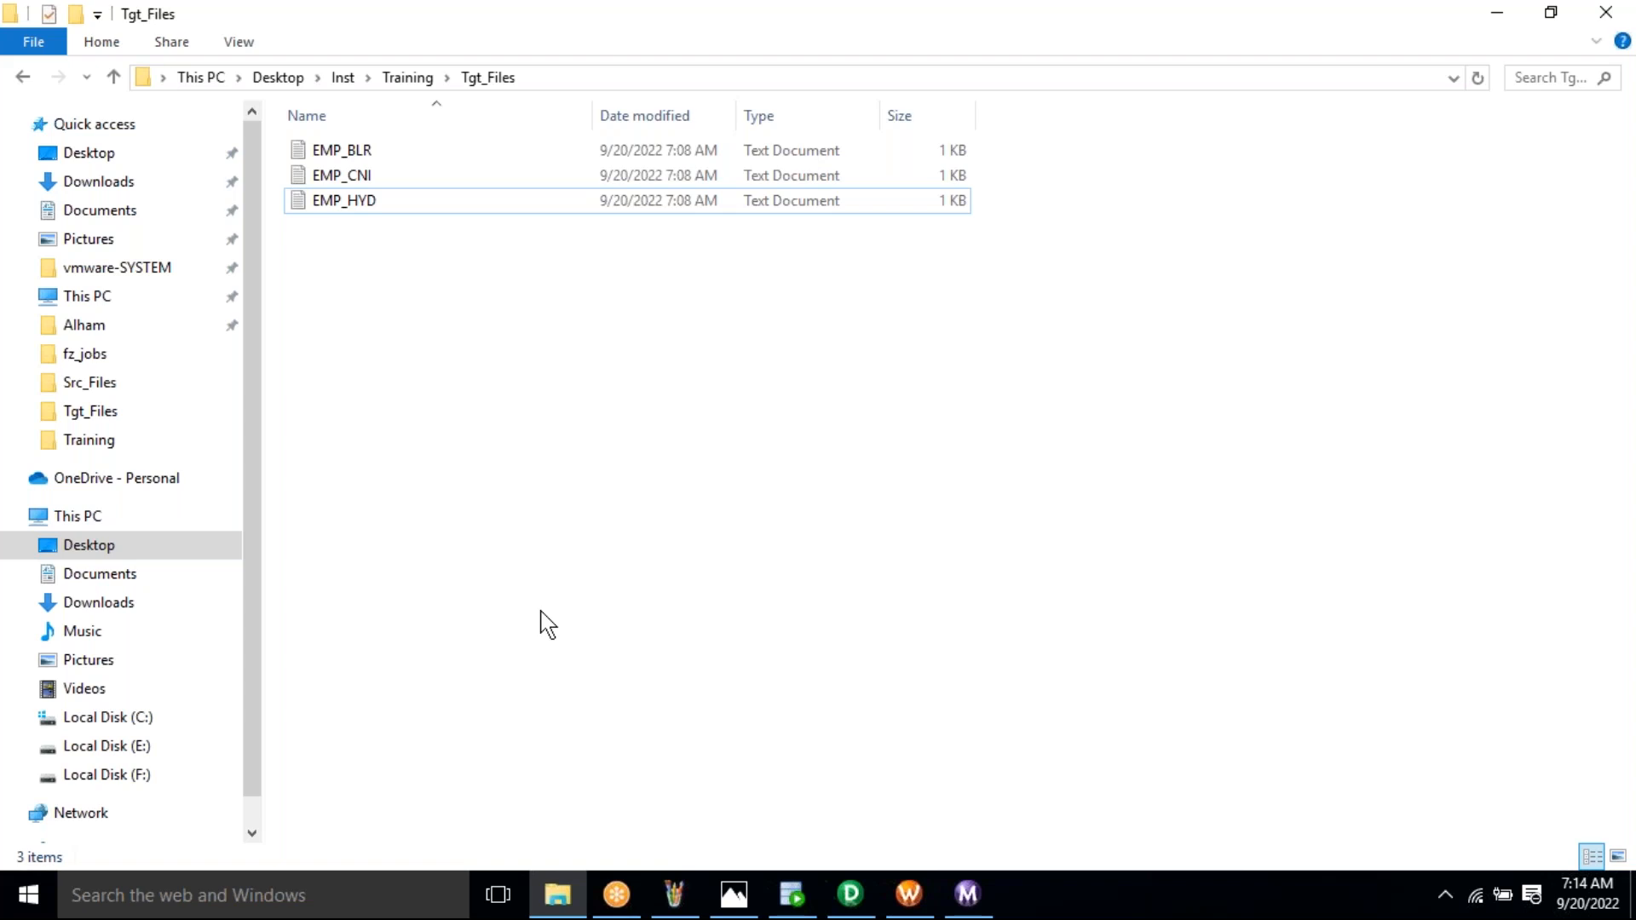
Compare the router groups and flat file targets in PowerCenter Designer with the ADDR values of the SQL Developer query result
left_click(856, 910)
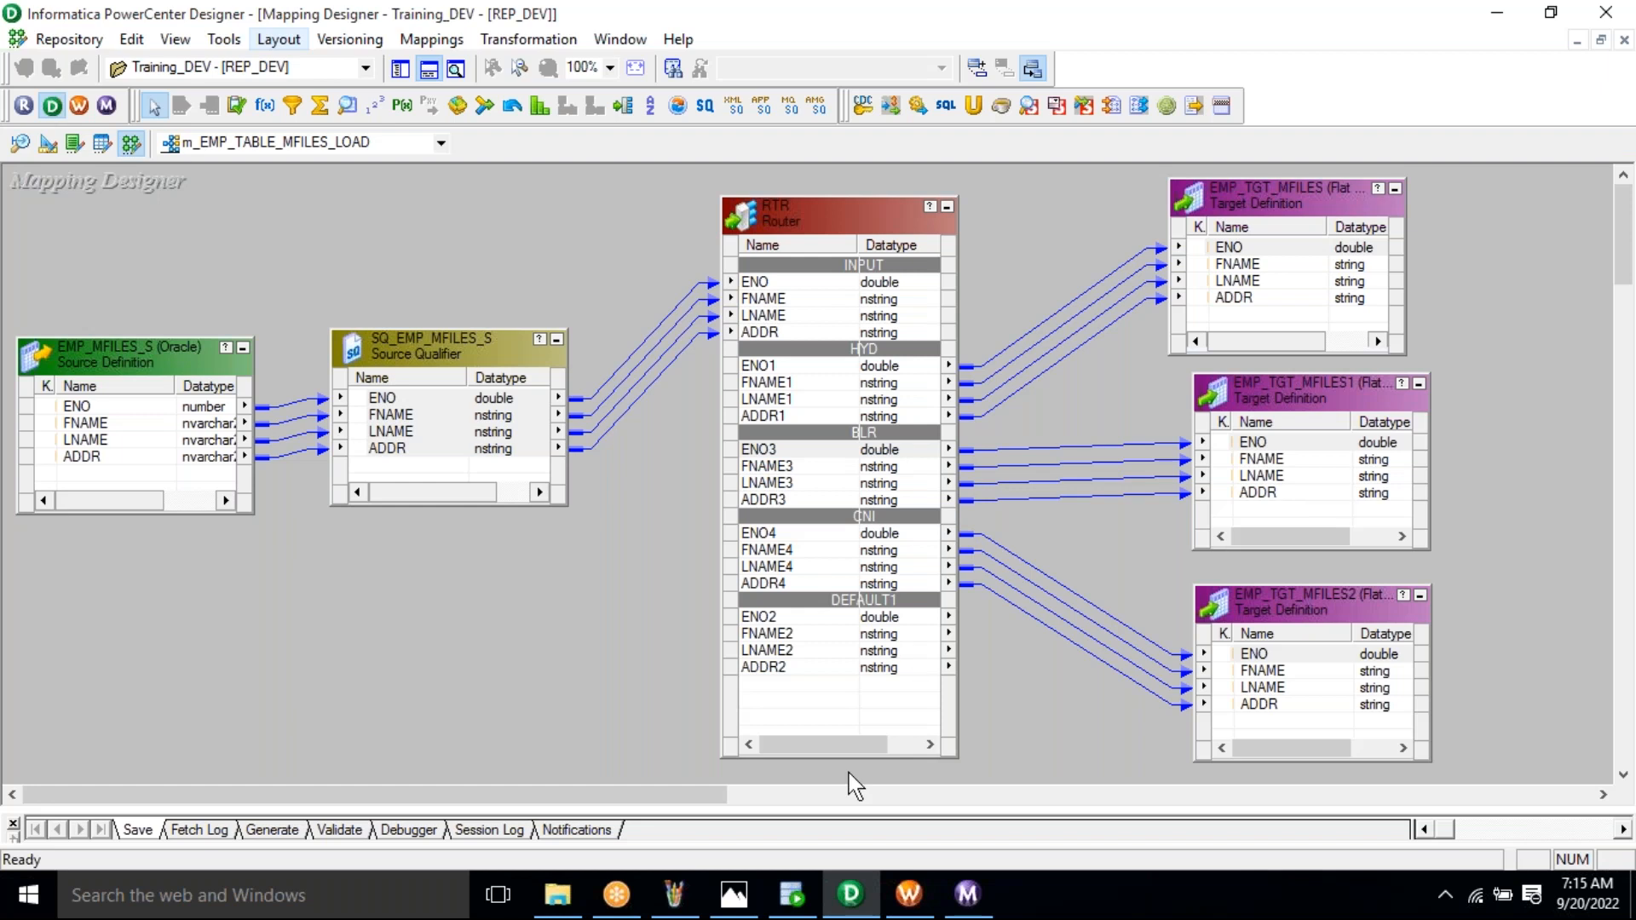
mouse_move(791, 895)
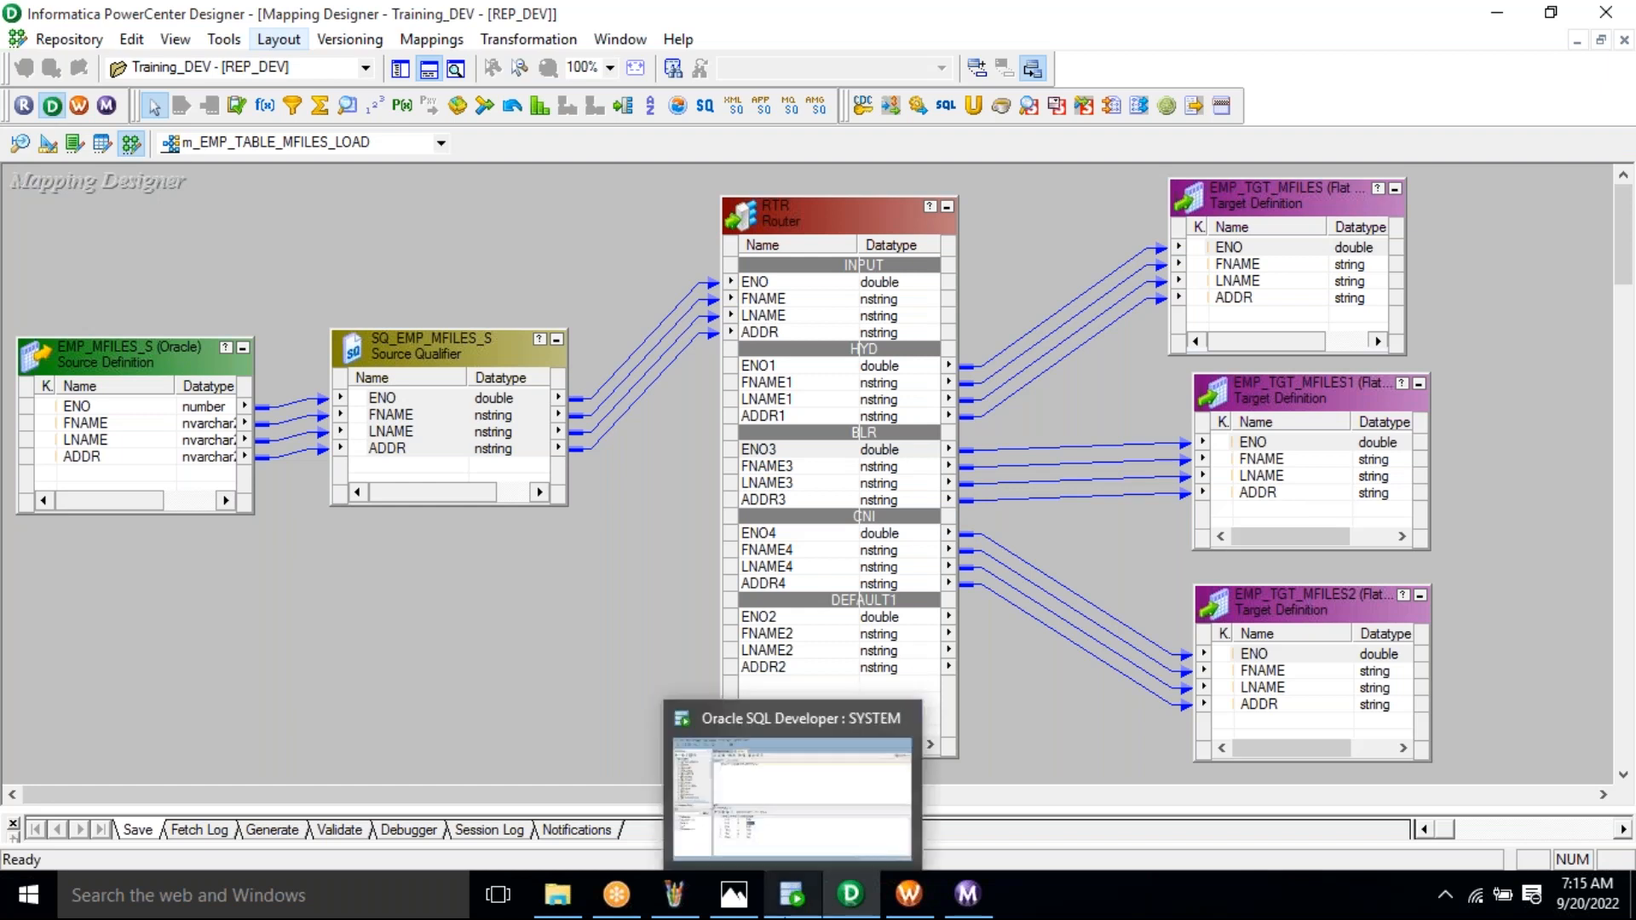
left_click(792, 792)
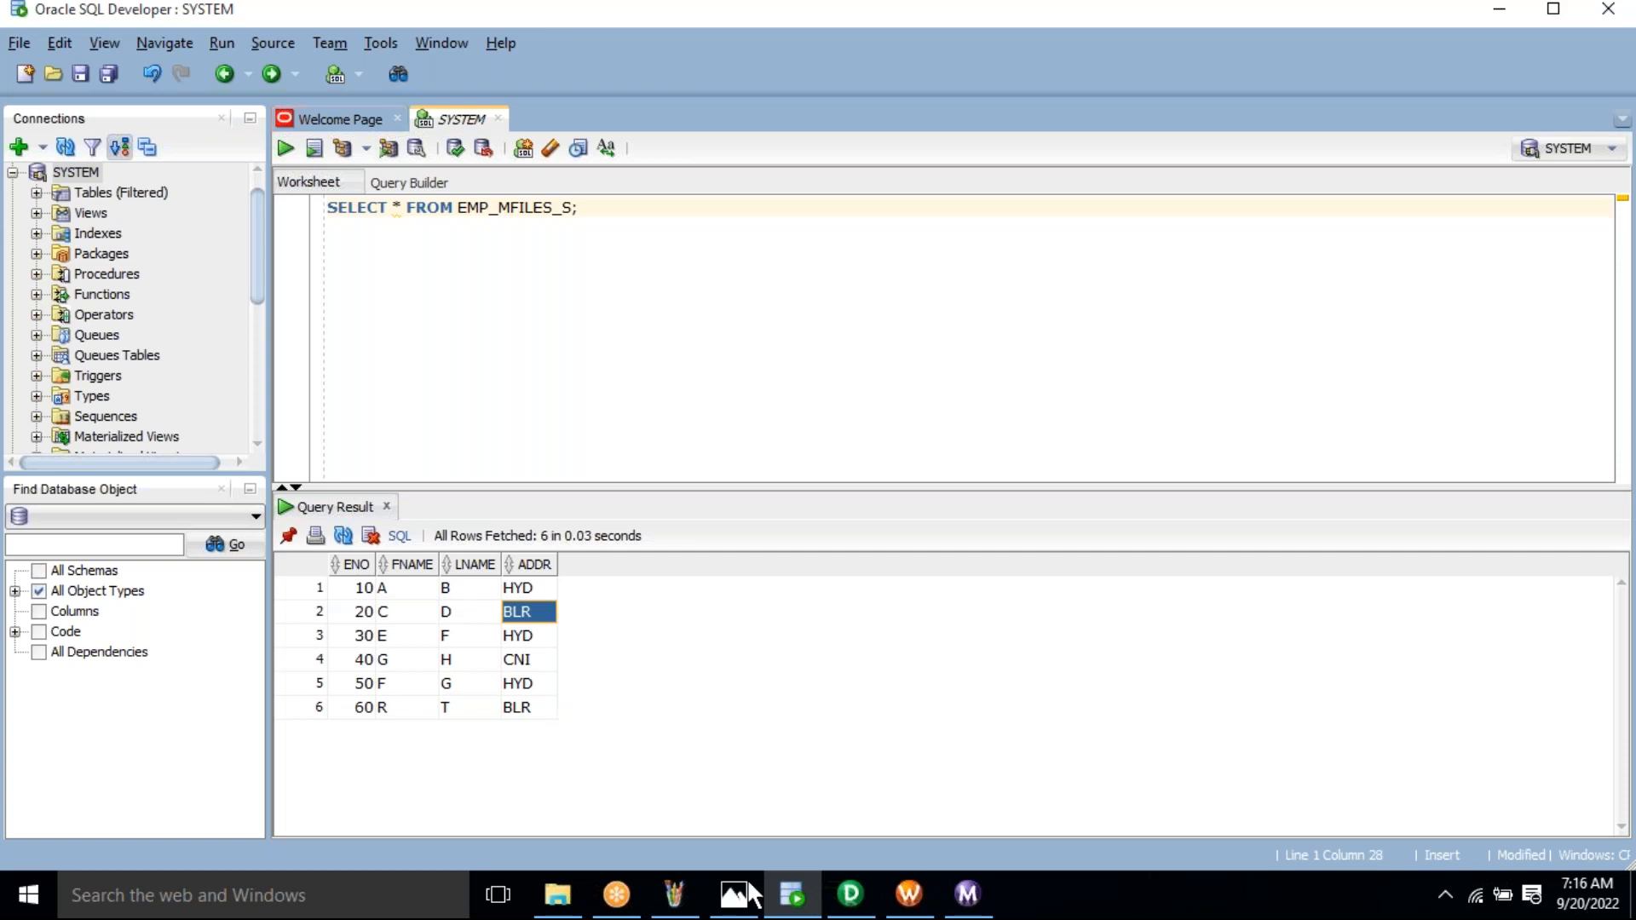
left_click(856, 896)
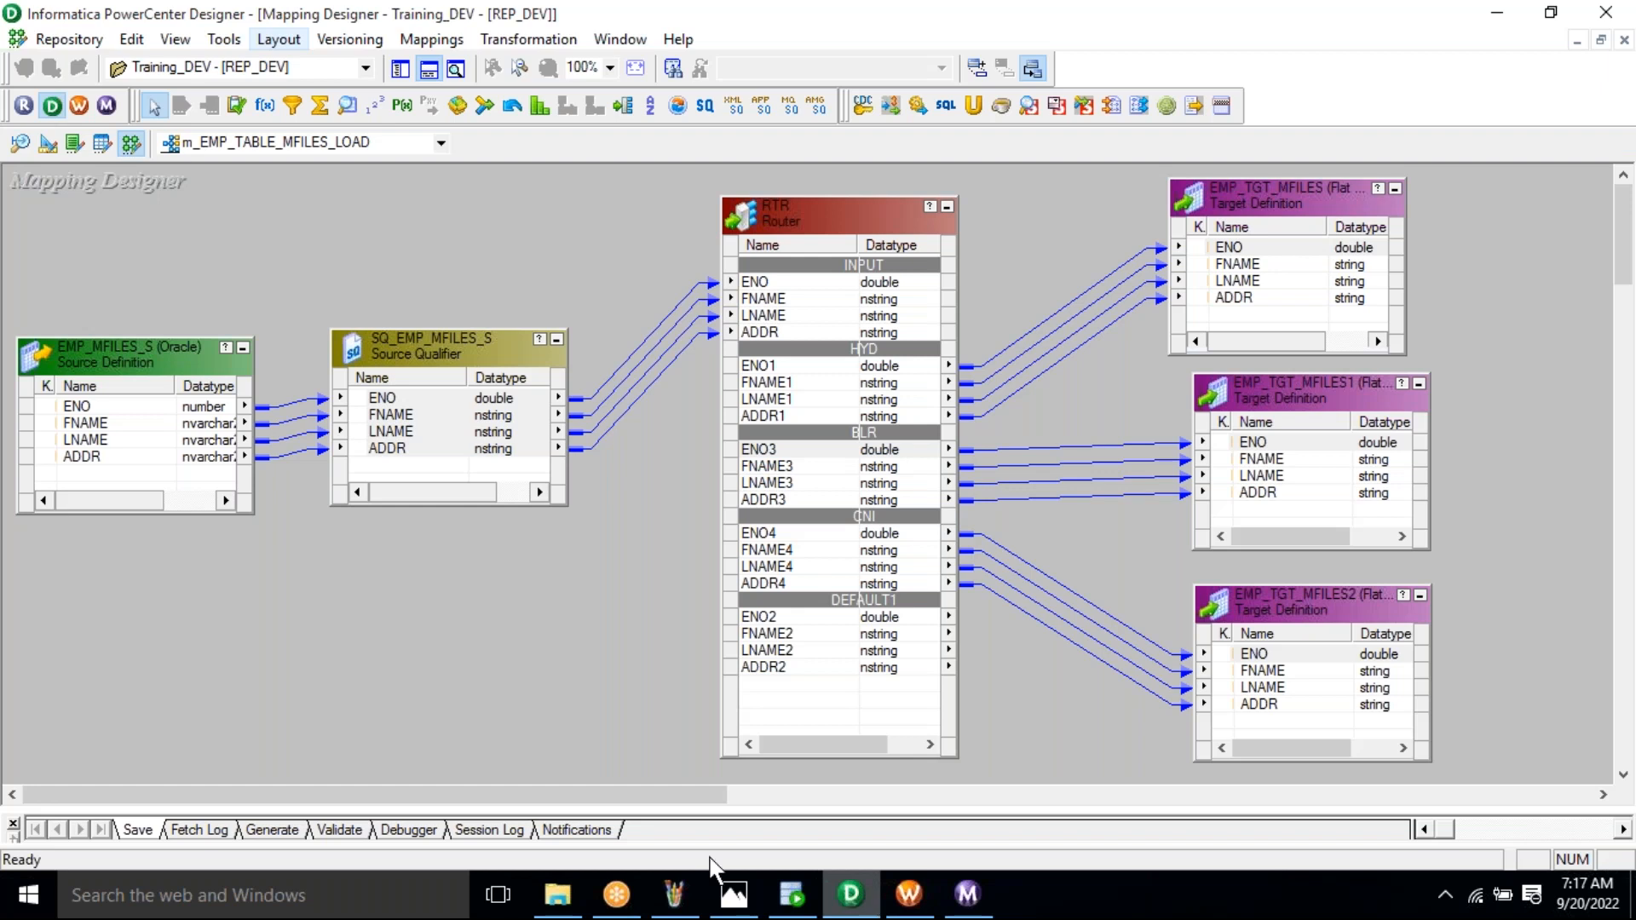
left_click(793, 894)
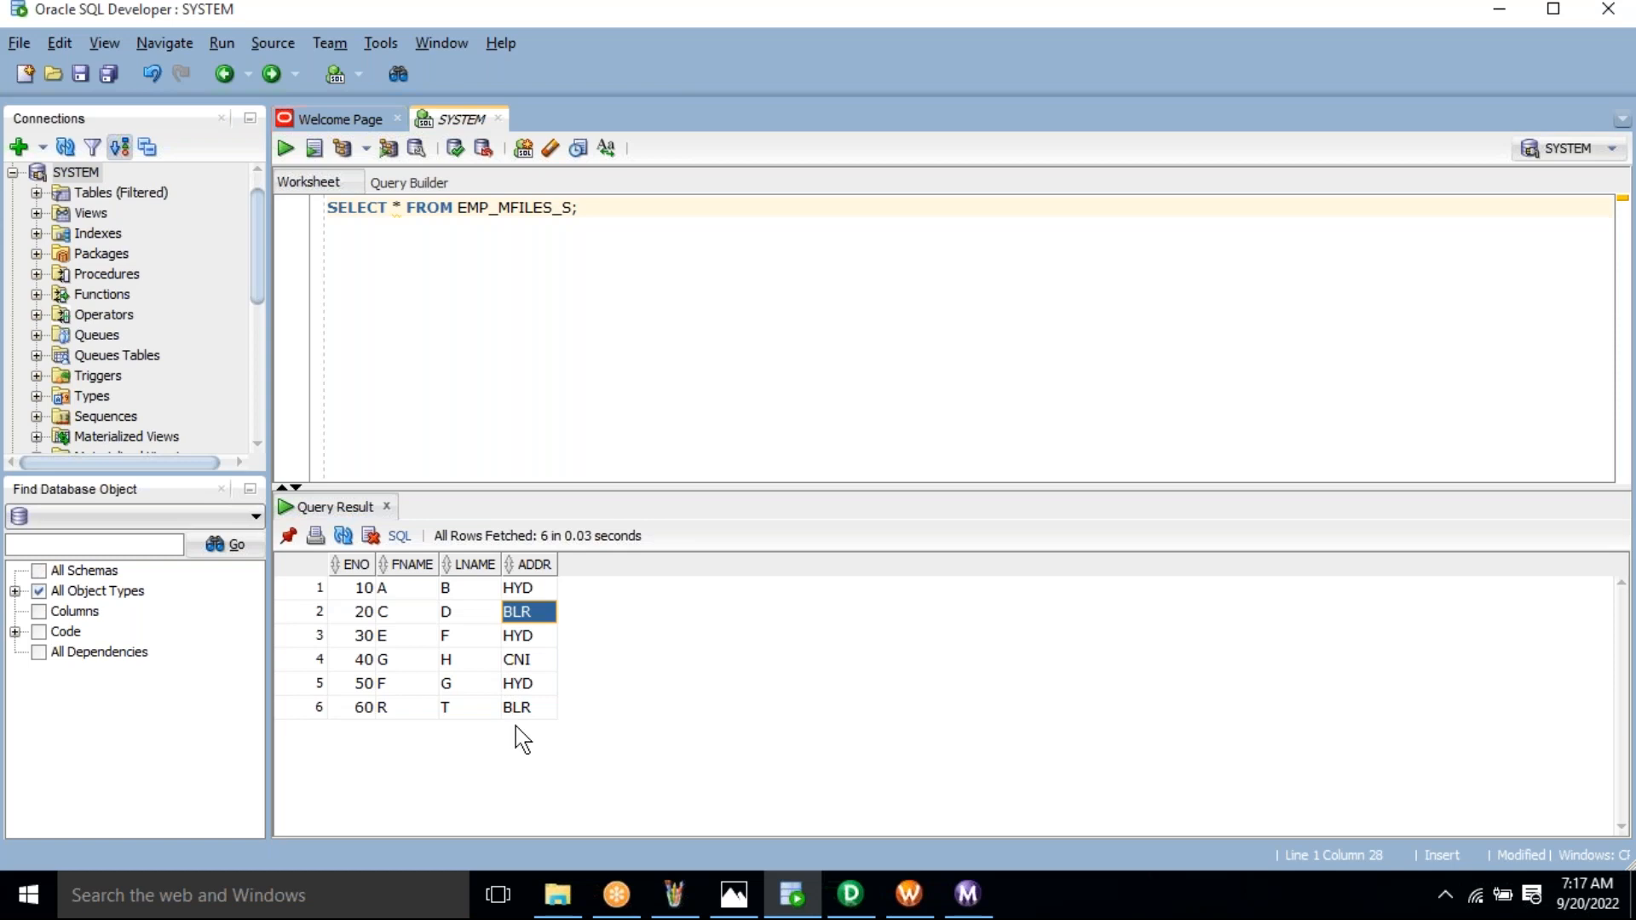
left_click(851, 895)
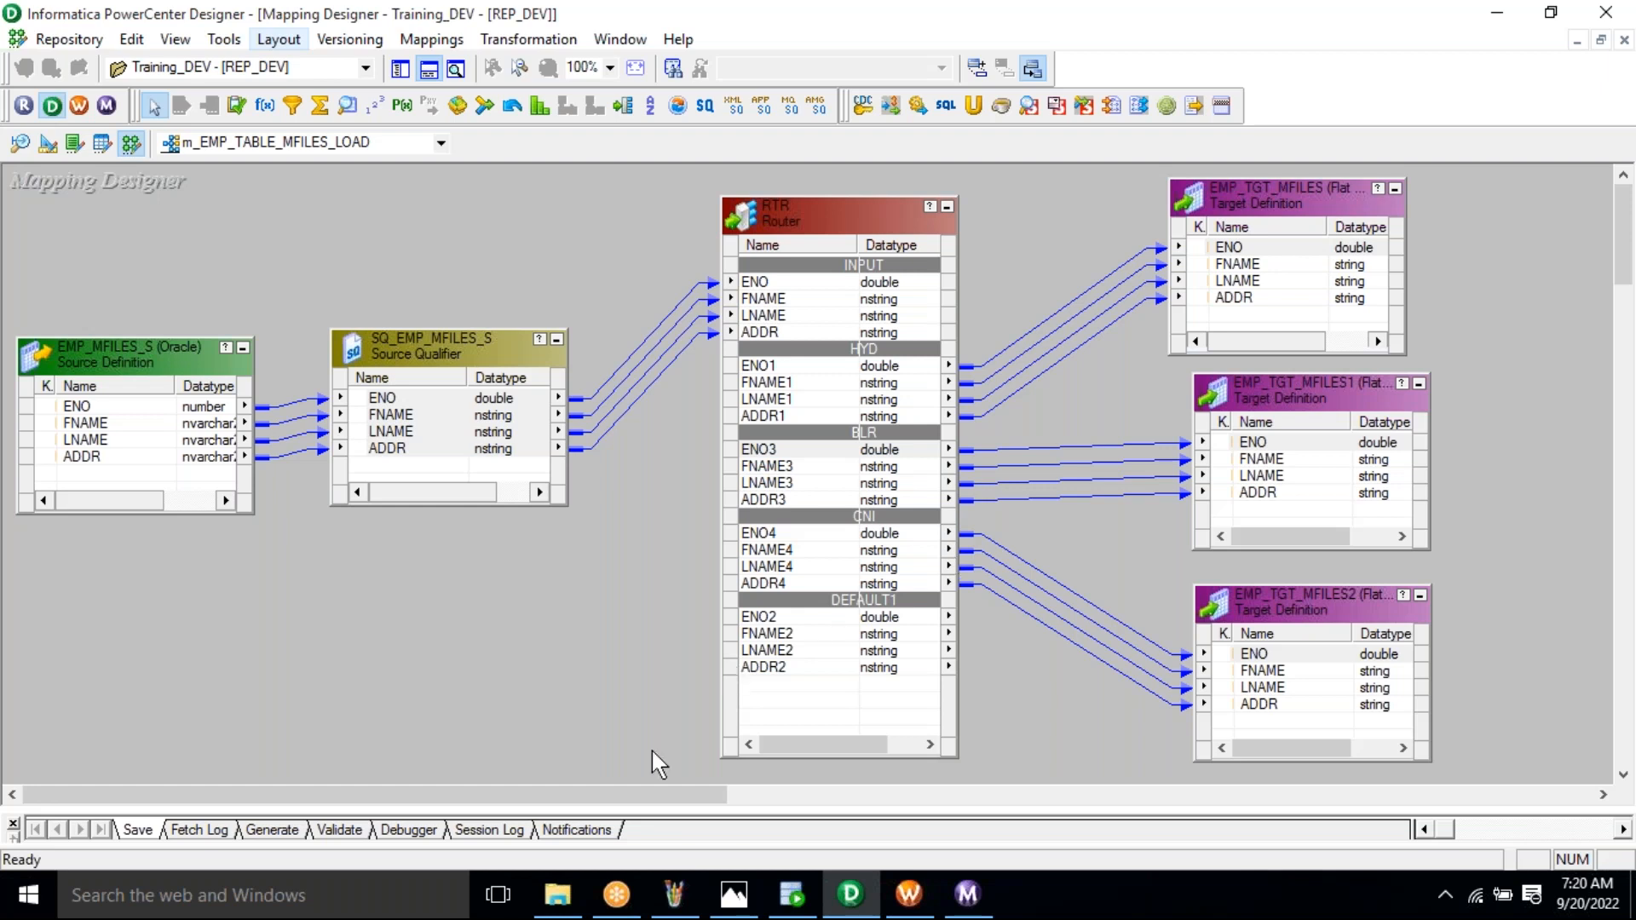
Switch to Paint and open the 25_DFF picture from the Training folder
left_click(671, 909)
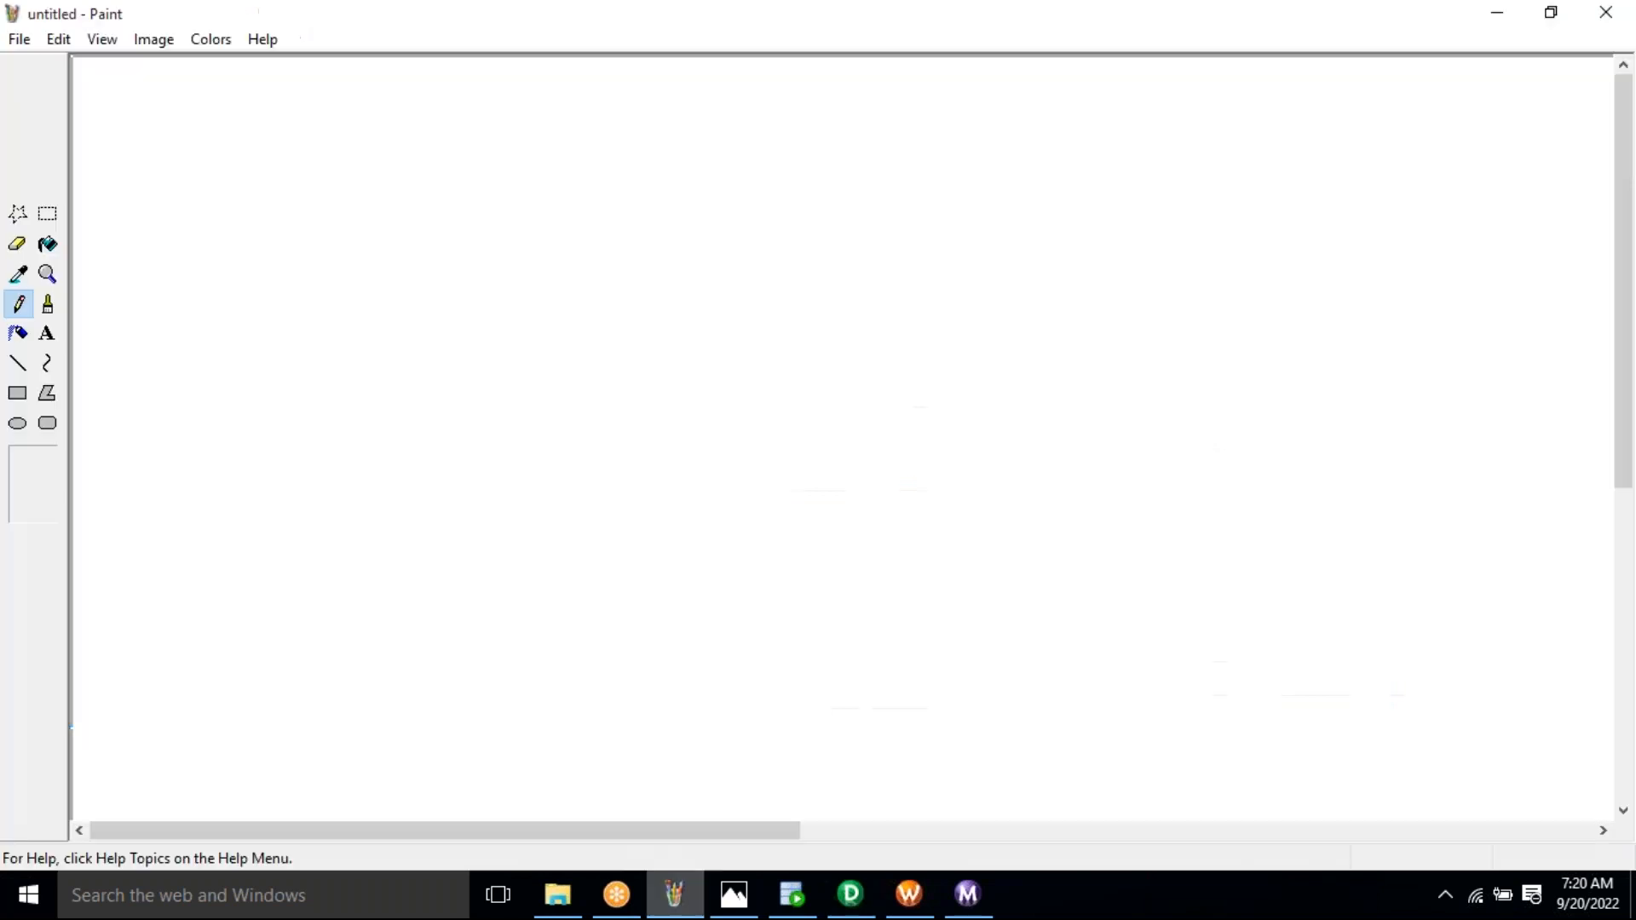
left_click(32, 39)
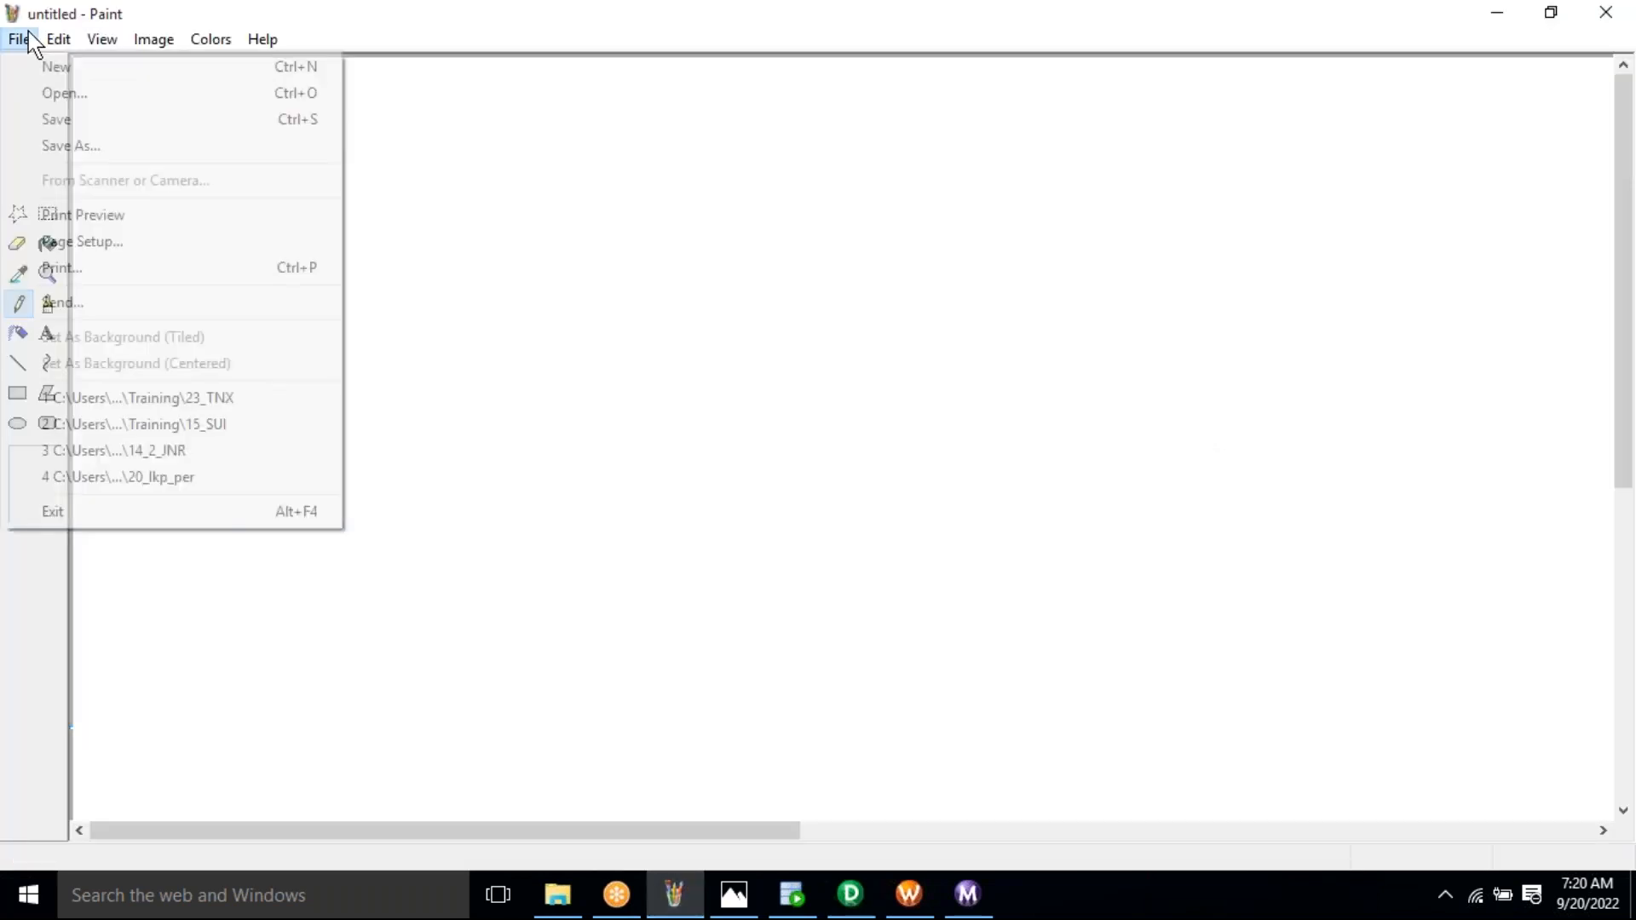
left_click(56, 92)
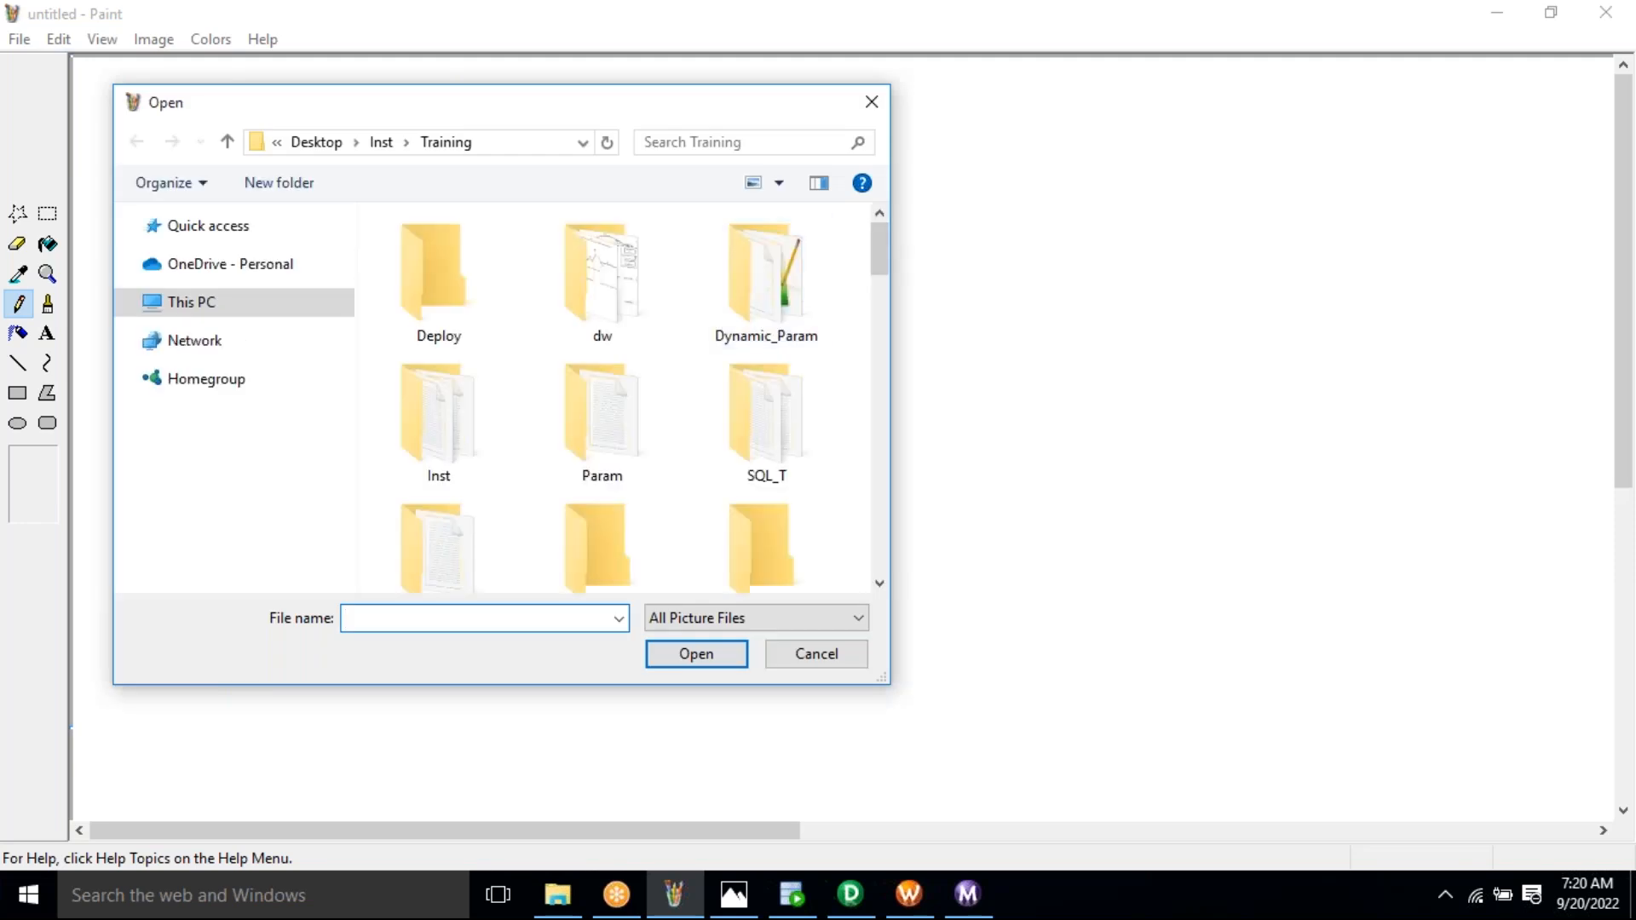
left_click_drag(880, 247, 895, 430)
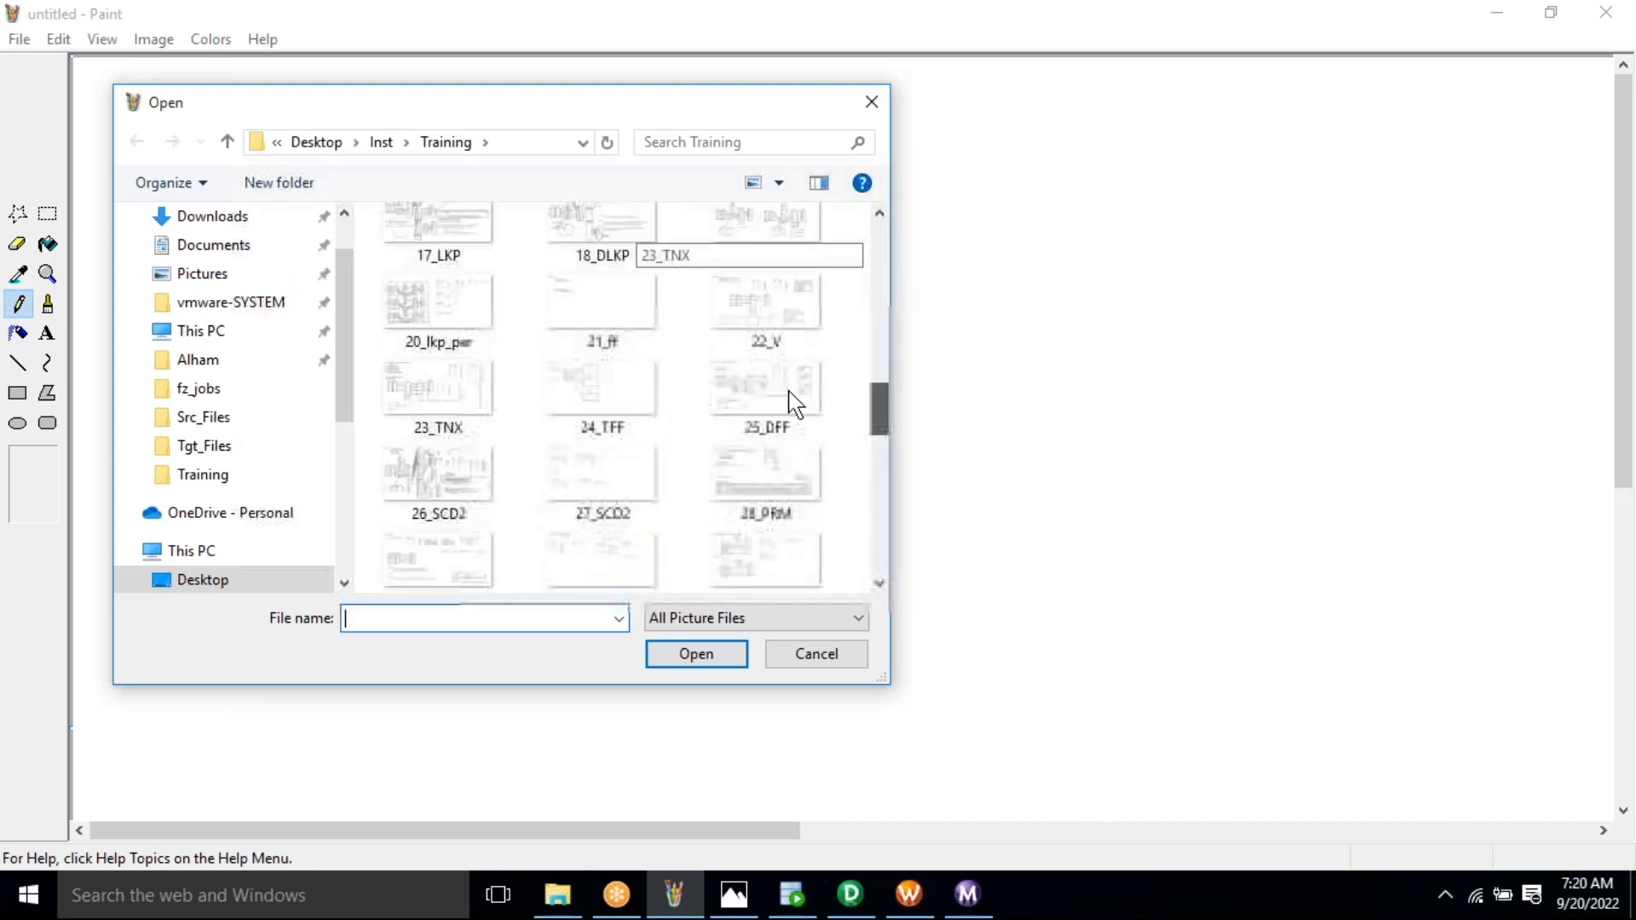
left_click(794, 402)
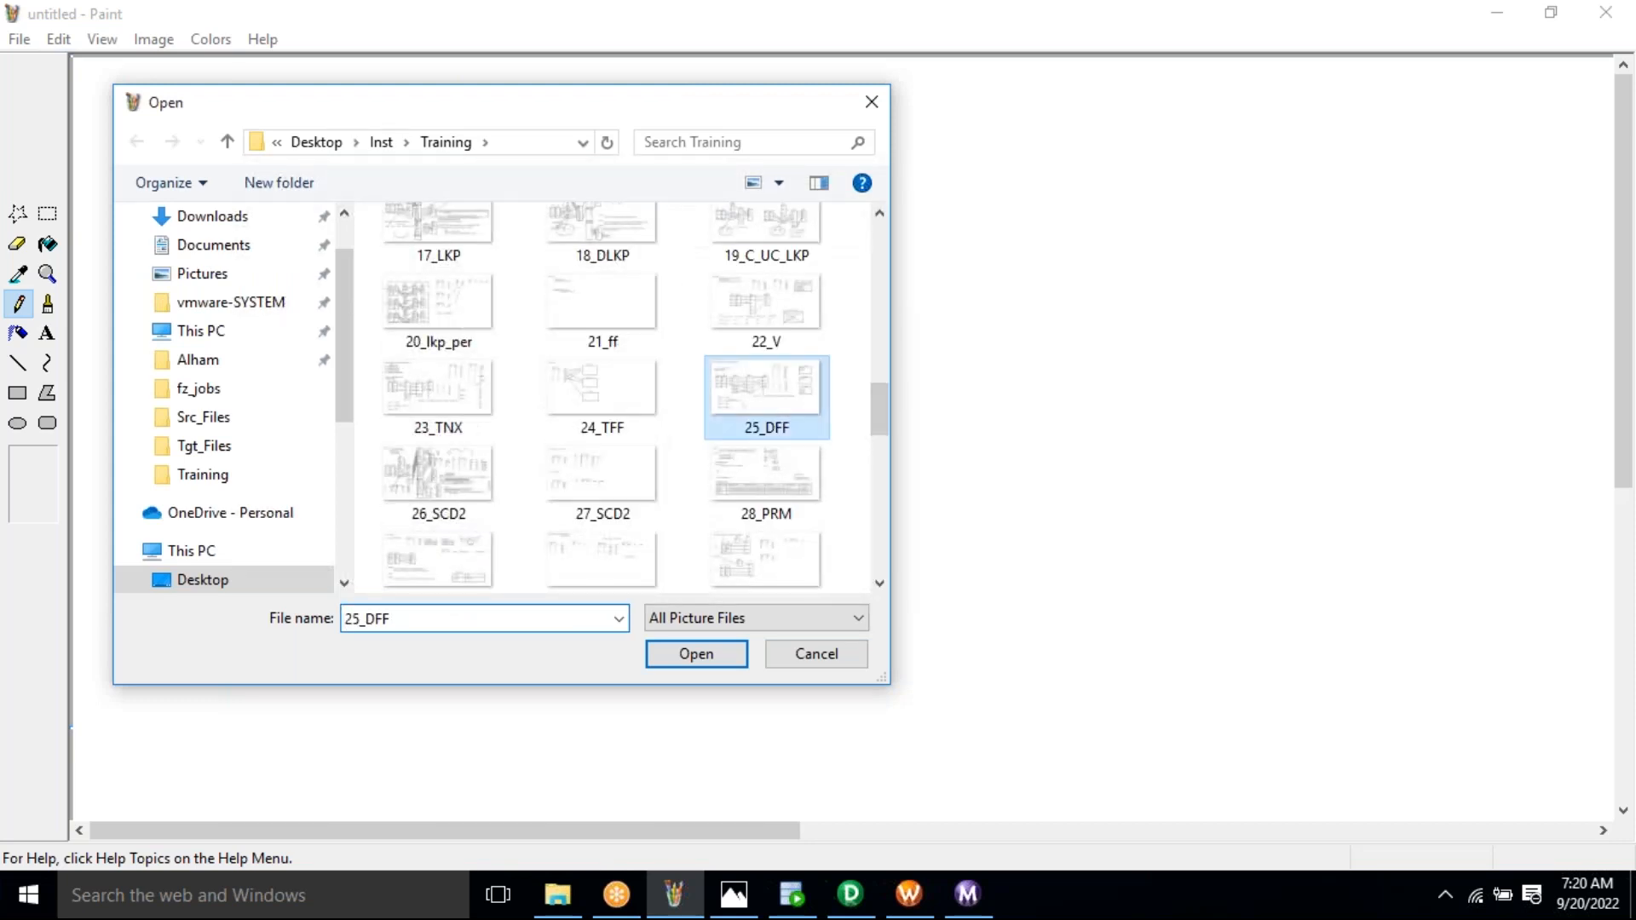
key("Return")
Set the Text tool to a transparent background and activate the rectangular Select tool for the 25_DFF diagram
left_click(17, 363)
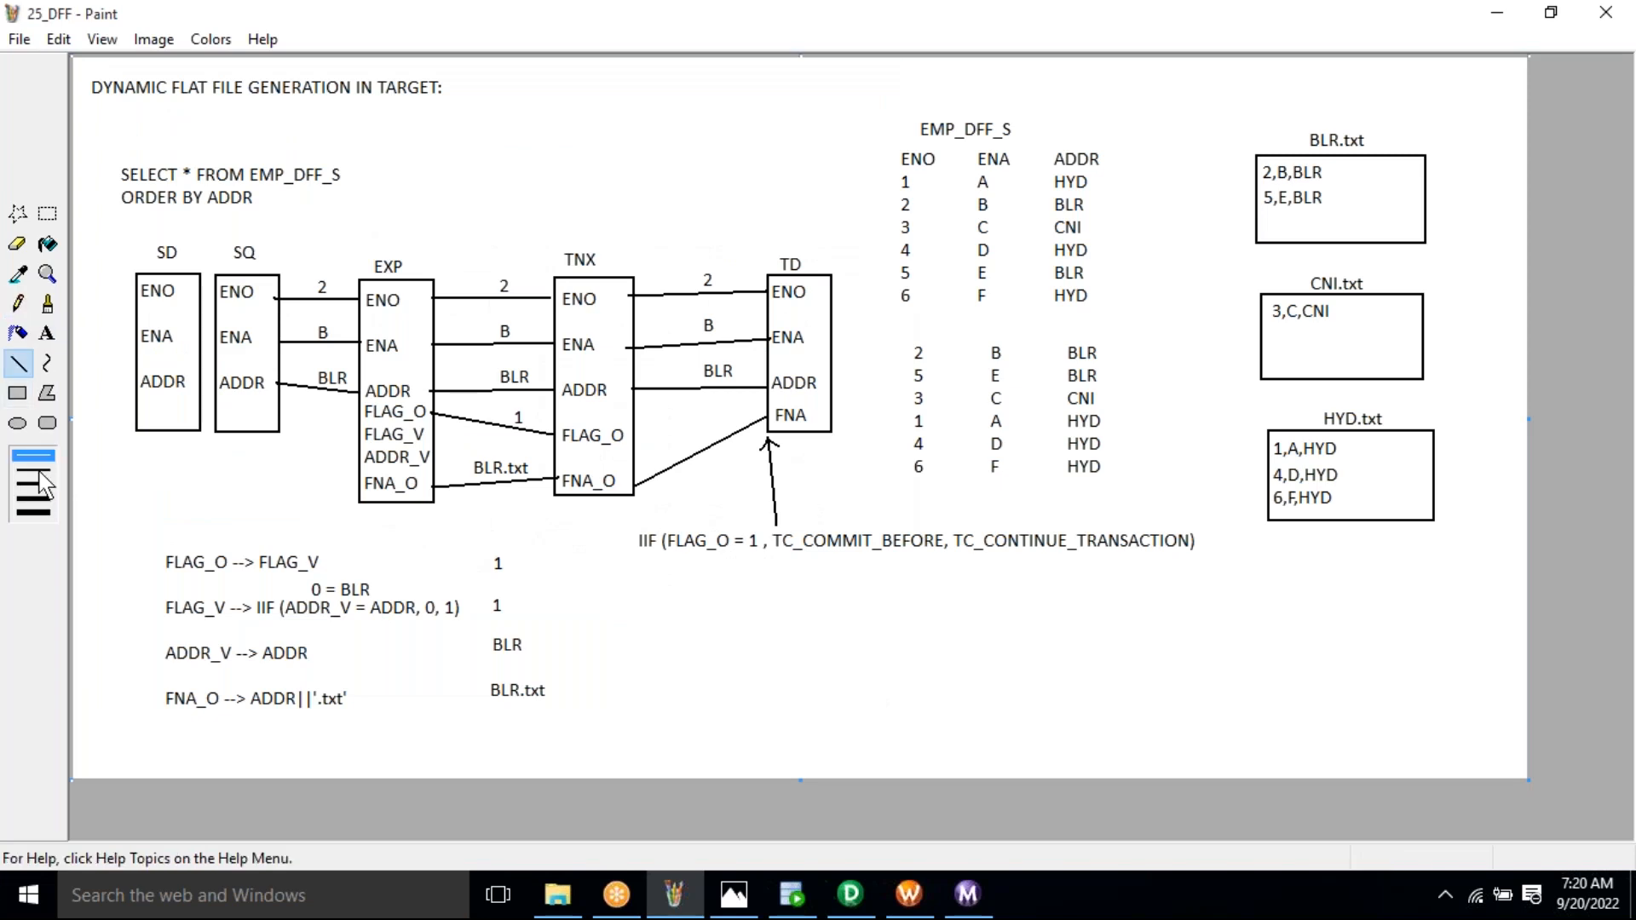
left_click(47, 333)
left_click(34, 504)
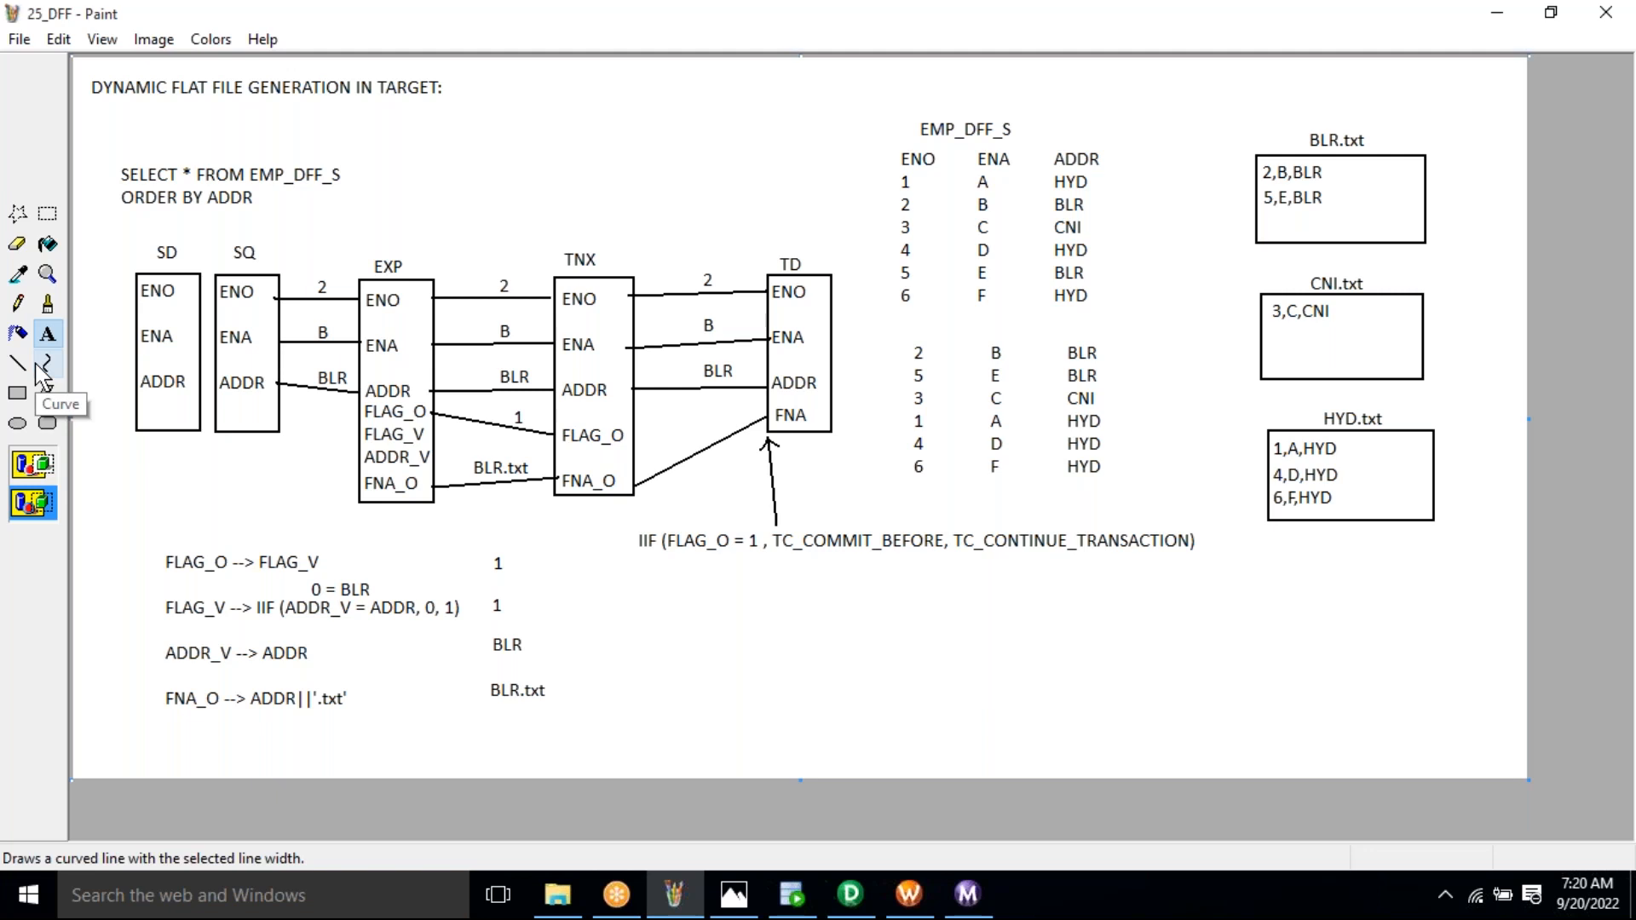
left_click(47, 214)
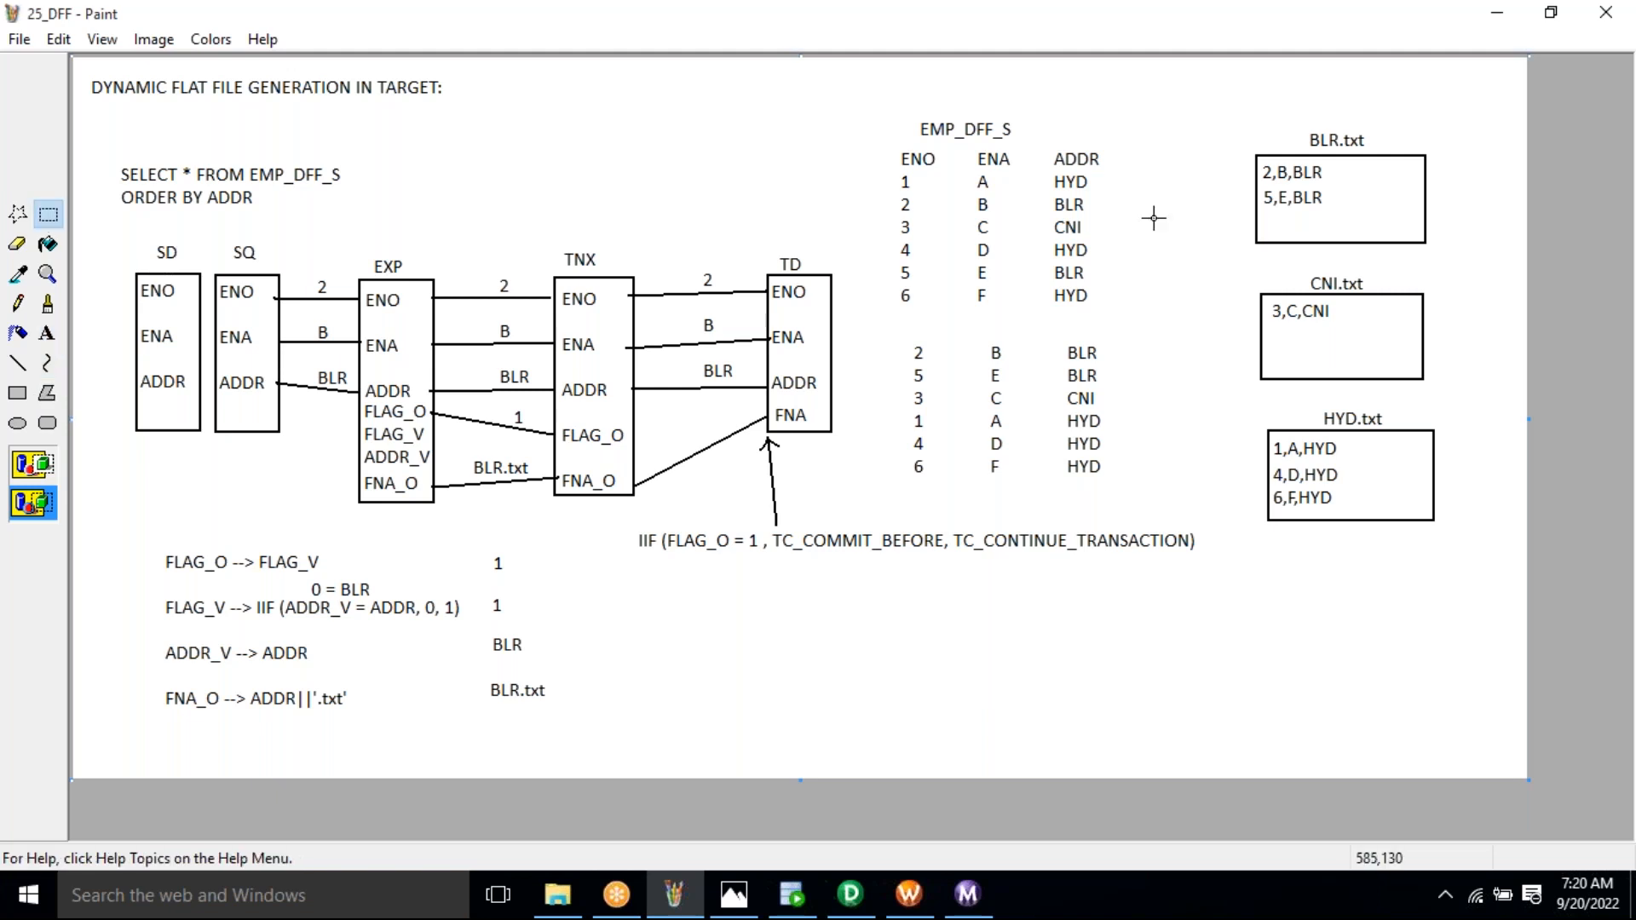
Erase the BLR.txt, CNI.txt and HYD.txt output boxes with their contents from the diagram
left_click_drag(1228, 110, 1527, 556)
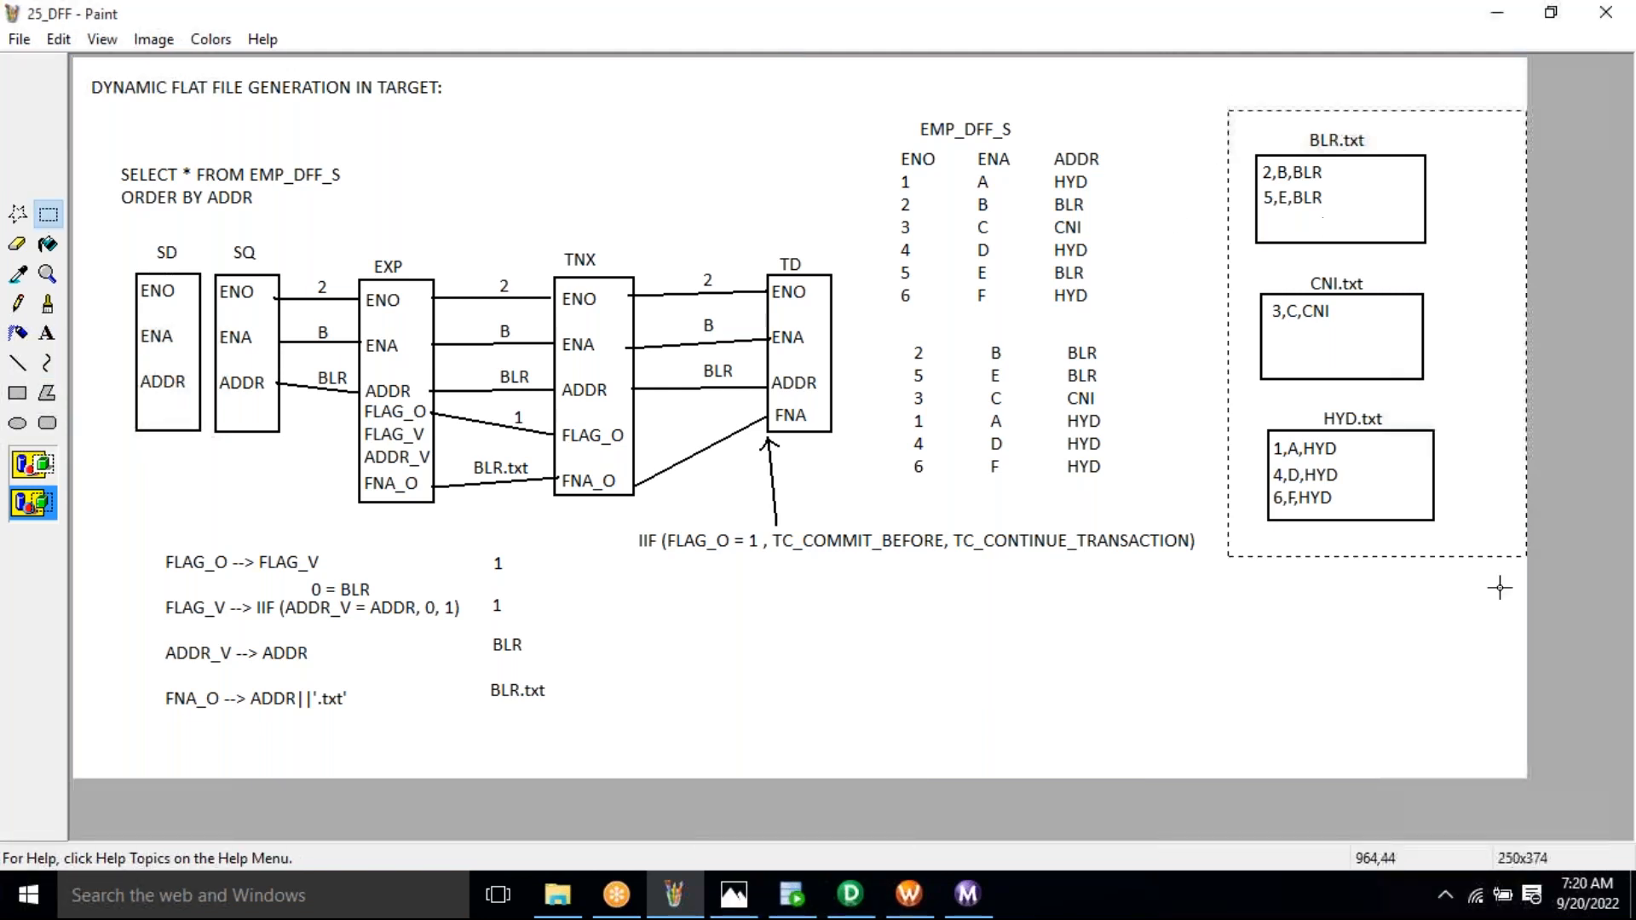
key("Delete")
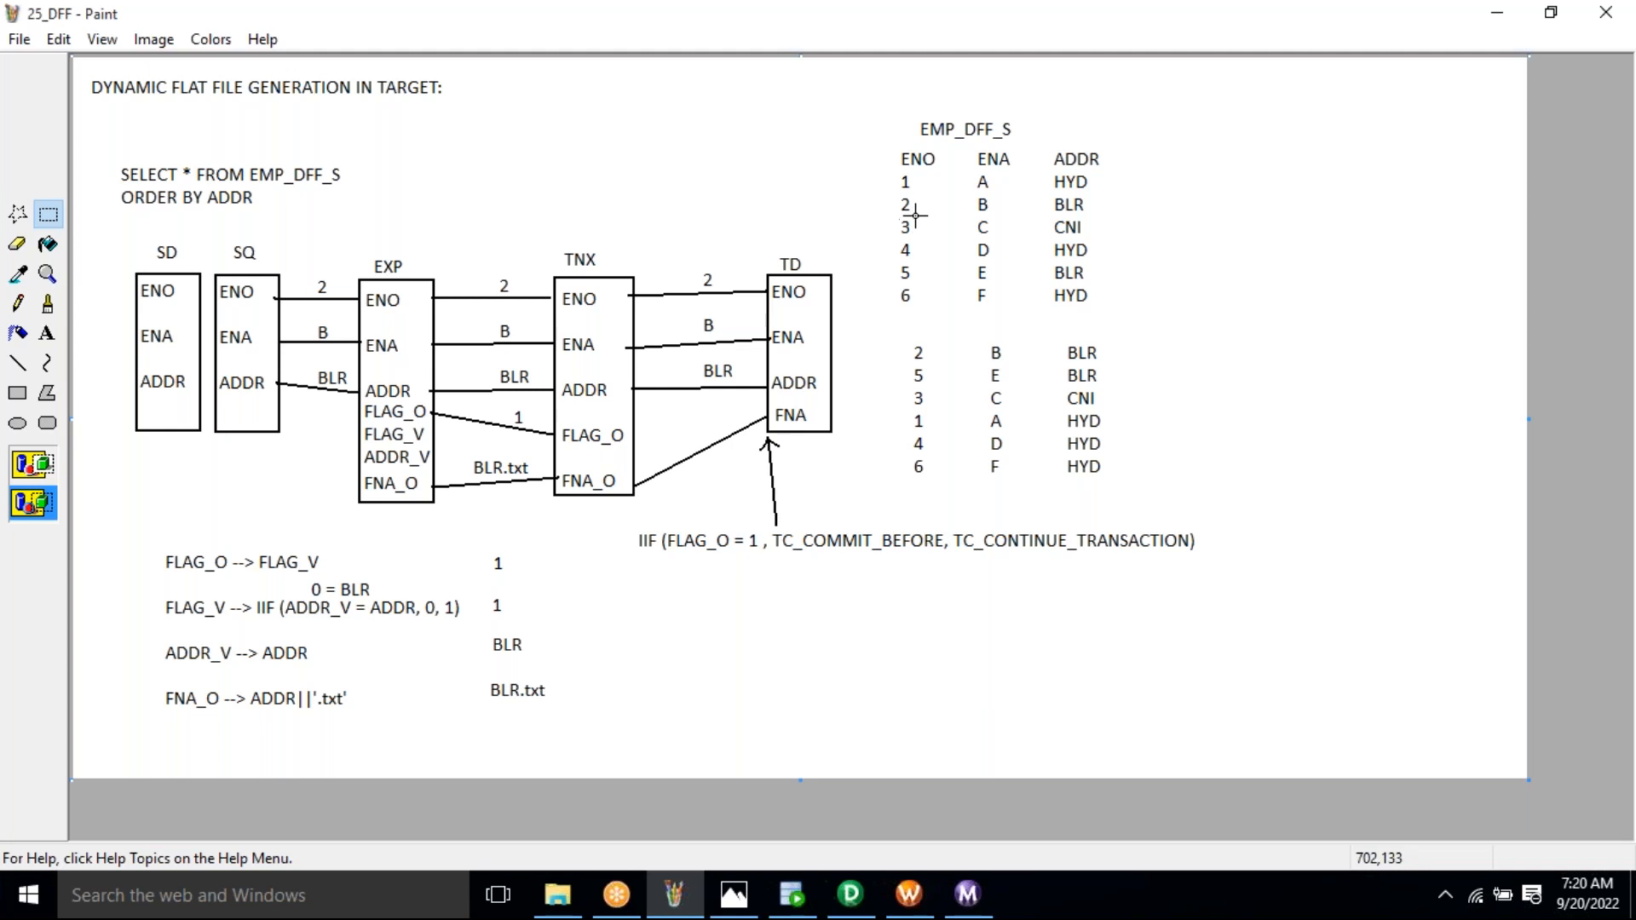
left_click_drag(884, 110, 1105, 311)
left_click(1341, 440)
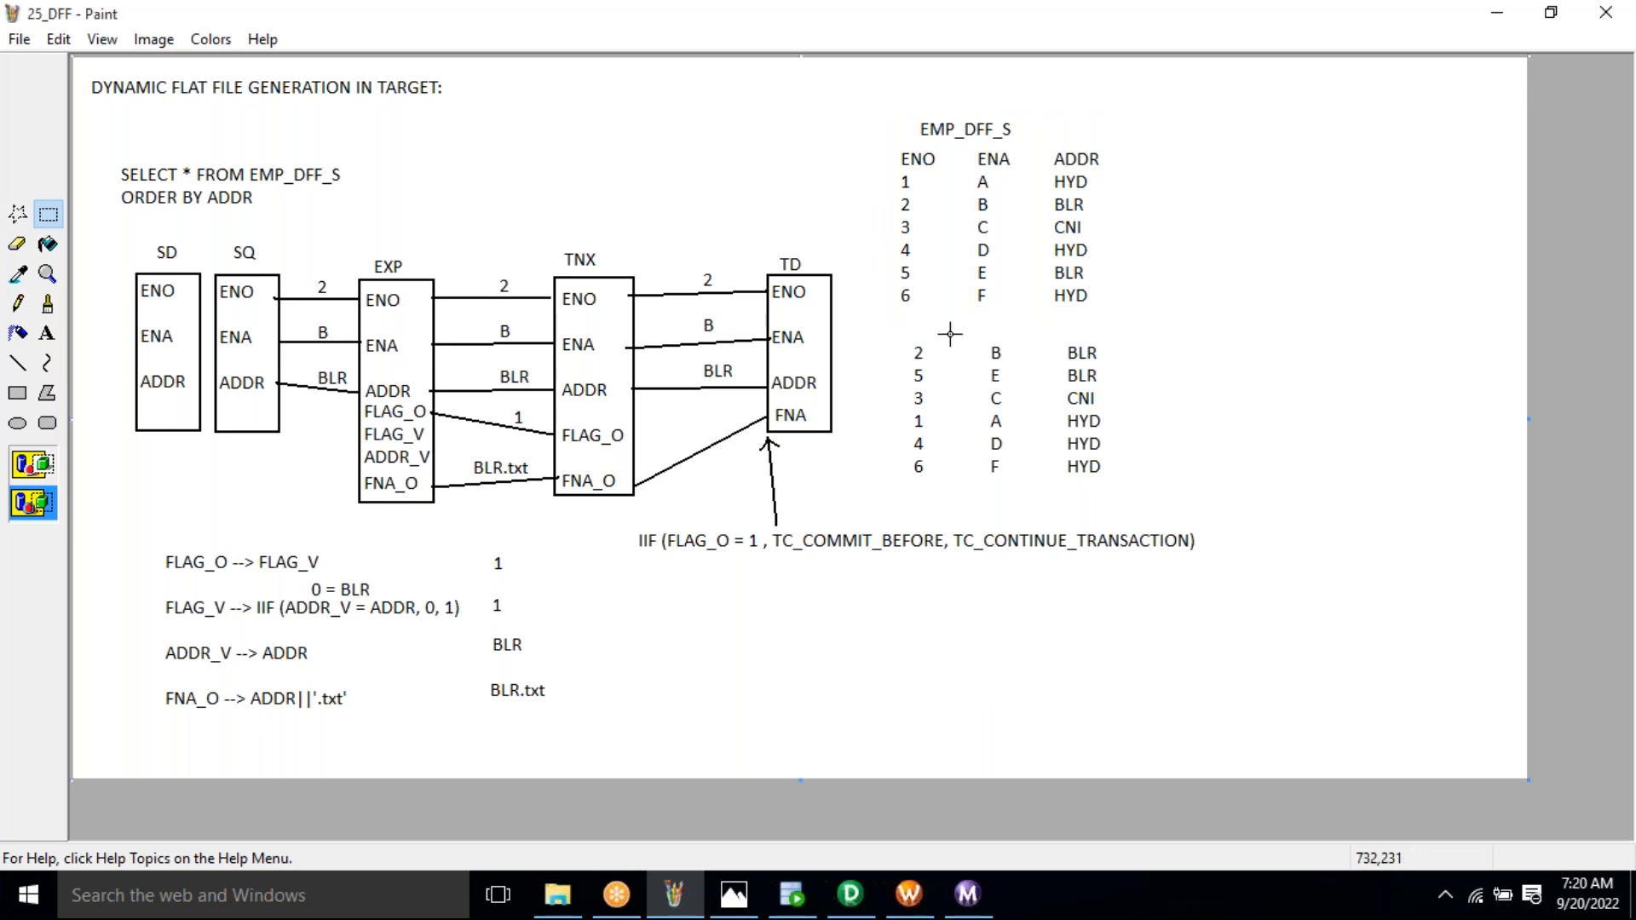
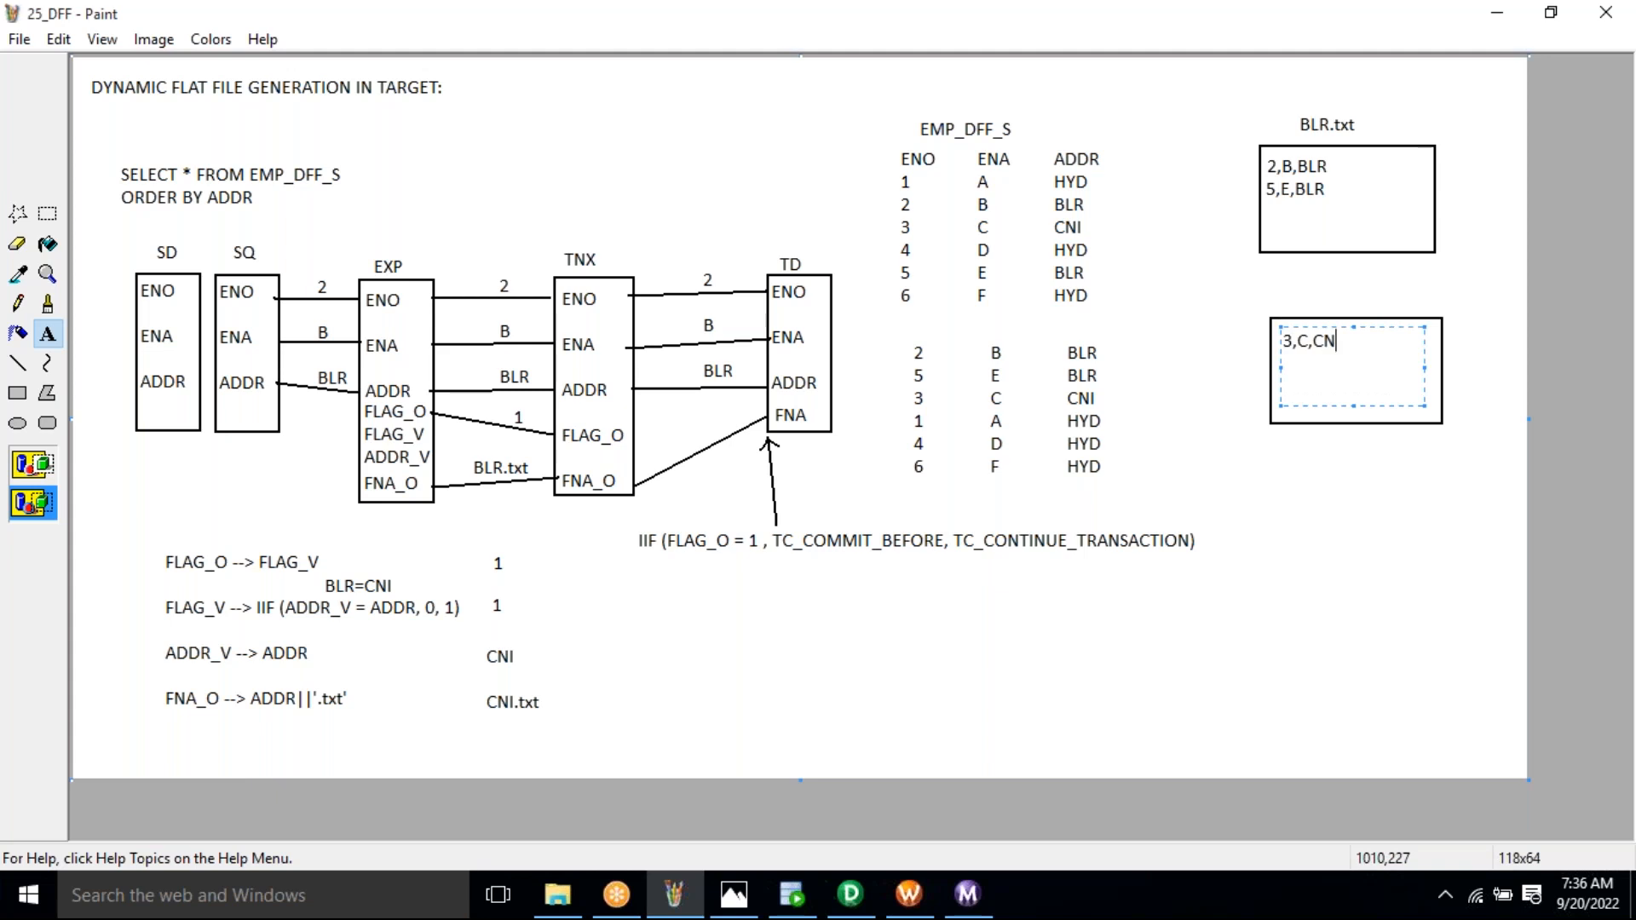
Finish the 3,C,CNI row and label the second output box CNI.txt above it
left_click(1326, 290)
type("CNI.txt")
left_click(1446, 446)
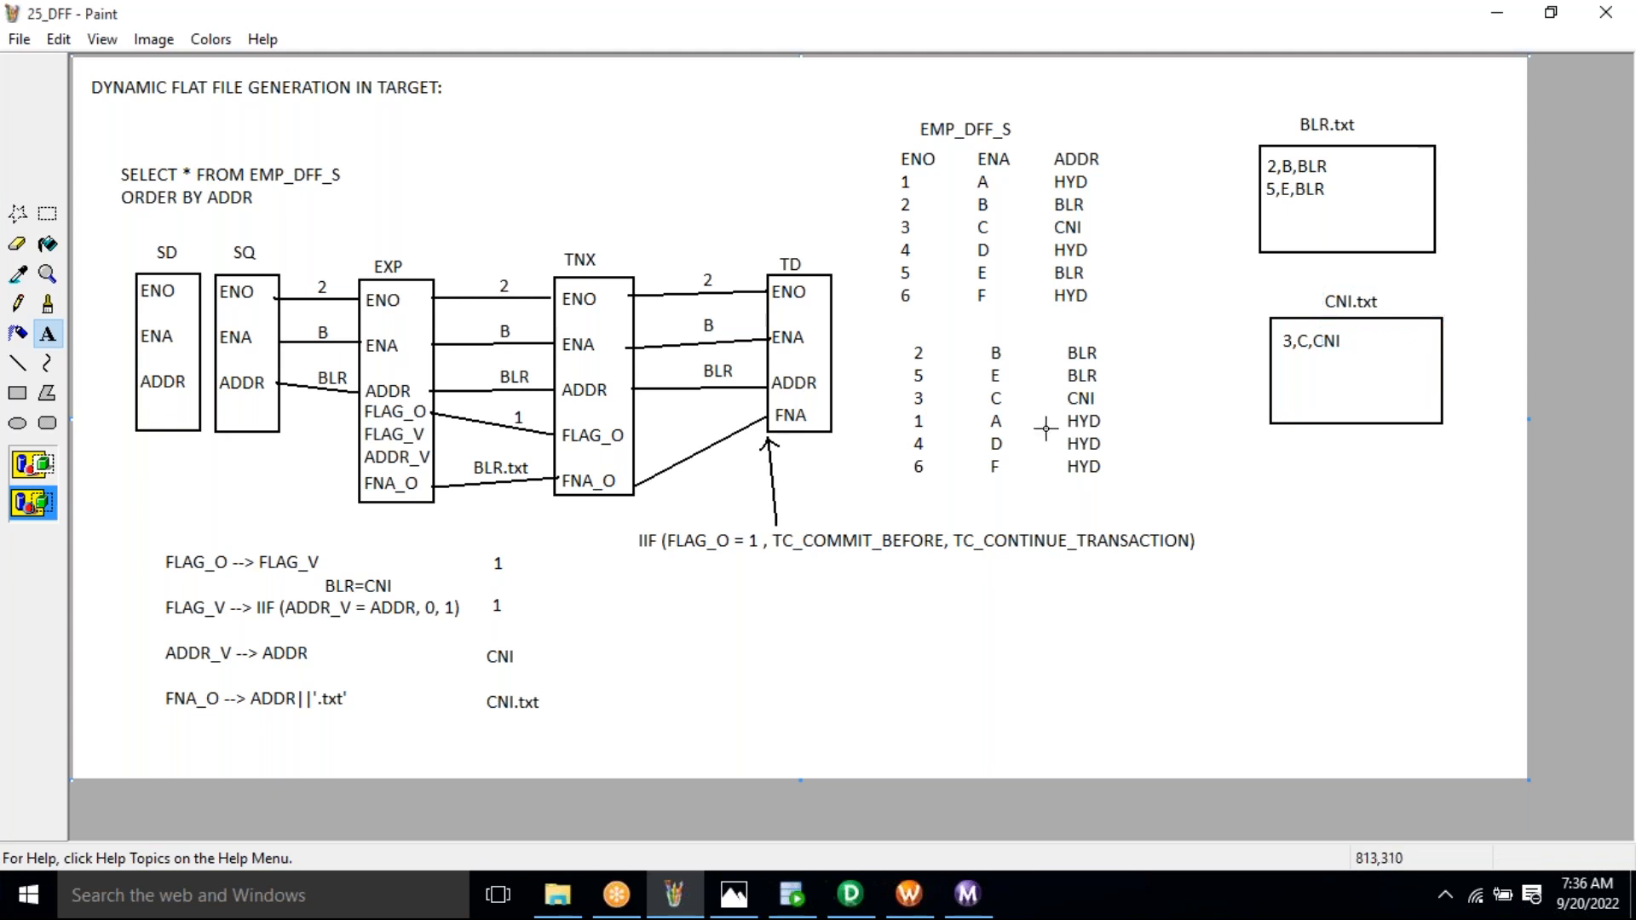
Replace the BLR=CNI comparison note above the FLAG_V expression with the text CNI = HYD
left_click_drag(892, 409, 1122, 432)
left_click(48, 214)
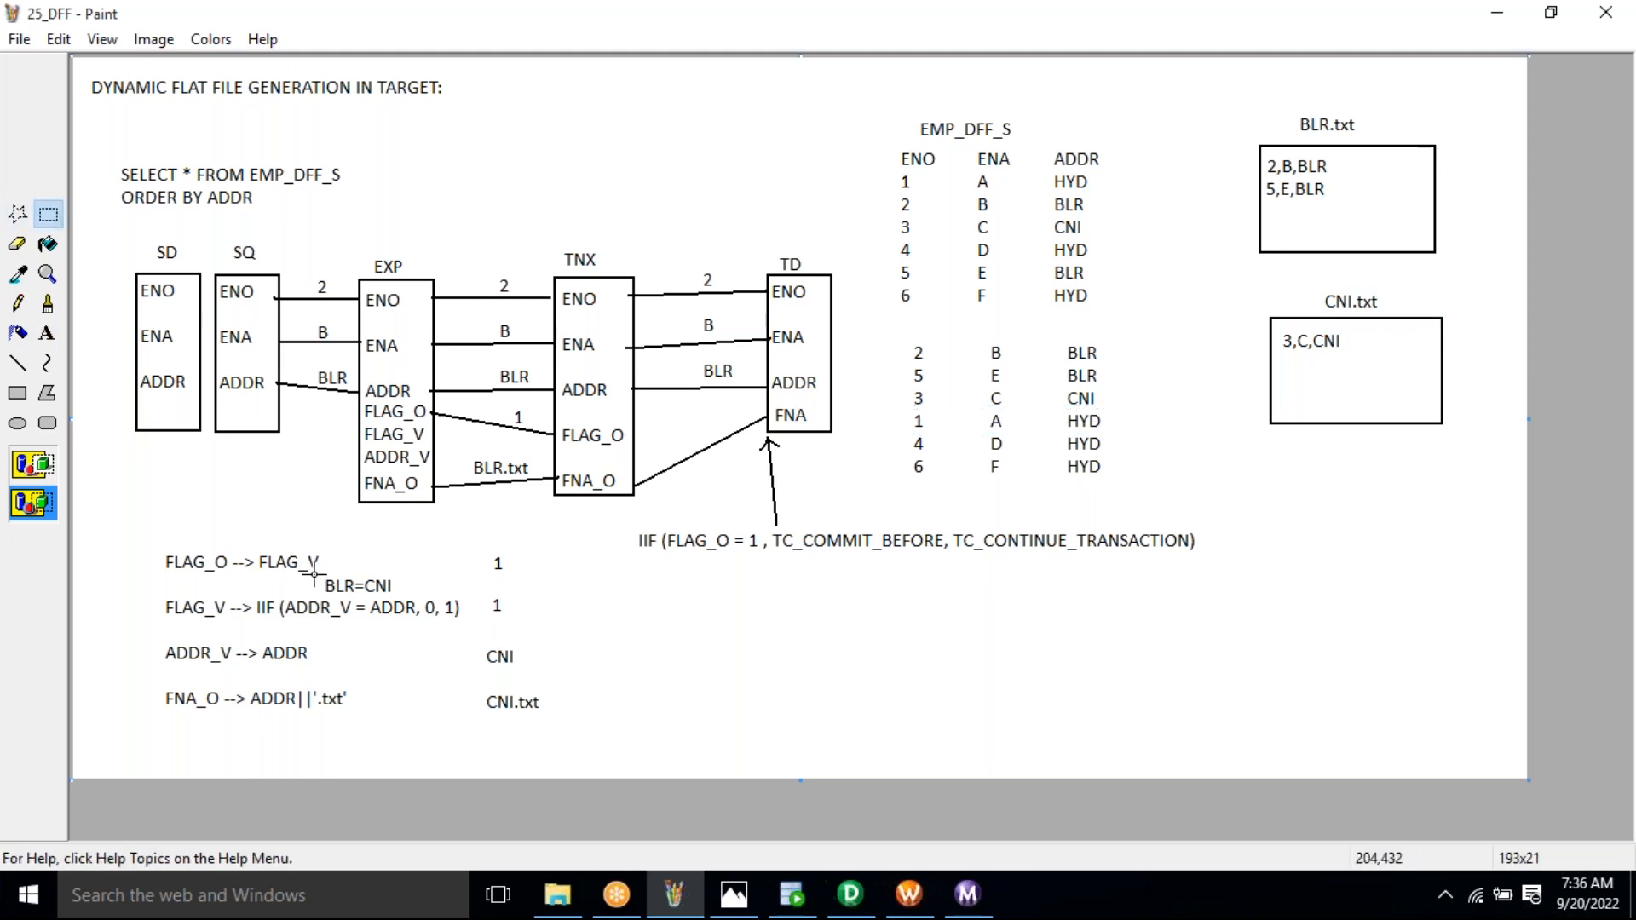
left_click_drag(314, 576, 416, 596)
key("Delete")
left_click(47, 333)
left_click_drag(328, 571, 480, 615)
type("cni")
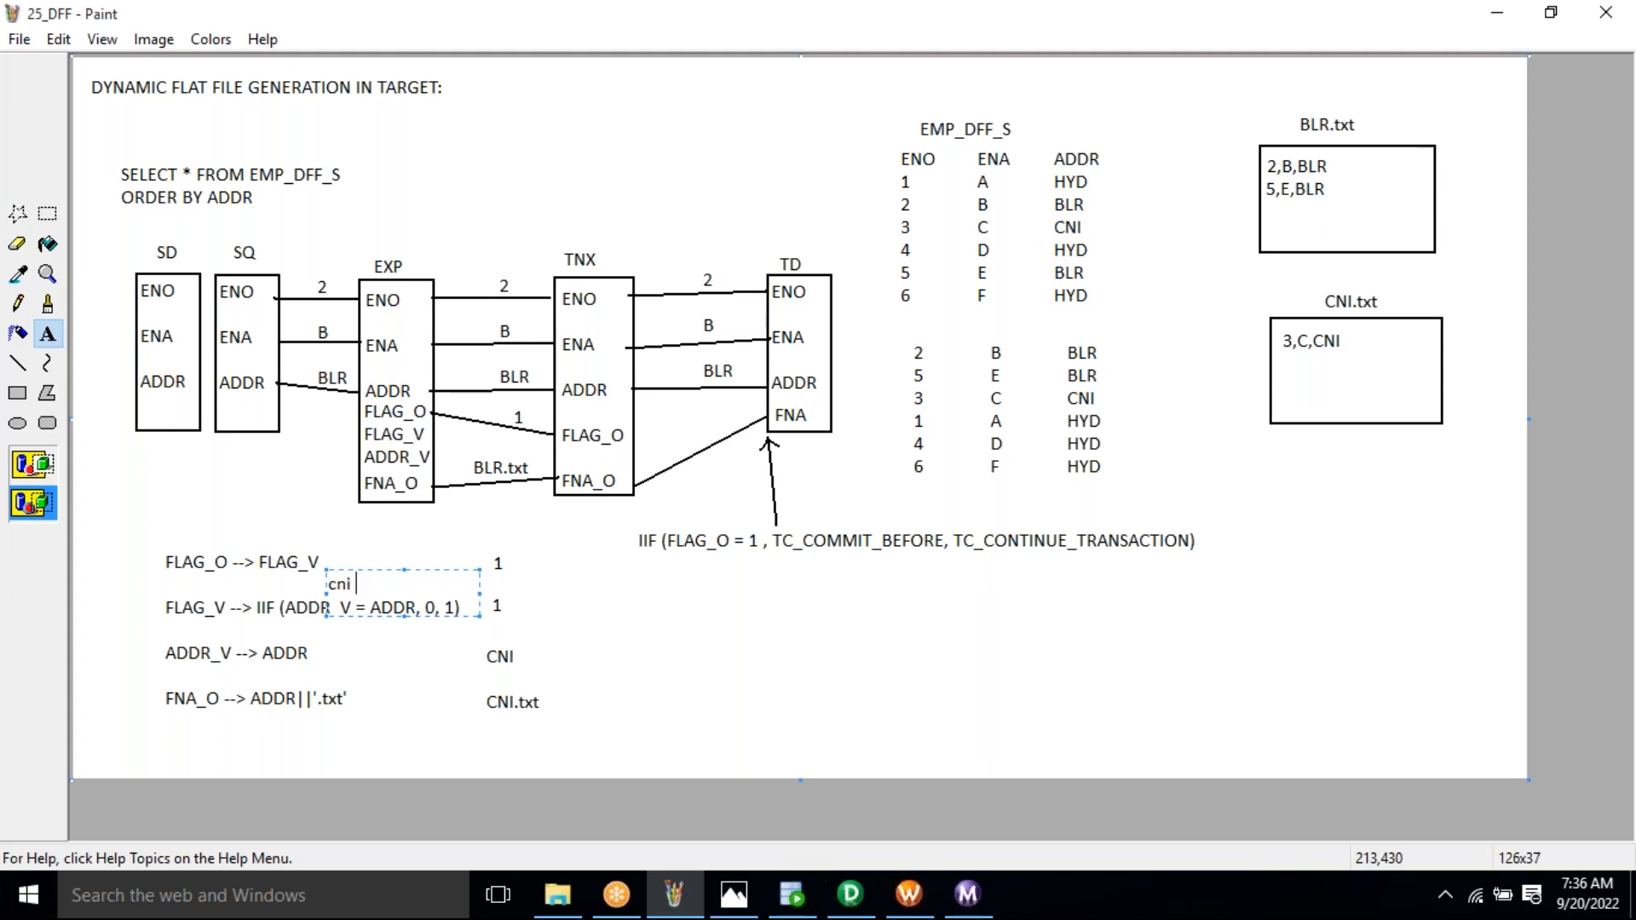
key("BackSpace")
key("BackSpace")
key("BackSpace")
type("CNI = HYD")
key("ctrl+a")
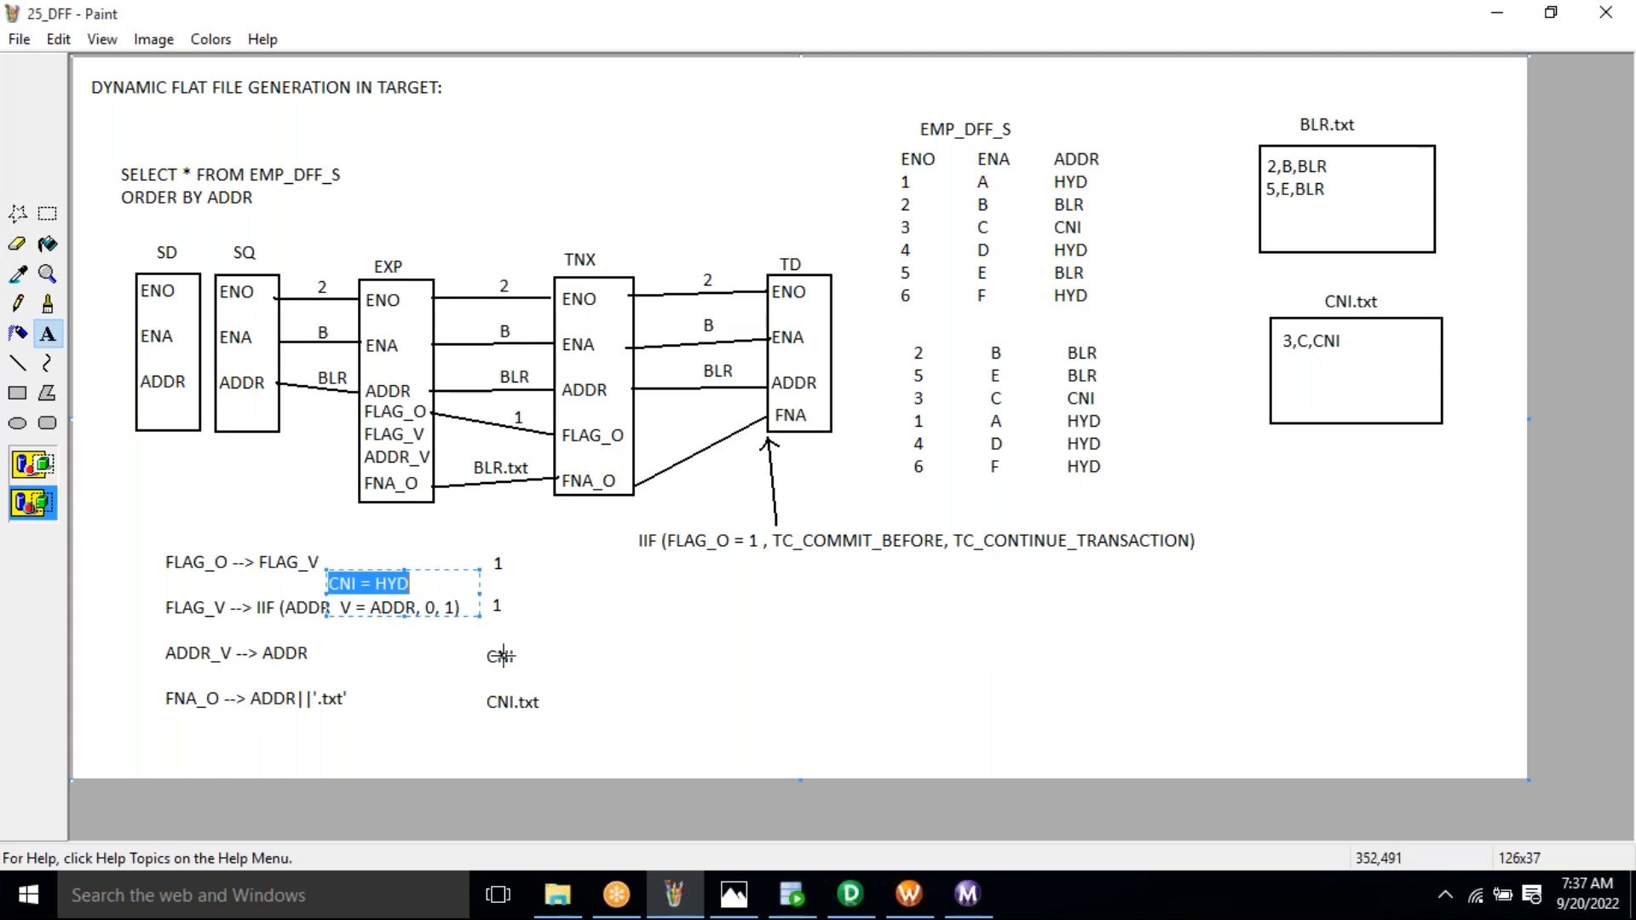
double_click(378, 585)
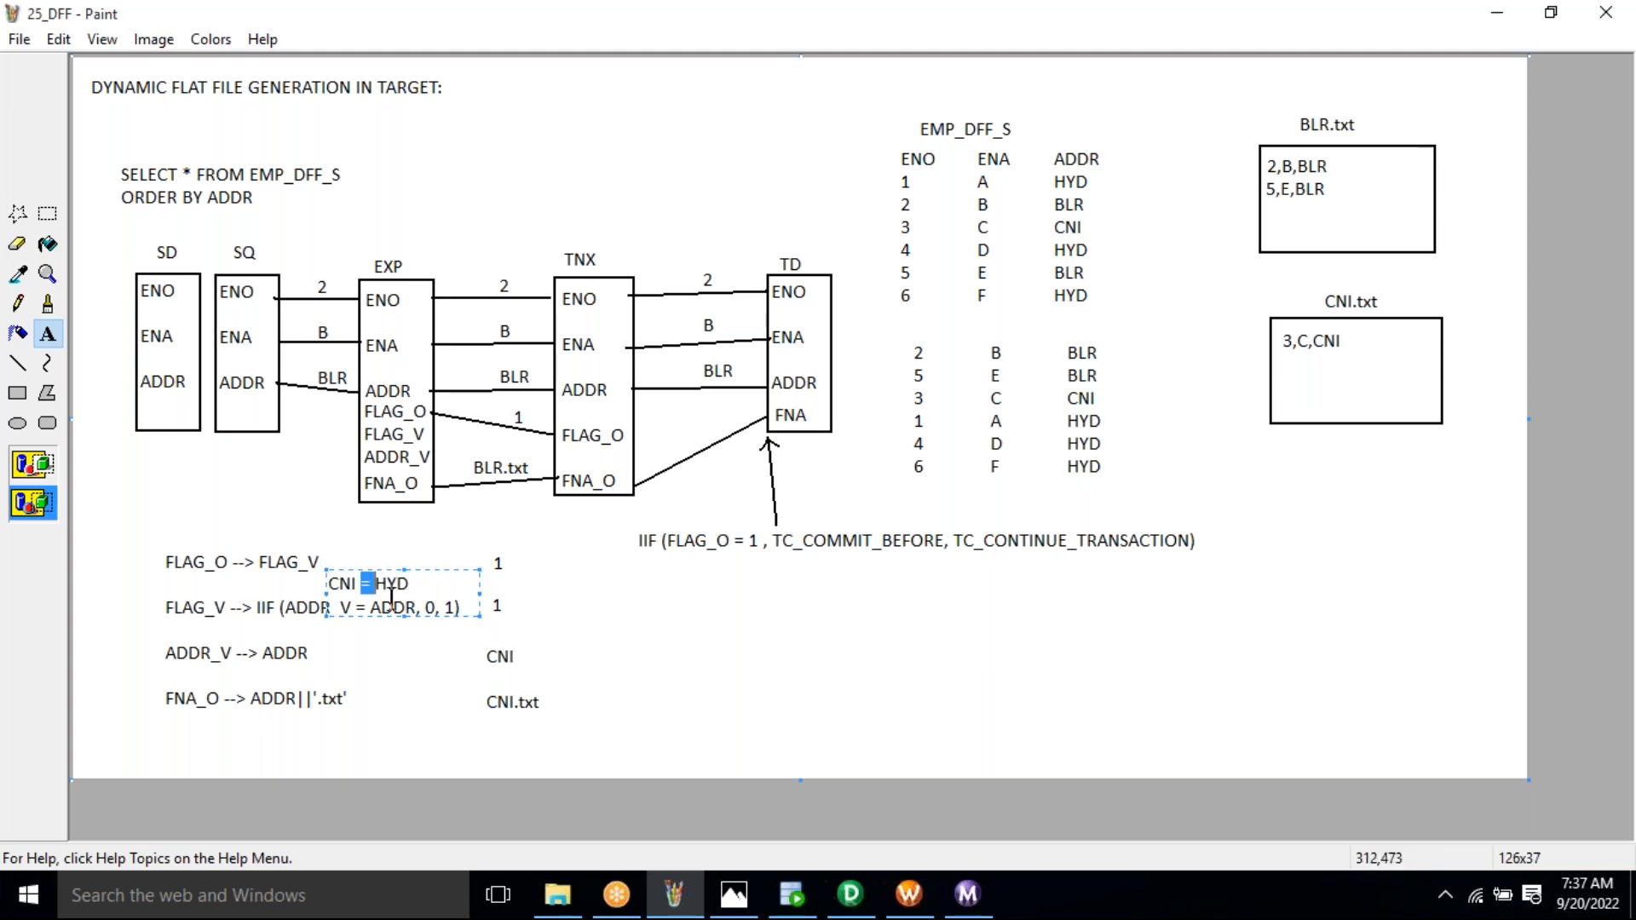
double_click(392, 584)
triple_click(392, 584)
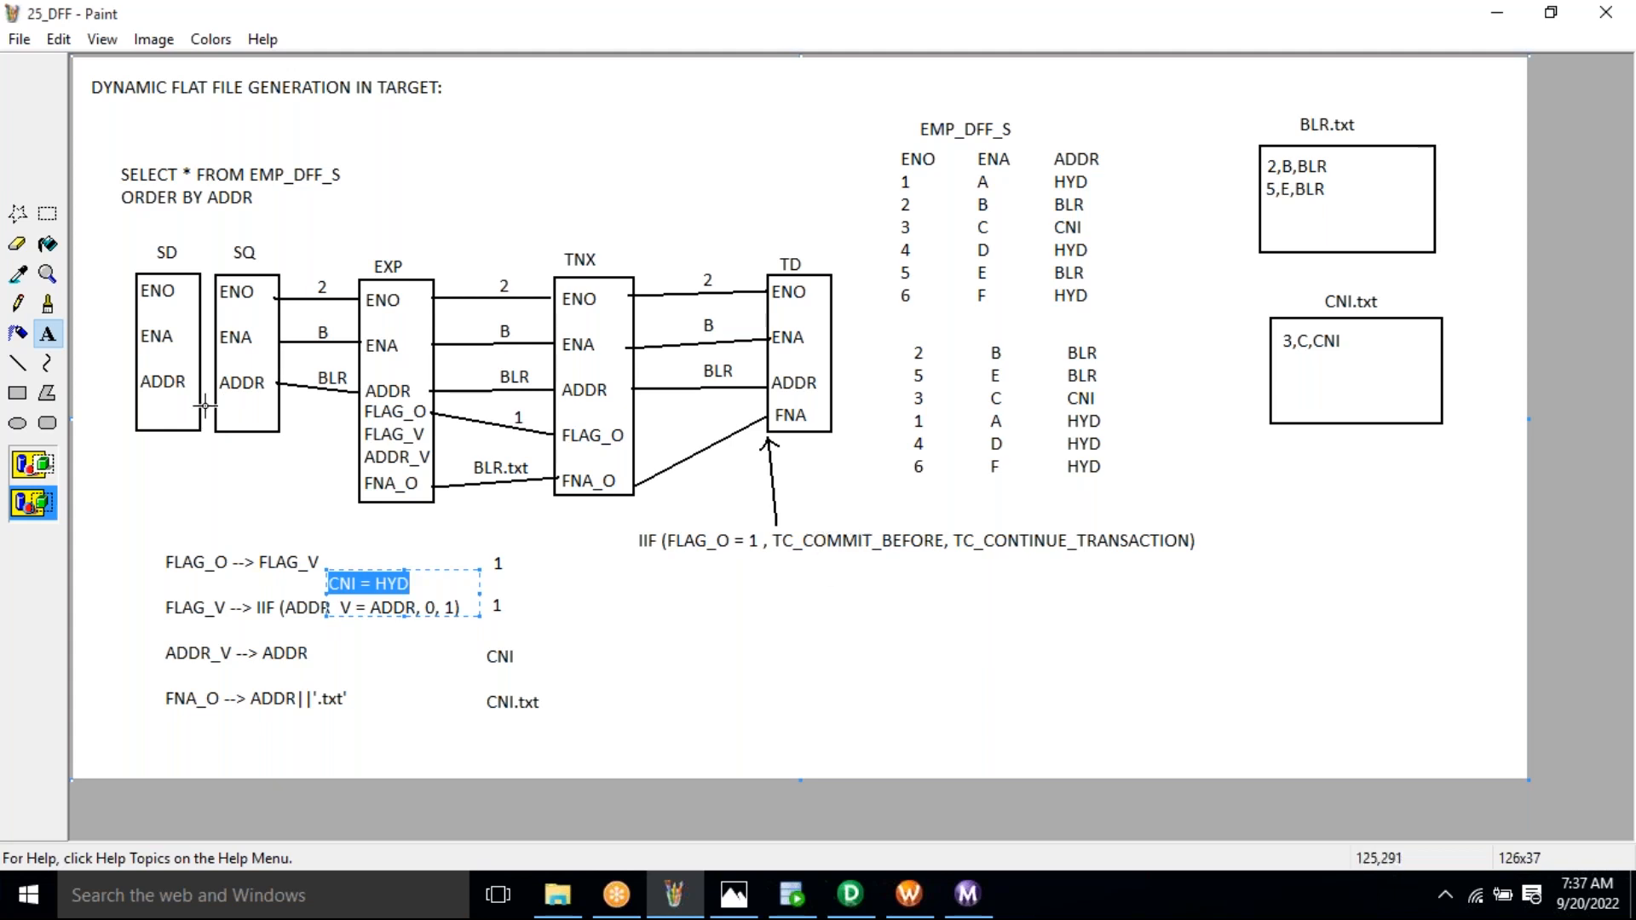
Draw a third output box below CNI.txt, enter the row 1,A,HYD in it and label it HYD.txt
left_click(18, 392)
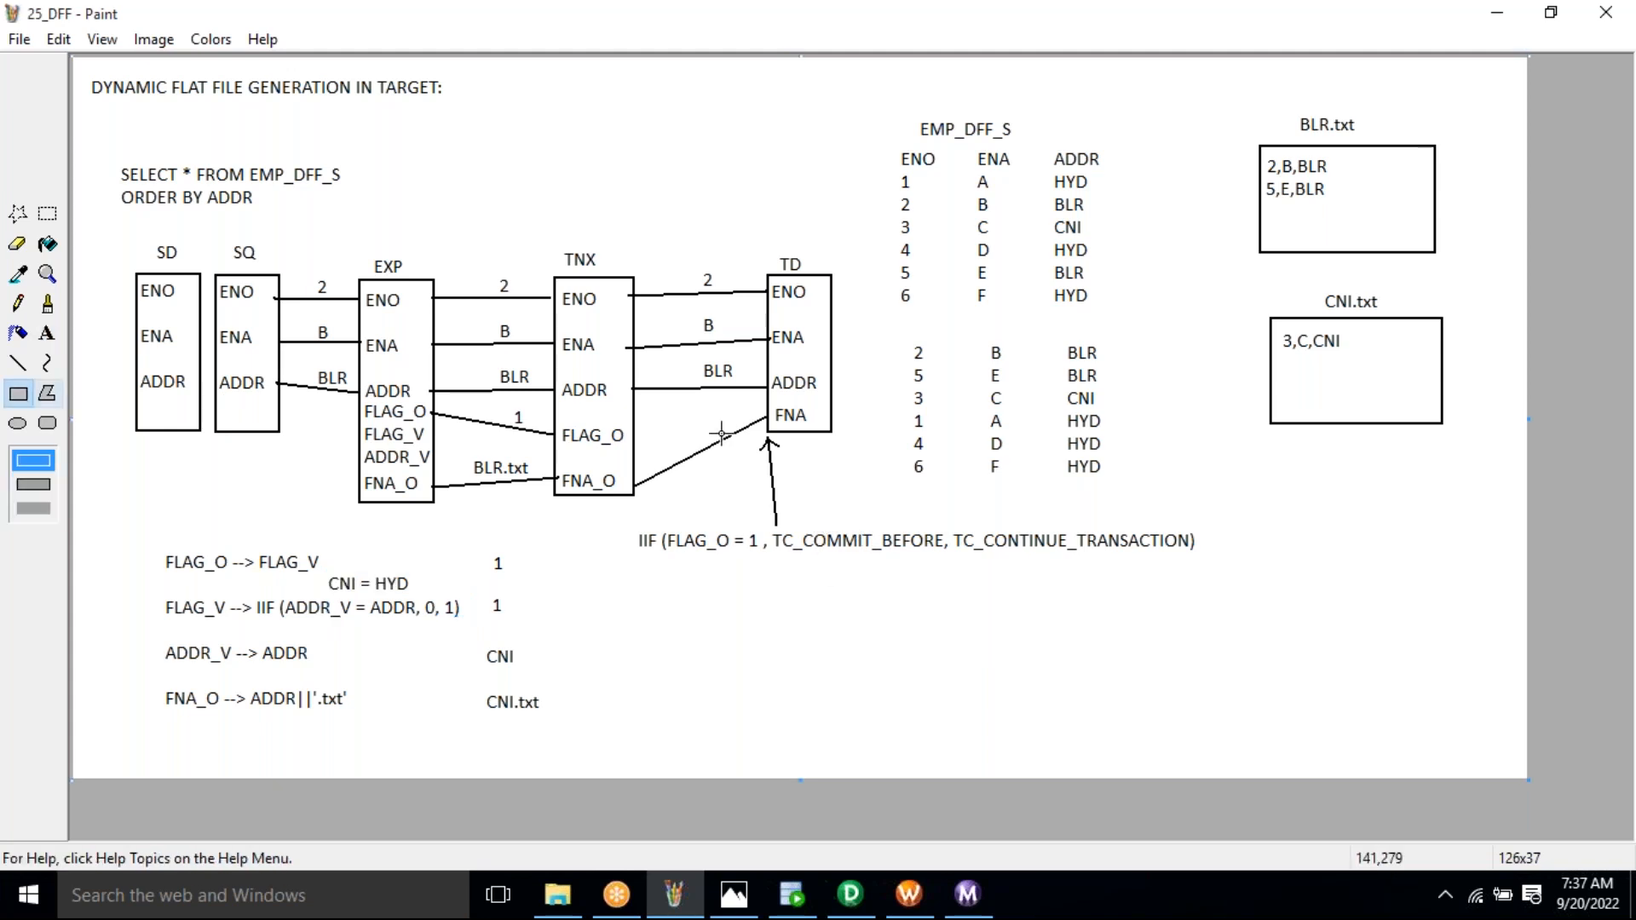
left_click_drag(1269, 490, 1446, 602)
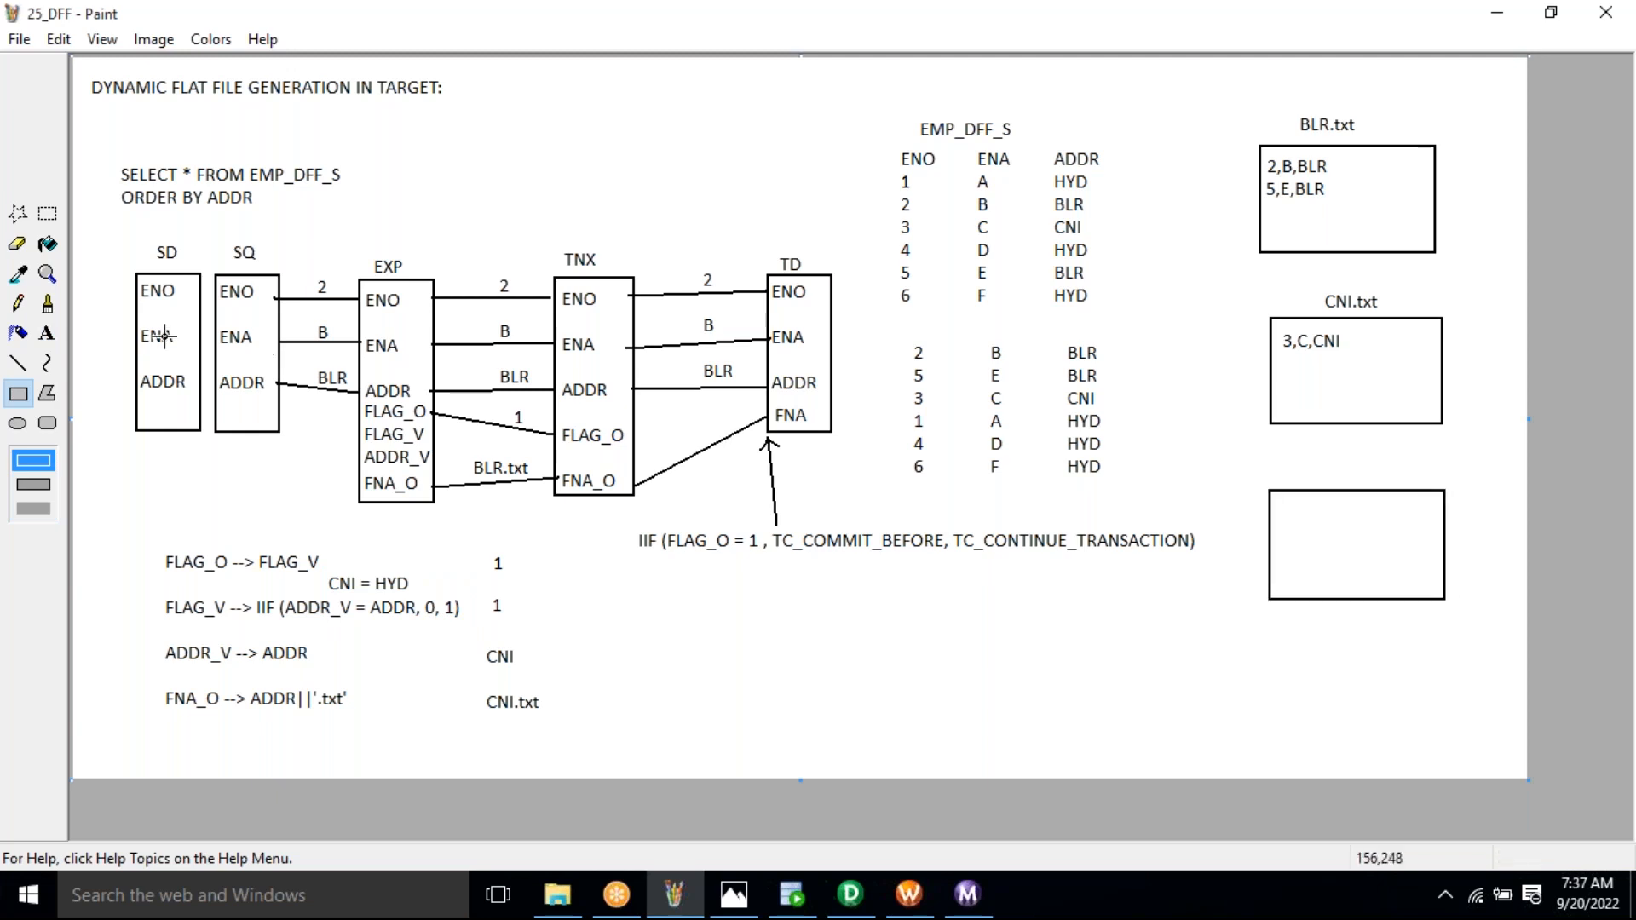
left_click(47, 333)
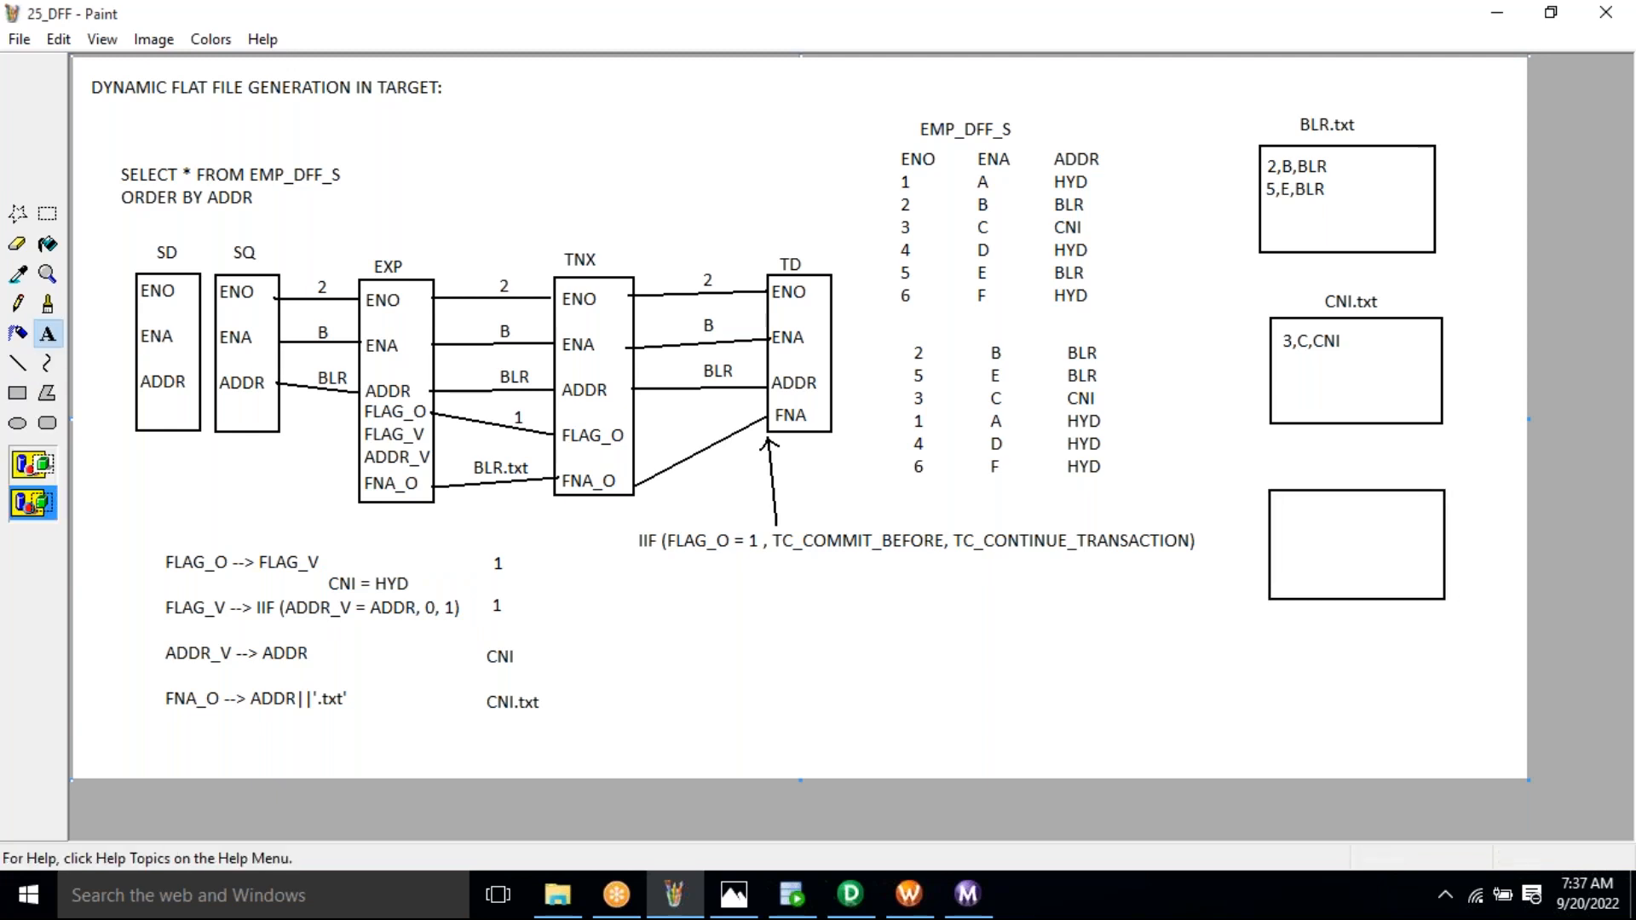
left_click(1290, 508)
type("1,A,HYD")
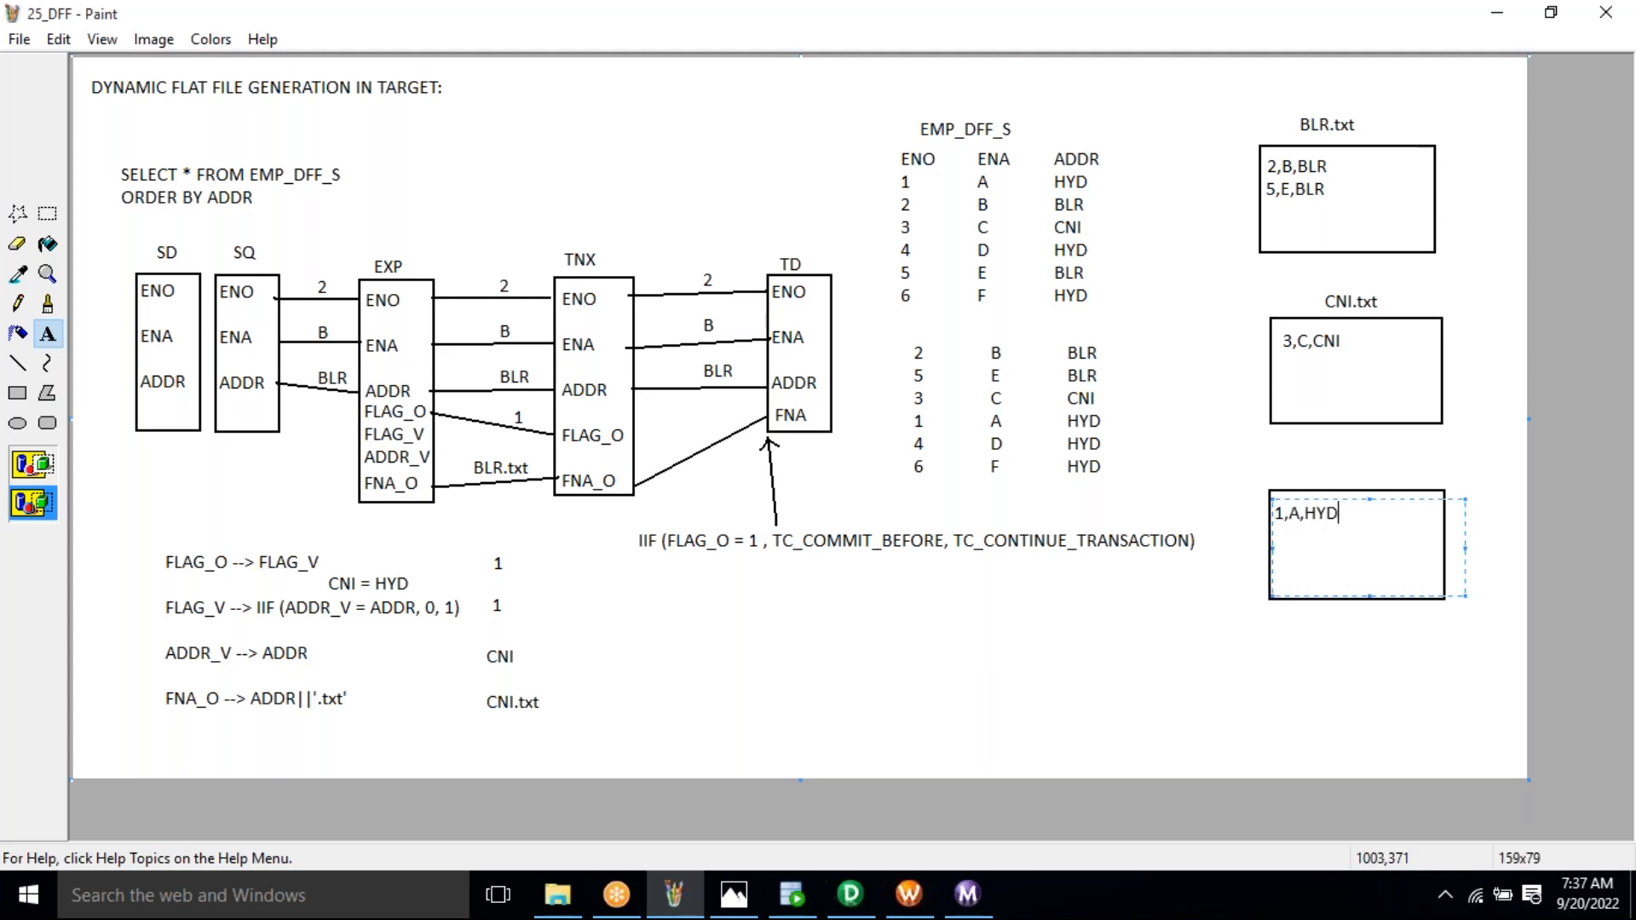
left_click(1324, 459)
type("HYD.txt")
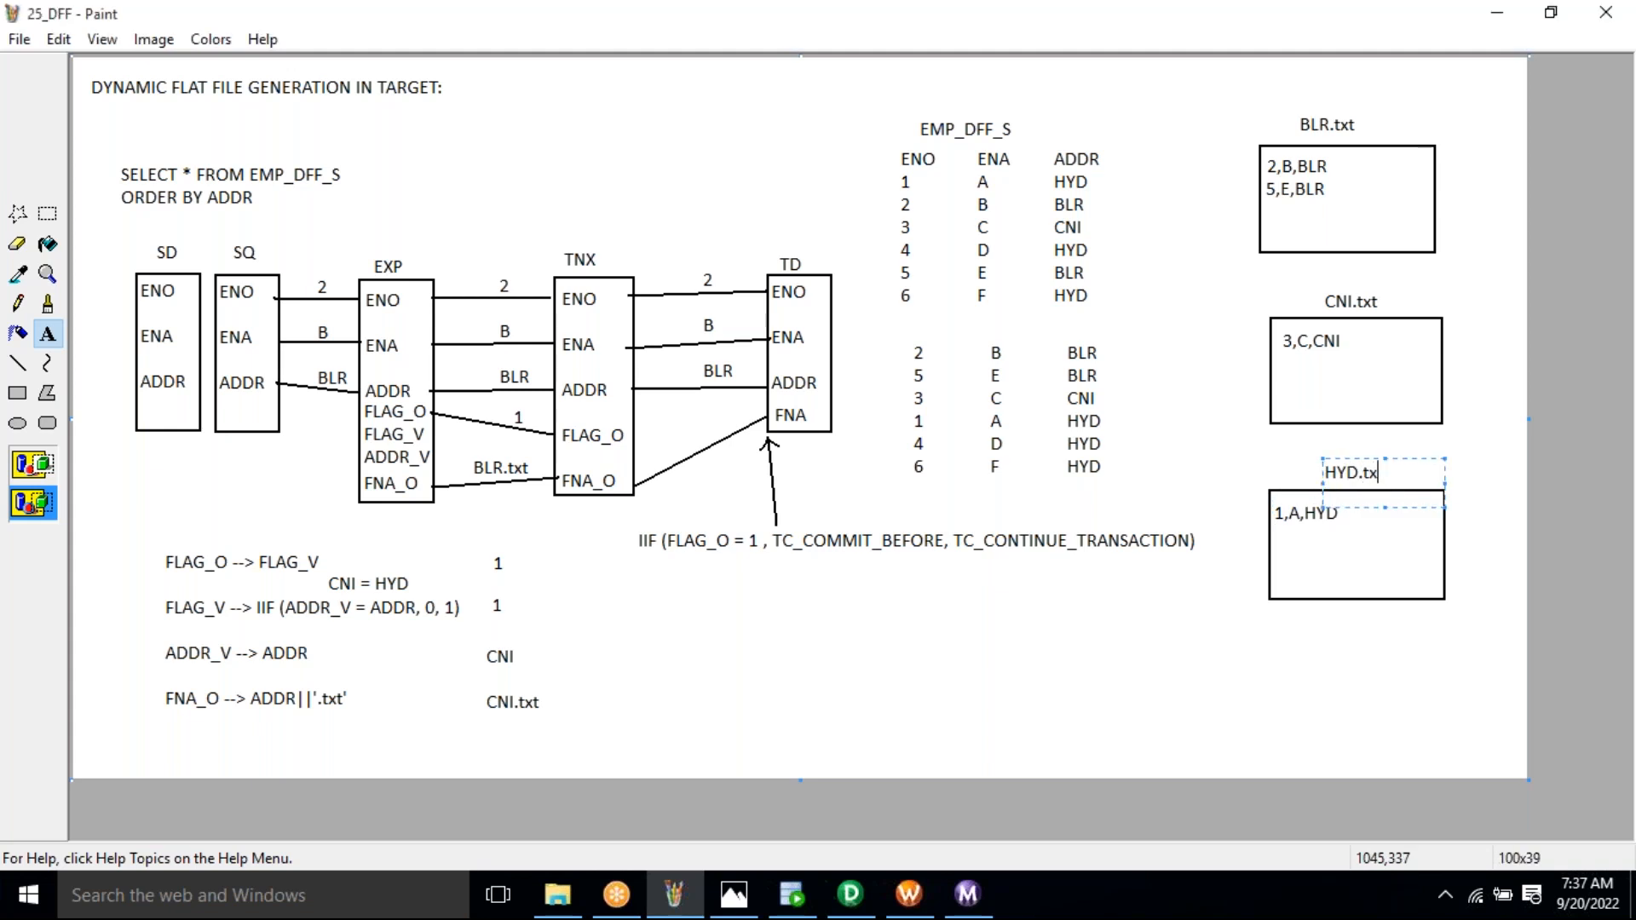
left_click(1428, 588)
Add the rows 4,D,HYD and 6,F,HYD beneath the first row in the HYD.txt box
left_click_drag(895, 439, 1146, 491)
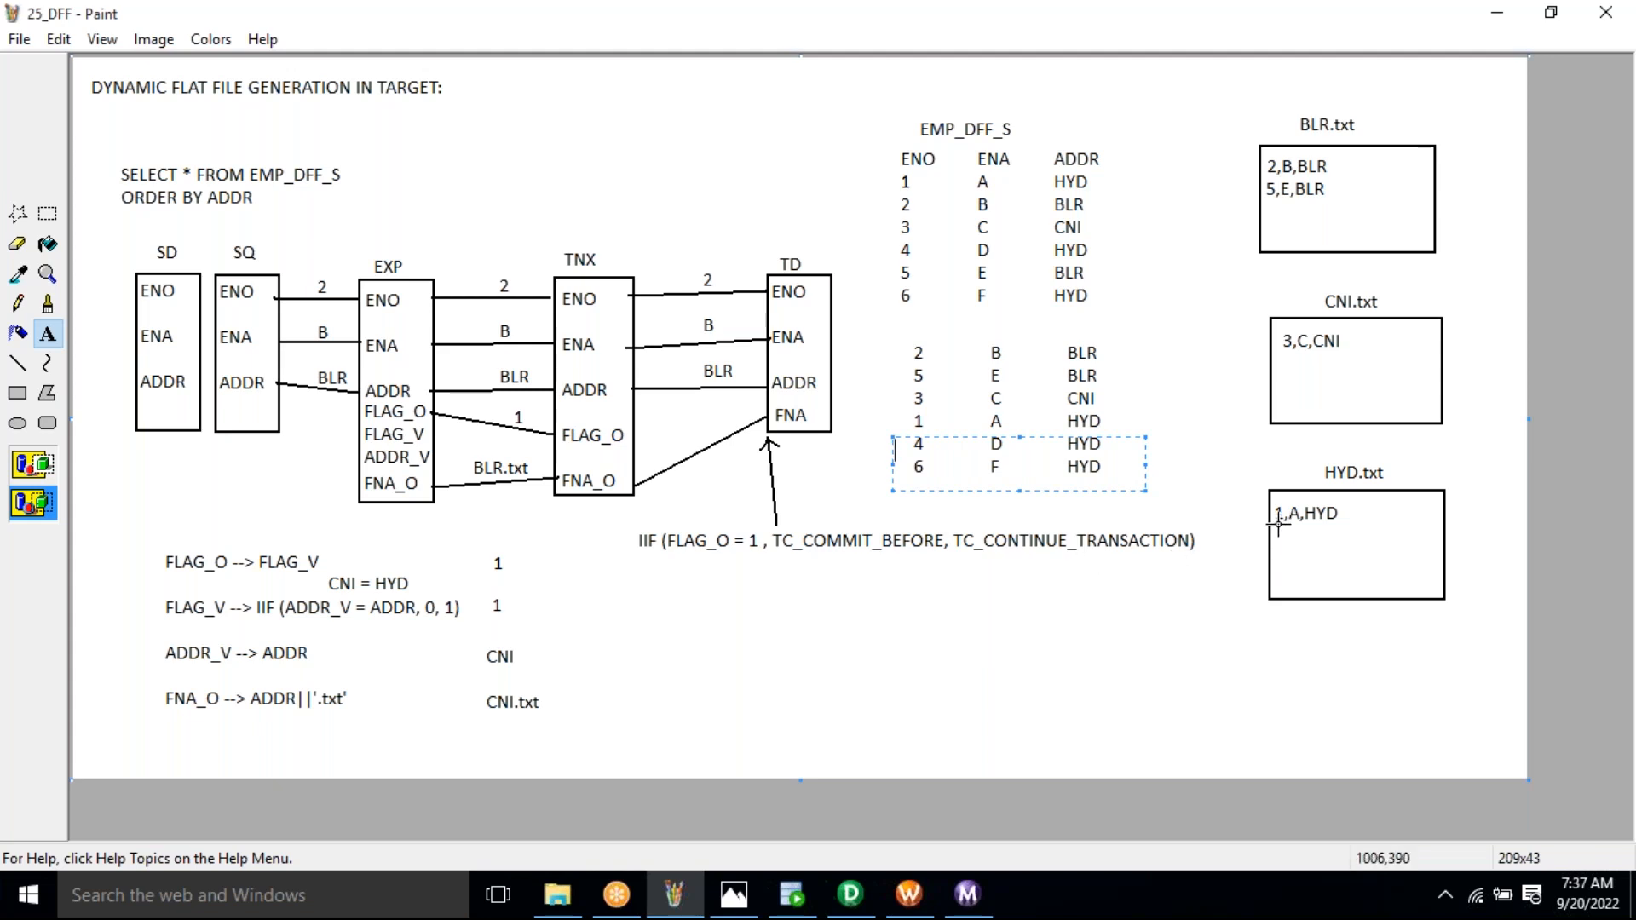
left_click_drag(1276, 523, 1399, 608)
type("4,d,hyd")
key("Return")
key("BackSpace")
key("BackSpace")
key("BackSpace")
key("BackSpace")
key("BackSpace")
key("BackSpace")
key("BackSpace")
key("BackSpace")
type("4,D,HYD")
key("Return")
type("6,F,HYD")
left_click(1254, 681)
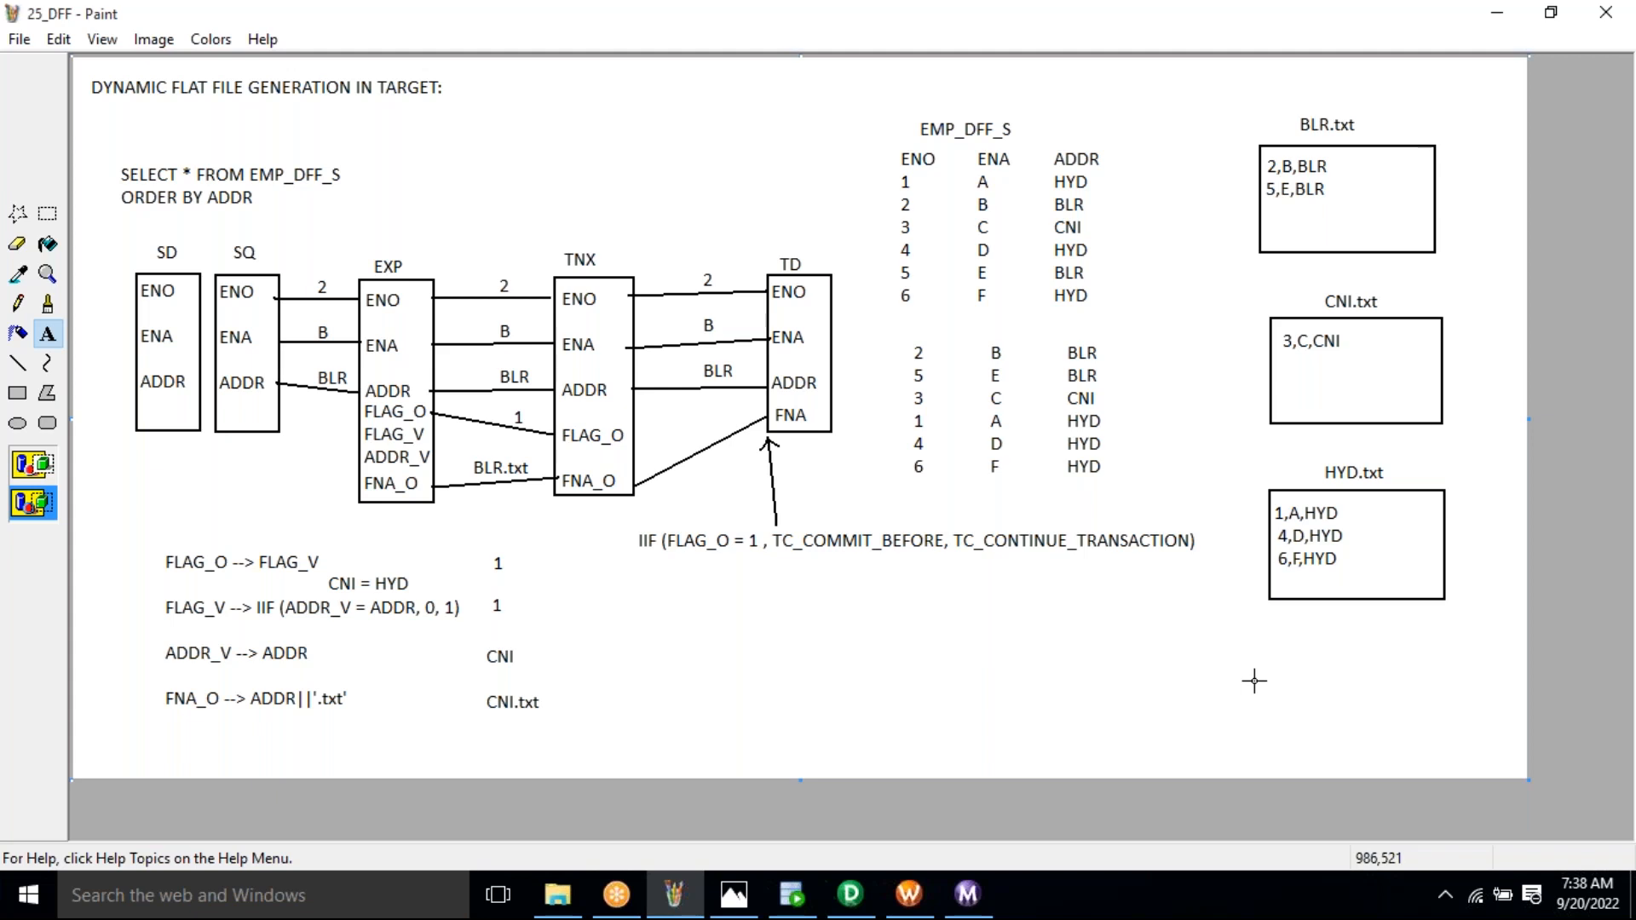
Switch to PowerCenter Designer, display the Navigator and collapse the Training_DEV folder
left_click(842, 895)
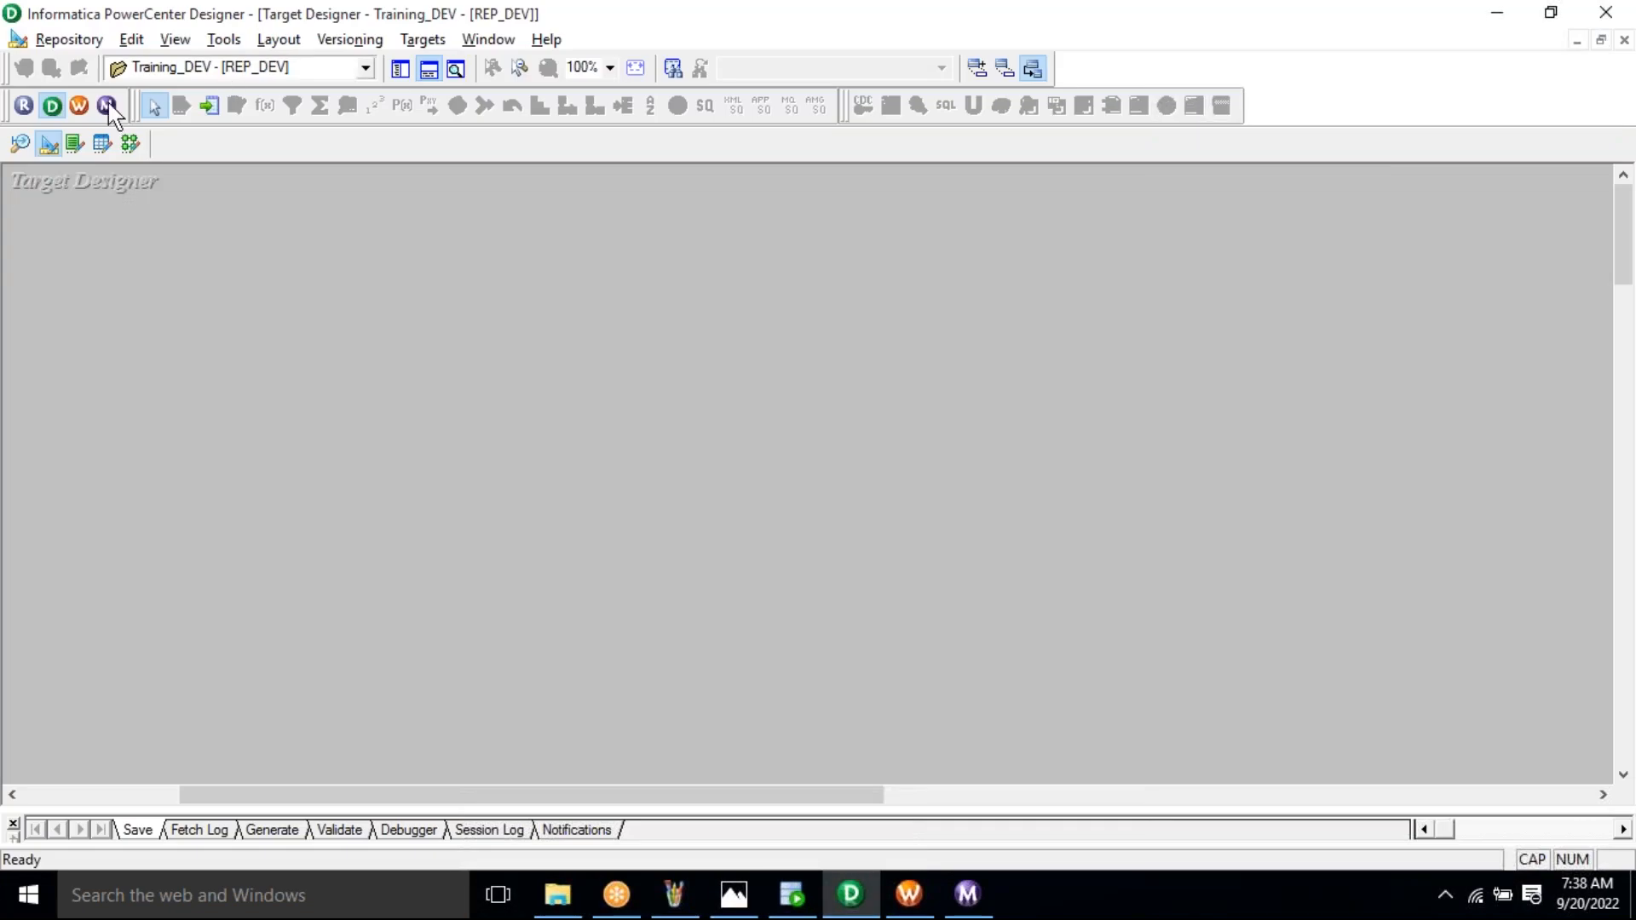
left_click(402, 75)
left_click(376, 545)
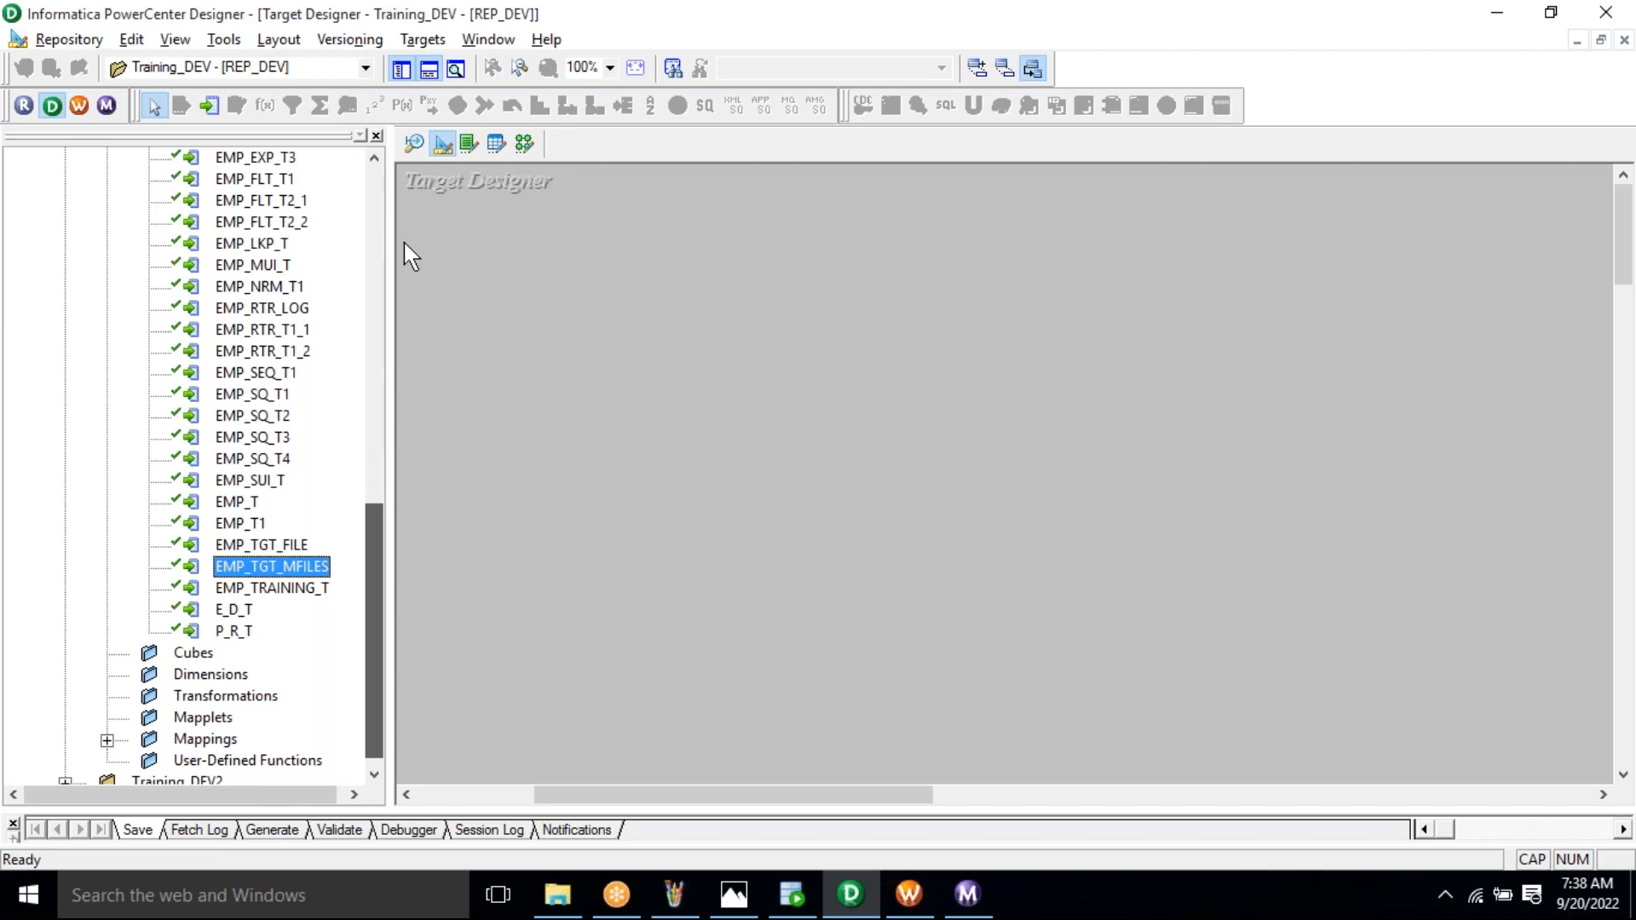
scroll(404, 247, "up", 20)
left_click(63, 202)
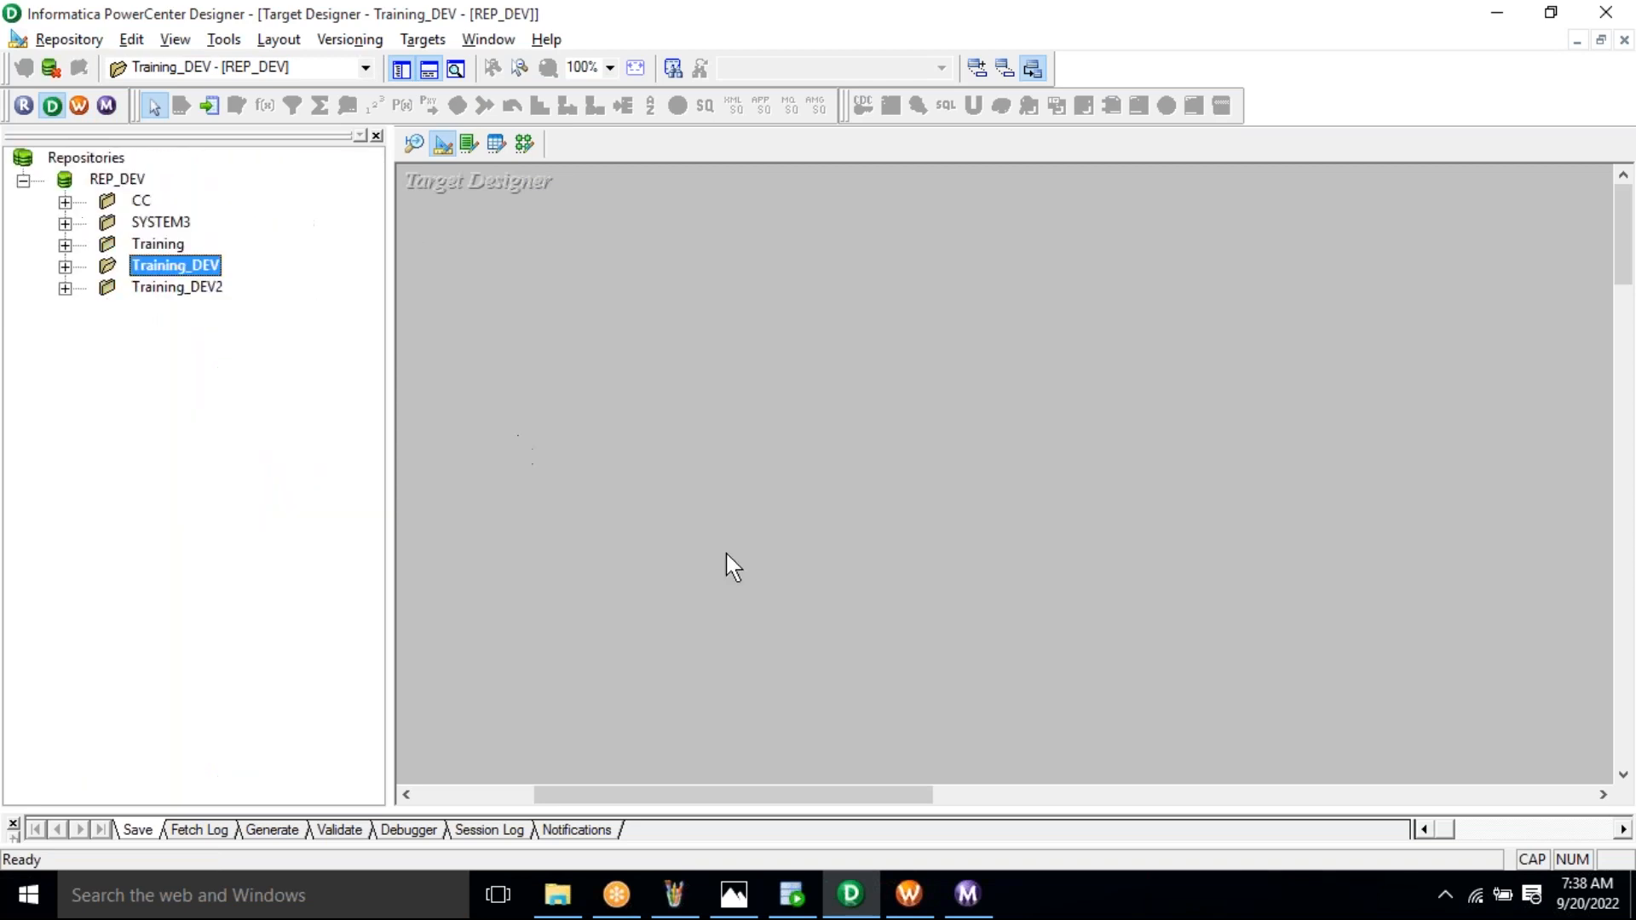
left_click(692, 901)
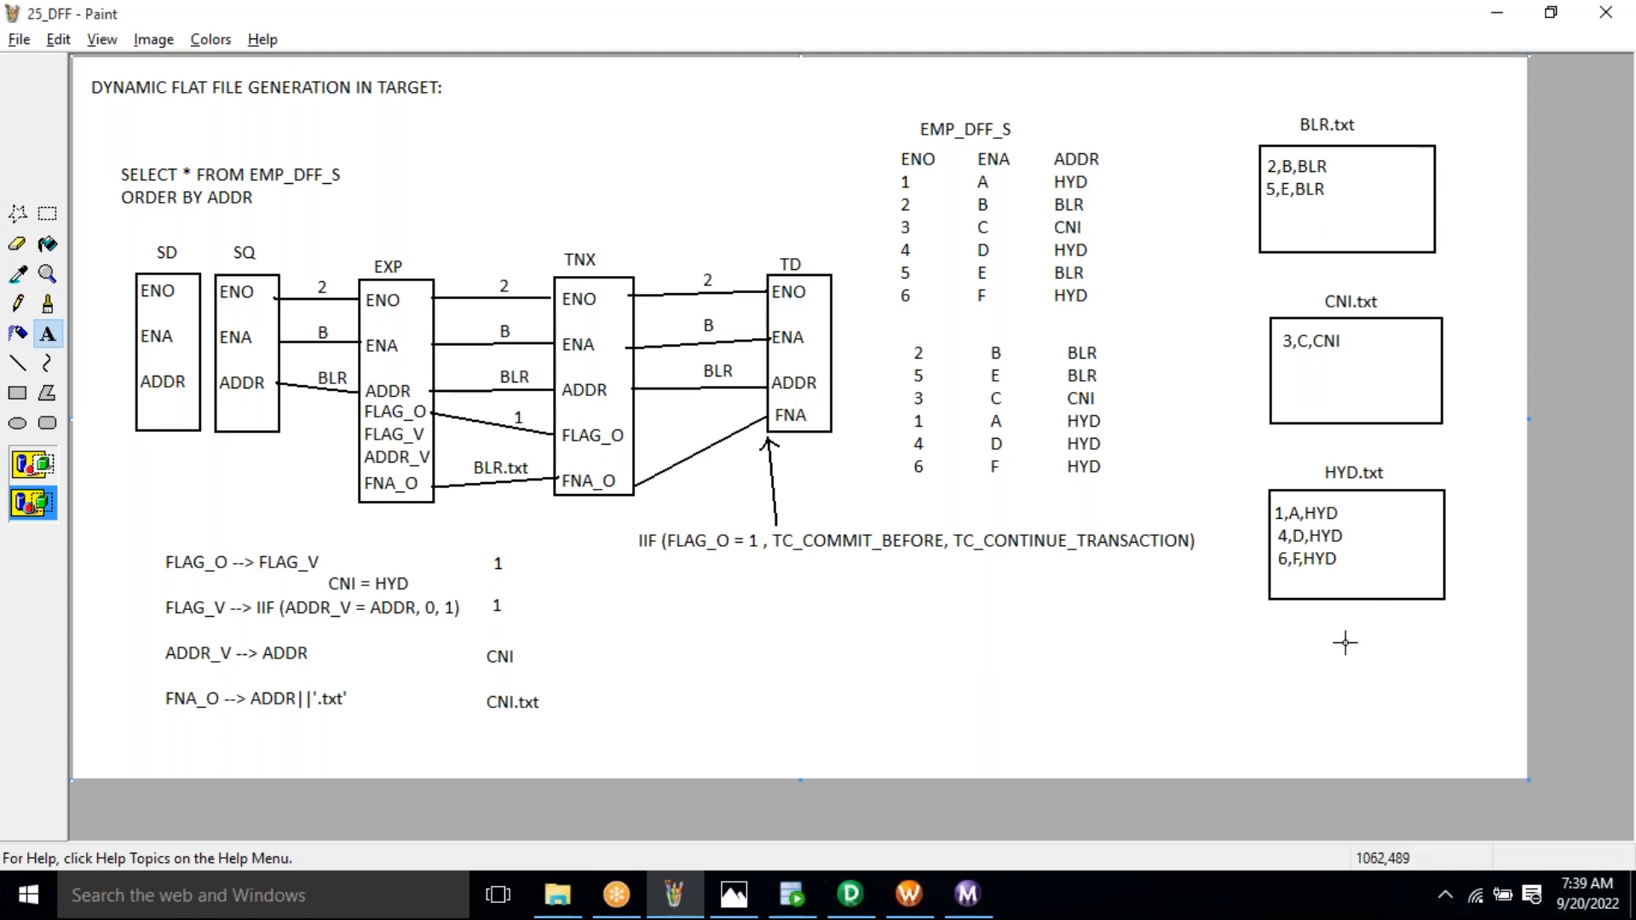
key("alt+Tab")
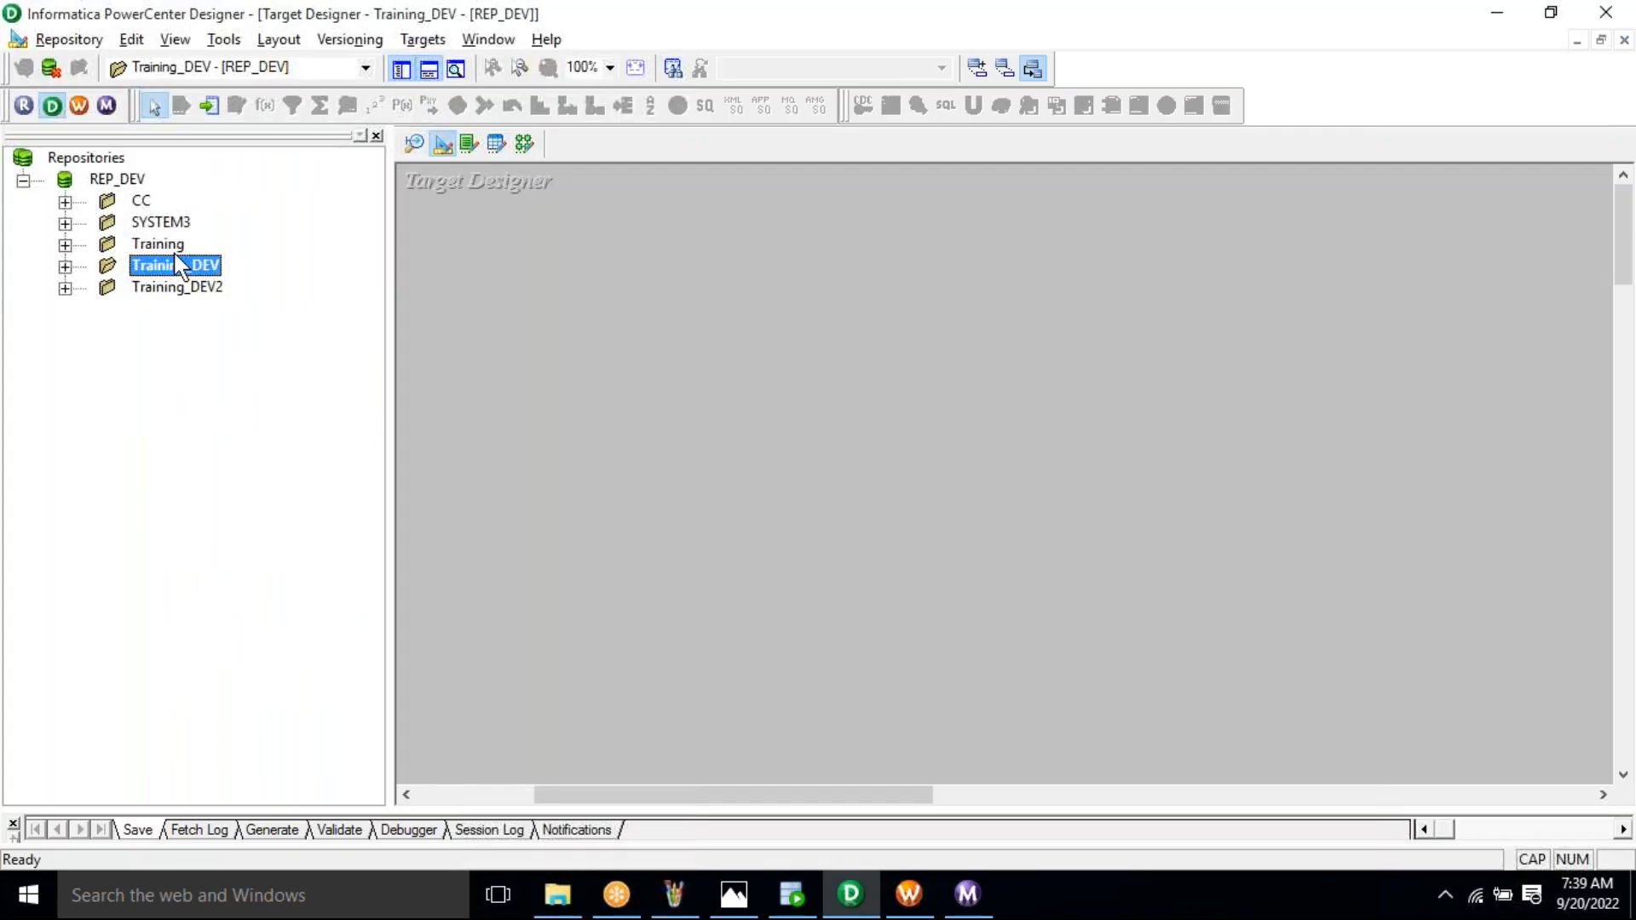
Open the Training folder and load the m_EMP_DYNAMIC_FILES_GEN mapping into the Mapping Designer
left_click(159, 248)
double_click(158, 248)
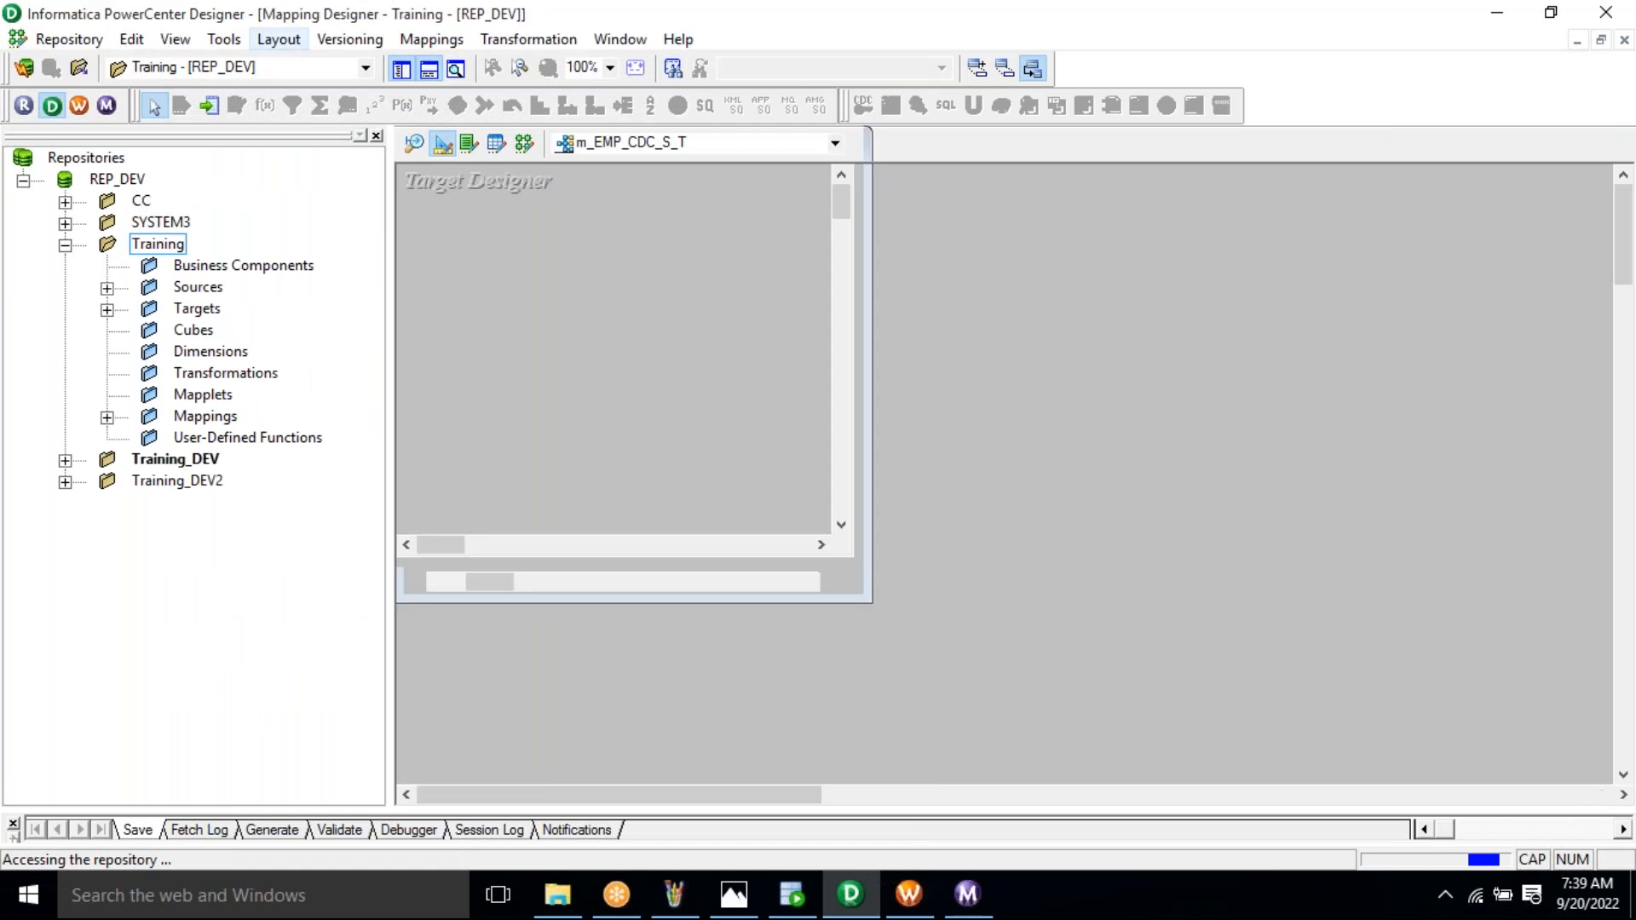
left_click(107, 418)
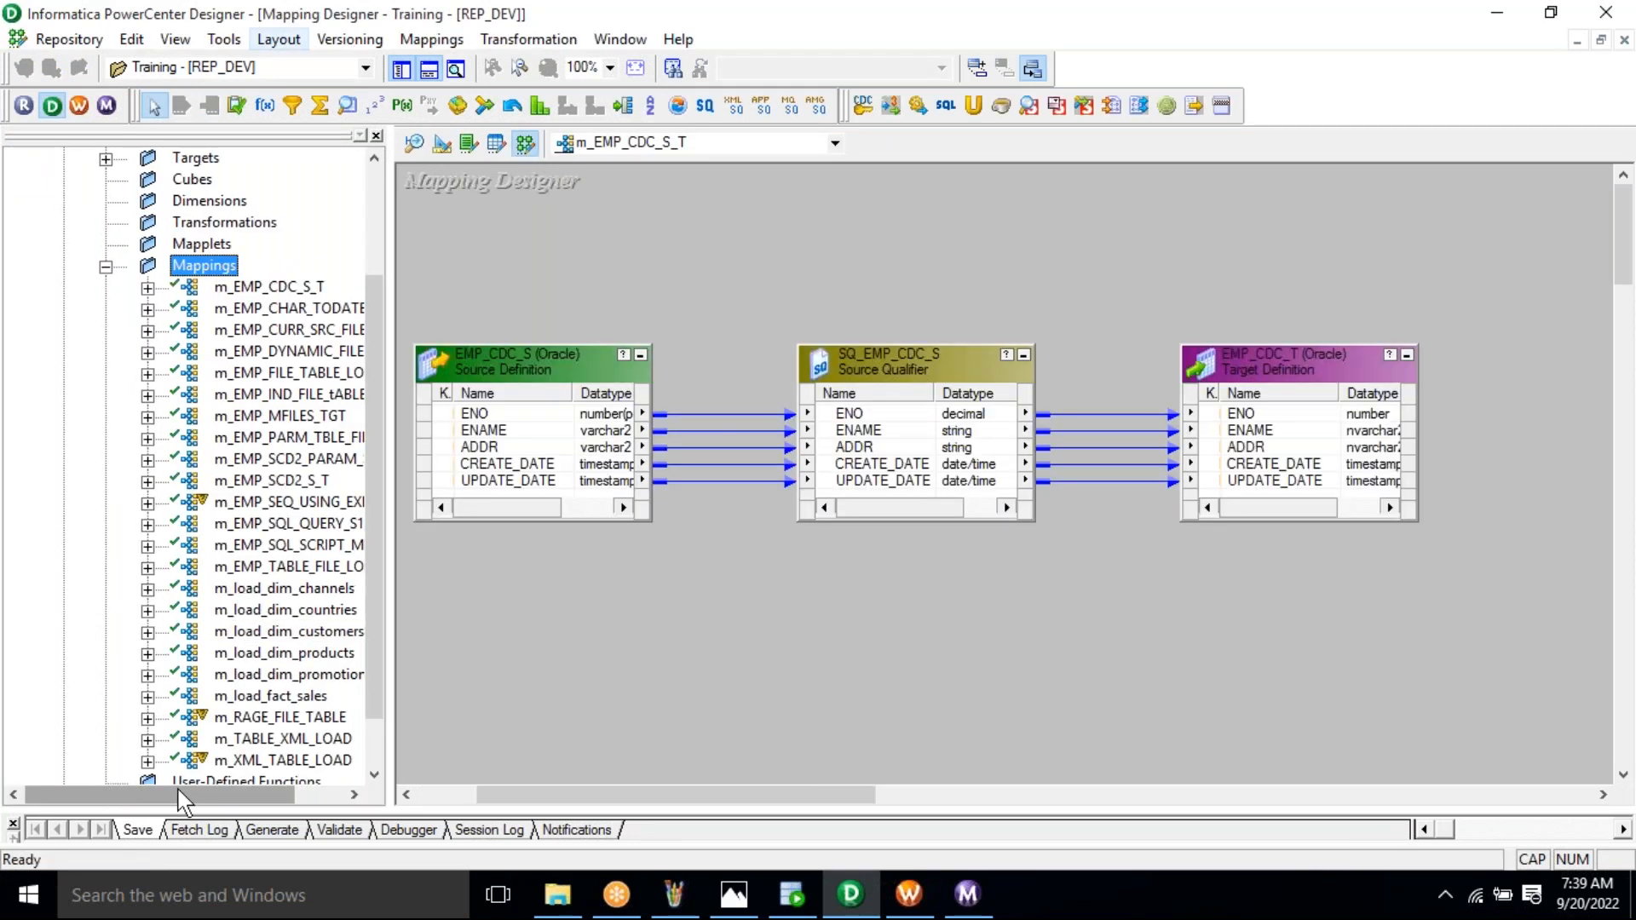
left_click_drag(182, 796, 232, 796)
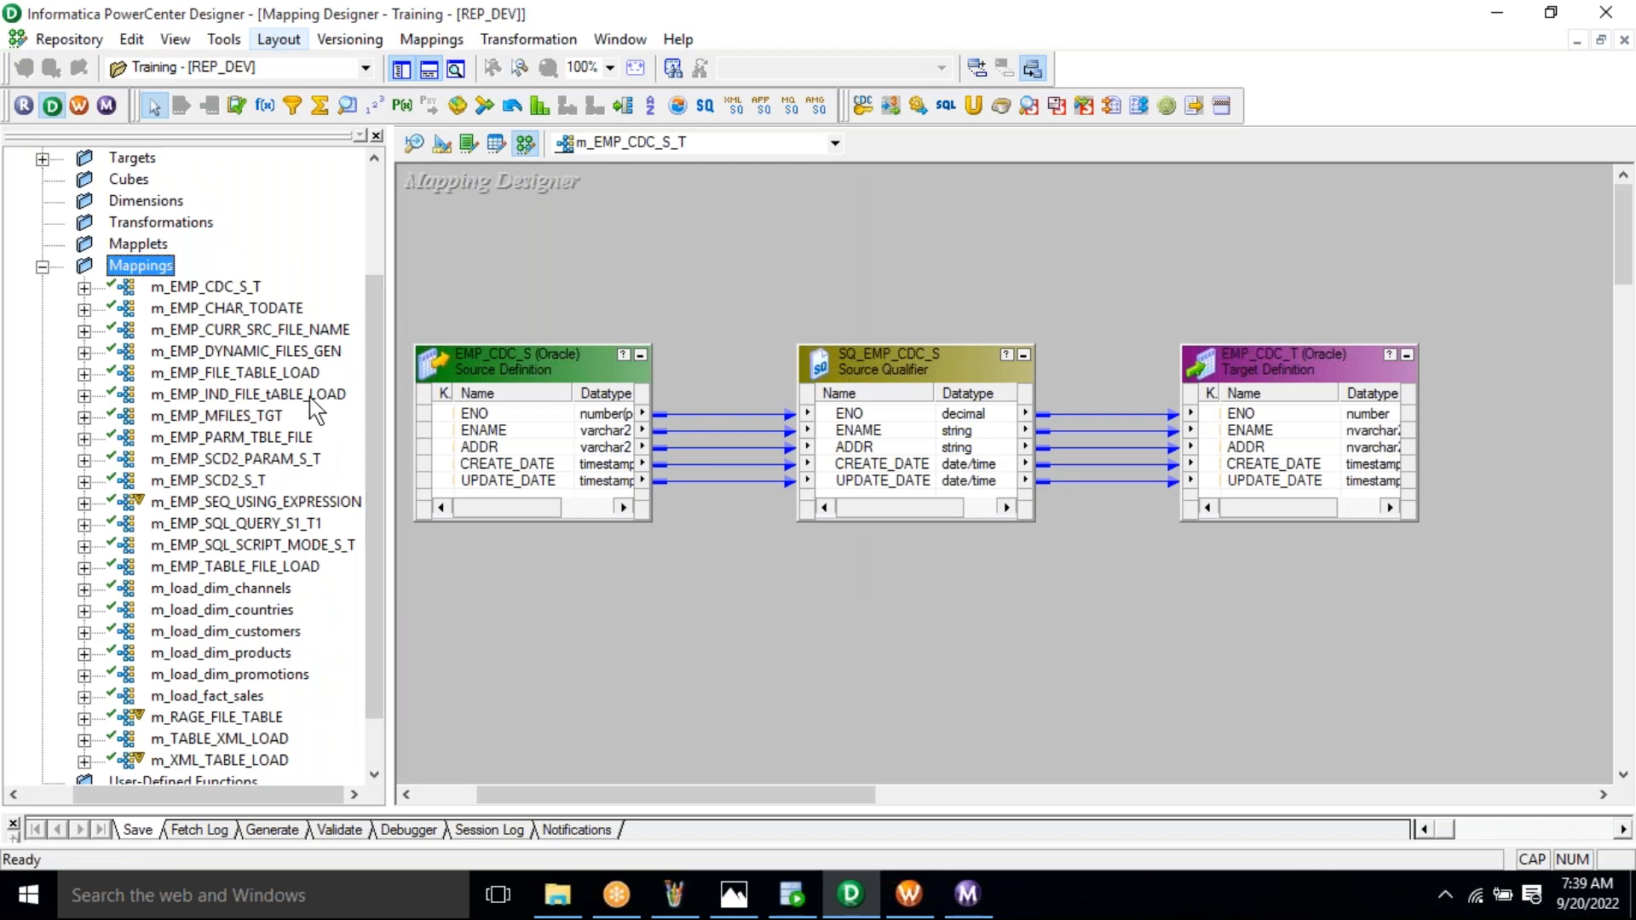
left_click(271, 352)
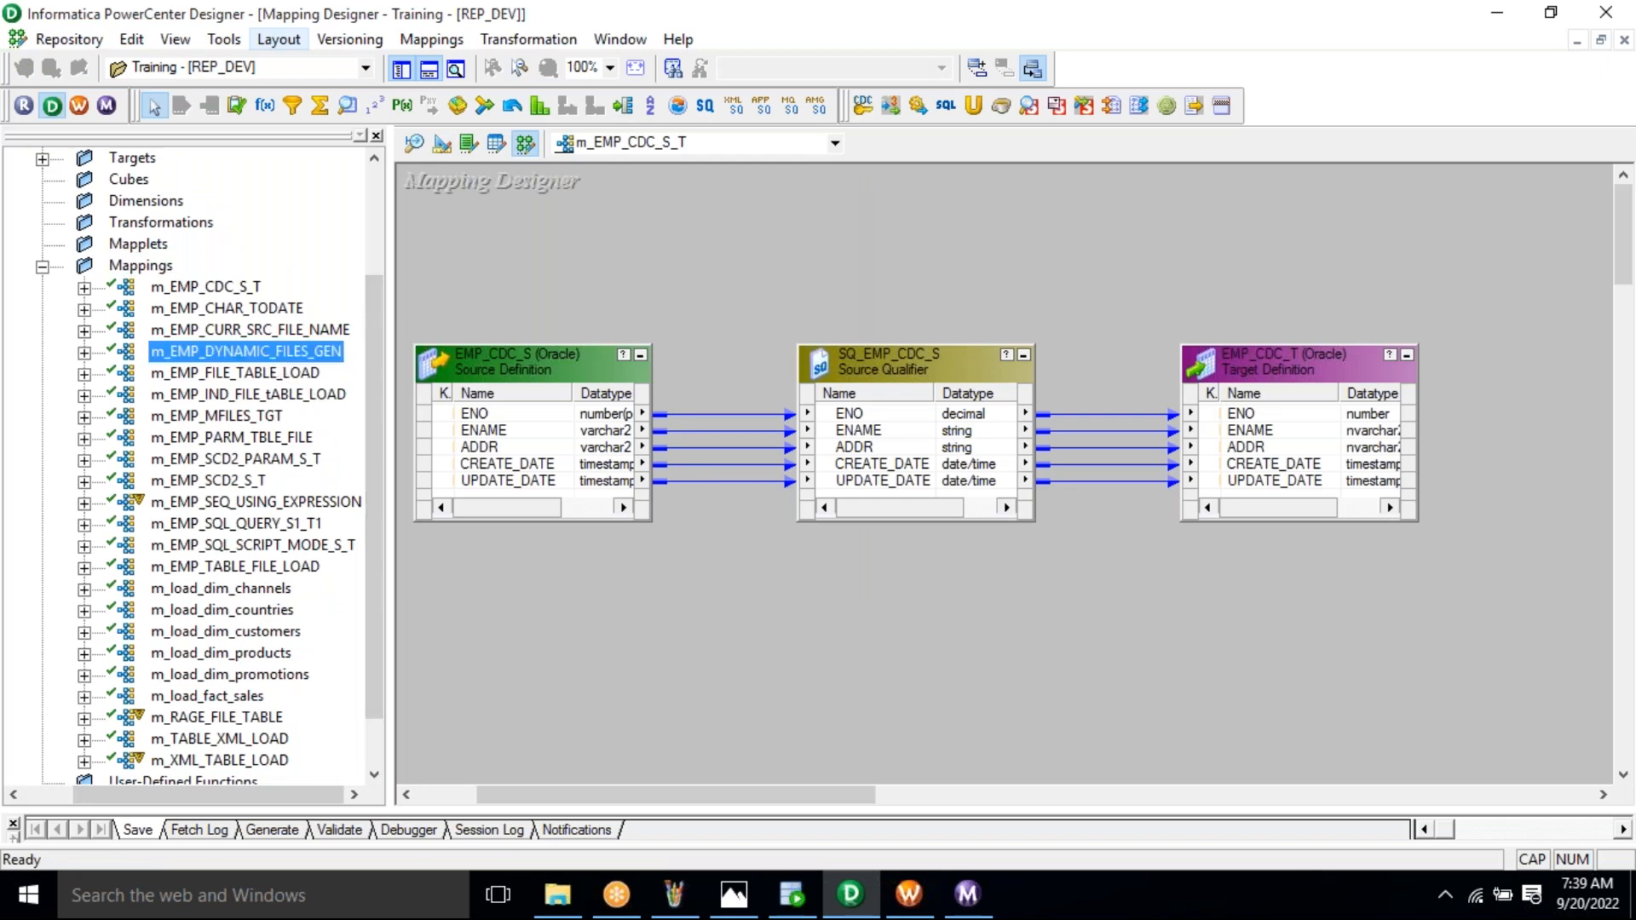
left_click_drag(271, 352, 724, 298)
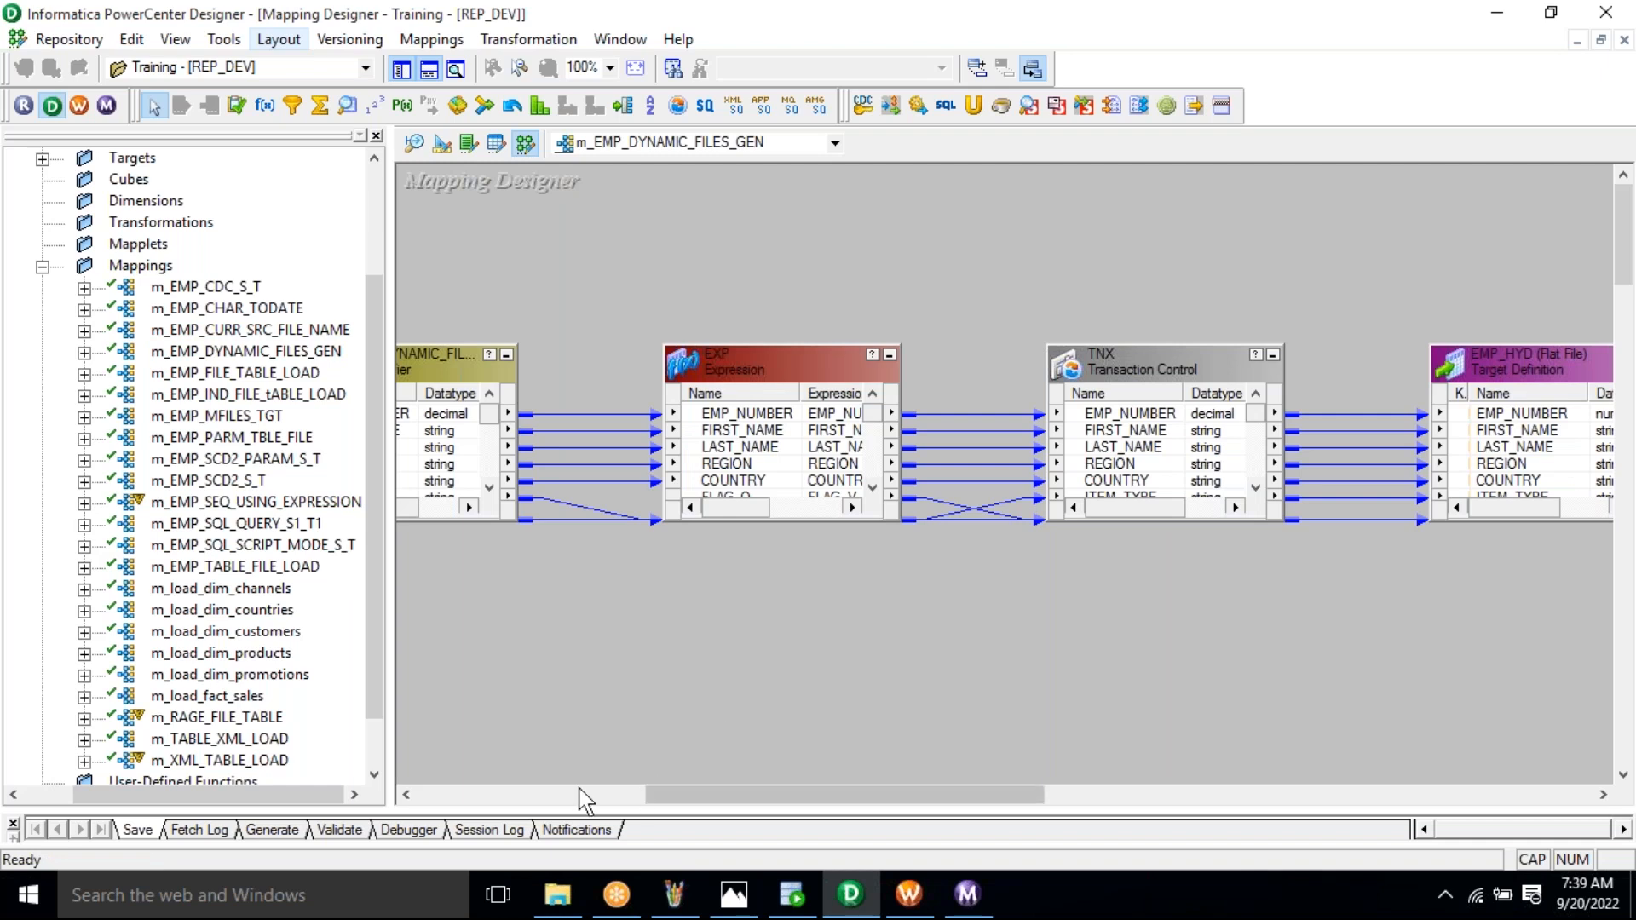
Copy the source table name EMP_DYNAMIC_FILES_GEN_S from the mapping's source definition and close its properties without changes
left_click_drag(668, 793, 579, 791)
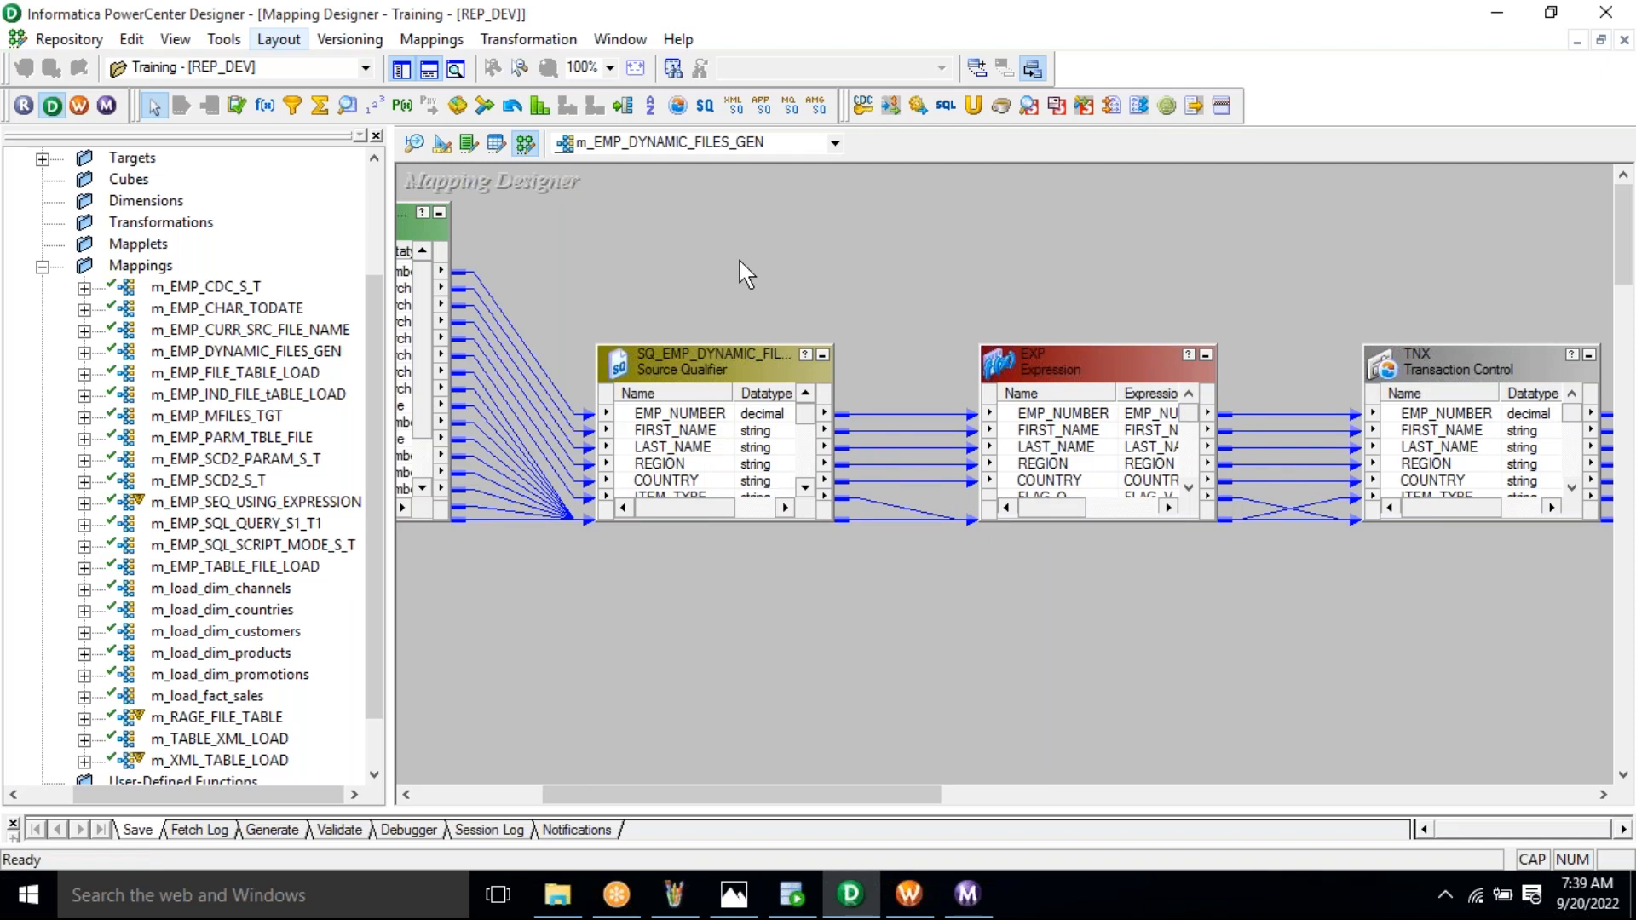
scroll(746, 275, "left", 5)
double_click(701, 229)
double_click(575, 367)
key("ctrl+c")
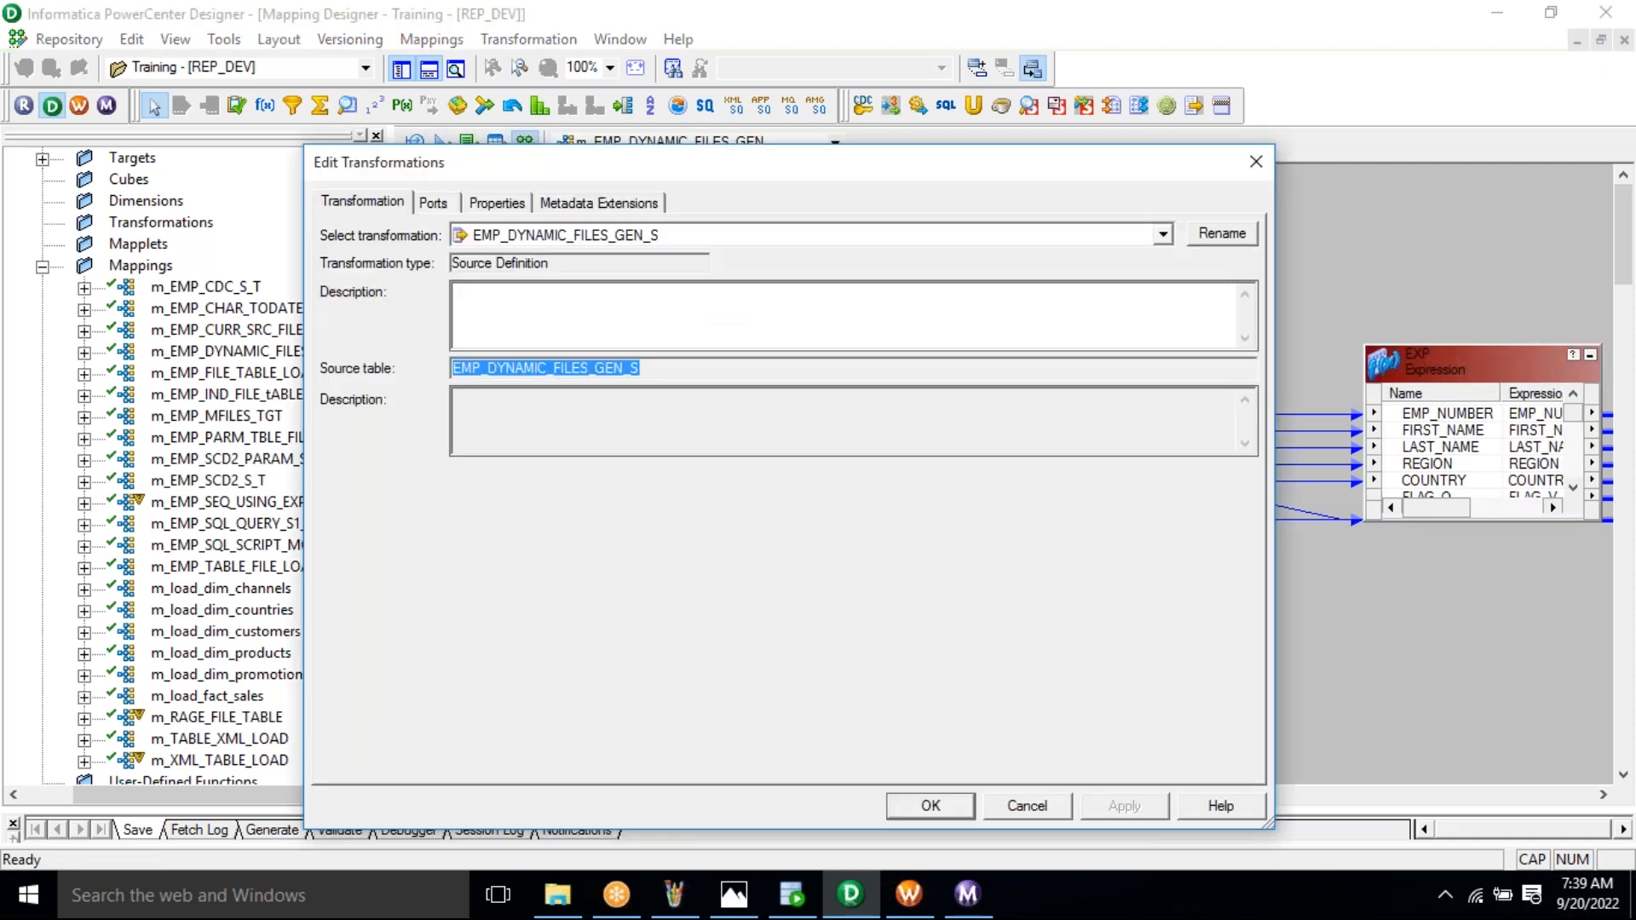
key("Escape")
Switch to SQL Developer, run SELECT * FROM EMP_DYNAMIC_FILES_GEN_S; and count the rows of its result
left_click(791, 899)
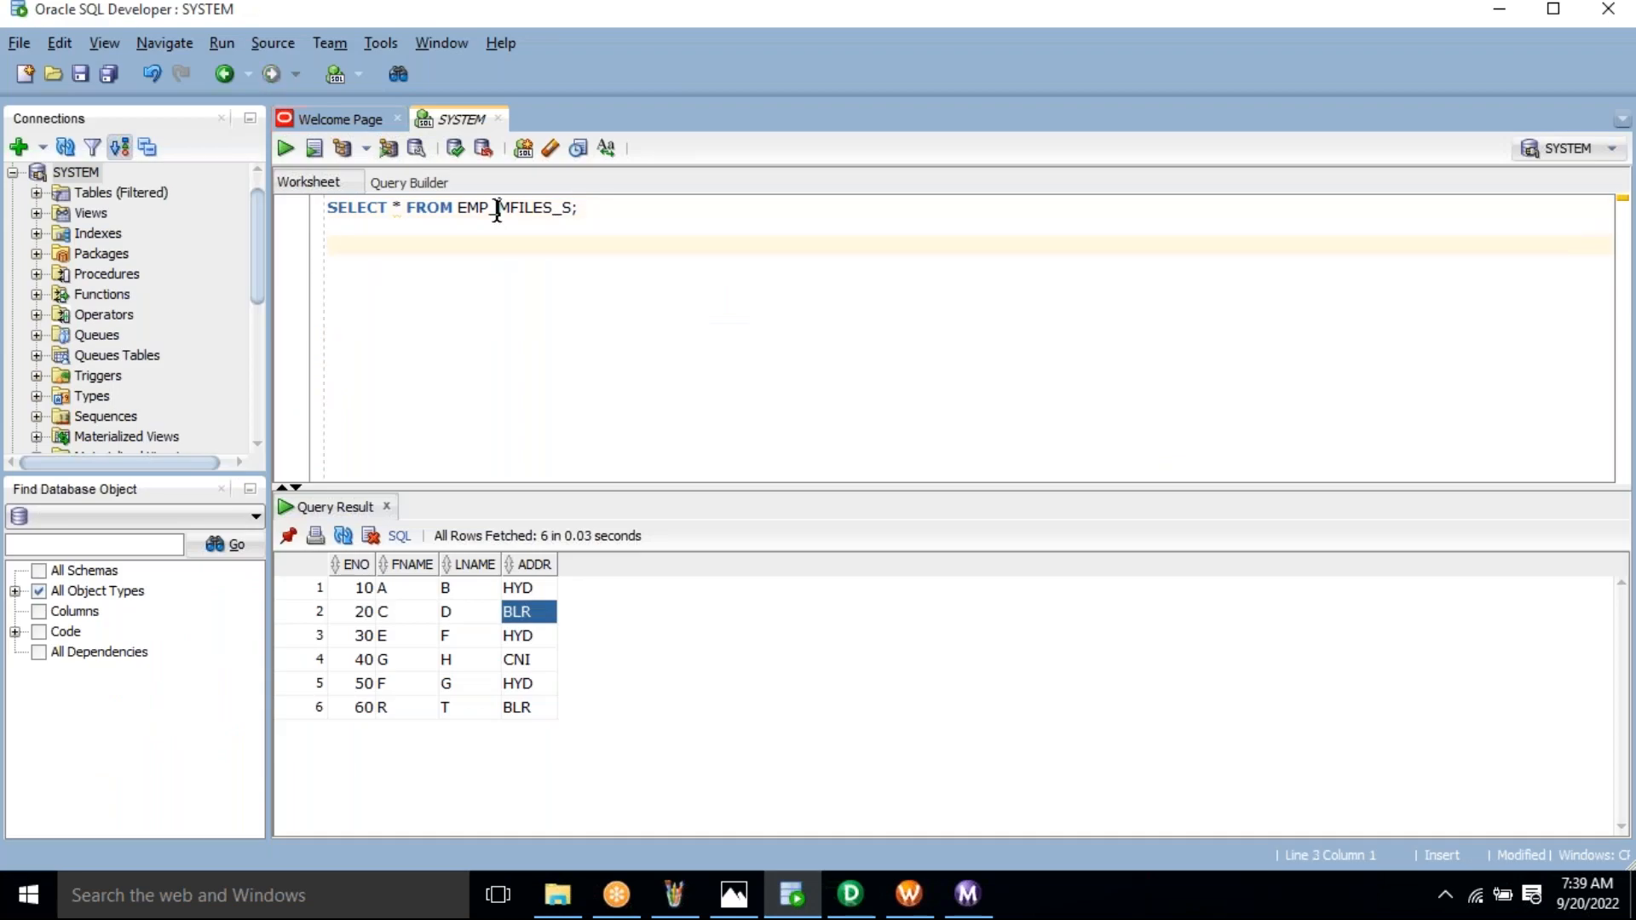
double_click(497, 209)
key("ctrl+v")
key("ctrl+a")
key("ctrl+Return")
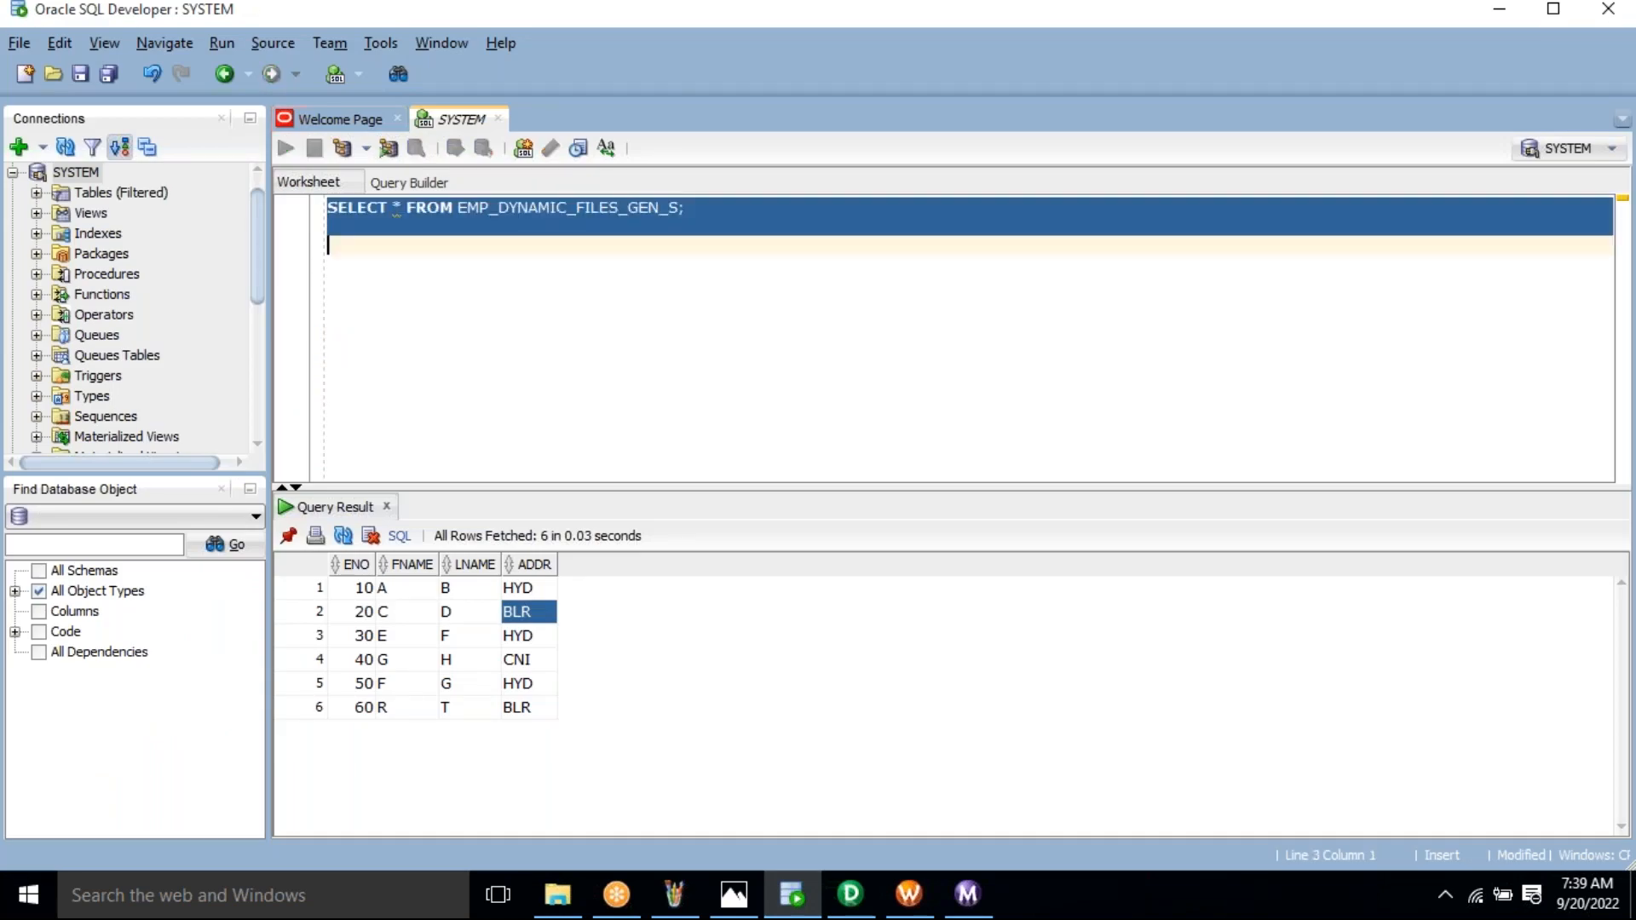
key("shift+Up")
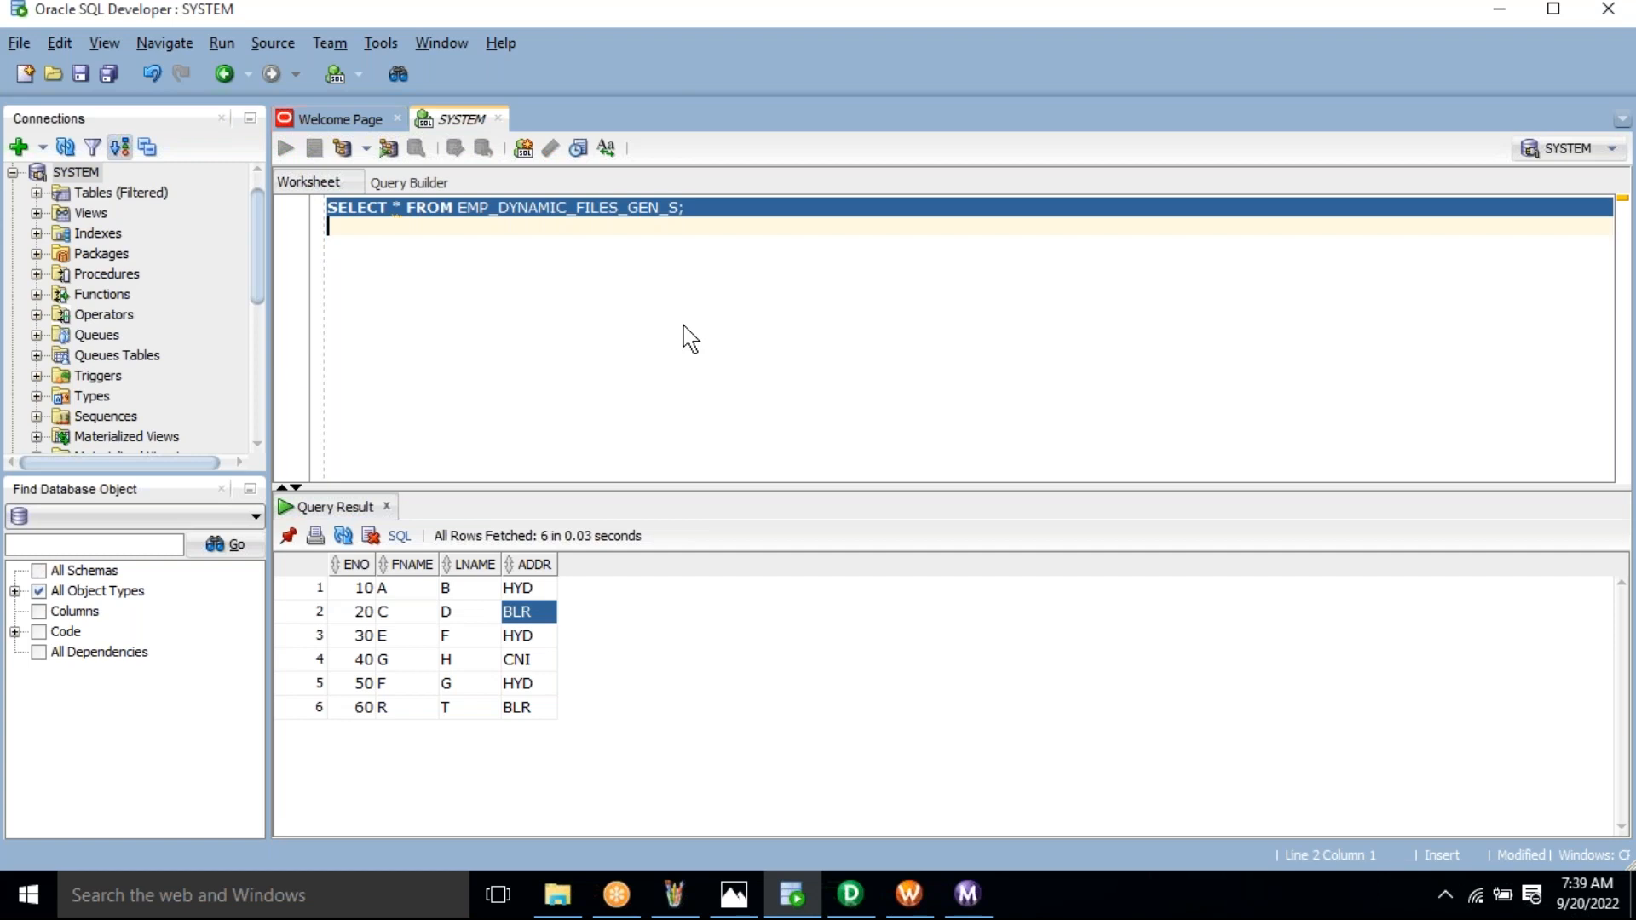
key("shift+Down")
key("ctrl+Return")
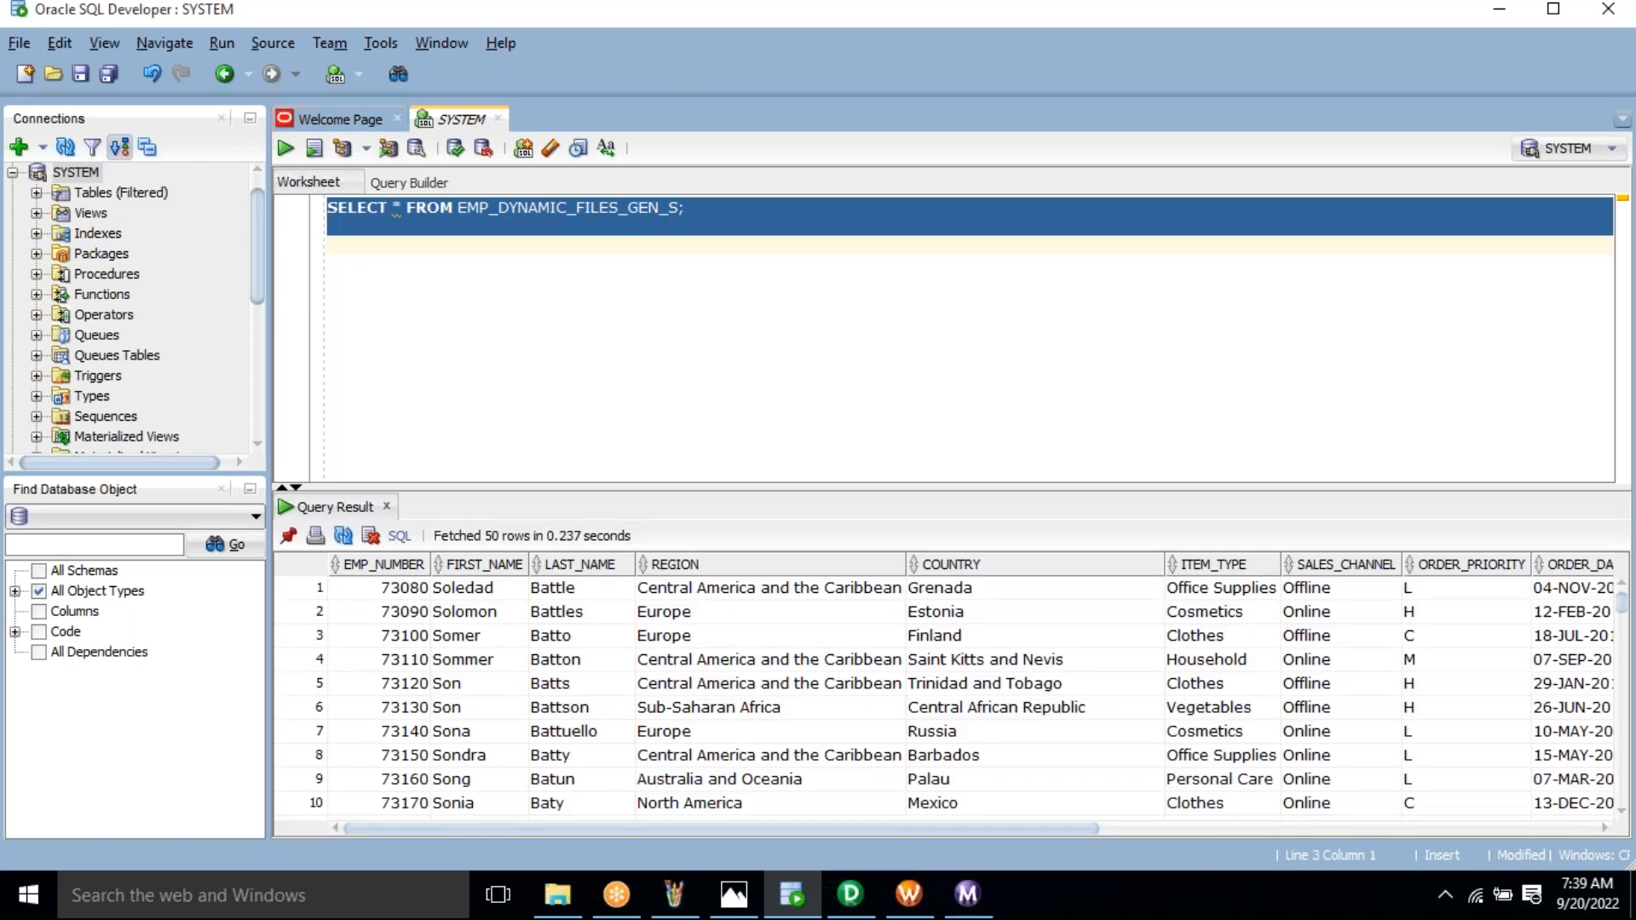
right_click(713, 684)
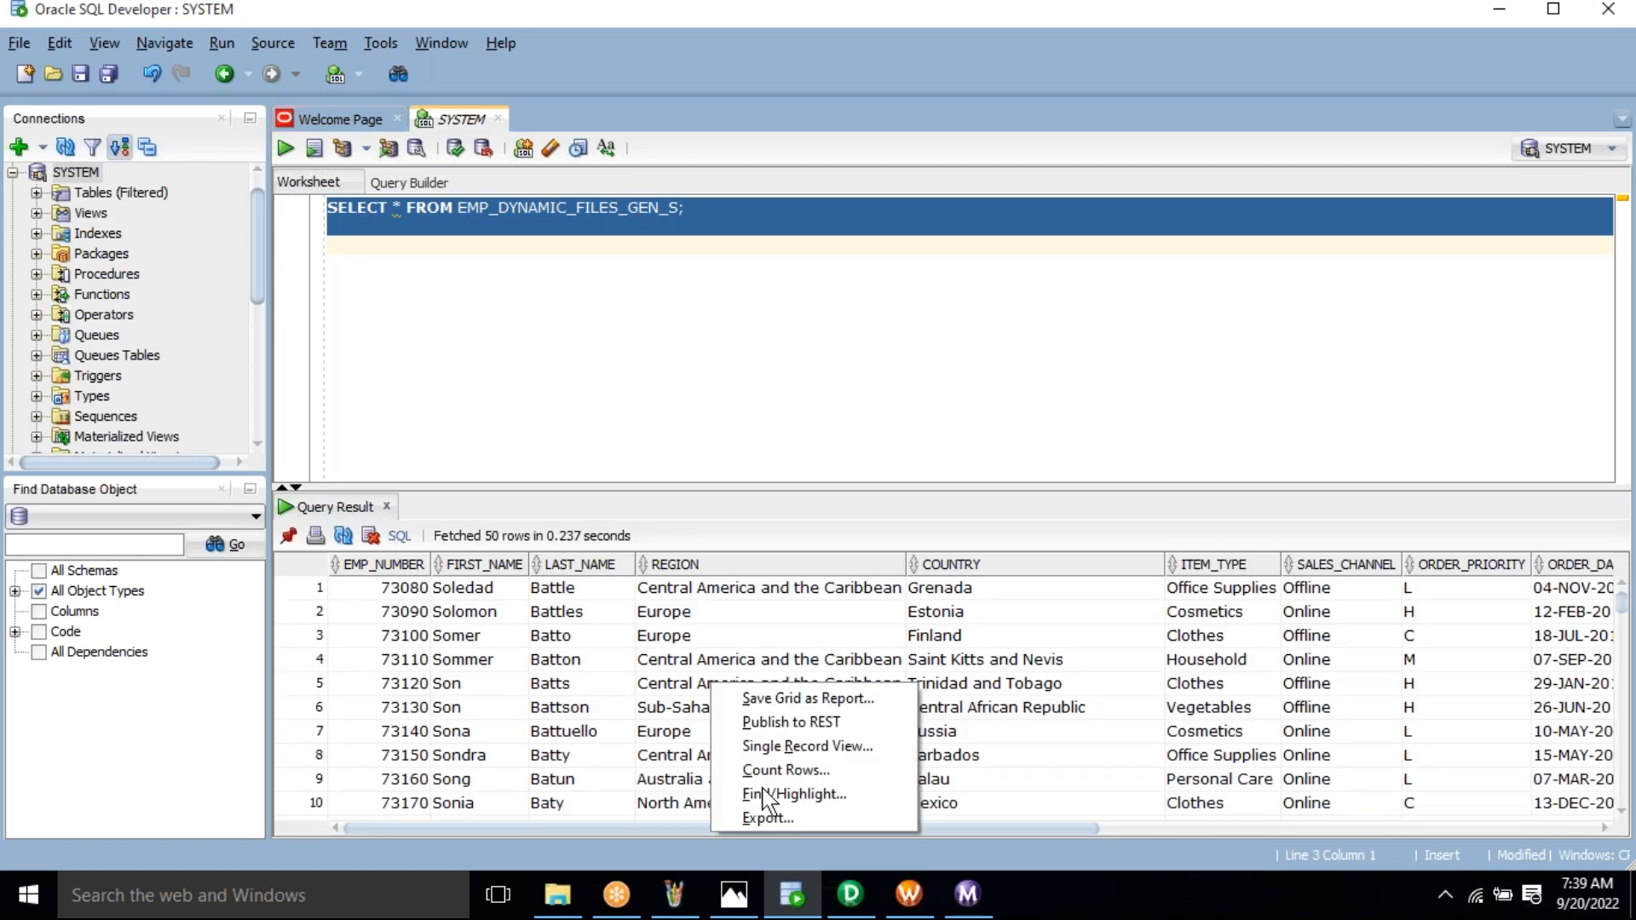
left_click(763, 771)
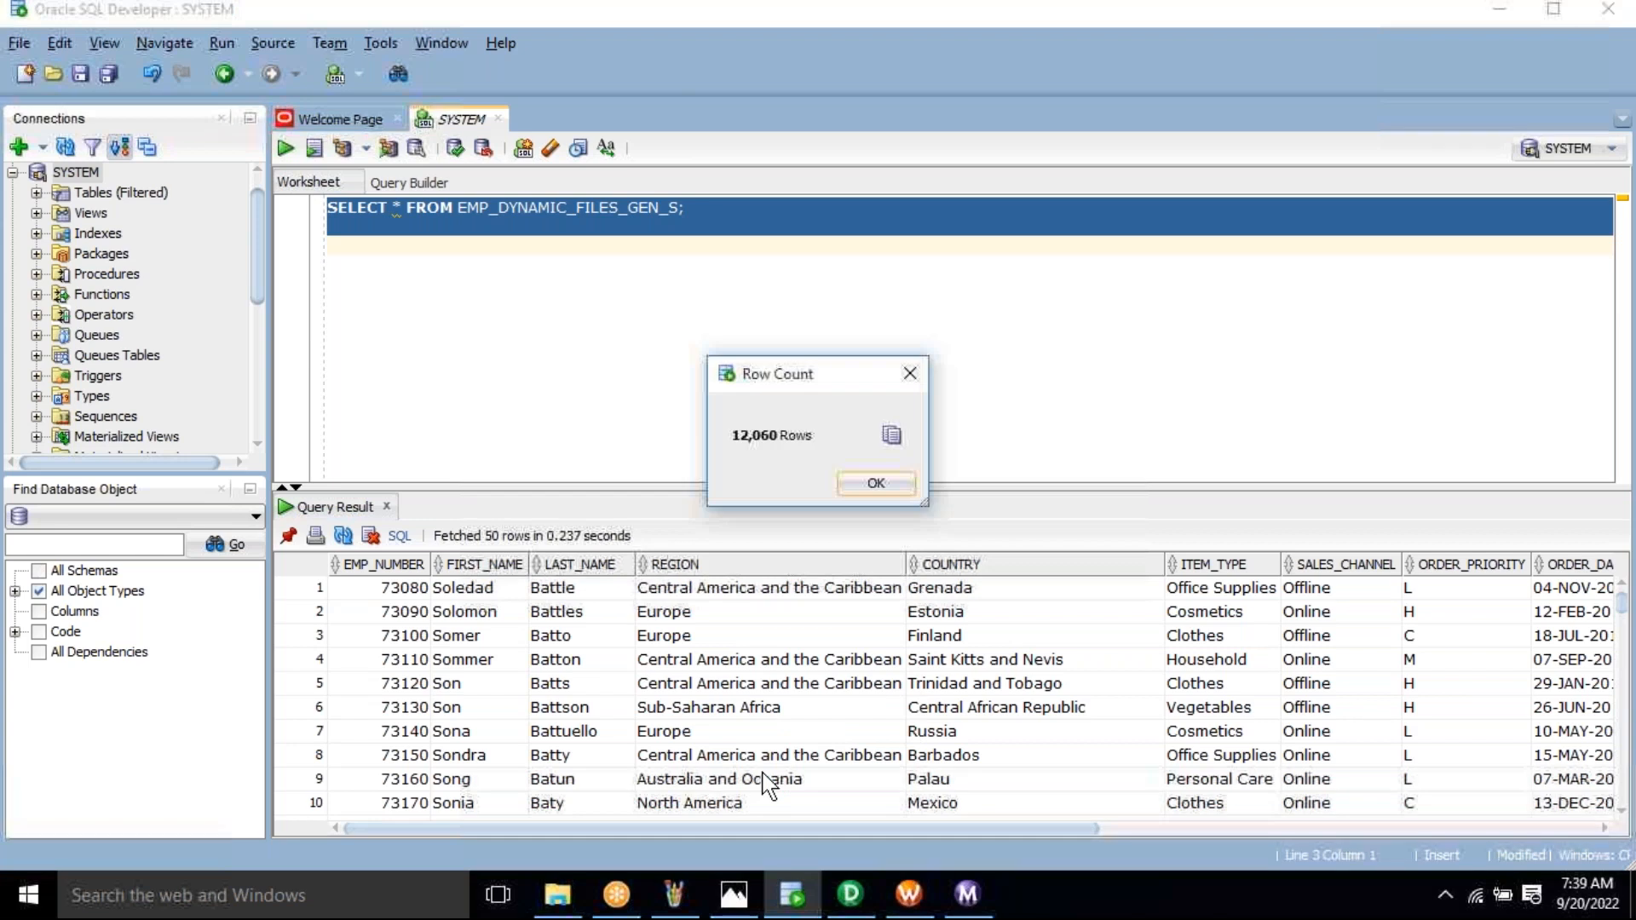
Add the query SELECT * FROM EMP_TRAINING_T; below the first query in the worksheet and run it
left_click(877, 485)
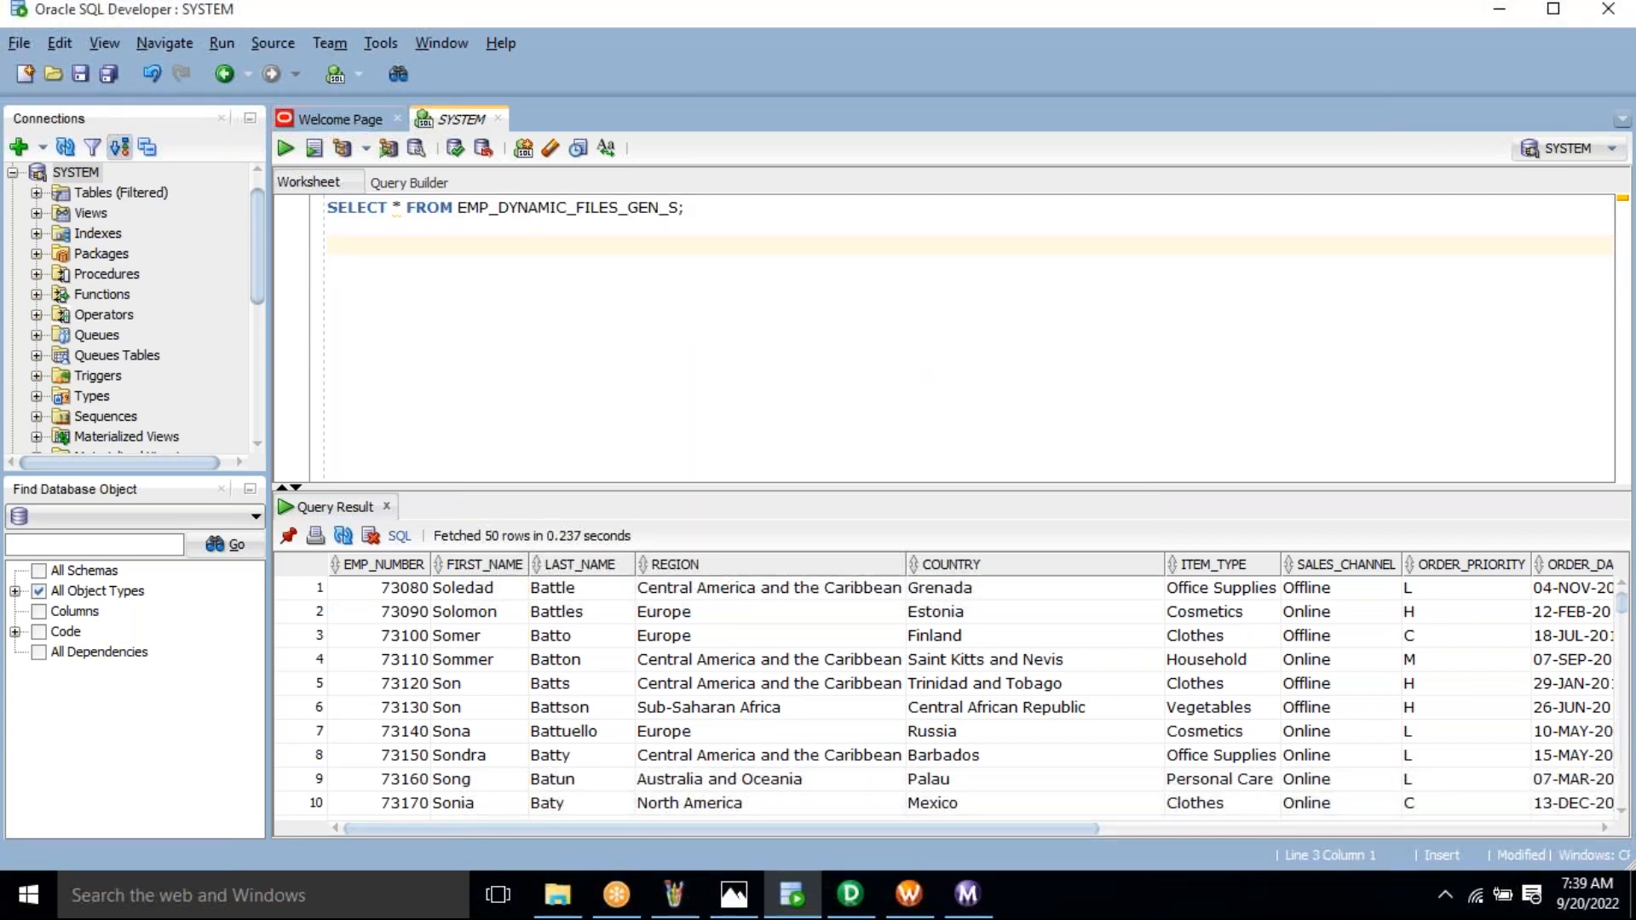
type("EMP_TRAINING_T")
left_click(457, 208)
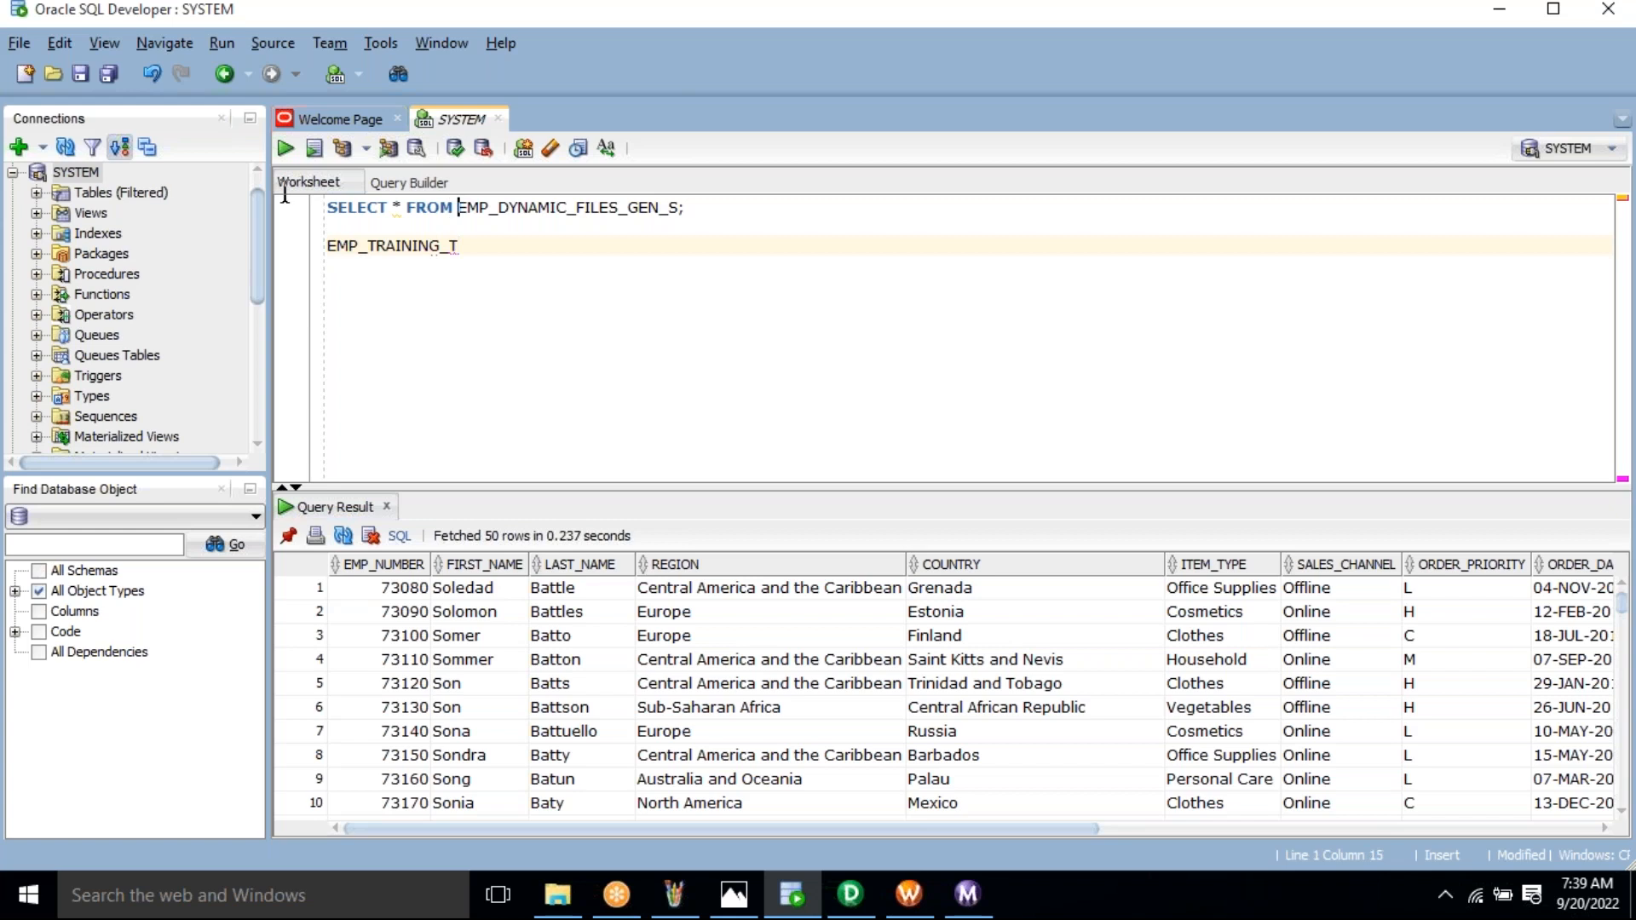
key("shift+Home")
key("ctrl+c")
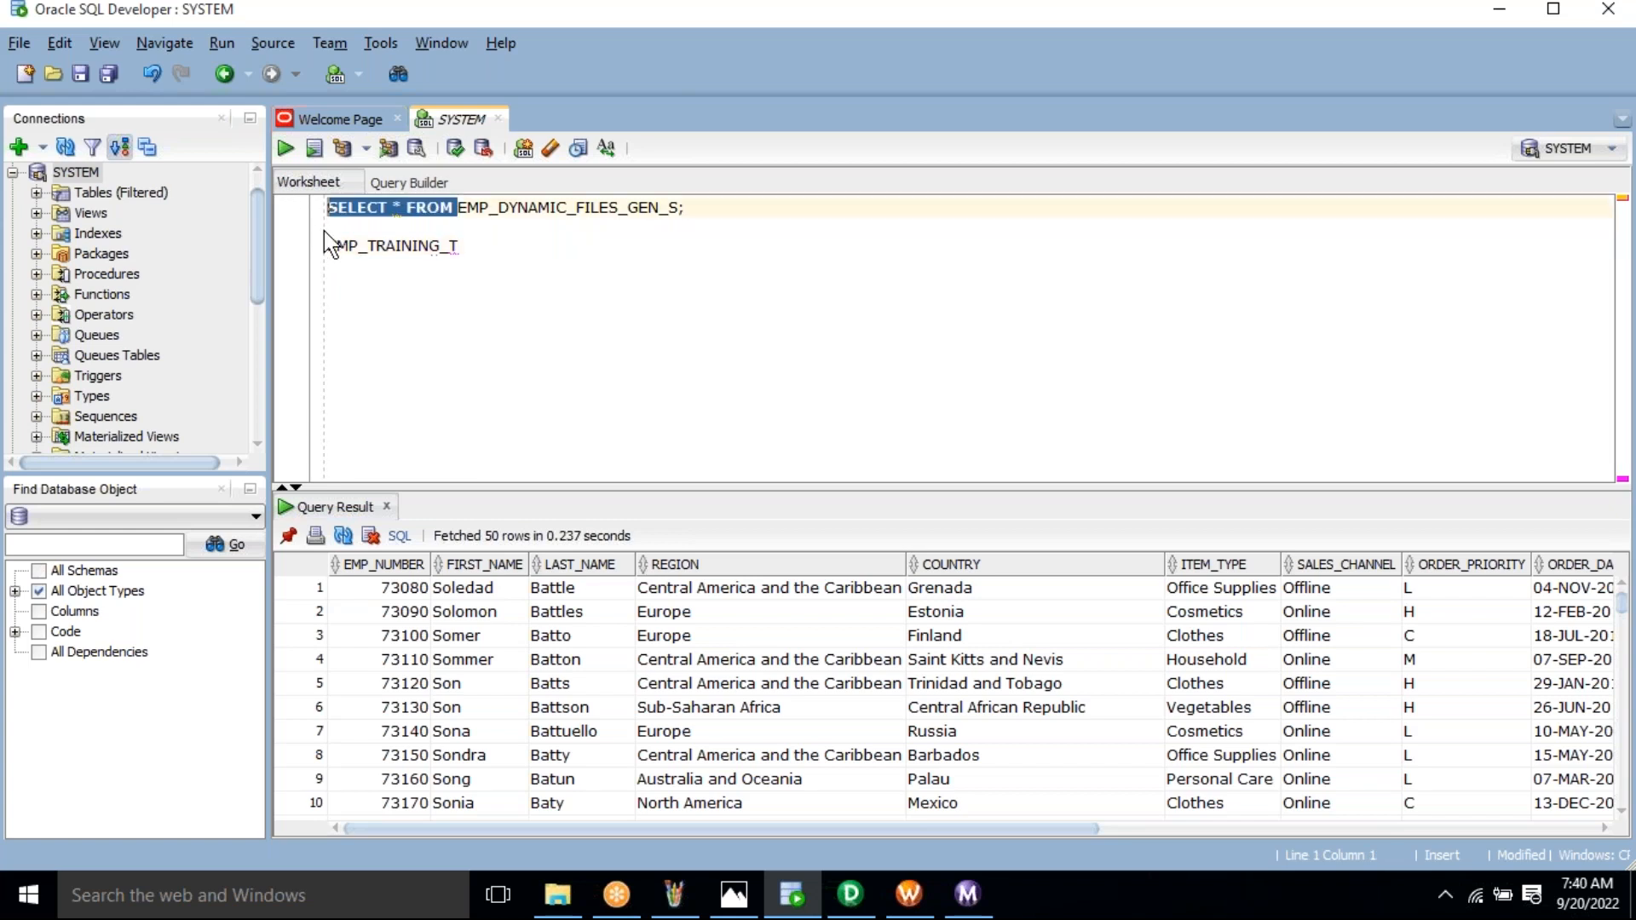
left_click(327, 246)
key("ctrl+v")
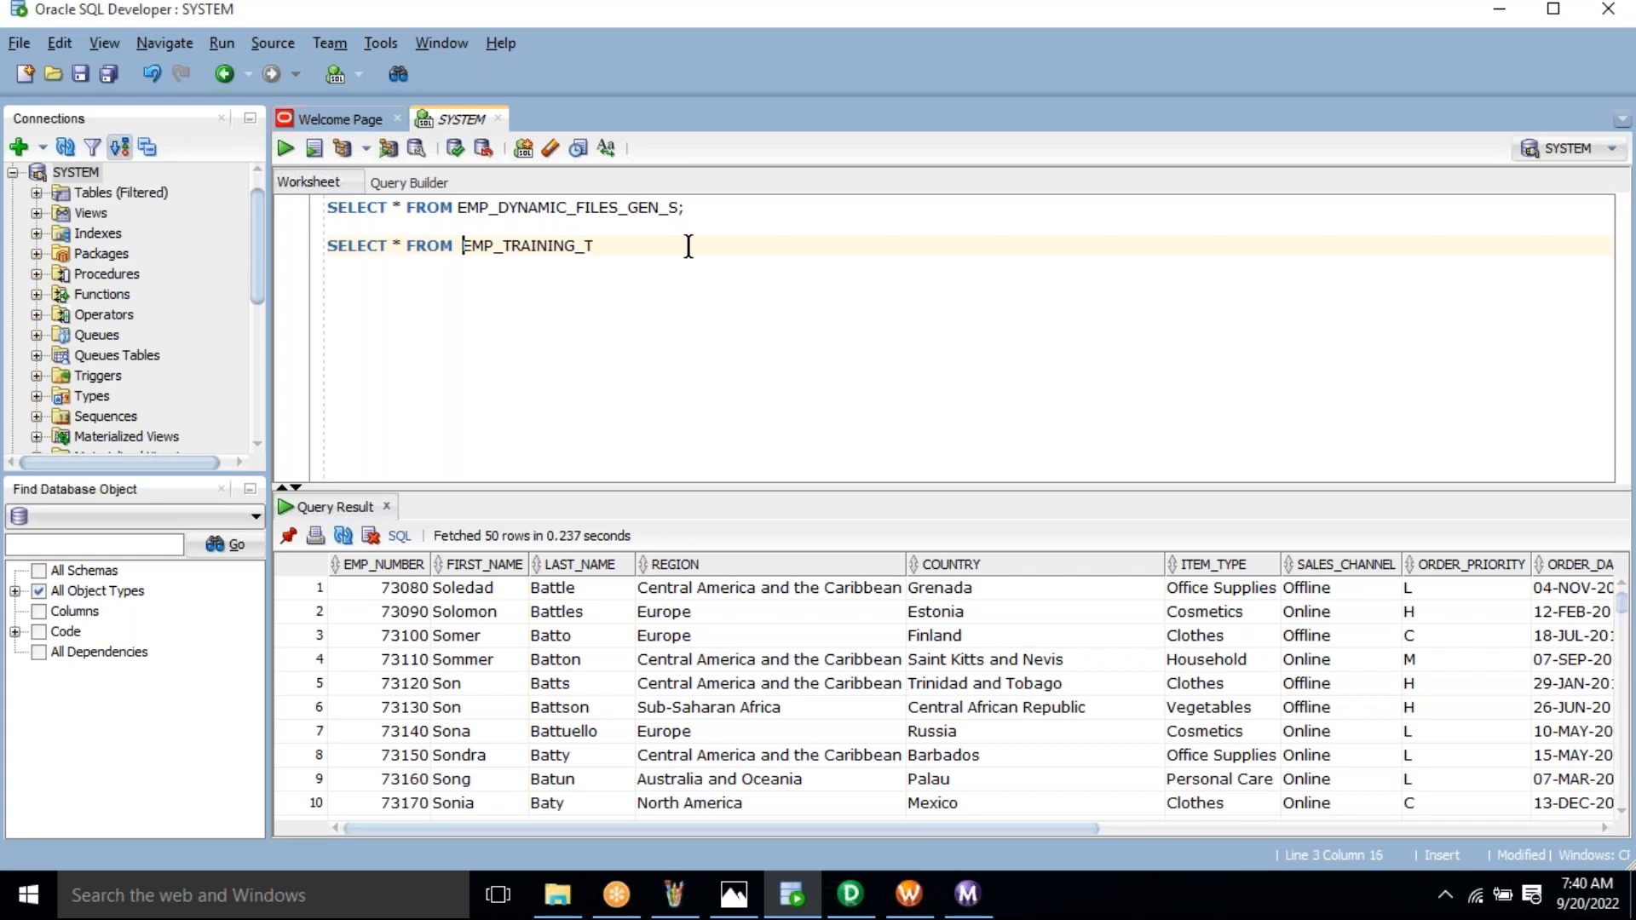
key("End")
type(";")
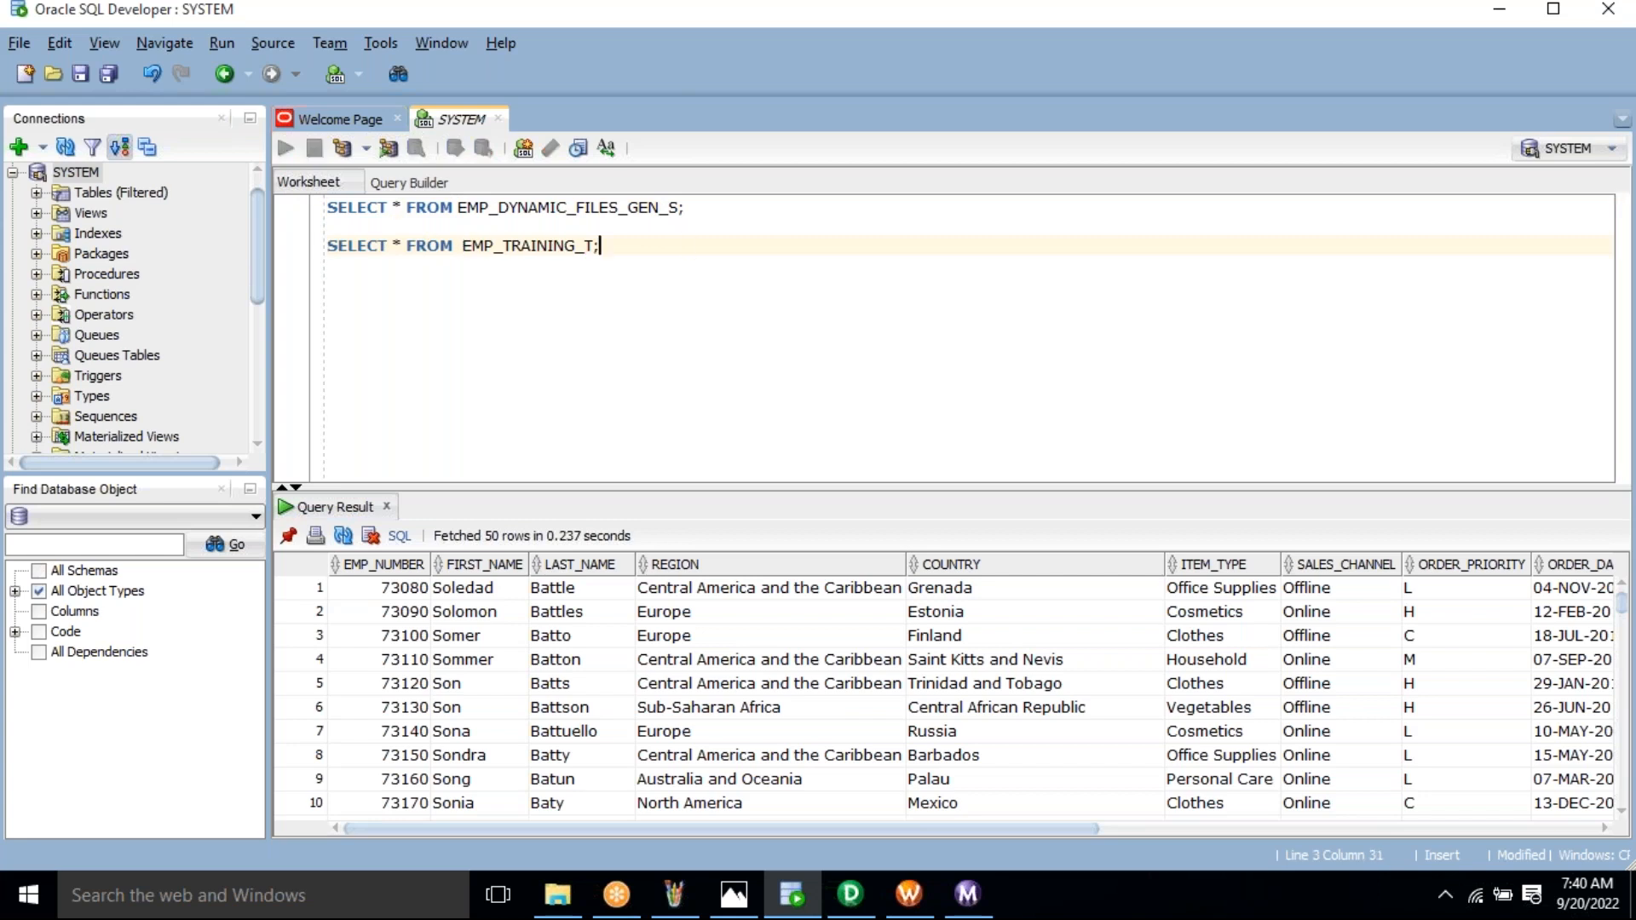
key("shift+Home")
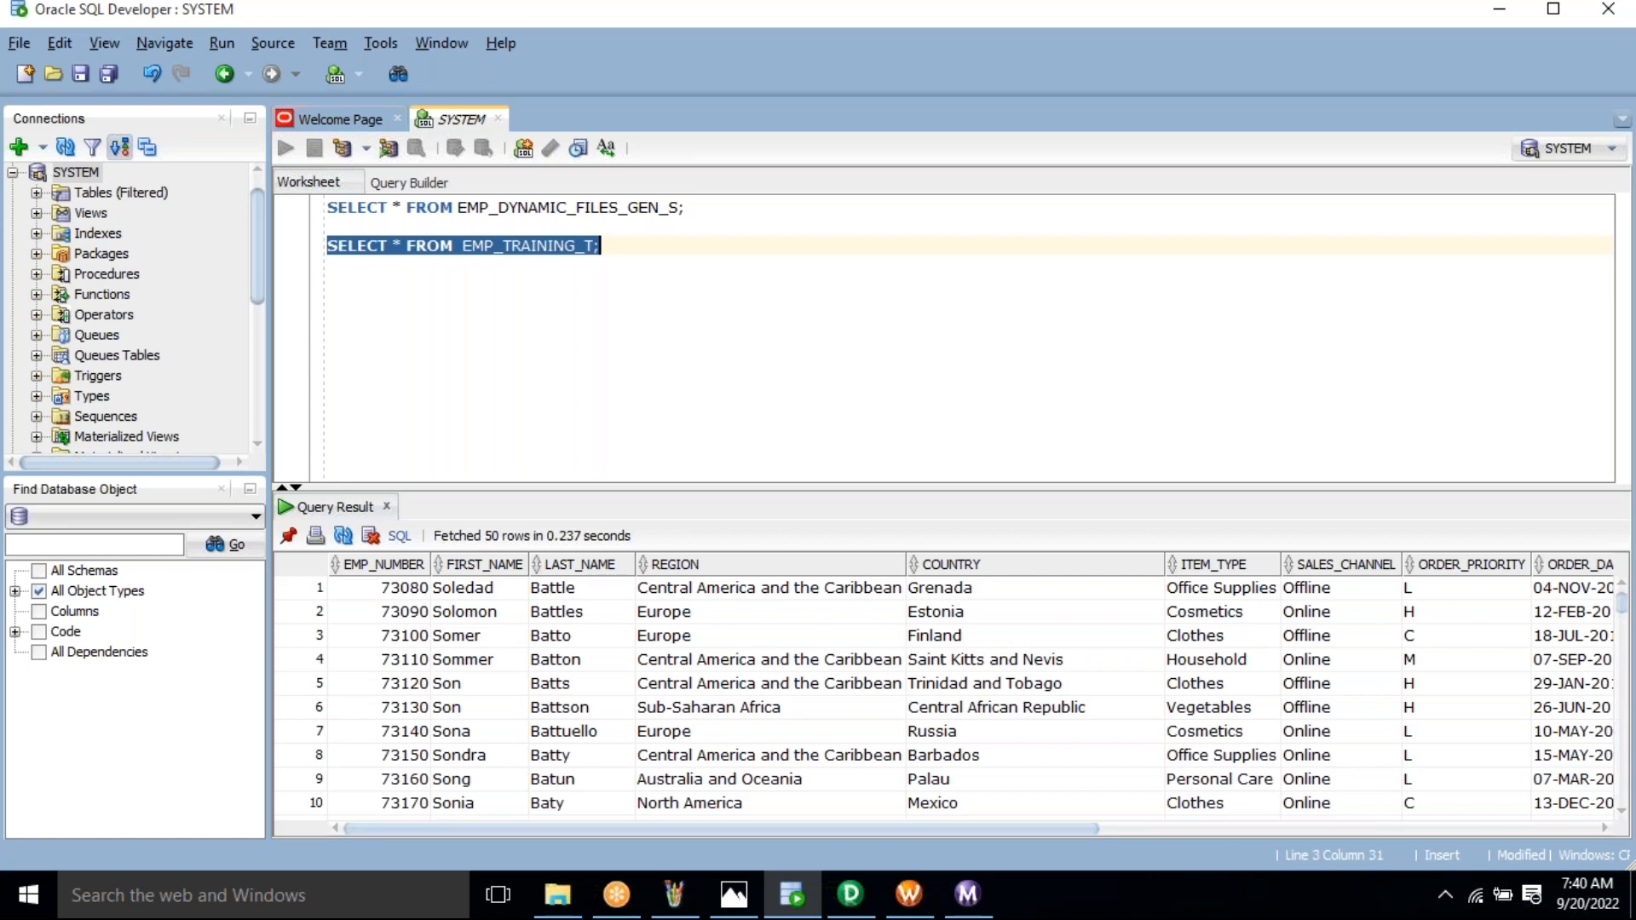
key("ctrl+Return")
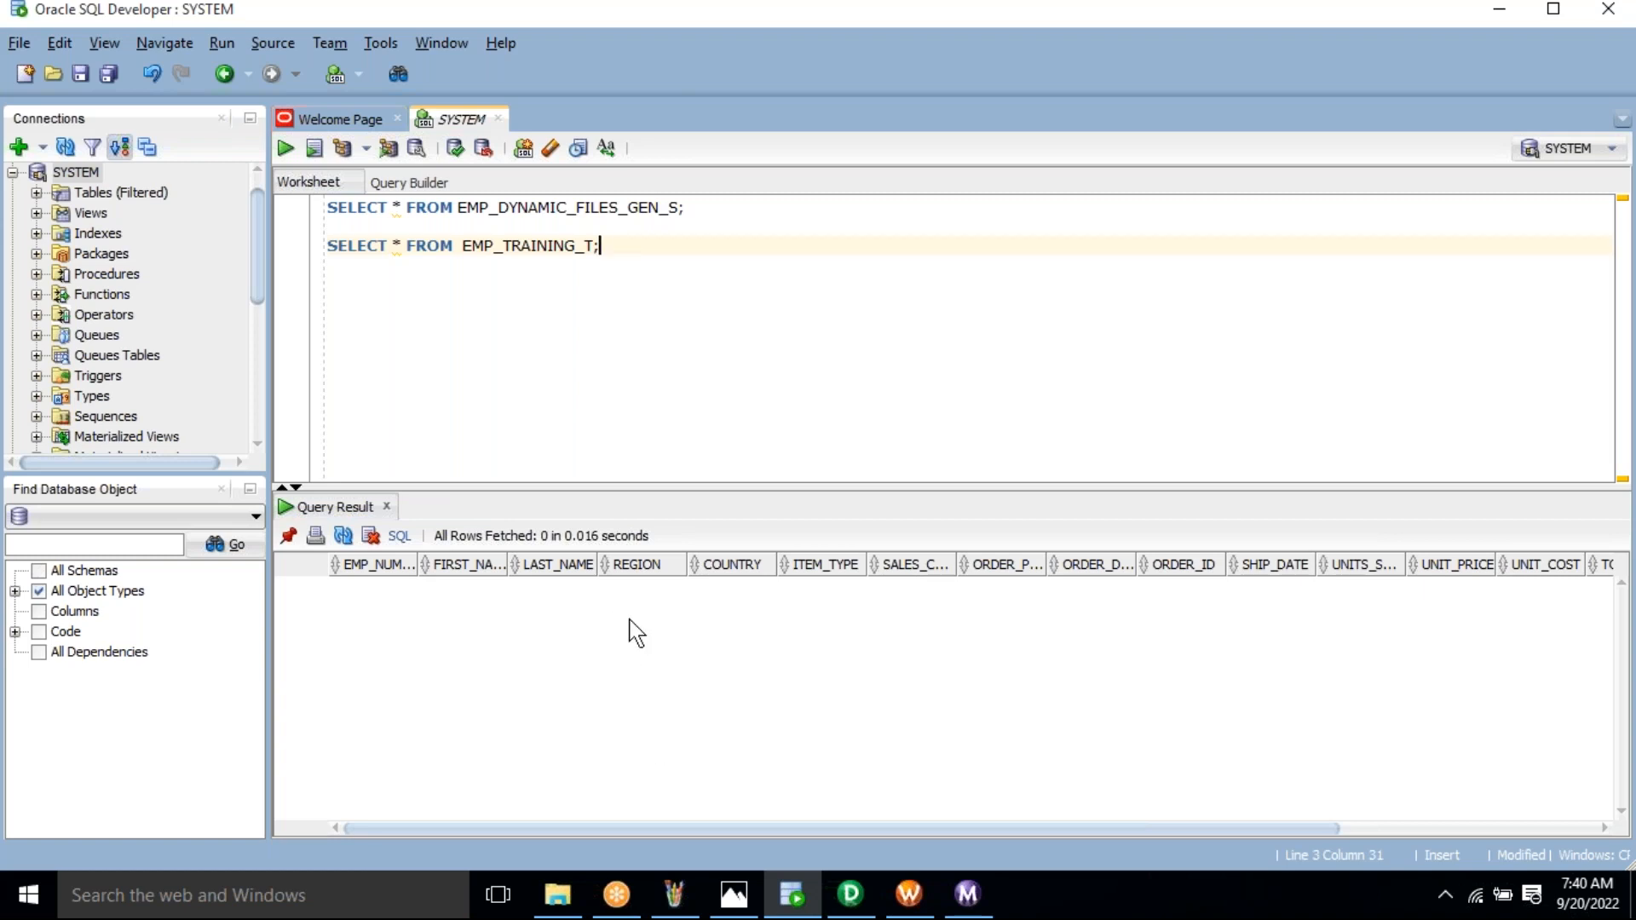
Check the dynamic flat file diagram in Paint, return to SQL Developer and rerun SELECT * FROM EMP_DYNAMIC_FILES_GEN_S; to view its rows
double_click(530, 207)
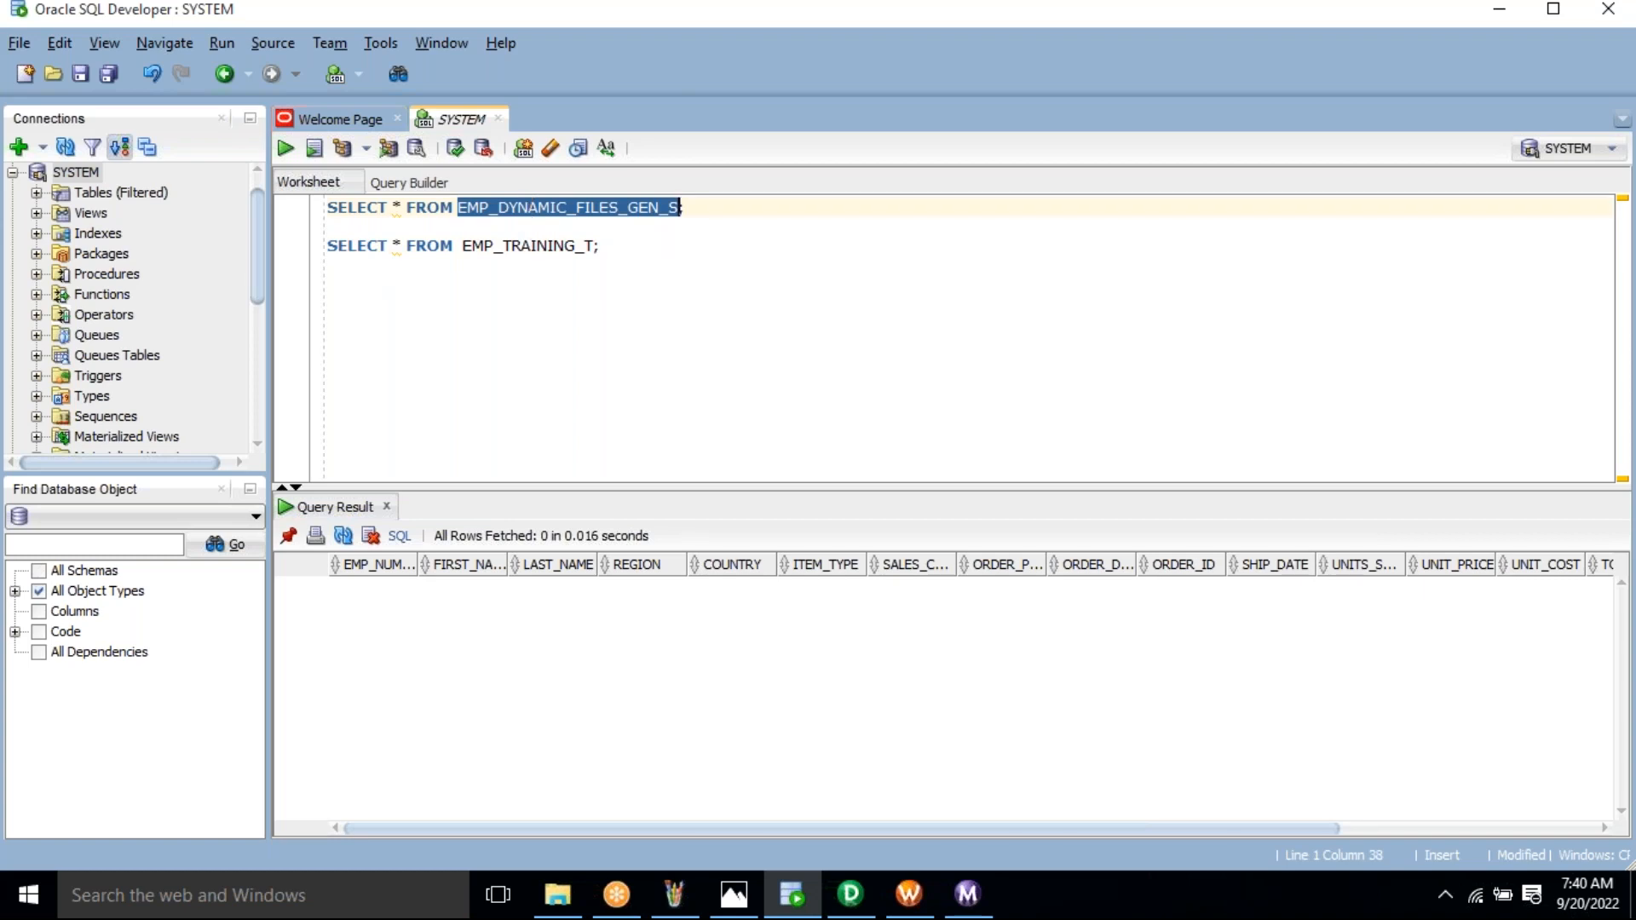
left_click(678, 895)
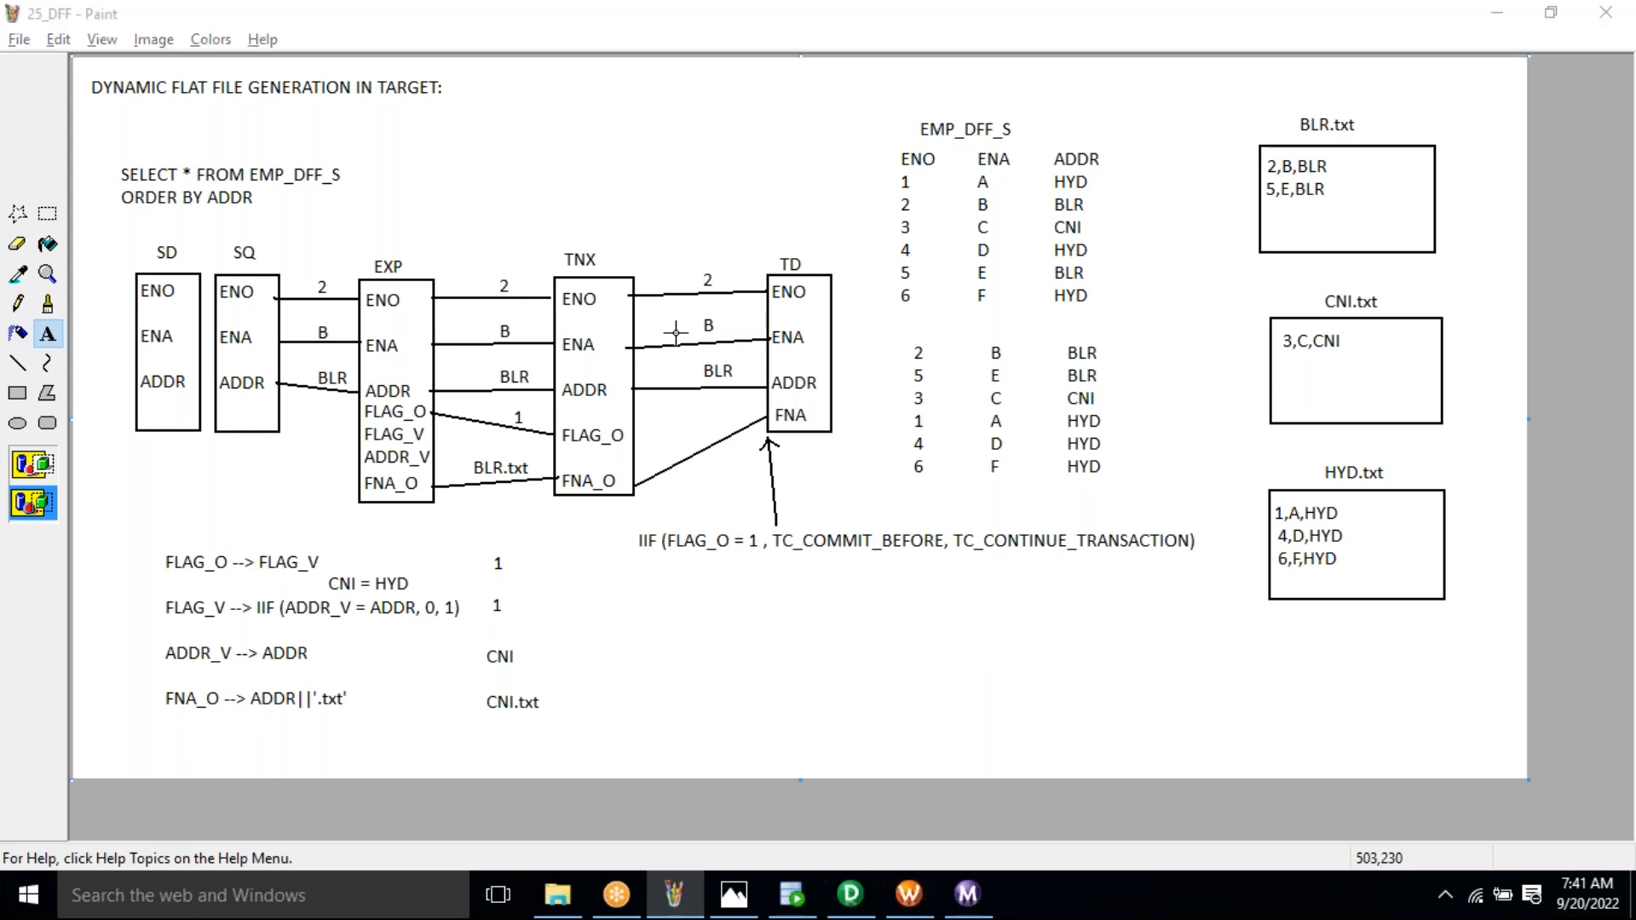
key("alt+Tab")
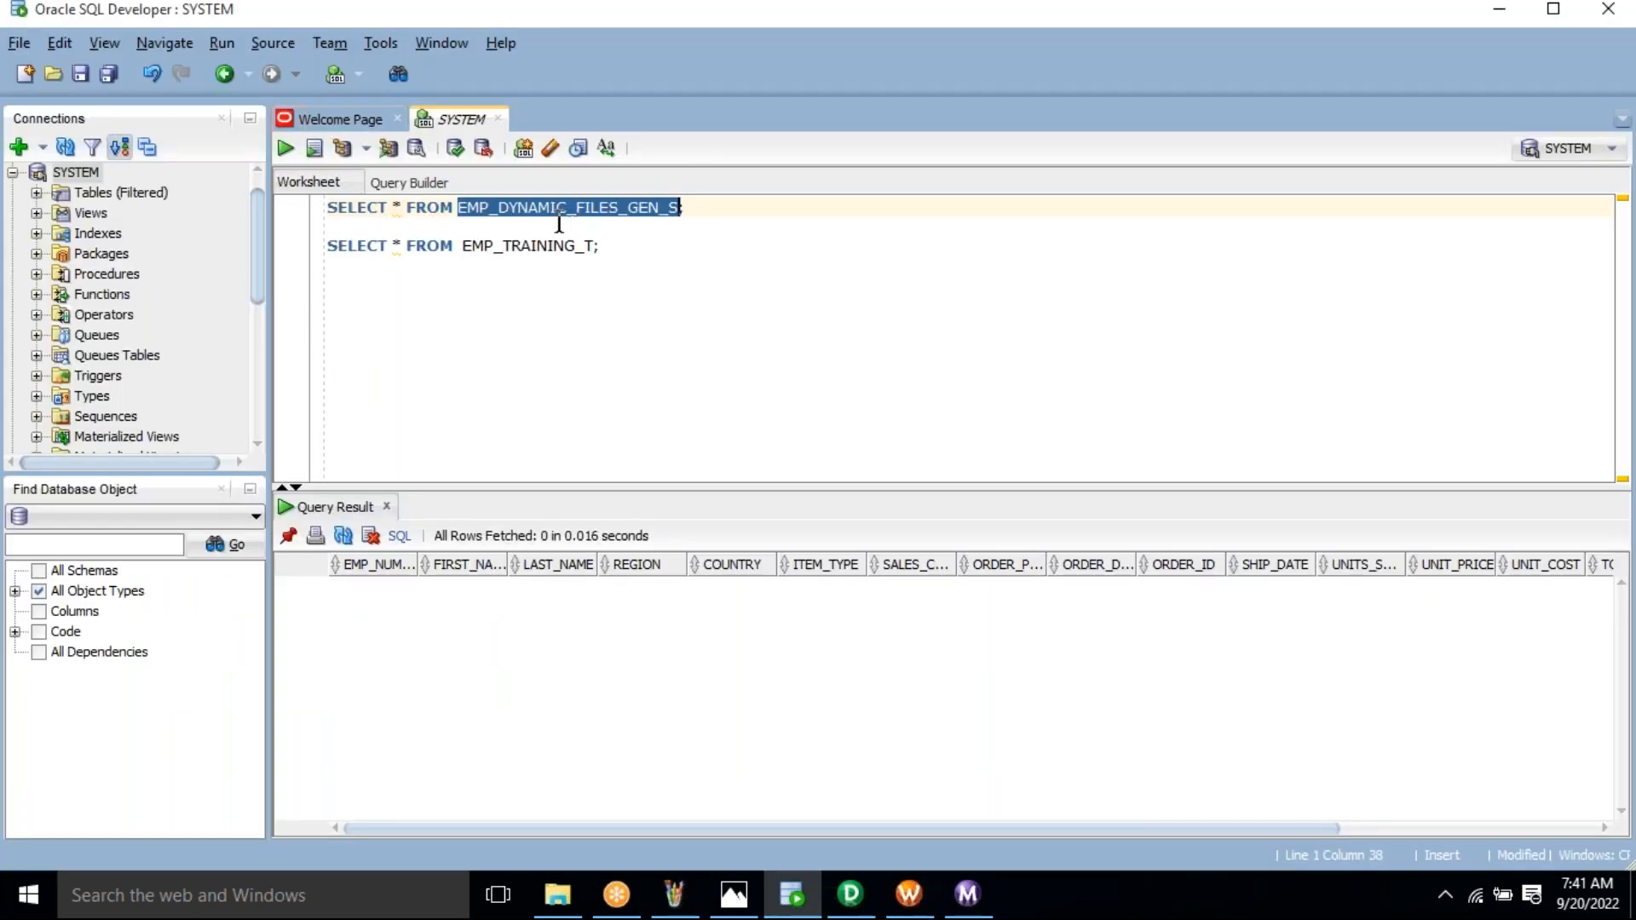
triple_click(548, 213)
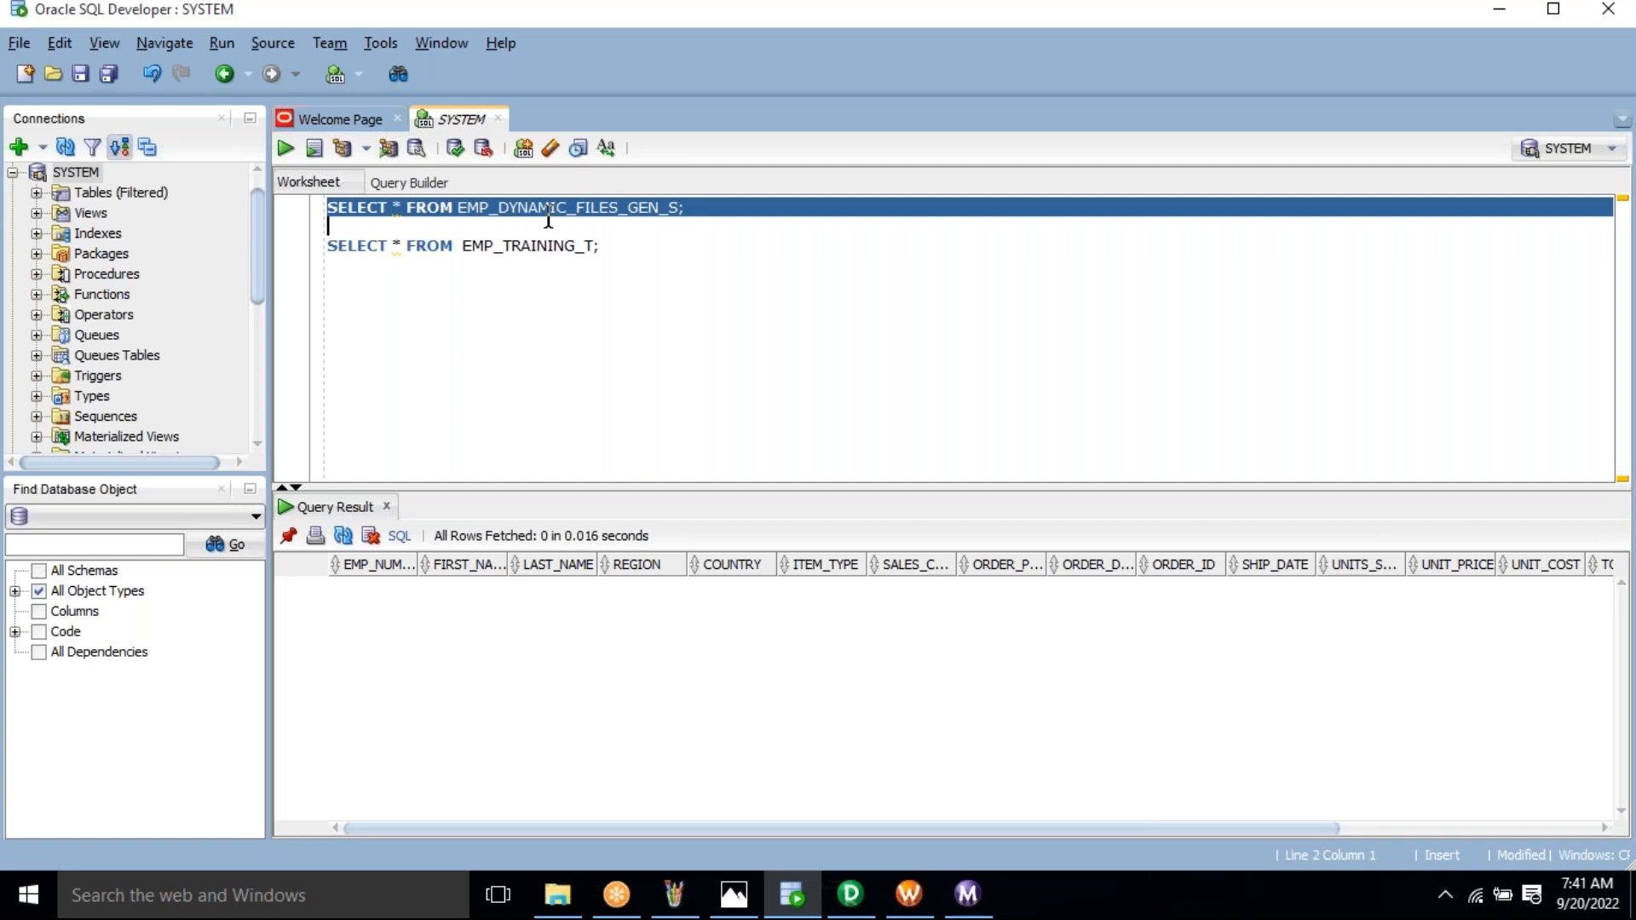
key("ctrl+Return")
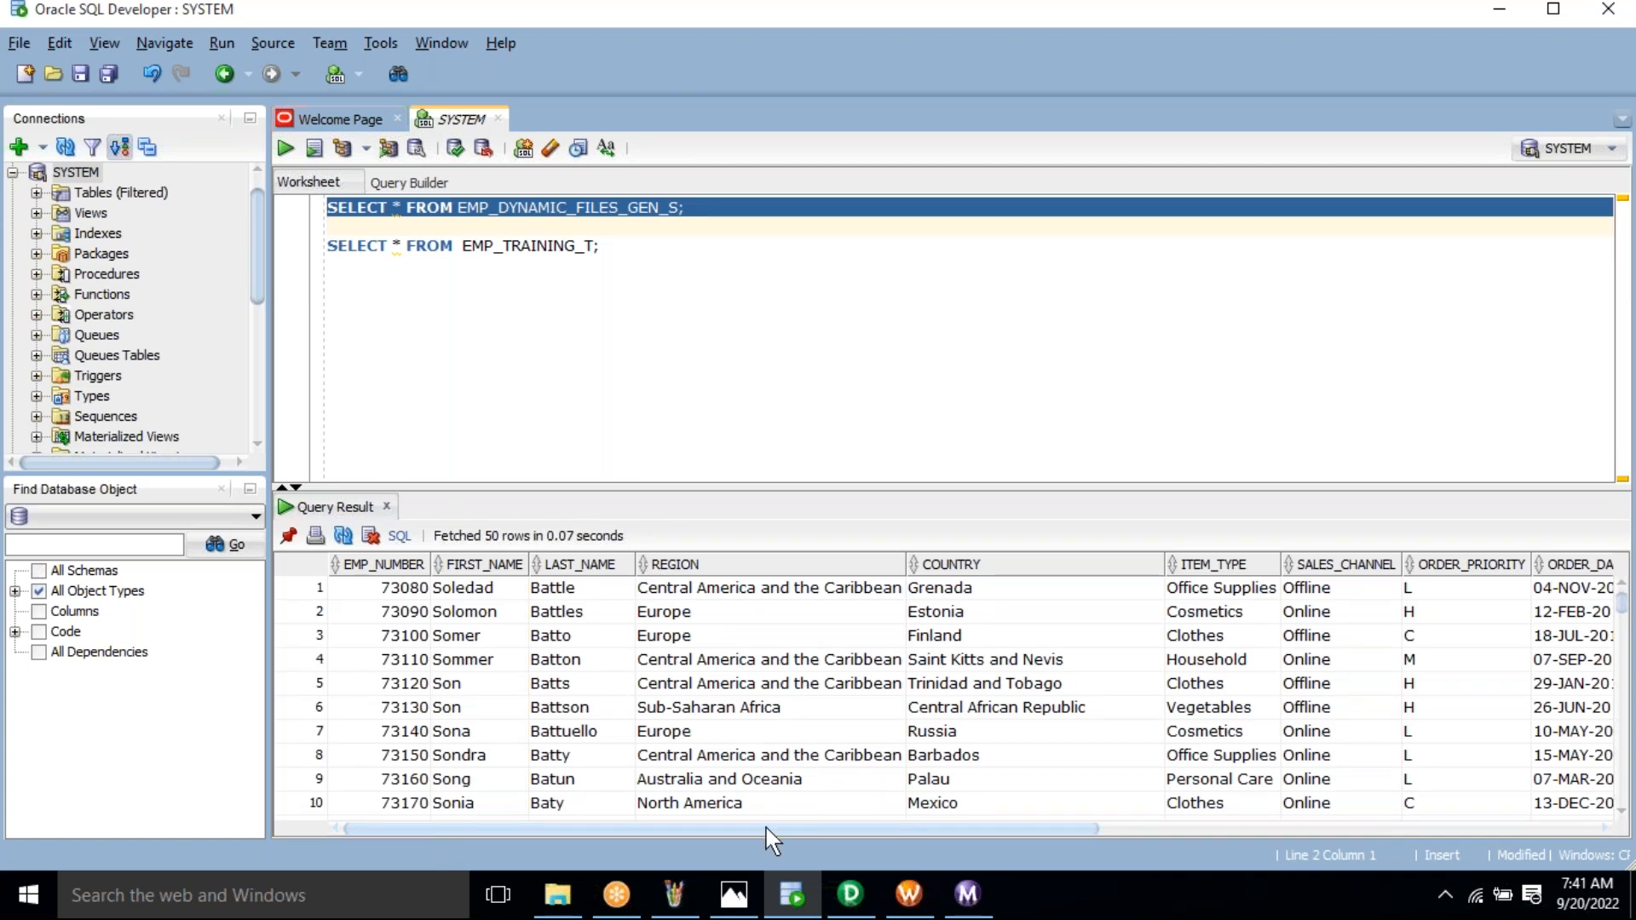
left_click_drag(766, 828, 516, 727)
left_click(629, 269)
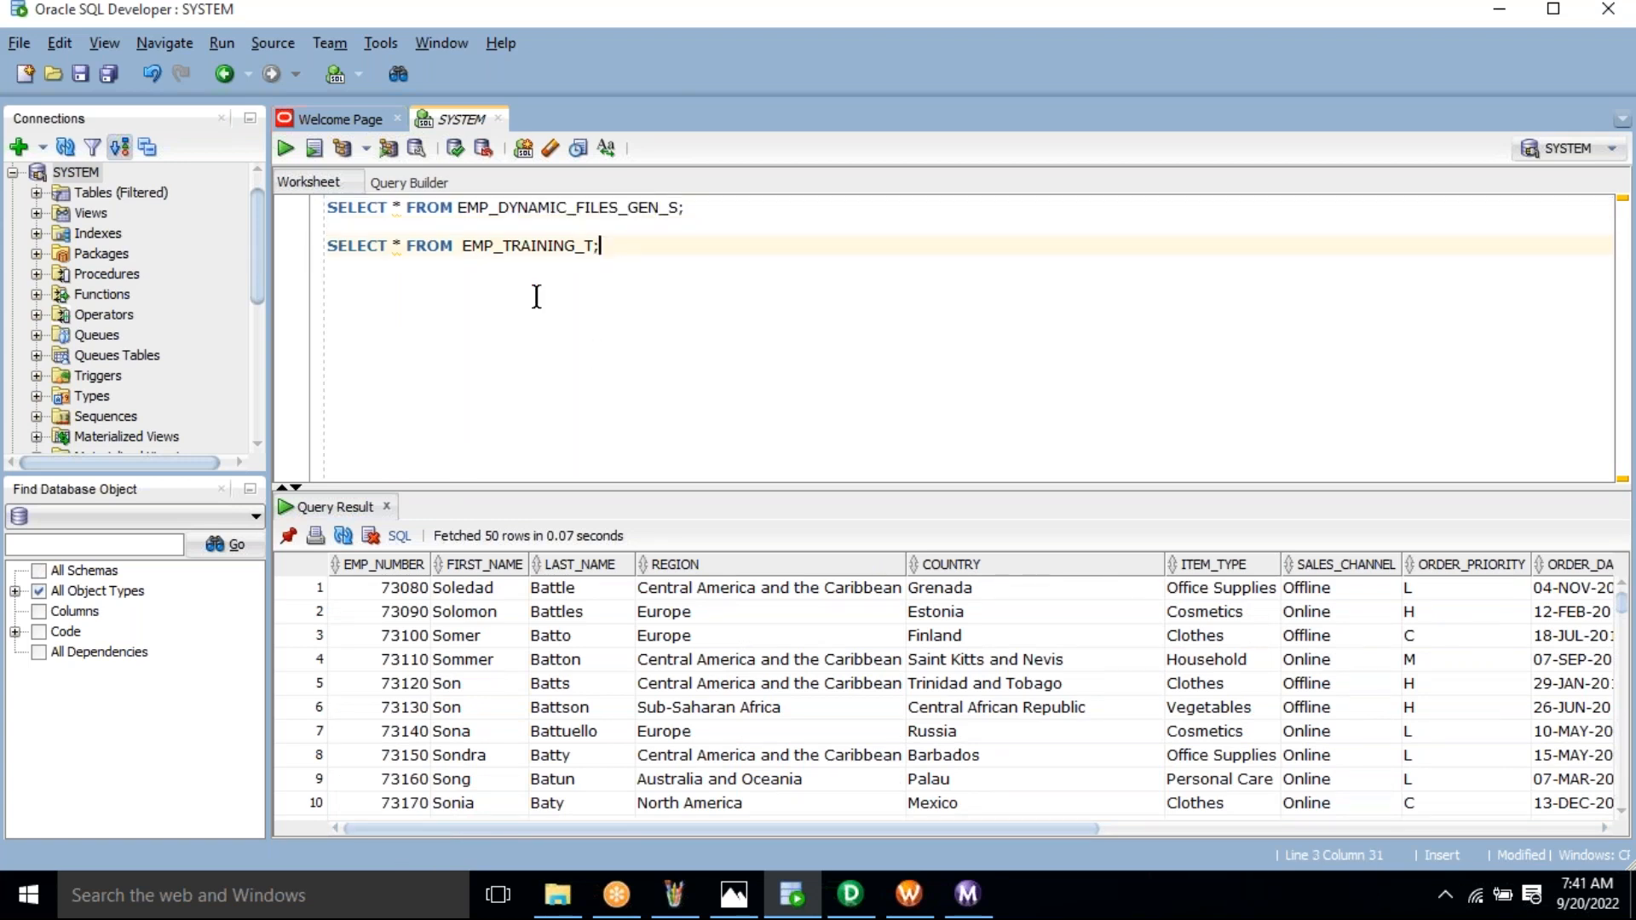
double_click(519, 247)
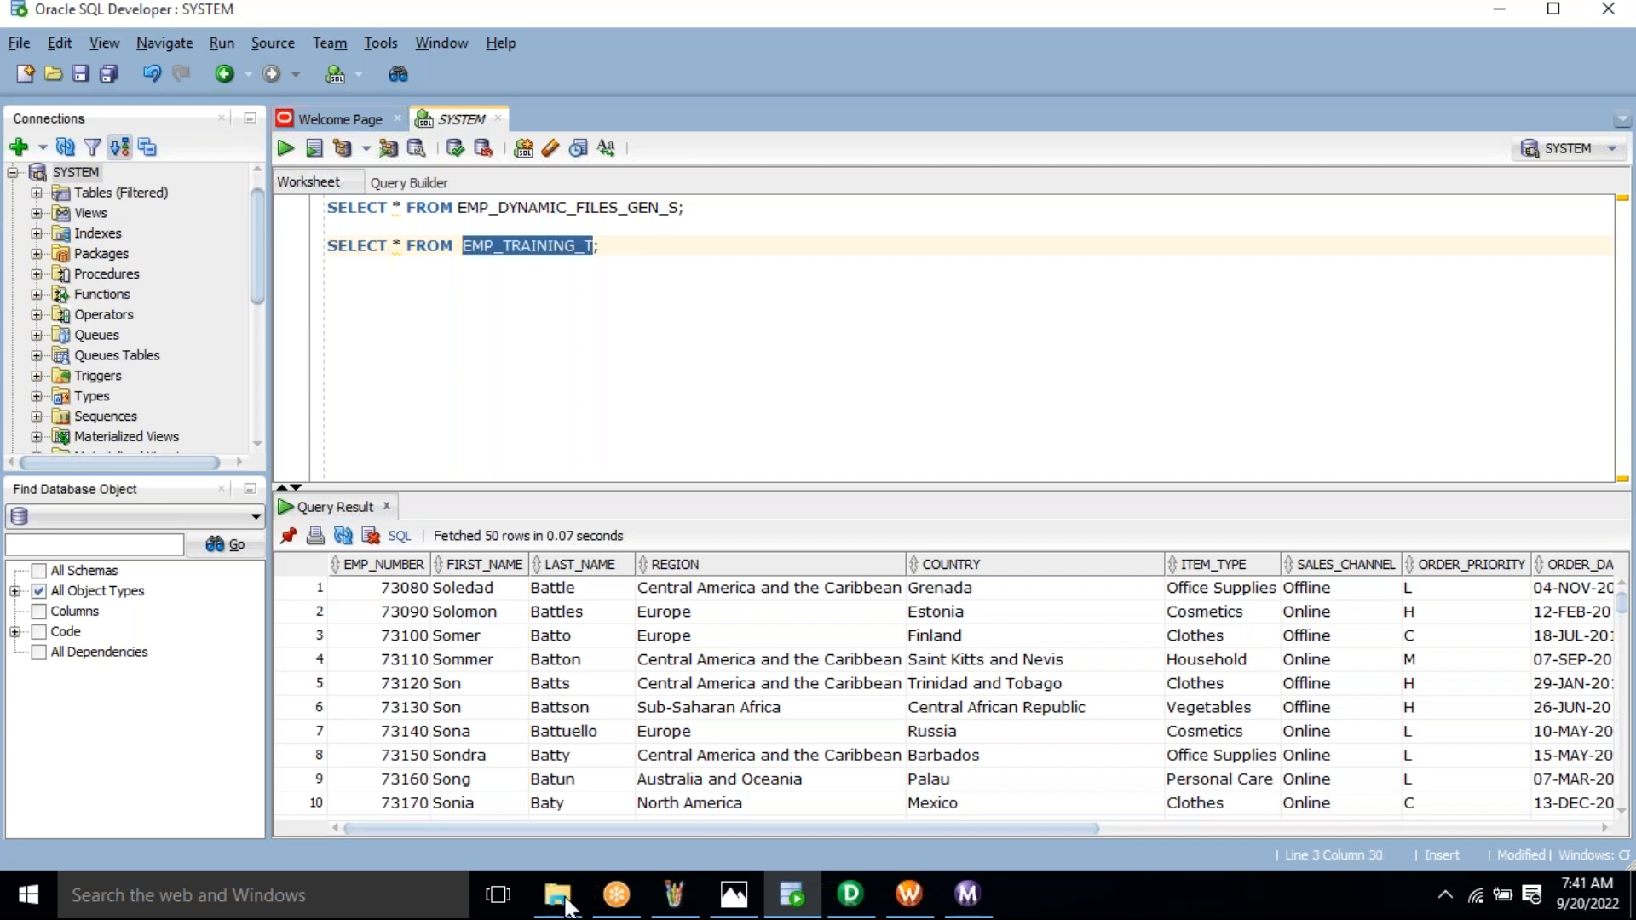
Switch to PowerCenter Workflow Manager and open the Training_DEV workflow wf_m_EMP_IND_FILE_TABLE_LOAD in the Workflow Designer
left_click(850, 894)
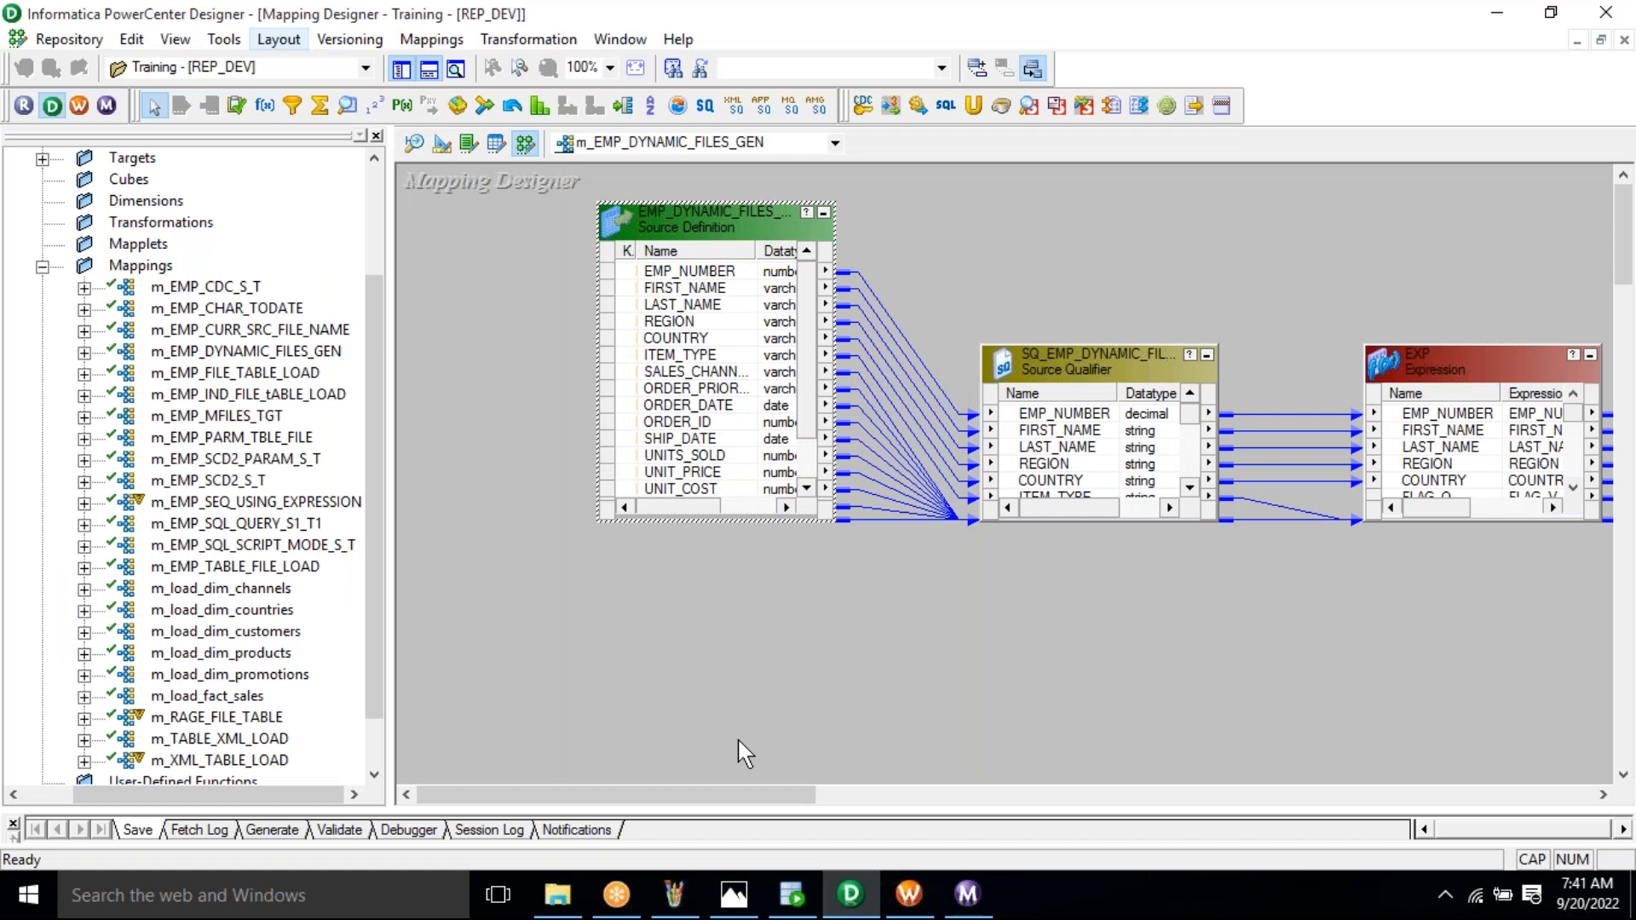
left_click(917, 916)
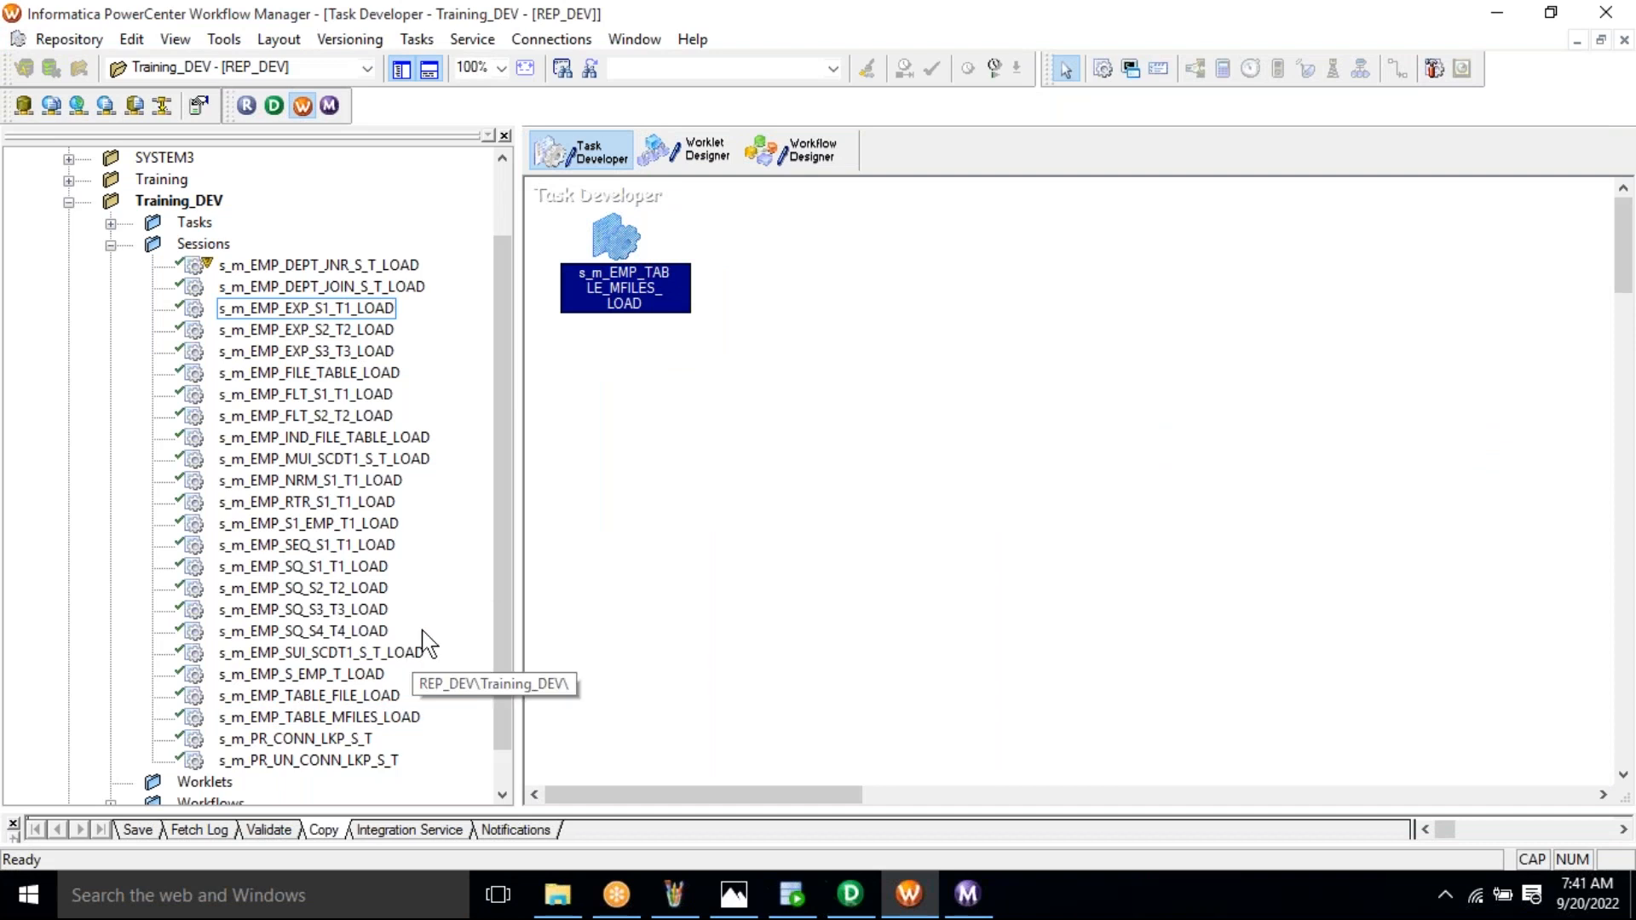
left_click(750, 163)
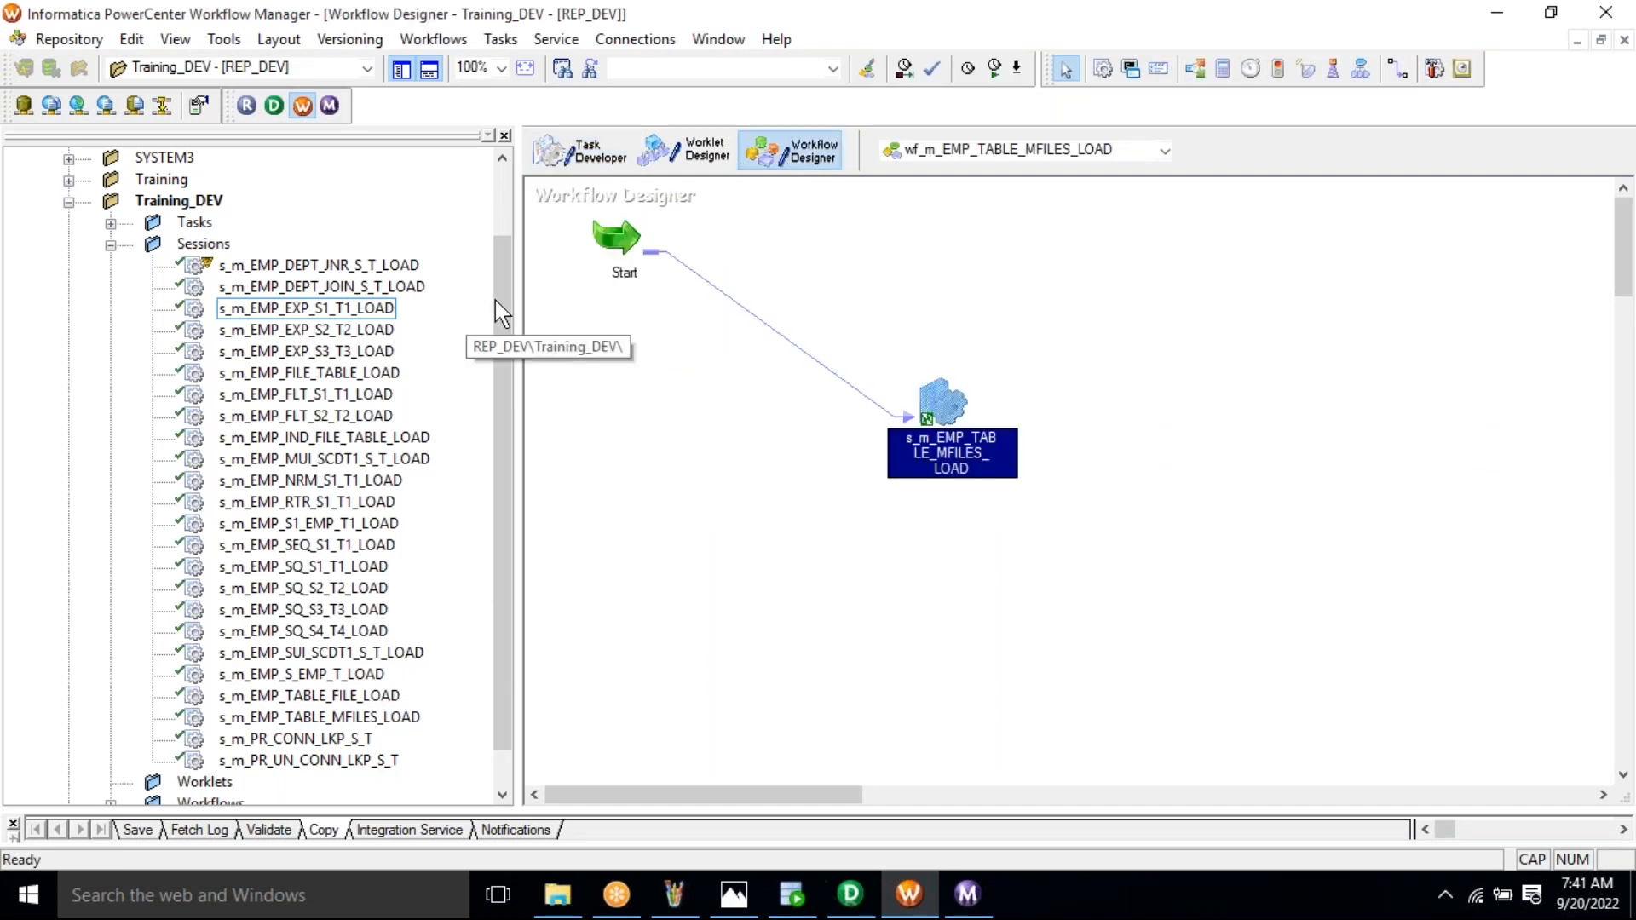
scroll(502, 409, "down", 1)
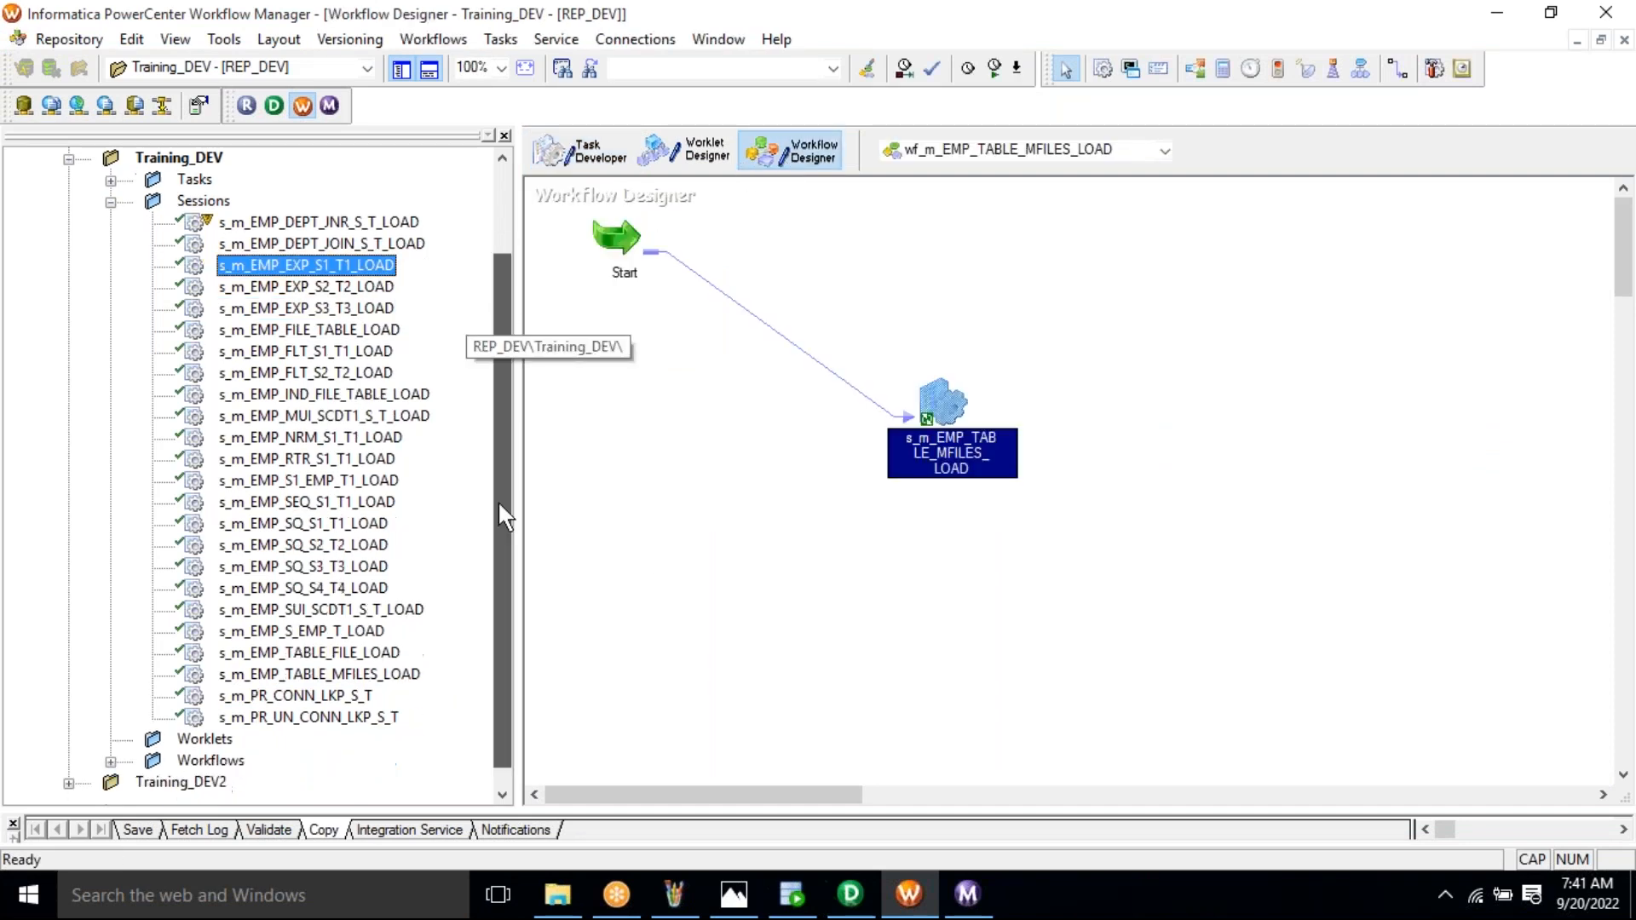
left_click(190, 762)
double_click(185, 765)
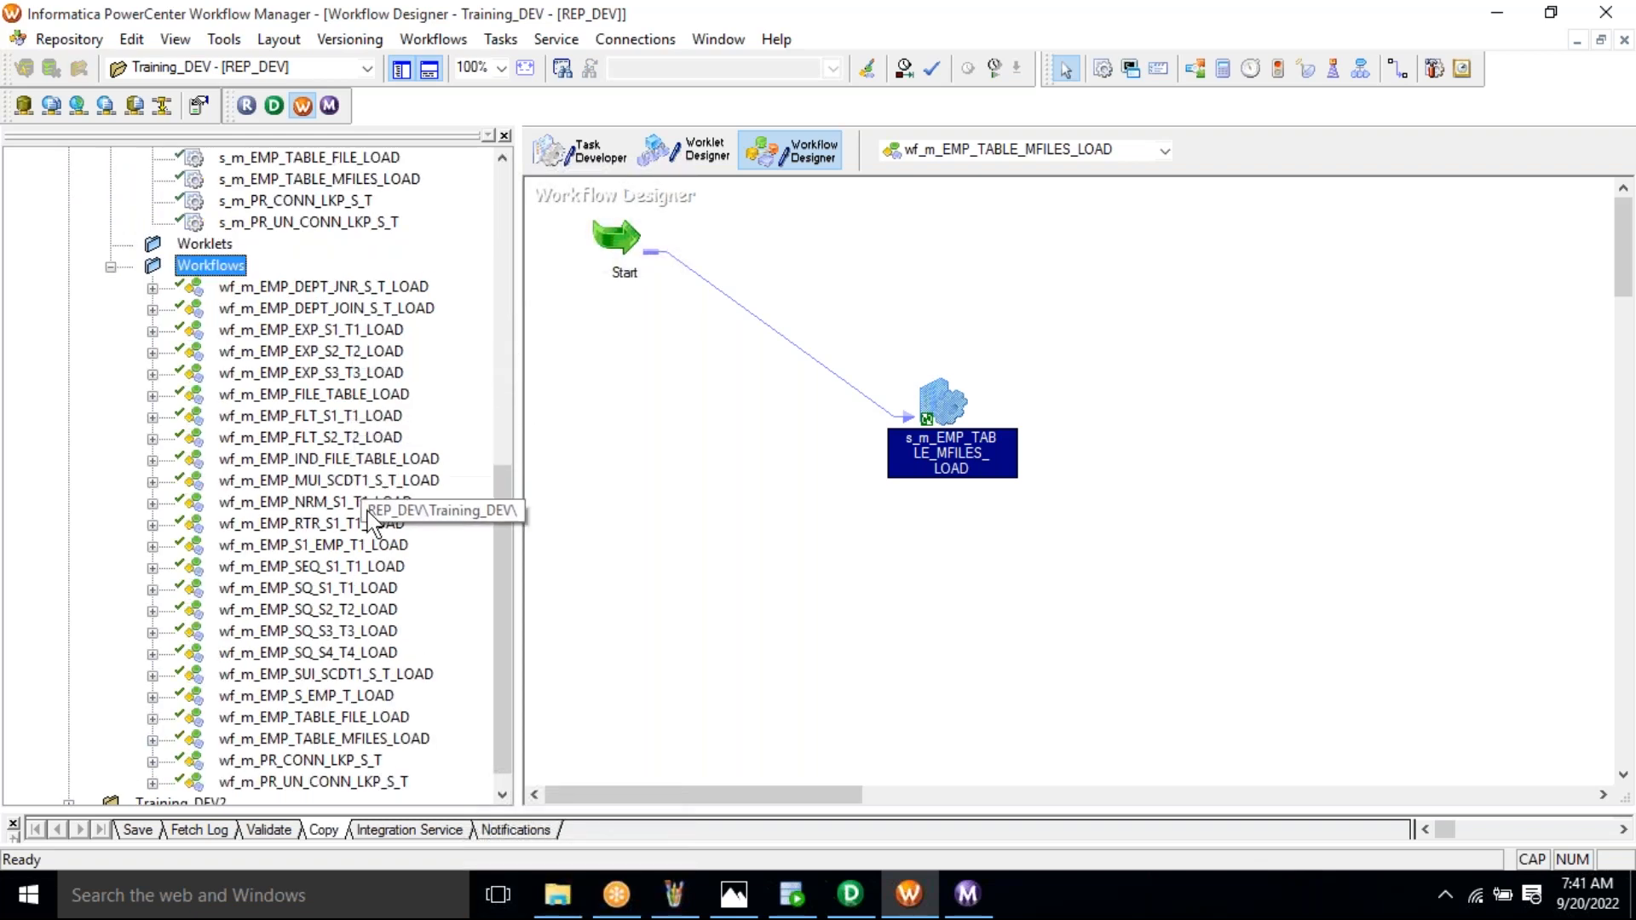
double_click(345, 467)
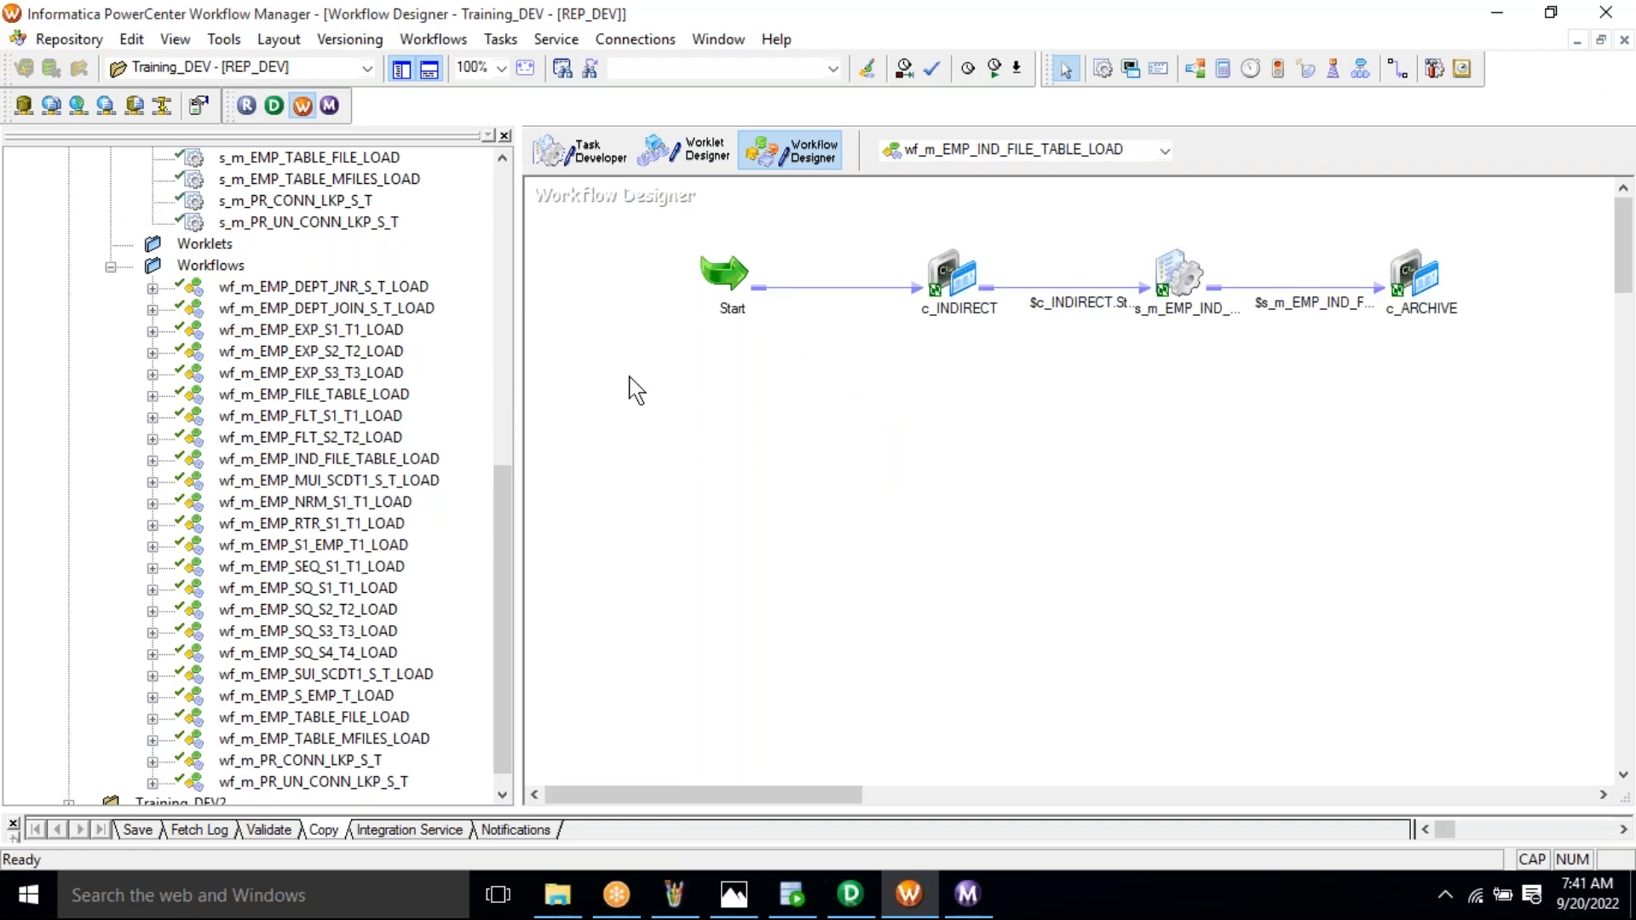
Delete the c_INDIRECT and c_ARCHIVE command tasks from the workflow
left_click_drag(972, 367, 1009, 377)
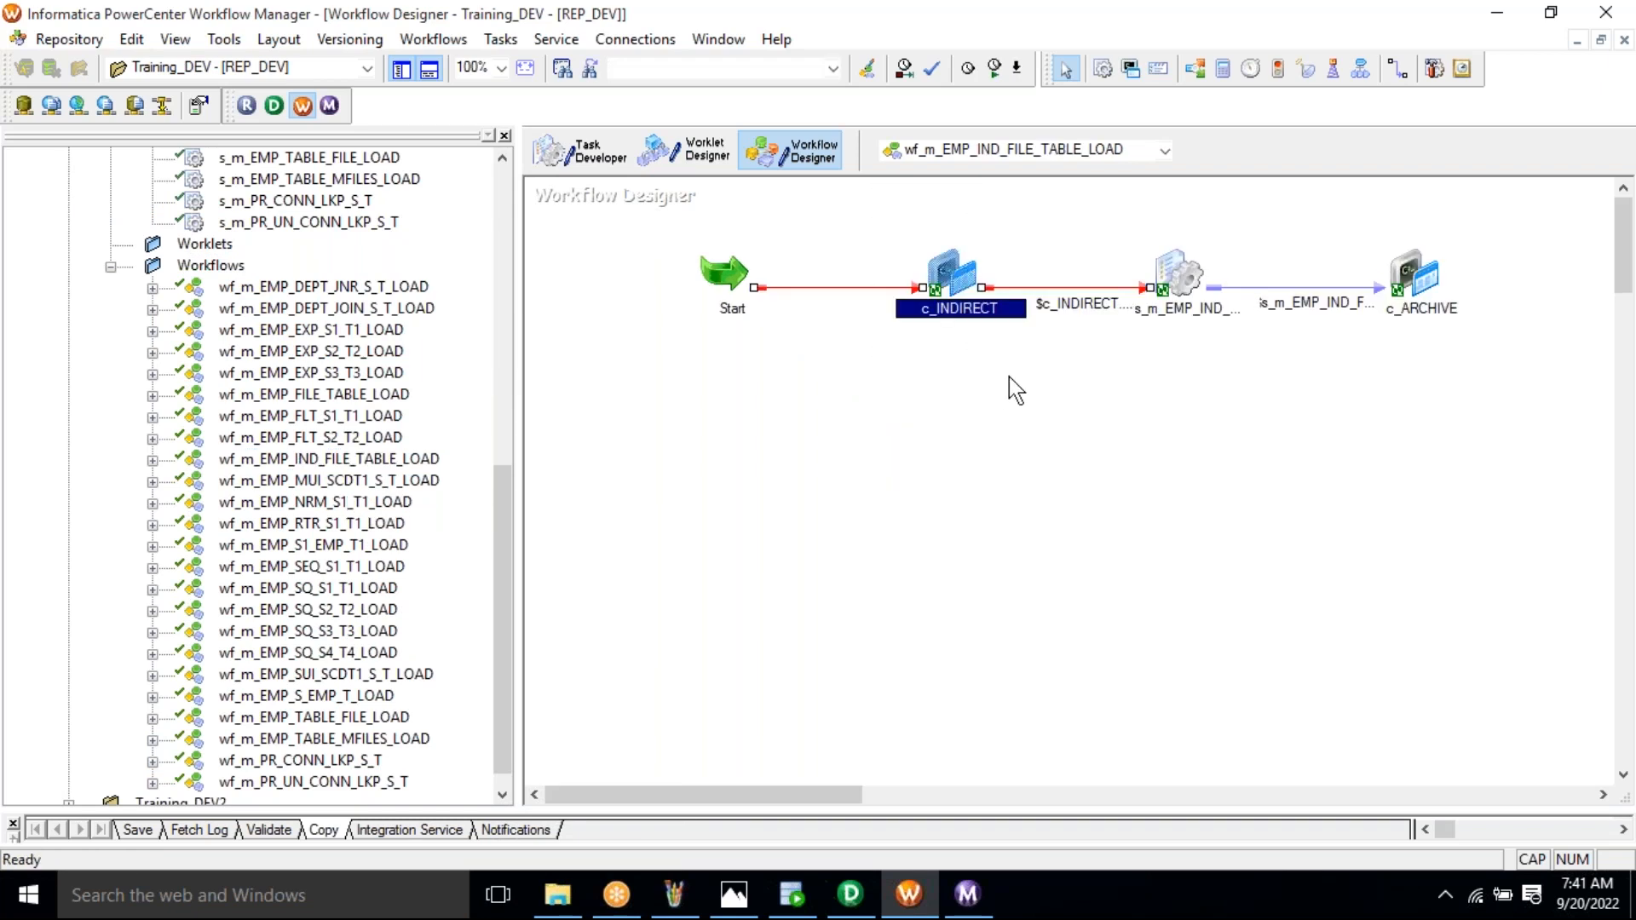
key("Delete")
key("Return")
left_click_drag(1334, 238, 1513, 388)
key("Delete")
key("Return")
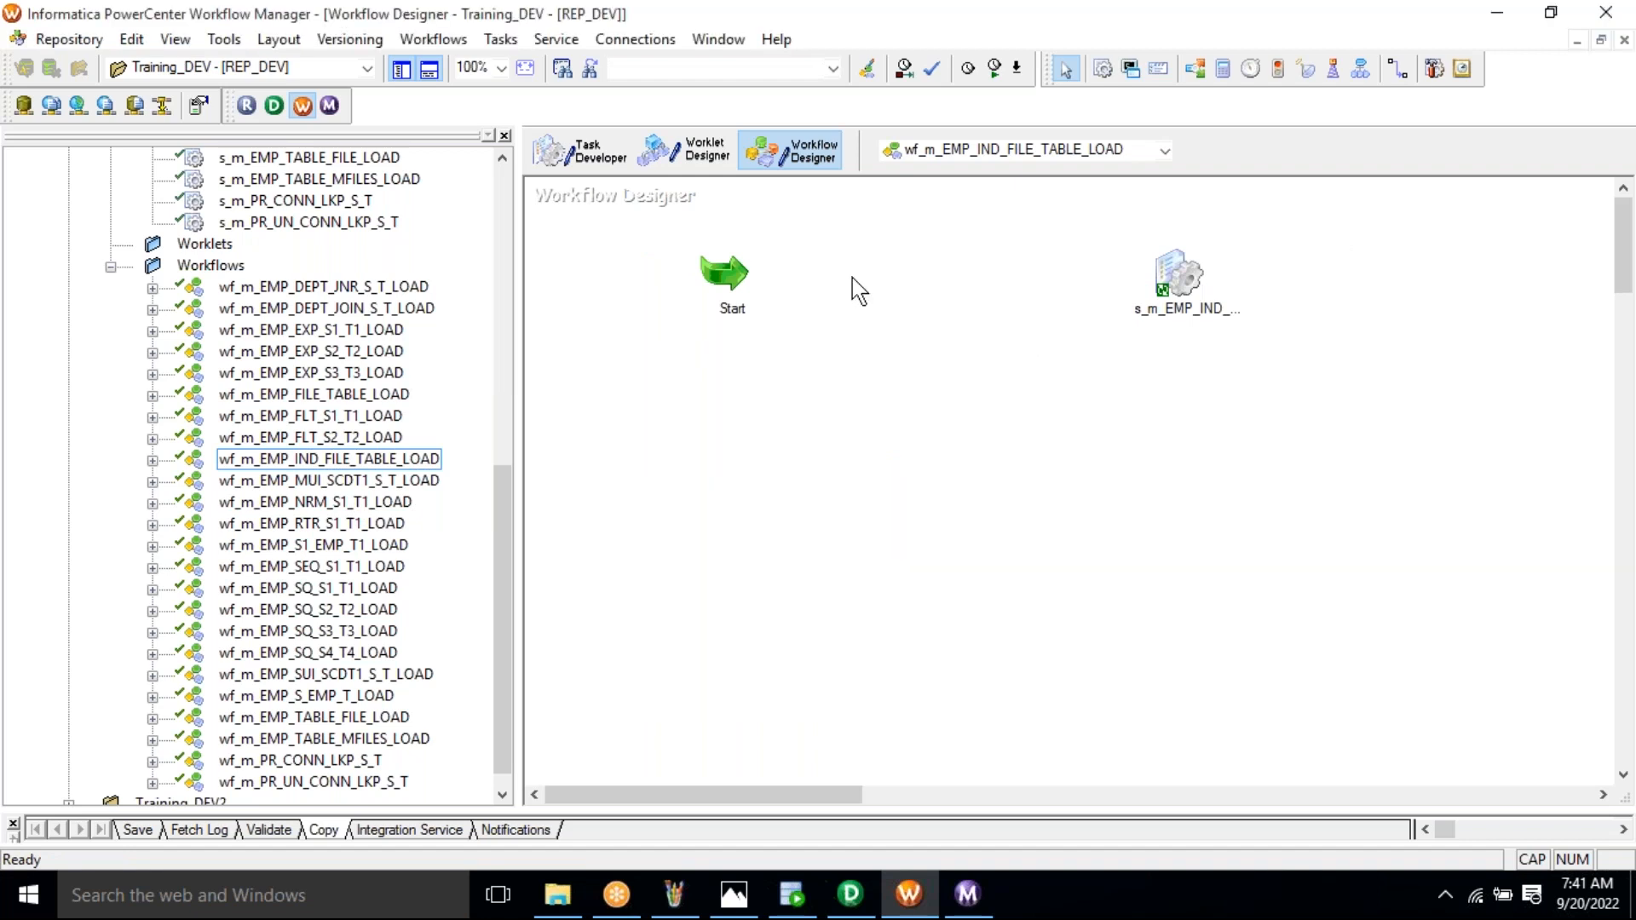
Link the Start task directly to the s_m_EMP_IND_FILE_TABLE_LOAD session and save the workflow
left_click(510, 42)
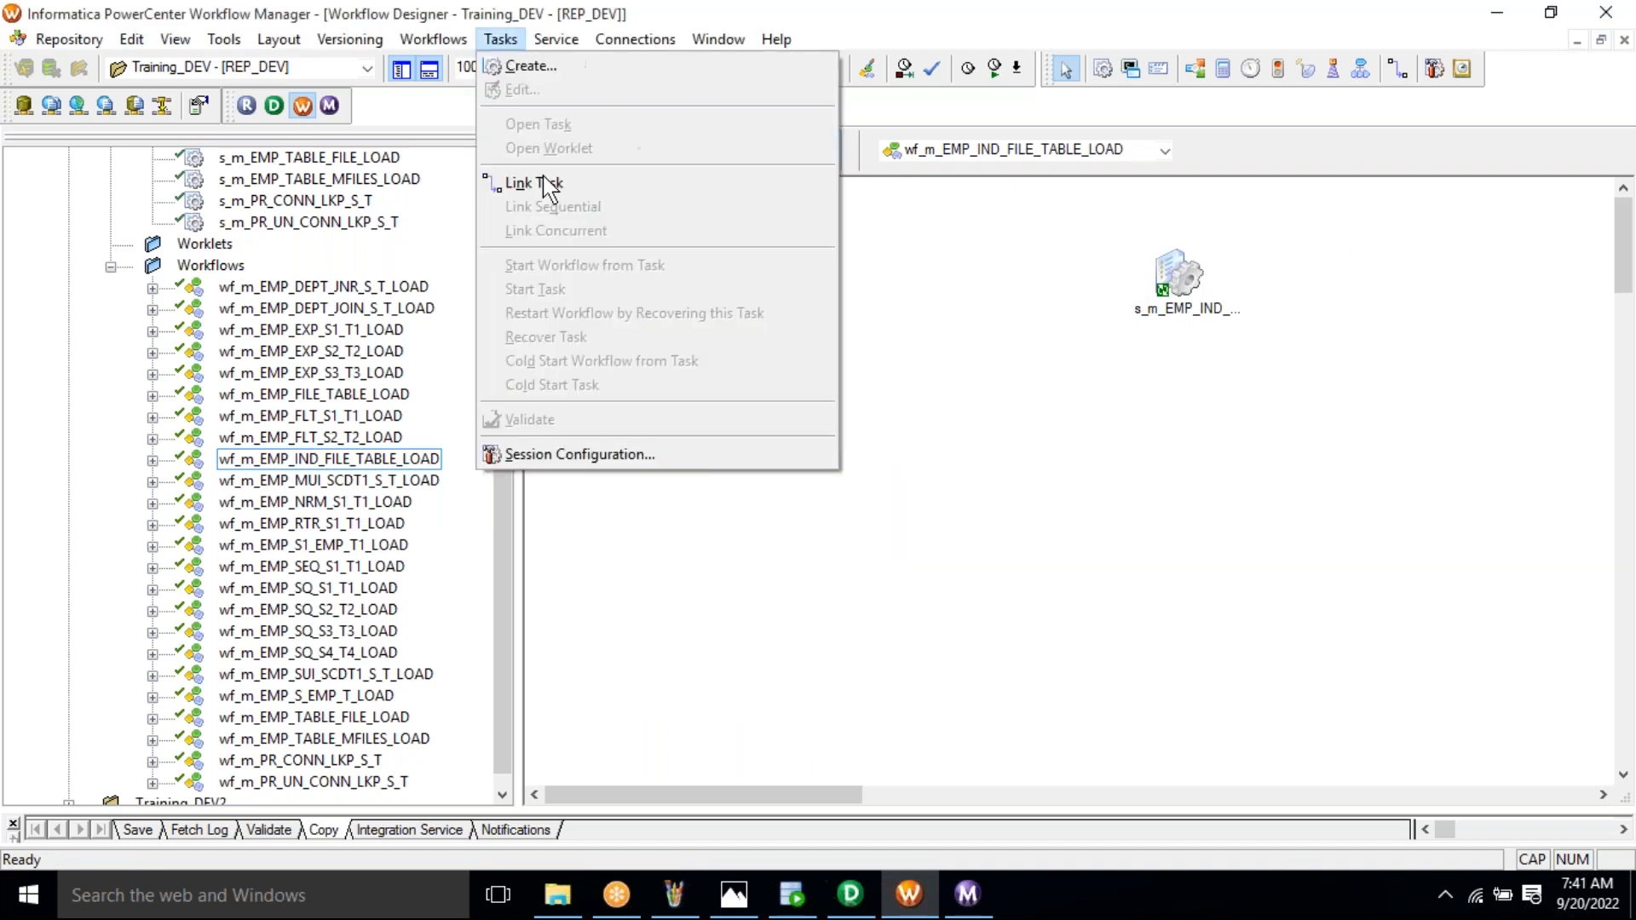
left_click(545, 184)
left_click_drag(732, 274, 1163, 286)
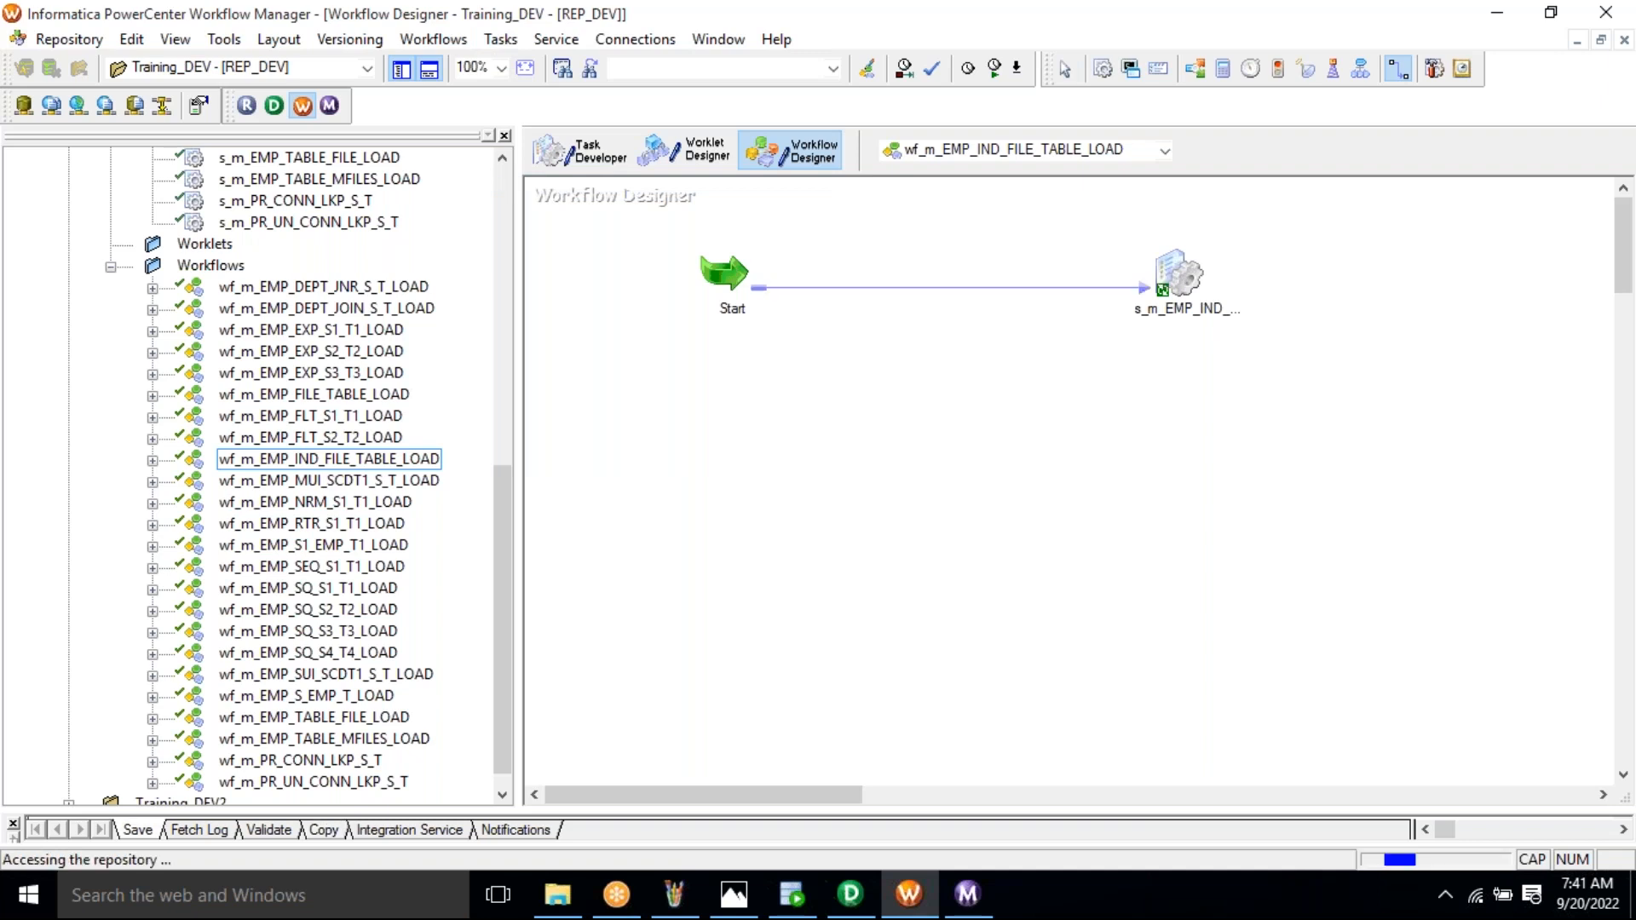
Load the reusable session s_m_EMP_IND_FILE_TABLE_LOAD into the Task Developer and open it for editing
left_click(586, 158)
left_click_drag(509, 512, 500, 377)
left_click_drag(322, 184, 814, 495)
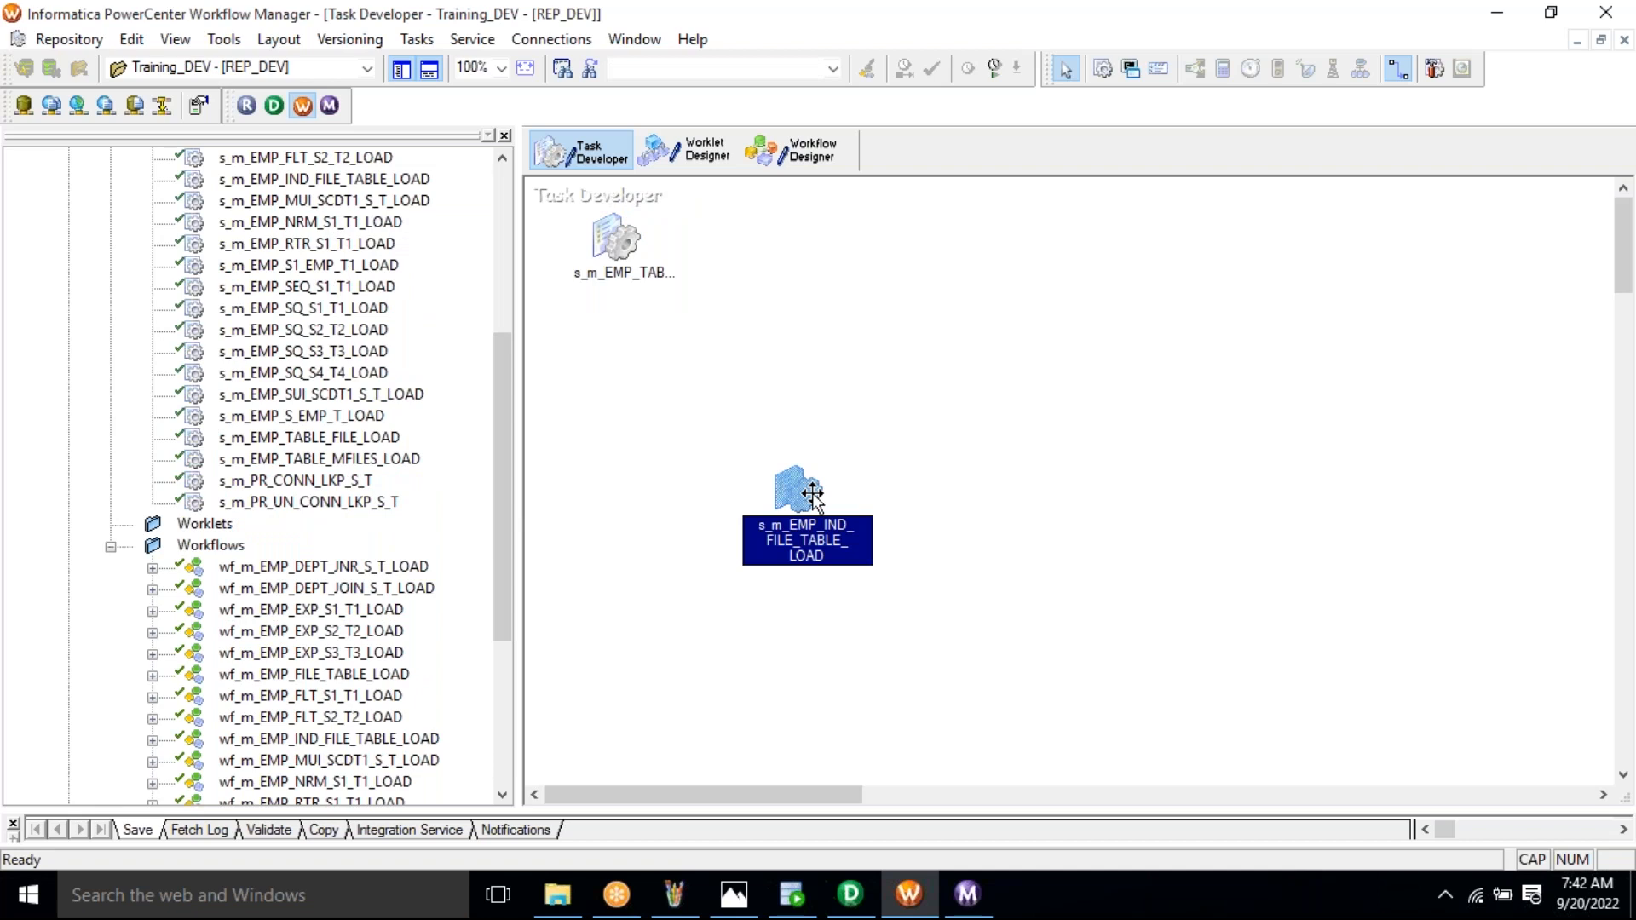
double_click(801, 492)
Show the SQ_EMP_IND source's file reader properties in the session's mapping settings, enlarge the dialog and open the source filename for editing
left_click(628, 263)
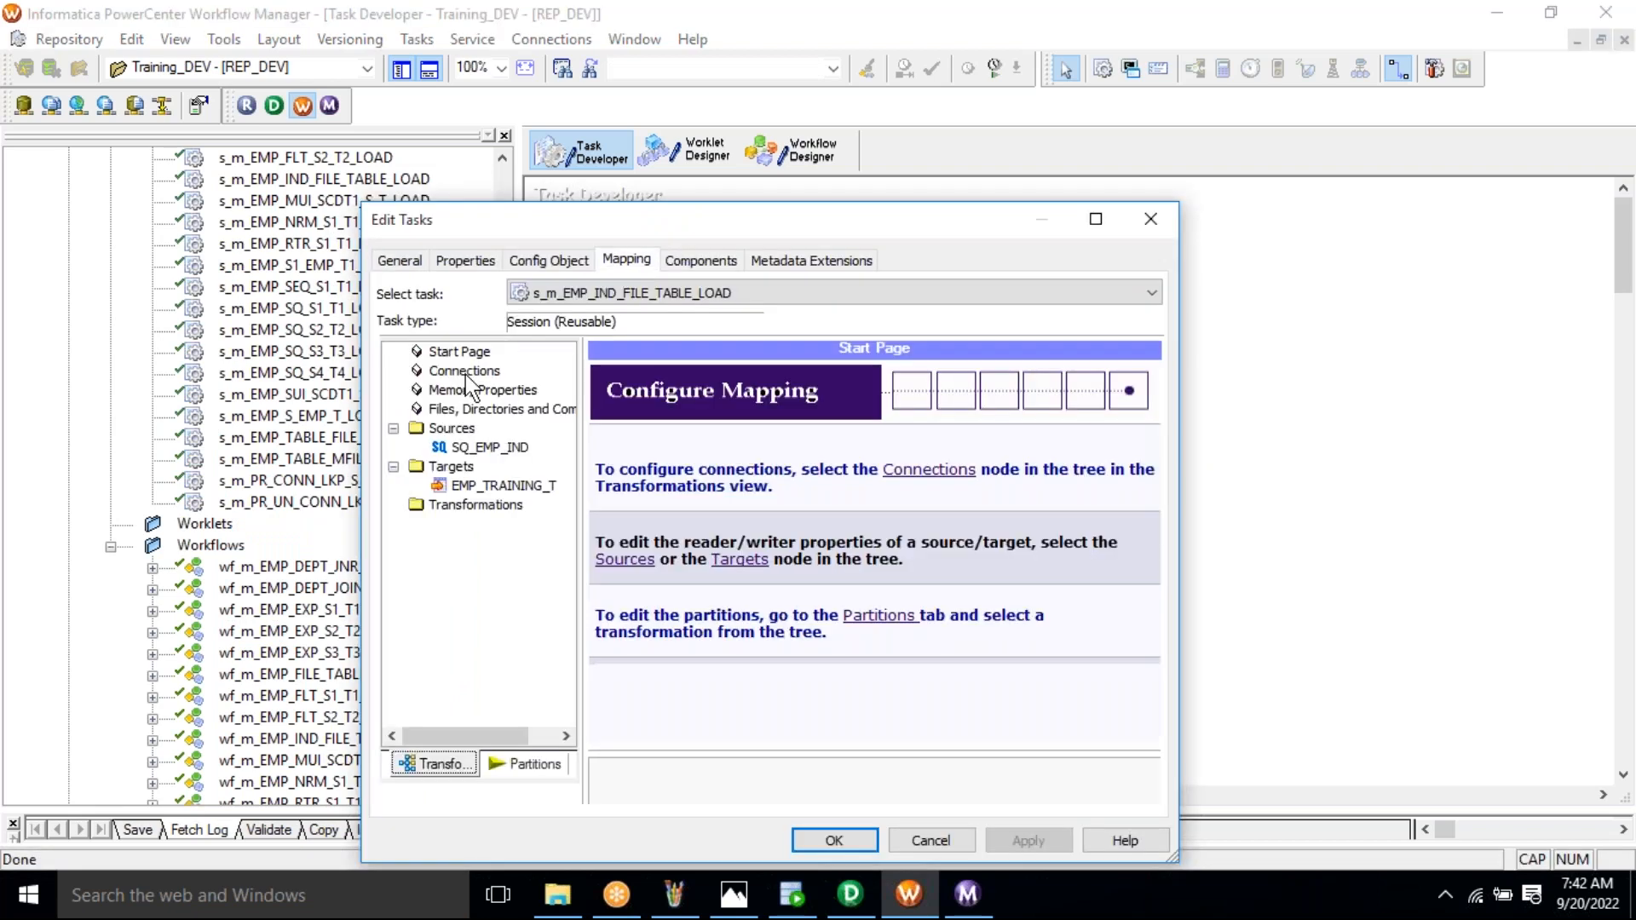
left_click(466, 375)
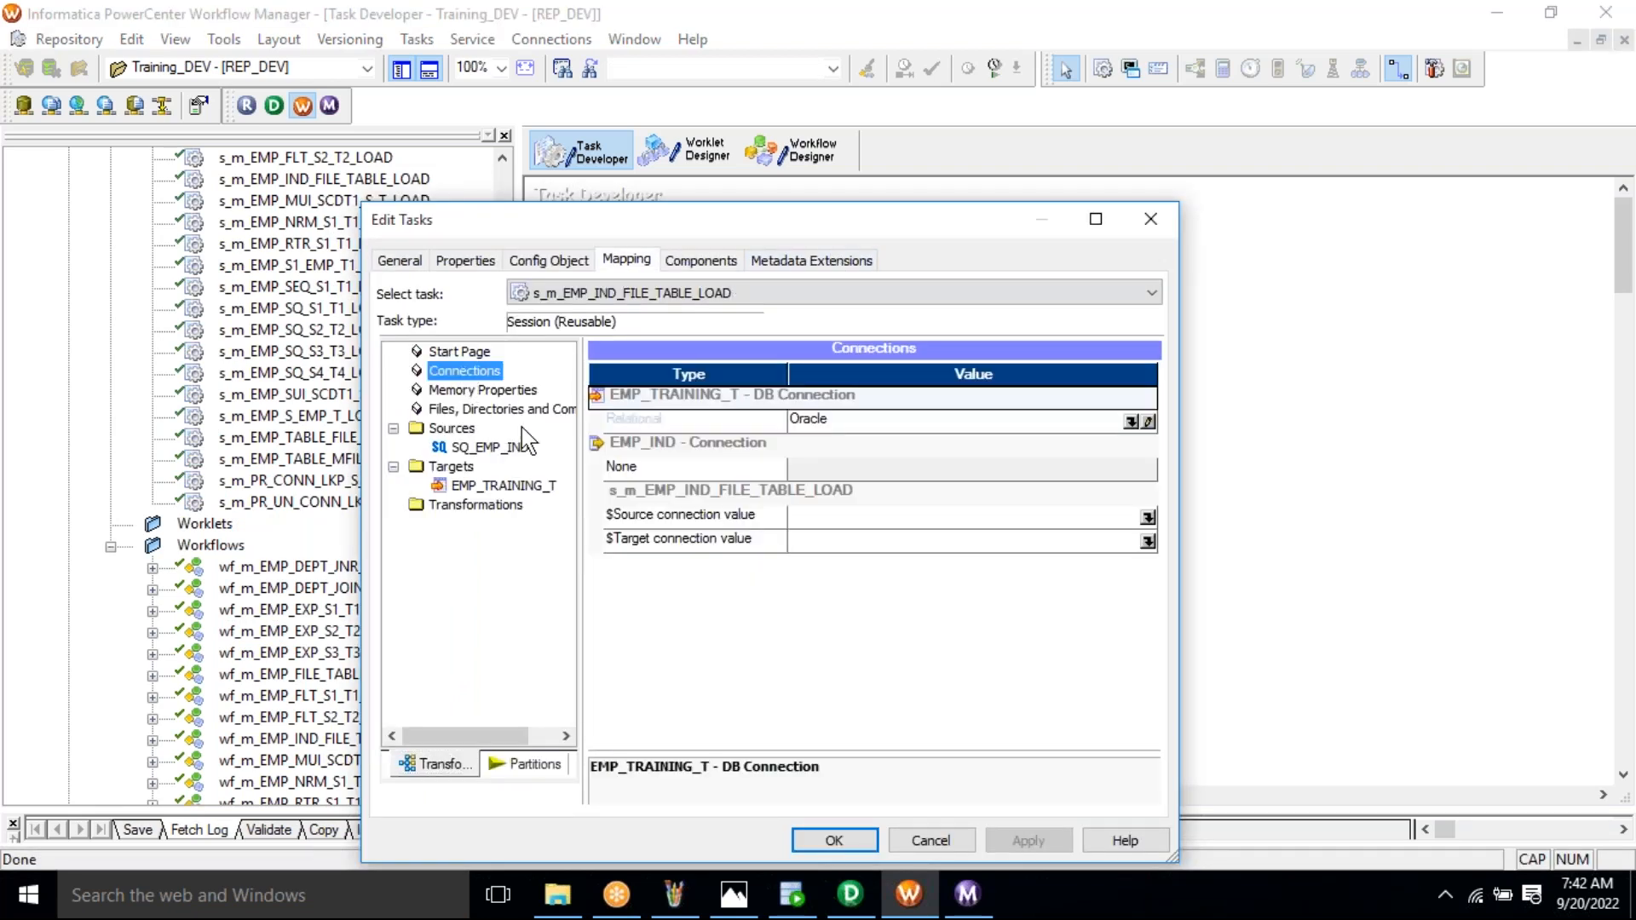
left_click(490, 447)
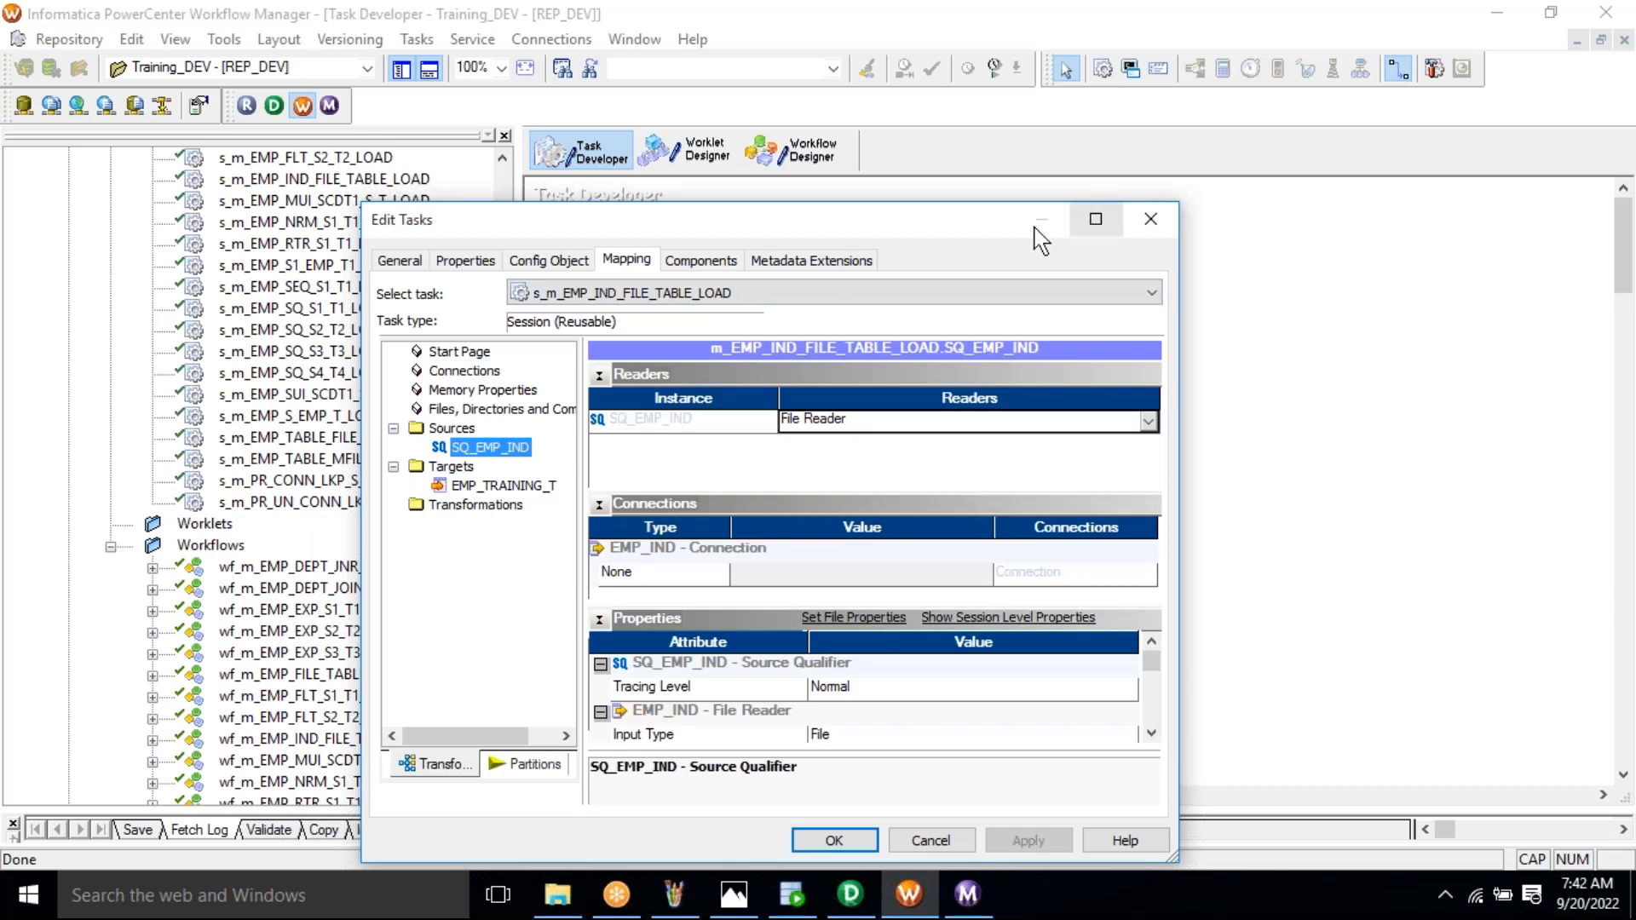
left_click(1096, 219)
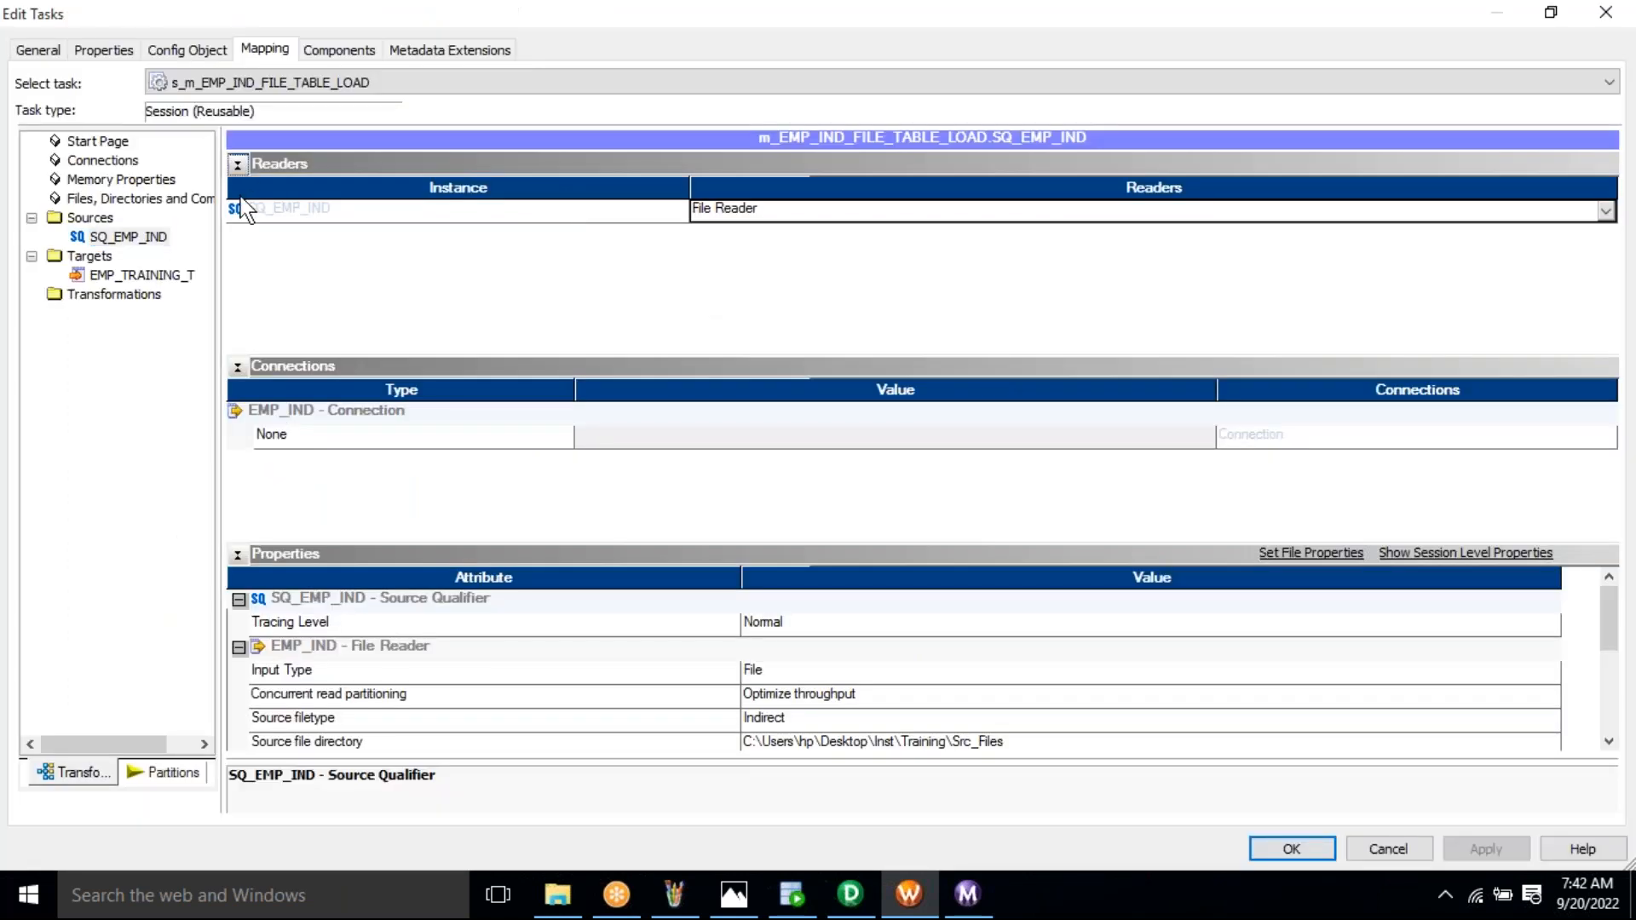
left_click(237, 165)
left_click(239, 189)
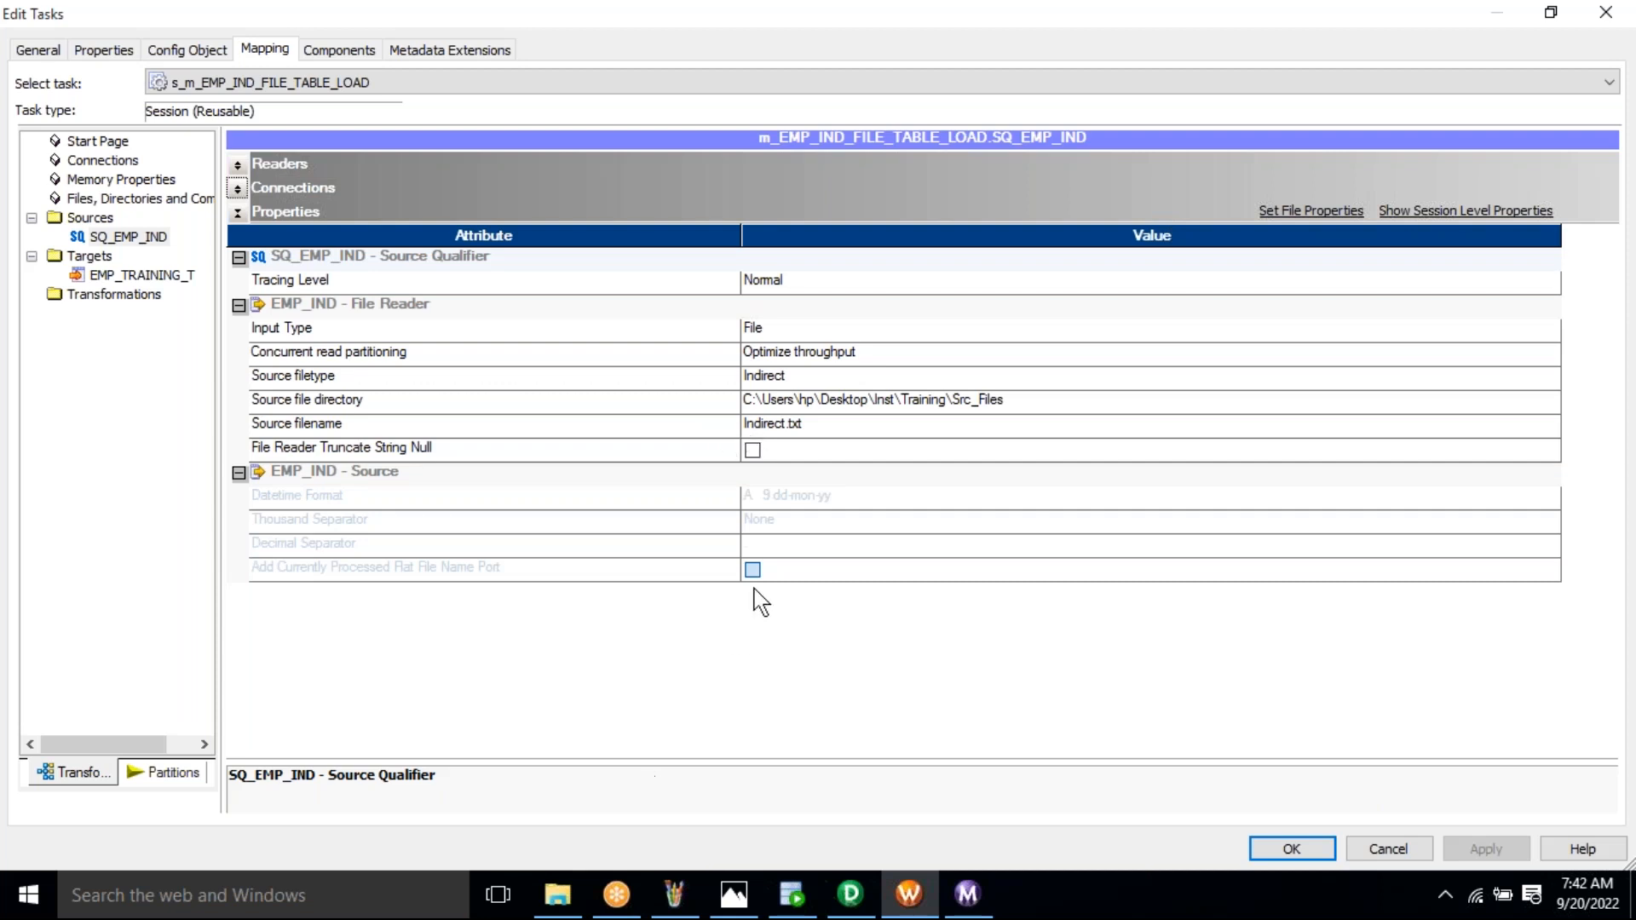
left_click(841, 423)
Switch to File Explorer and place the EMP_IND CSV file from the Archive folder into the Training folder's Src_Files
left_click(558, 894)
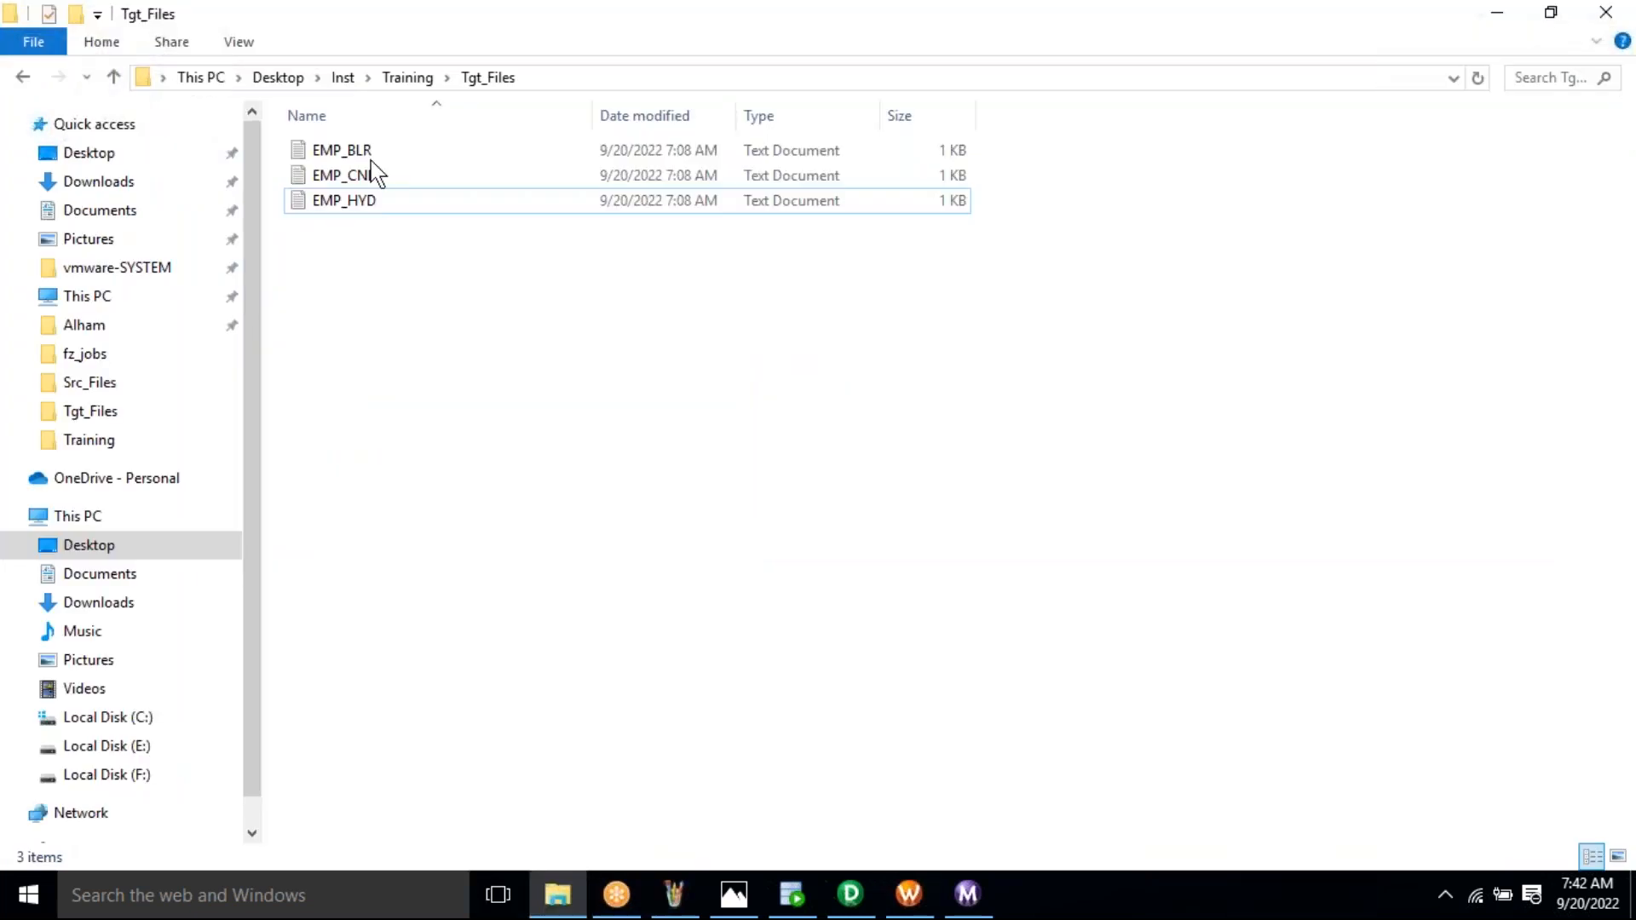
left_click(405, 78)
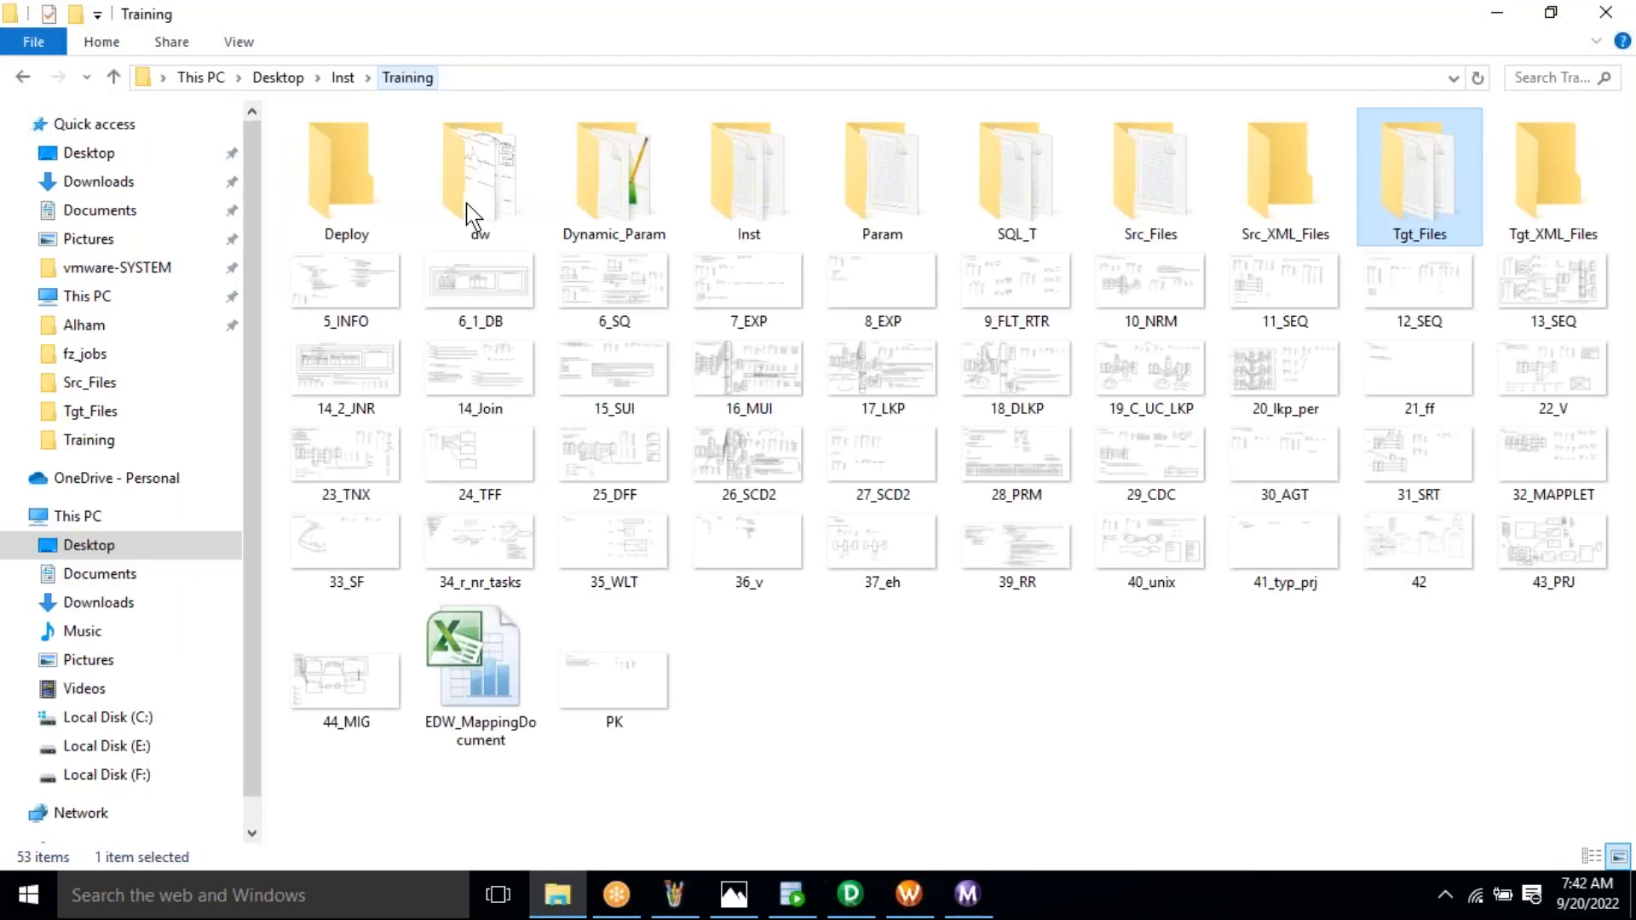
left_click(1109, 201)
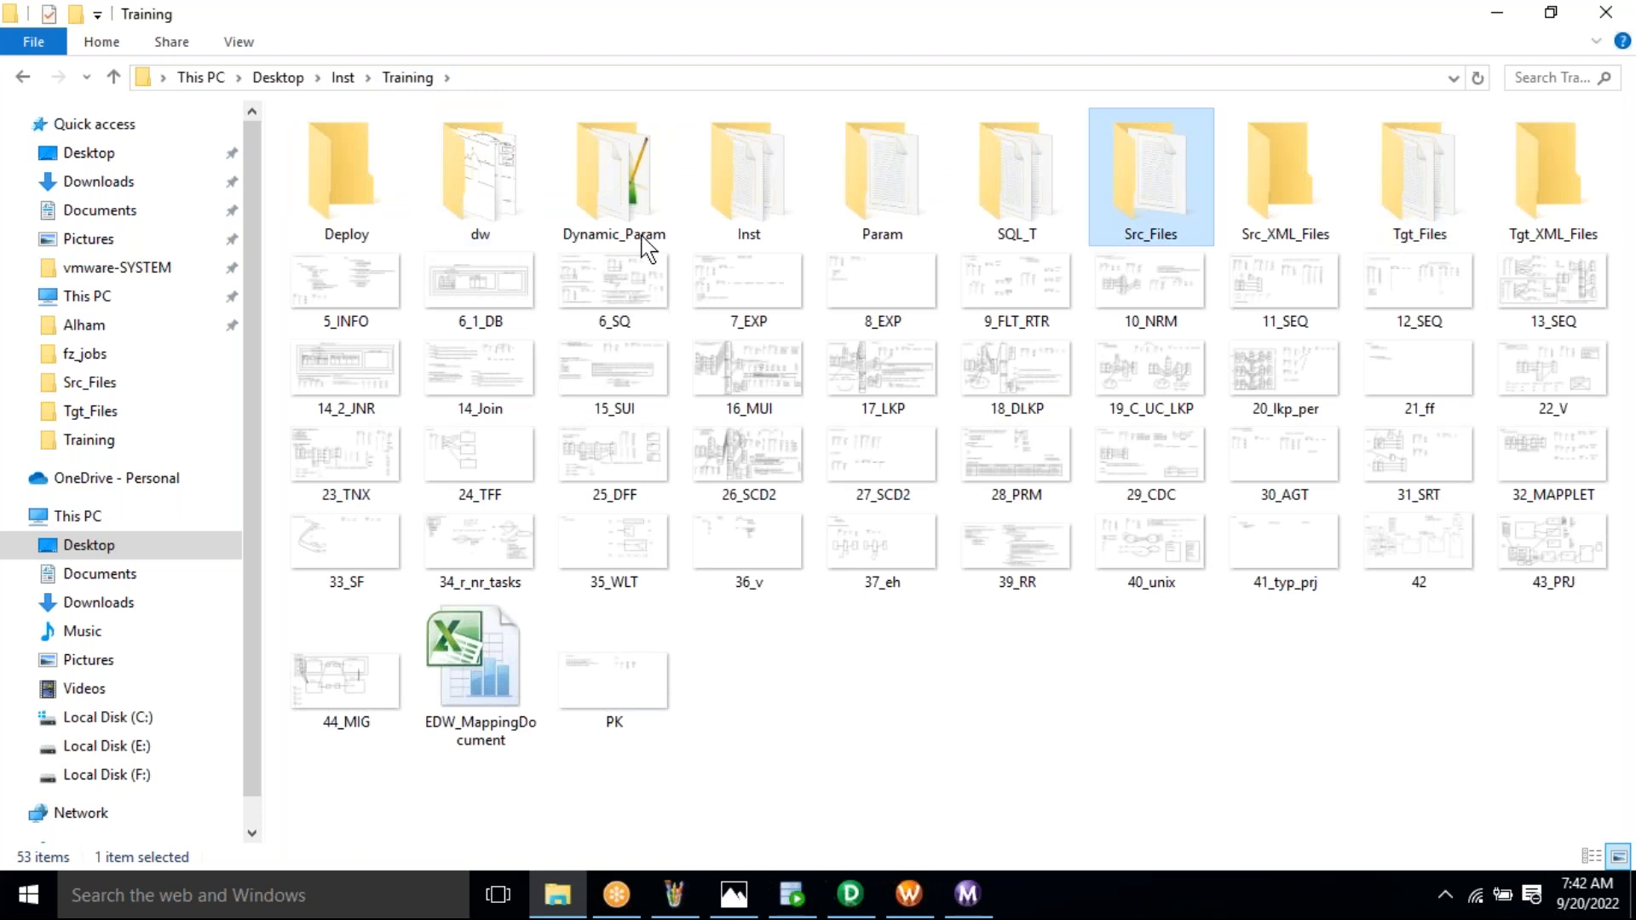
key("Return")
double_click(339, 150)
left_click(407, 257)
key("alt+Left")
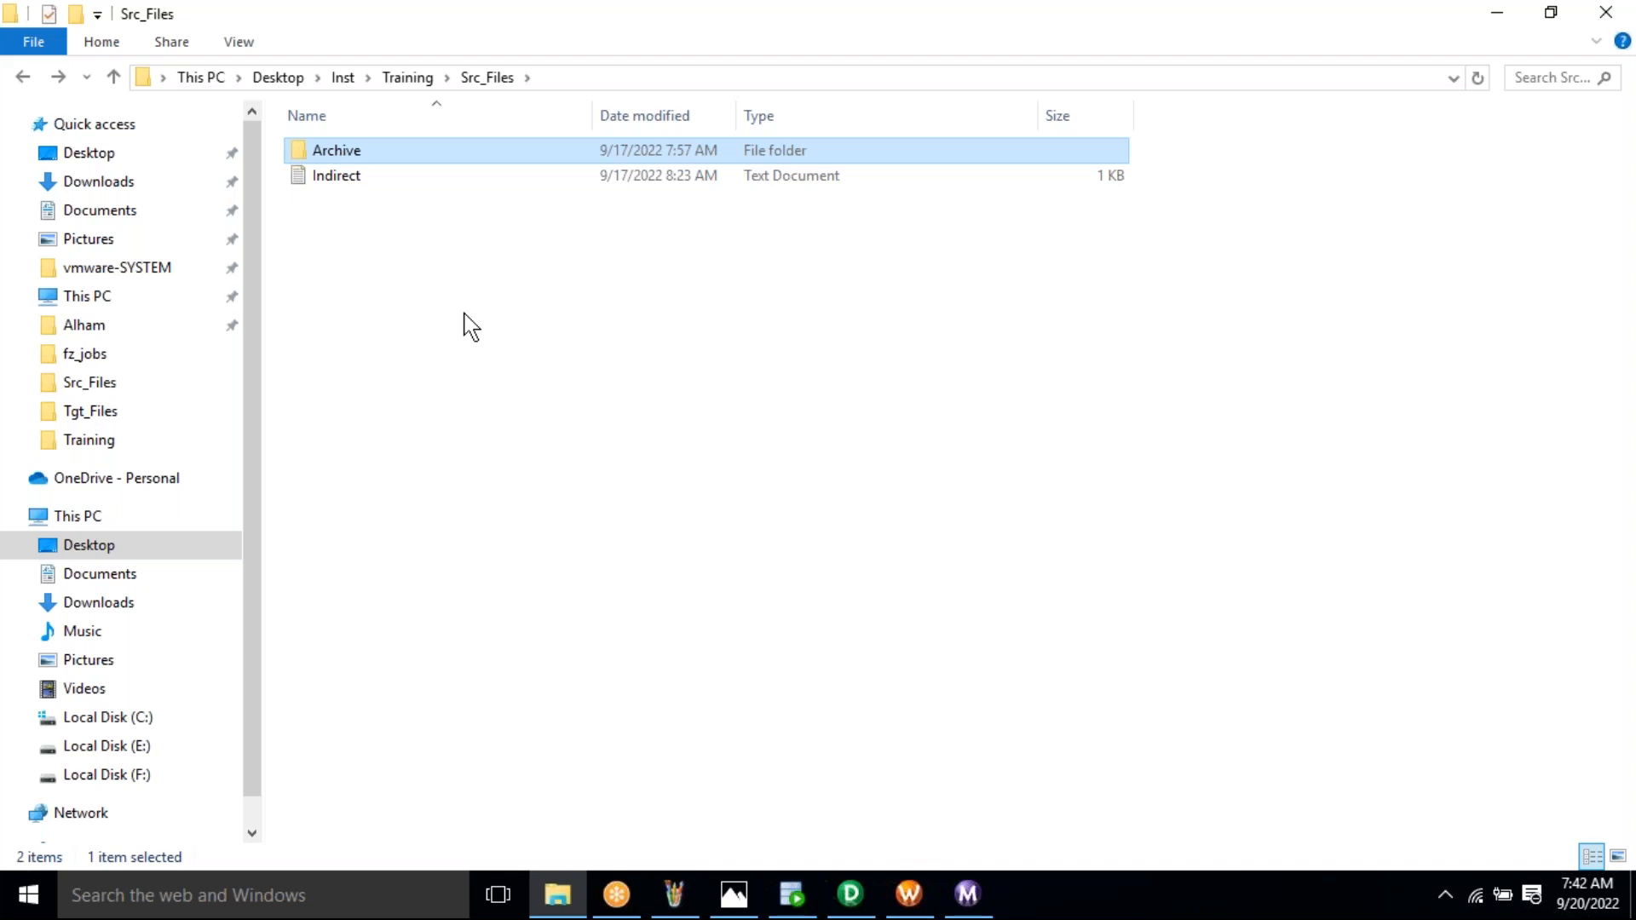
key("ctrl+v")
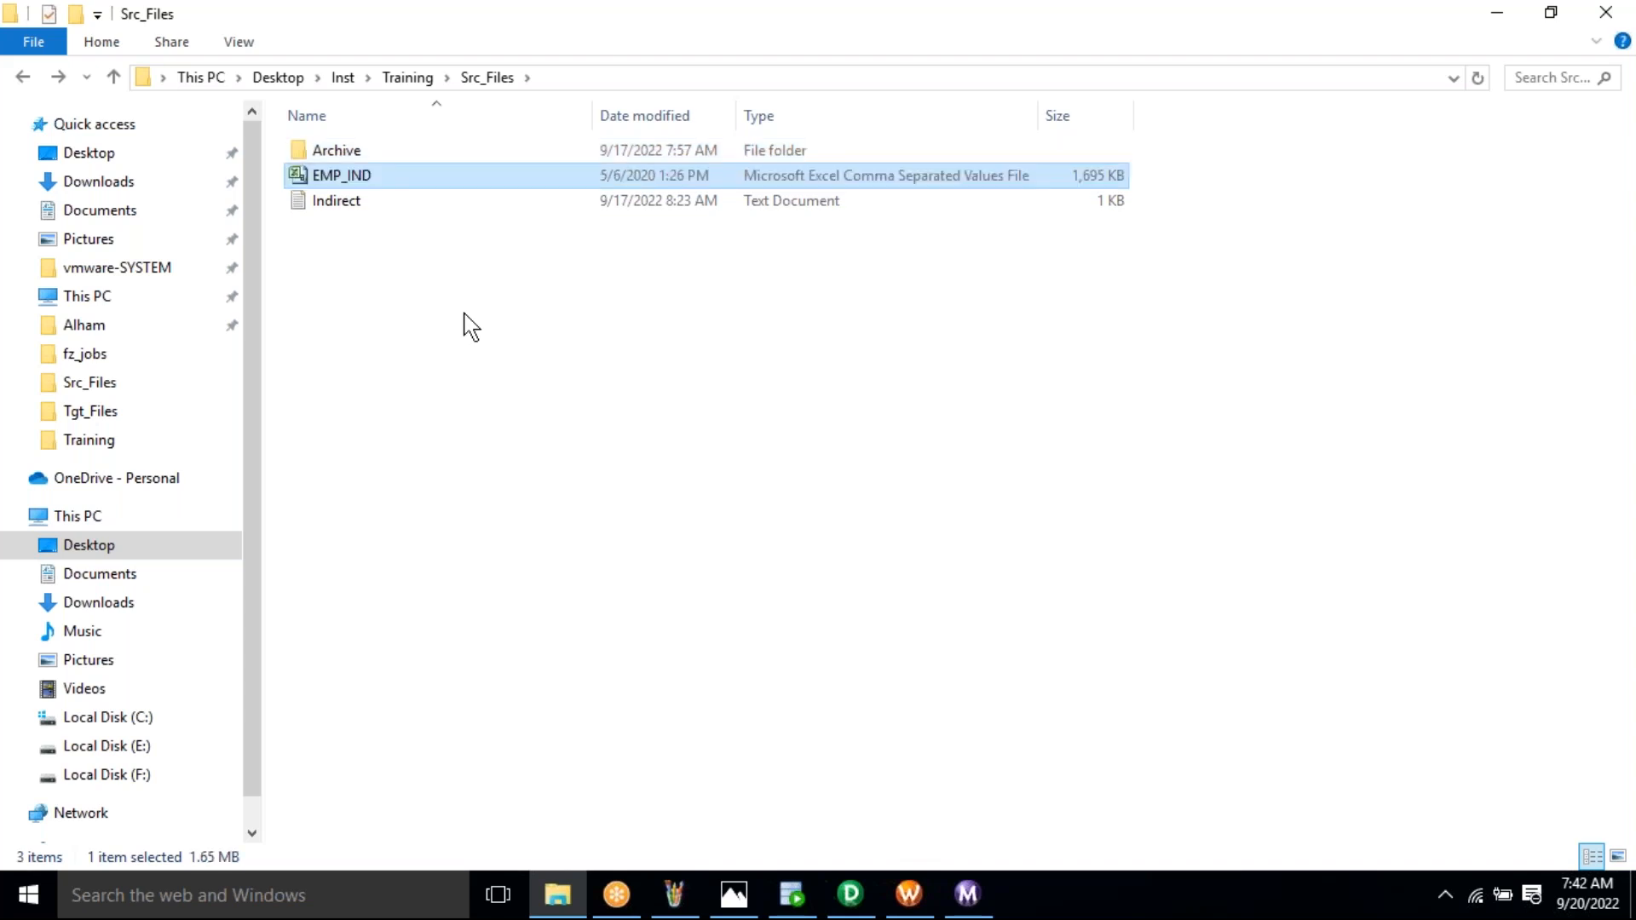
Edit the Indirect text file to keep only the EMP_IND.csv entry, then save and close it
left_click(369, 201)
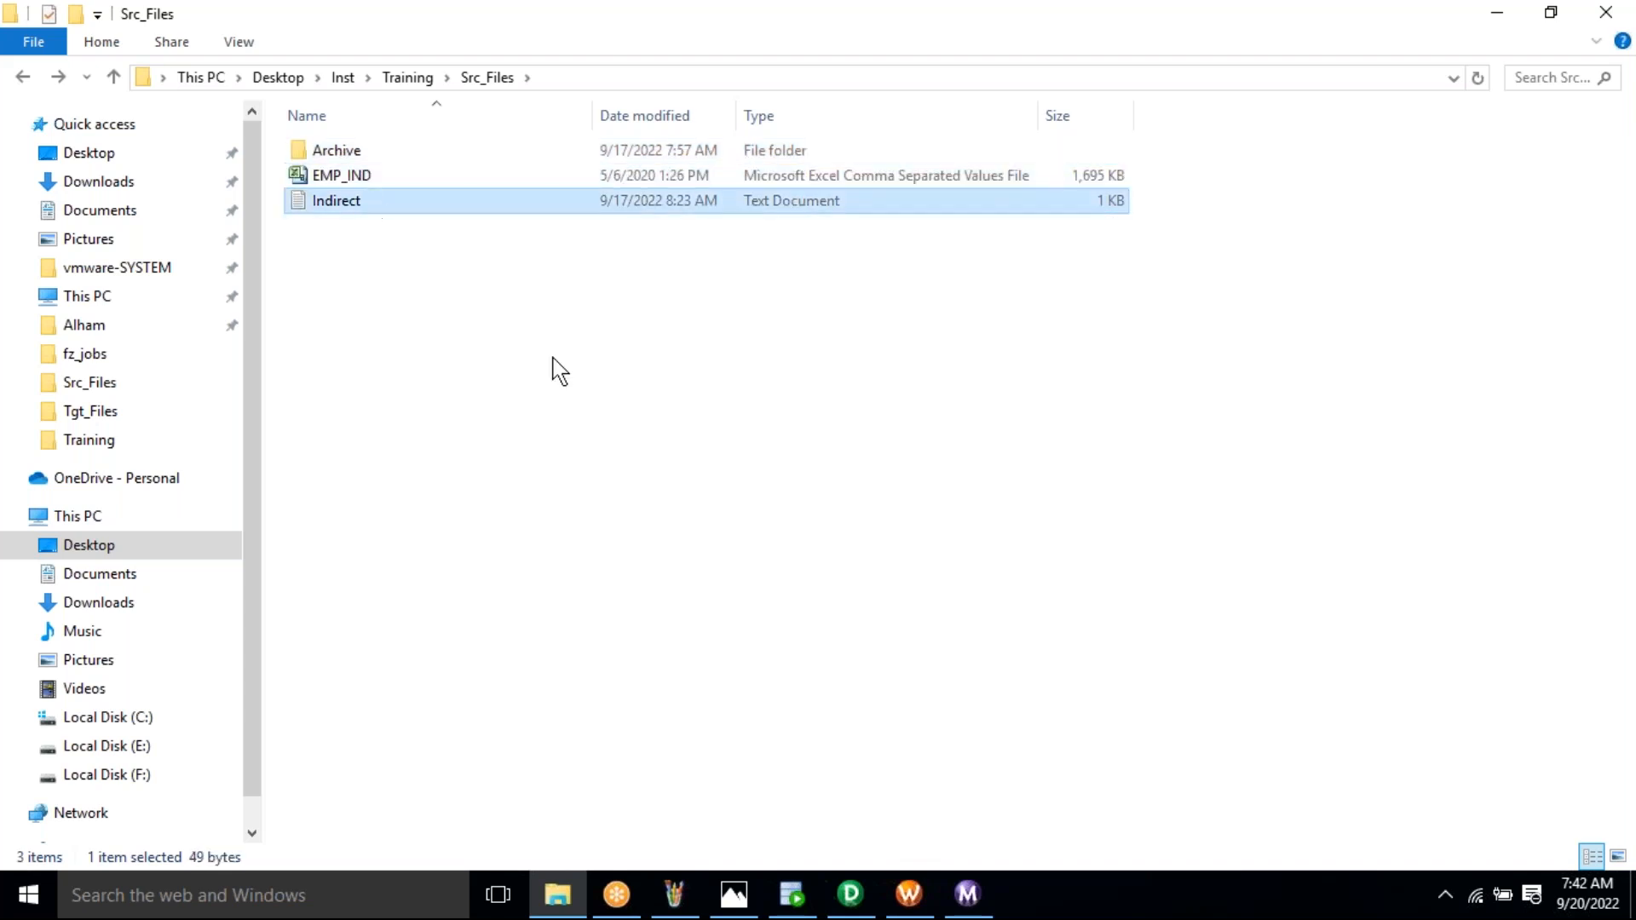
key("Return")
left_click_drag(956, 533, 782, 475)
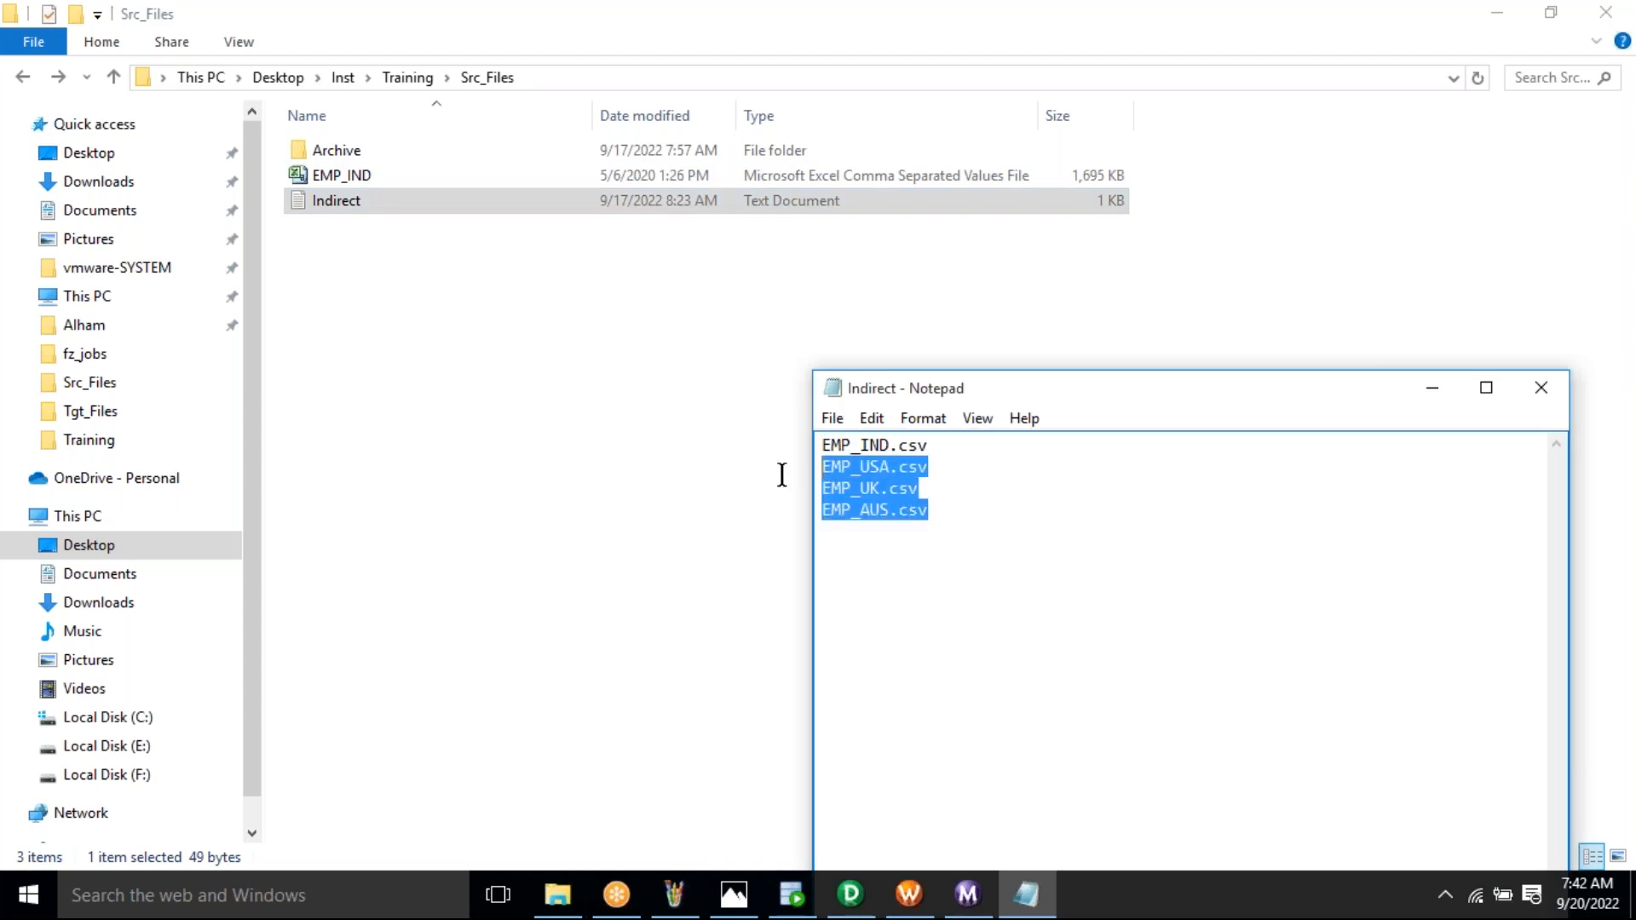
key("Delete")
key("BackSpace")
key("ctrl+s")
left_click(1540, 390)
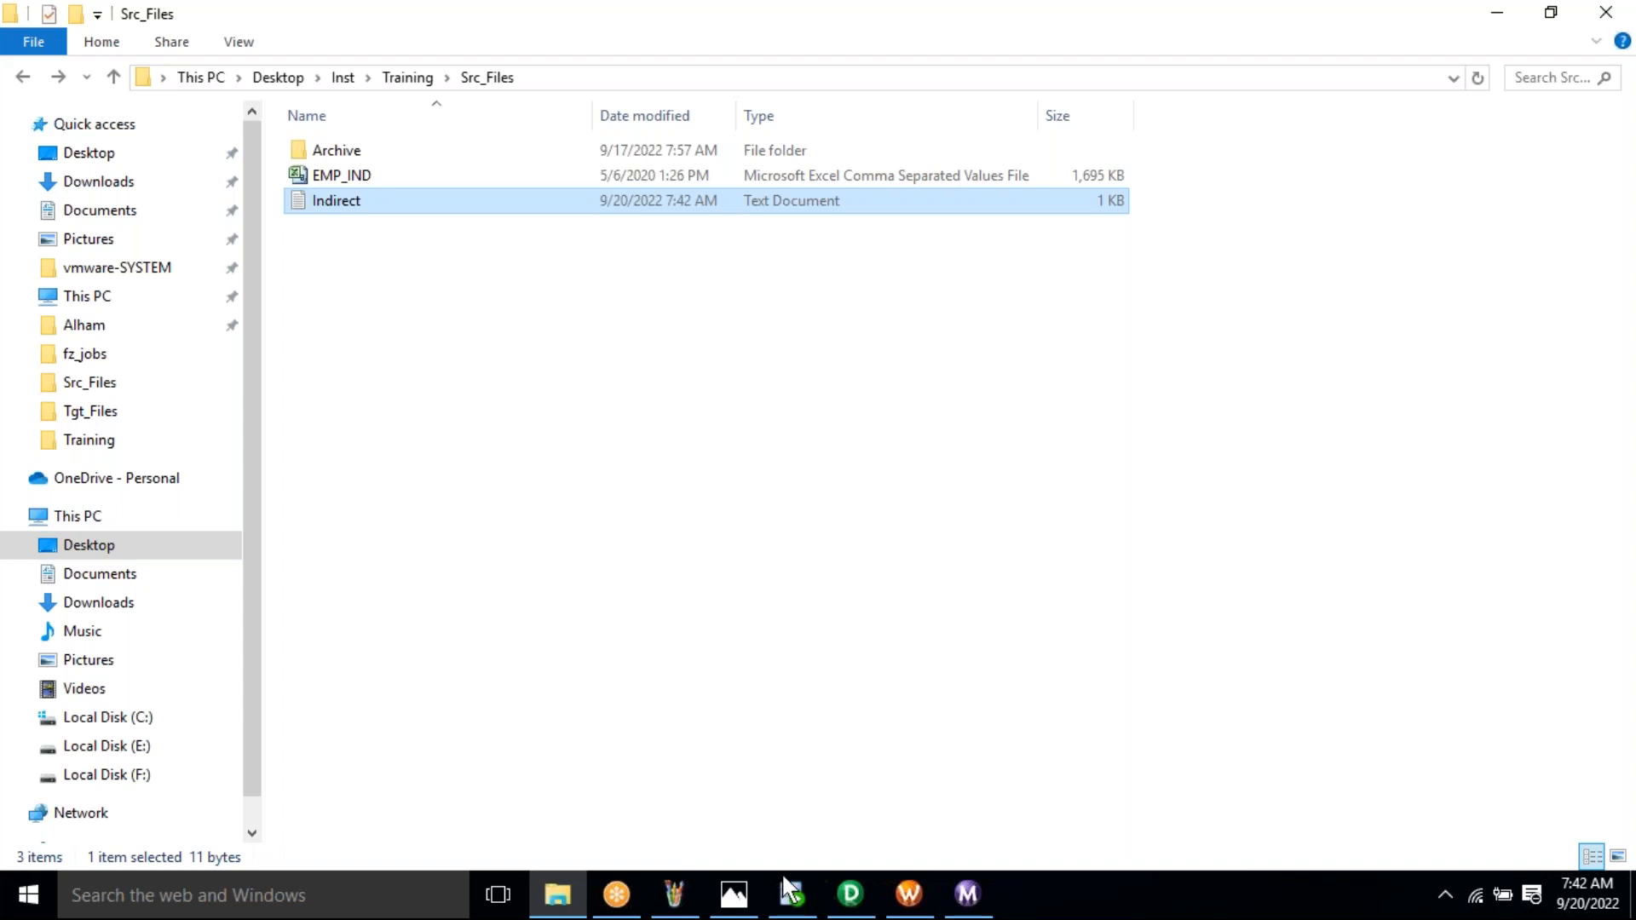
Switch to Workflow Manager, accept the session settings with Indirect.txt as source filename and save the session
left_click(905, 896)
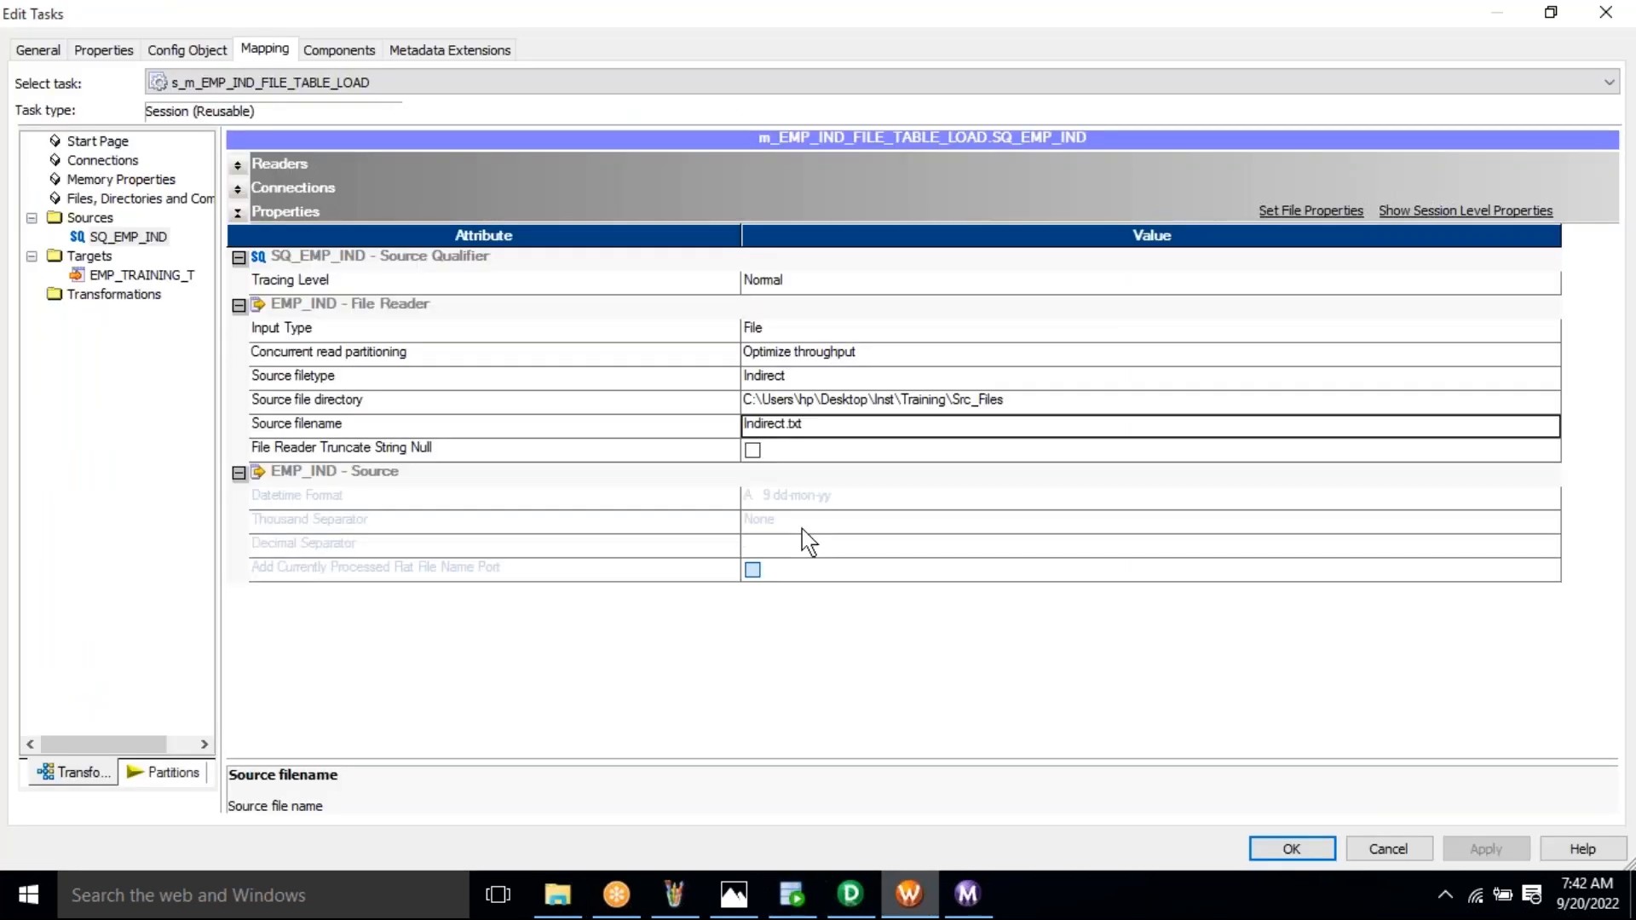
left_click(1294, 848)
key("ctrl+s")
key("Return")
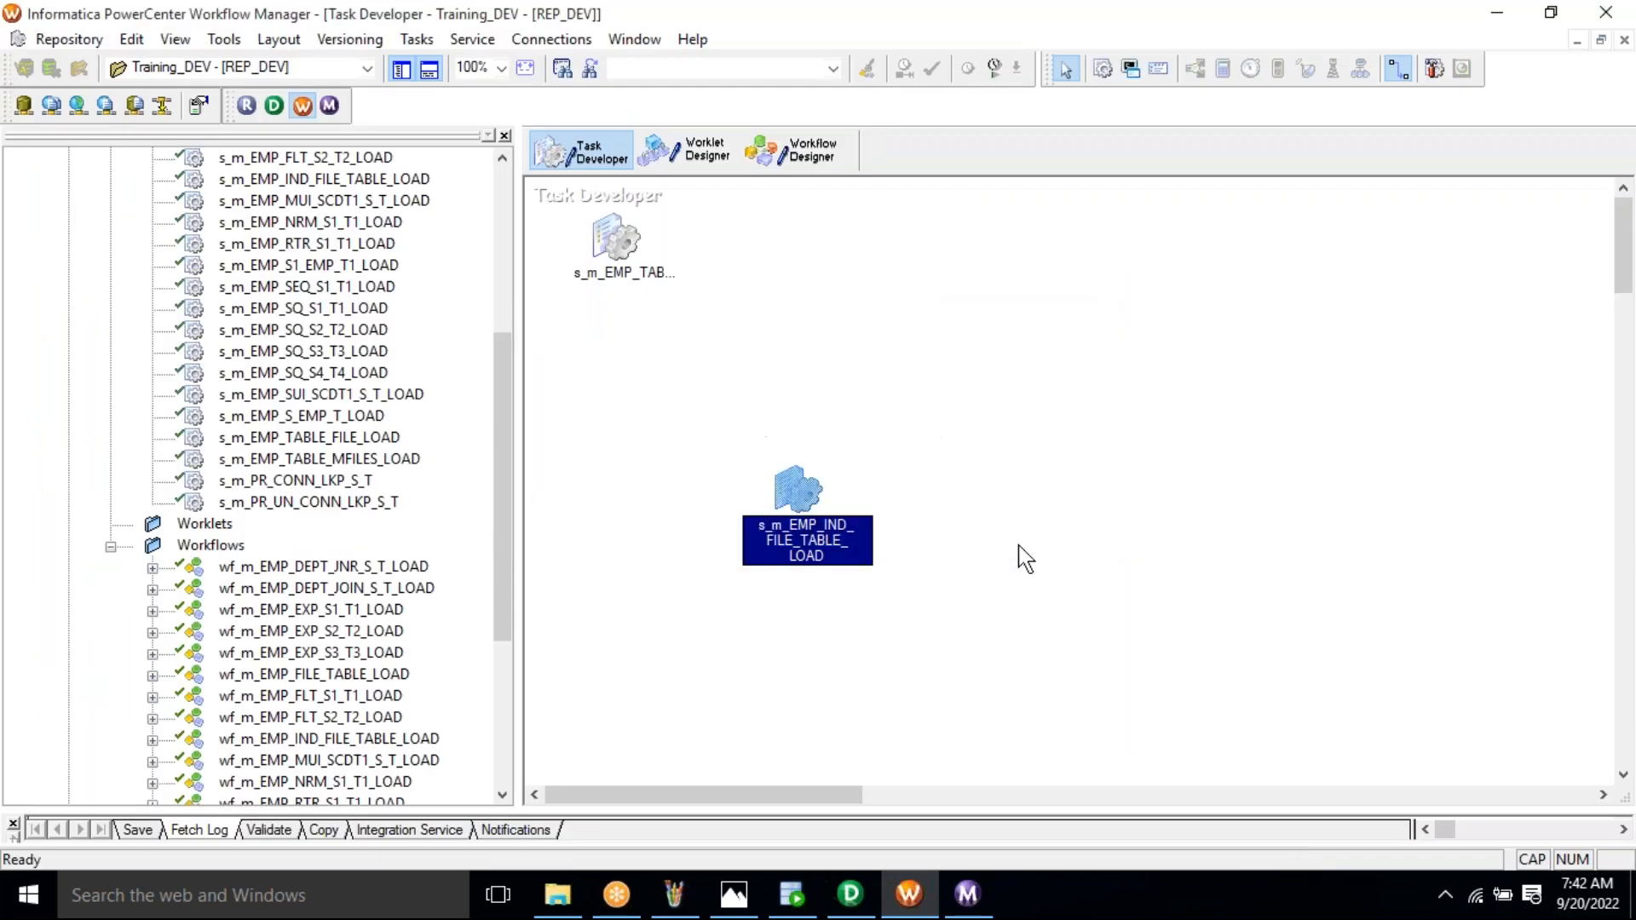
Start the wf_m_EMP_IND_FILE_TABLE_LOAD workflow from the Workflow Designer
left_click(811, 167)
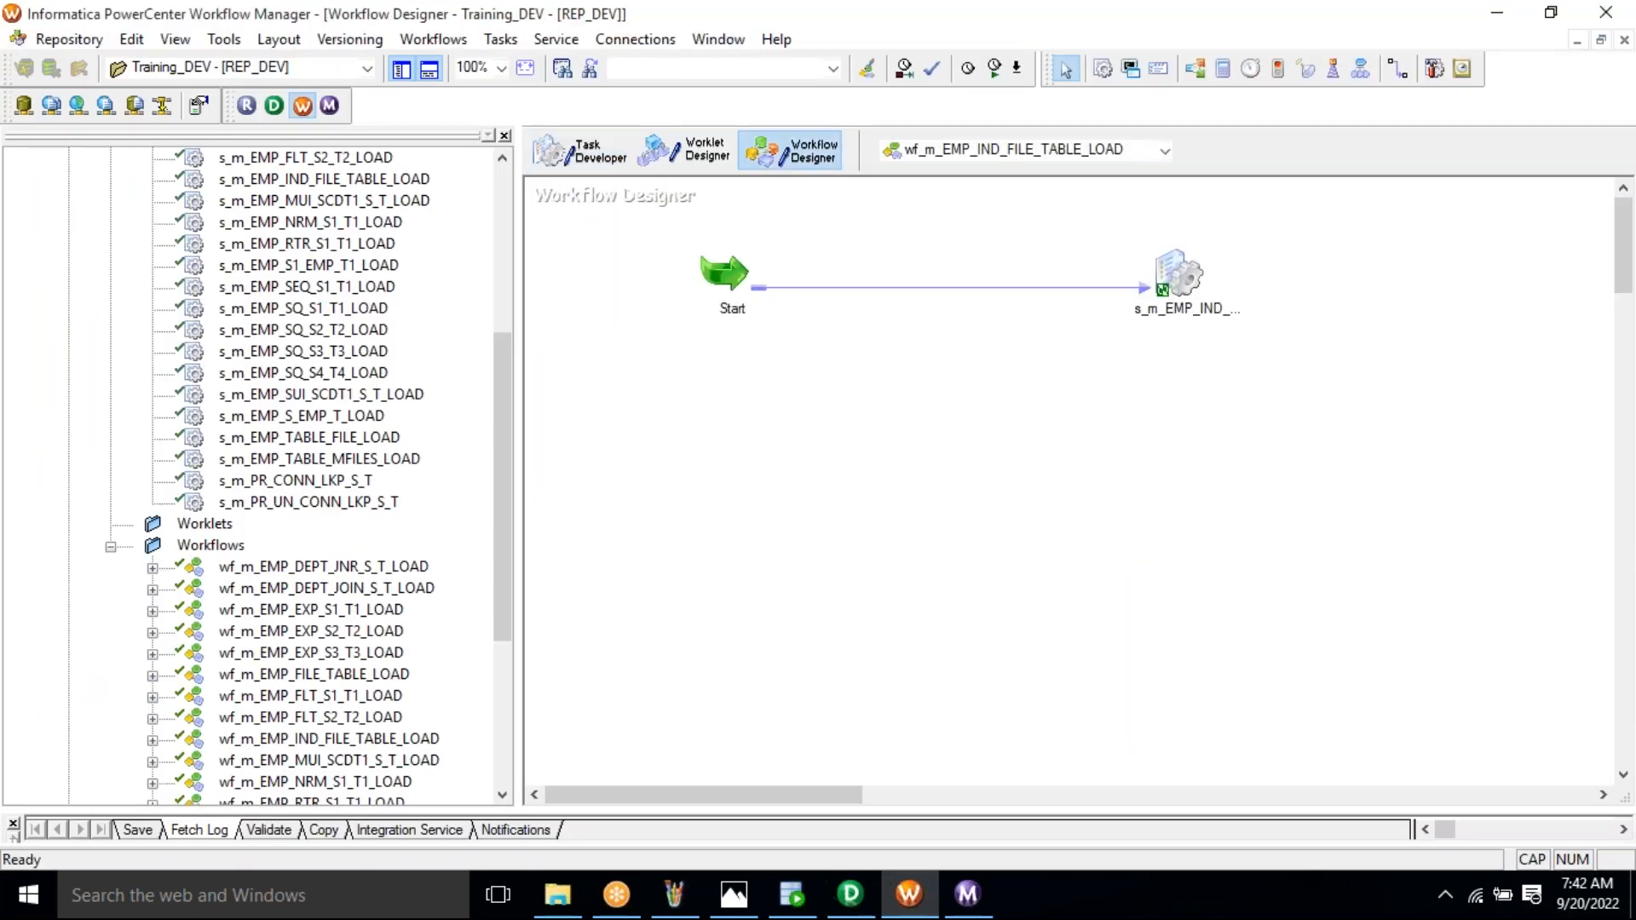
right_click(1029, 345)
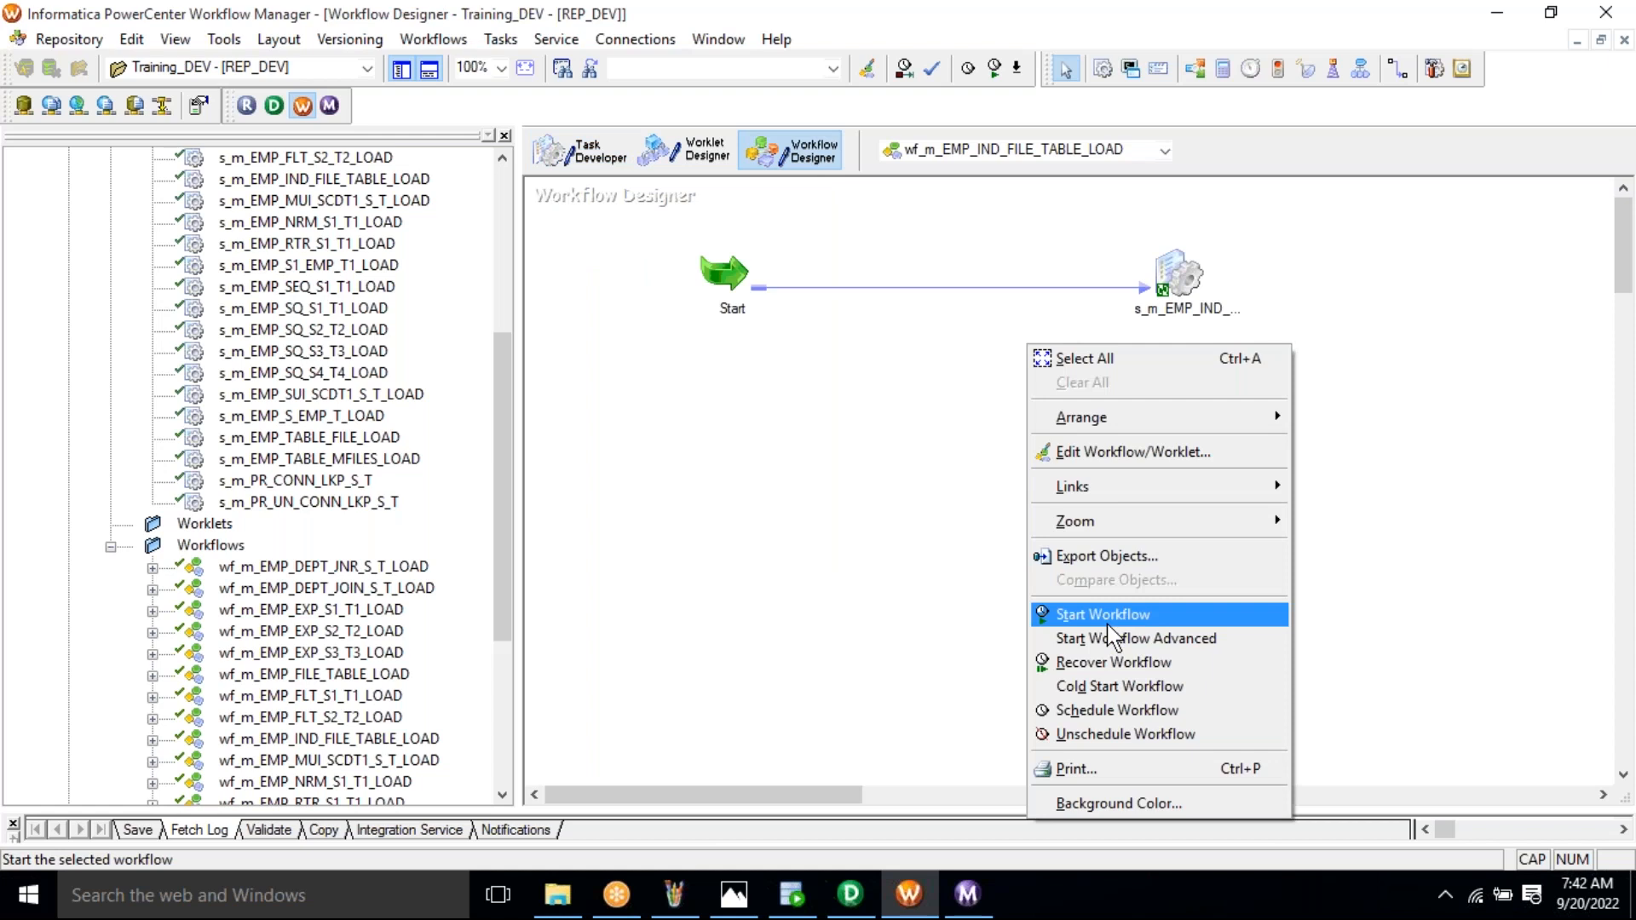
left_click(1109, 625)
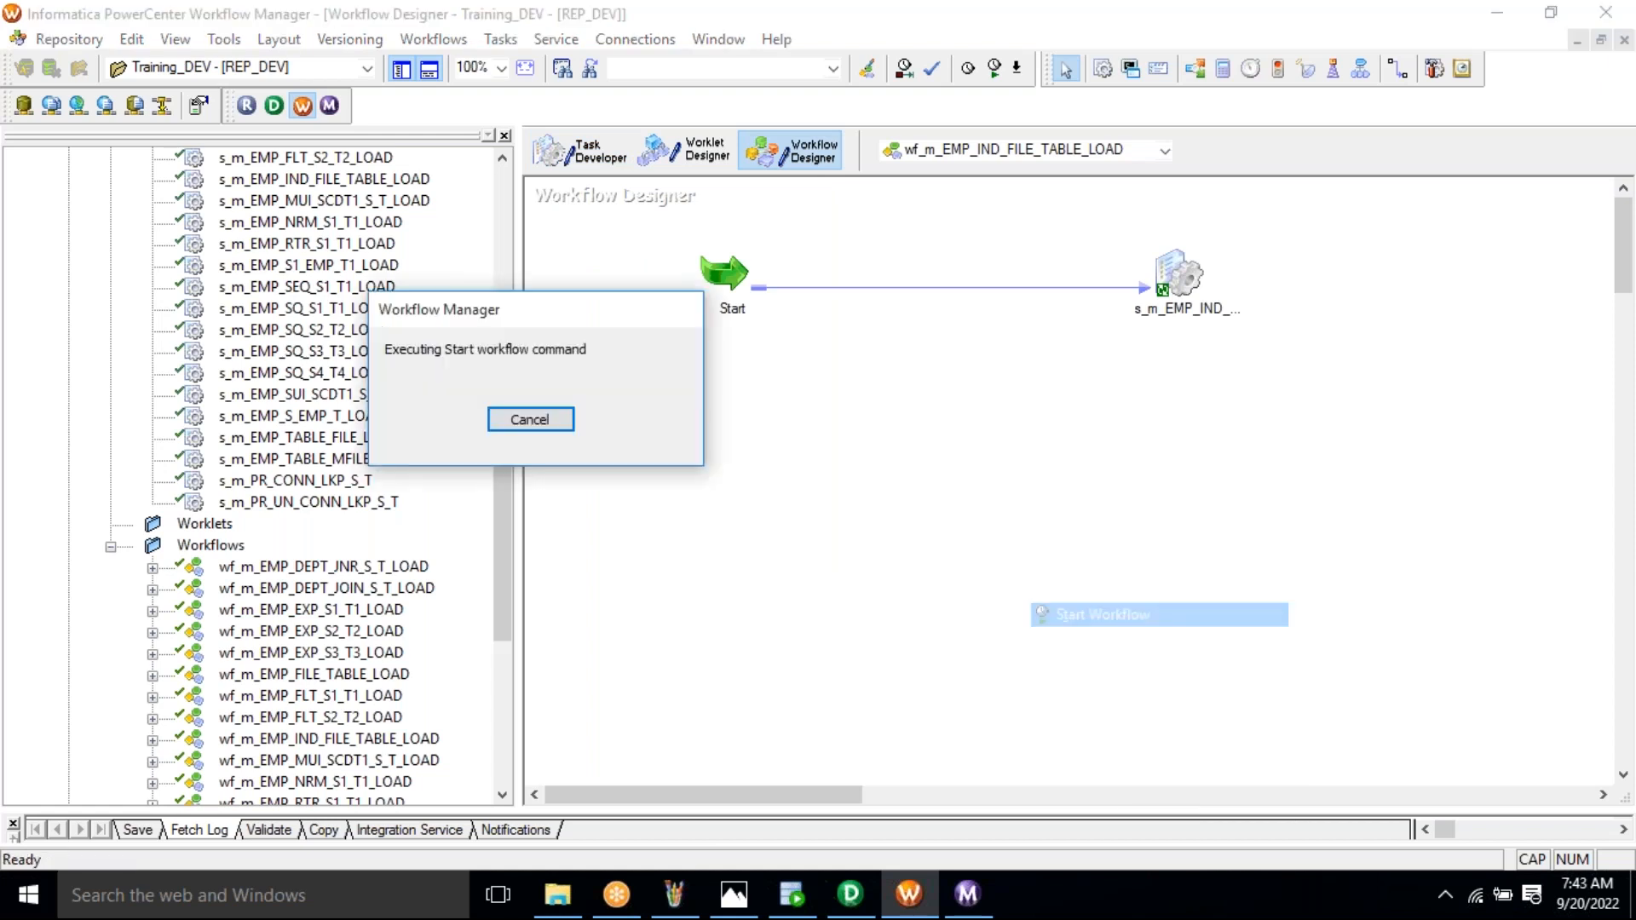
Switch to Workflow Monitor and show the source/target statistics of the running s_m_EMP_IND_FILE_TABLE_LOAD session
left_click(965, 895)
left_click(467, 269)
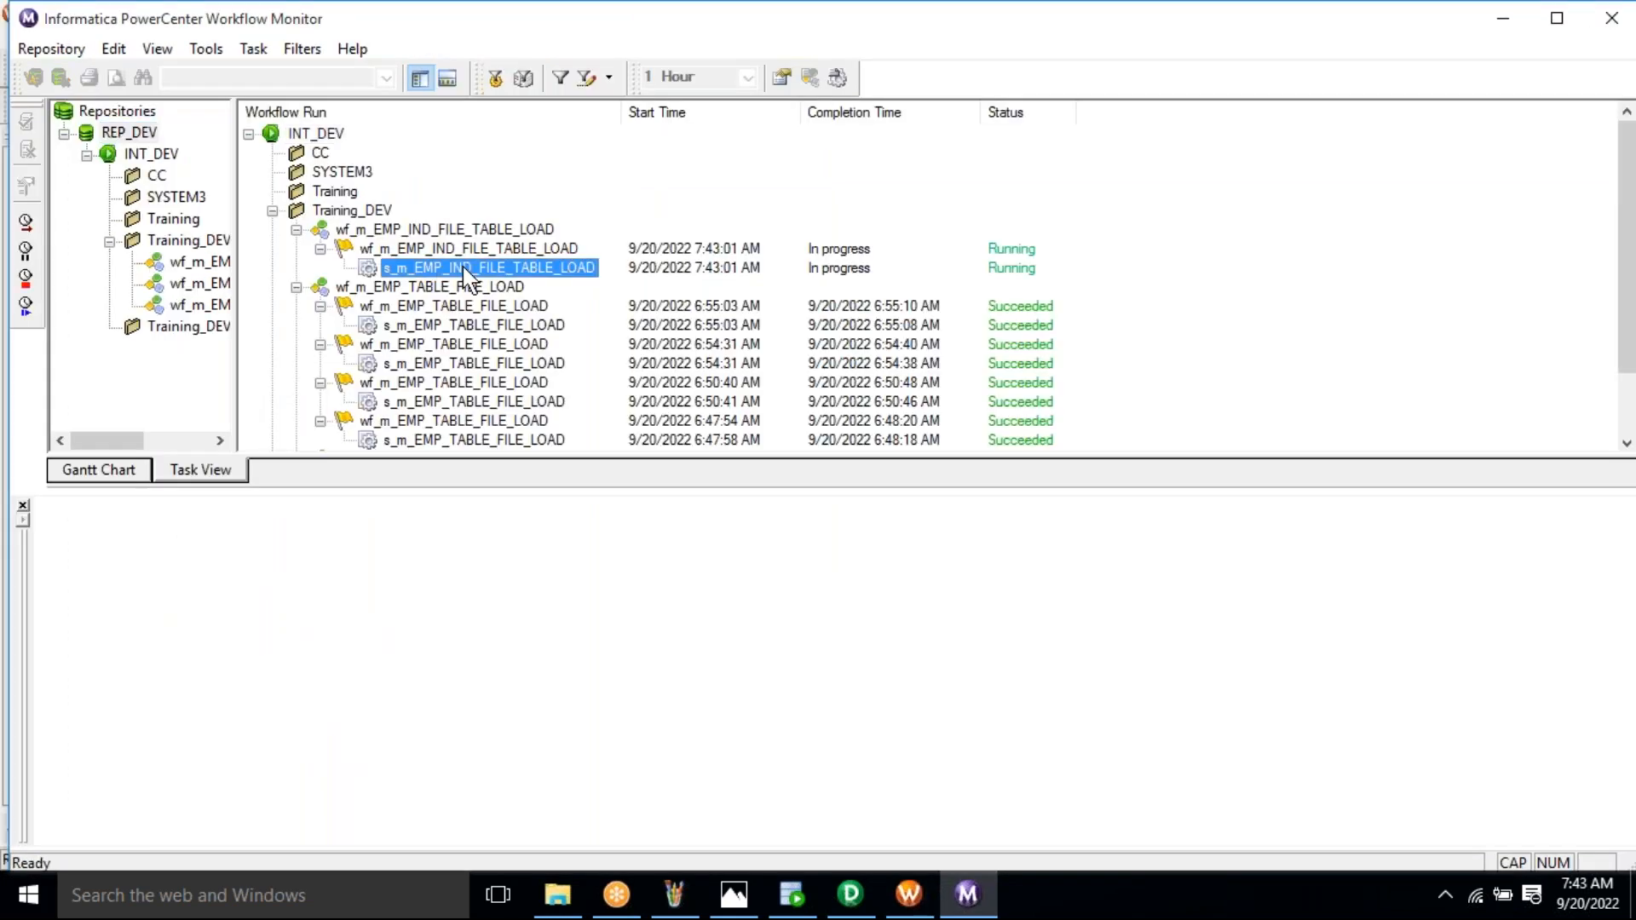
left_click(46, 535)
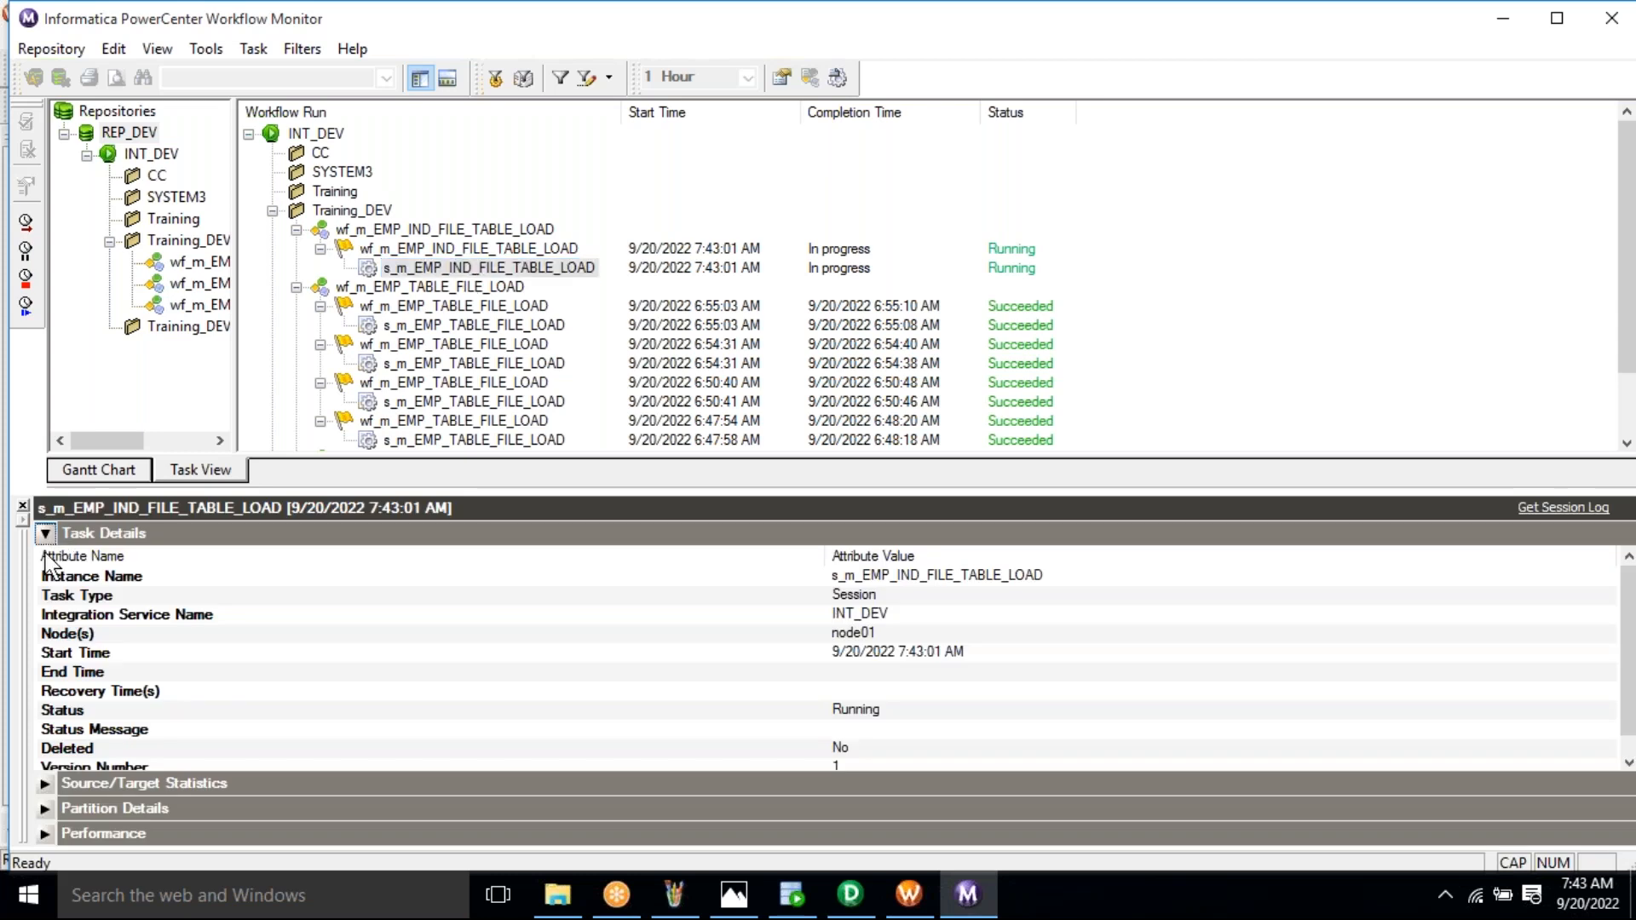
left_click(45, 559)
left_click(44, 559)
left_click(45, 559)
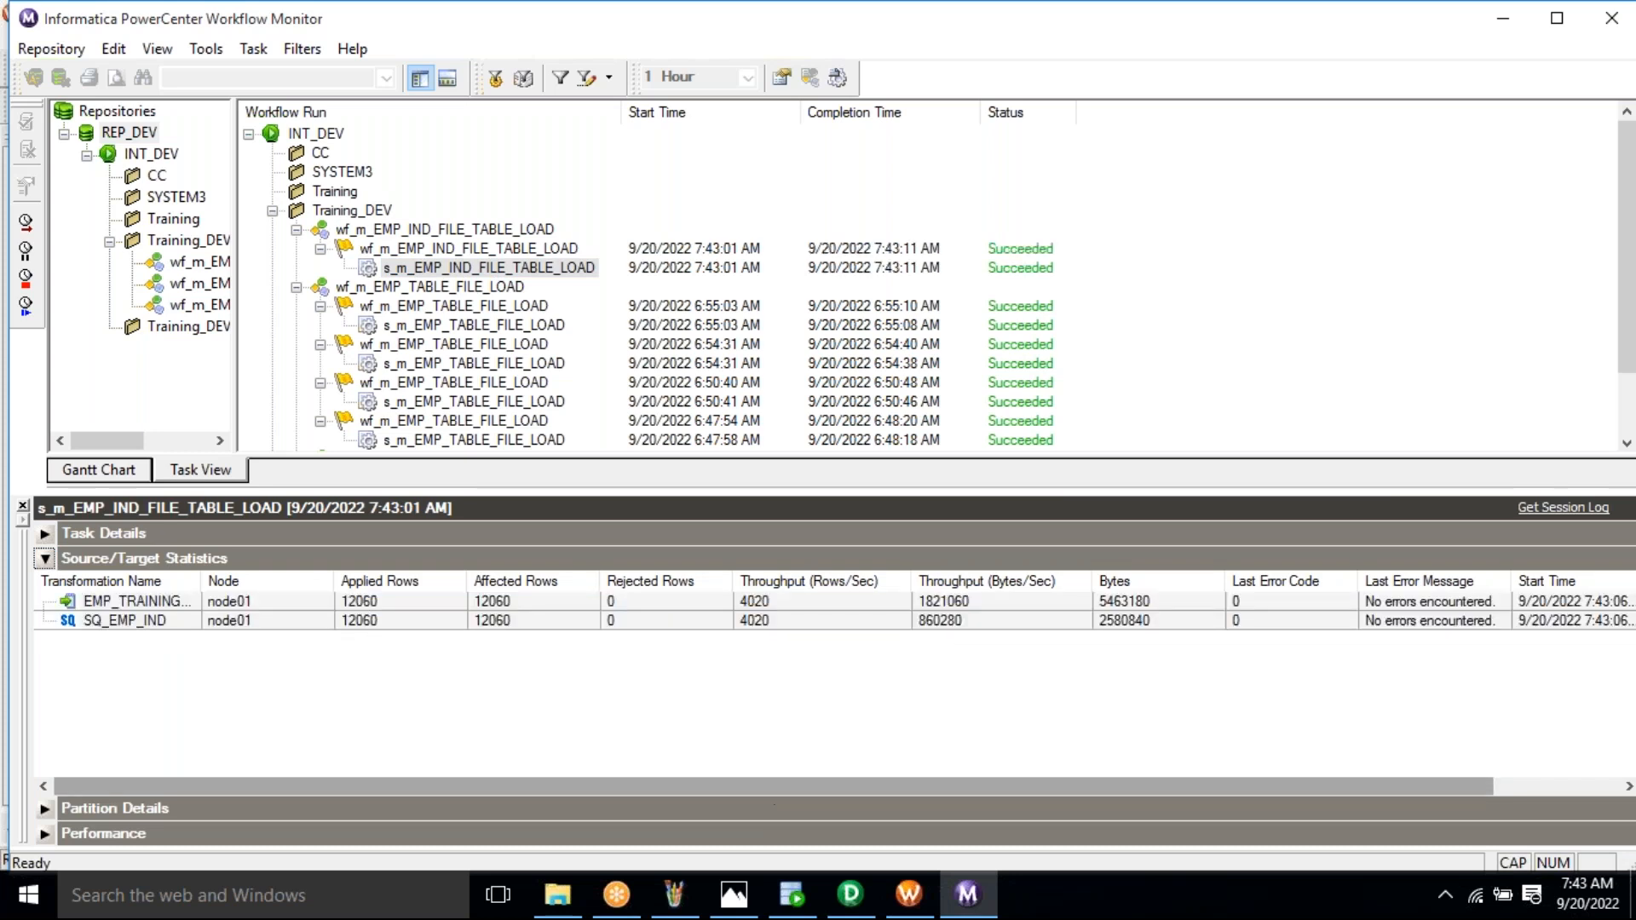
Switch to SQL Developer, run the EMP_TRAINING_T query and count the rows of its result
left_click(803, 917)
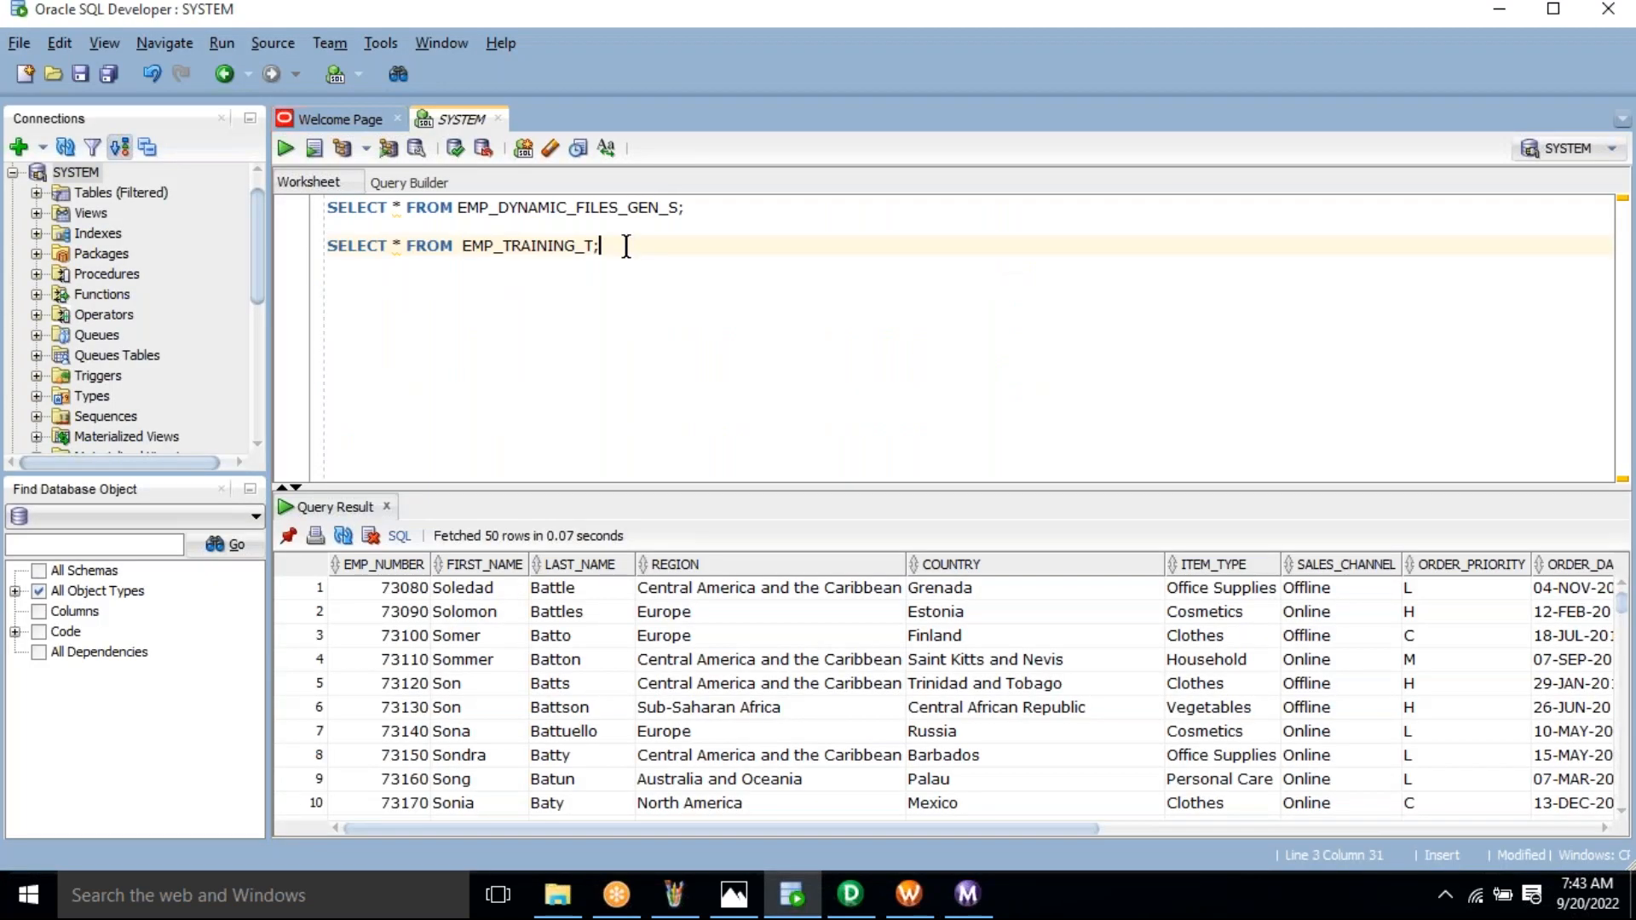
key("ctrl+Return")
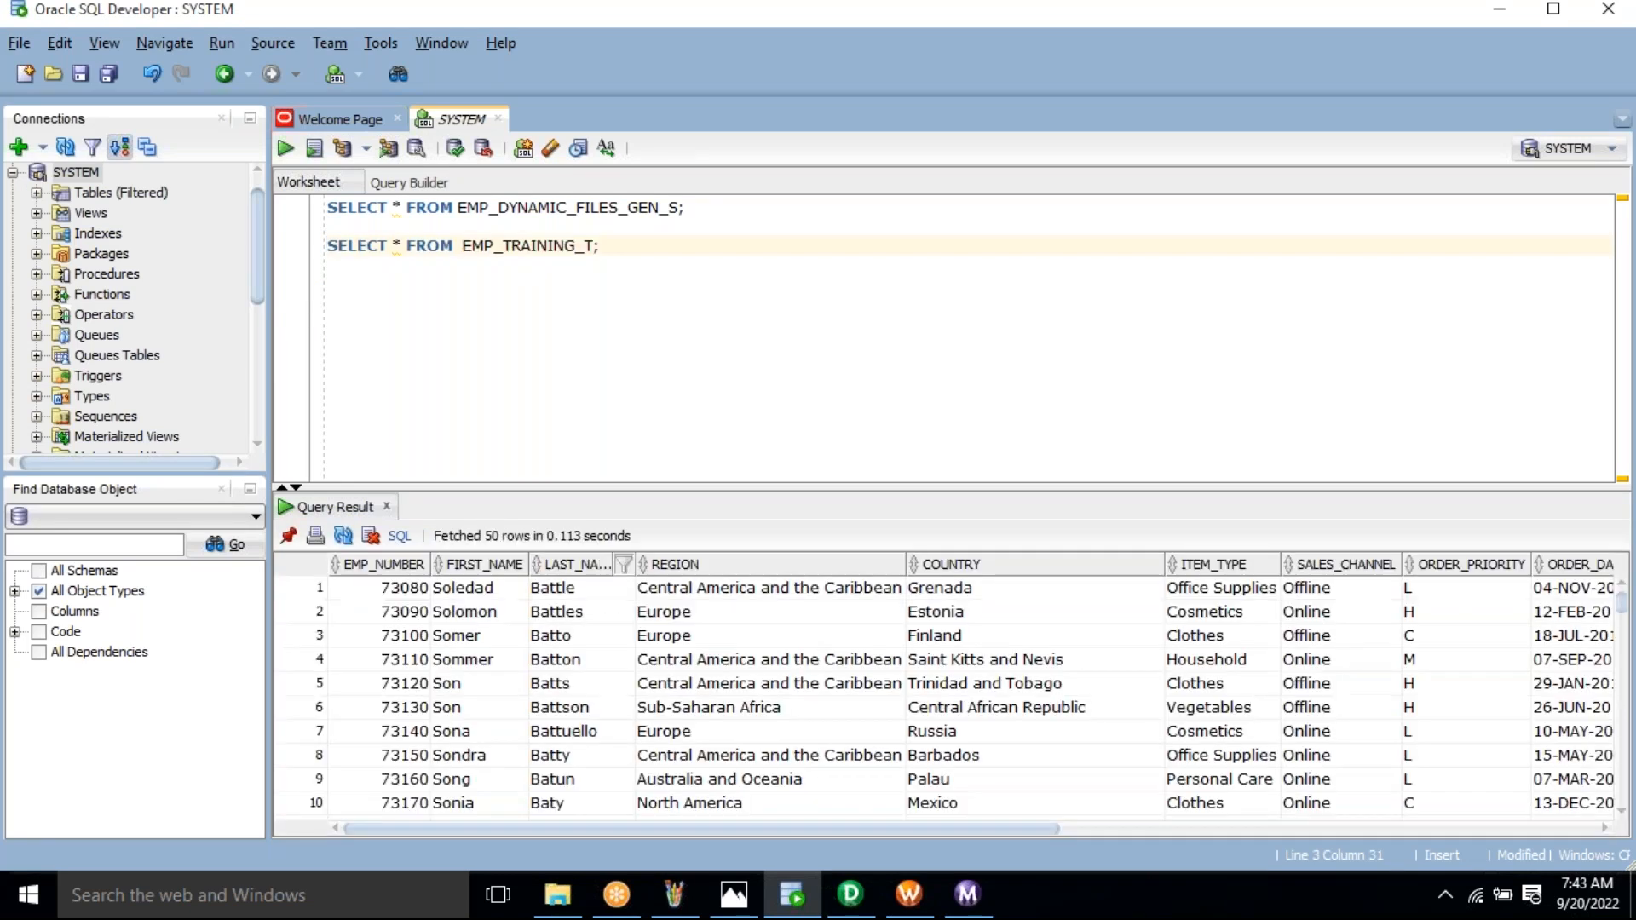
right_click(692, 686)
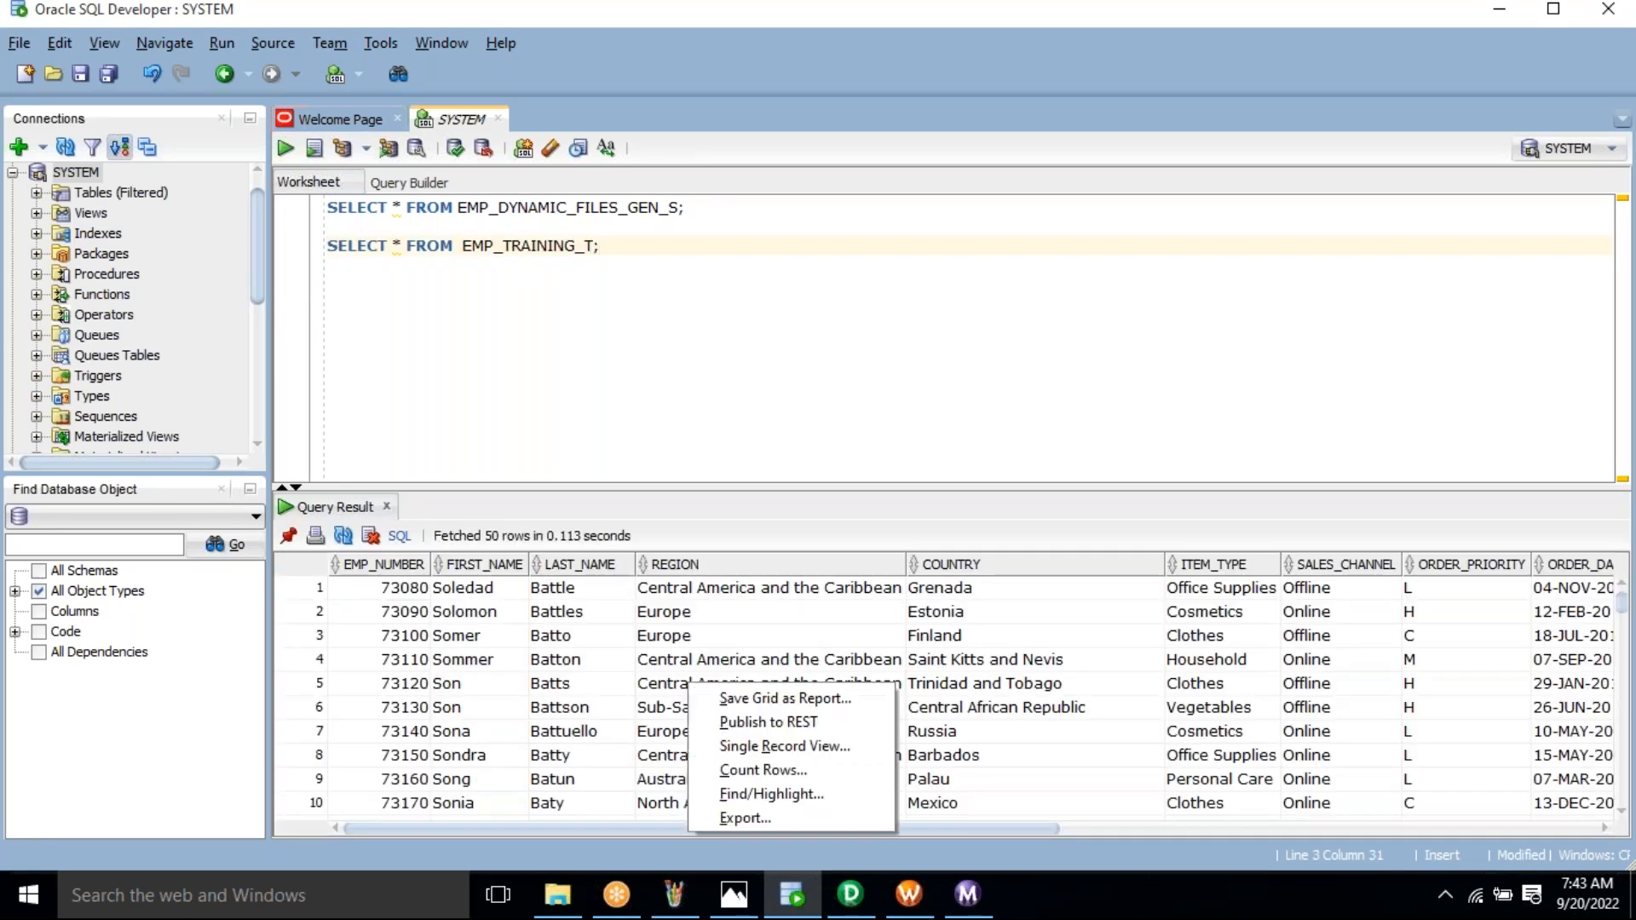
left_click(794, 770)
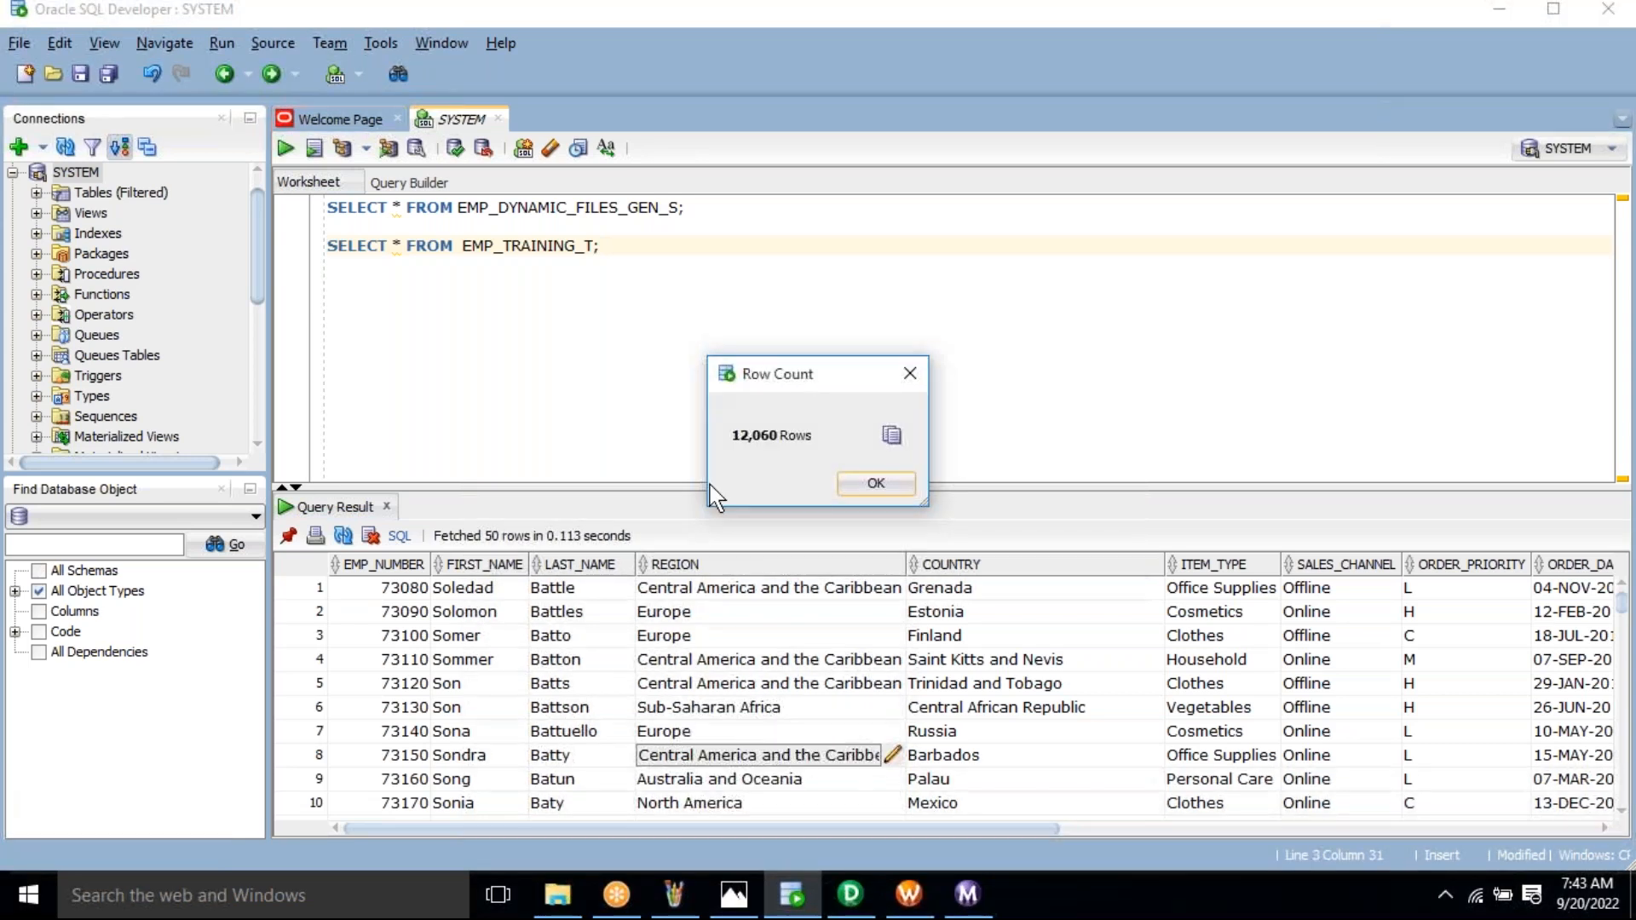
left_click(915, 380)
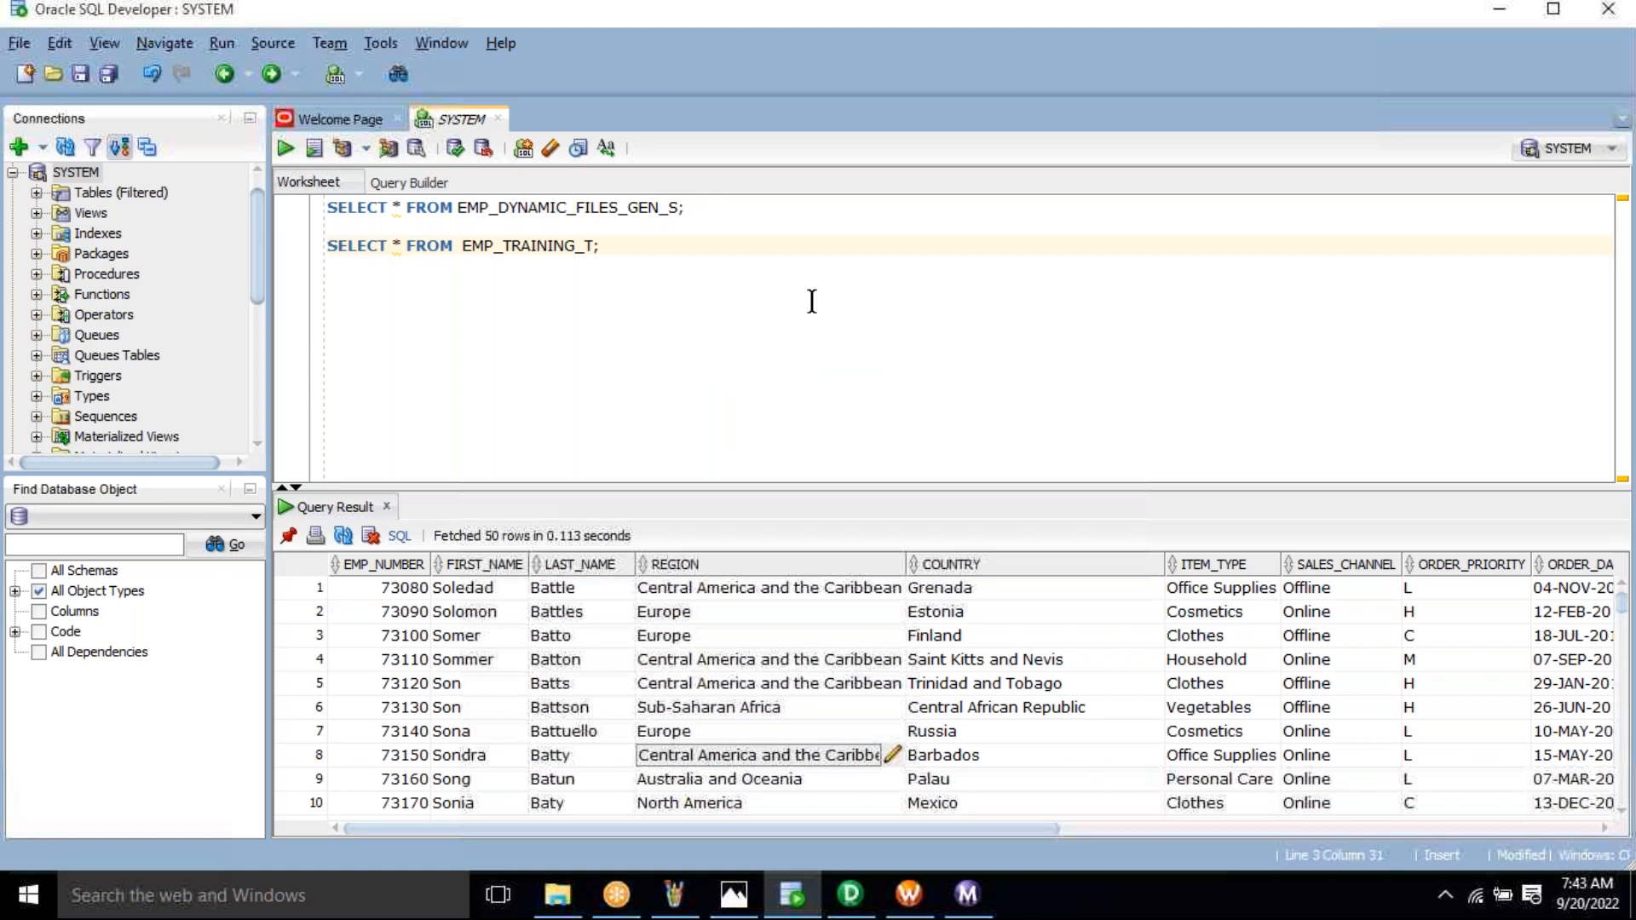
Begin a new statement below the existing queries reading CREATE TABLE EMP_DYNAMIC_FILES_GEN_S AS
double_click(524, 246)
double_click(528, 207)
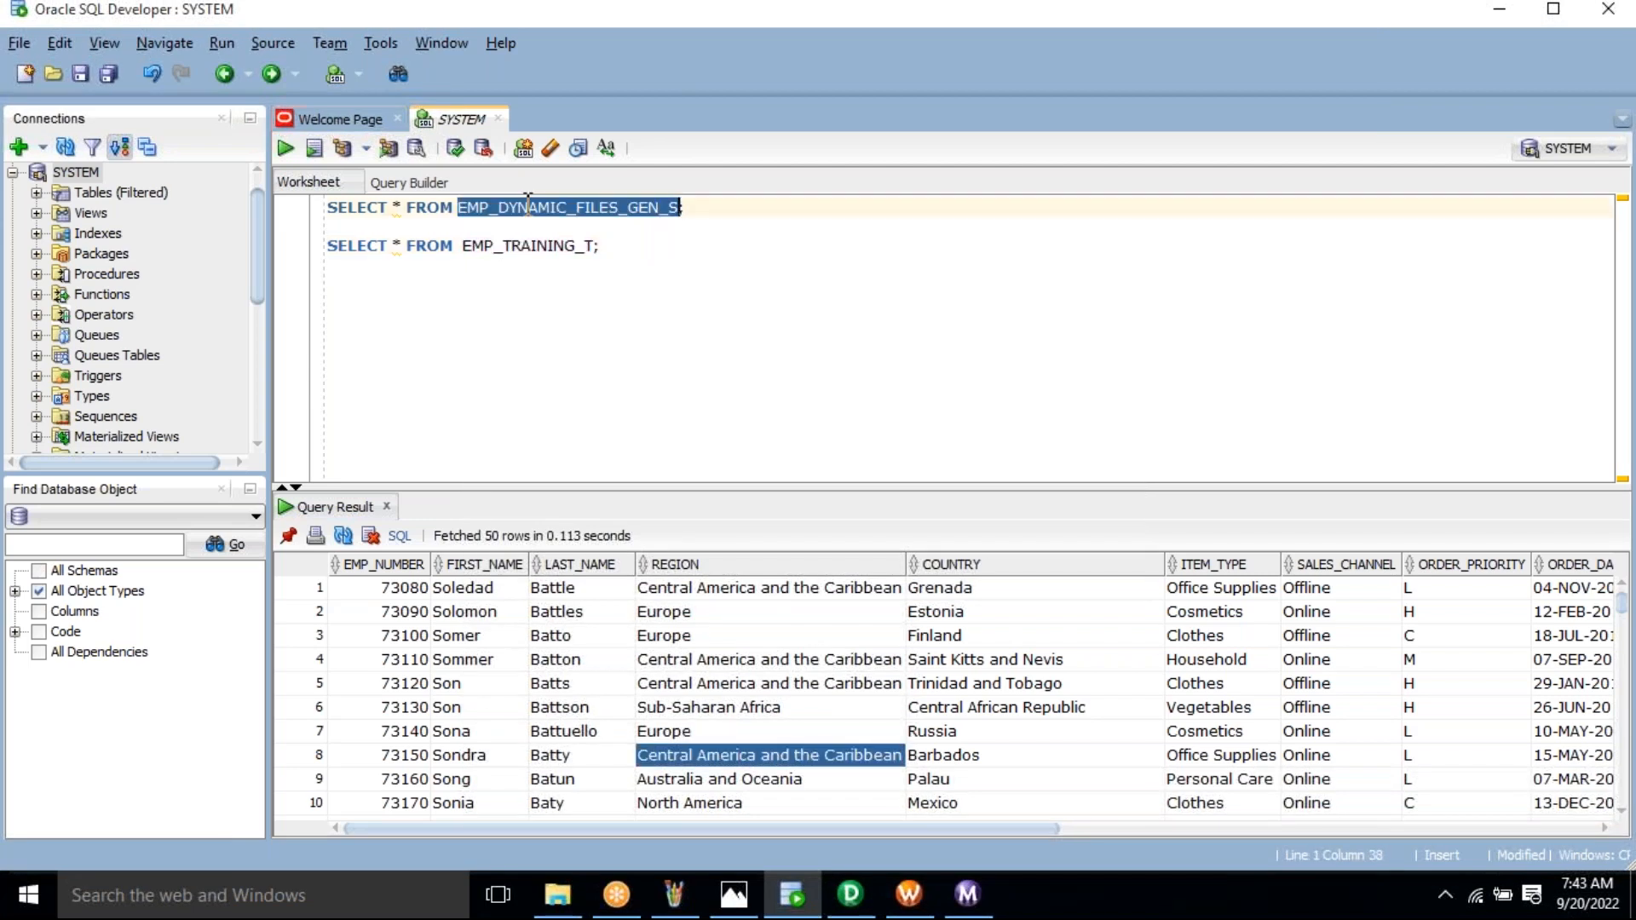
left_click(620, 271)
key("Return")
key("Return")
type("CREATE TABLE")
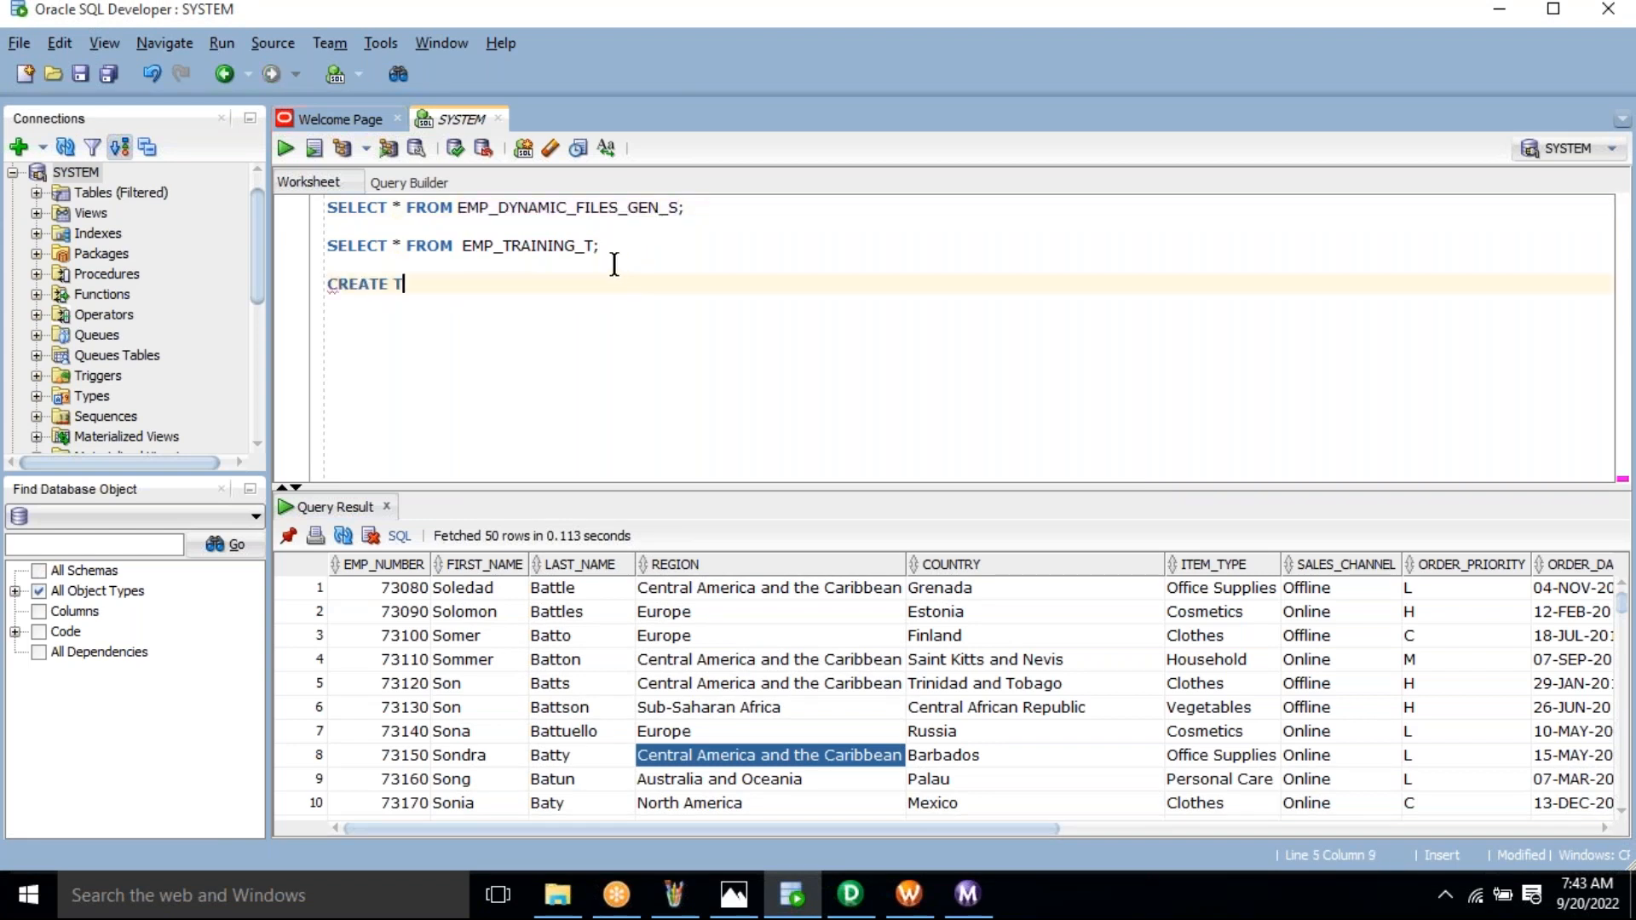
double_click(562, 207)
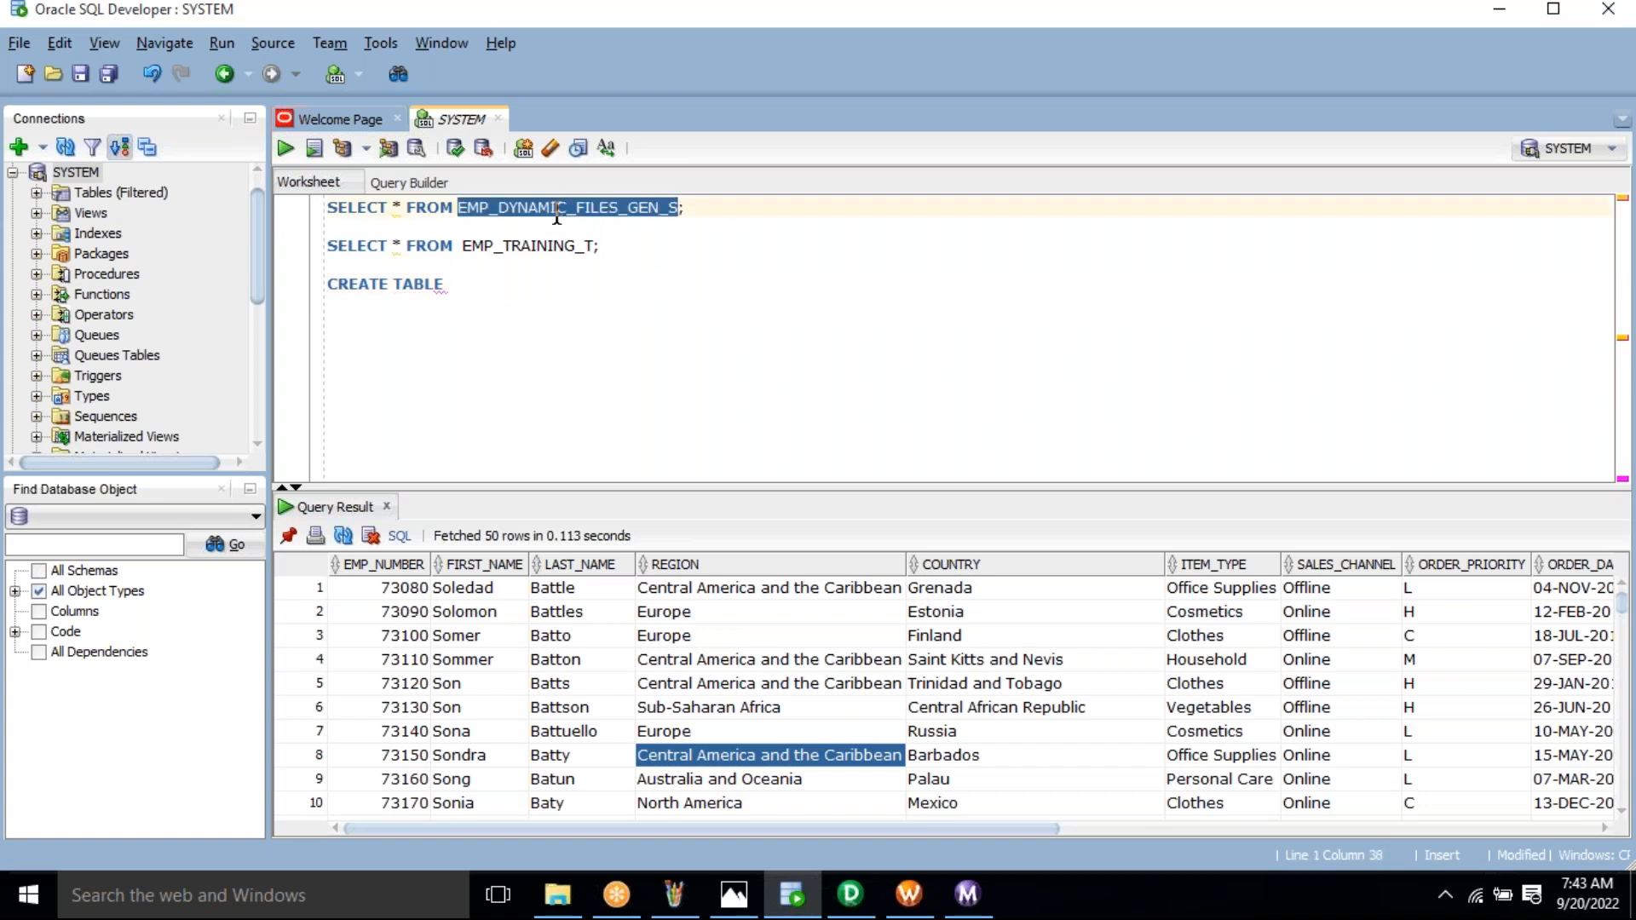
key("ctrl+c")
left_click(498, 290)
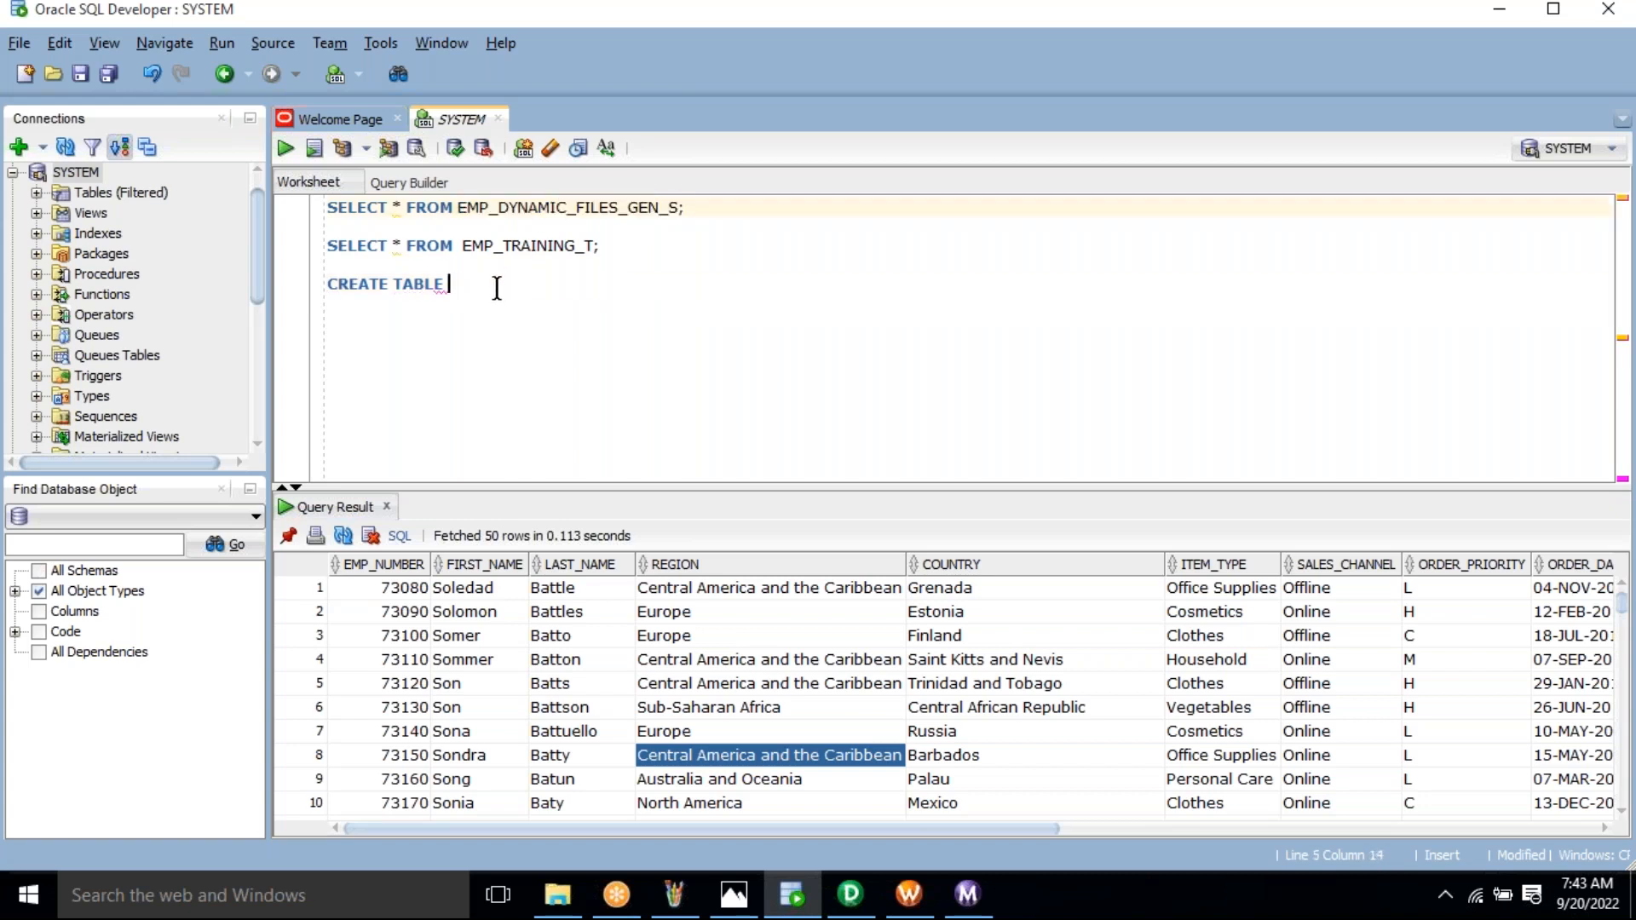
key("ctrl+v")
type("AS")
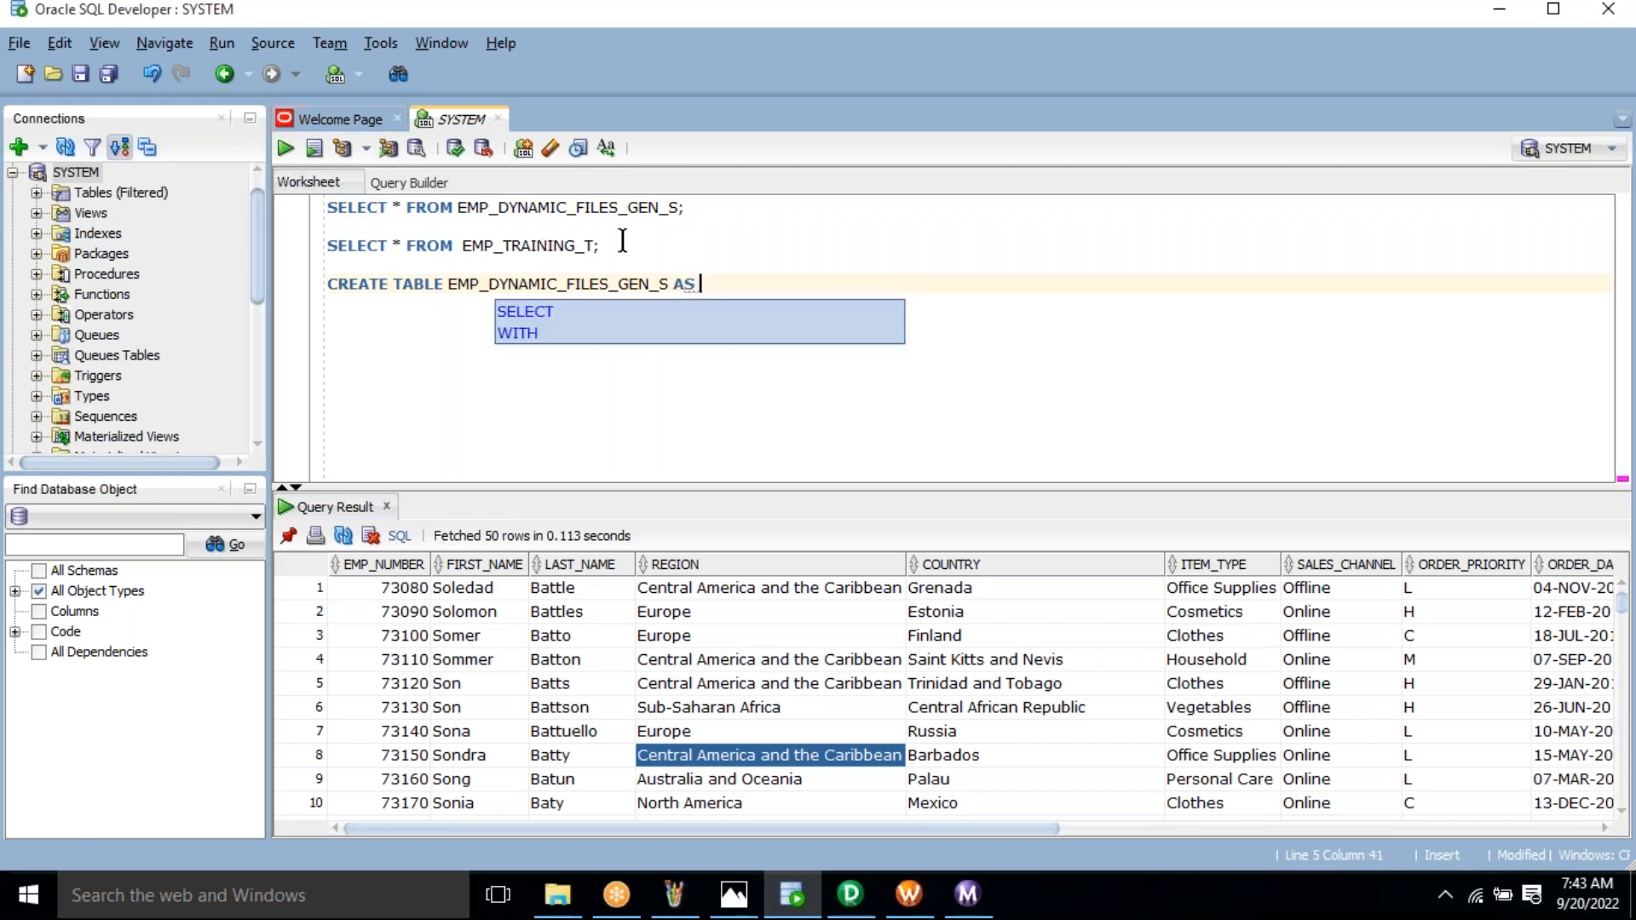
Complete the CREATE TABLE statement with a copy of the query SELECT * FROM EMP_TRAINING_T;
left_click_drag(599, 245, 328, 245)
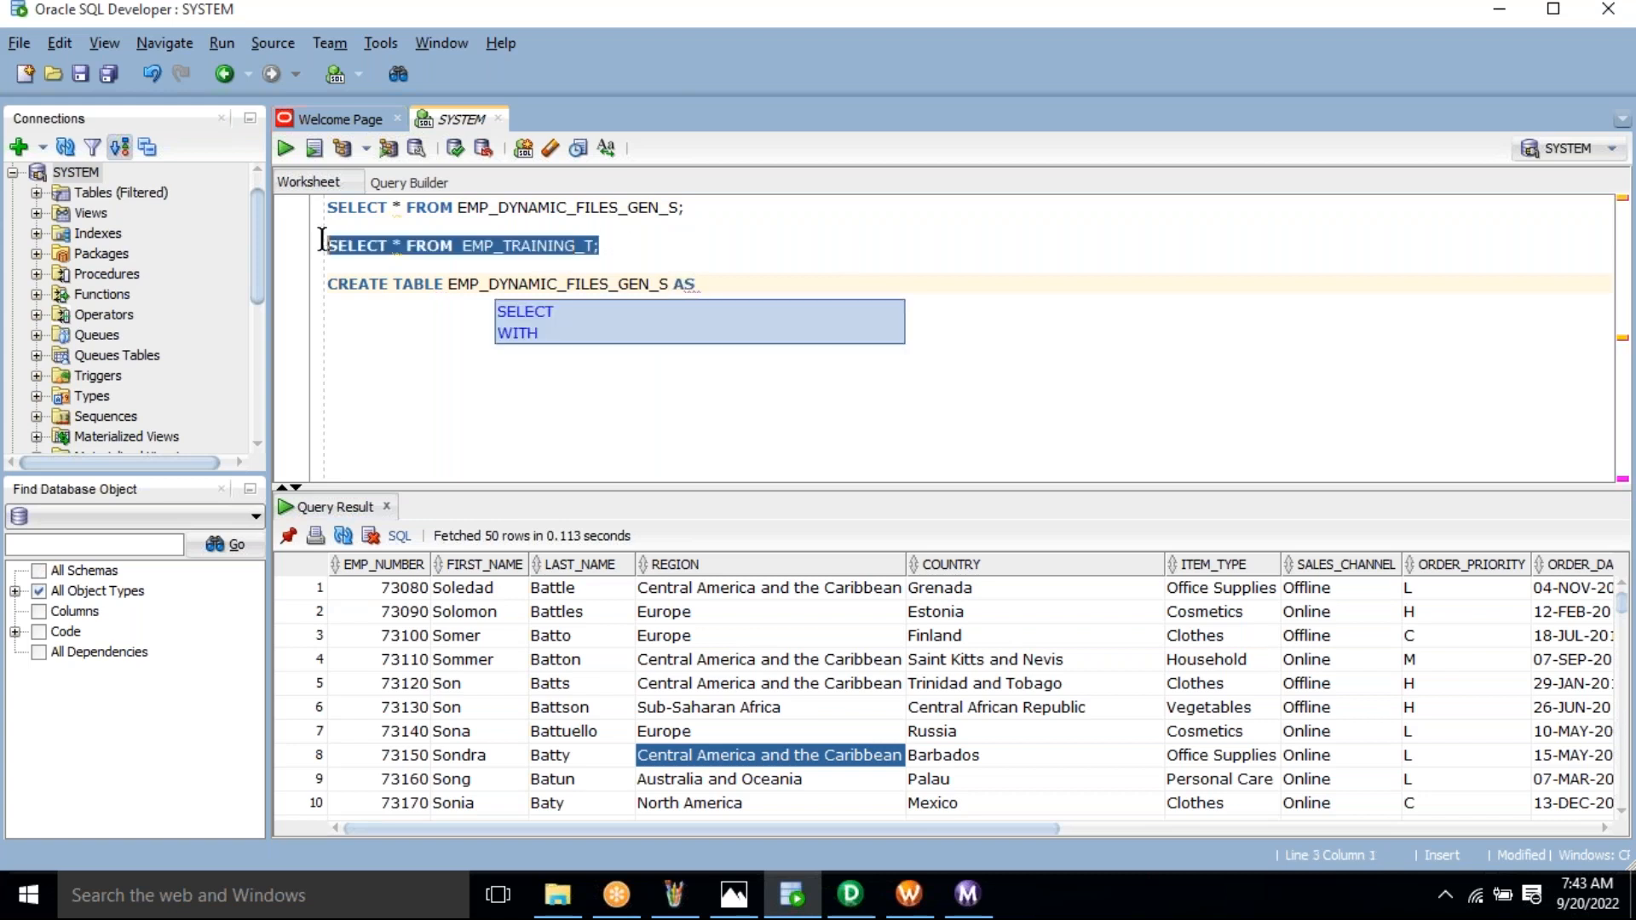
key("ctrl+c")
left_click(757, 290)
key("ctrl+v")
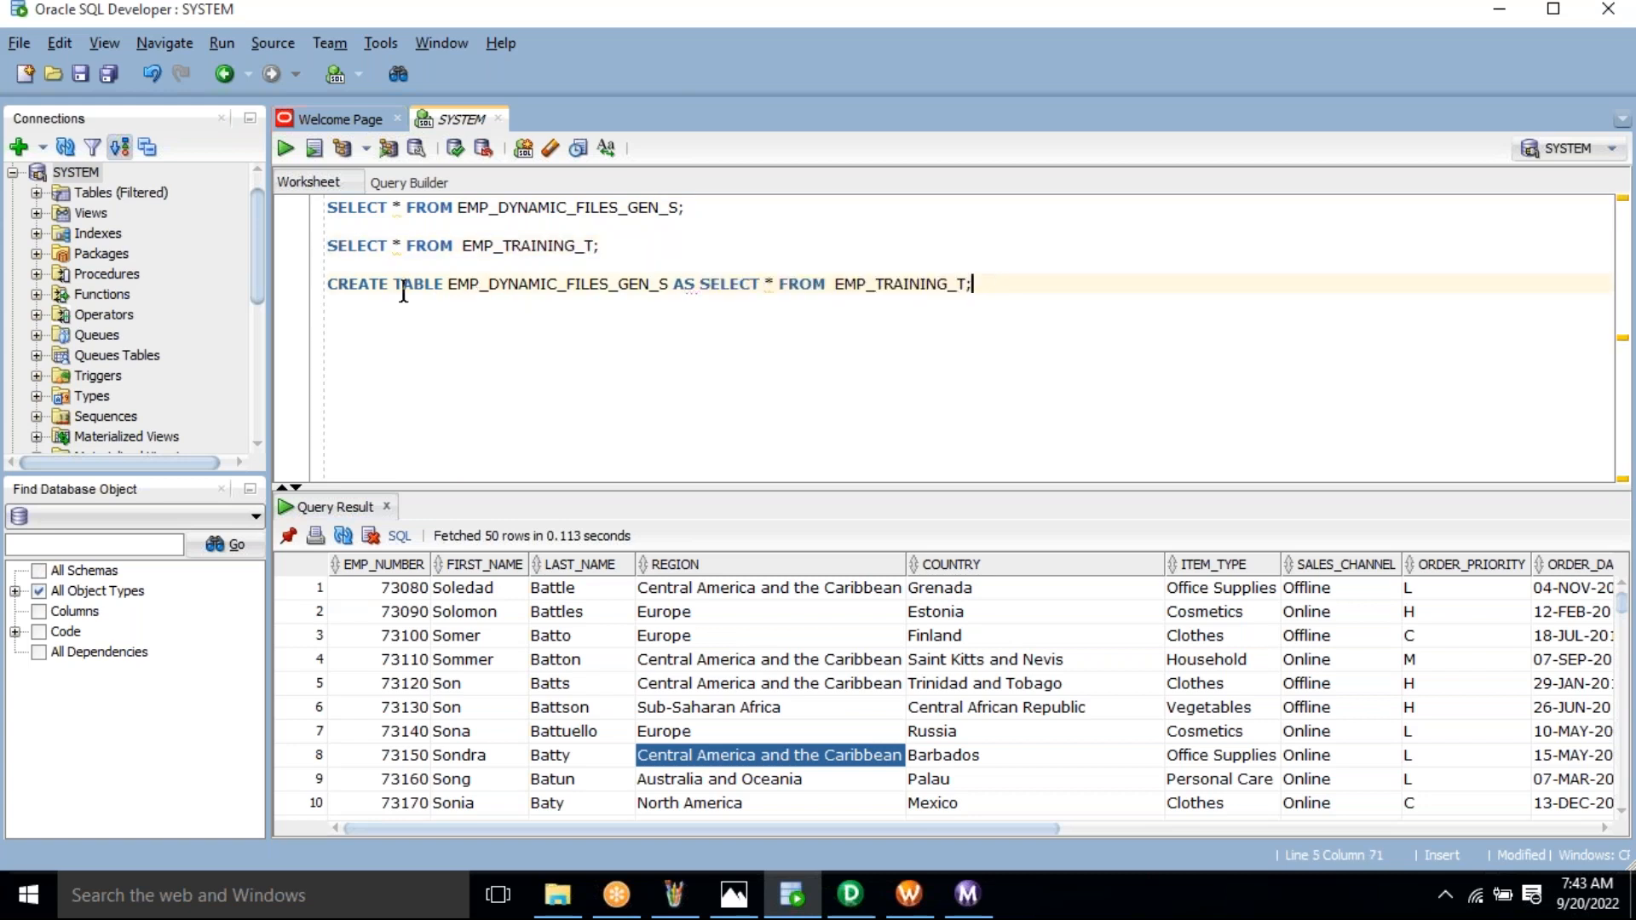
key("shift+Home")
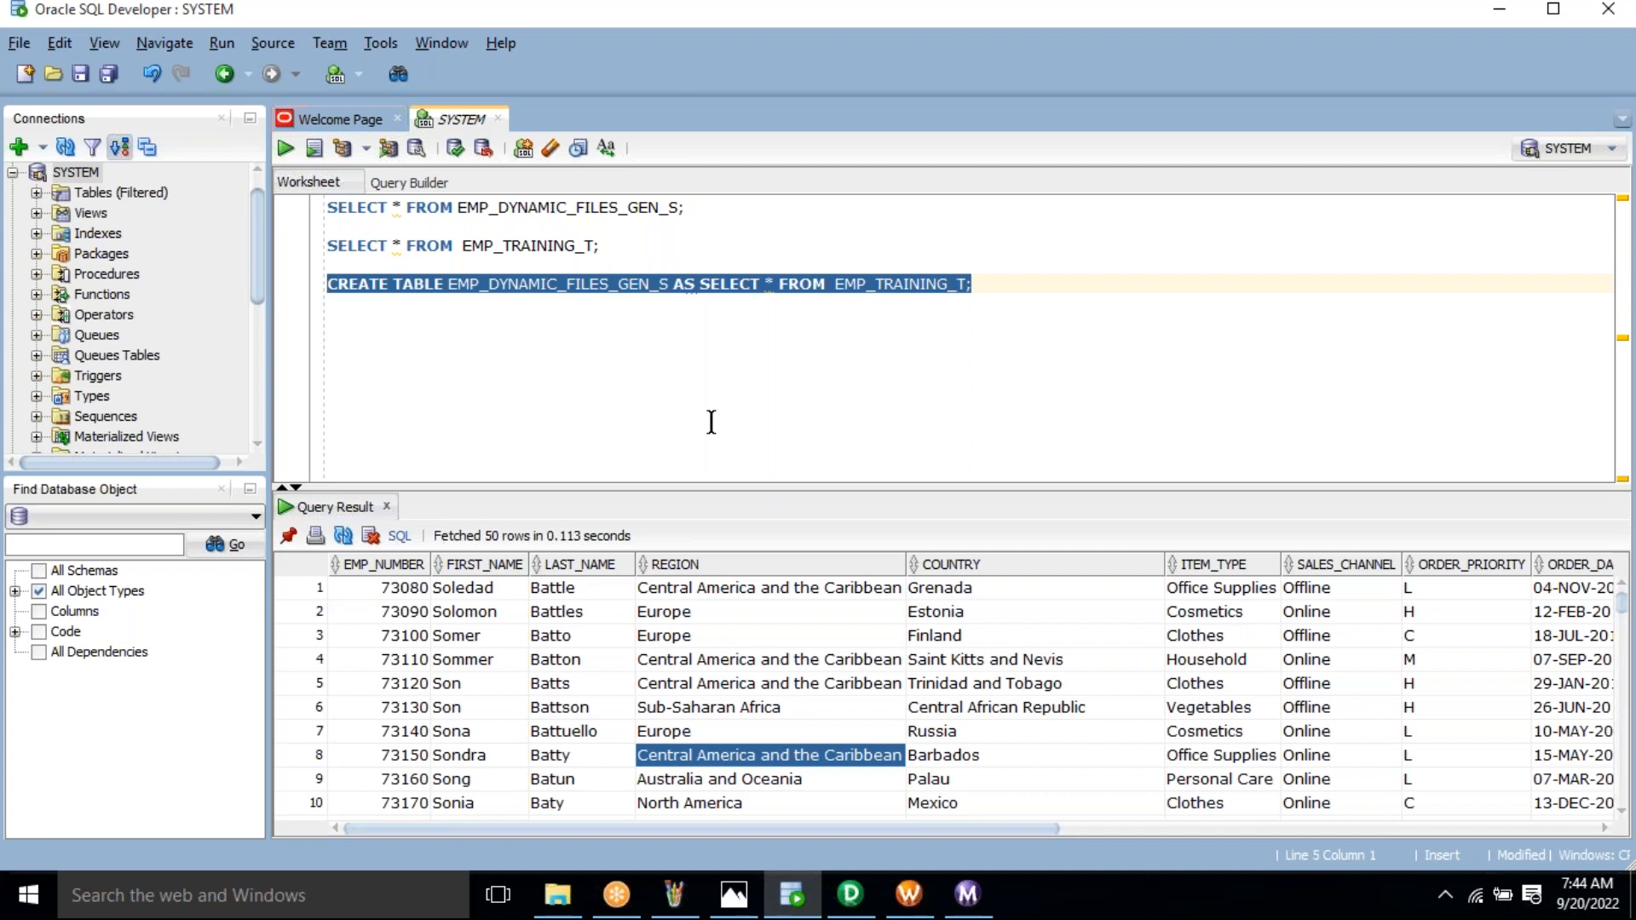
left_click(597, 207)
double_click(596, 207)
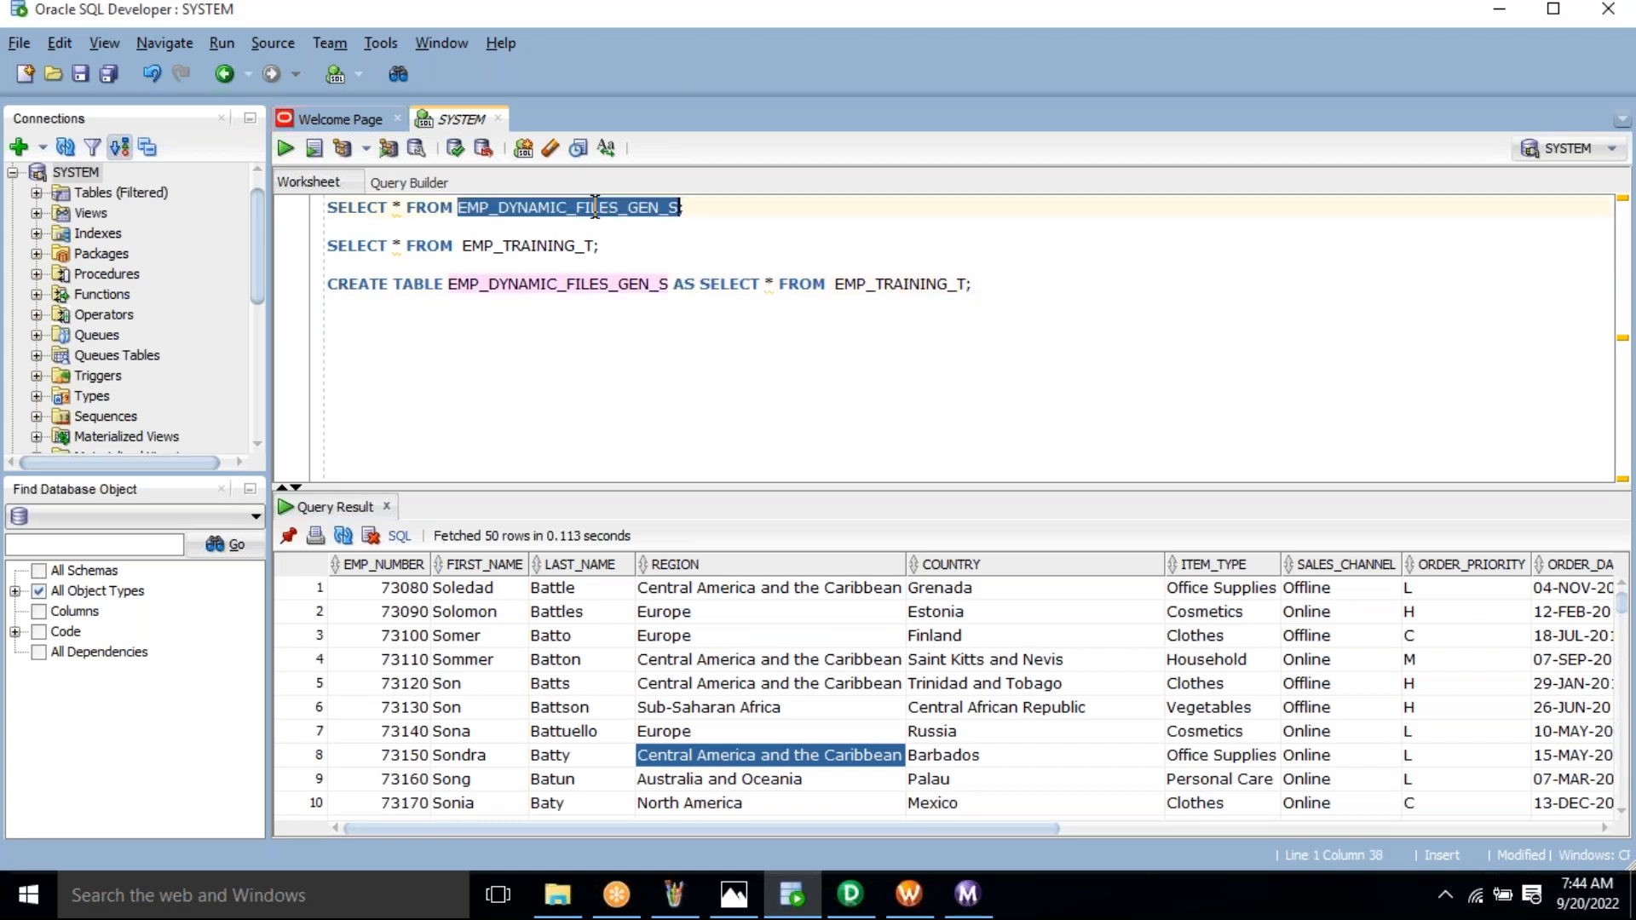
double_click(885, 286)
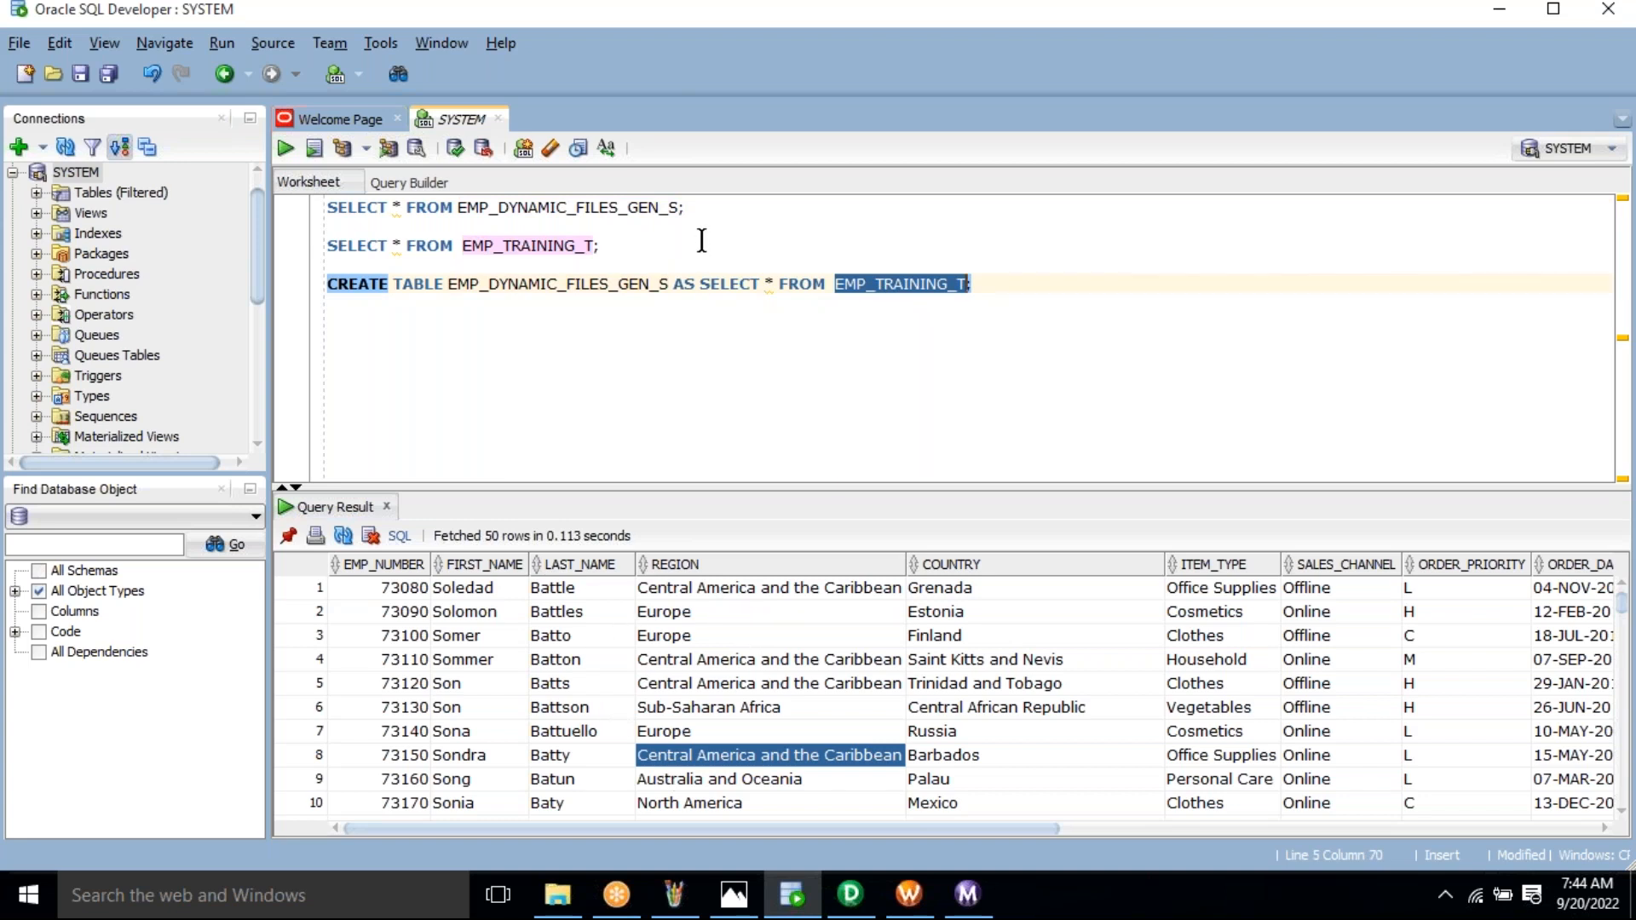
Add the statement DROP TABLE EMP_DYNAMIC_FILES_GEN_S; below the first query and run it
left_click(726, 208)
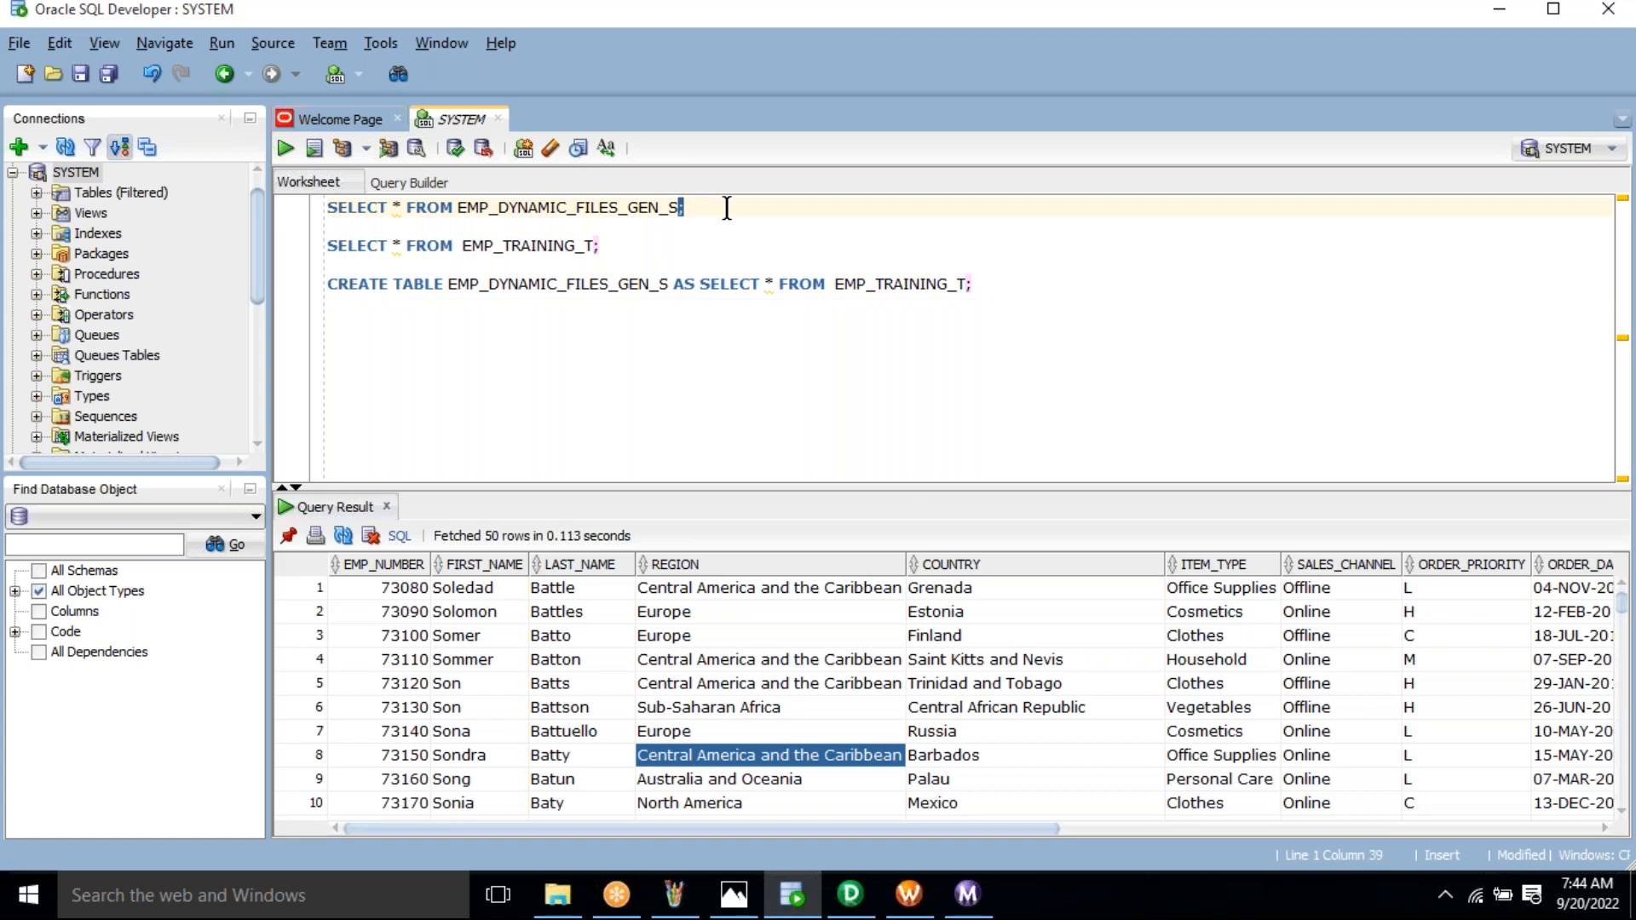
key("Return")
type("DR")
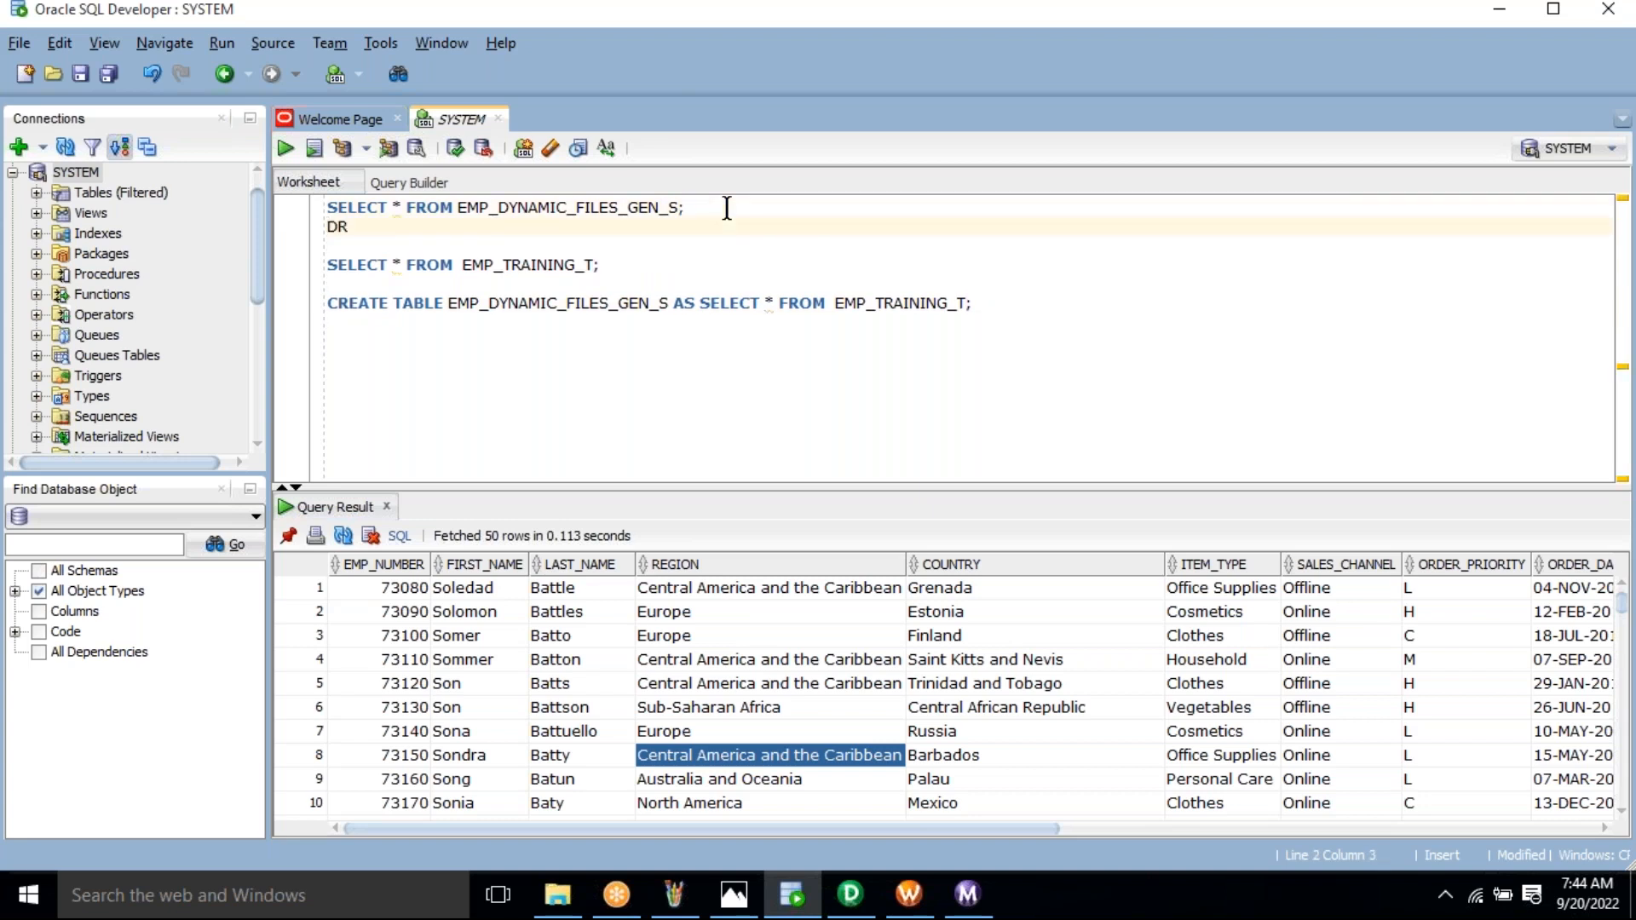
type("OP TABLE")
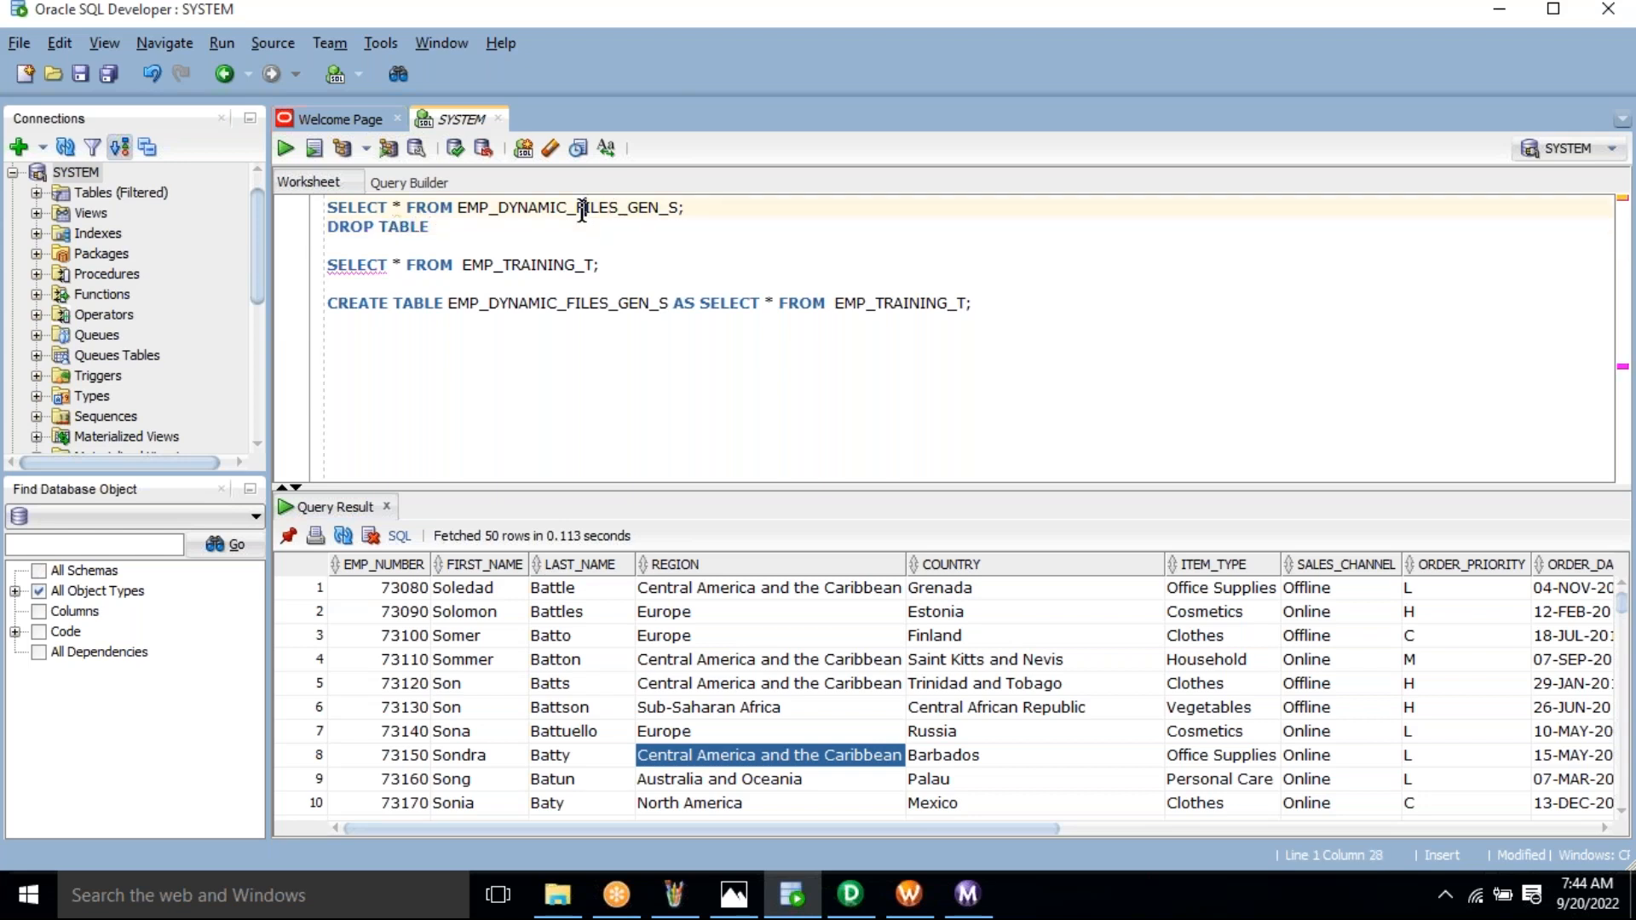
double_click(581, 208)
key("ctrl+c")
left_click(464, 228)
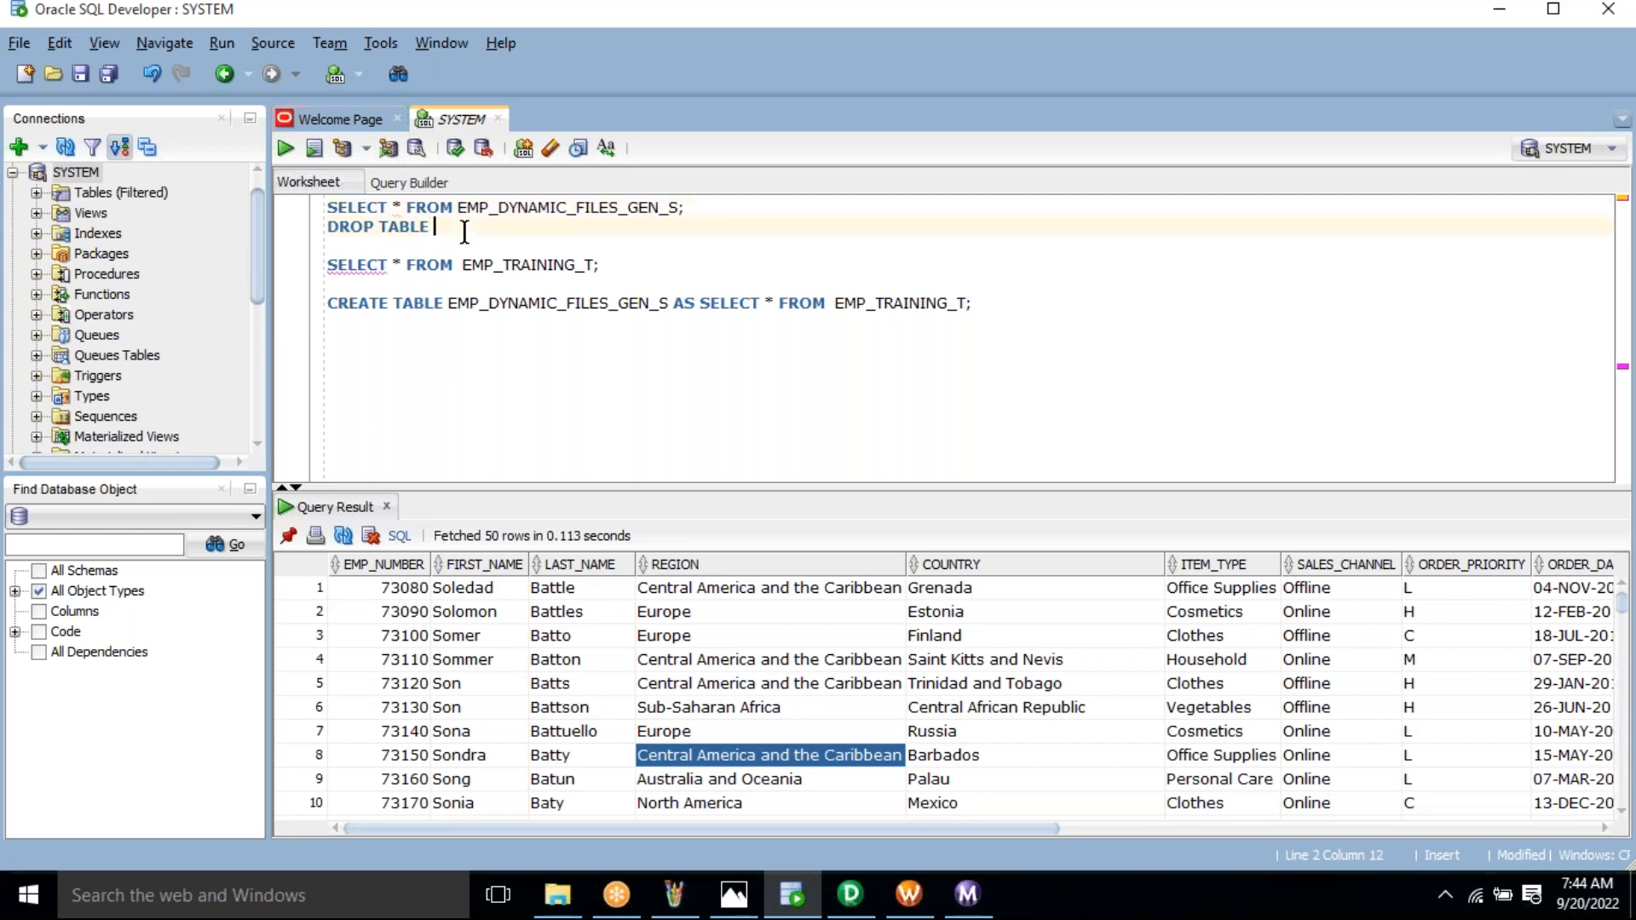
key("ctrl+v")
type(";")
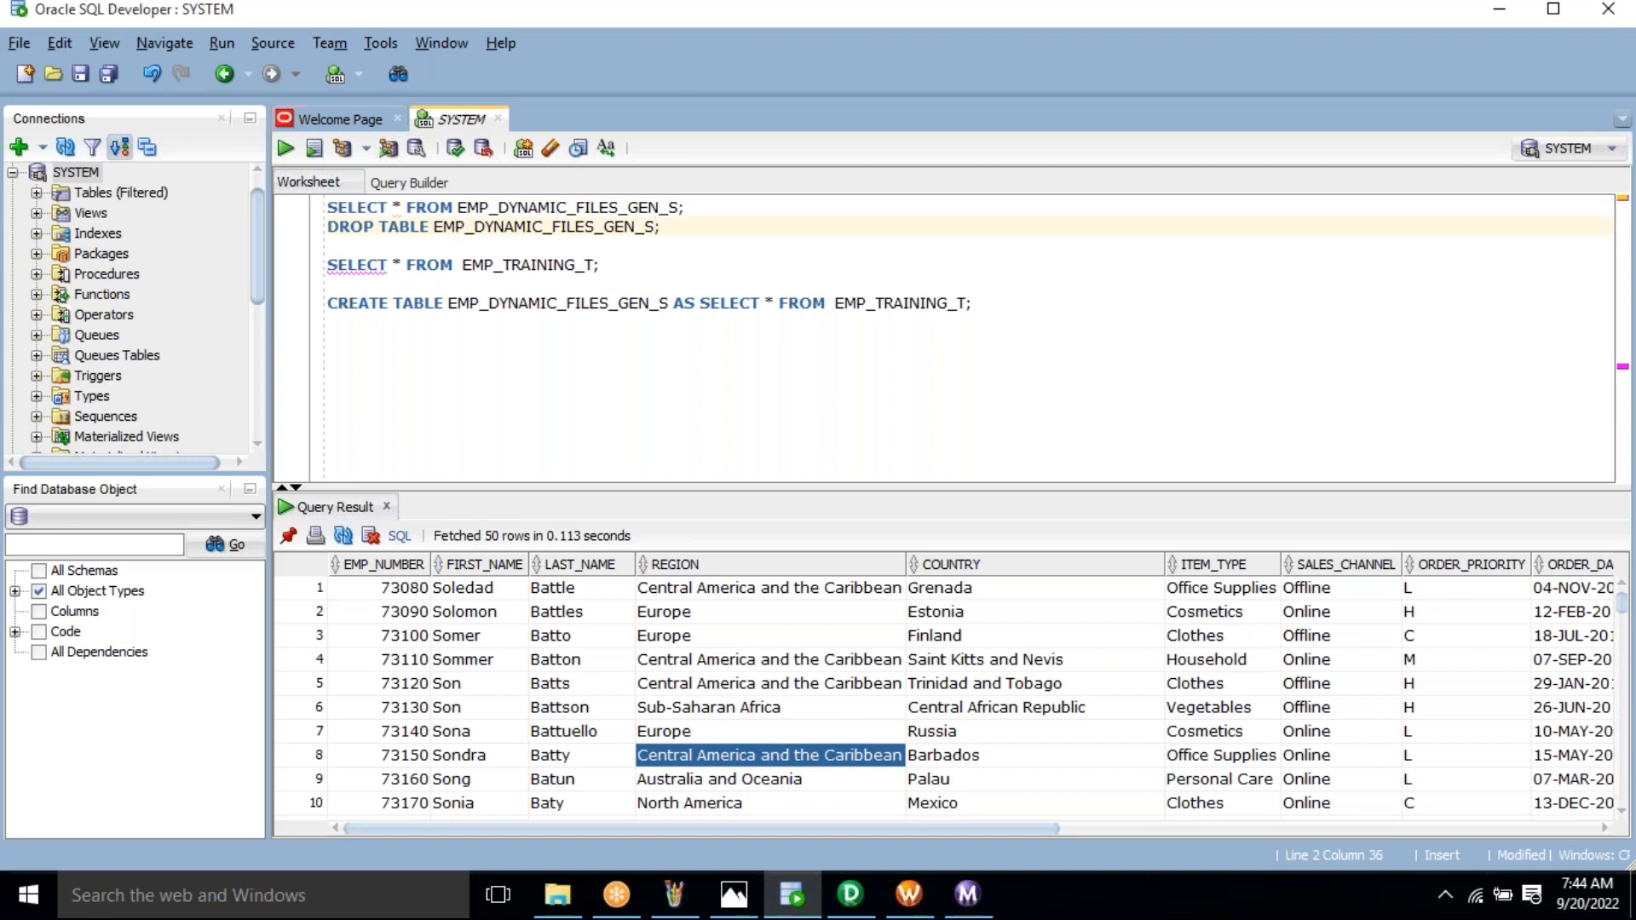
key("ctrl+Return")
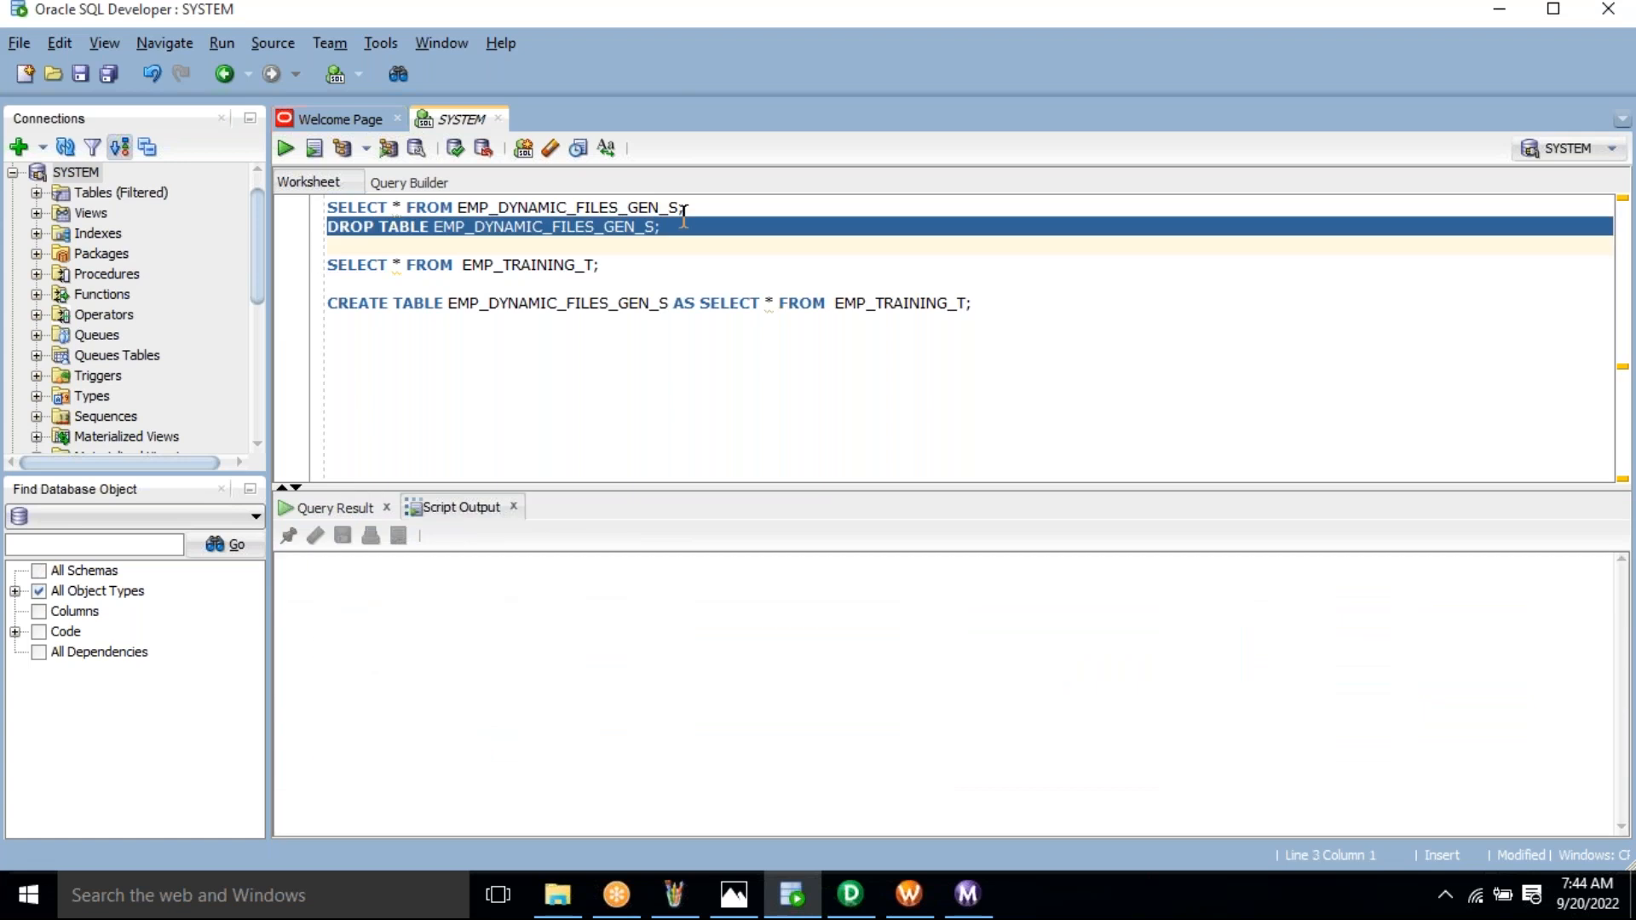
Run the SELECT query on EMP_DYNAMIC_FILES_GEN_S to check whether the table still exists
left_click(684, 213)
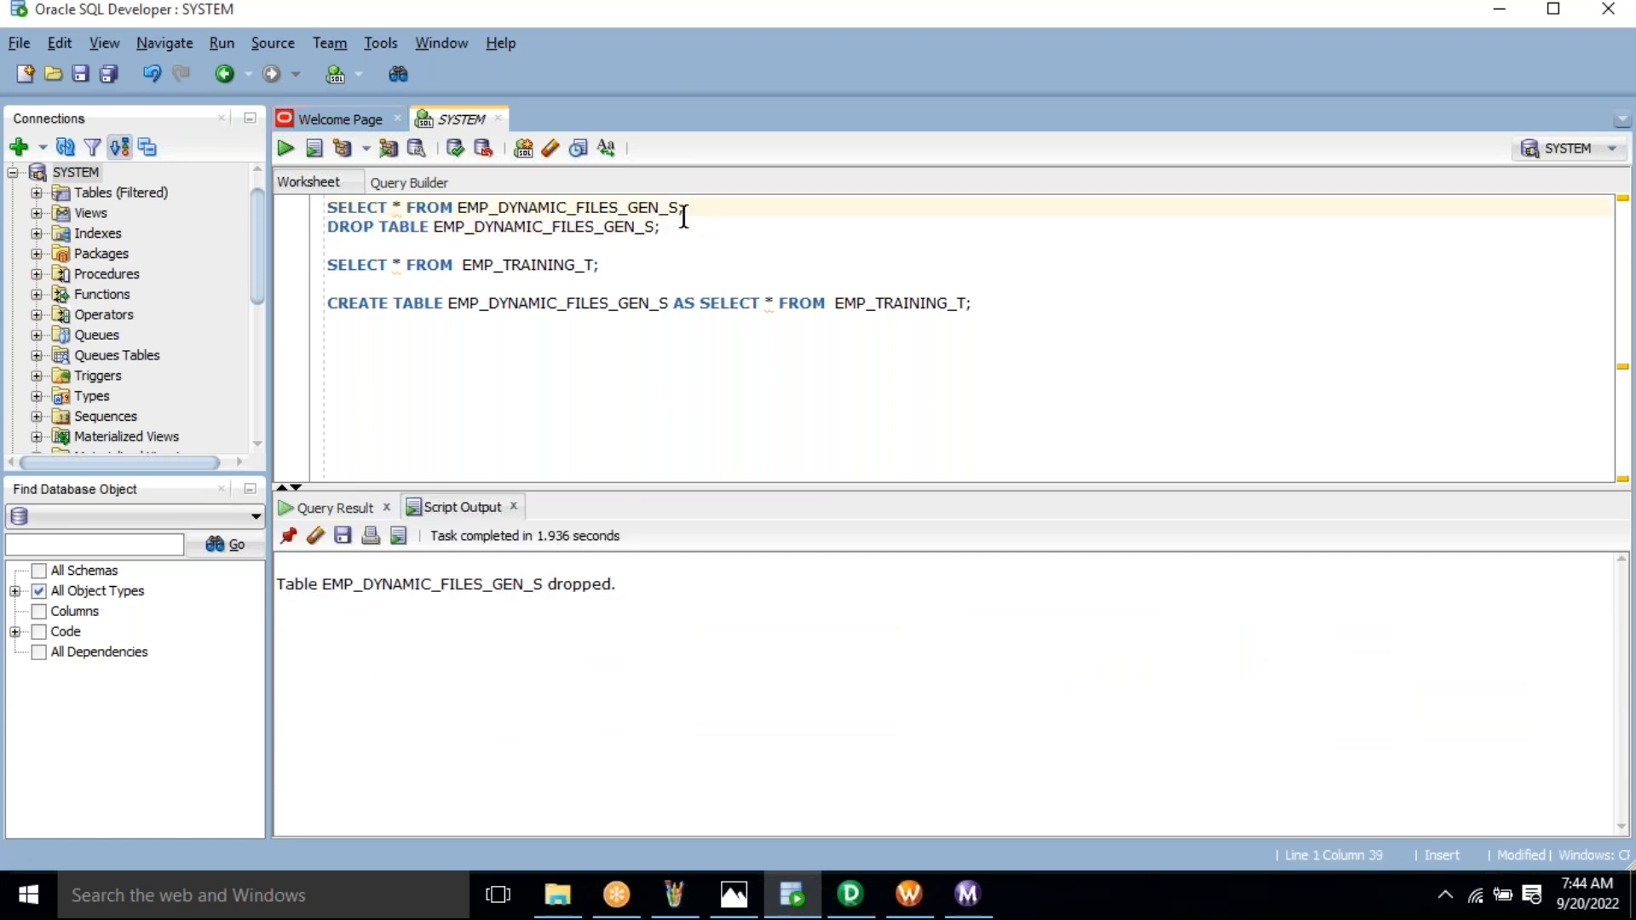
key("ctrl+Return")
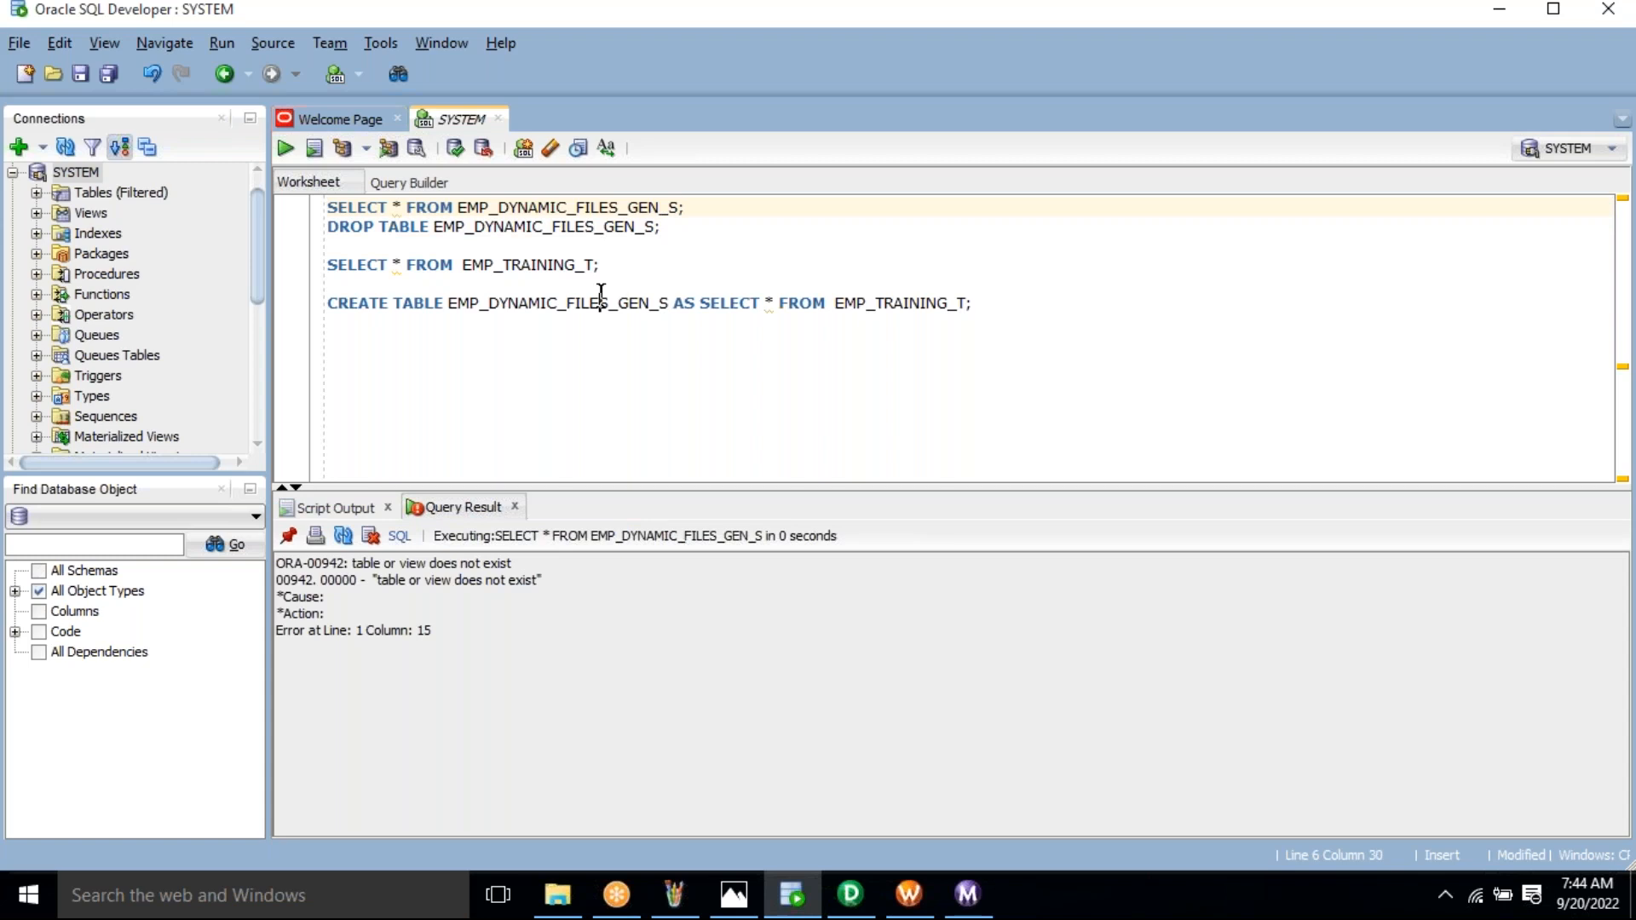
double_click(601, 300)
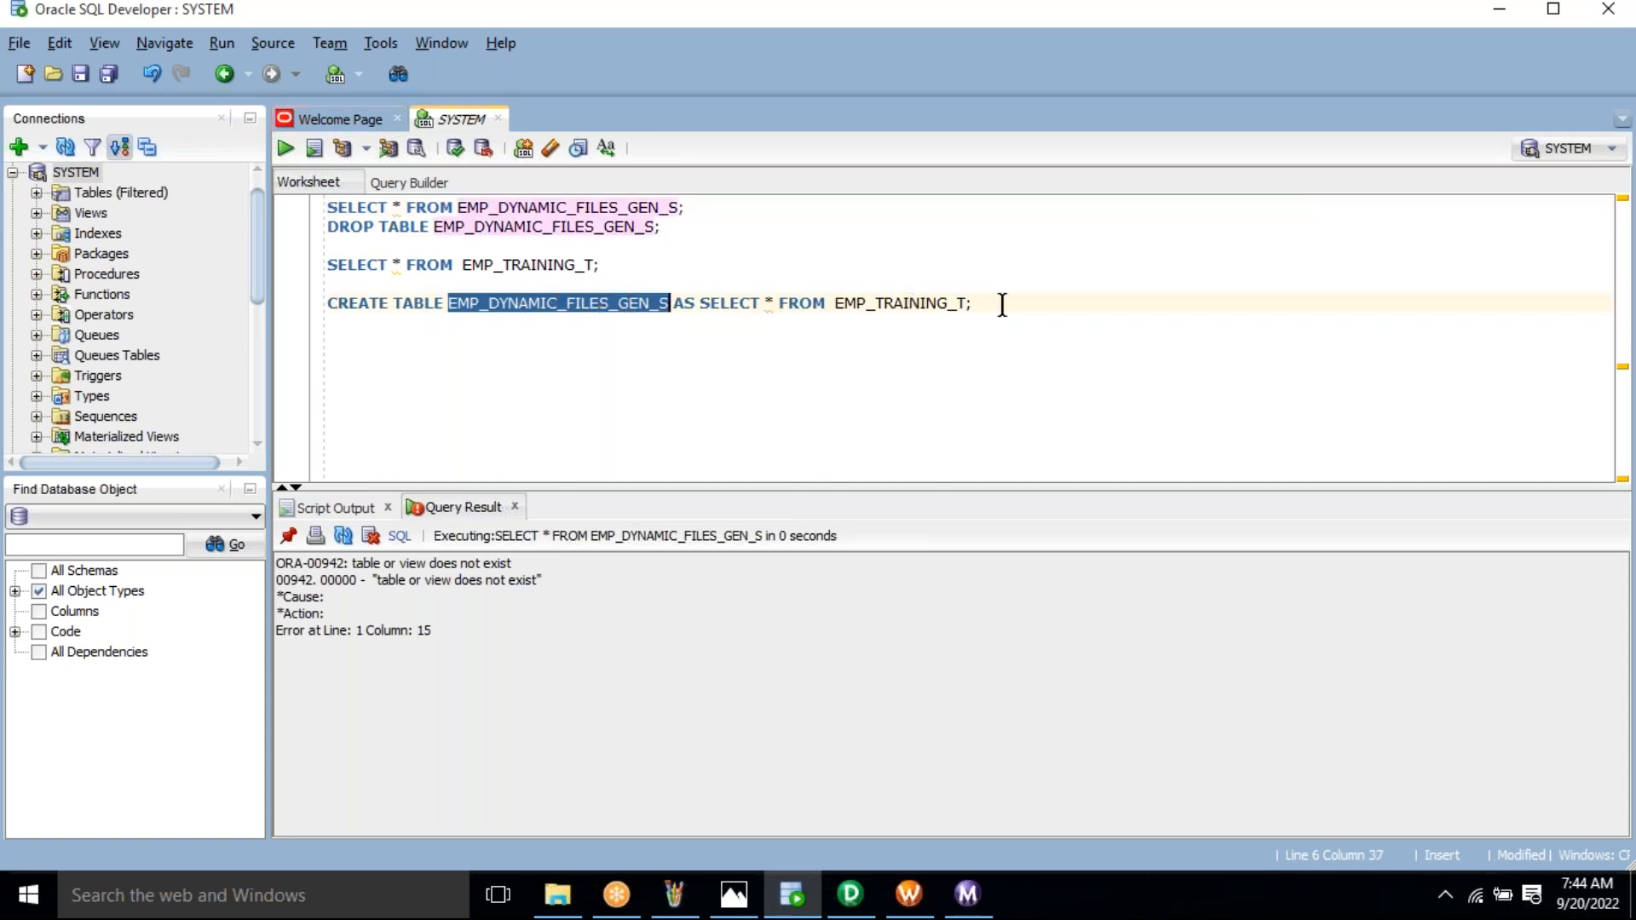
Run the CREATE TABLE statement that builds EMP_DYNAMIC_FILES_GEN_S from EMP_TRAINING_T
left_click(610, 300)
double_click(610, 300)
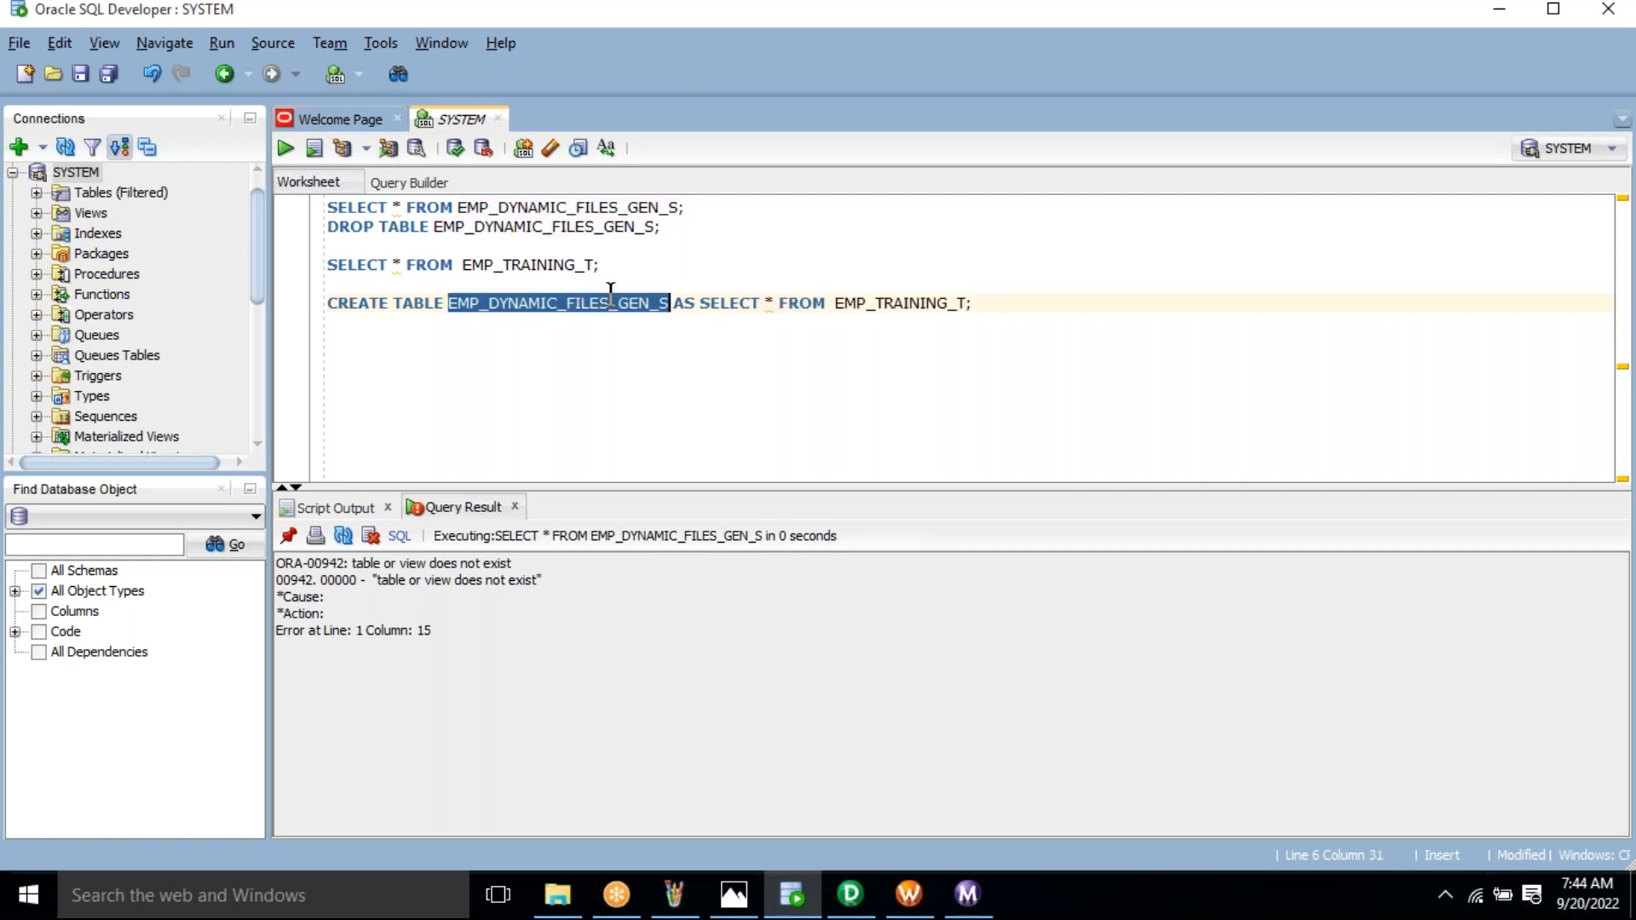
triple_click(611, 300)
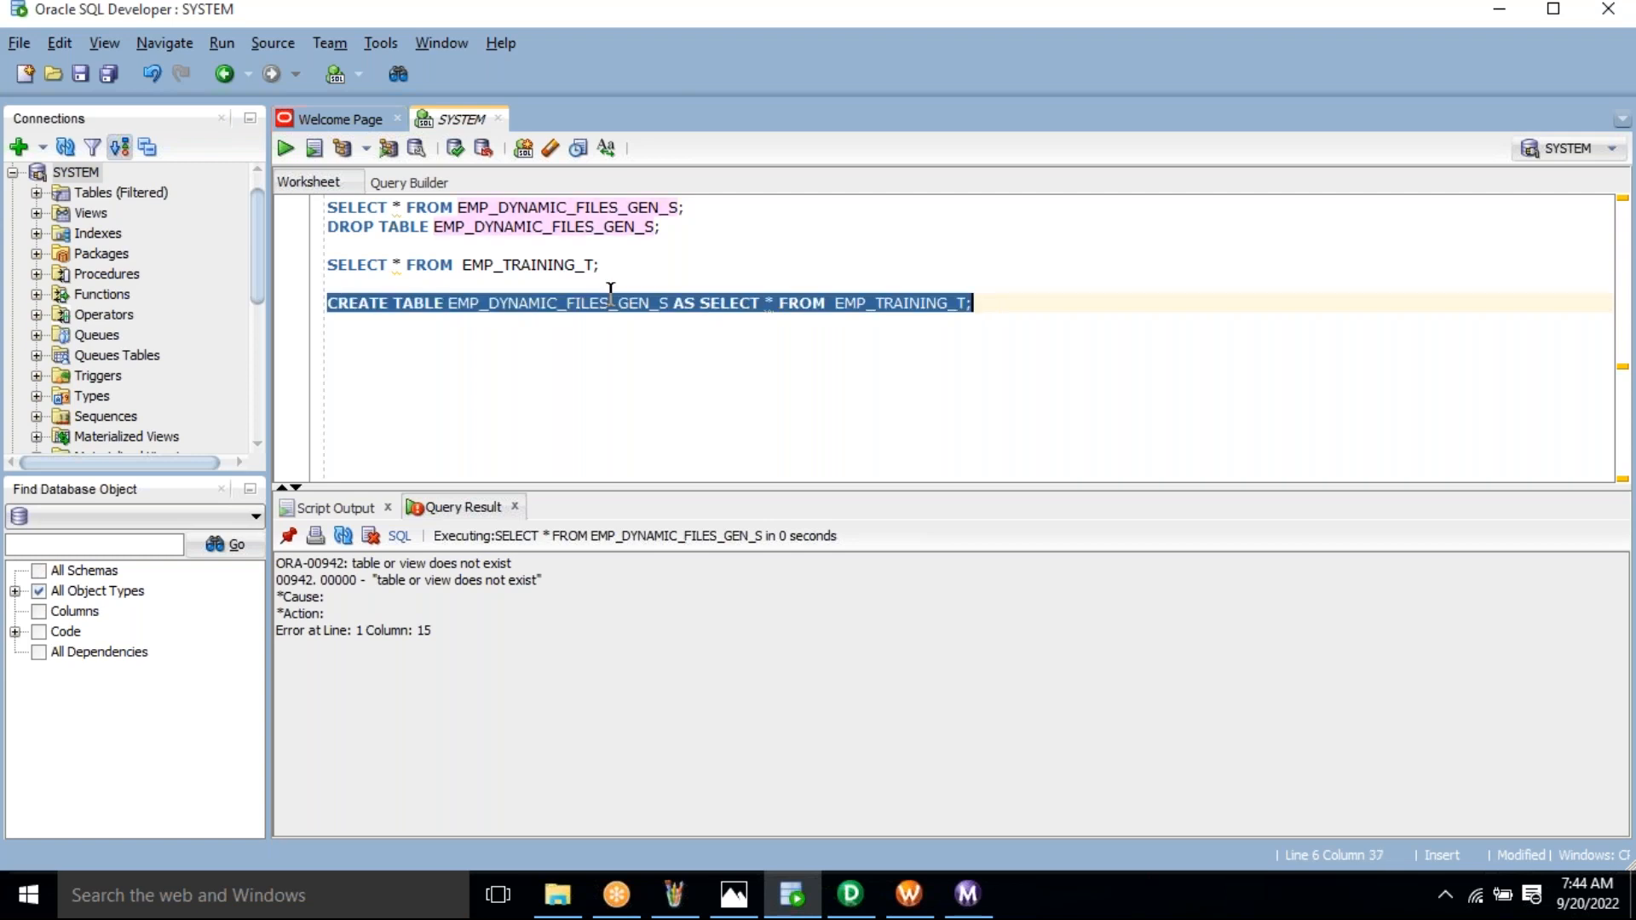
left_click(285, 150)
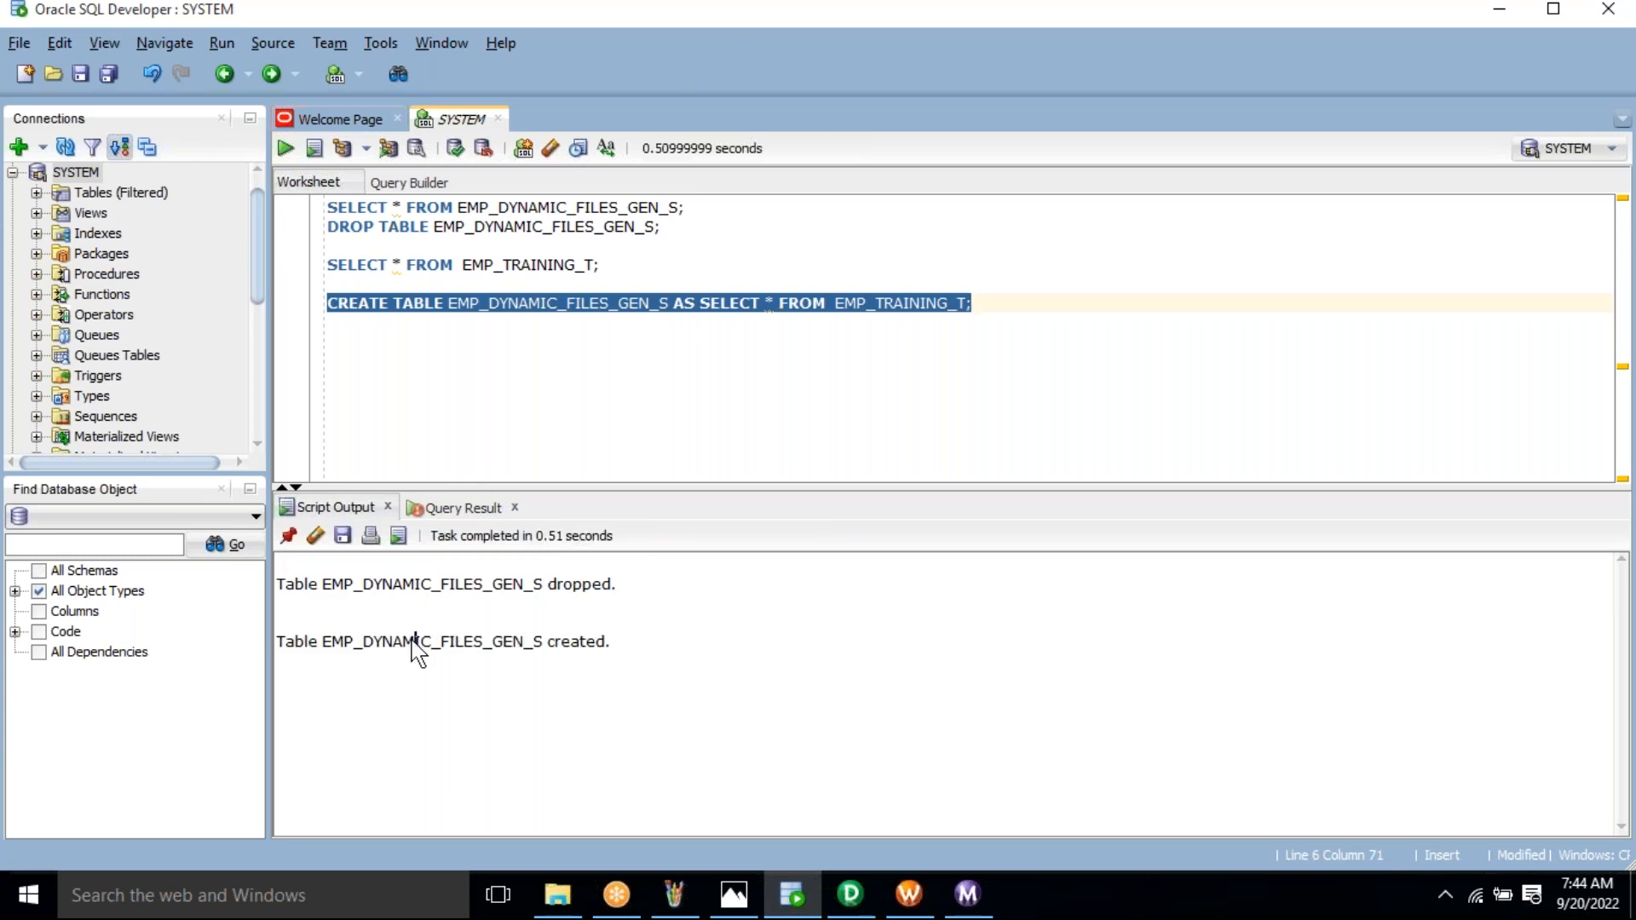
double_click(412, 646)
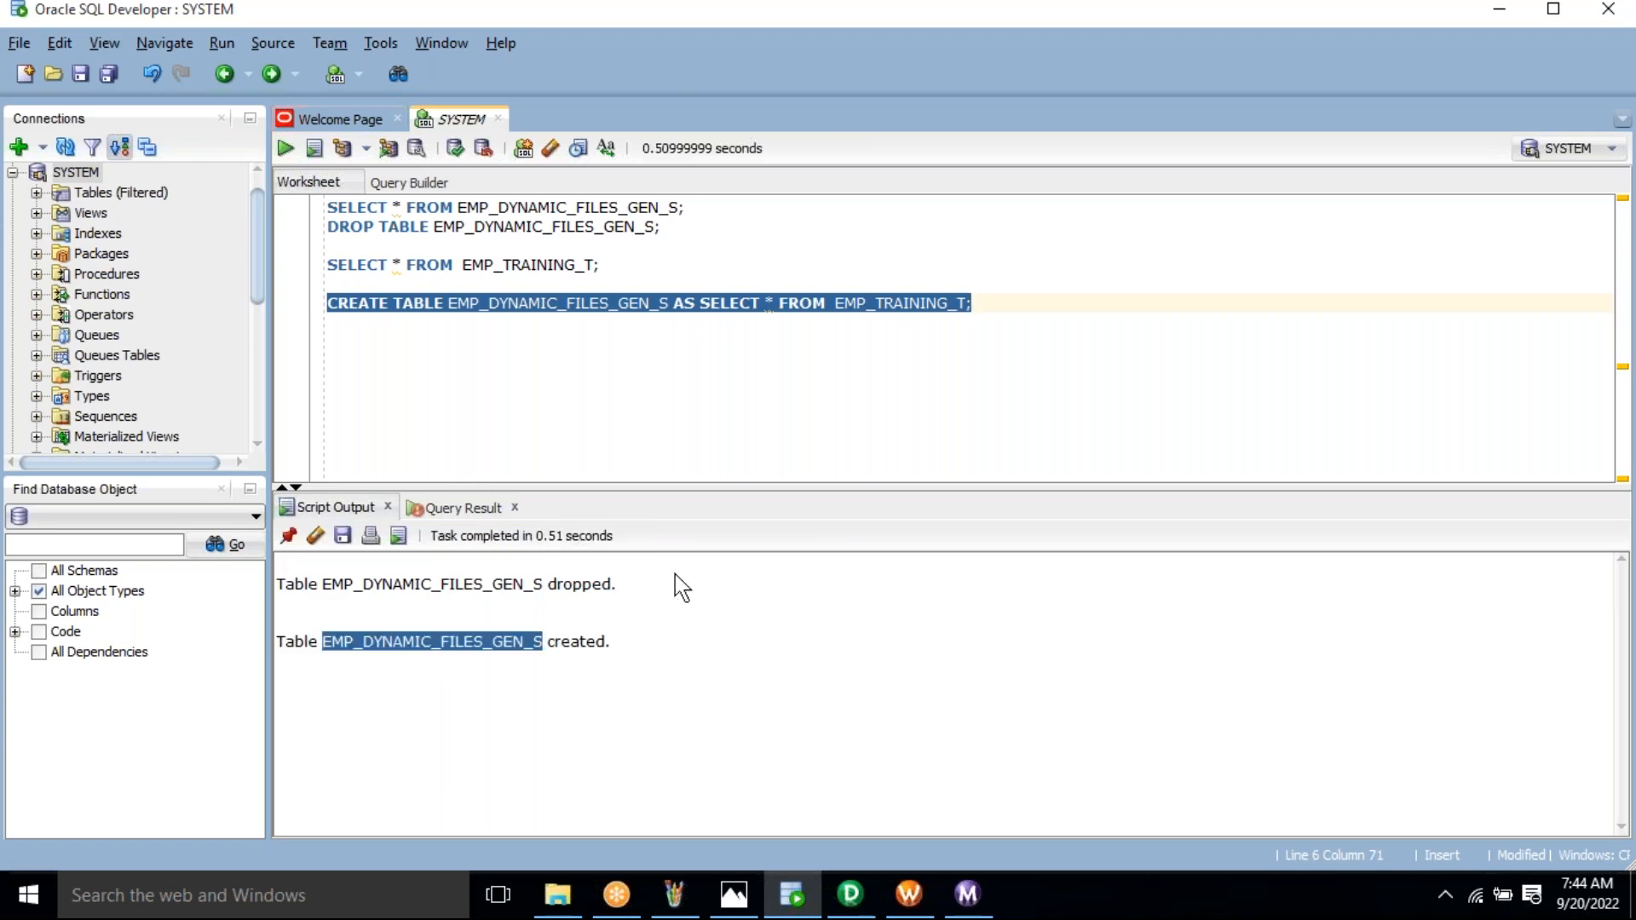
Run the SELECT query on EMP_DYNAMIC_FILES_GEN_S and count the rows of its result
double_click(618, 207)
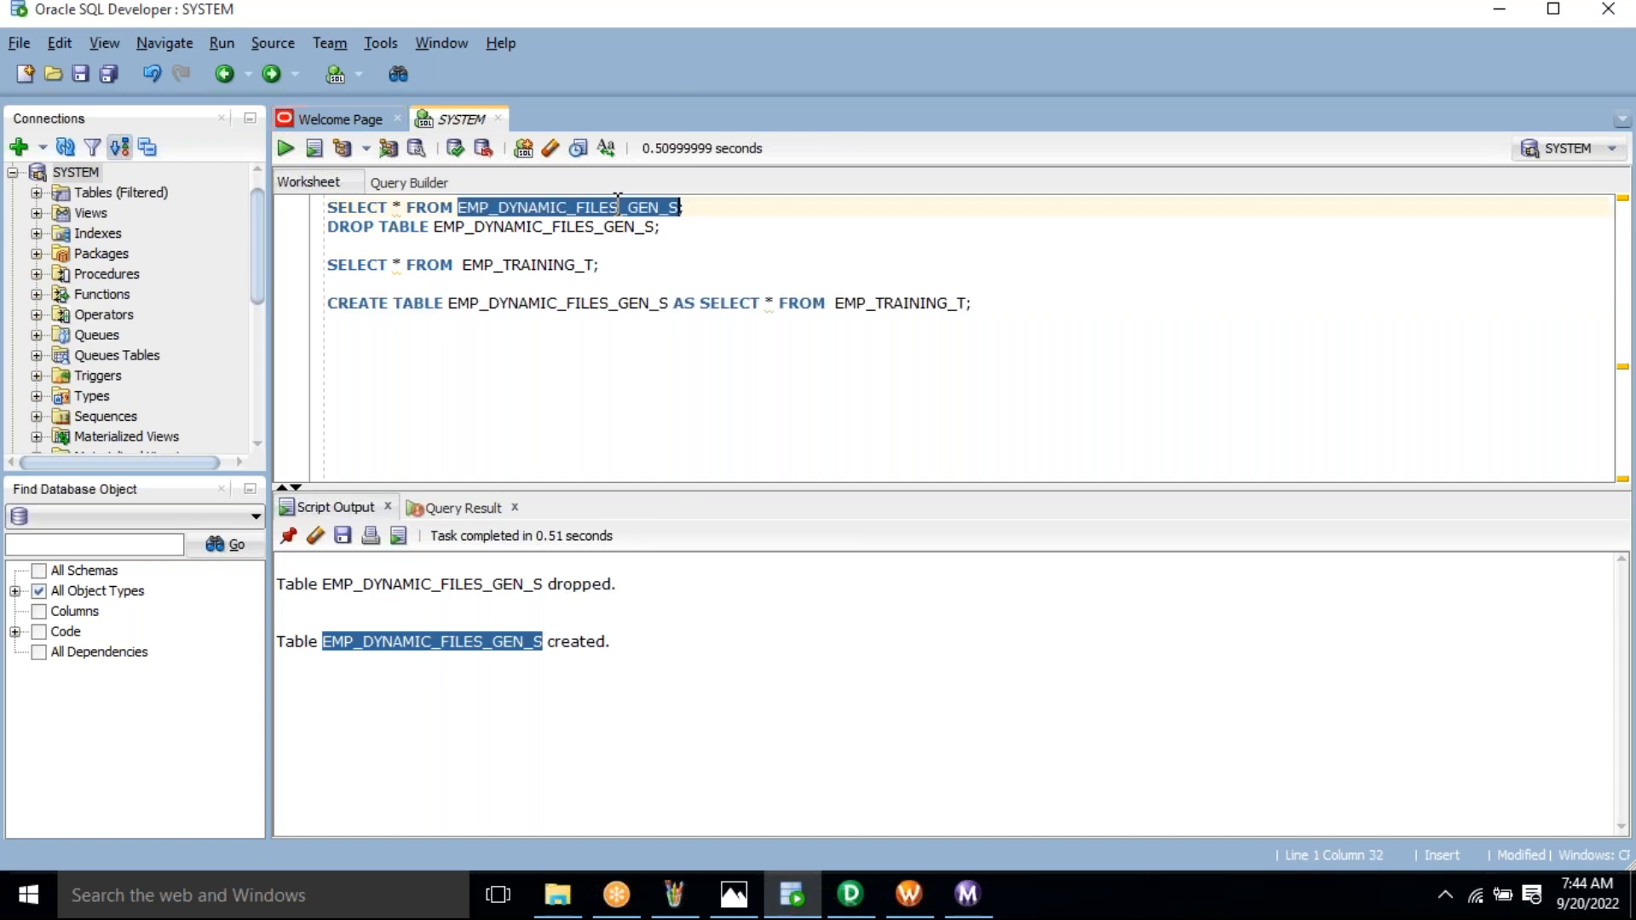
triple_click(618, 207)
left_click(288, 155)
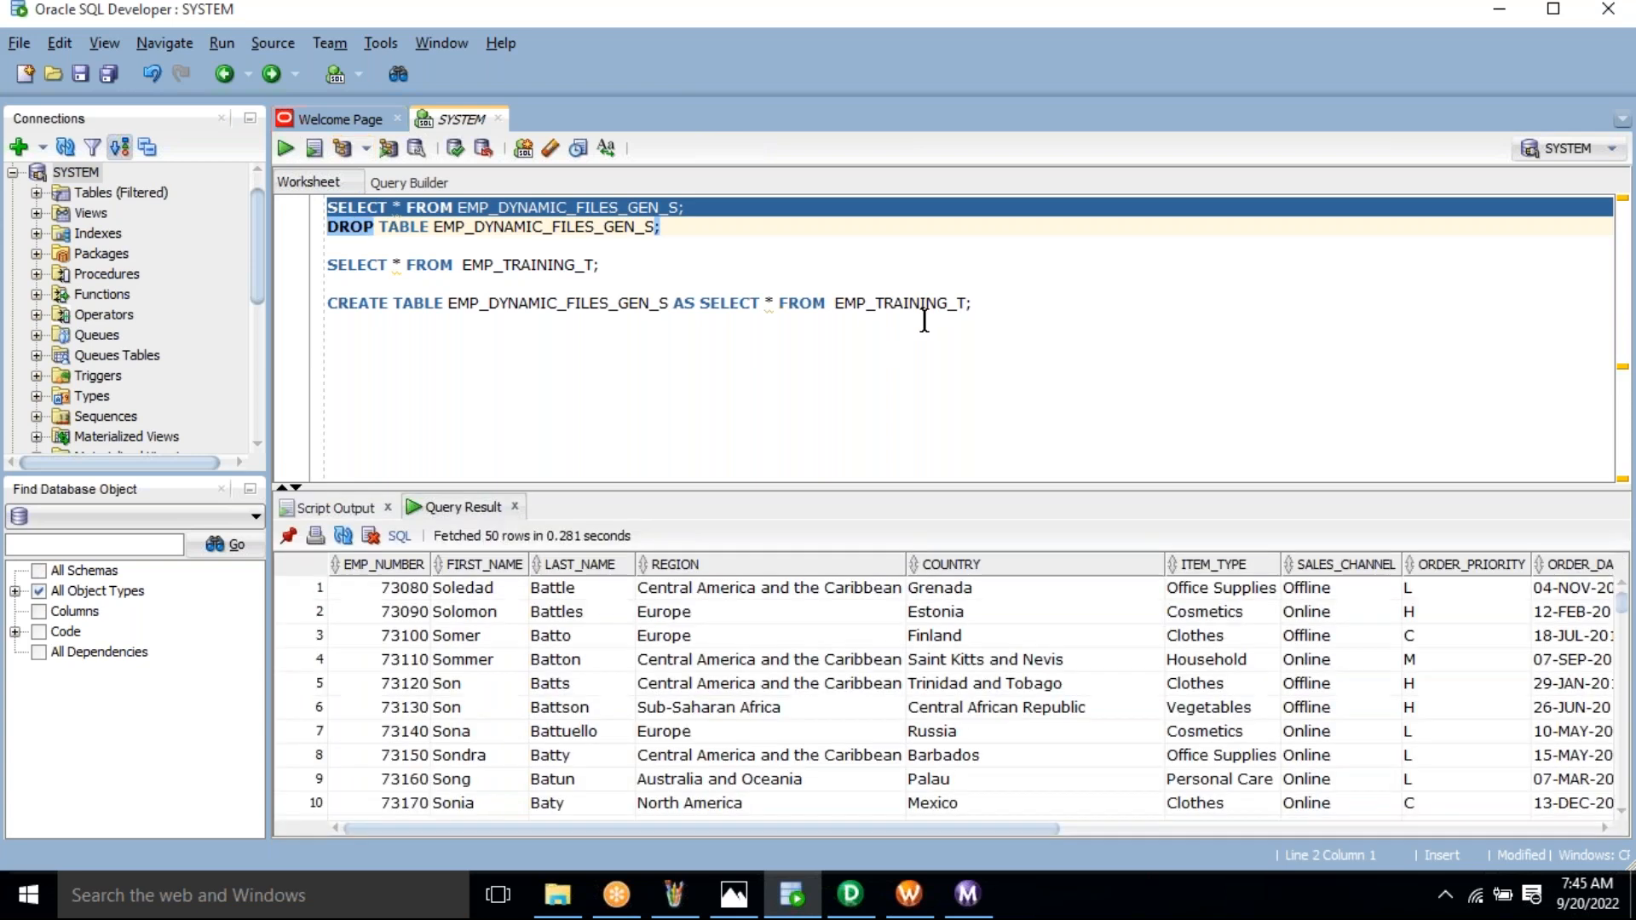
right_click(690, 648)
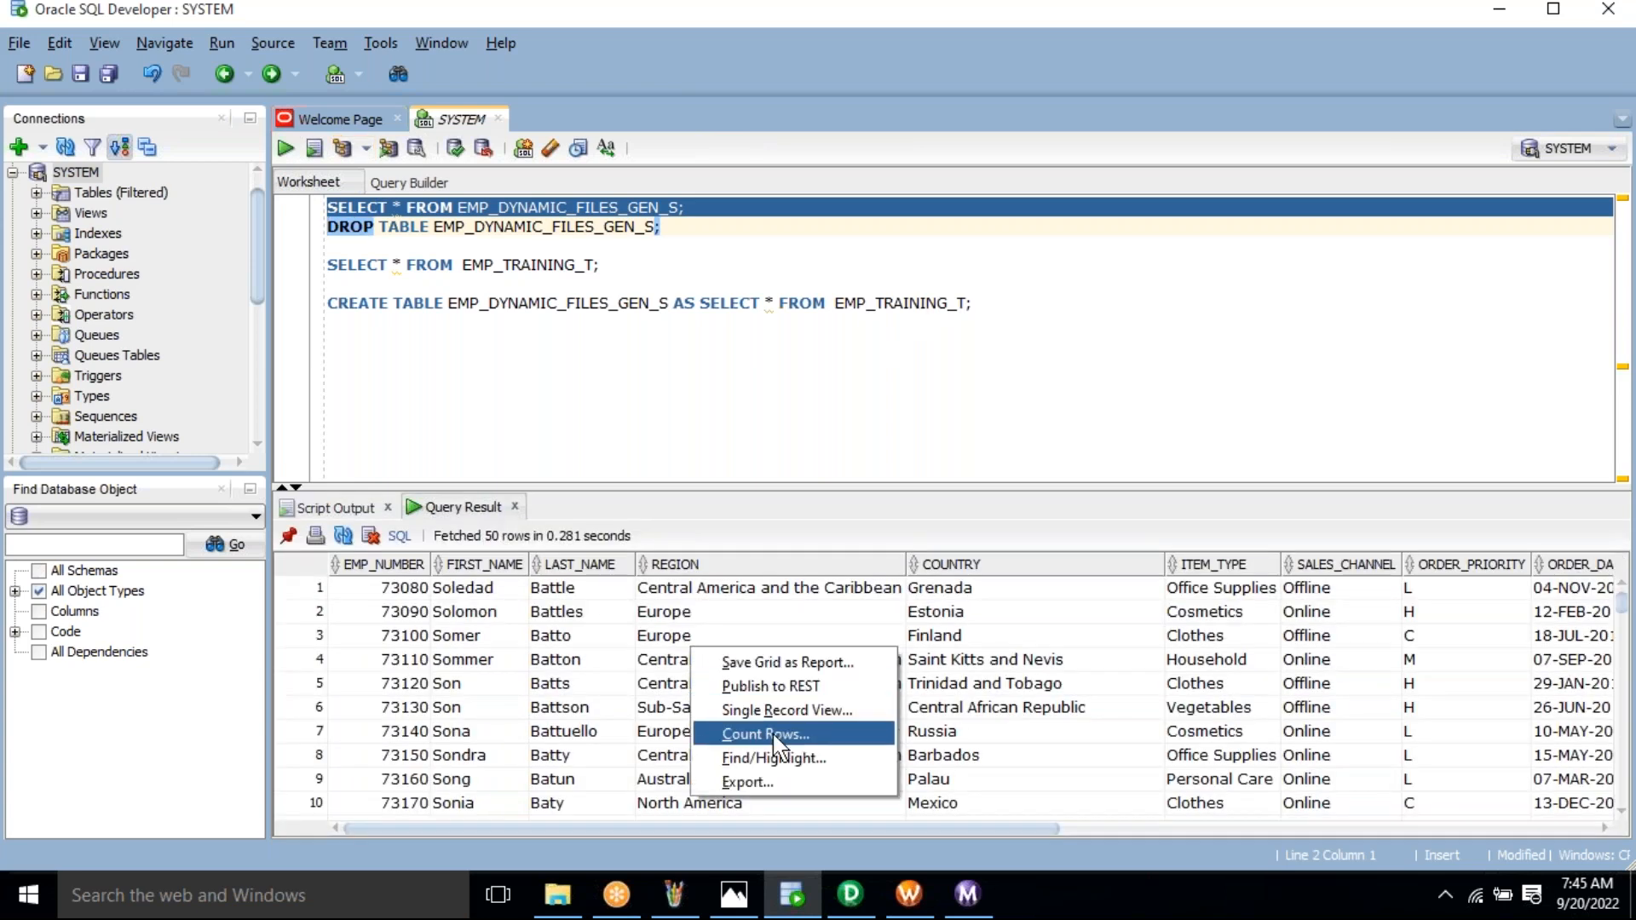
left_click(774, 731)
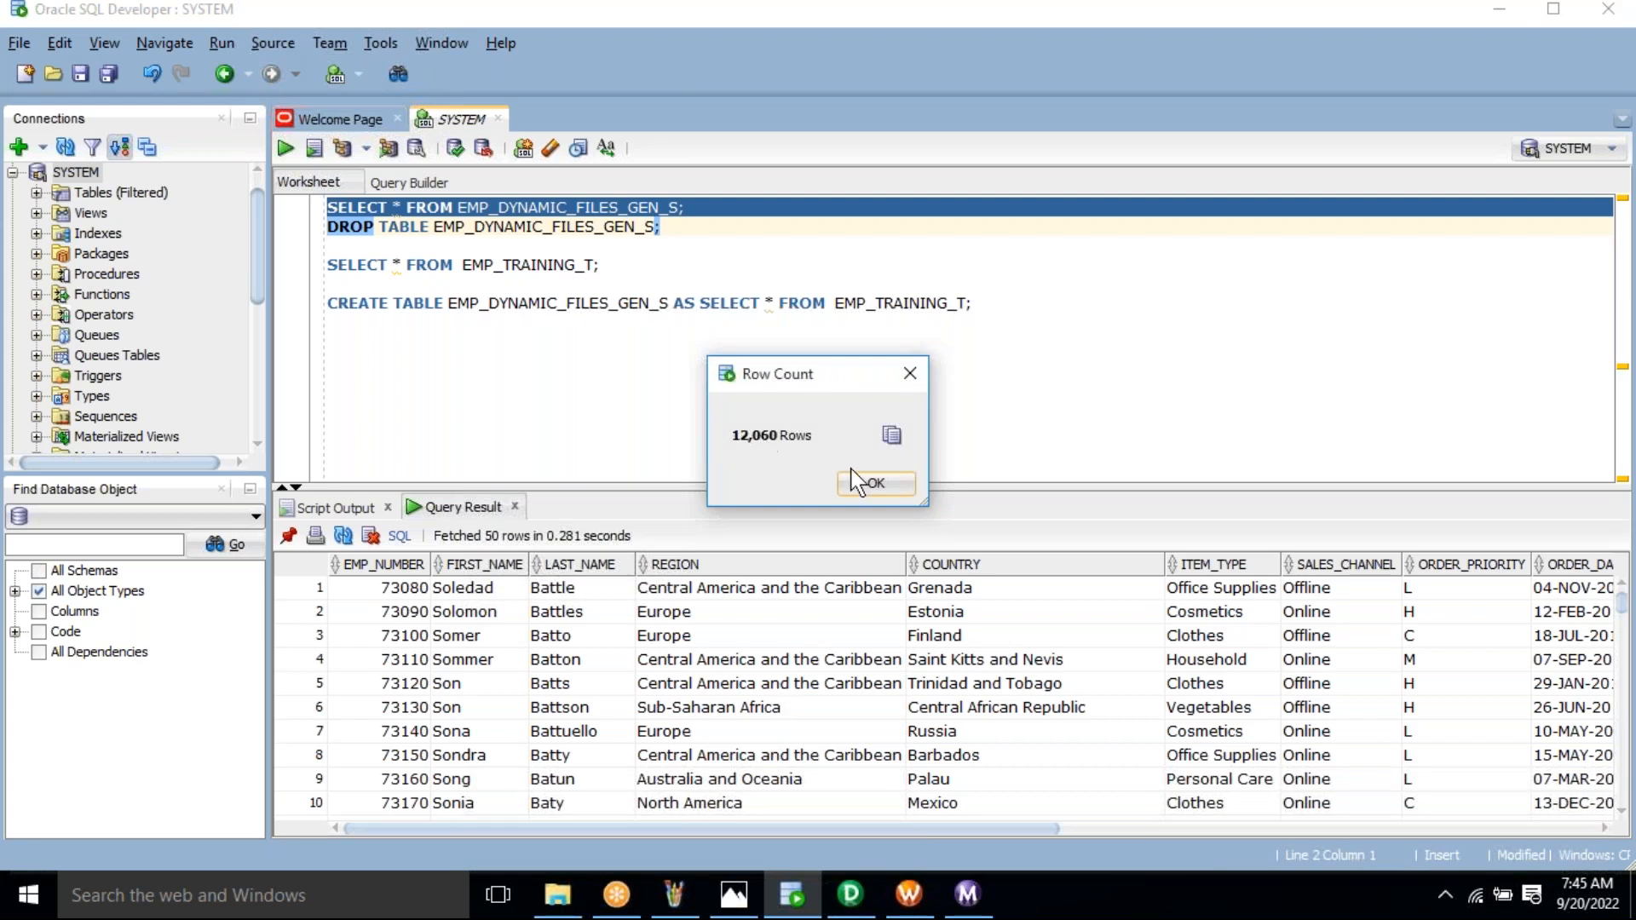
left_click(865, 484)
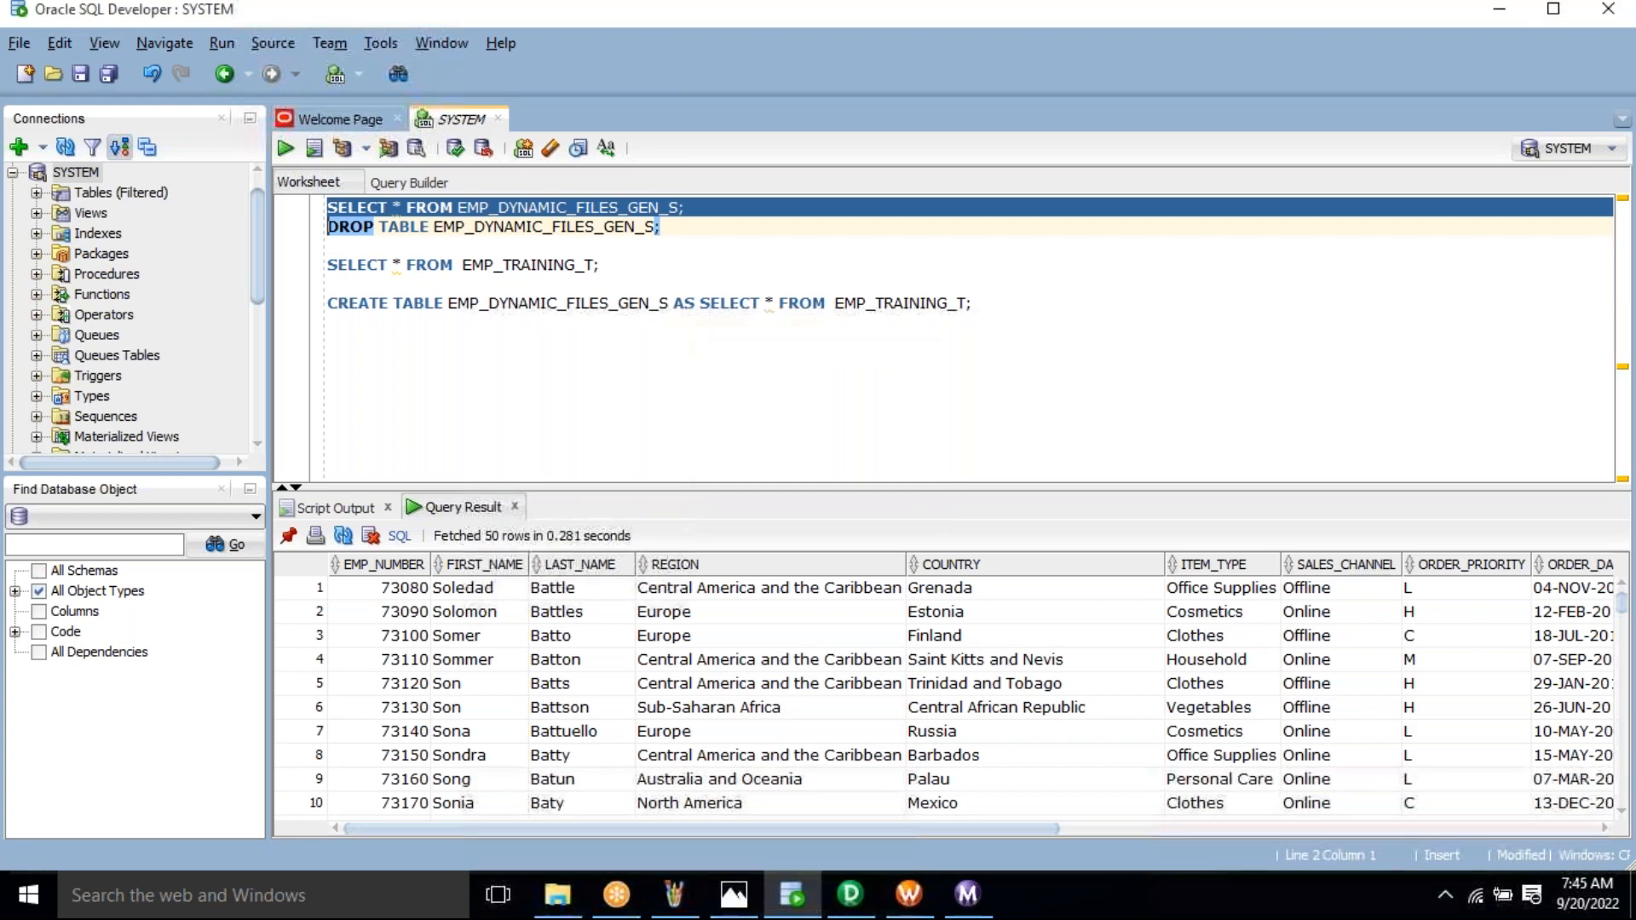
Insert three line breaks between the first SELECT query and the DROP TABLE statement
double_click(540, 208)
left_click(706, 210)
left_click(632, 210, "shift")
key("shift+Home")
left_click(742, 213)
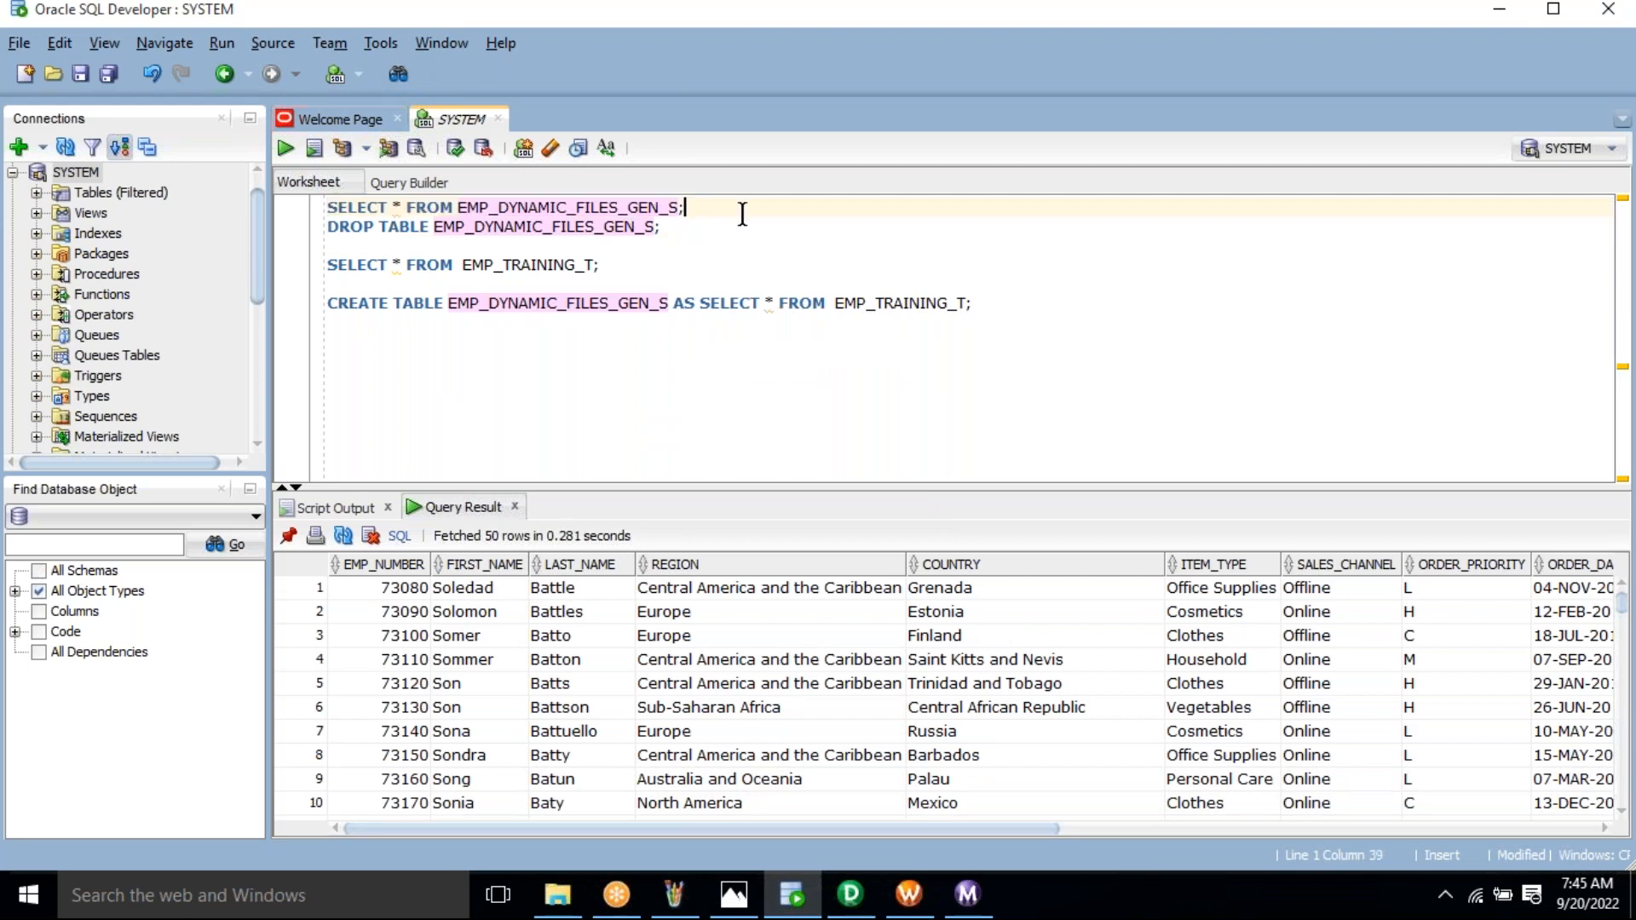
key("Return")
key("Return")
key("Return")
double_click(742, 213)
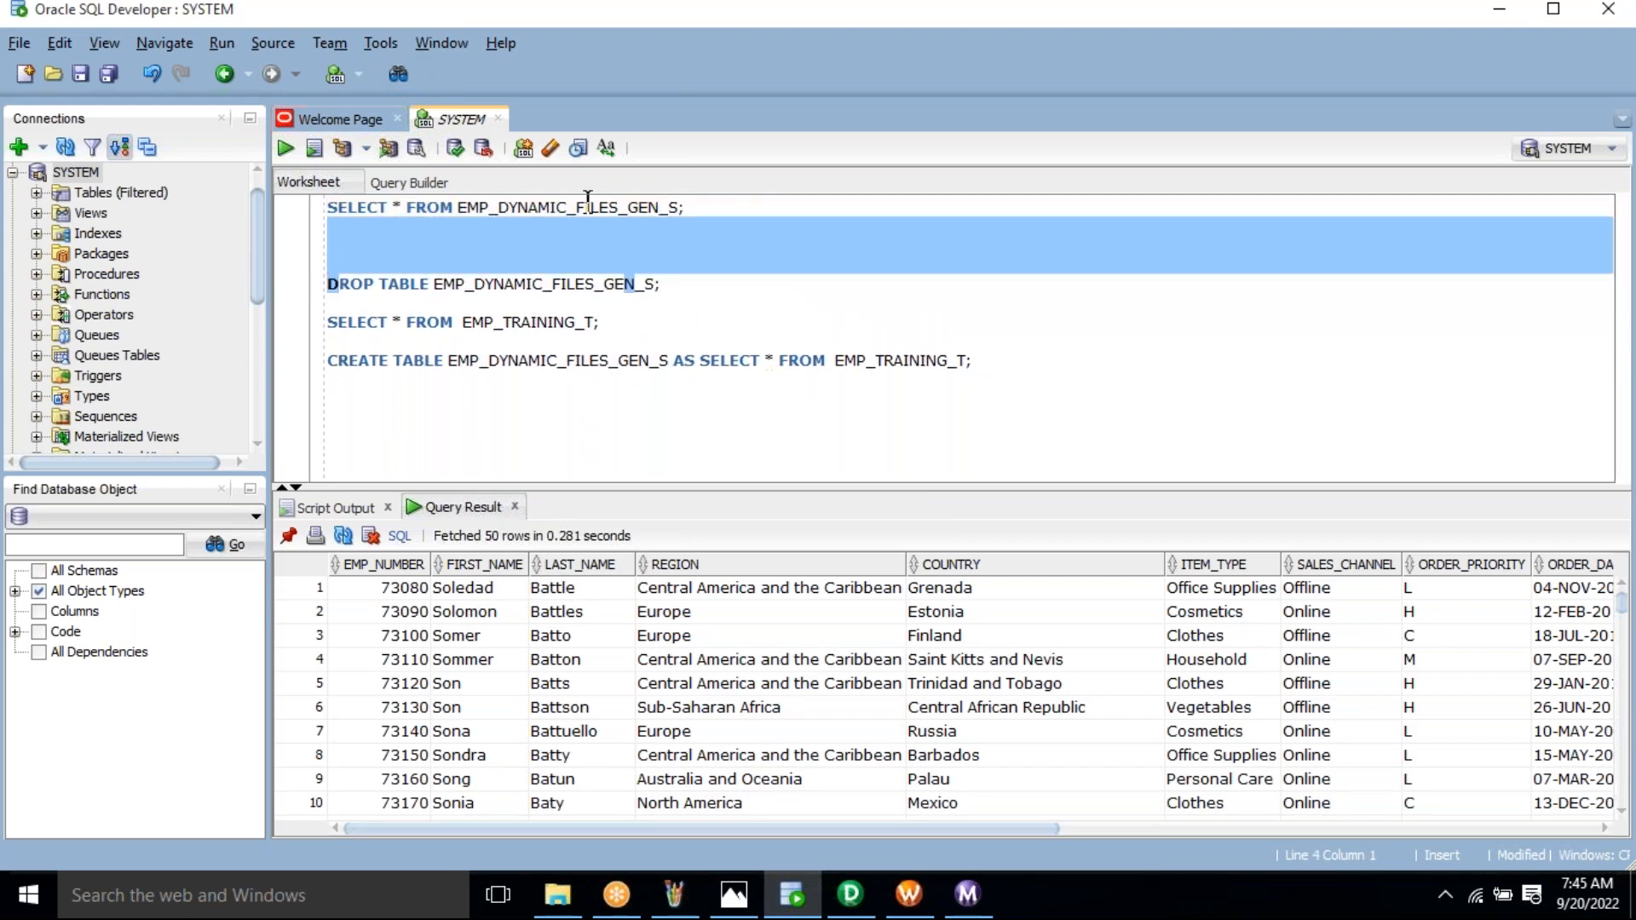
Paste a copy of SELECT * FROM EMP_DYNAMIC_FILES_GEN_S; into the blank space below the original query
triple_click(588, 203)
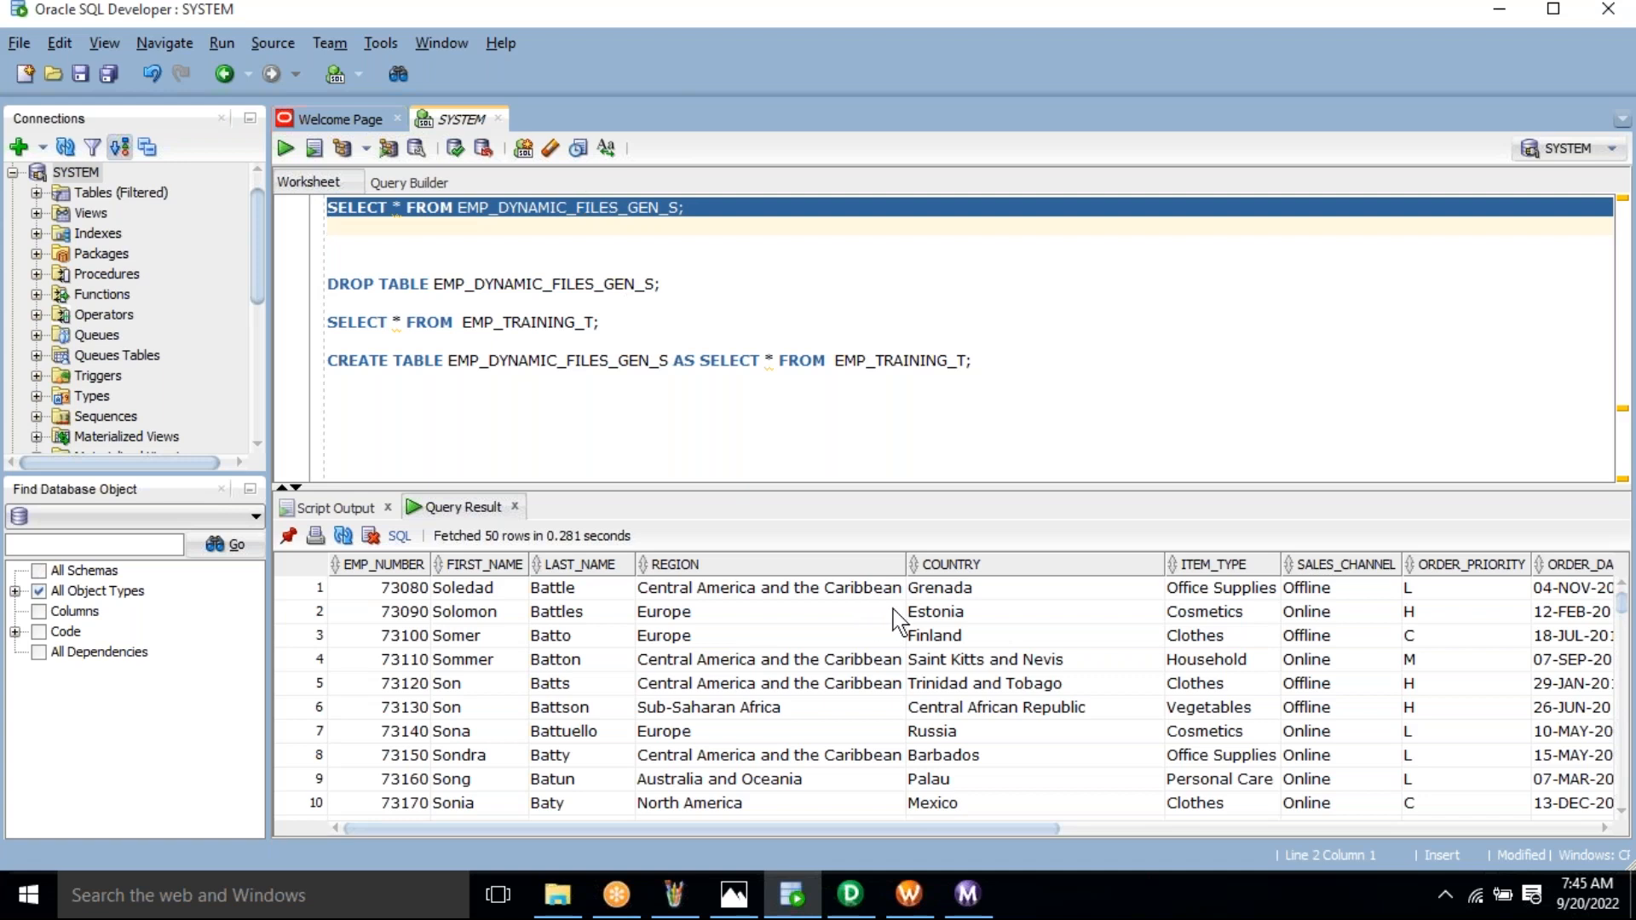
left_click_drag(996, 744, 942, 588)
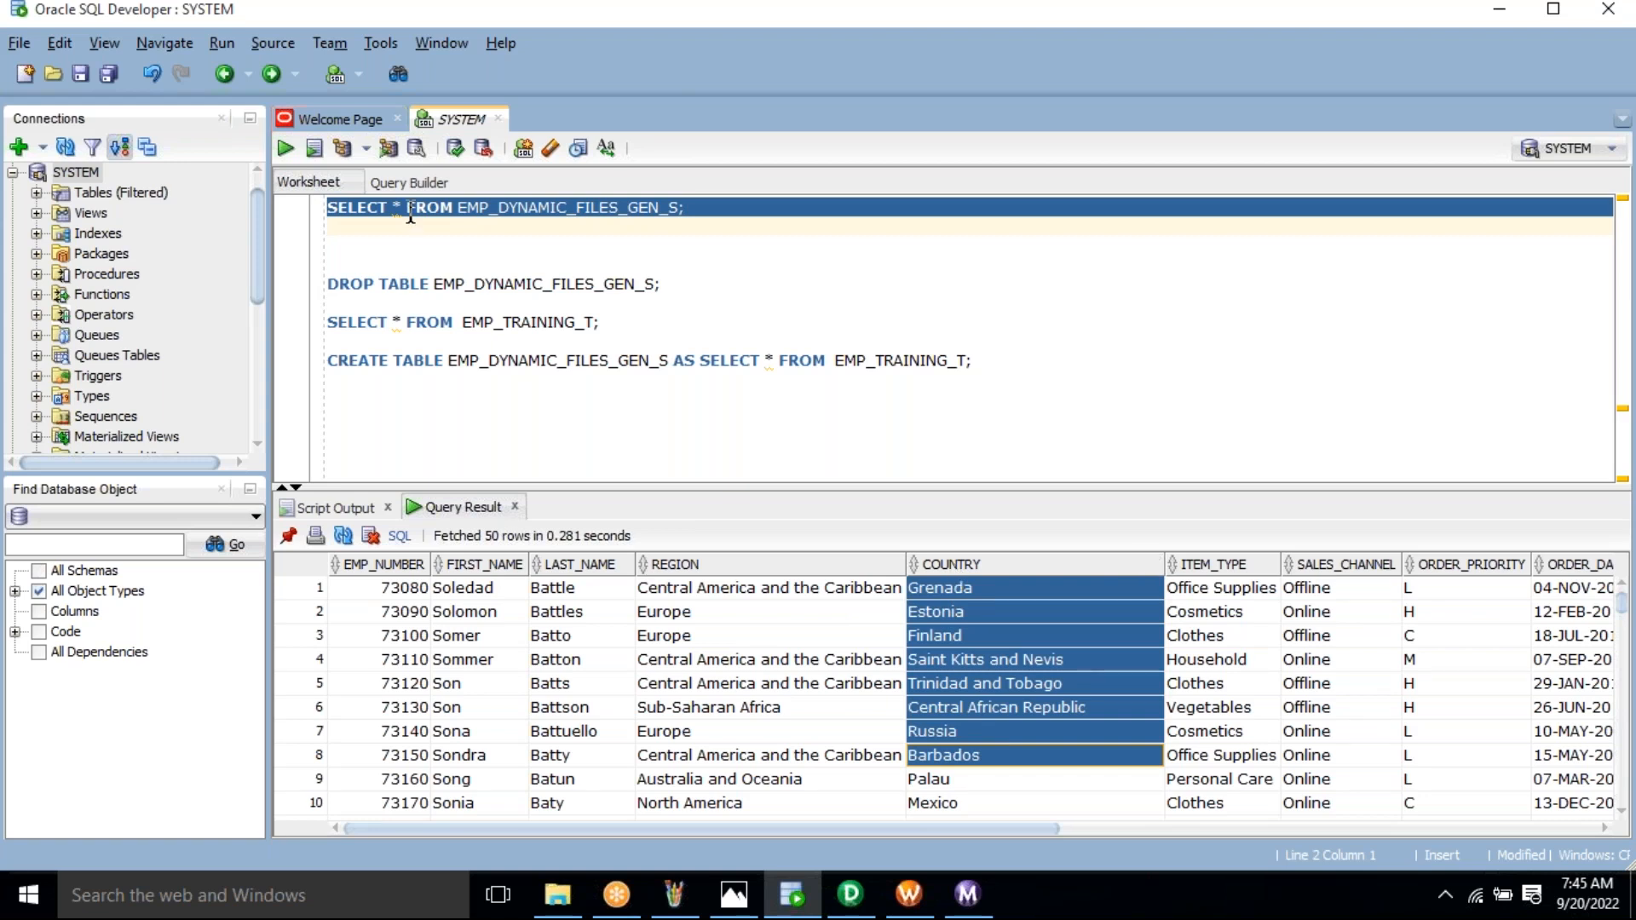
key("ctrl+c")
left_click(763, 238)
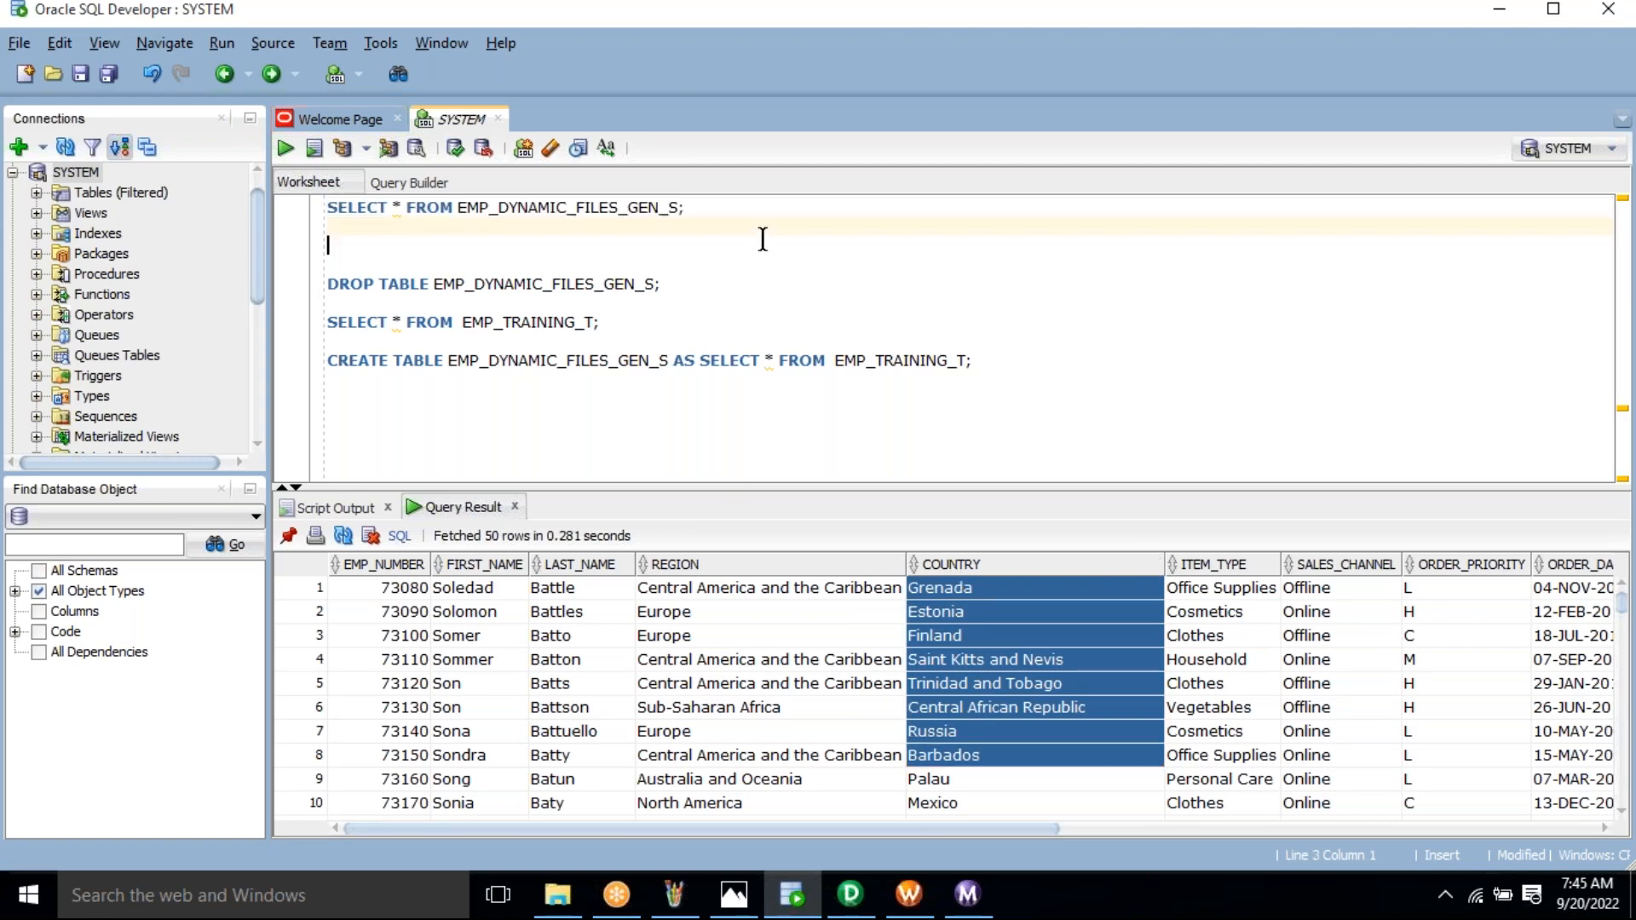
key("ctrl+v")
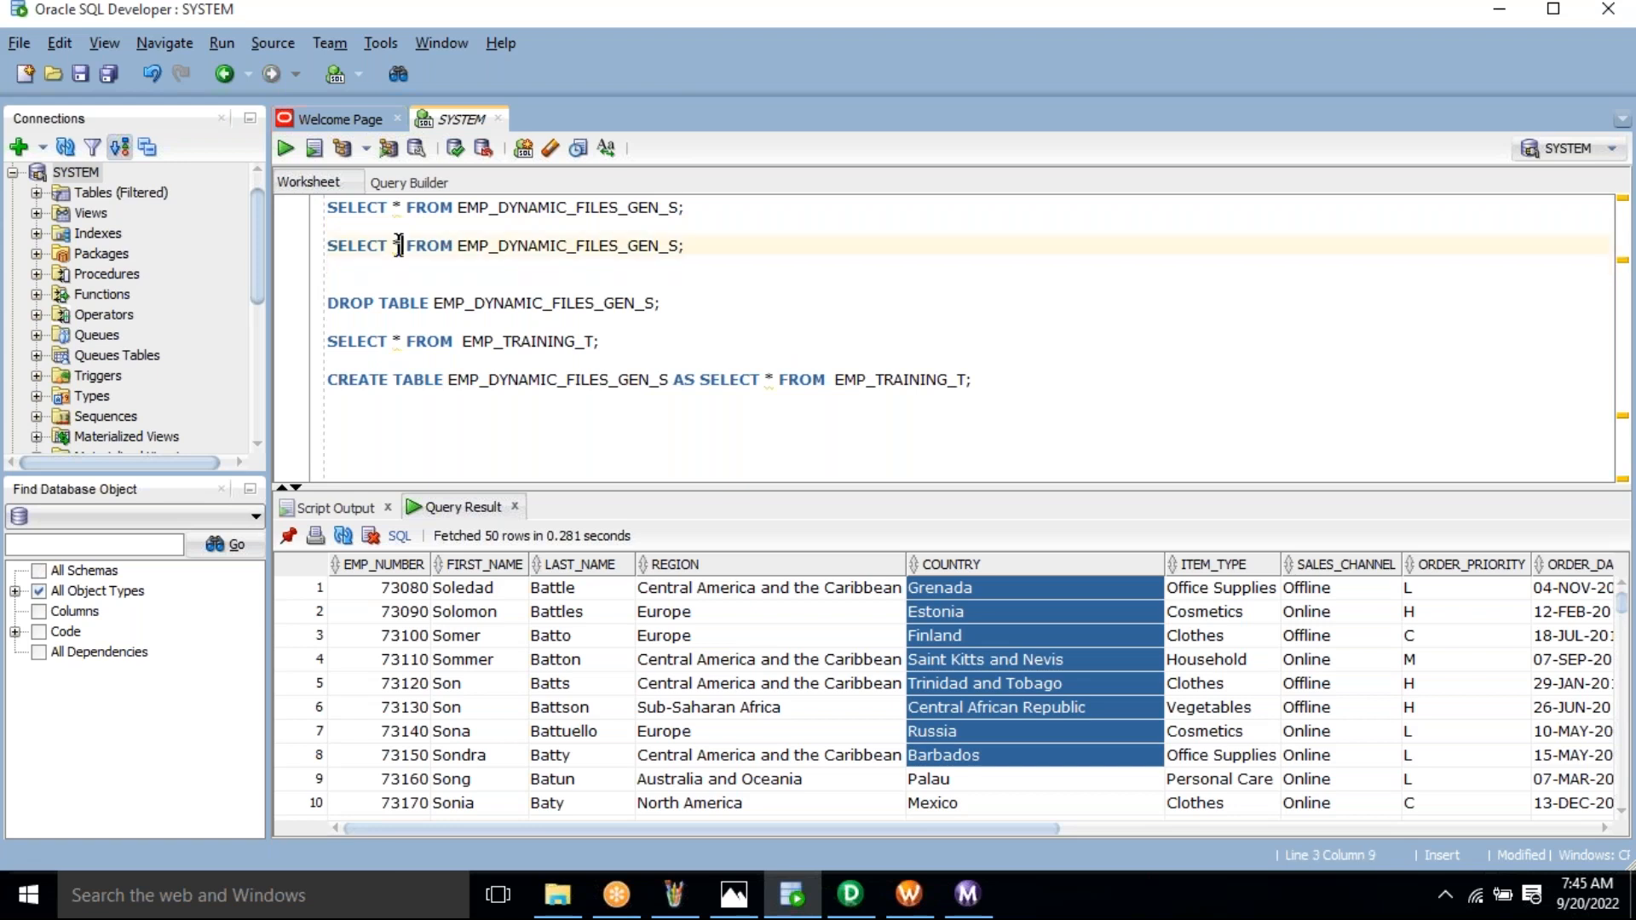
Replace the asterisk in the copied query with DISTINCT COUNTRY and run it
key("BackSpace")
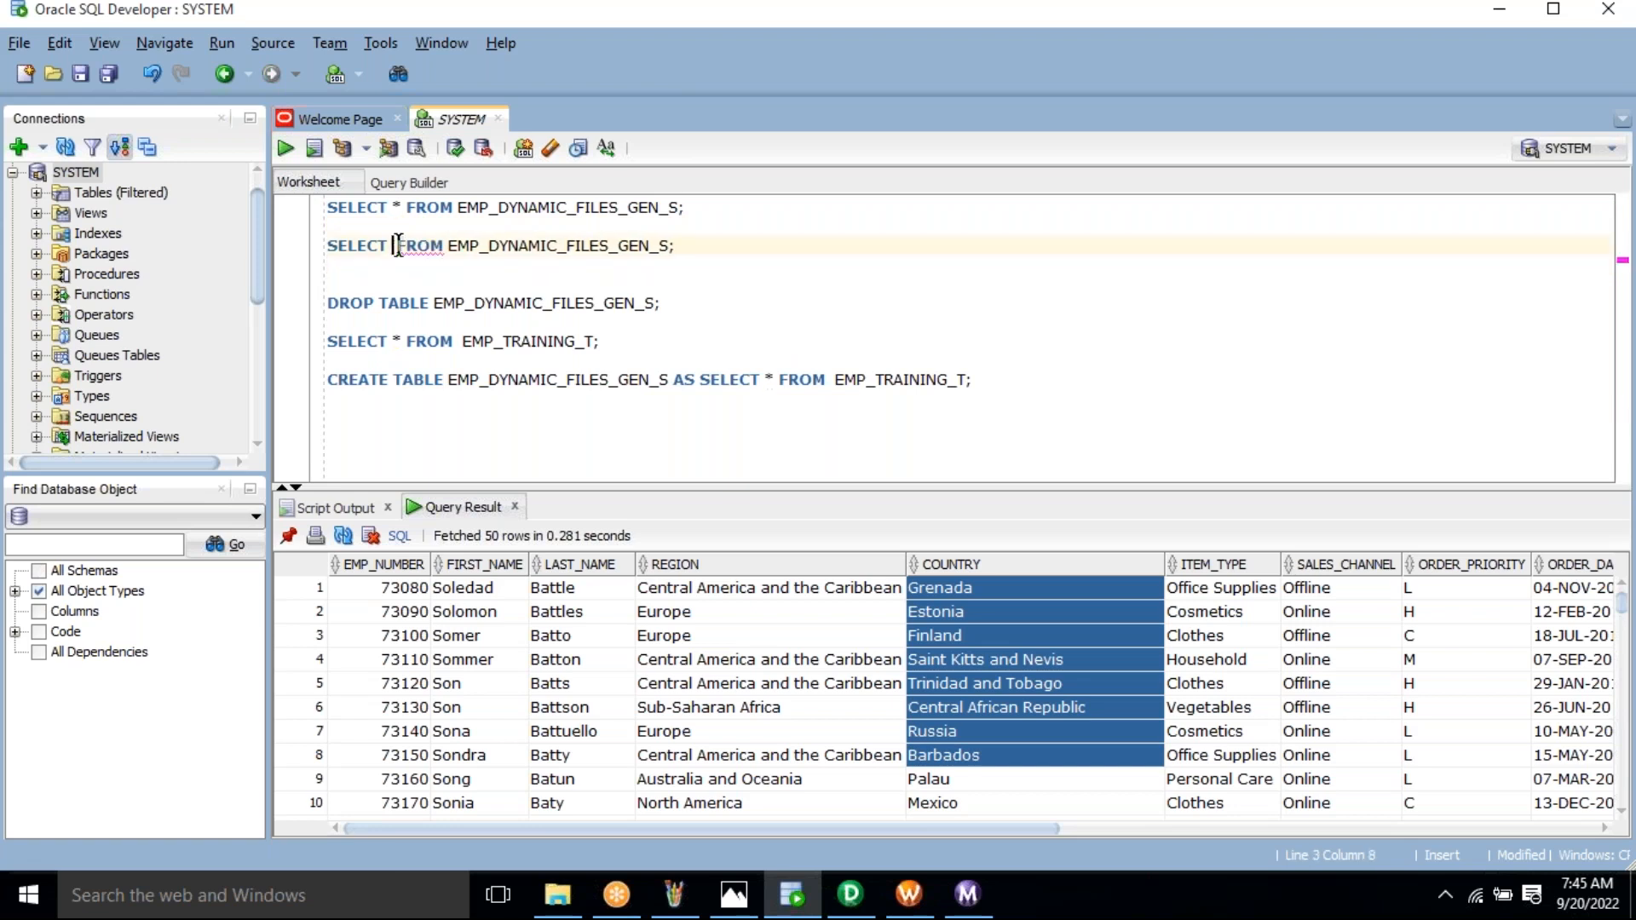
type("DISTINCT COUNTRY")
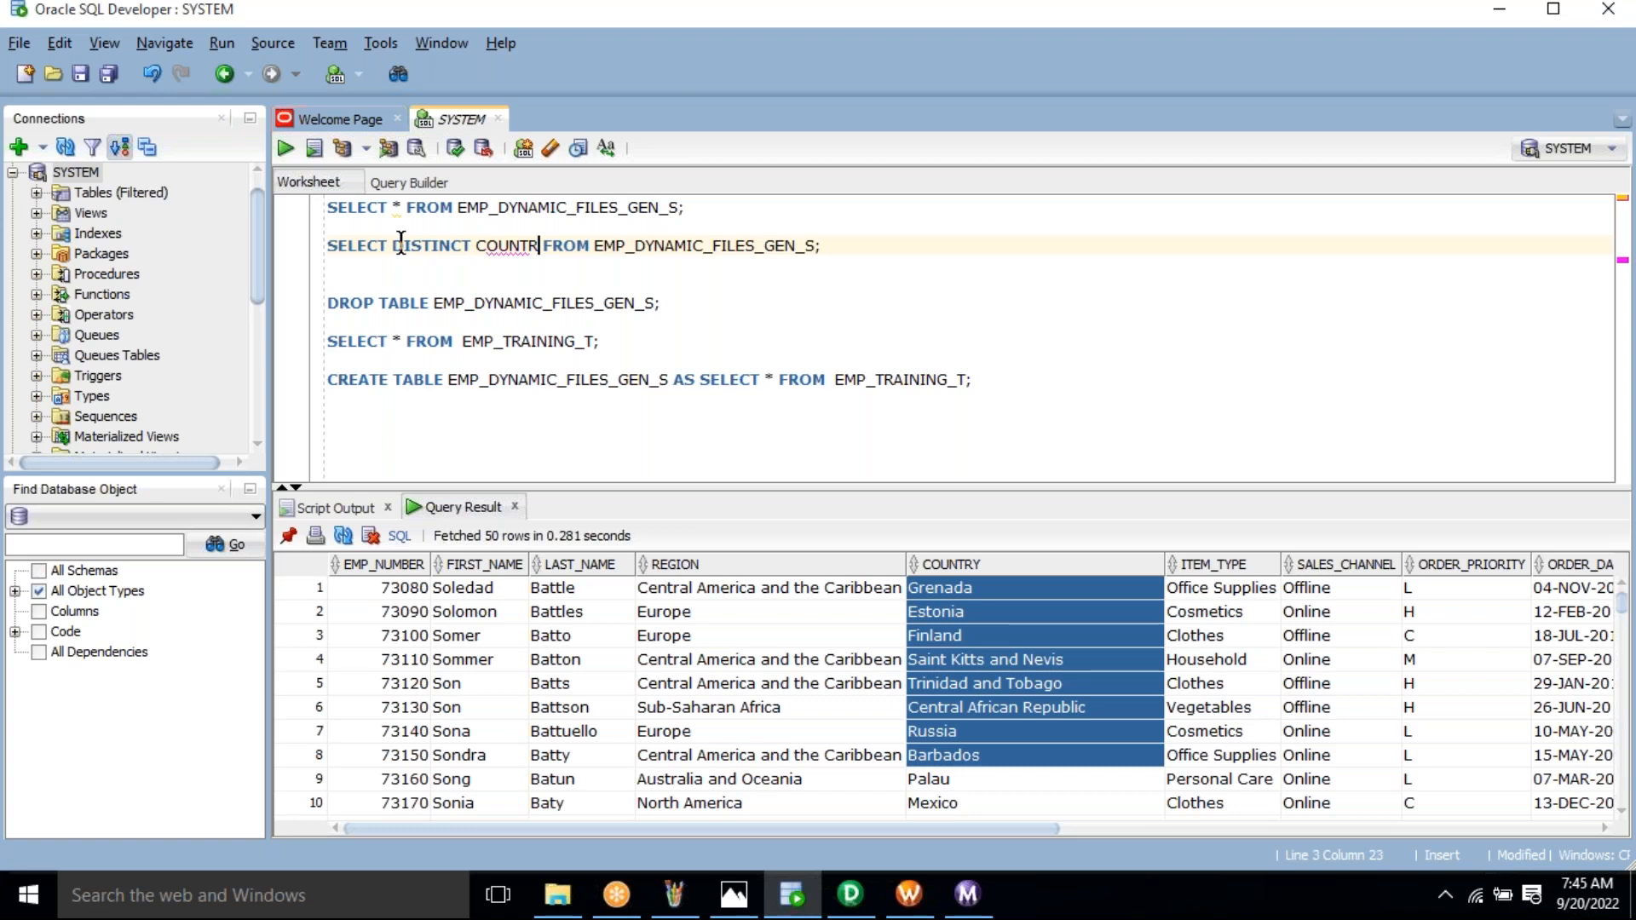
key("Escape")
double_click(495, 246)
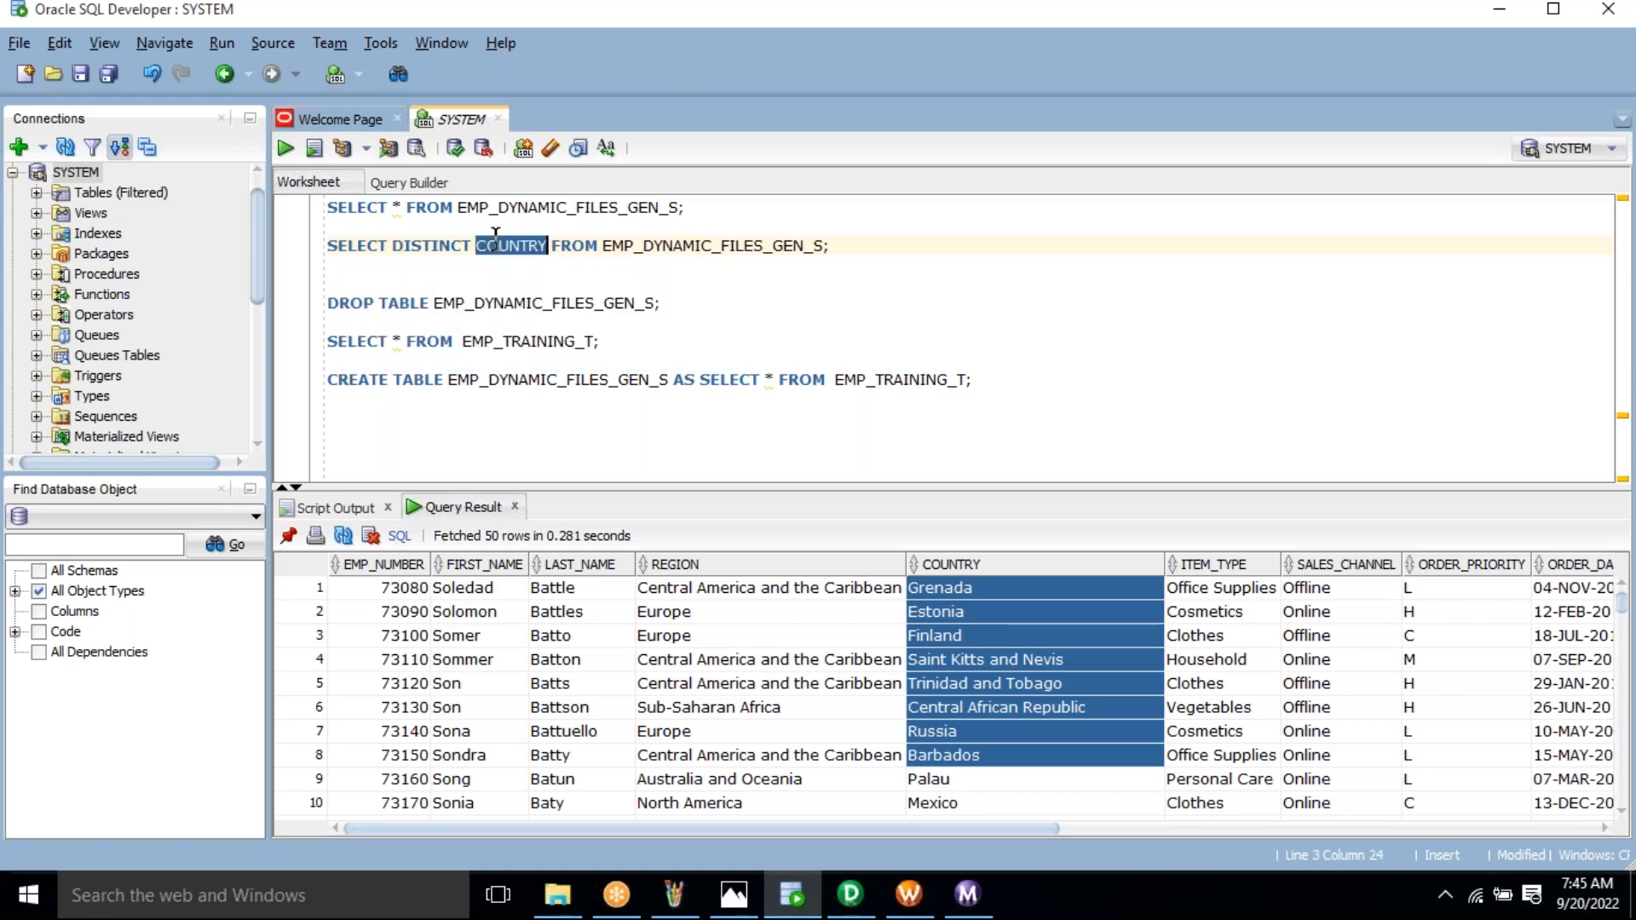
triple_click(495, 238)
key("ctrl+Return")
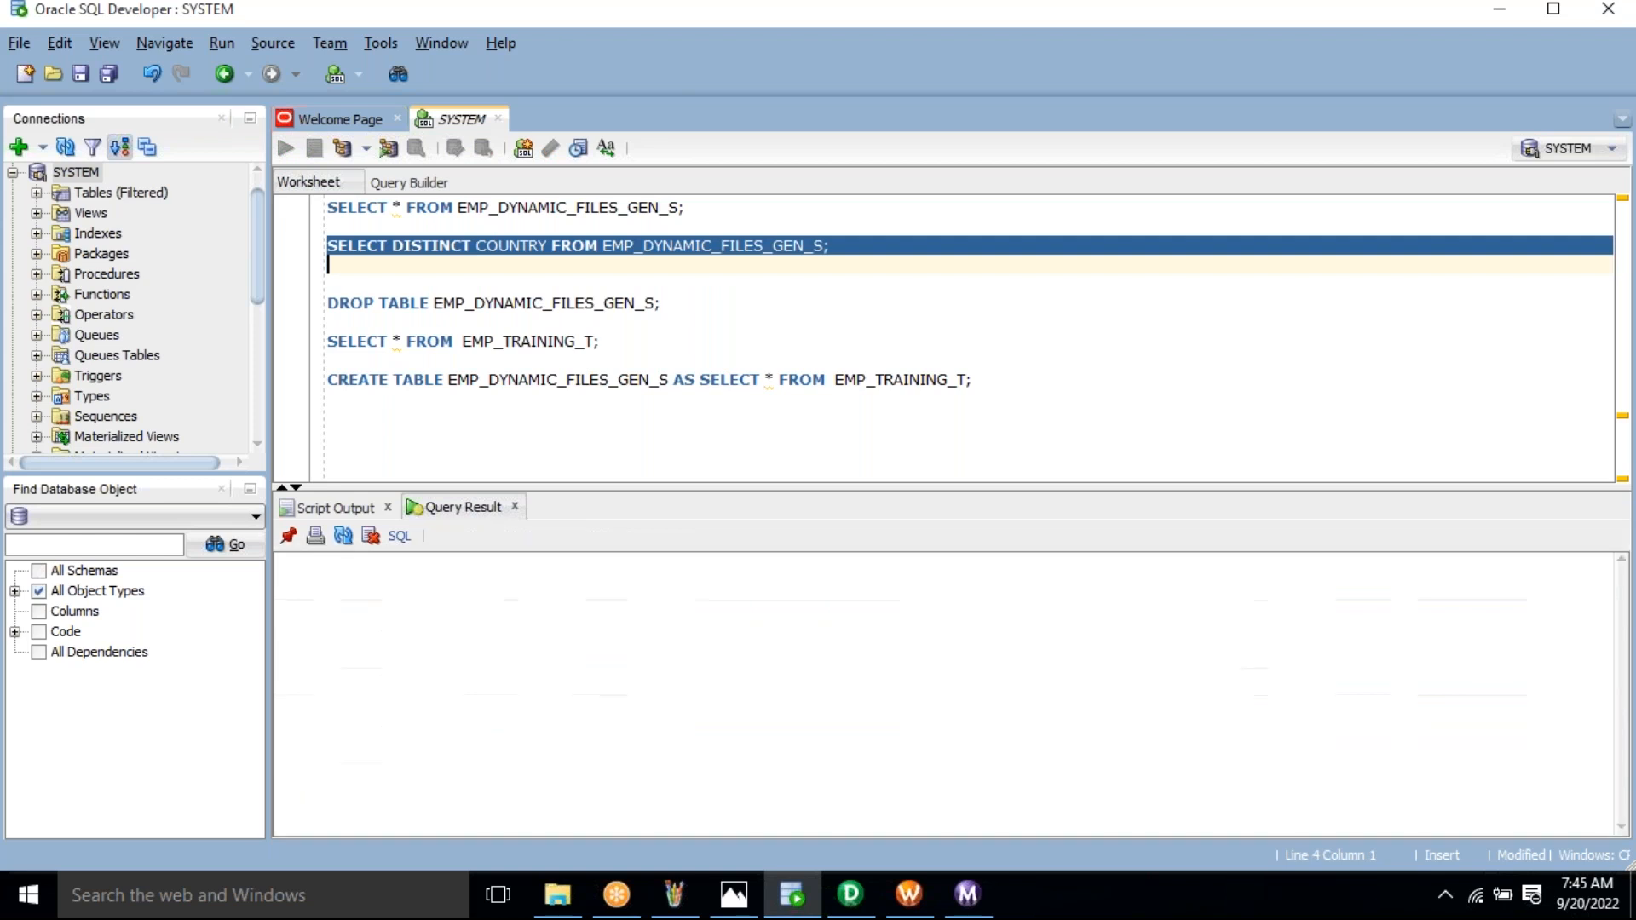
Count the rows of the distinct country result and examine the listed countries
right_click(438, 628)
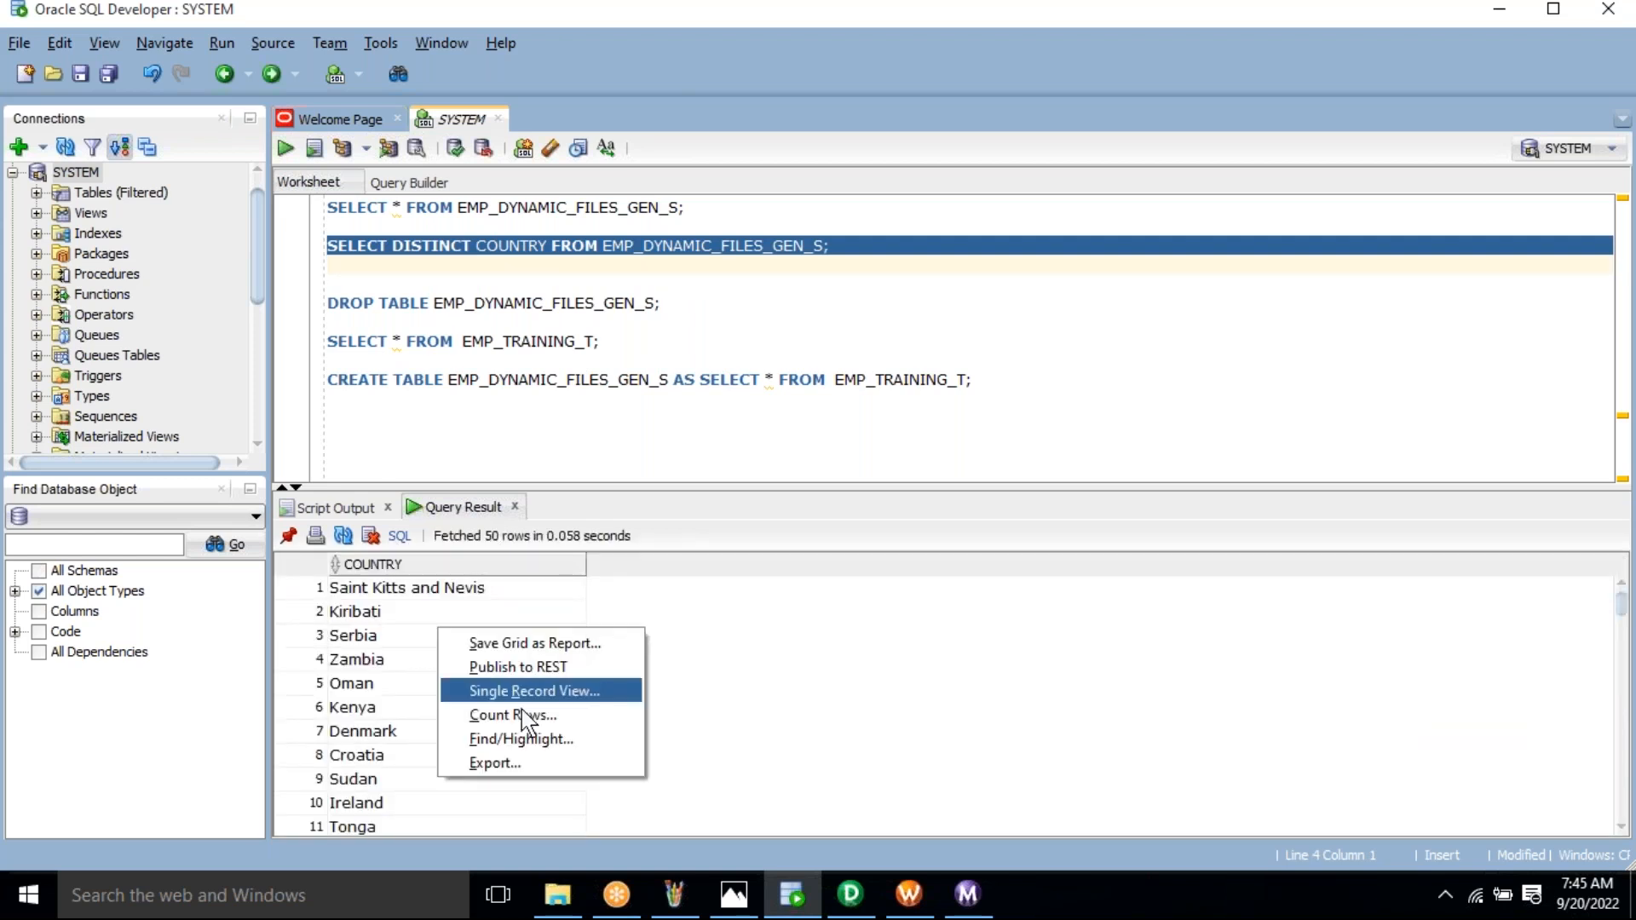
left_click(540, 720)
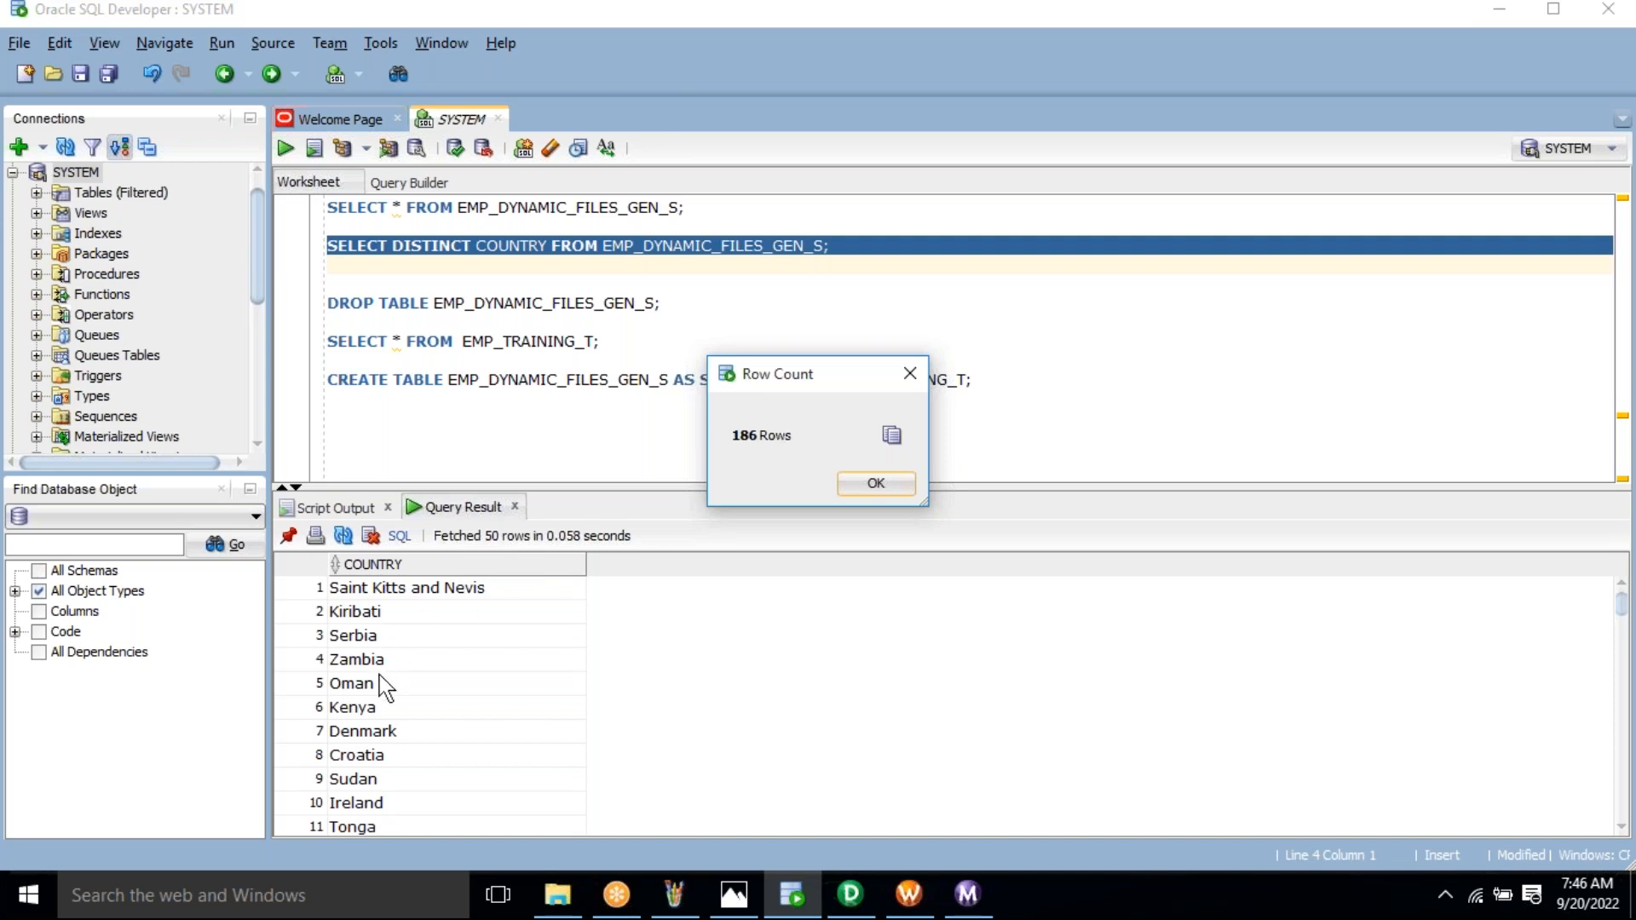
left_click(870, 487)
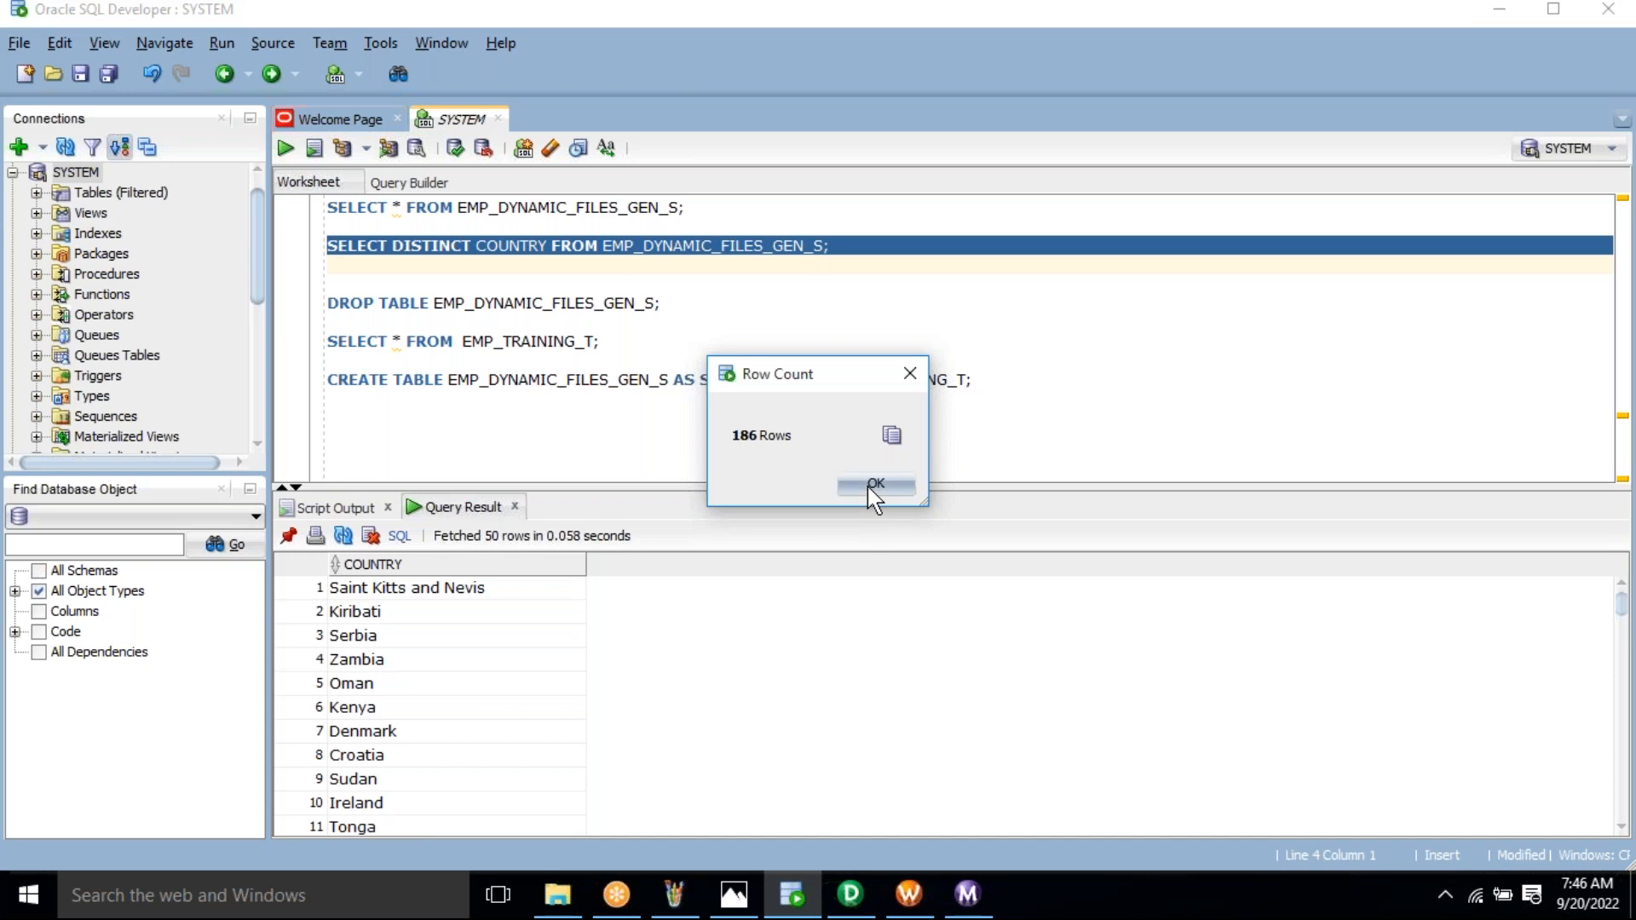
left_click(415, 693)
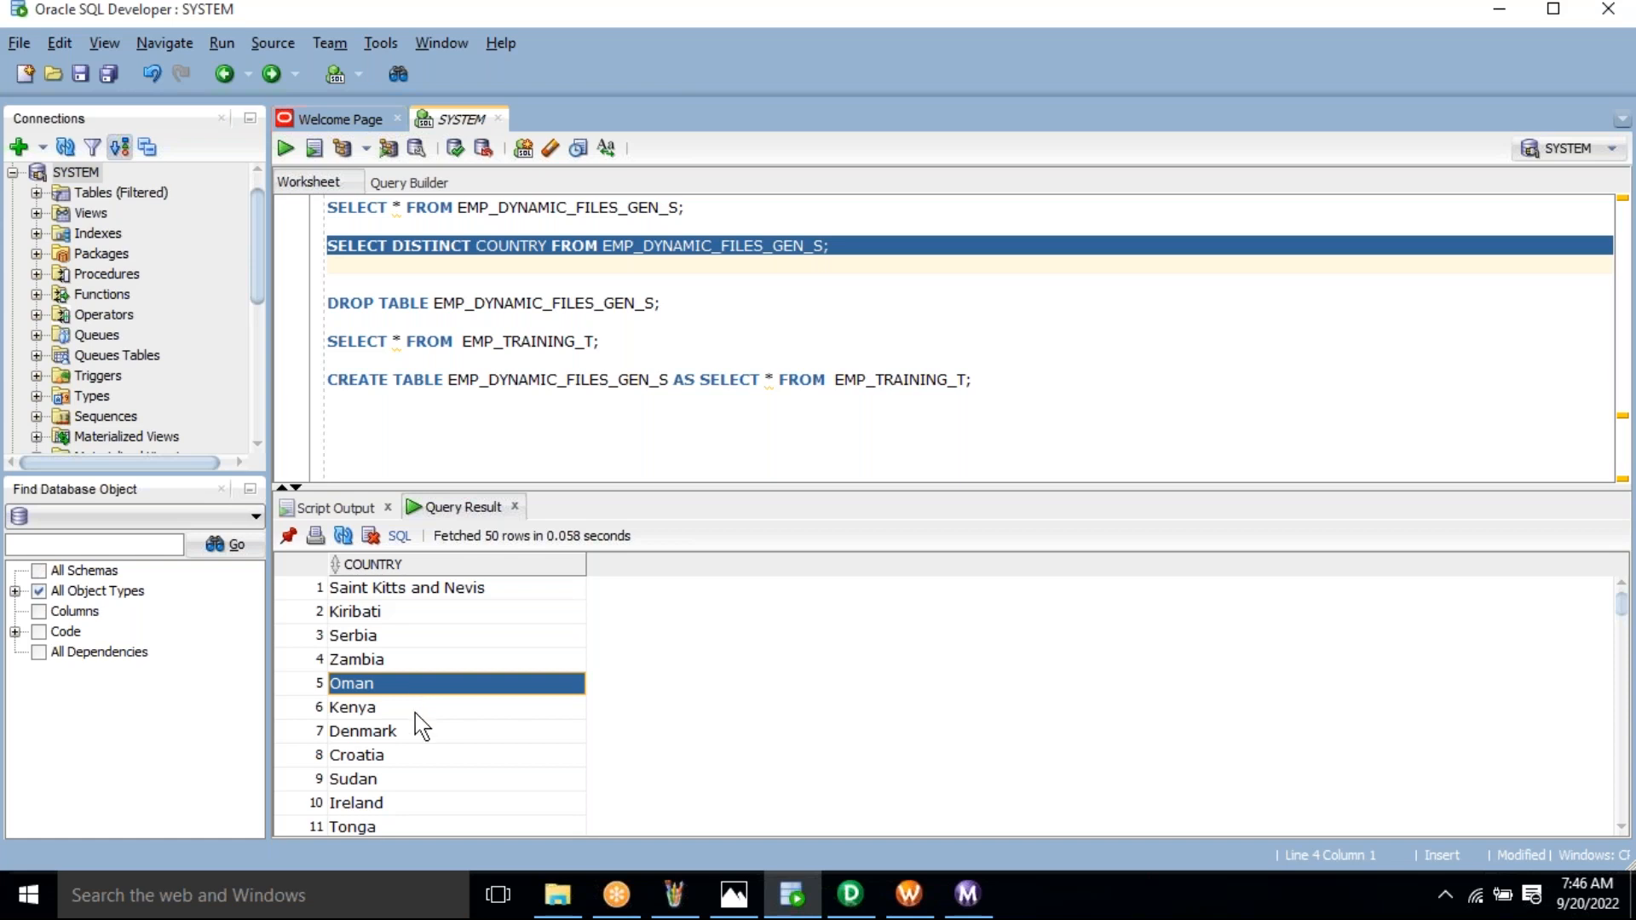
left_click(412, 801)
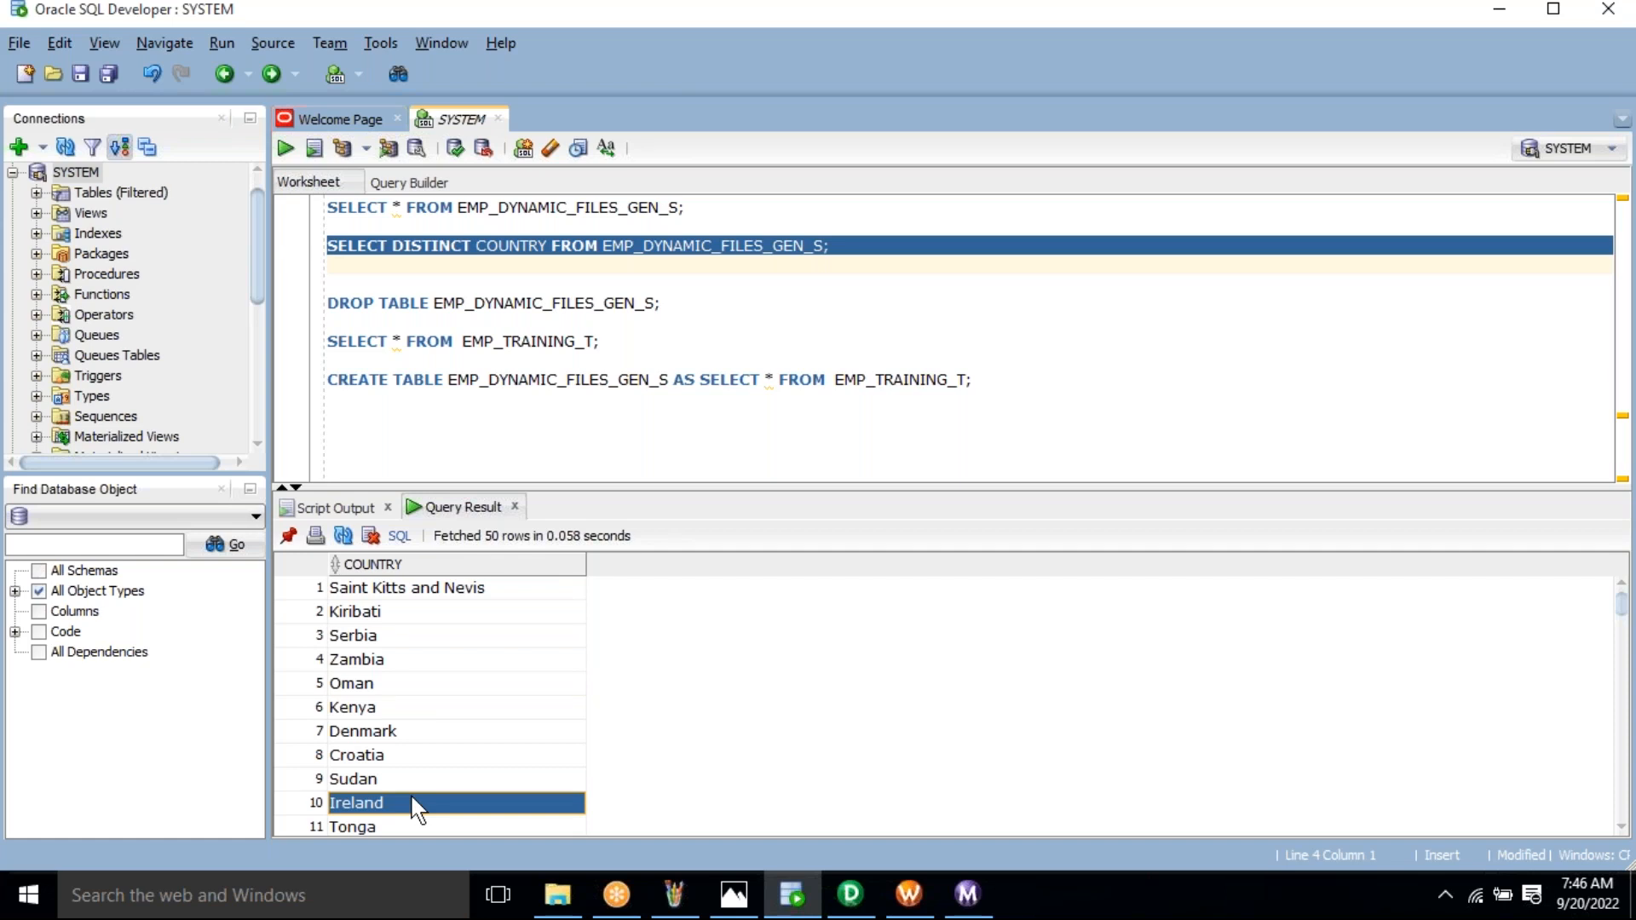
Switch to File Explorer and delete EMP_BLR, EMP_CNI and EMP_HYD from the Training\Tgt_Files folder
left_click(560, 905)
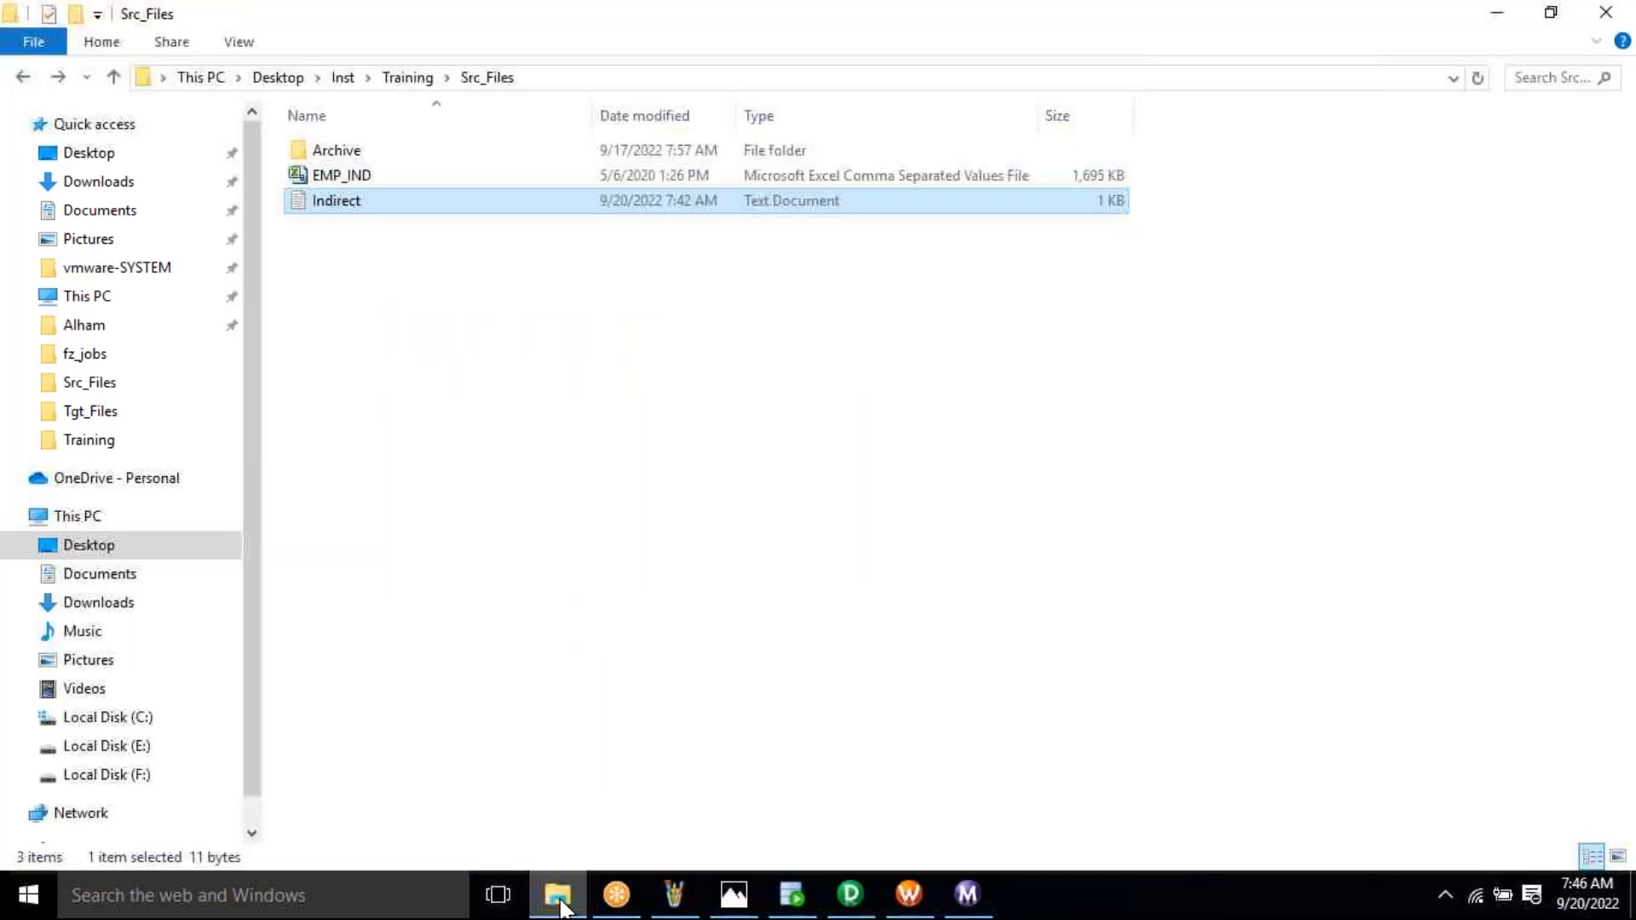
left_click(407, 77)
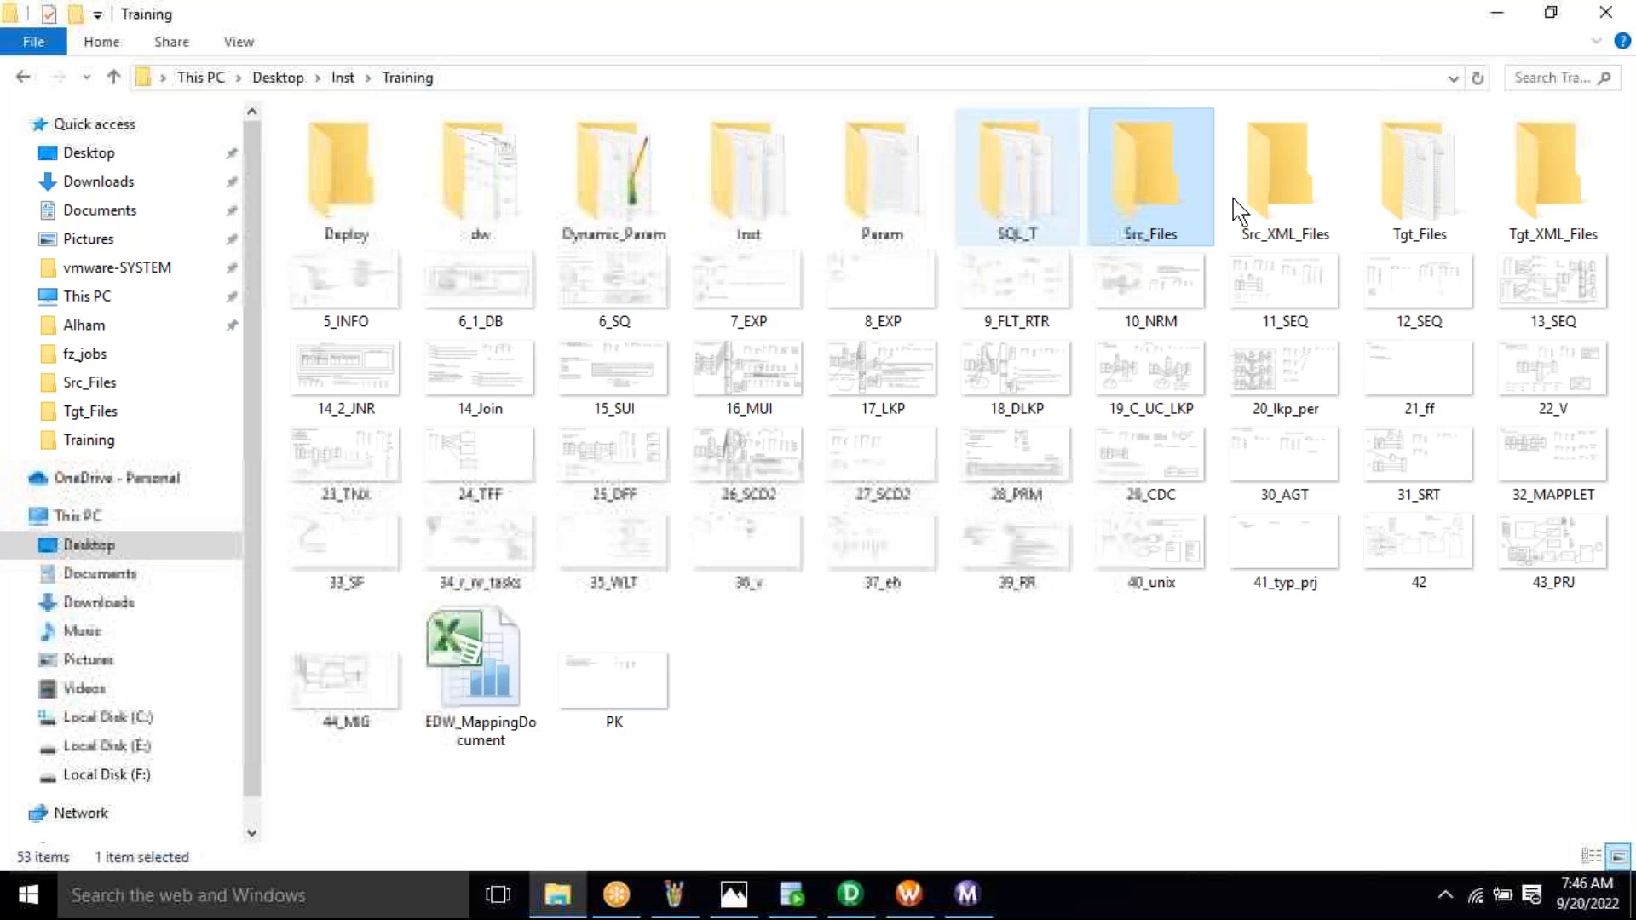
double_click(1419, 184)
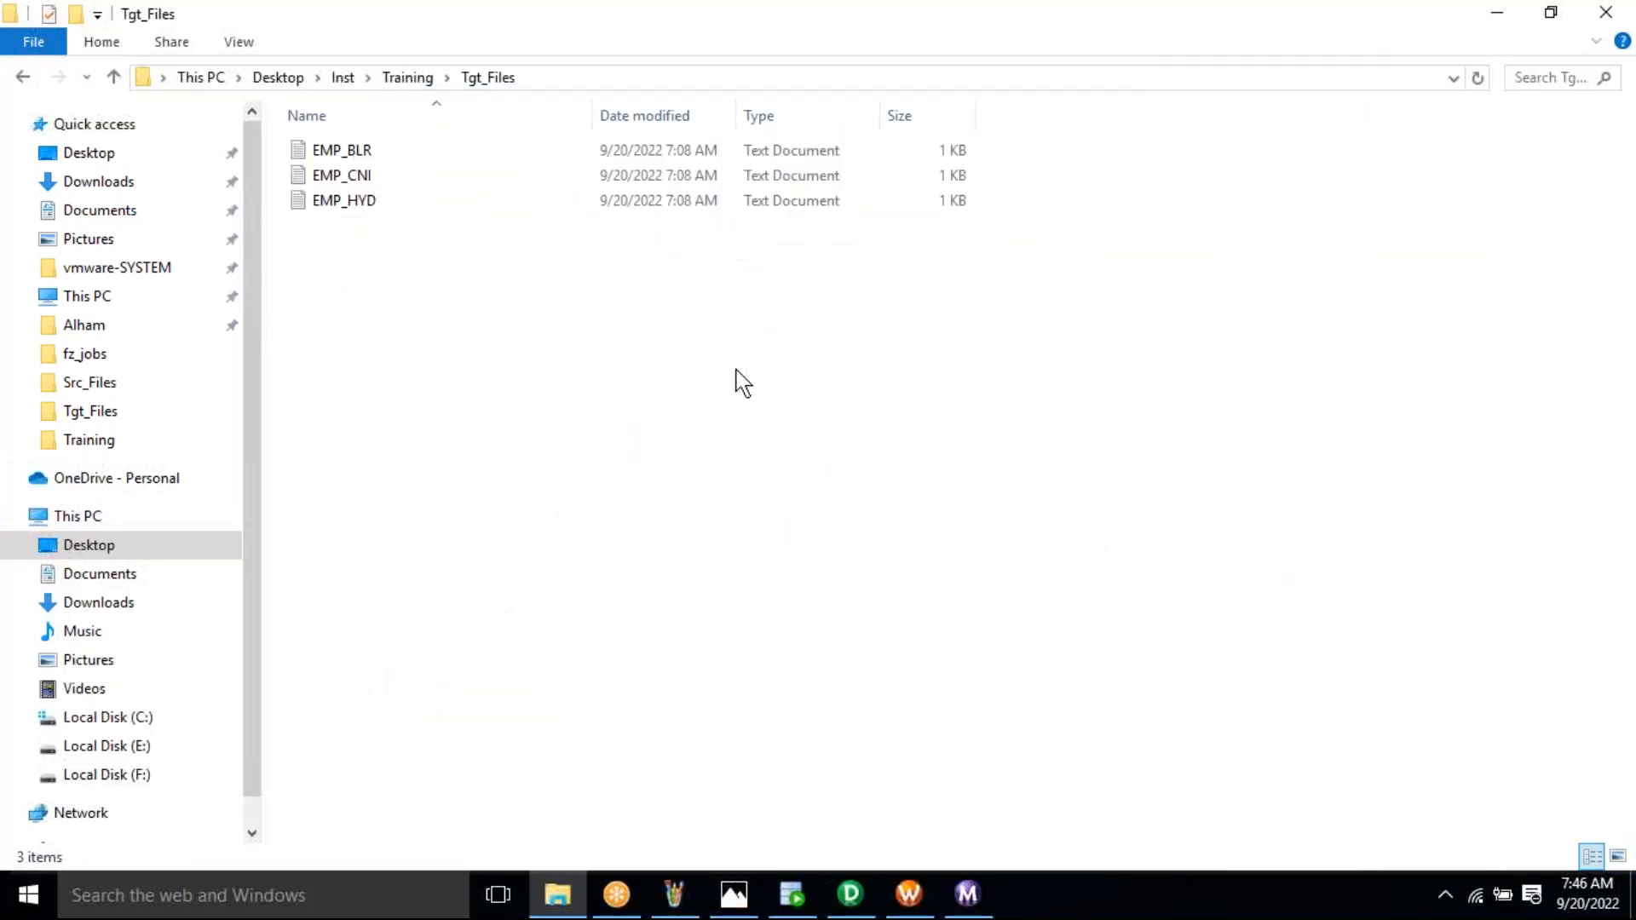
key("ctrl+a")
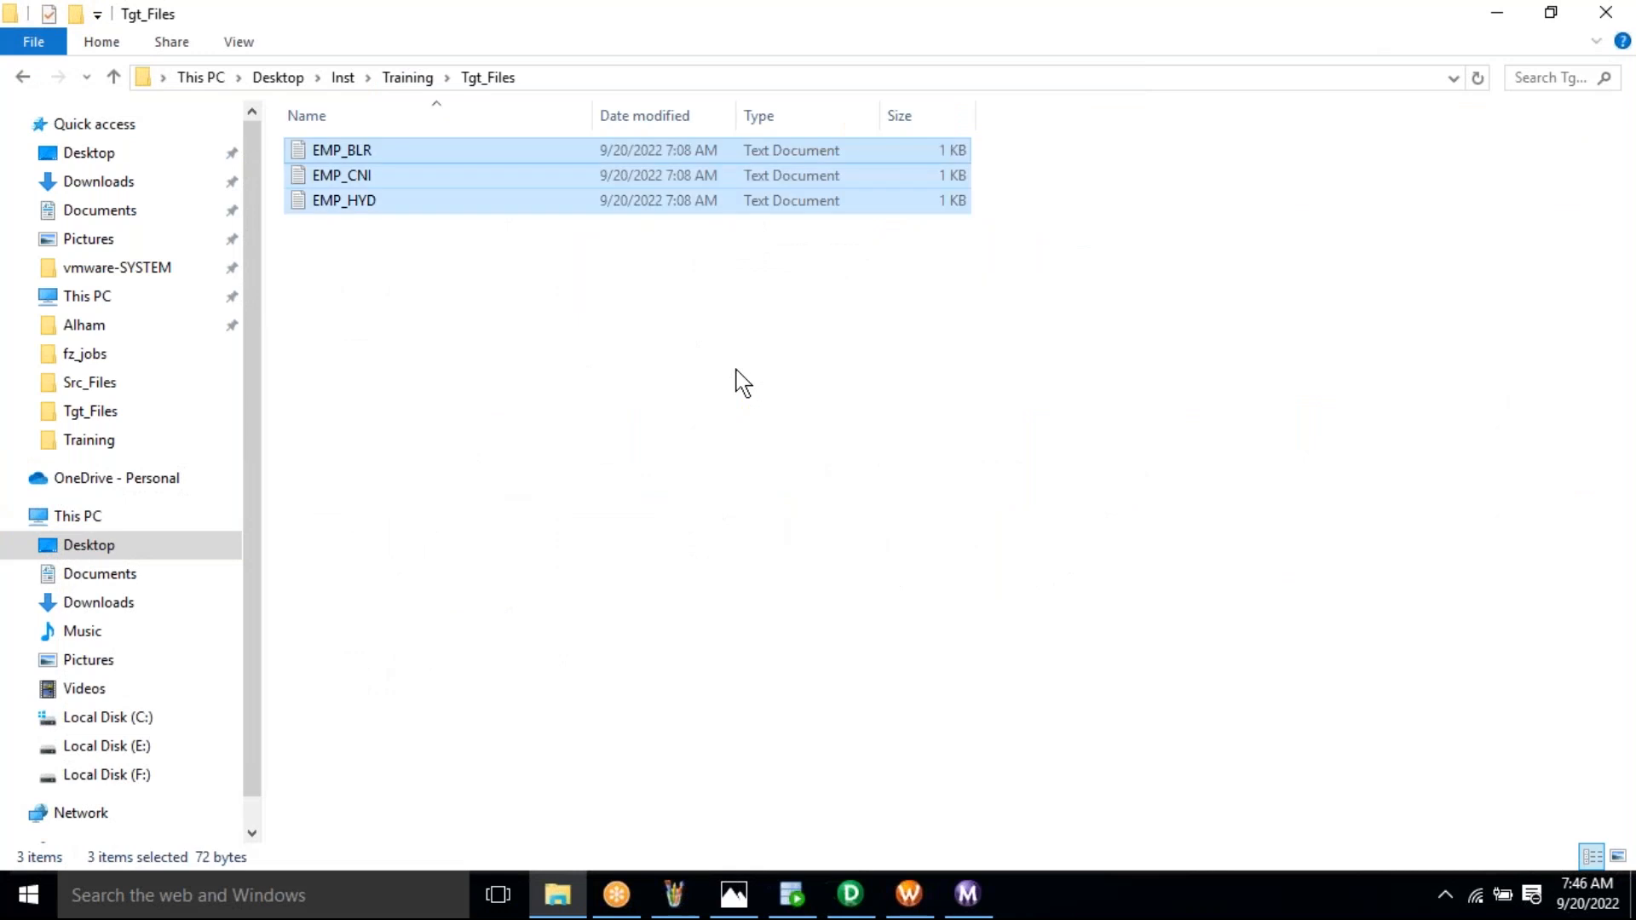
key("Delete")
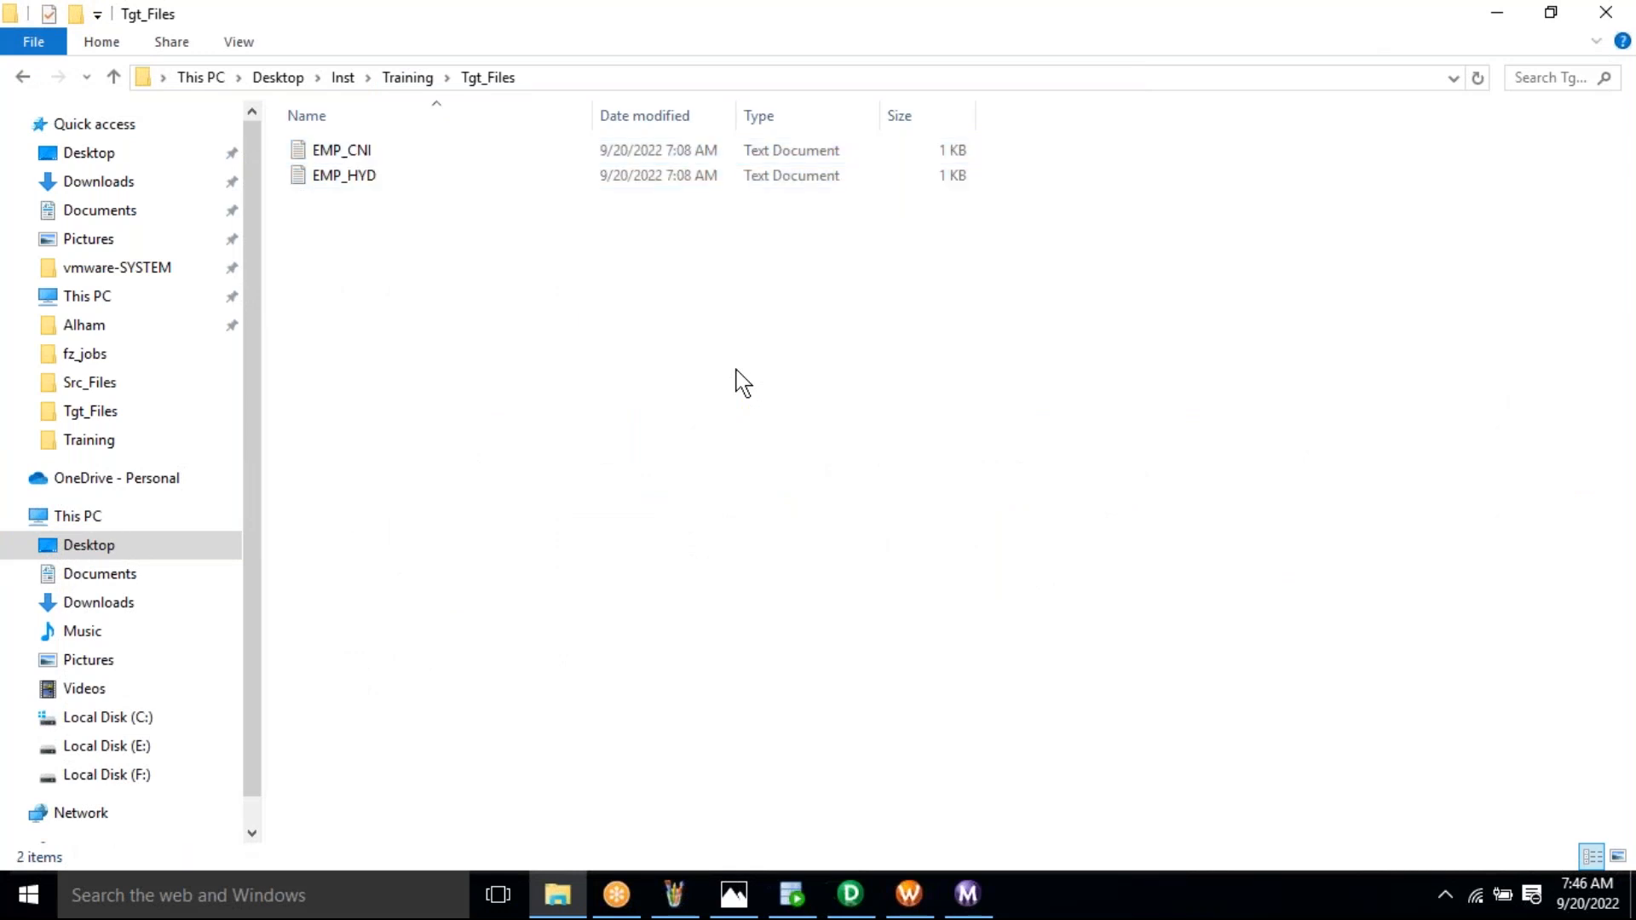
left_click(670, 908)
left_click(677, 903)
left_click(678, 903)
Return to SQL Developer and rerun SELECT * FROM EMP_DYNAMIC_FILES_GEN_S;
left_click(802, 899)
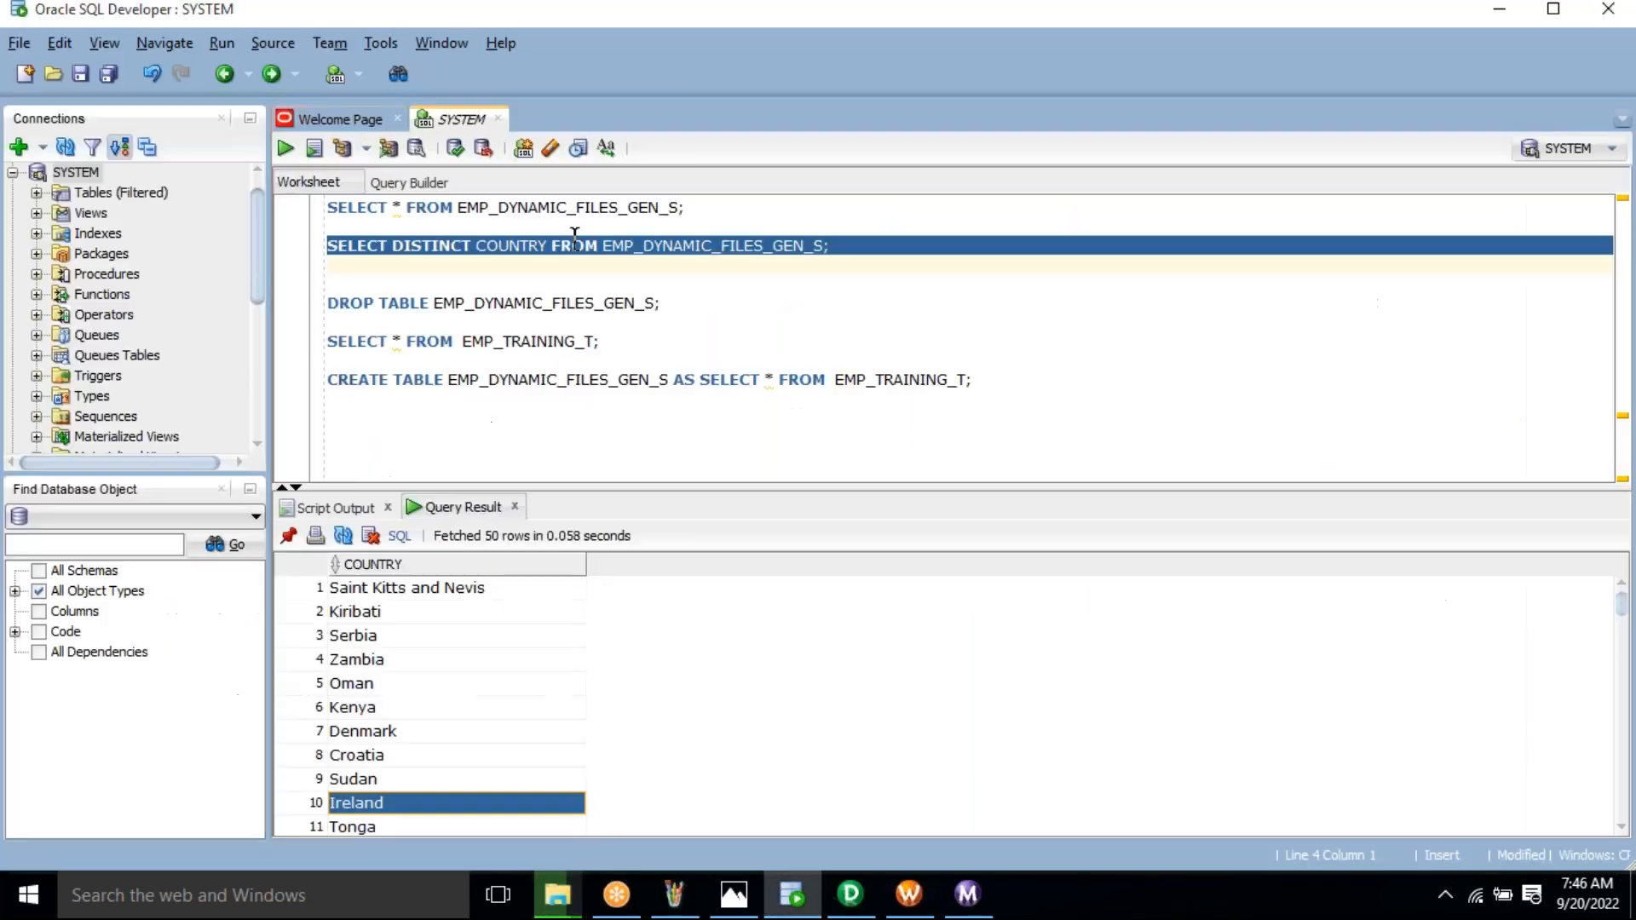
left_click(508, 352)
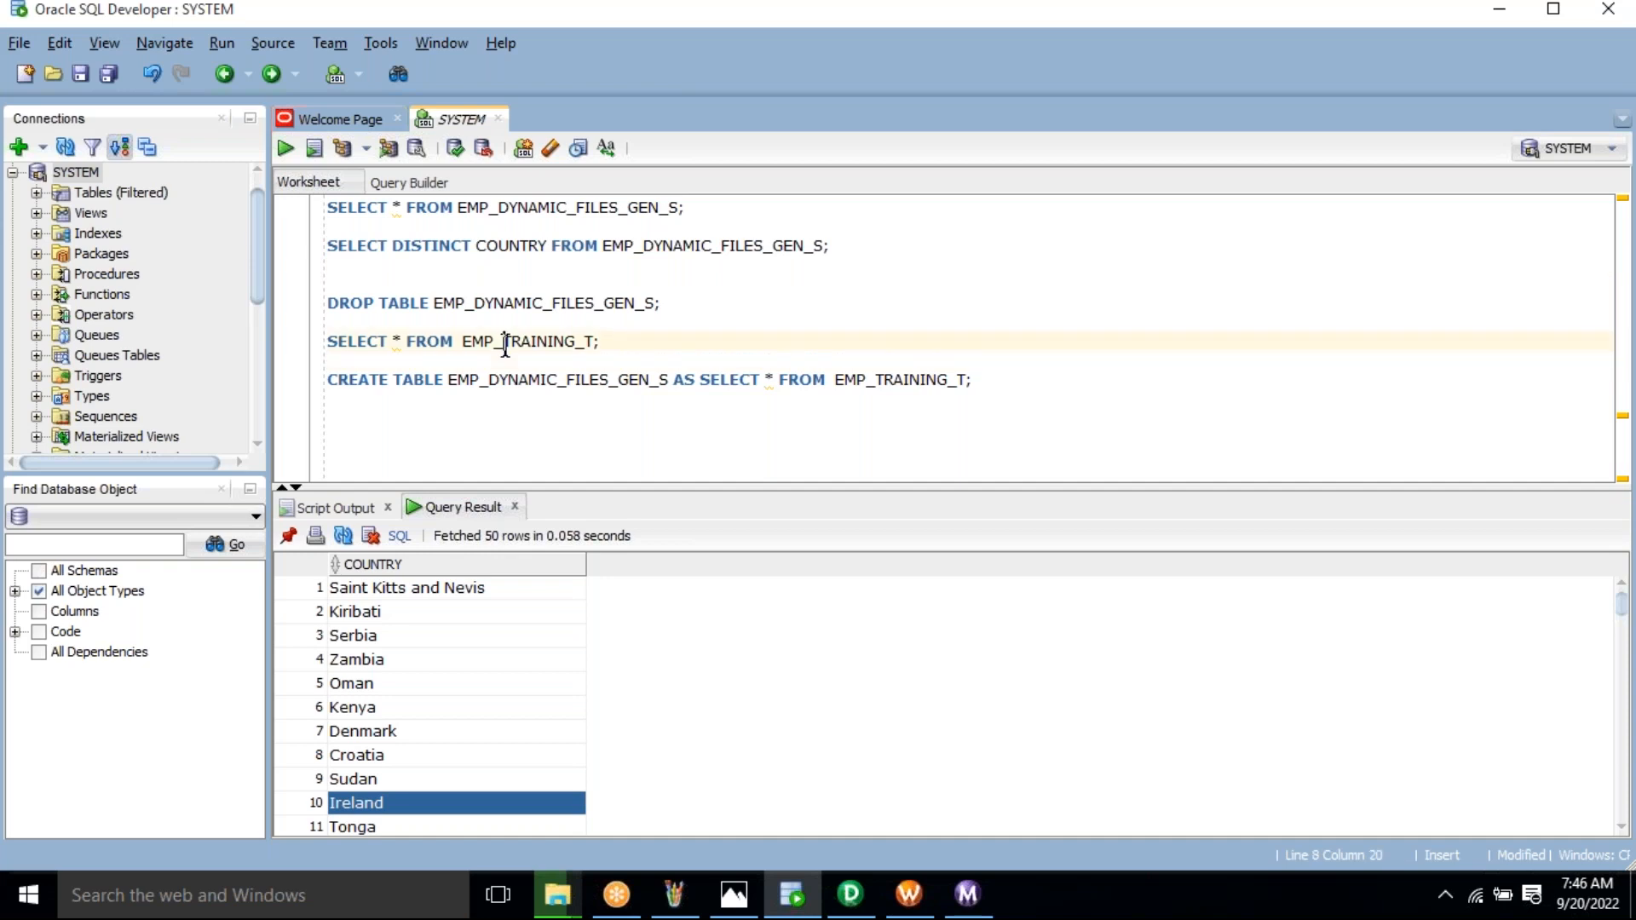
double_click(526, 208)
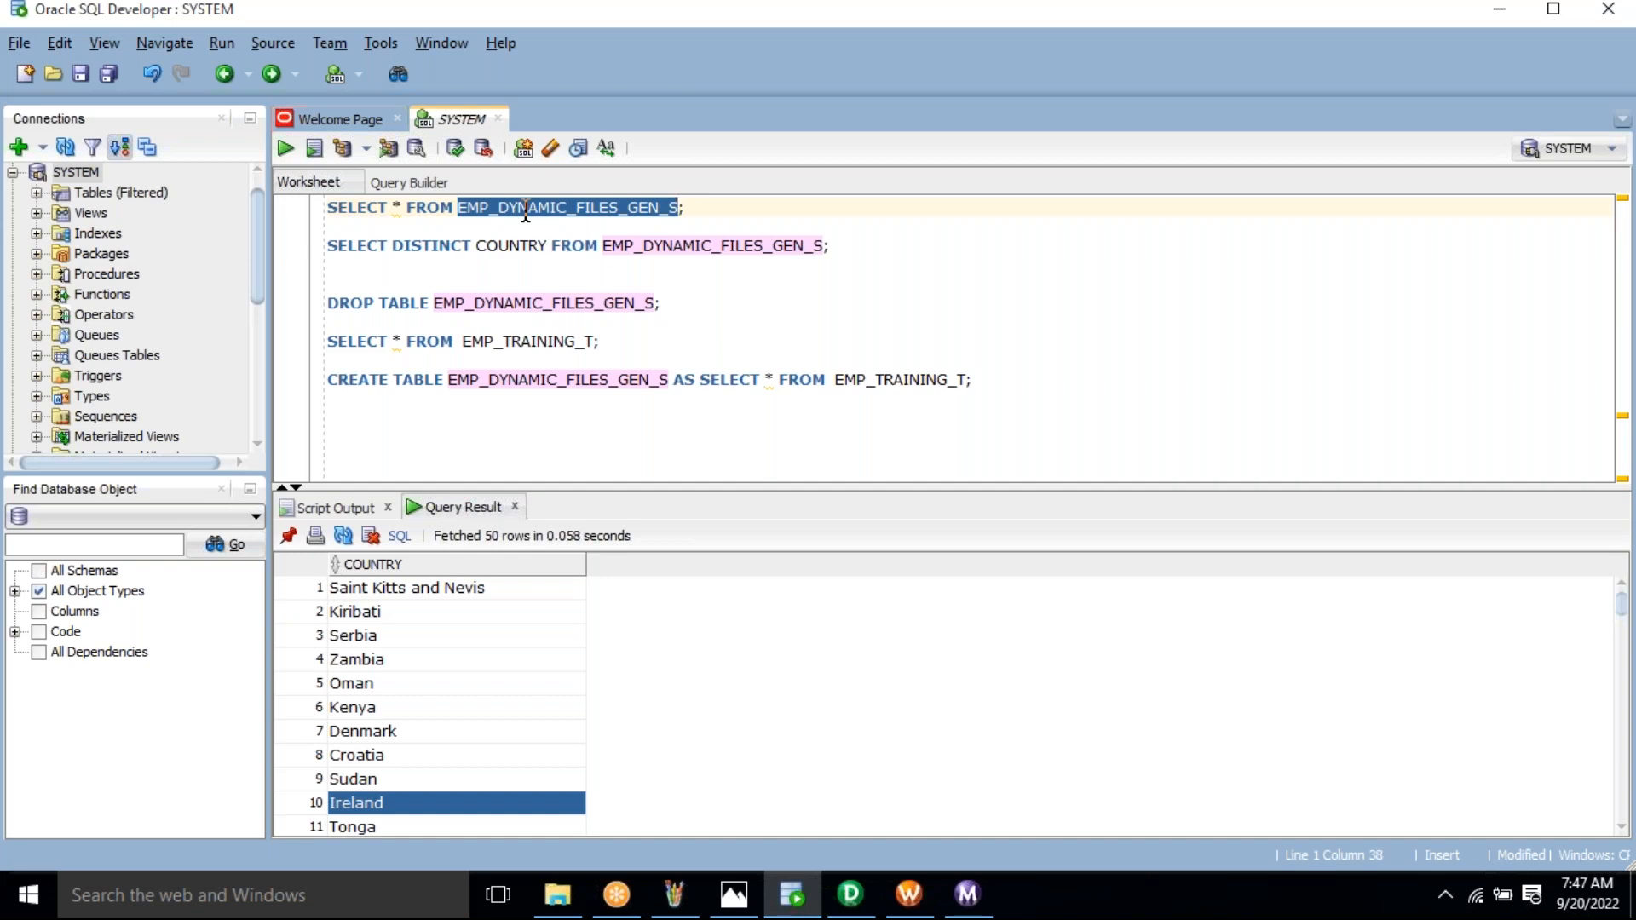
triple_click(587, 203)
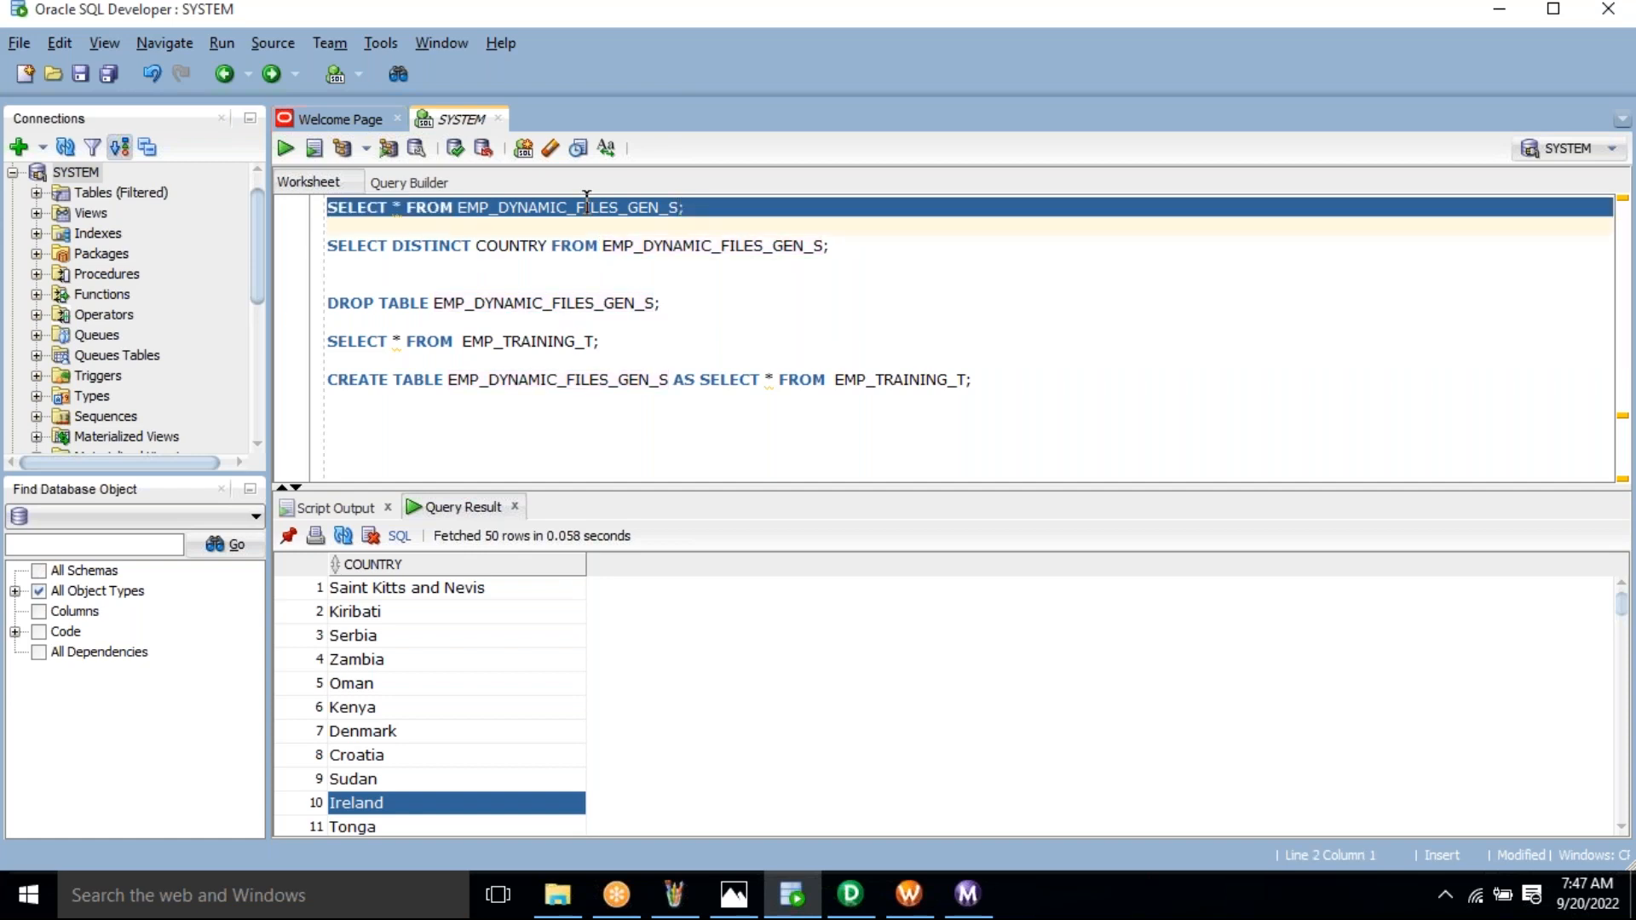
key("ctrl+Return")
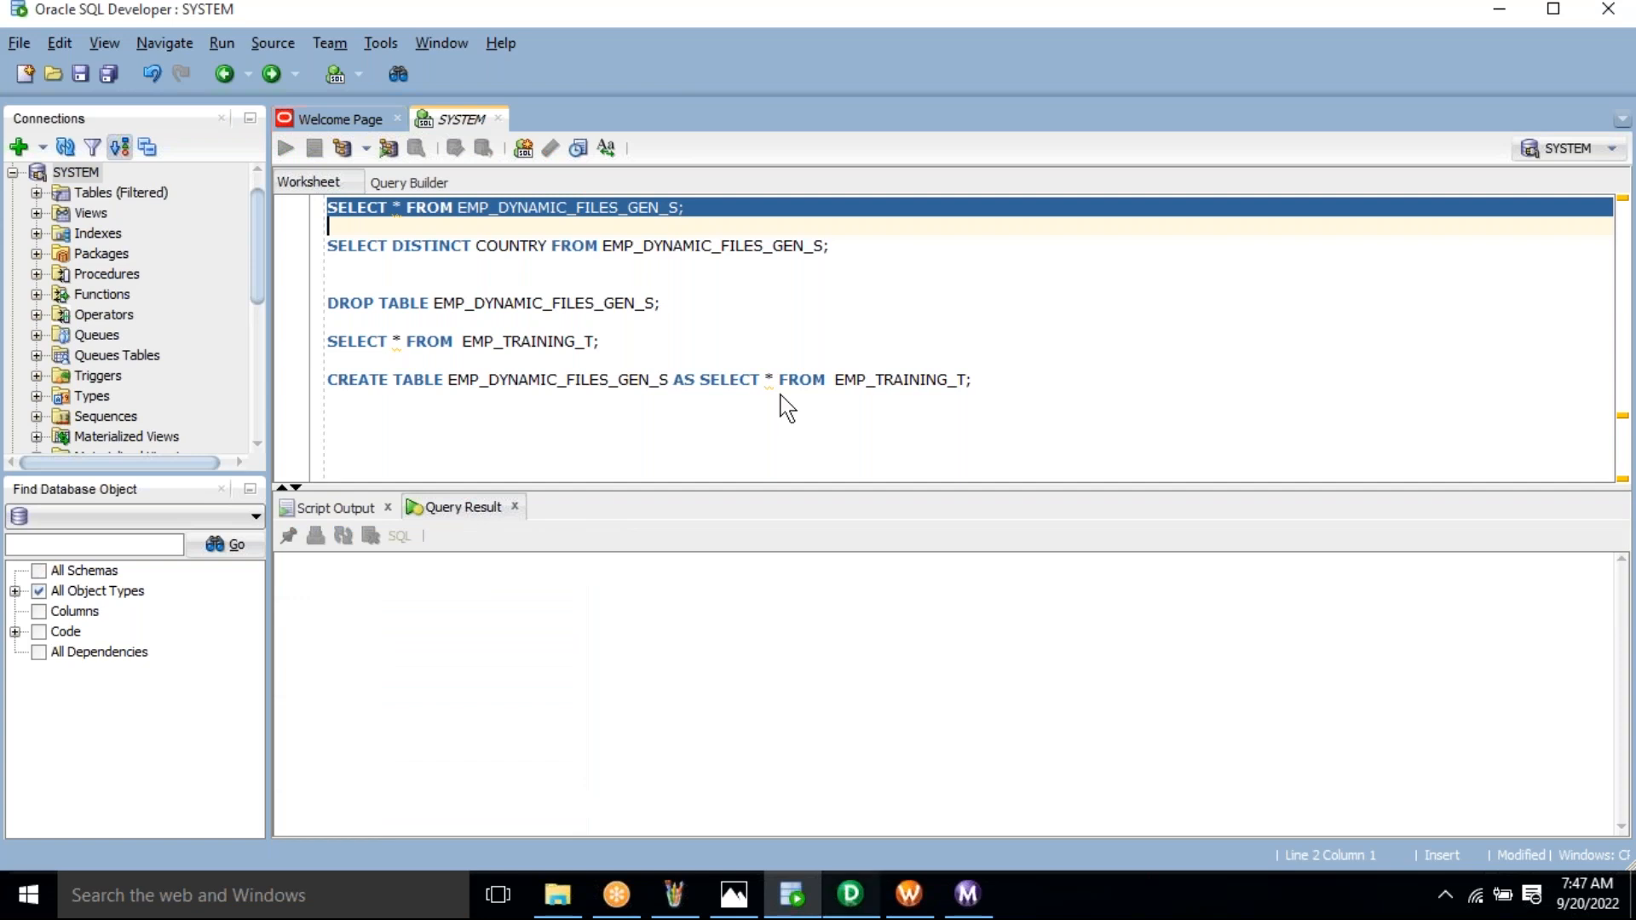
Switch to PowerCenter Designer and enlarge the SQ_EMP_DYNAMIC_FILES_GEN_S source qualifier upward in the mapping to show more of its ports
key("alt+Tab")
left_click(1066, 354)
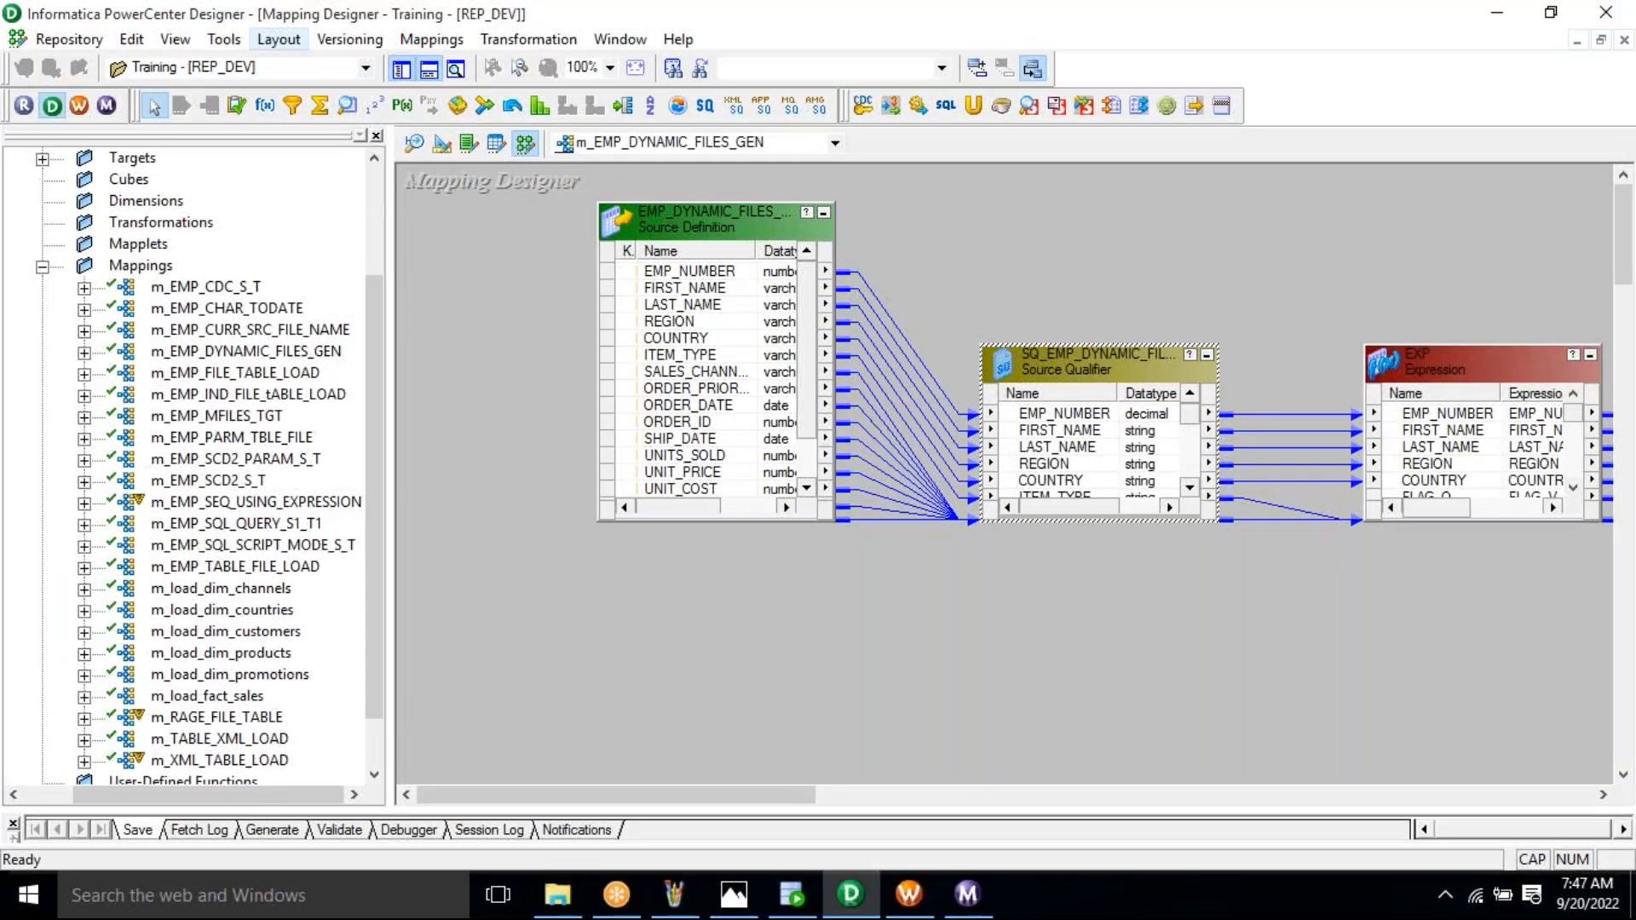
left_click_drag(1066, 352, 1043, 167)
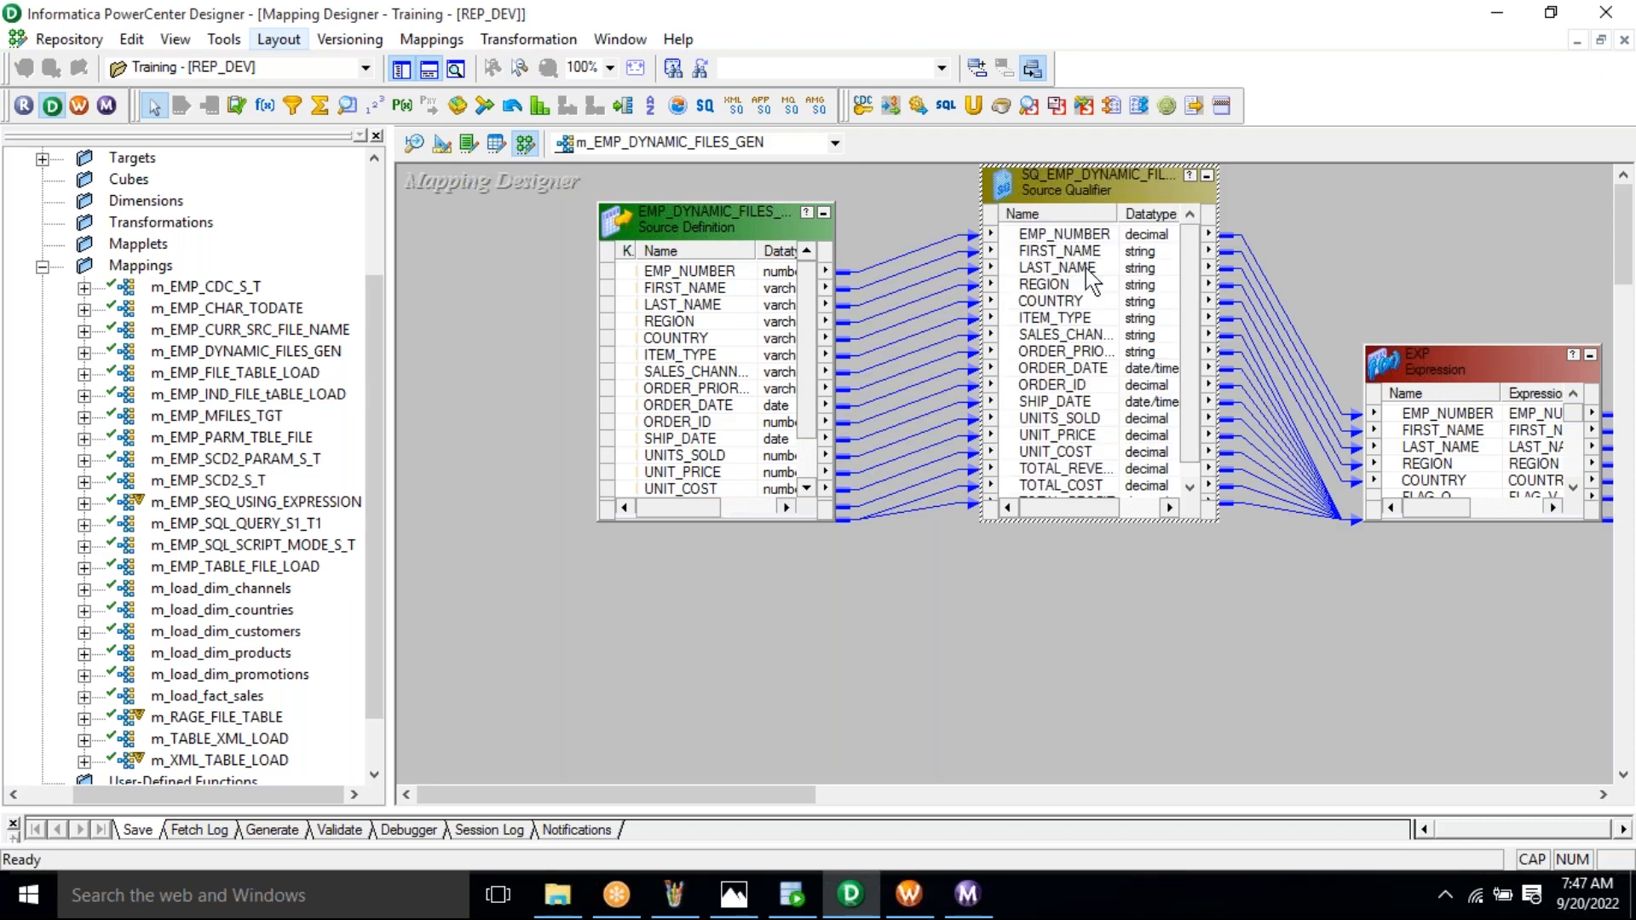
Examine the Sql Query property of the source qualifier, highlight its ORDER BY column, and close the editors without changes
double_click(1070, 176)
left_click(497, 202)
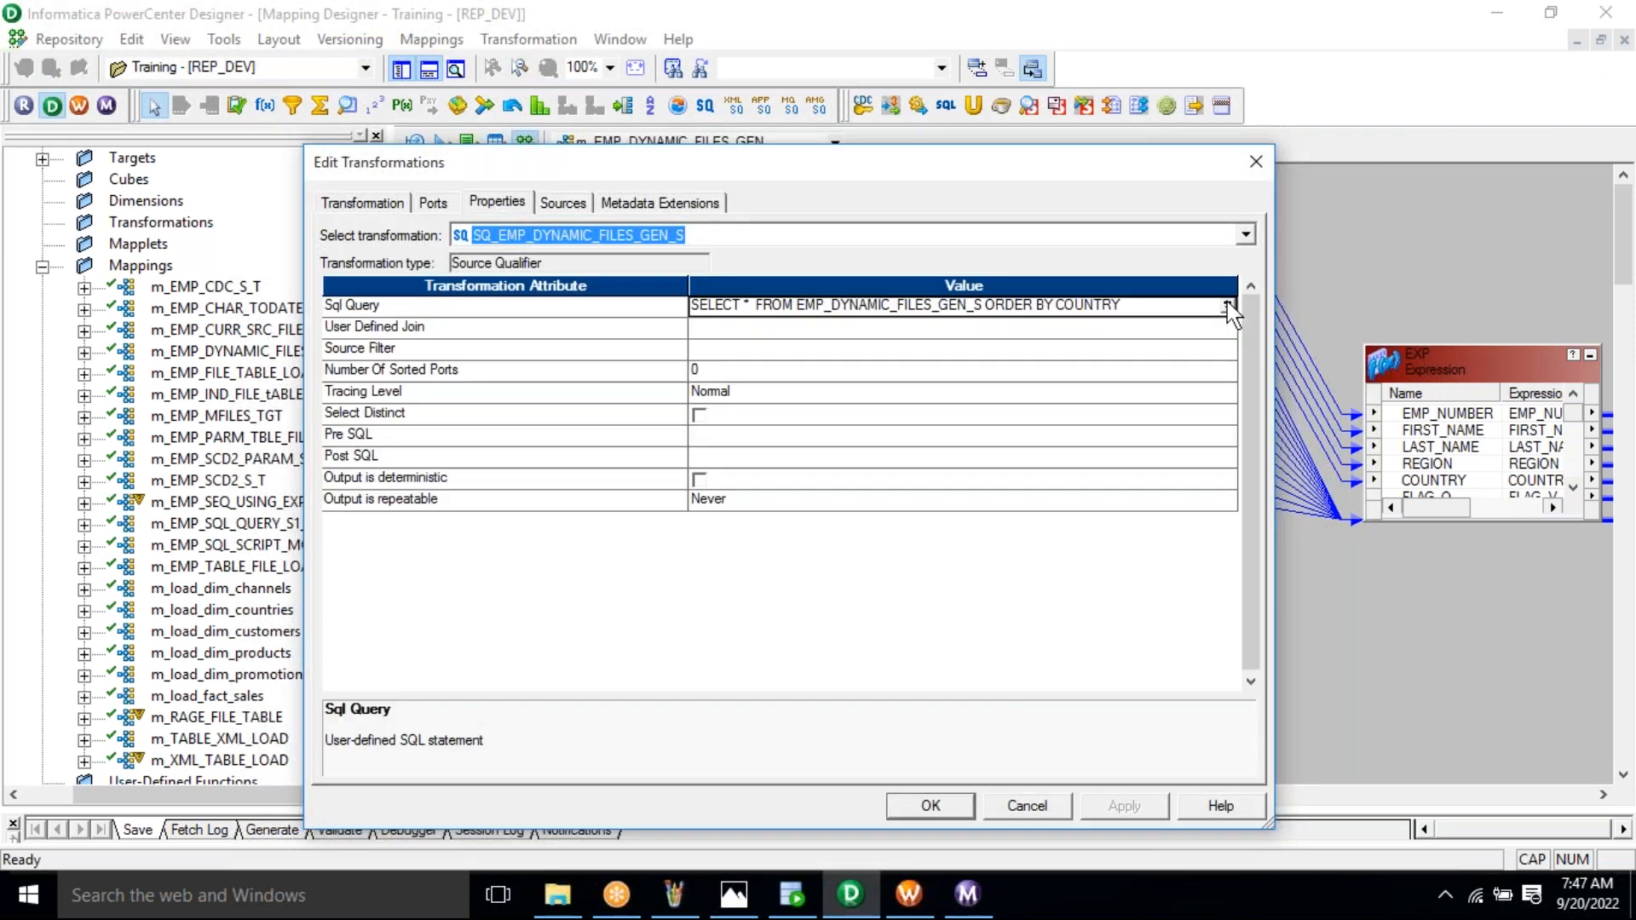
left_click(1227, 305)
left_click(1228, 305)
left_click(458, 387)
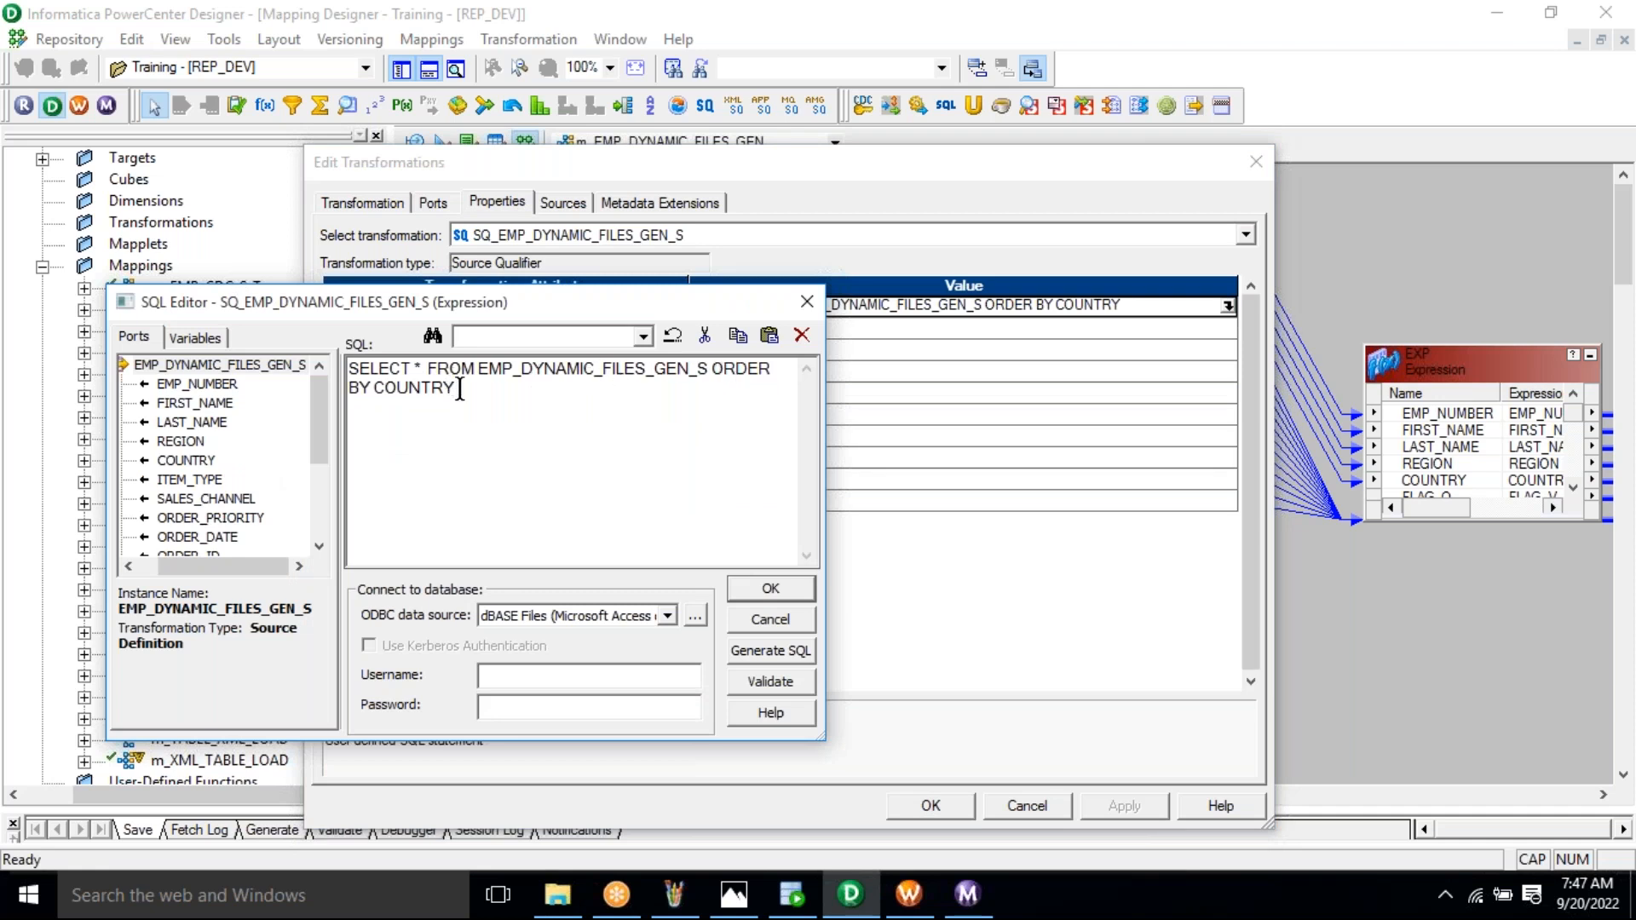
key("shift+Left")
key("shift+Left")
key("shift+Left")
key("shift+Left")
key("shift+Left")
key("shift+Left")
key("shift+Left")
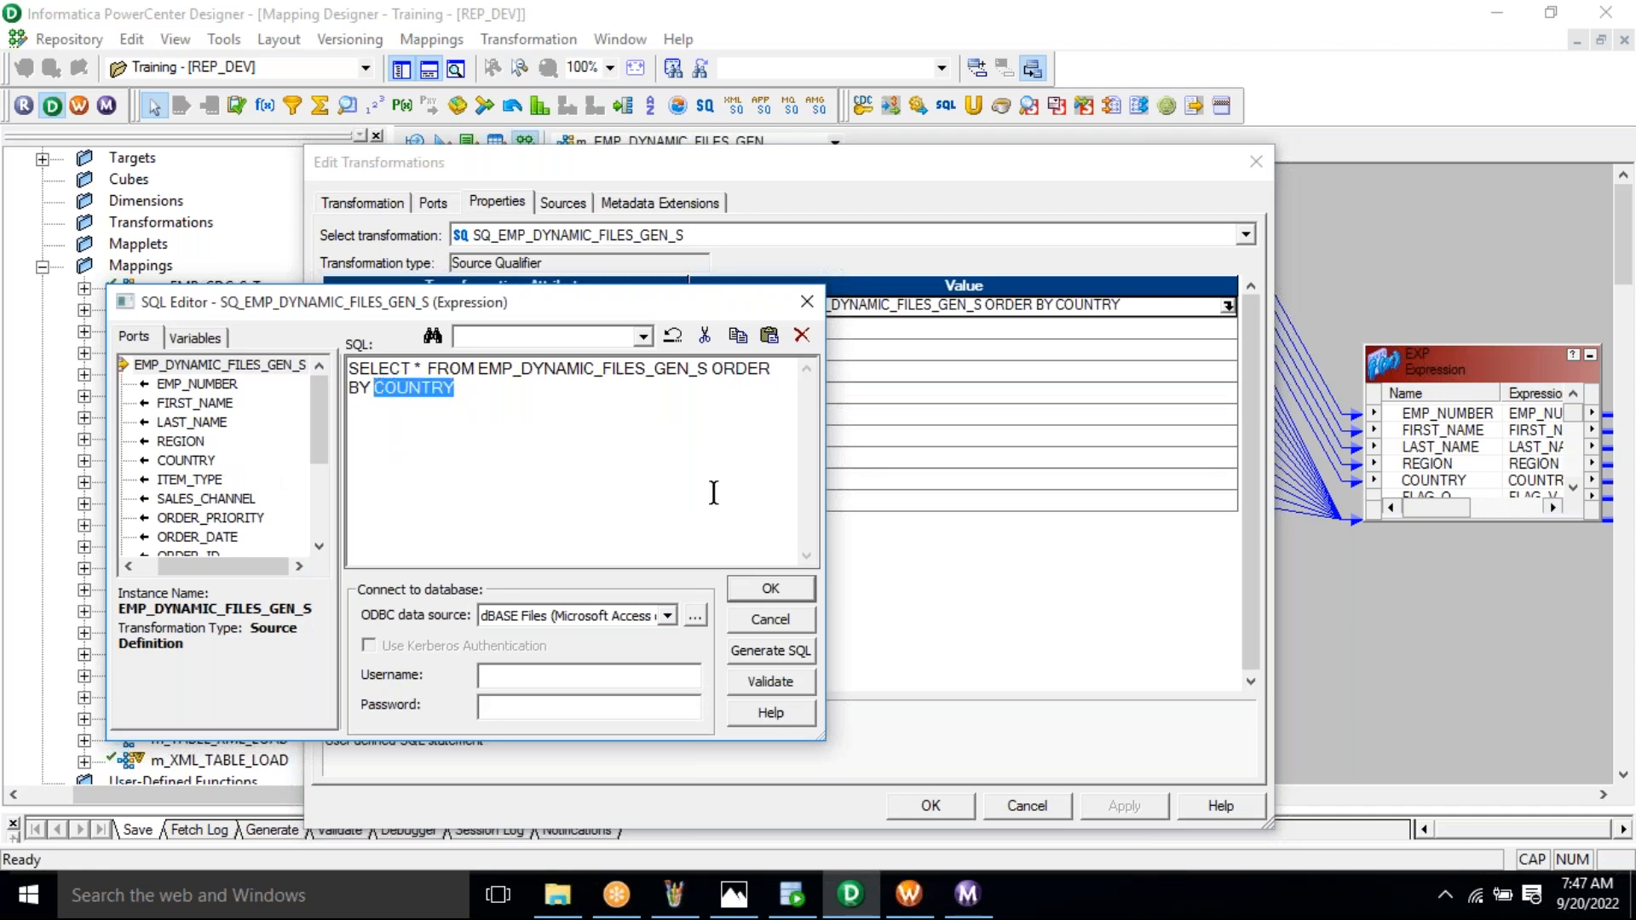
key("Escape")
key("Escape")
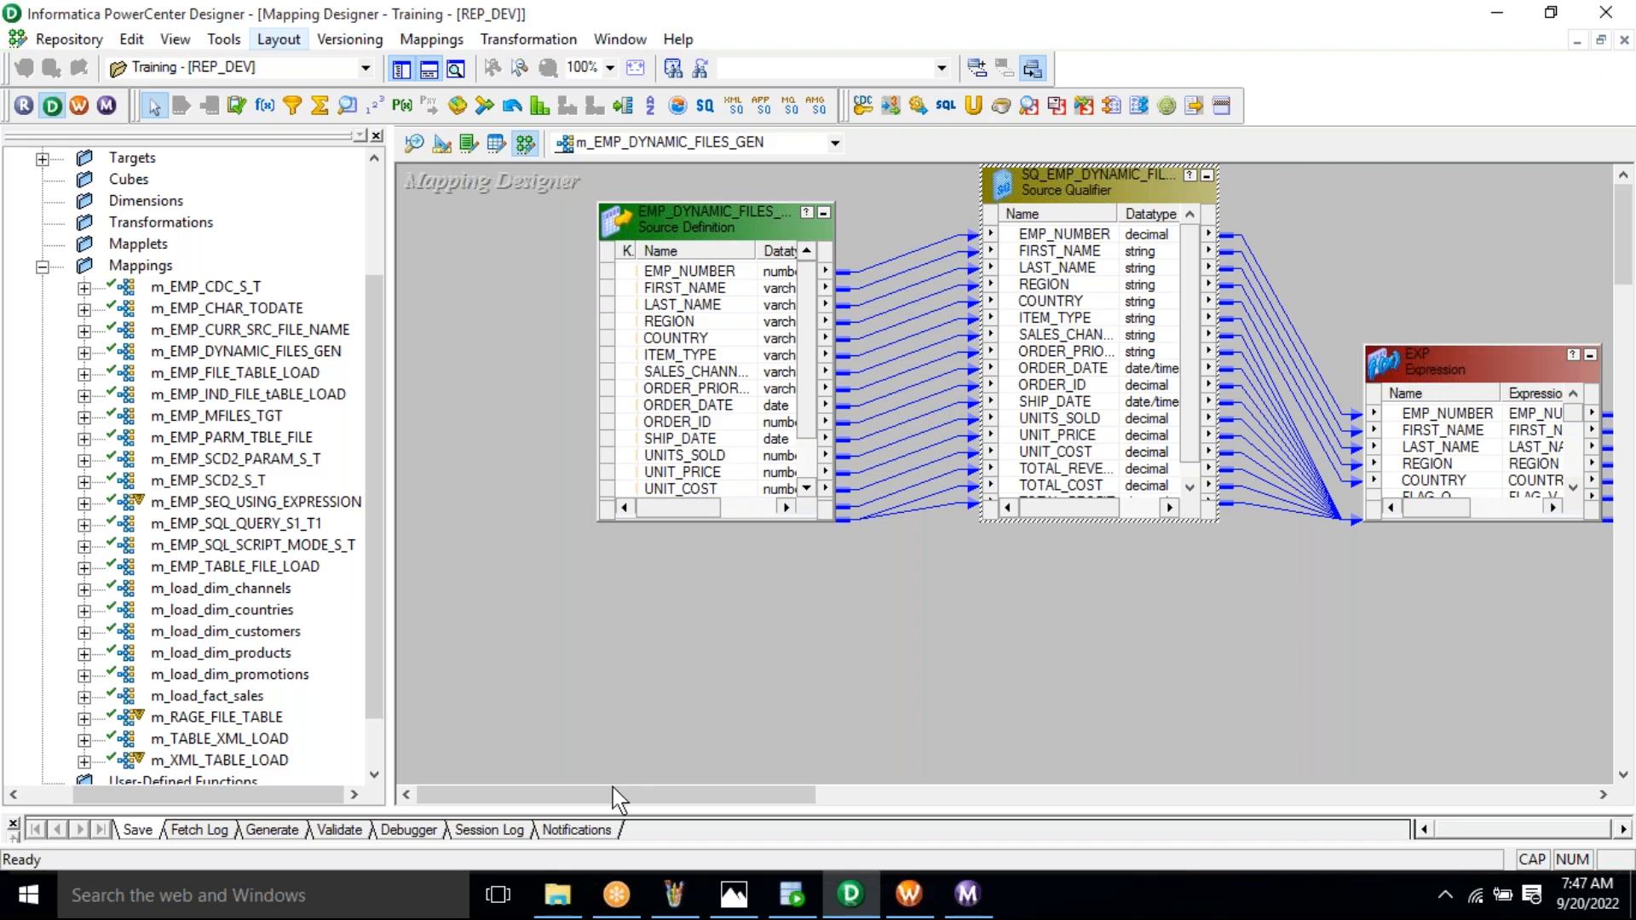
Switch to the Paint diagram, mark ADDR in its ORDER BY clause, and return to the mapping
left_click_drag(729, 791, 818, 797)
left_click(673, 894)
left_click_drag(202, 186, 269, 225)
key("alt+Tab")
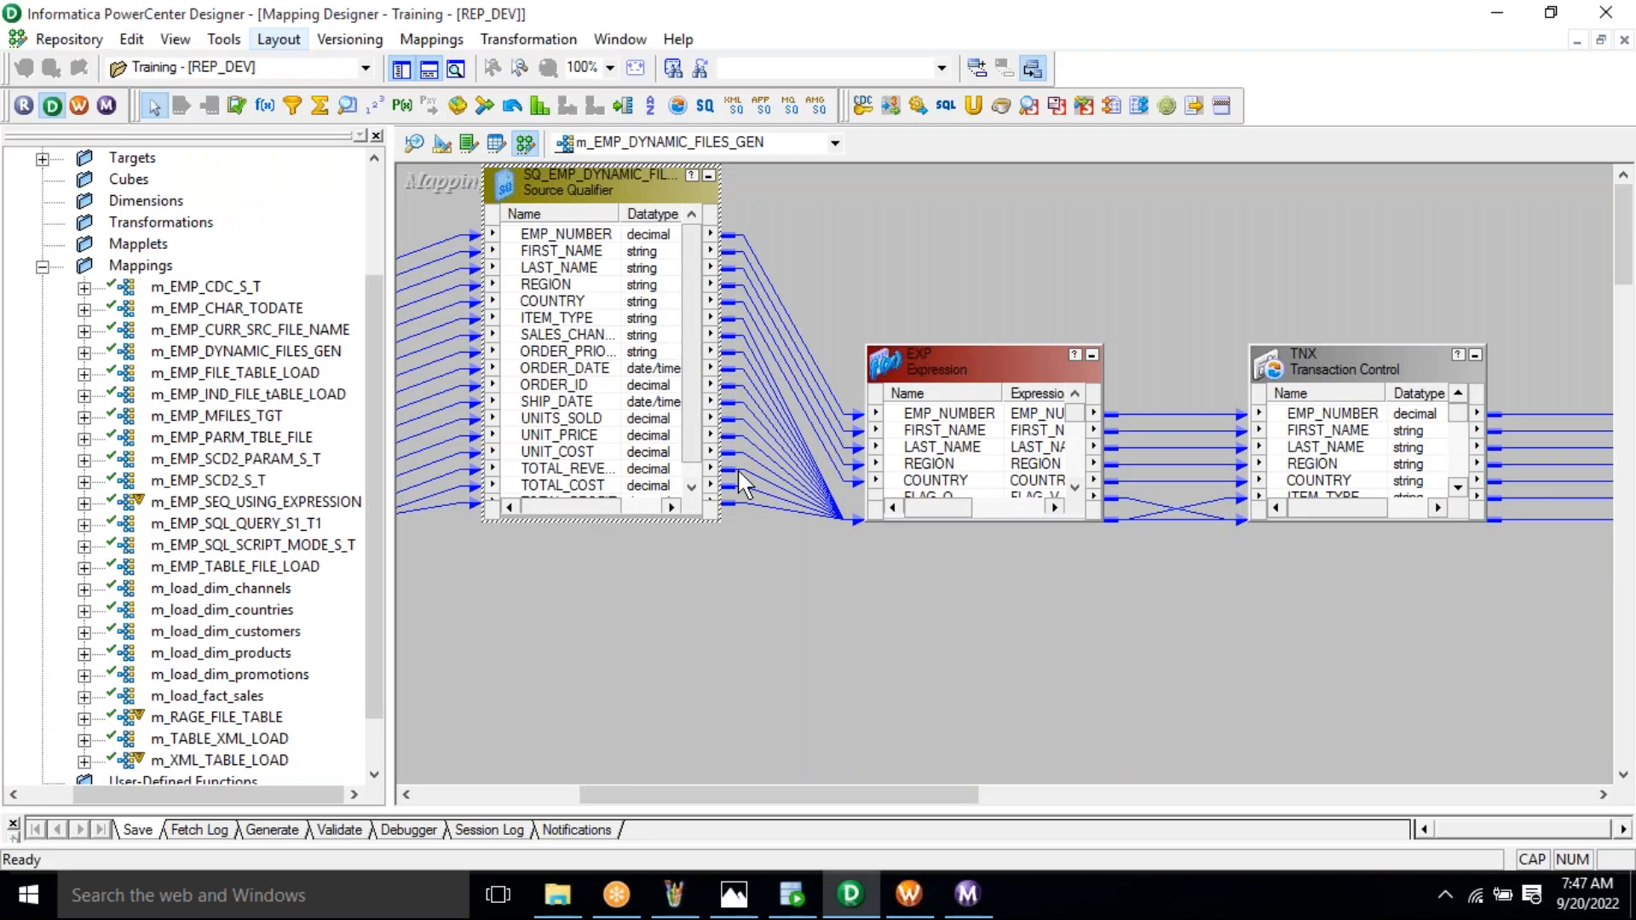
Enlarge the EXP transformation to show all its ports and look over its FLAG_O, FLAG_V, COUNTRY_V and FILE_NAME_O port definitions
left_click_drag(992, 346, 990, 213)
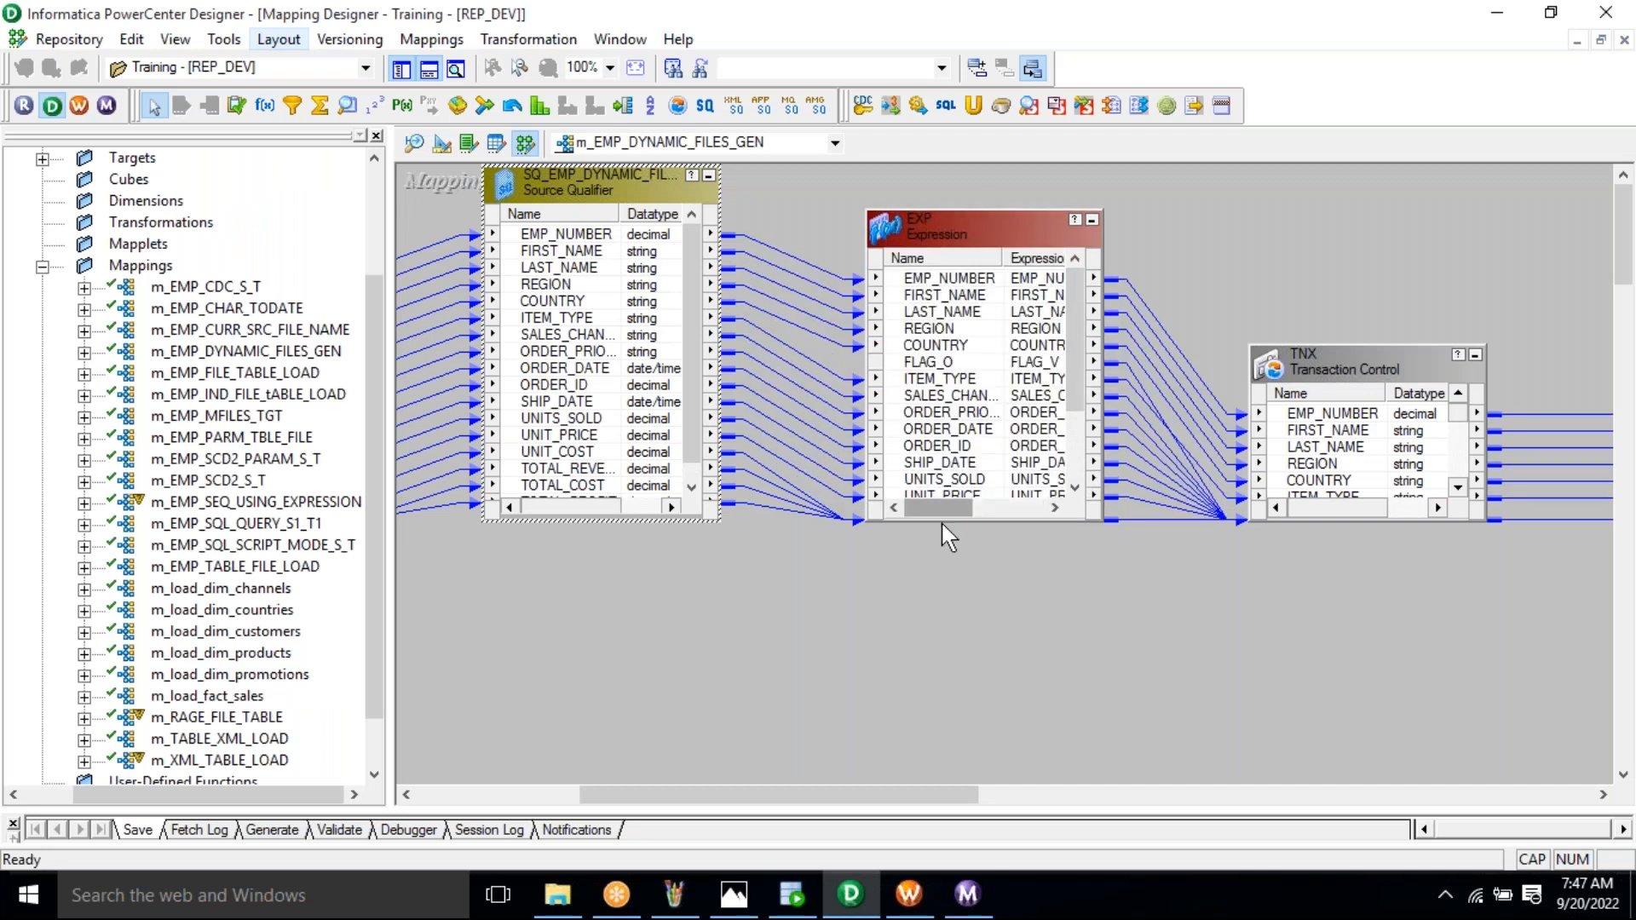
left_click_drag(941, 519, 979, 709)
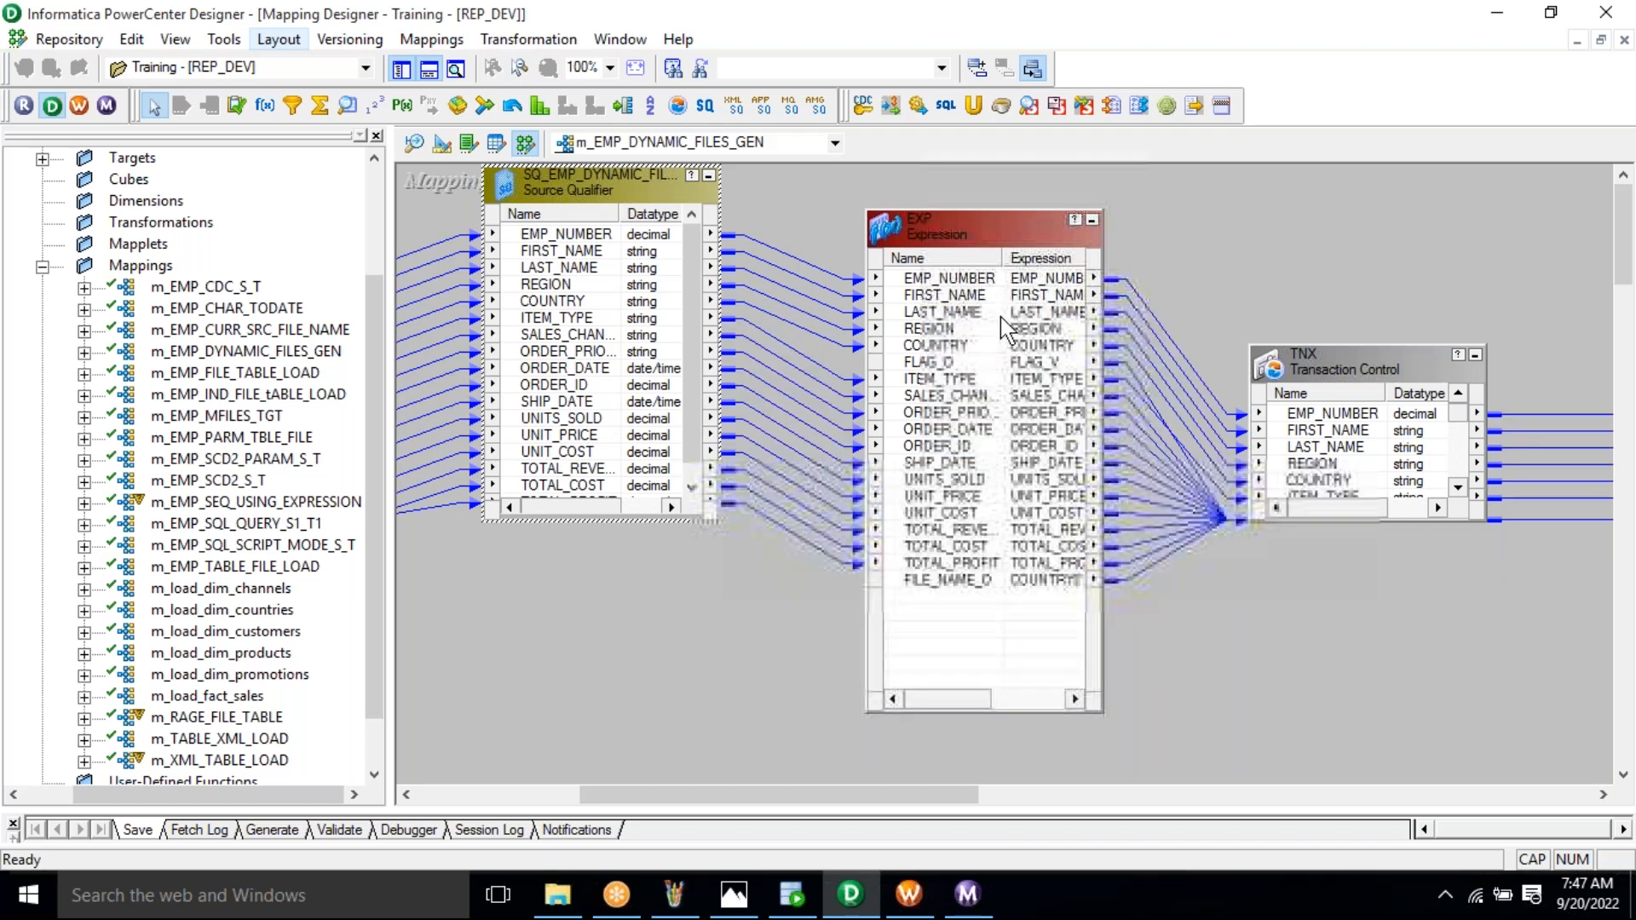
double_click(963, 248)
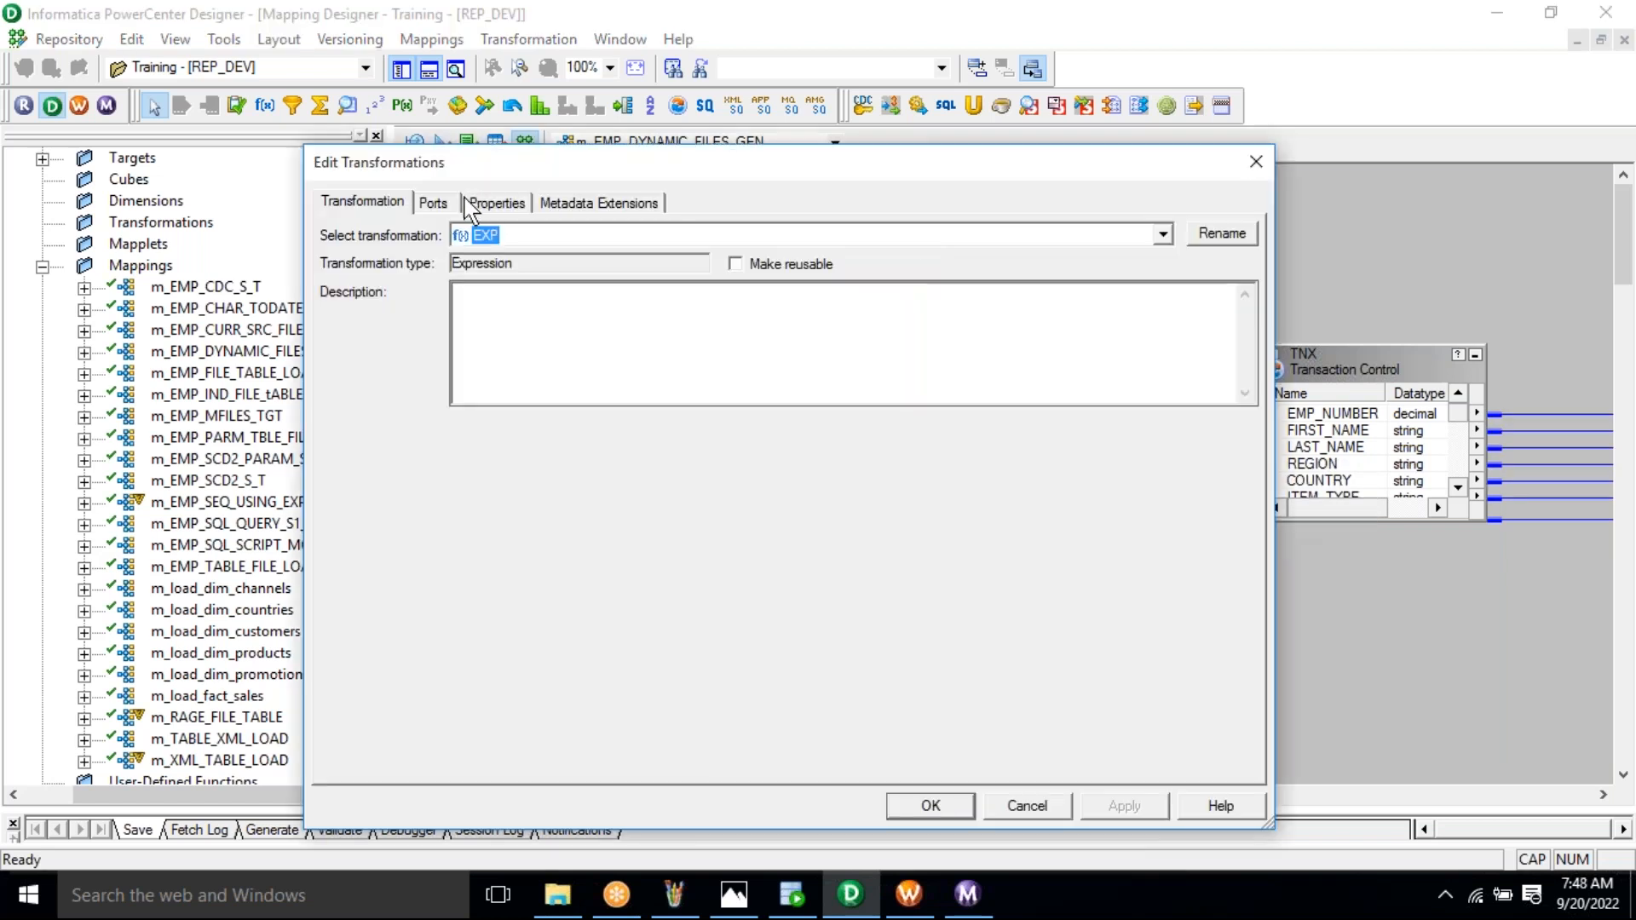
left_click(452, 201)
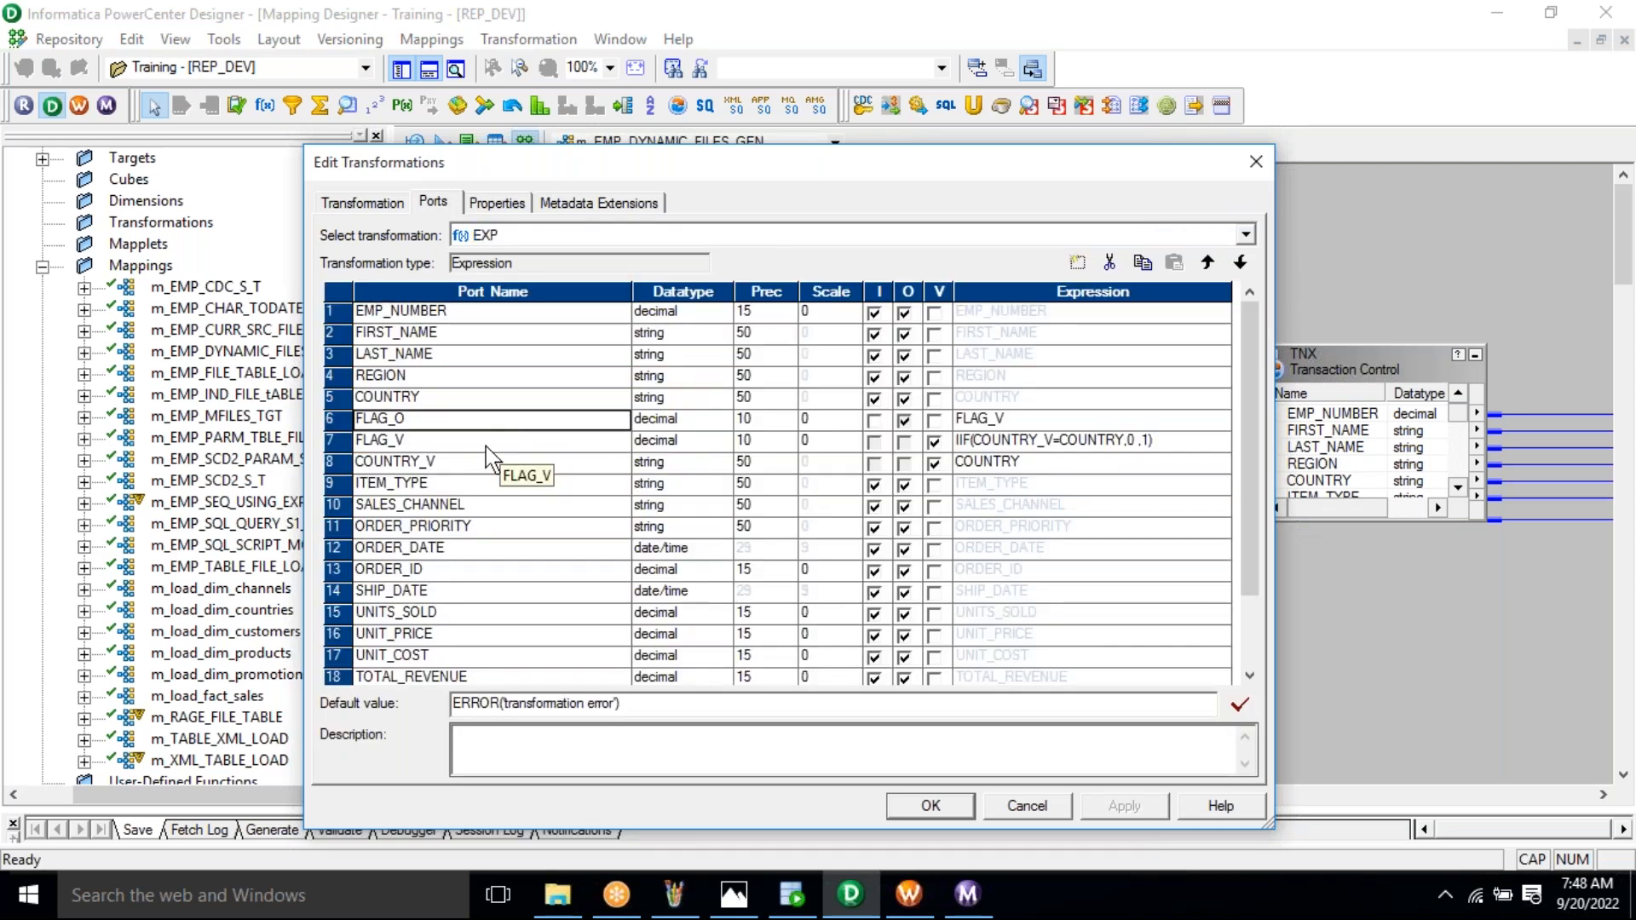
left_click(479, 446)
left_click(457, 469)
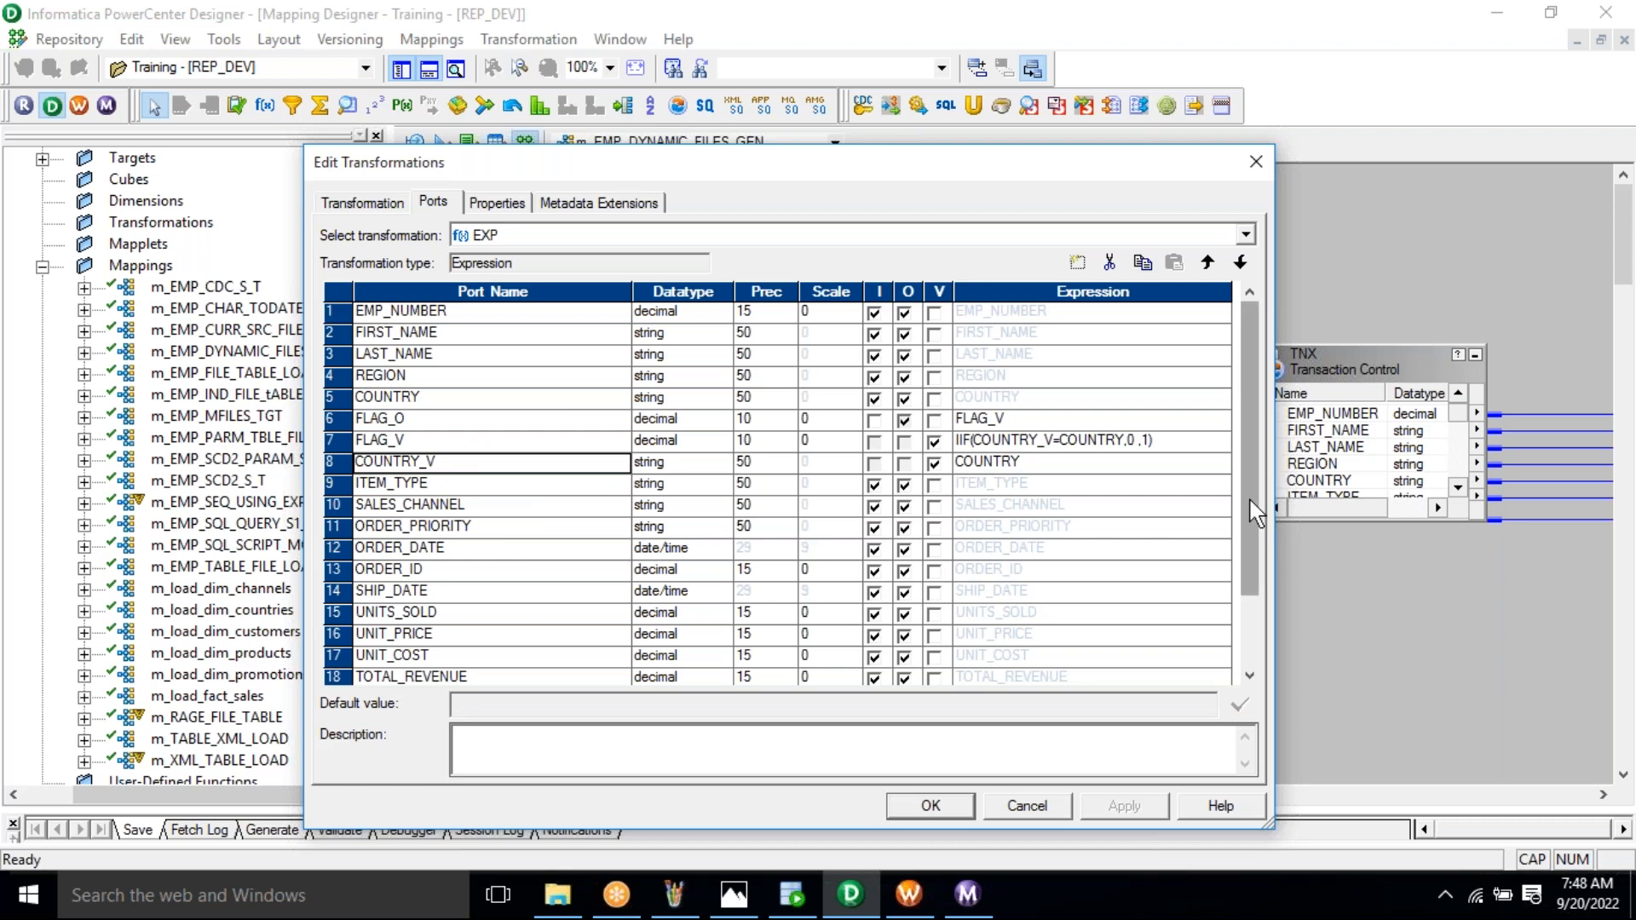
left_click_drag(1256, 514, 1257, 582)
left_click(469, 656)
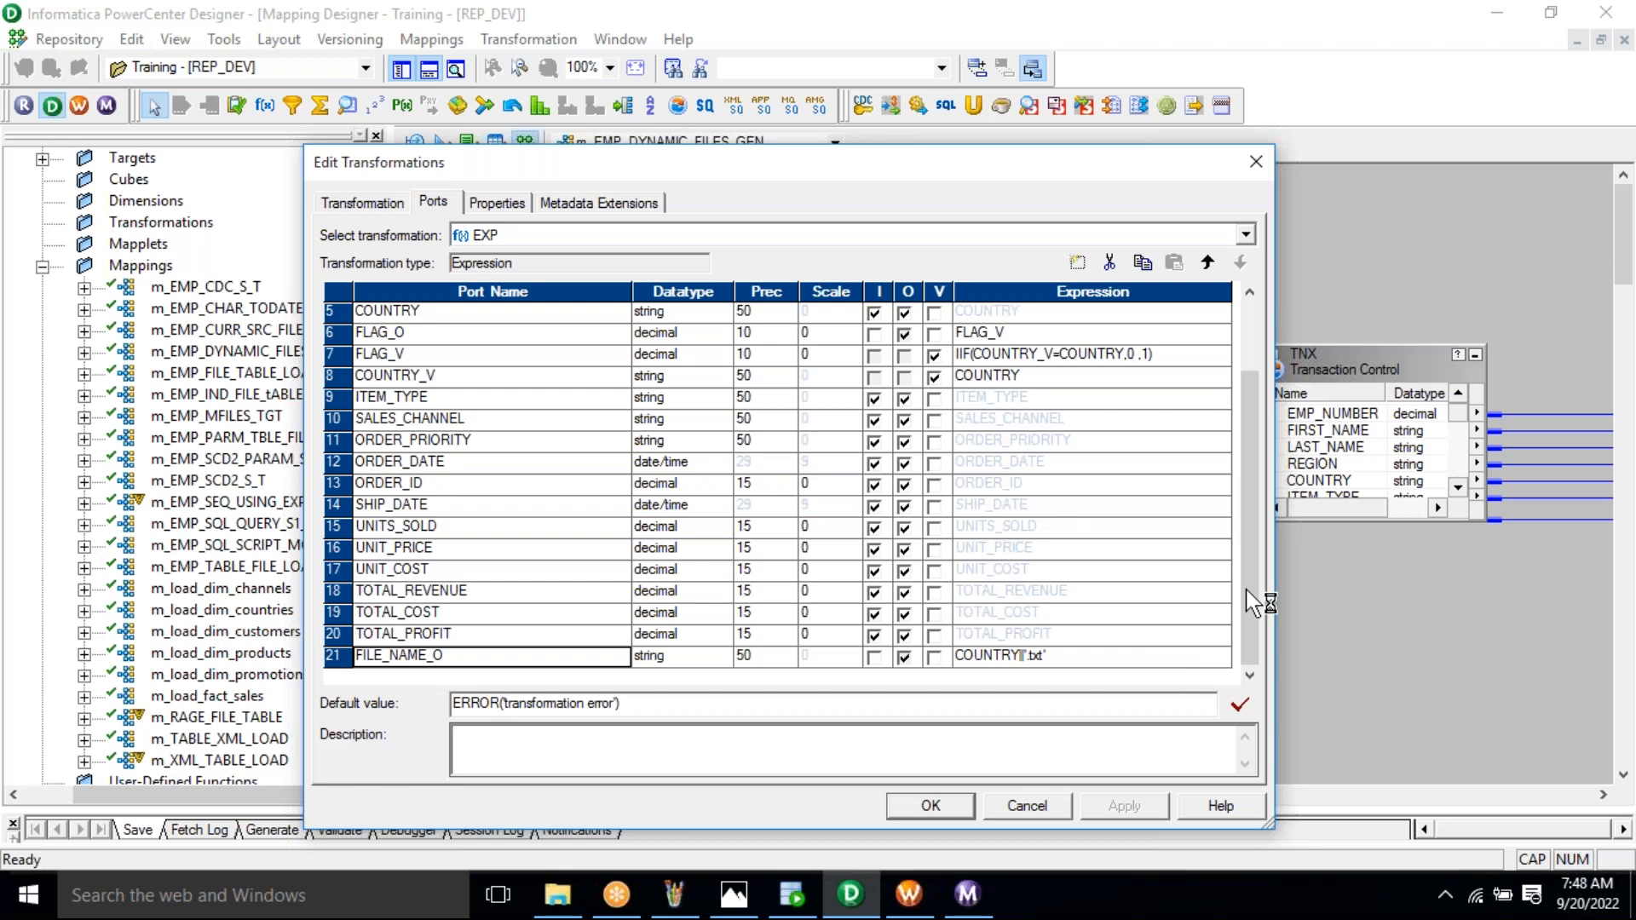
left_click_drag(1259, 582, 1245, 427)
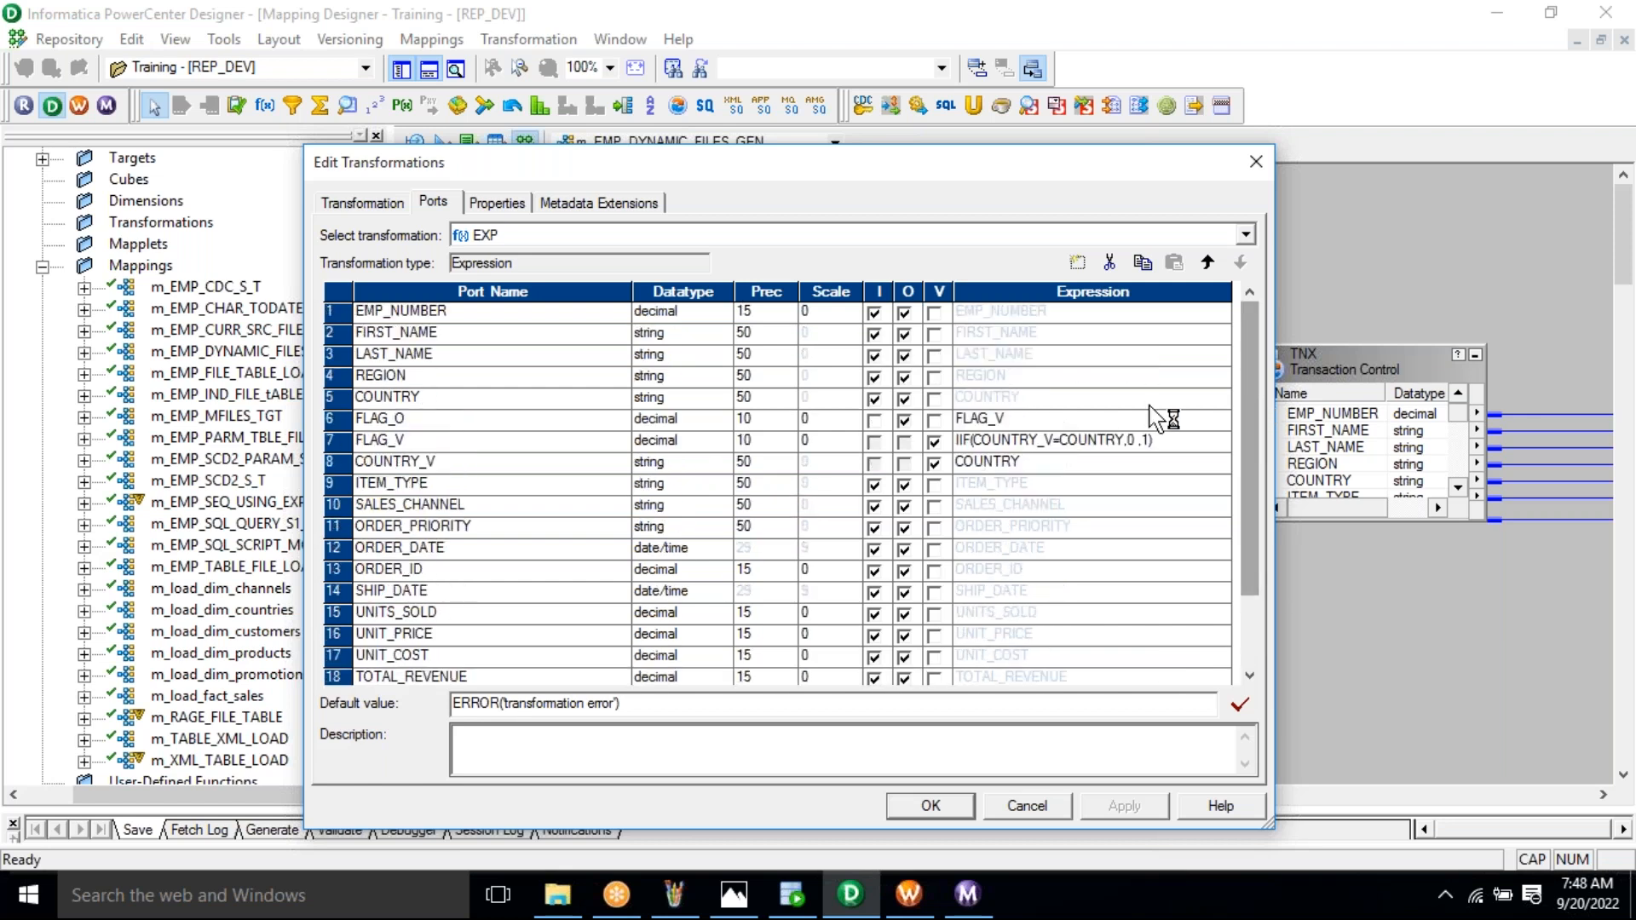
Compare the Paint diagram's logic with the EXP expressions for FLAG_O, FLAG_V, COUNTRY_V and FILE_NAME_O, and close the transformation without changes
left_click(674, 894)
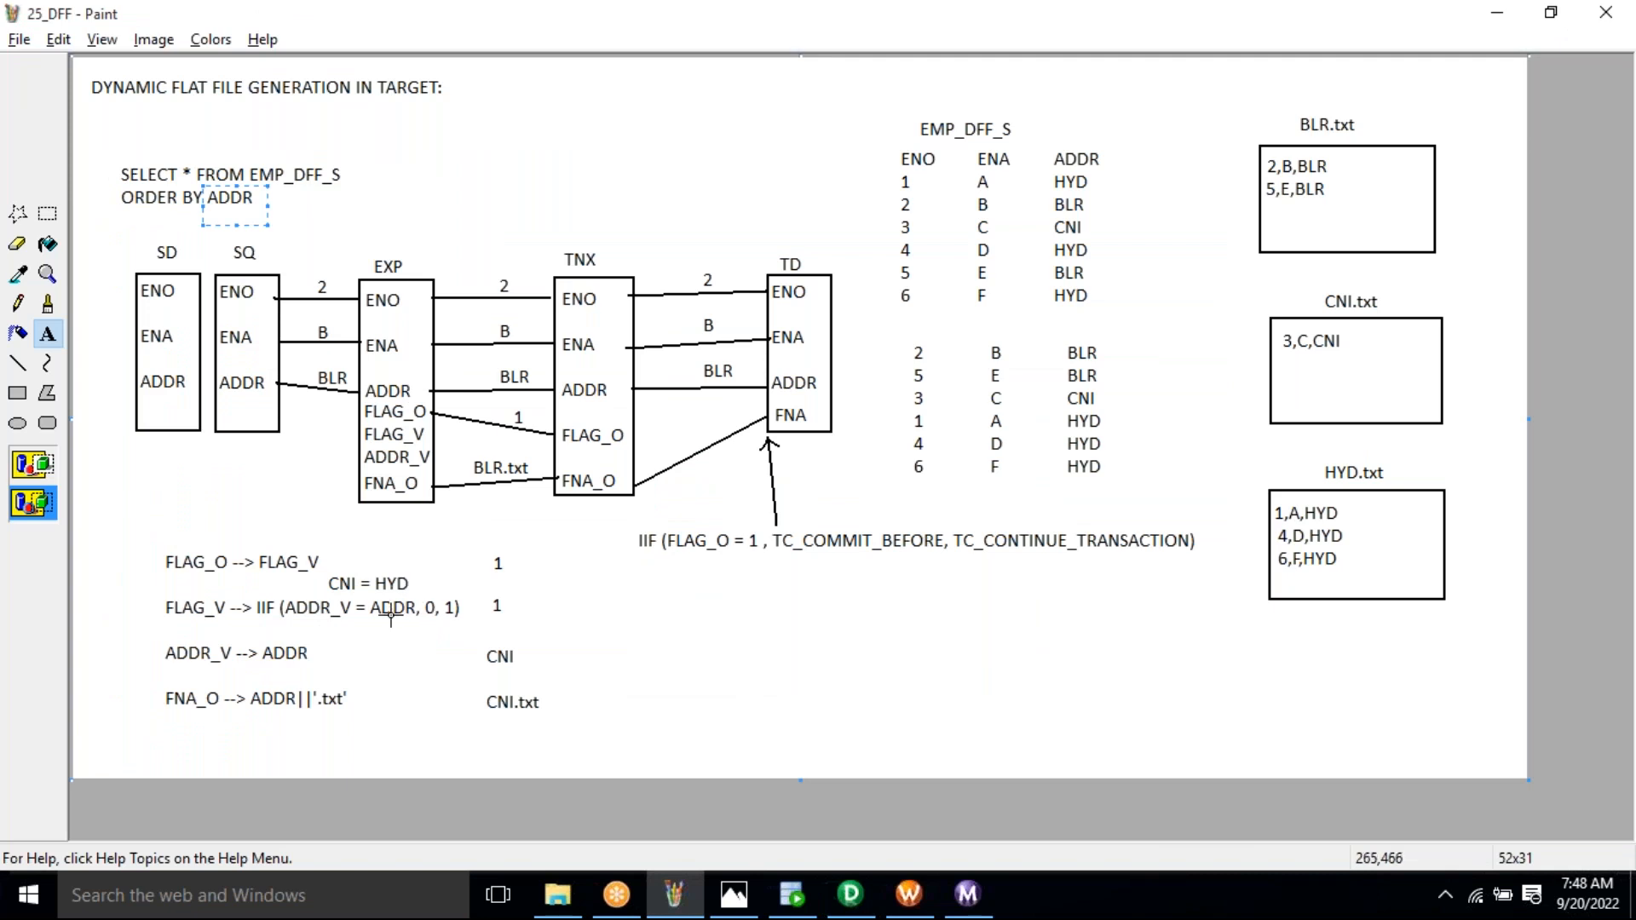
key("alt+Tab")
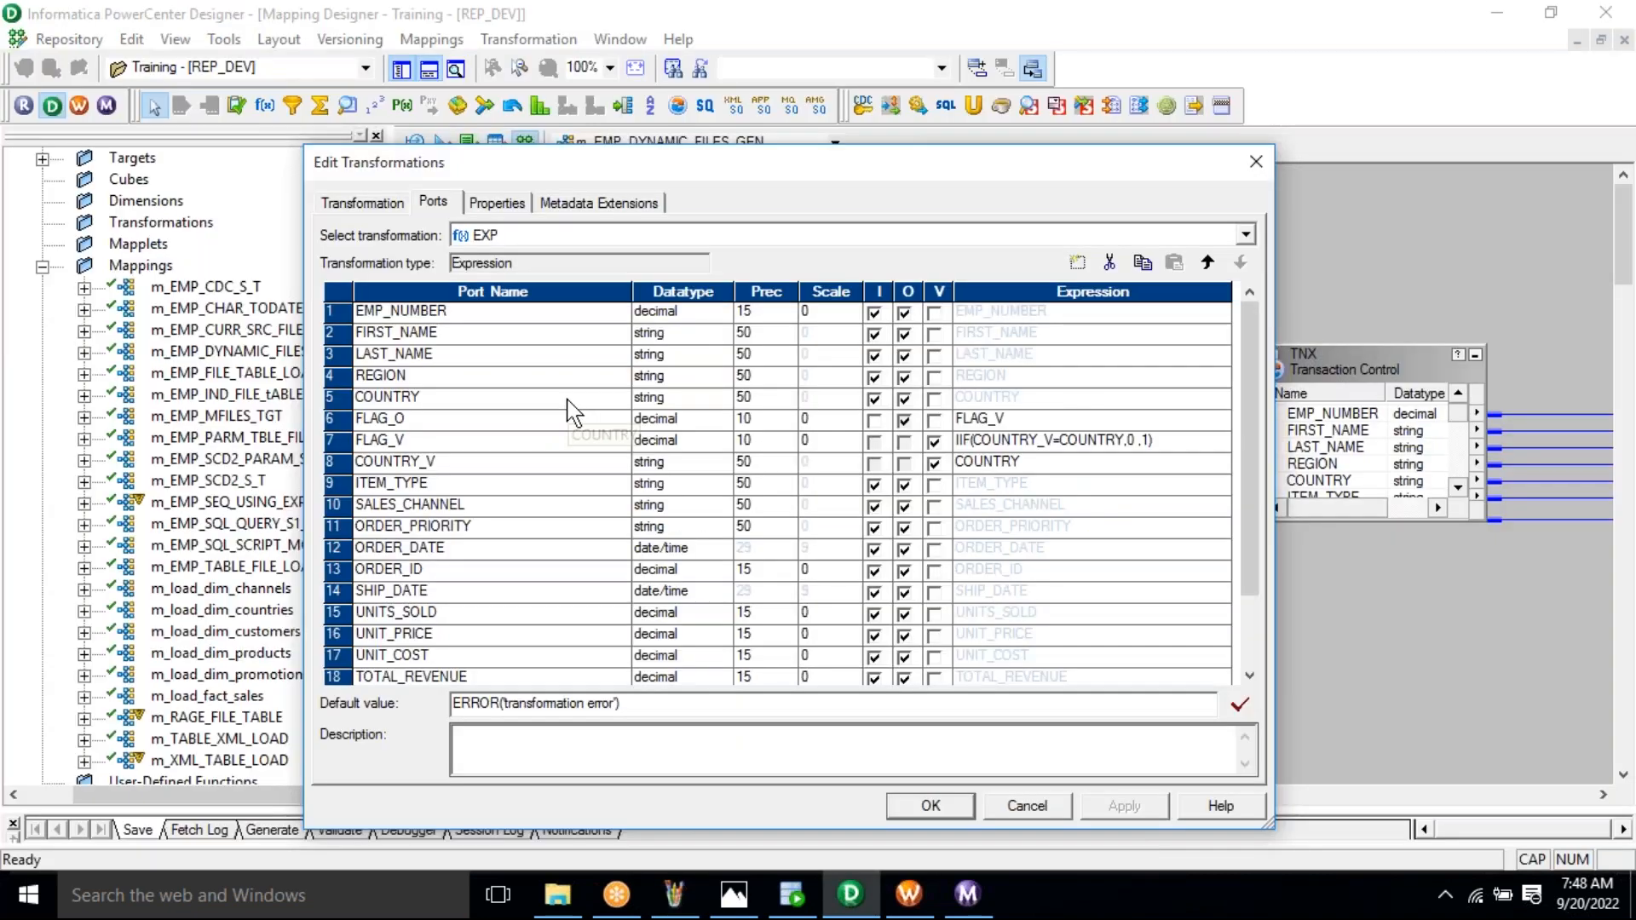
left_click(1041, 419)
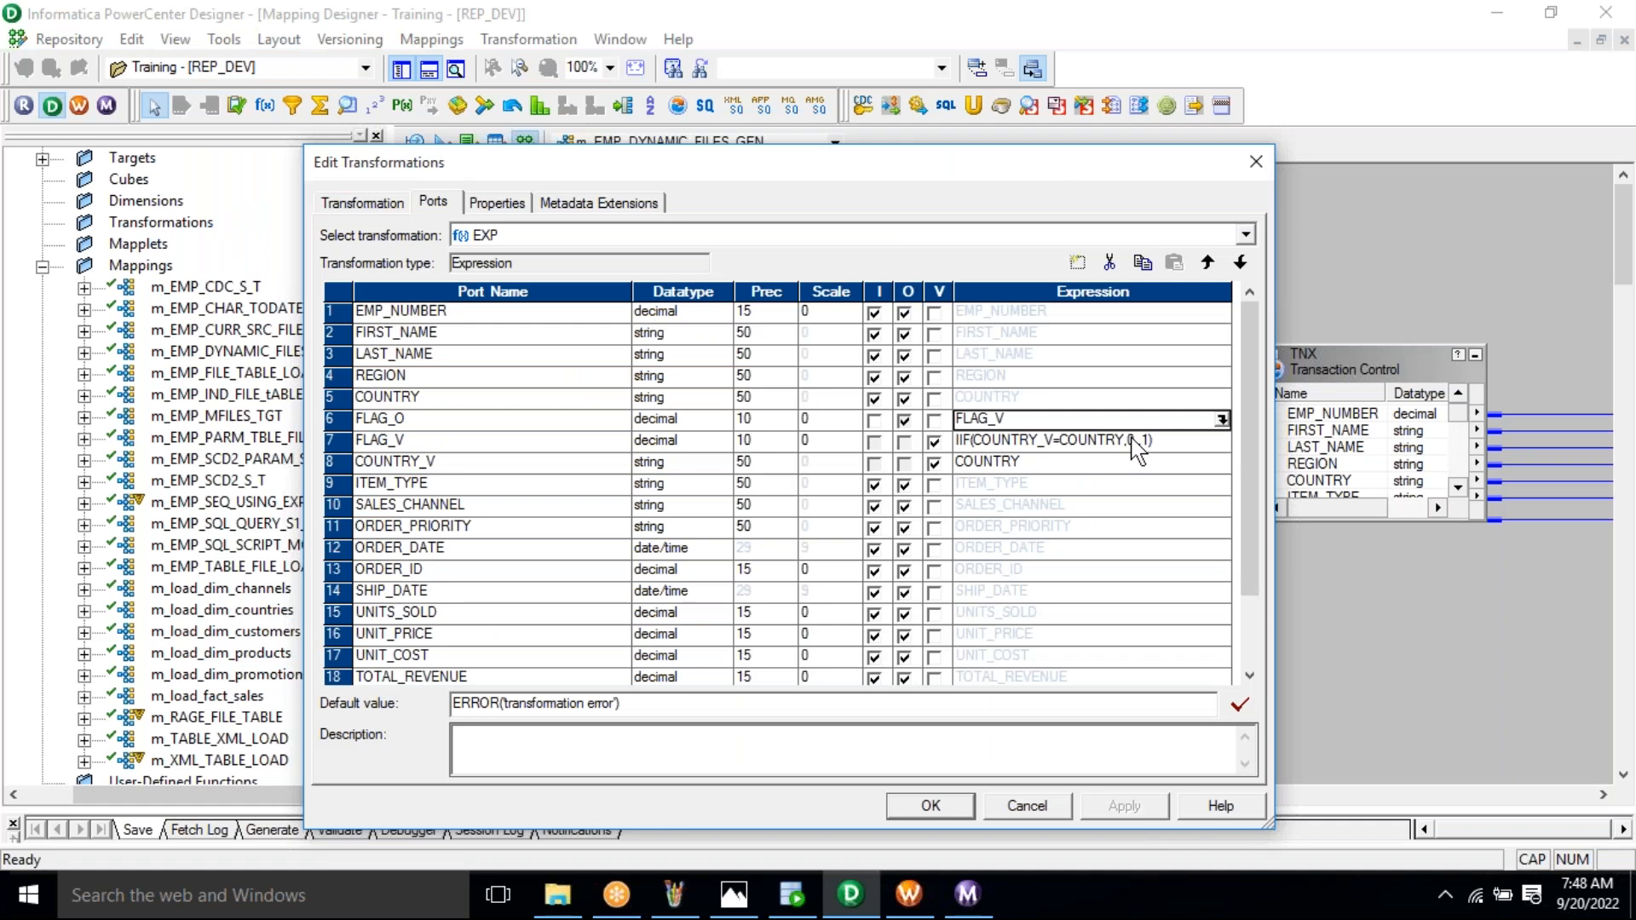
left_click(531, 448)
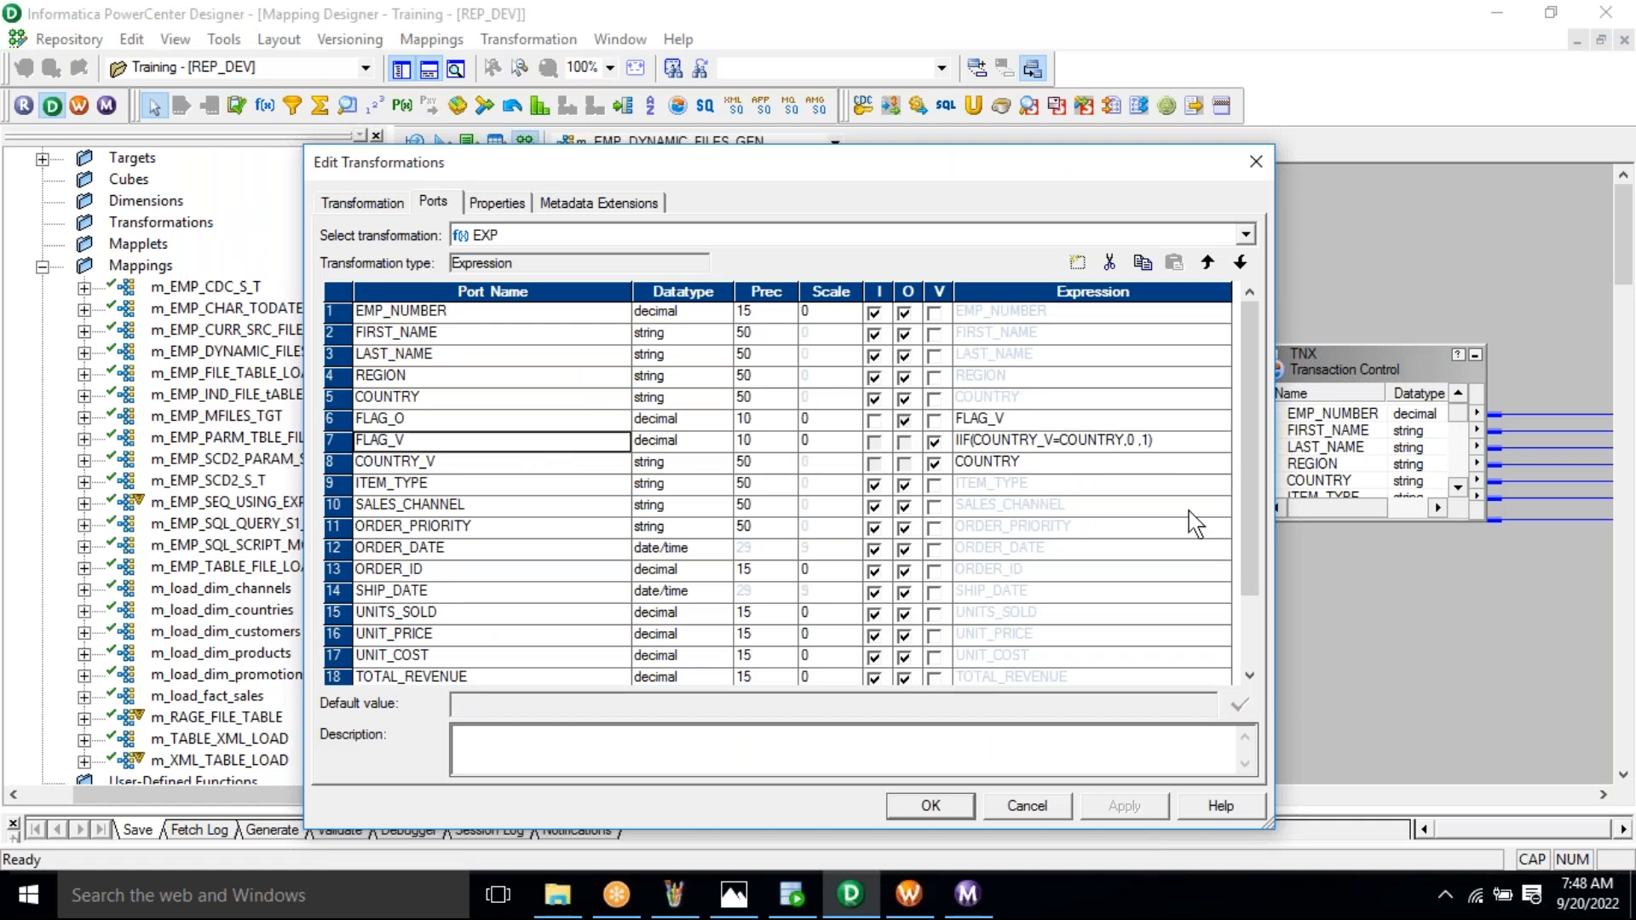
left_click(1225, 438)
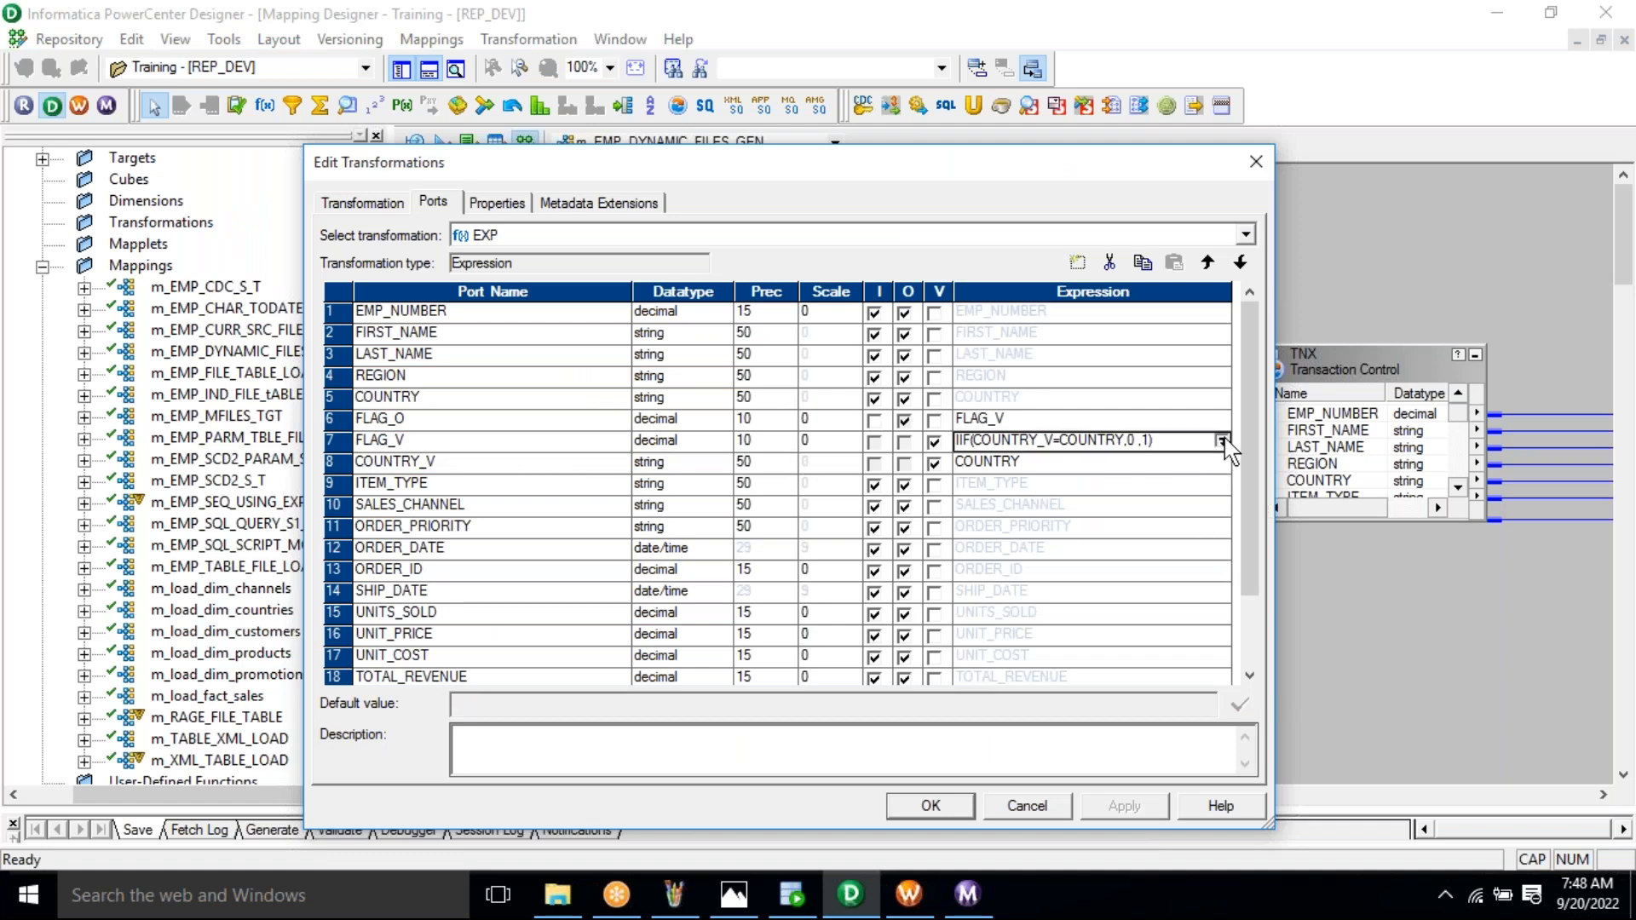
left_click(1224, 441)
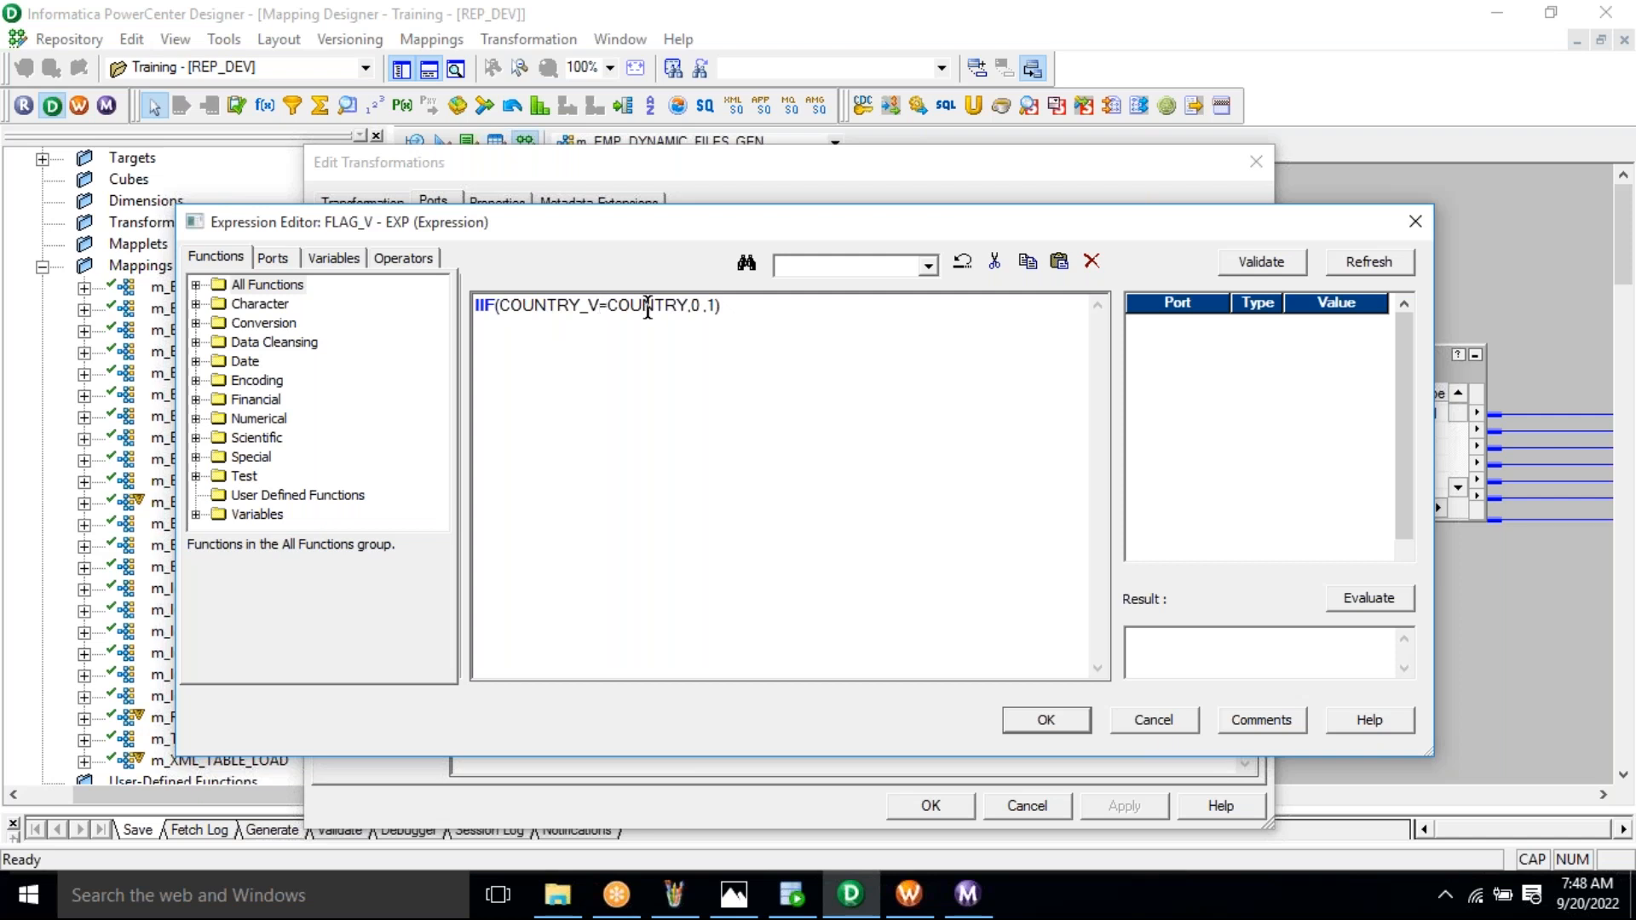
left_click(1046, 721)
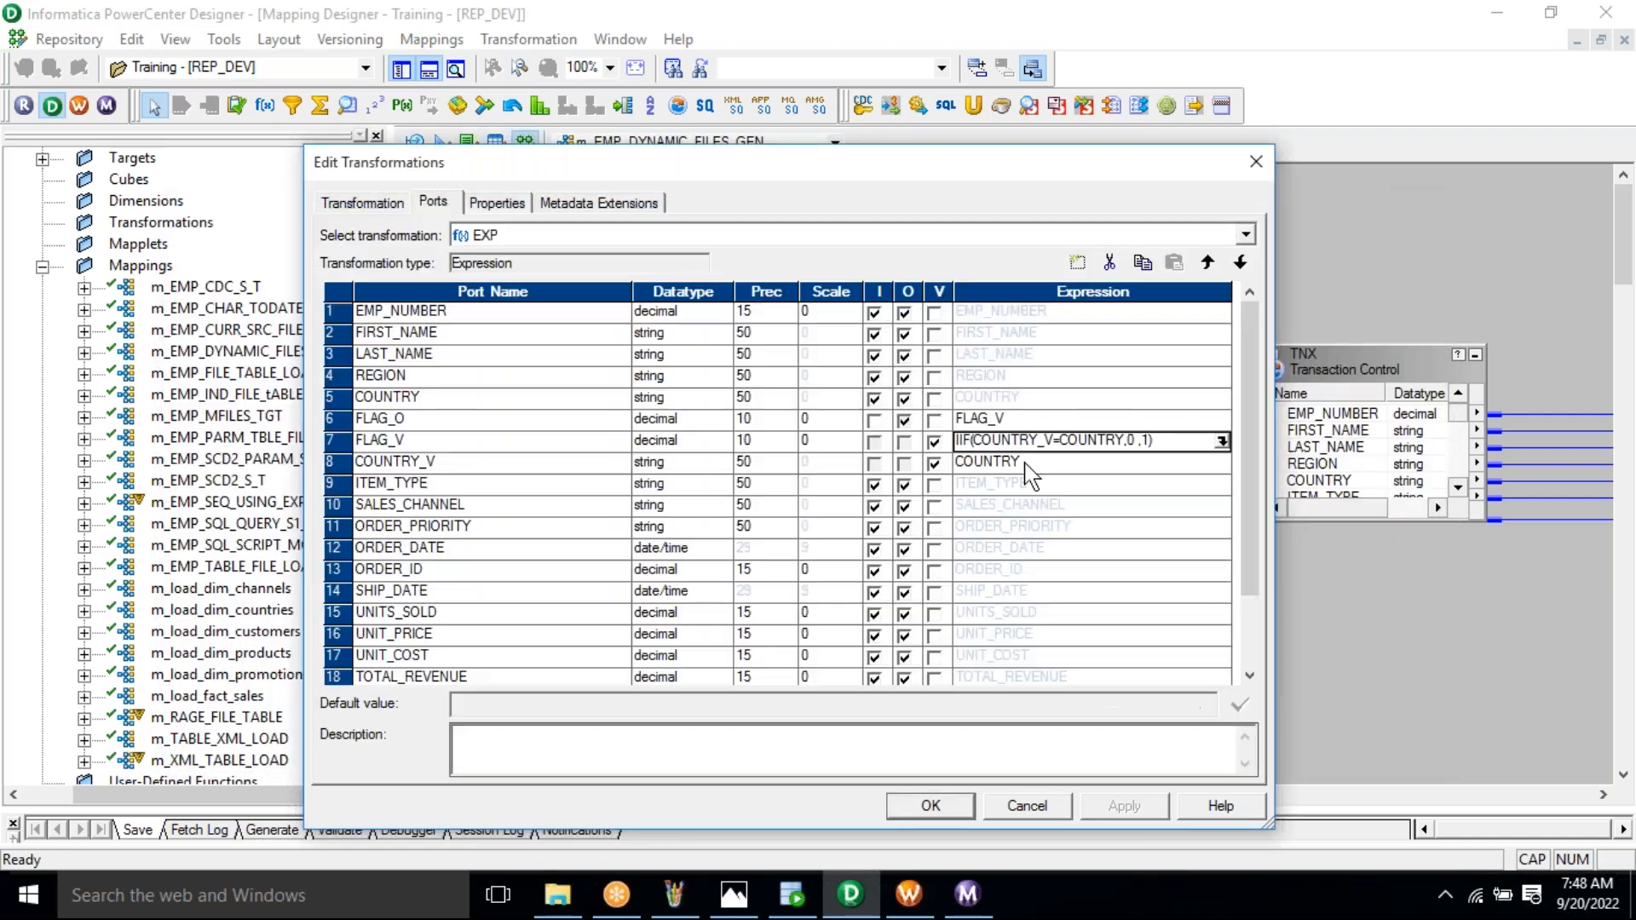
left_click(548, 466)
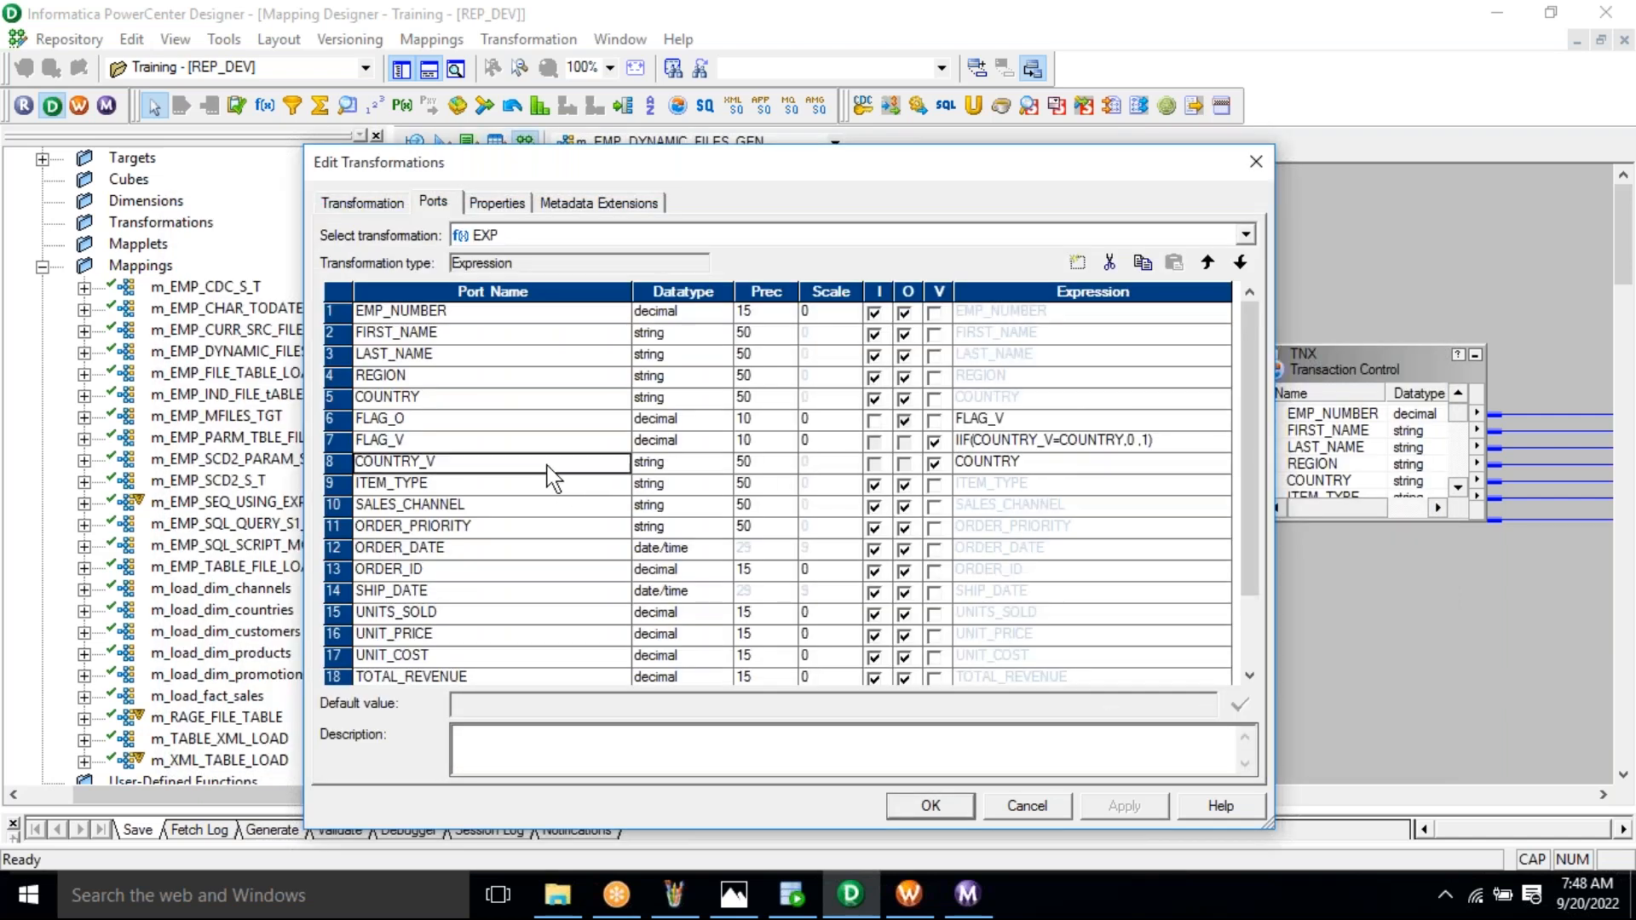
left_click(1063, 466)
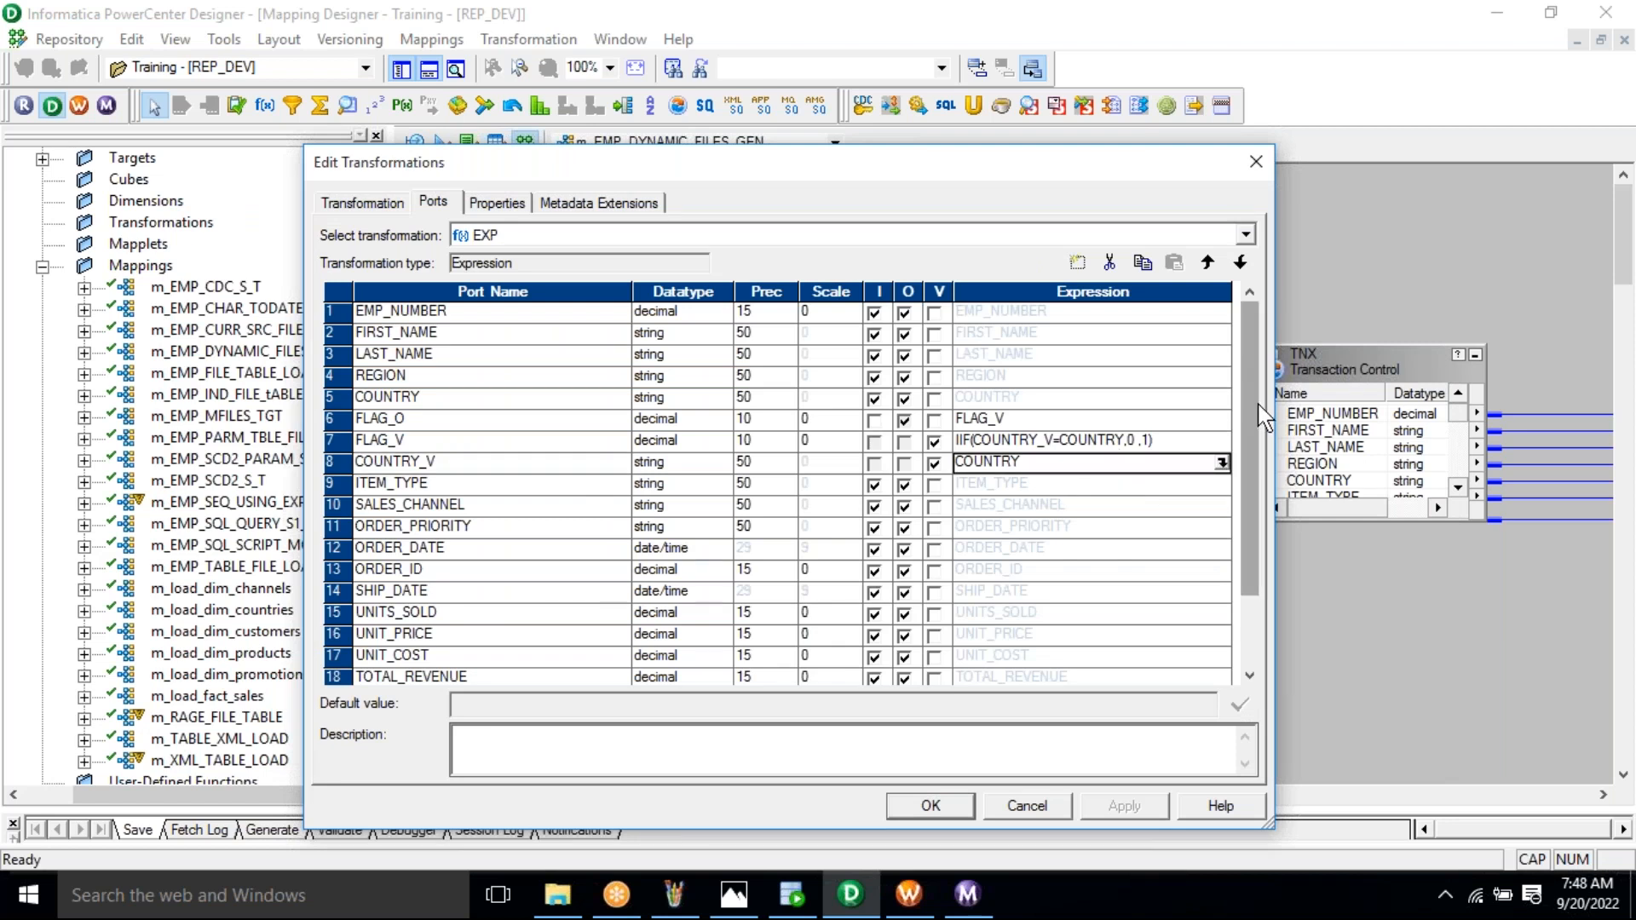
left_click_drag(1256, 445, 1265, 656)
left_click(1005, 656)
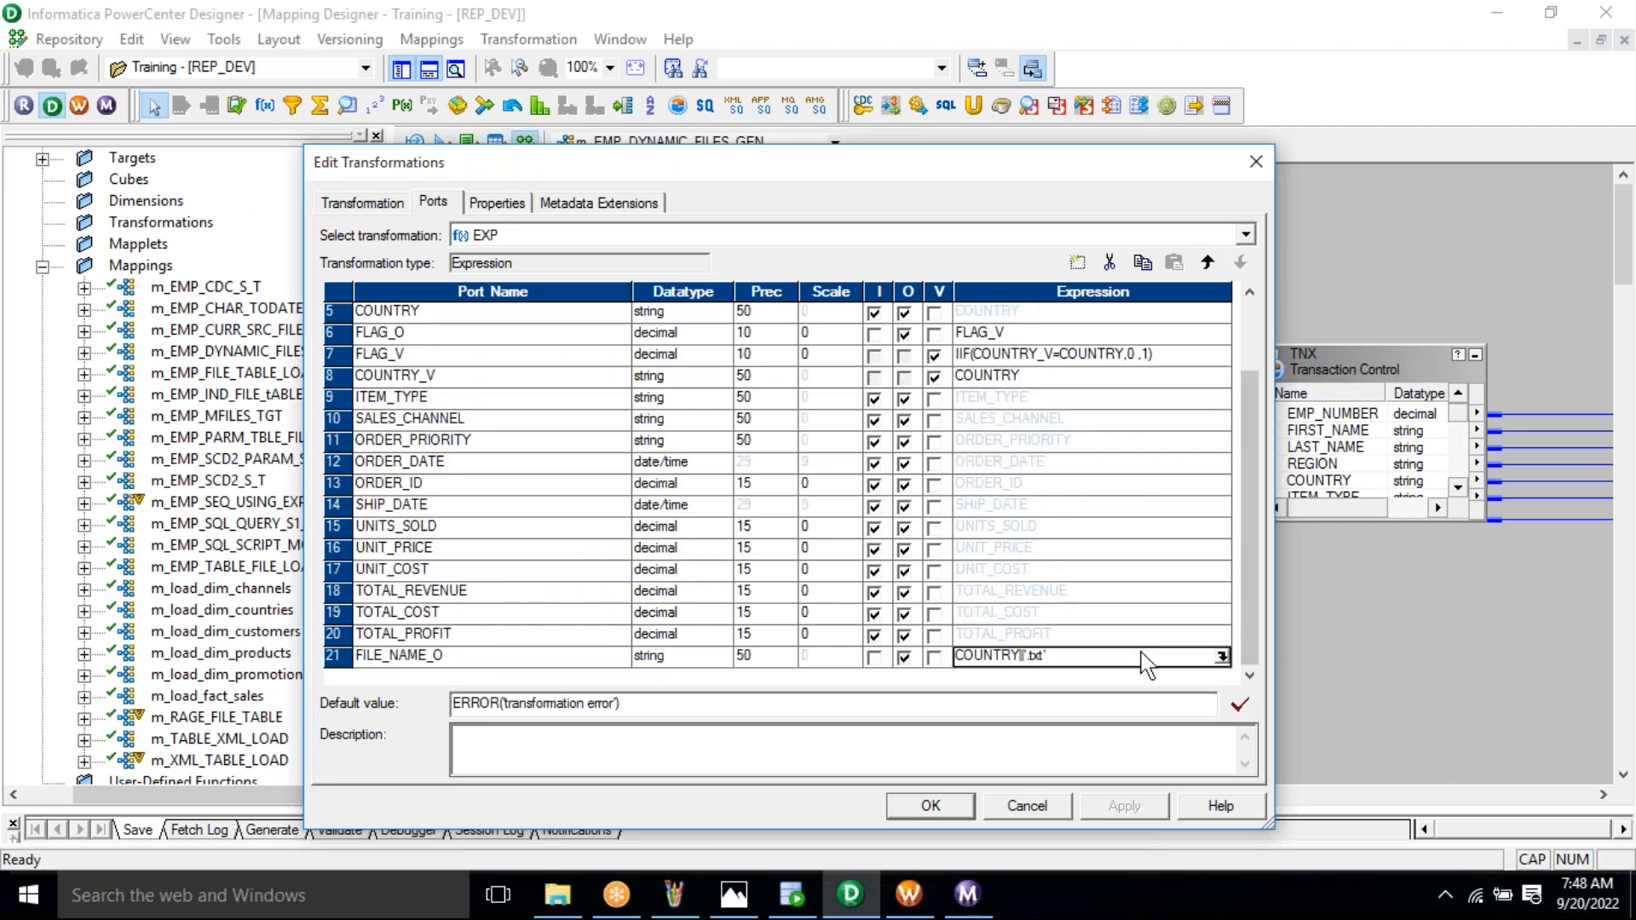
left_click(1009, 806)
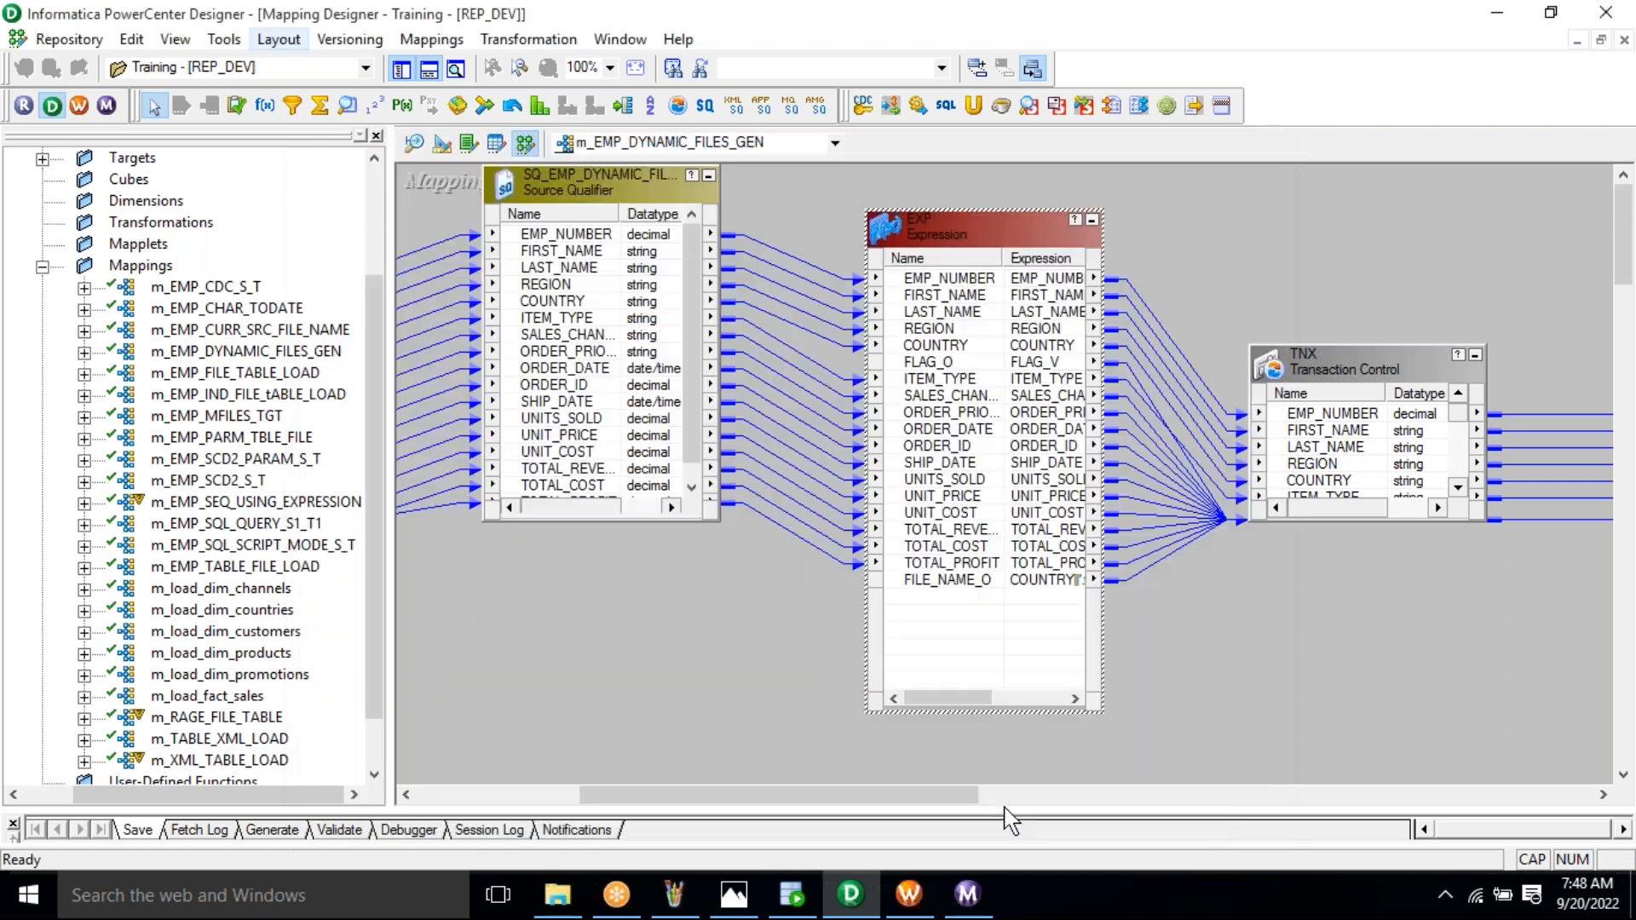
Enlarge the TNX transaction control transformation in the mapping so that all its ports are shown
left_click(1064, 795)
left_click(1080, 792)
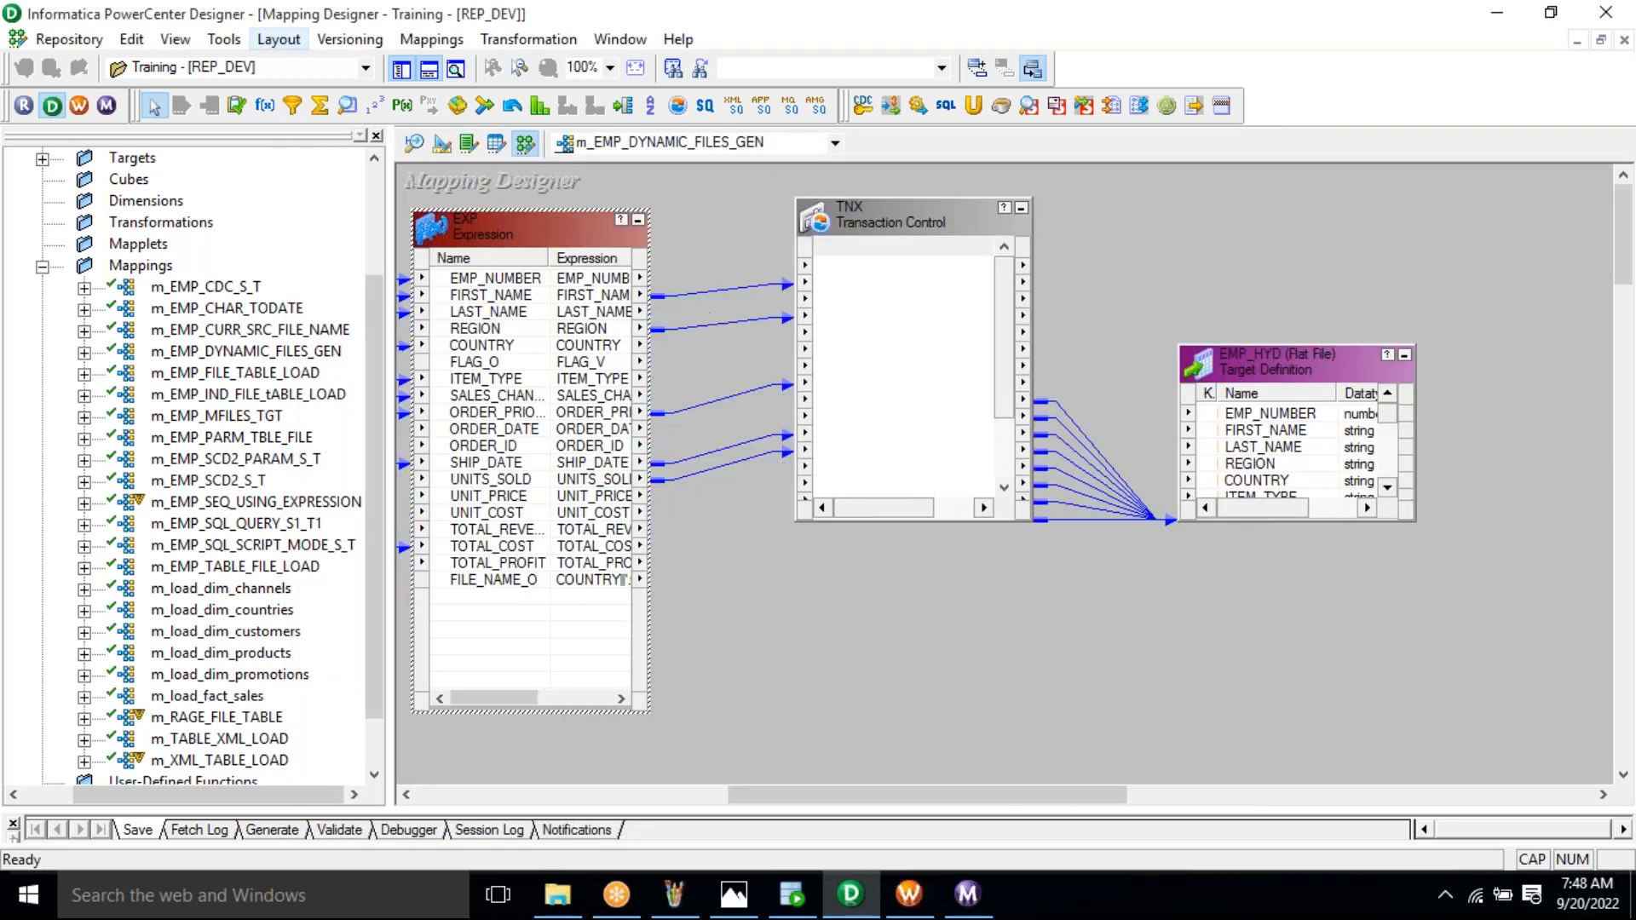
left_click_drag(858, 521, 866, 558)
left_click_drag(885, 696, 887, 738)
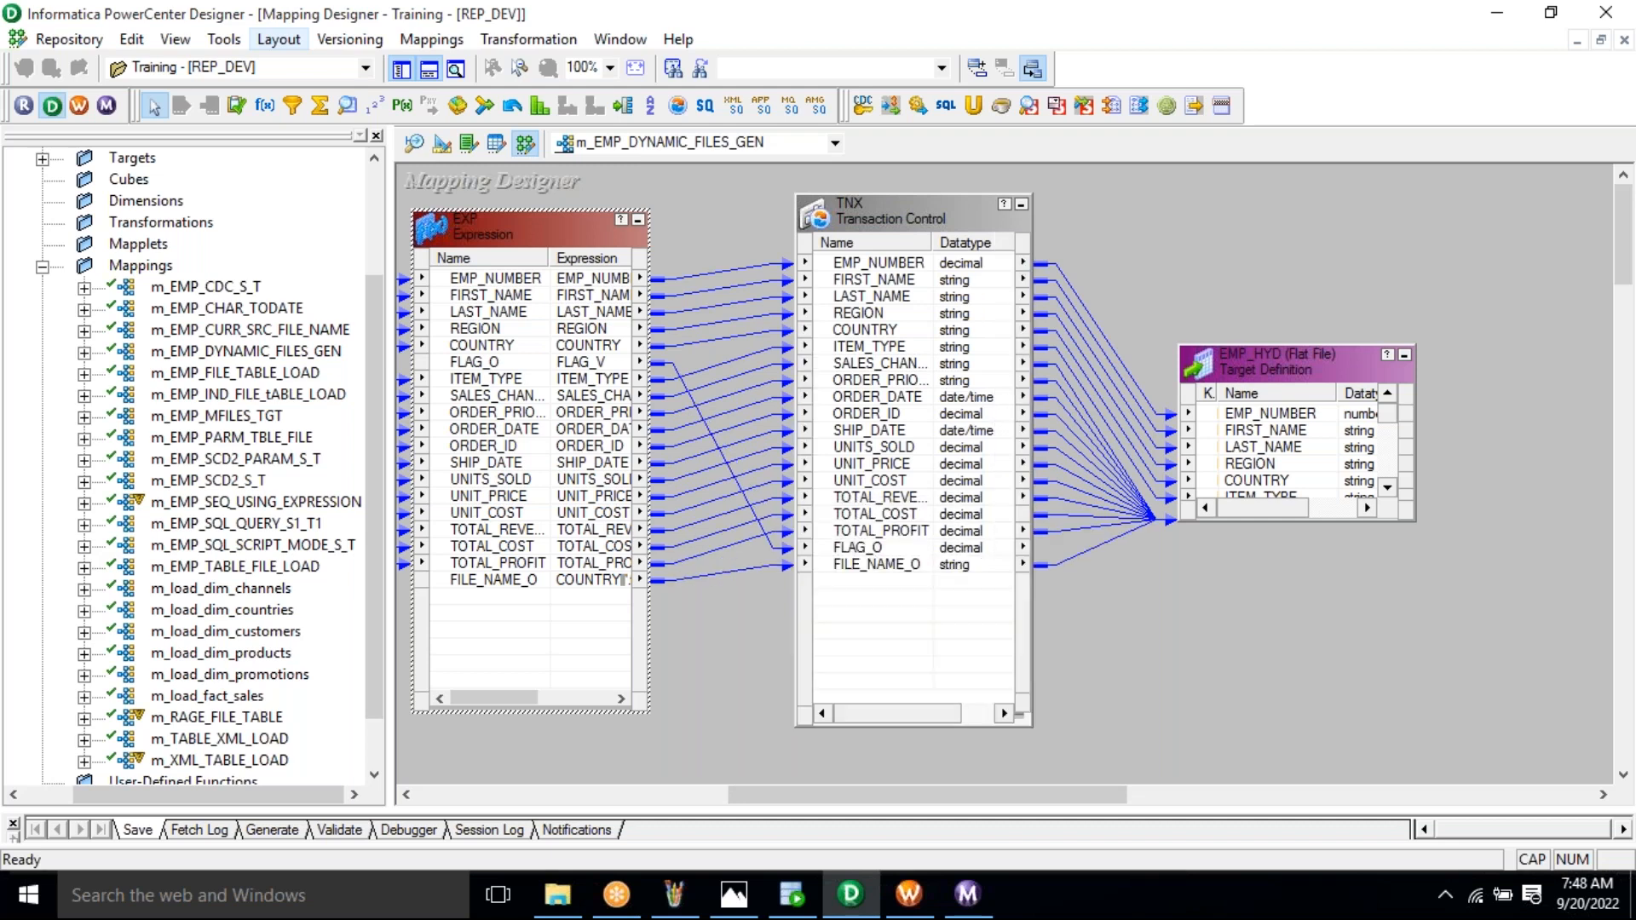
Examine the Transaction Control Condition expression of TNX and close the transformation without changes
double_click(888, 211)
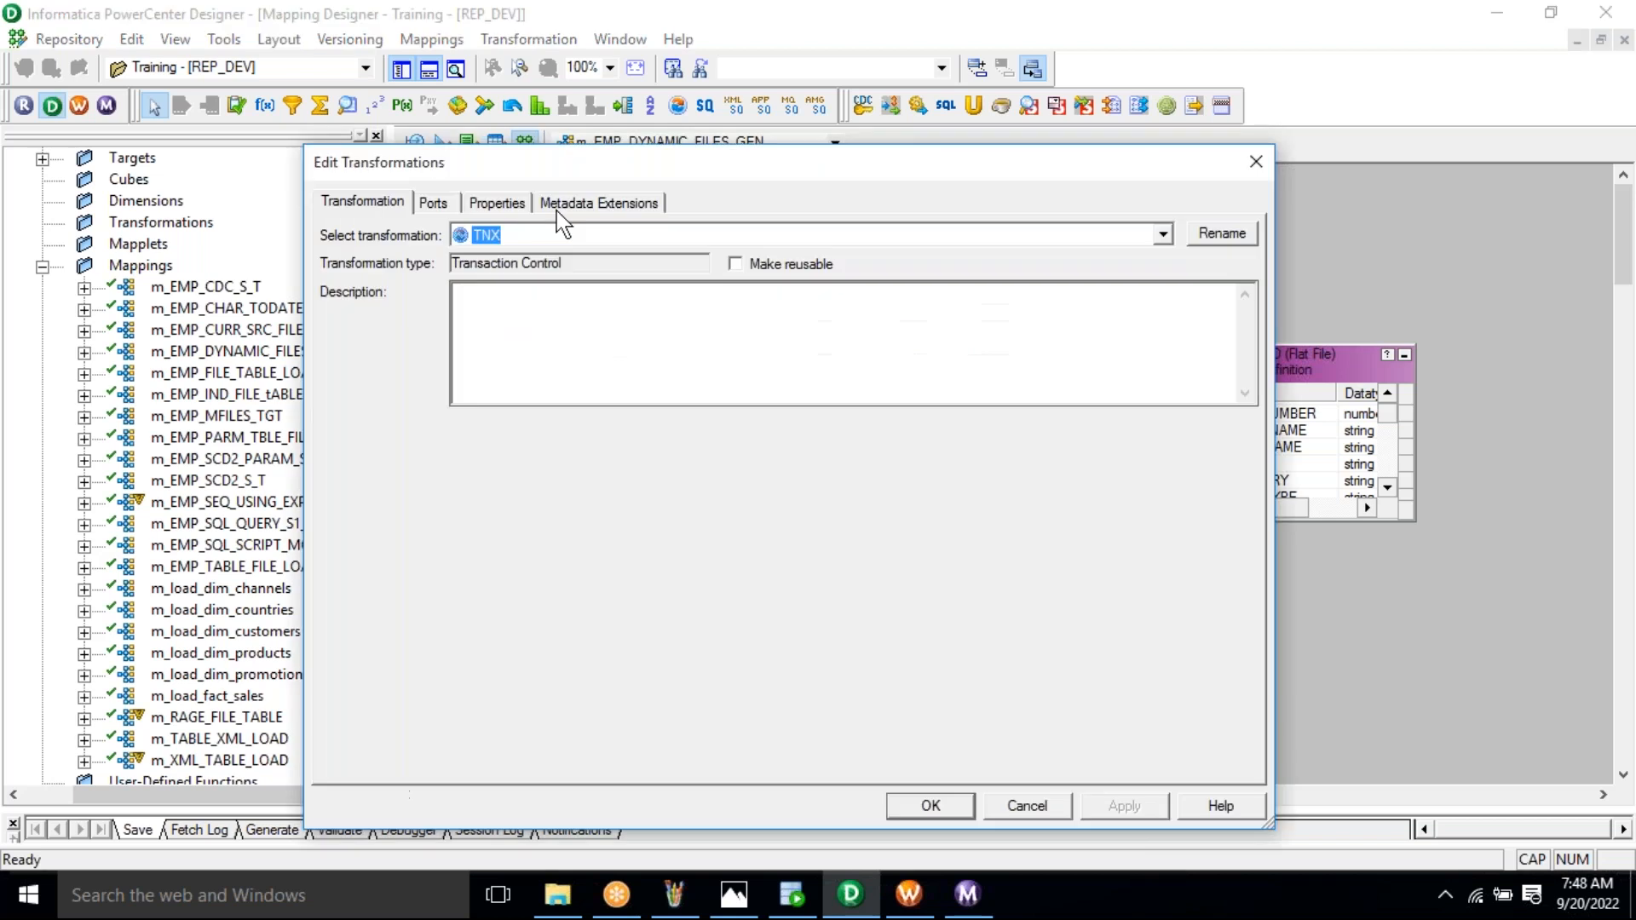
left_click(496, 203)
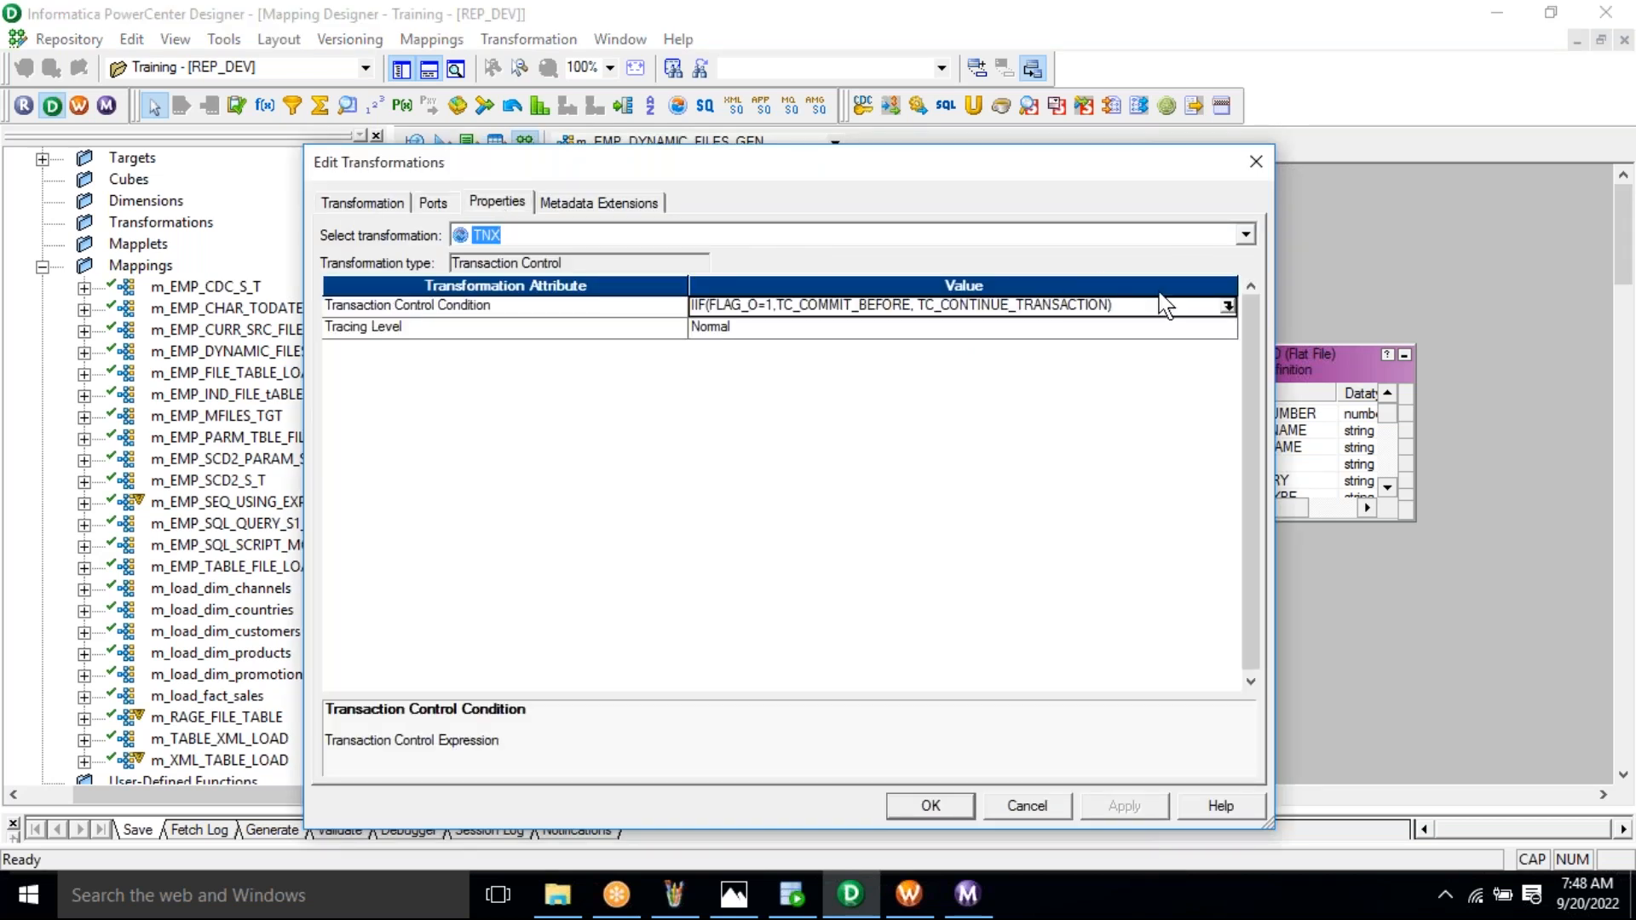
left_click(1228, 306)
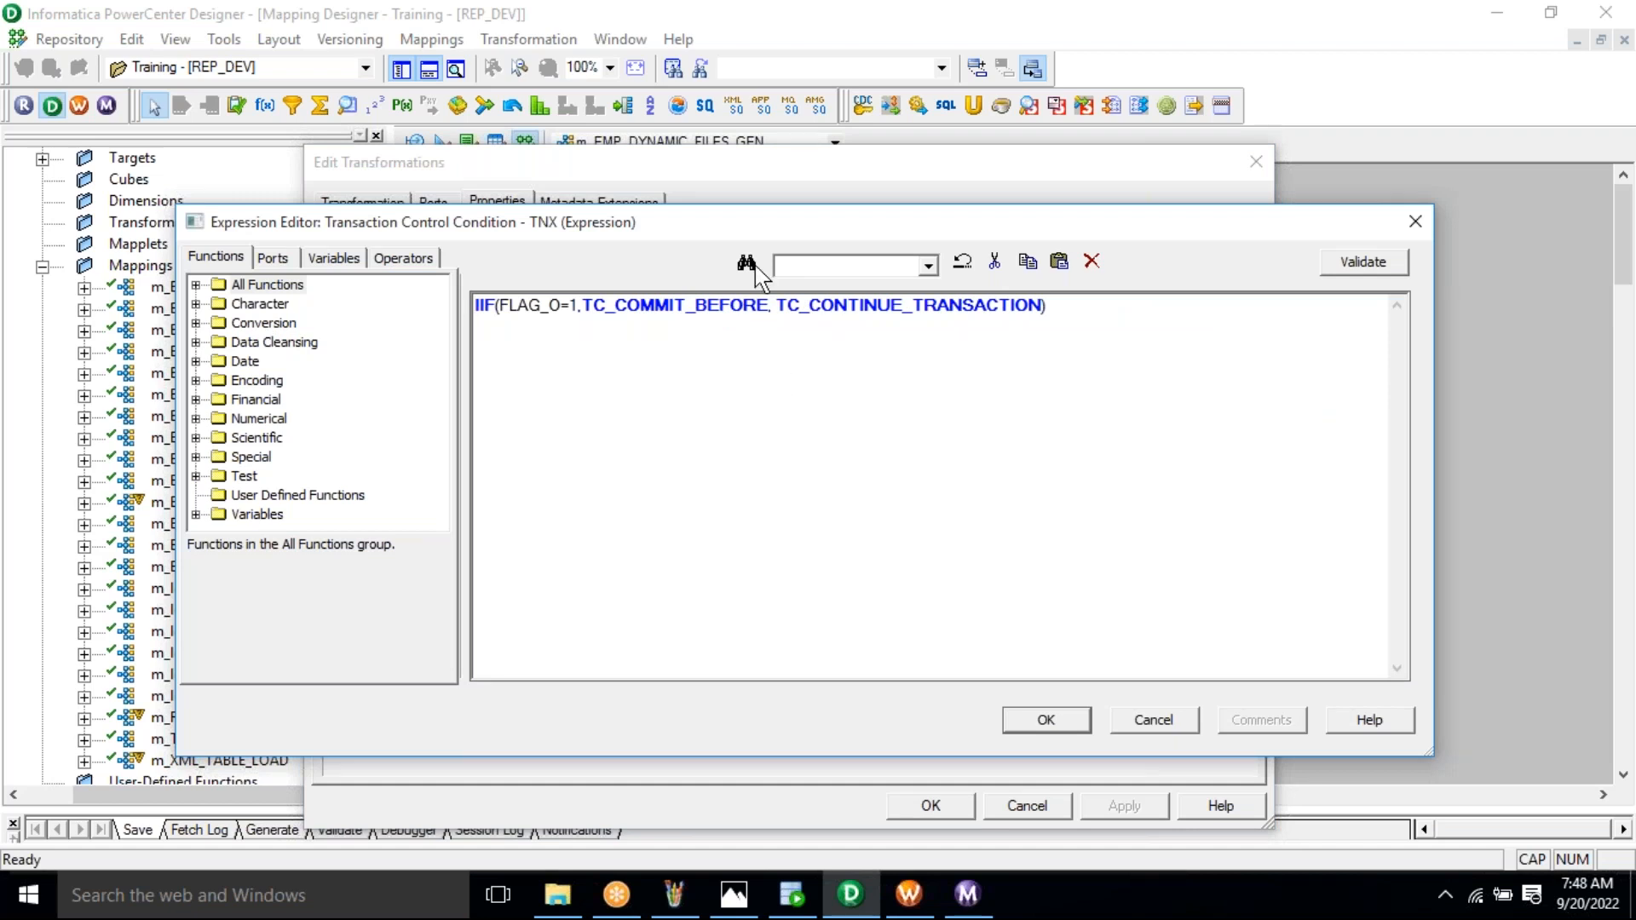
left_click_drag(740, 228, 755, 378)
left_click(1445, 370)
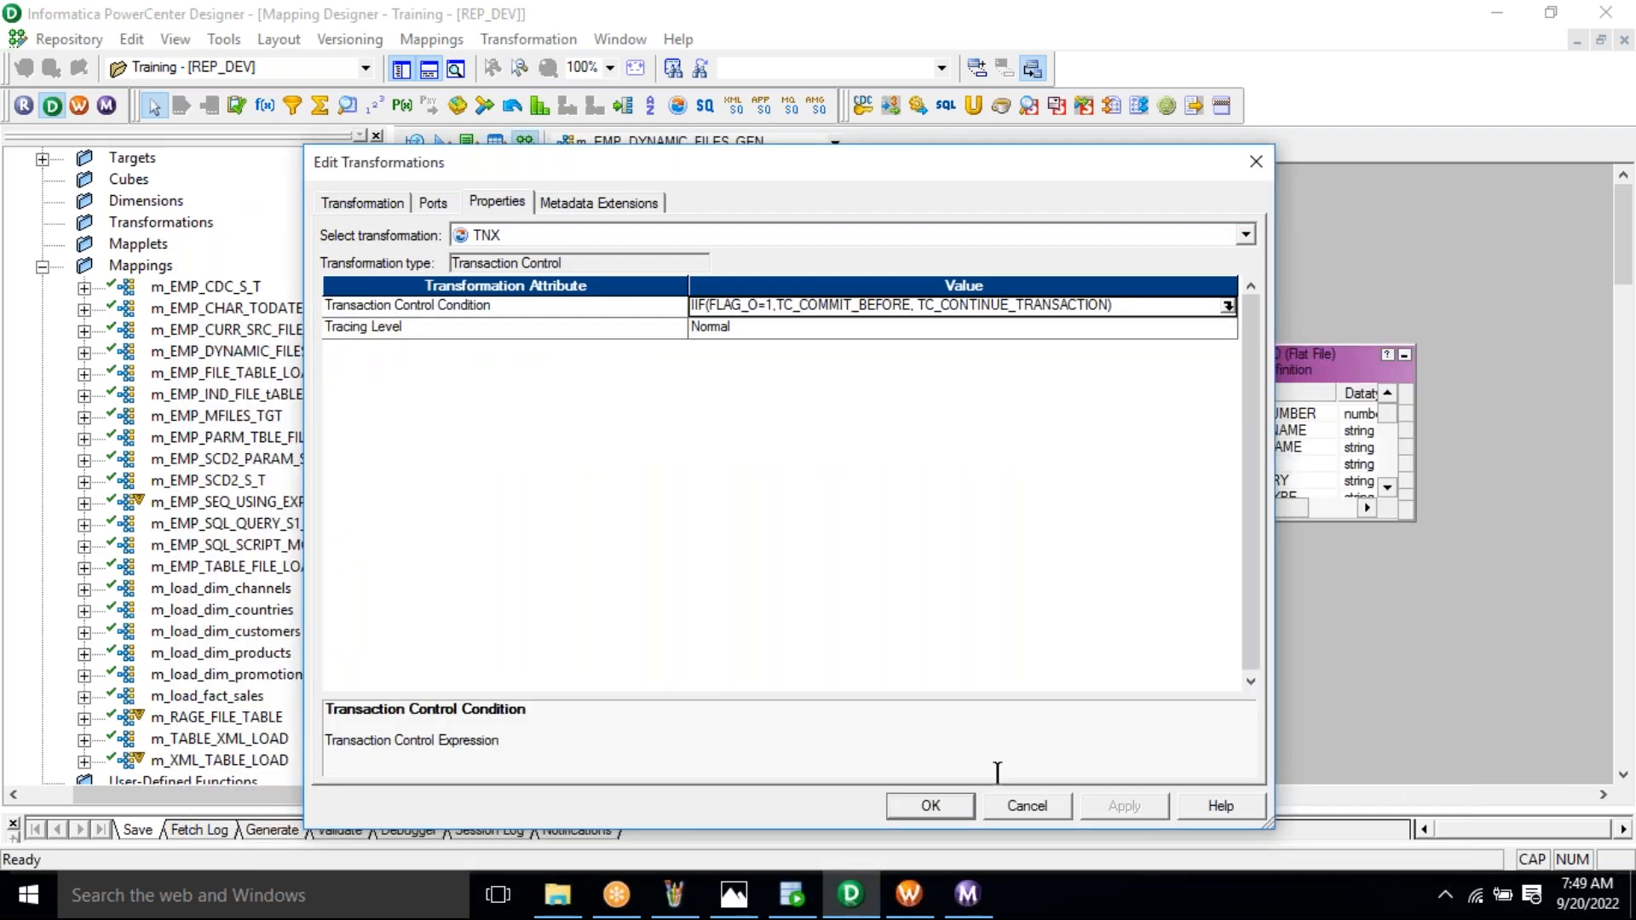
left_click(1011, 811)
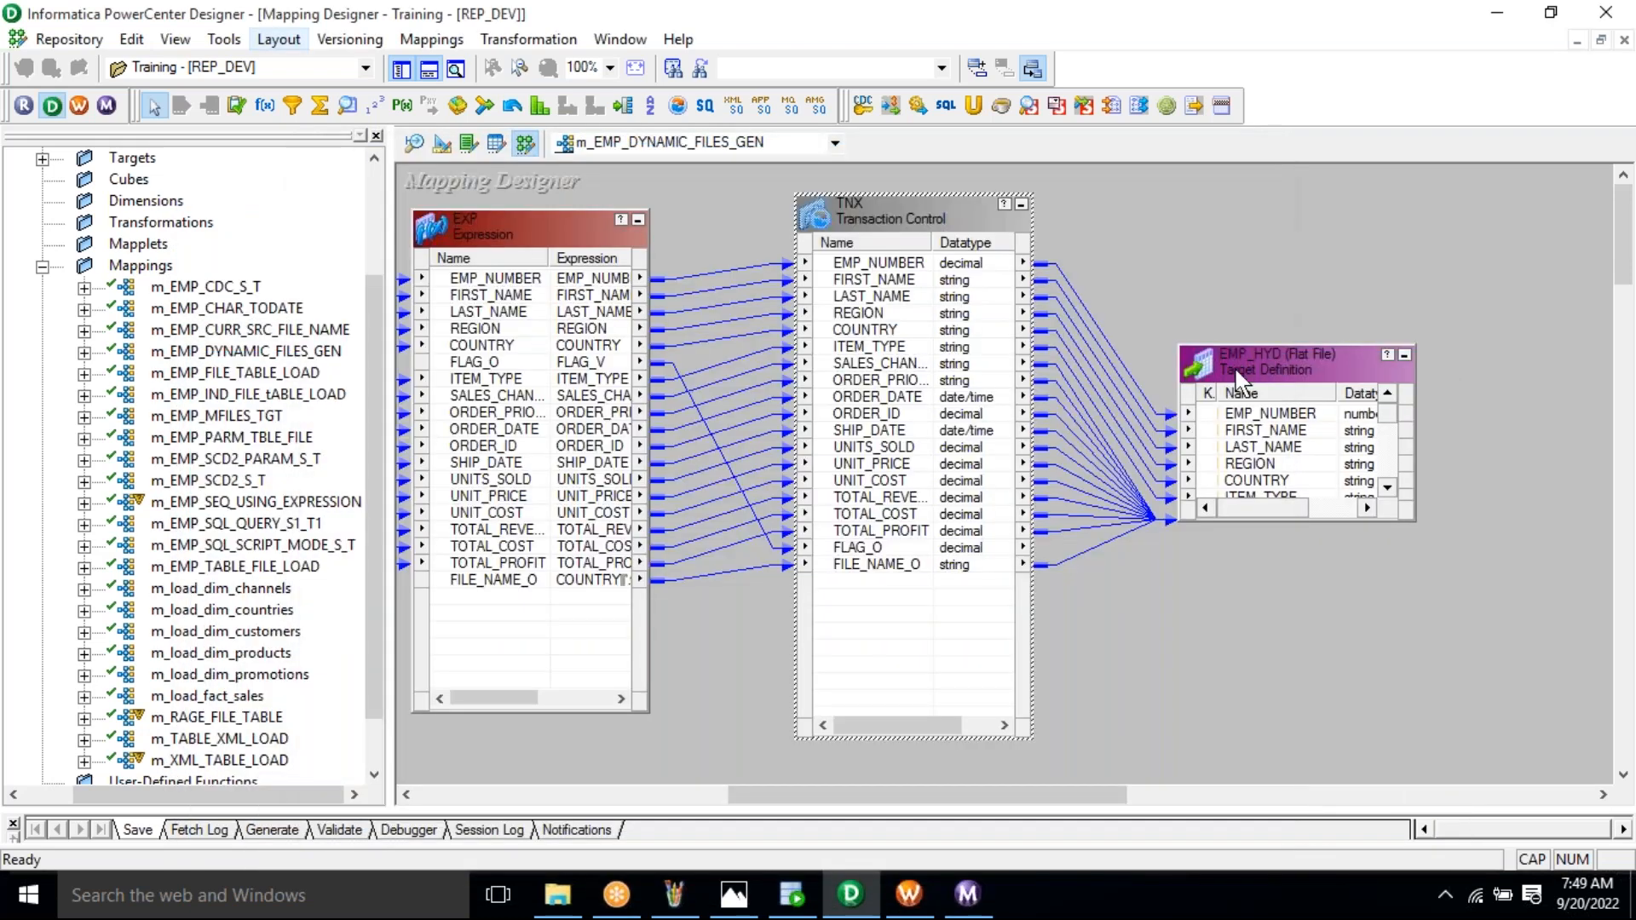
Enlarge the EMP_HYD flat file target definition to show all its ports and select its FileName port
left_click_drag(1235, 351, 1183, 201)
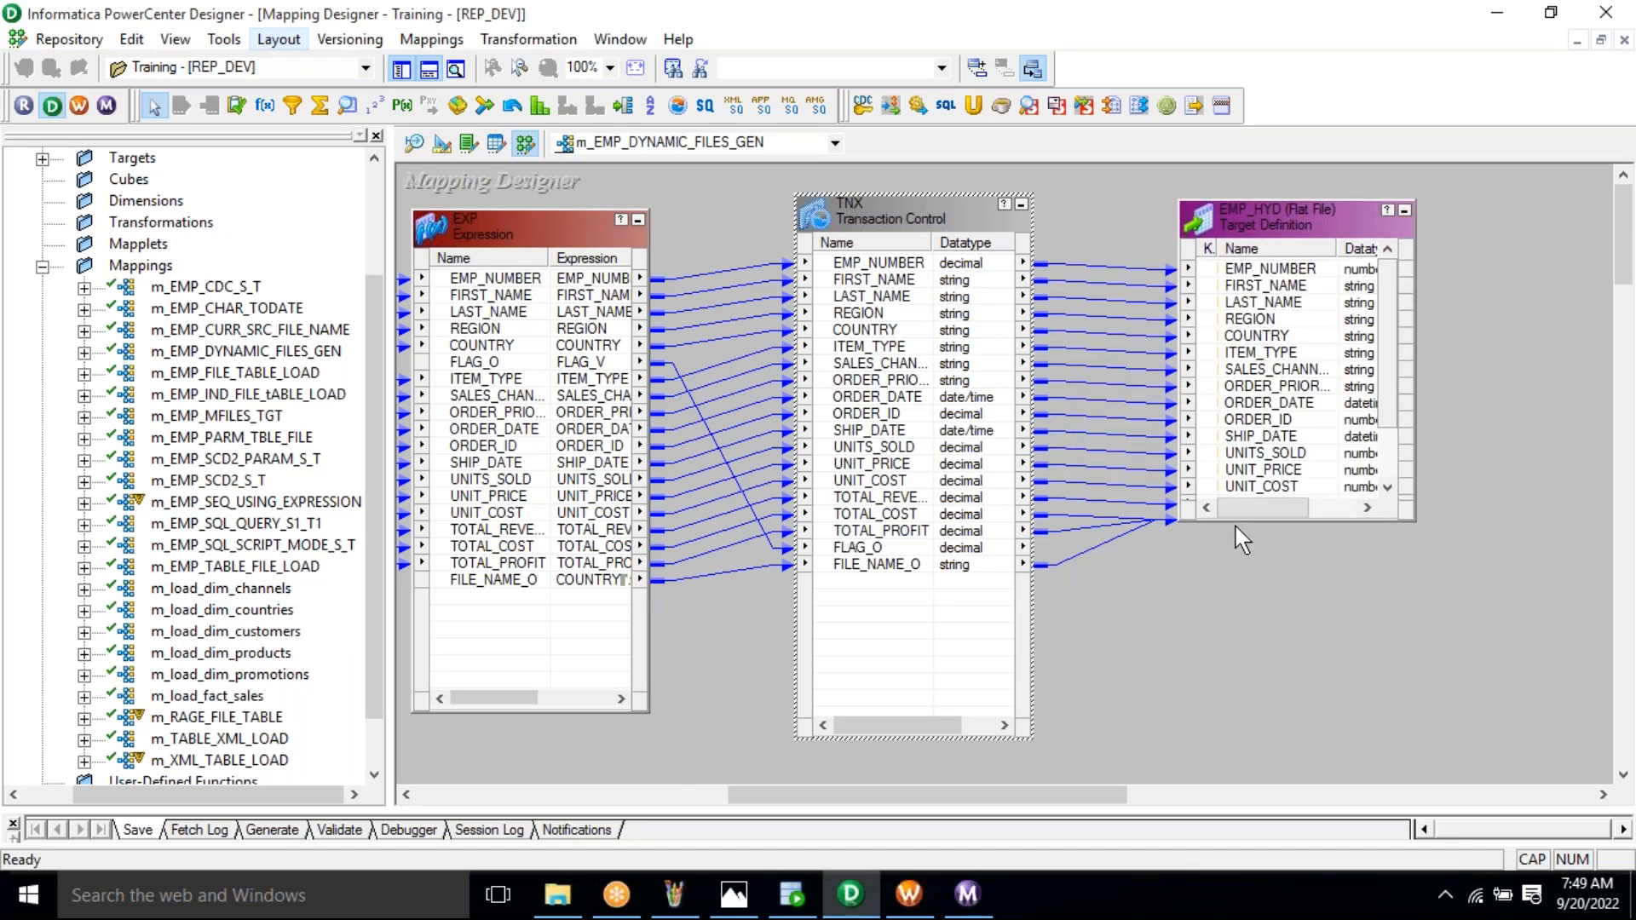
left_click_drag(1235, 522, 1271, 724)
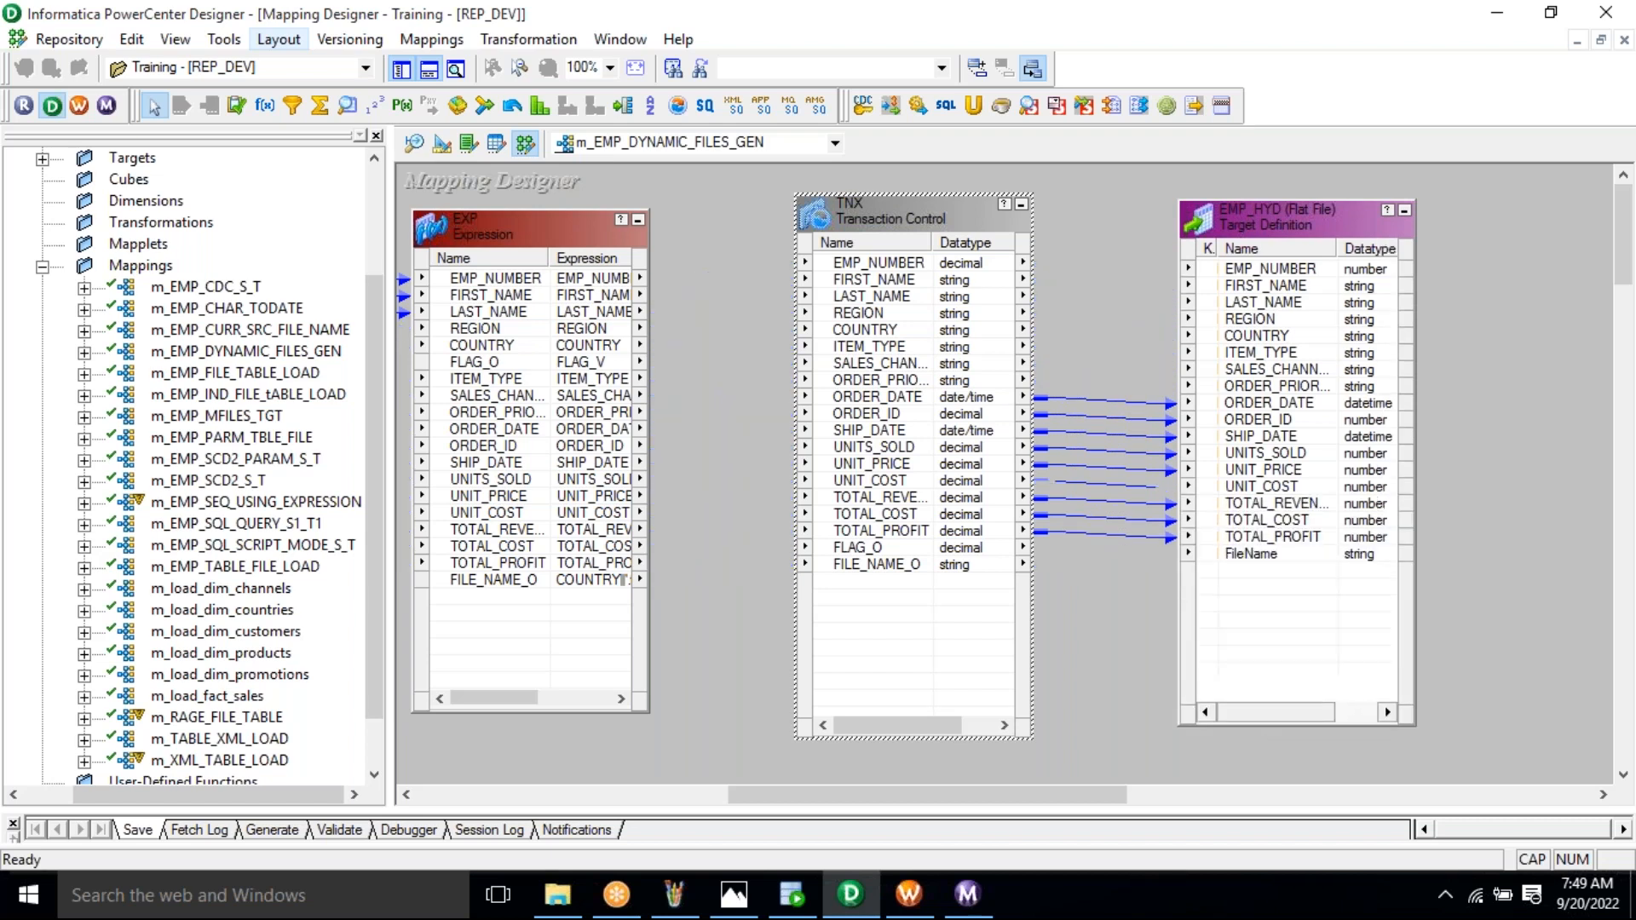
left_click(1229, 554)
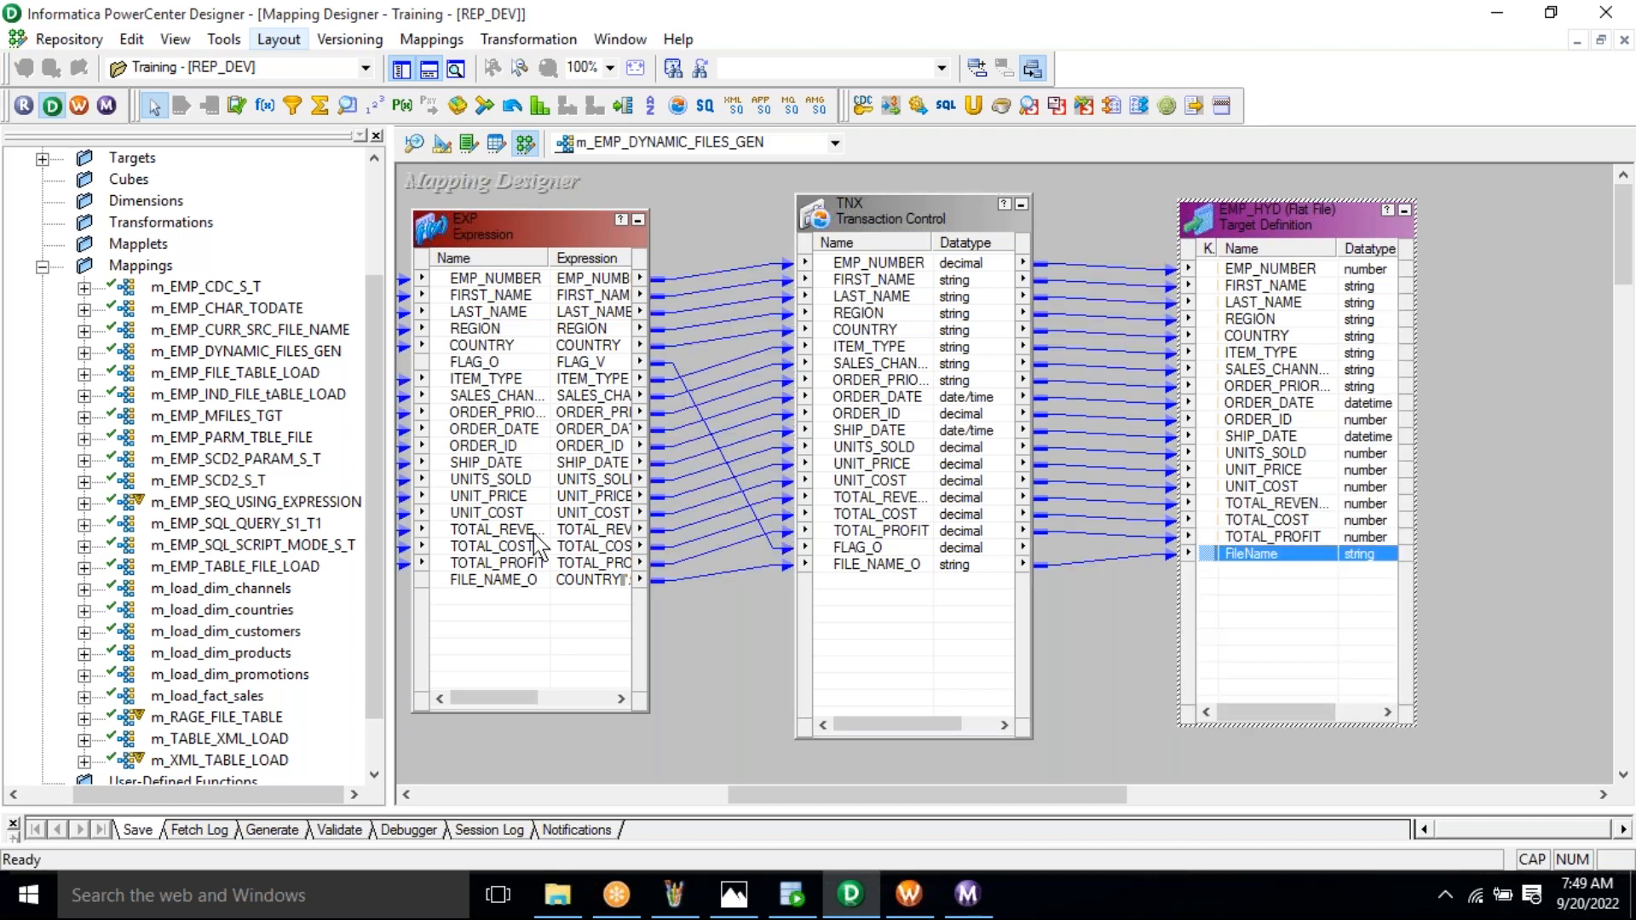
Trace the FILE_NAME_O port from EXP through TNX to the FileName port of the EMP_HYD target
left_click(501, 583)
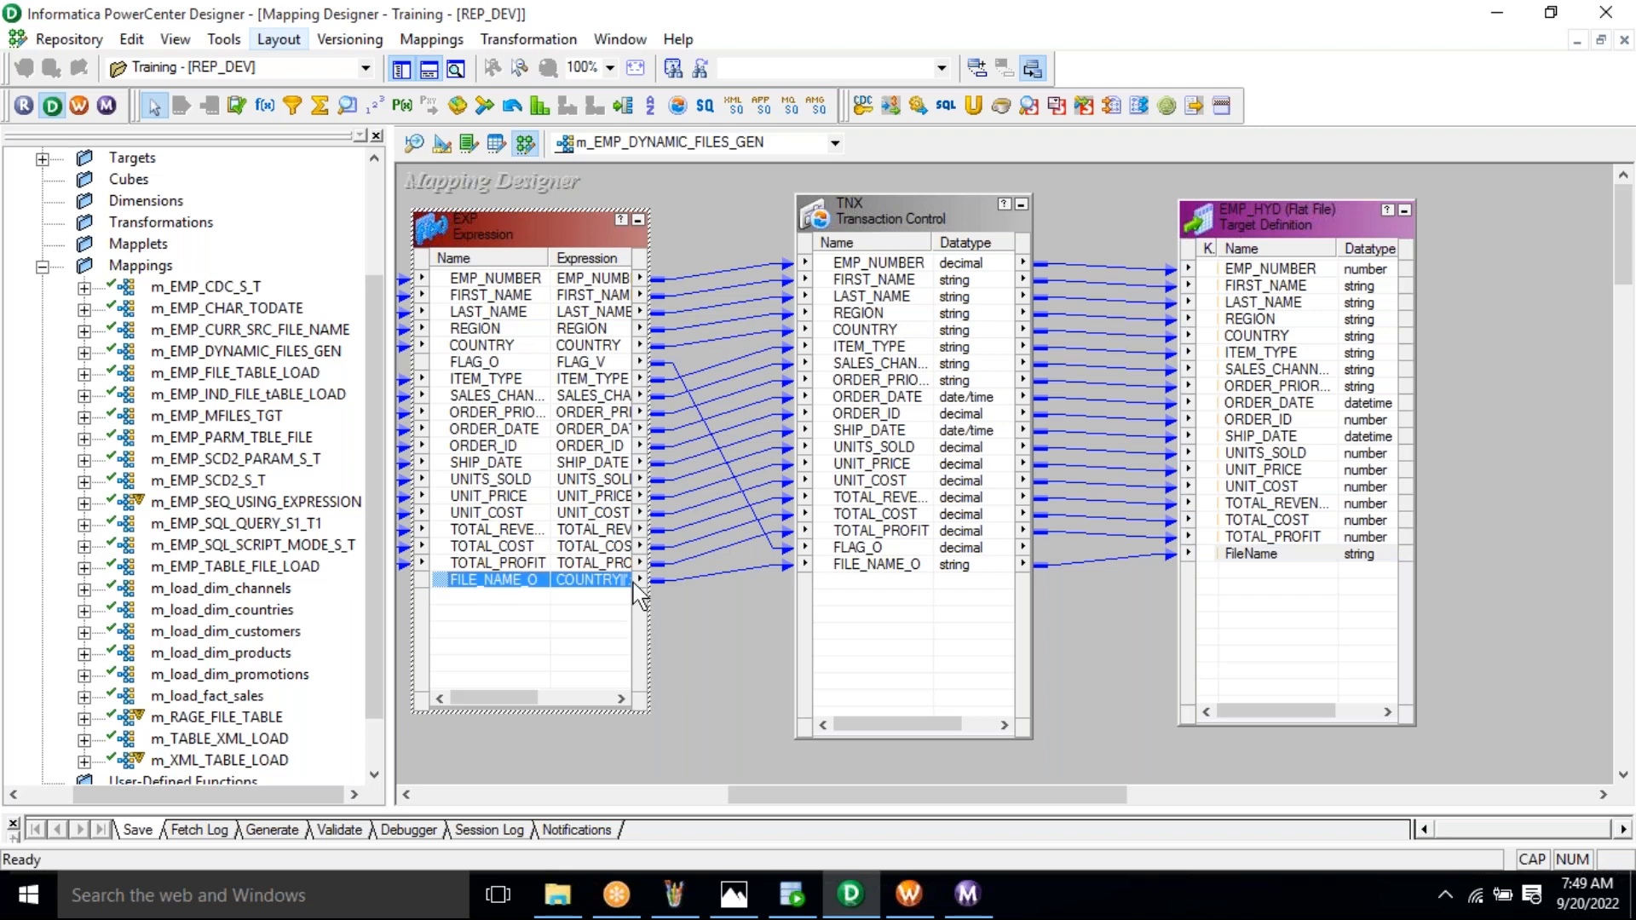
left_click(889, 564)
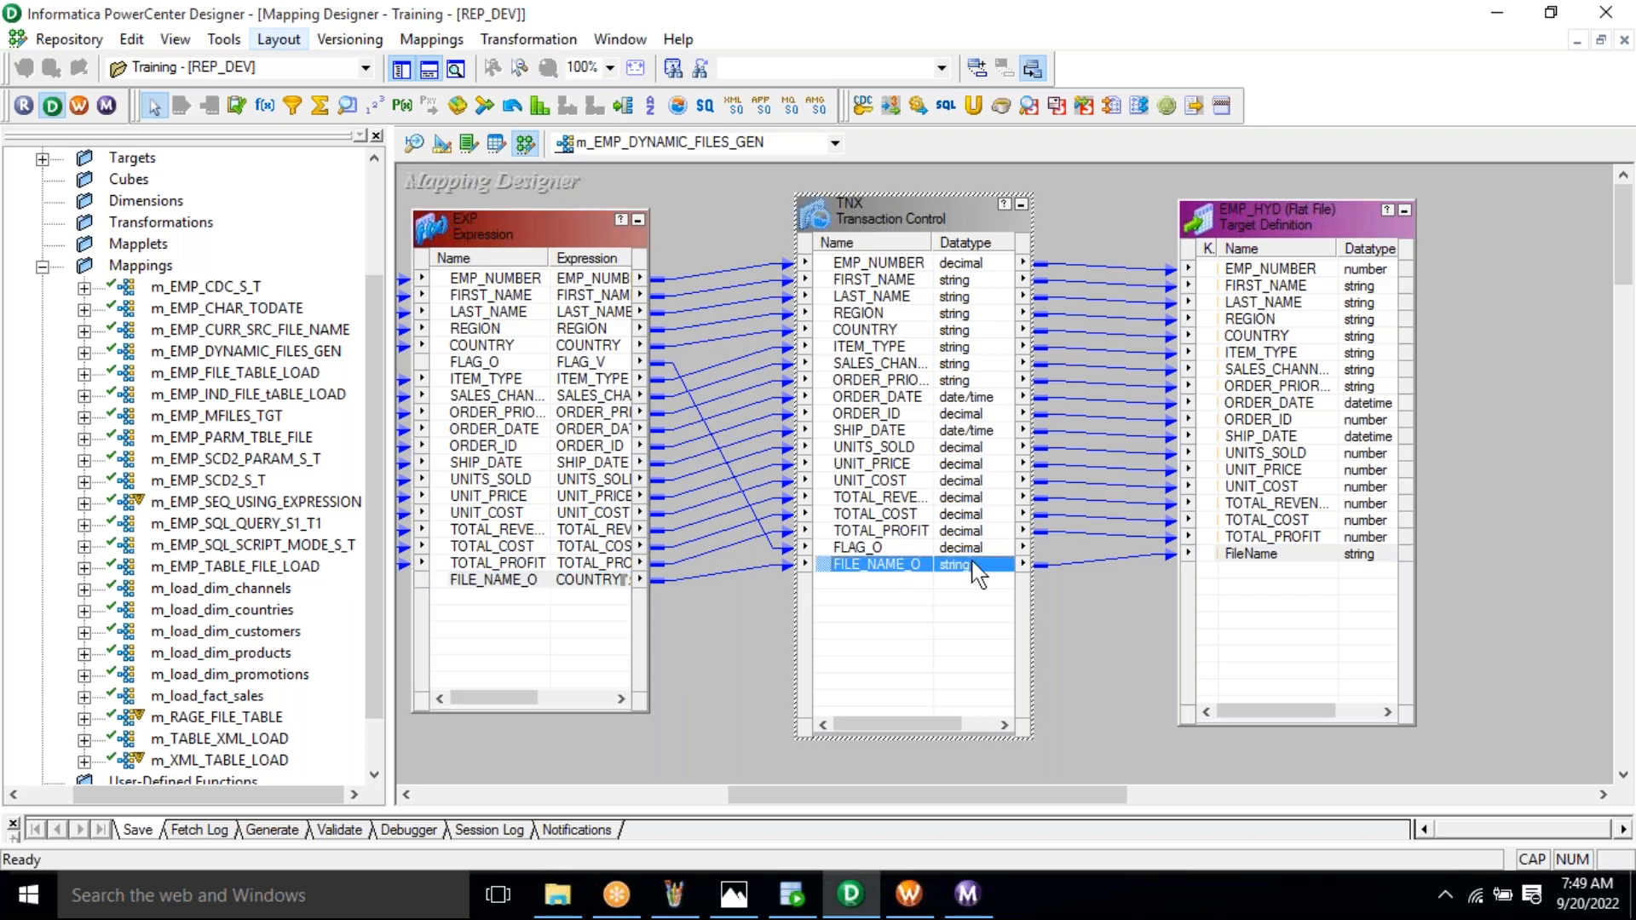
left_click(1267, 563)
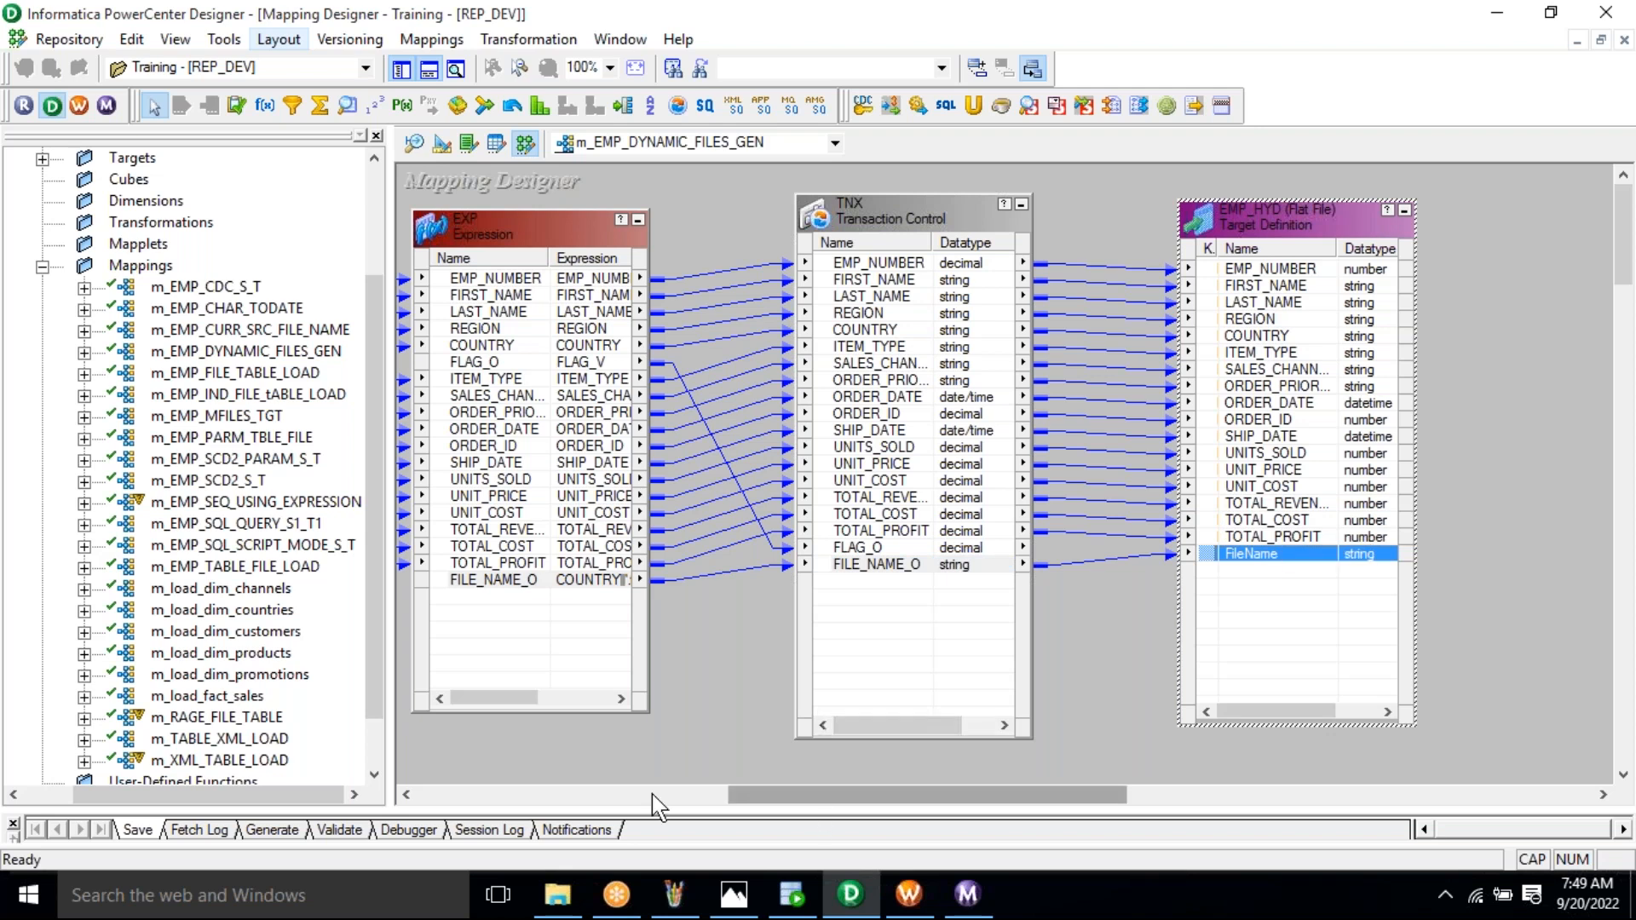
mouse_move(852, 795)
left_mouse_down()
mouse_move(570, 796)
mouse_move(864, 780)
left_mouse_up()
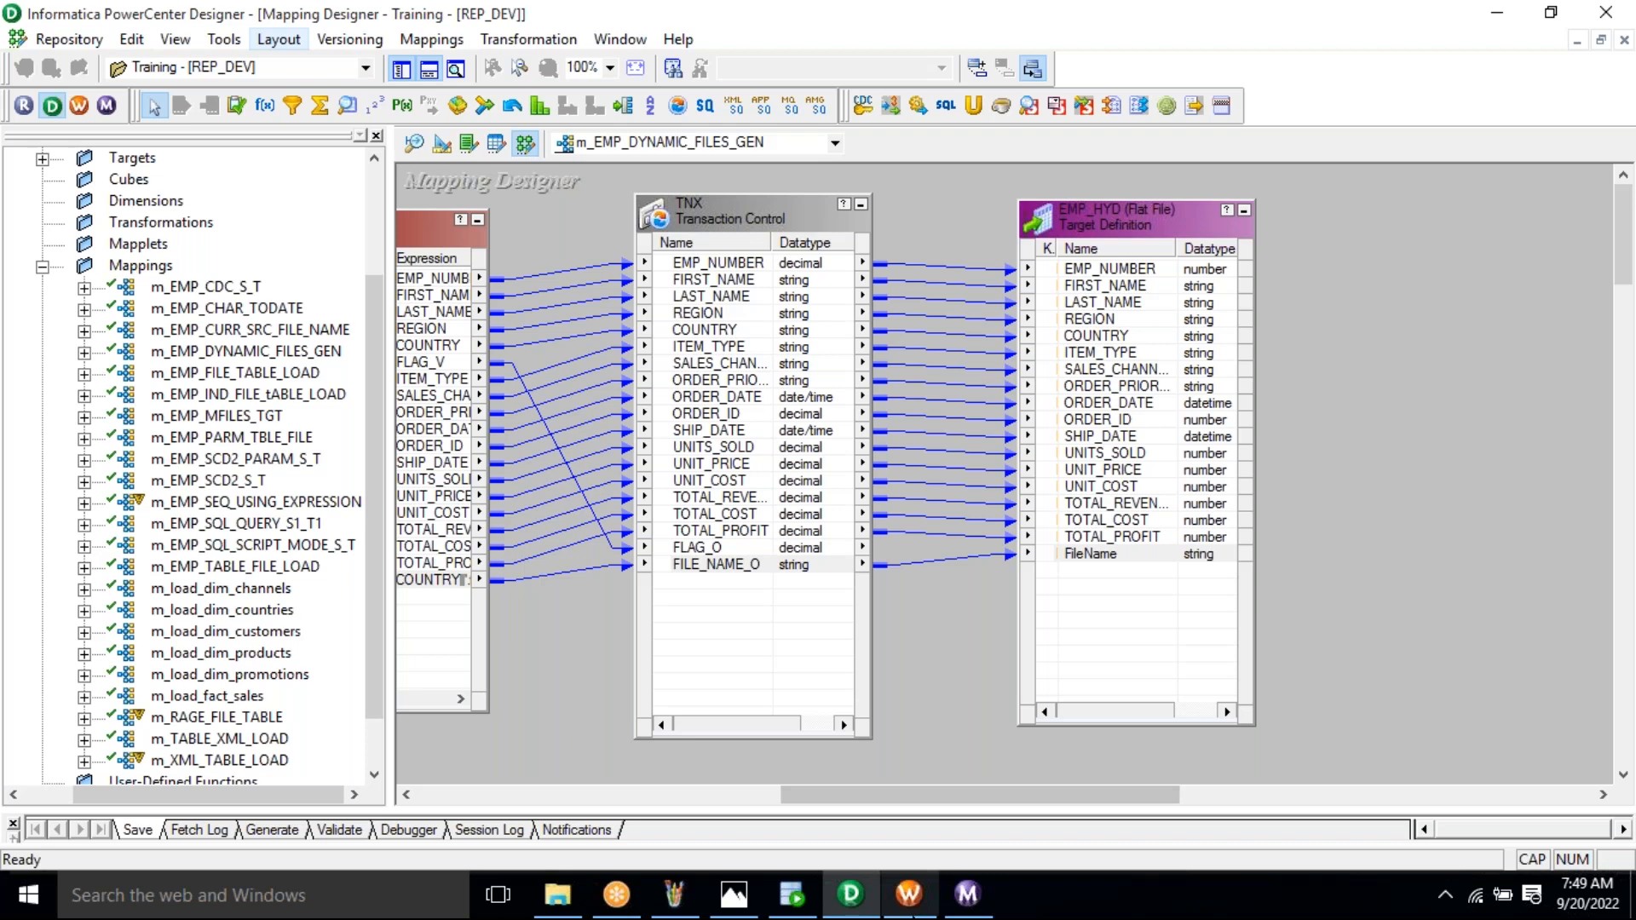
Switch to Workflow Manager, open the Training folder and load the wf_m_EMP_DYNAMIC_FILES_GEN workflow from its workflow list
left_click(913, 912)
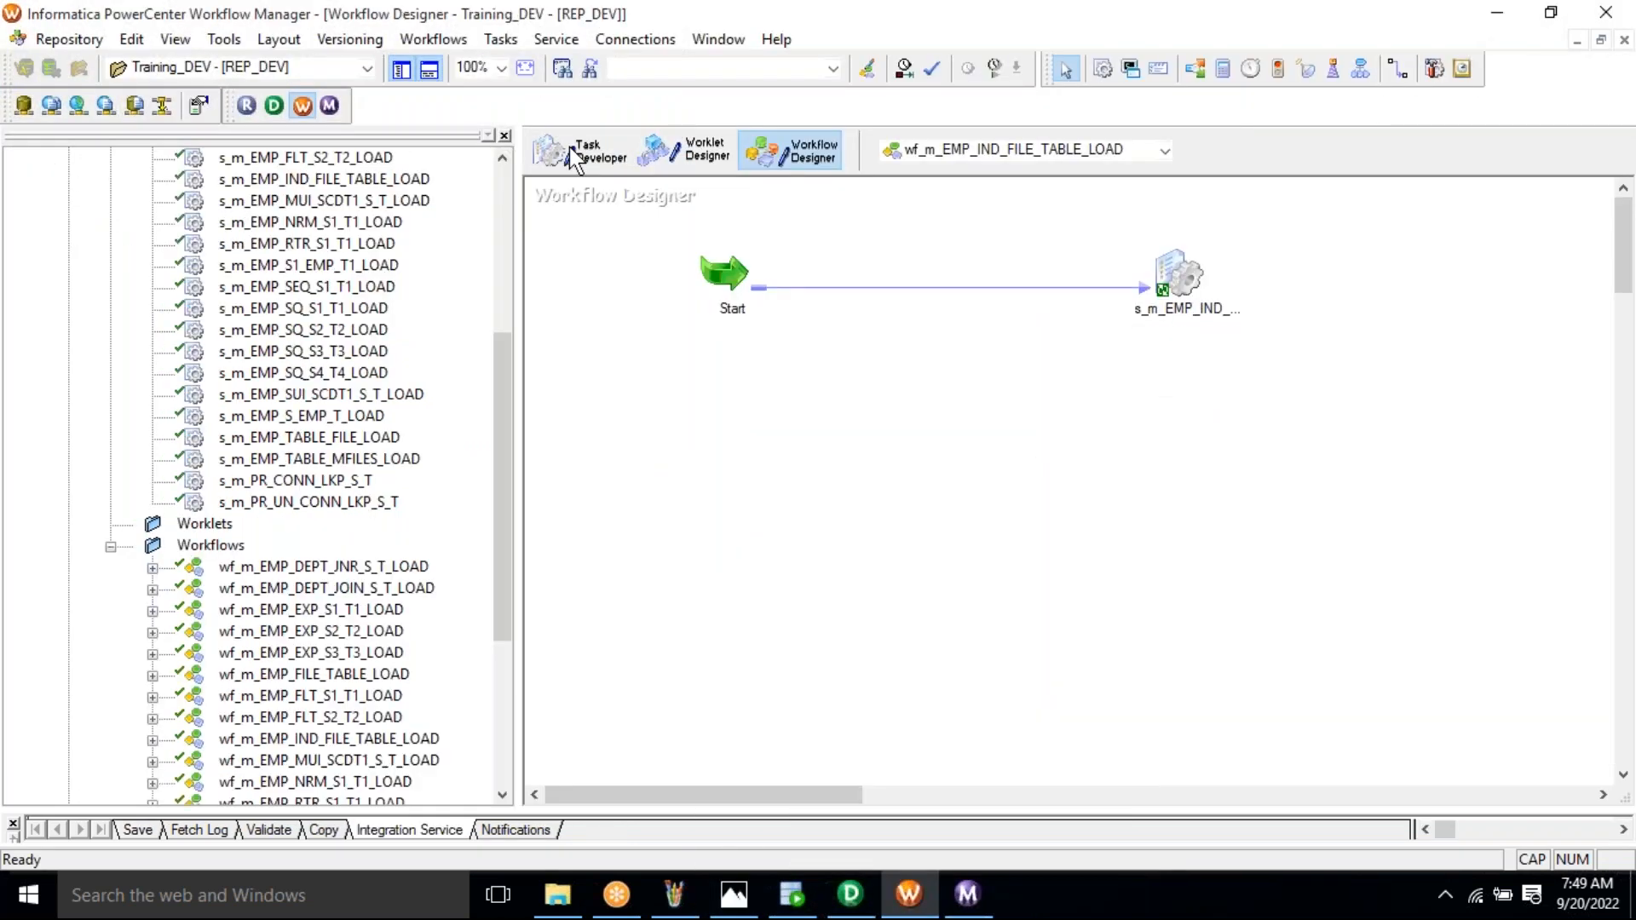
left_click(569, 155)
scroll(508, 220, "up", 1)
double_click(179, 287)
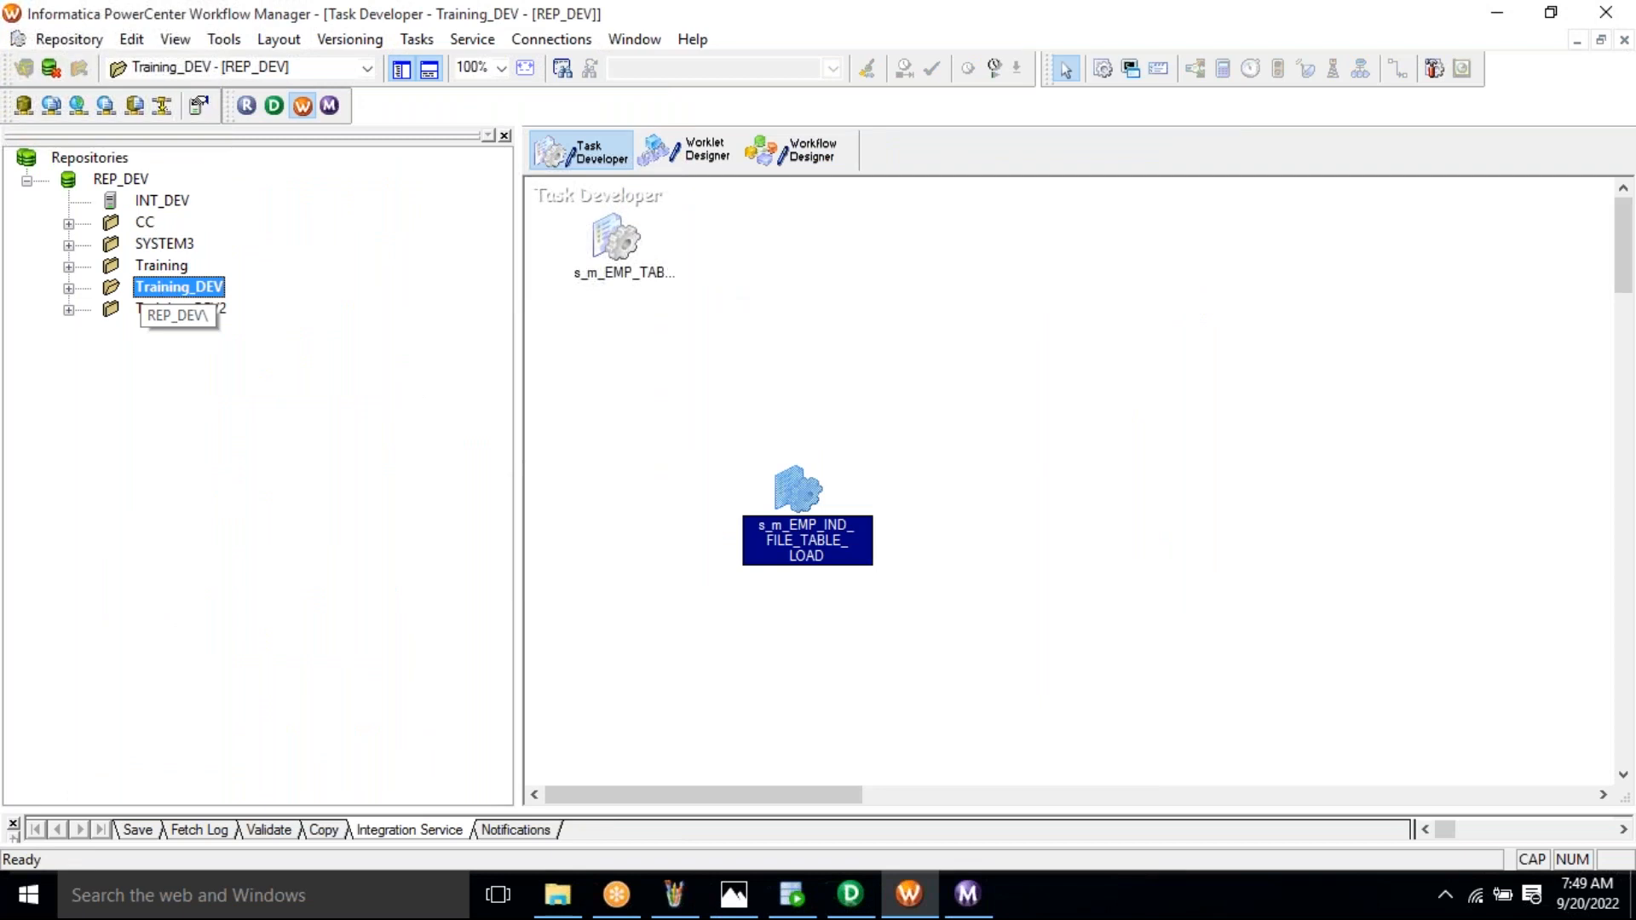
double_click(161, 265)
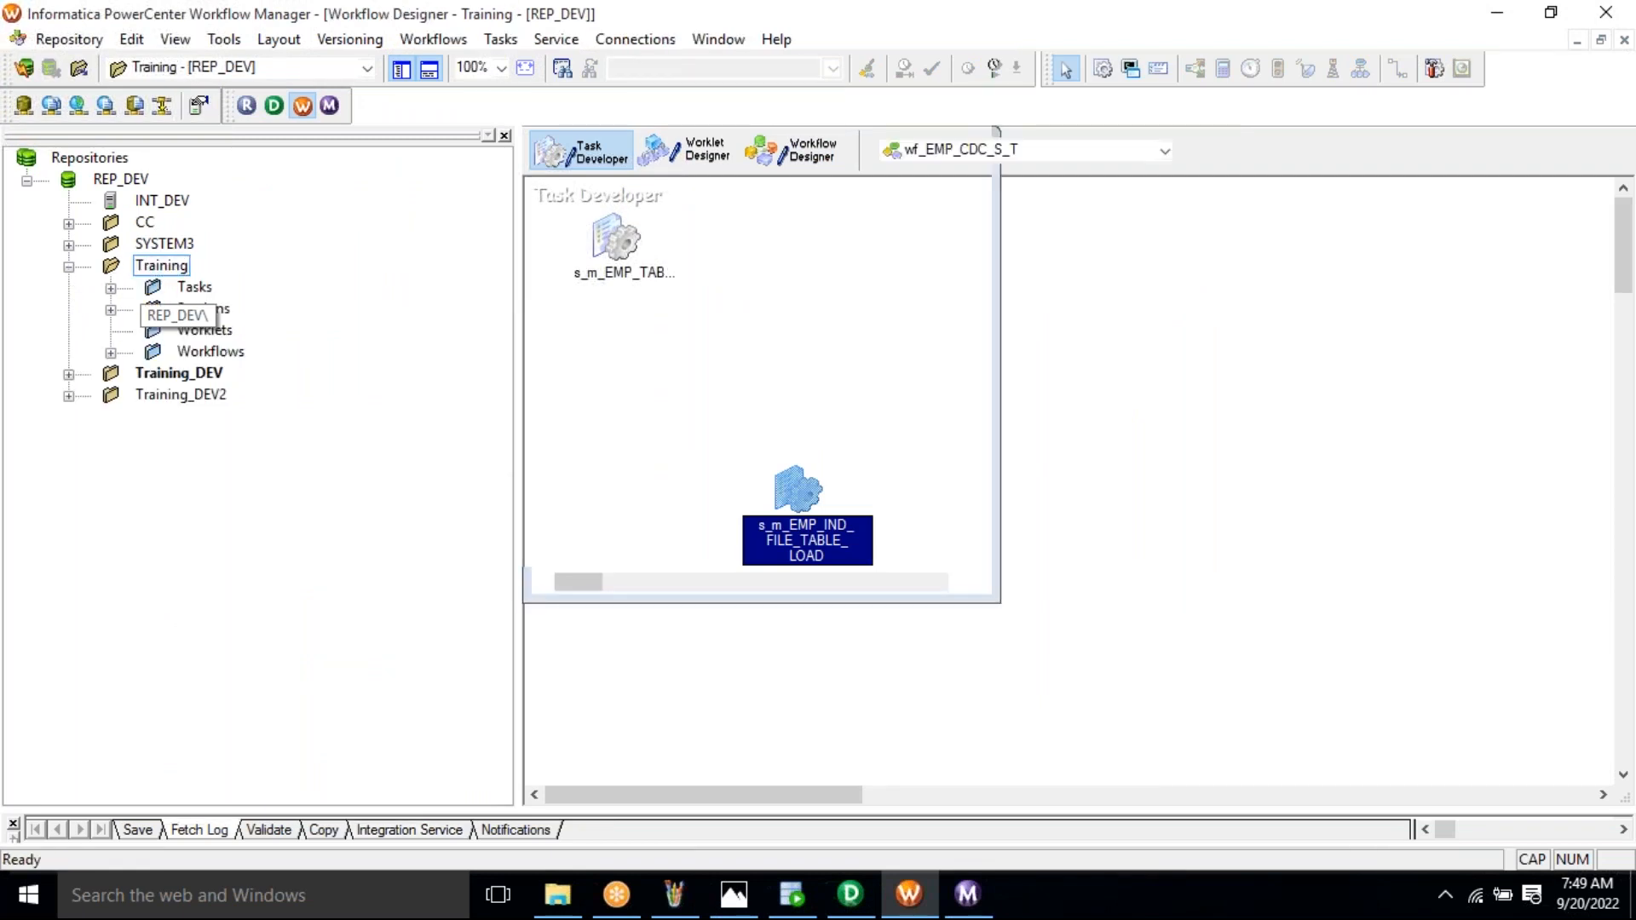
left_click(209, 349)
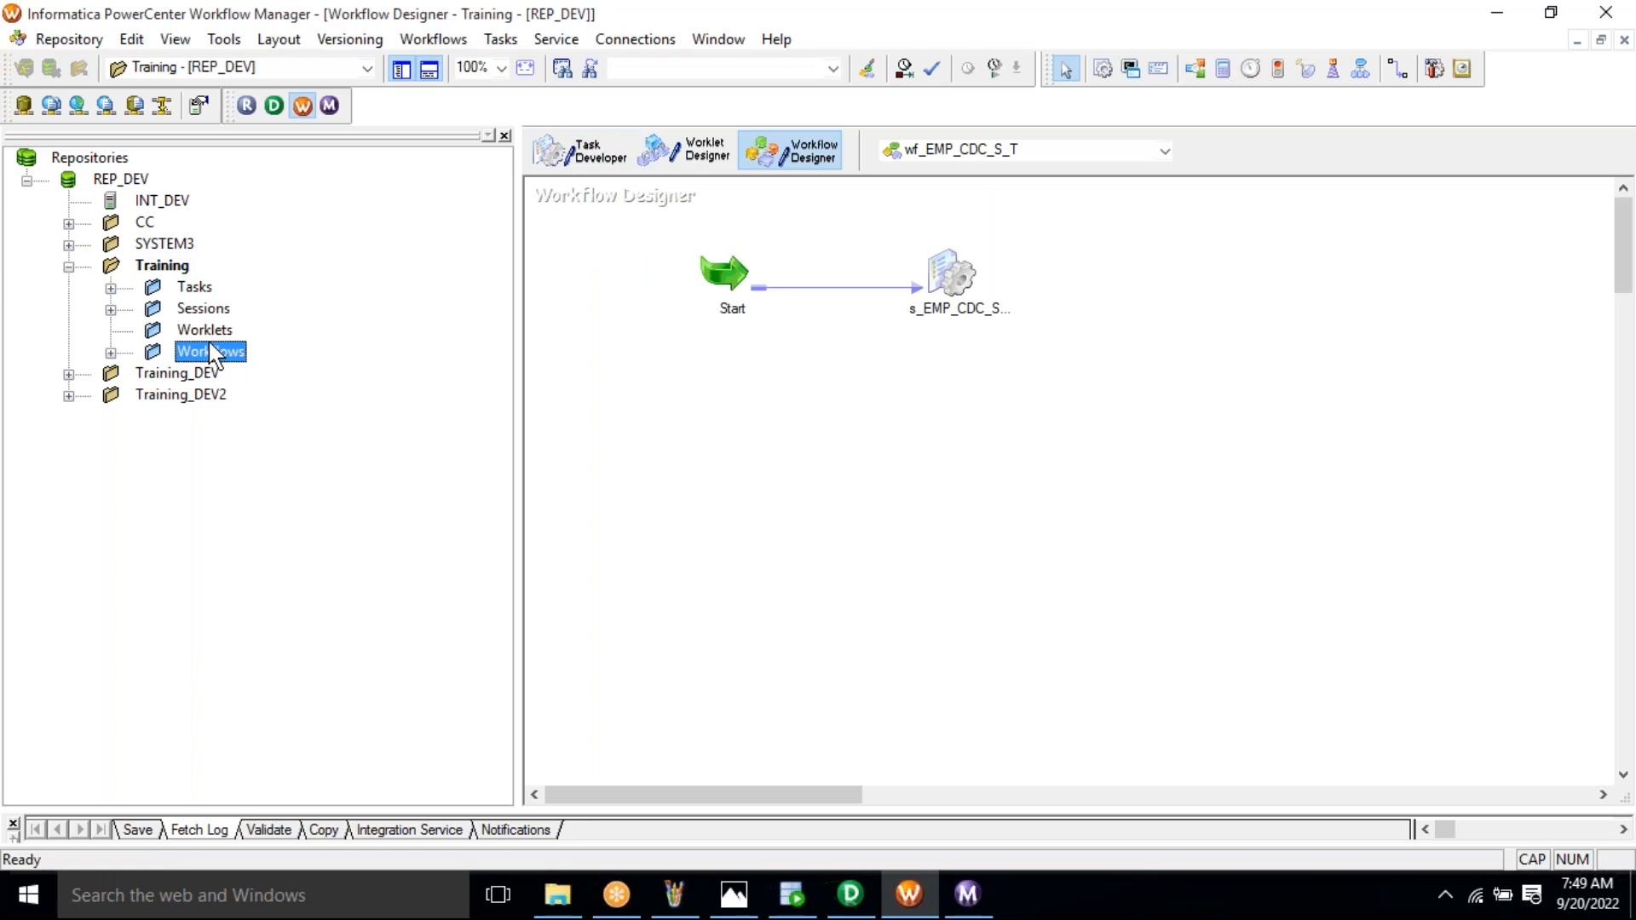
double_click(211, 352)
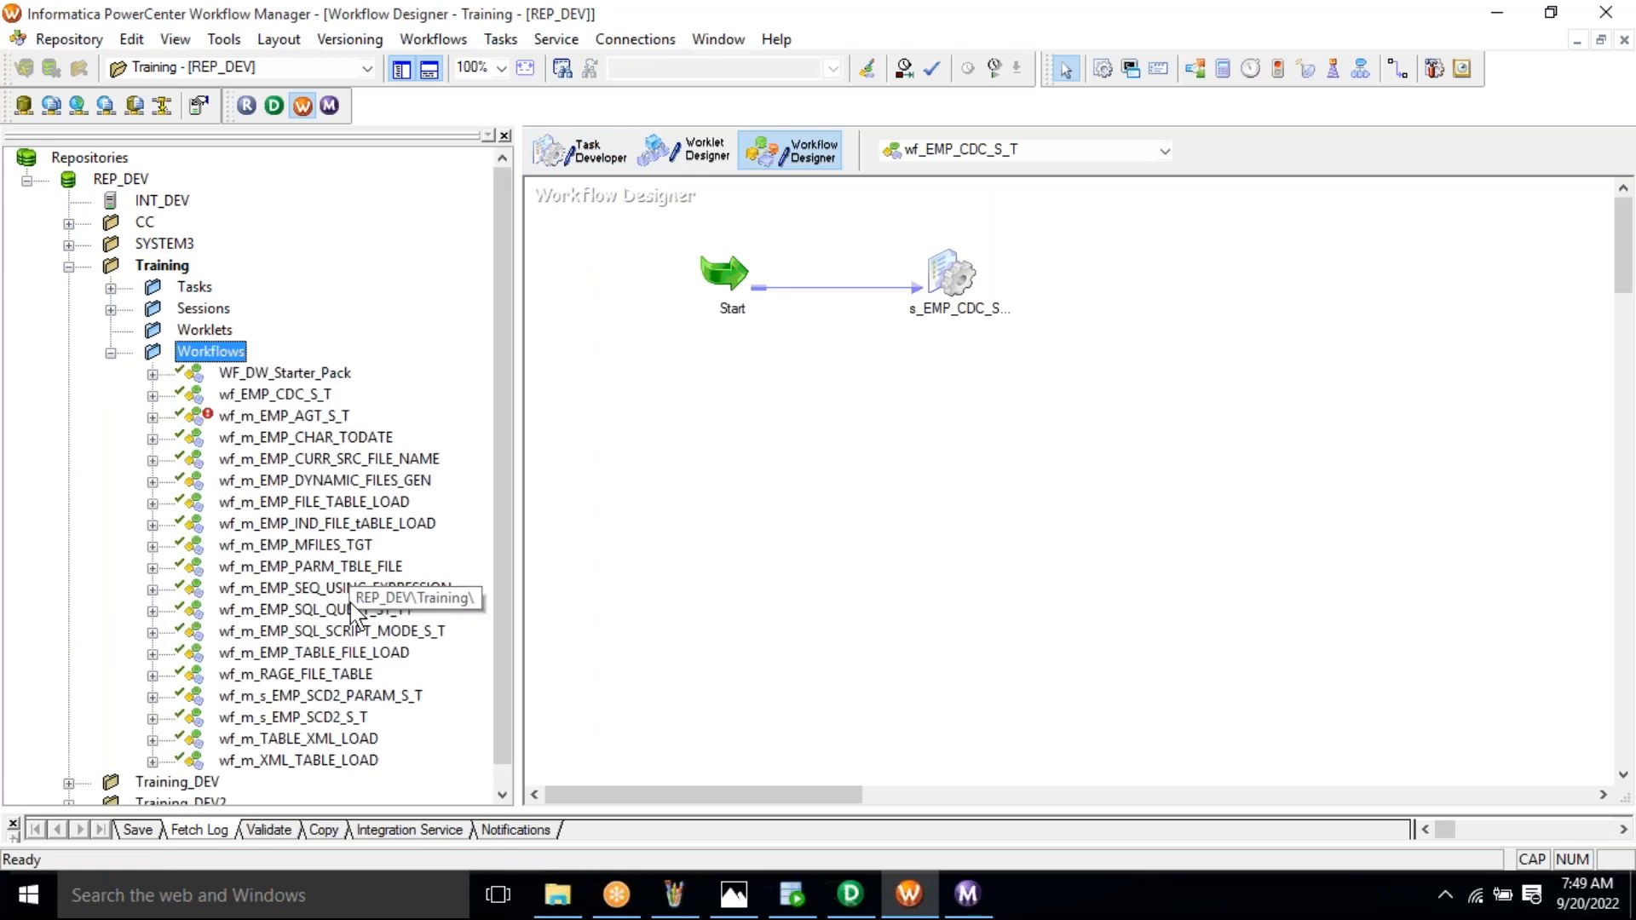
left_click(320, 483)
left_click_drag(321, 483, 604, 202)
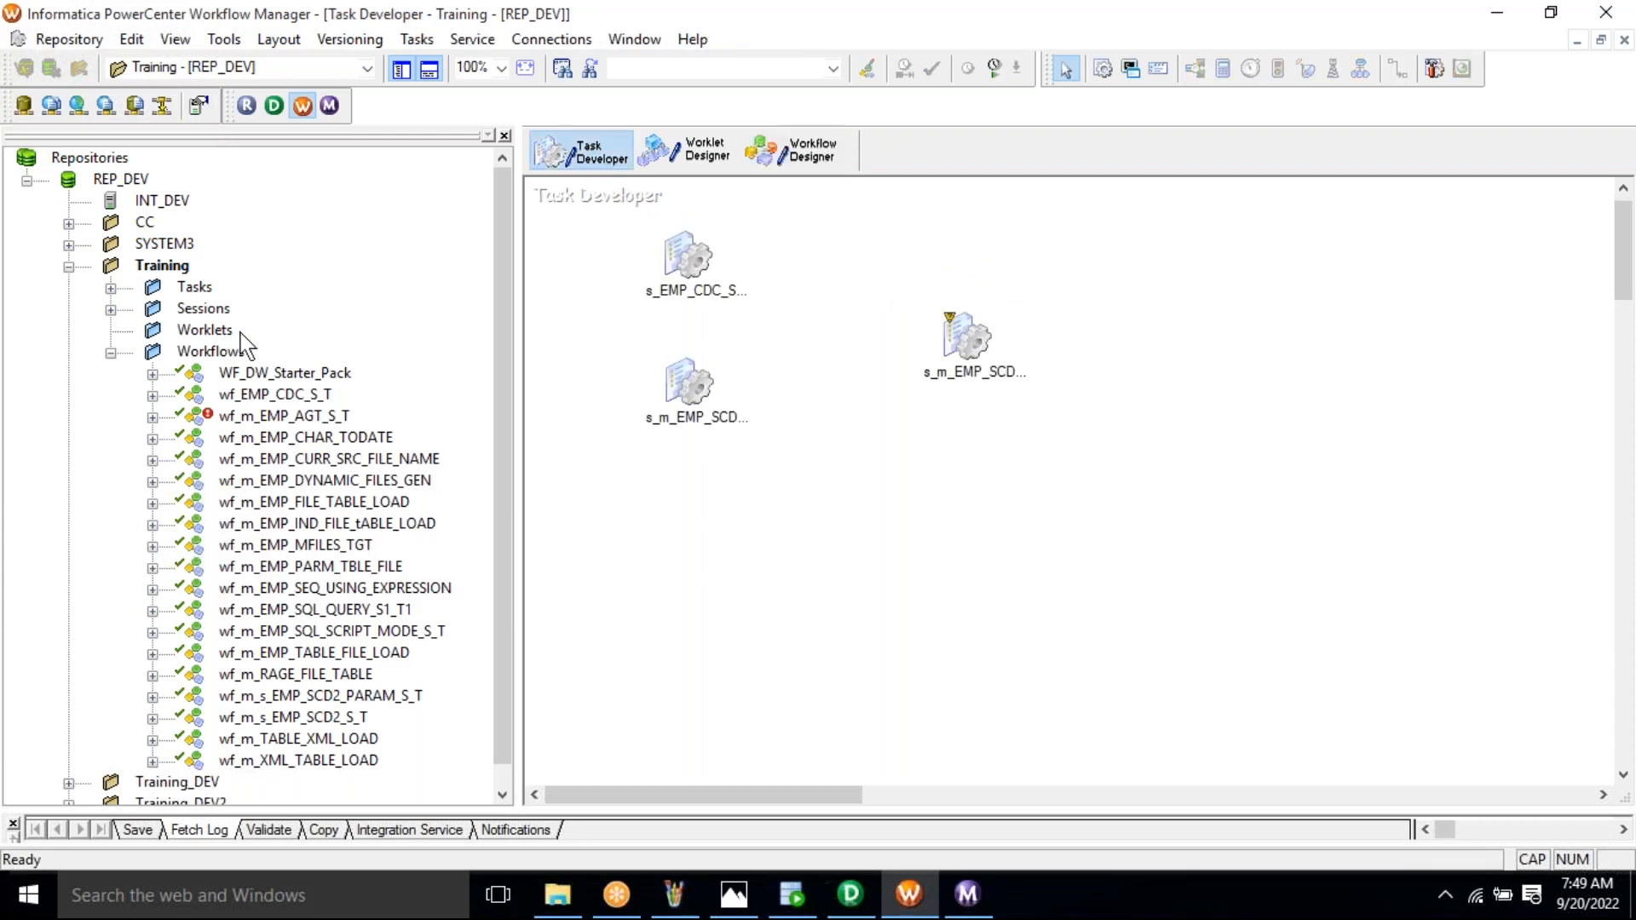
Clear the Task Developer workspace, place the s_m_EMP_DYNAMIC_FILES_GEN session in it and open the session for editing
right_click(555, 351)
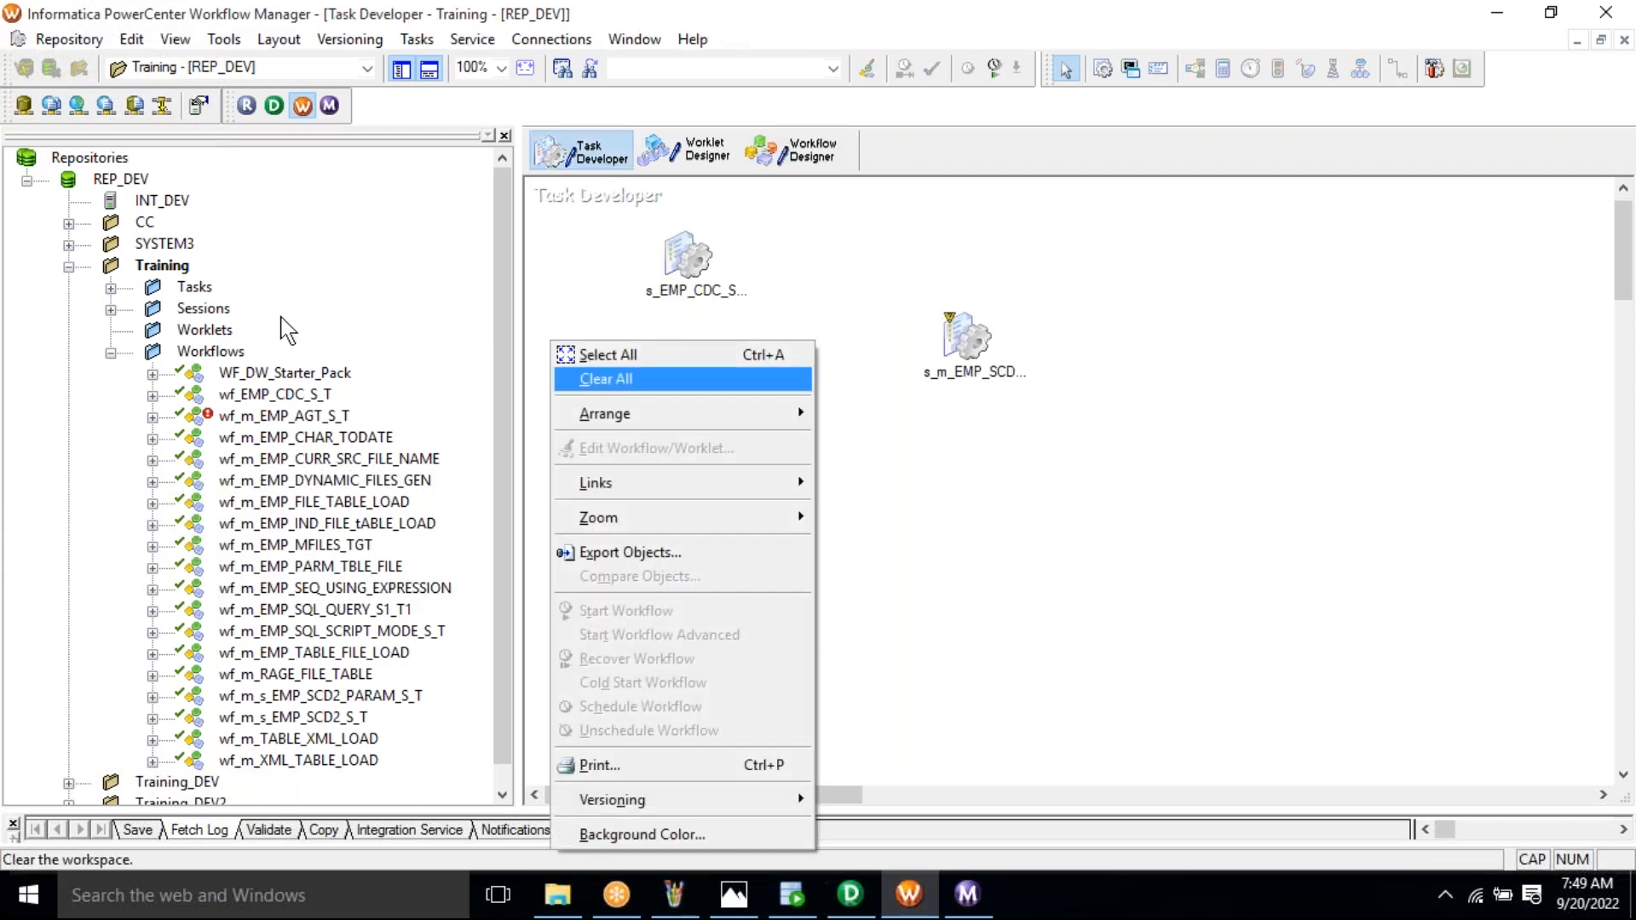
left_click(596, 379)
double_click(203, 309)
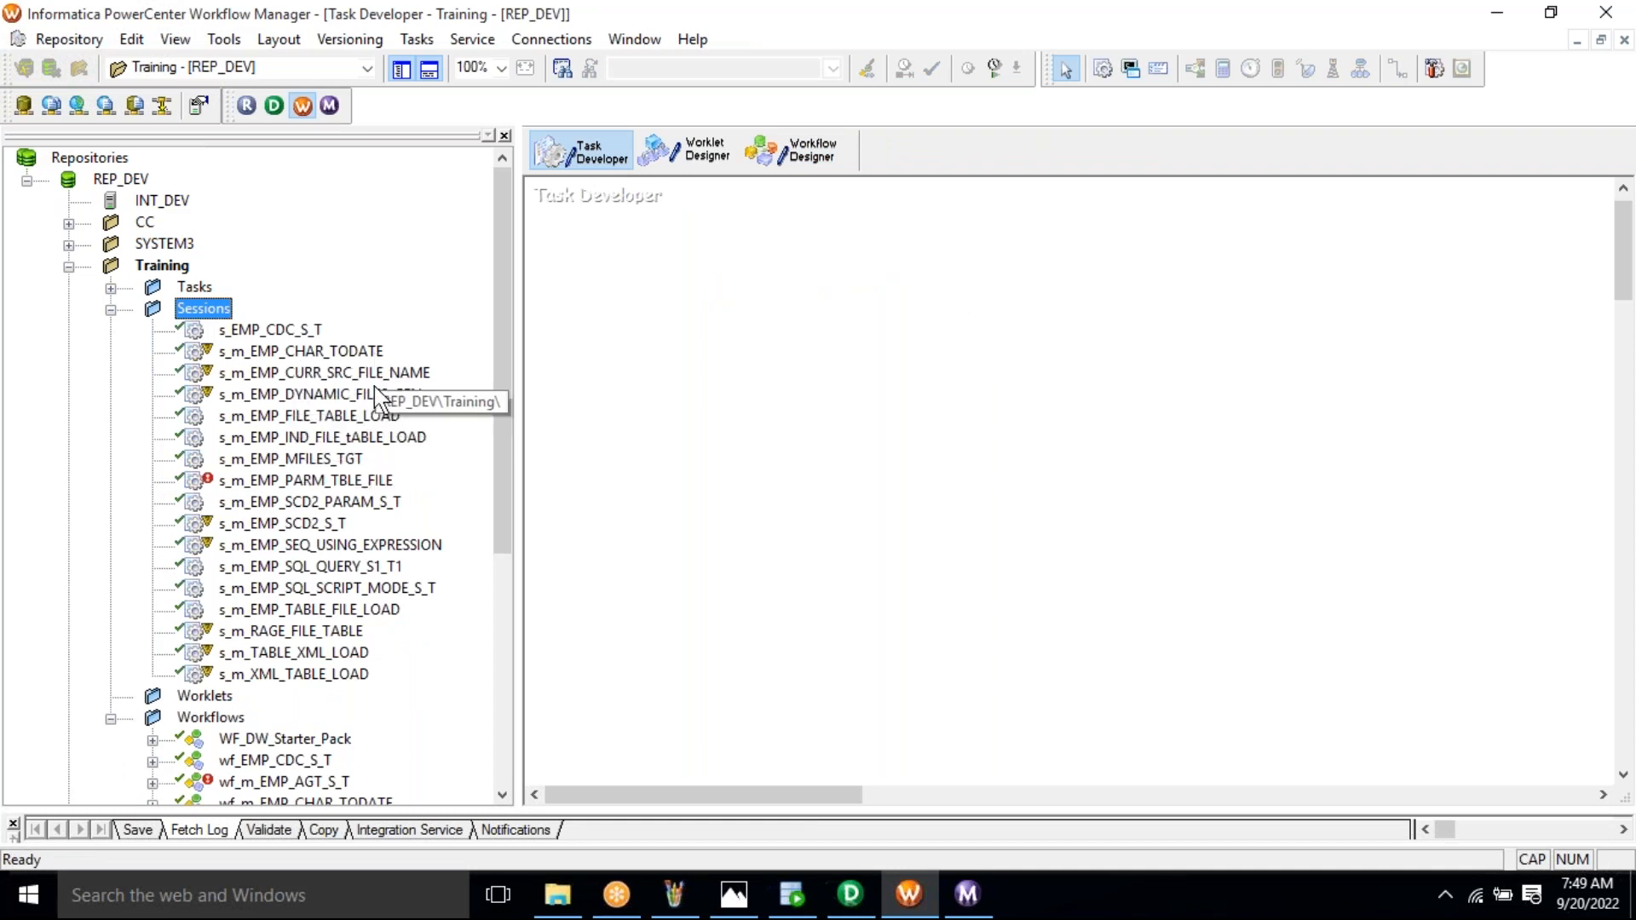
left_click_drag(380, 394, 673, 421)
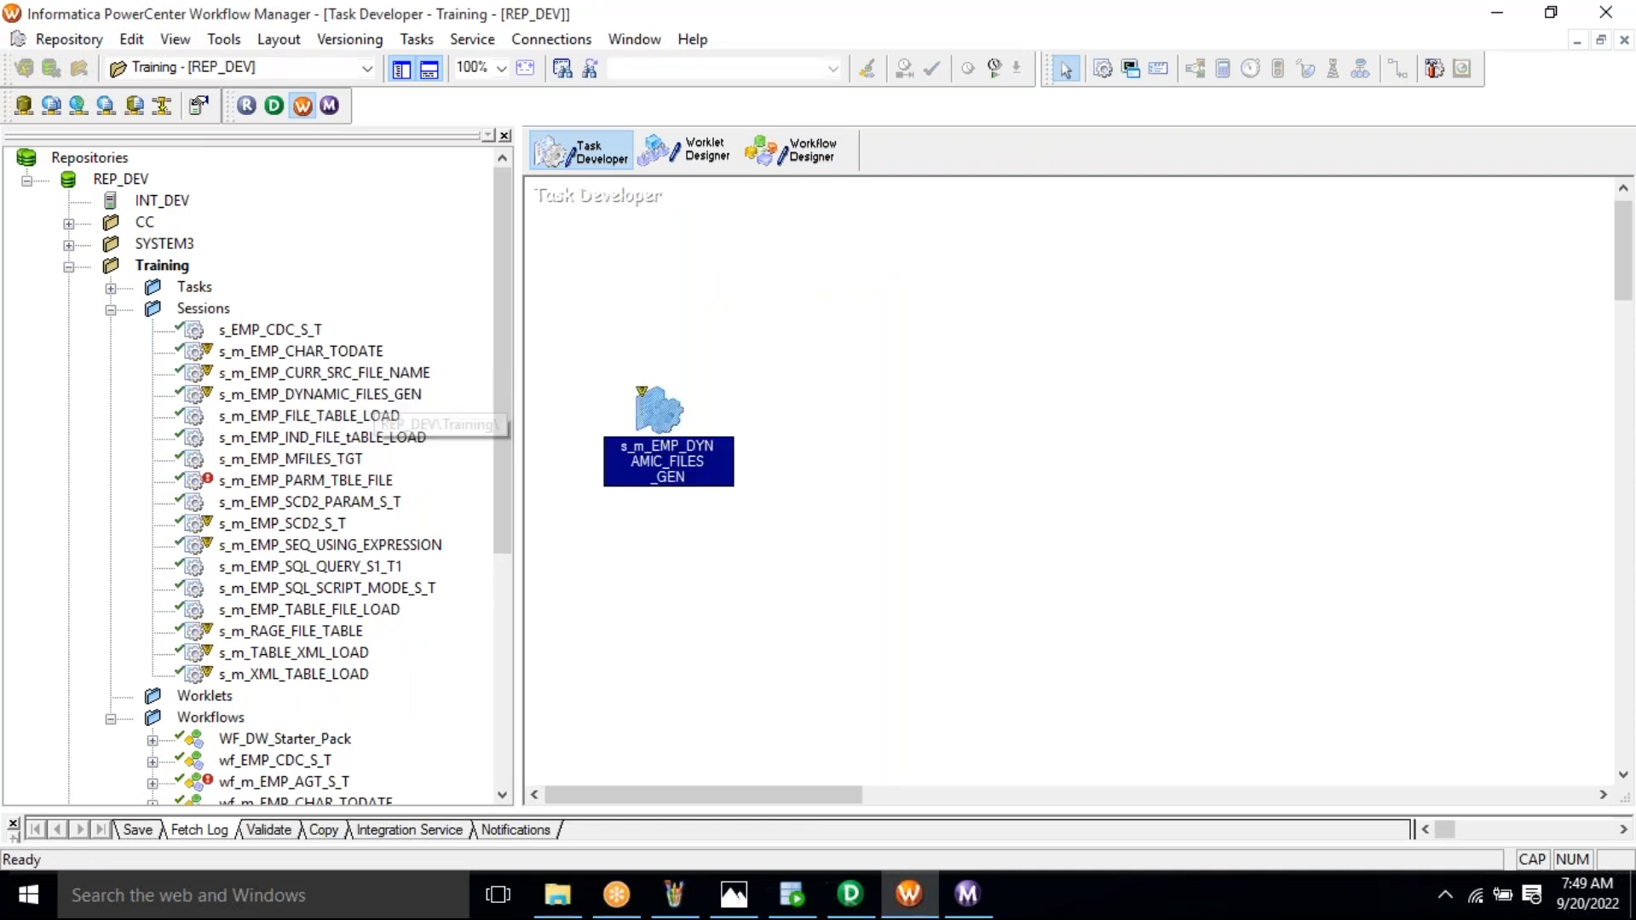
right_click(673, 422)
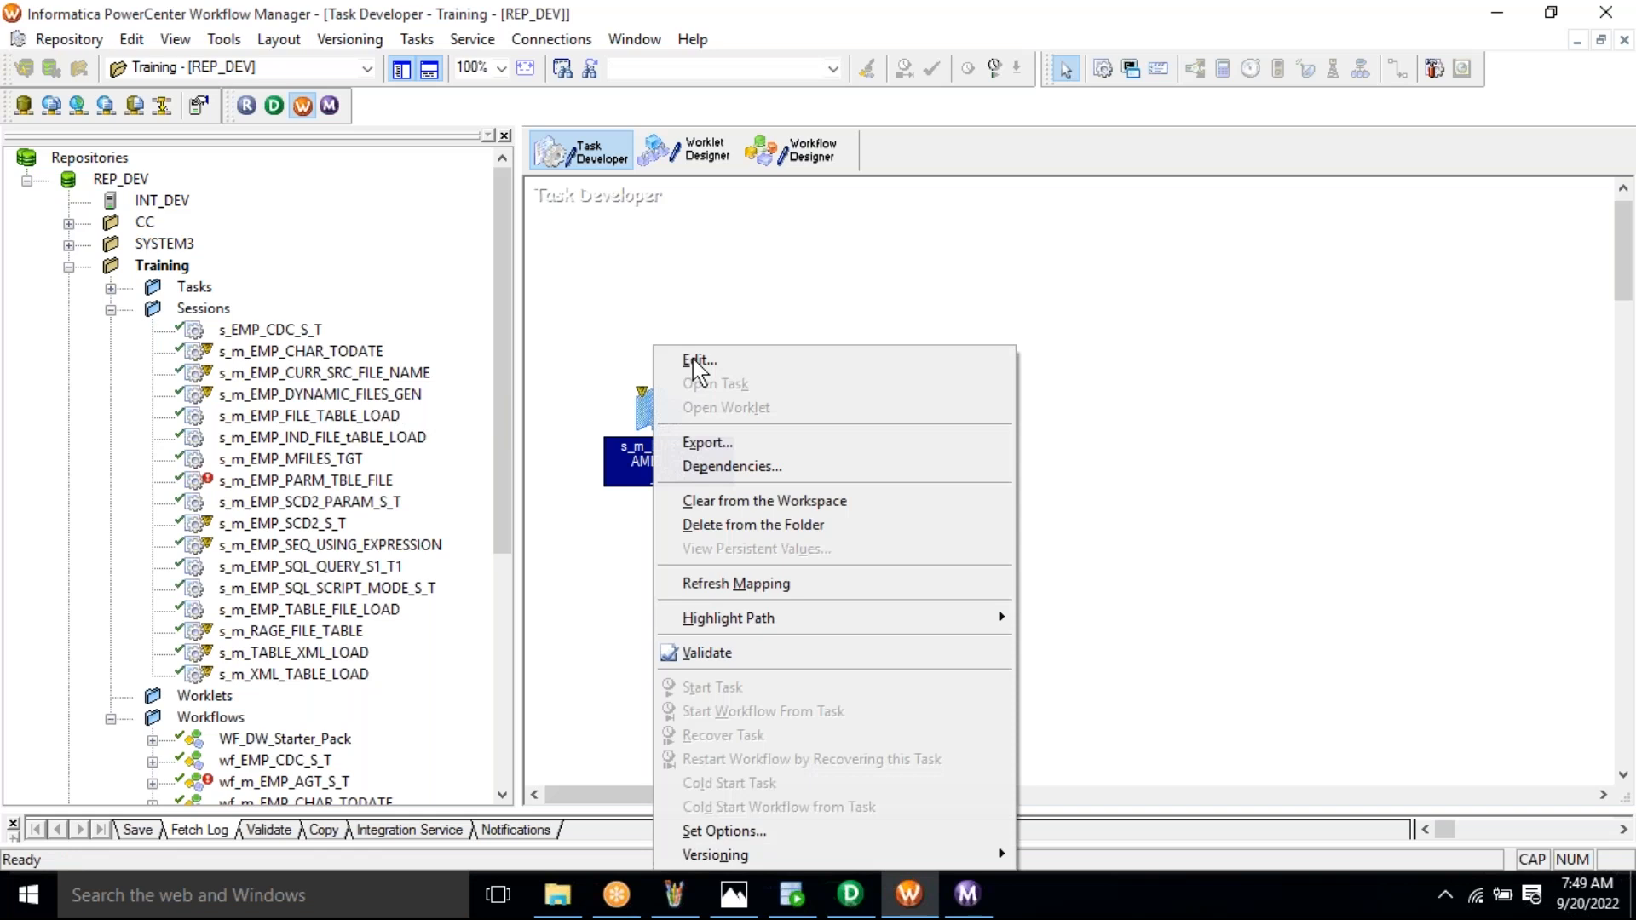
left_click(697, 361)
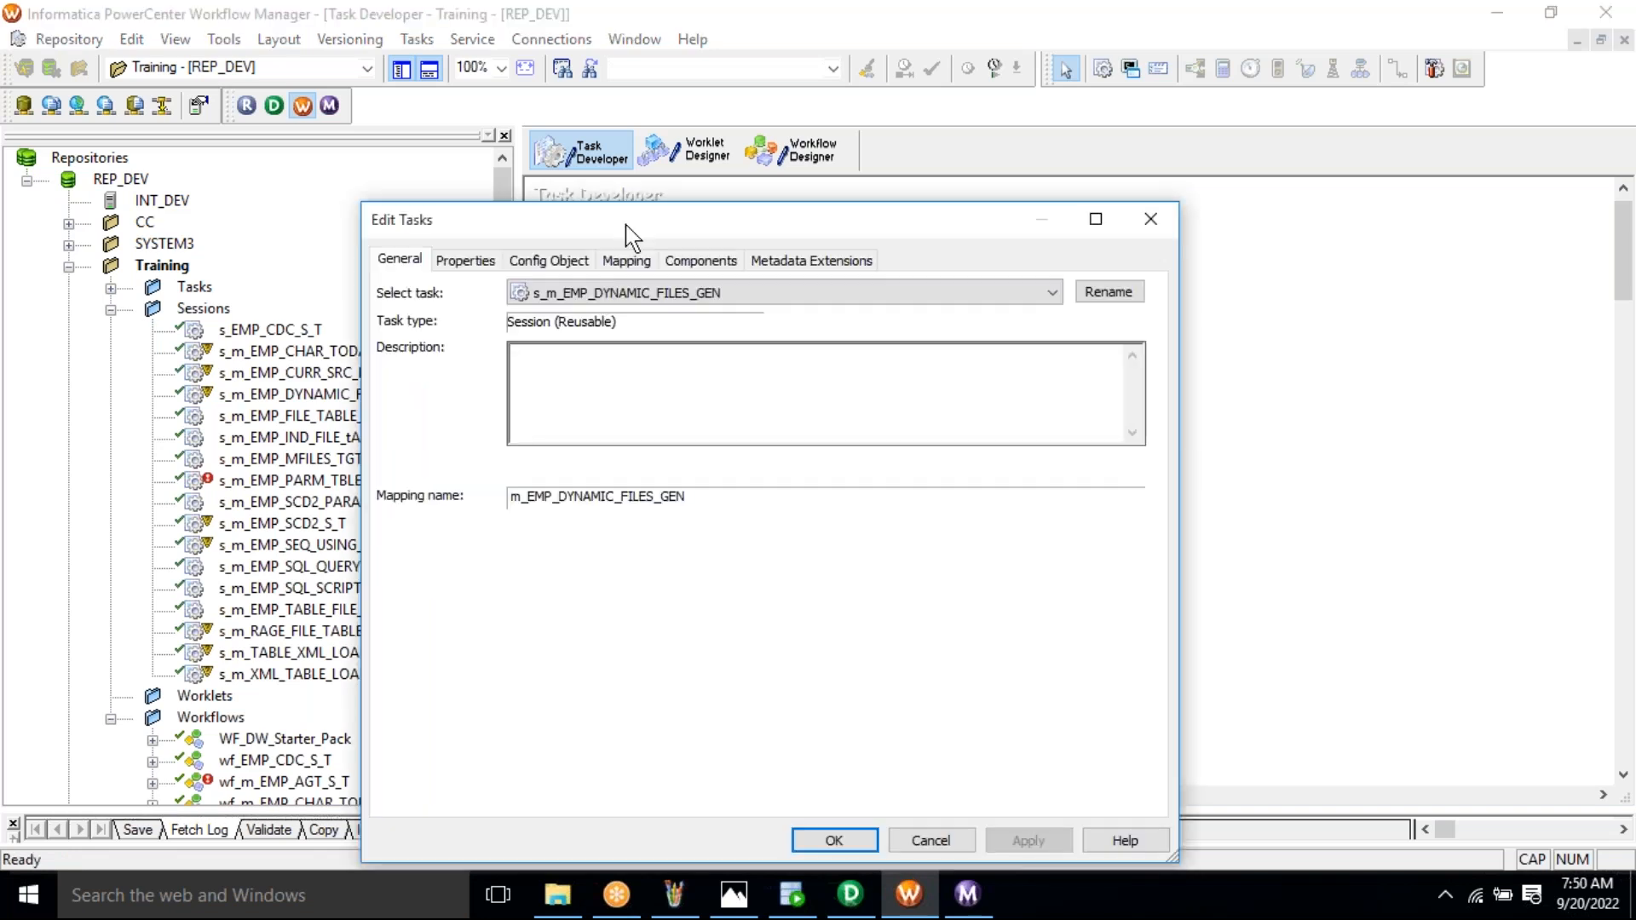
Enlarge the session's mapping settings and review the source qualifier properties, collapsing the Readers and Connections sections
left_click(627, 260)
double_click(628, 223)
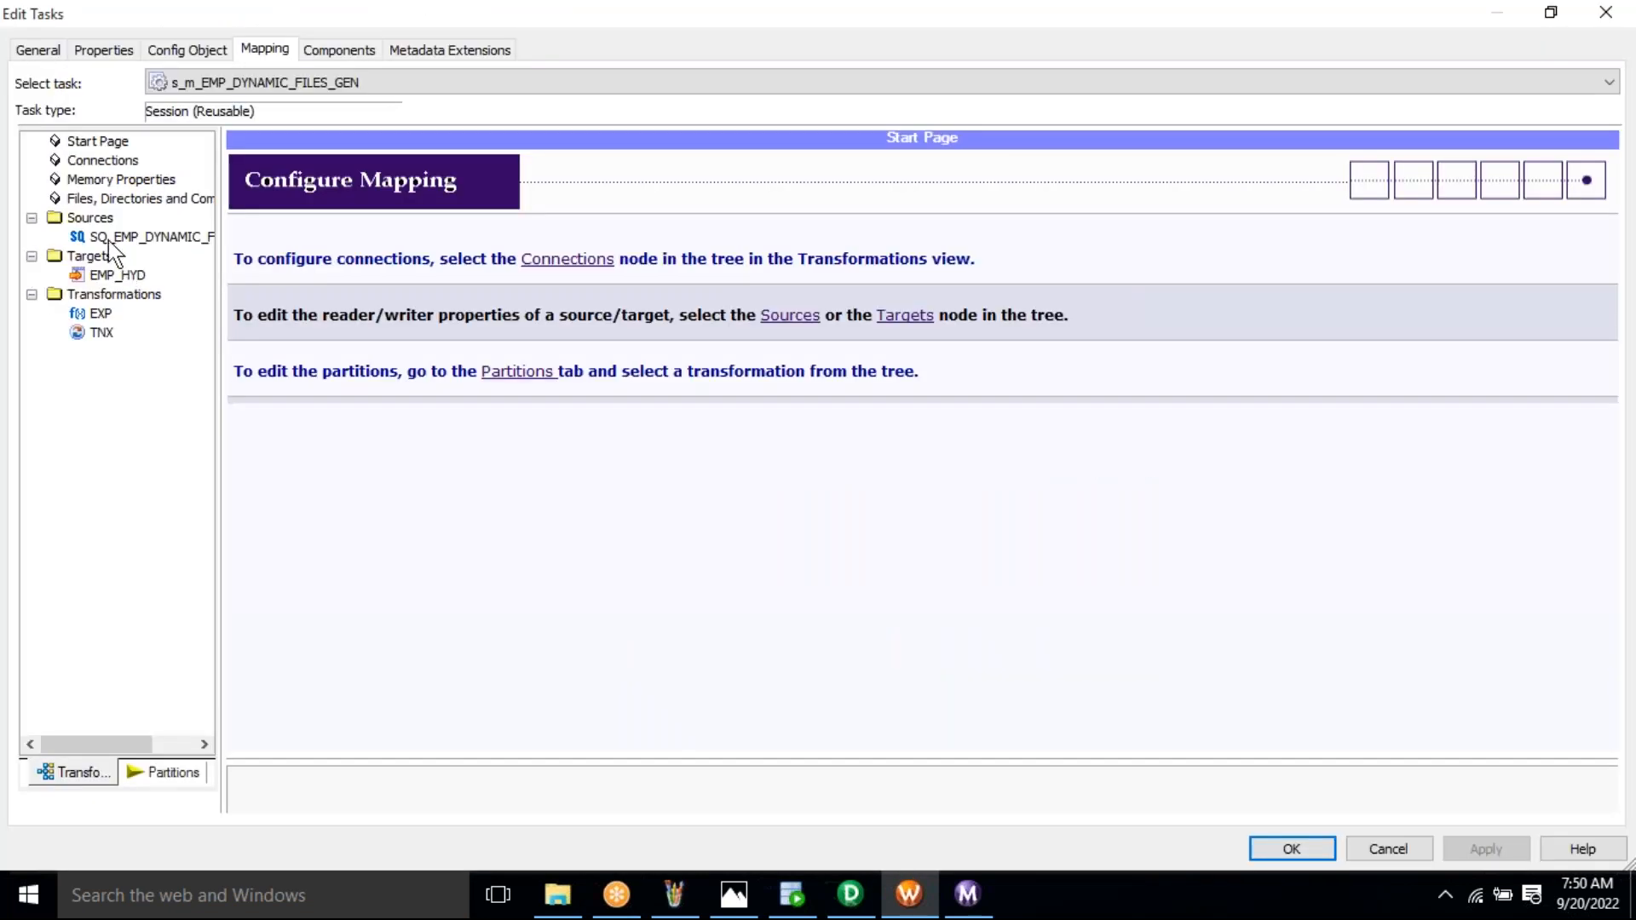
left_click(109, 238)
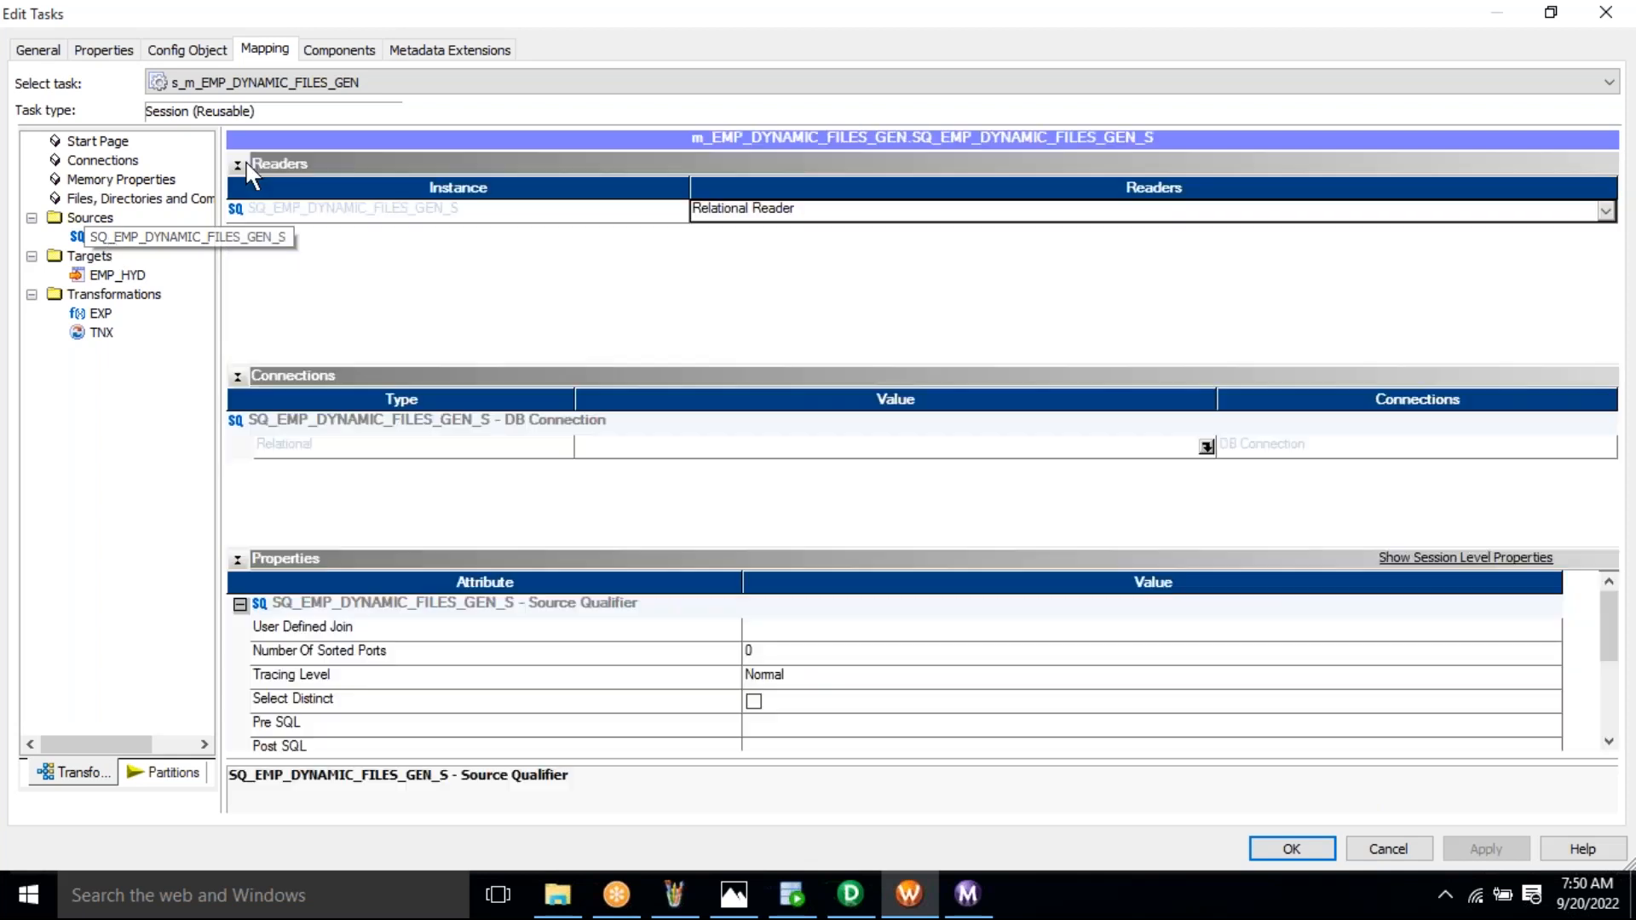
left_click(238, 164)
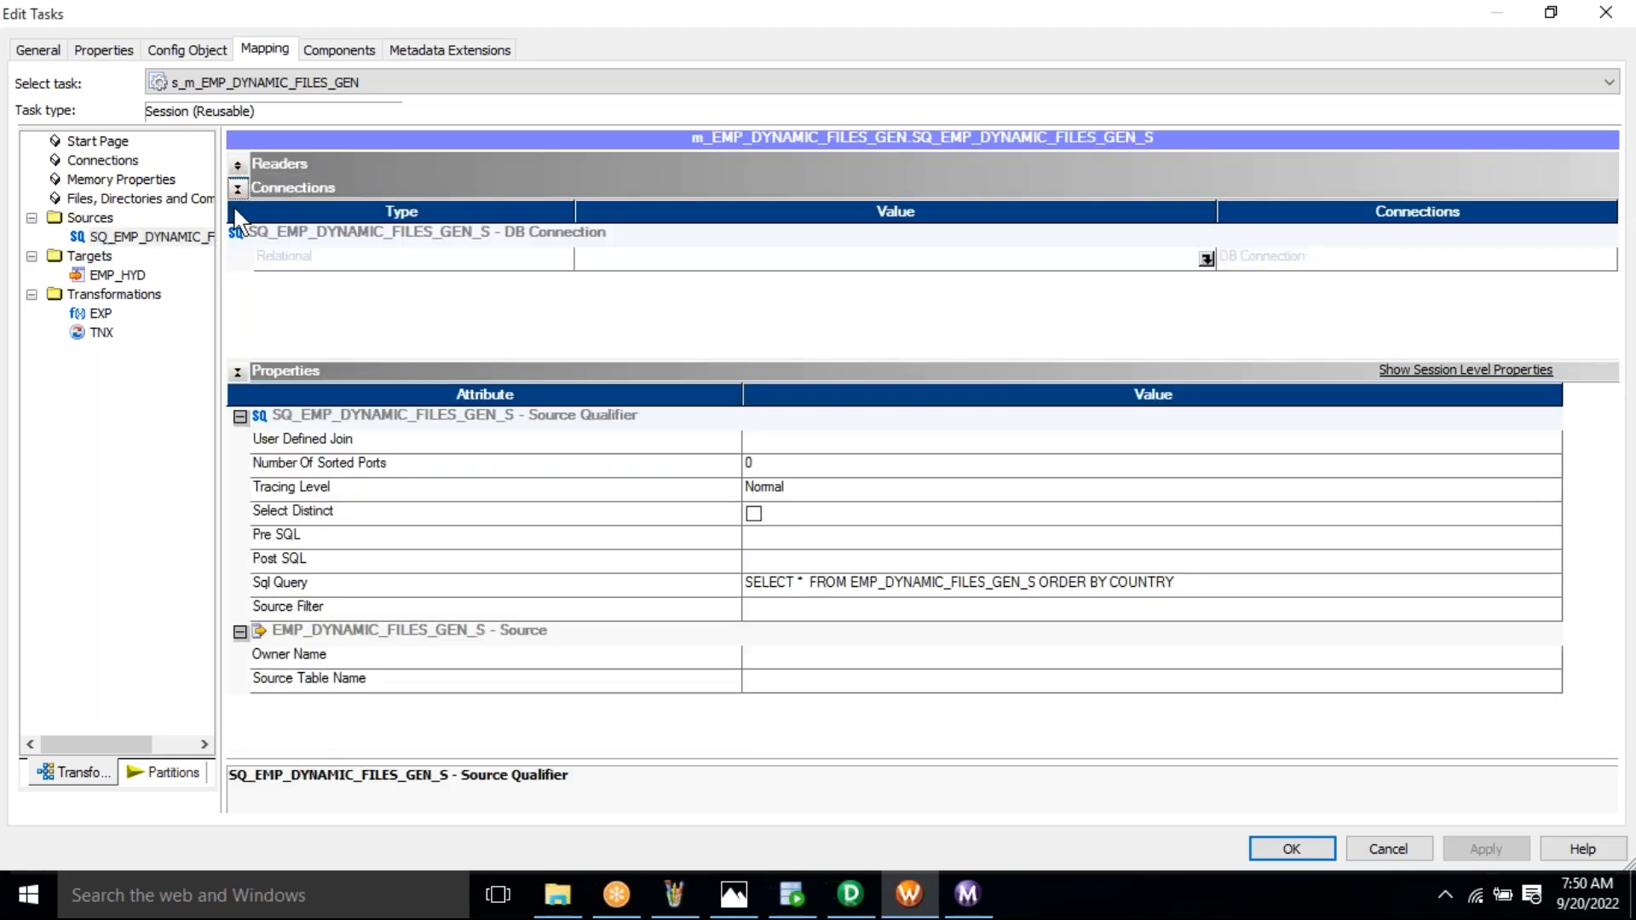
left_click(238, 188)
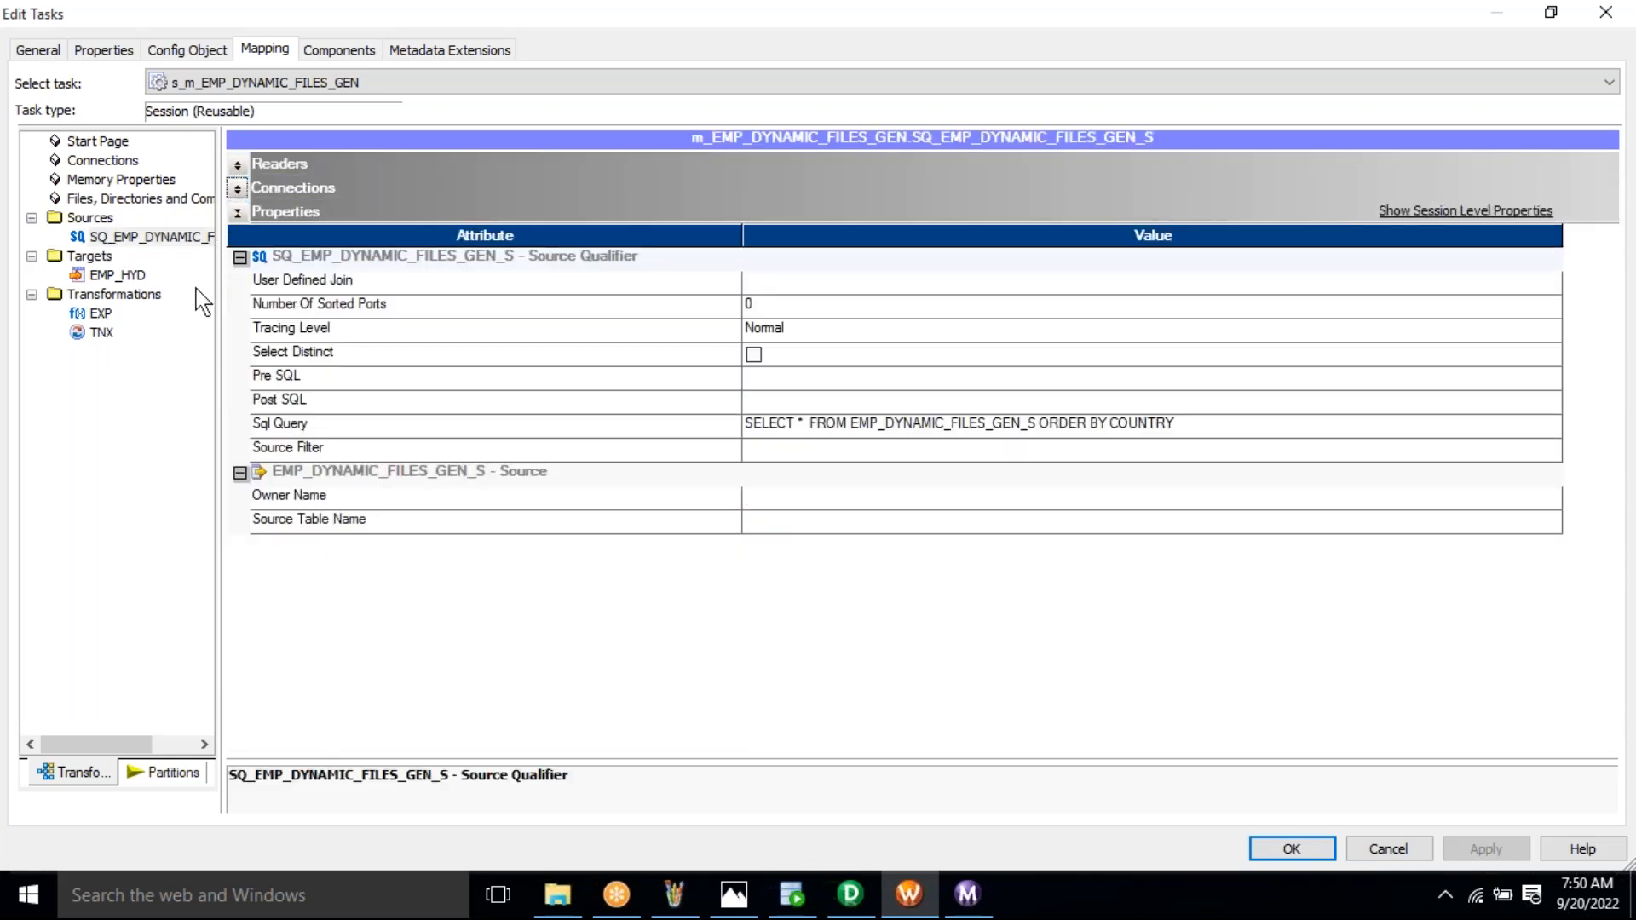
Set the EMP_HYD target's output file directory to C:\Users\hp\Desktop\Inst\Training\Tgt_Files, copied from File Explorer, and check the output filename
left_click(119, 276)
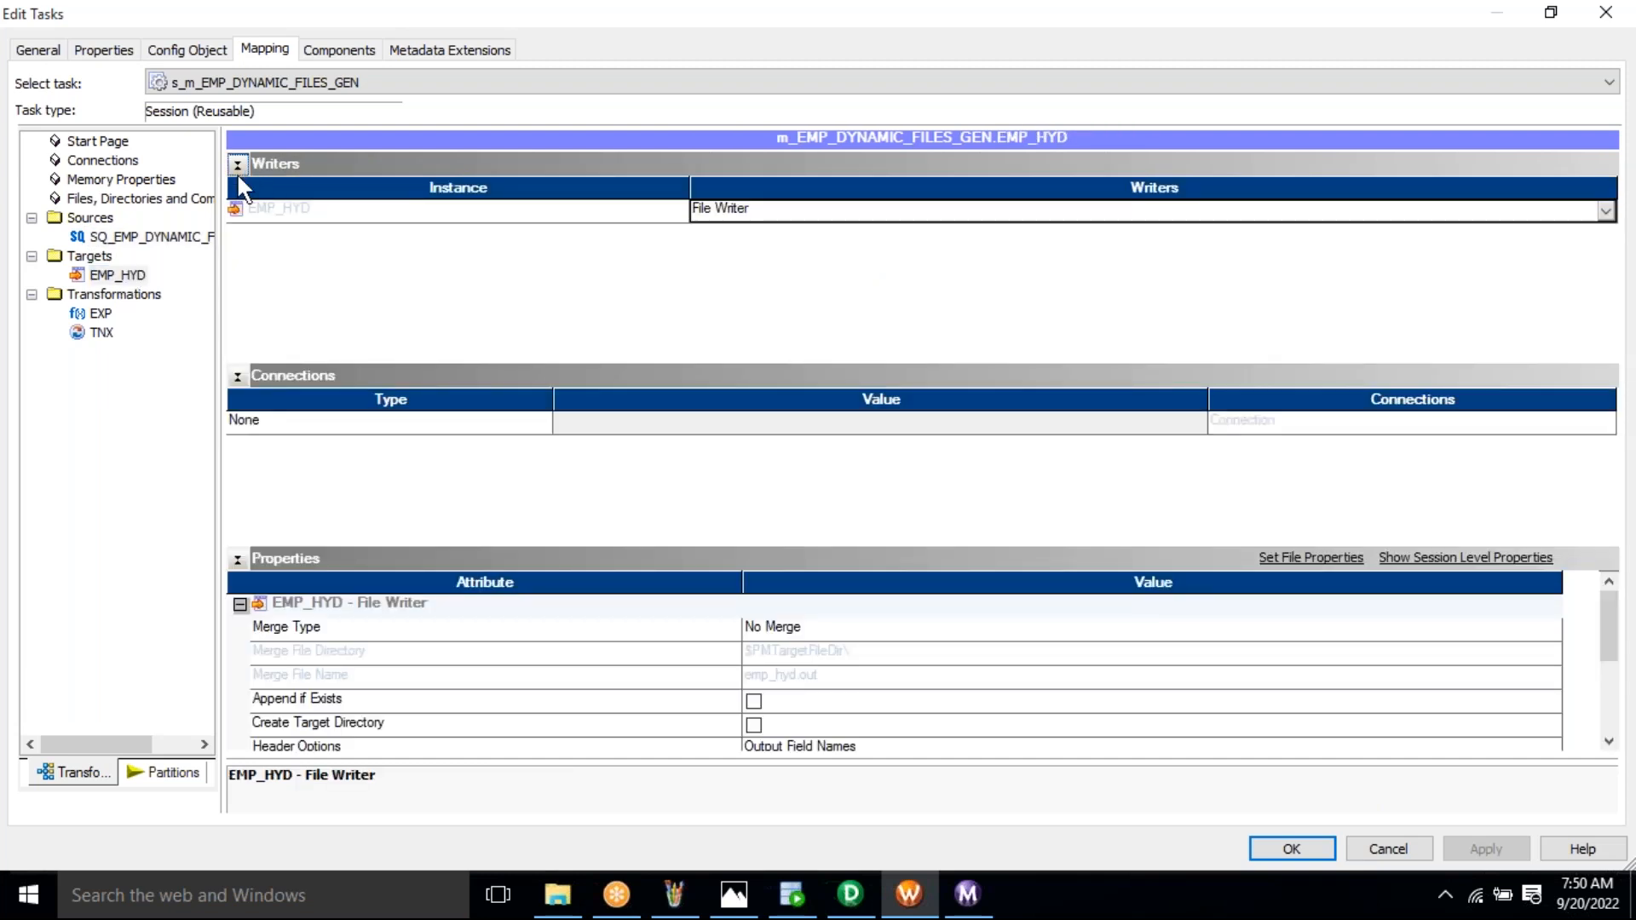
left_click(238, 164)
left_click(238, 188)
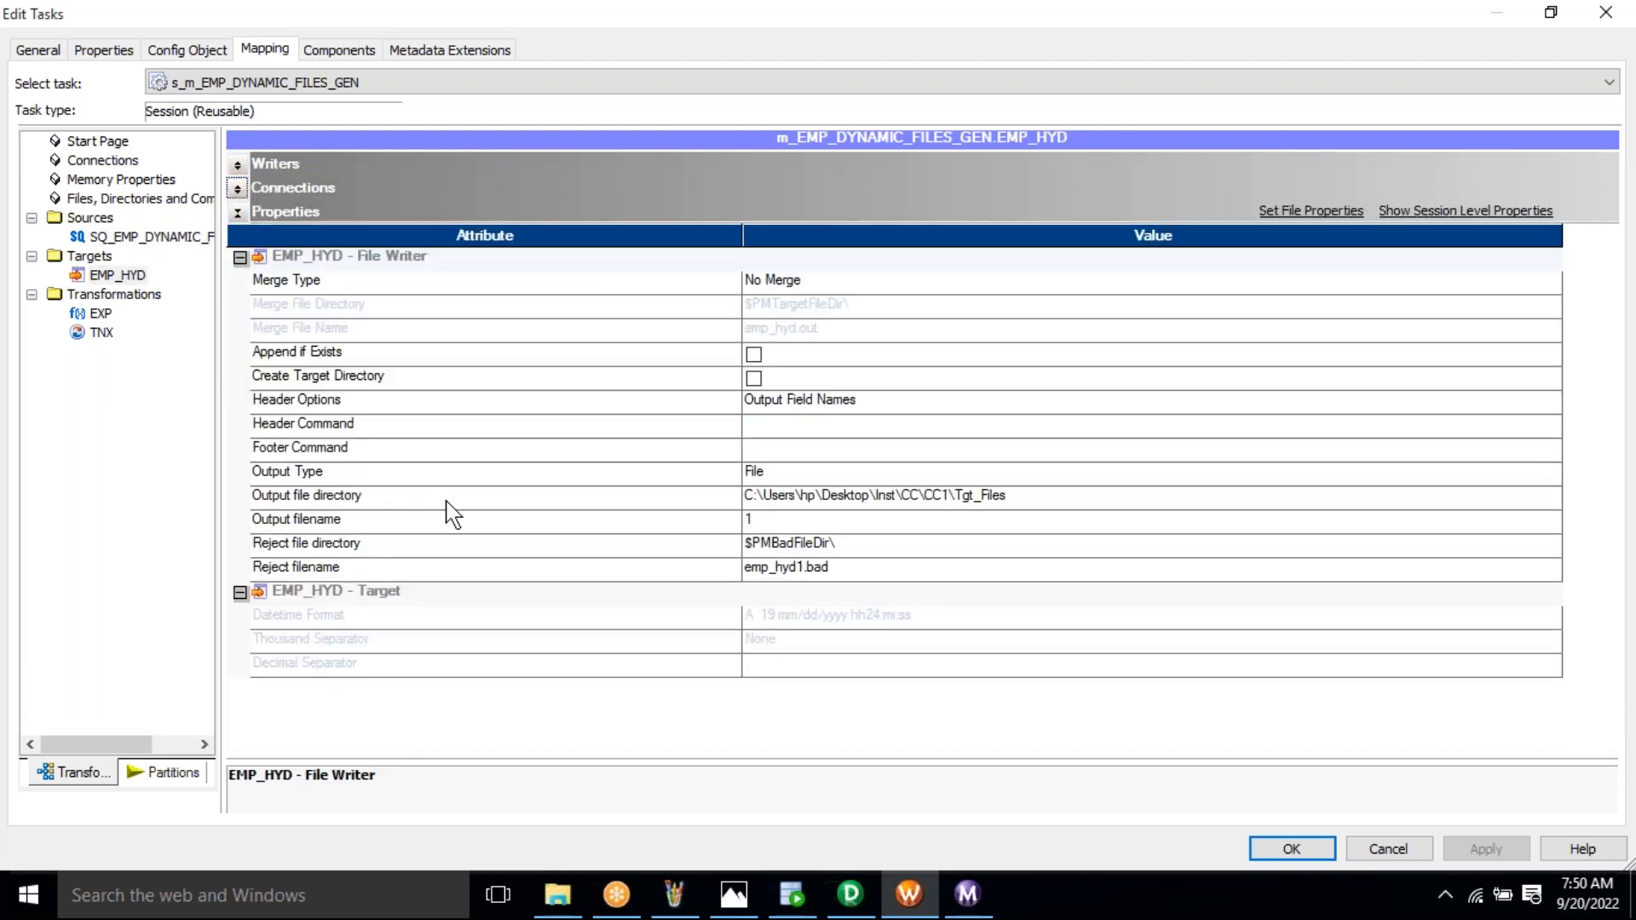
left_click(450, 501)
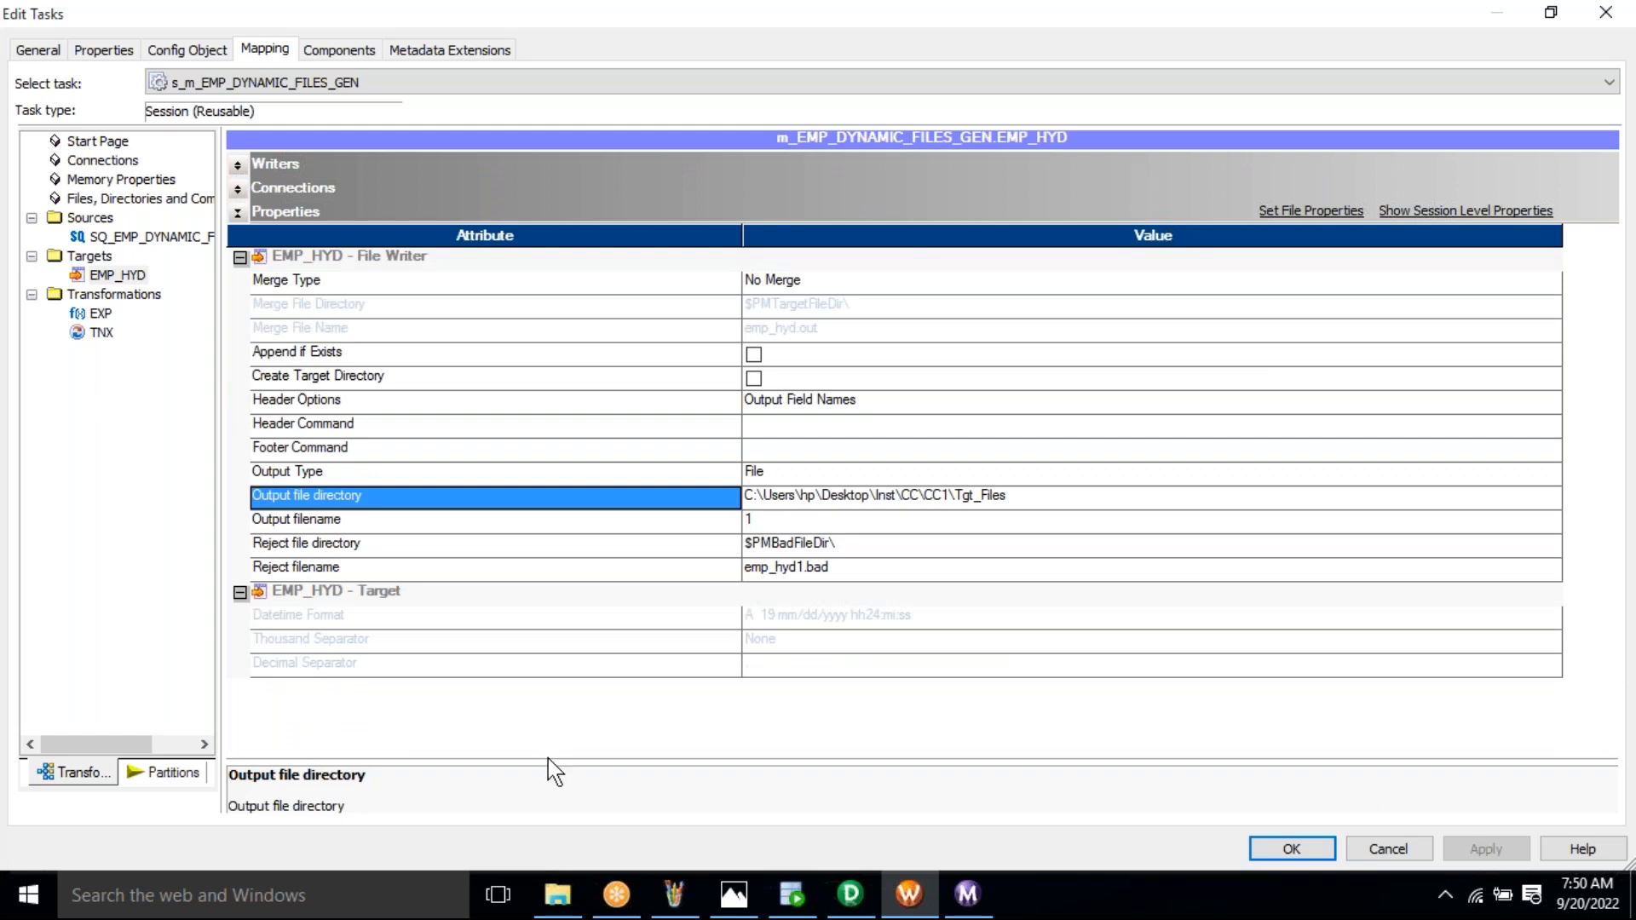
left_click(559, 902)
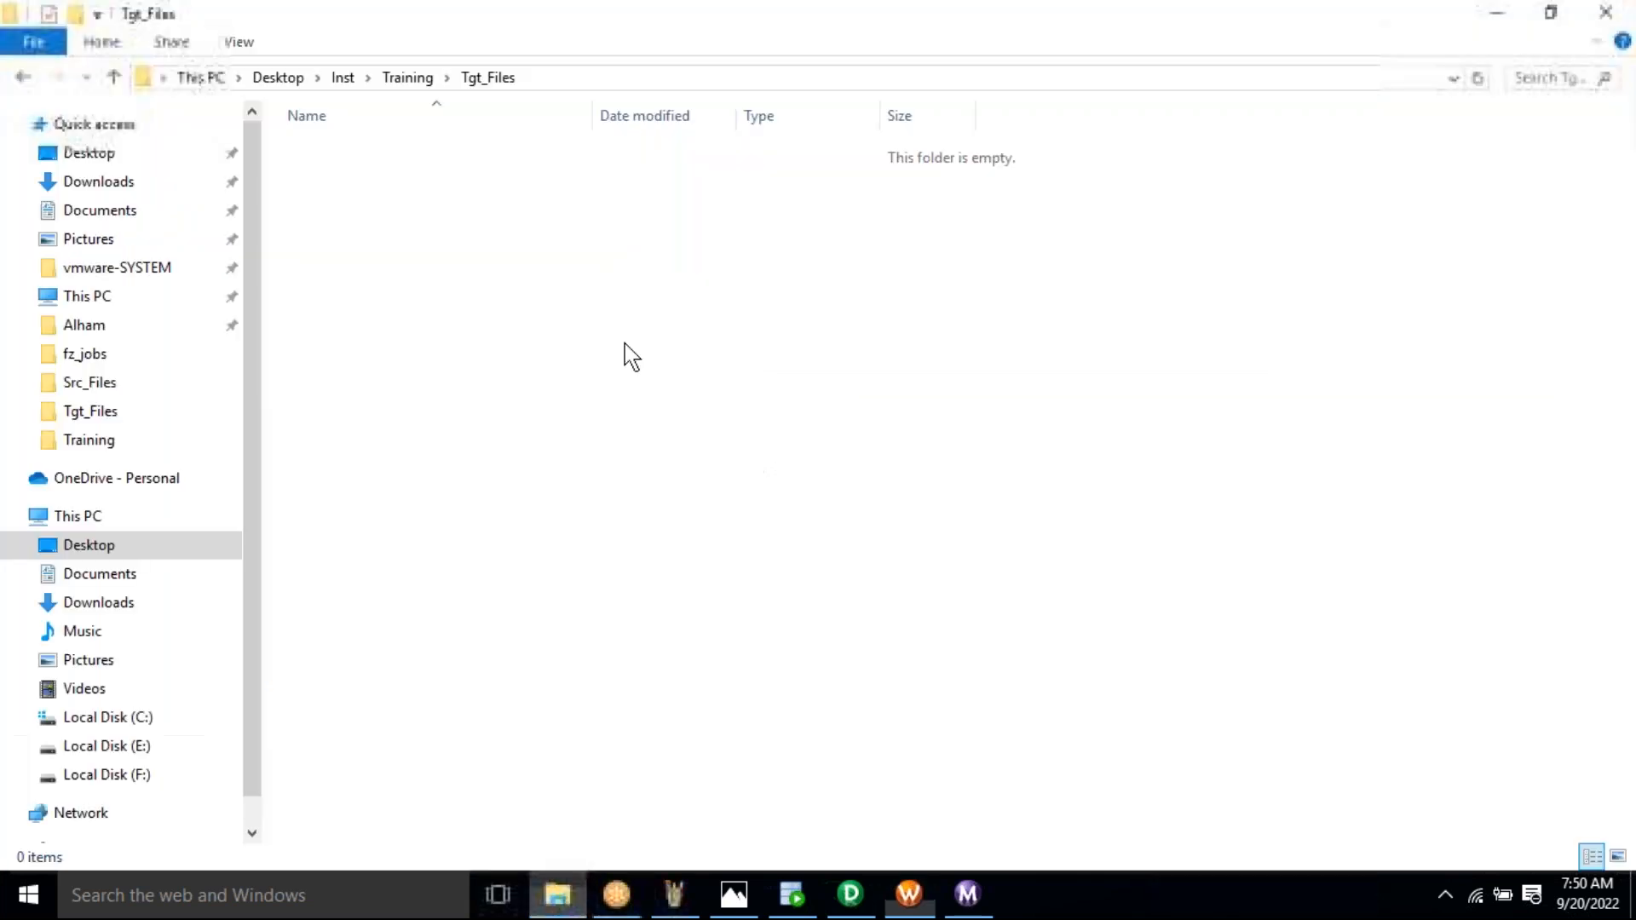
left_click(656, 78)
key("ctrl+c")
key("alt+Tab")
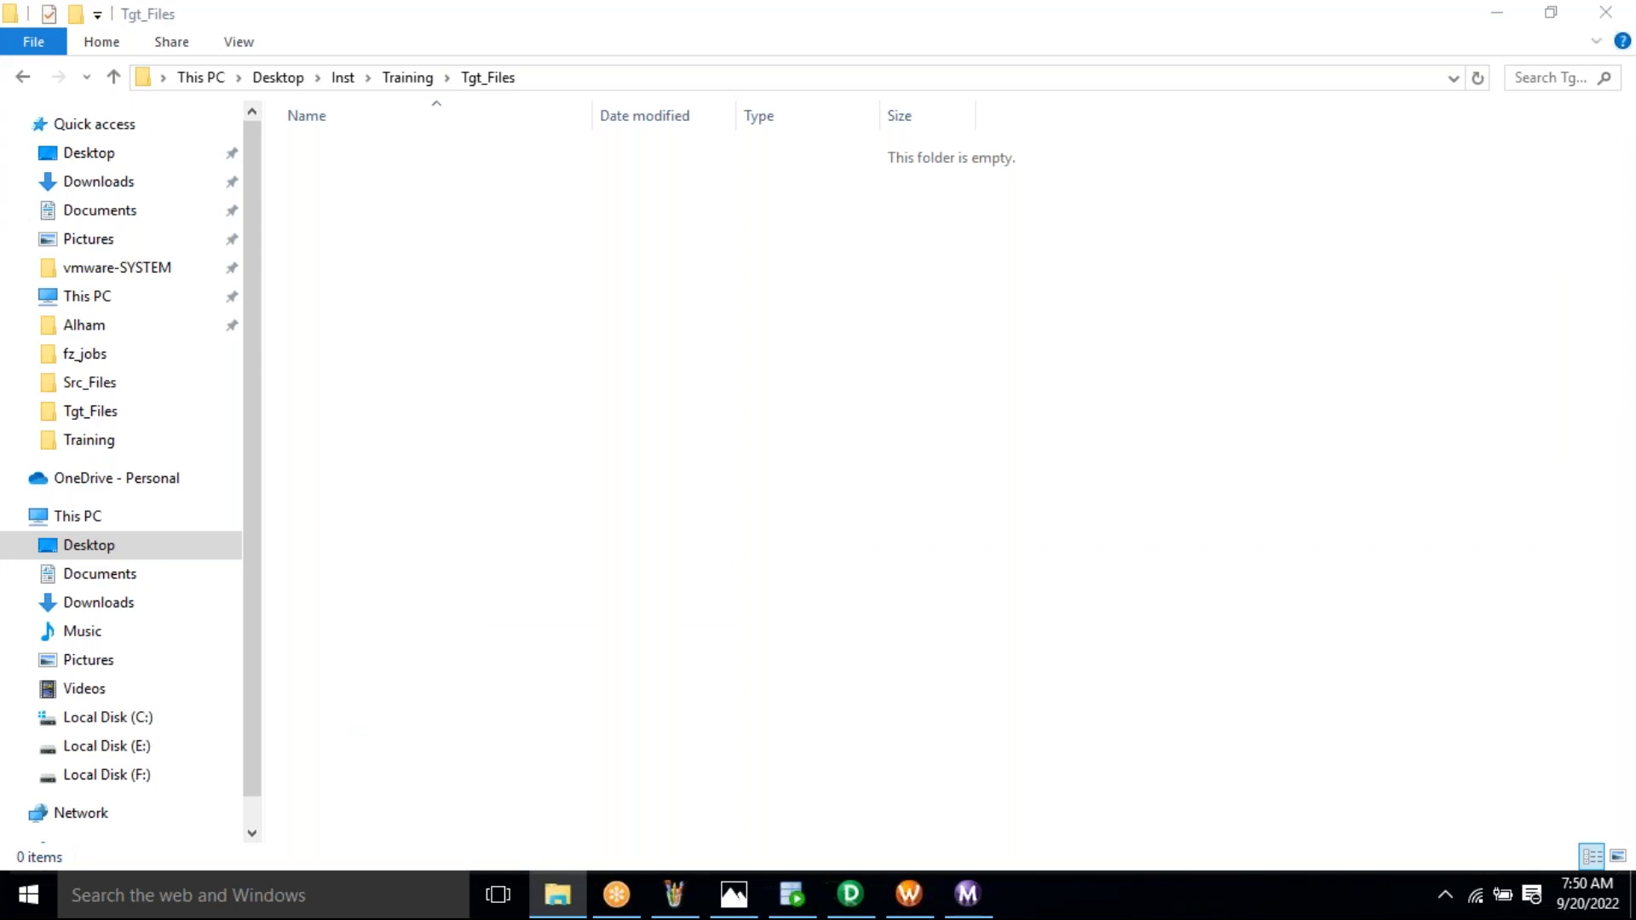
left_click(1047, 501)
key("ctrl+v")
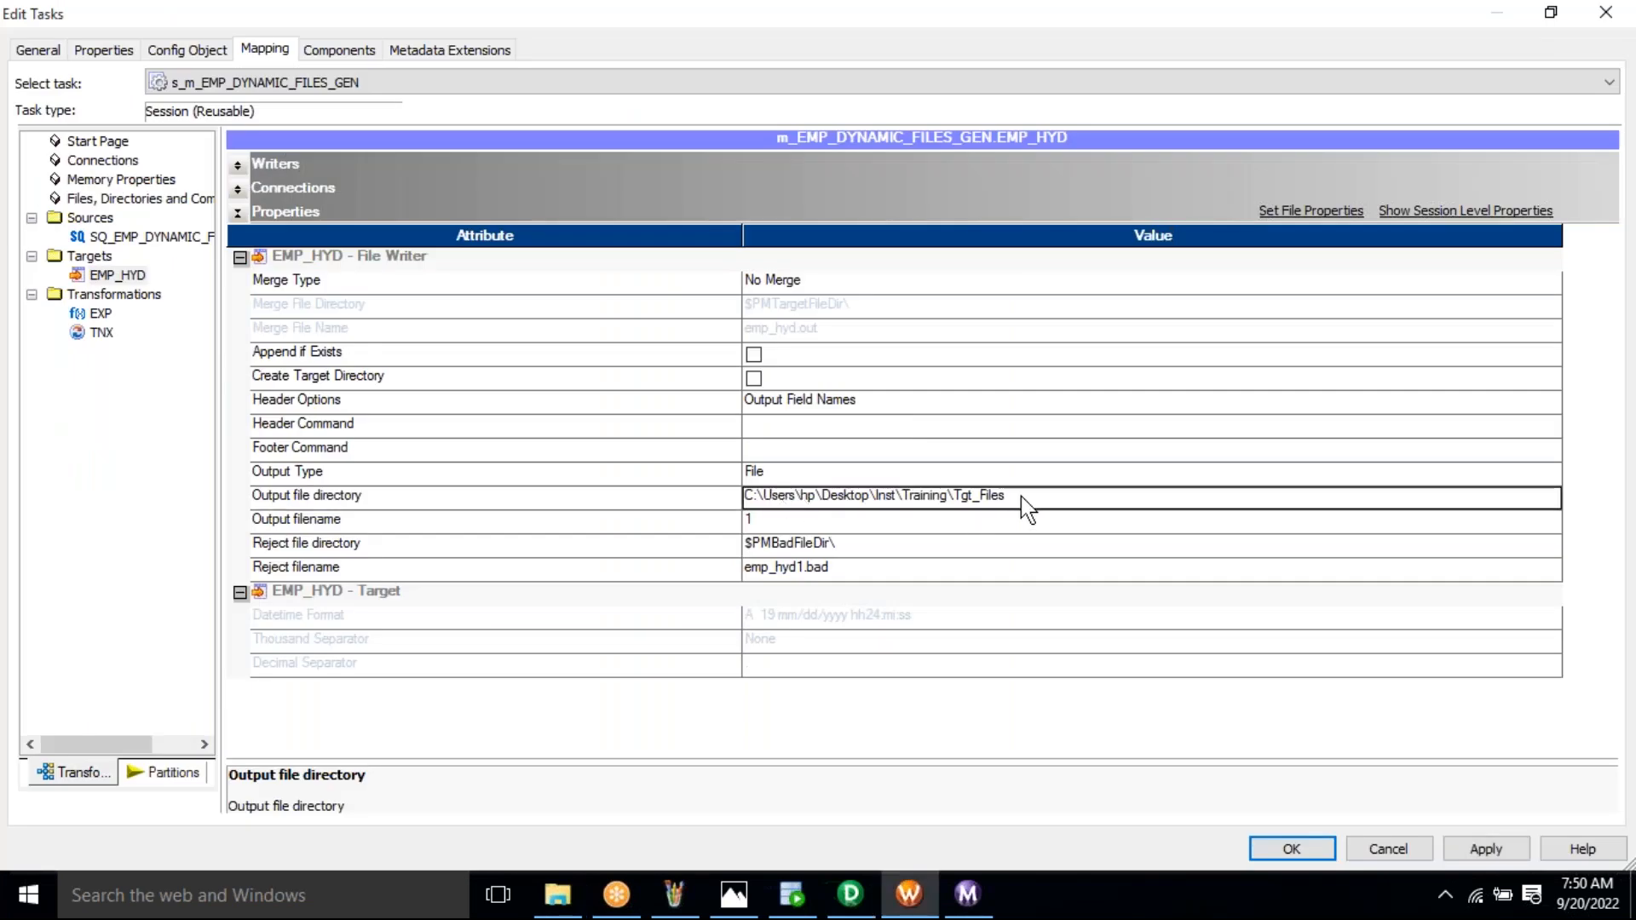
left_click(610, 519)
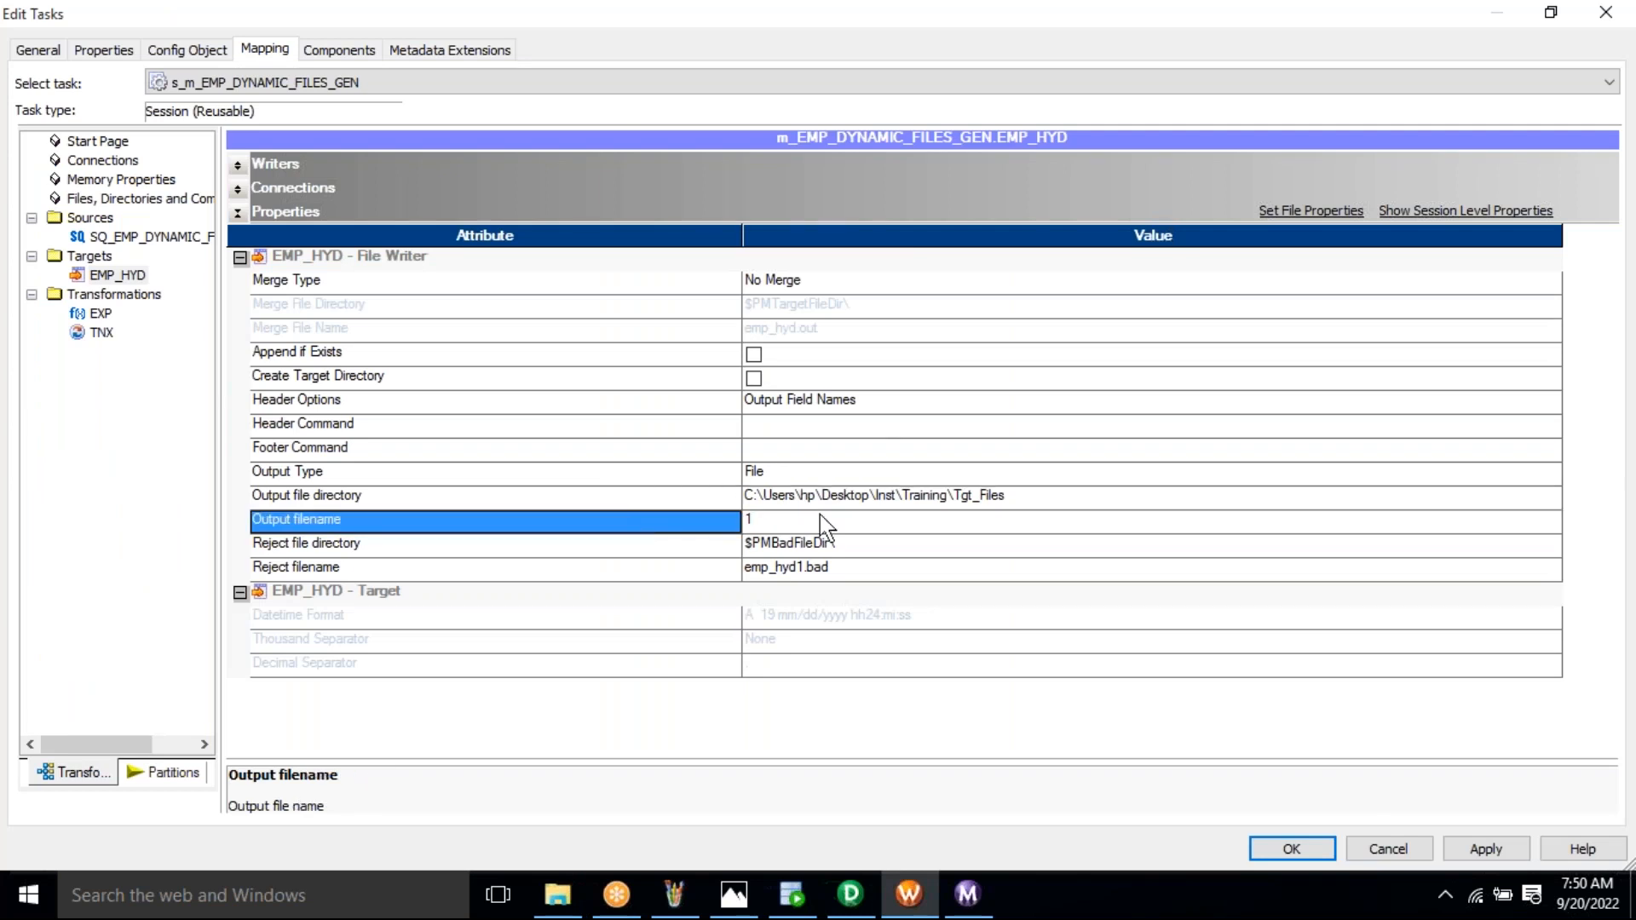
left_click(823, 522)
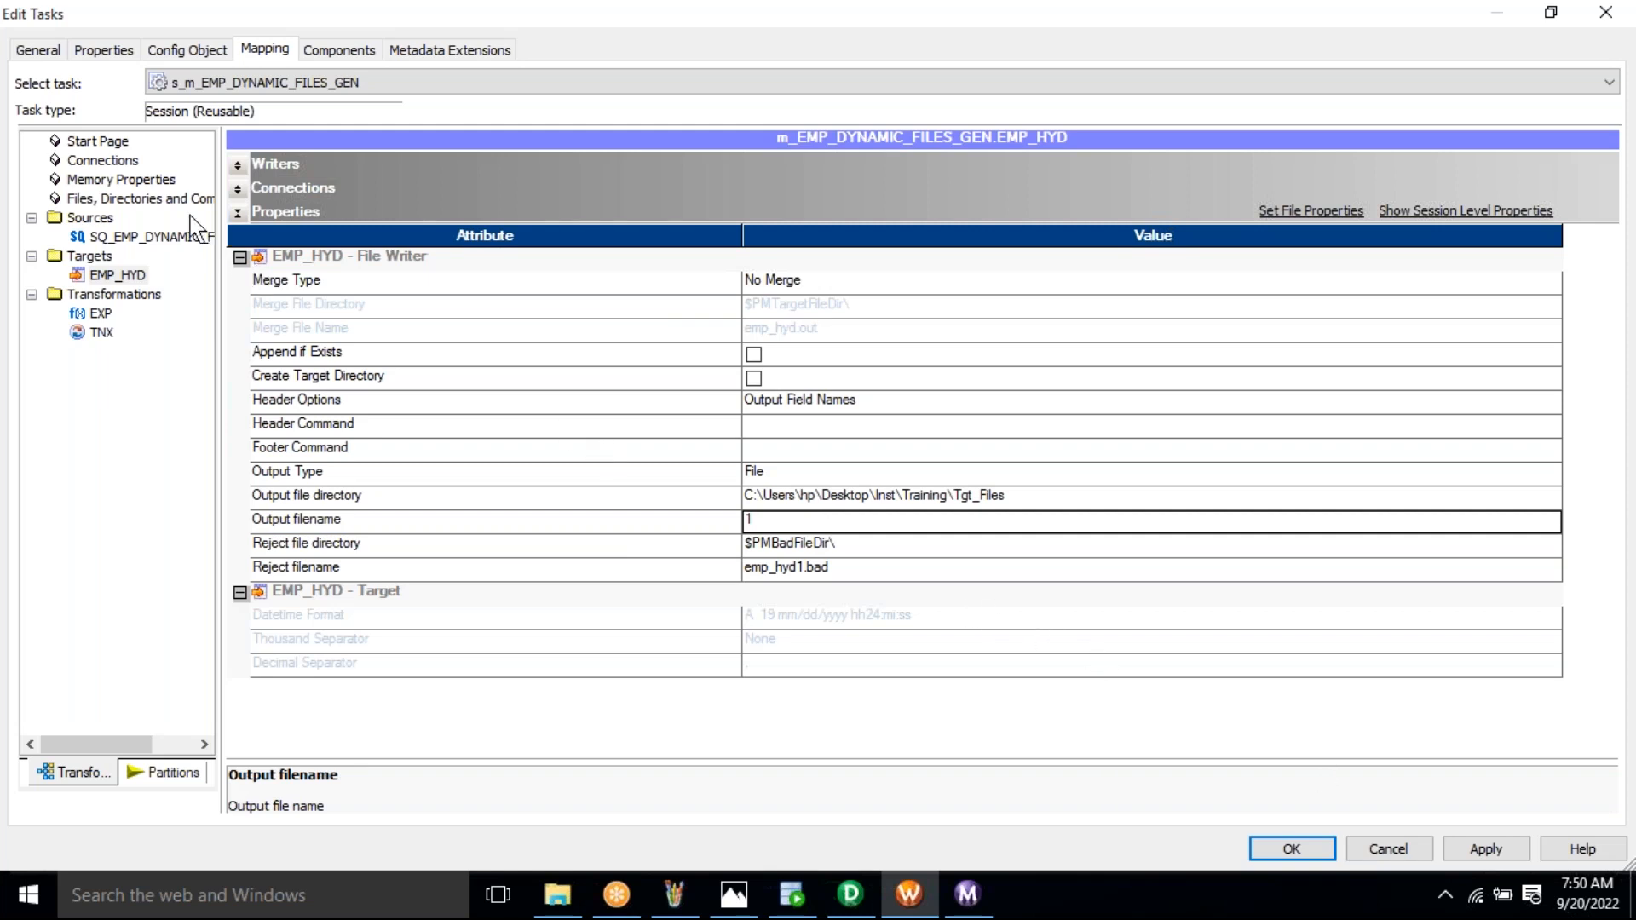
Assign the Training_DEV relational connection to the SQ_EMP_DYNAMIC_FILES_GEN_S source, apply the session settings and save to the repository
left_click(117, 161)
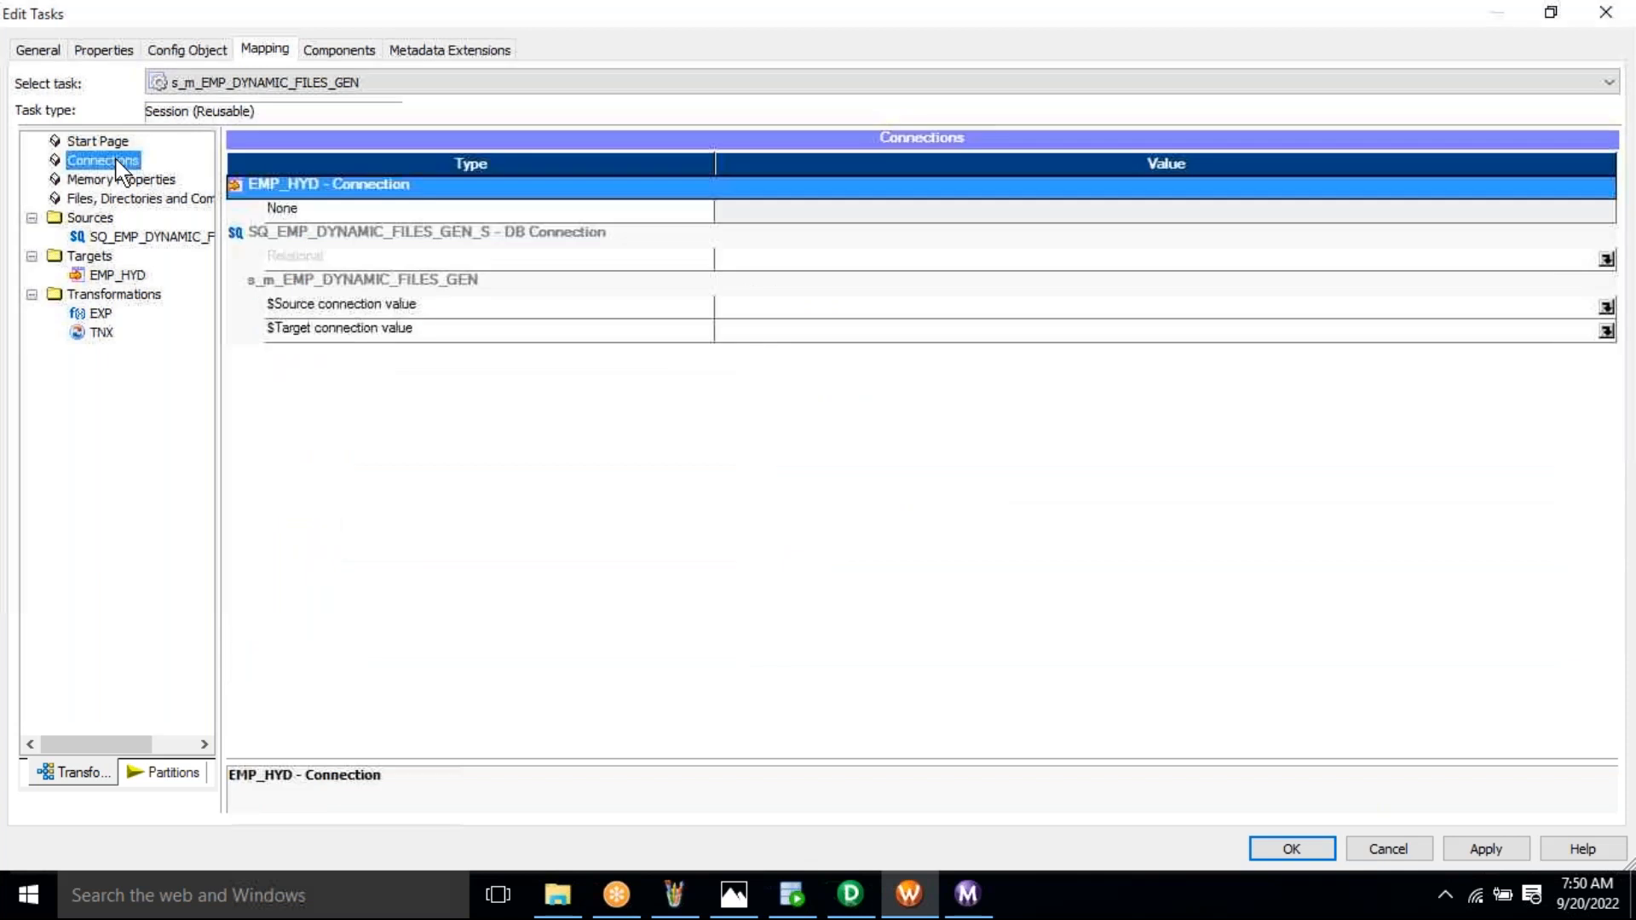
left_click(517, 234)
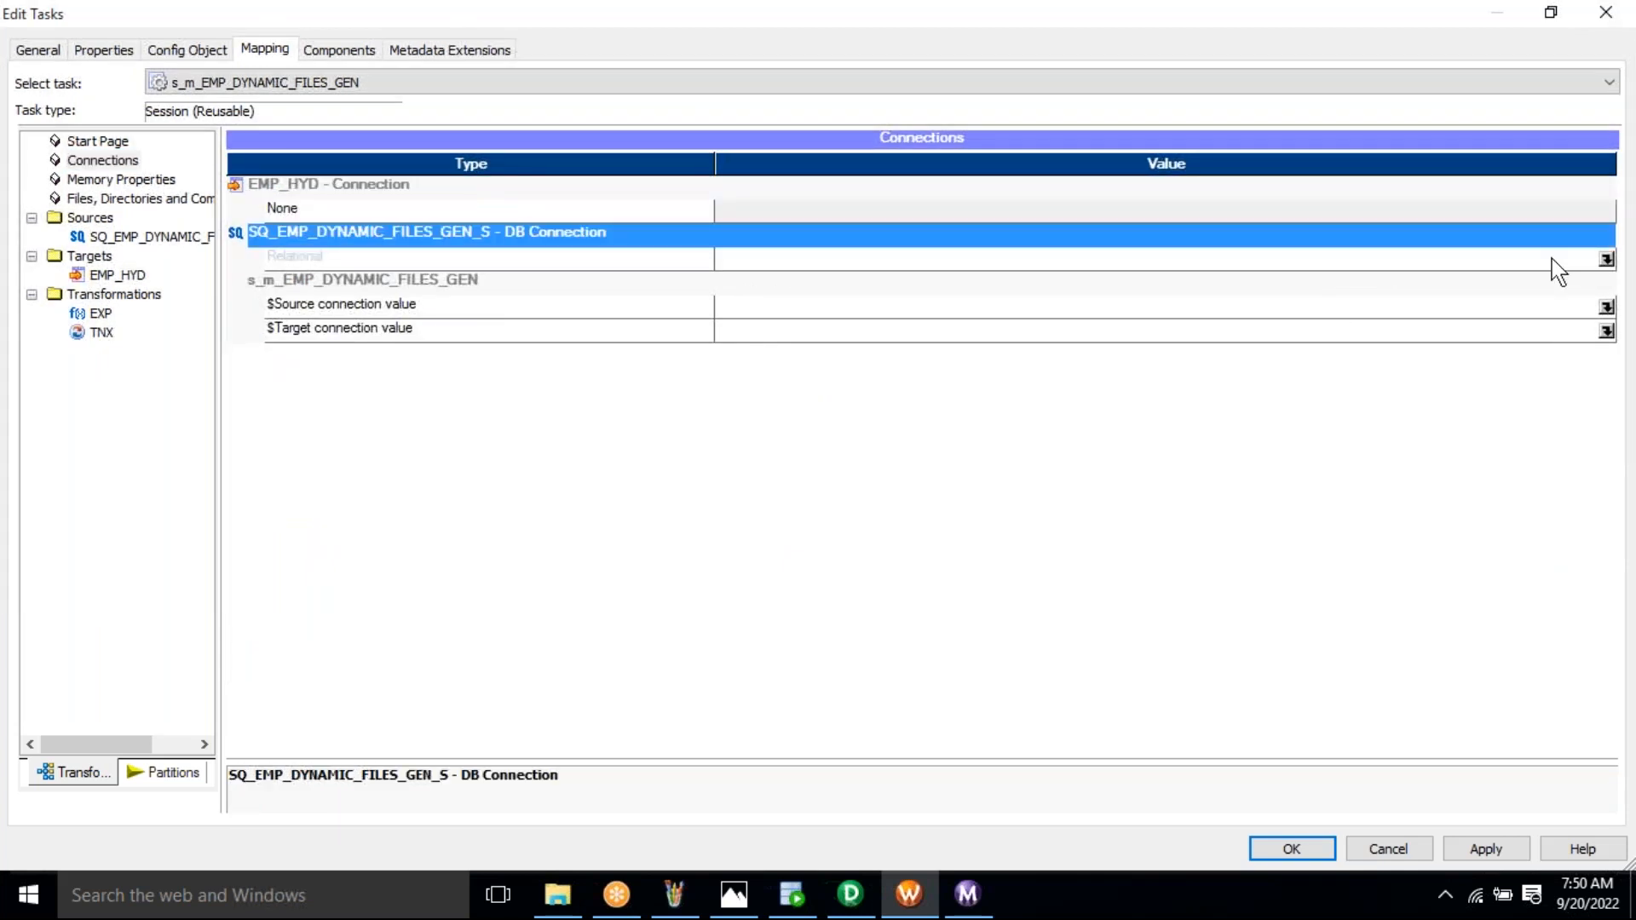
left_click(1606, 258)
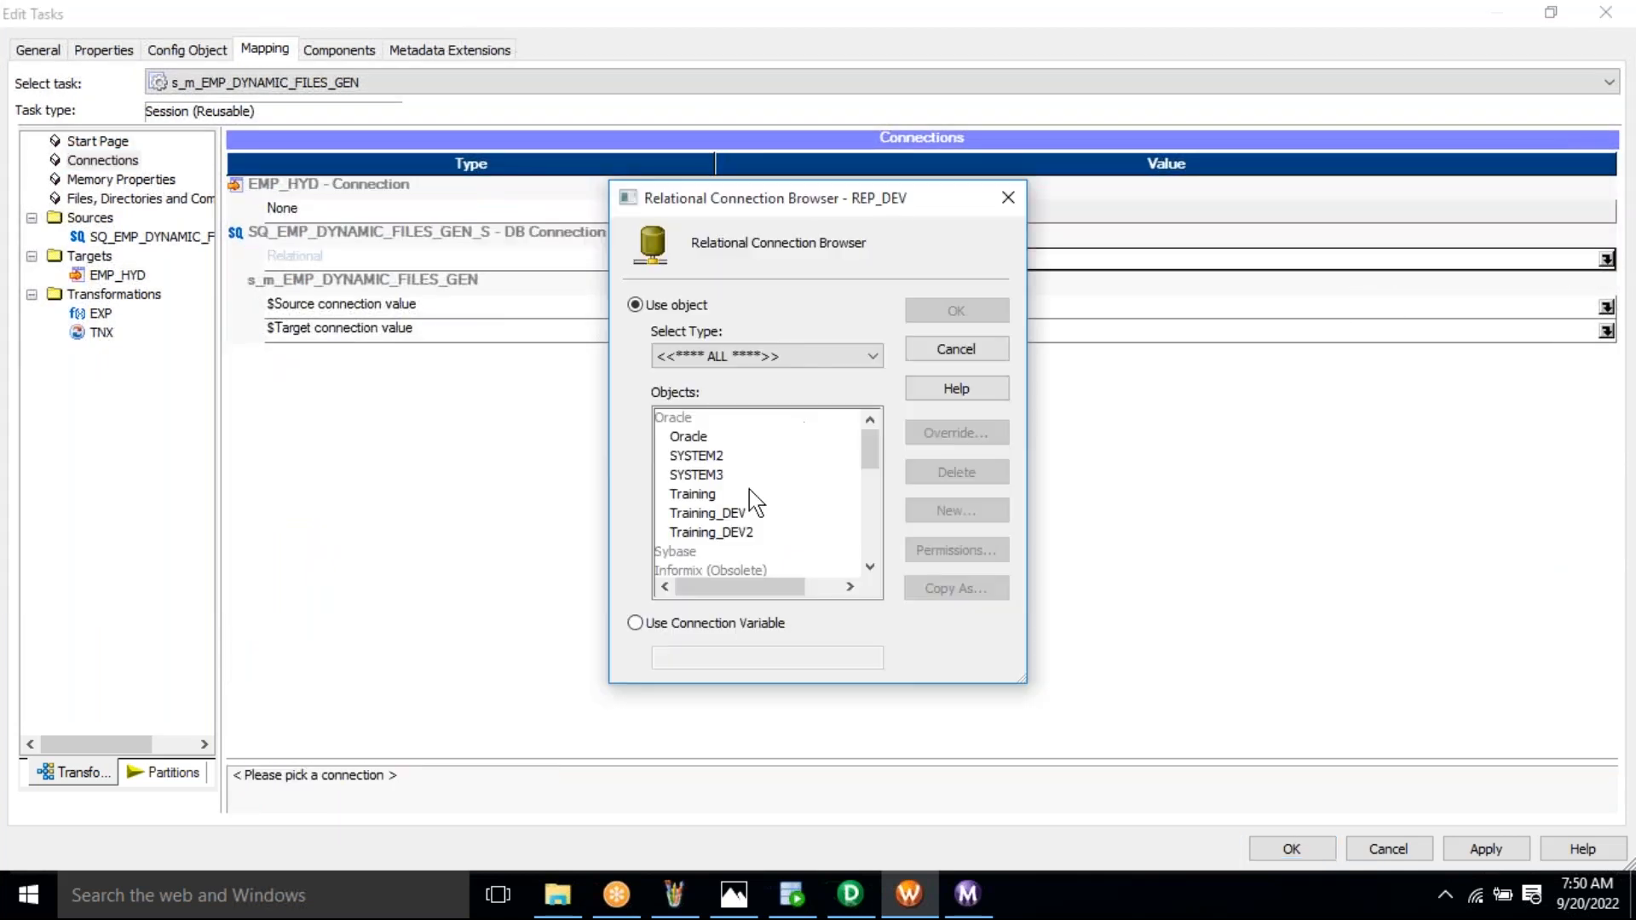
left_click(739, 513)
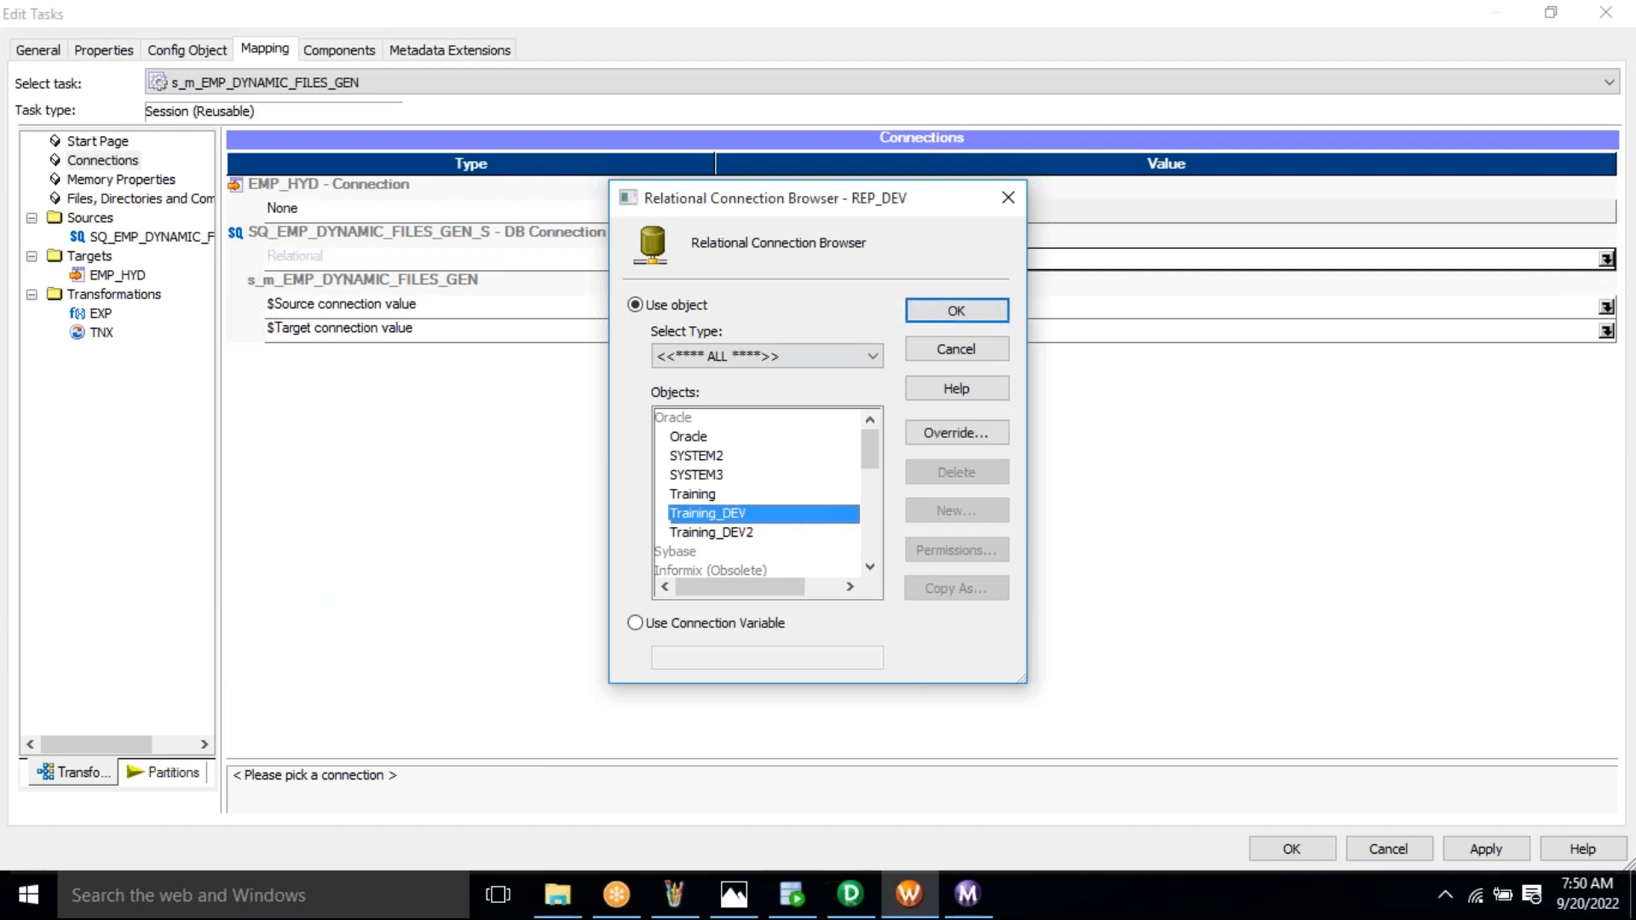
left_click(958, 309)
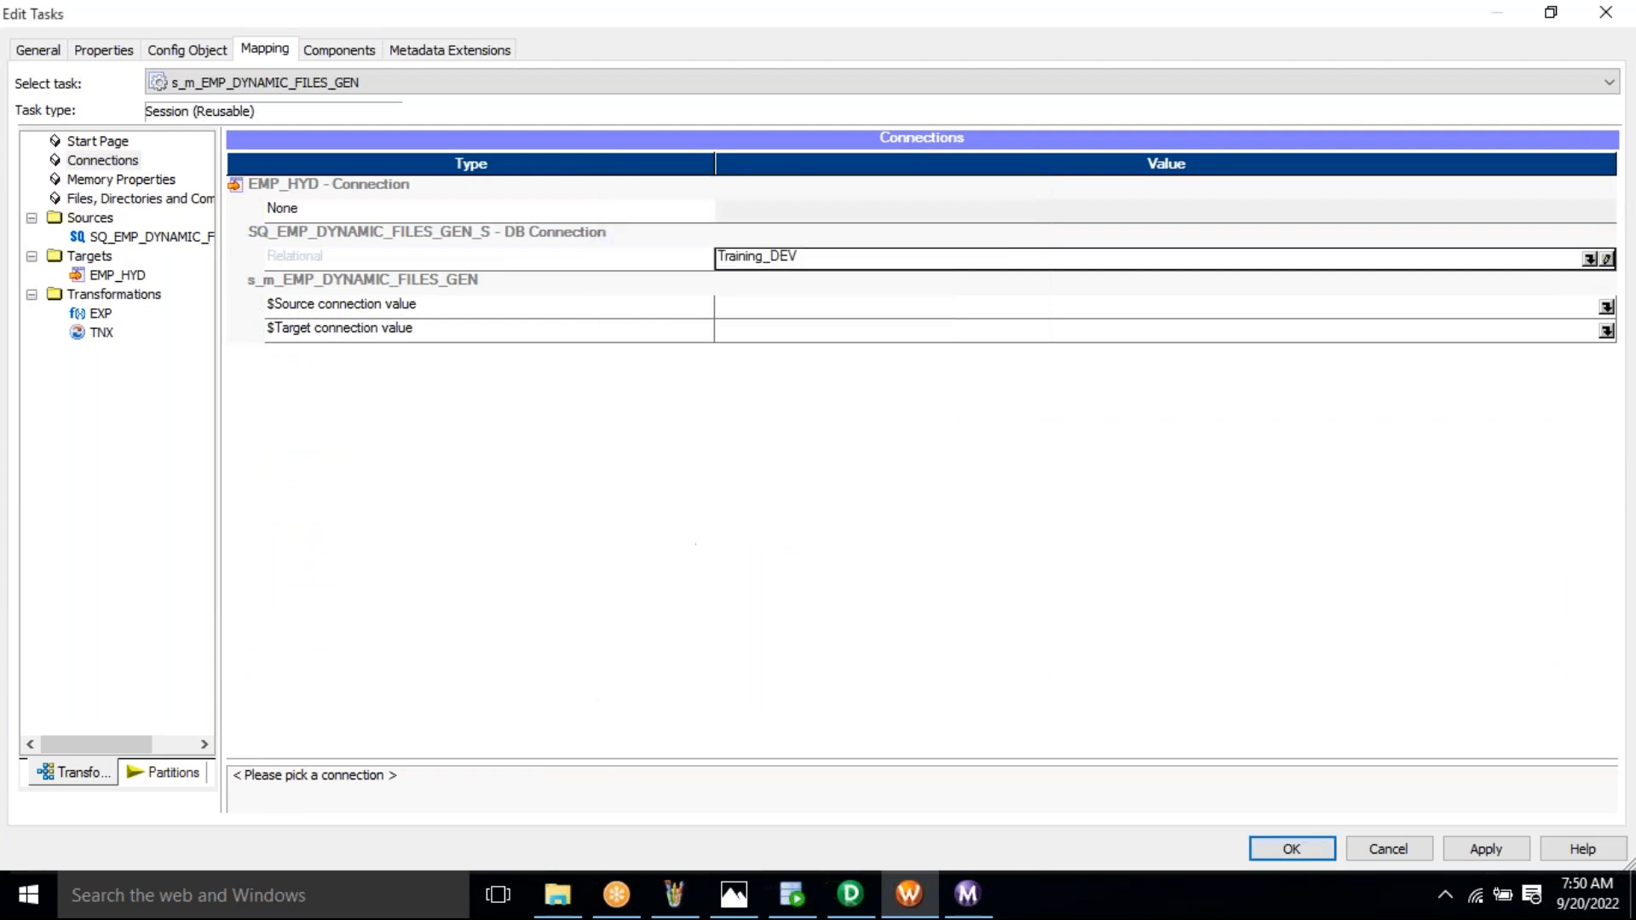
left_click(1487, 850)
left_click(1292, 851)
key("ctrl+s")
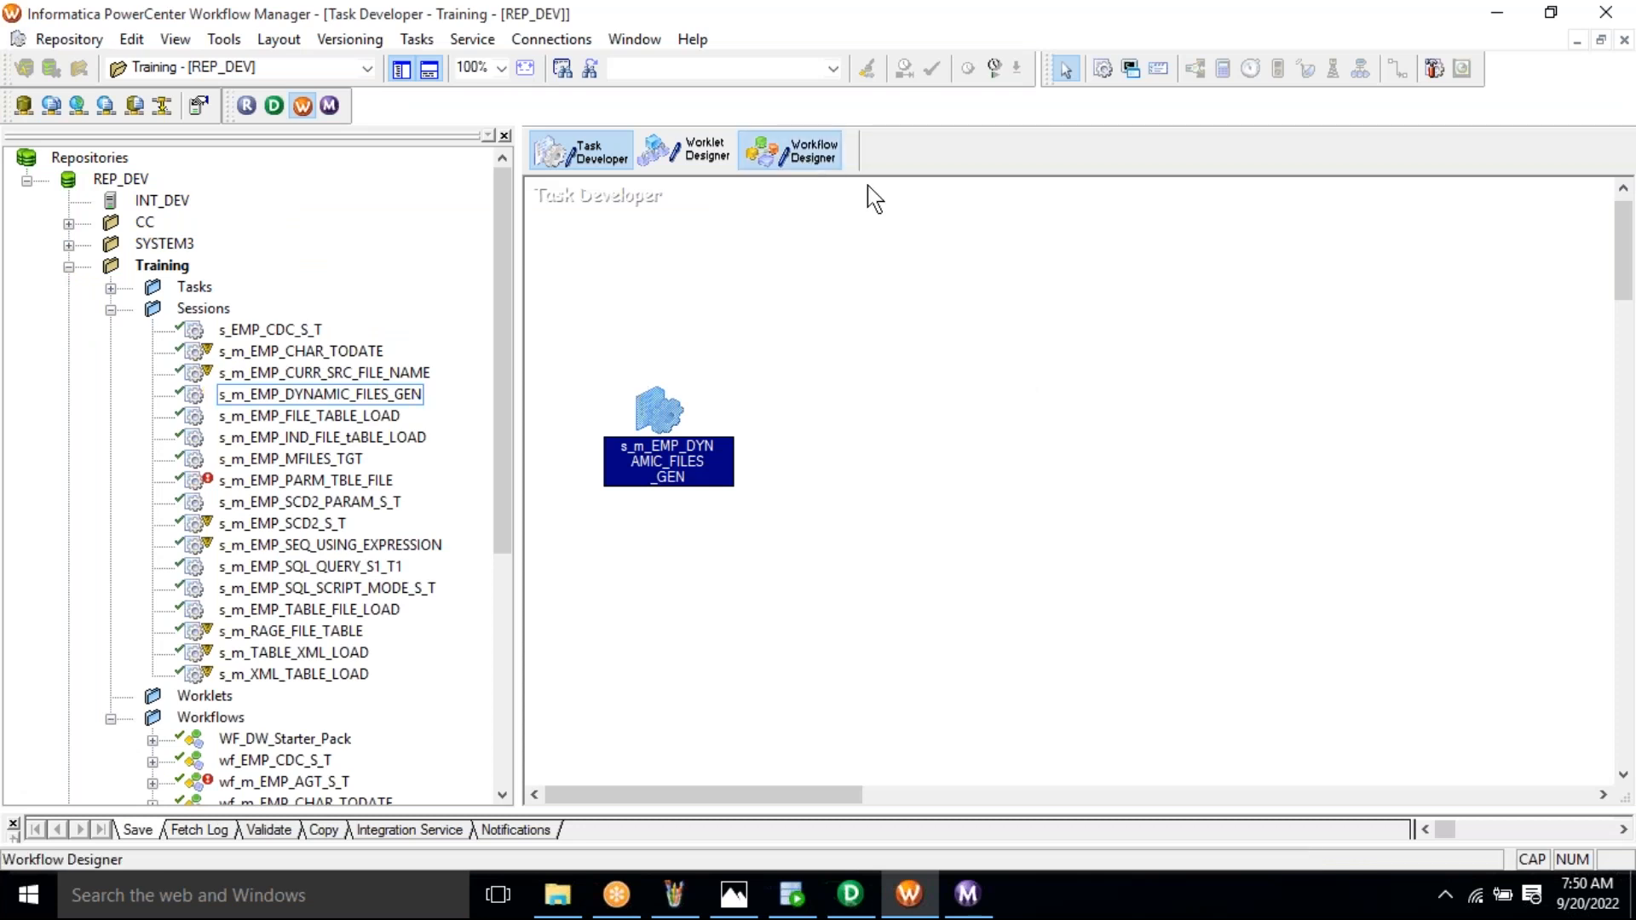
Start the wf_m_EMP_DYNAMIC_FILES_GEN workflow from the Workflow Designer
left_click(793, 152)
right_click(1114, 349)
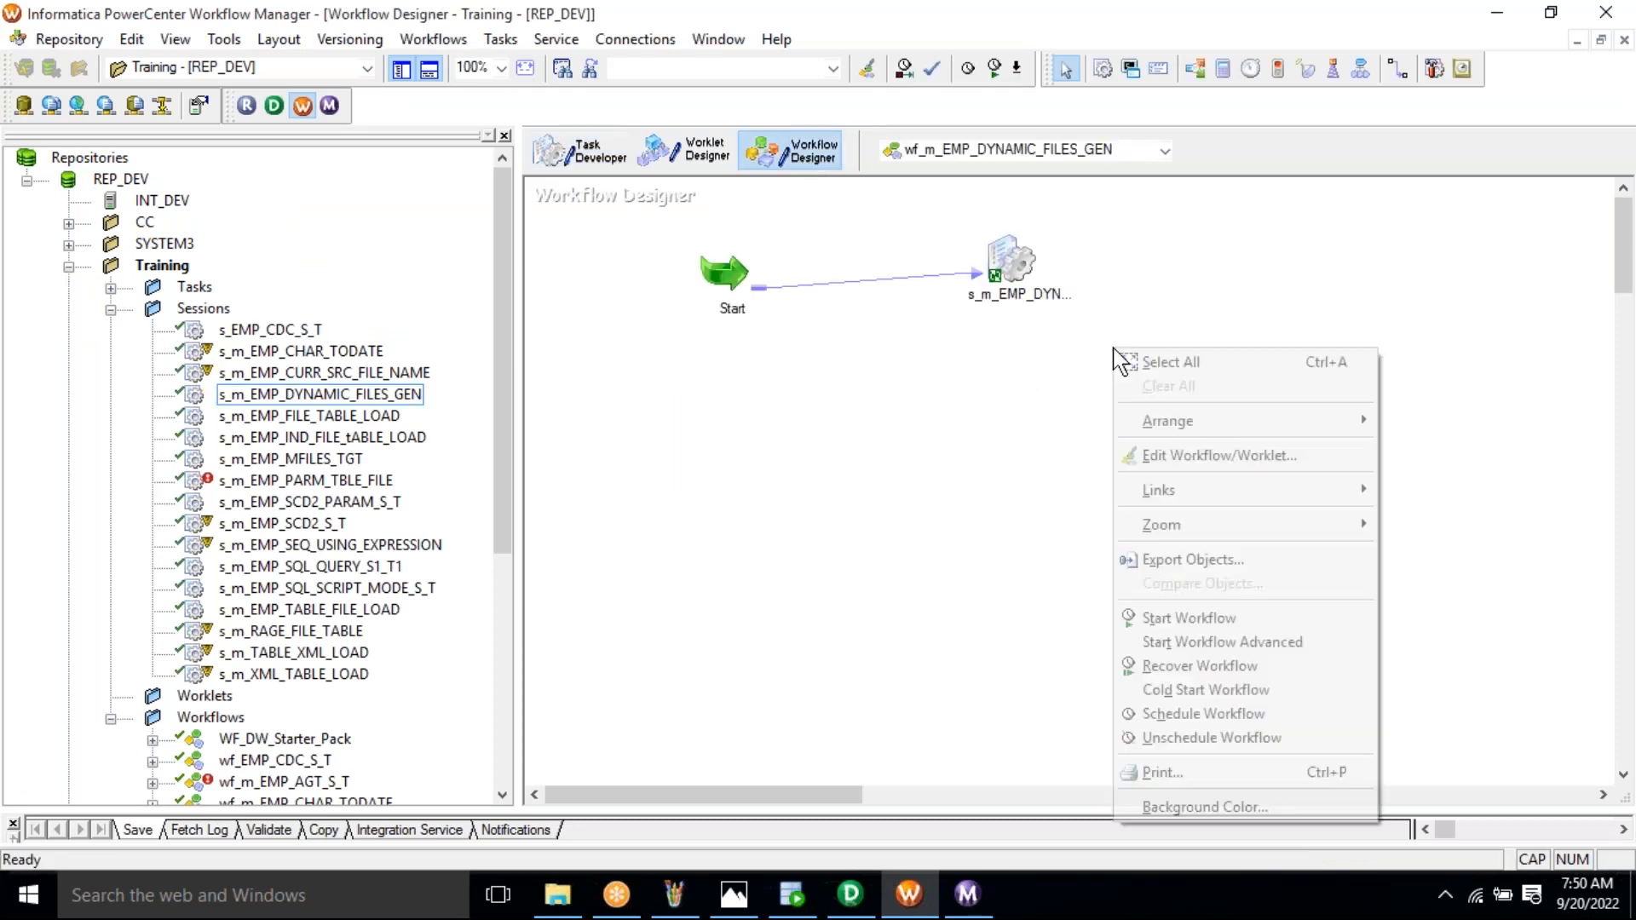
left_click(1231, 621)
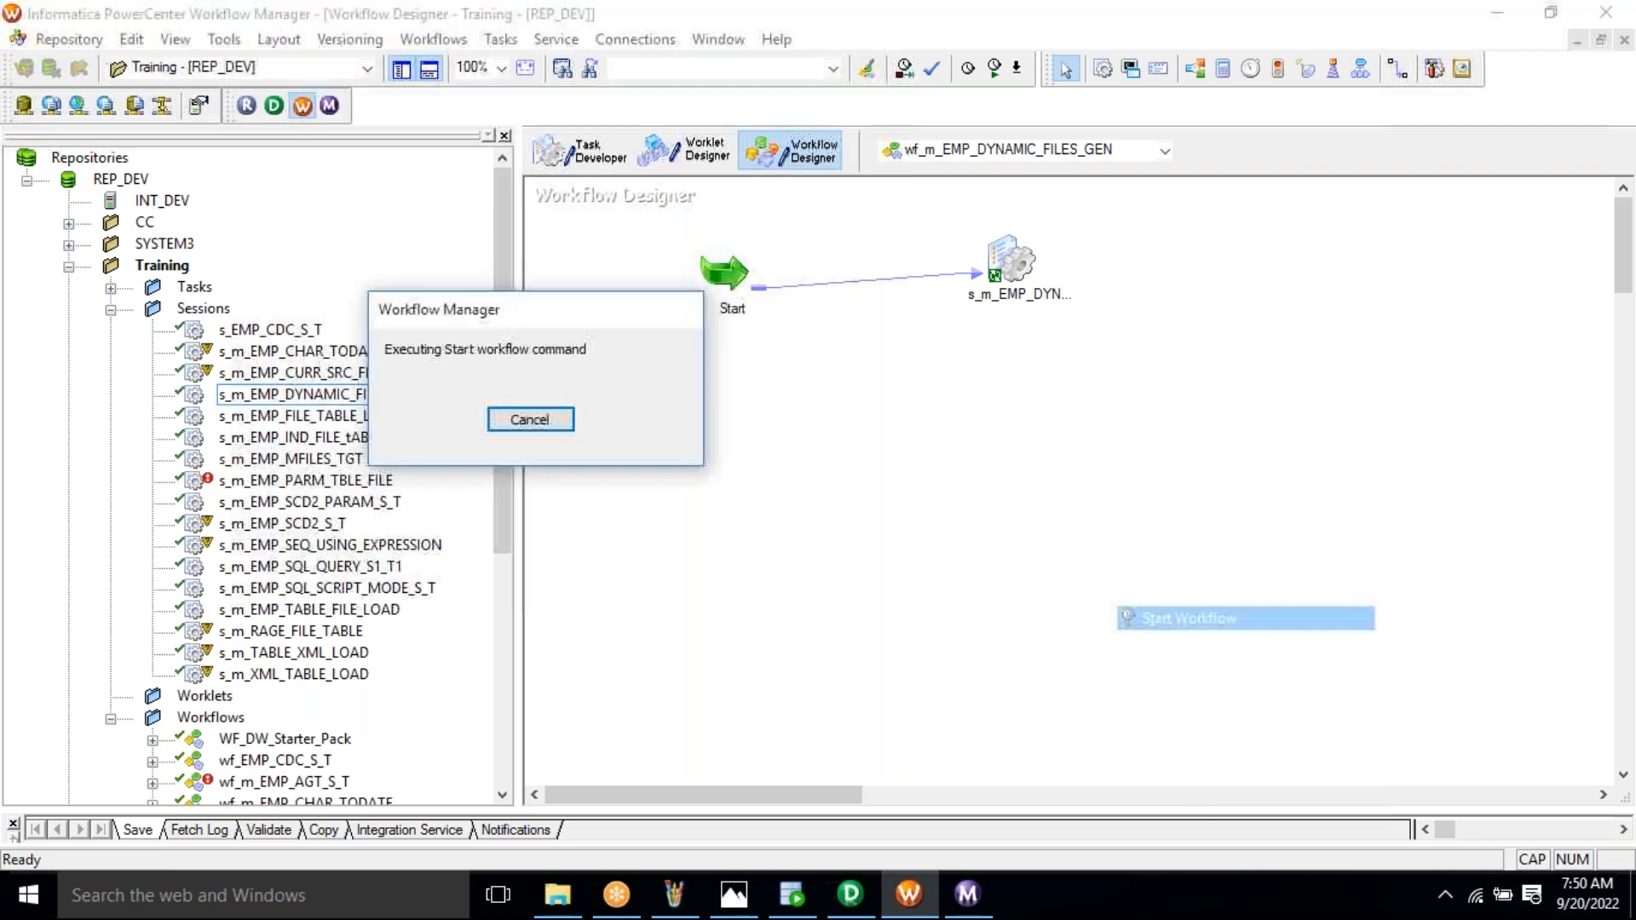
Switch to File Explorer and look through the country files generated in the Tgt_Files folder
left_click(559, 903)
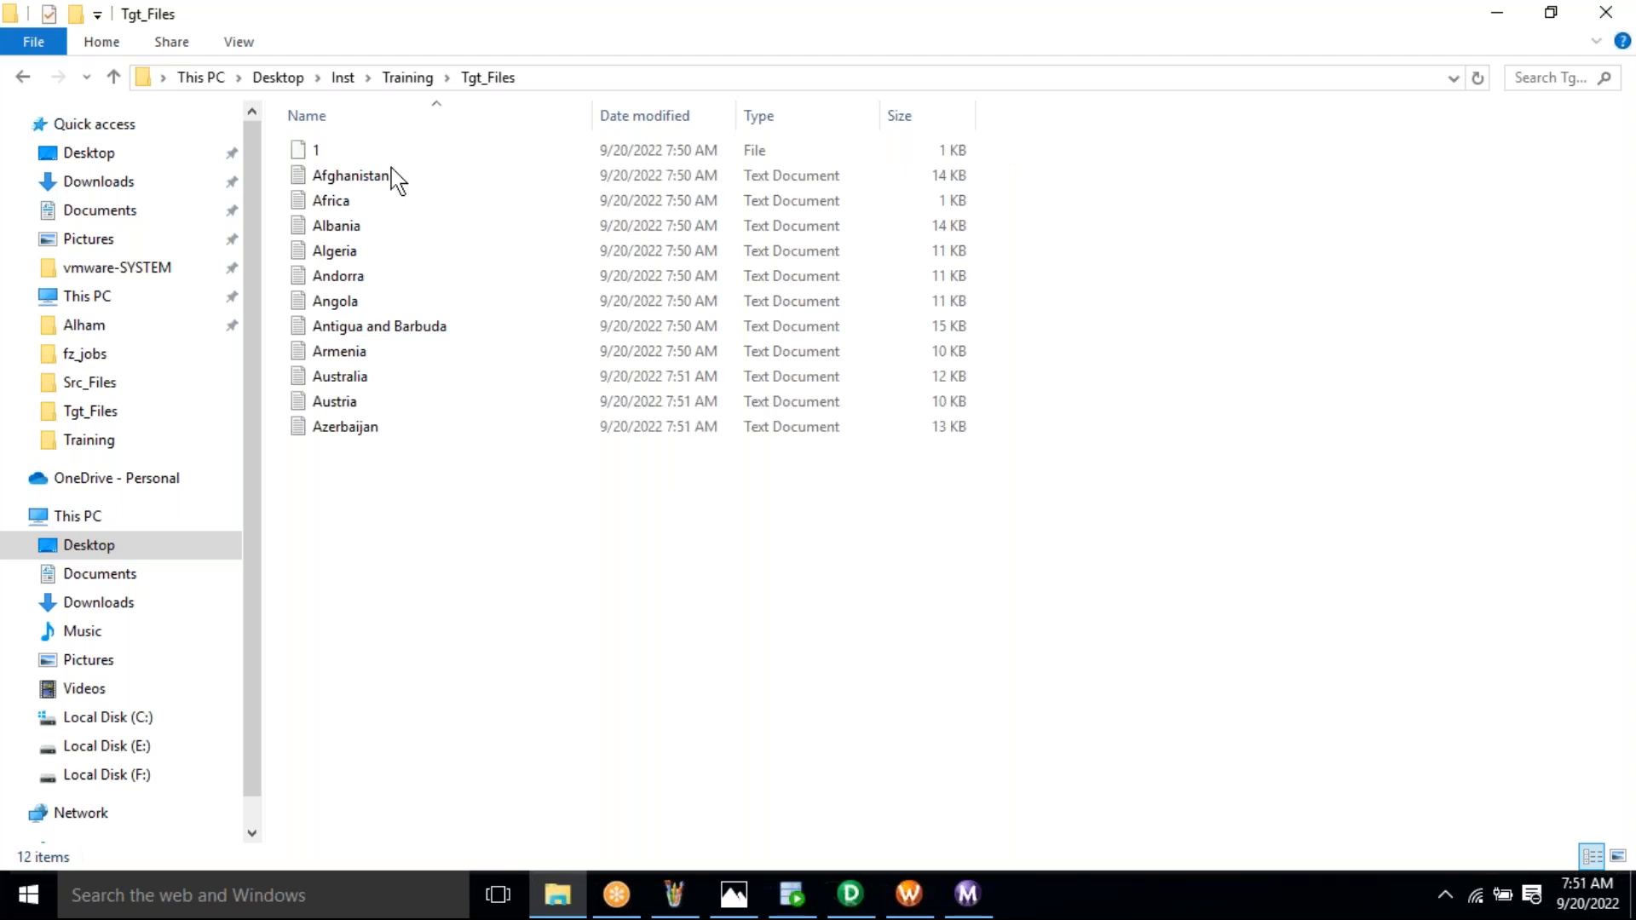
left_click(338, 153)
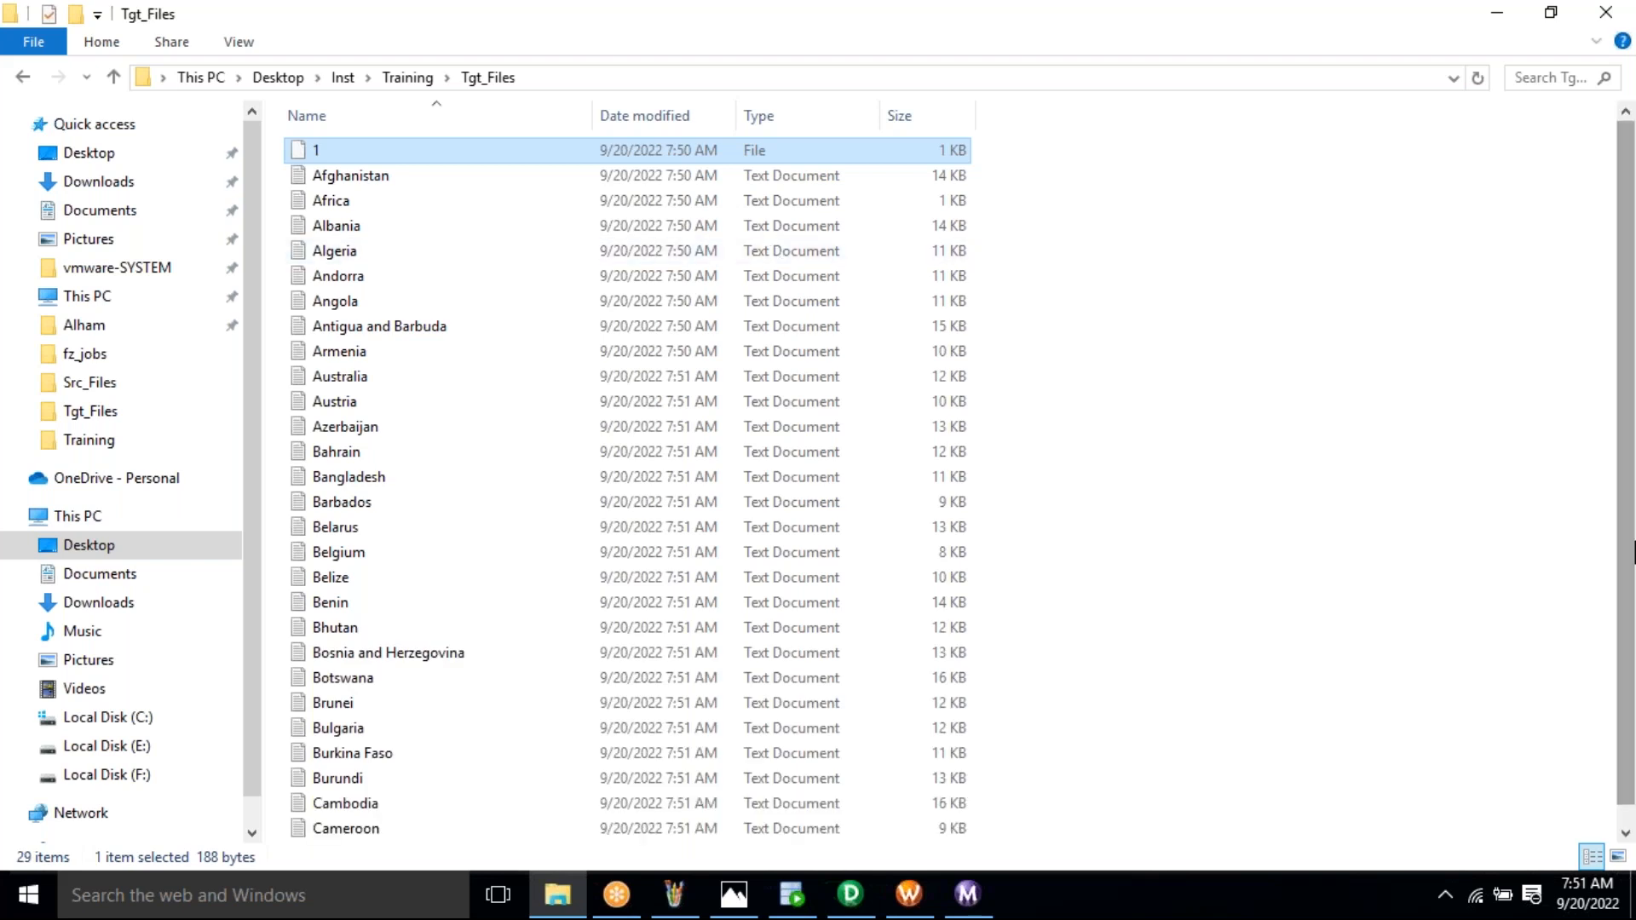
scroll(1634, 553, "down", 3)
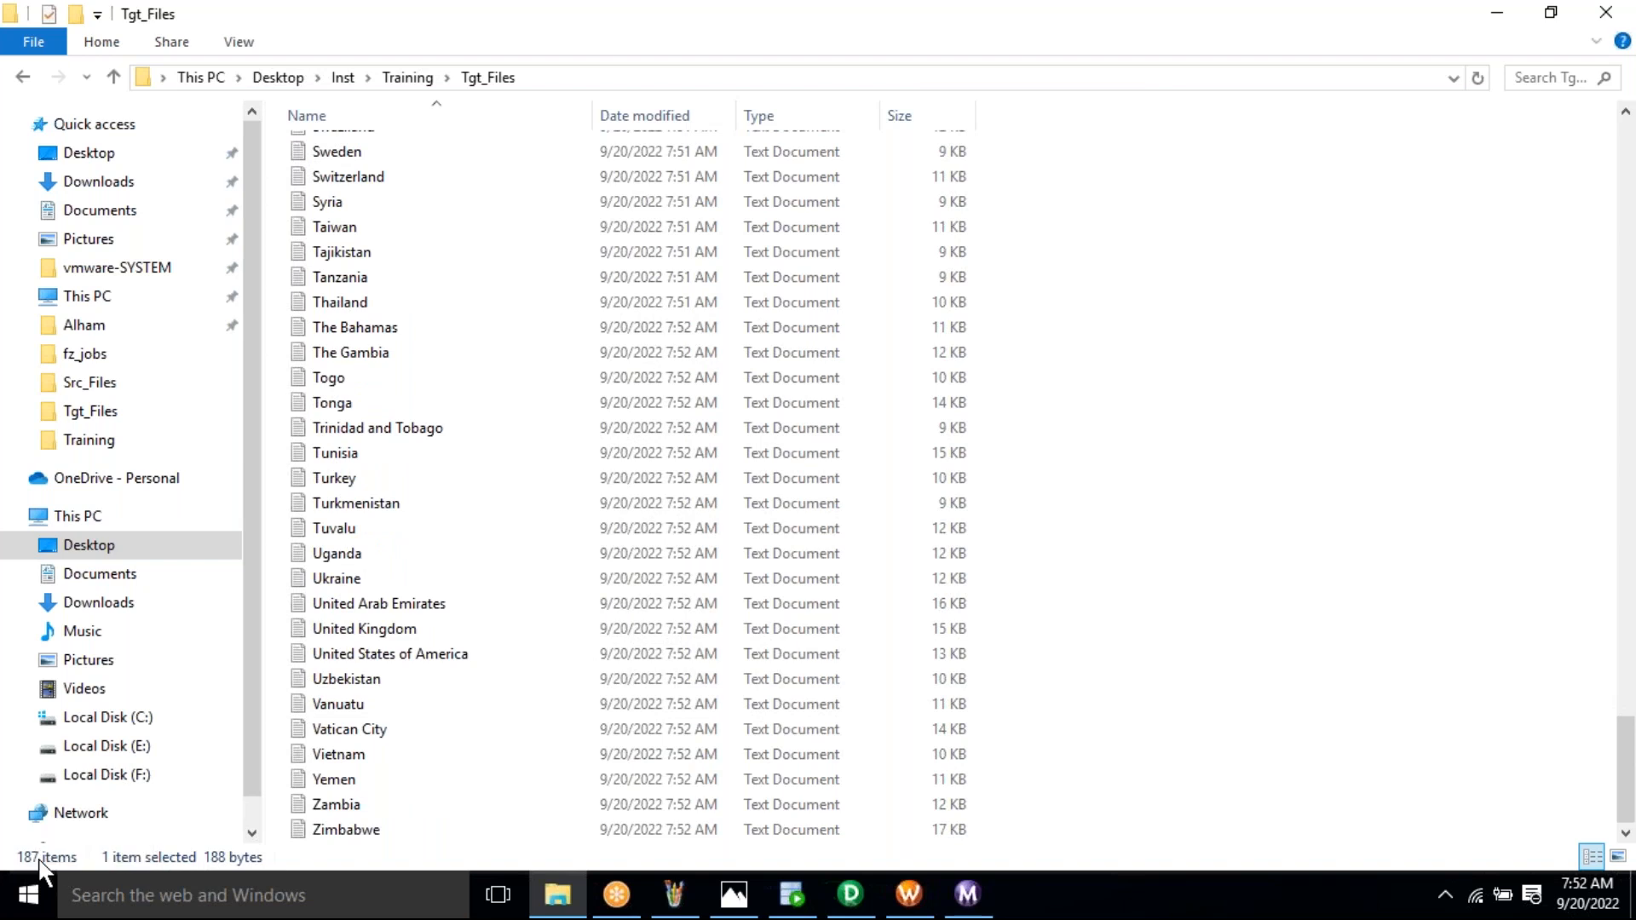
left_click(1278, 527)
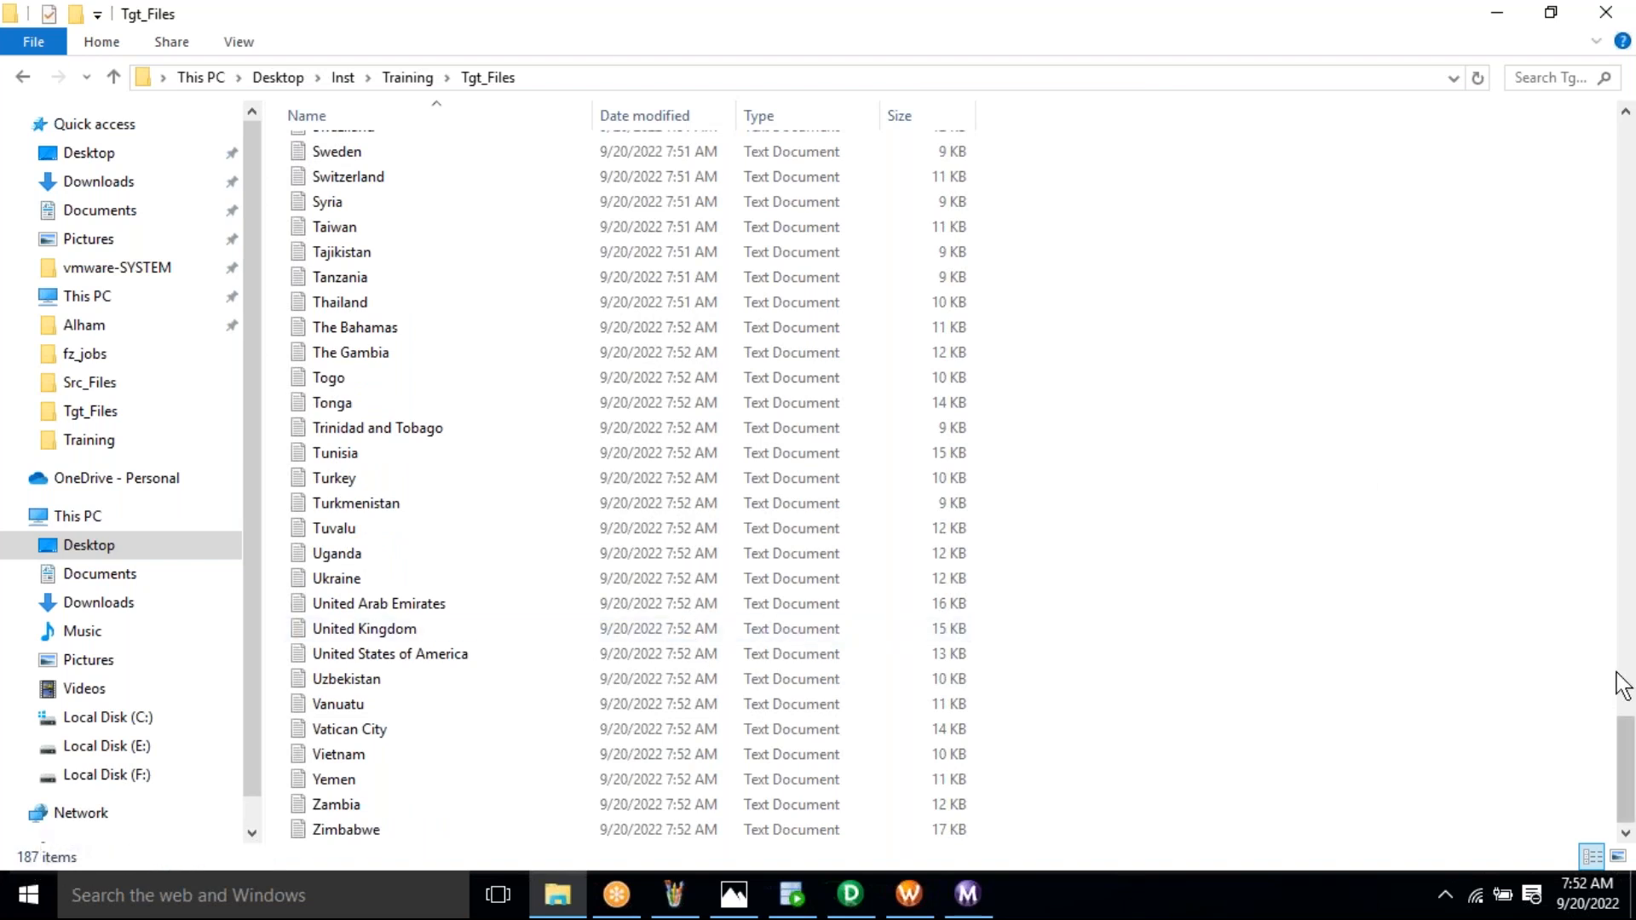
Open the Canada text file from the Tgt_Files folder in Notepad++
left_click(1626, 443)
left_click_drag(1632, 207, 967, 298)
left_click(456, 202)
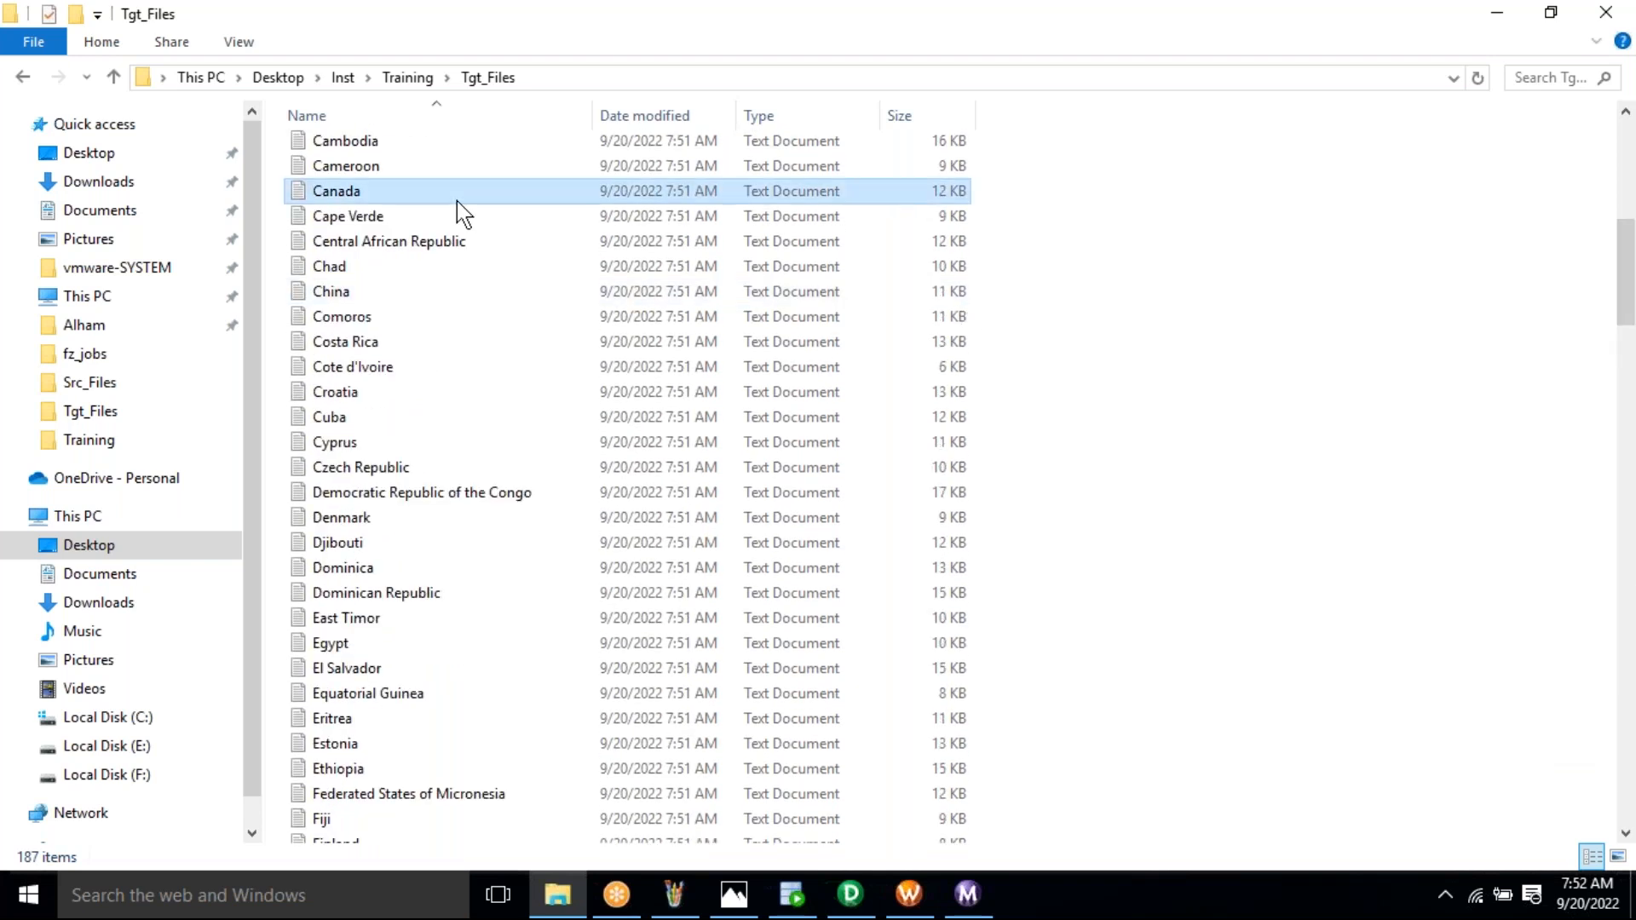
right_click(457, 201)
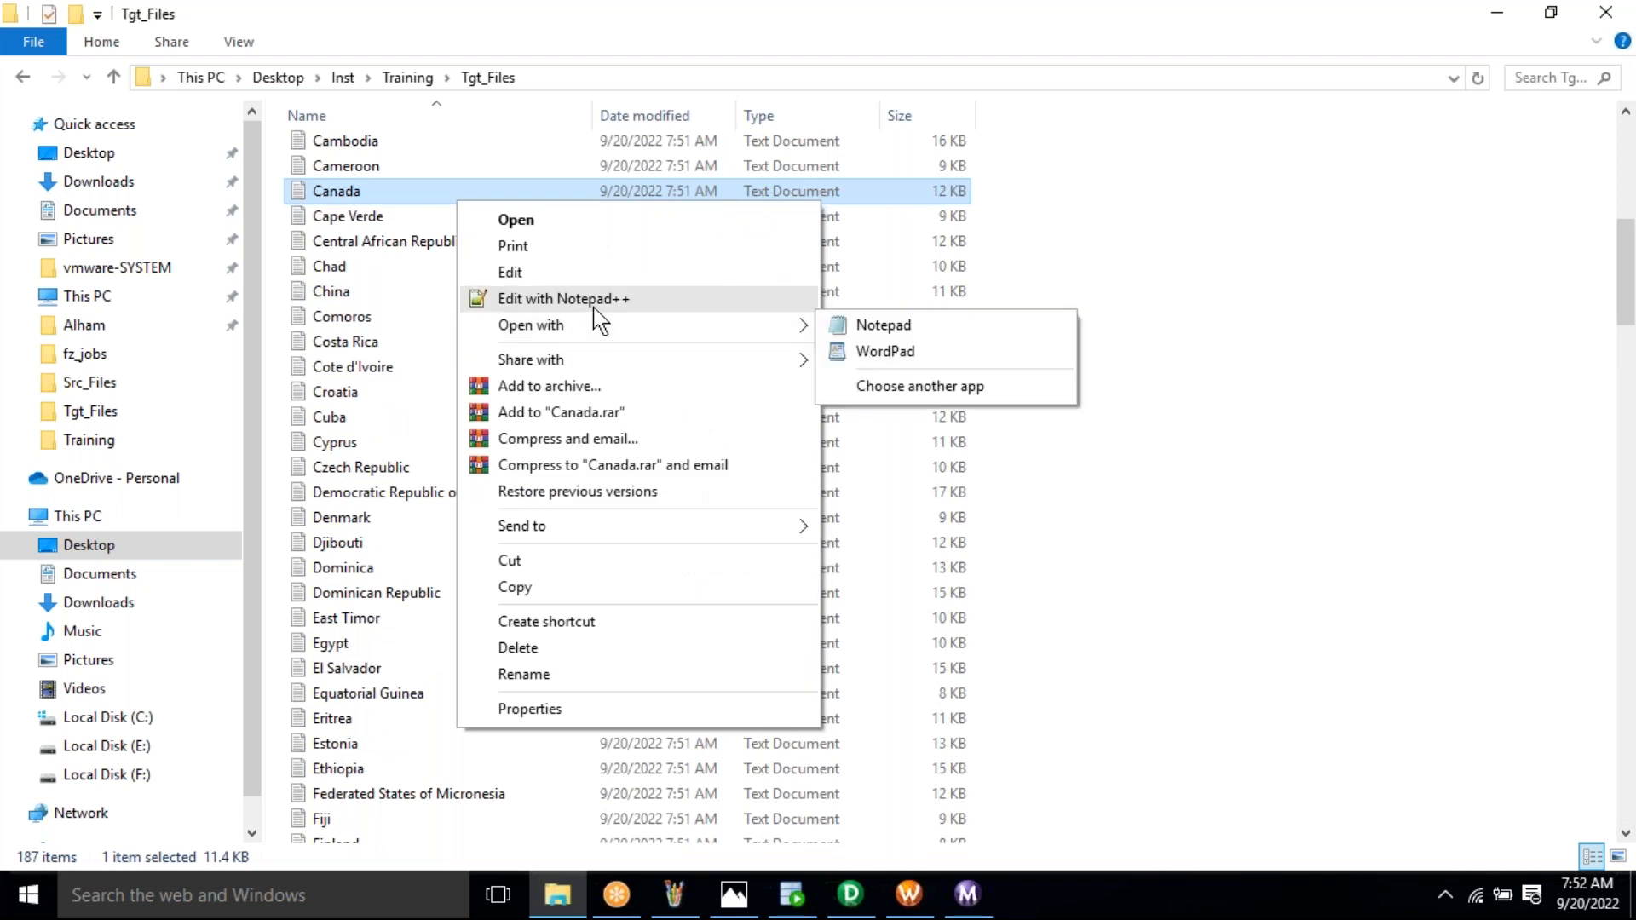
left_click(597, 300)
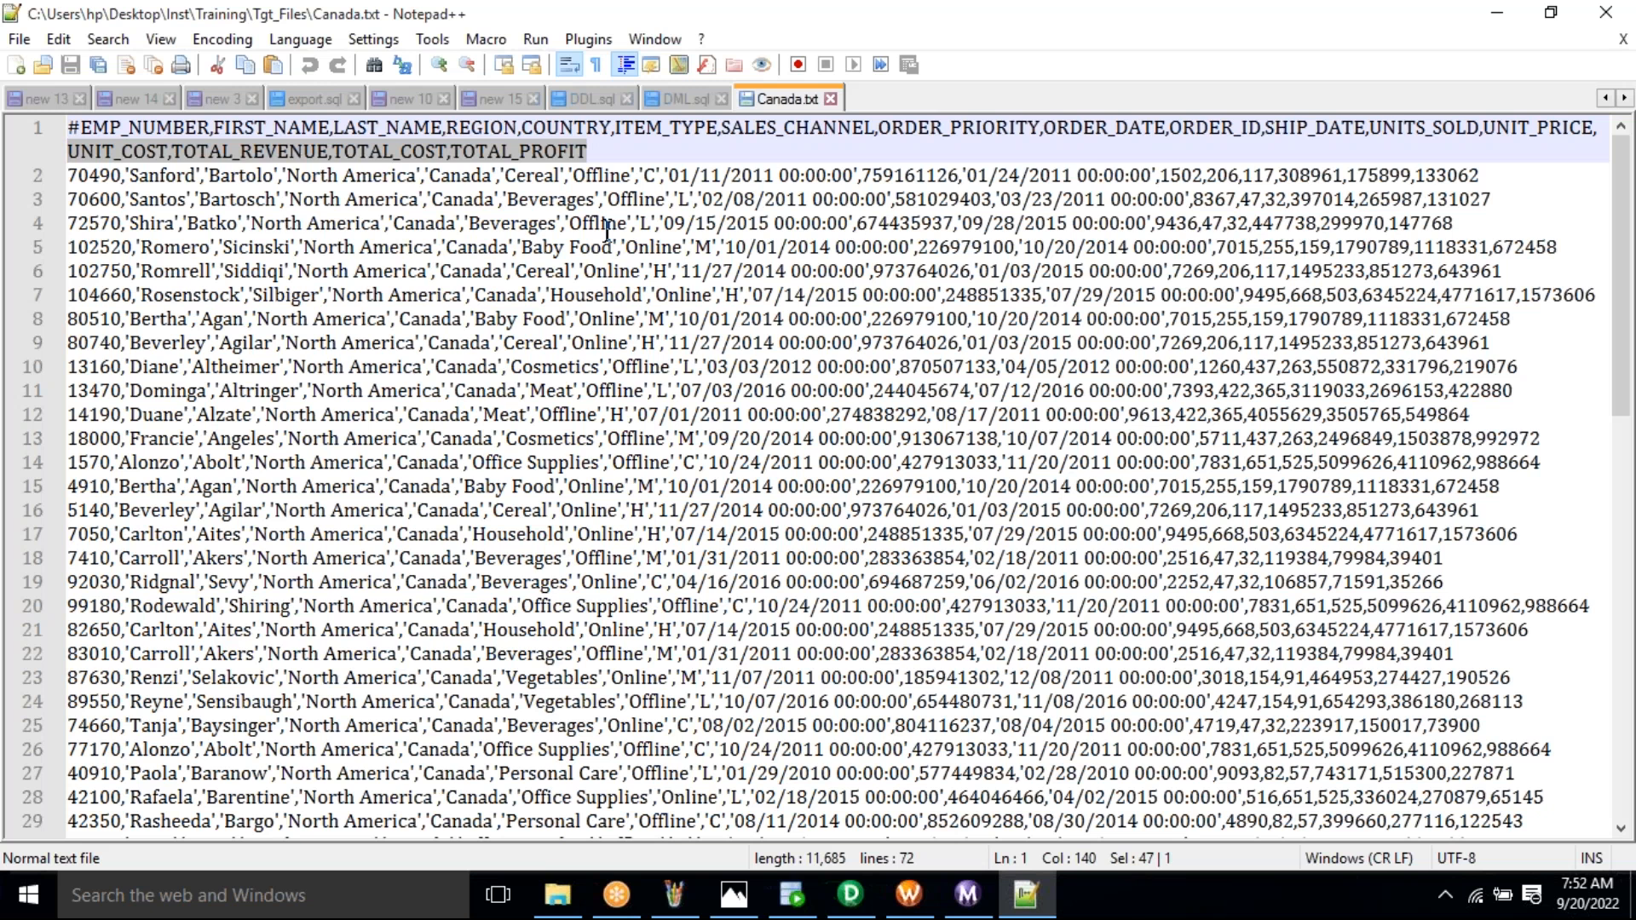
Highlight every occurrence of Canada in the file and examine the country value throughout its records
left_click(607, 226)
double_click(459, 175)
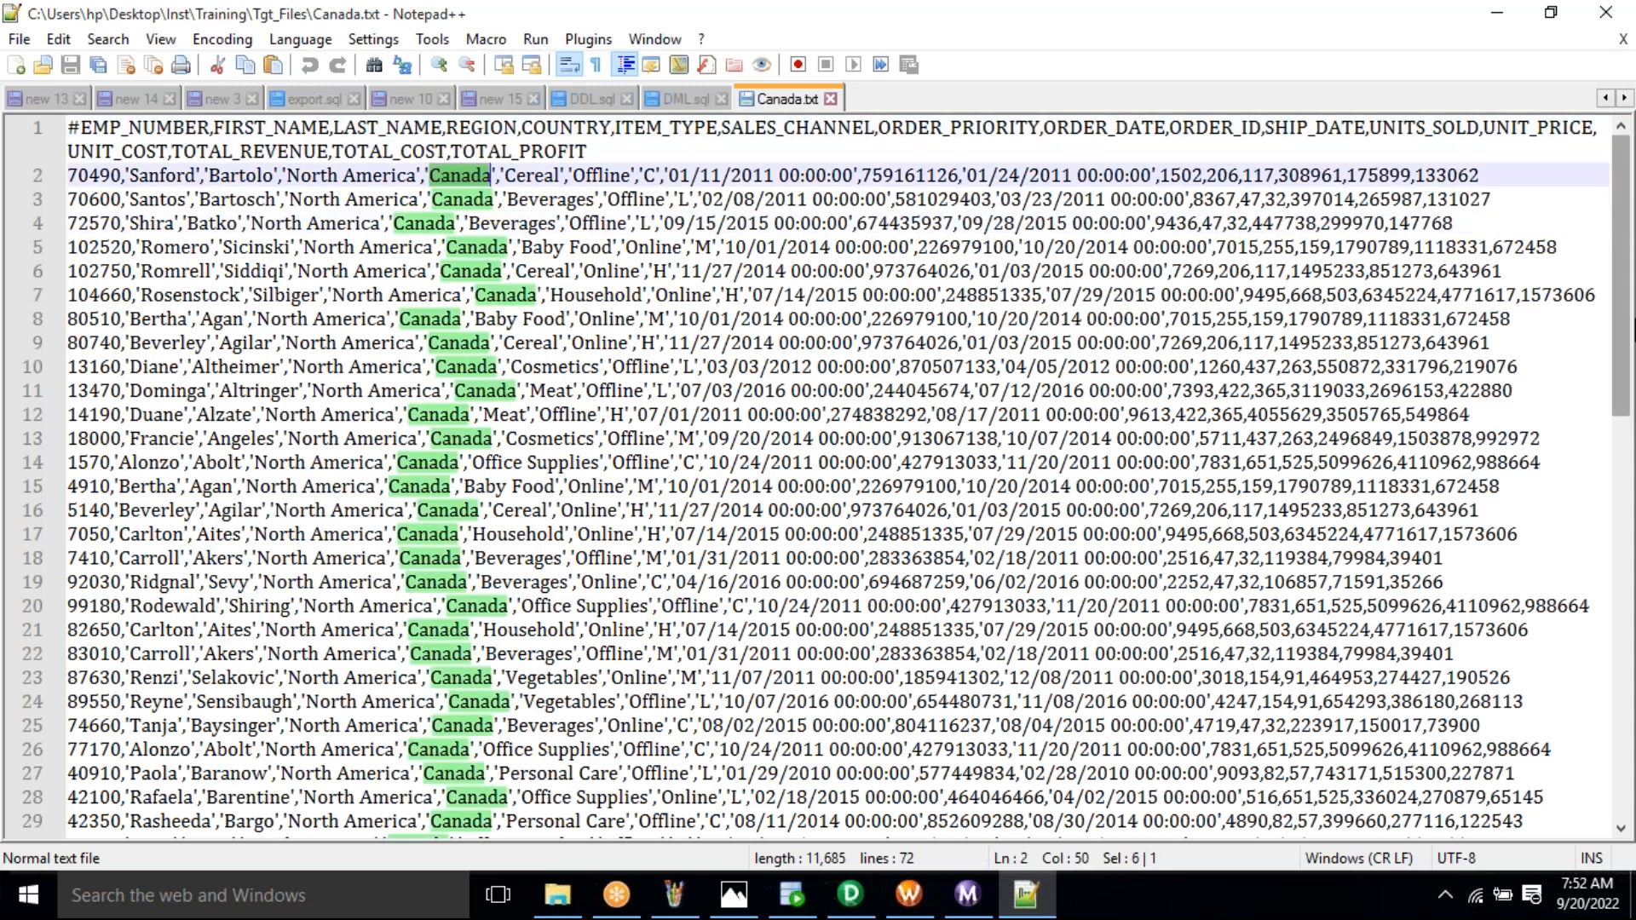
scroll(818, 477, "down", 4)
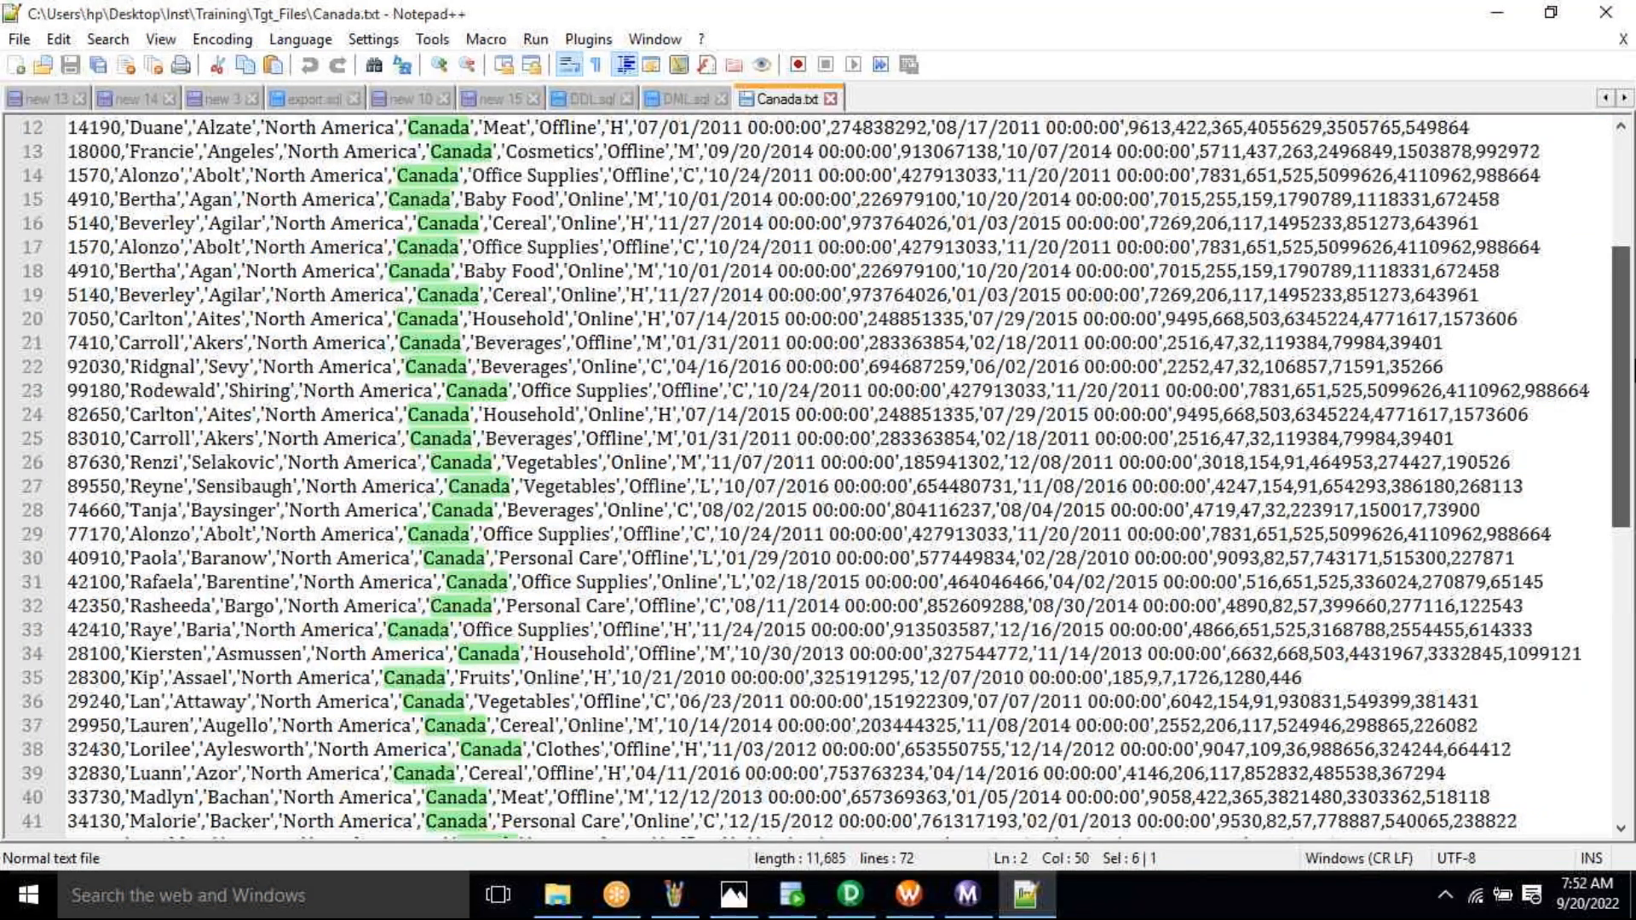
scroll(818, 477, "down", 3)
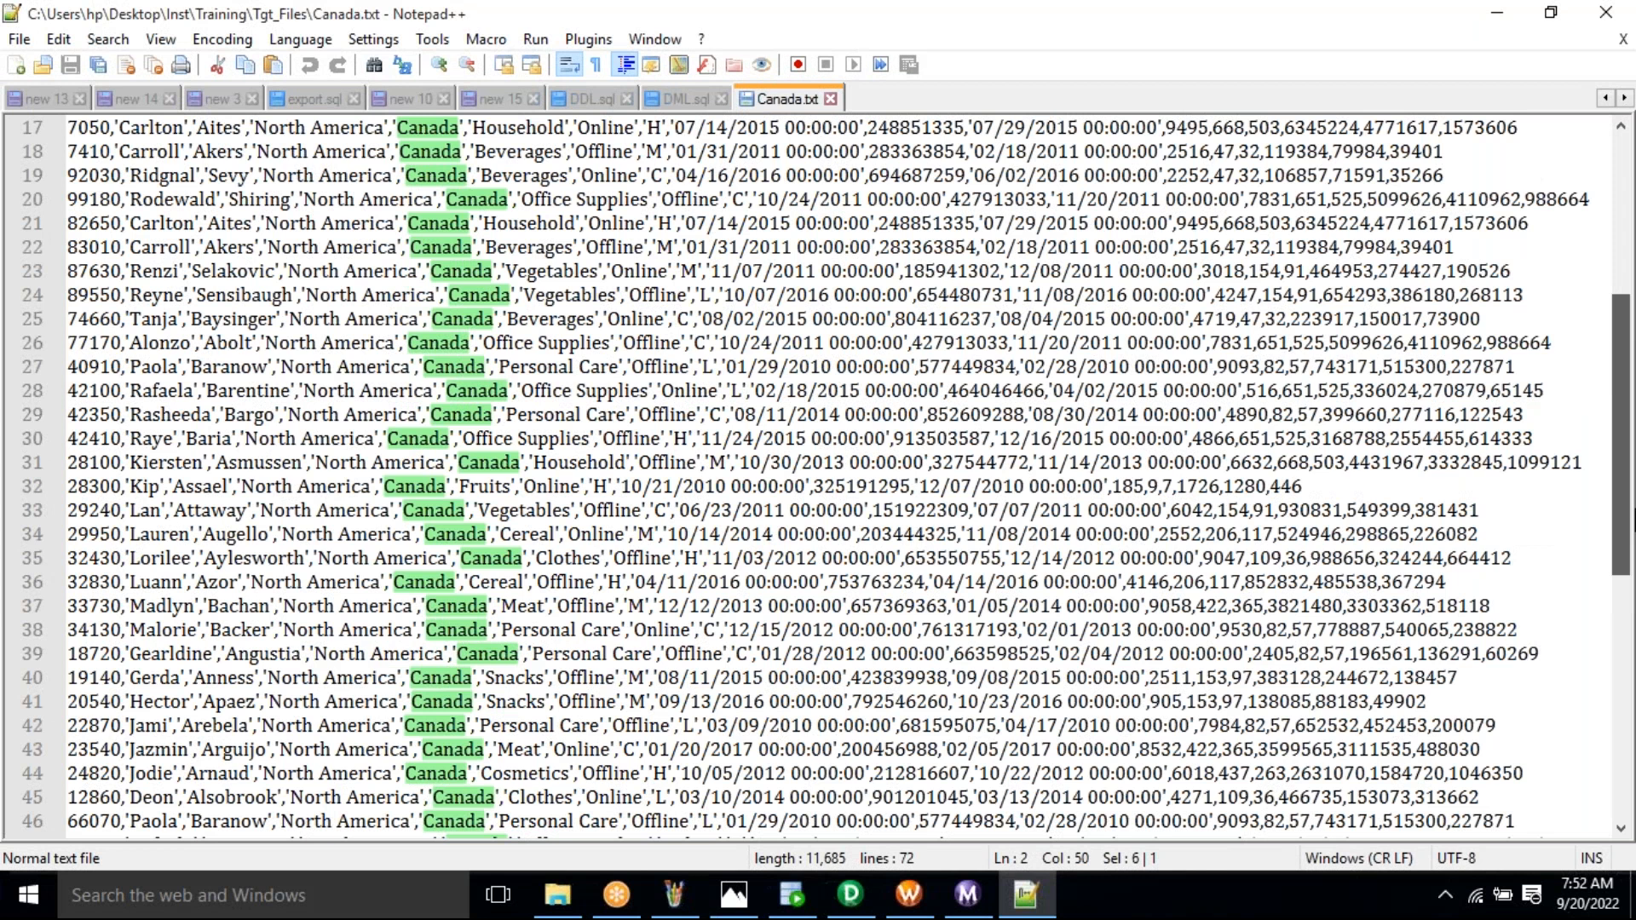
scroll(818, 478, "down", 5)
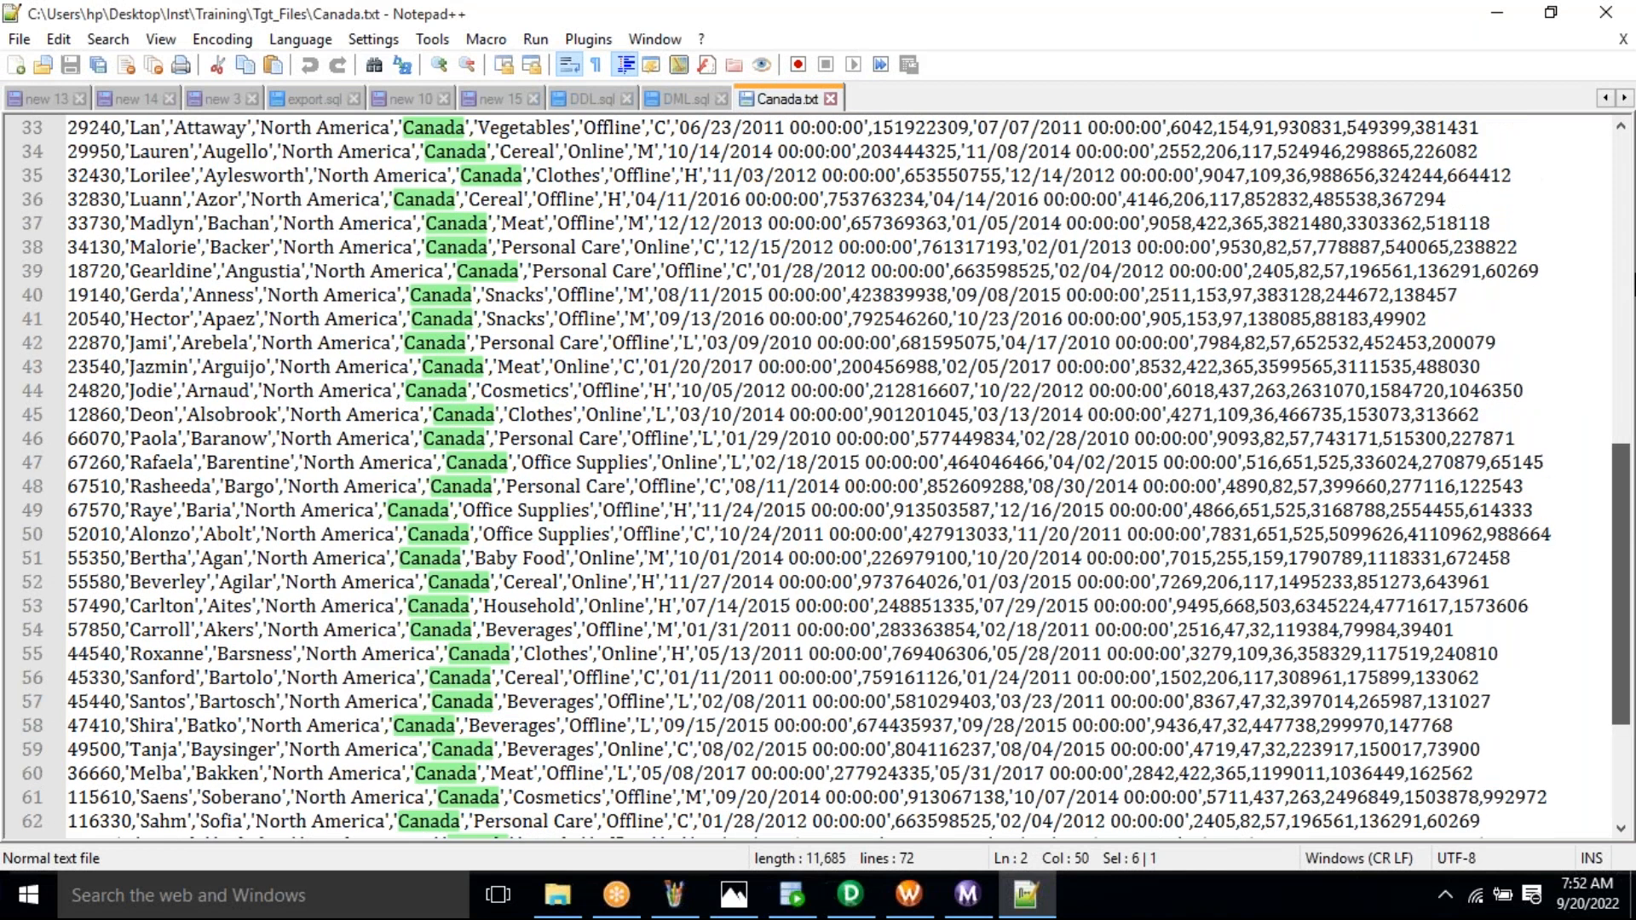
scroll(818, 477, "up", 8)
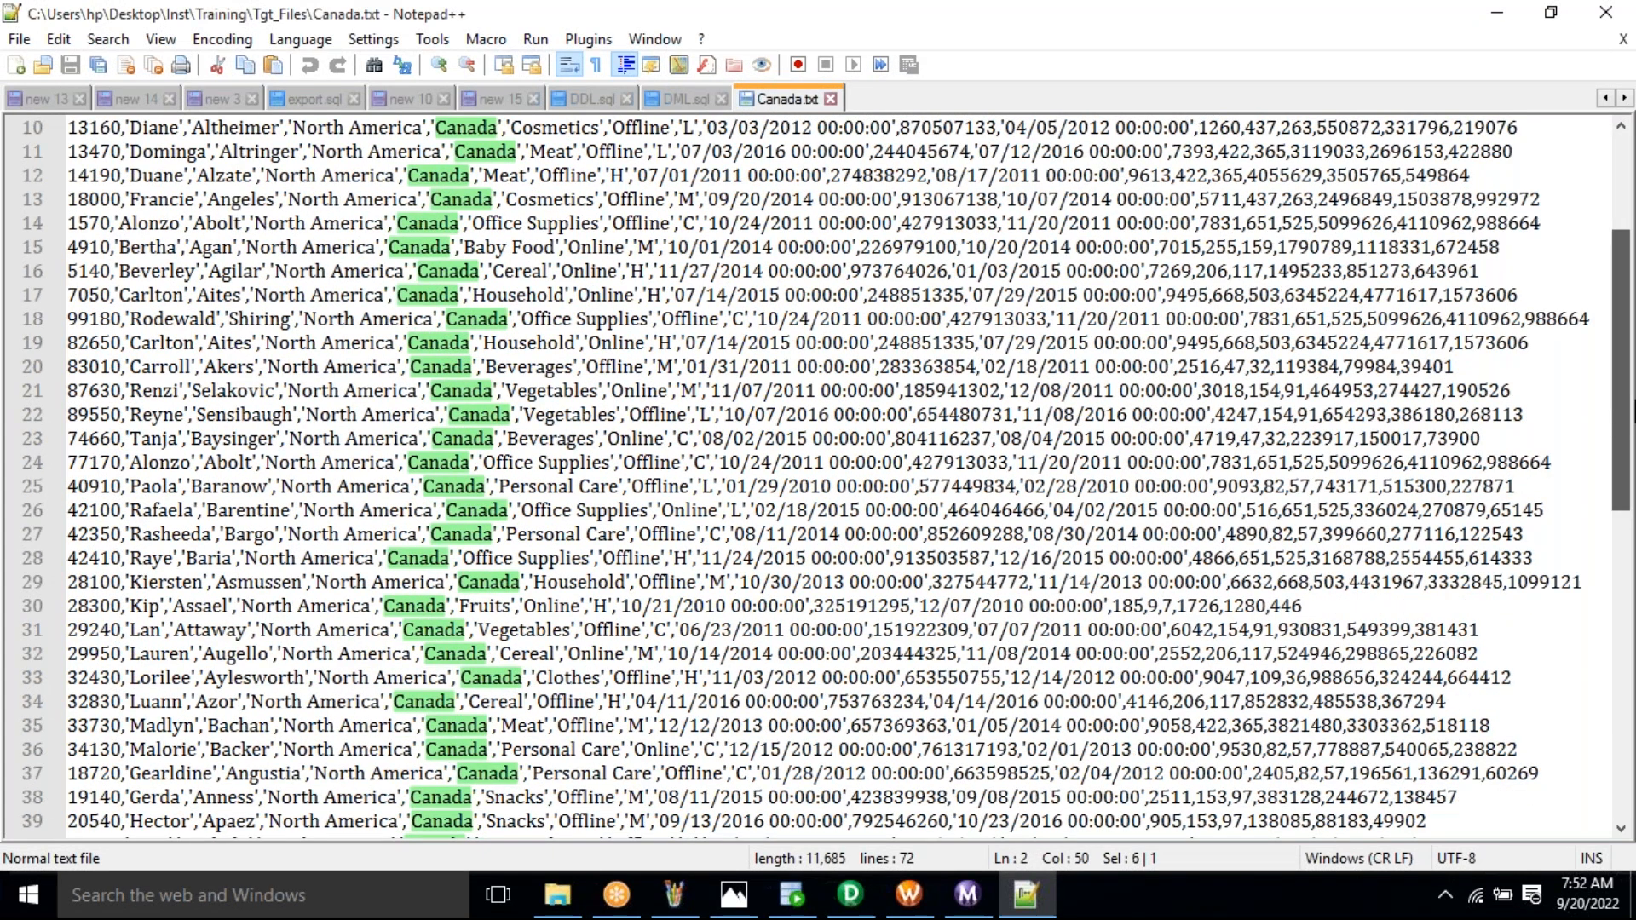
scroll(819, 478, "down", 4)
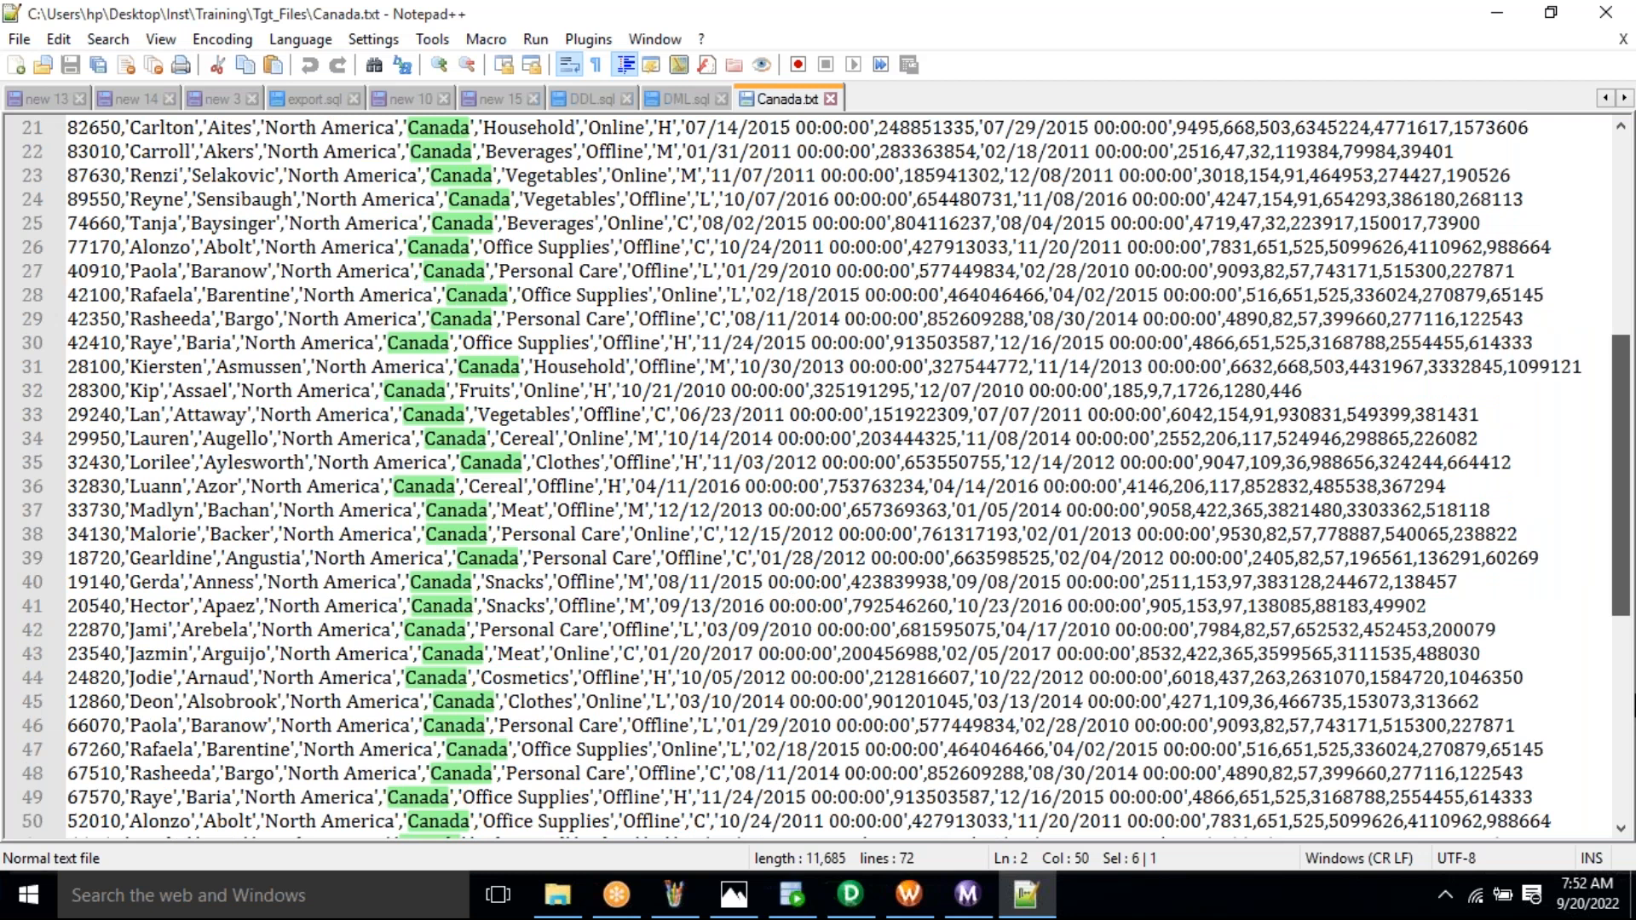
scroll(50, 818, "down", 7)
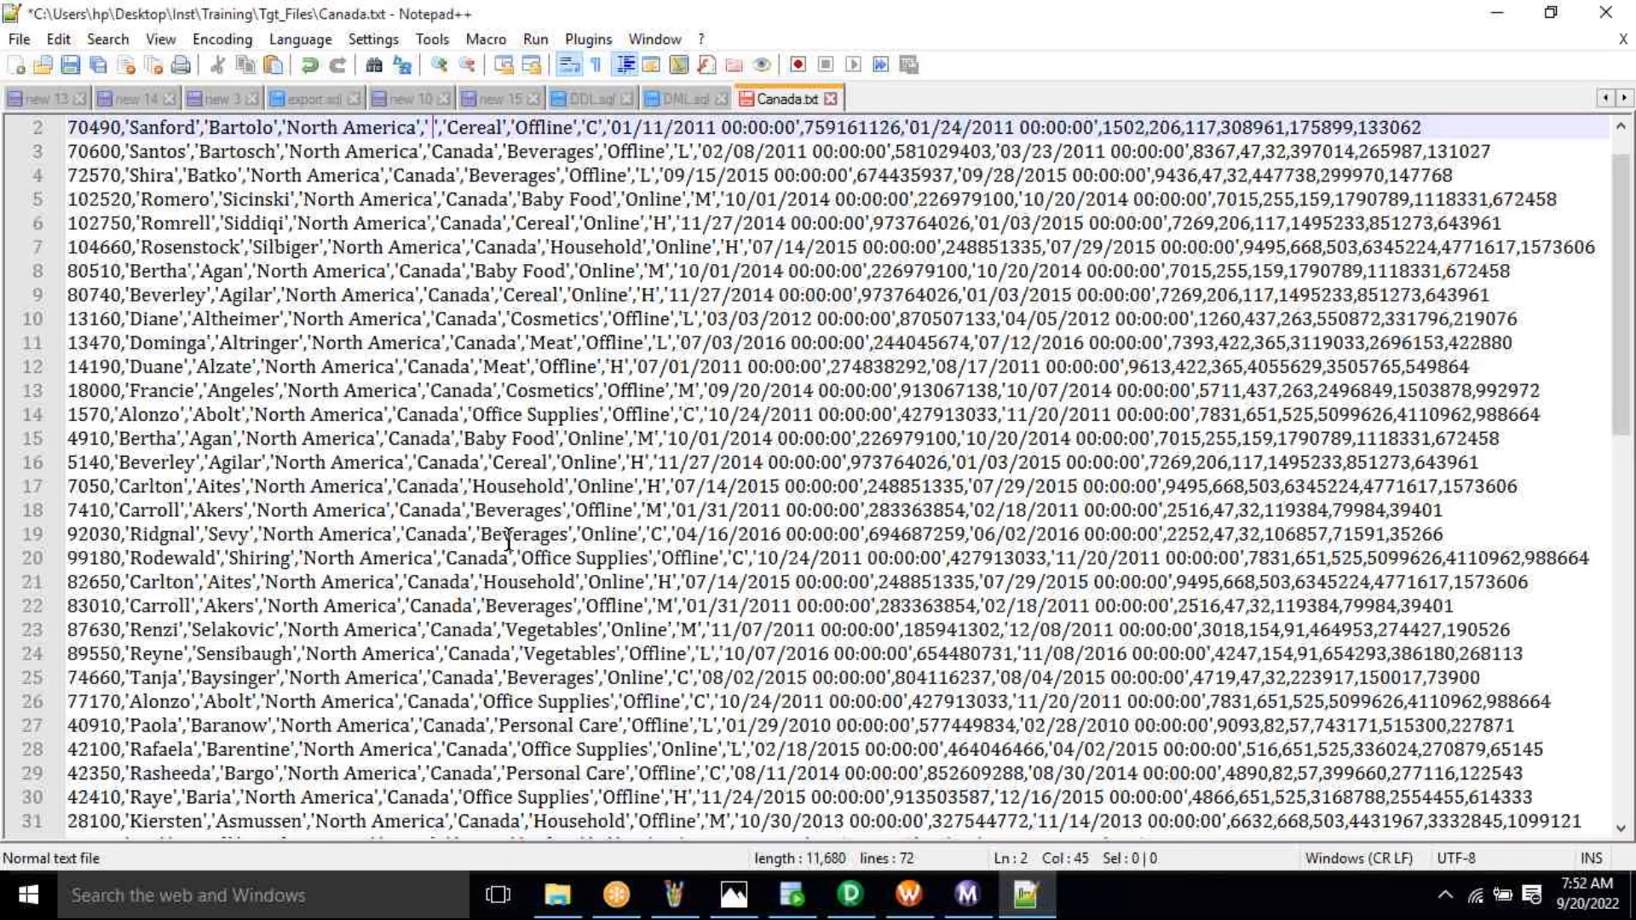
Open the Egypt text file from Tgt_Files in Notepad++, highlight all occurrences of Egypt and check the records' country values
key("alt+Tab")
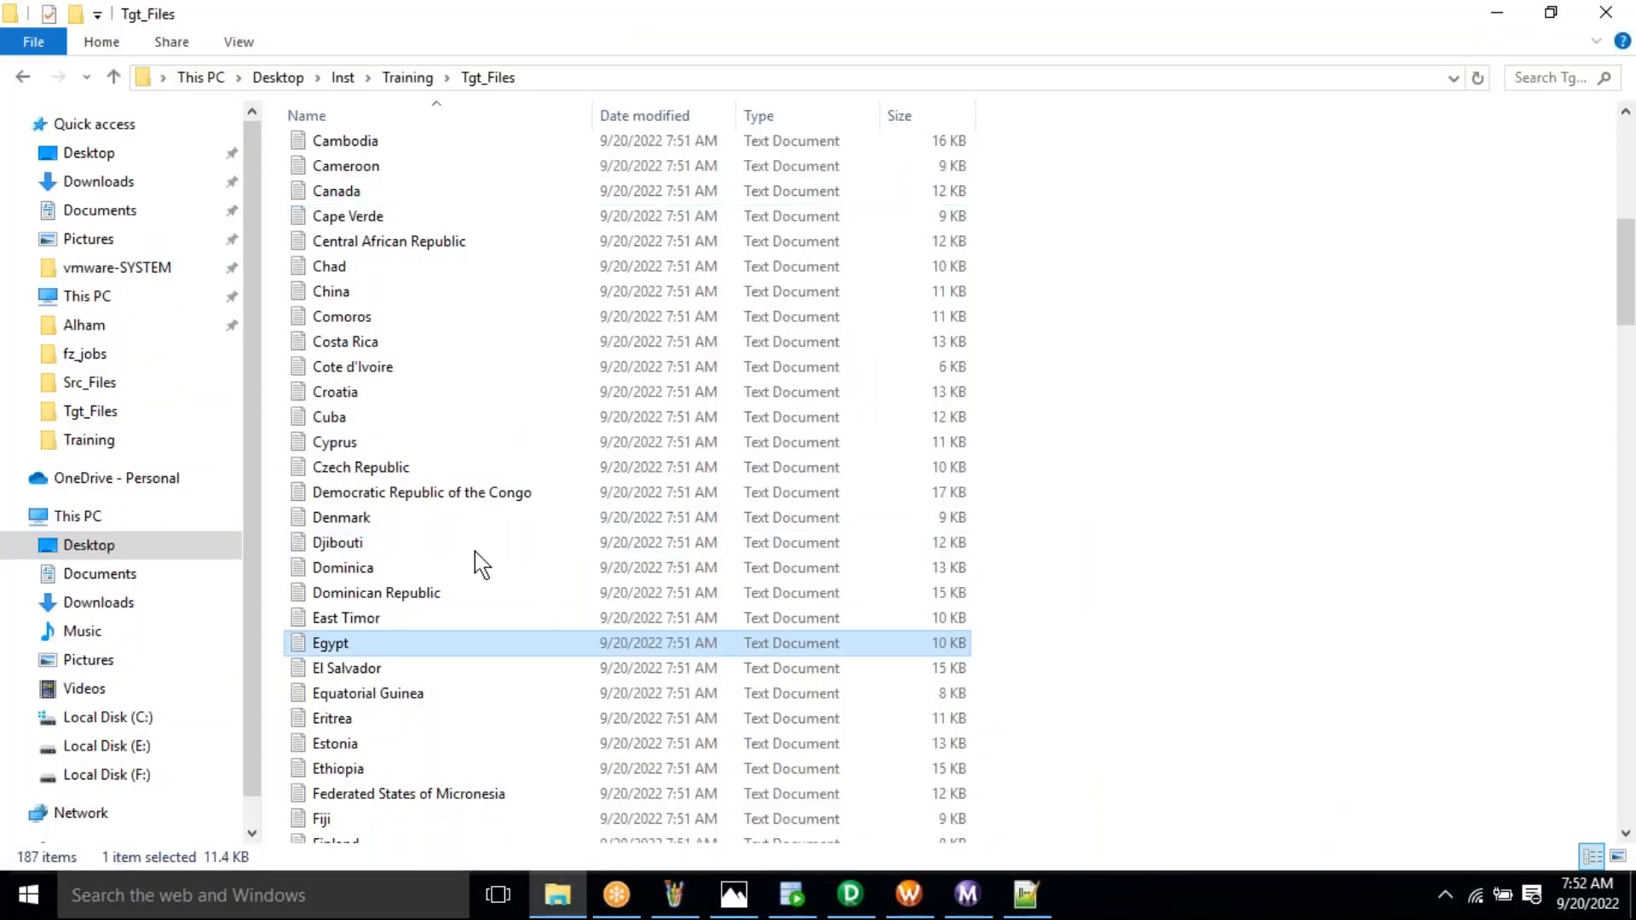
right_click(436, 644)
left_click(545, 215)
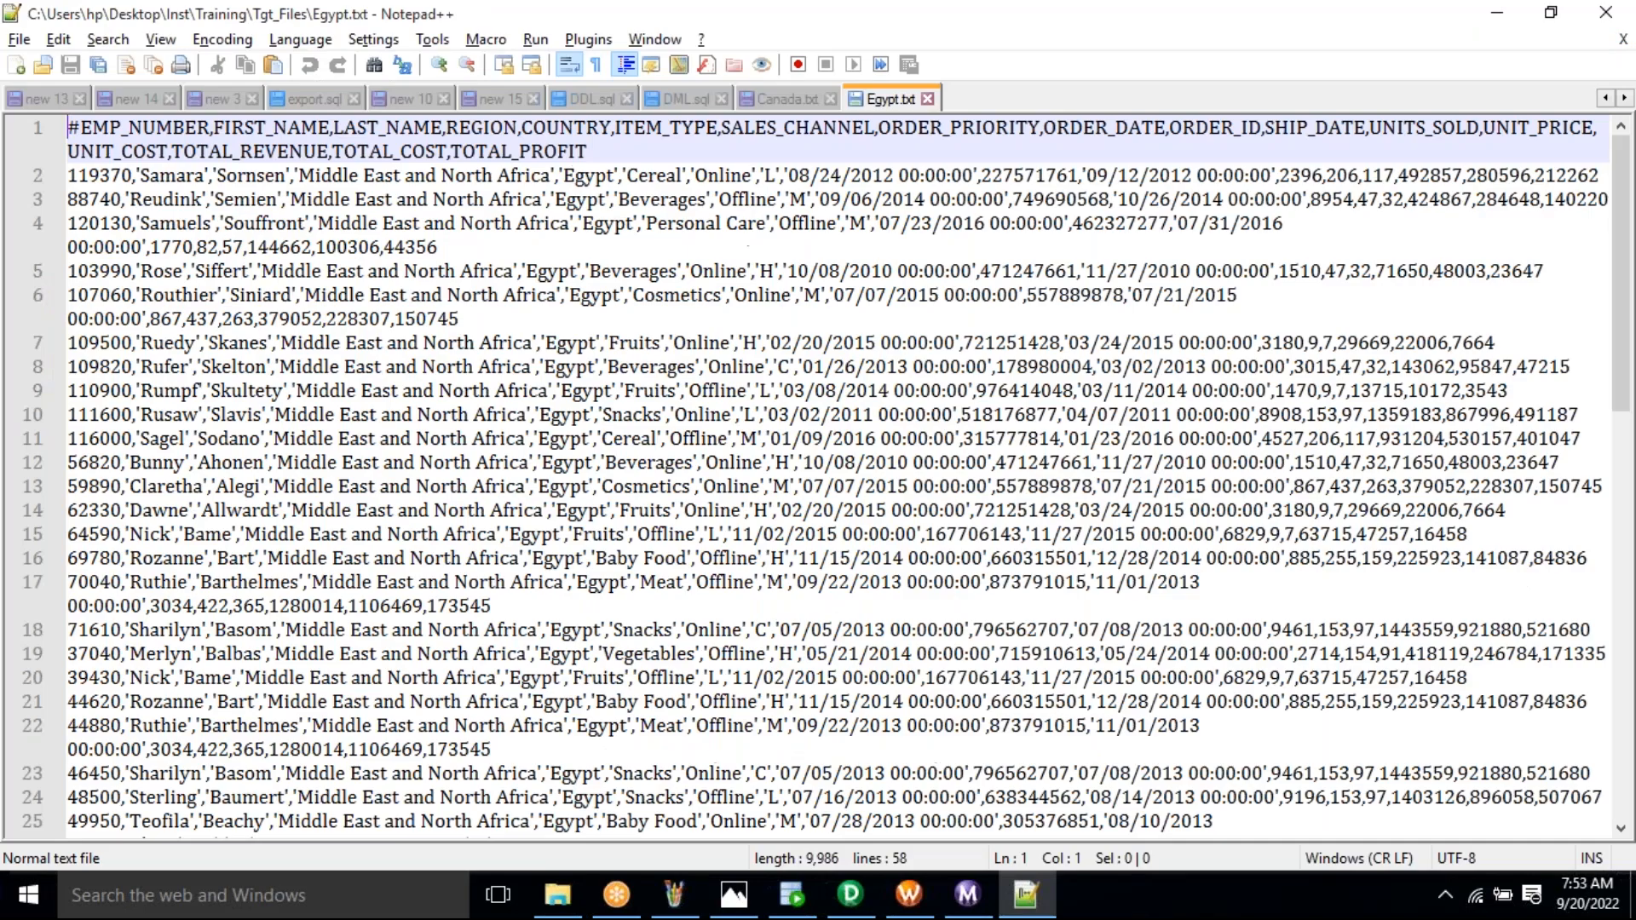
double_click(588, 175)
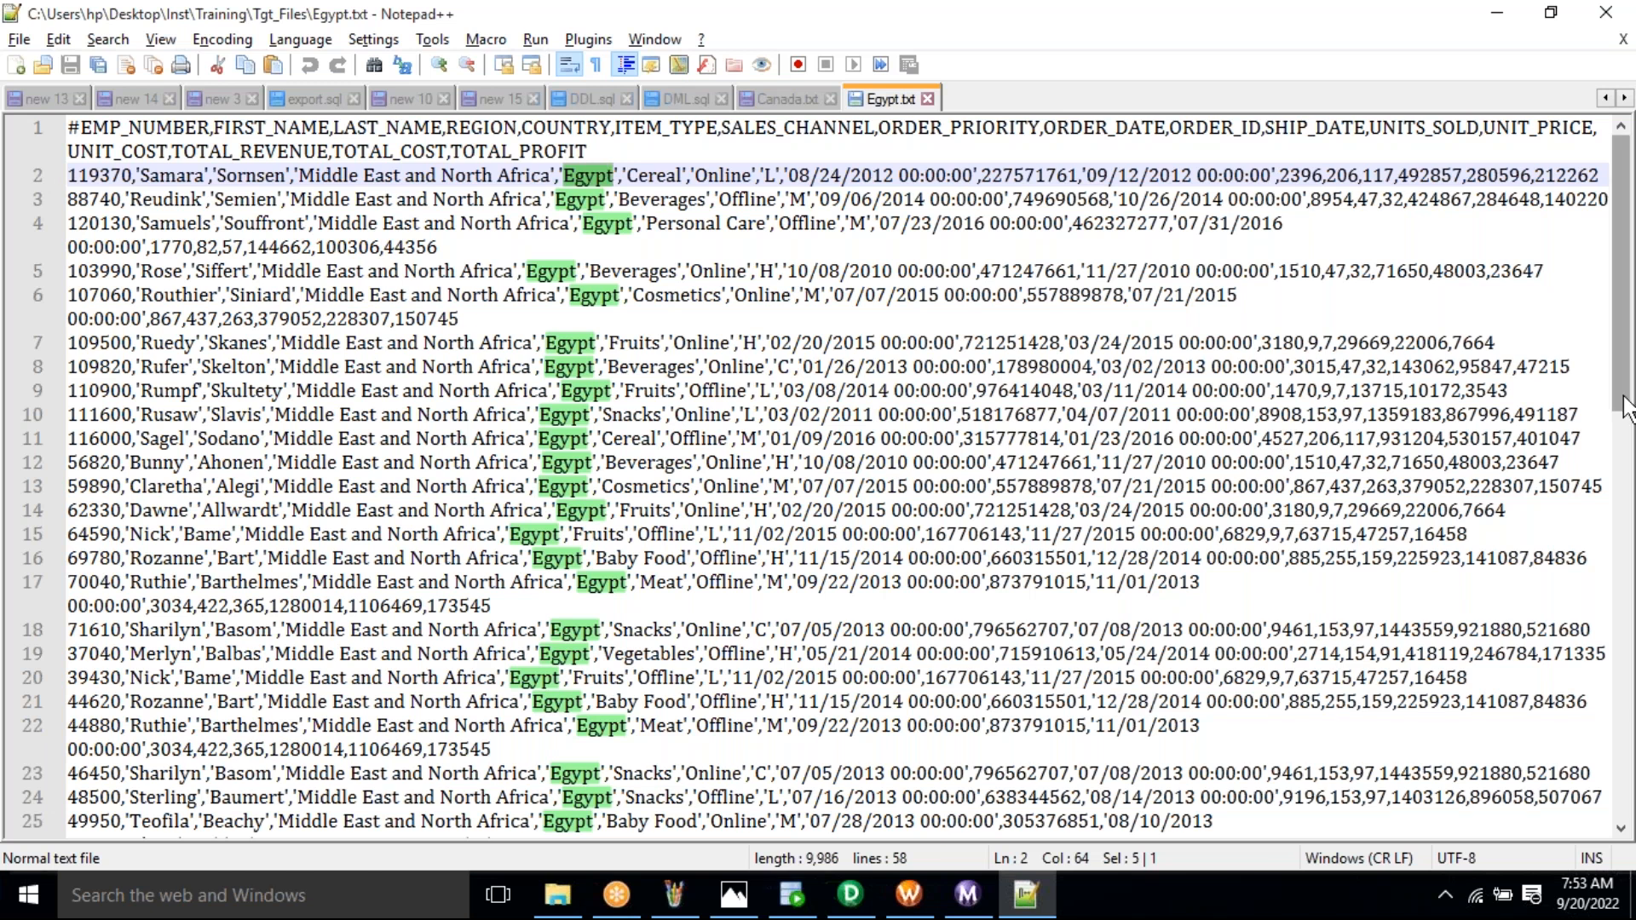
scroll(1628, 409, "down", 5)
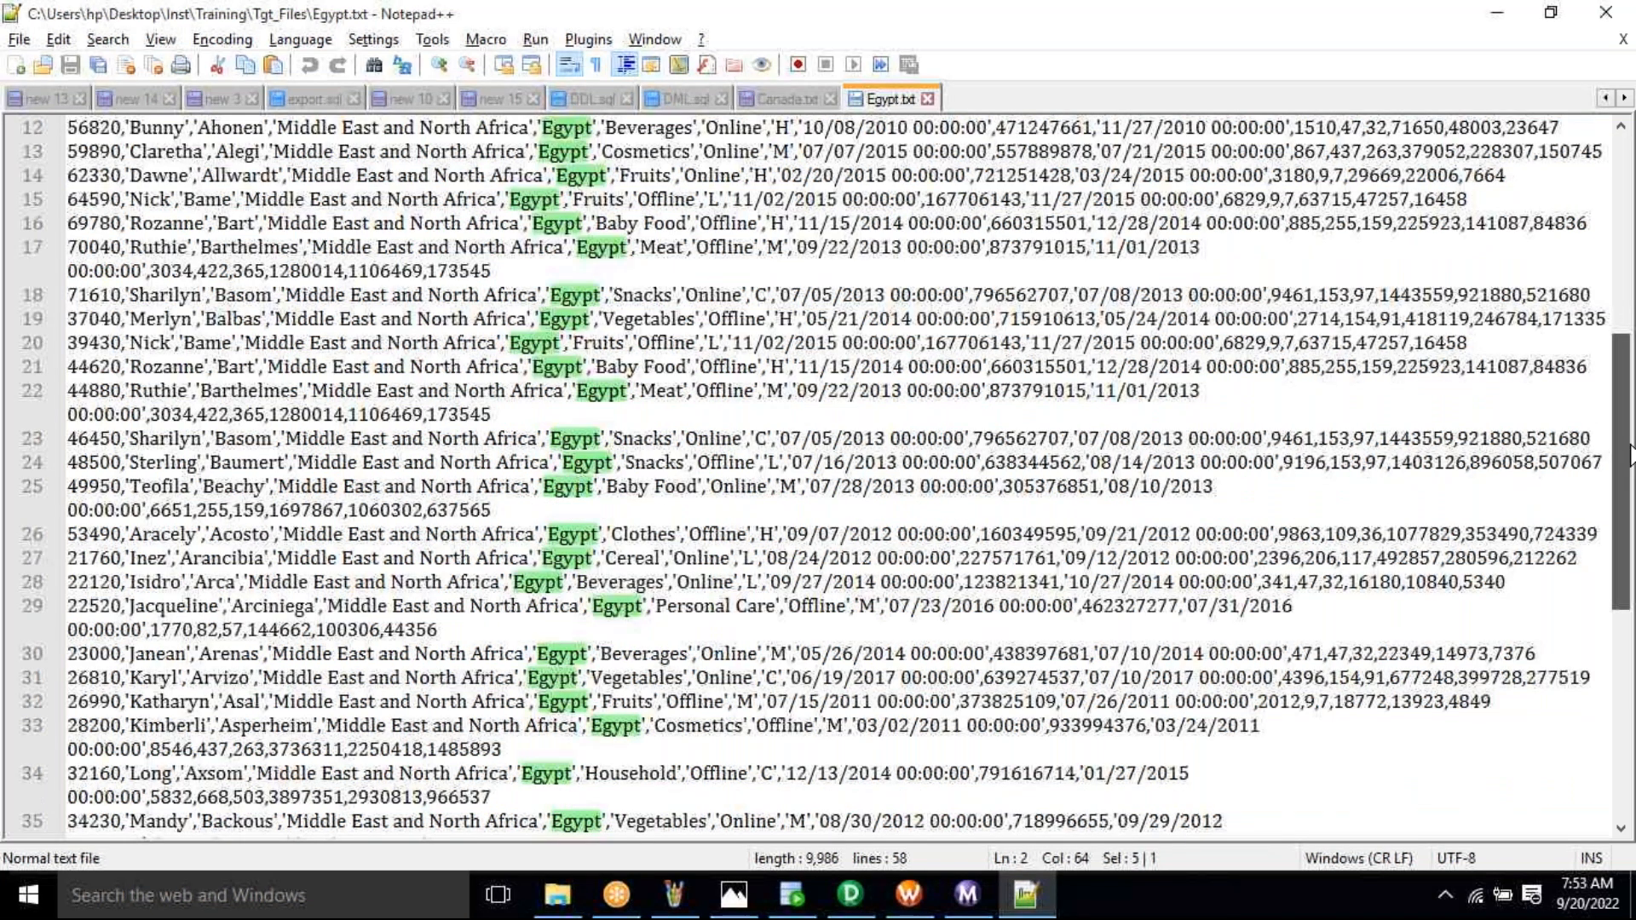
scroll(1629, 456, "down", 3)
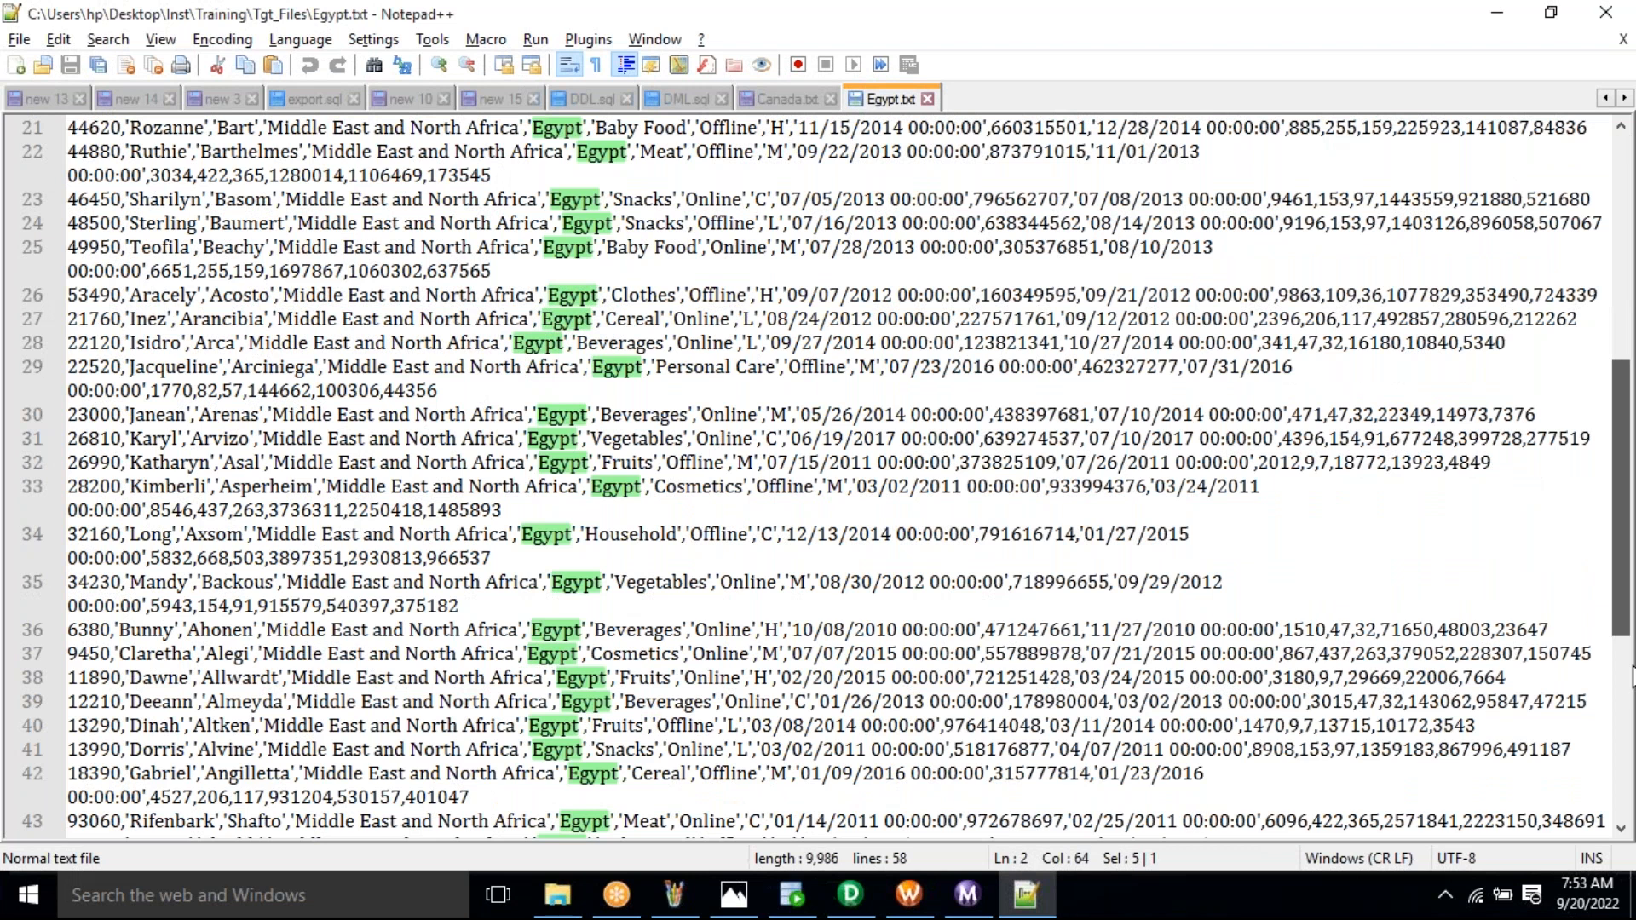
Open the Turkey text file from Tgt_Files in Notepad++, highlight all occurrences of Turkey and check the records down to the end
key("alt+Tab")
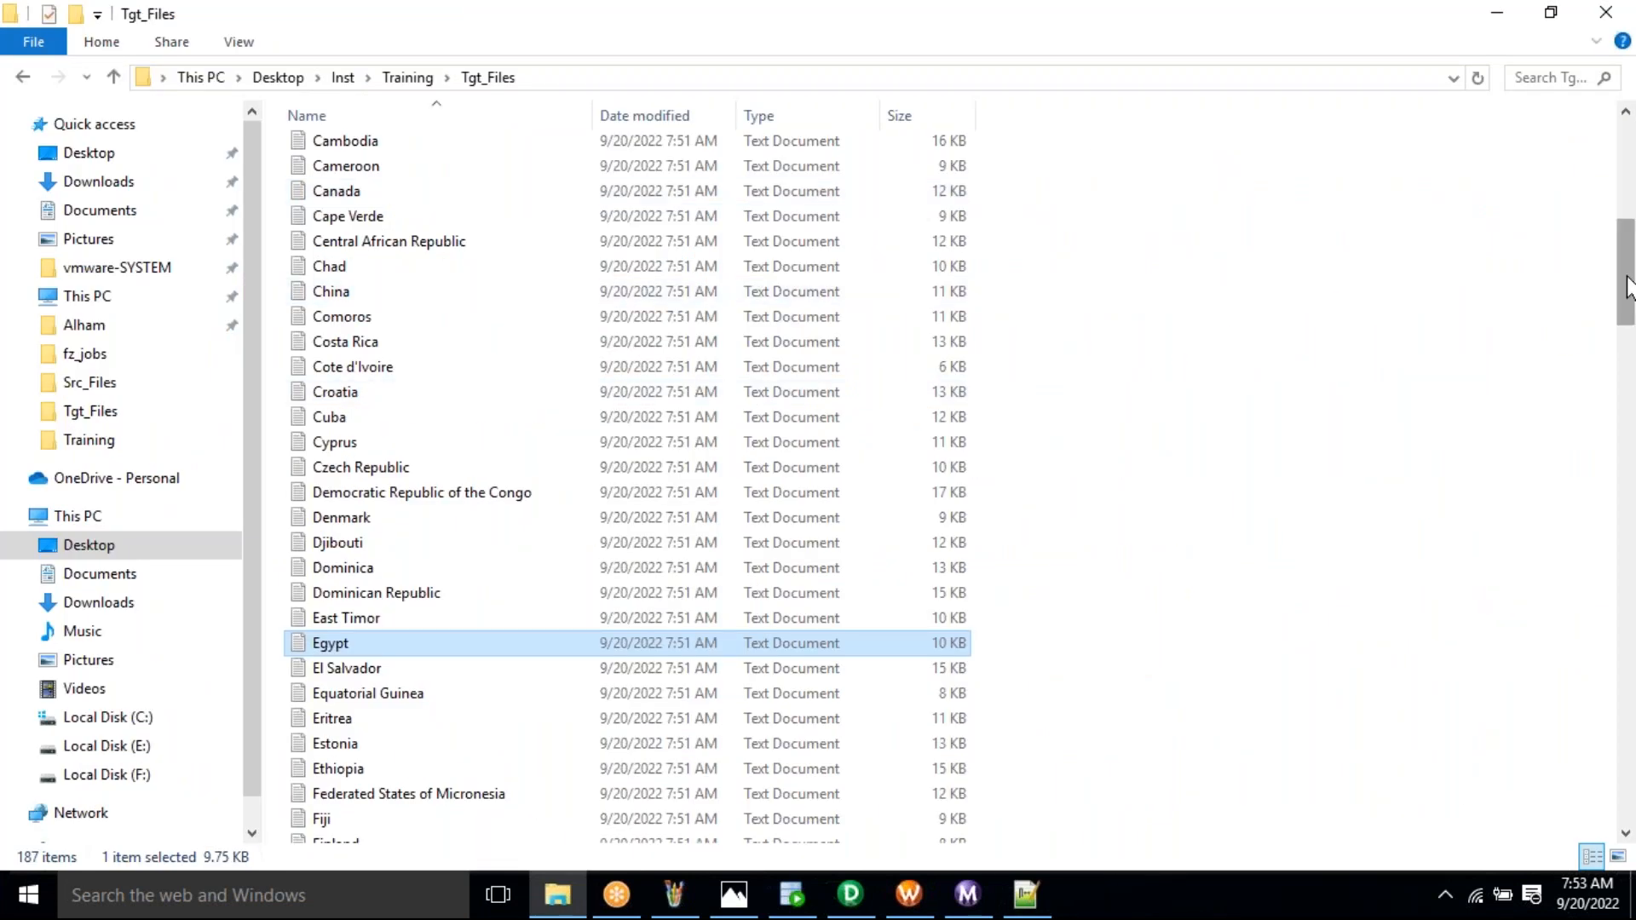
left_click_drag(1625, 275, 1628, 856)
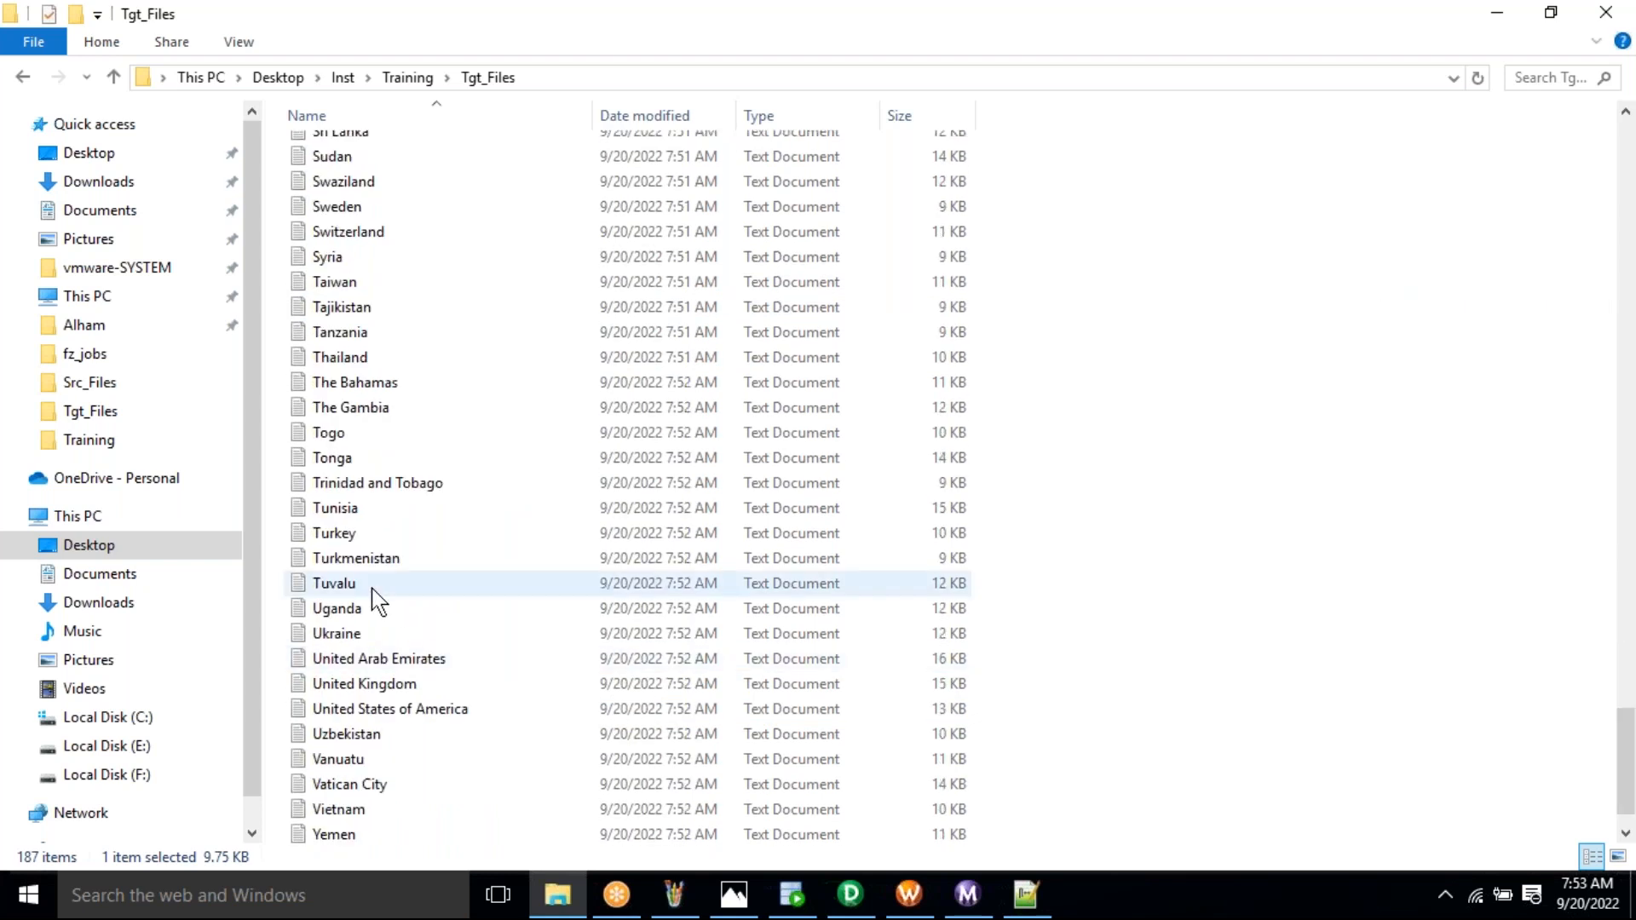
right_click(358, 542)
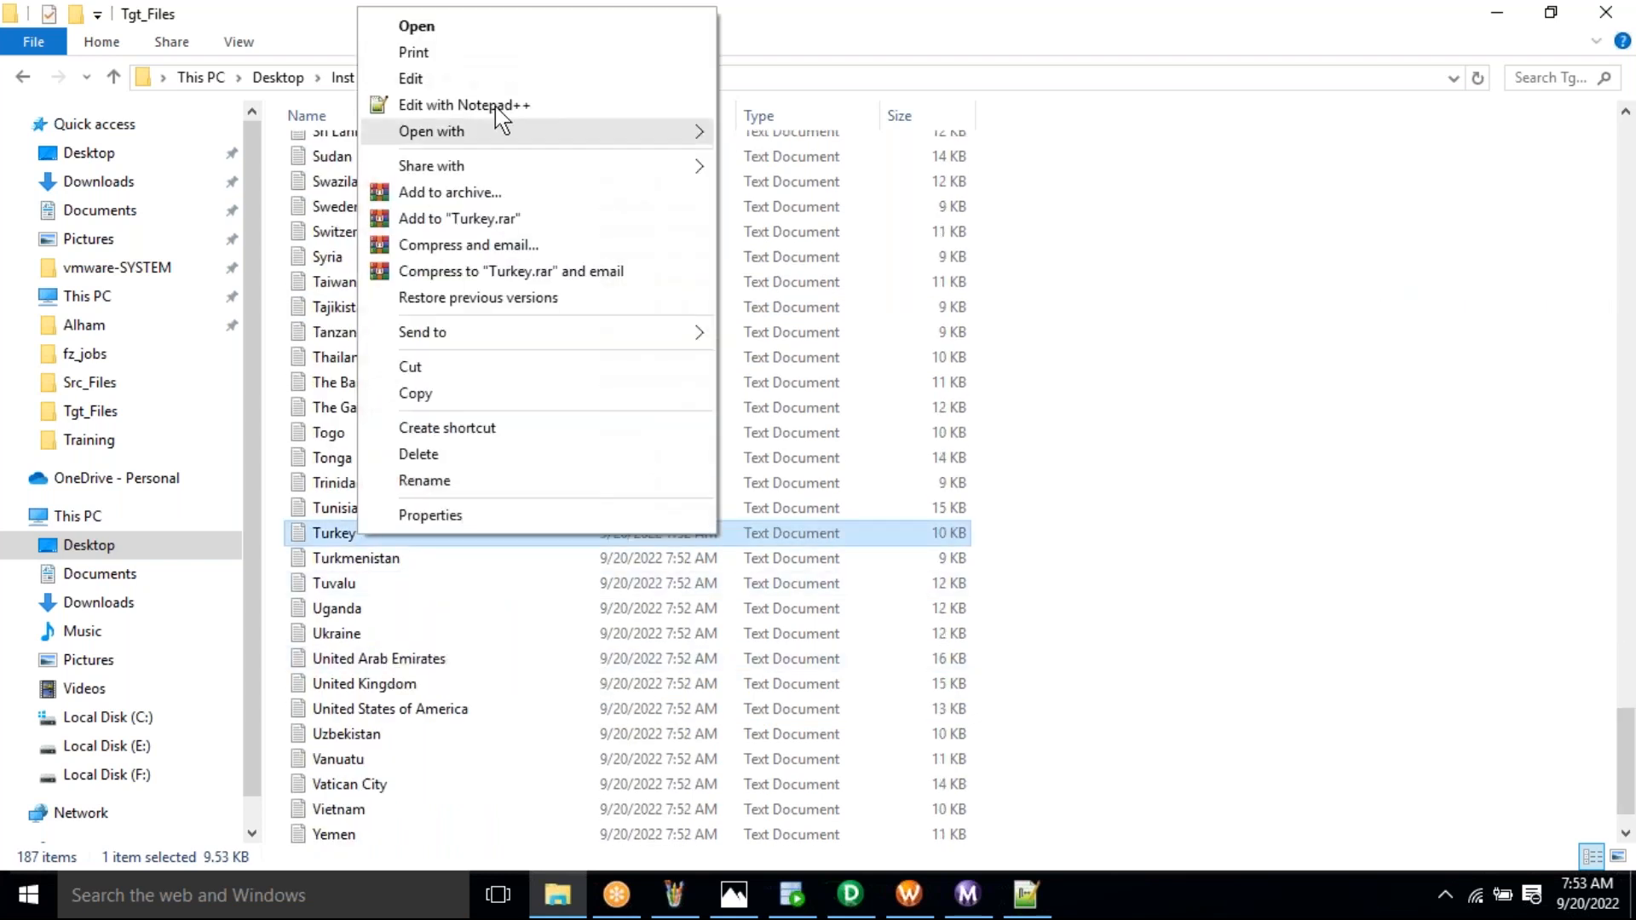
left_click(433, 107)
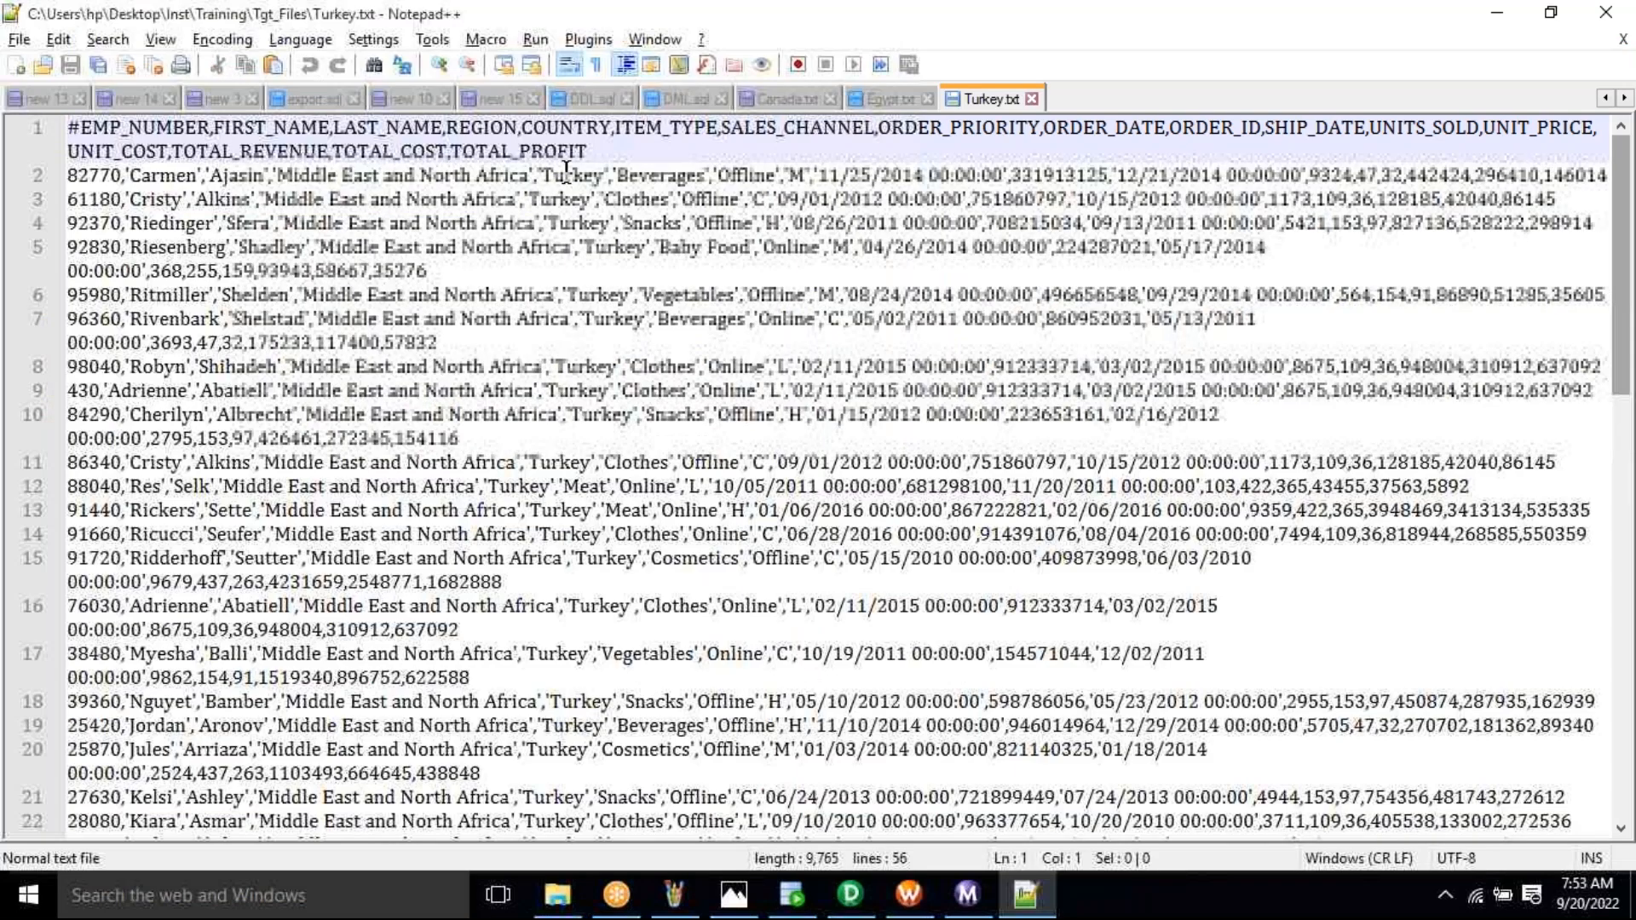
double_click(572, 175)
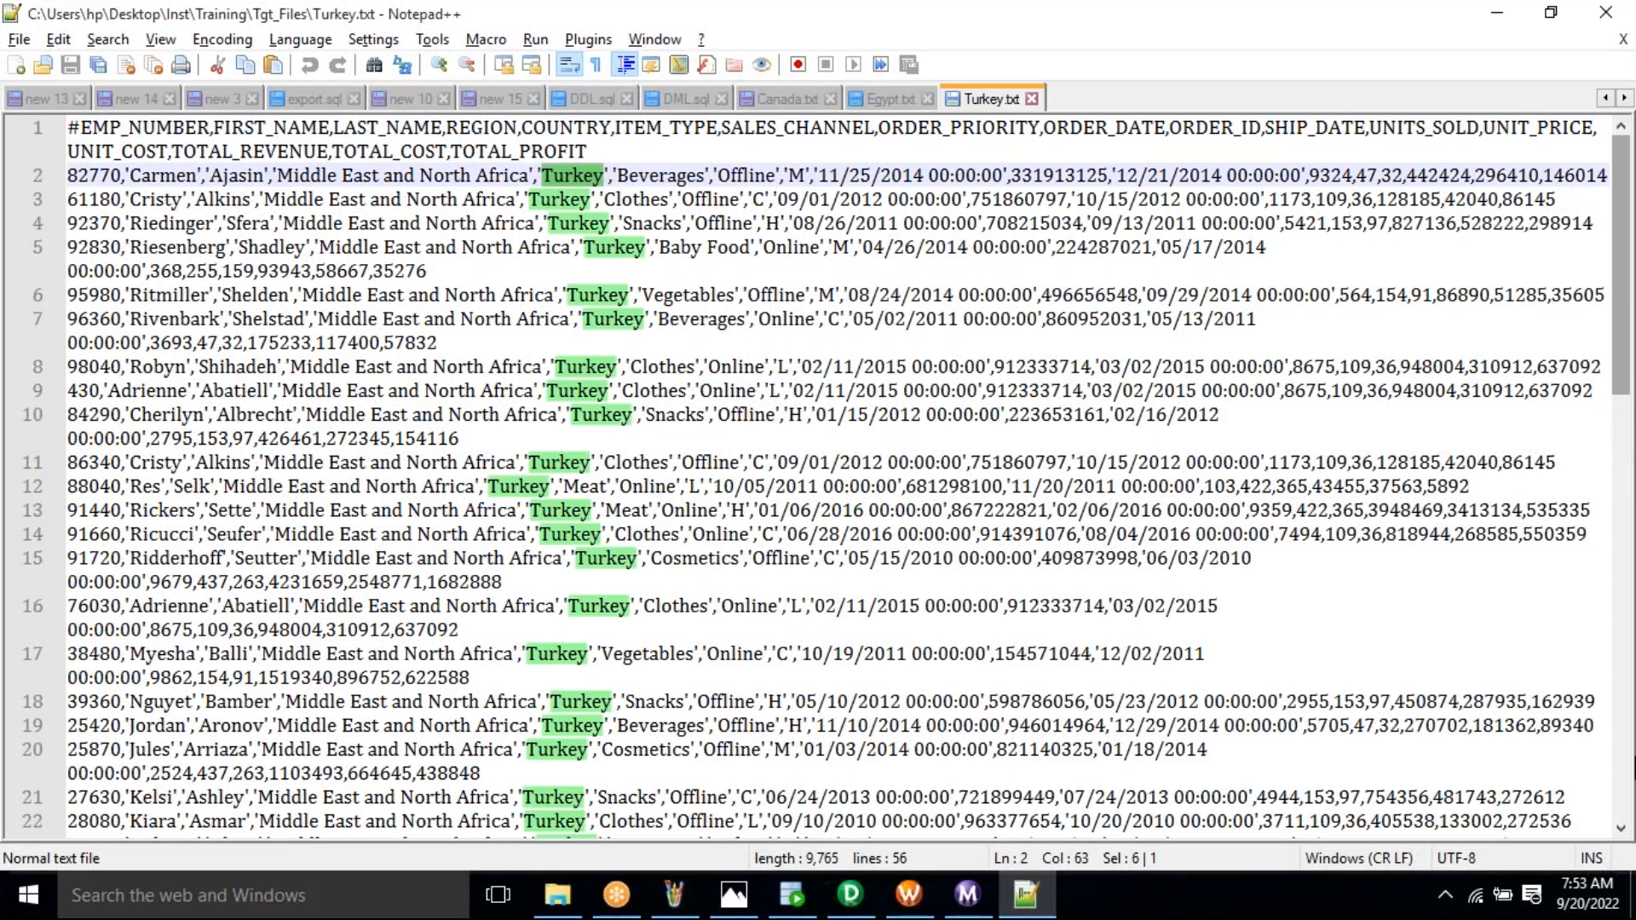
scroll(818, 477, "down", 15)
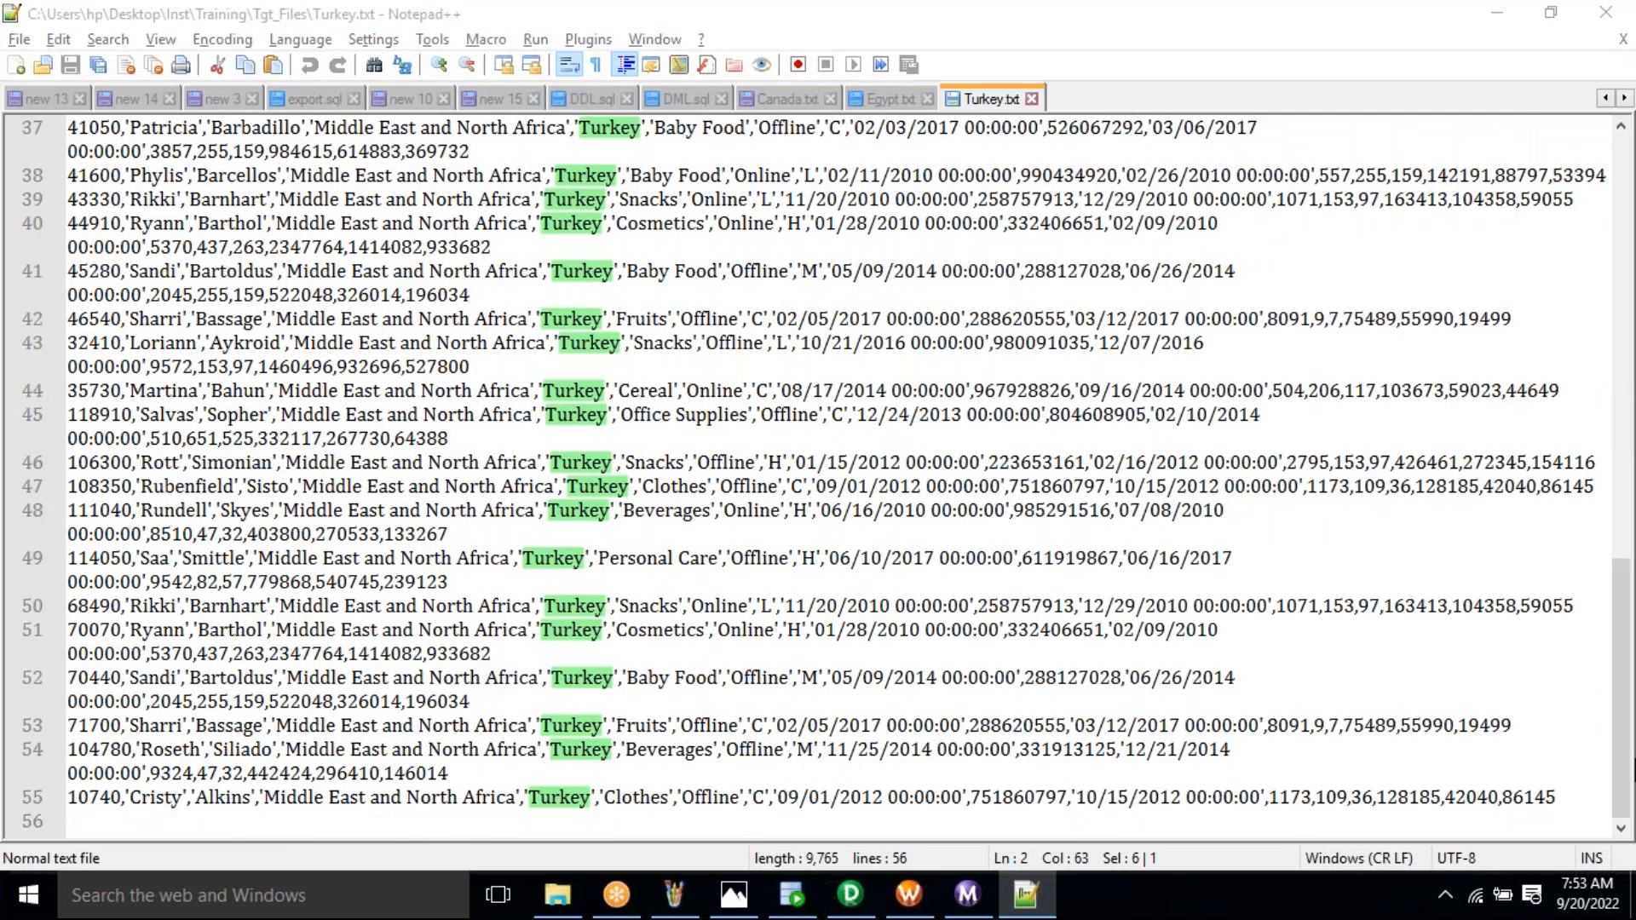
Return to the Tgt_Files folder in File Explorer, select the file named 1 and look over the full file list
key("alt+Tab")
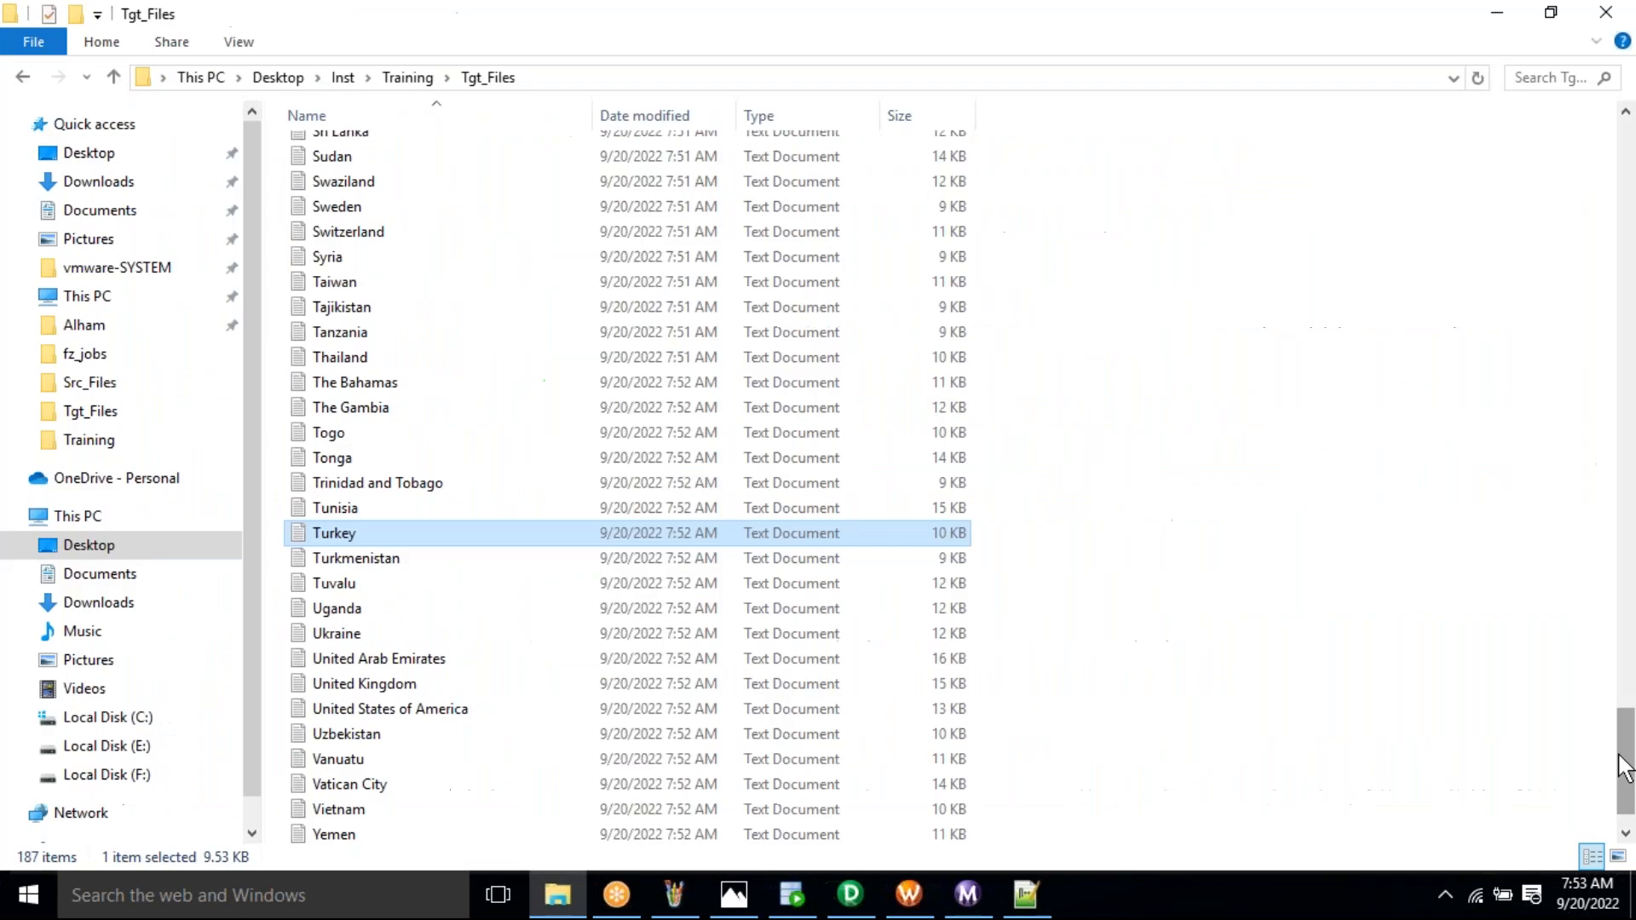
left_click_drag(1617, 756, 1615, 128)
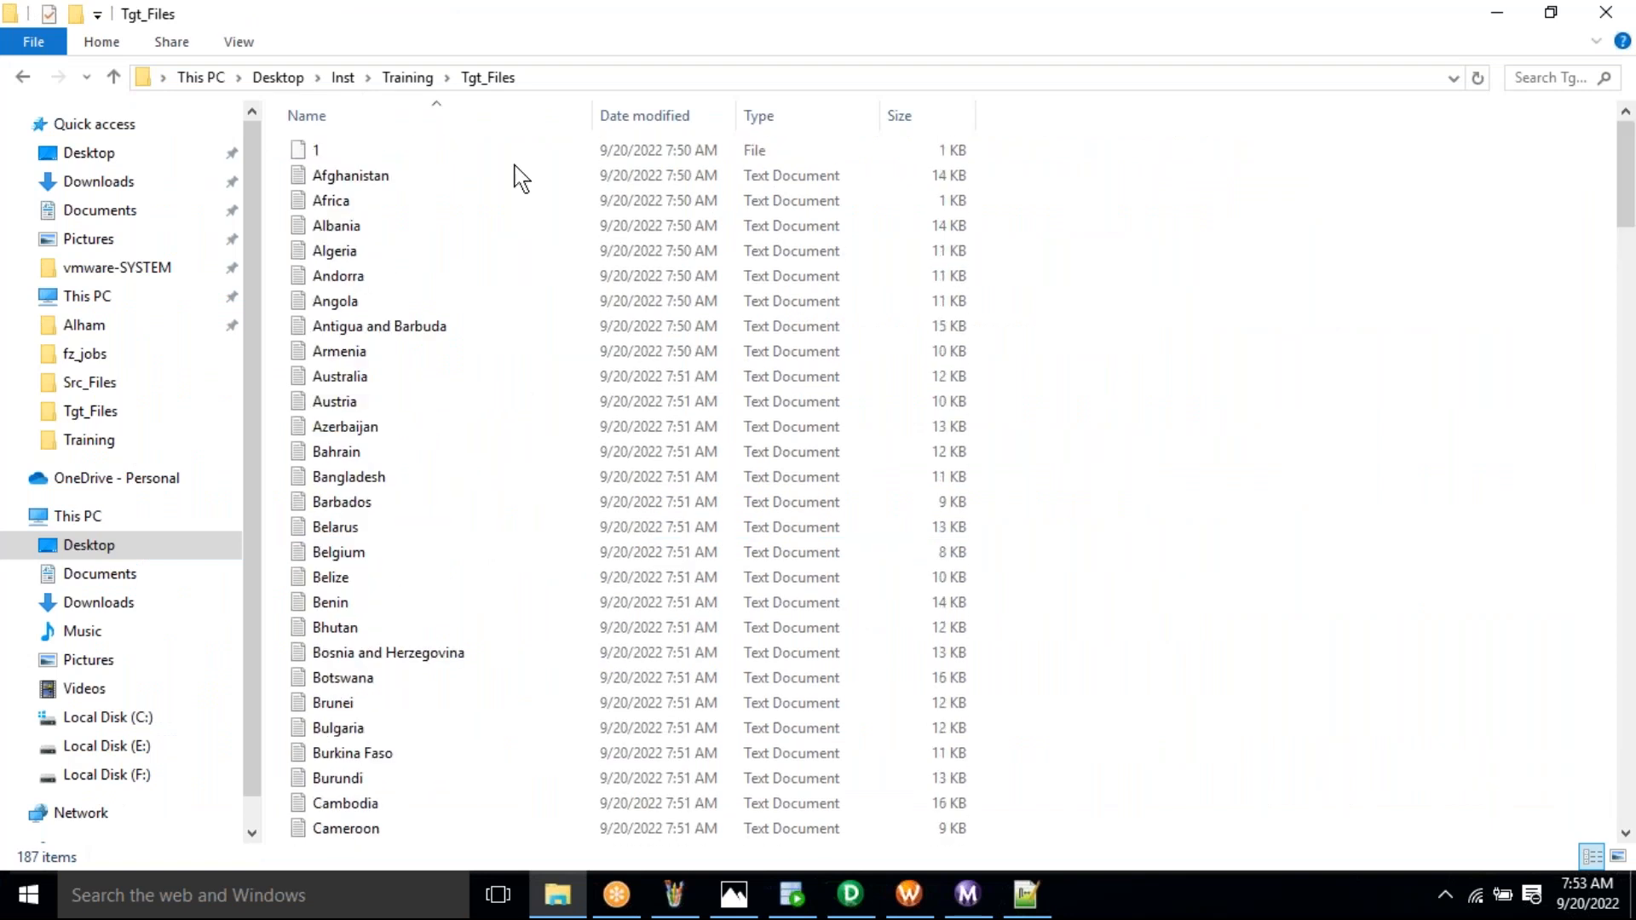
left_click(454, 150)
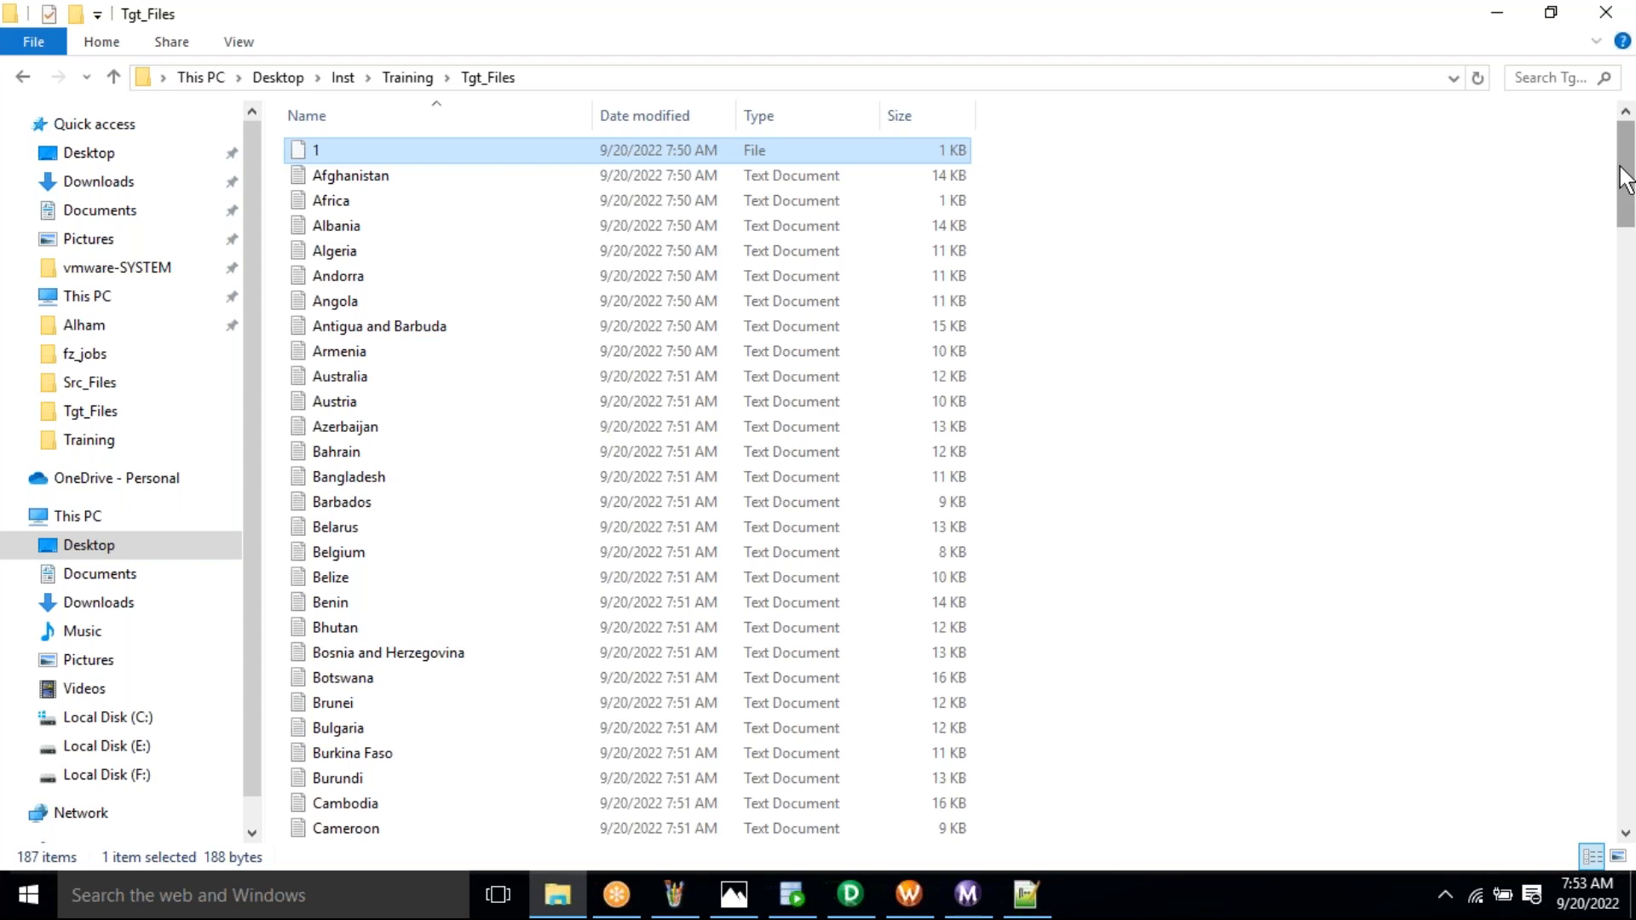
left_click_drag(1633, 644, 1478, 635)
left_click(1479, 636)
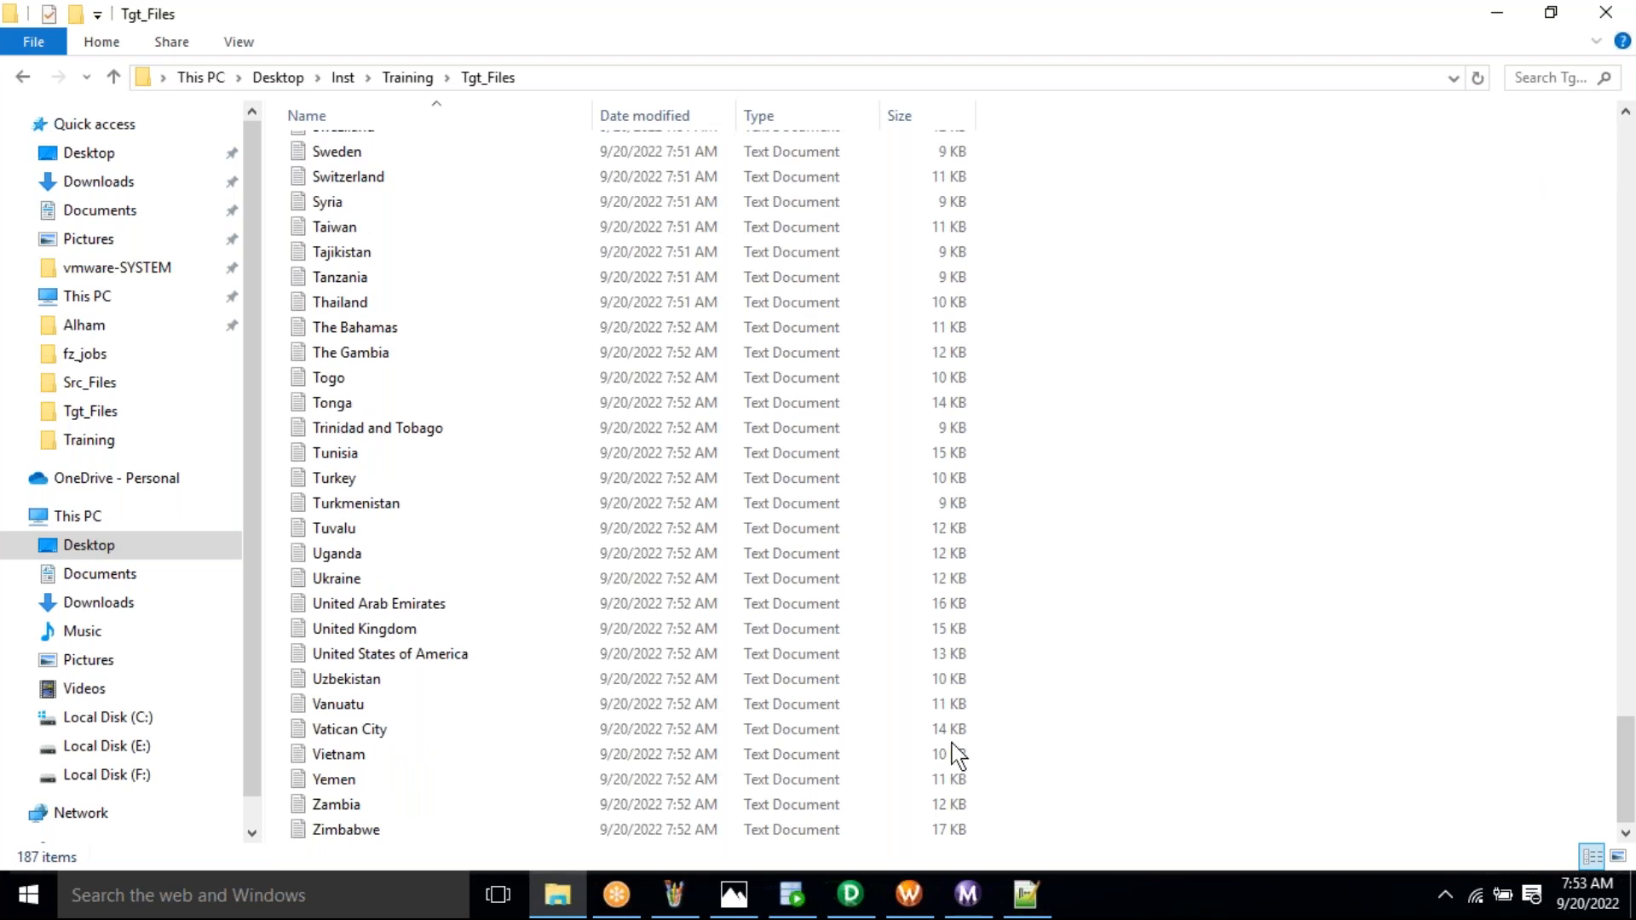
View the 25_DFF diagram in Paint, and review the EMP_TRAINING_T and EMP_DYNAMIC_FILES_GEN_S statements in the SQL Developer worksheet
left_click(674, 894)
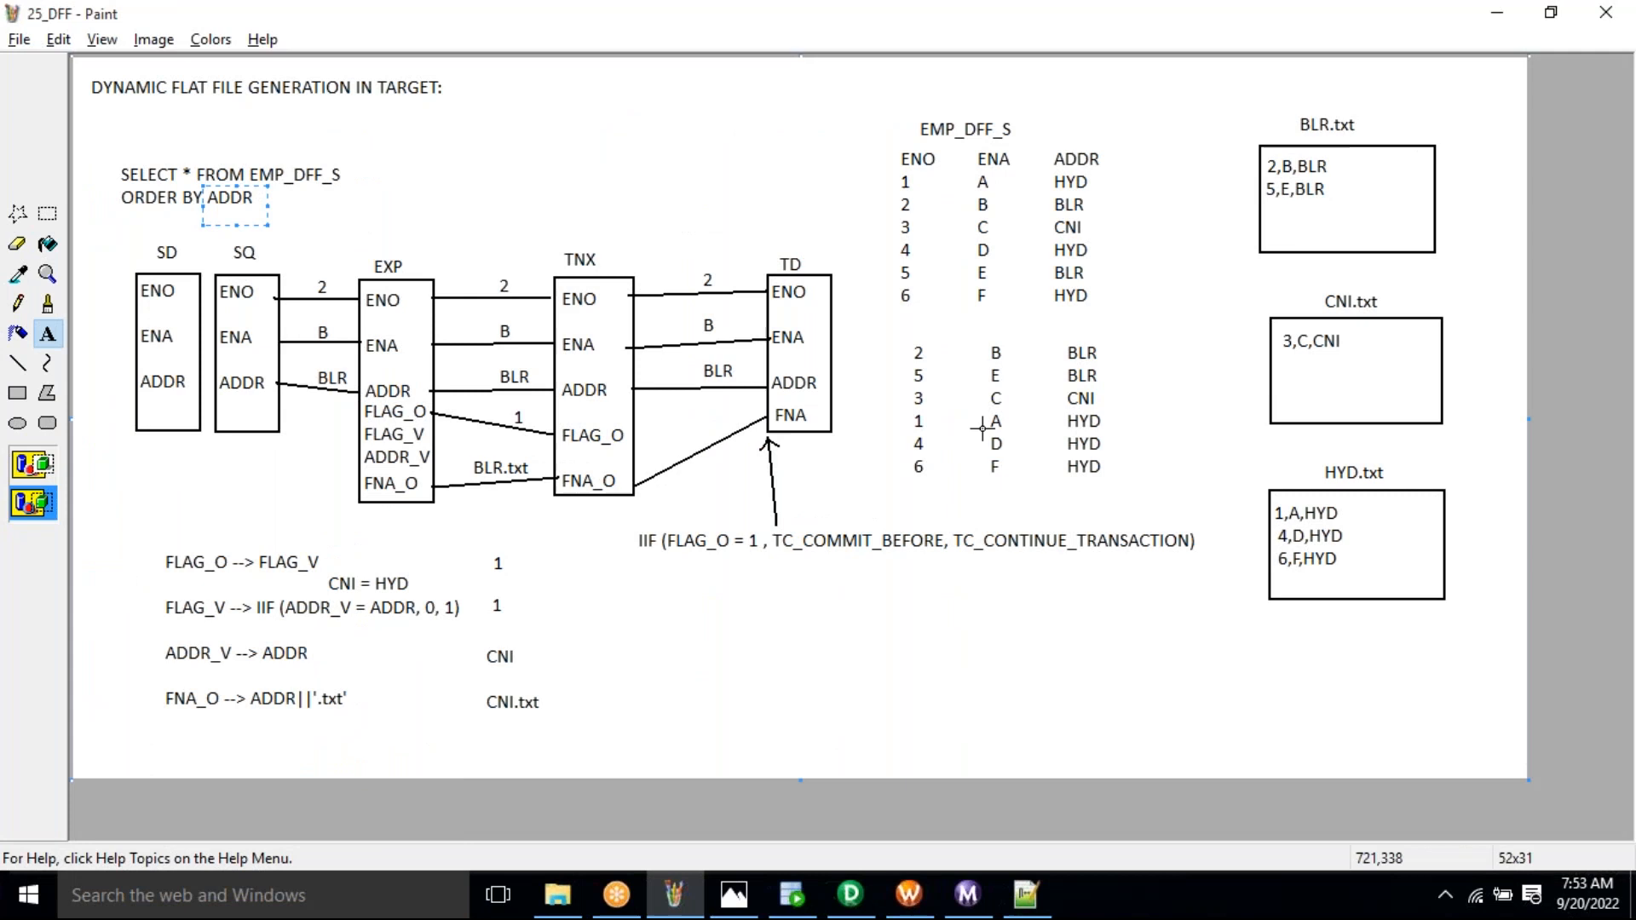
left_click(801, 899)
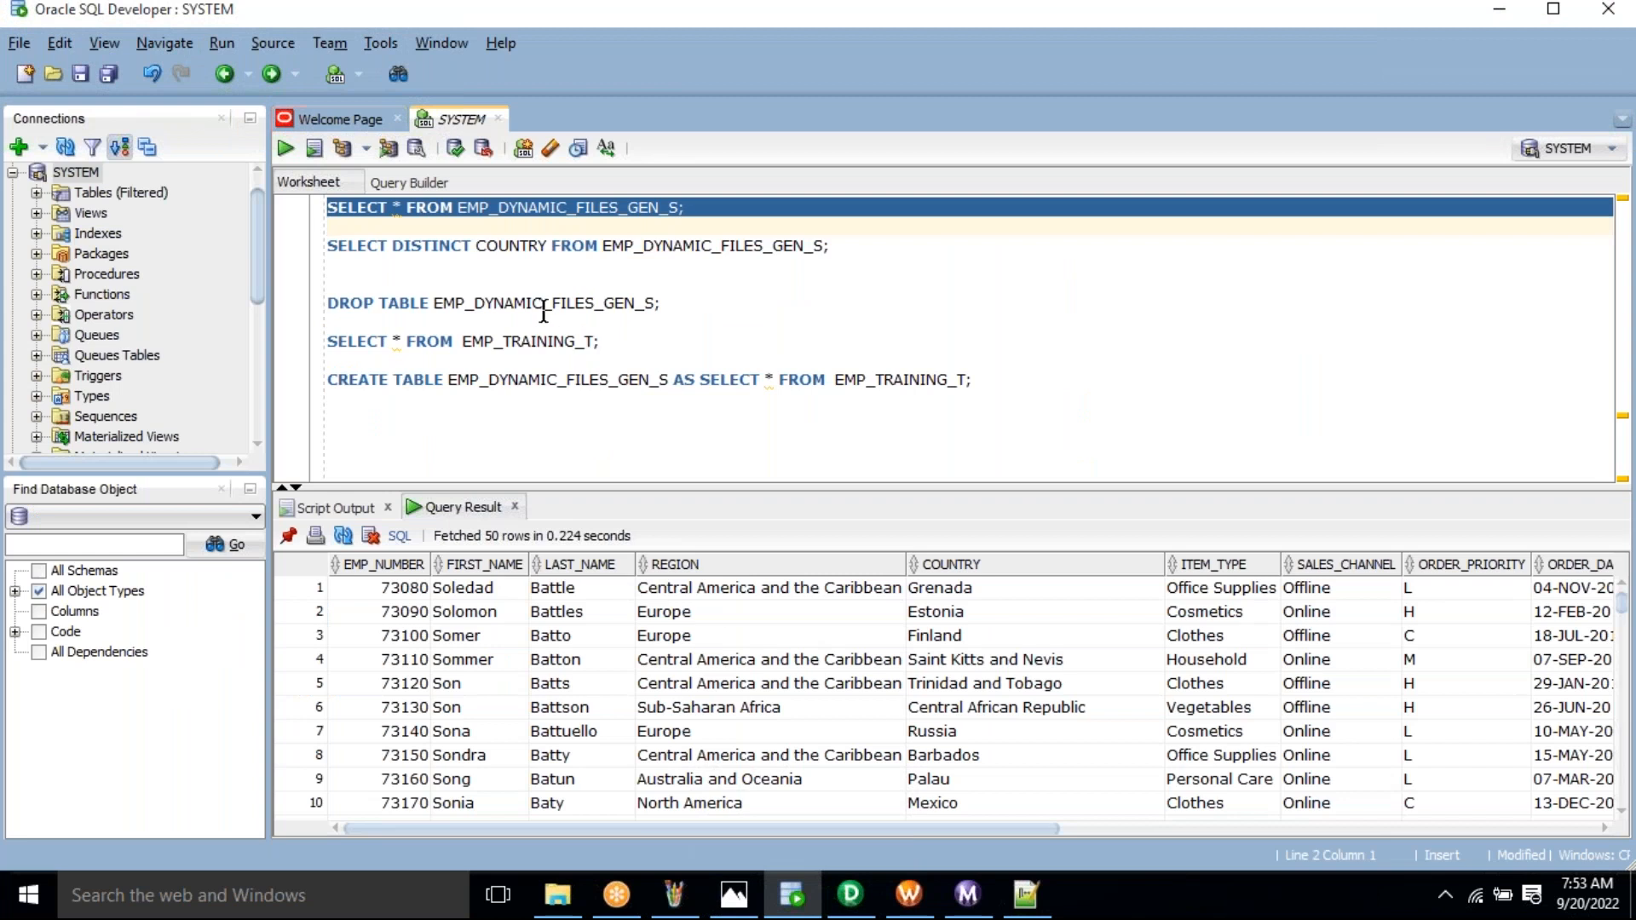
double_click(510, 342)
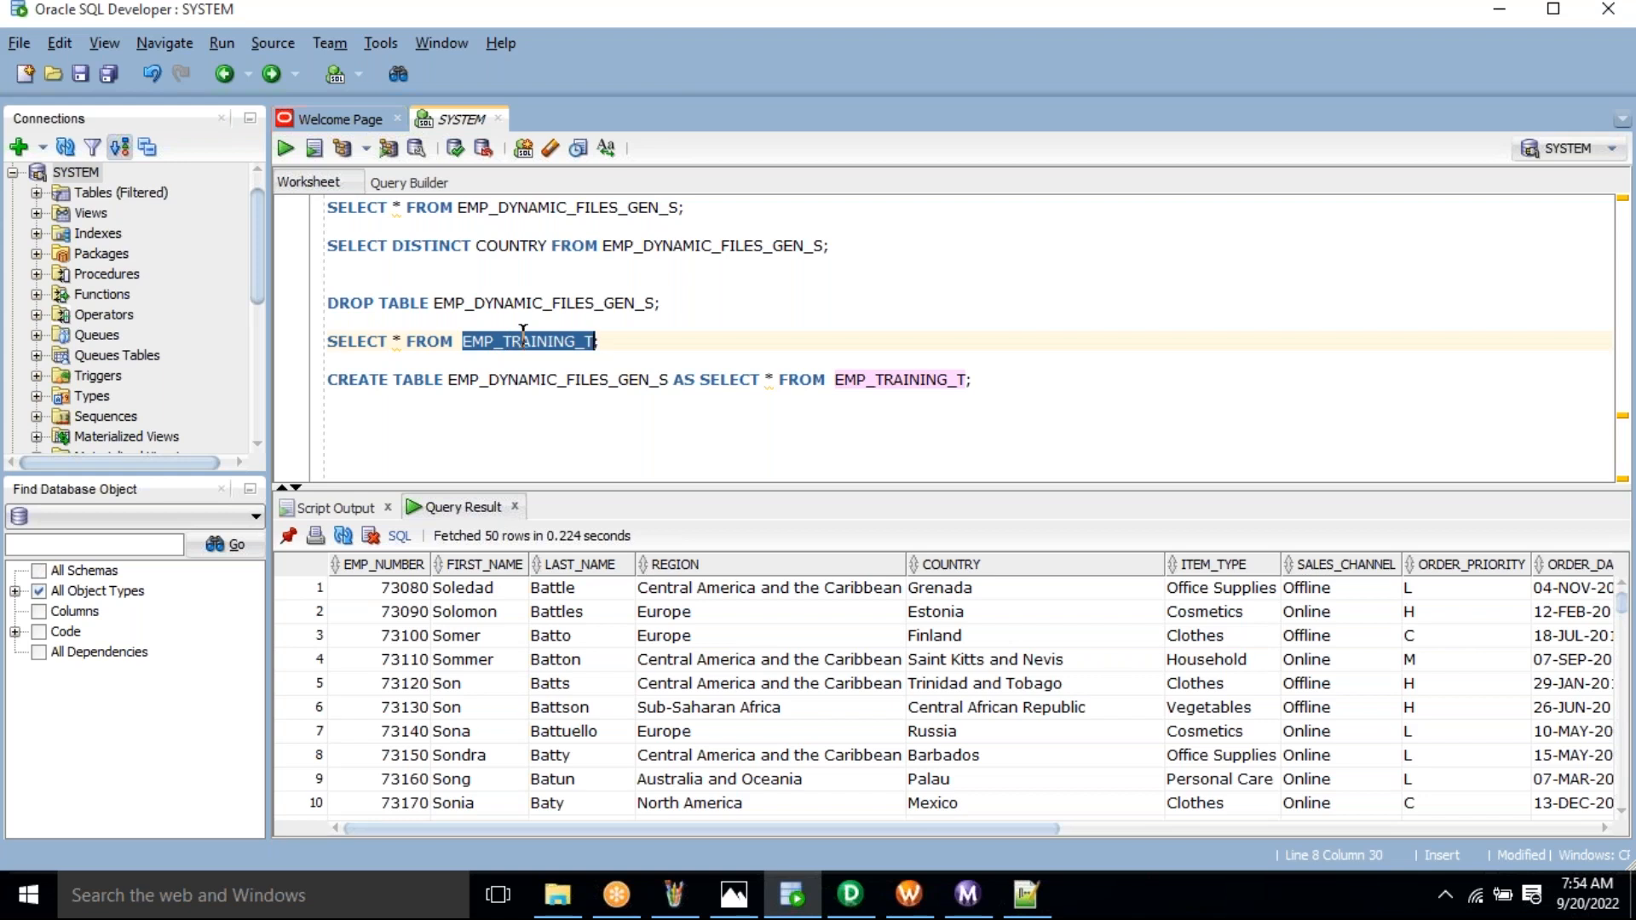
left_click(435, 380)
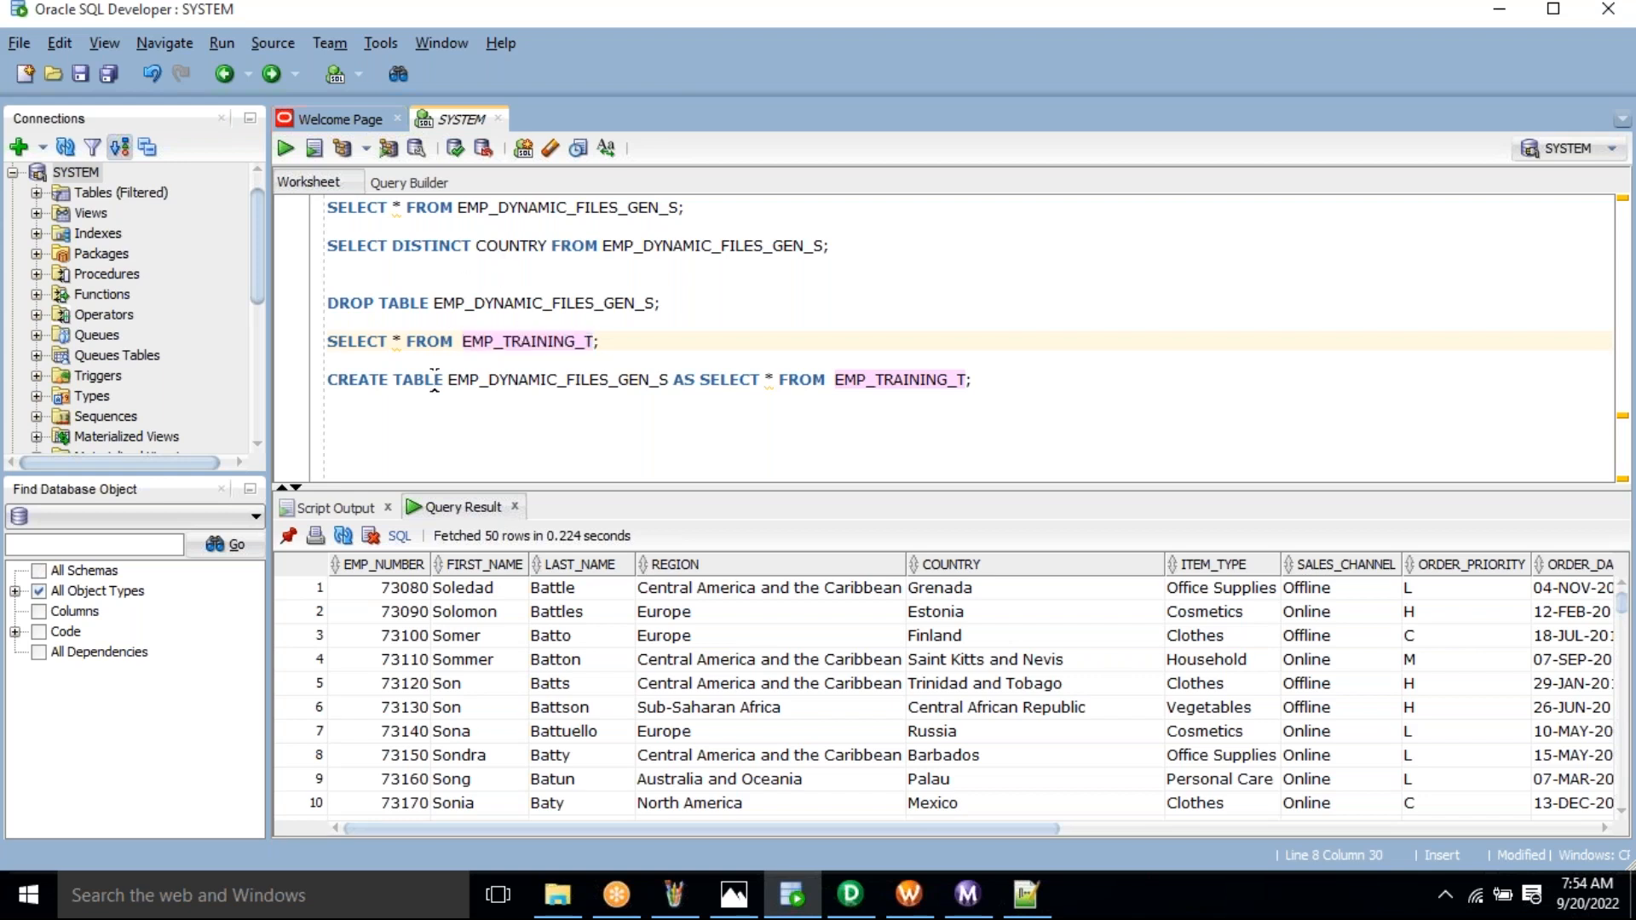
triple_click(435, 380)
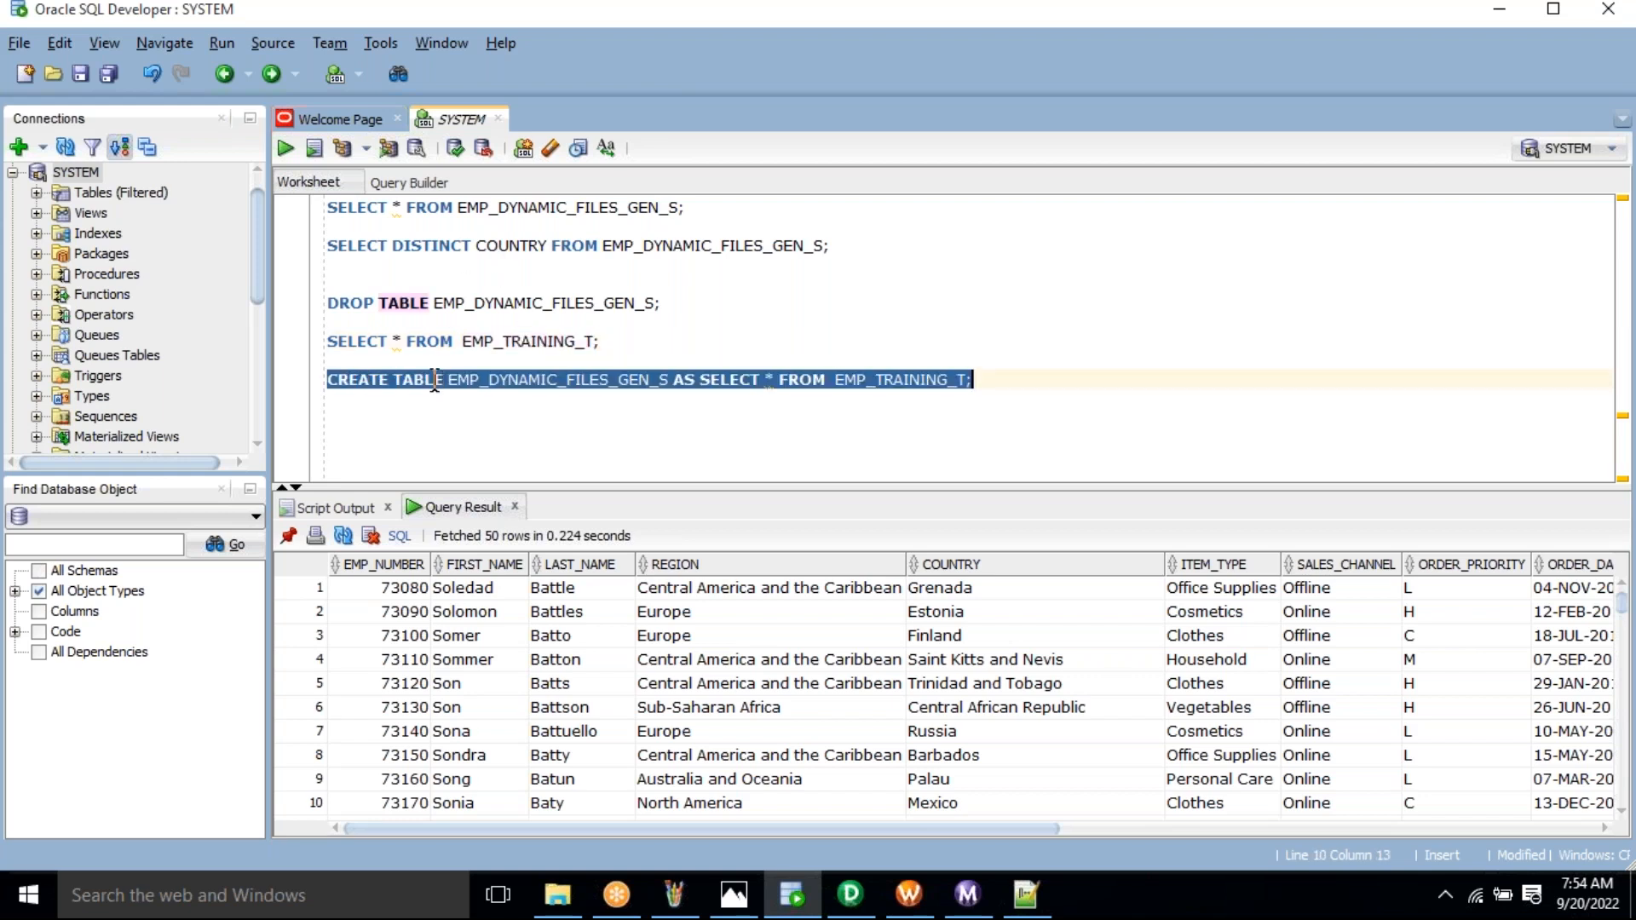
left_click(540, 211)
double_click(539, 212)
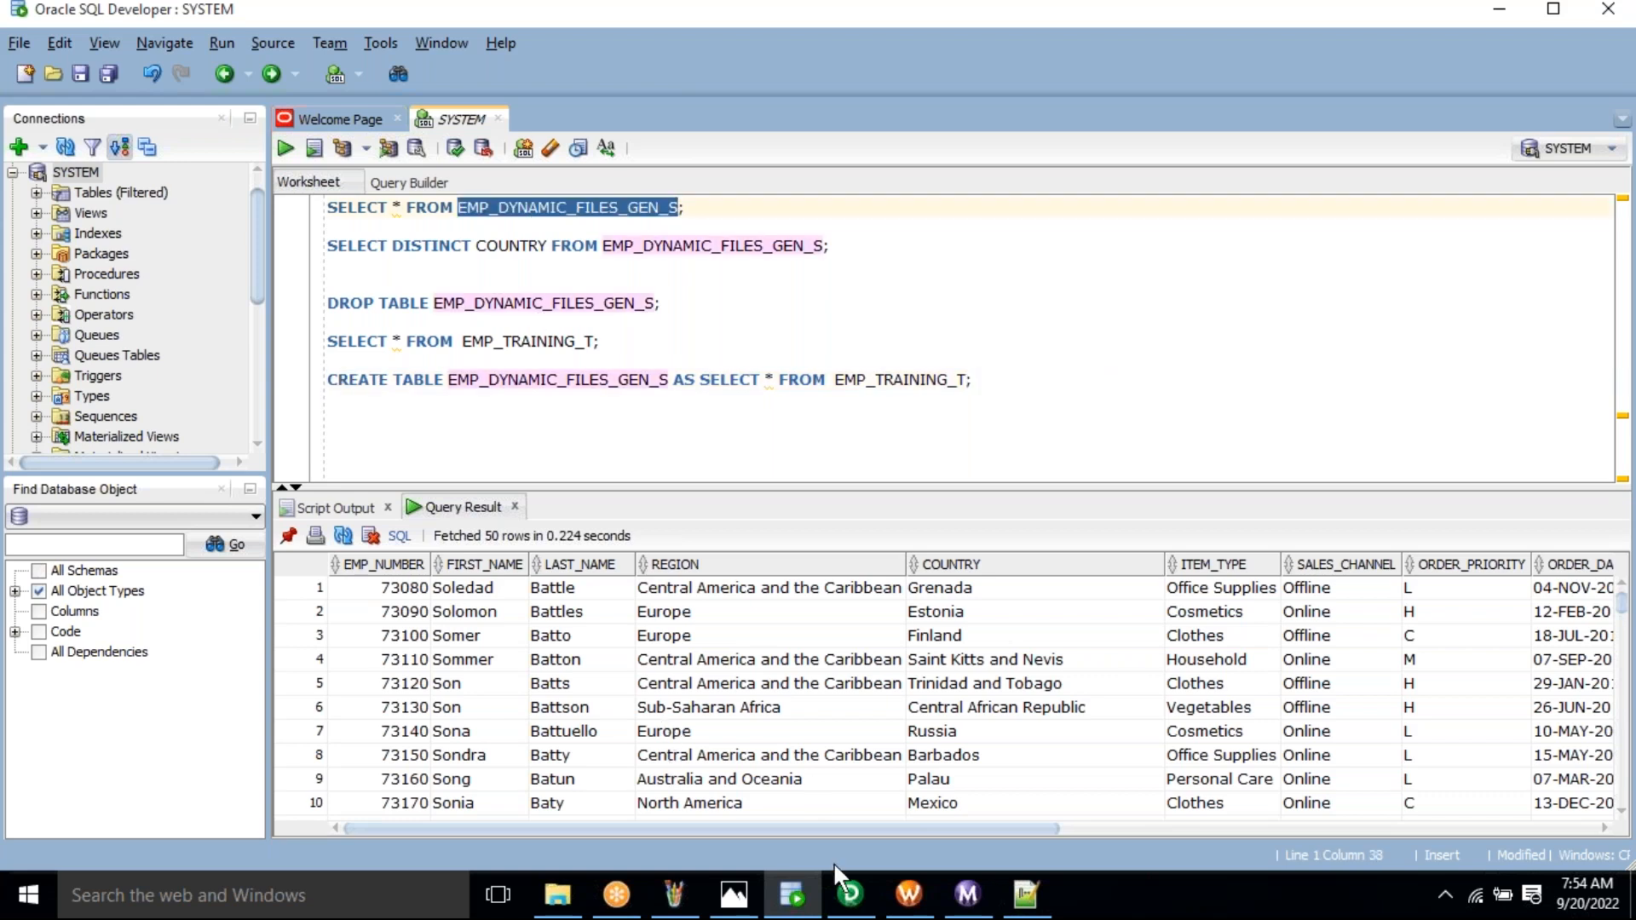
Switch to PowerCenter Designer and review the EMP_HYD flat file target in the m_EMP_DYNAMIC_FILES_GEN mapping
left_click(842, 905)
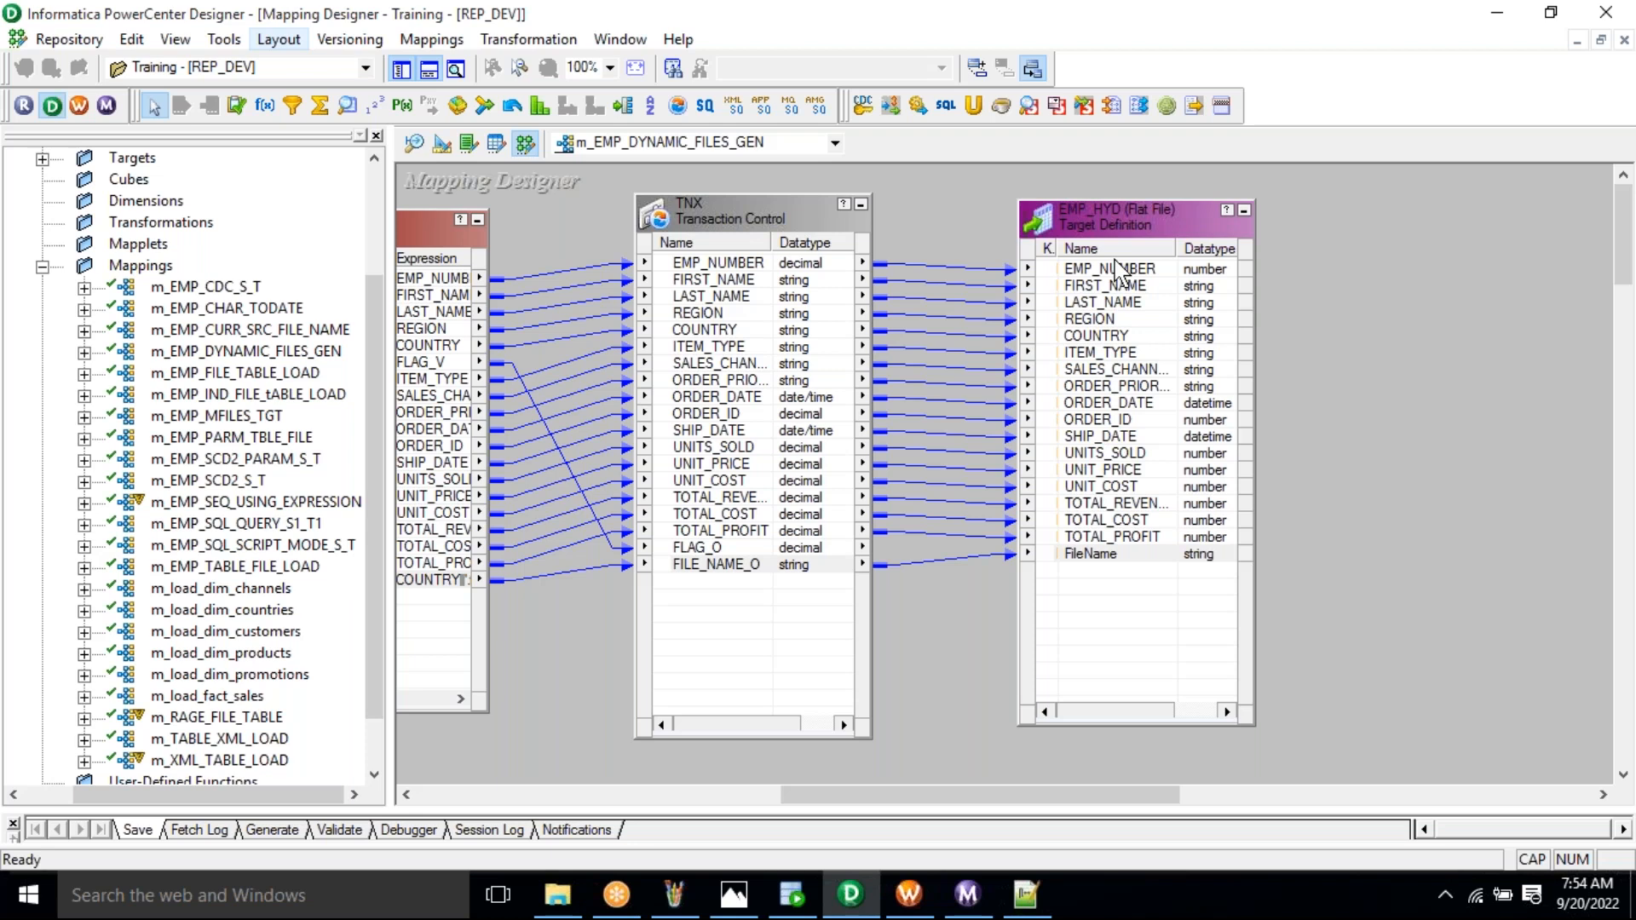
left_click(1185, 410)
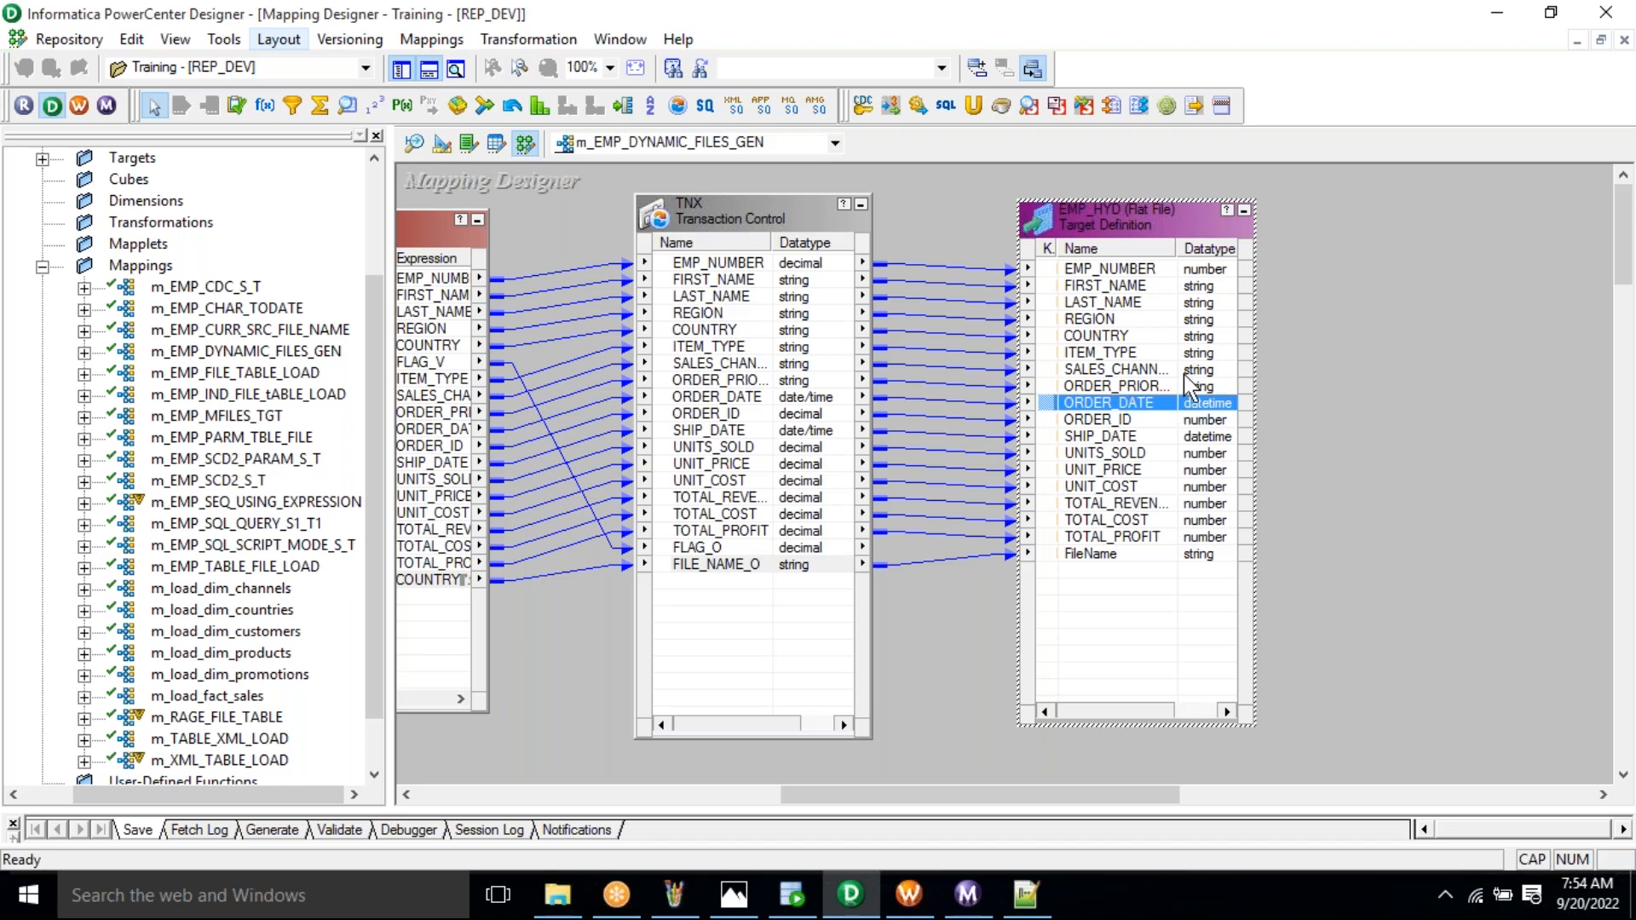
left_click(1158, 49)
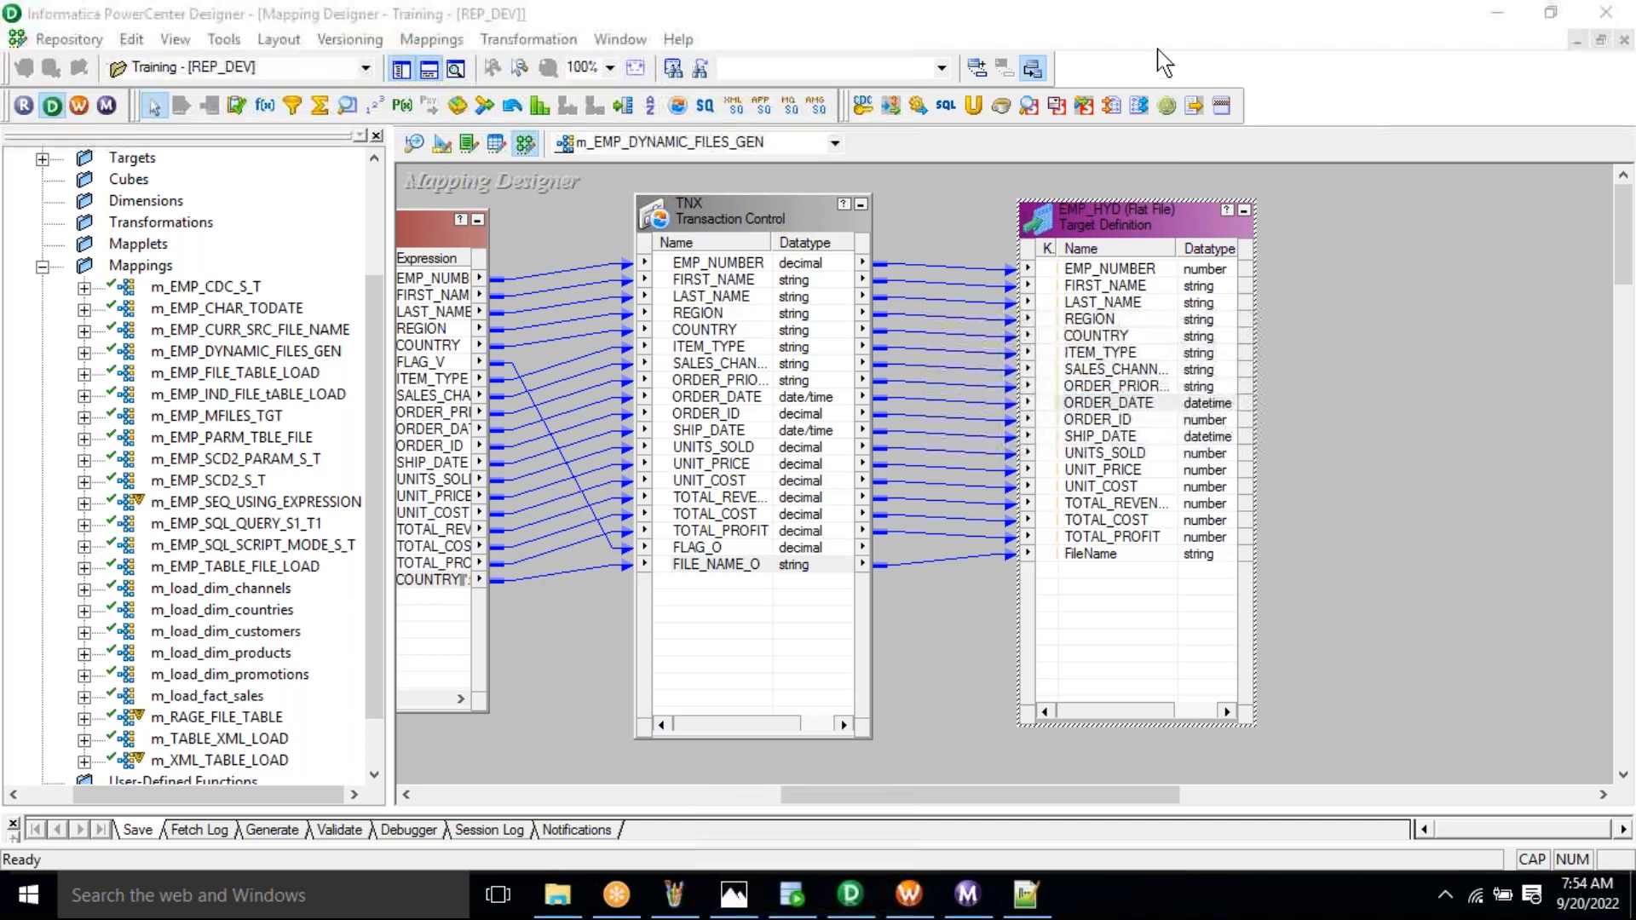